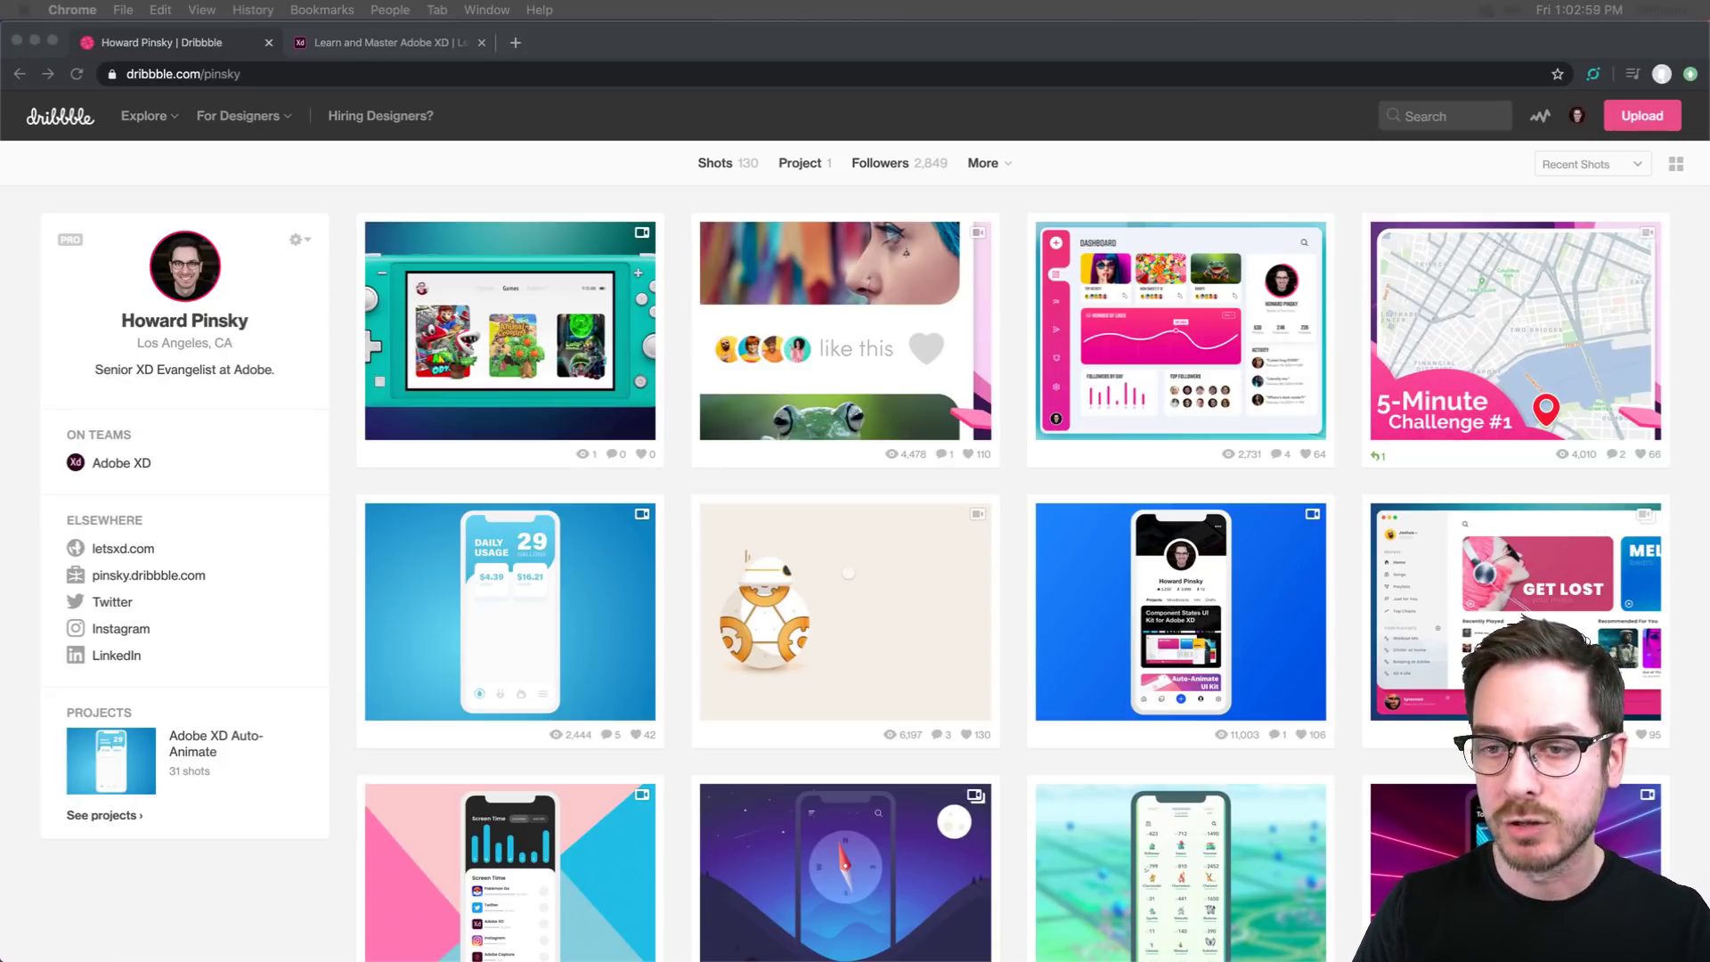
View the Nintendo Switch UI Explorations shot on the Dribbble profile and close it
left_click(620, 159)
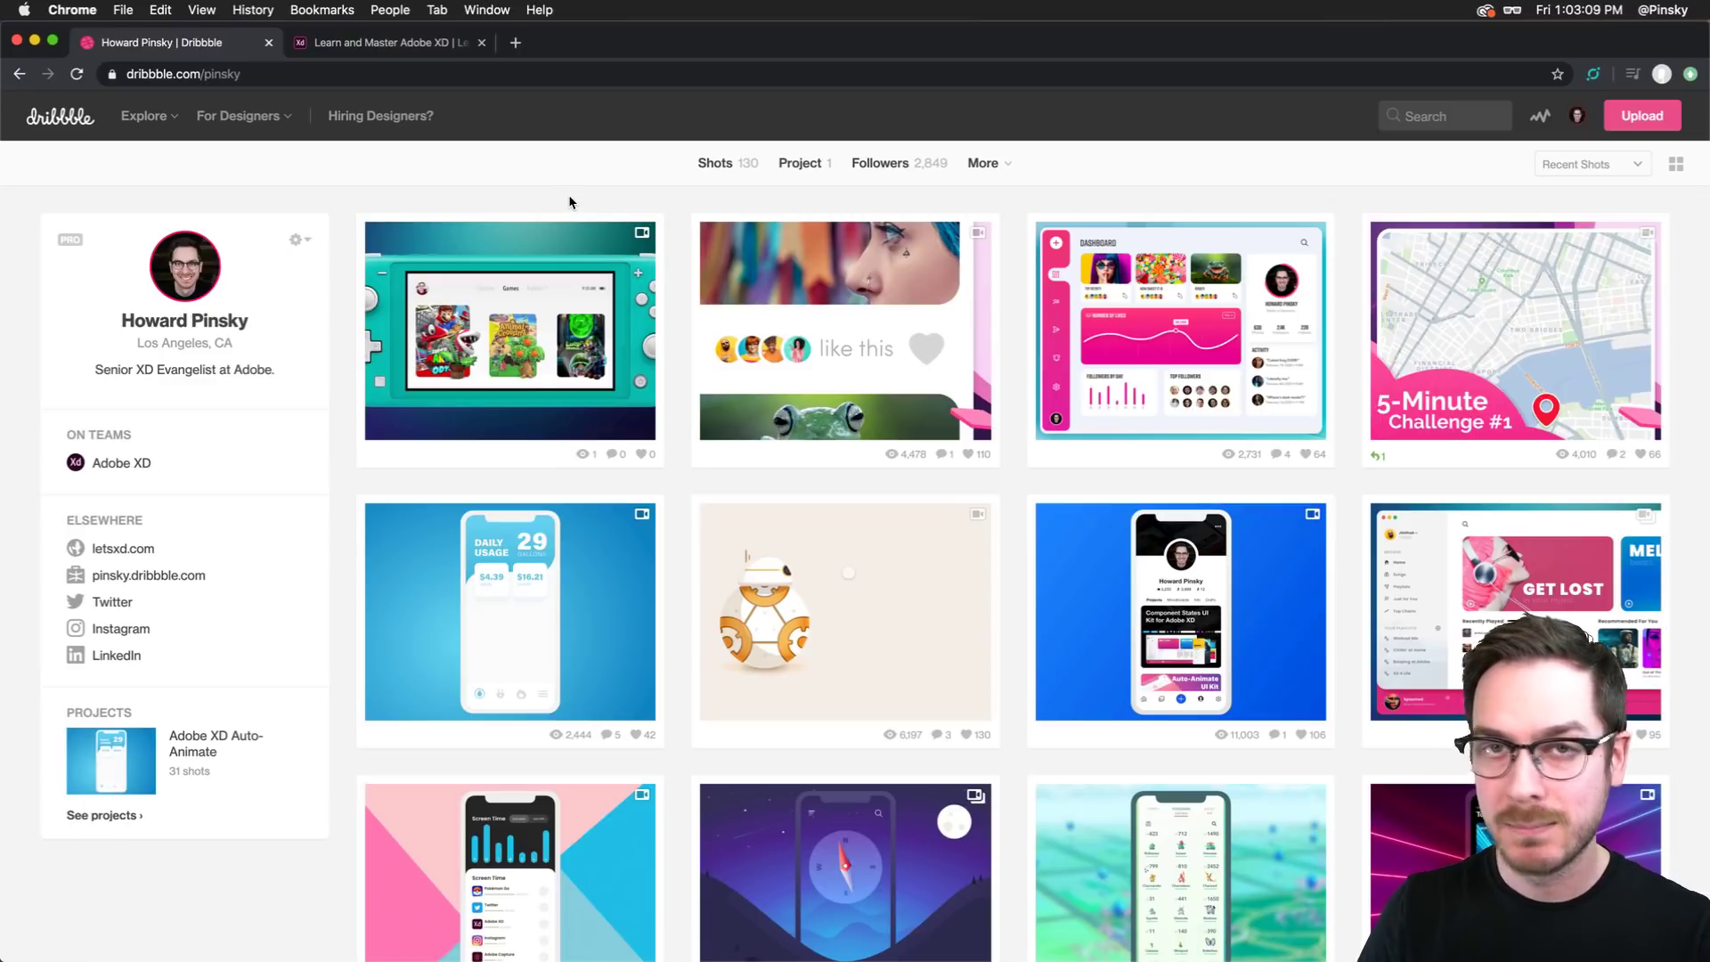
left_click(561, 242)
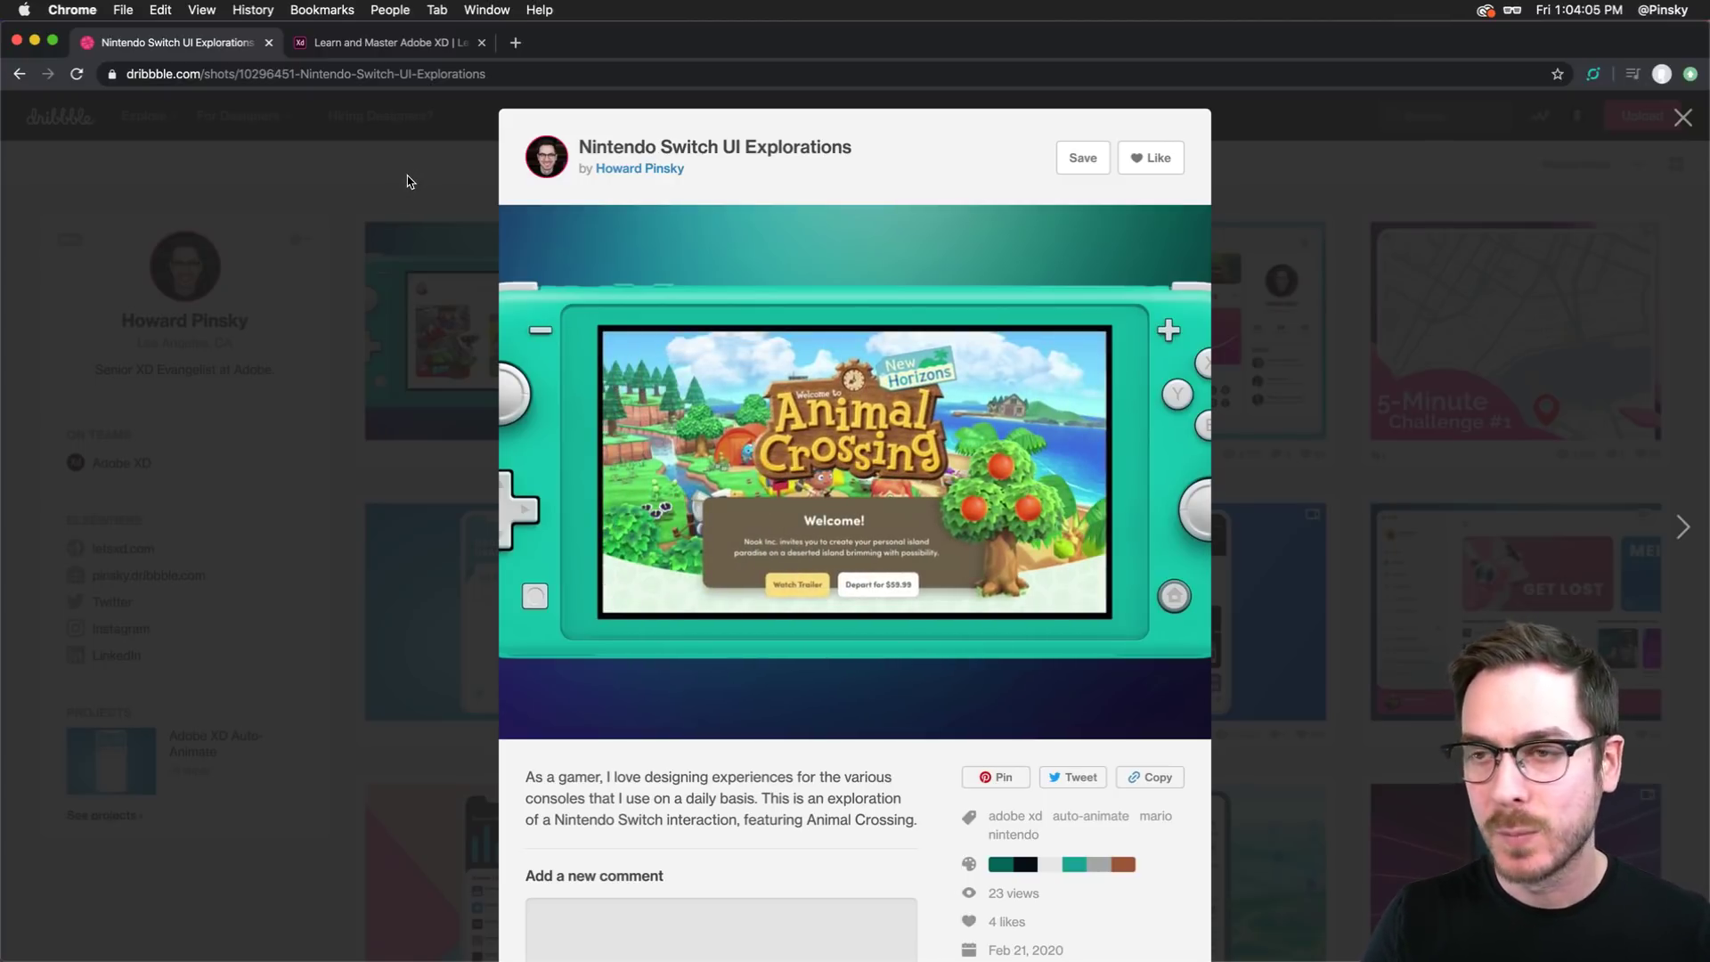
left_click(408, 180)
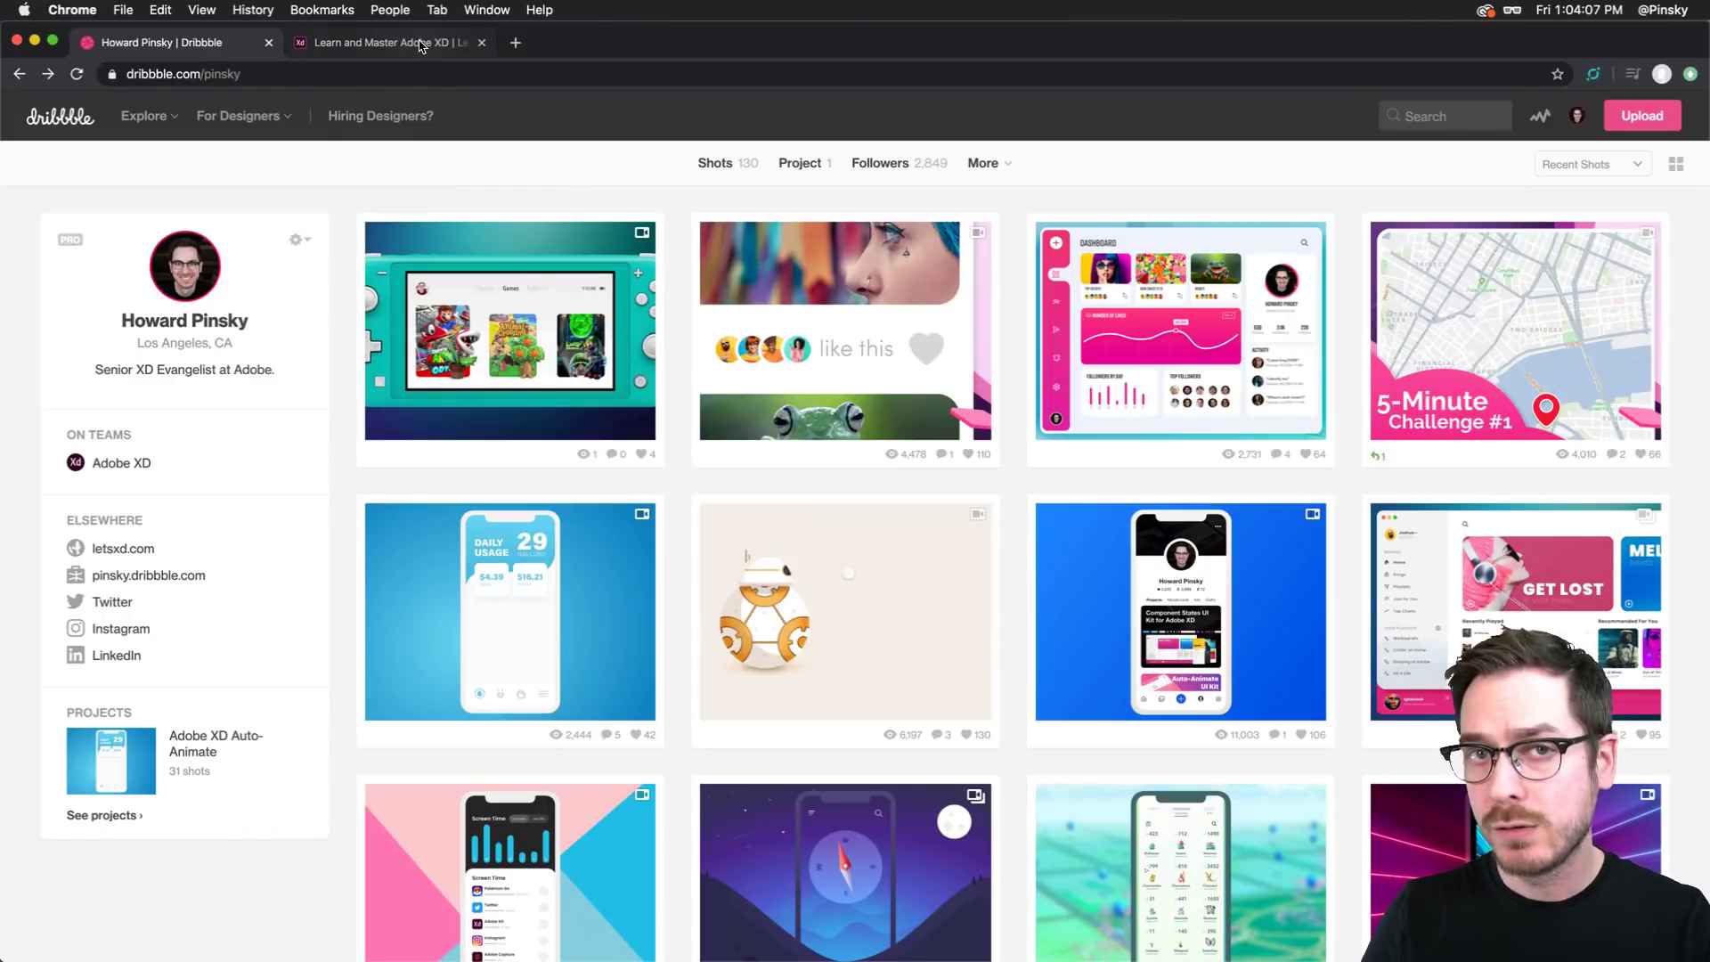
Look over the letsxd.com home page from start to end, and return to the Dribbble profile
left_click(420, 44)
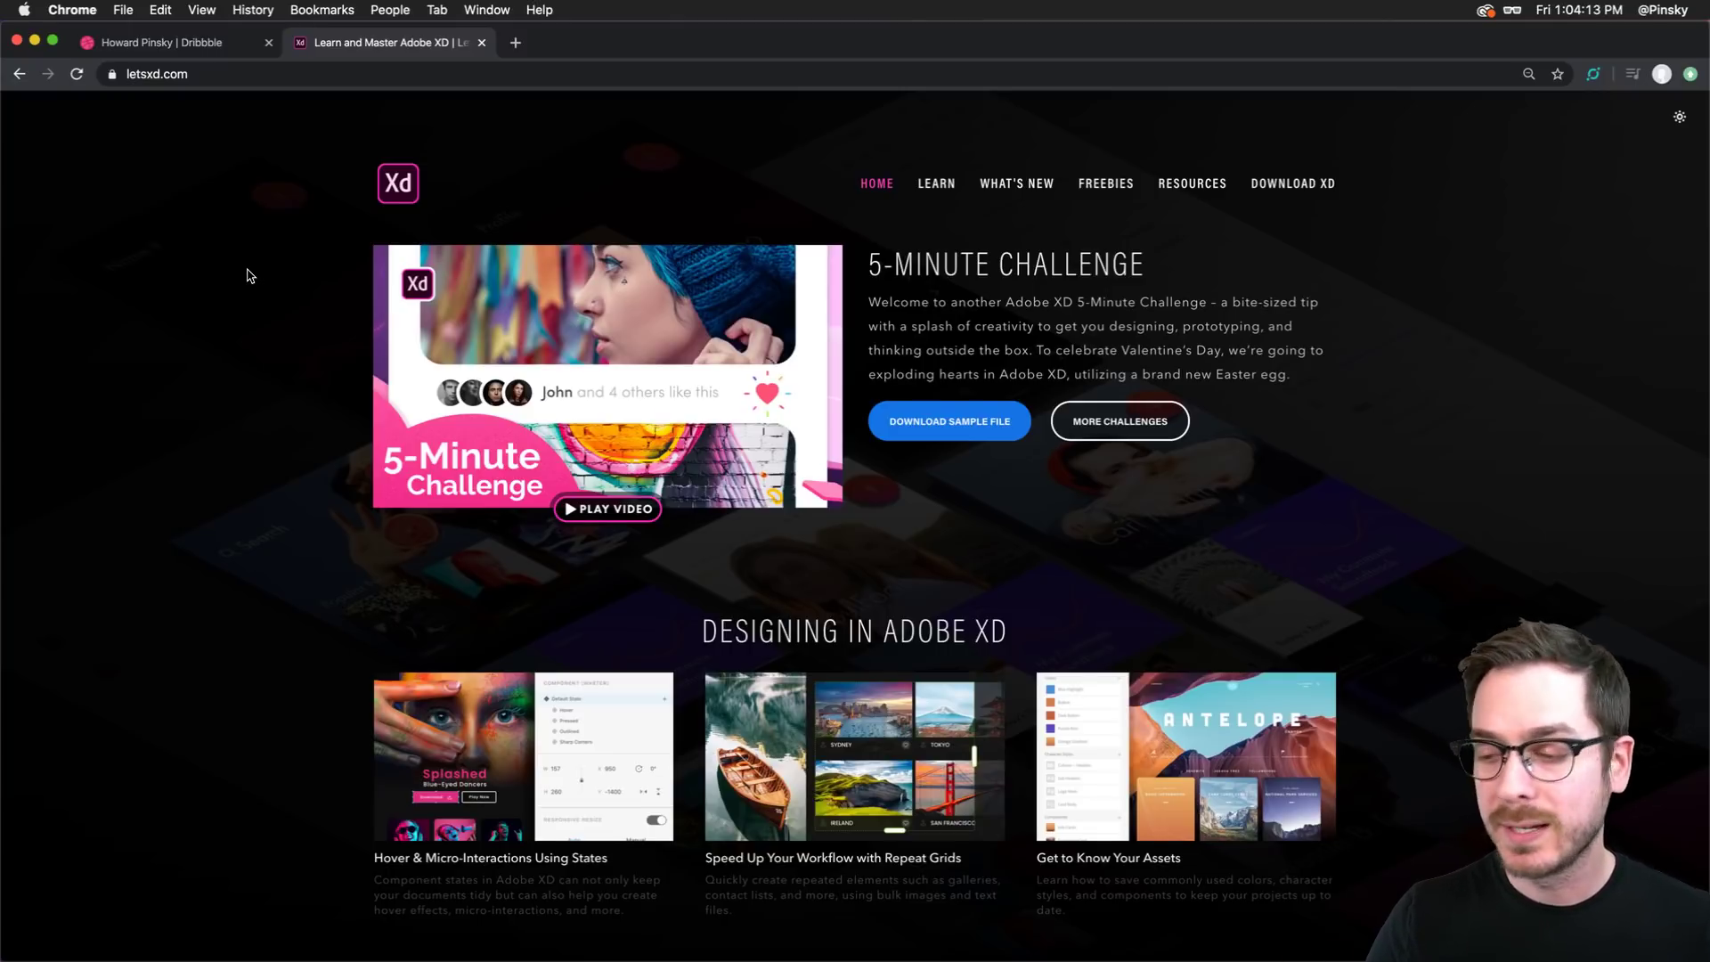
scroll(250, 277, "down", 20)
scroll(250, 276, "up", 6)
scroll(247, 275, "up", 15)
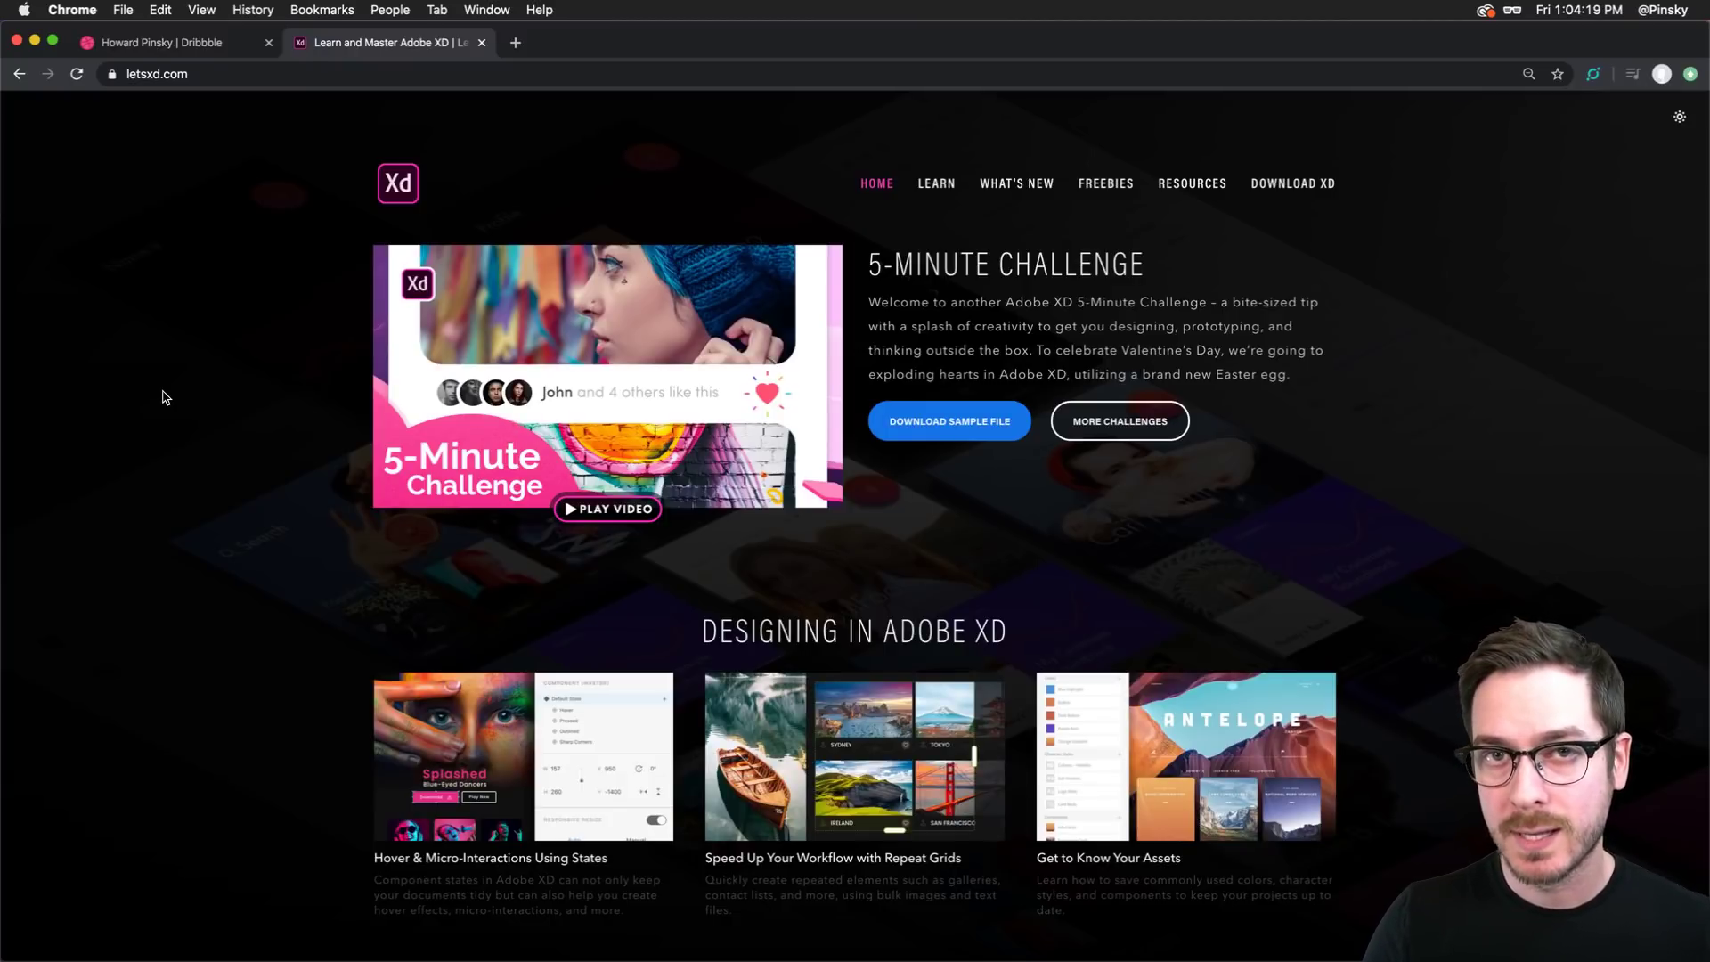
left_click(237, 45)
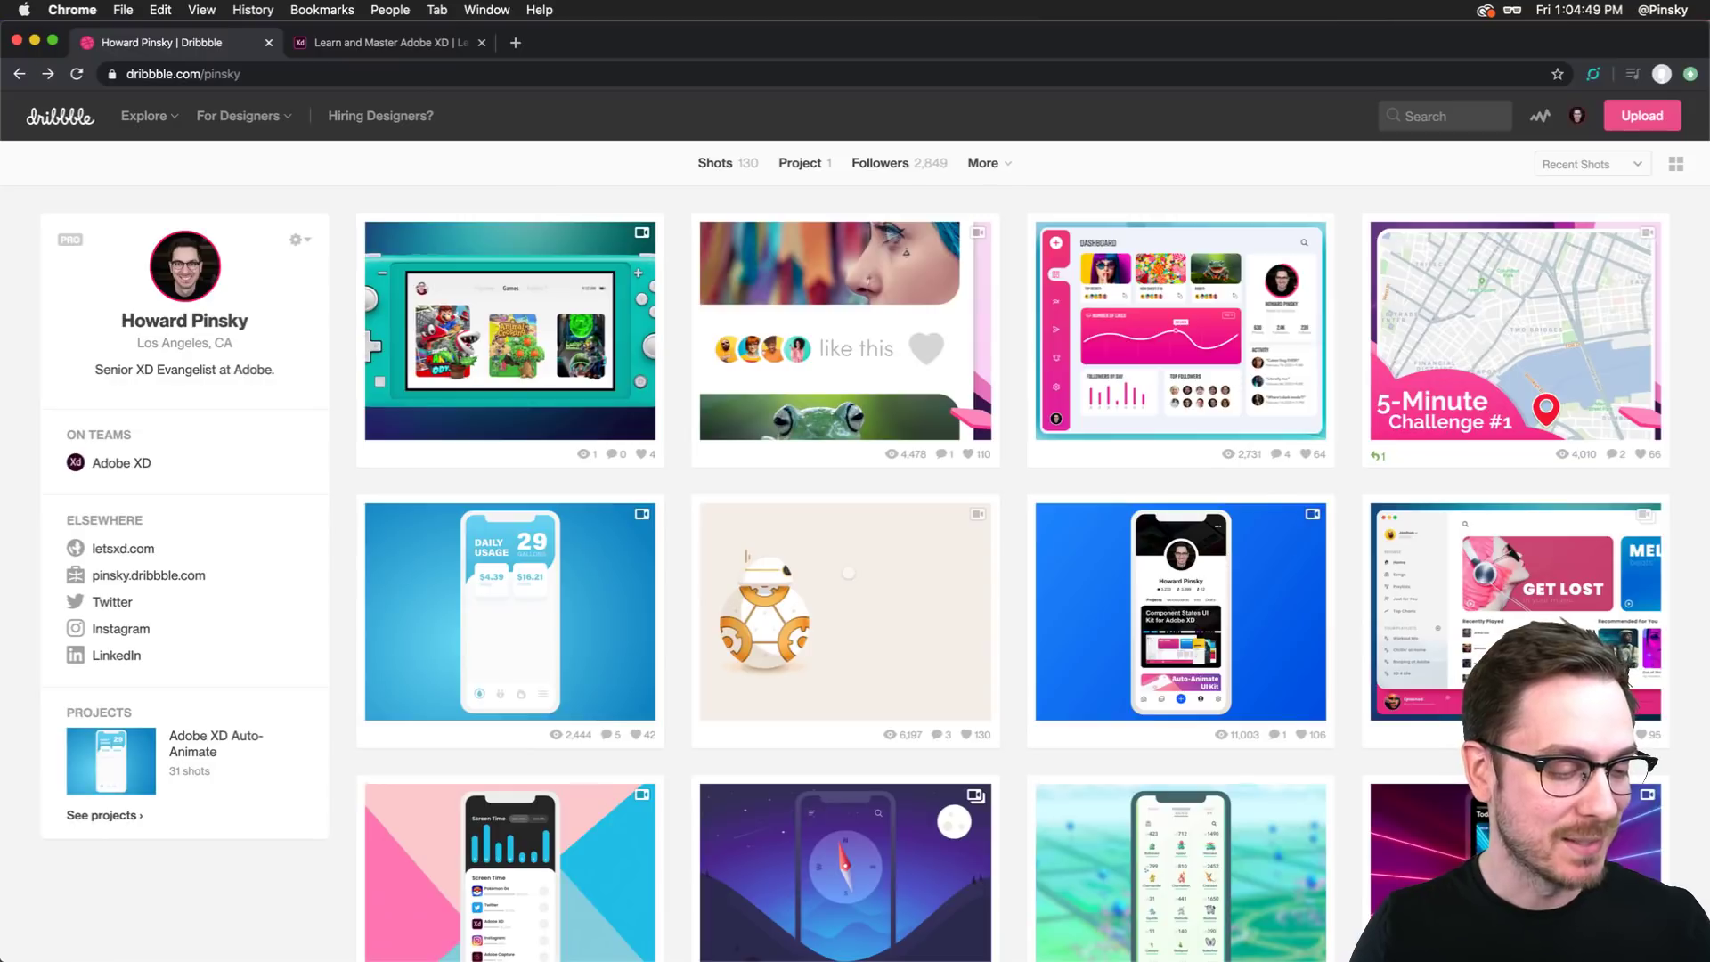
Switch to Adobe XD and create a custom-size document 1280 wide by 720 high in a full-size window
key("super+space")
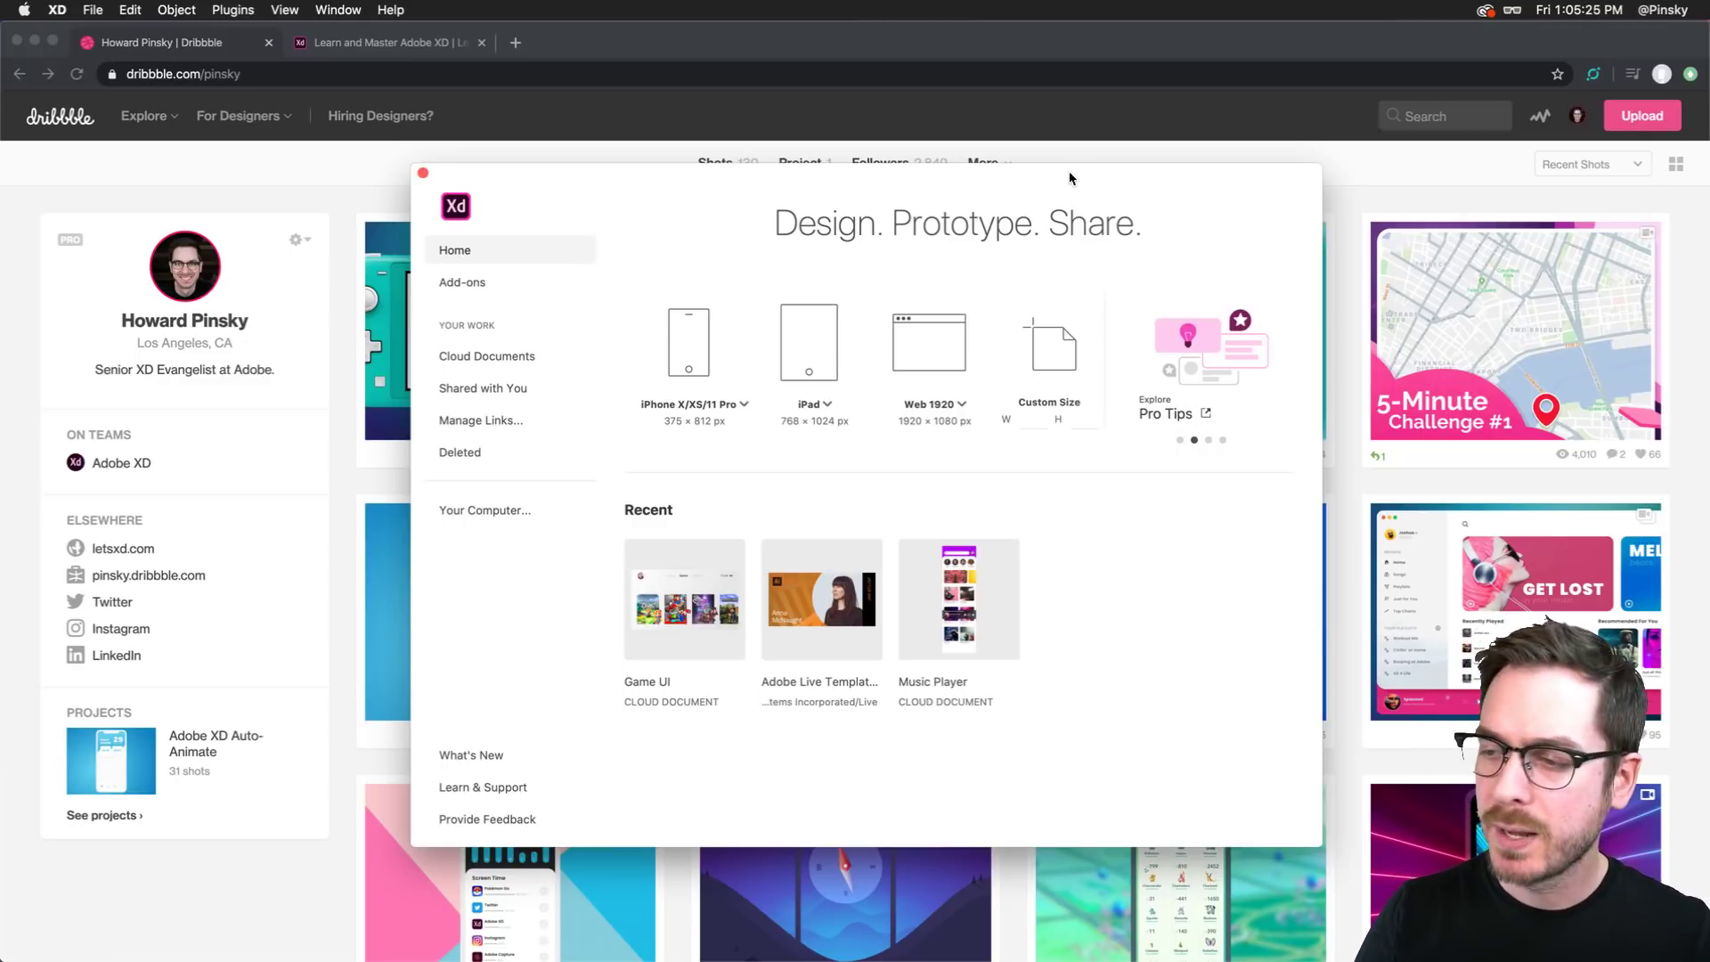
left_click(962, 405)
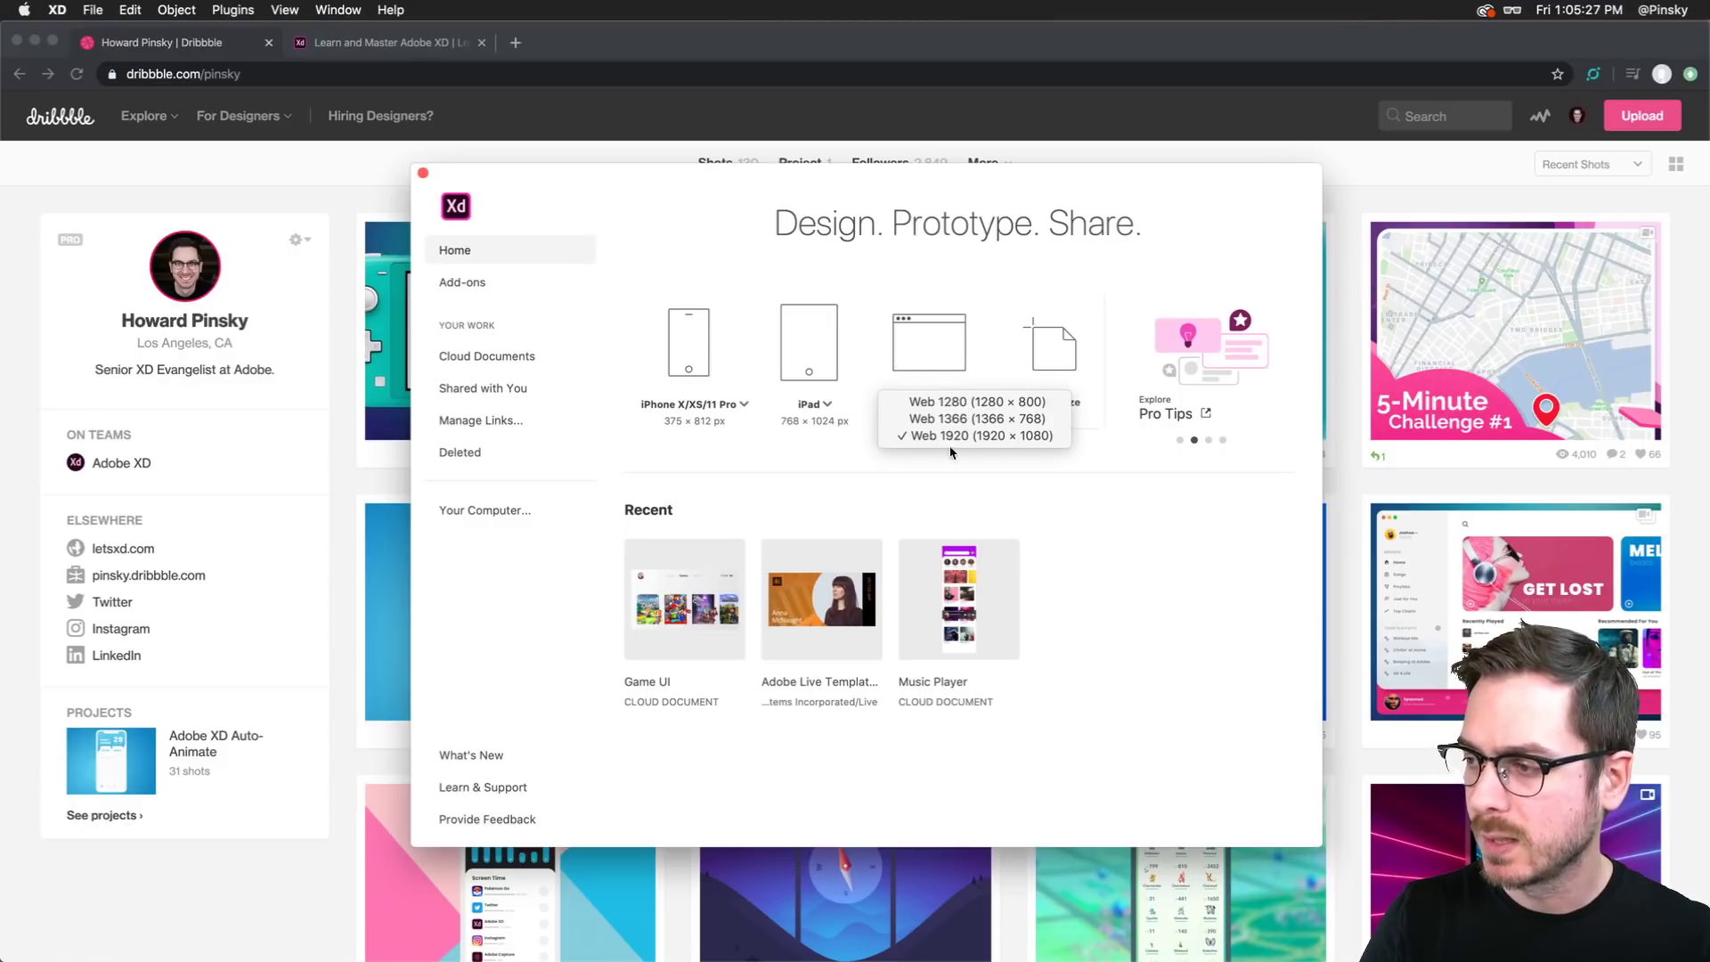
left_click(1046, 469)
left_click(1027, 426)
type("1280")
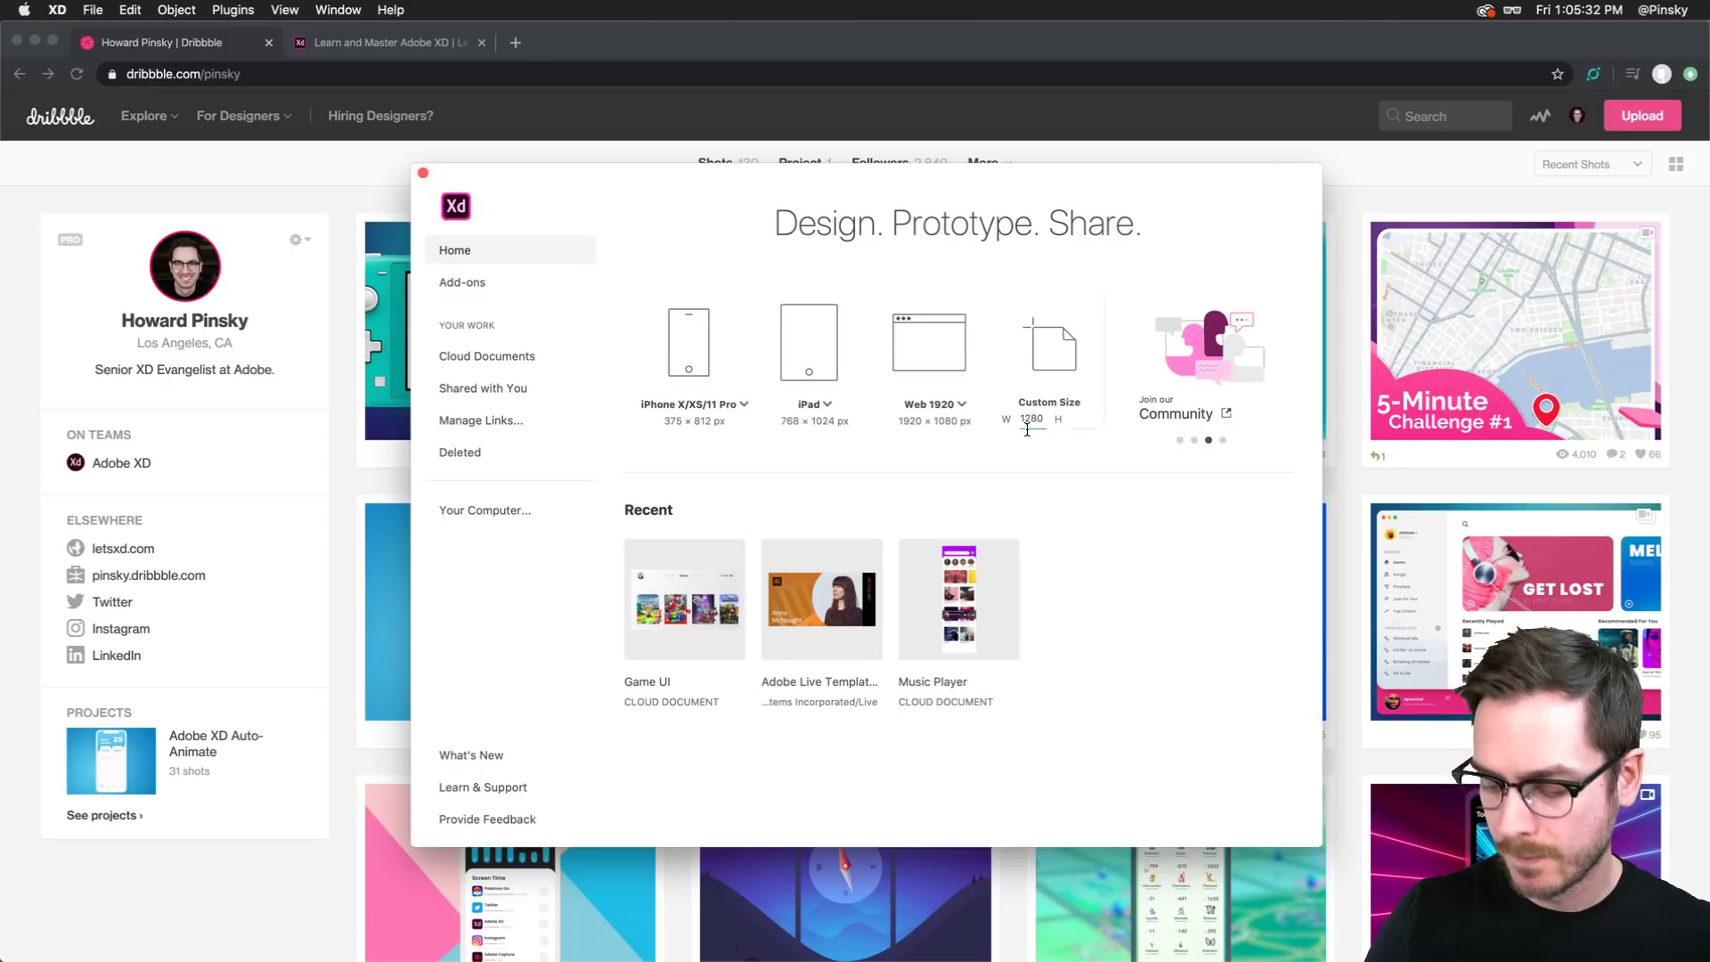
key("Tab")
type("720")
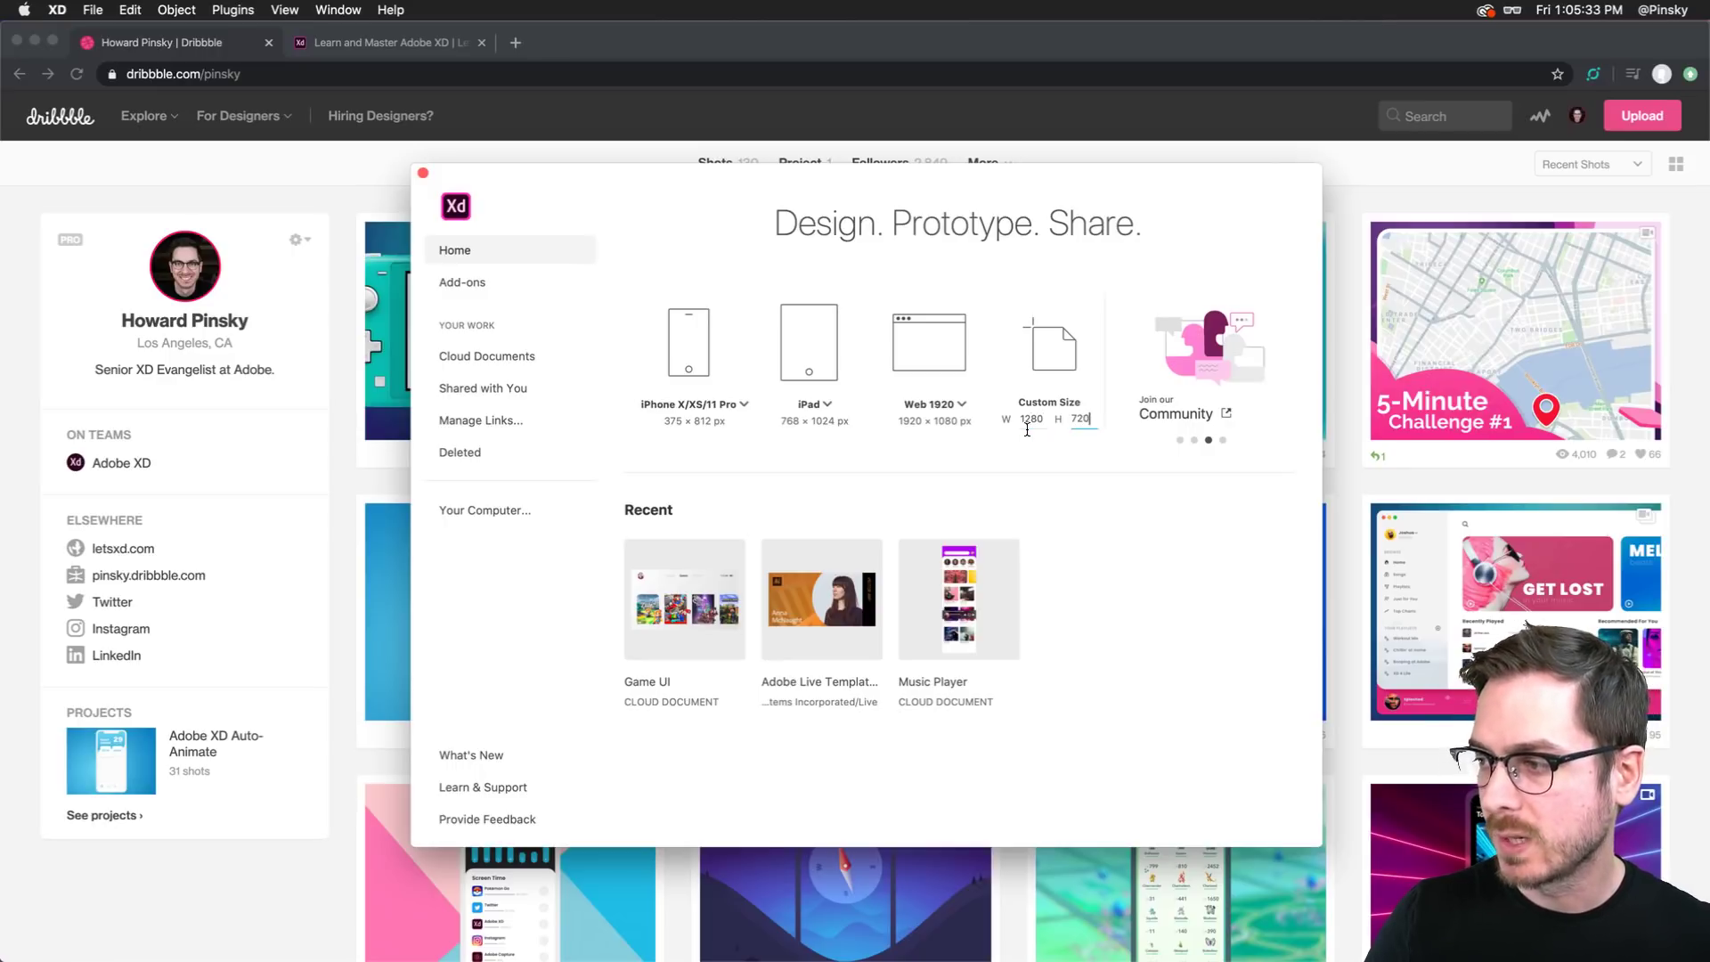
left_click(1070, 357)
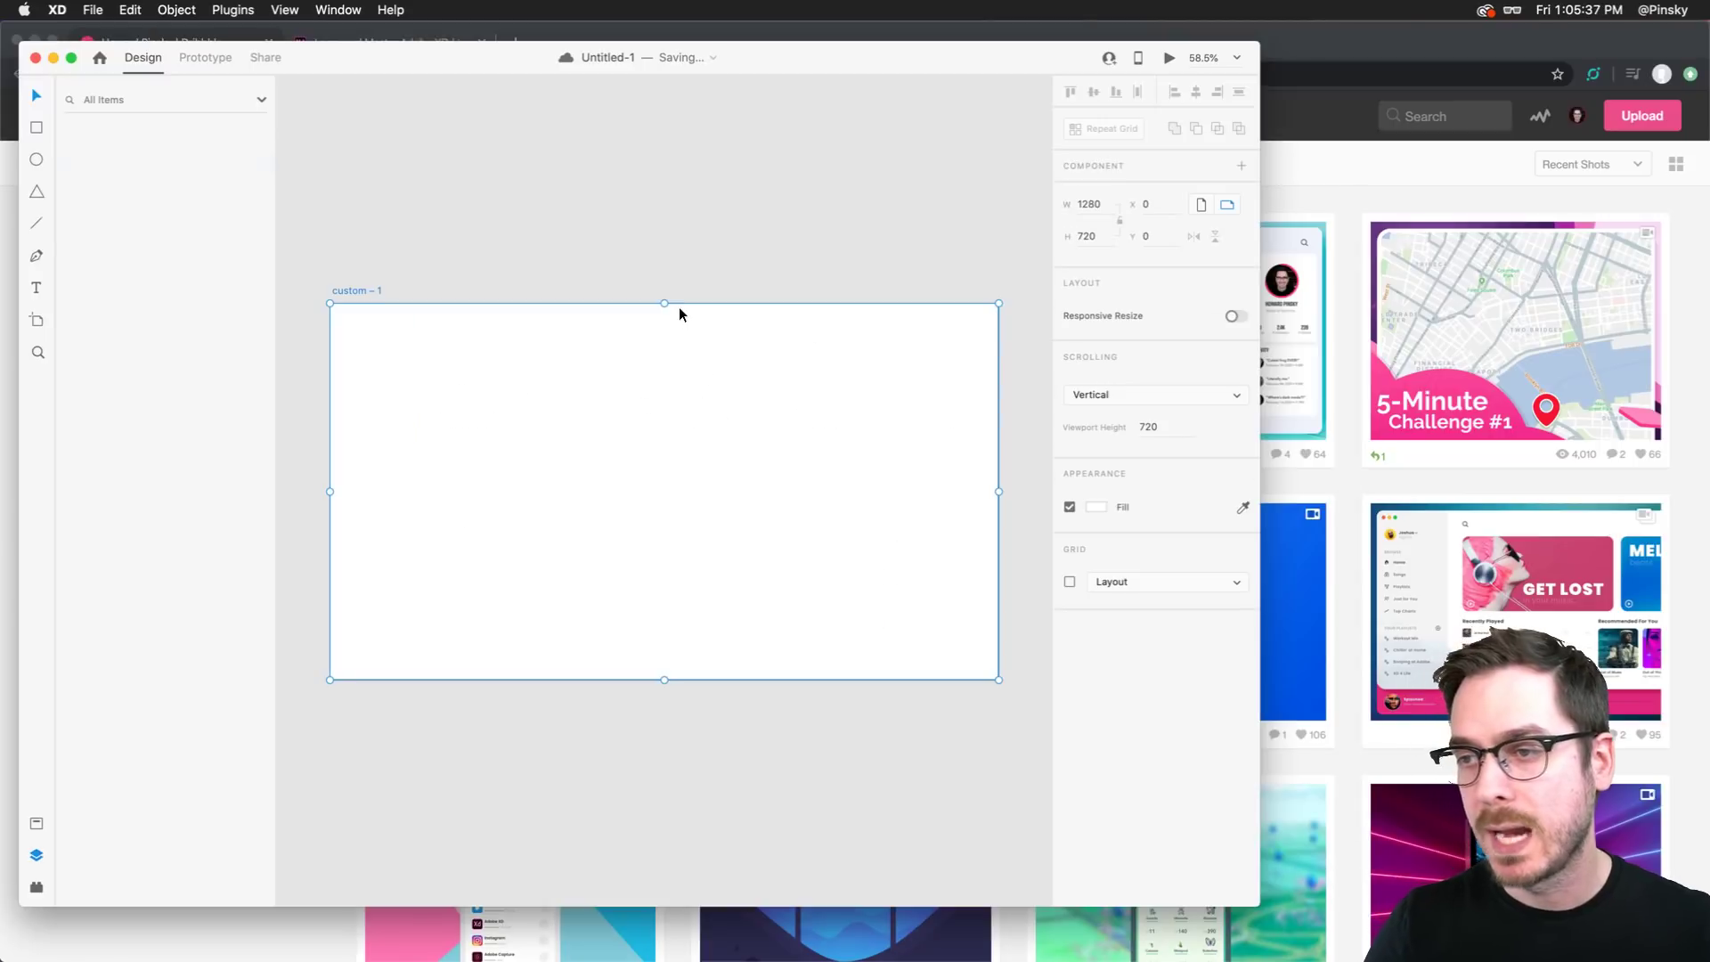
left_click(66, 60)
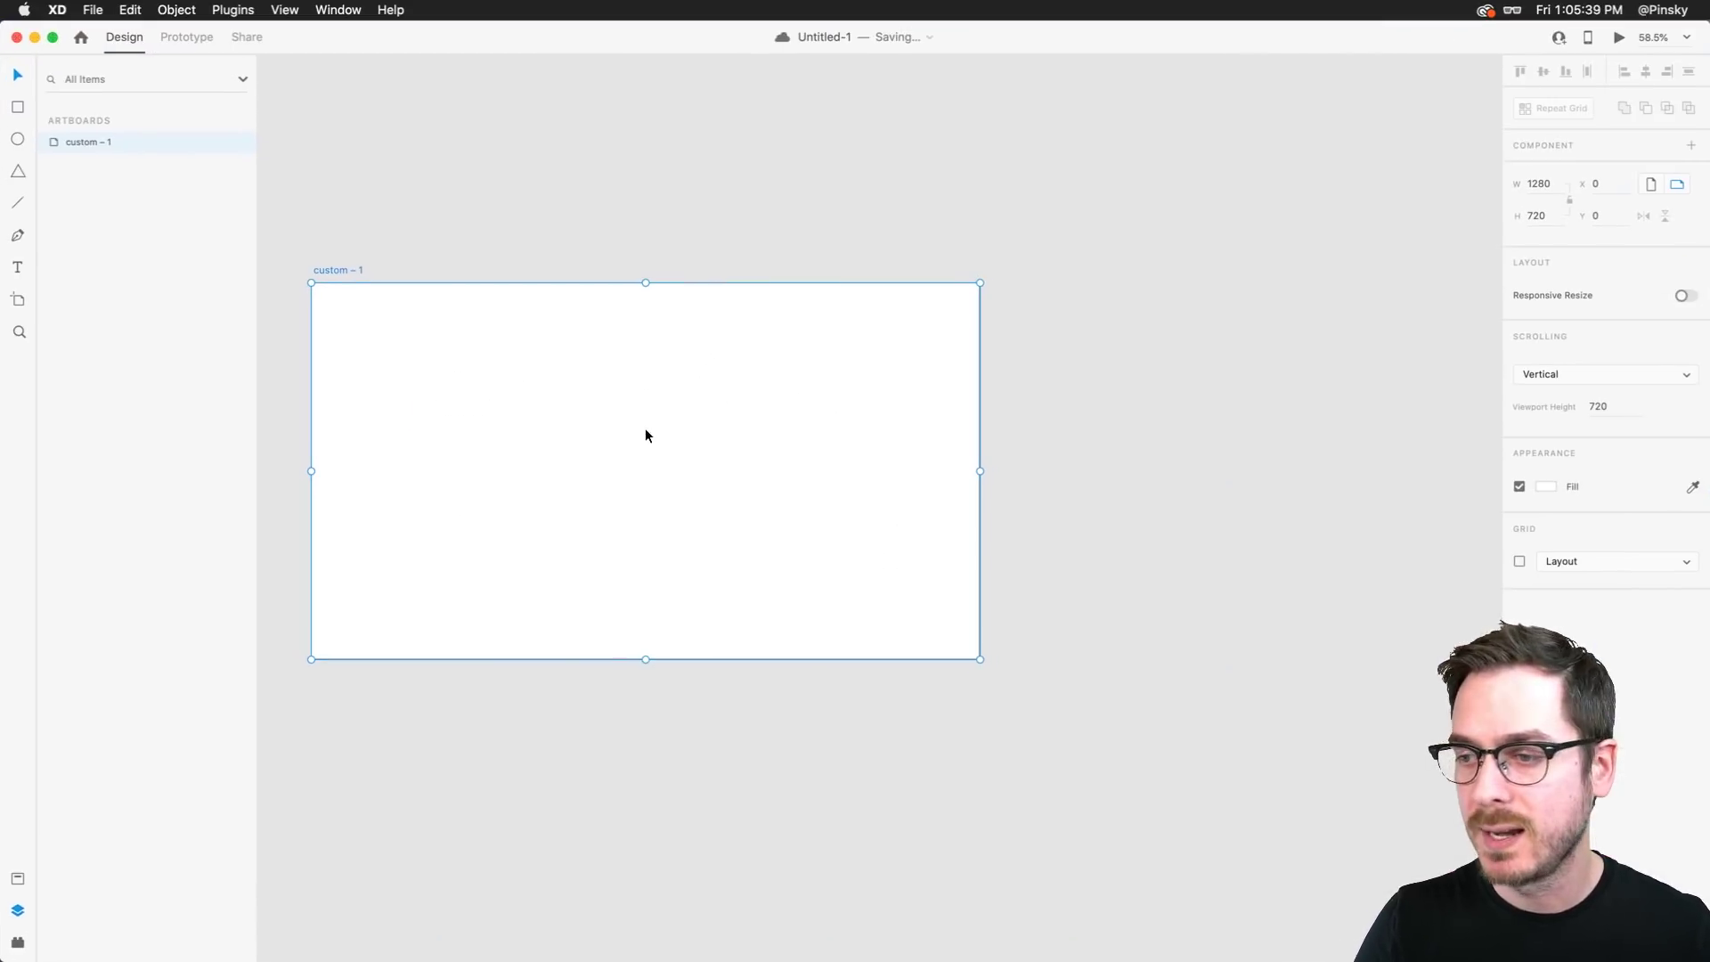
key("super+0")
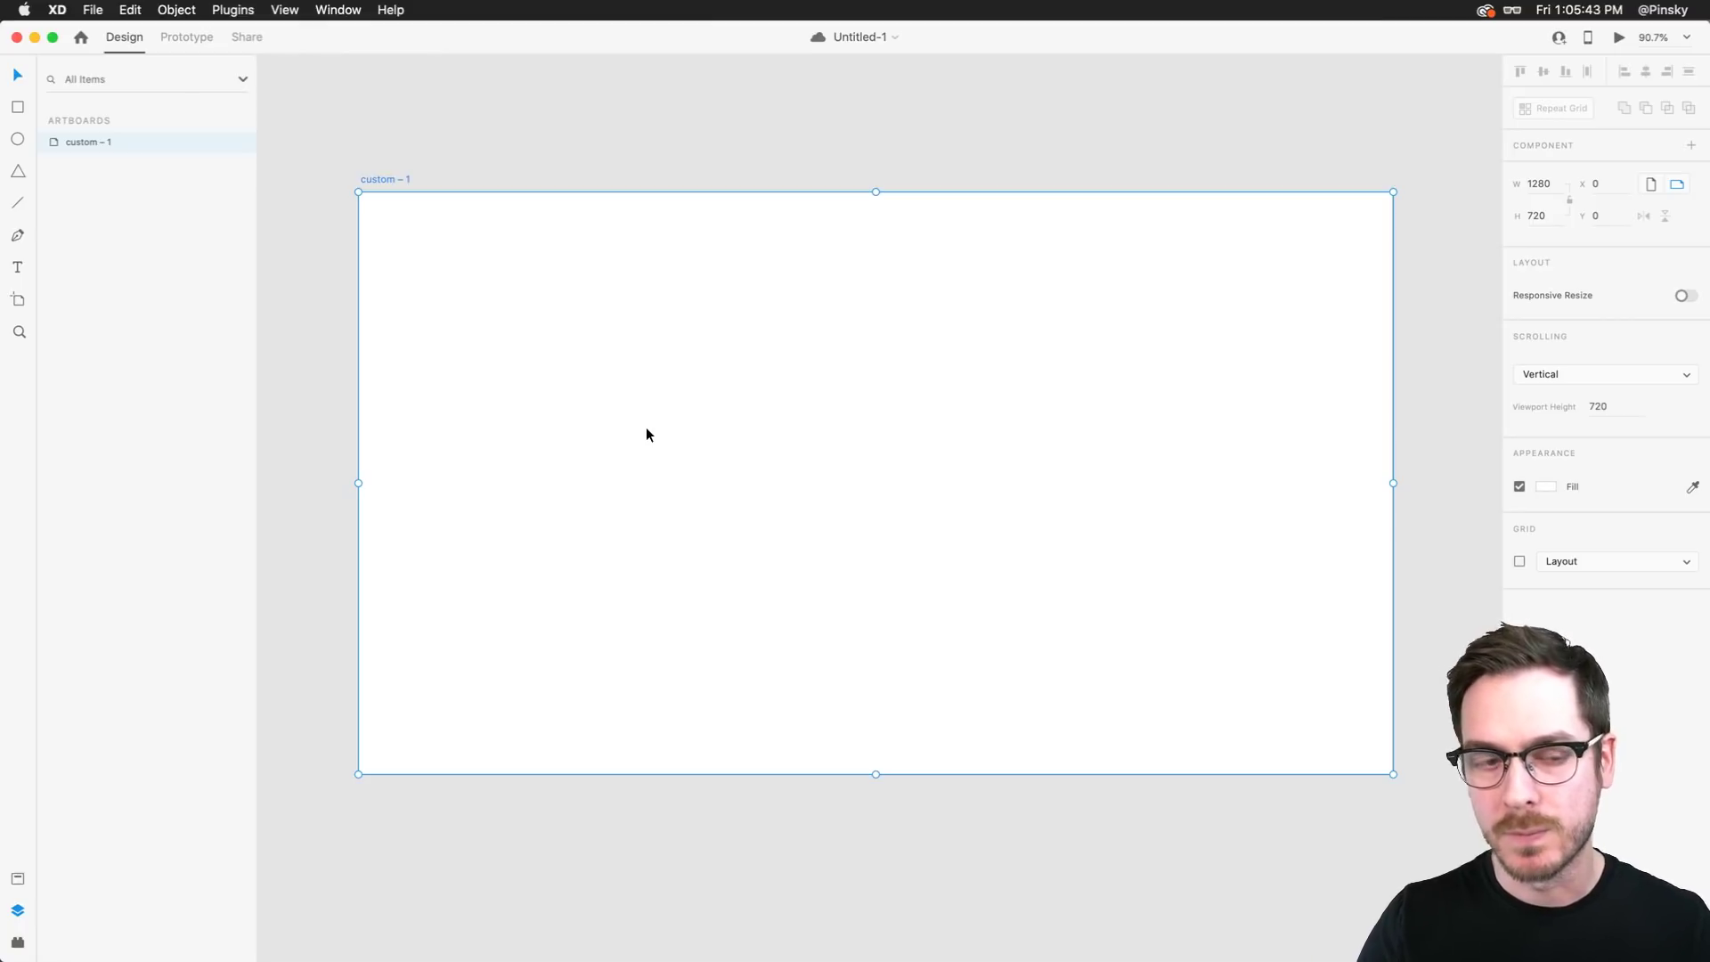
Switch to Evernote, start the Switch Explorations note with a bulleted line "Photo", and enlarge its text
key("super+Tab")
mouse_move(674, 43)
left_mouse_down()
mouse_move(906, 38)
mouse_move(684, 67)
left_mouse_up()
left_click(850, 268)
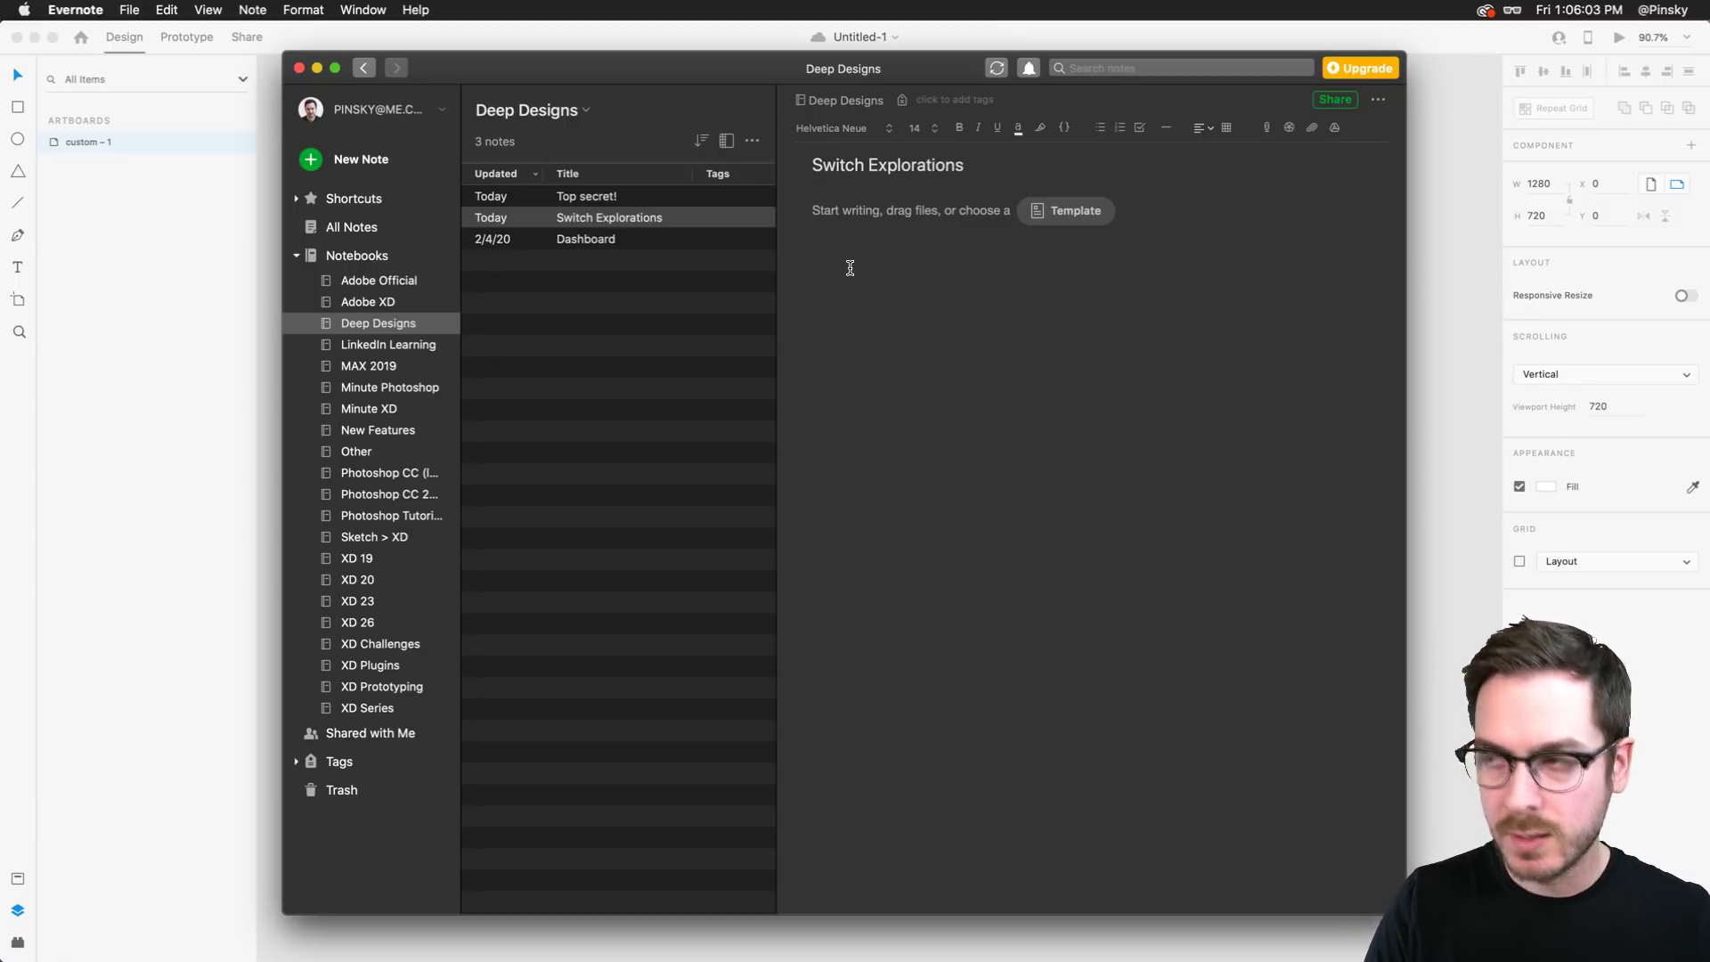
type("-")
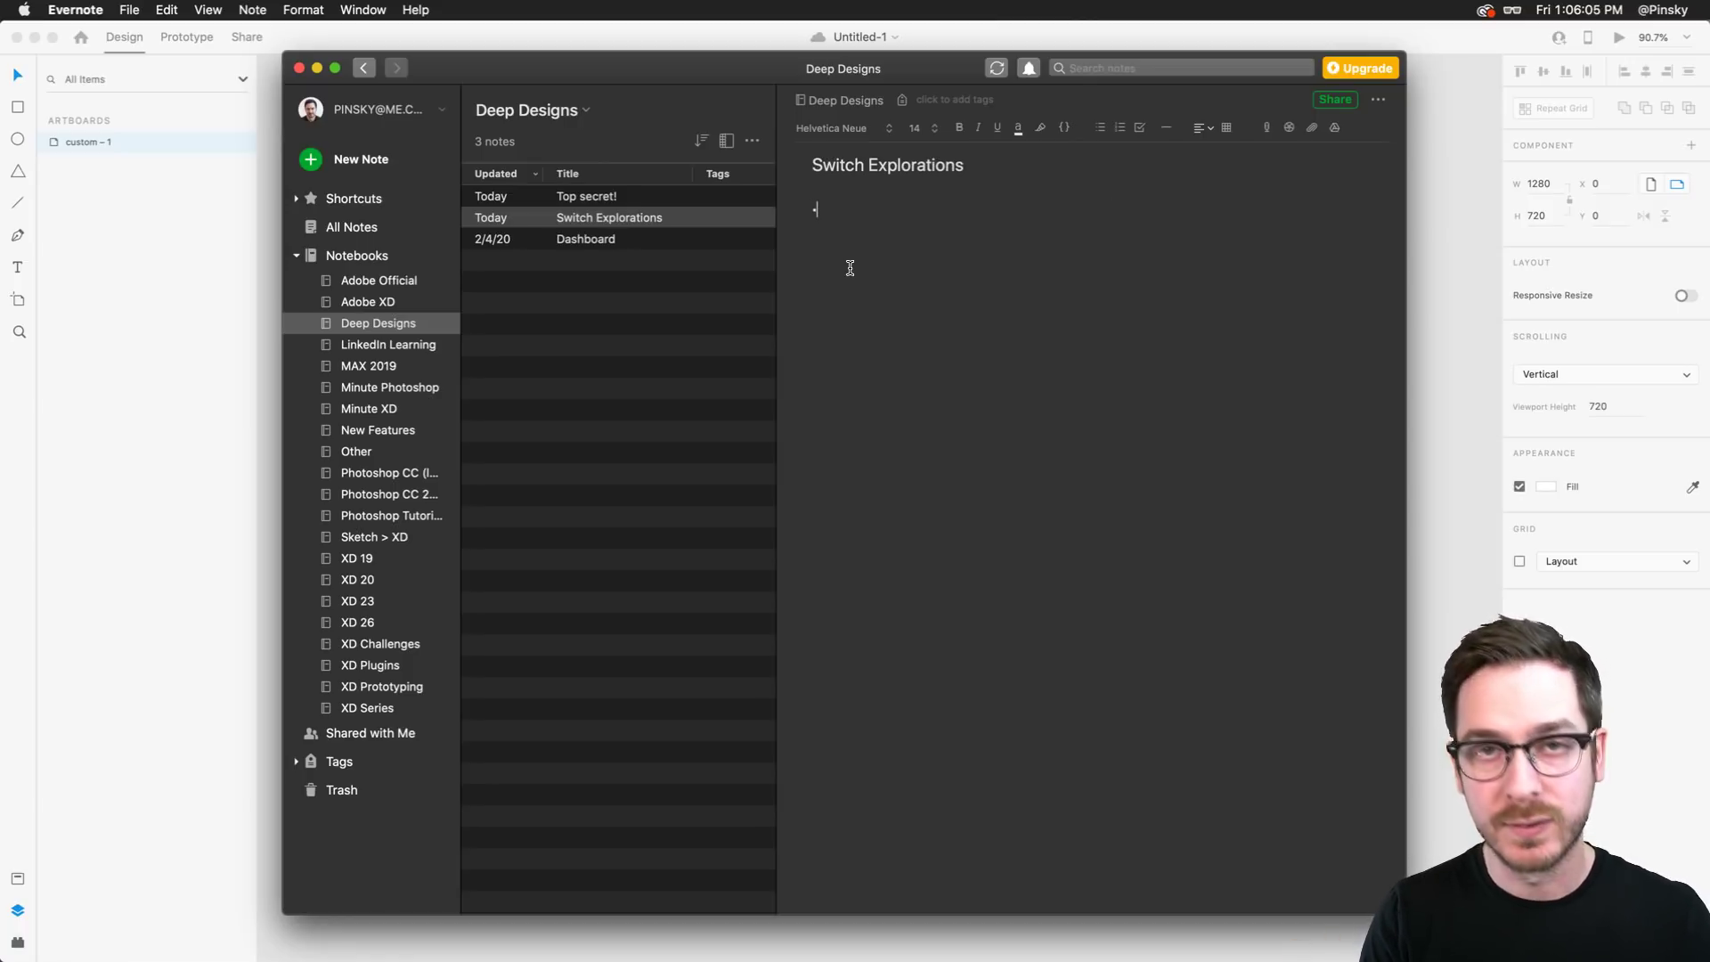
type("Po")
type("oto")
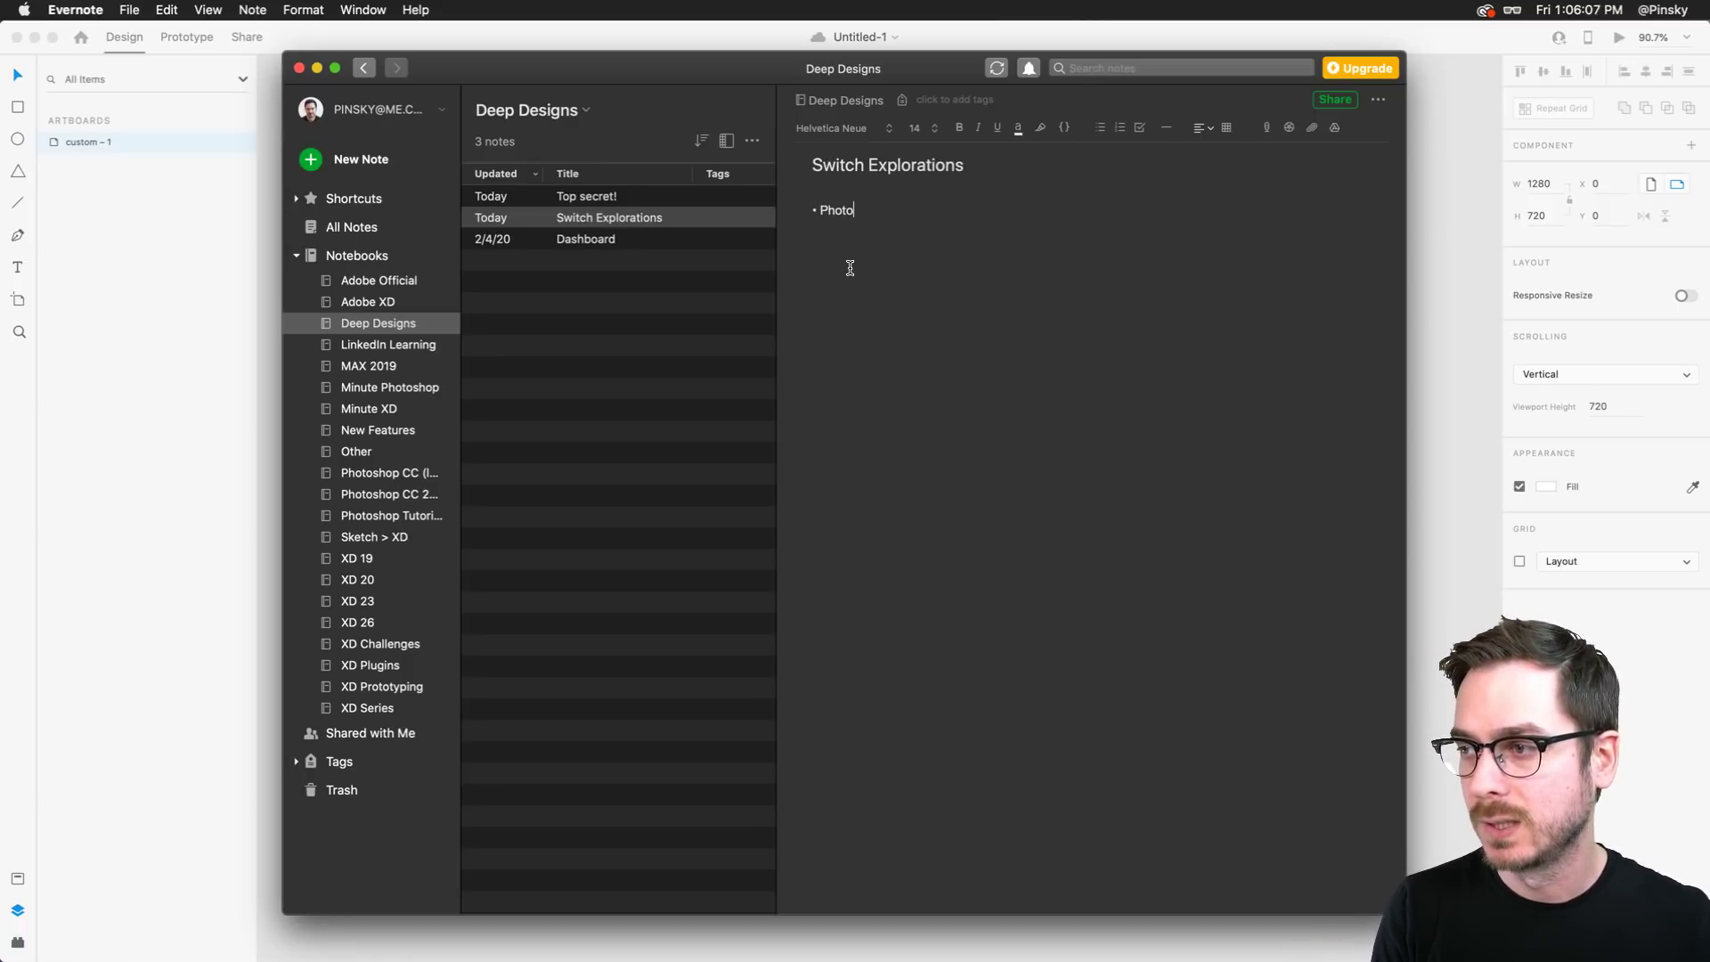
key("super+equal")
key("super+equal")
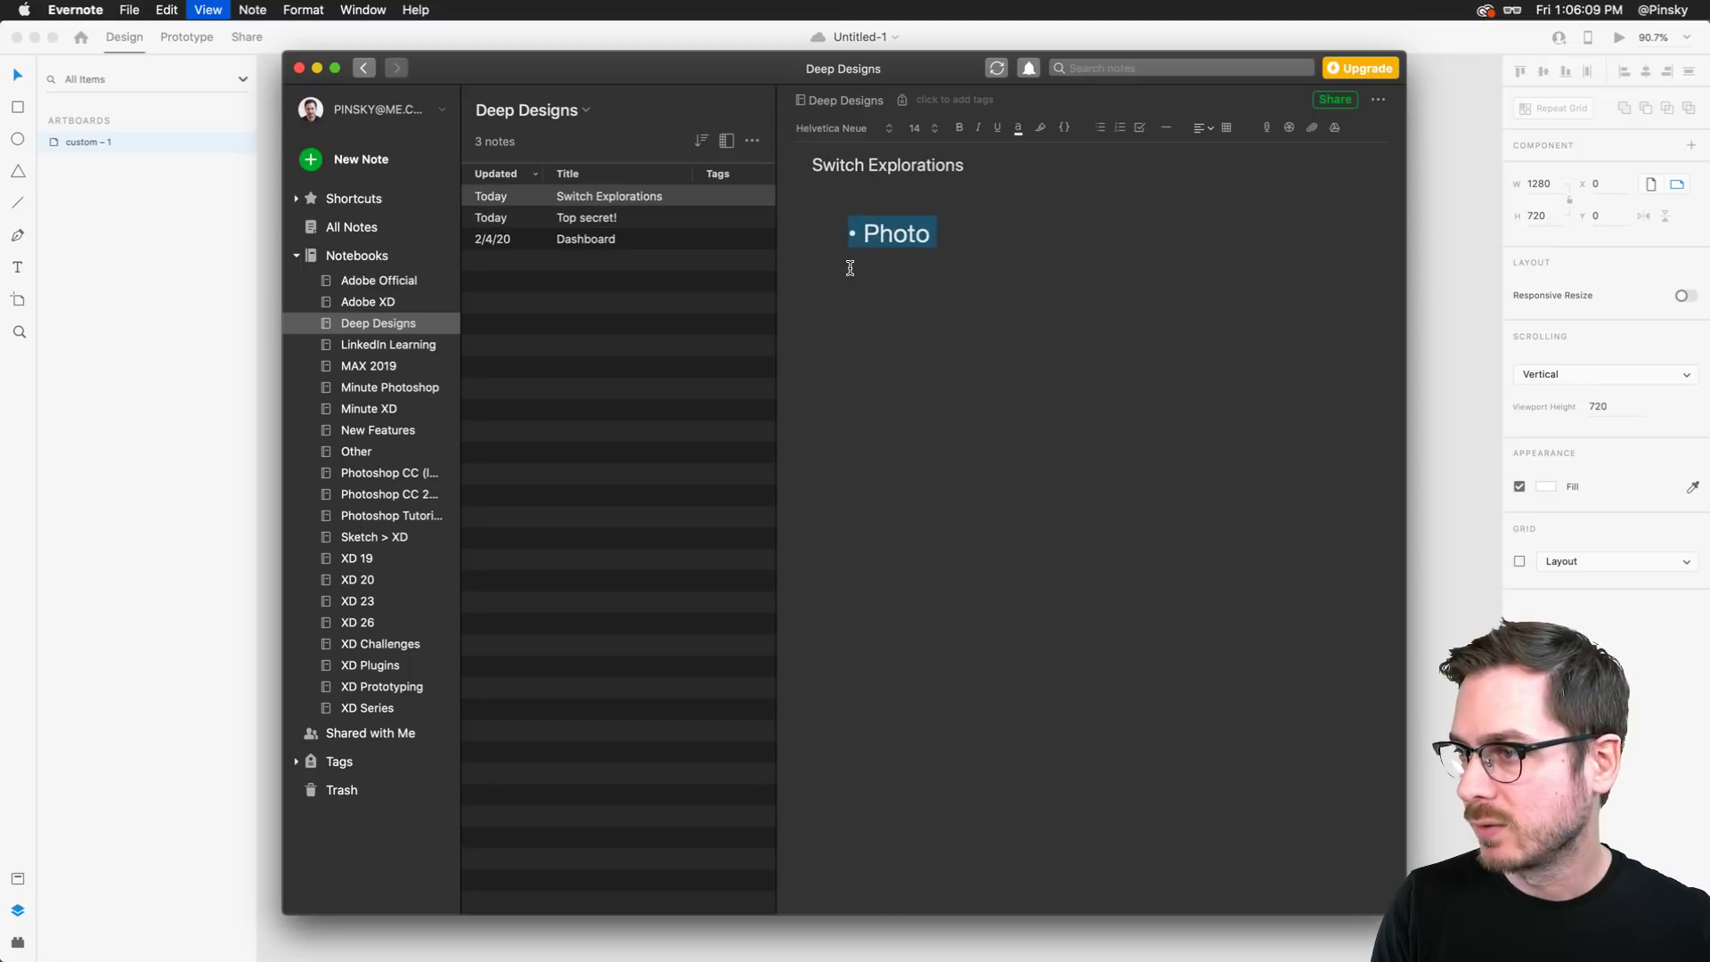
left_click(1000, 269)
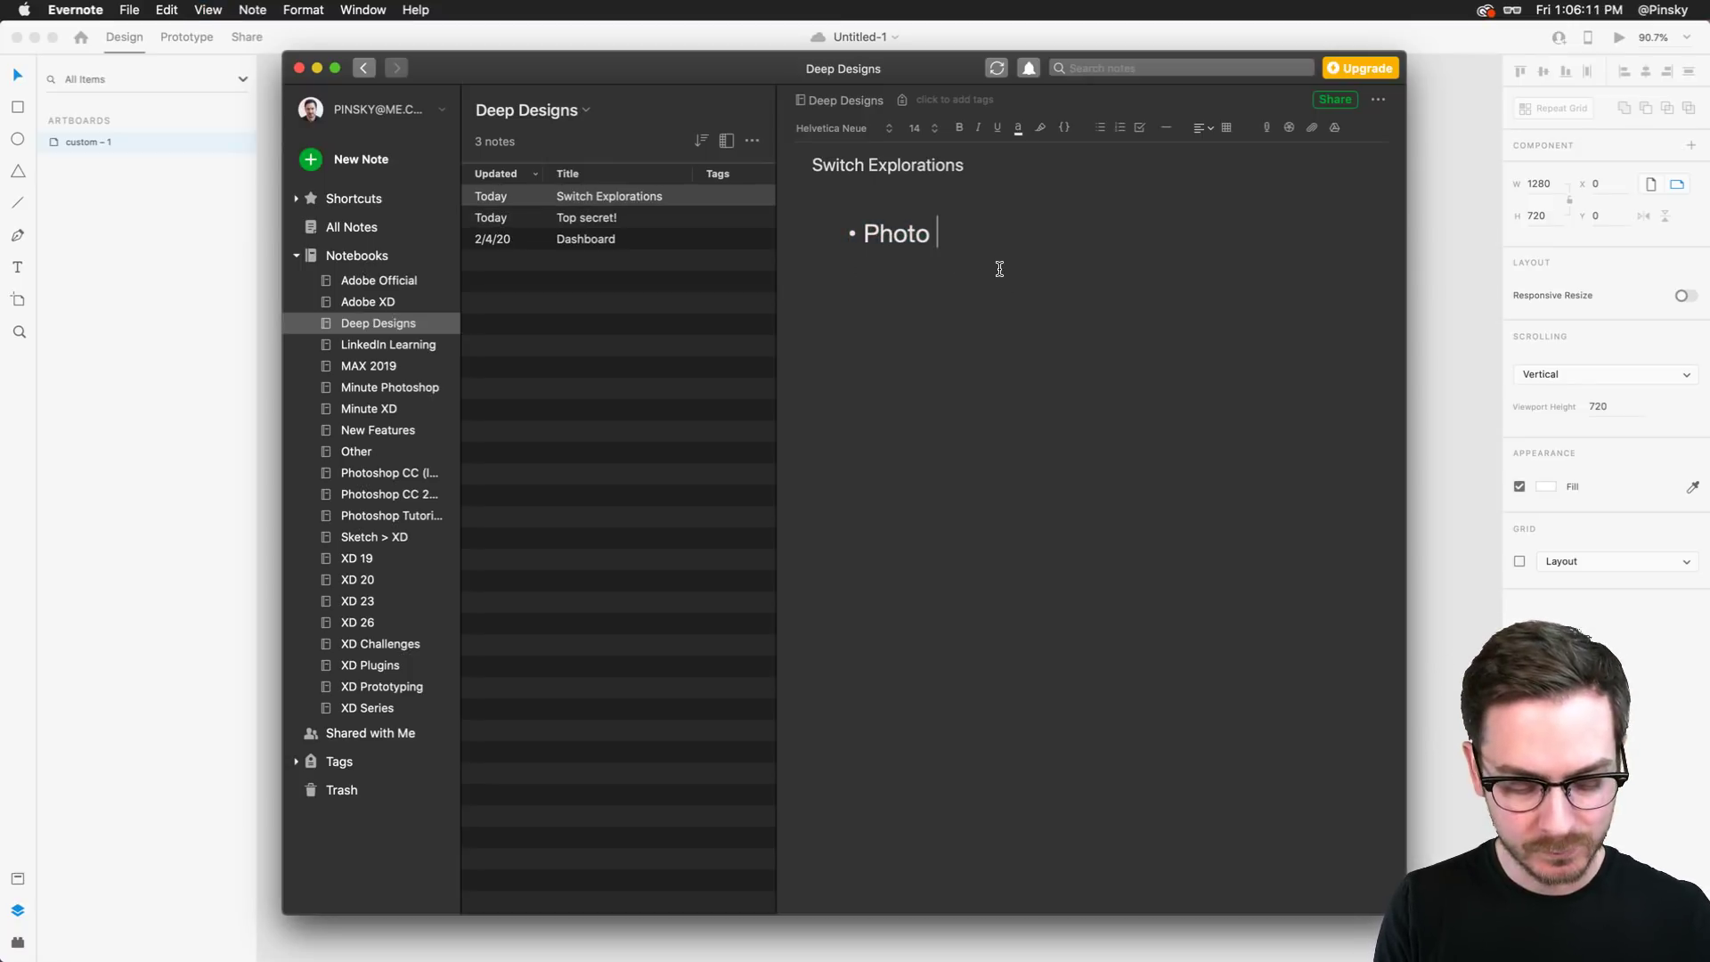
Replace the note's first entry with "Profile Photo" and start a new line below it
key("BackSpace")
key("BackSpace")
key("BackSpace")
key("BackSpace")
key("BackSpace")
key("BackSpace")
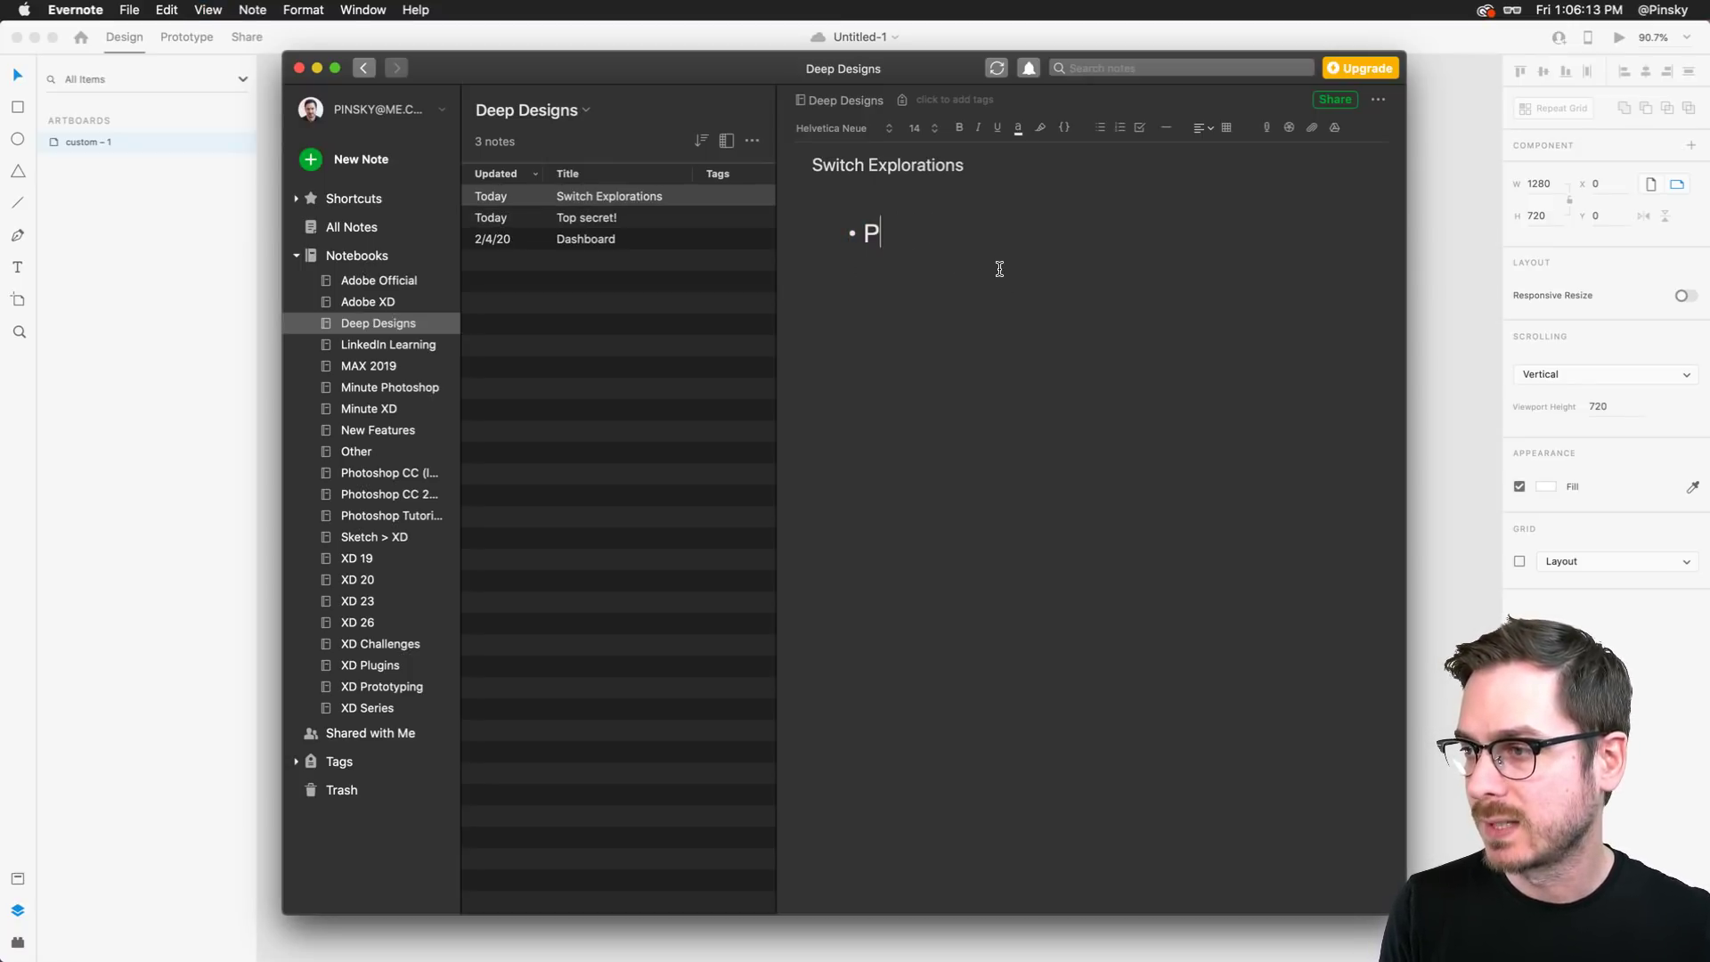
type("Profile Photo")
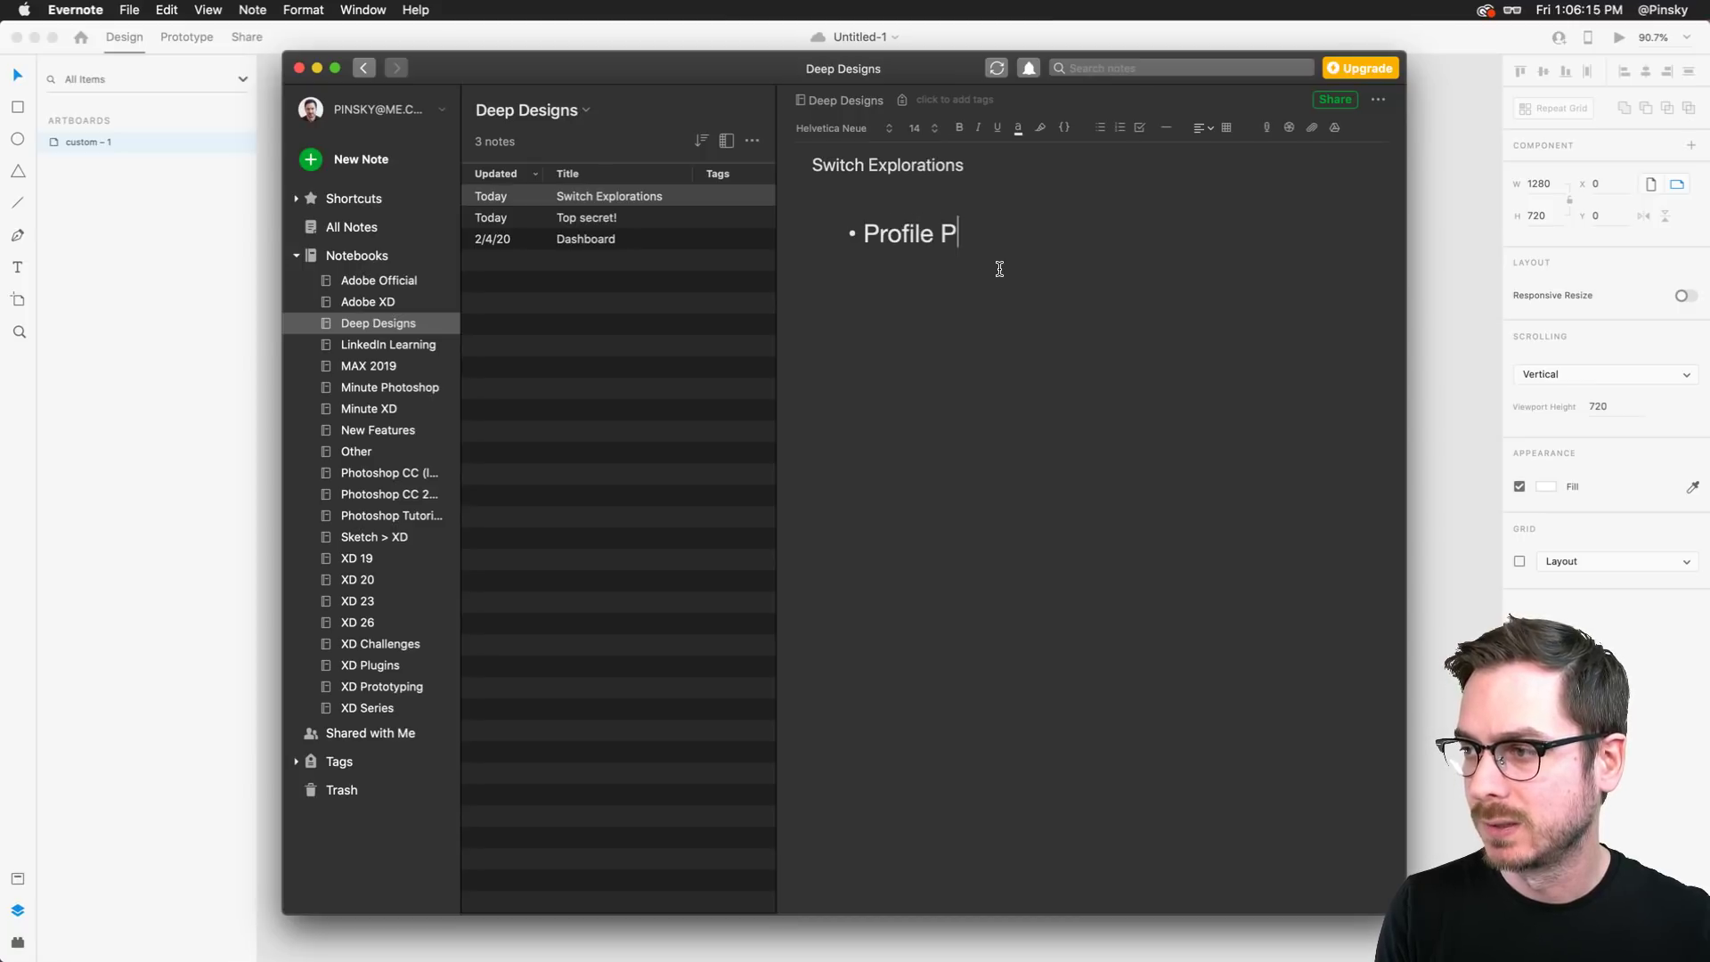
key("Return")
key("Return")
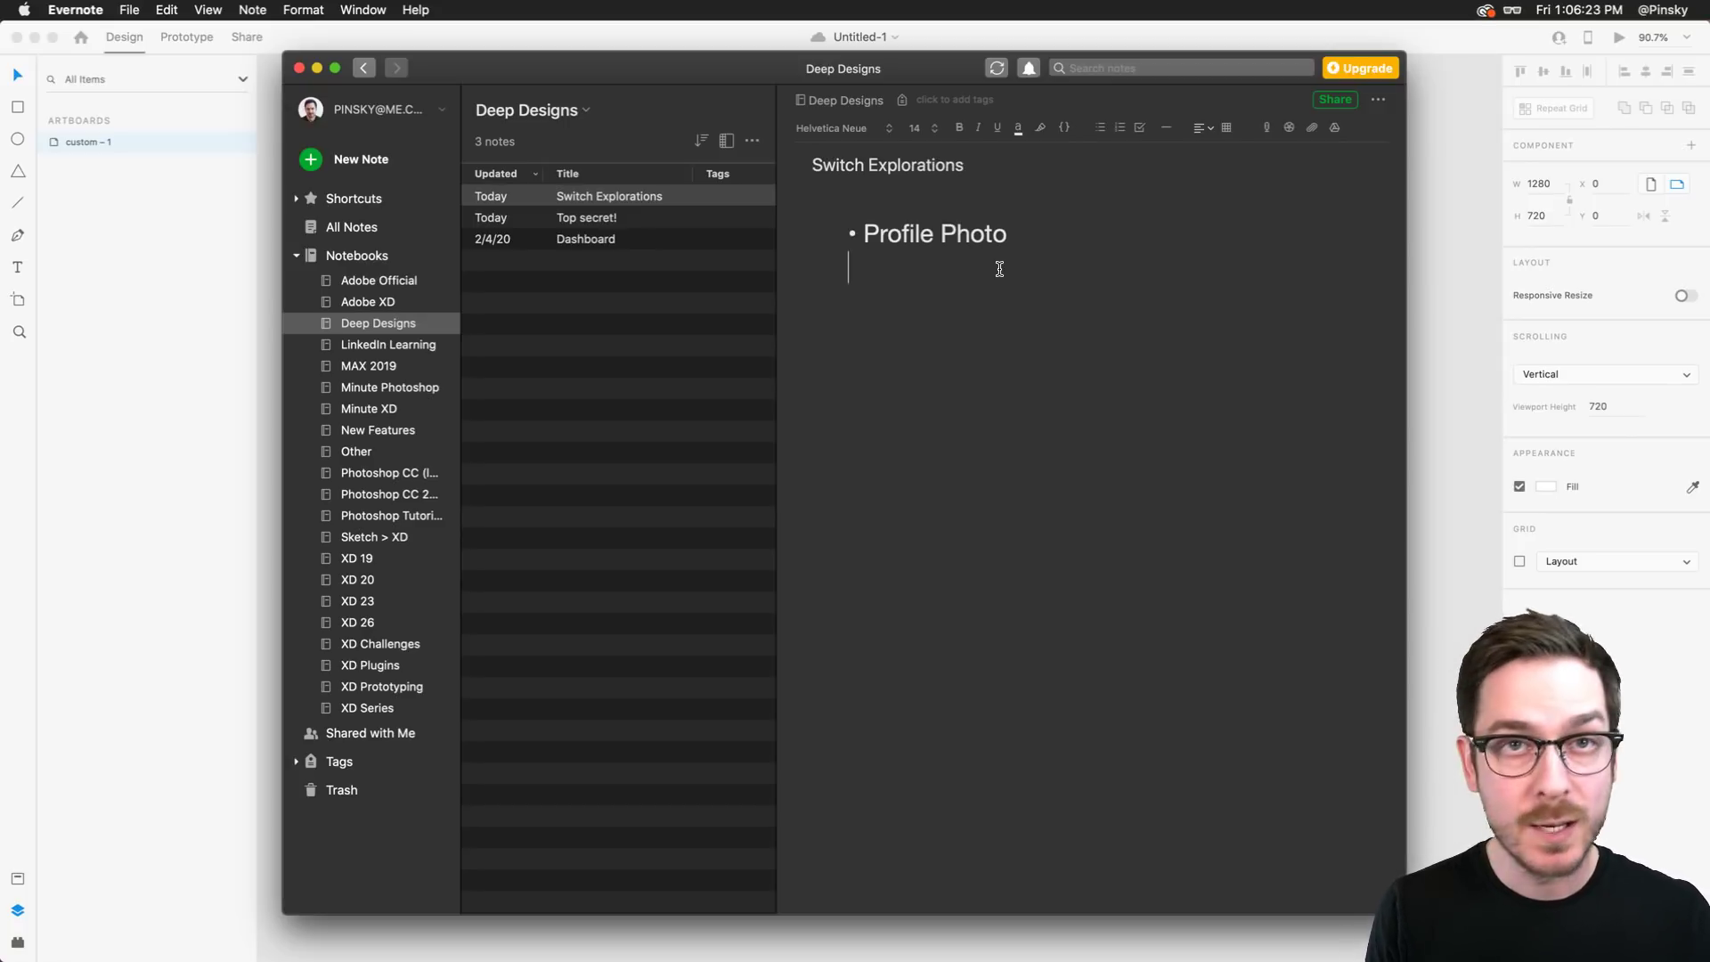
Add the bulleted lines "Battery icon" and "Games" below the Profile Photo entry
type("* Ba")
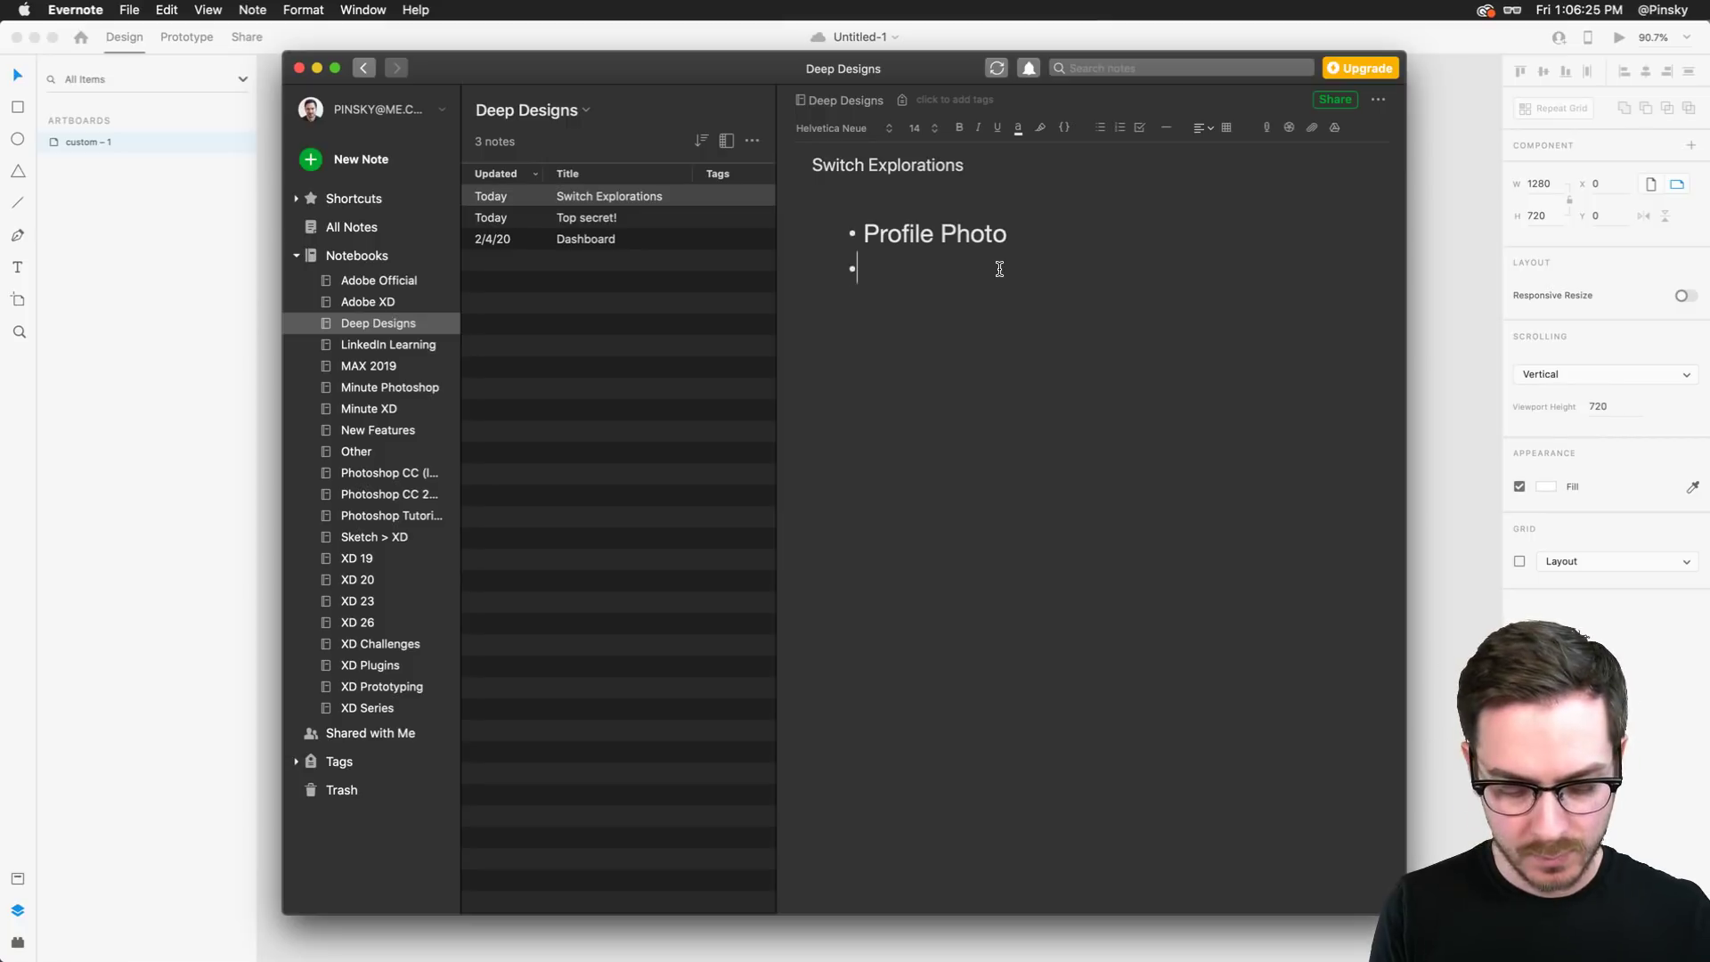
type("ttery ic")
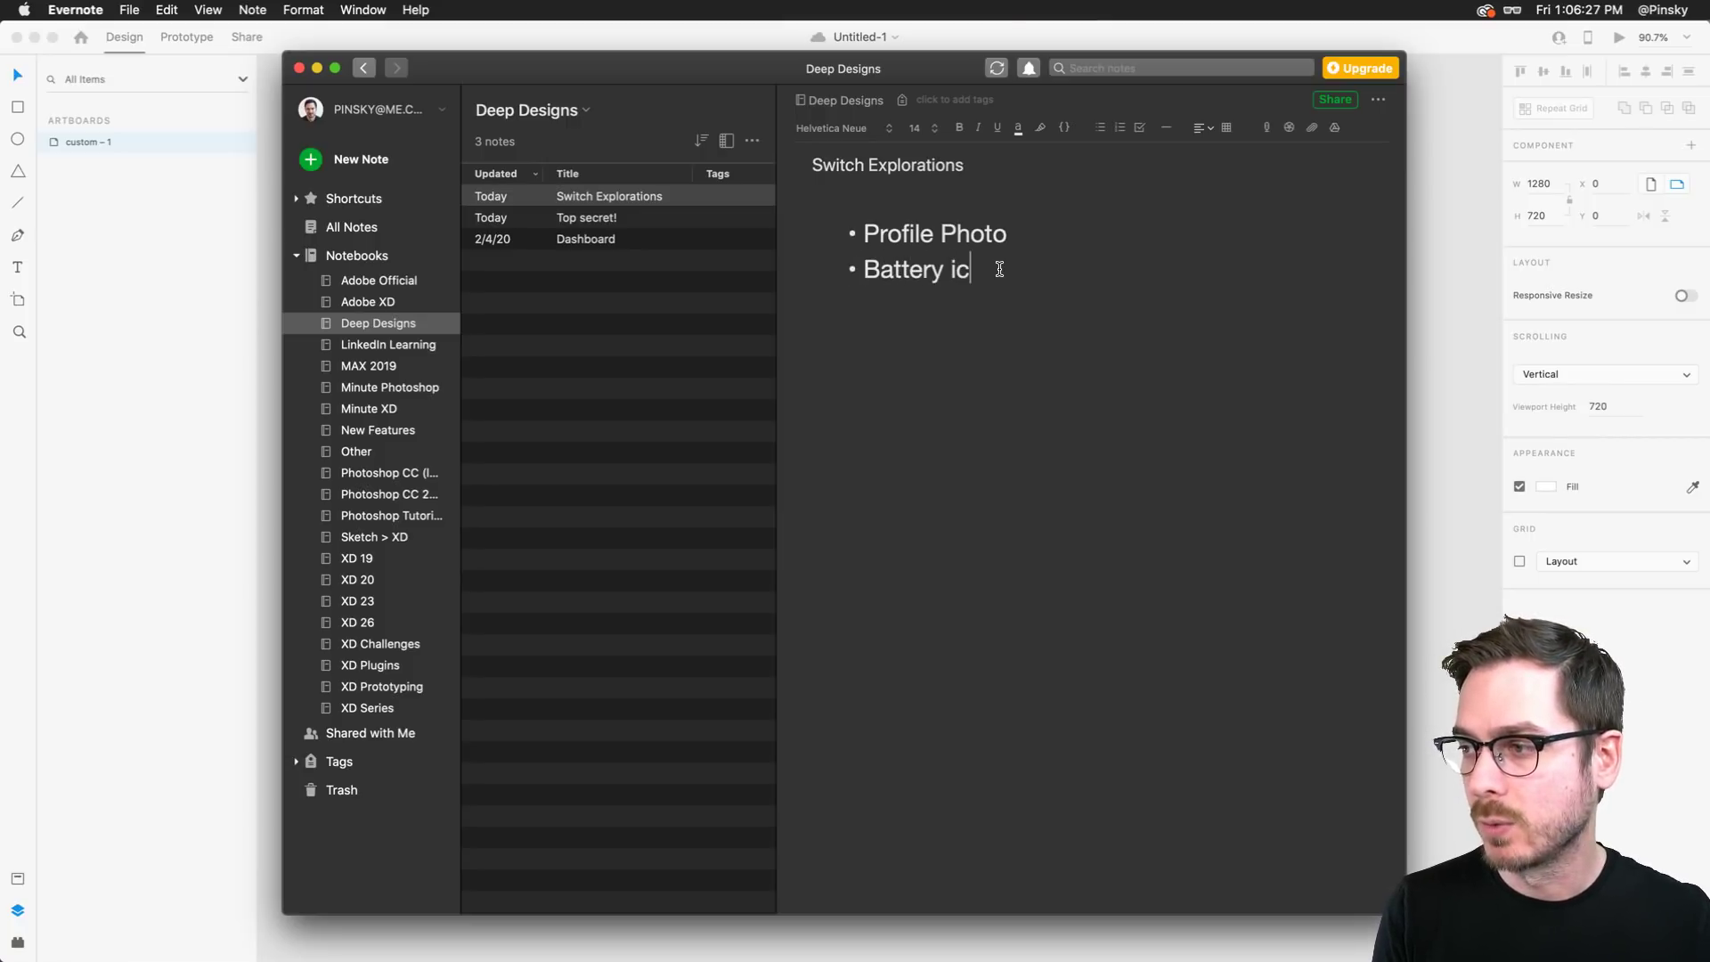
type("on[]")
key("BackSpace")
key("BackSpace")
type("* ")
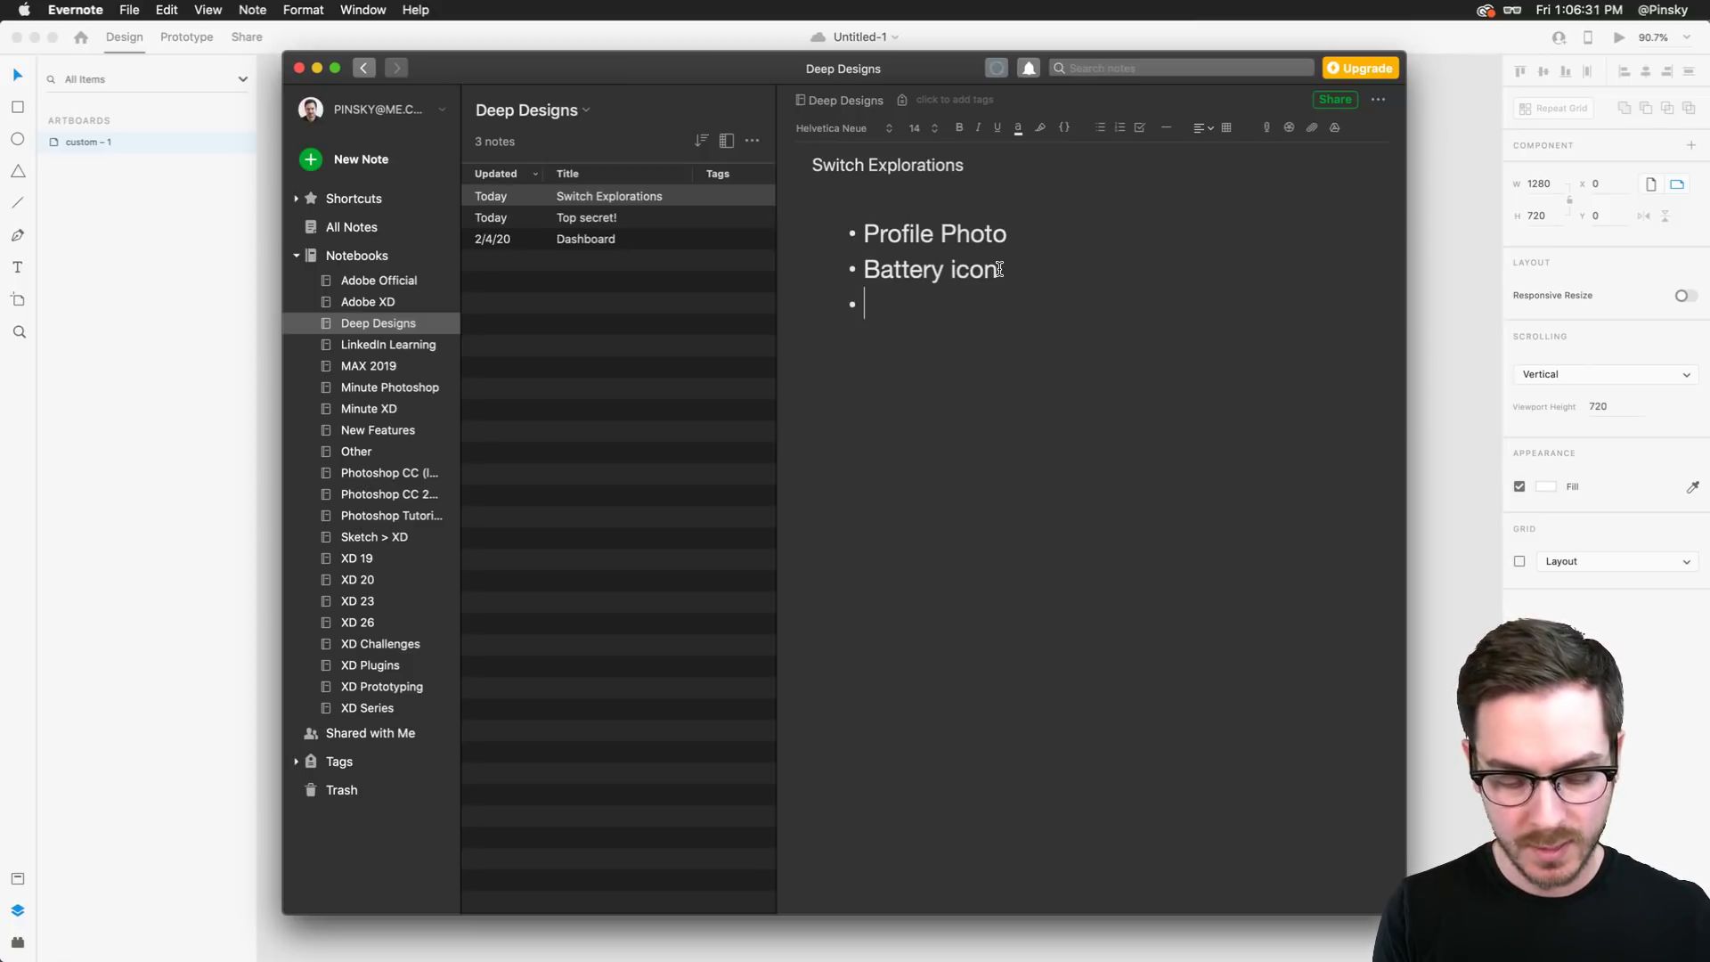
type("Games")
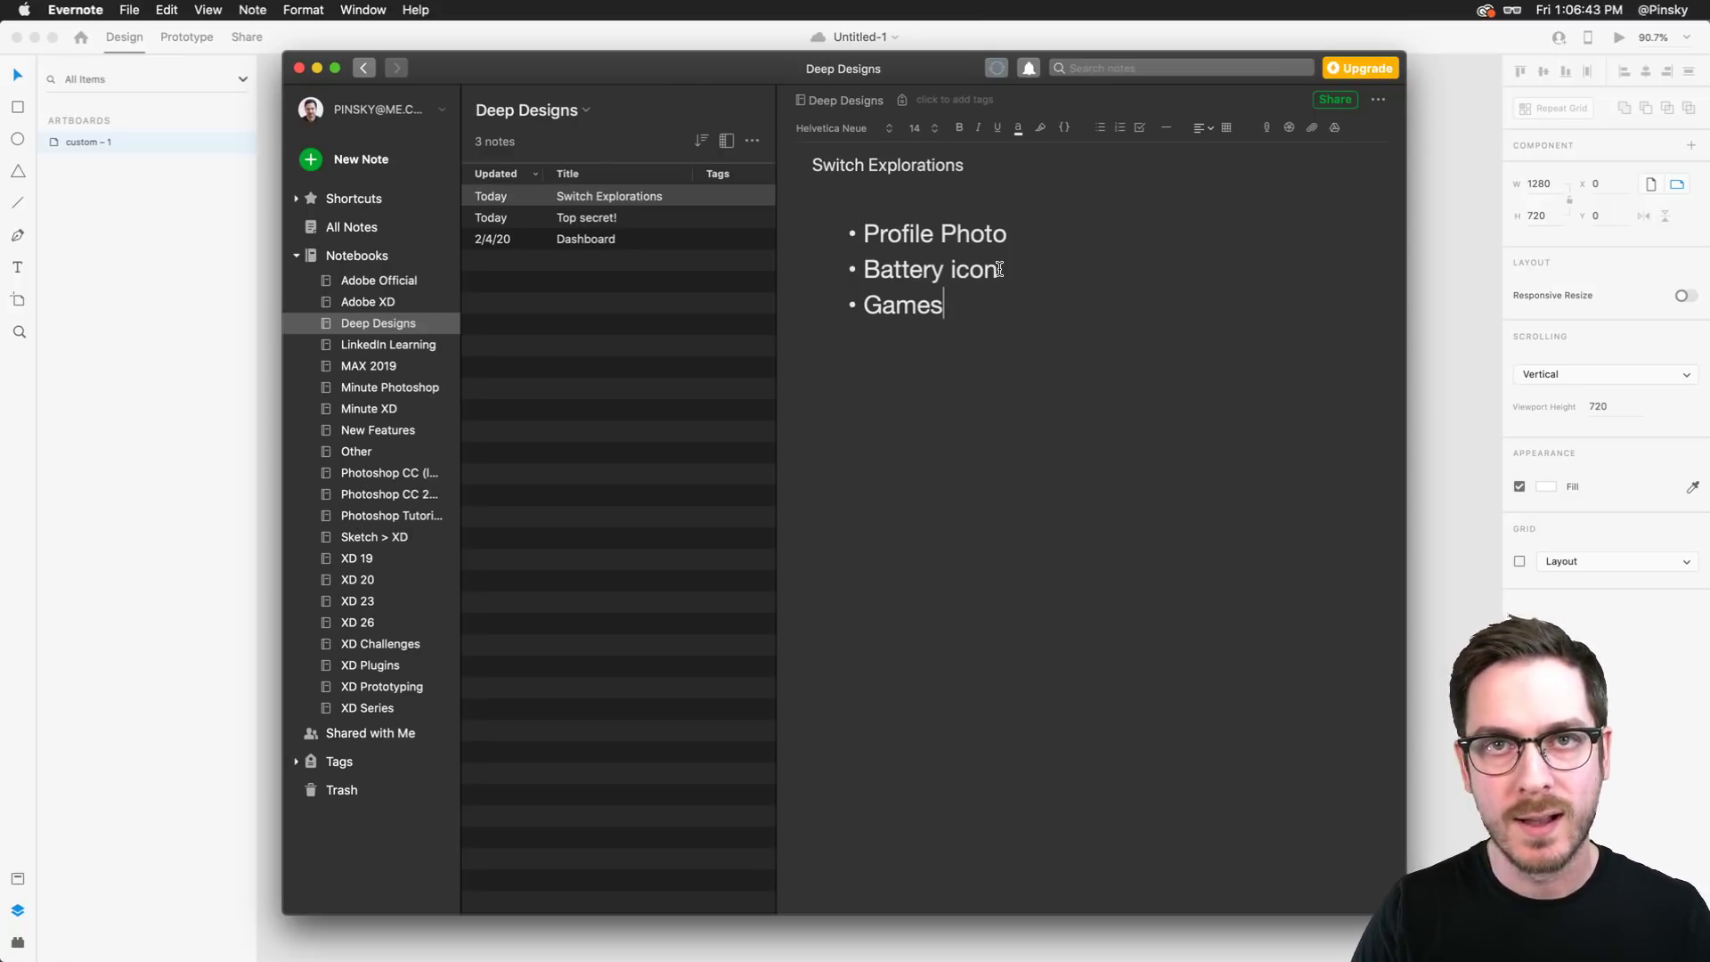
Convert the three entries into a formatted bulleted list and remove the manually typed bullet characters
key("Return")
key("Return")
left_click_drag(898, 279, 792, 182)
left_click(1103, 129)
left_click(933, 237)
key("BackSpace")
key("BackSpace")
left_click(942, 281)
key("BackSpace")
key("BackSpace")
left_click(940, 328)
key("BackSpace")
key("BackSpace")
Add the nested items "Folders" and "Card" under Games
key("Return")
key("Tab")
type("Folder")
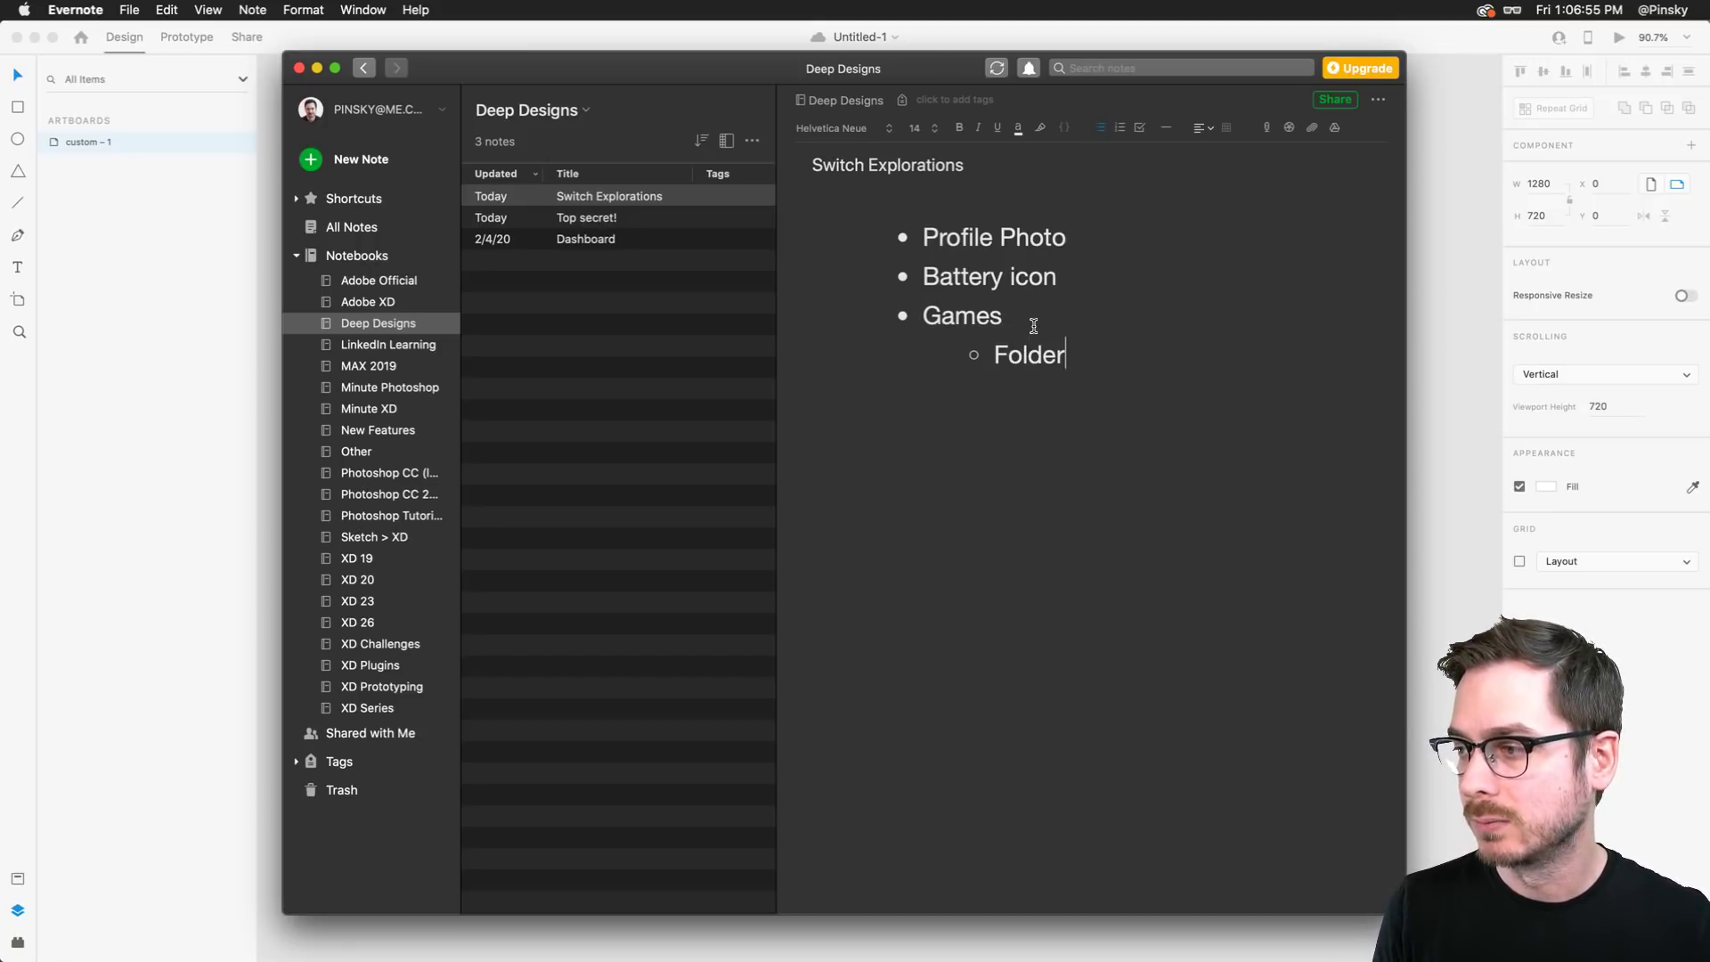
key("Return")
type("Card")
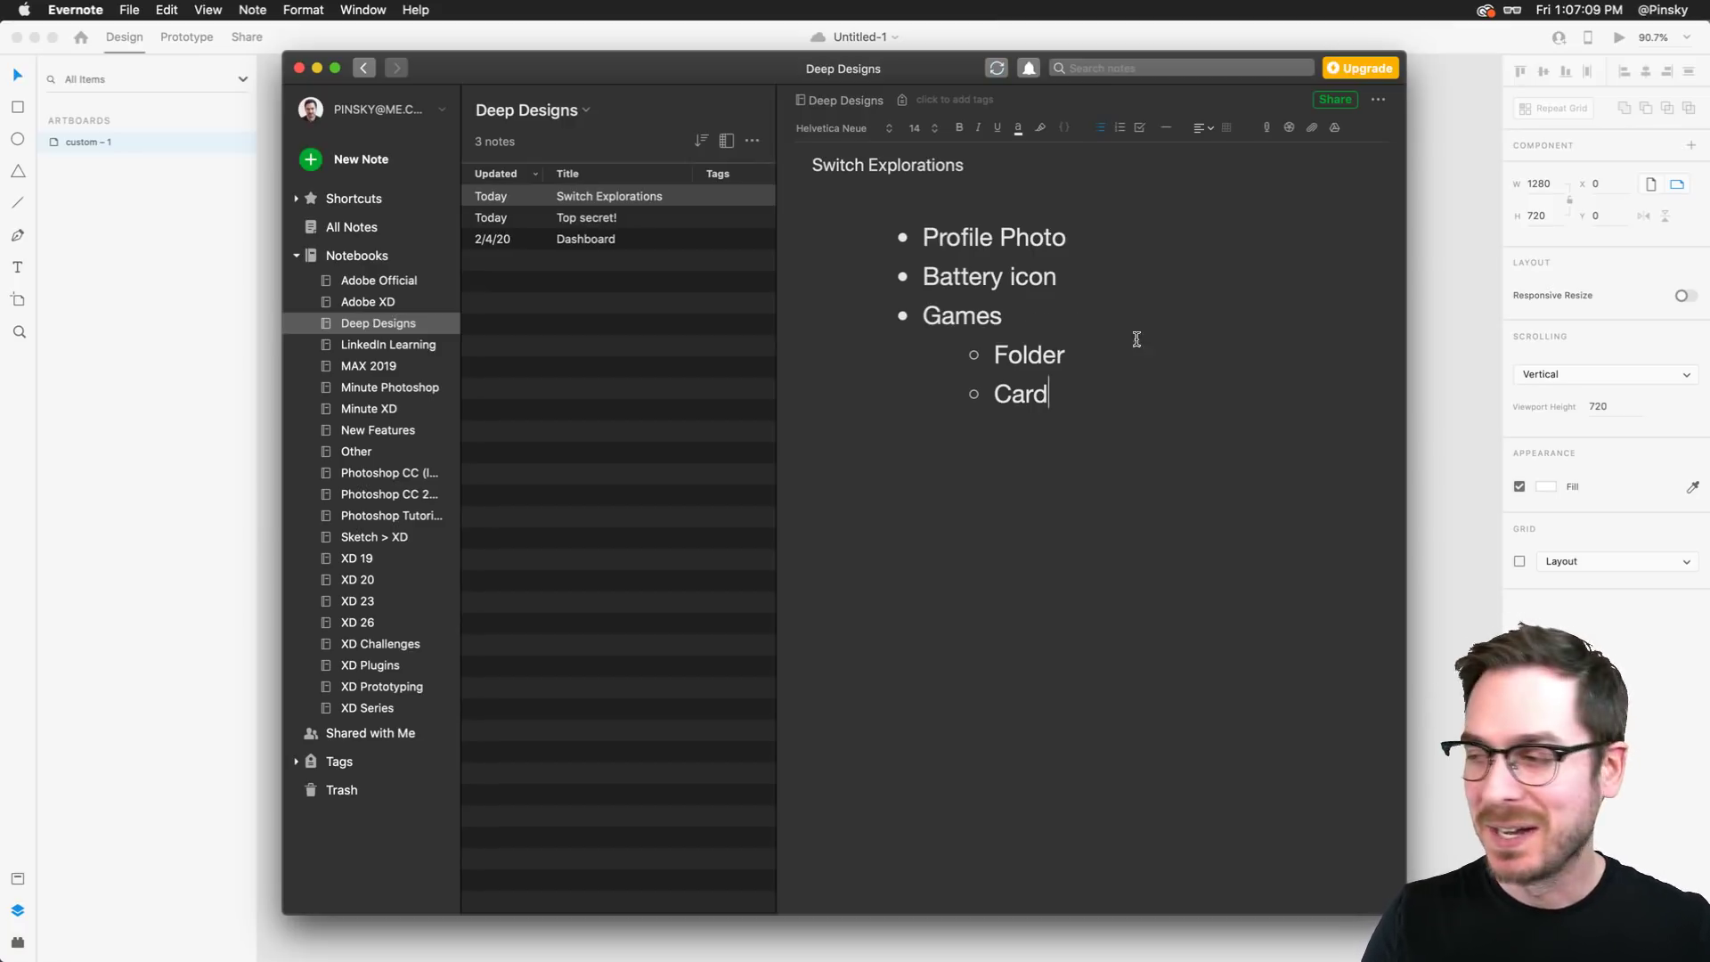
left_click(1089, 371)
type("s")
Add the nested item "Expand full screen" under Card
key("Down")
key("Return")
key("Tab")
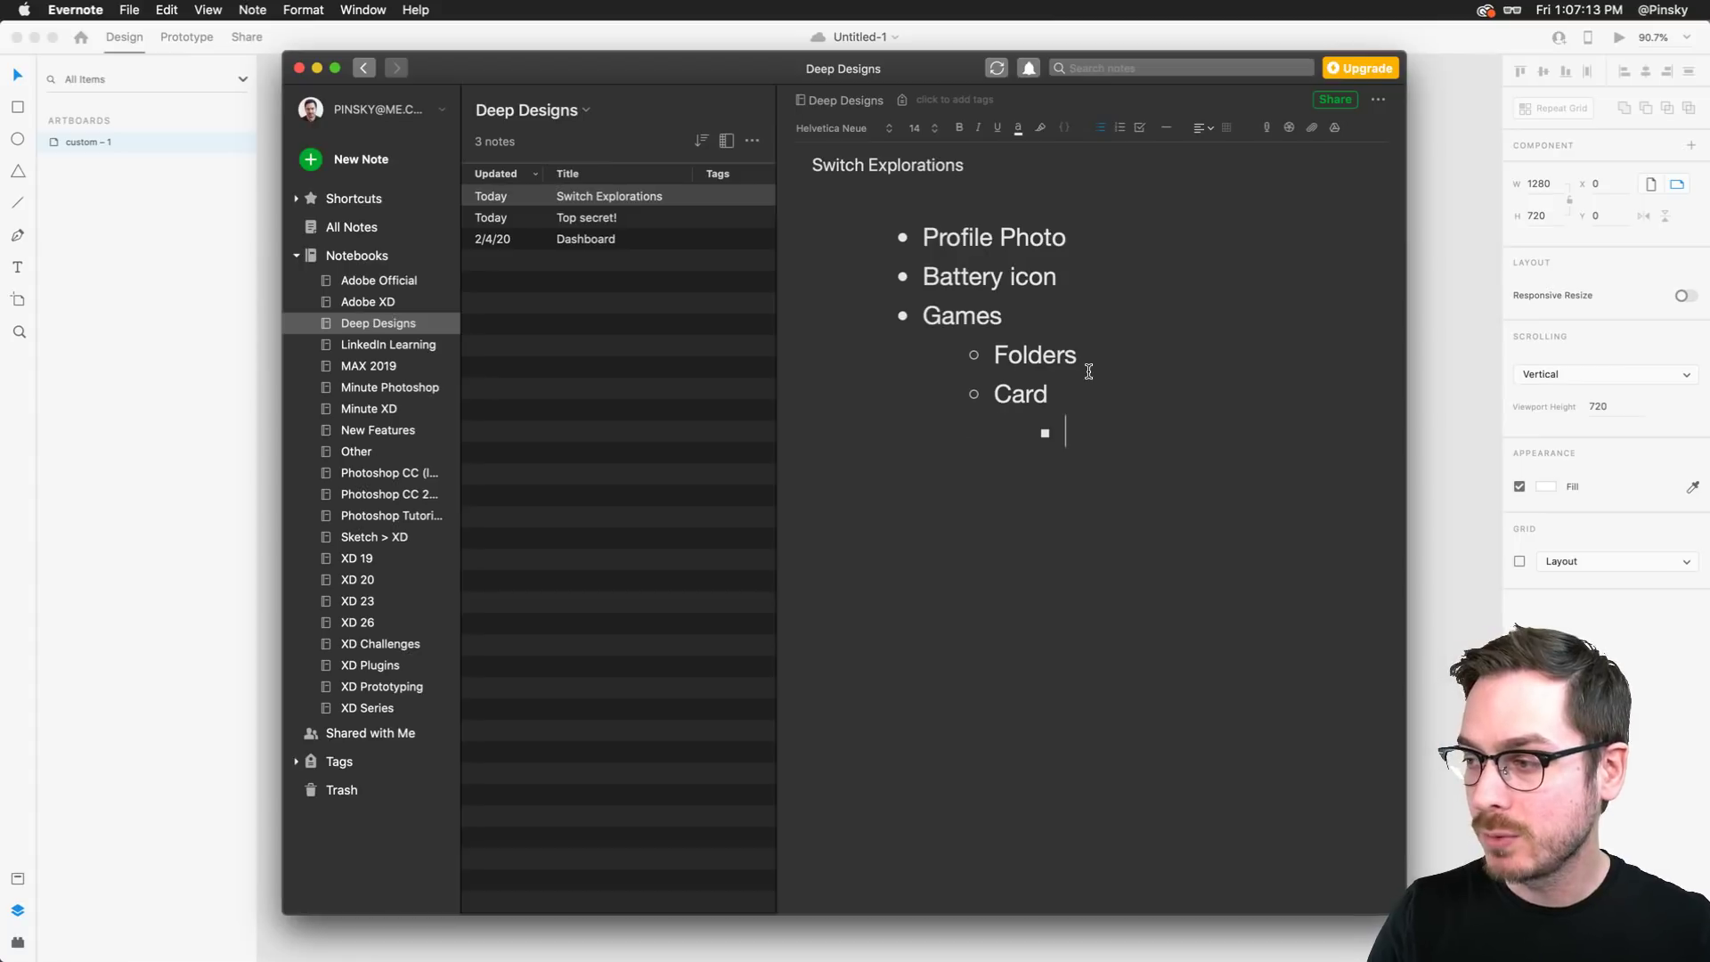
type("Expand f")
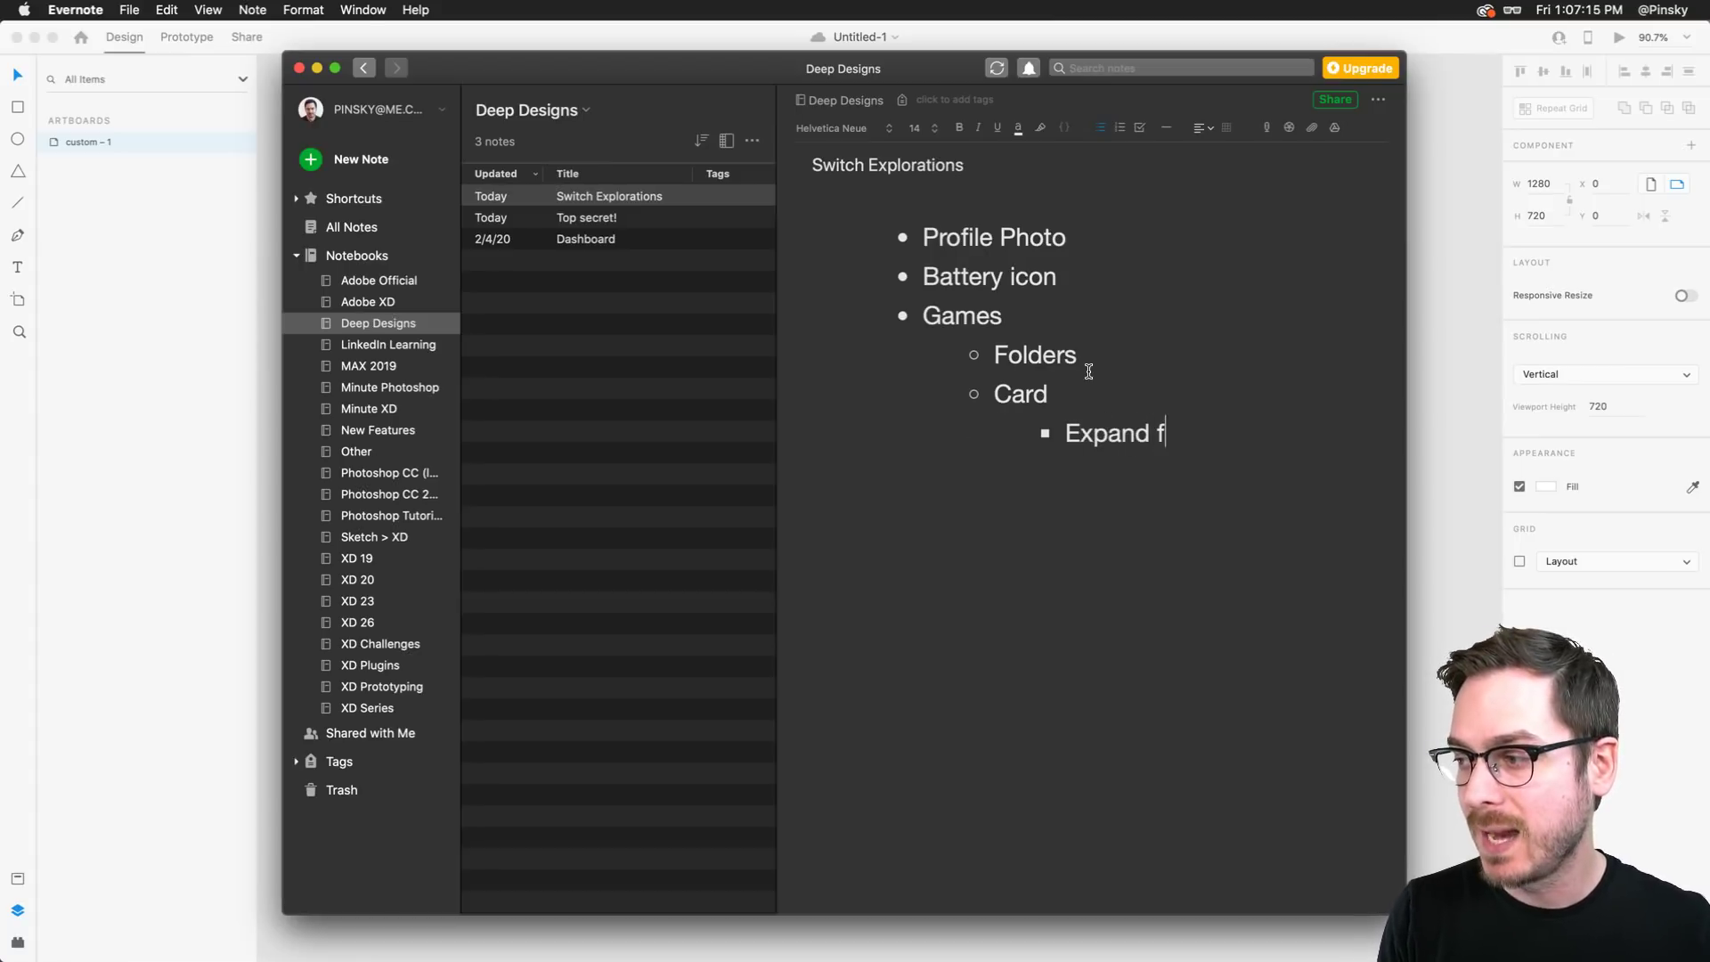
type("ull screen")
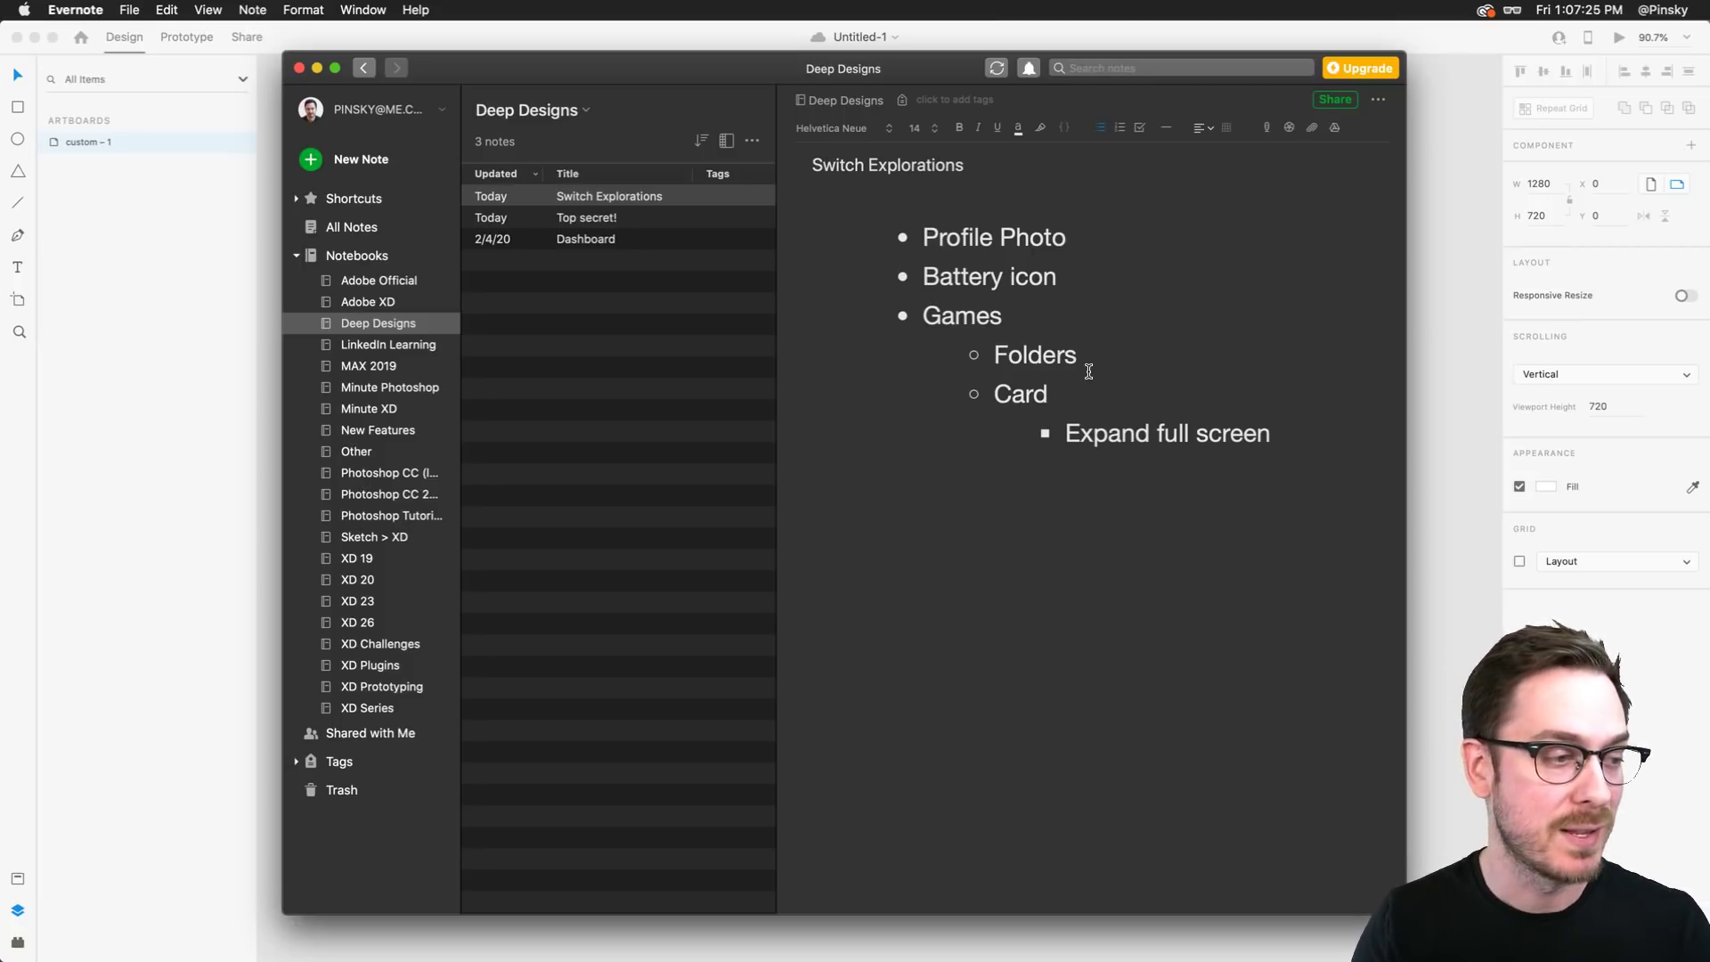
Add a top-level bullet "System" at the end of the list
key("Return")
key("shift+Tab")
key("shift+Tab")
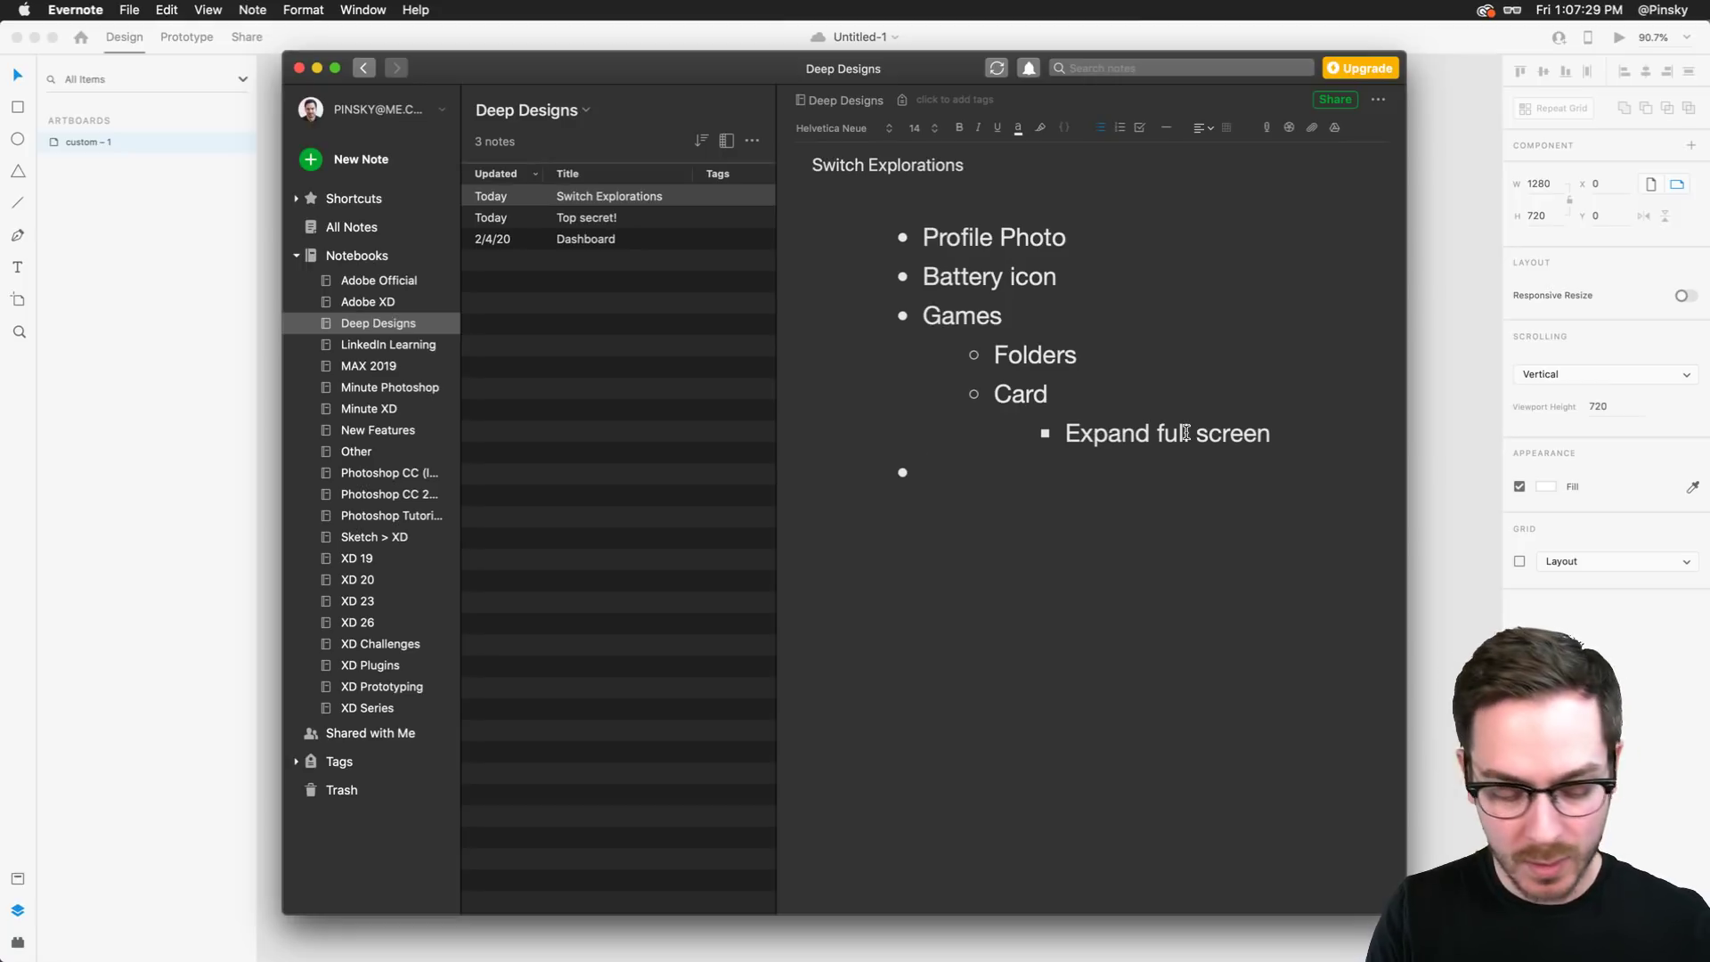
type("System")
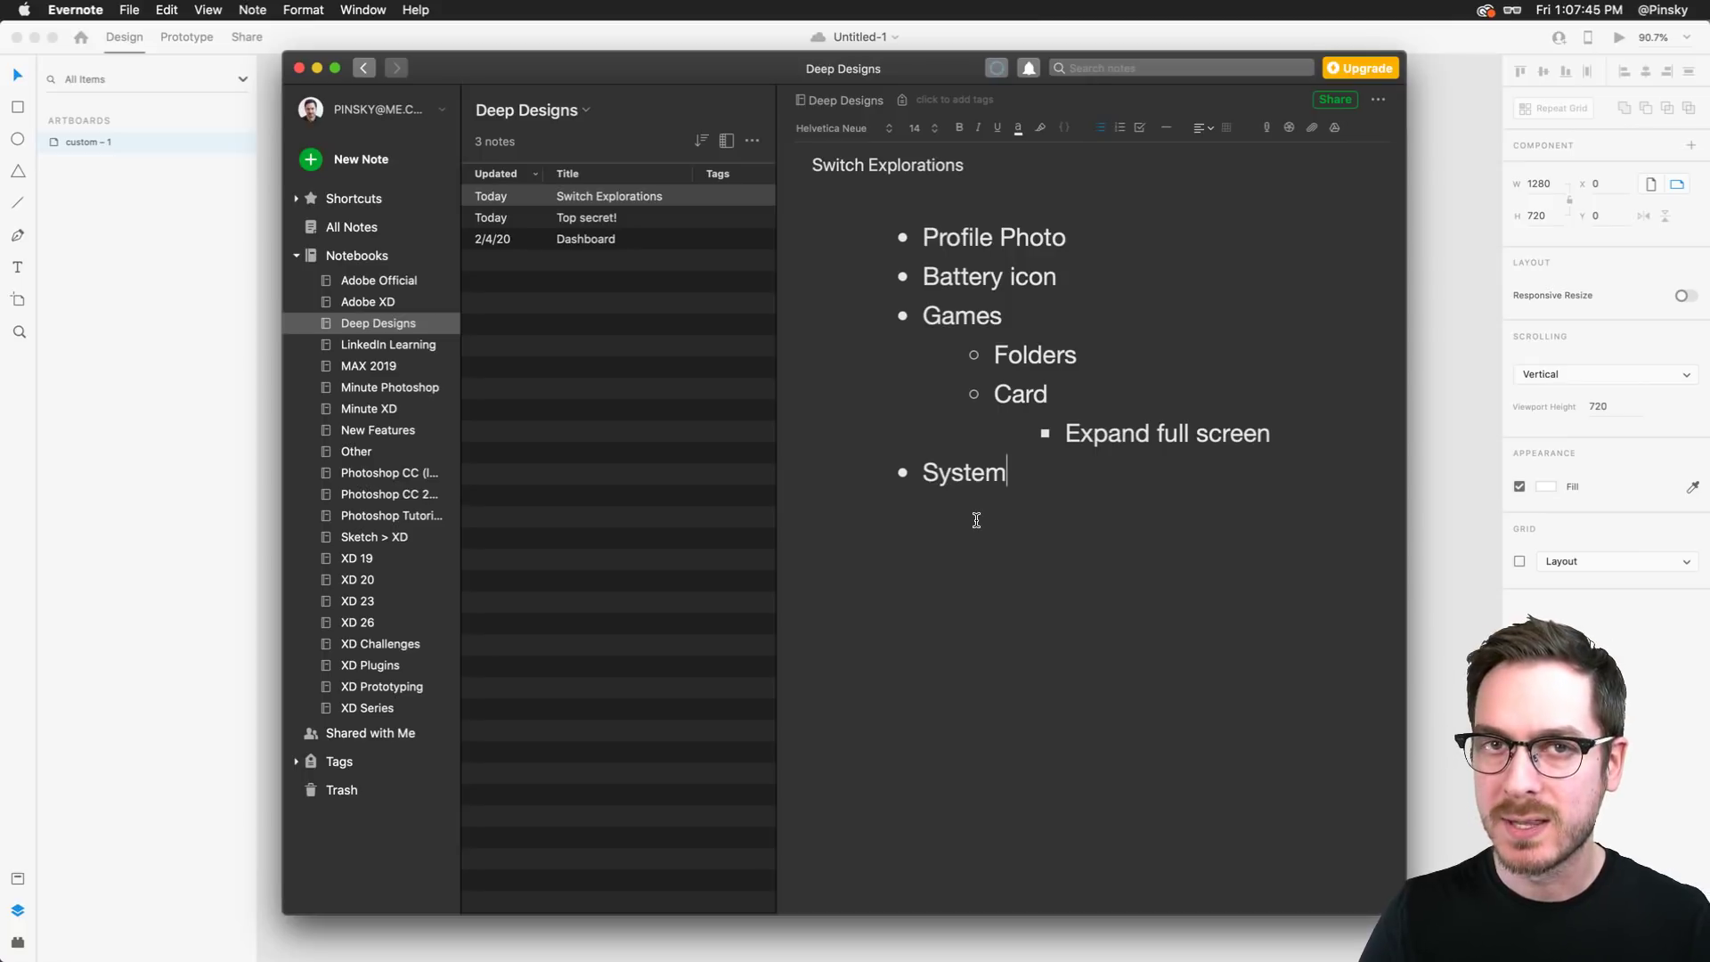
Switch back to Adobe XD with the blank artboard, and from there to the Dribbble profile in Chrome
key("super+Tab")
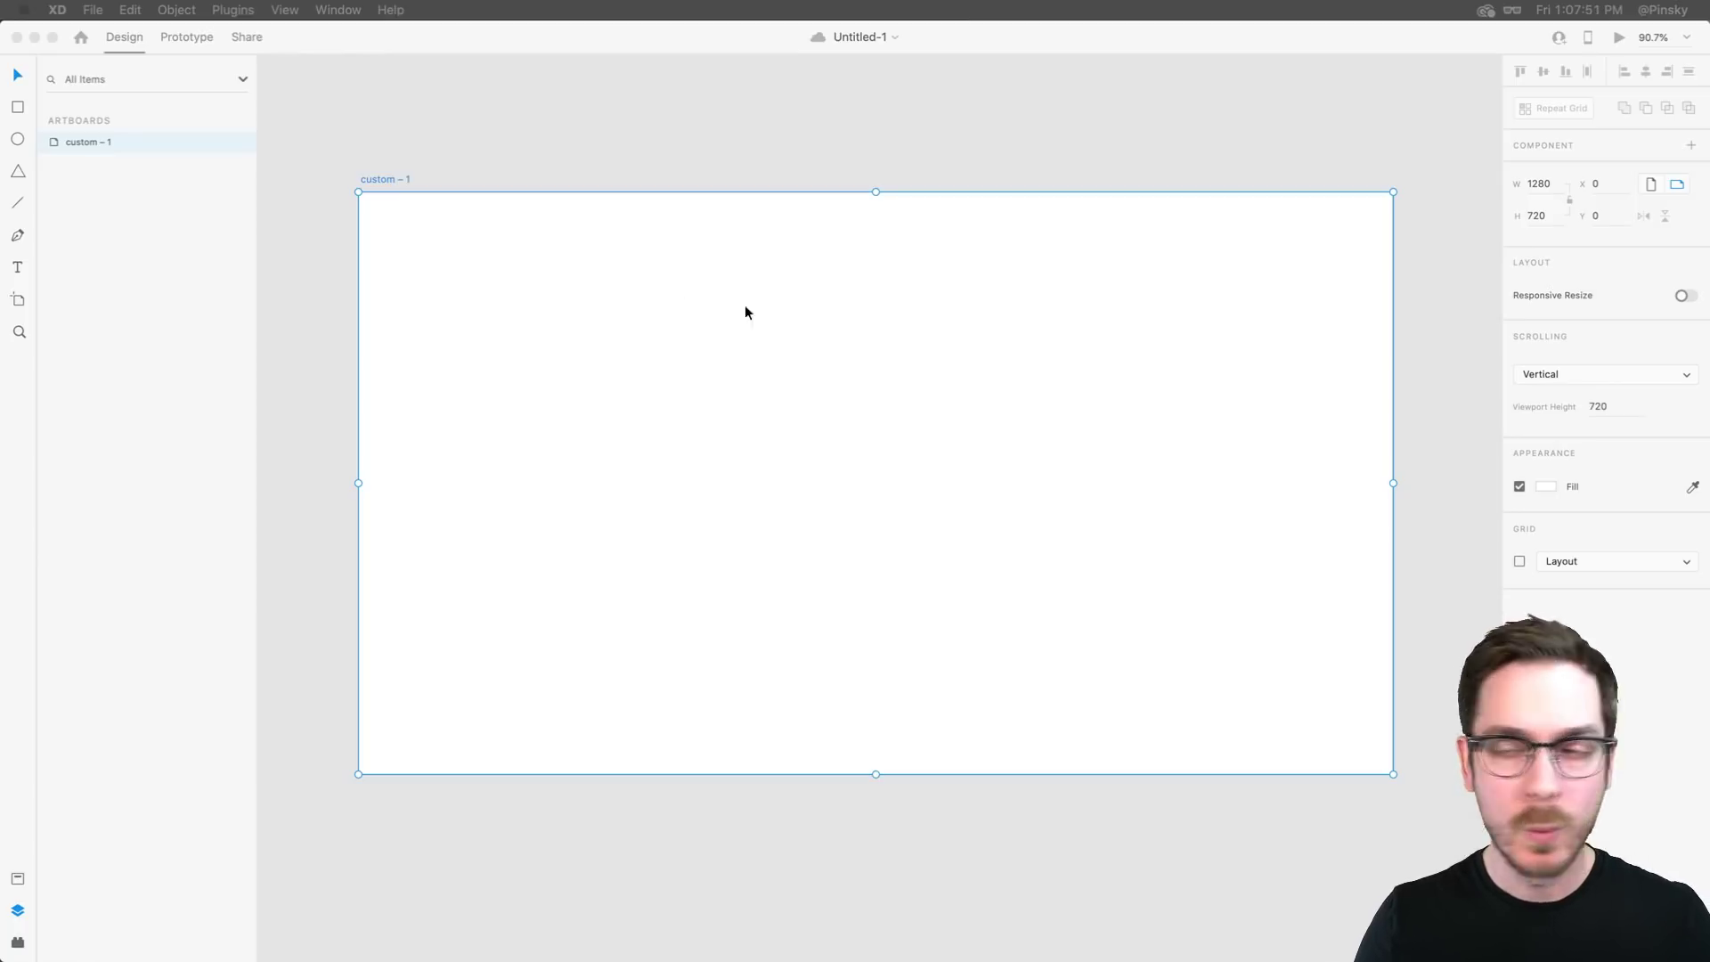
left_click(811, 335)
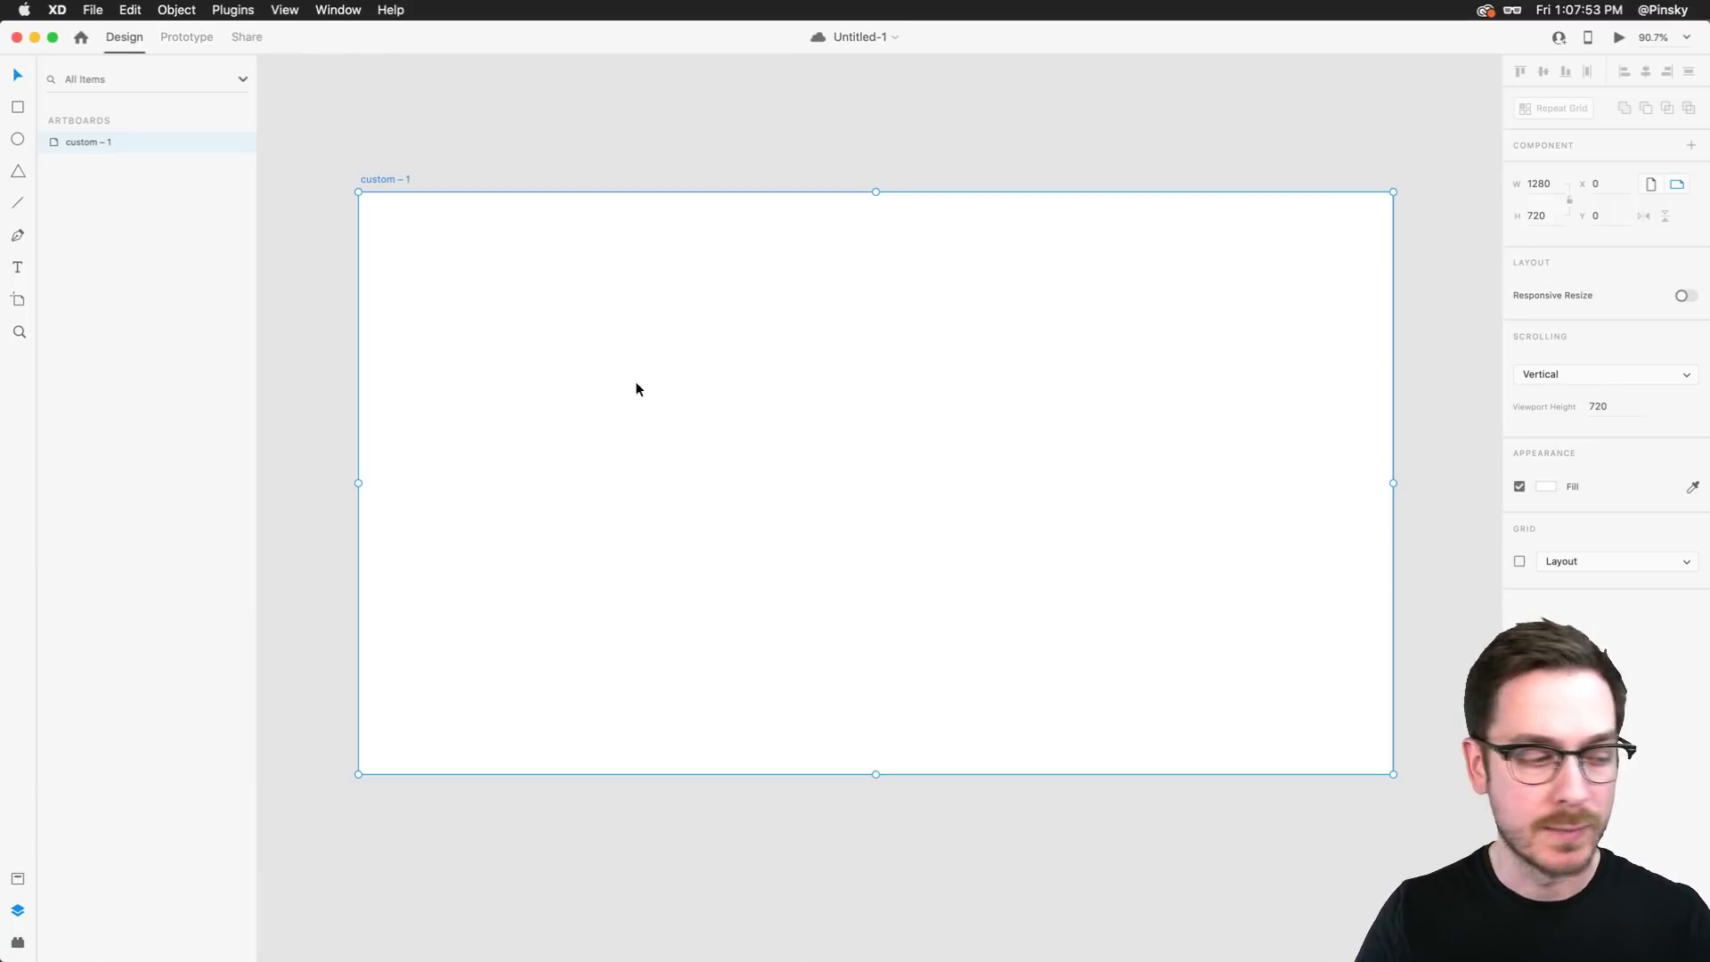
key("super+Tab")
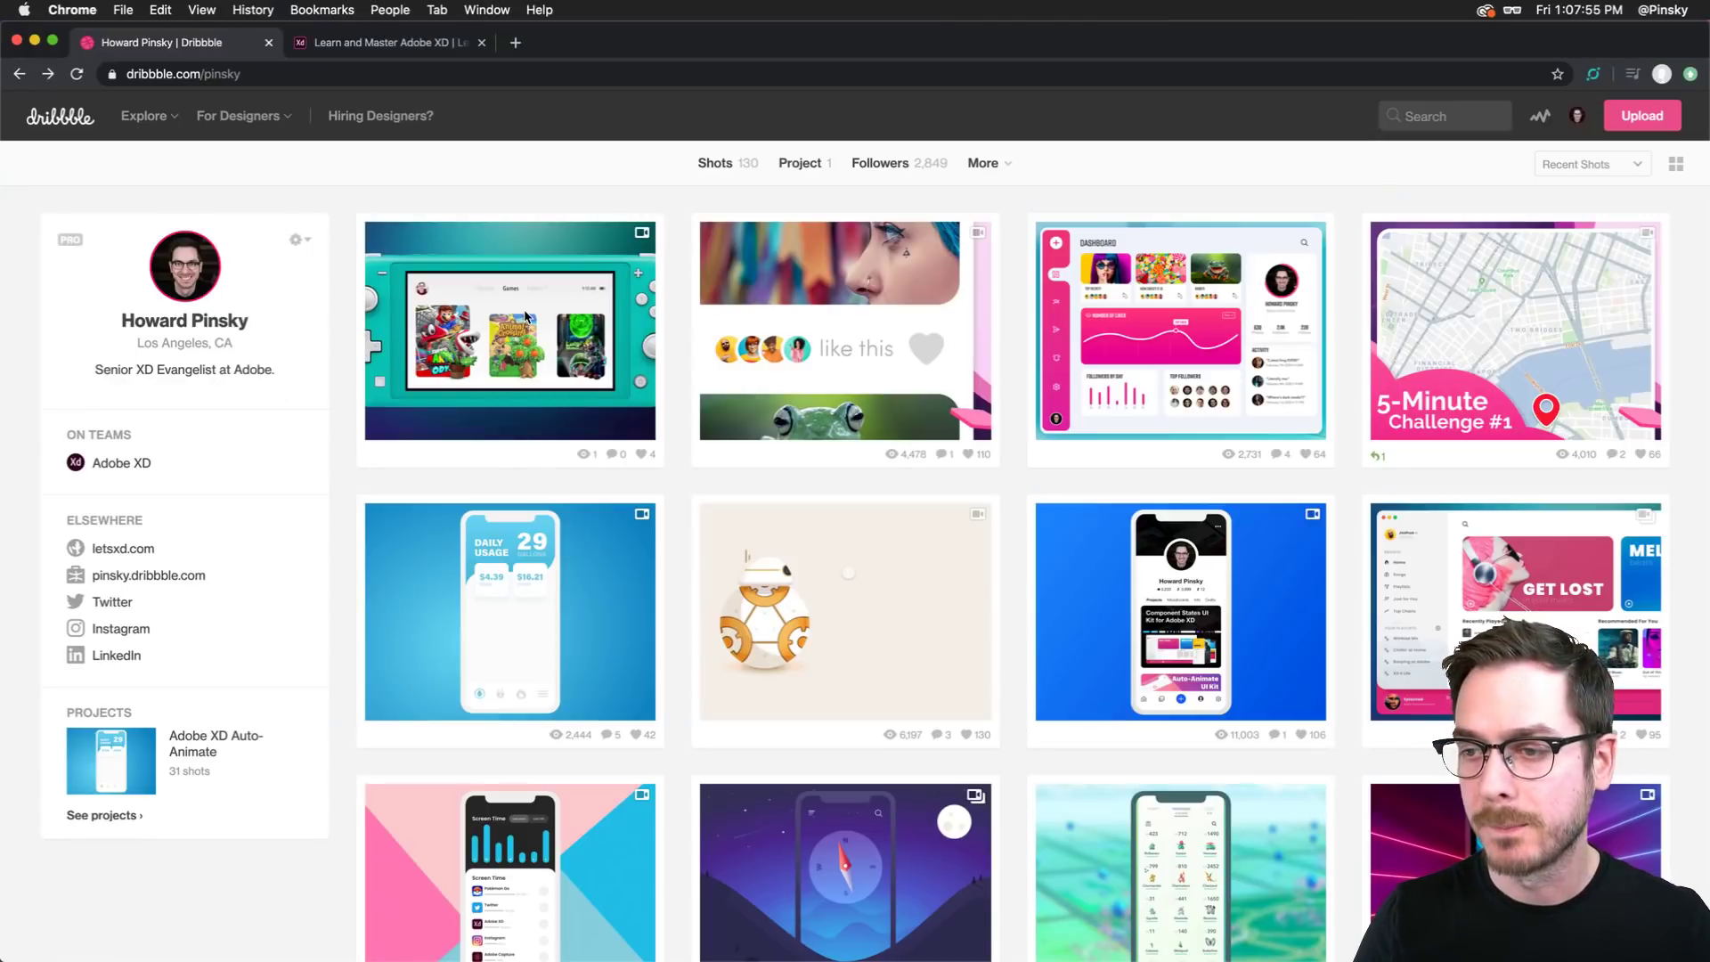
View the Nintendo Switch UI Explorations shot on Dribbble, close it, and switch back to the blank artboard in Adobe XD
left_click(609, 285)
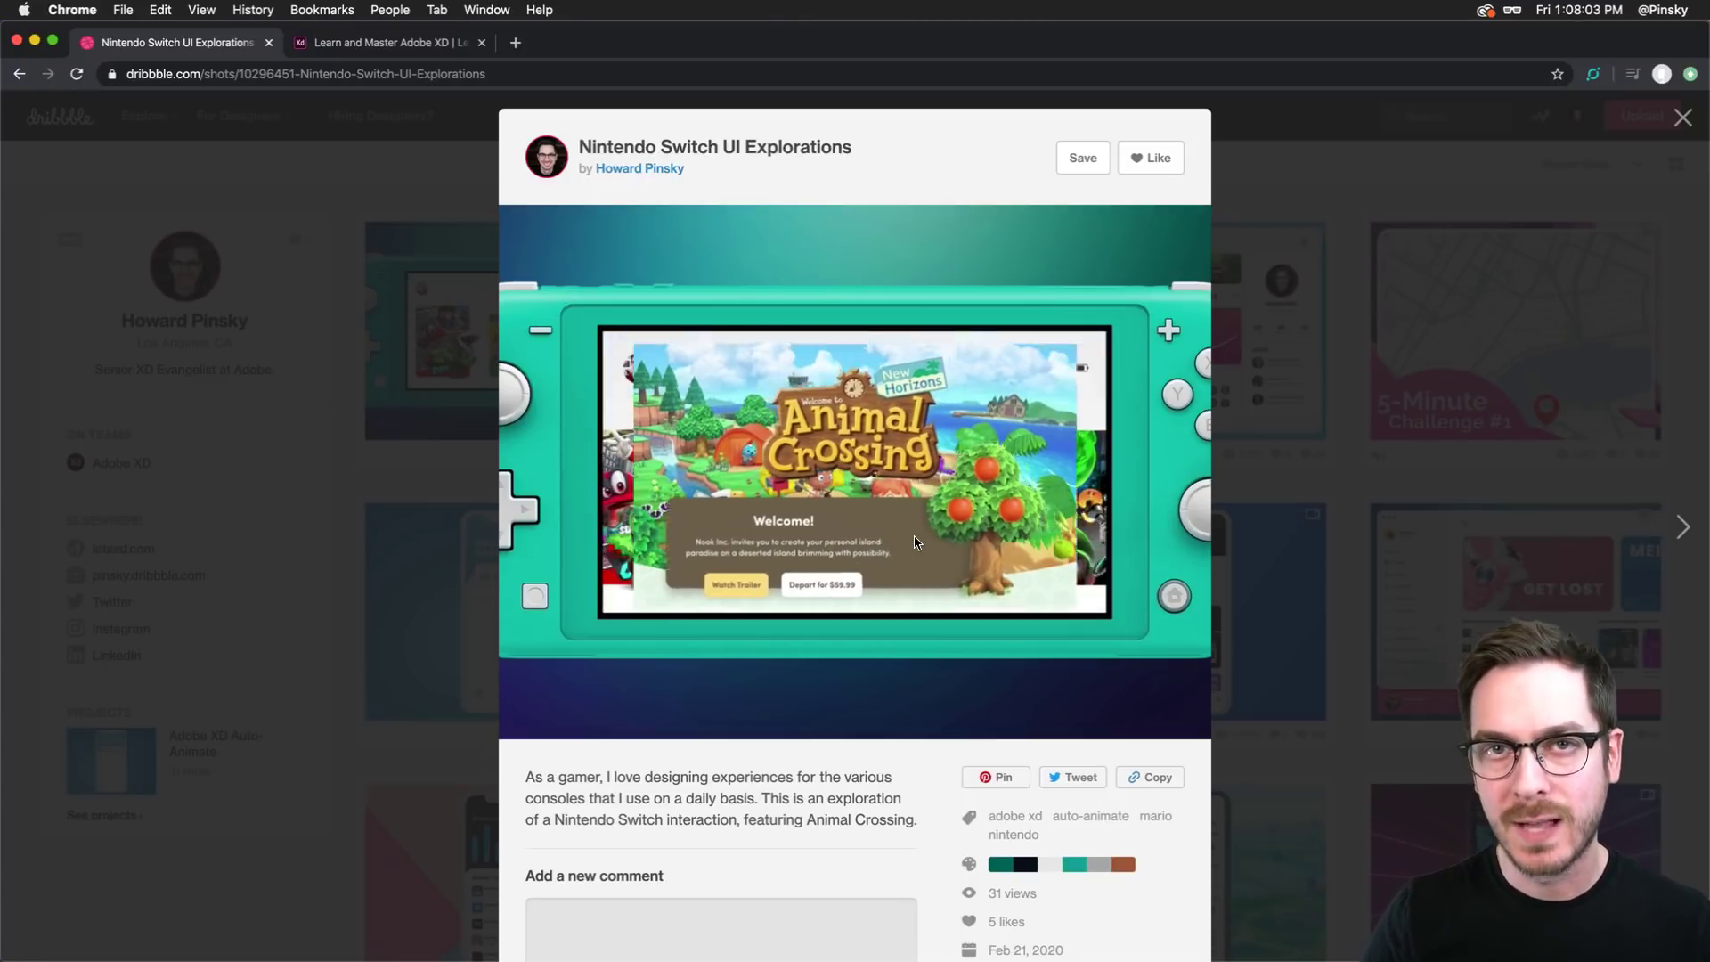
left_click(336, 325)
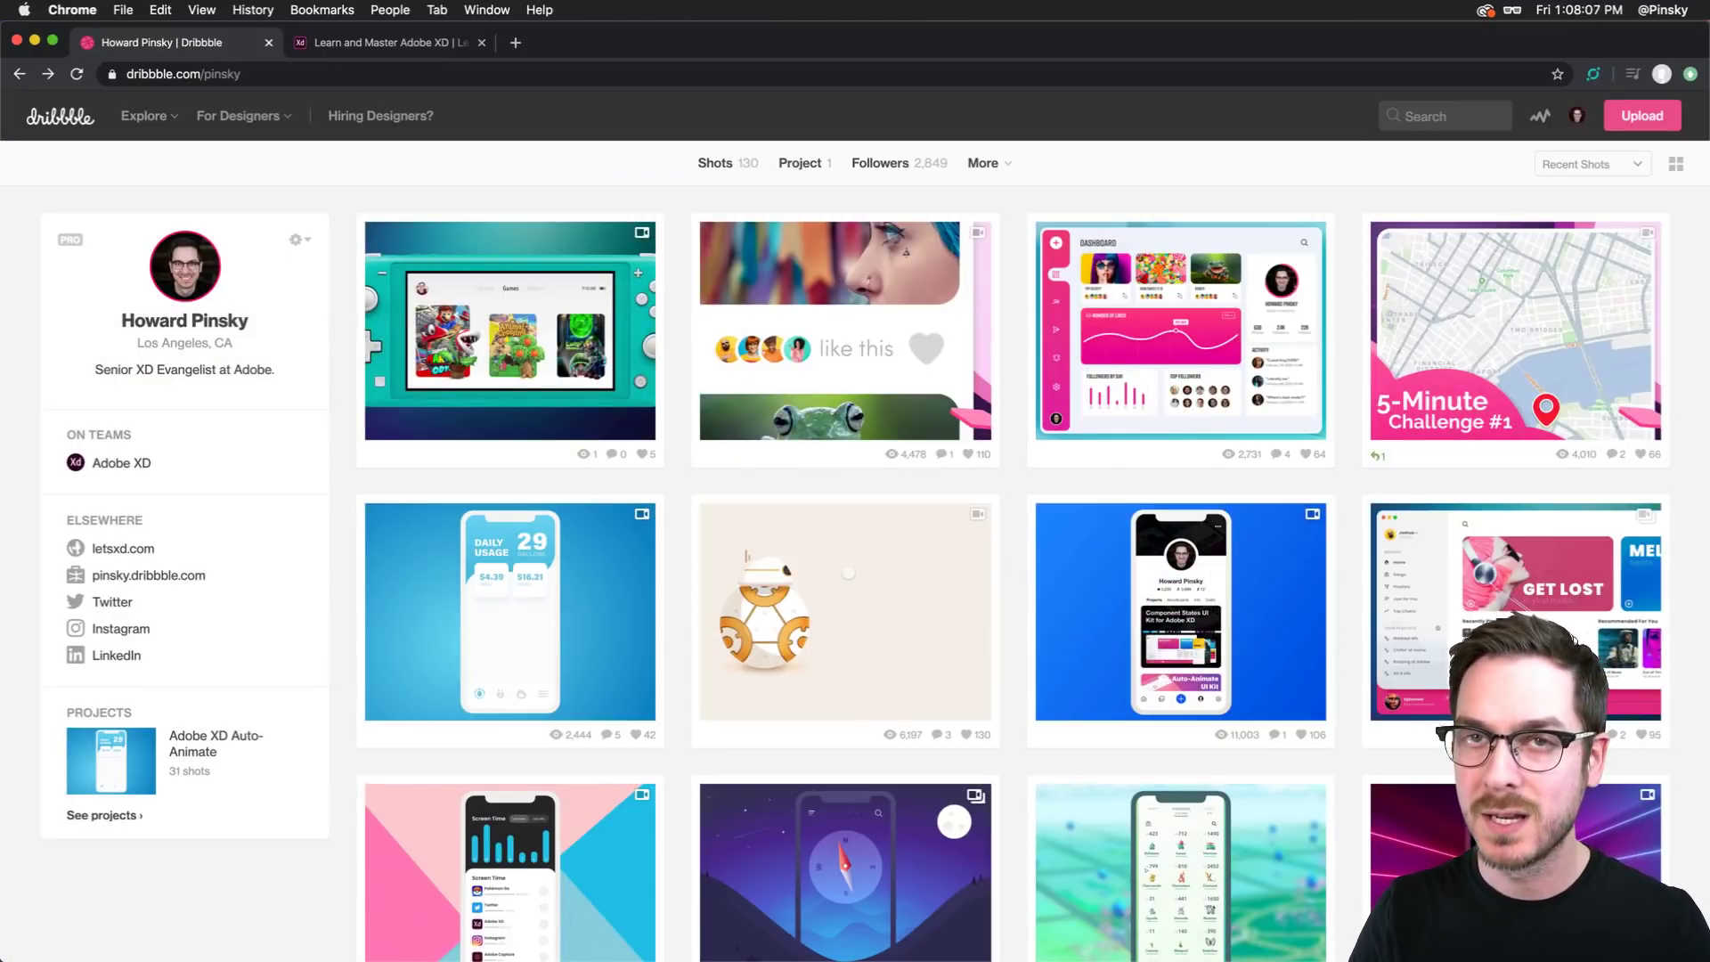
key("super+Tab")
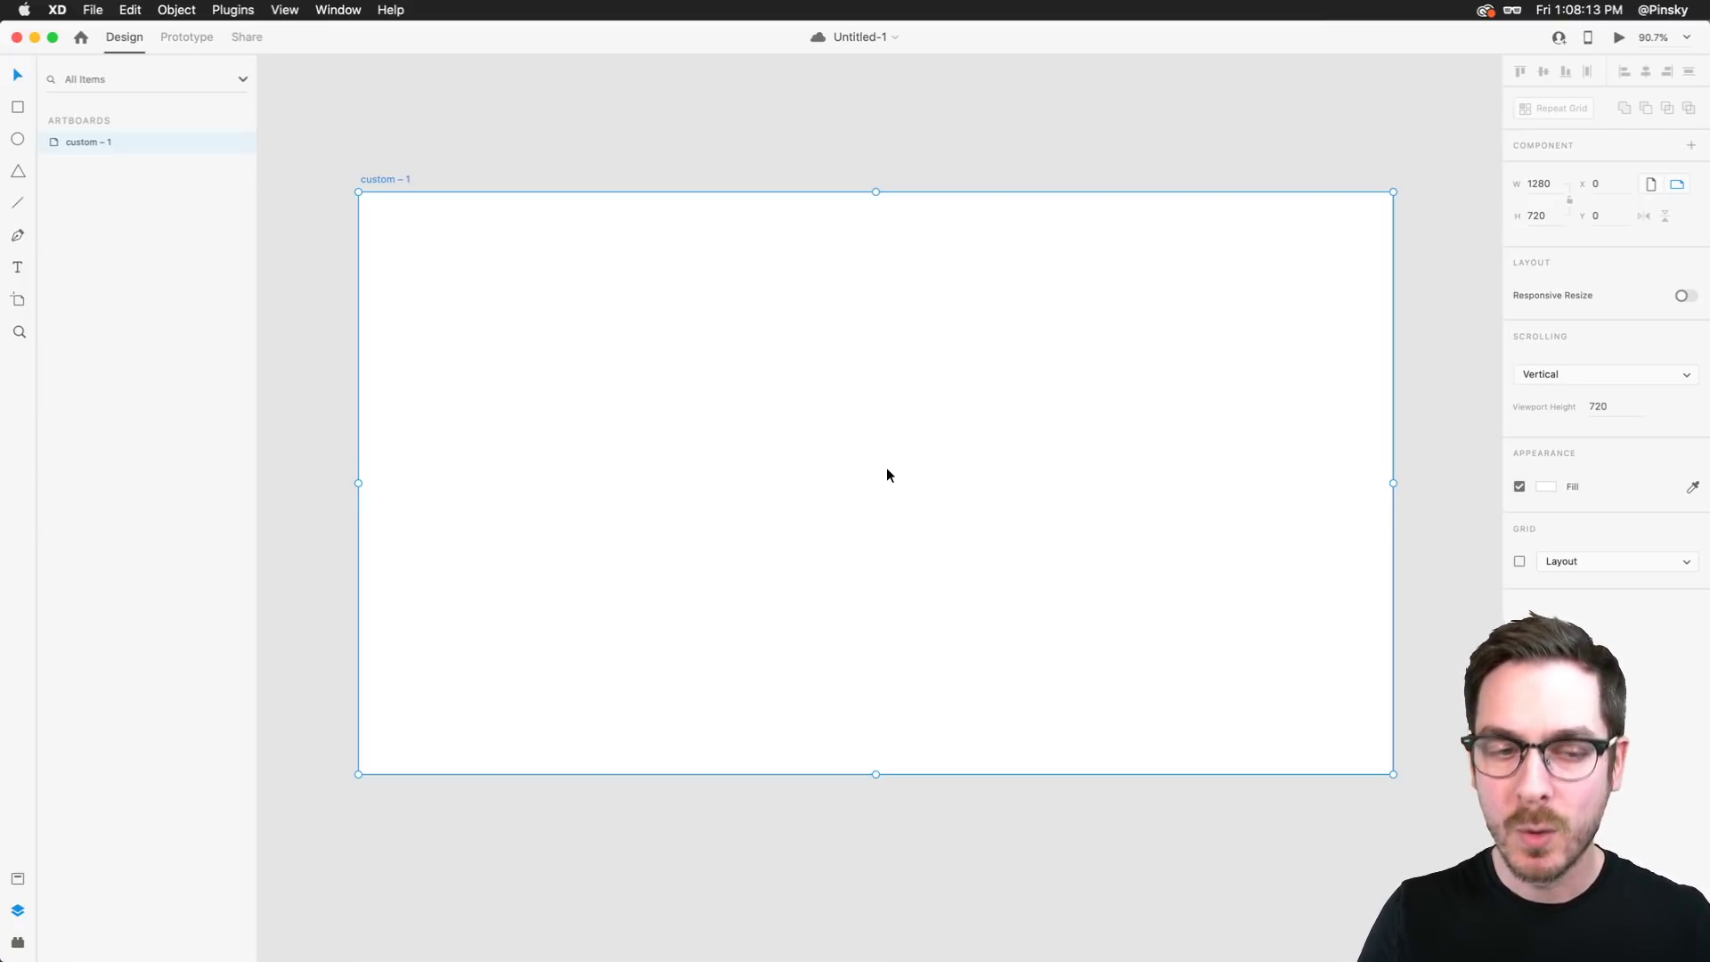
Draw a full-width rectangle about 1280 × 623 from the artboard's top-left corner, fill it light grey and remove its border
scroll(861, 404, "down", 3)
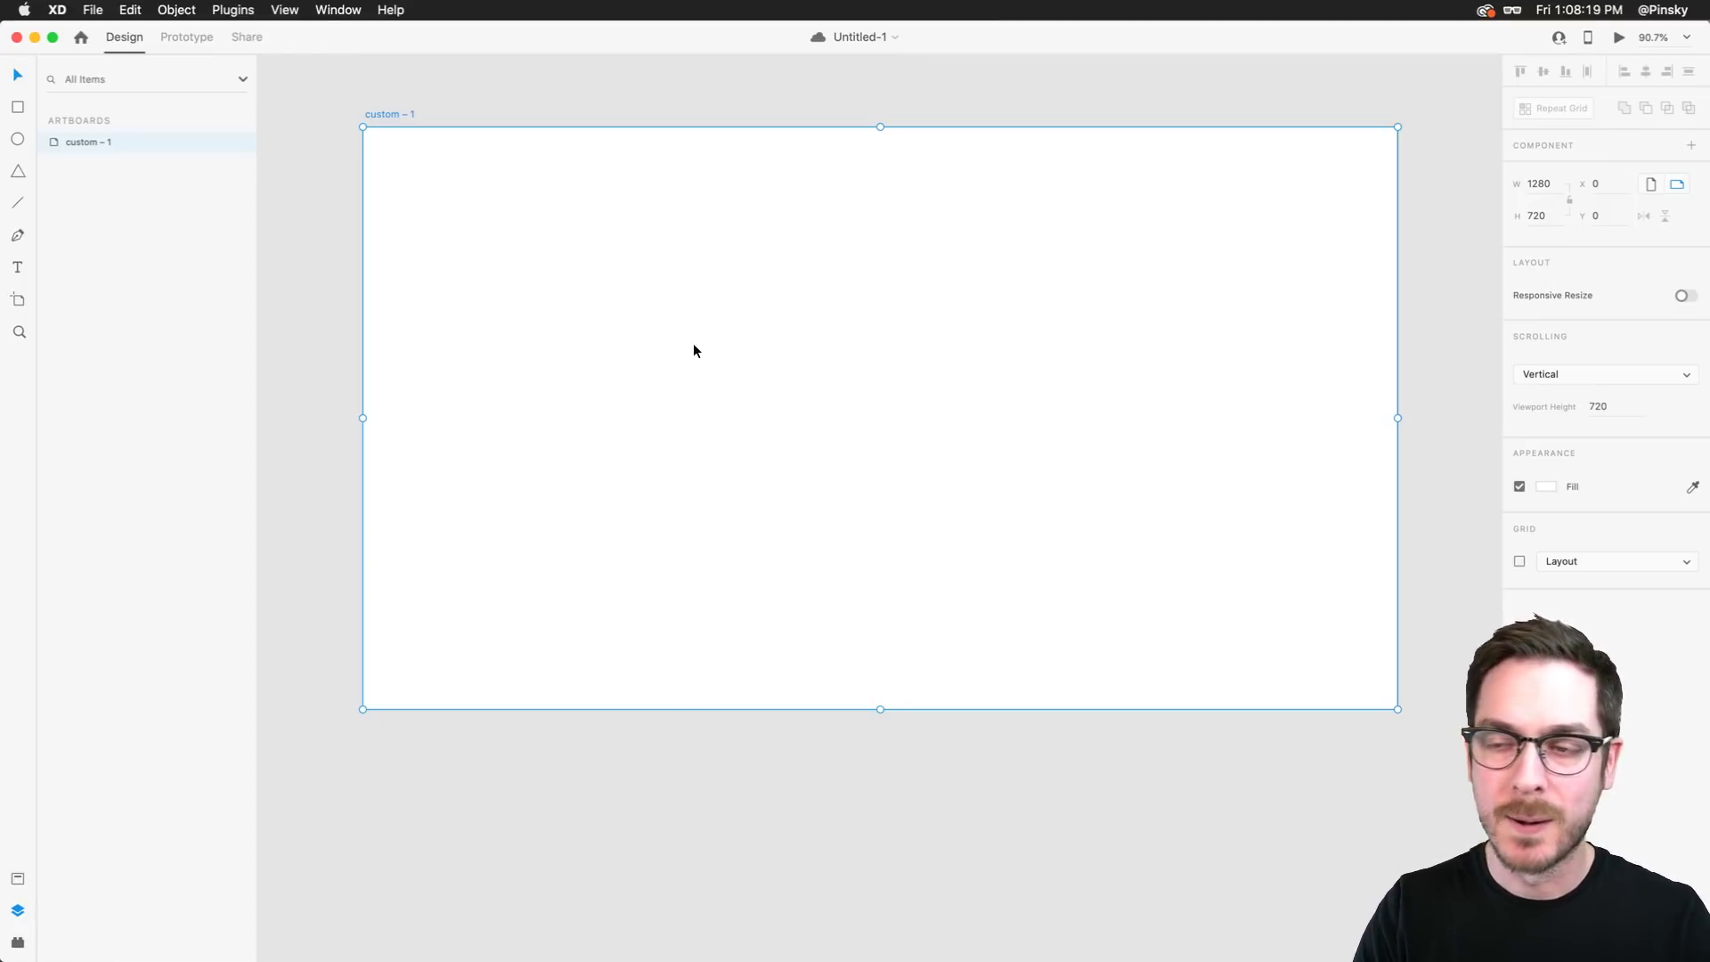
left_click(16, 107)
left_click_drag(364, 129, 1396, 632)
left_click(1545, 525)
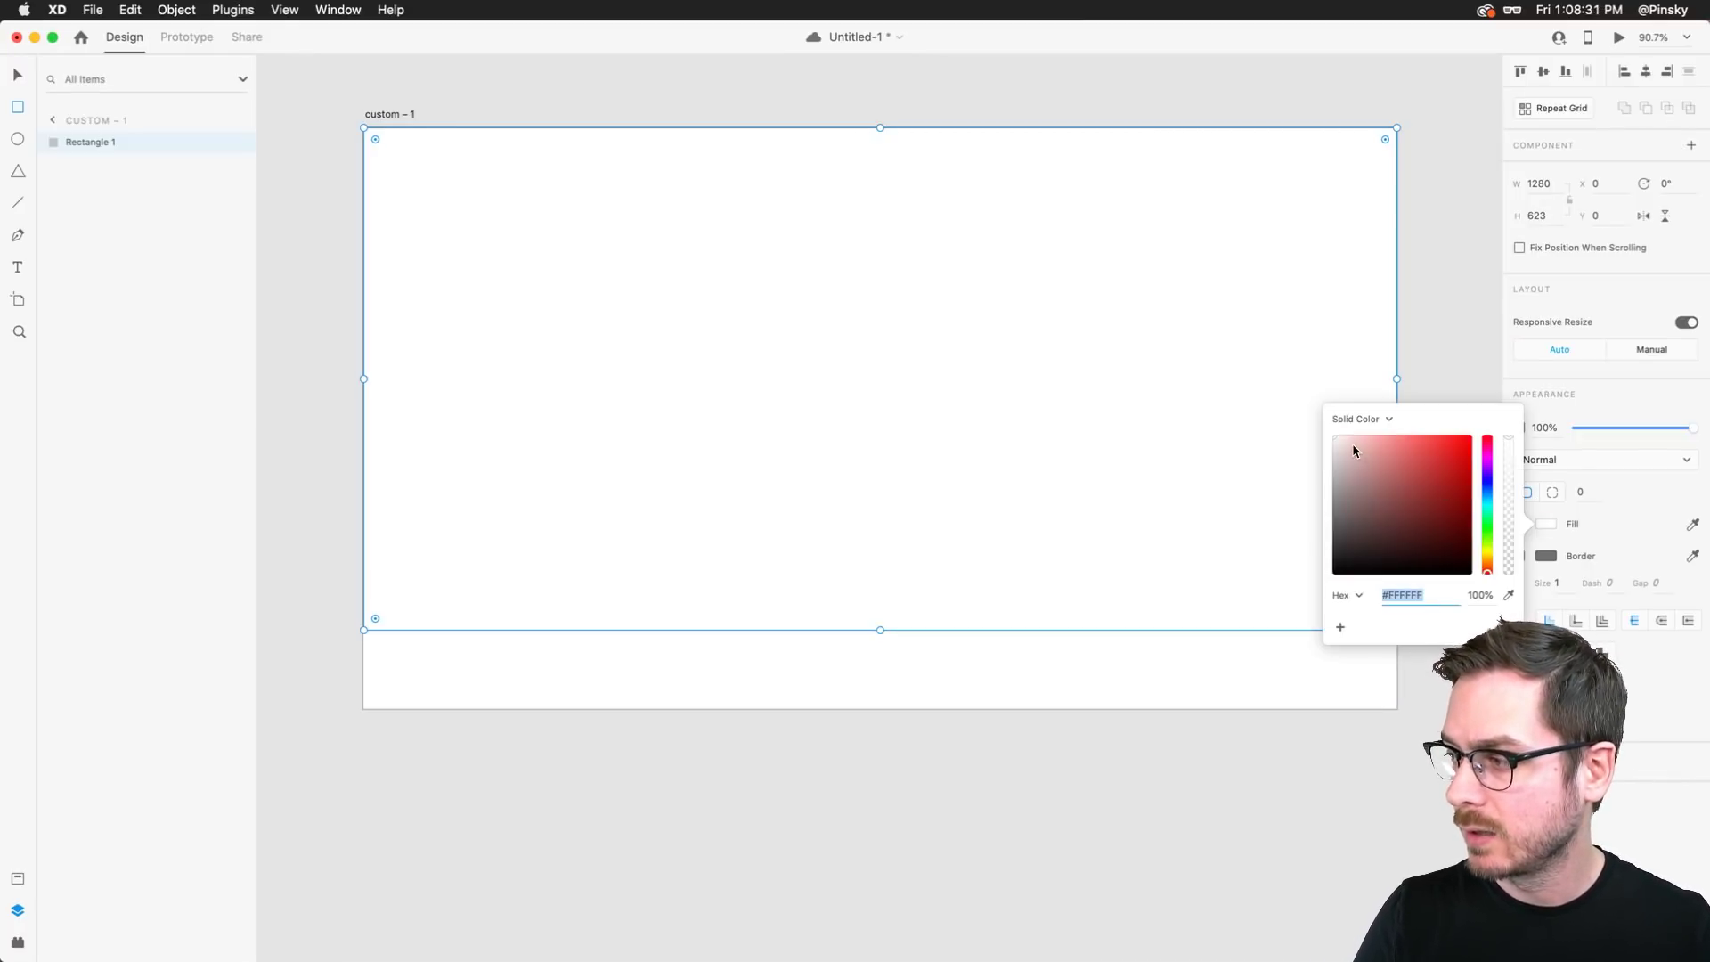
left_click_drag(1351, 451, 1321, 458)
left_click(1321, 463)
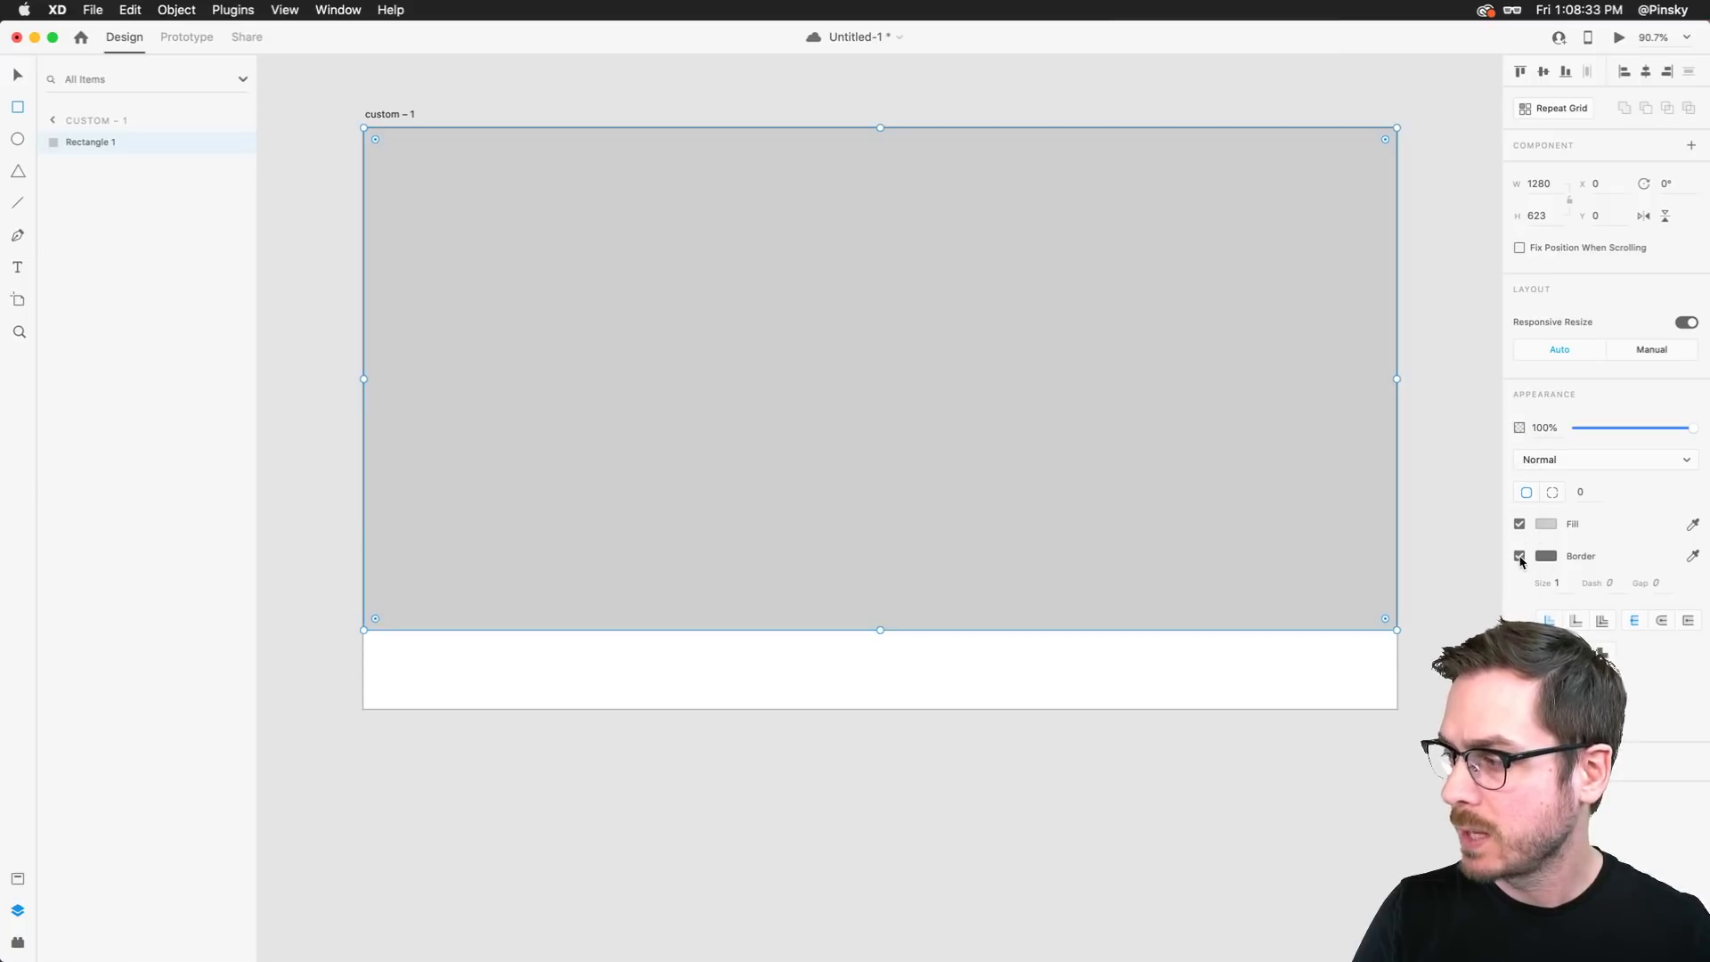
left_click(770, 429)
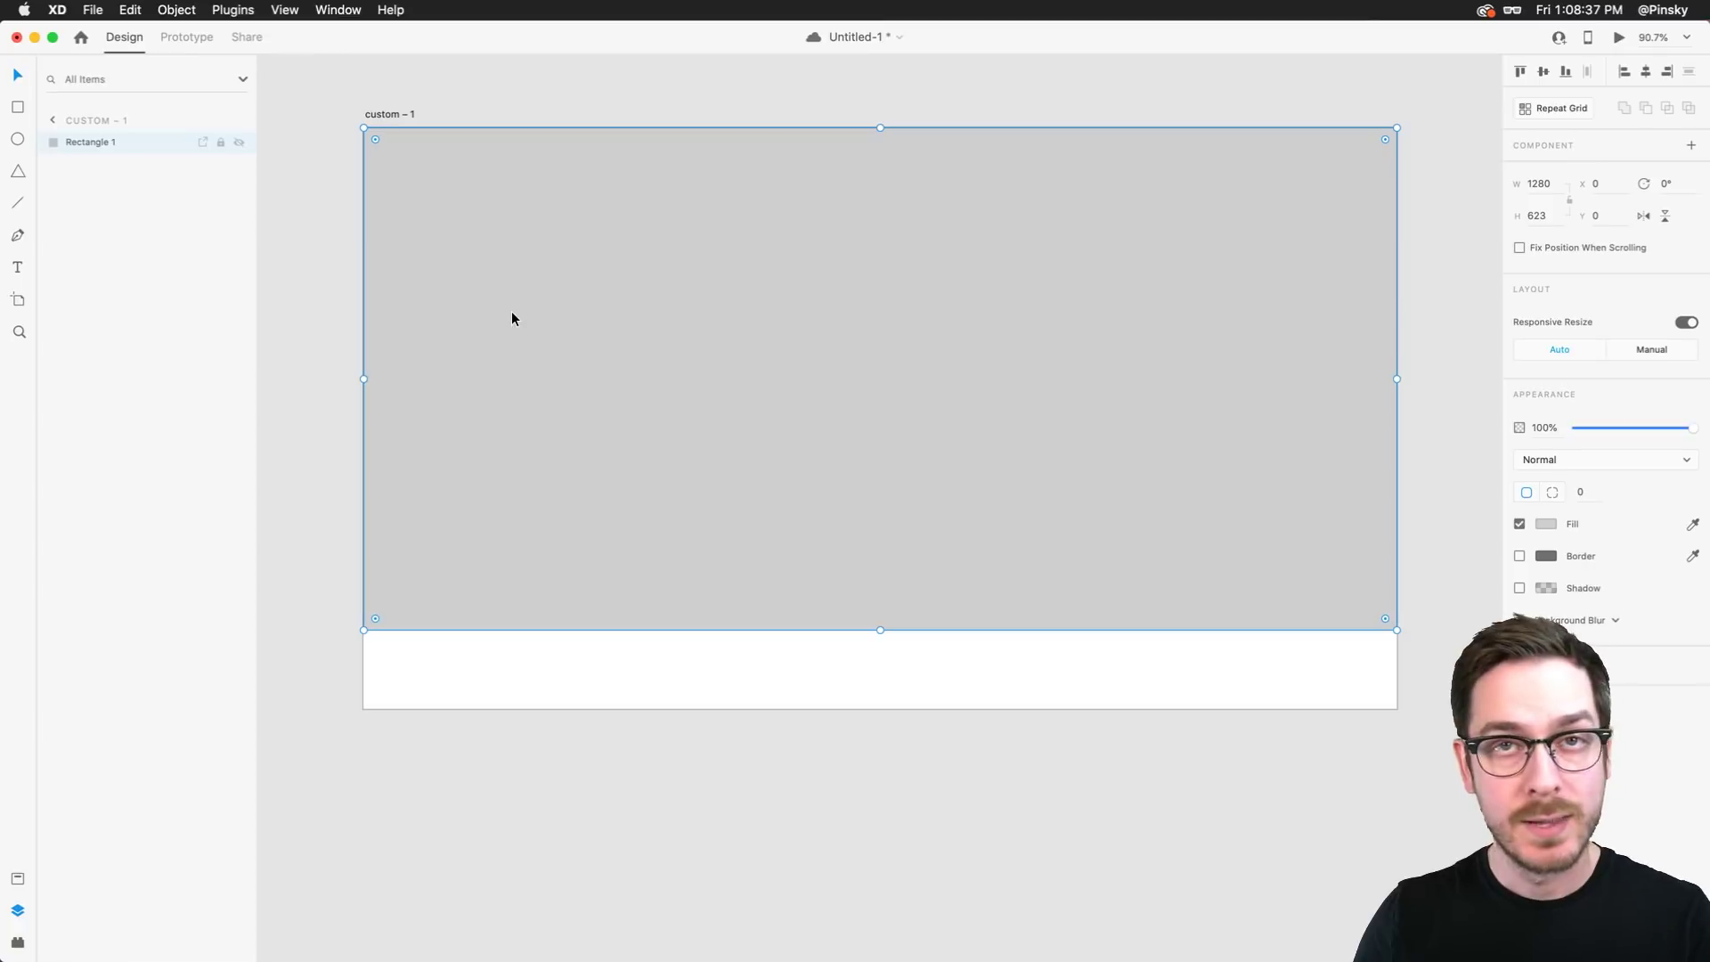
Rename the rectangle layer as Background
double_click(92, 141)
type("Background")
key("Return")
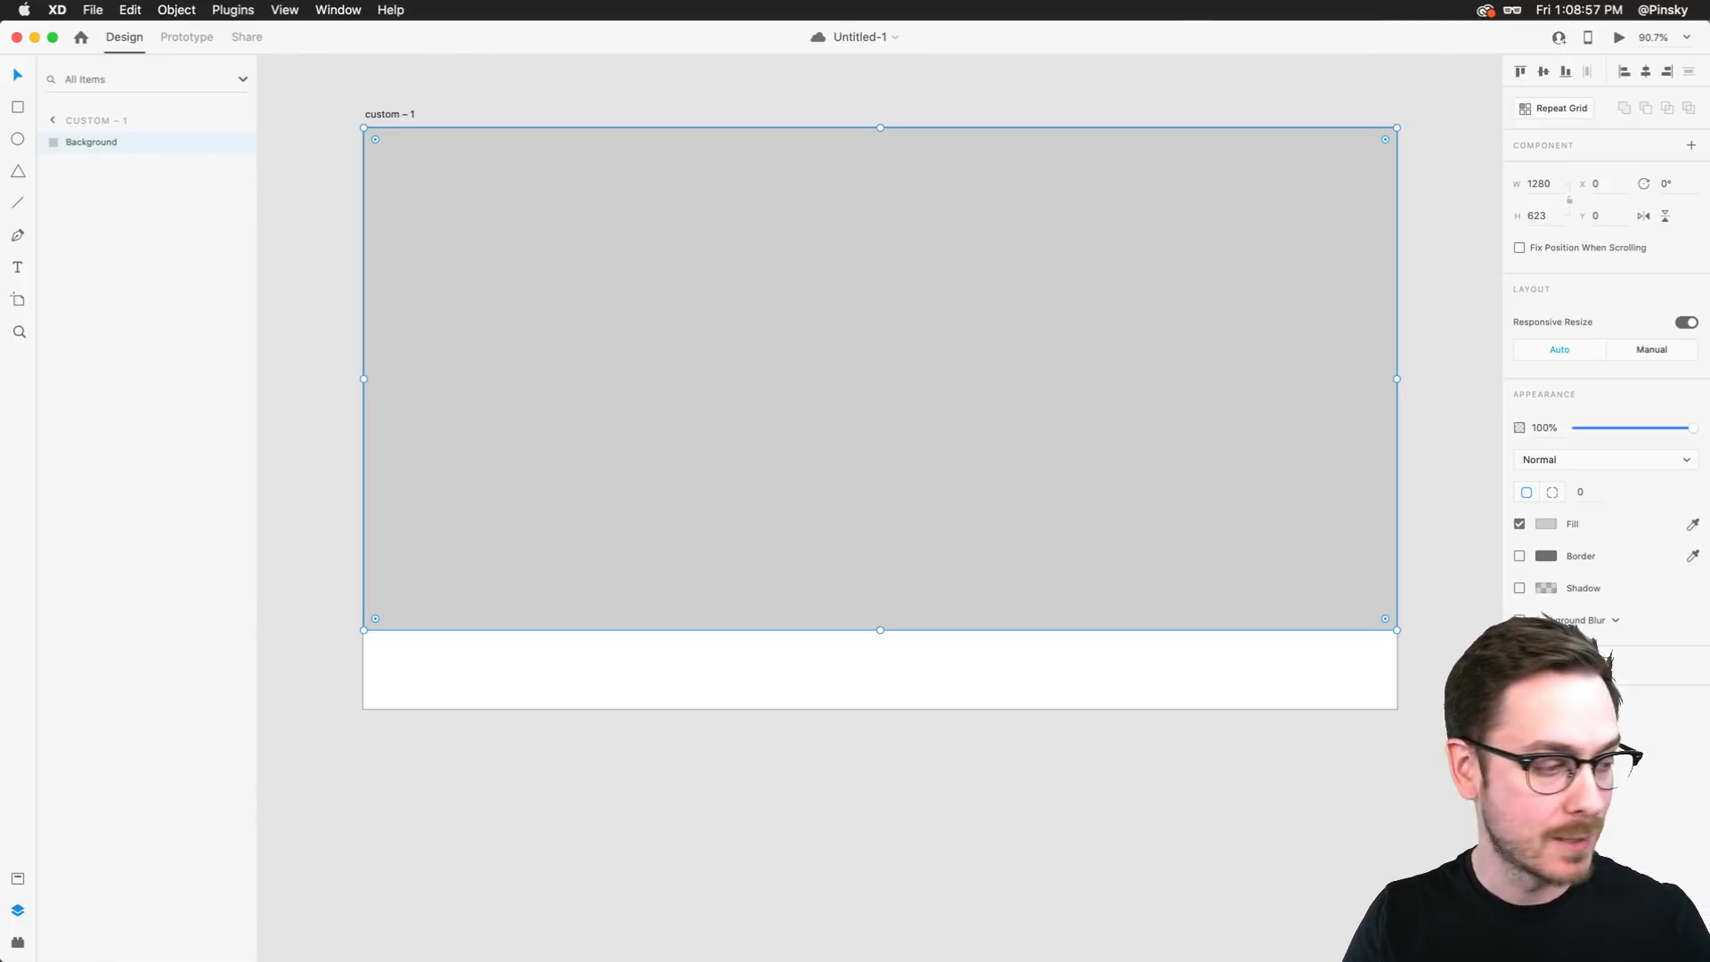
Preview Animal Crossing.jpg in the Finder's Backgrounds folder and use it as the image fill of the Background rectangle
key("super+Tab")
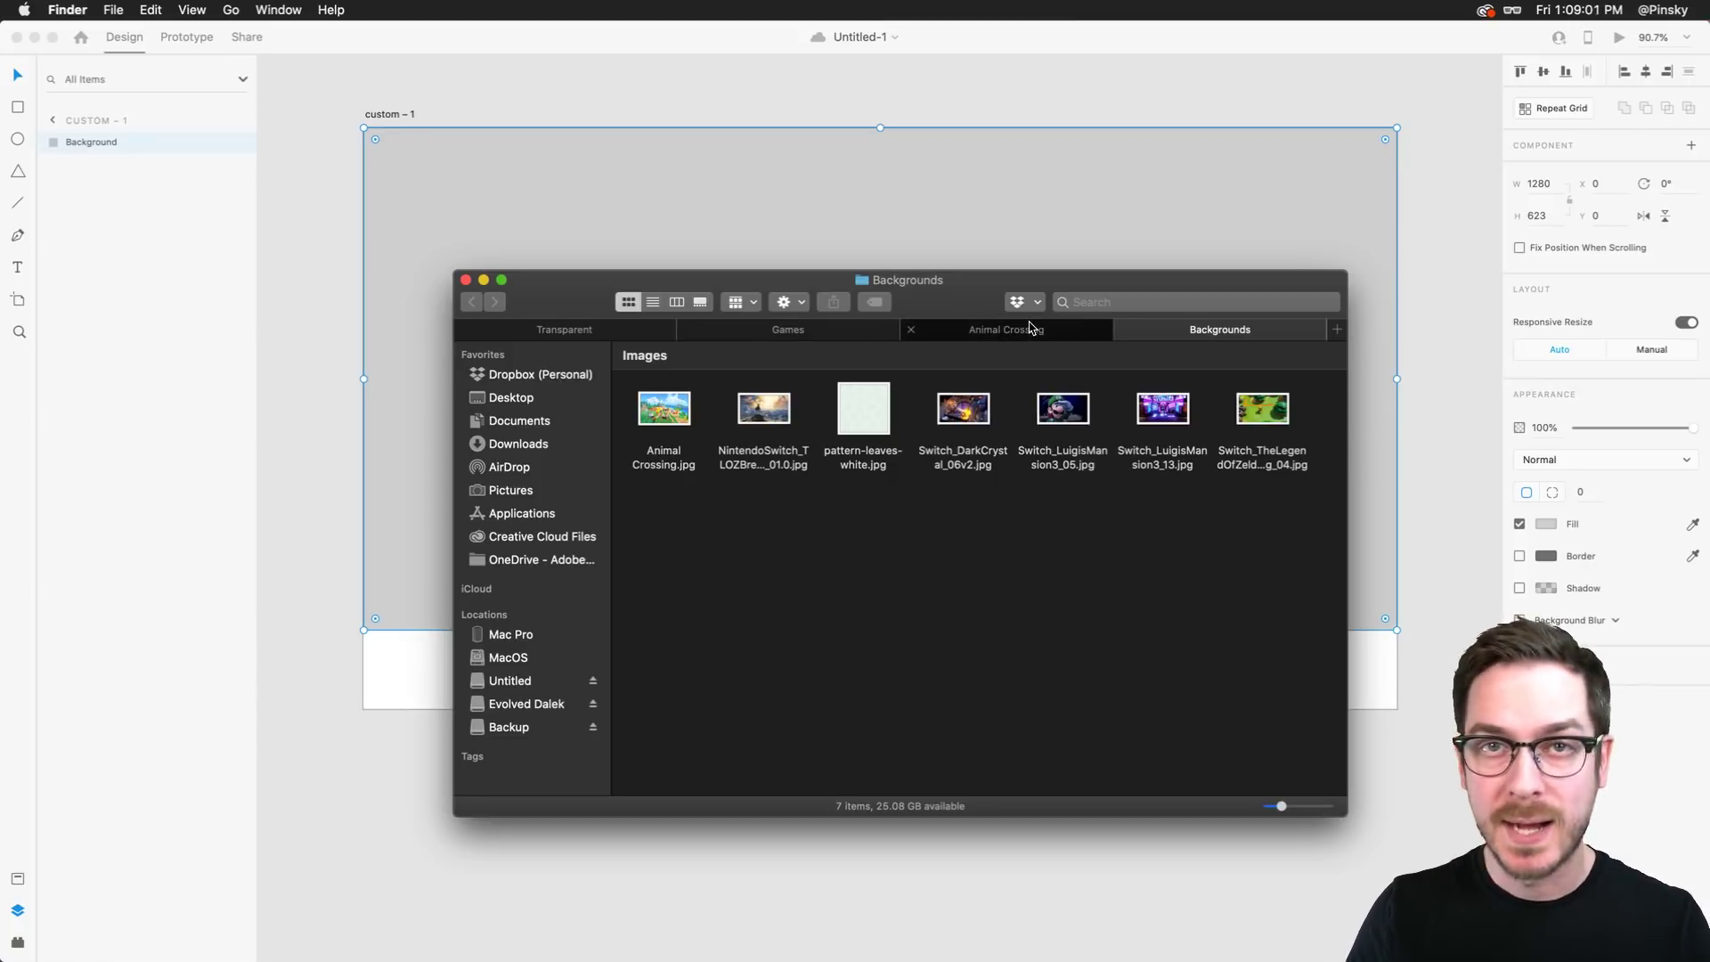
left_click(664, 410)
key("space")
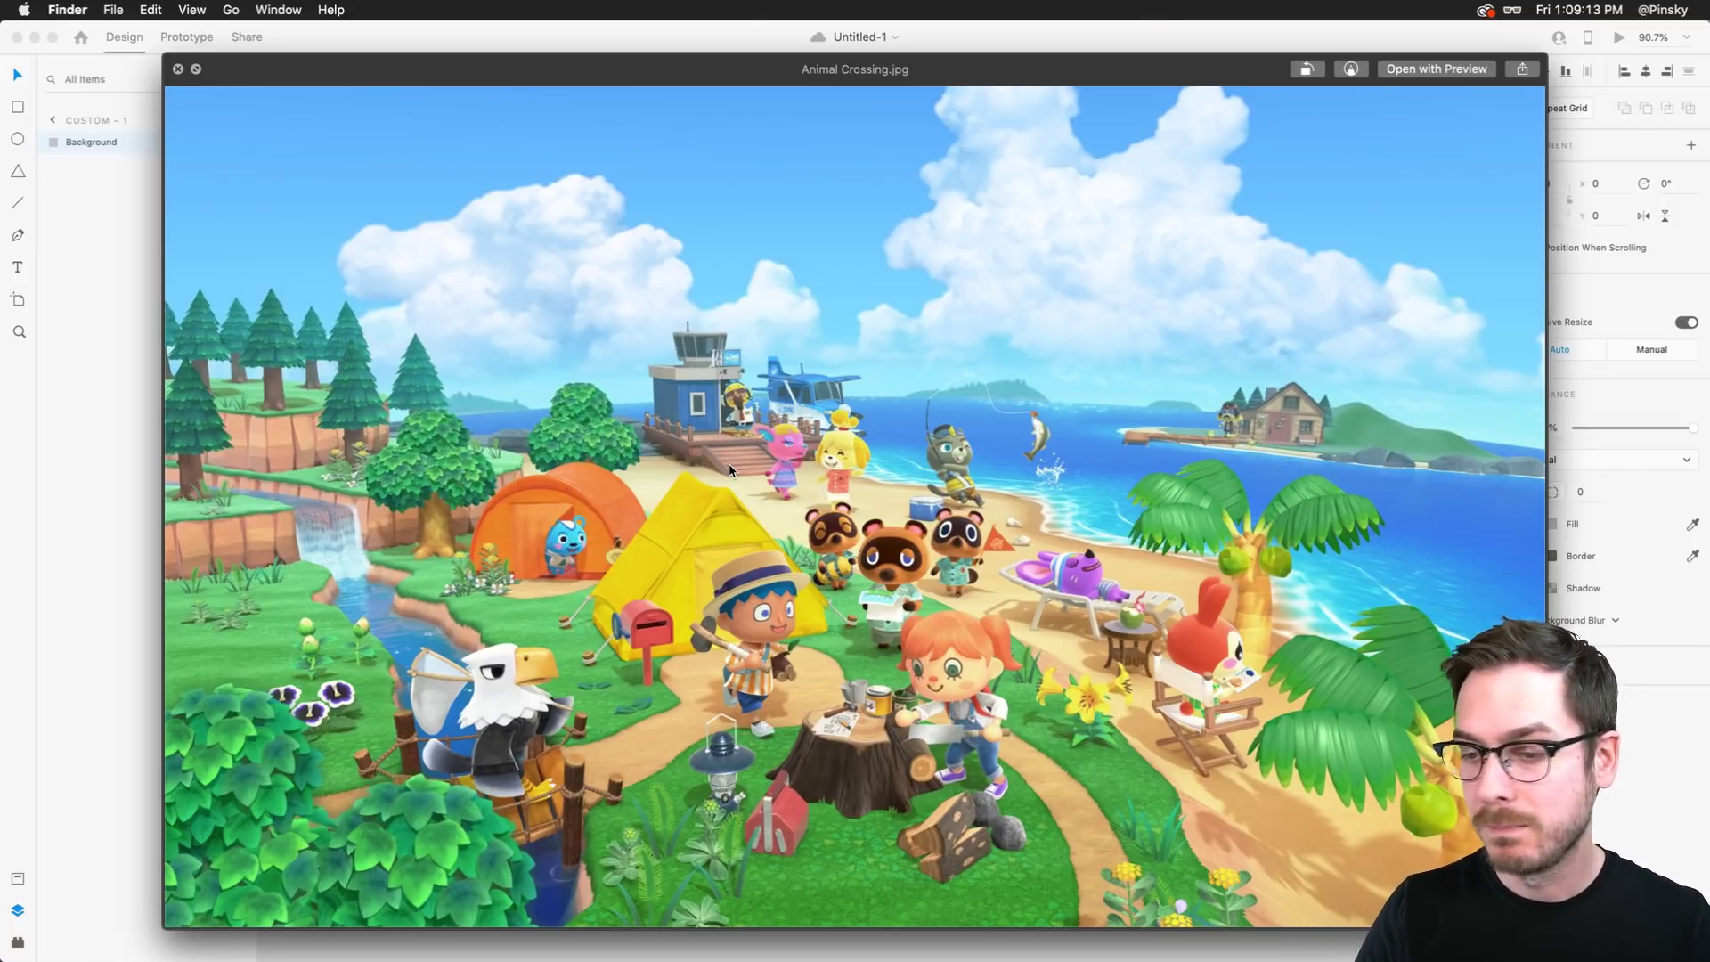
key("space")
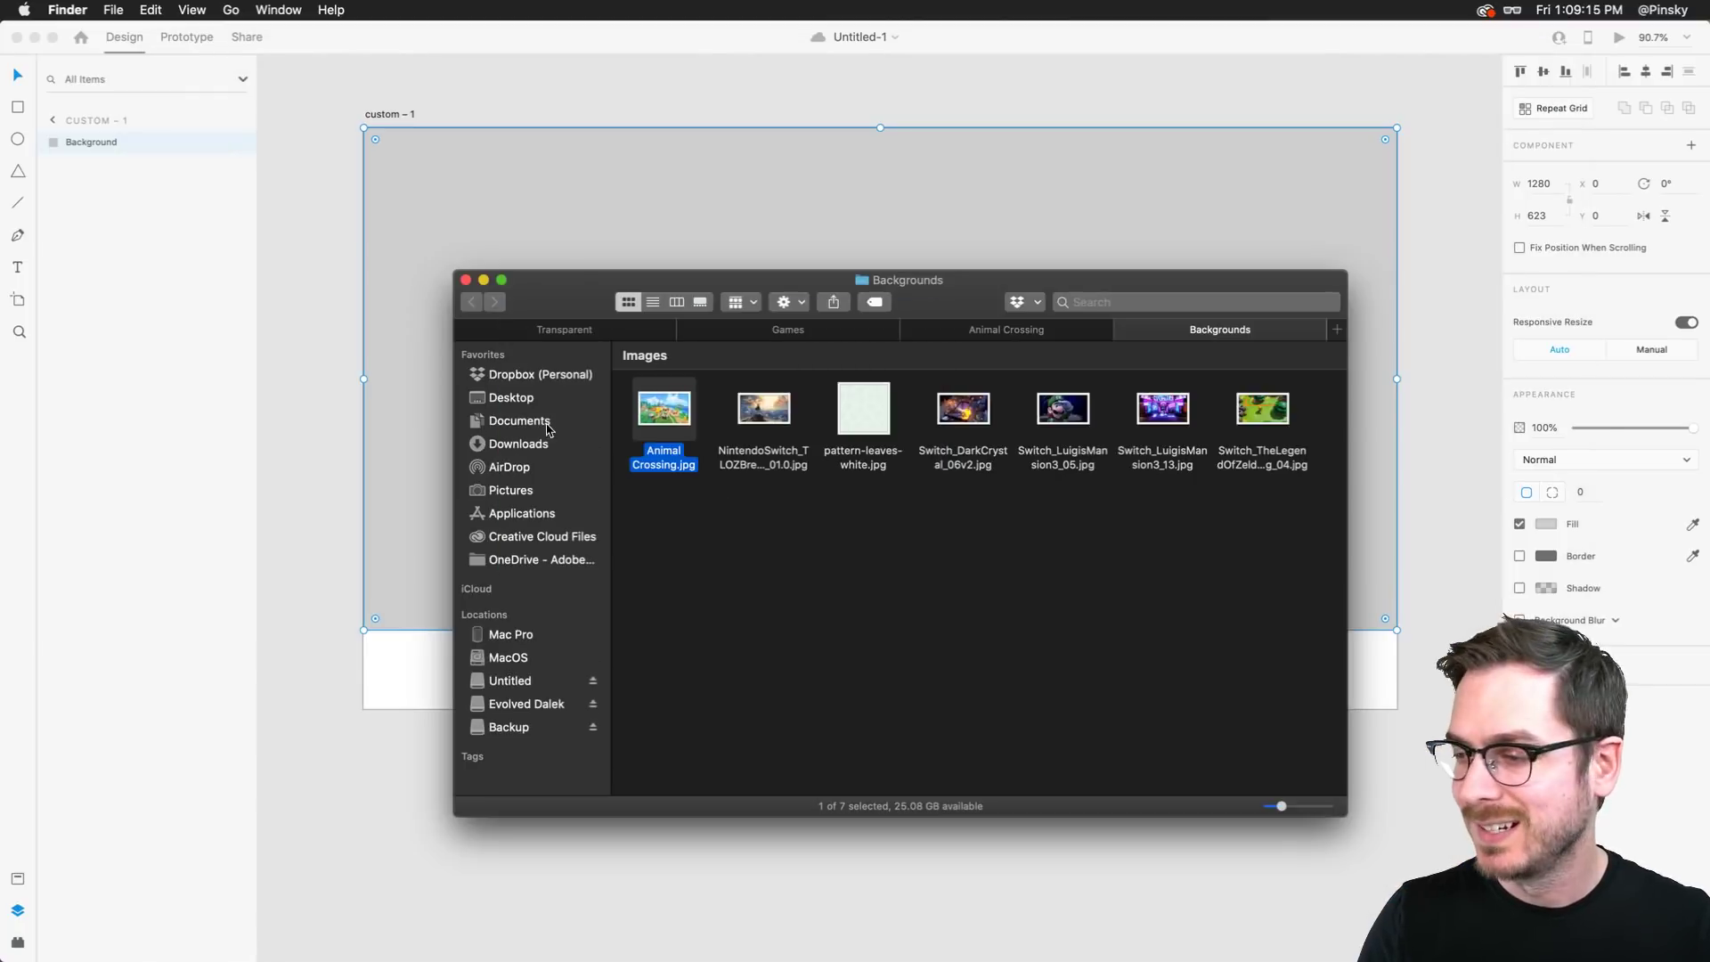
left_click_drag(663, 412, 741, 189)
left_click(741, 189)
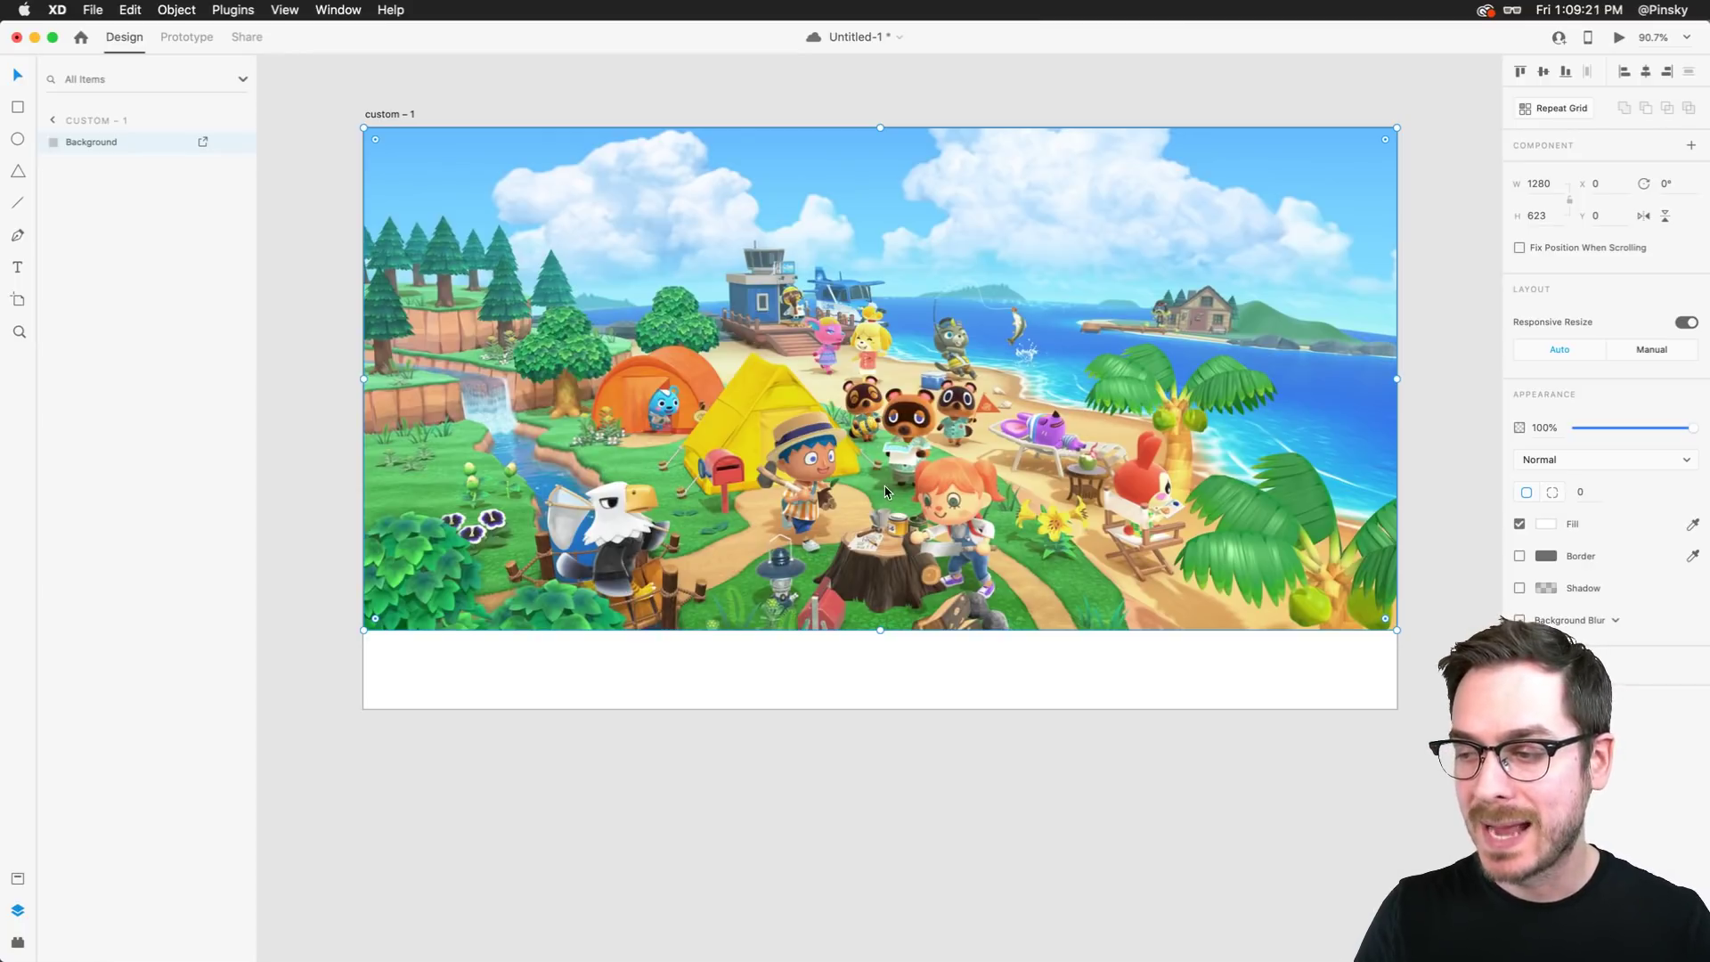
Shift the image upward inside the Background rectangle to show more of its lower part
double_click(925, 405)
left_click_drag(1006, 476, 1003, 431)
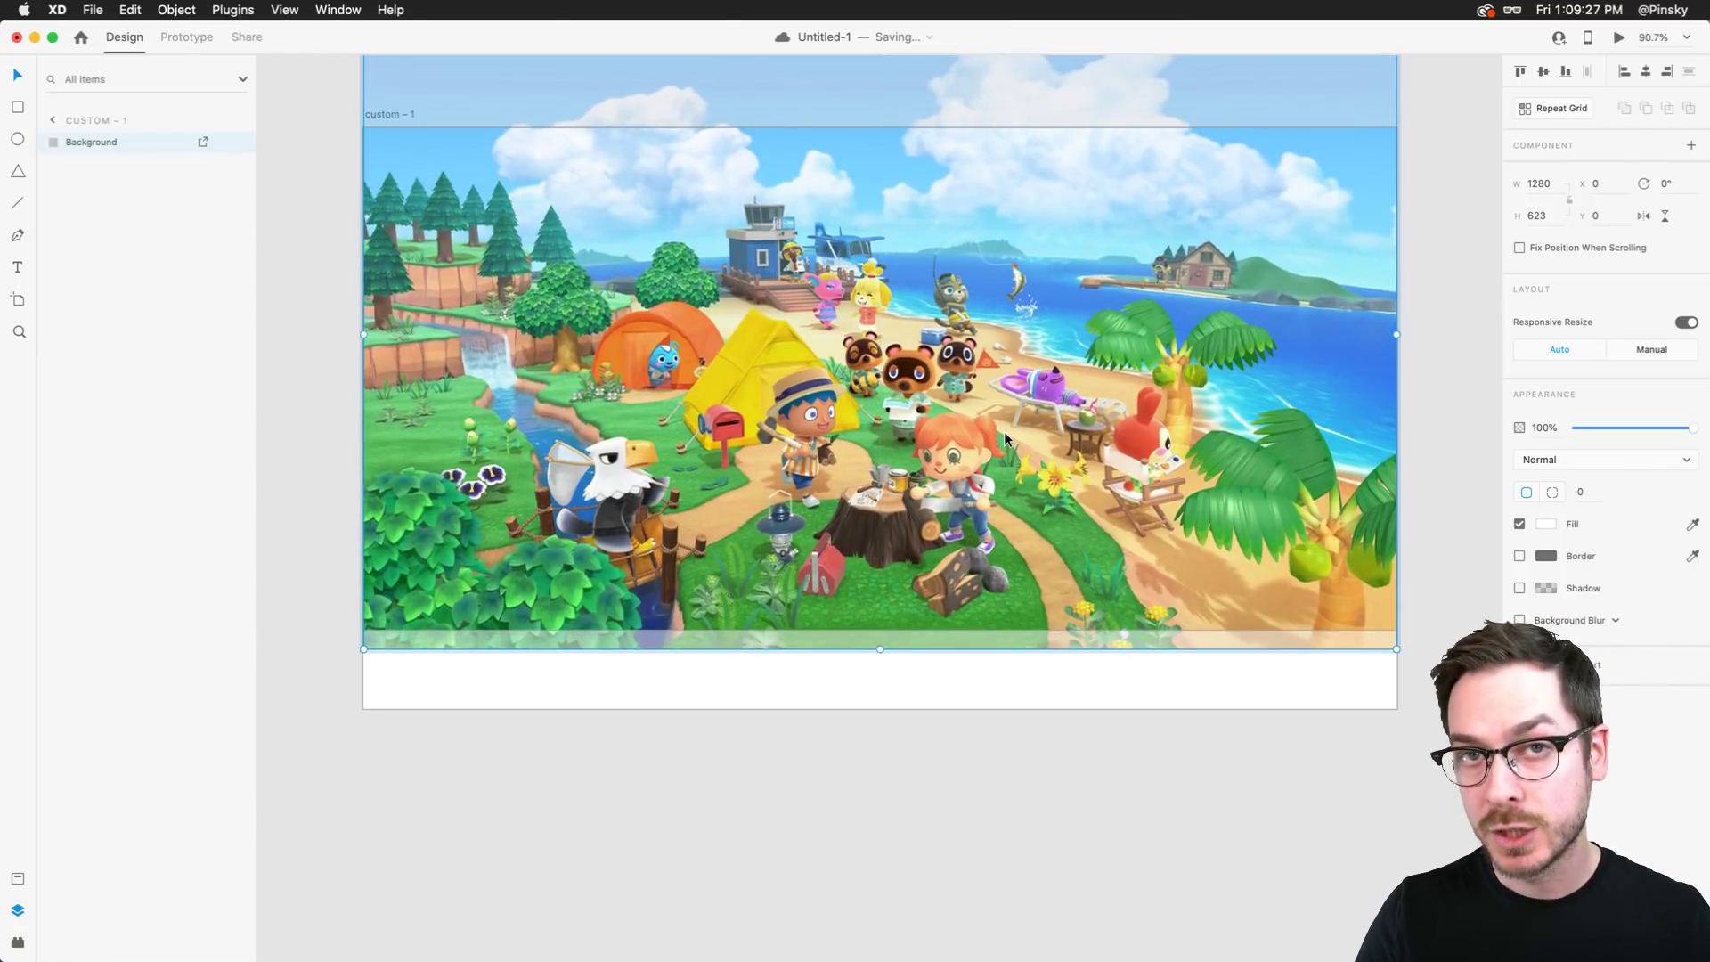
left_click(935, 693)
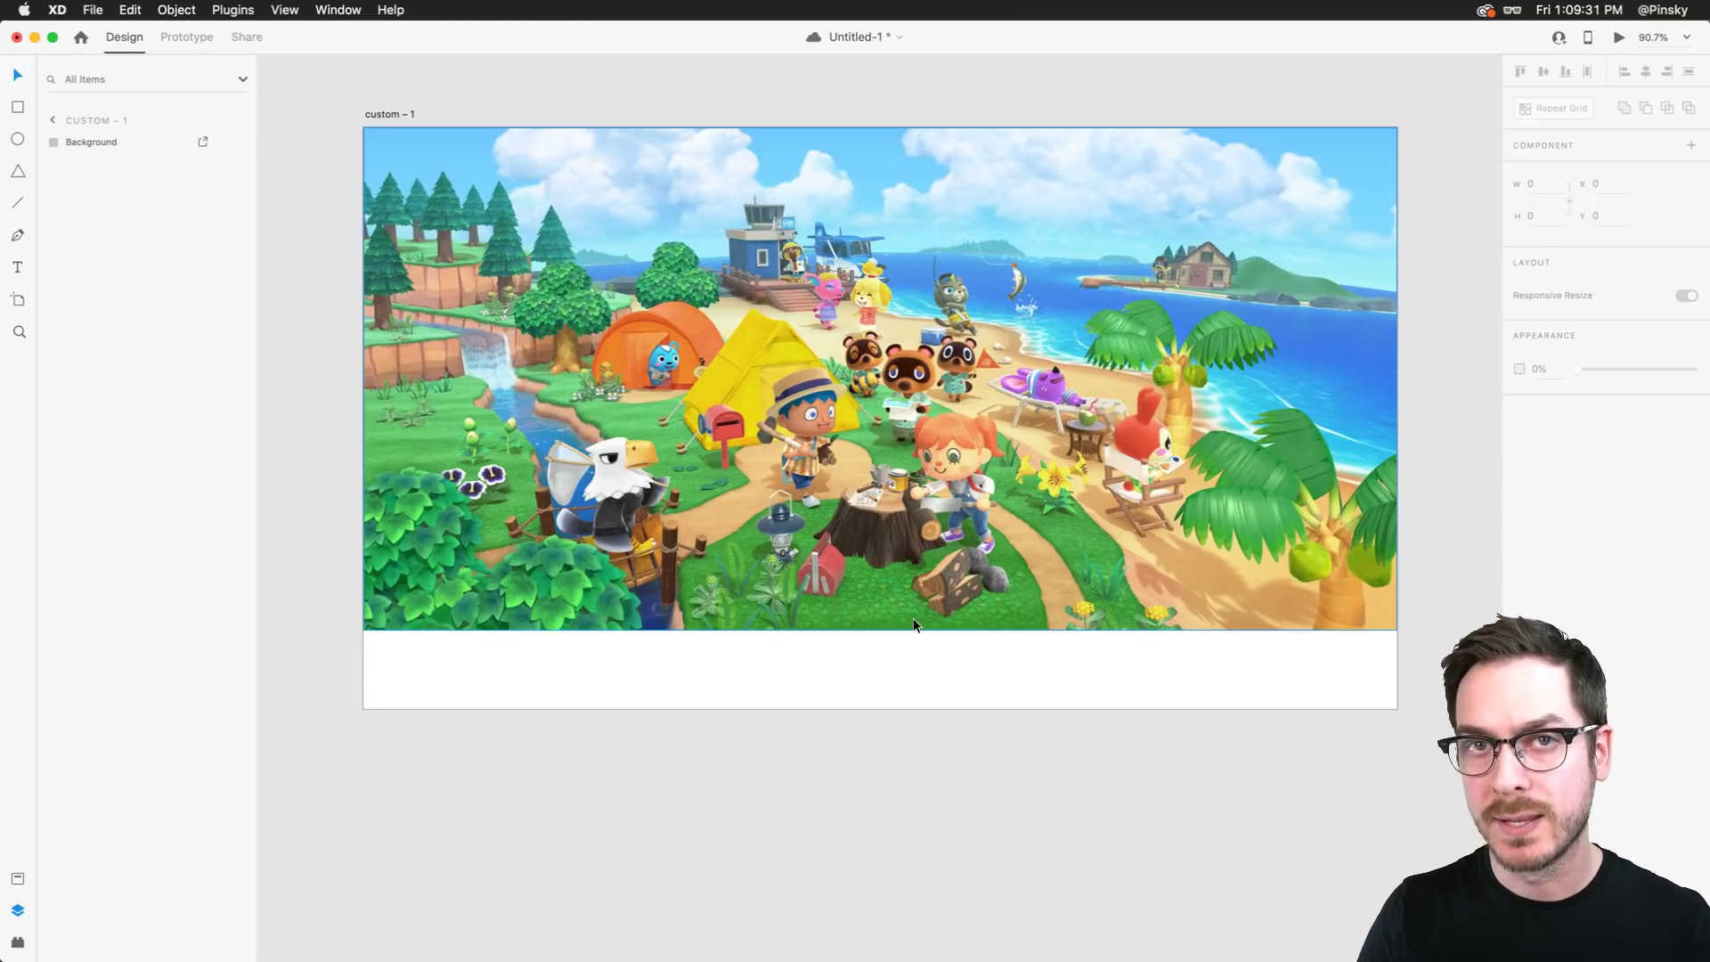
Try rounding the Background rectangle's corners, undo it, and switch to separate corner radii and back to a uniform radius
left_click(915, 618)
left_click_drag(375, 618, 460, 554)
key("super+z")
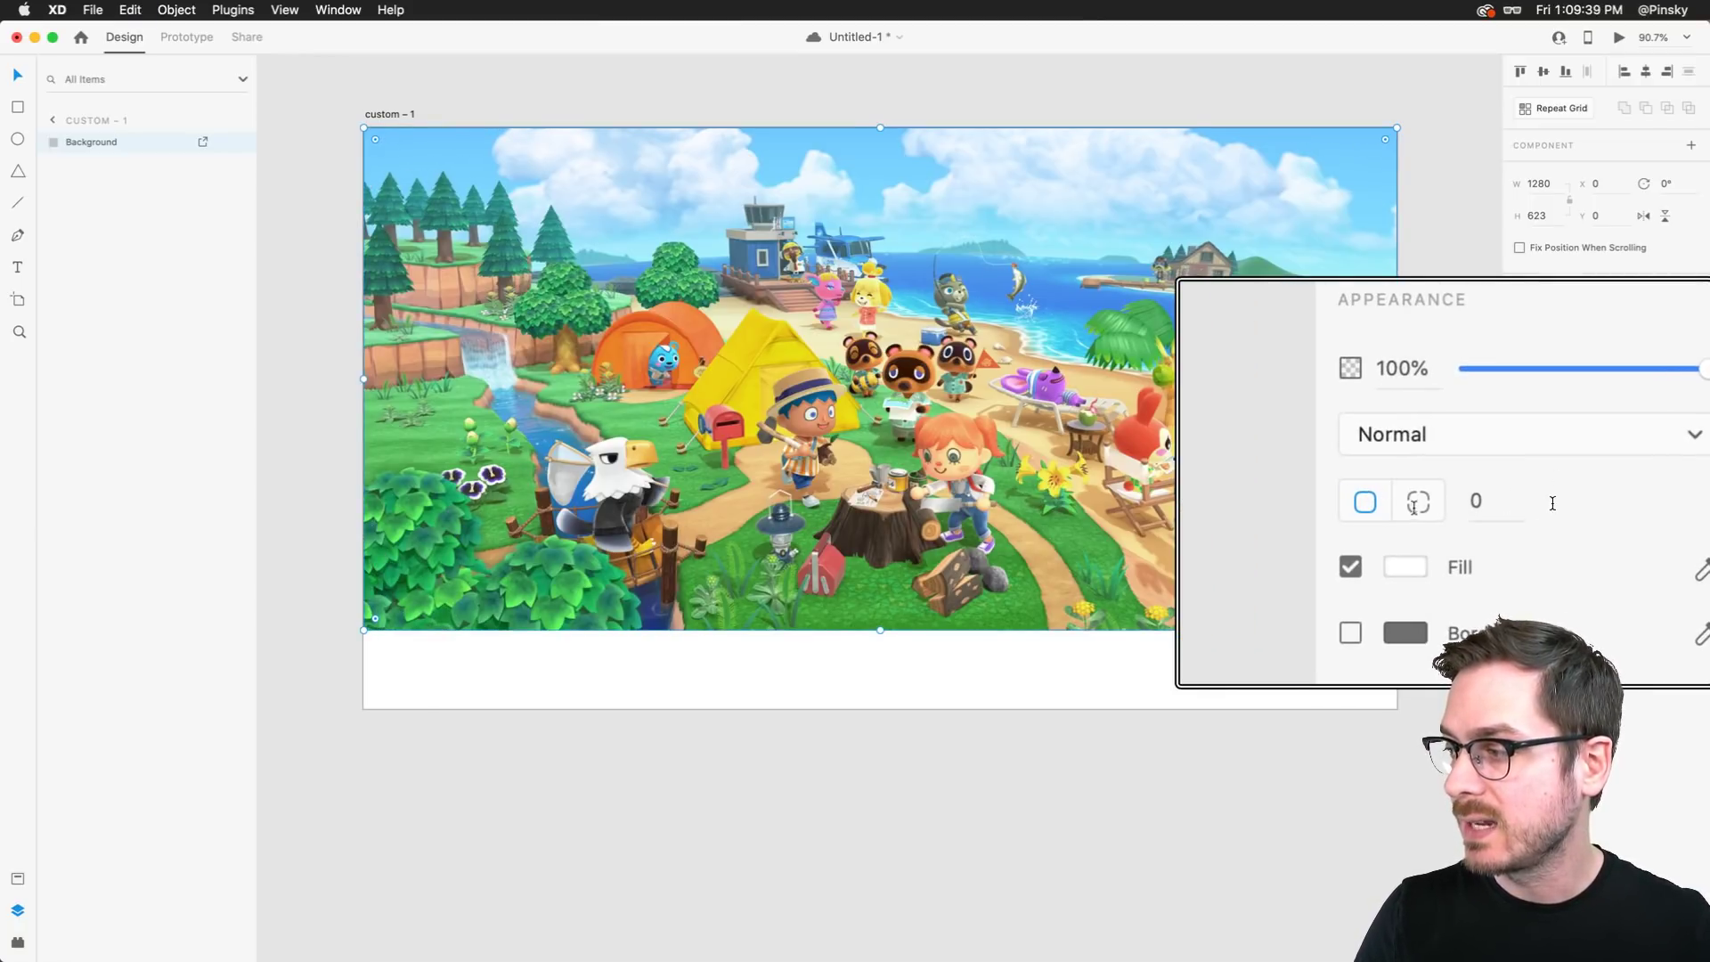
left_click(1419, 501)
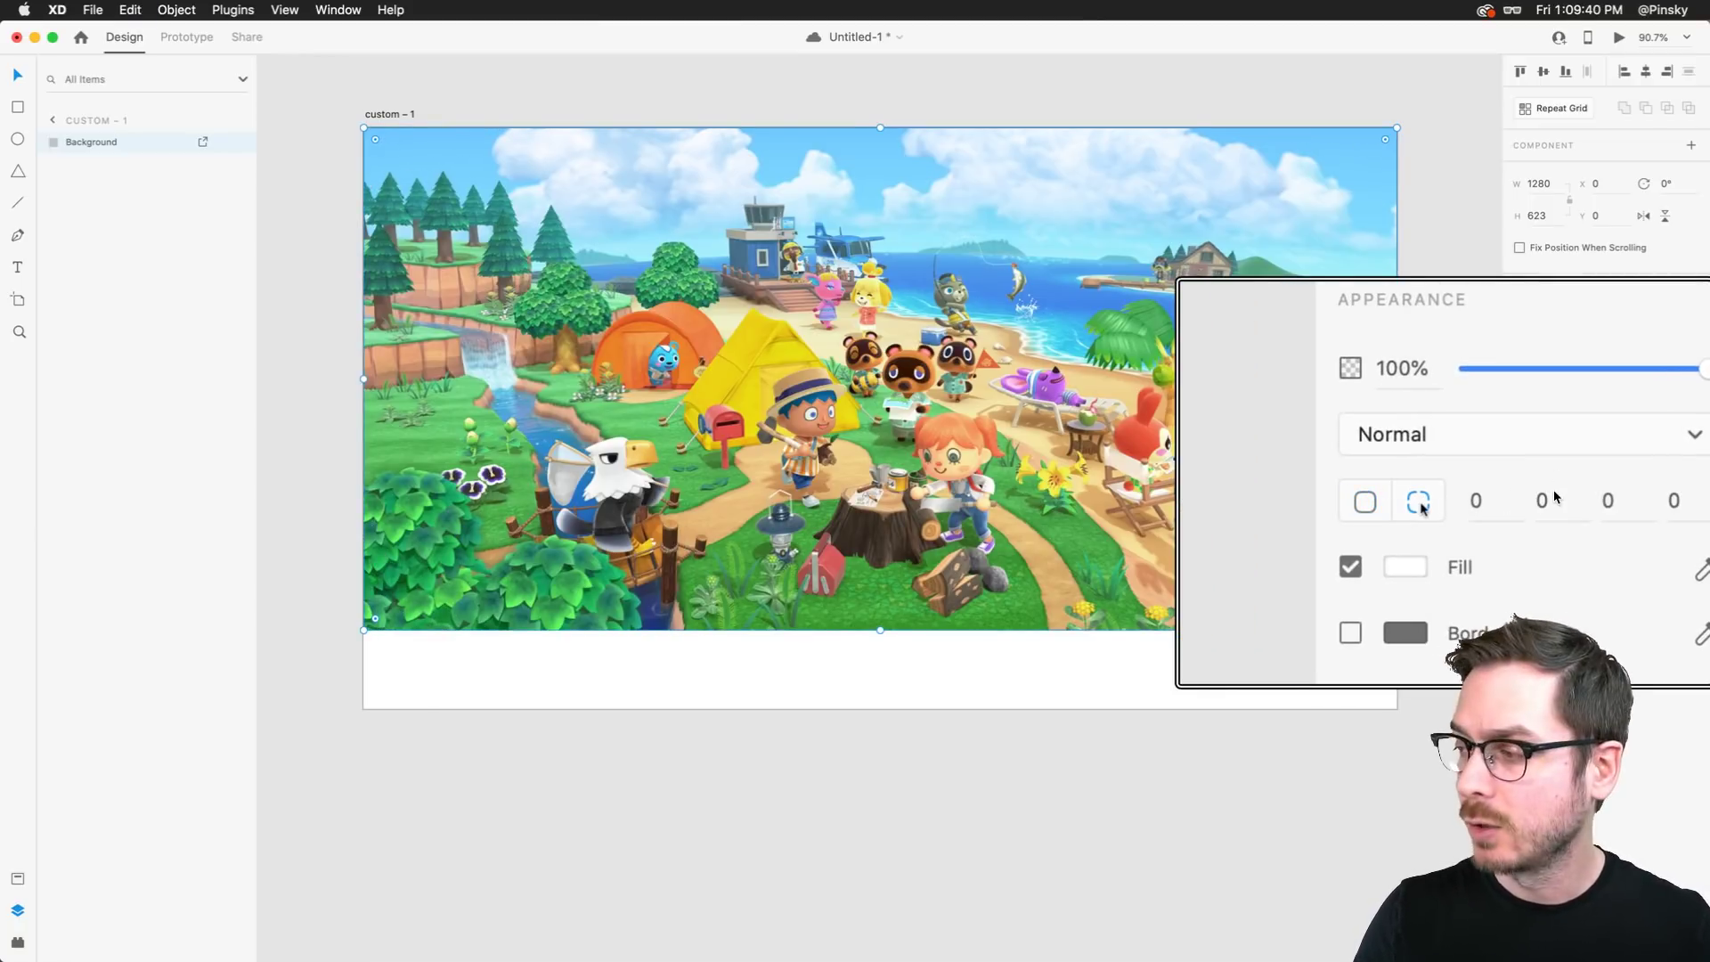
left_click(1366, 502)
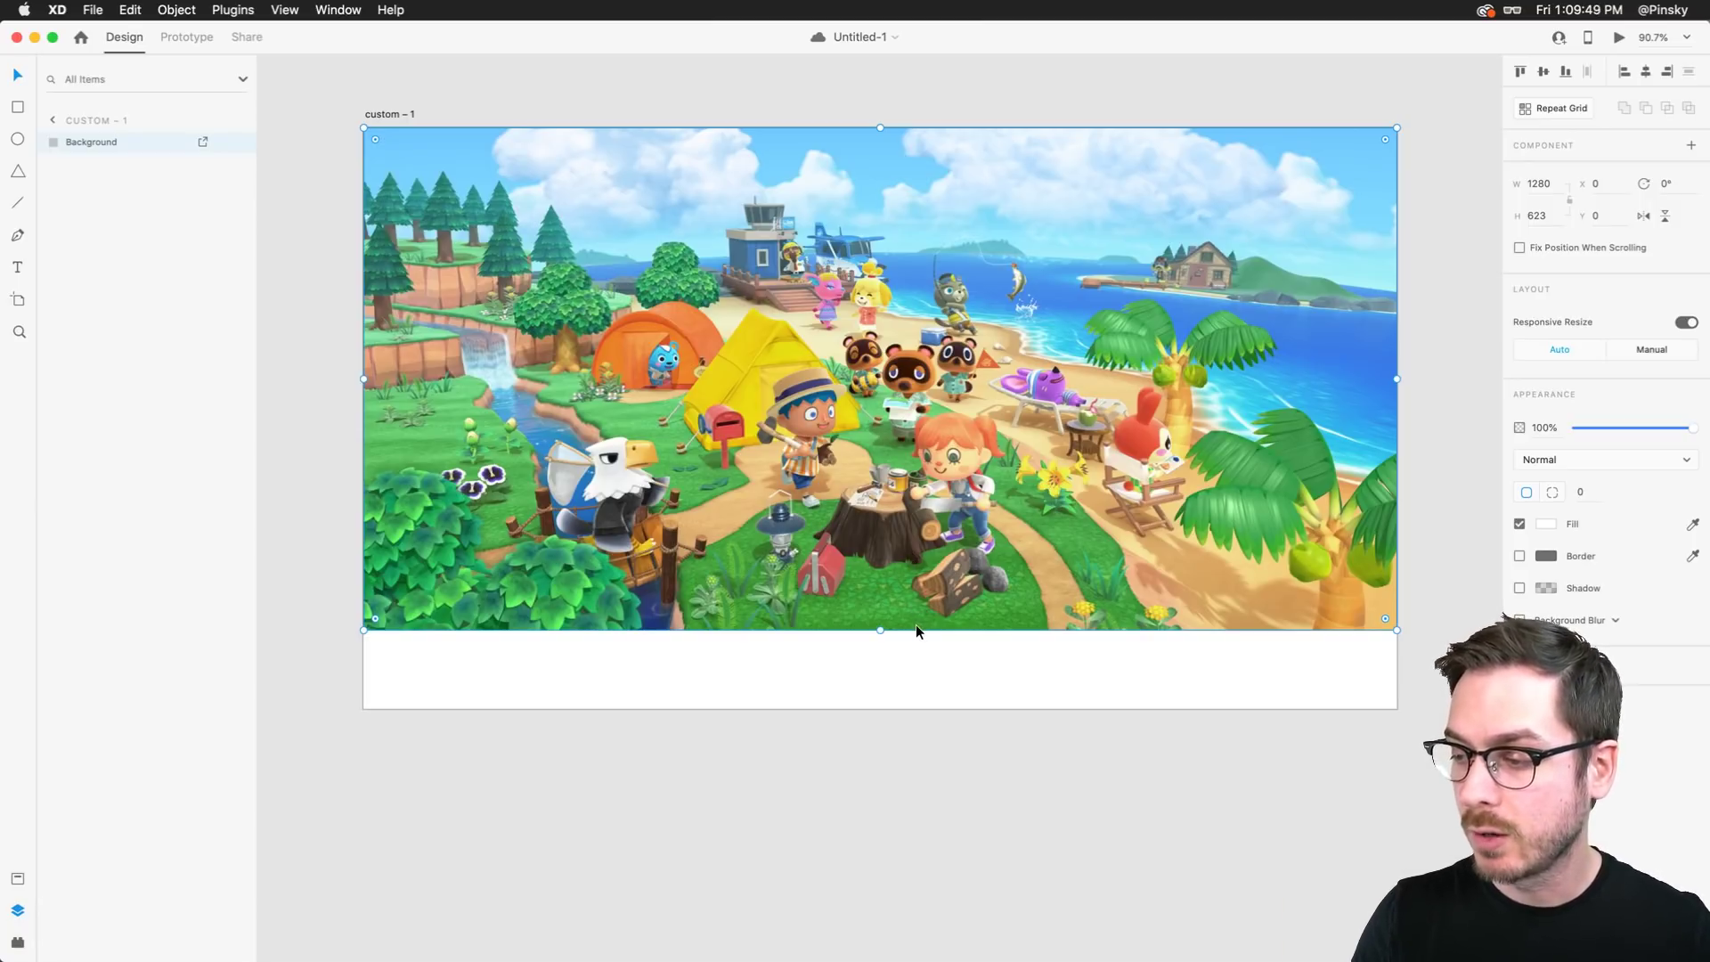
Add an anchor point midway along the Background's bottom edge, make it curved and pull it down to about Y 649
double_click(916, 632)
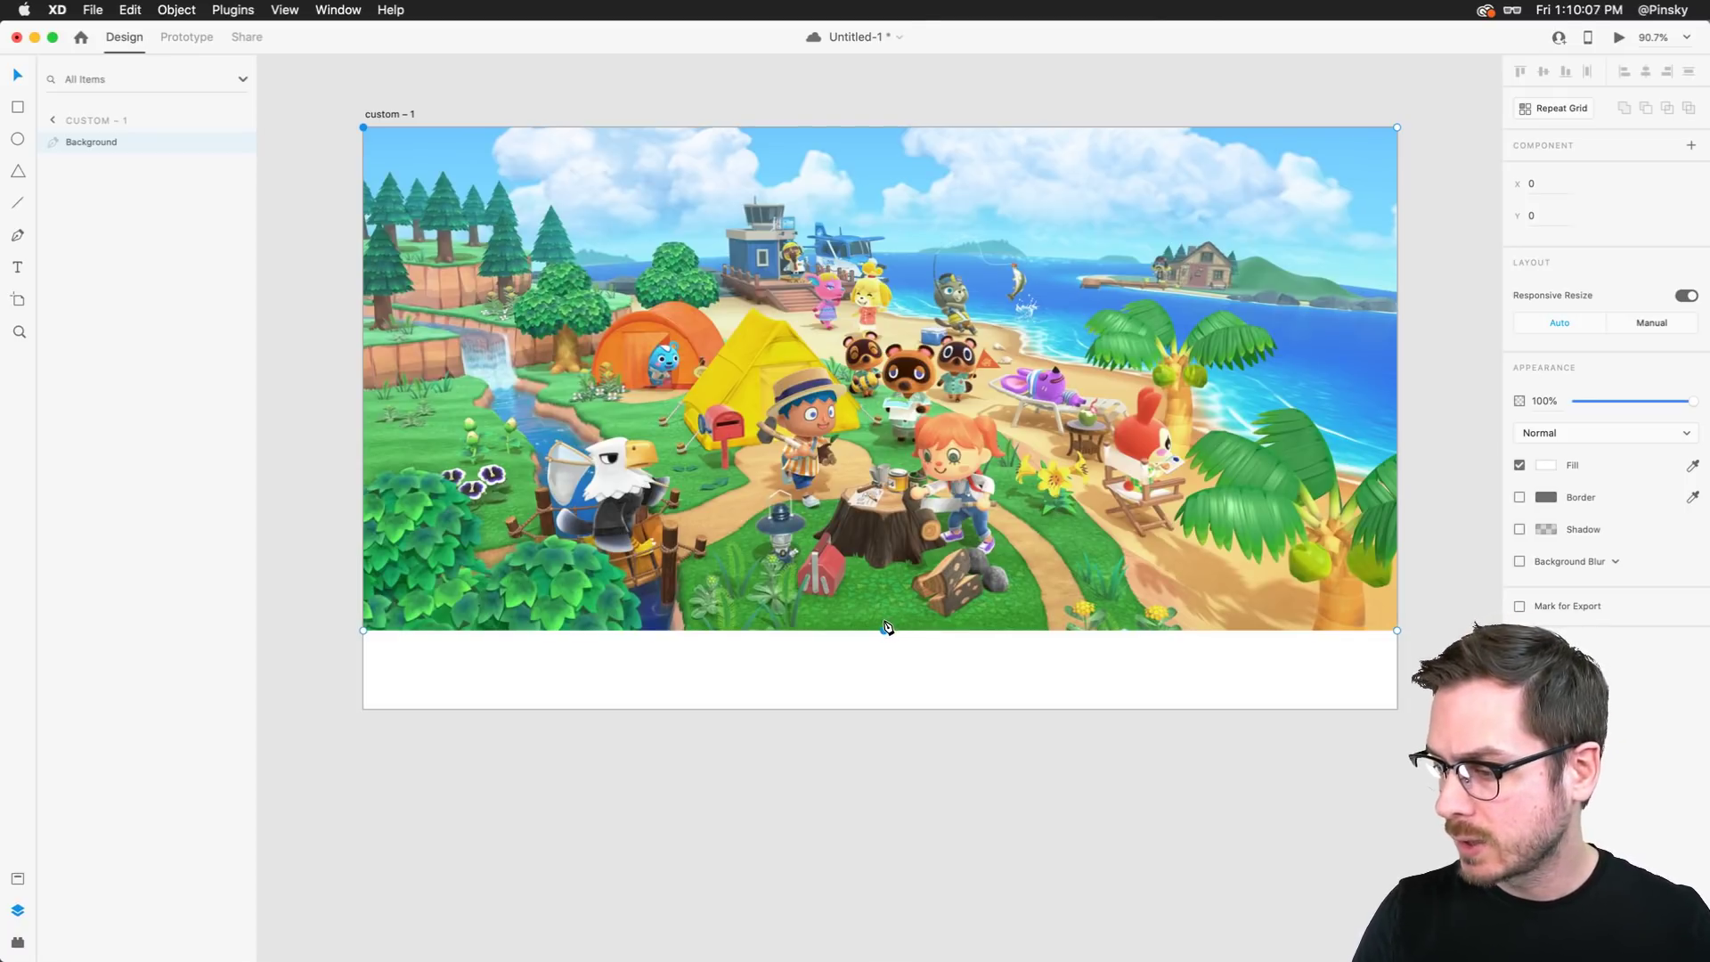
left_click(885, 630)
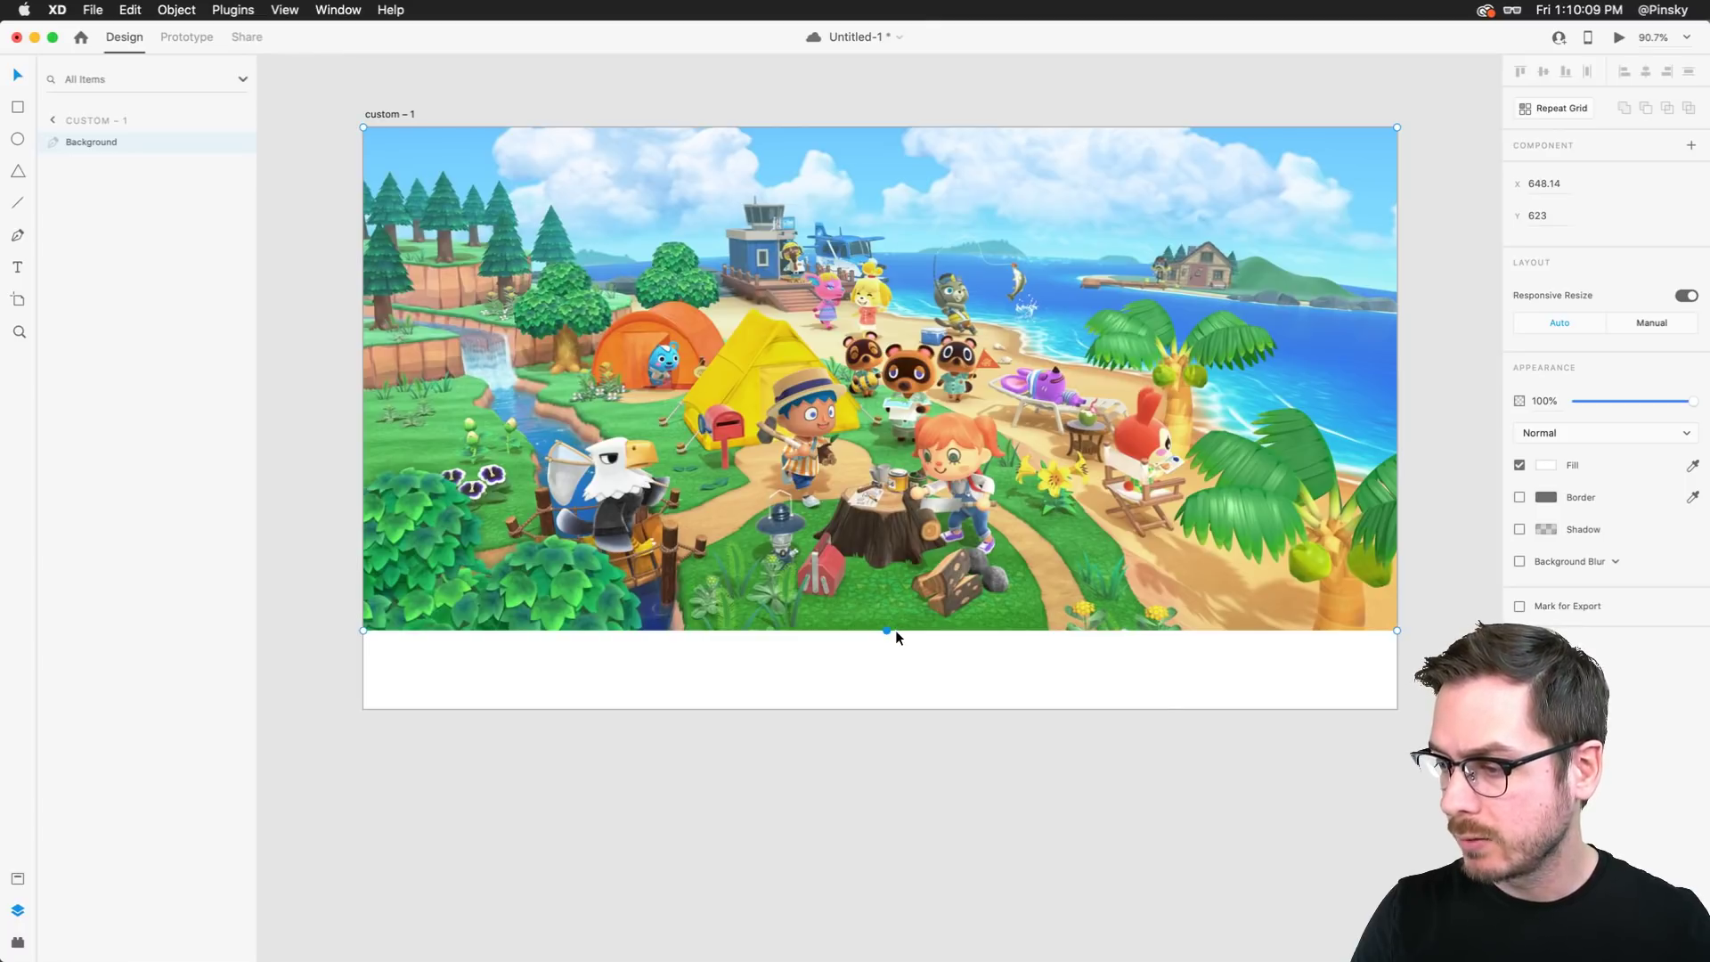
left_click_drag(887, 631, 873, 481)
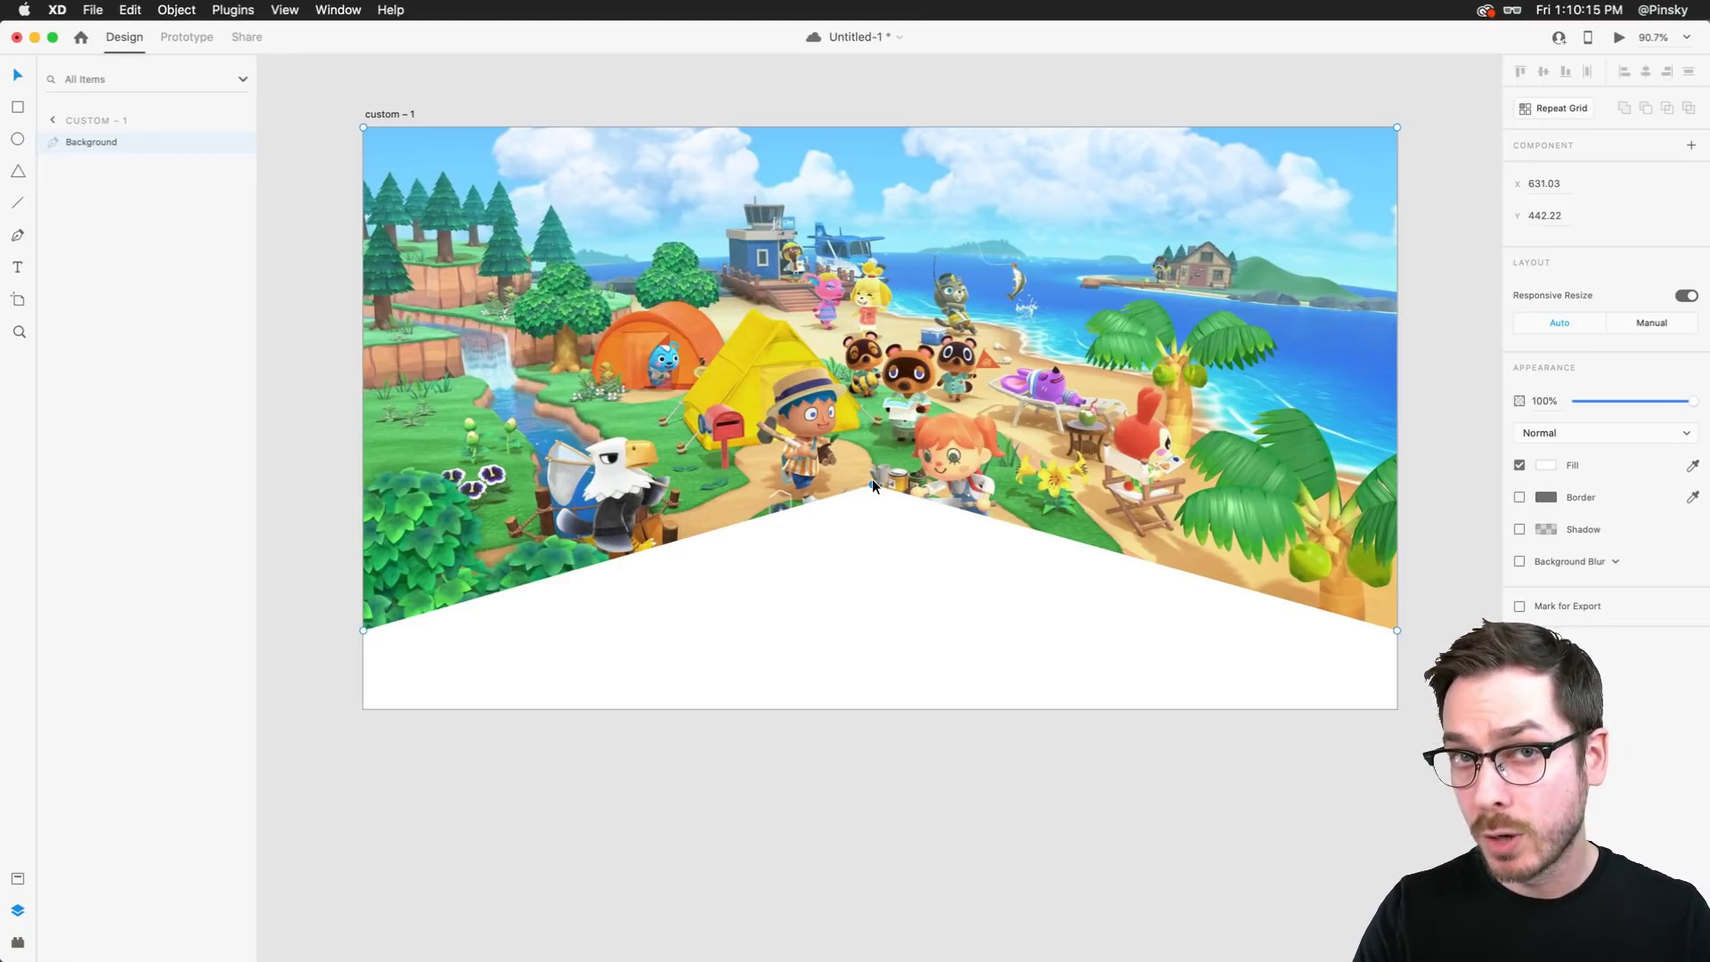
key("super+z")
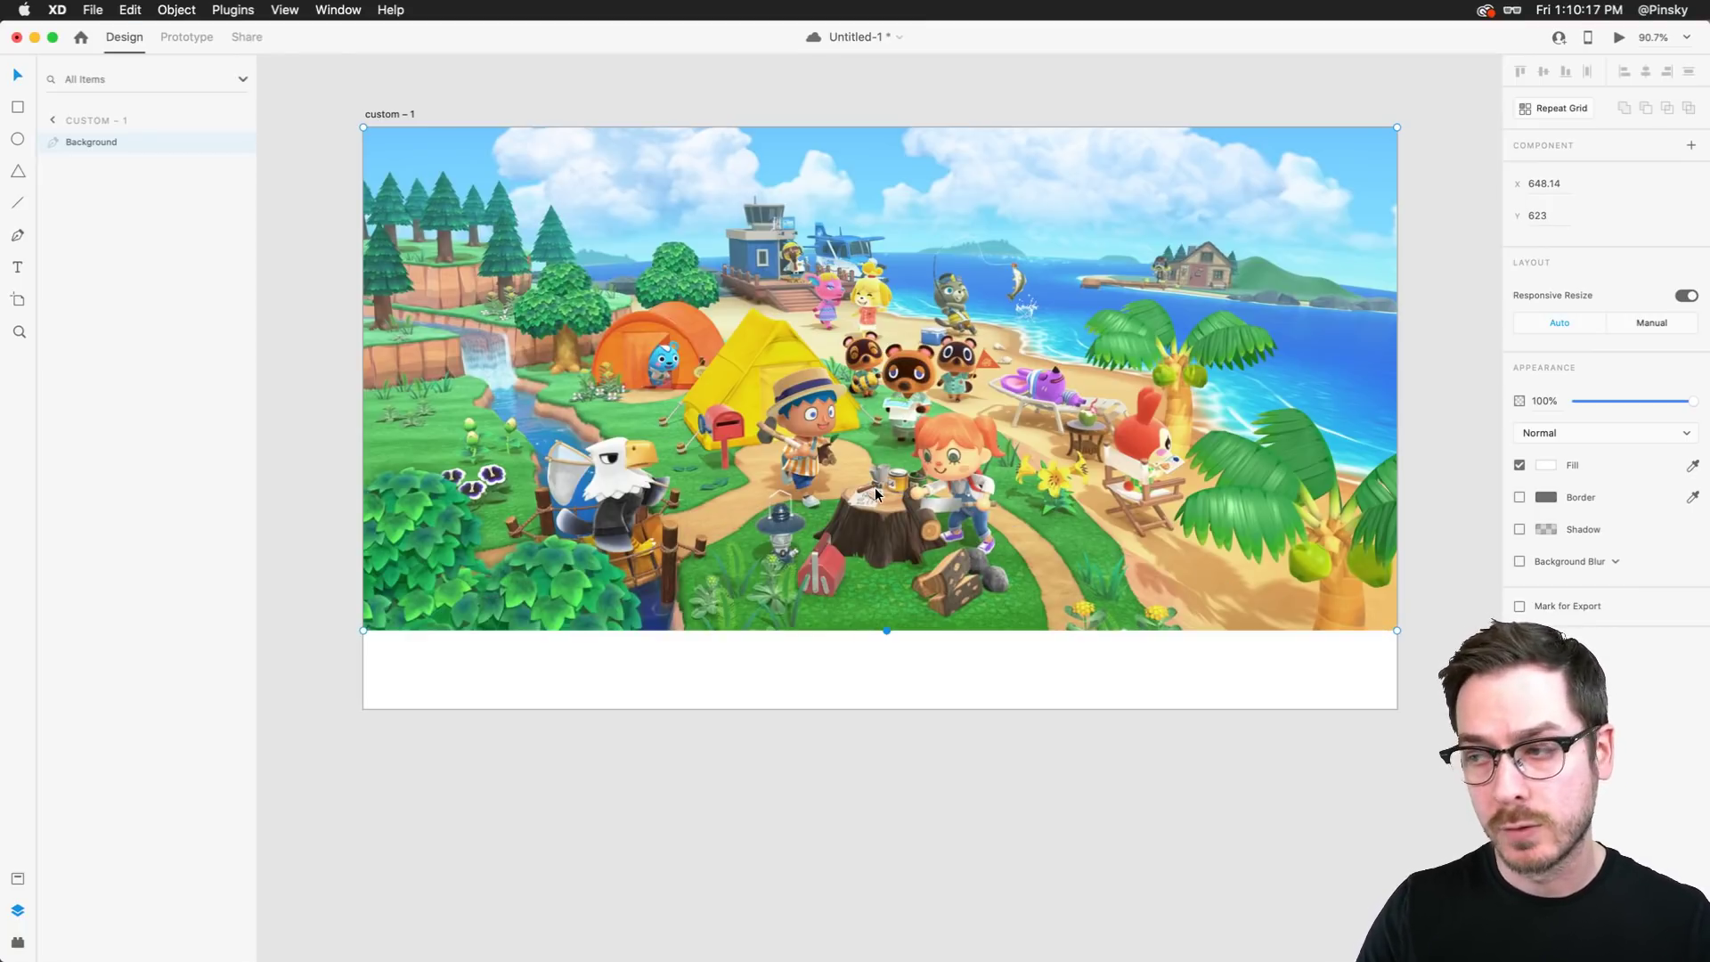
double_click(885, 629)
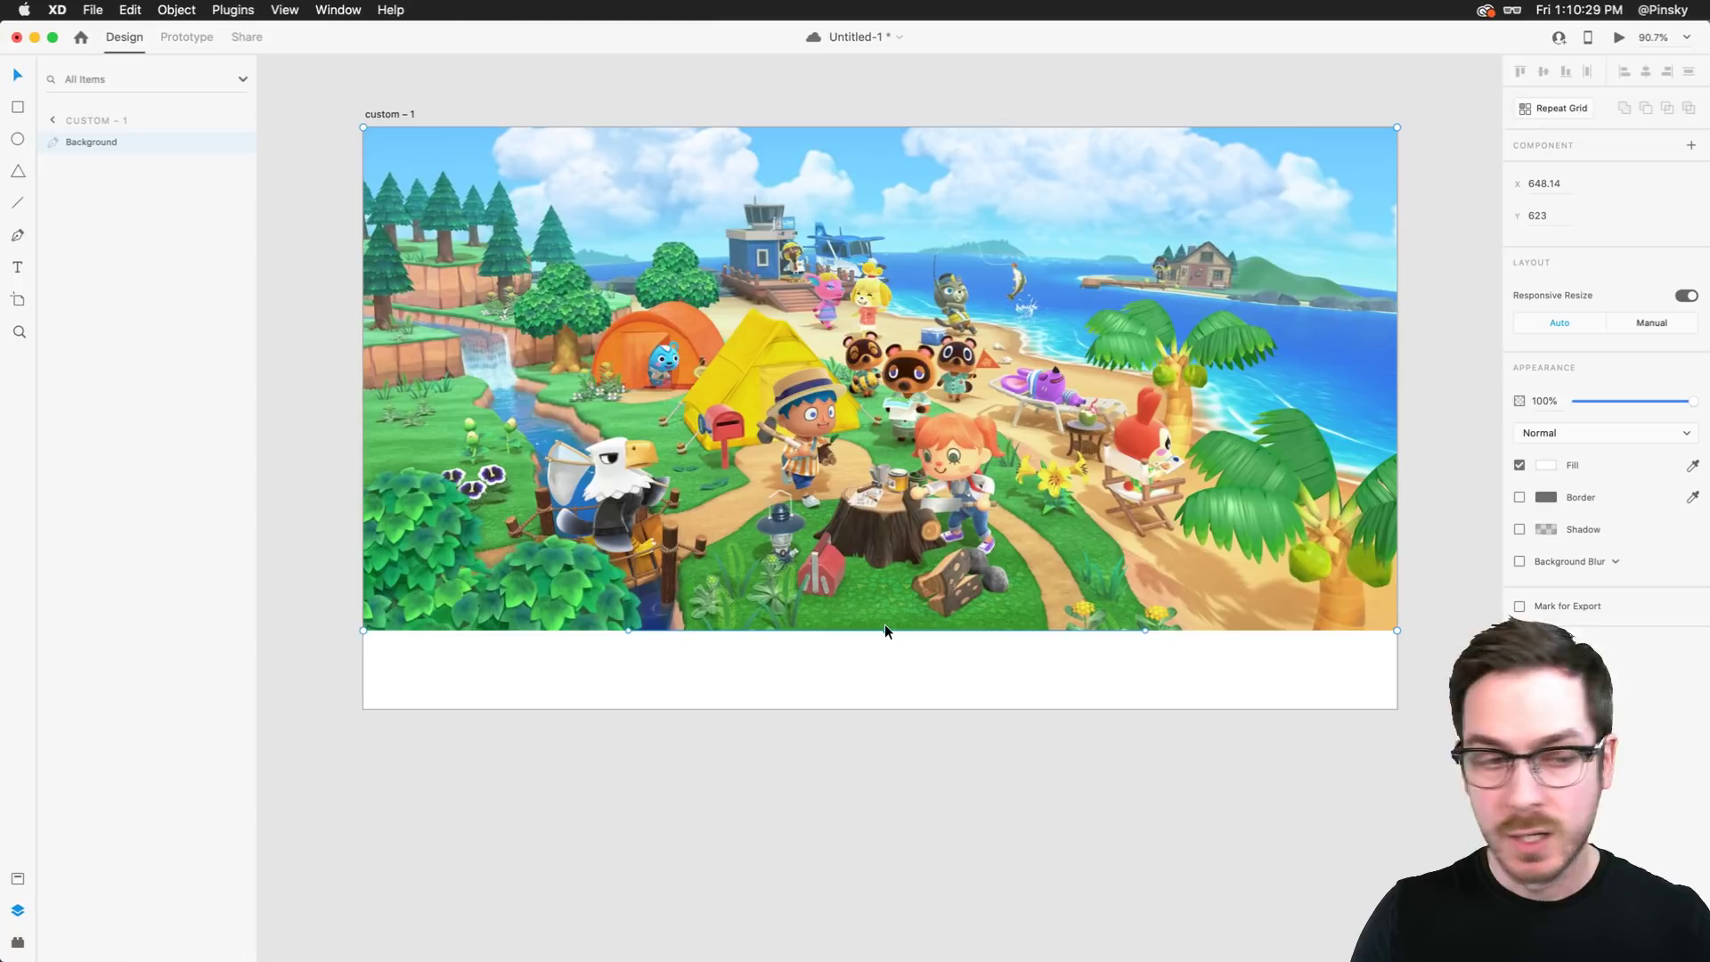
left_click_drag(884, 626, 886, 651)
Raise the Background's two bottom corner points together to deepen the curve of its lower edge
left_click(364, 629)
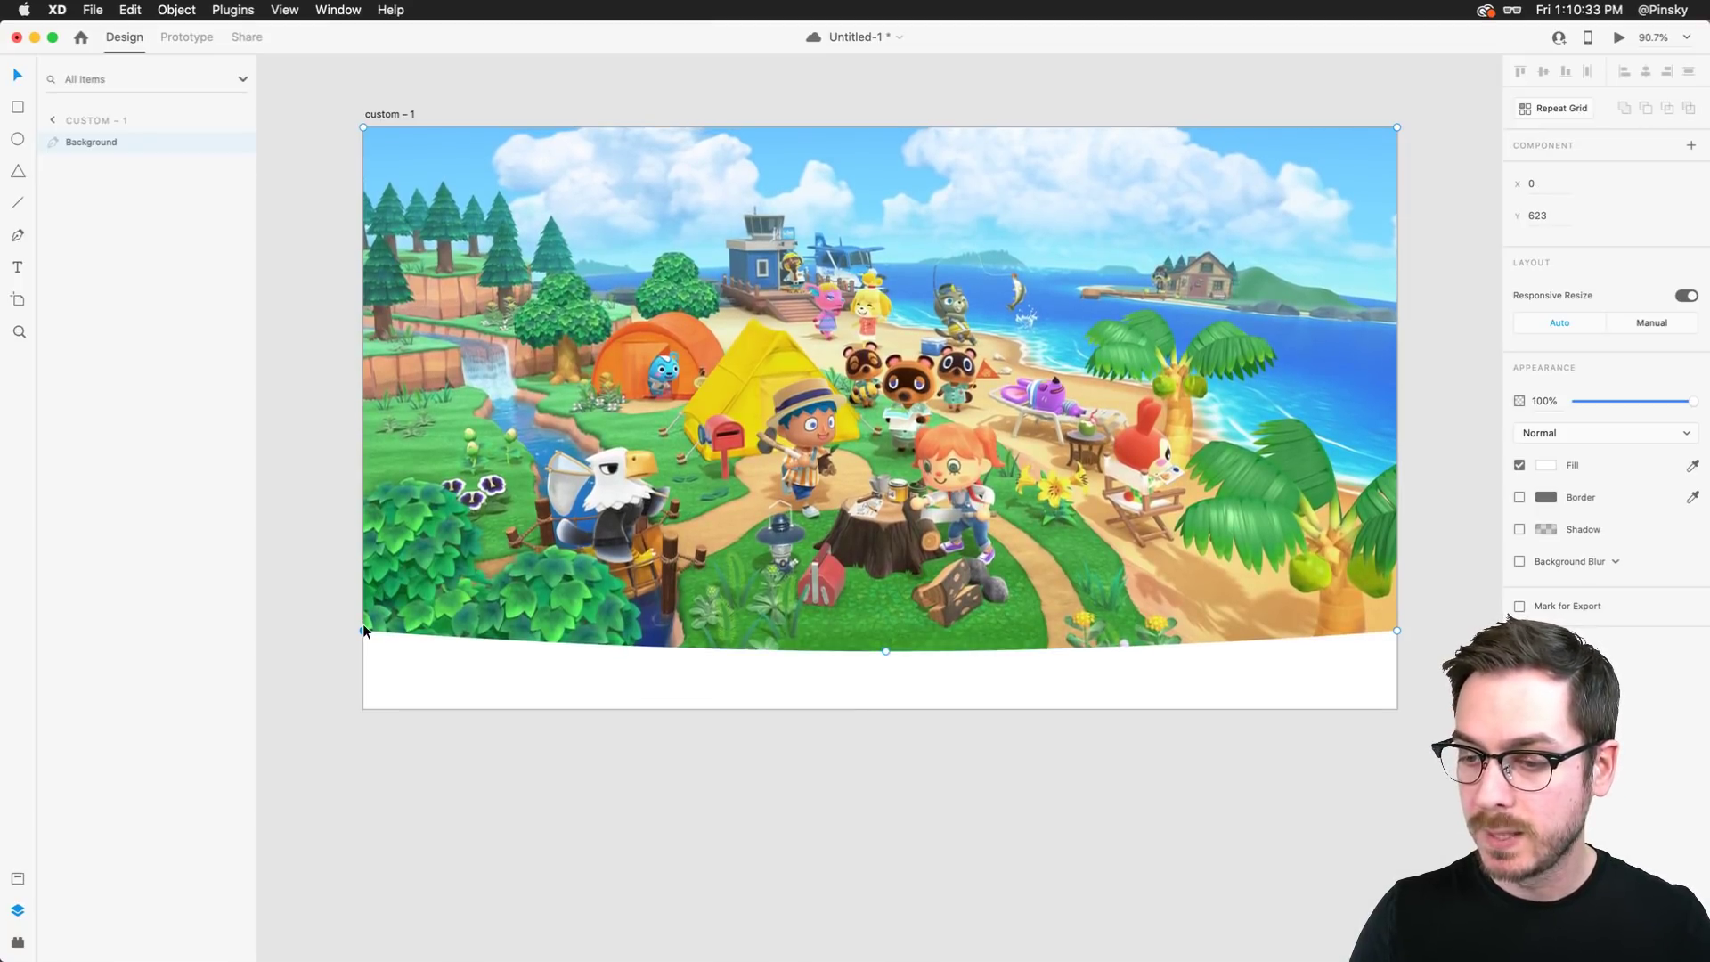
left_click(1398, 632, "shift")
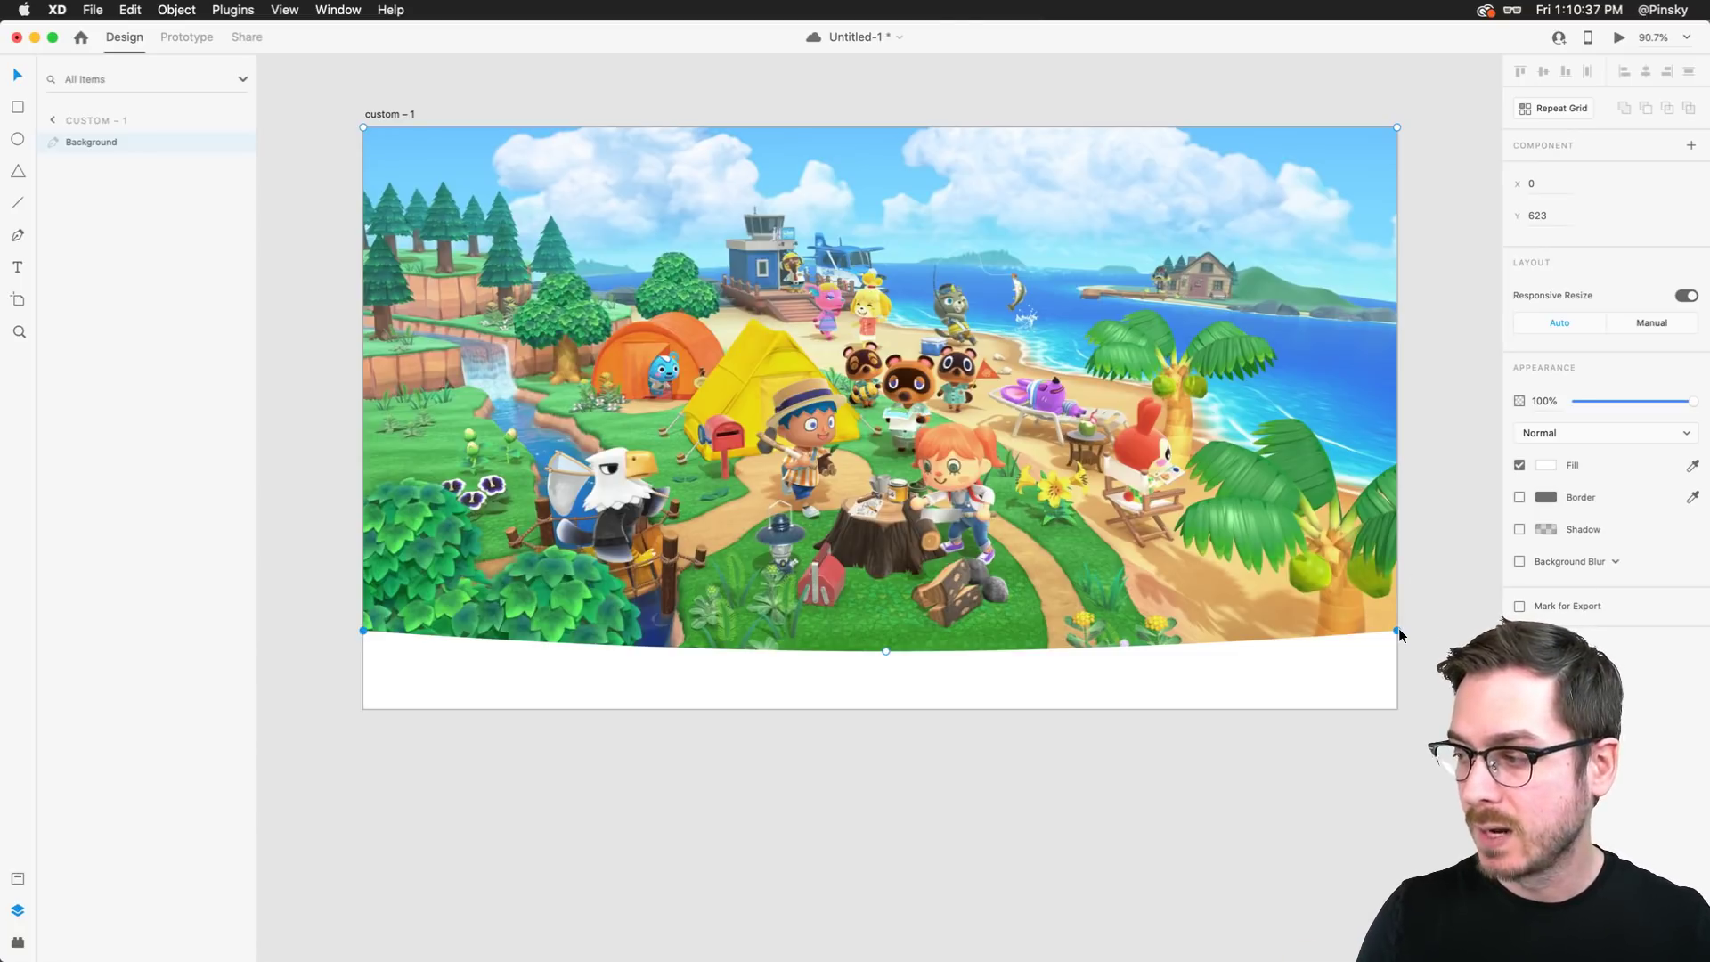
left_click_drag(1398, 632, 1398, 600)
Lengthen the curve handles of the Background's bottom middle point to smooth the arc, and save the document
left_click(886, 652)
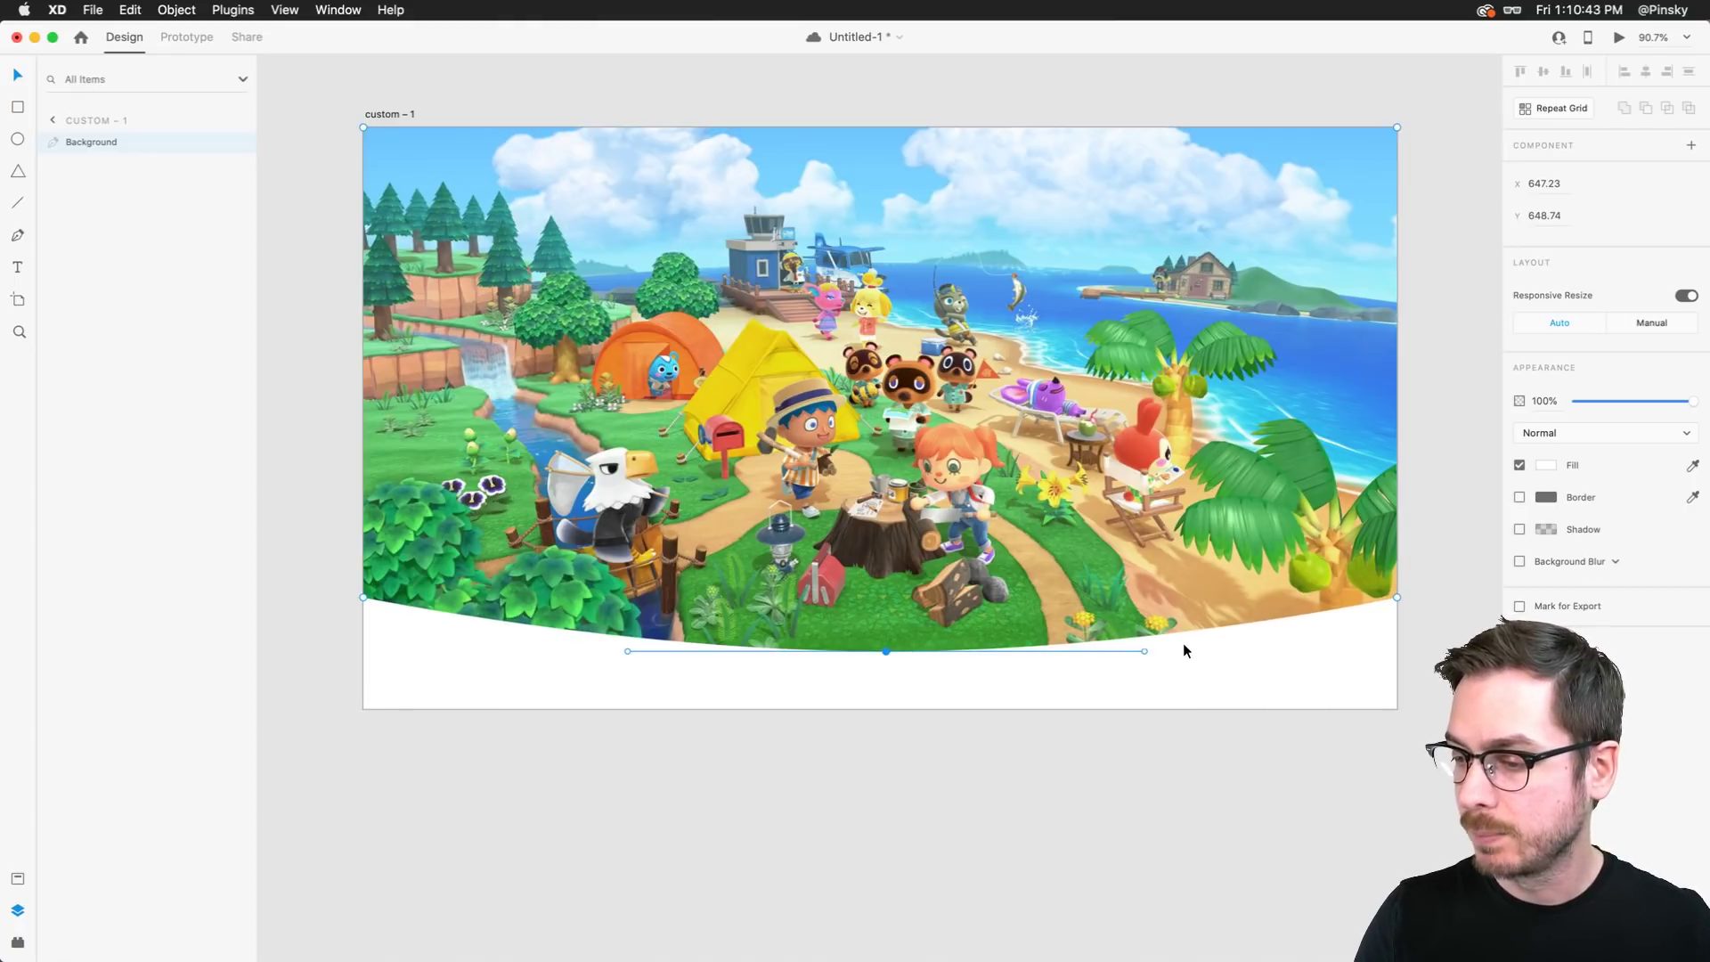
left_click_drag(1145, 651, 1223, 652)
left_click(1248, 682)
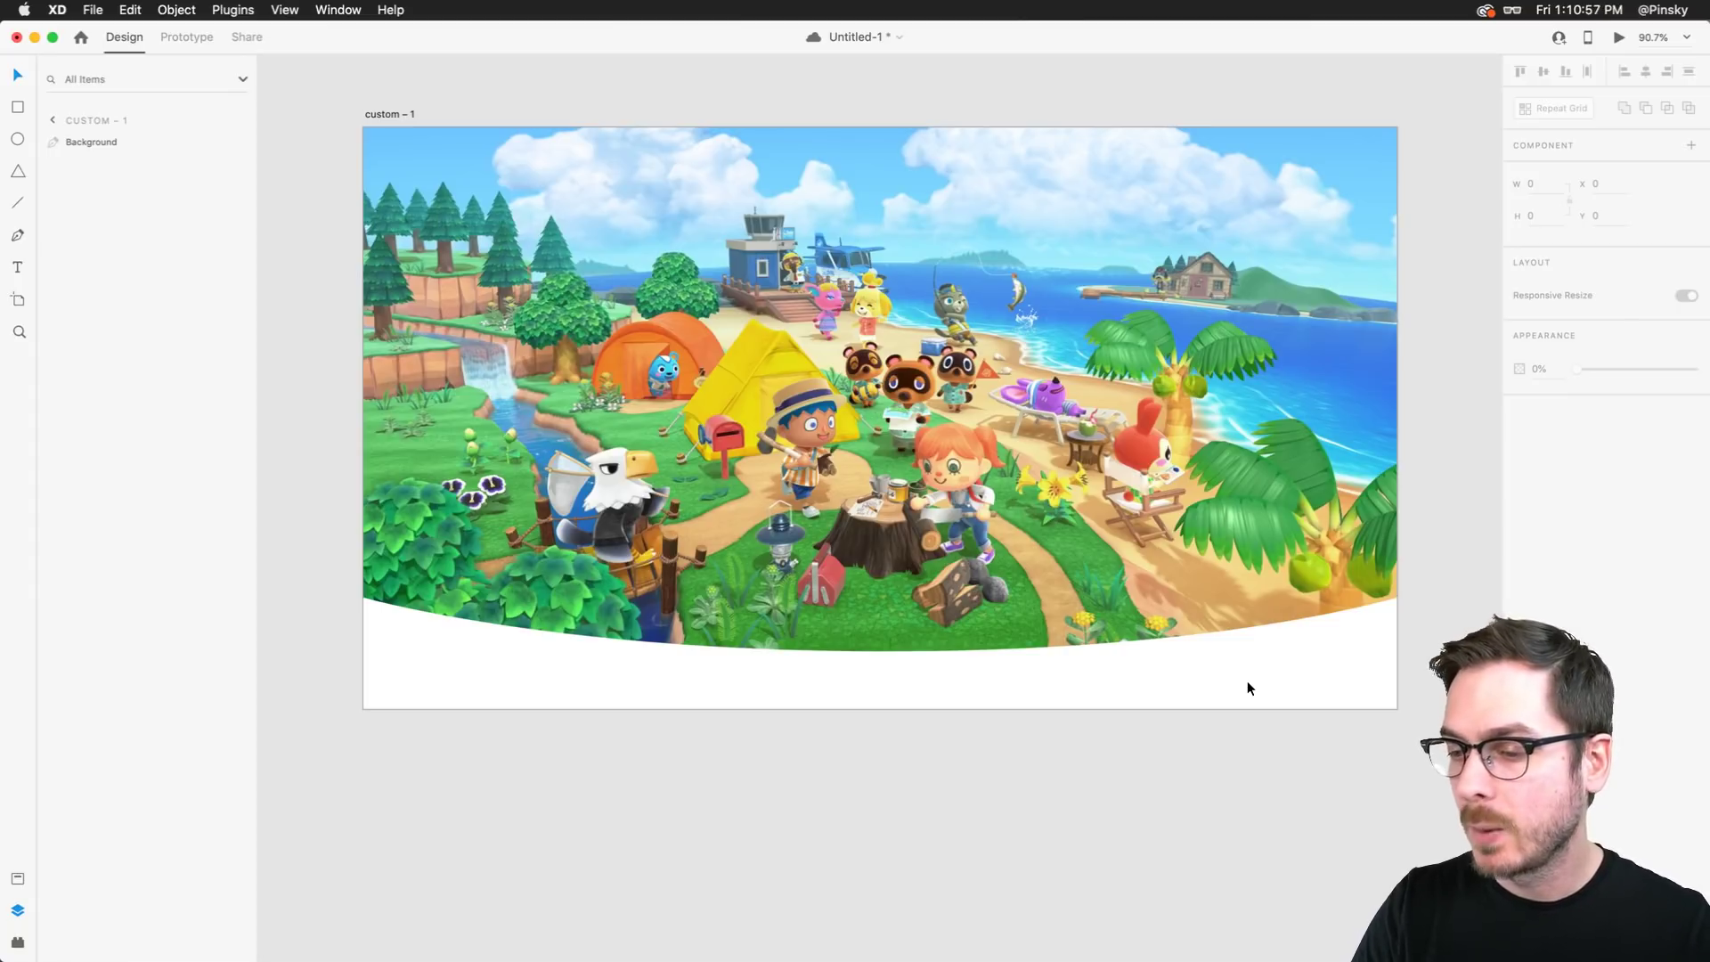
key("super+s")
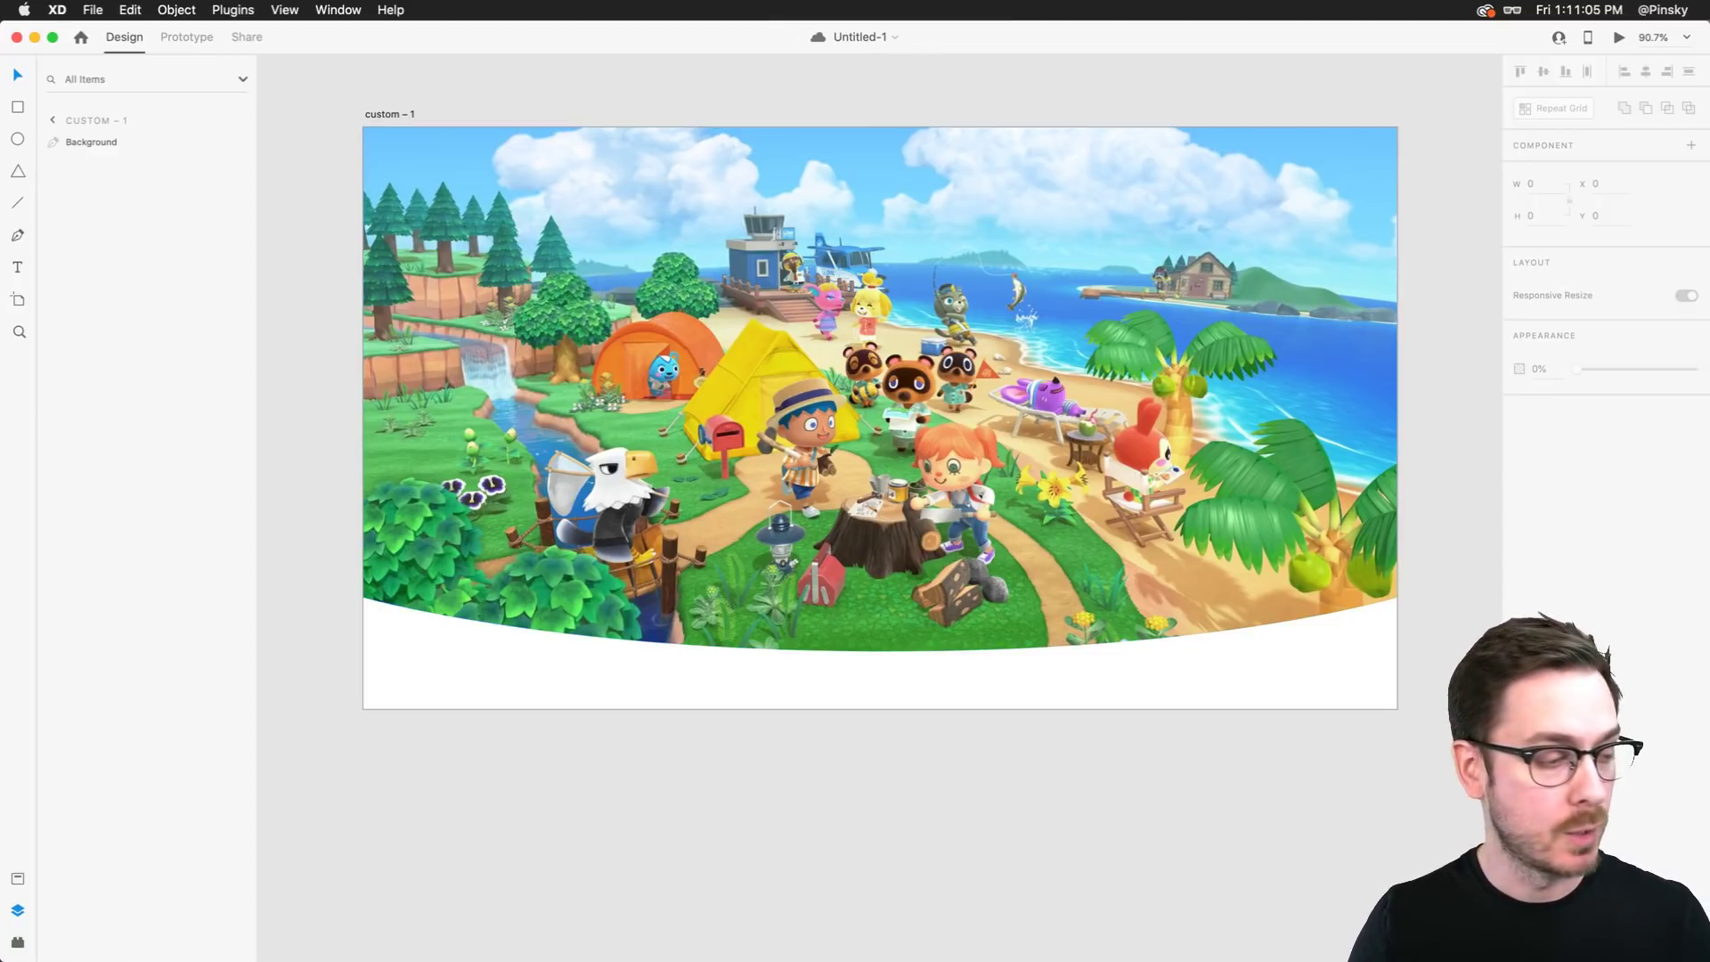
Import pattern-leaves-white.jpg from the Backgrounds folder, place it over the artboard's lower-left corner at X 0, Y 571, and save
key("super+Tab")
left_click(690, 561)
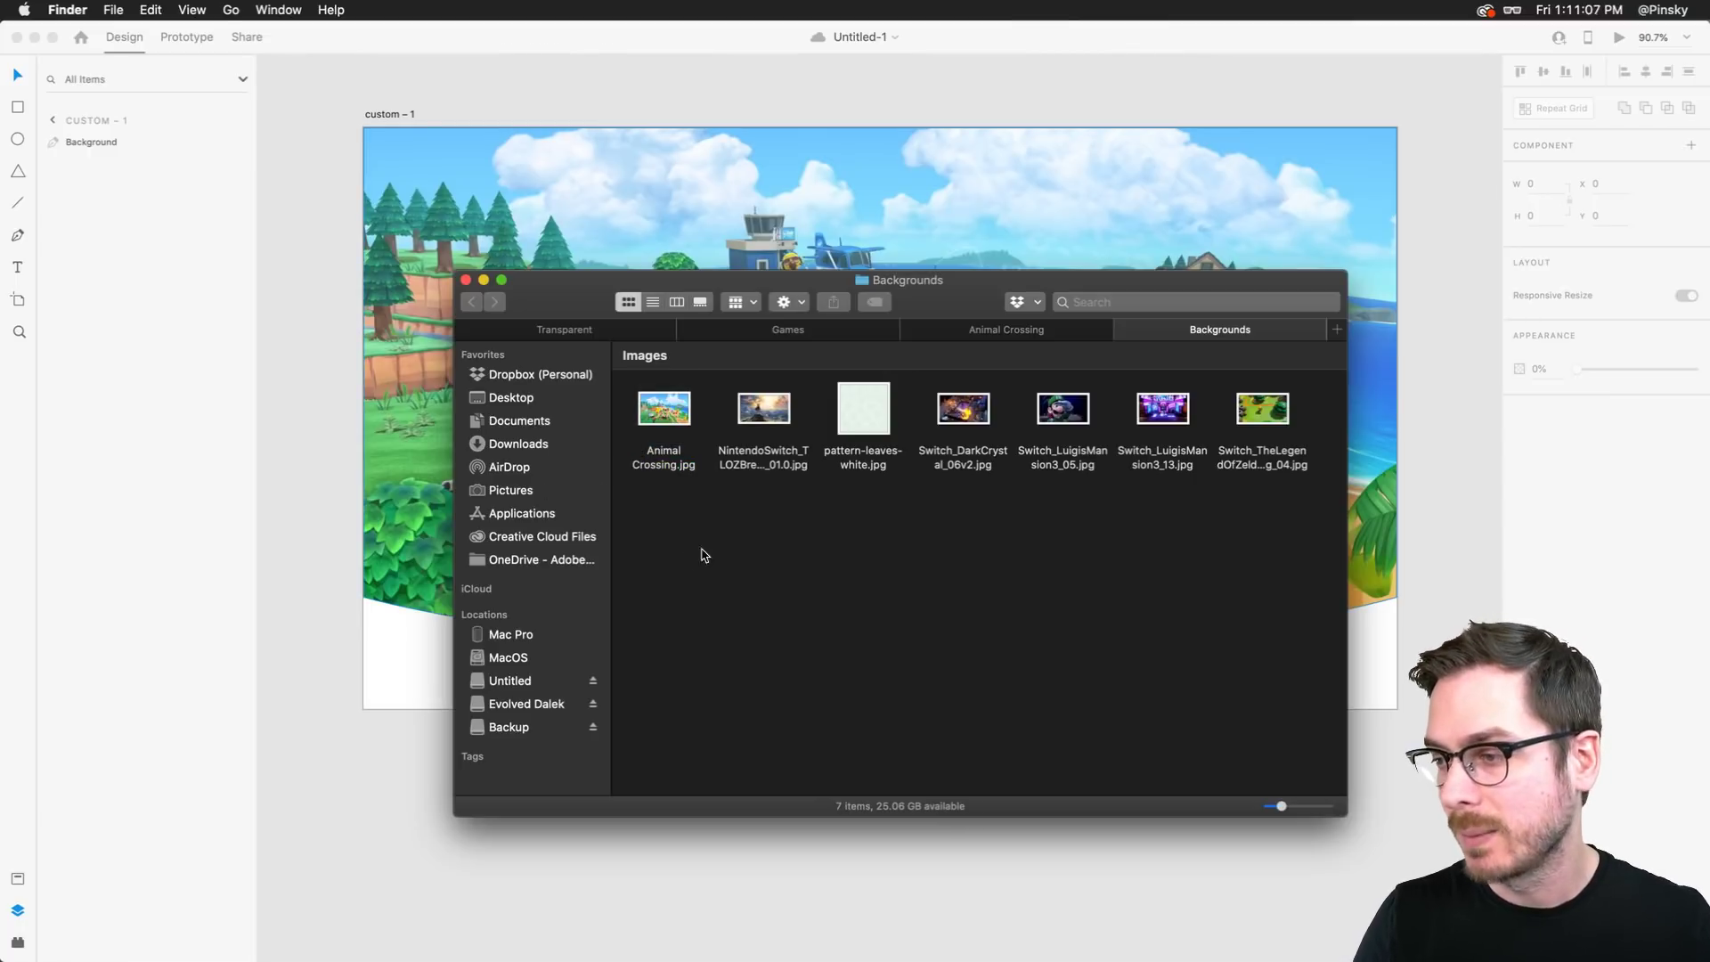
left_click(859, 411)
key("space")
key("space")
left_click_drag(869, 408, 393, 681)
left_click(438, 729)
left_click_drag(441, 753, 408, 663)
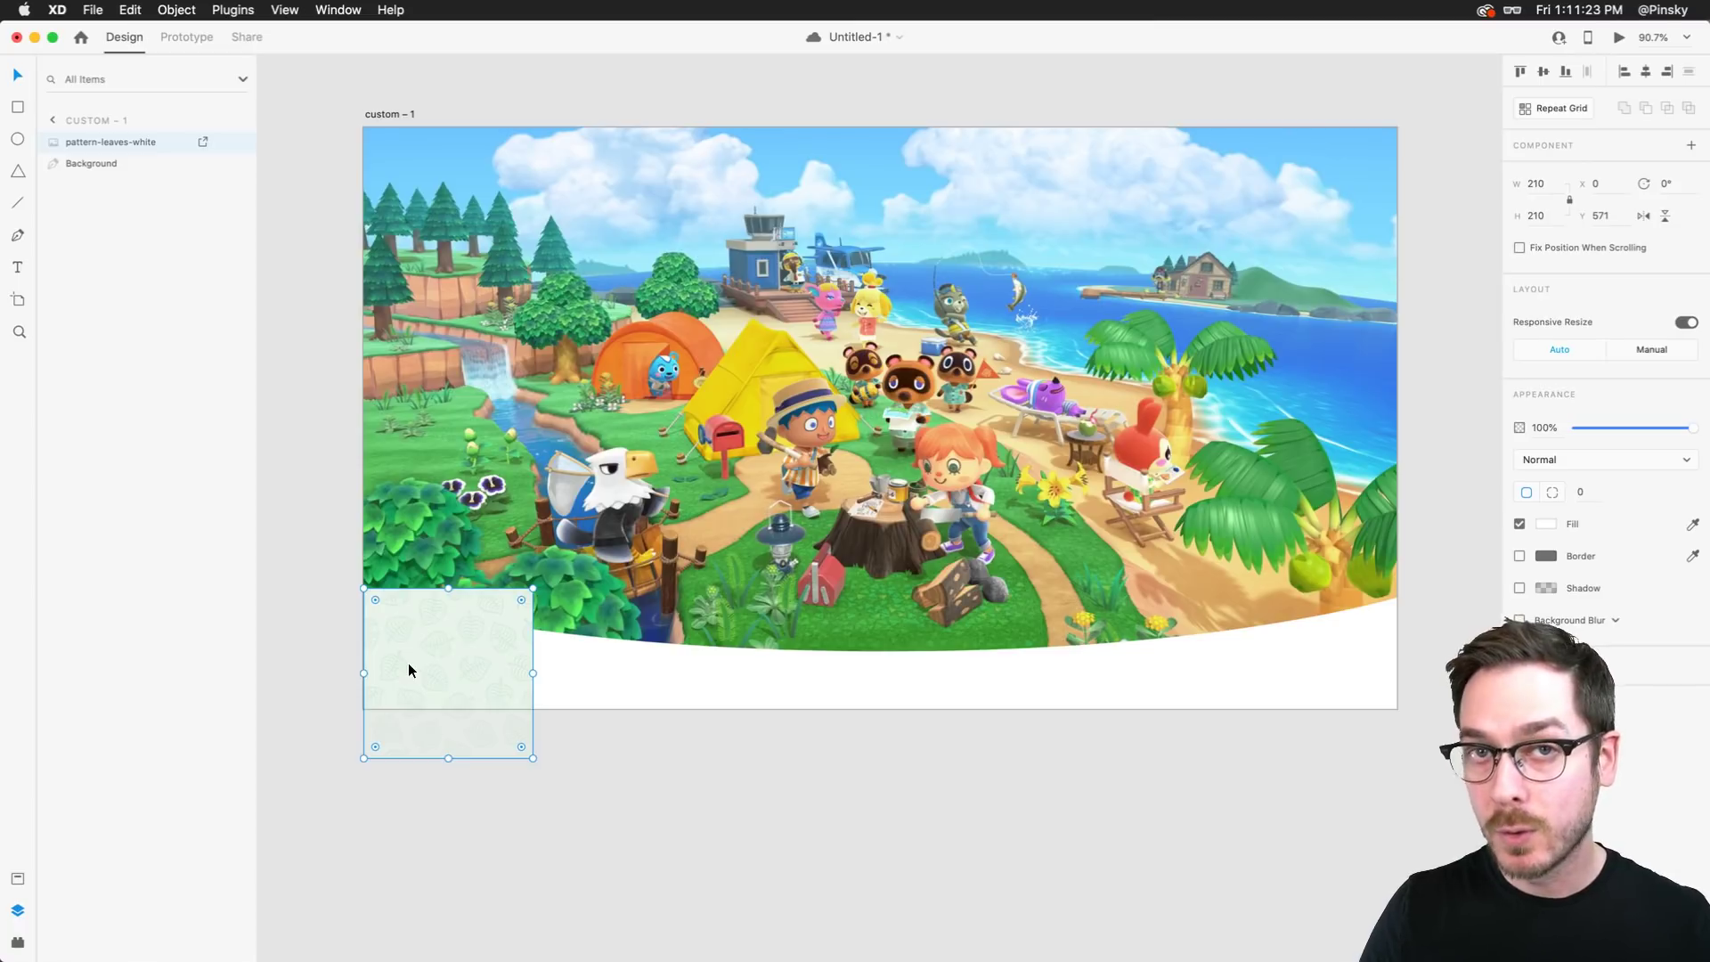
key("super+s")
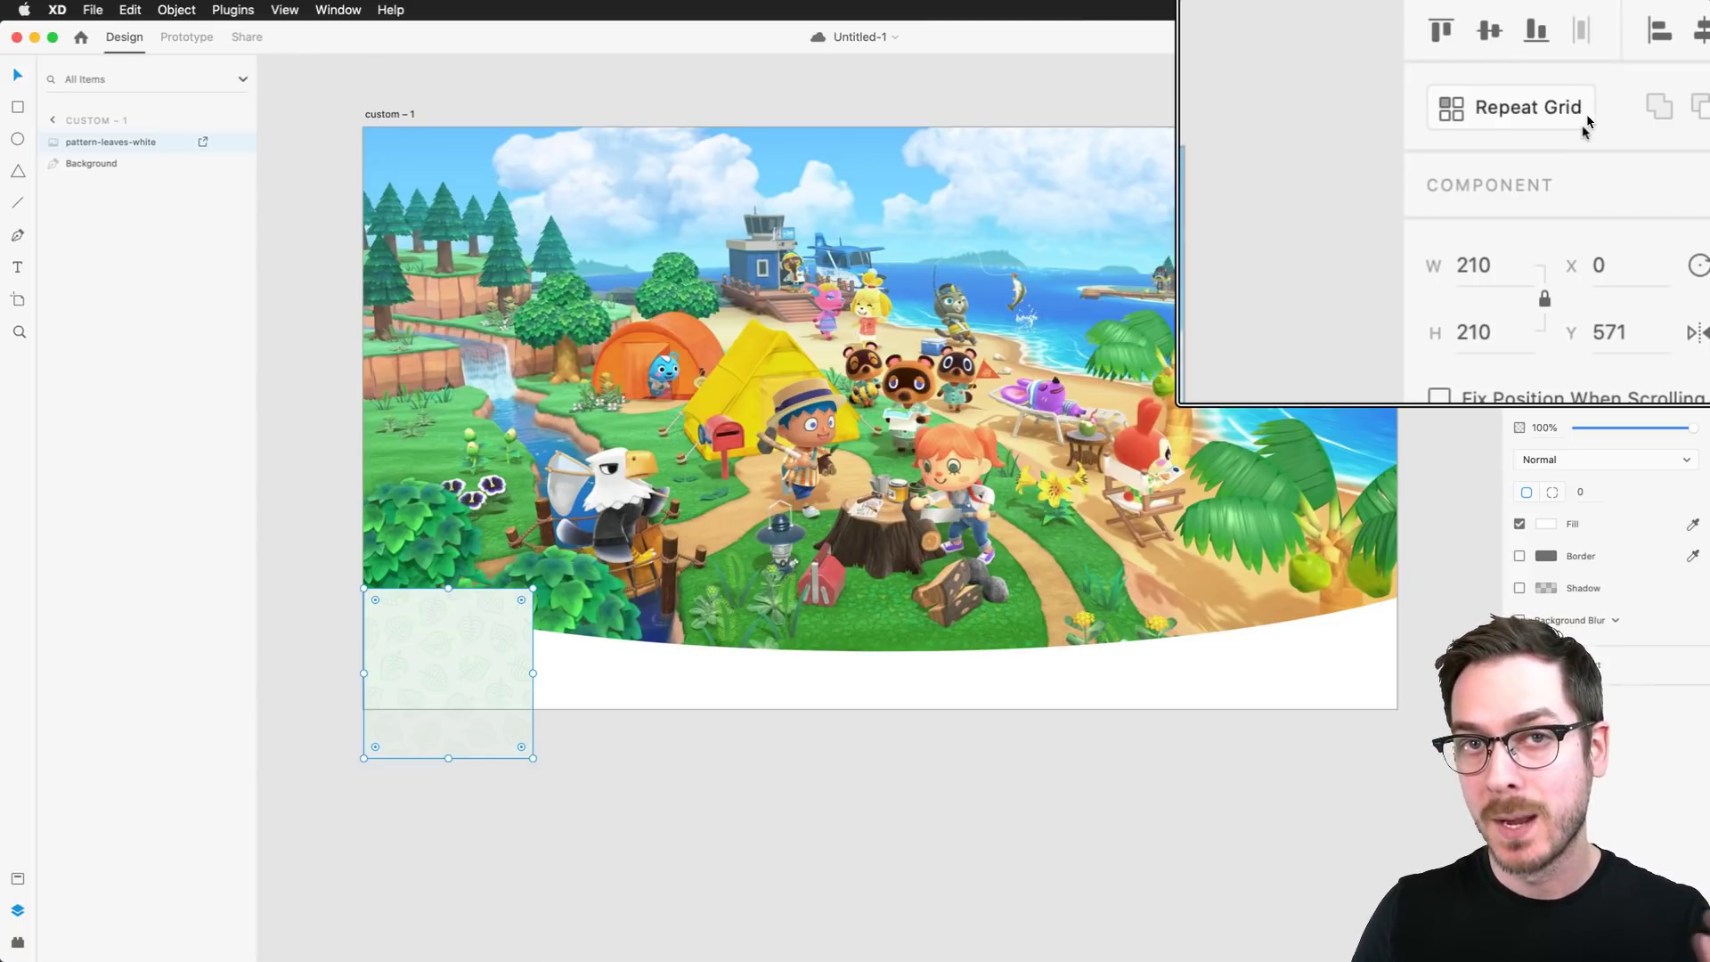
Repeat the leaf pattern horizontally across the artboard with Repeat Grid and close the gaps between its tiles
left_click(1587, 118)
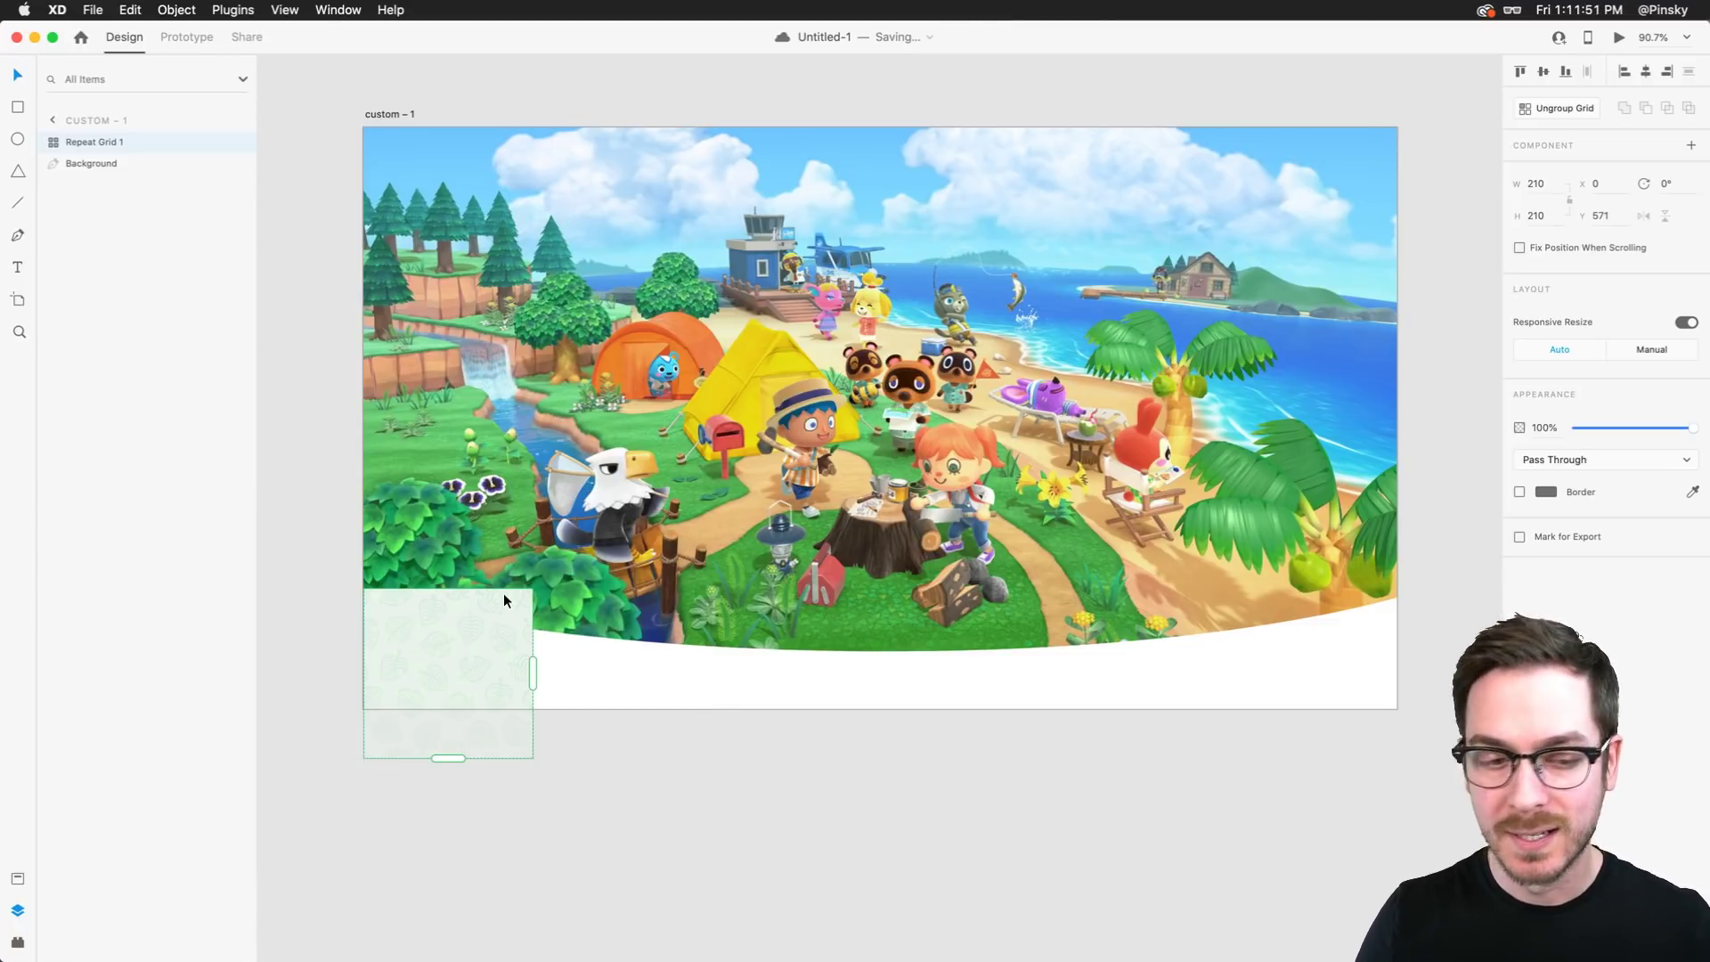
left_click_drag(533, 672, 1410, 644)
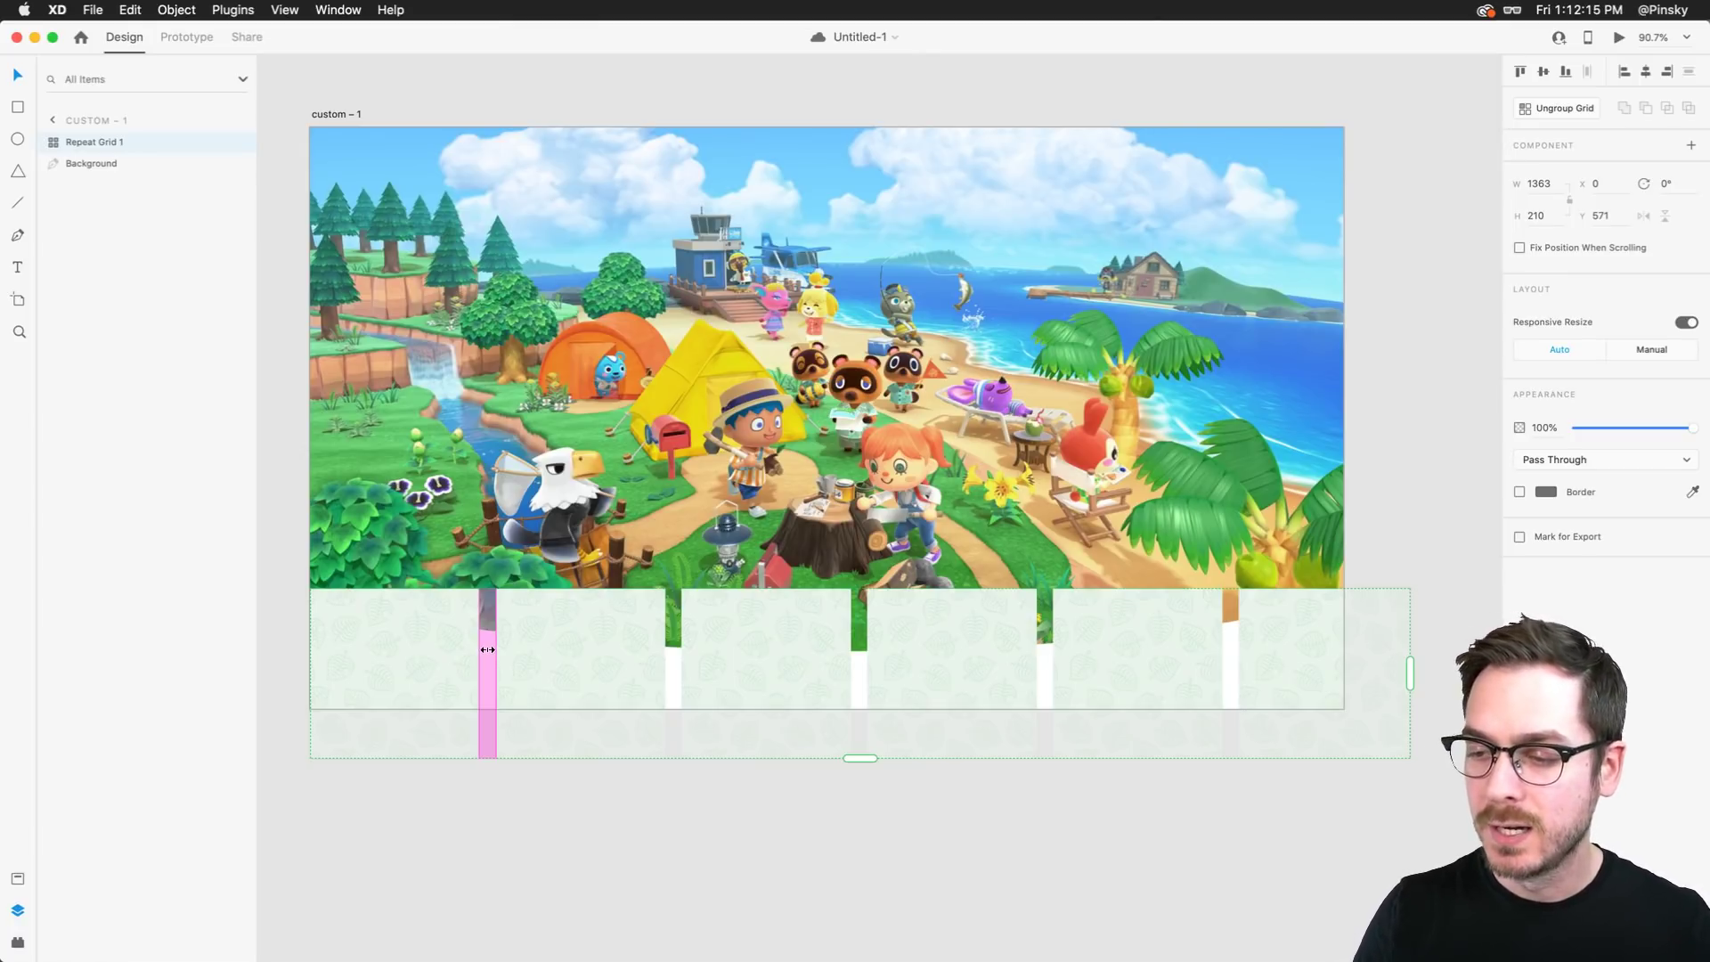
scroll(487, 650, "up", 3)
scroll(489, 646, "up", 5)
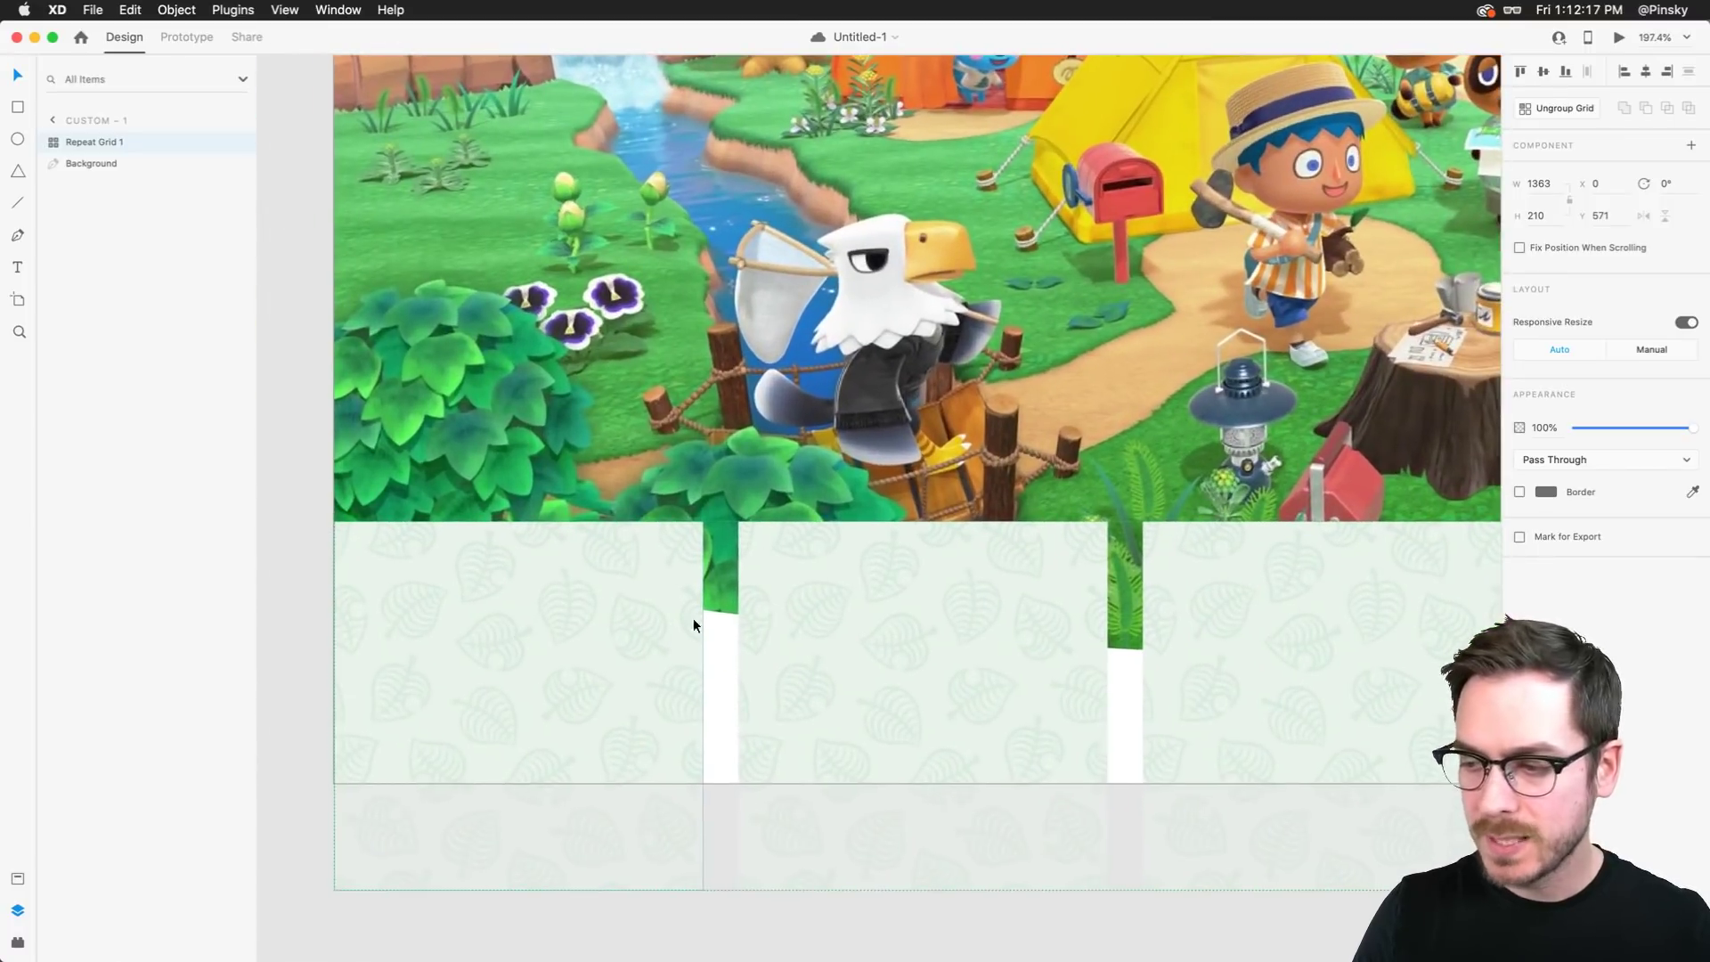
left_click_drag(723, 621, 685, 620)
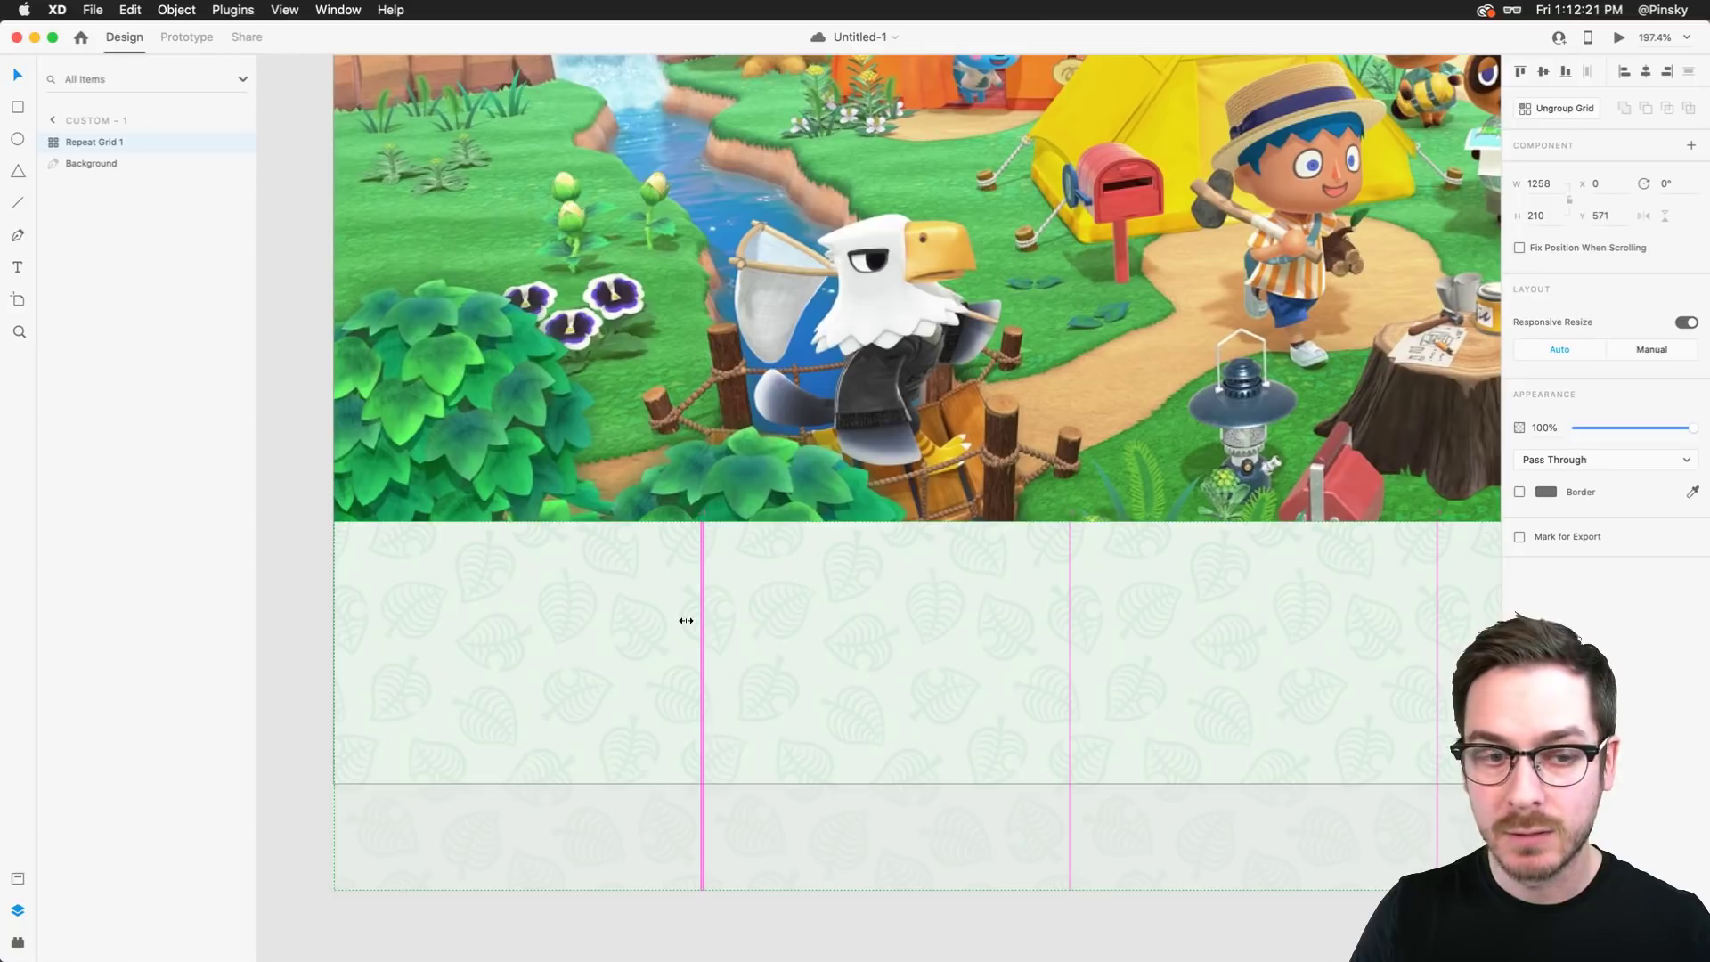
left_click(291, 584)
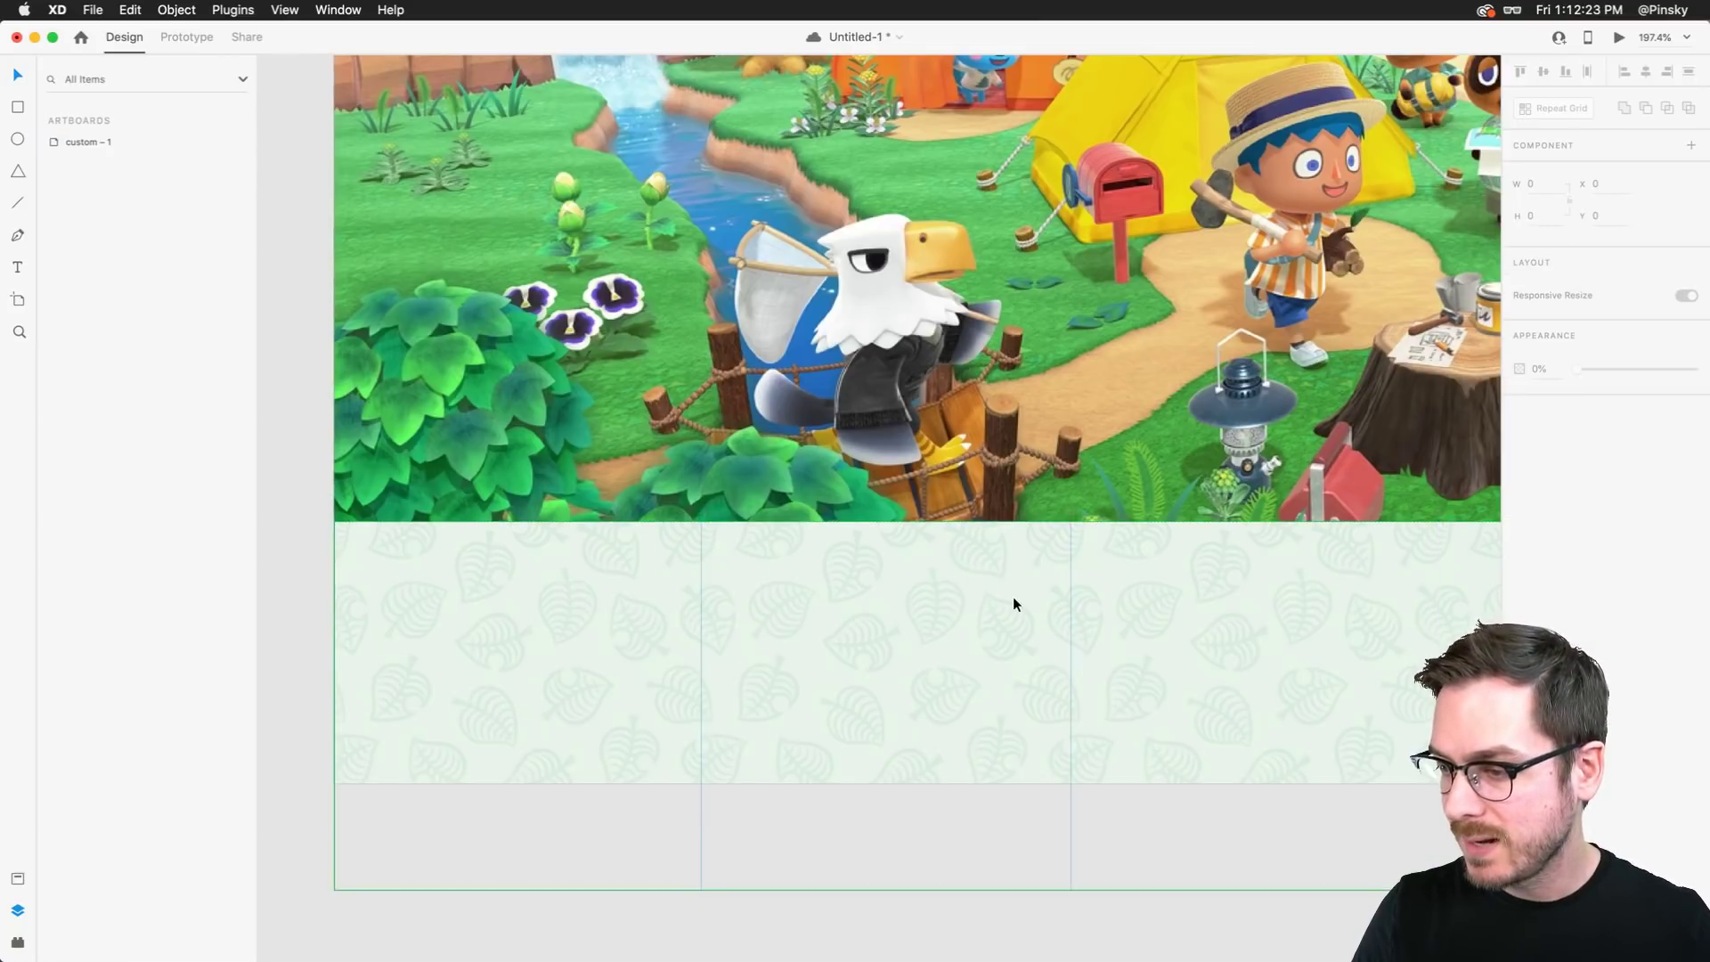
Extend the leaf pattern's repeat grid beyond the artboard's right edge to a width of 1299
key("super+0")
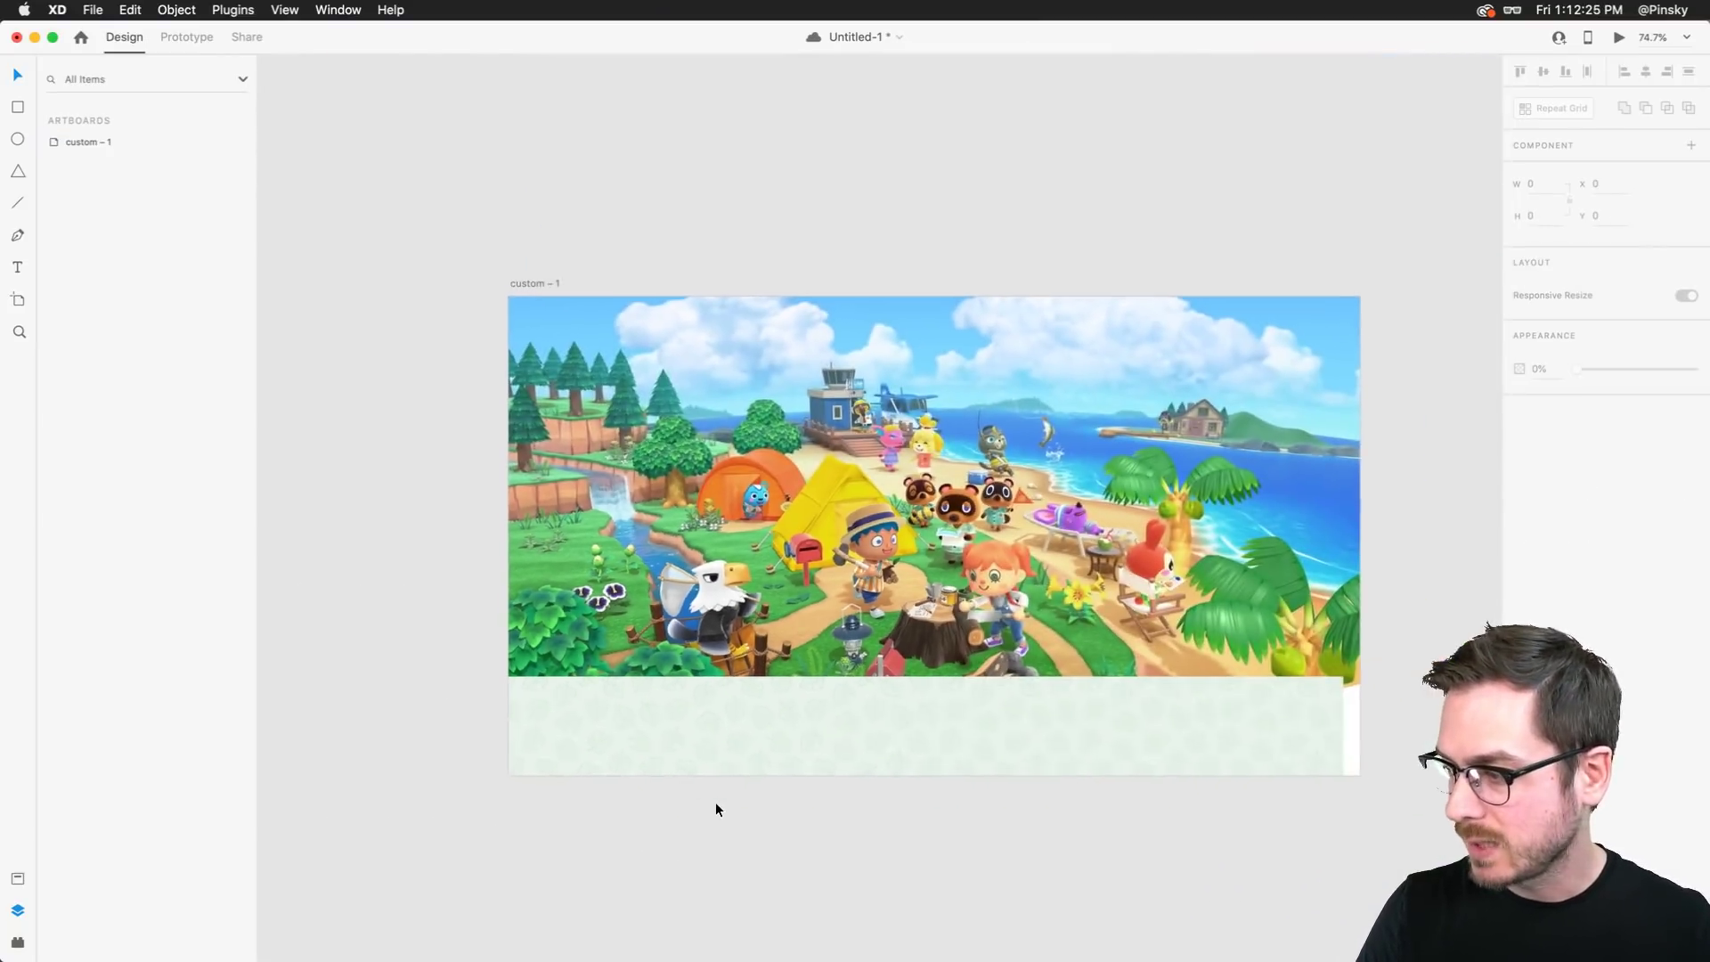
left_click(735, 729)
scroll(1247, 718, "up", 5)
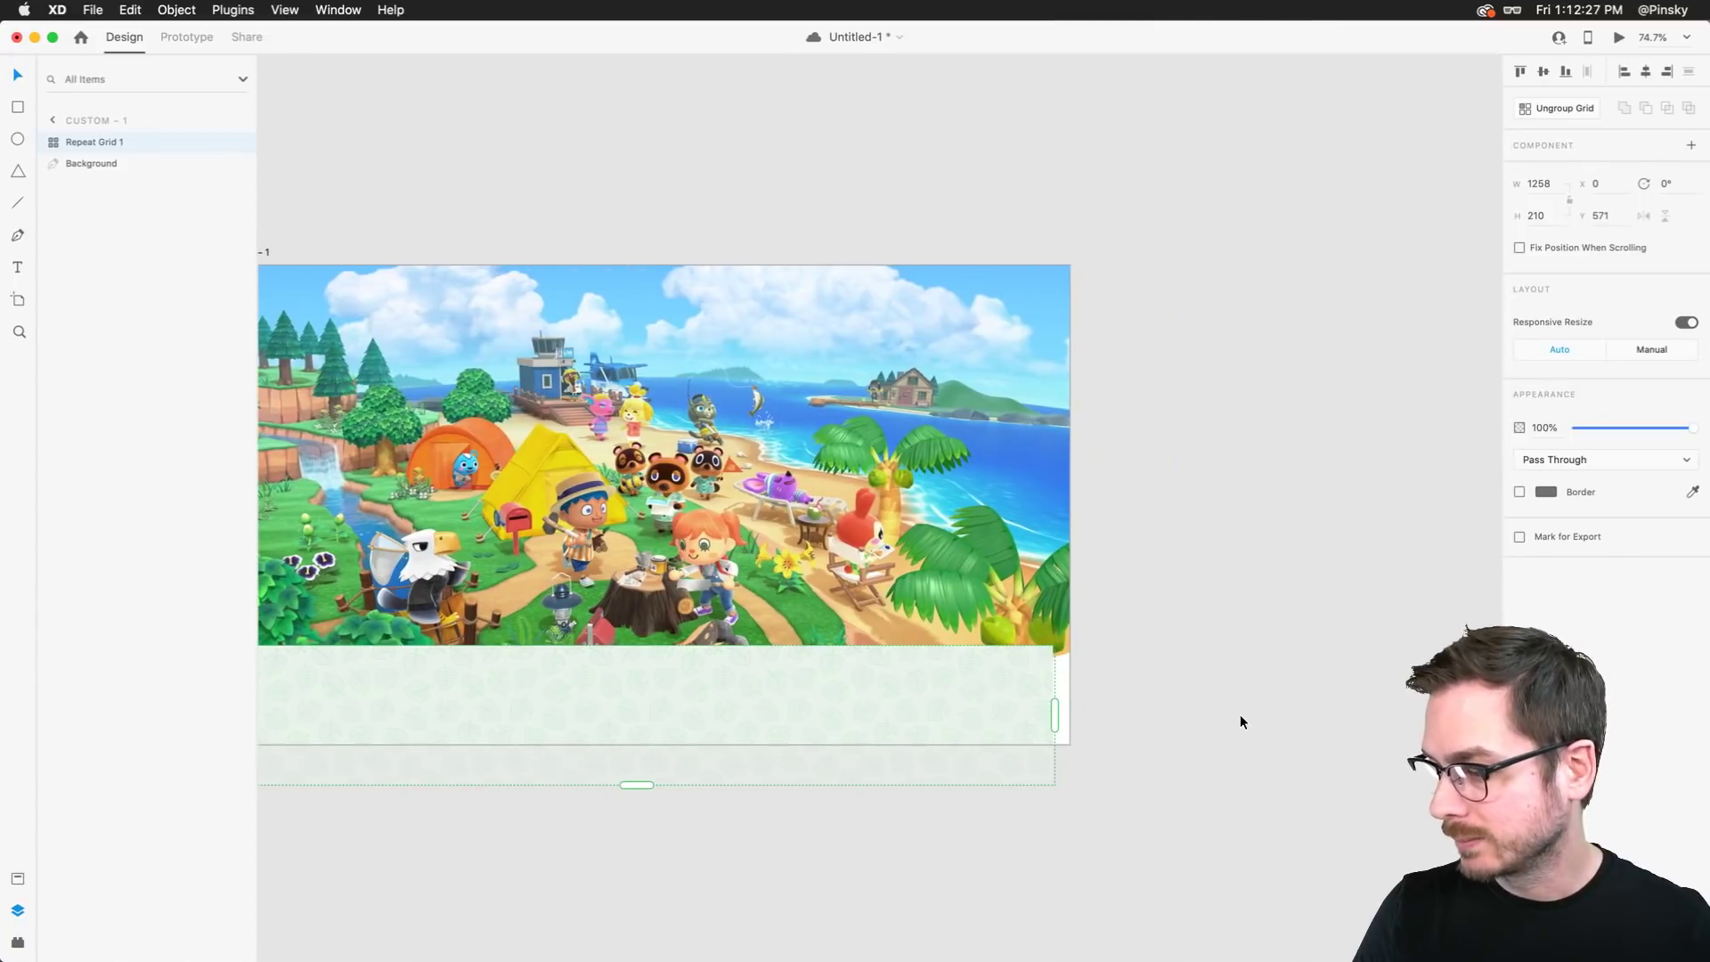
mouse_move(895, 667)
left_mouse_down()
mouse_move(1225, 665)
mouse_move(921, 655)
left_mouse_up()
scroll(922, 650, "left", 3)
scroll(921, 651, "left", 5)
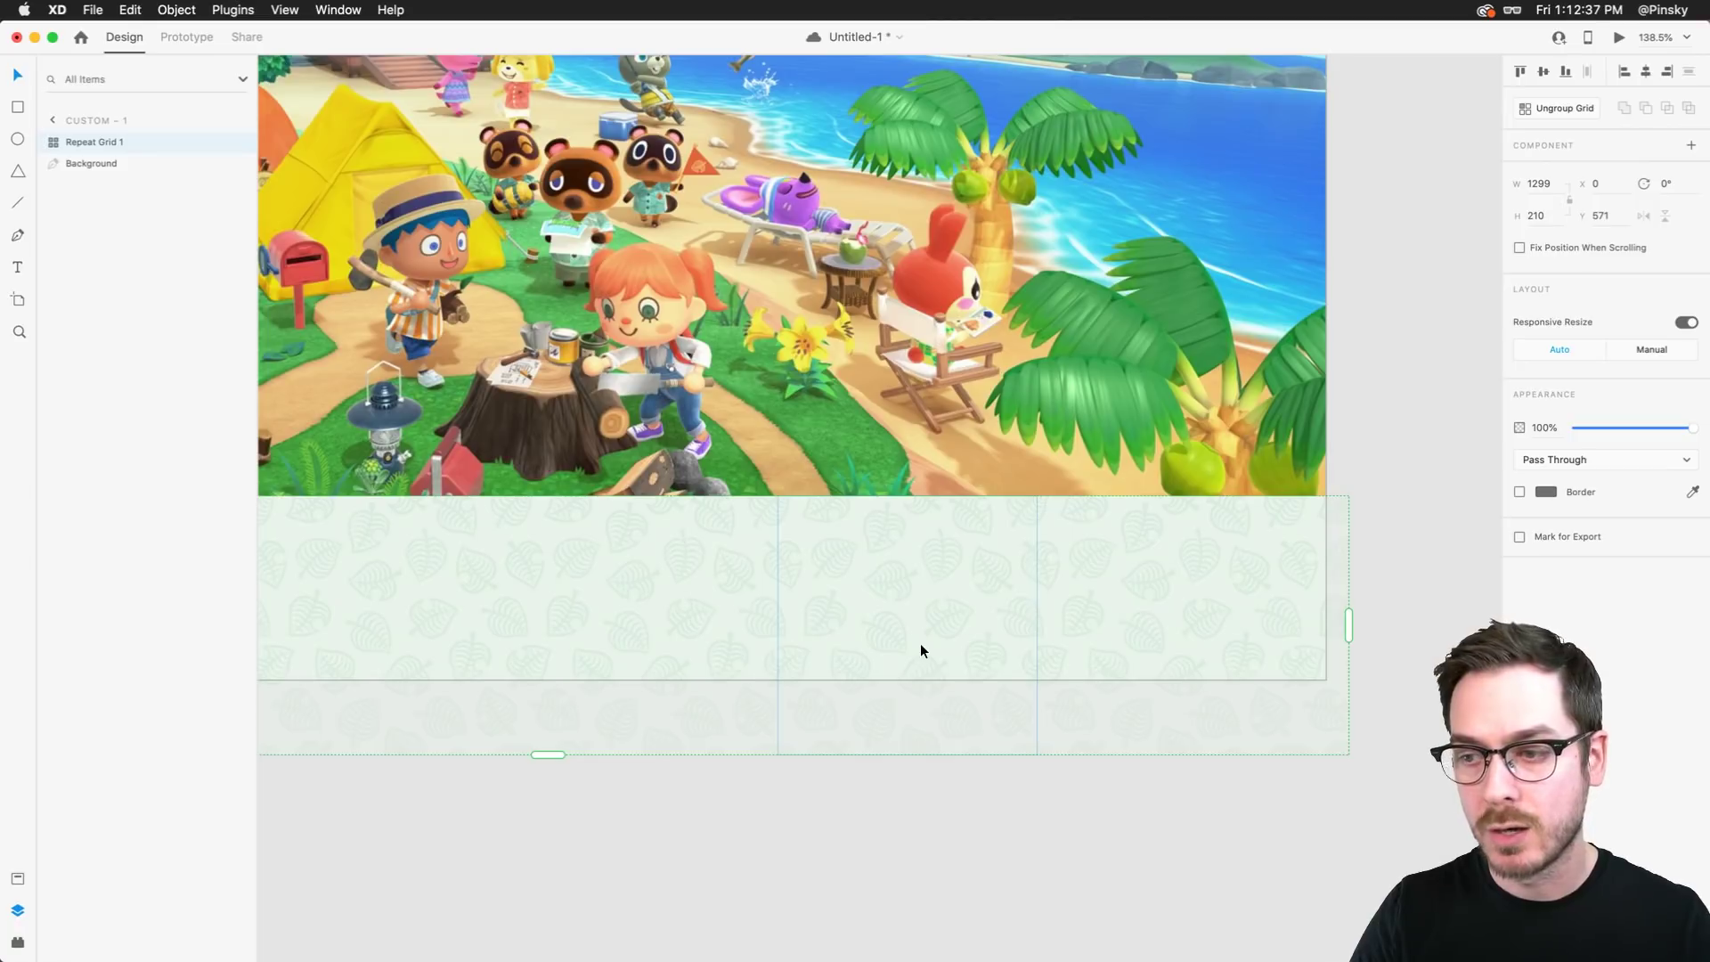
scroll(922, 651, "down", 3)
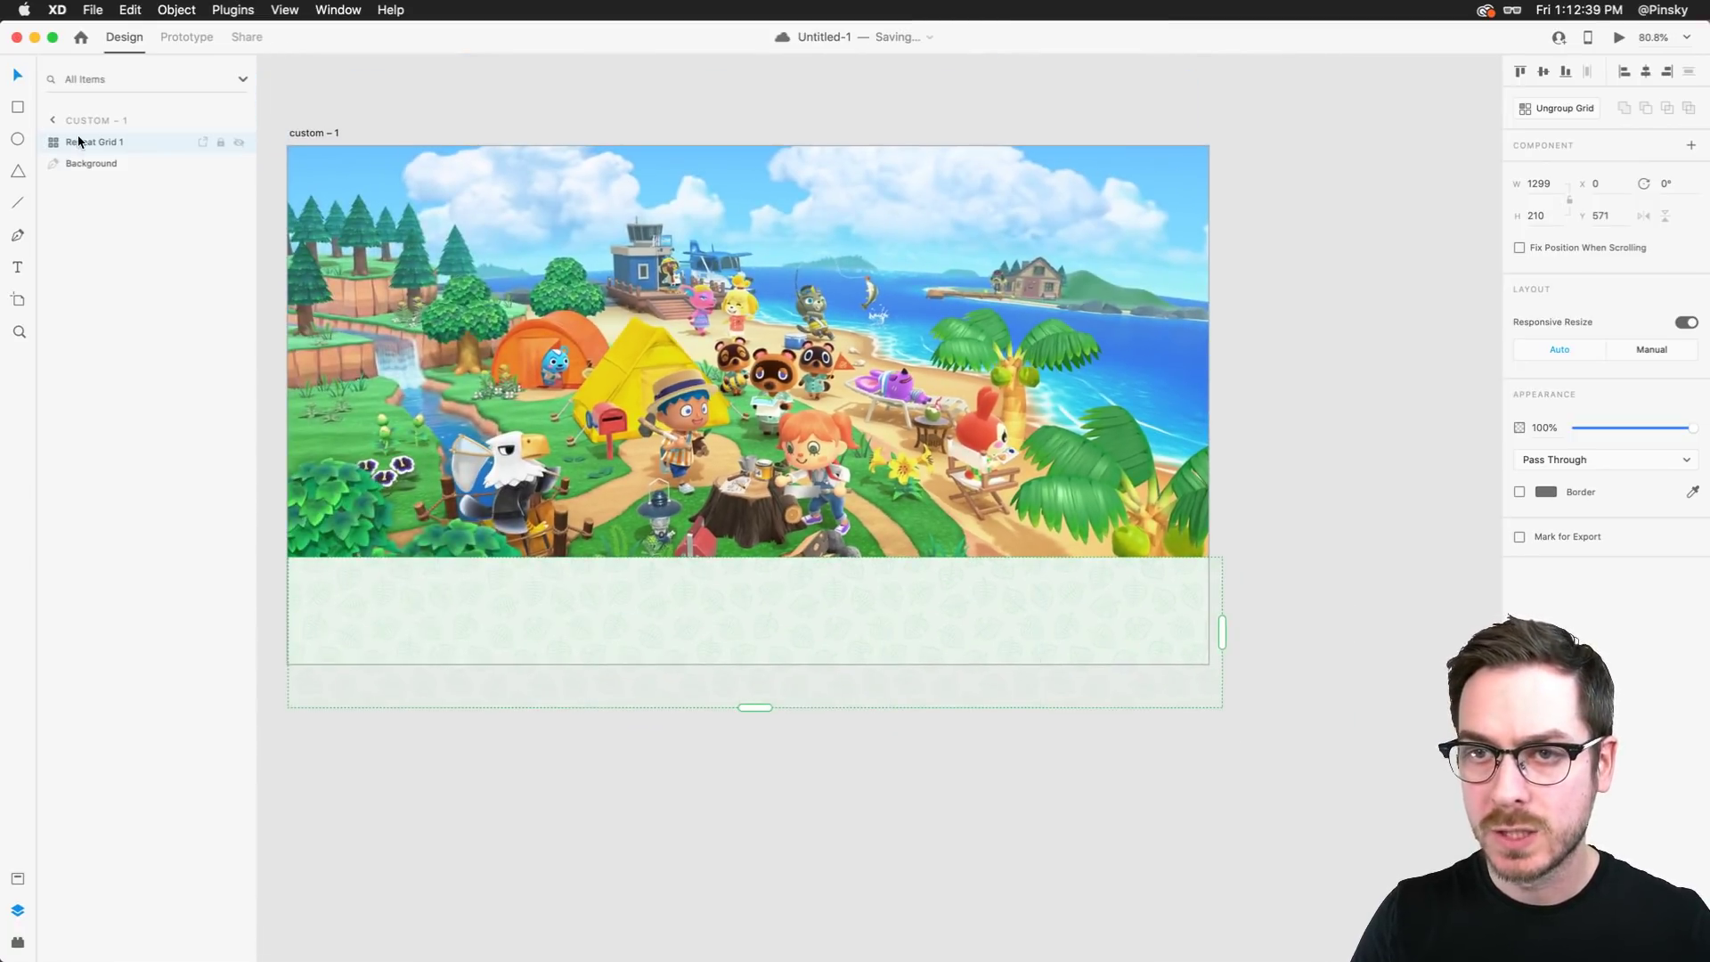
Rename the repeat grid layer to "Leaf Pattern"
double_click(87, 143)
type("Le")
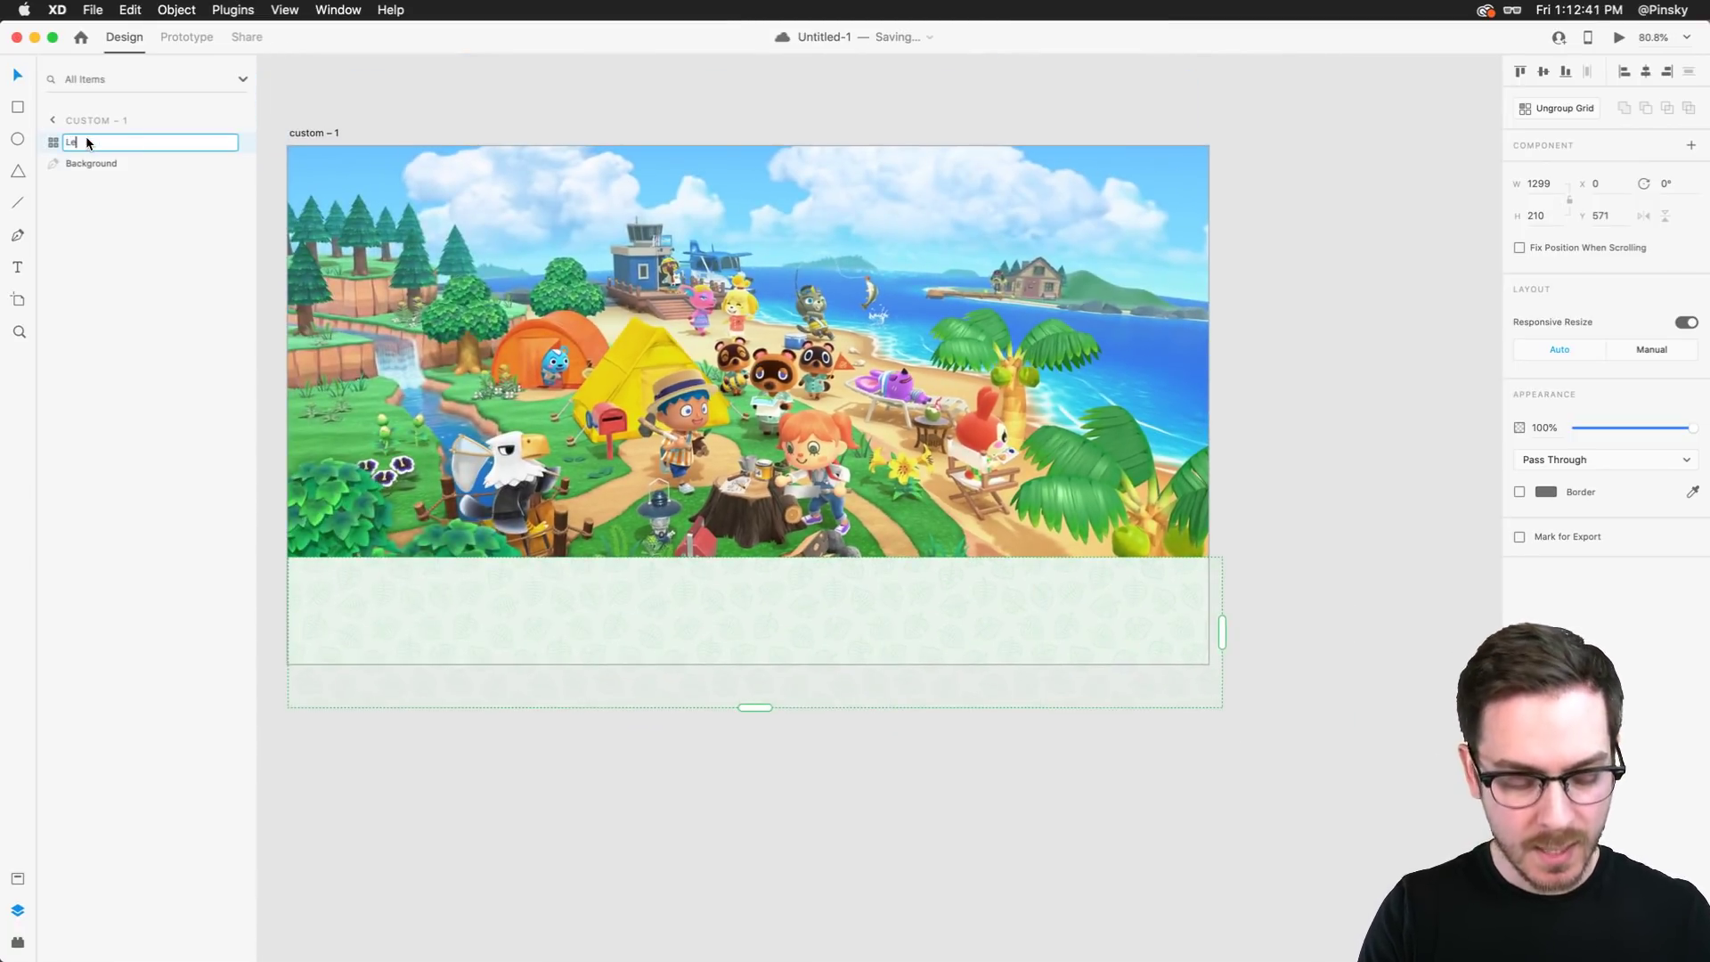
type("af Patter")
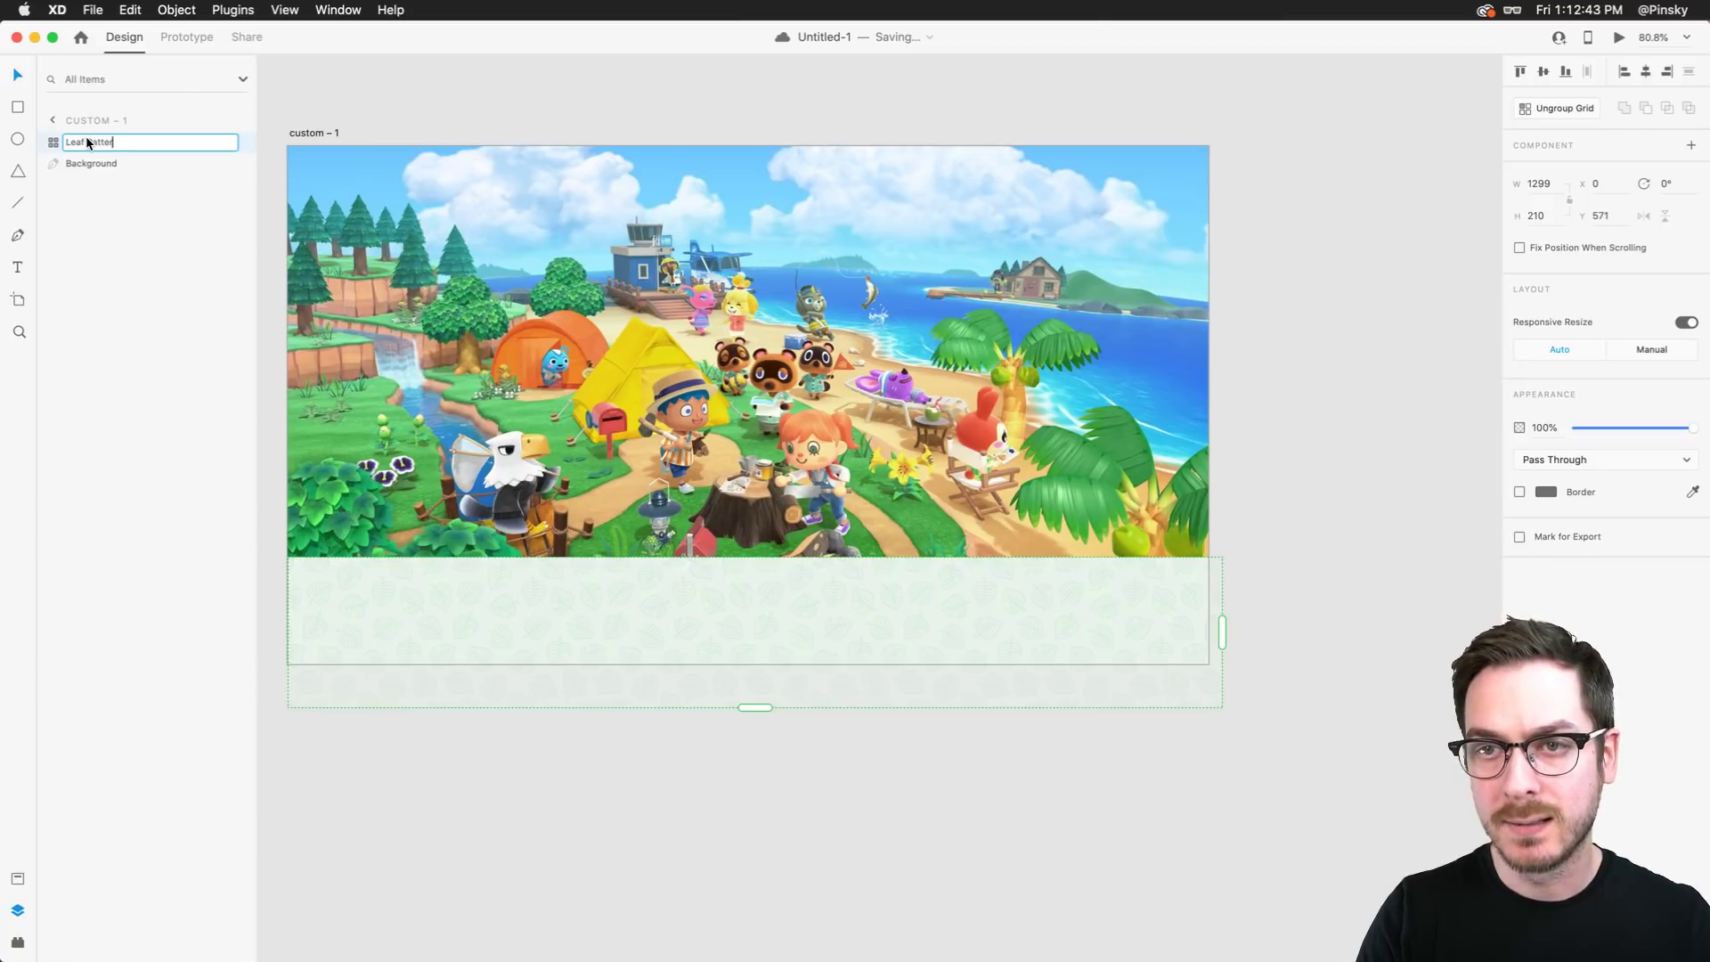
type("n")
key("Return")
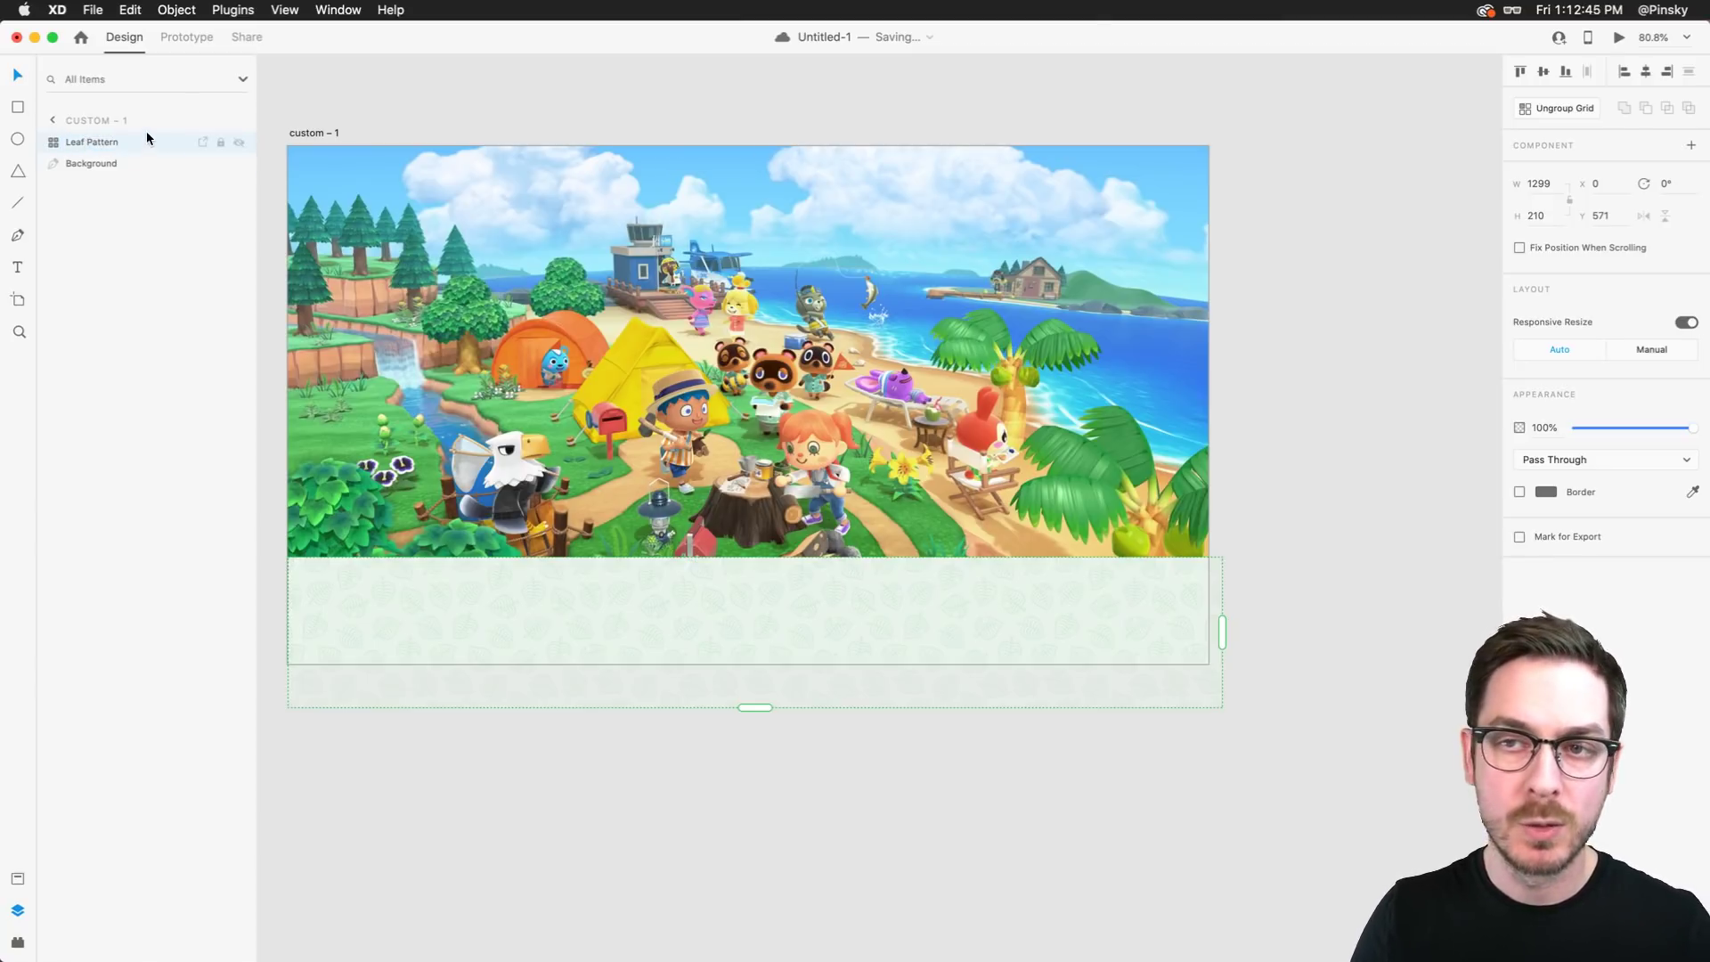
Move the Leaf Pattern layer beneath the Background layer and save the document
left_click_drag(142, 140, 138, 171)
left_click(615, 806)
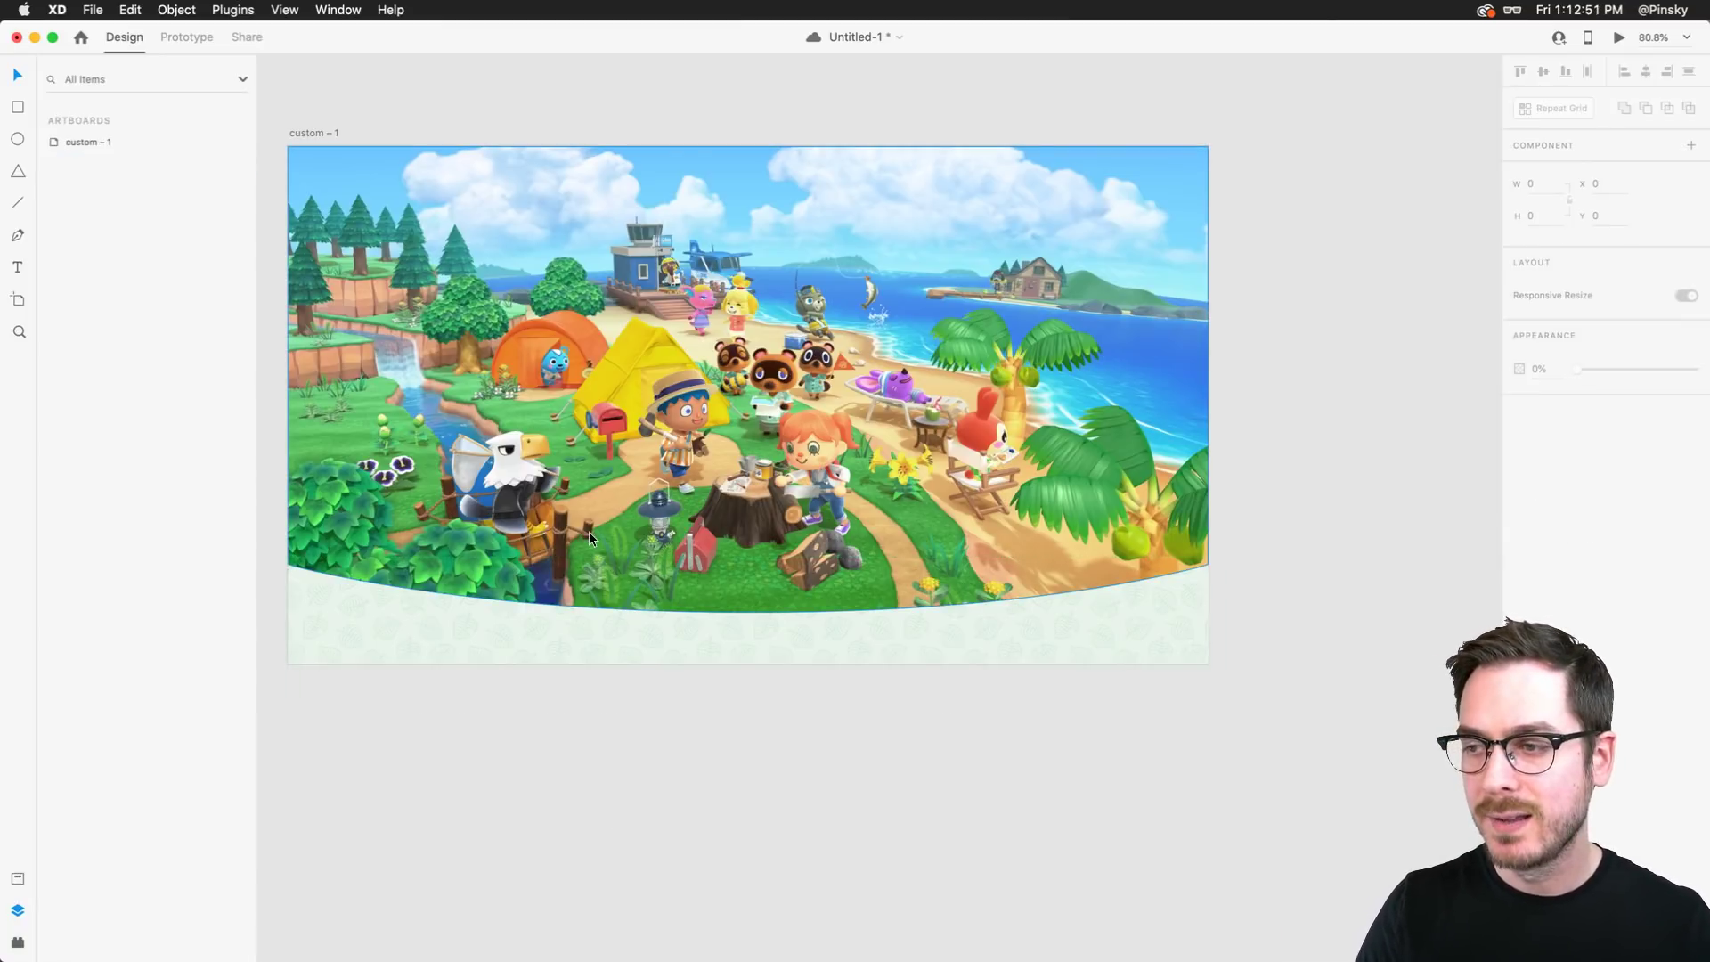
key("super+s")
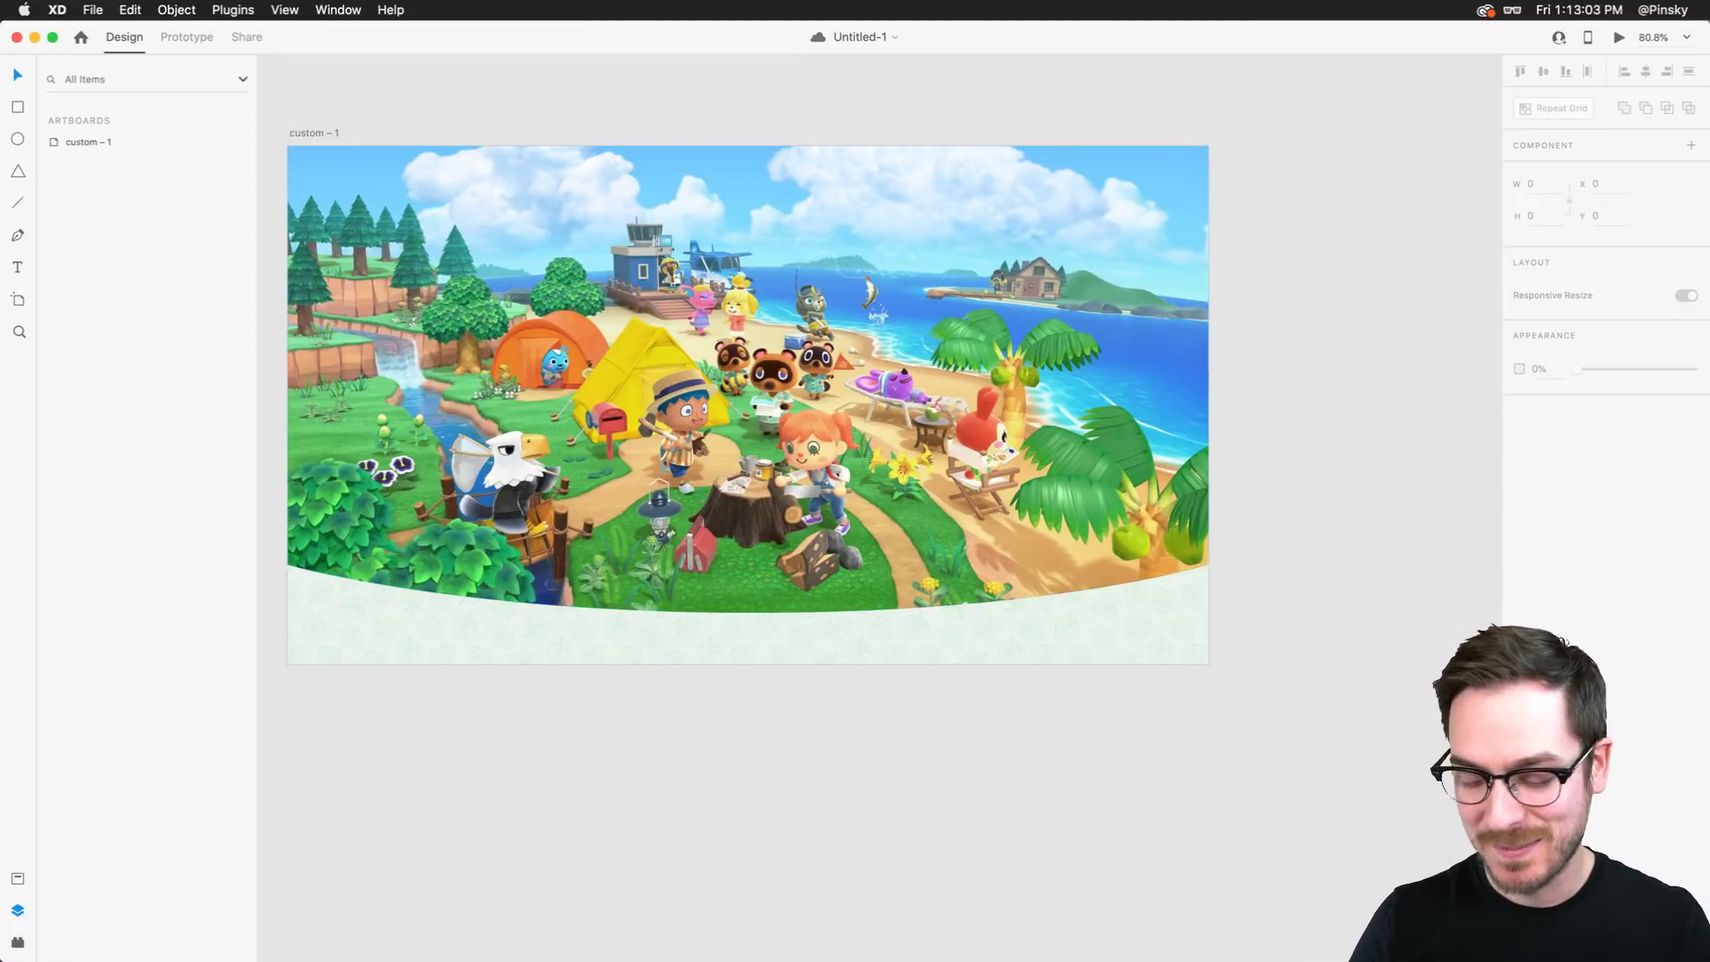
Switch to Finder and open the Animal Crossing folder inside the Transparent folder
scroll(704, 727, "left", 3)
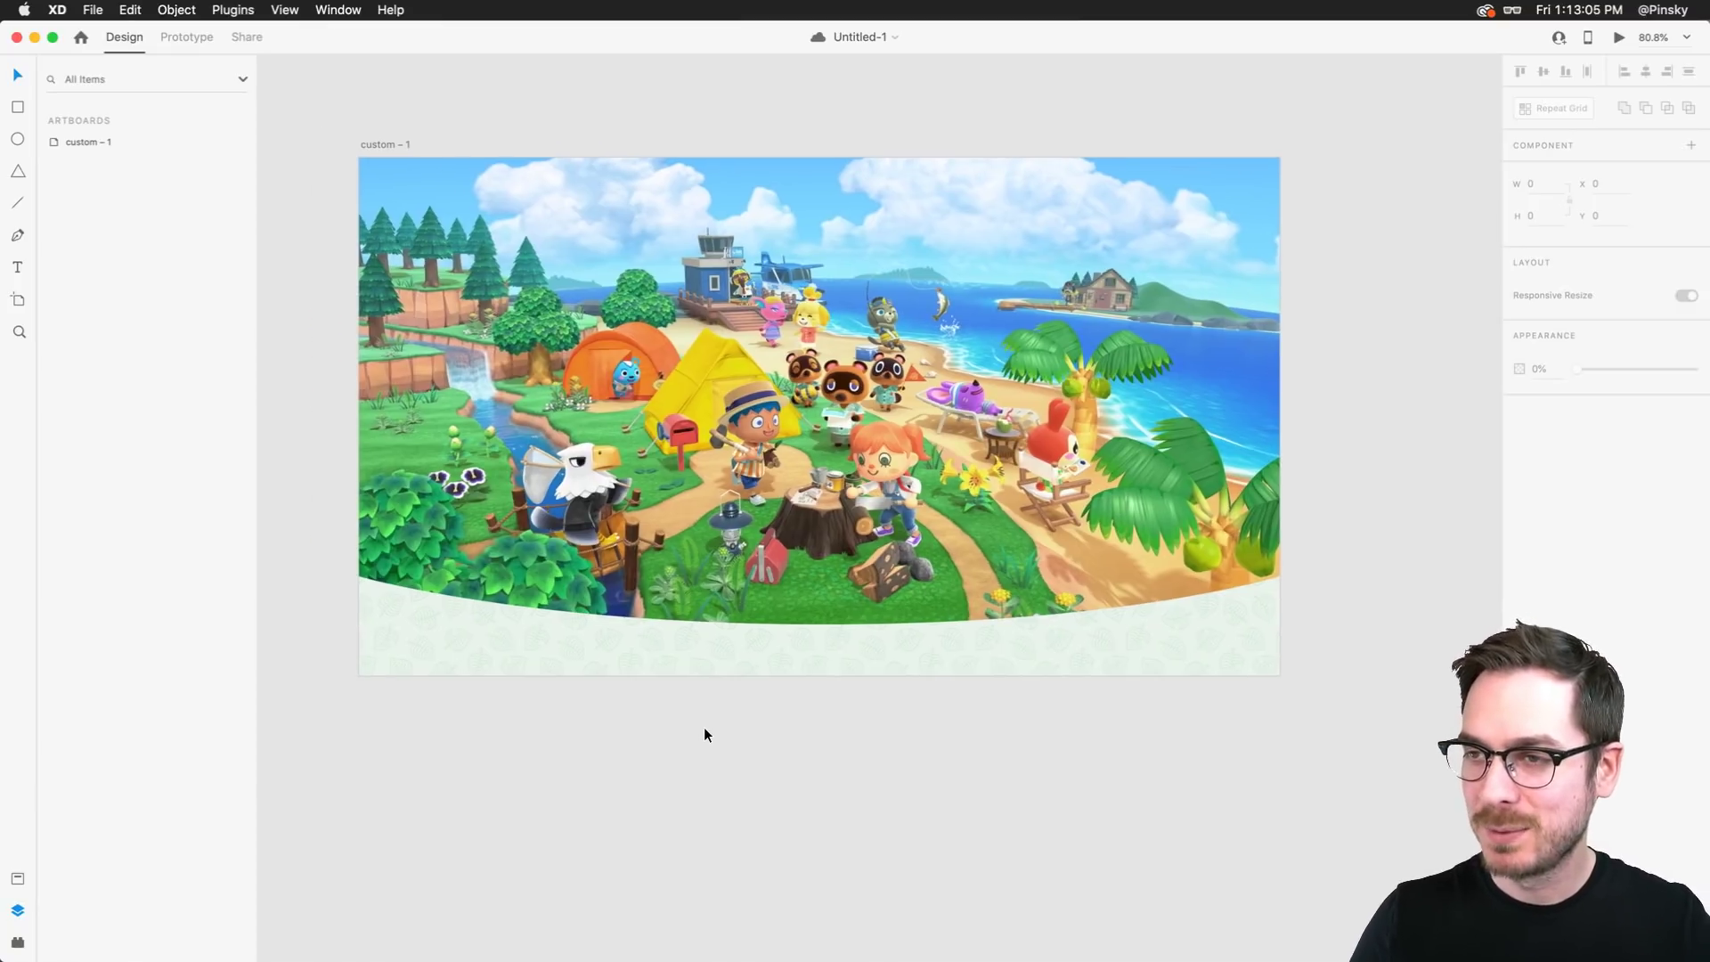
scroll(789, 375, "up", 5)
scroll(789, 376, "left", 2)
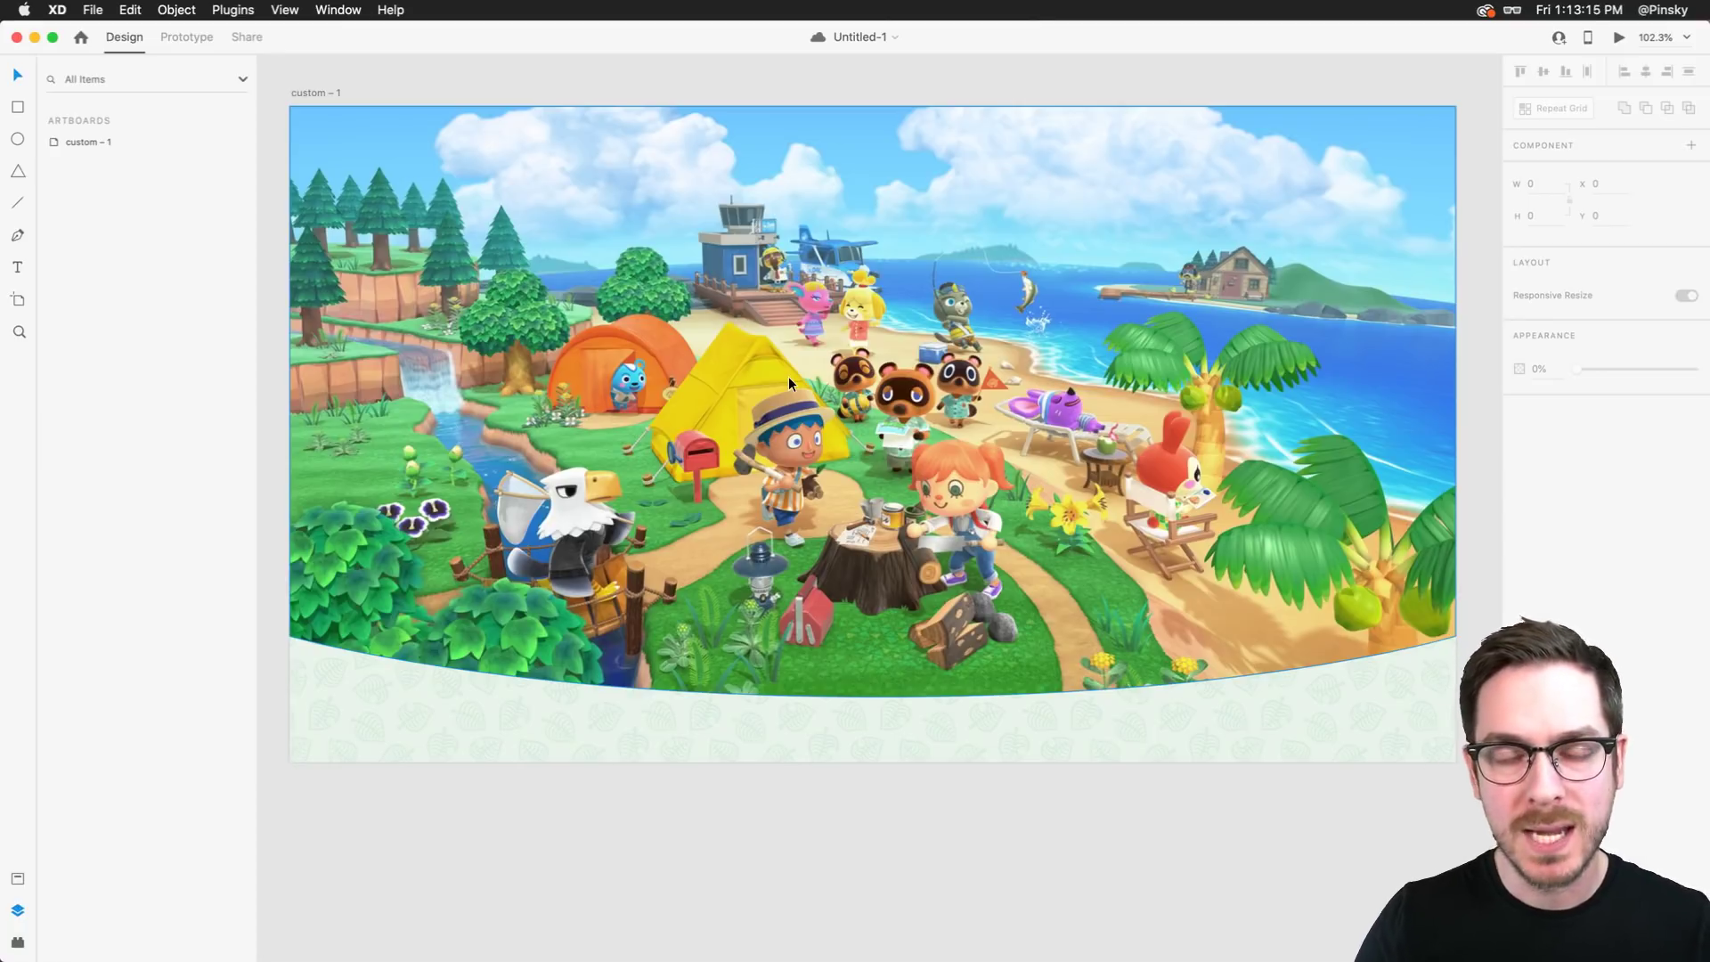
key("super+Tab")
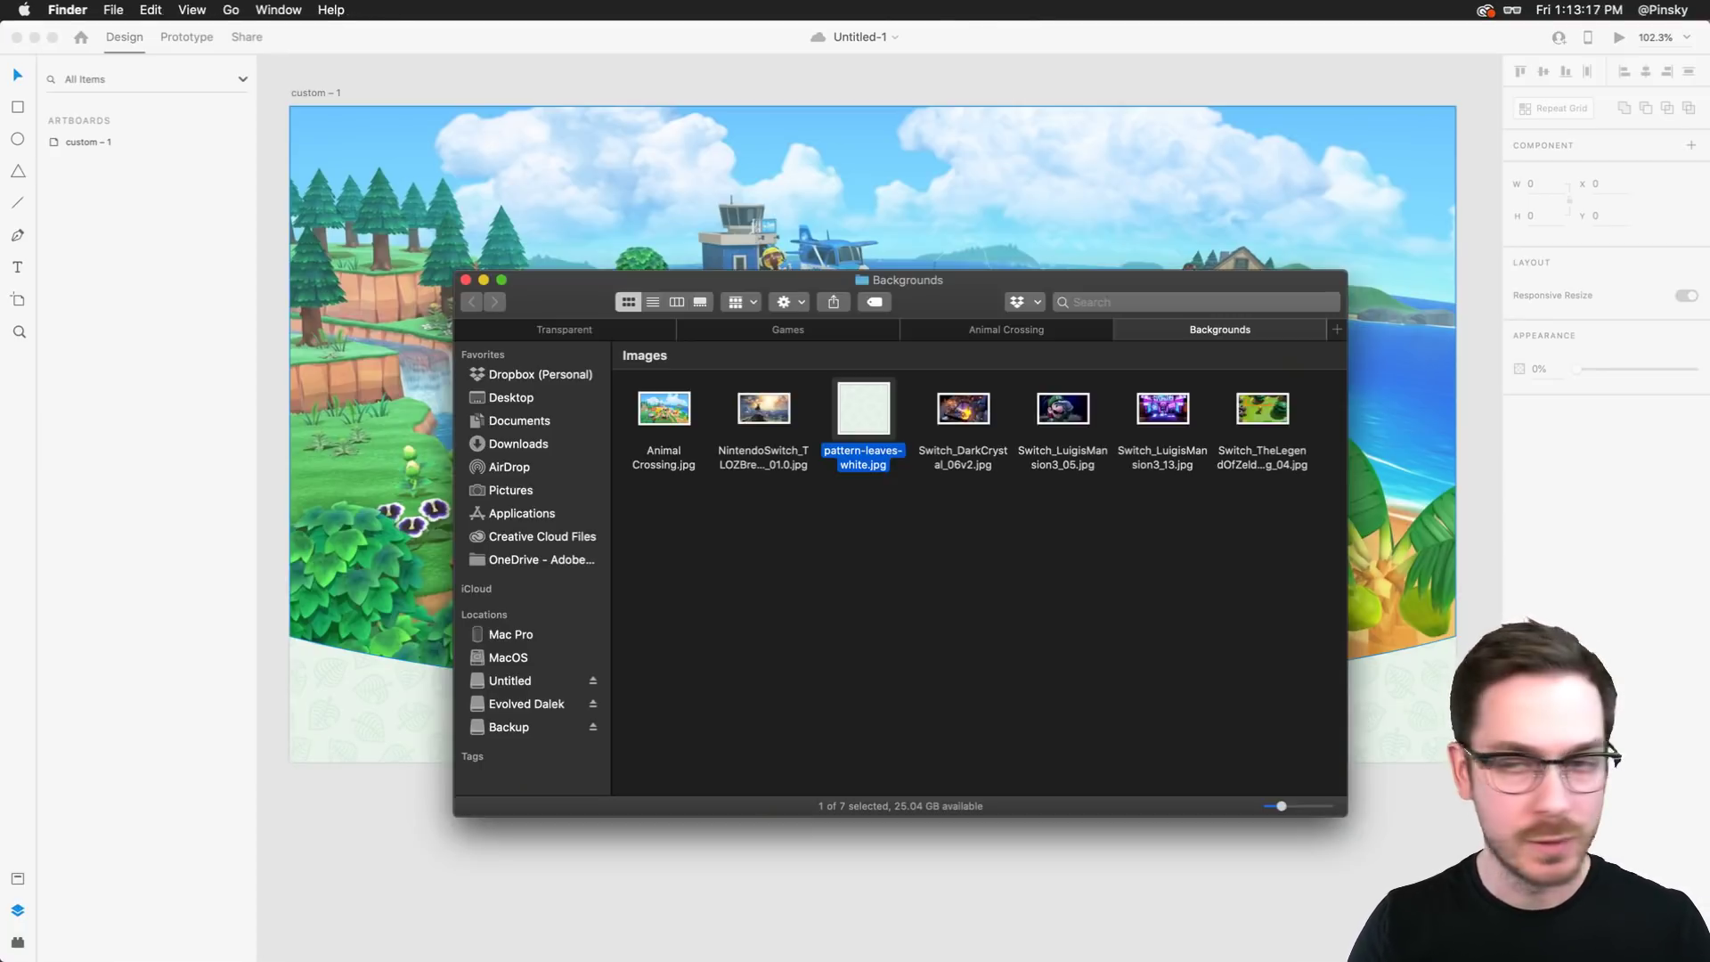
left_click(985, 546)
left_click(601, 332)
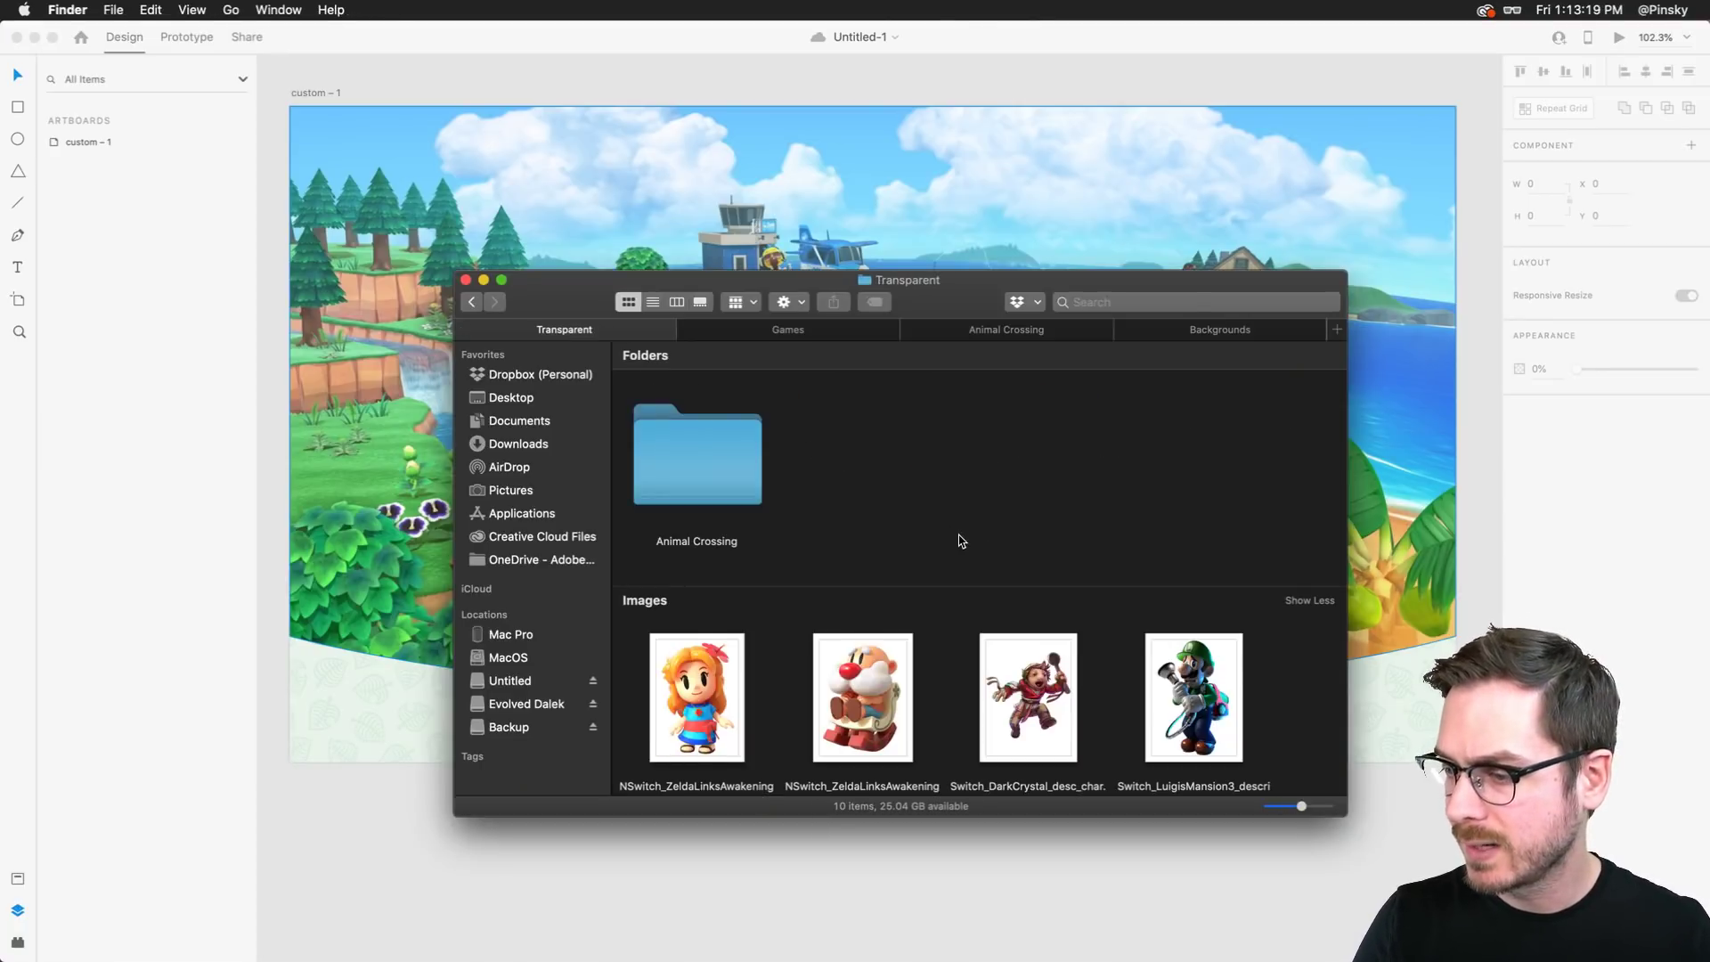
scroll(954, 538, "down", 5)
scroll(958, 538, "up", 5)
double_click(697, 450)
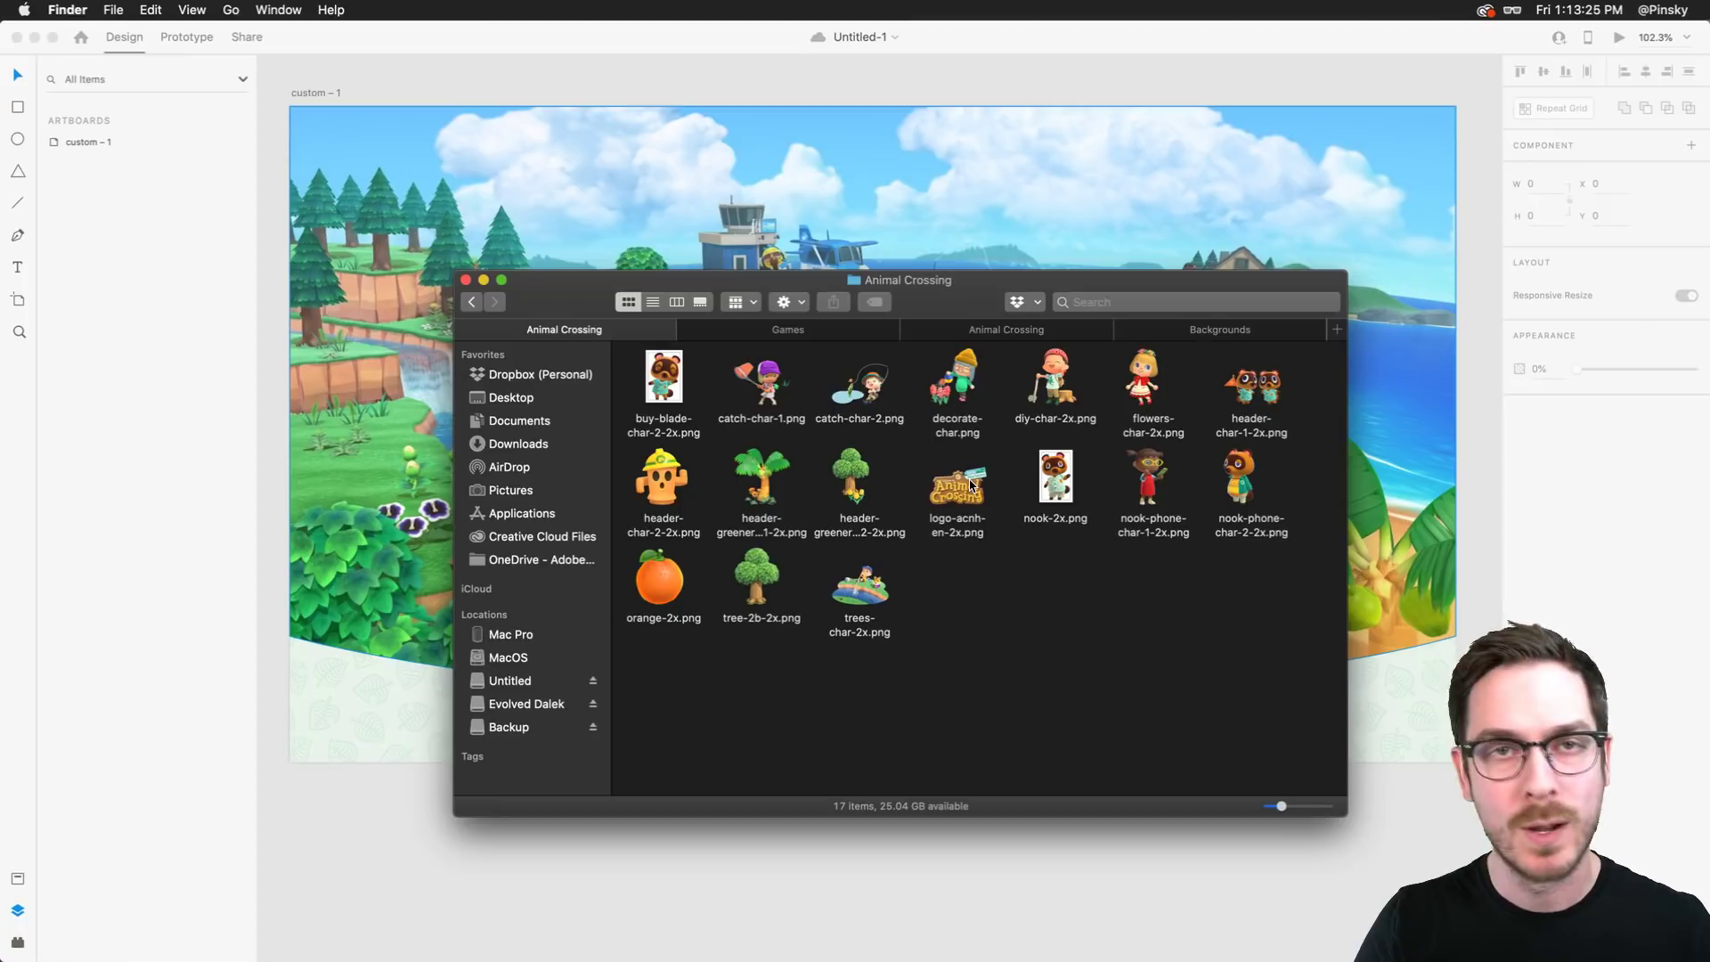
Try twice to import logo-acnh-en-2x.png from the Animal Crossing folder into the XD document
left_click_drag(958, 489, 714, 77)
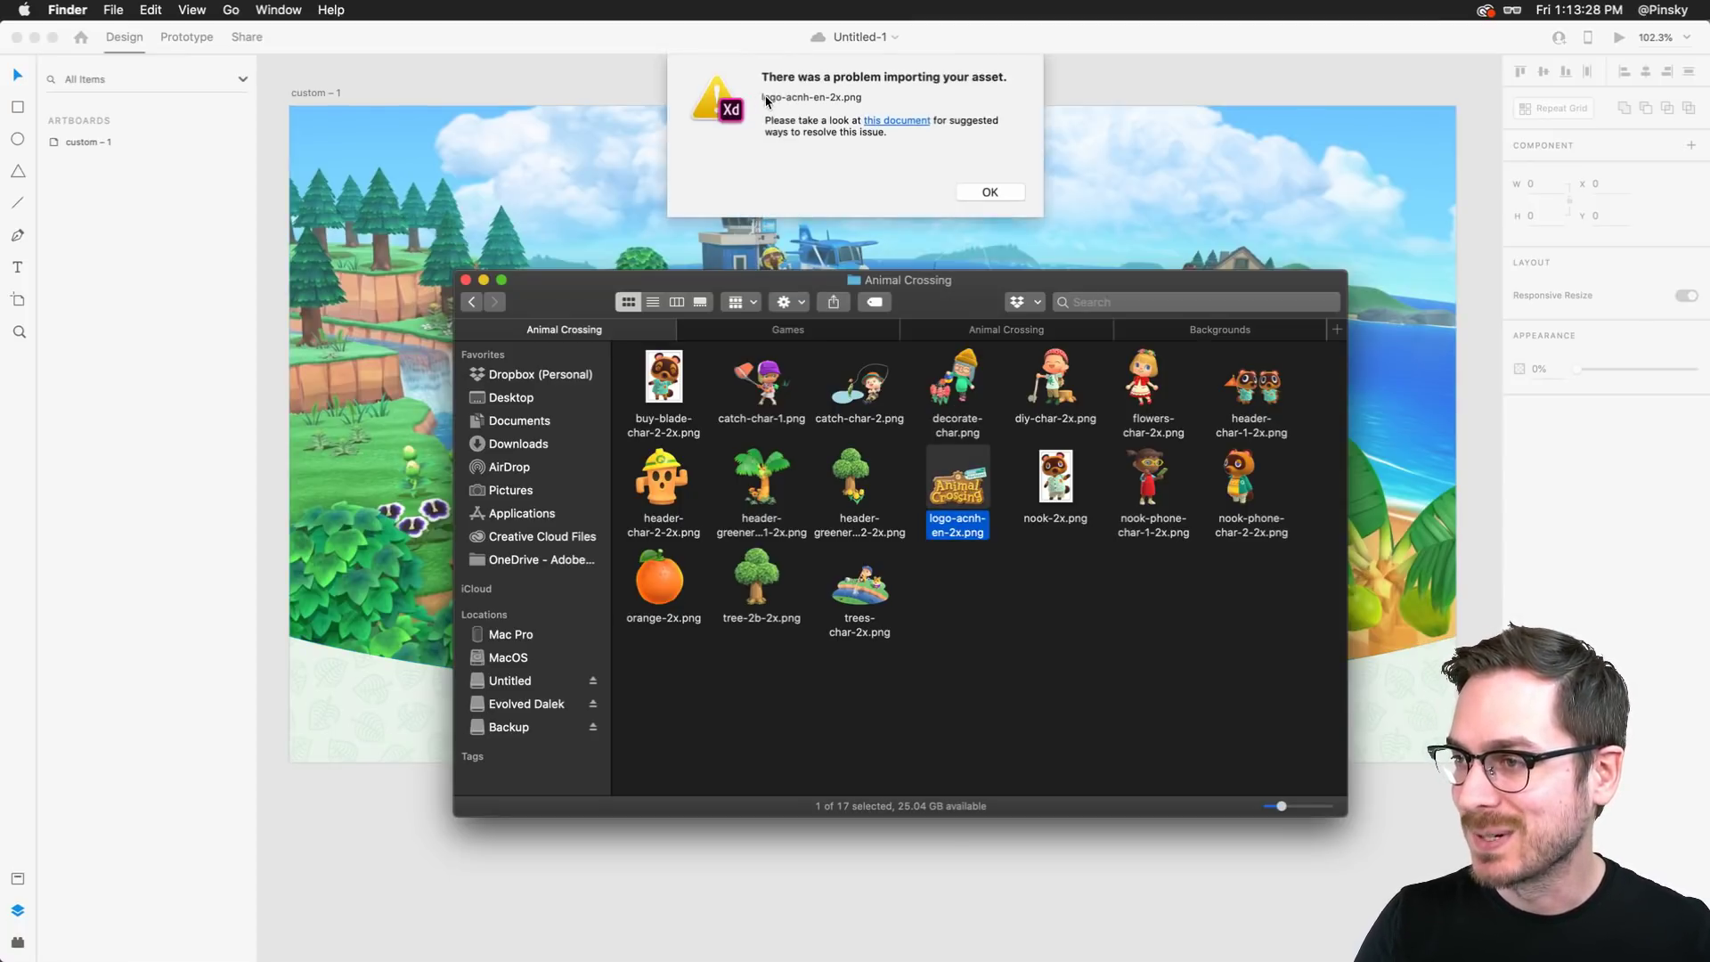
left_click(999, 199)
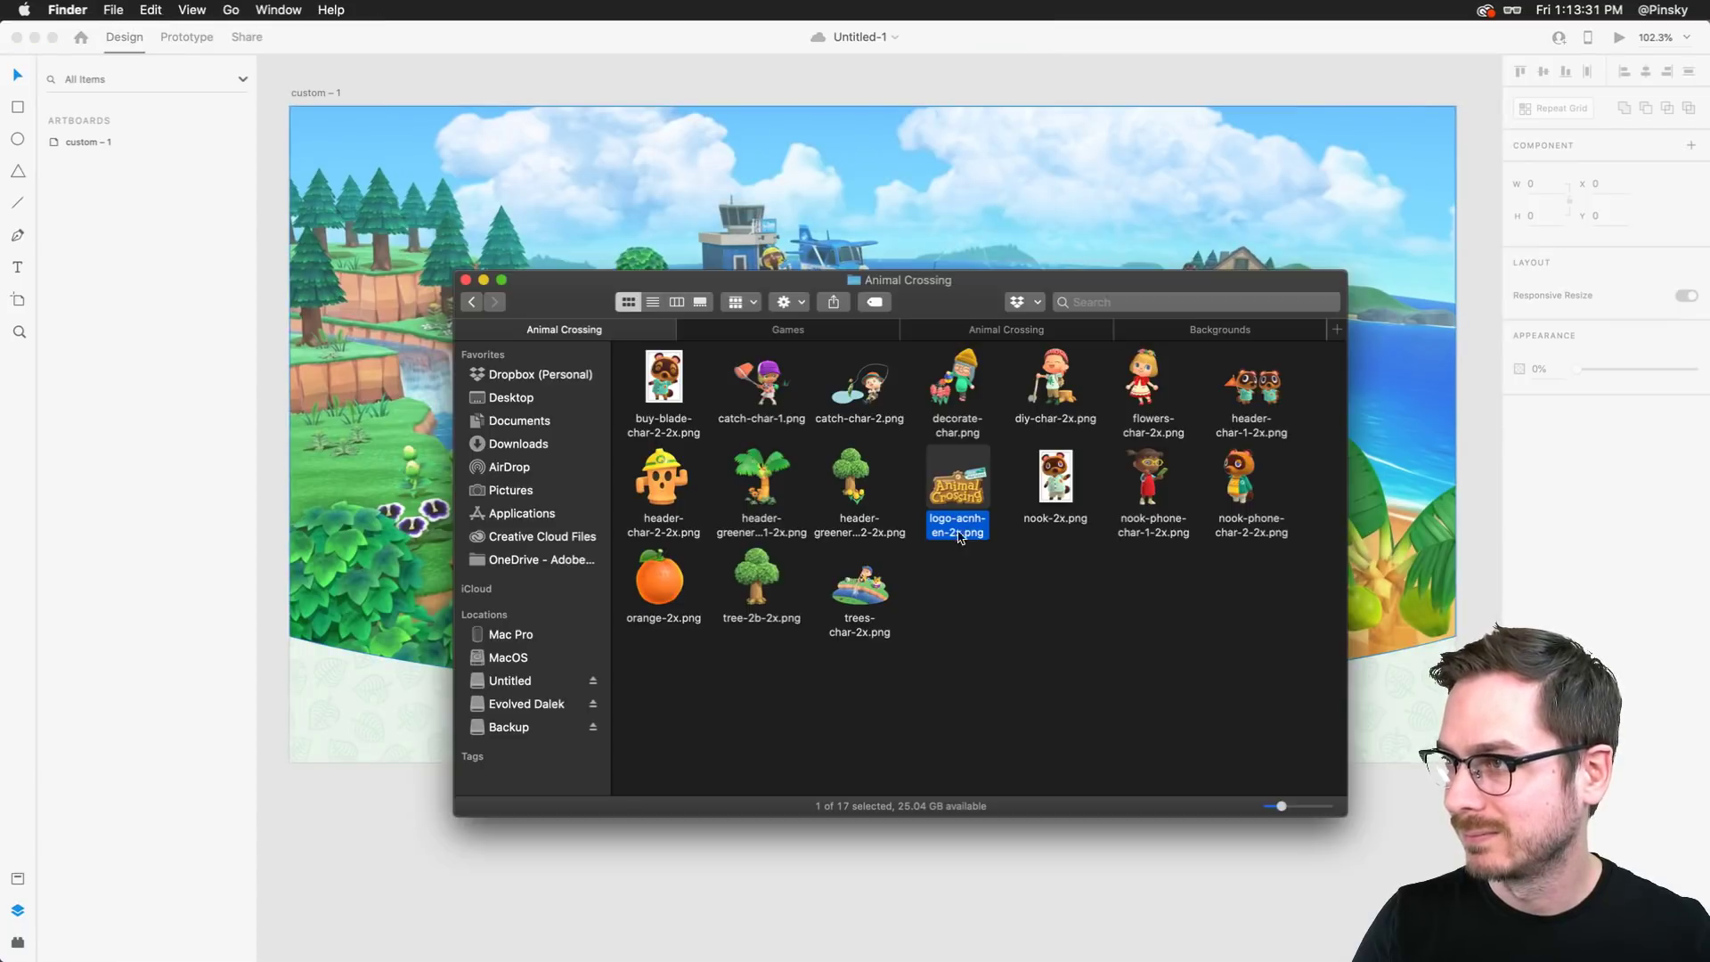
left_click_drag(959, 537, 749, 837)
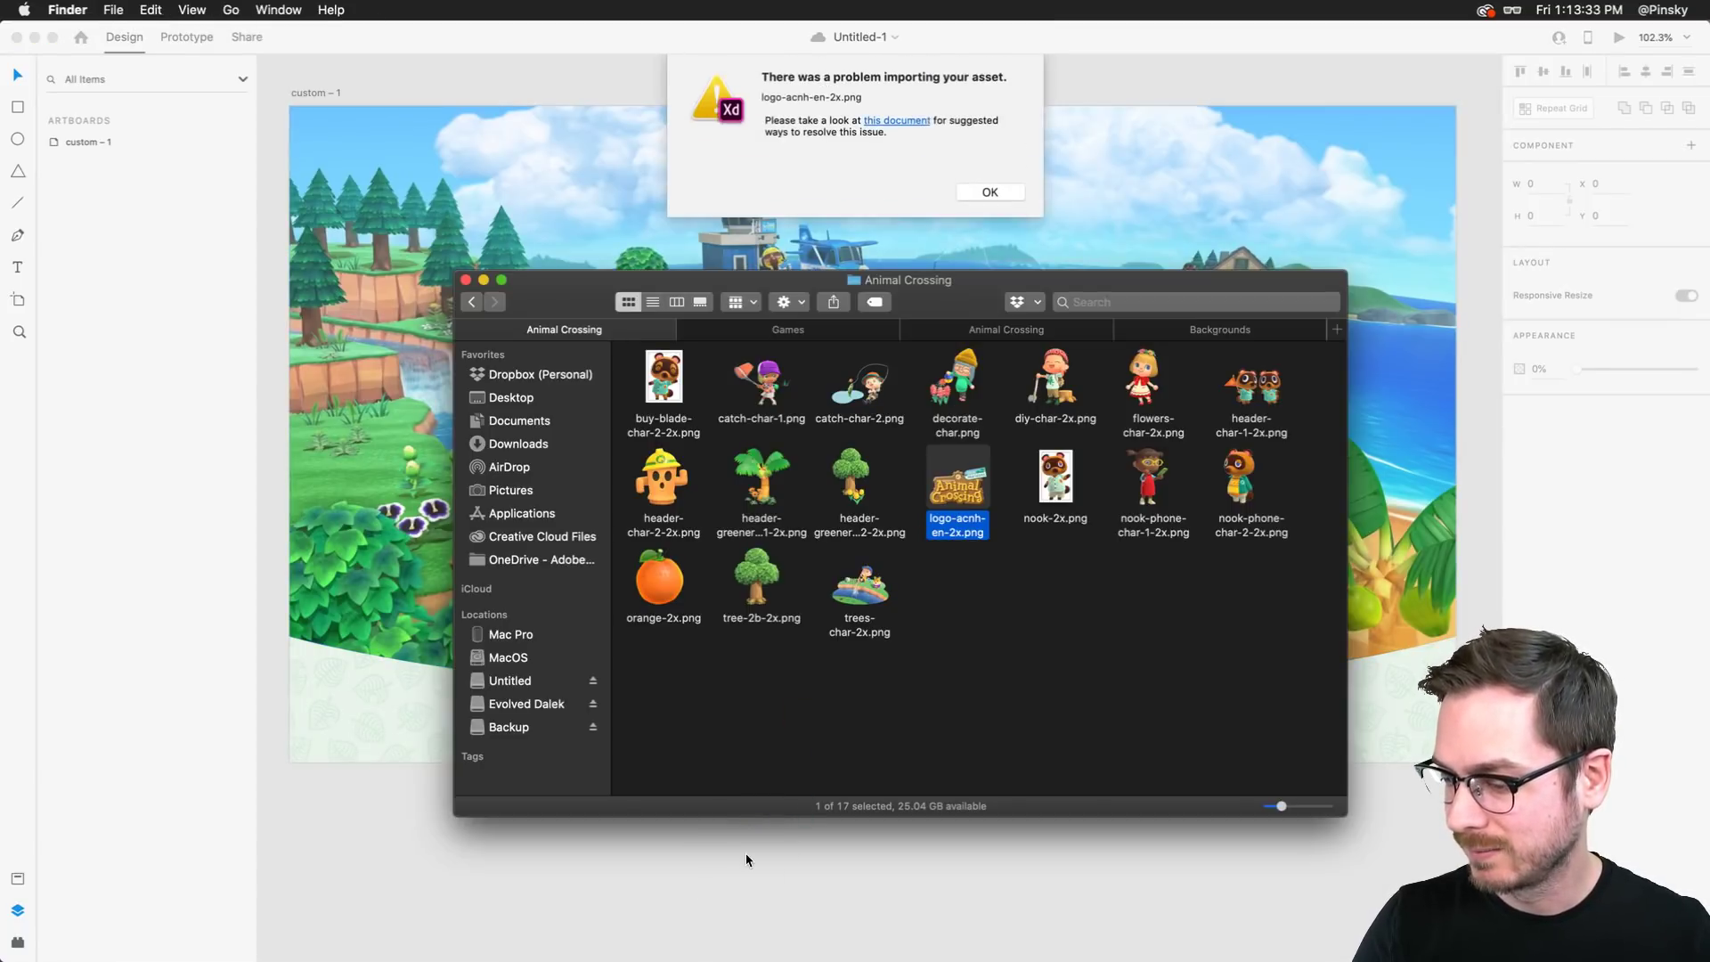
left_click(875, 158)
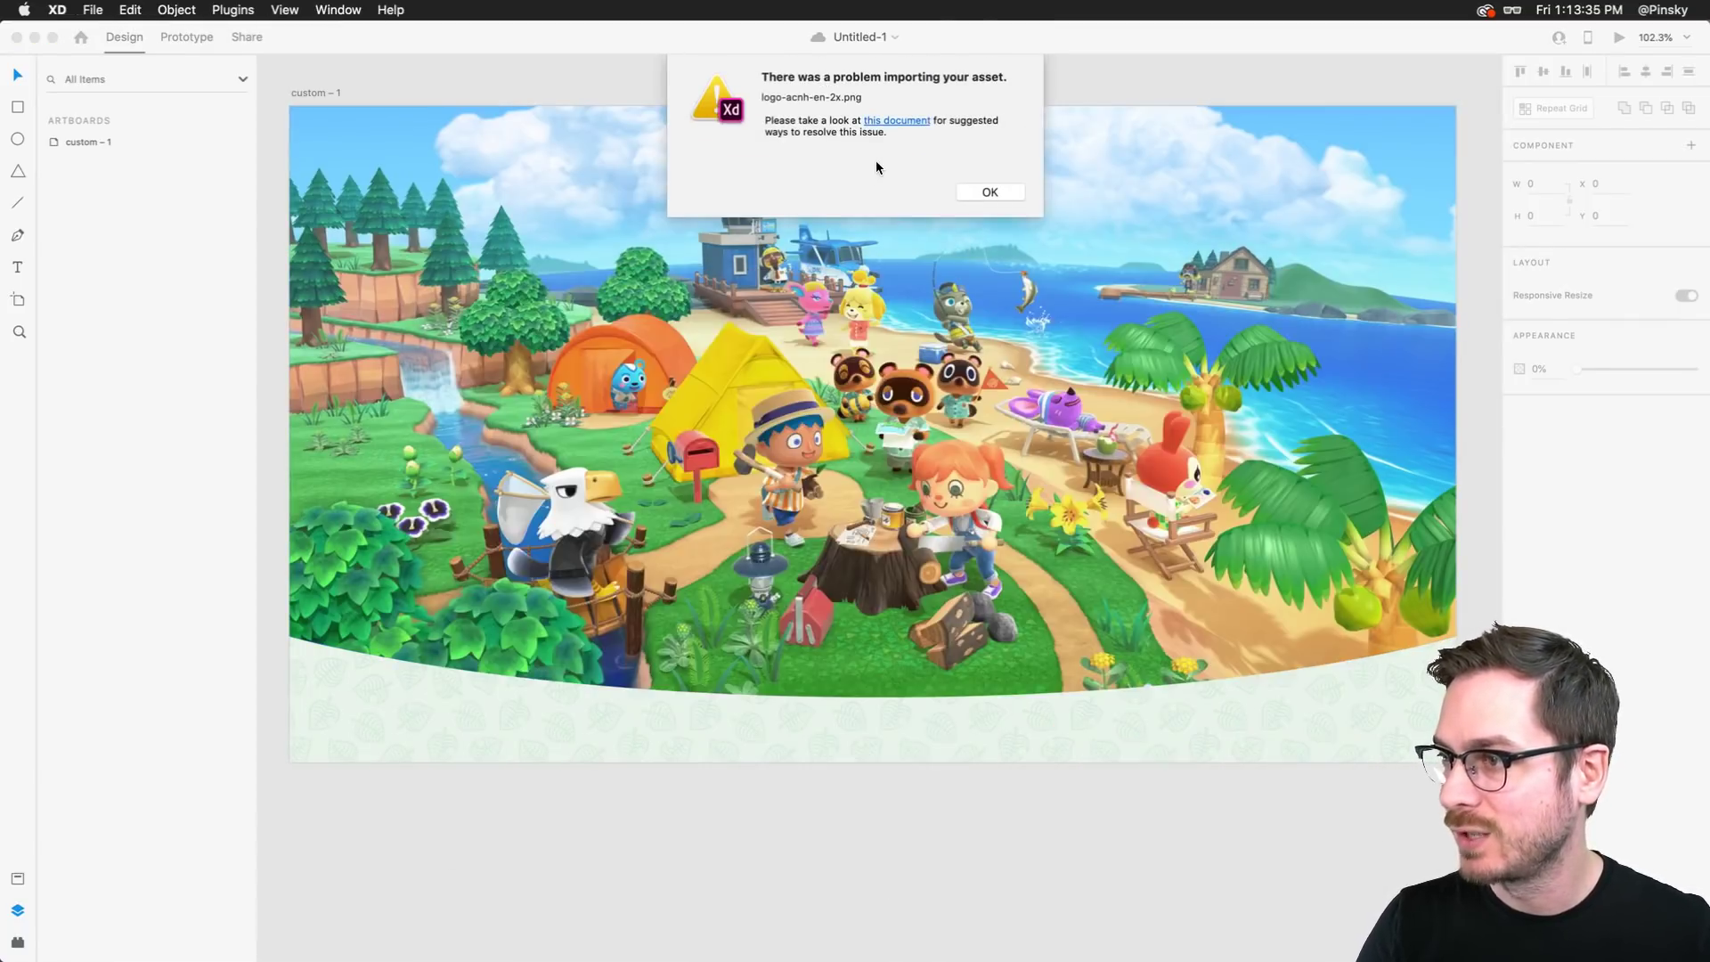
left_click(990, 193)
Try to import tree-2b-2x.png from the Animal Crossing folder into the XD document
key("super+Tab")
left_click(958, 687)
left_click_drag(761, 548, 648, 853)
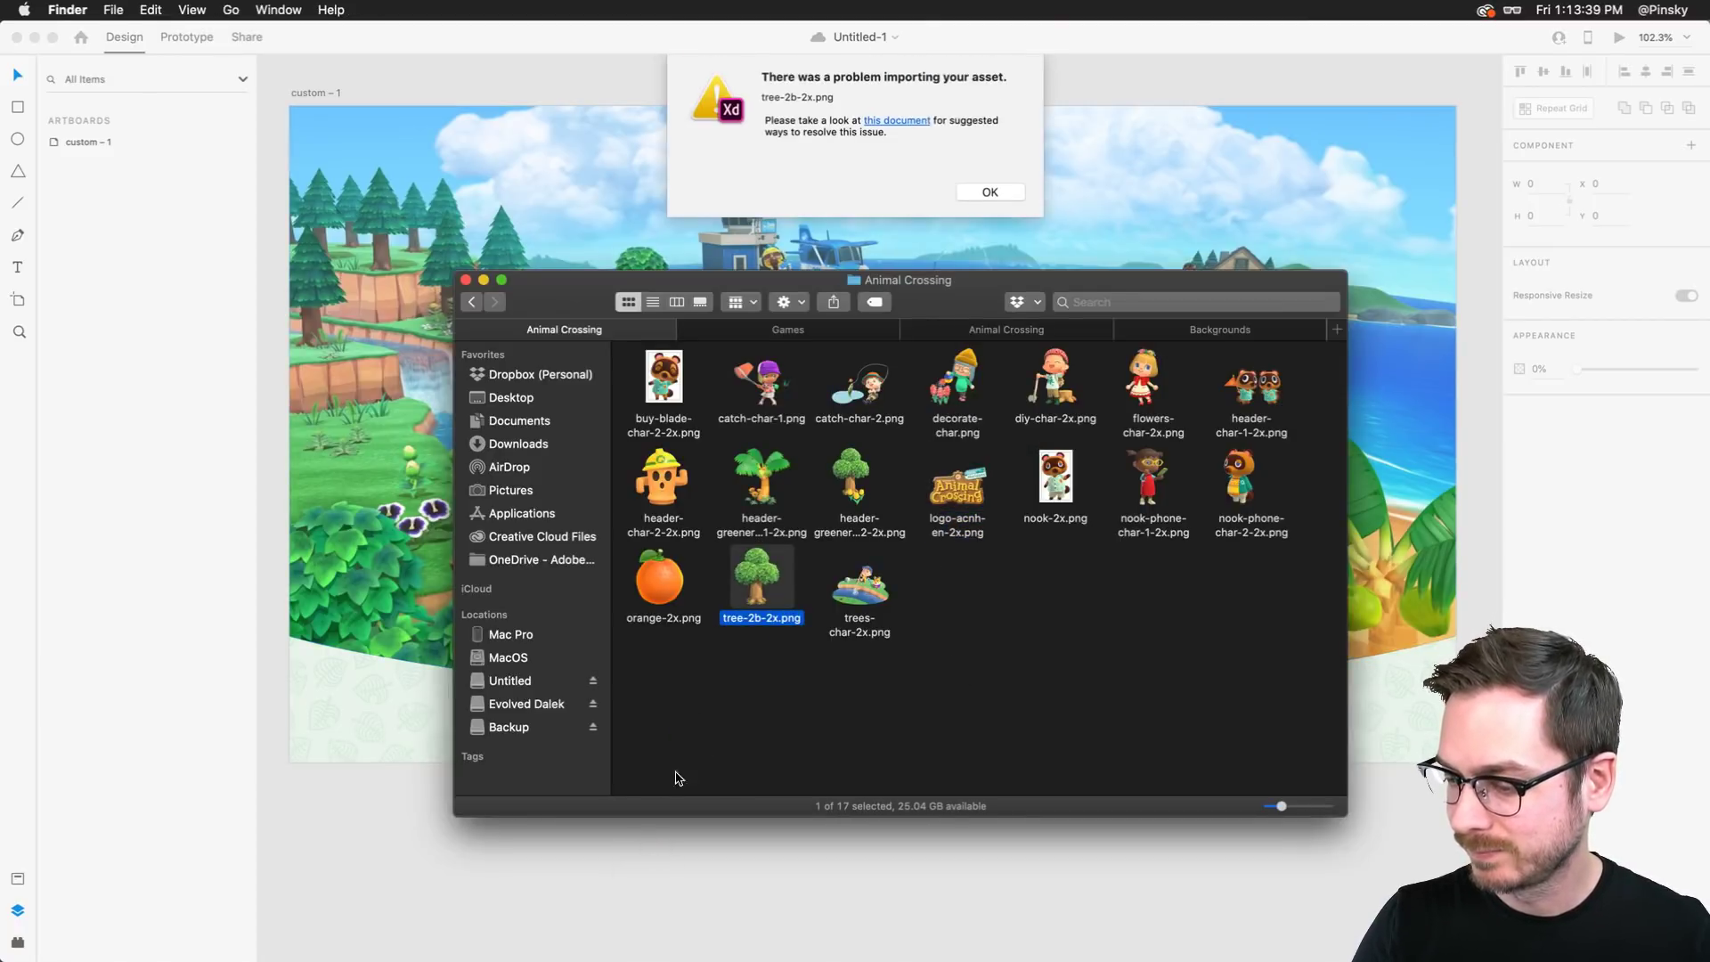
left_click(925, 189)
left_click(984, 189)
Save the document to Cloud Documents under the name "Animal Crossing"
key("super+s")
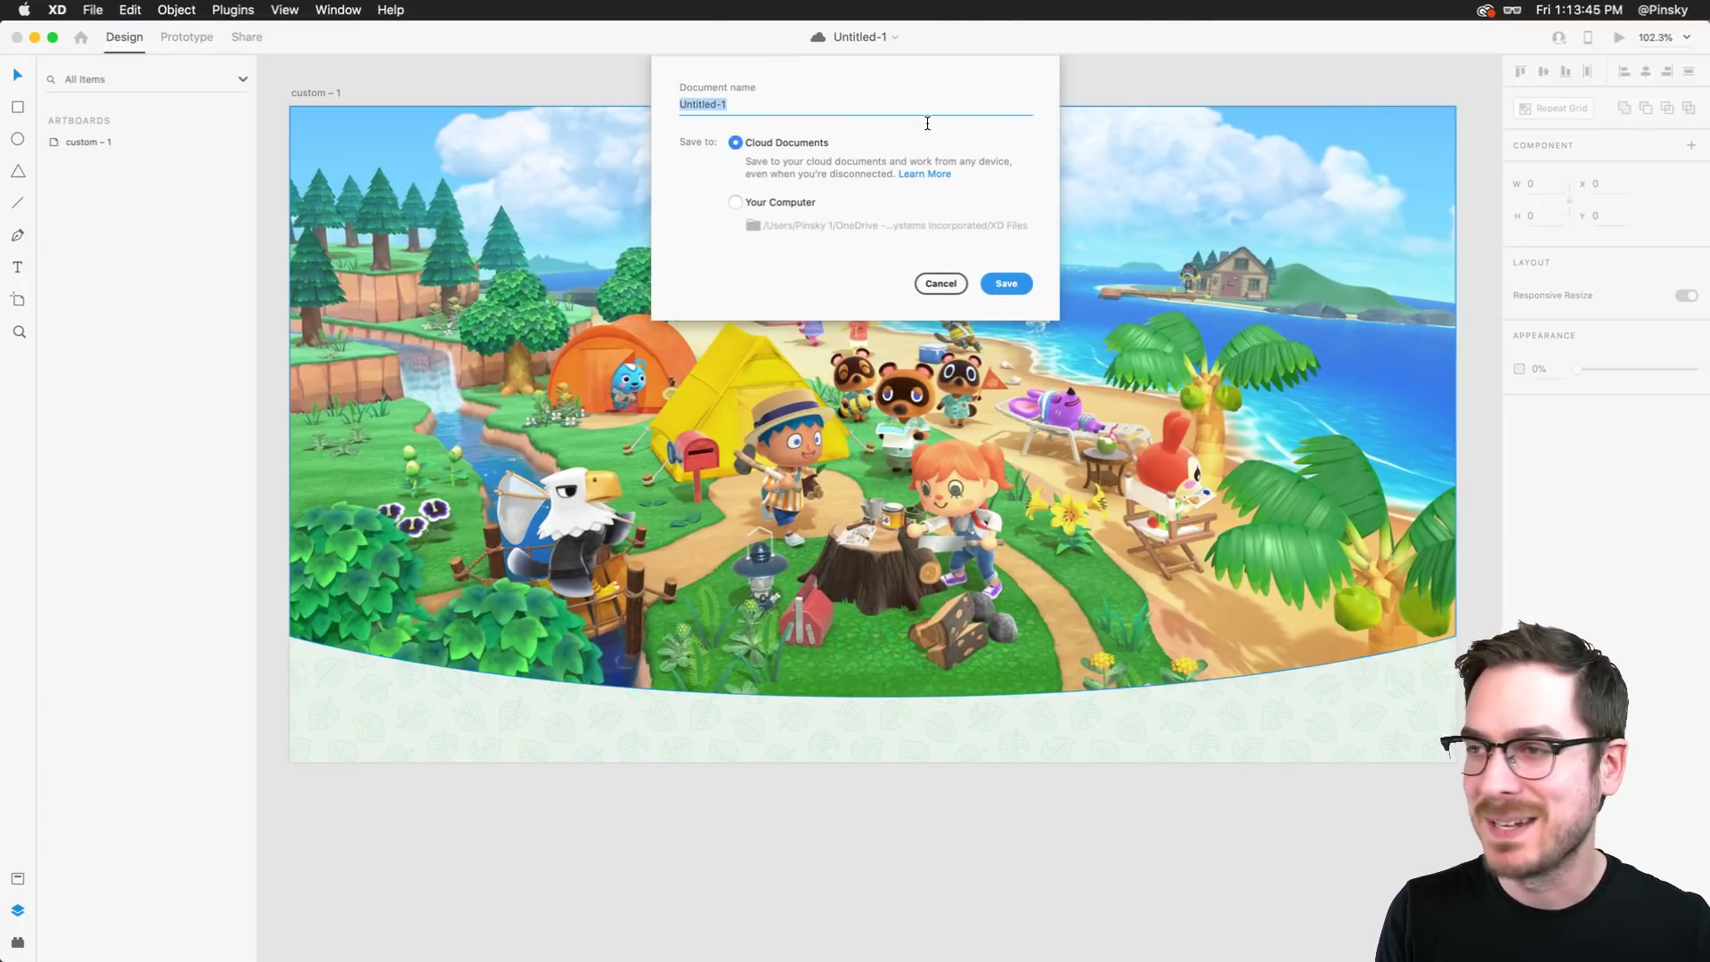
type("Animal Crossing")
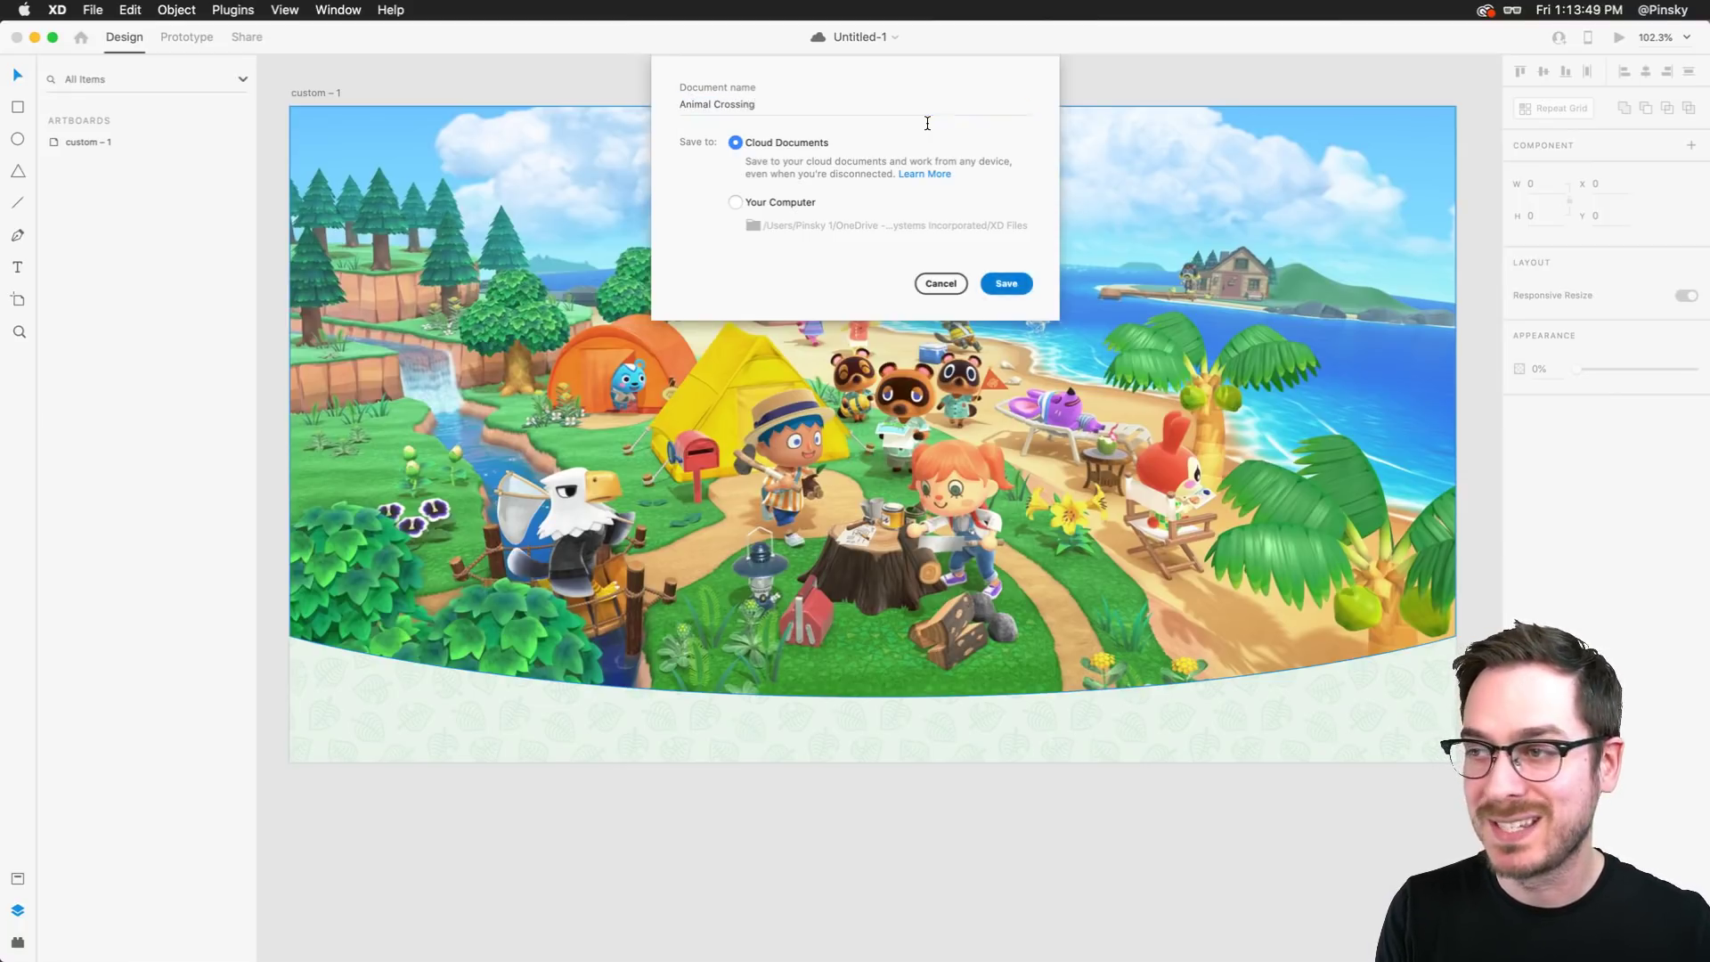
key("Return")
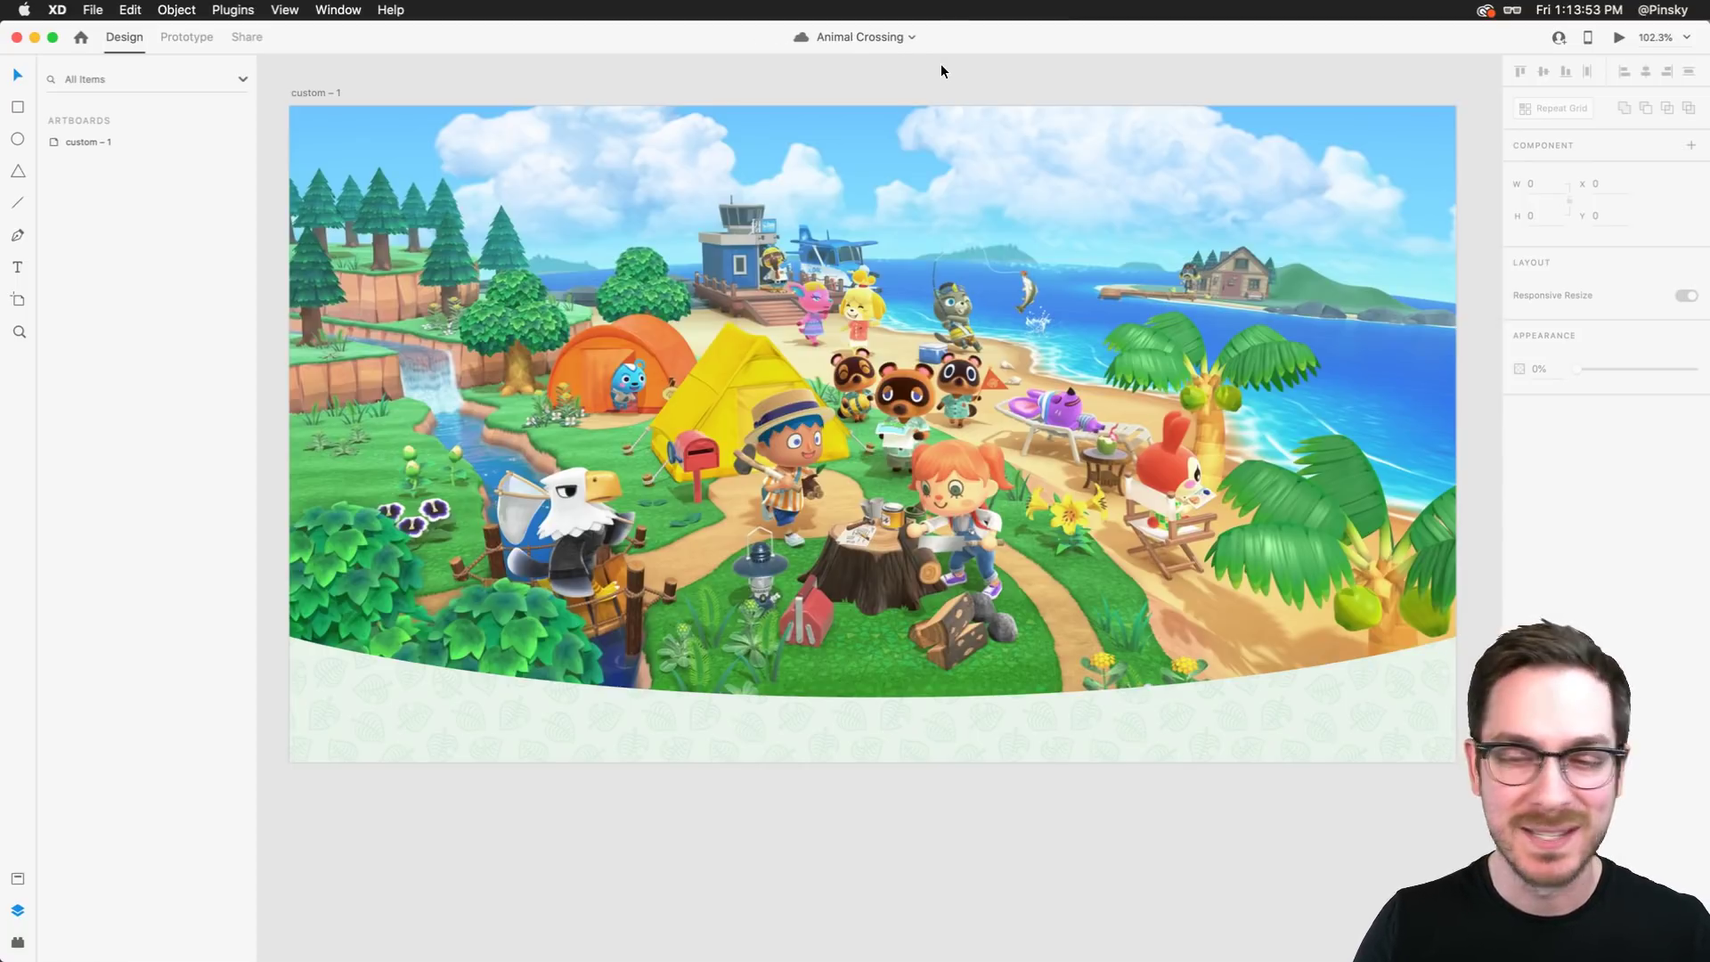
Try importing logo-acnh-en-2x.png from Finder into the newly named document
key("super+Tab")
left_click_drag(958, 488, 851, 86)
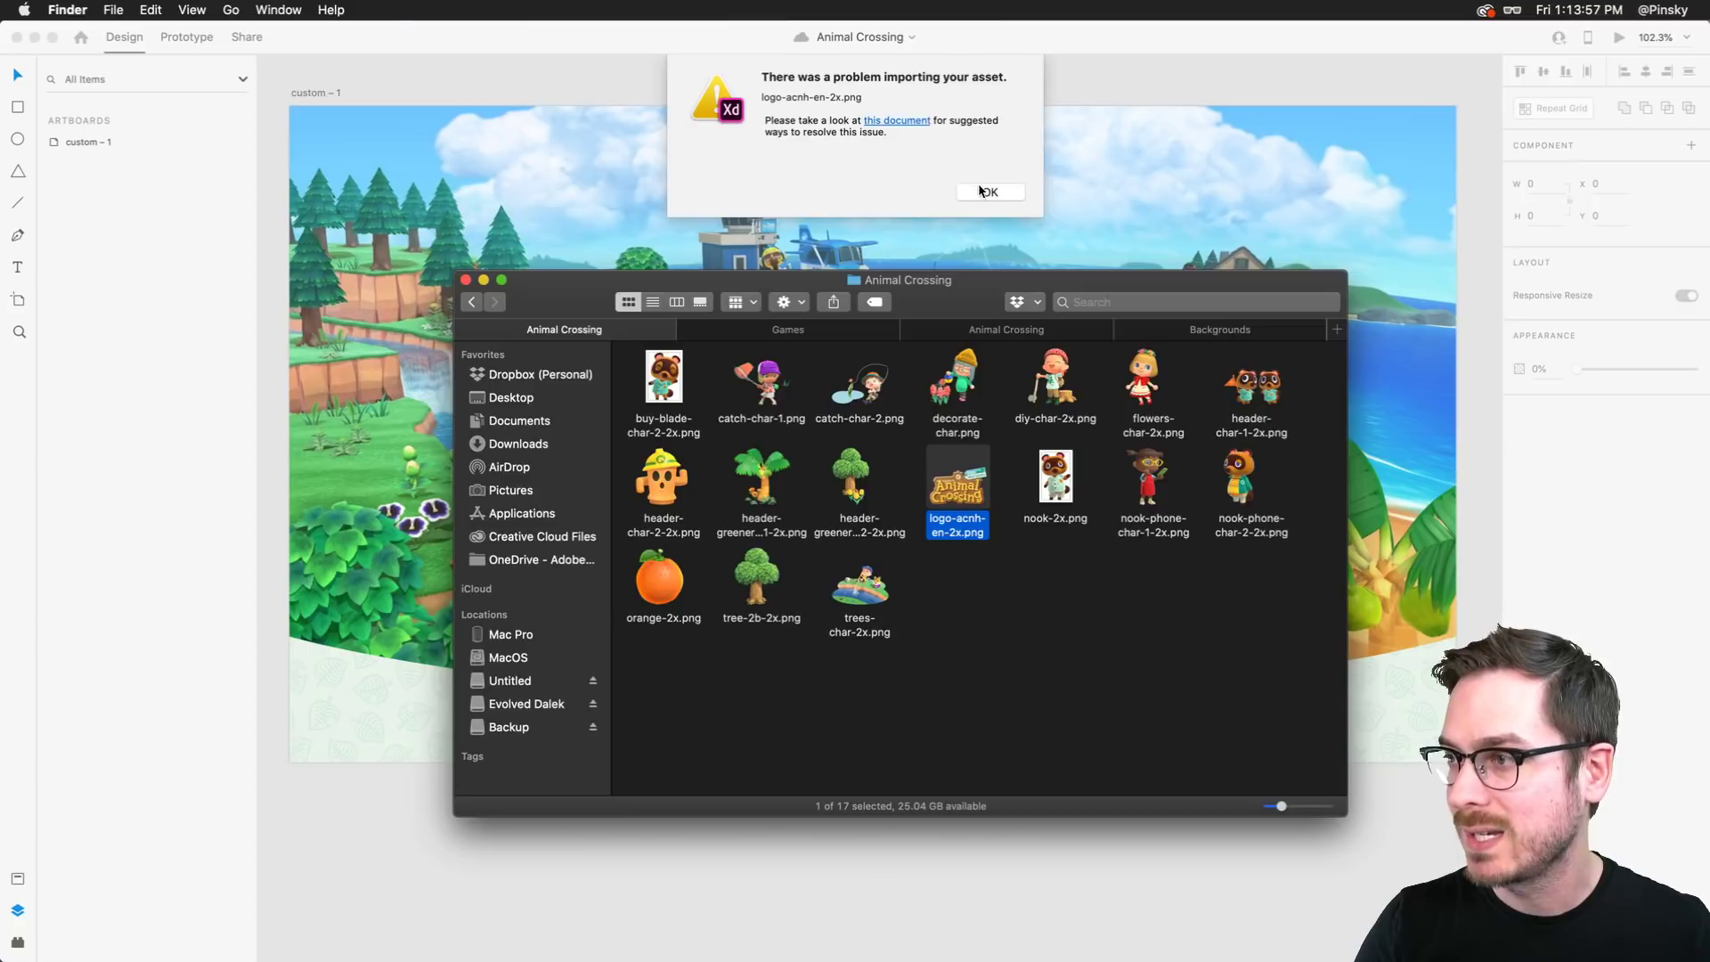
left_click(983, 189)
Reopen the Animal Crossing document in XD and expand its window to fill the screen
key("super+h")
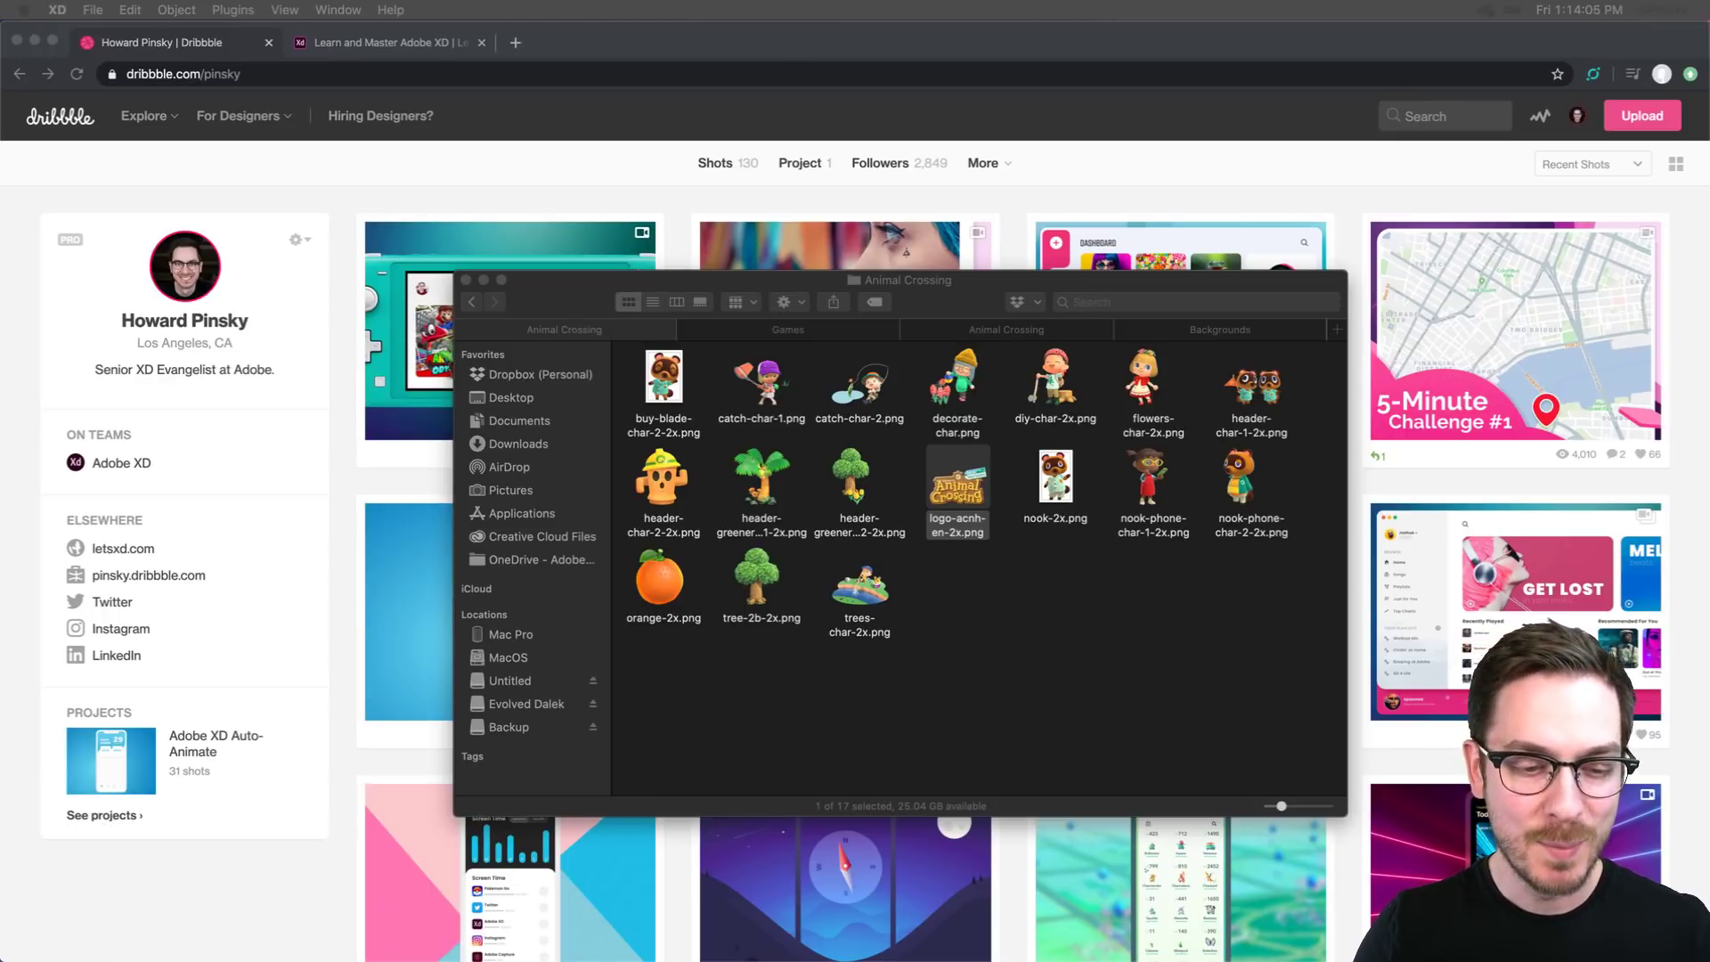
key("super+Tab")
mouse_move(113, 47)
left_mouse_down()
mouse_move(305, 47)
mouse_move(83, 47)
left_mouse_up()
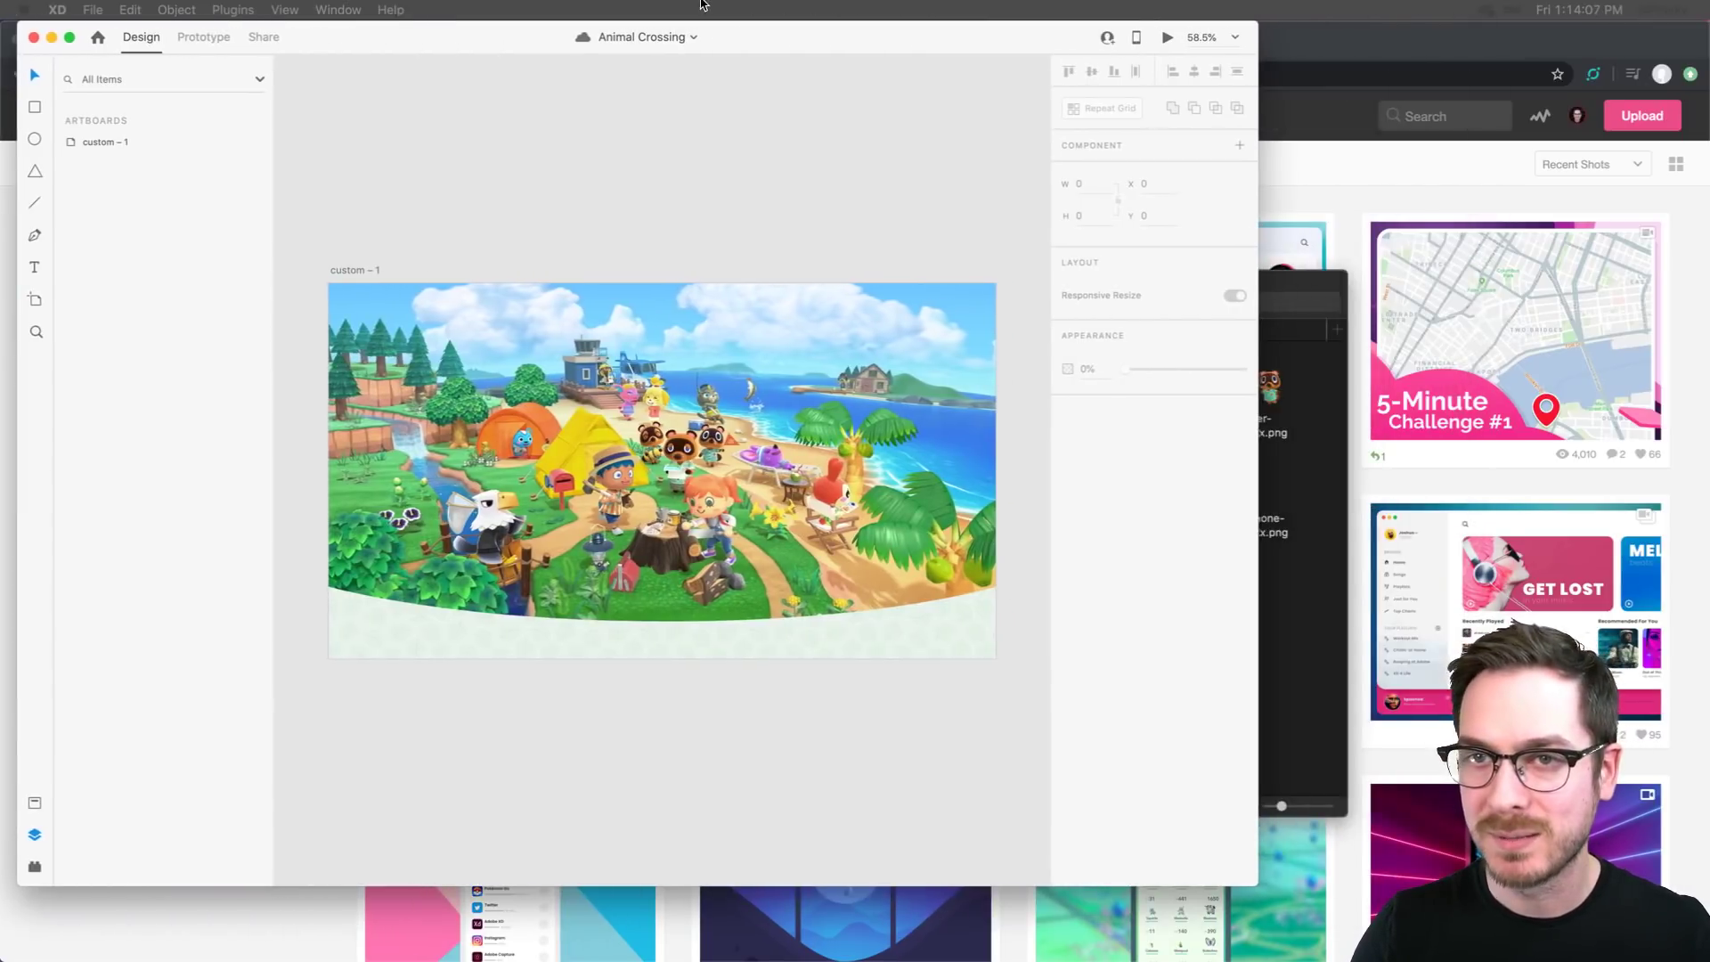
left_click(68, 37)
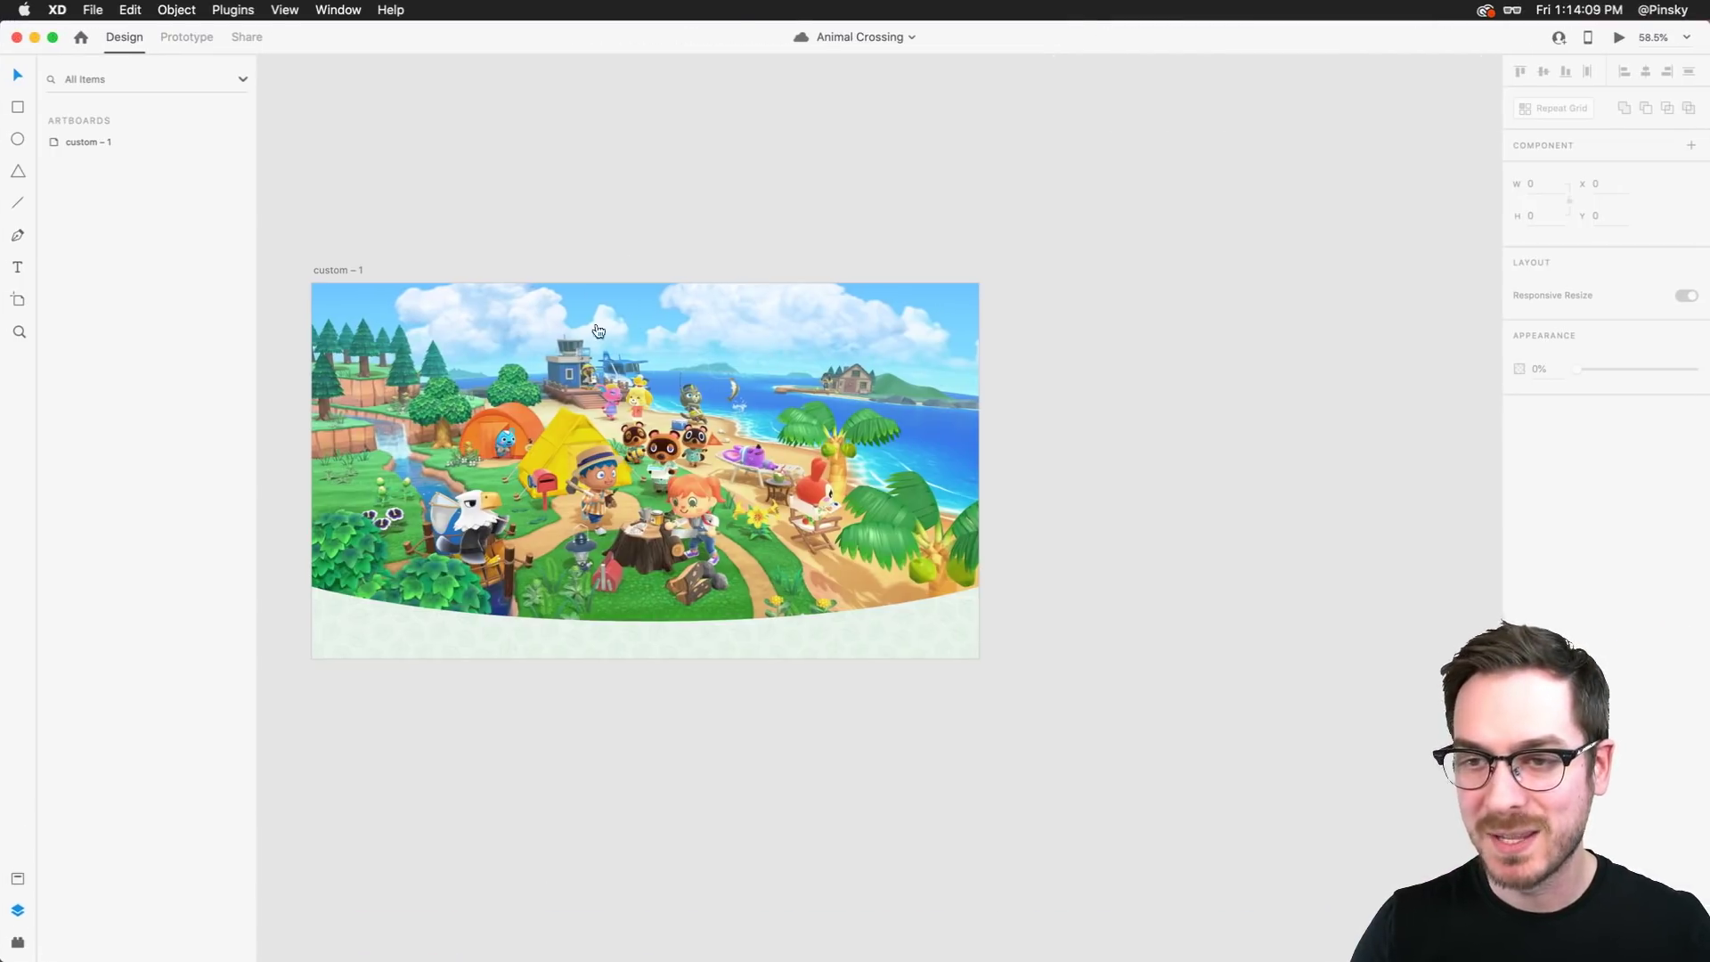
Try importing logo-acnh-en-2x.png from Finder into the reopened document
key("super+Tab")
left_click_drag(958, 490, 815, 241)
left_click(995, 192)
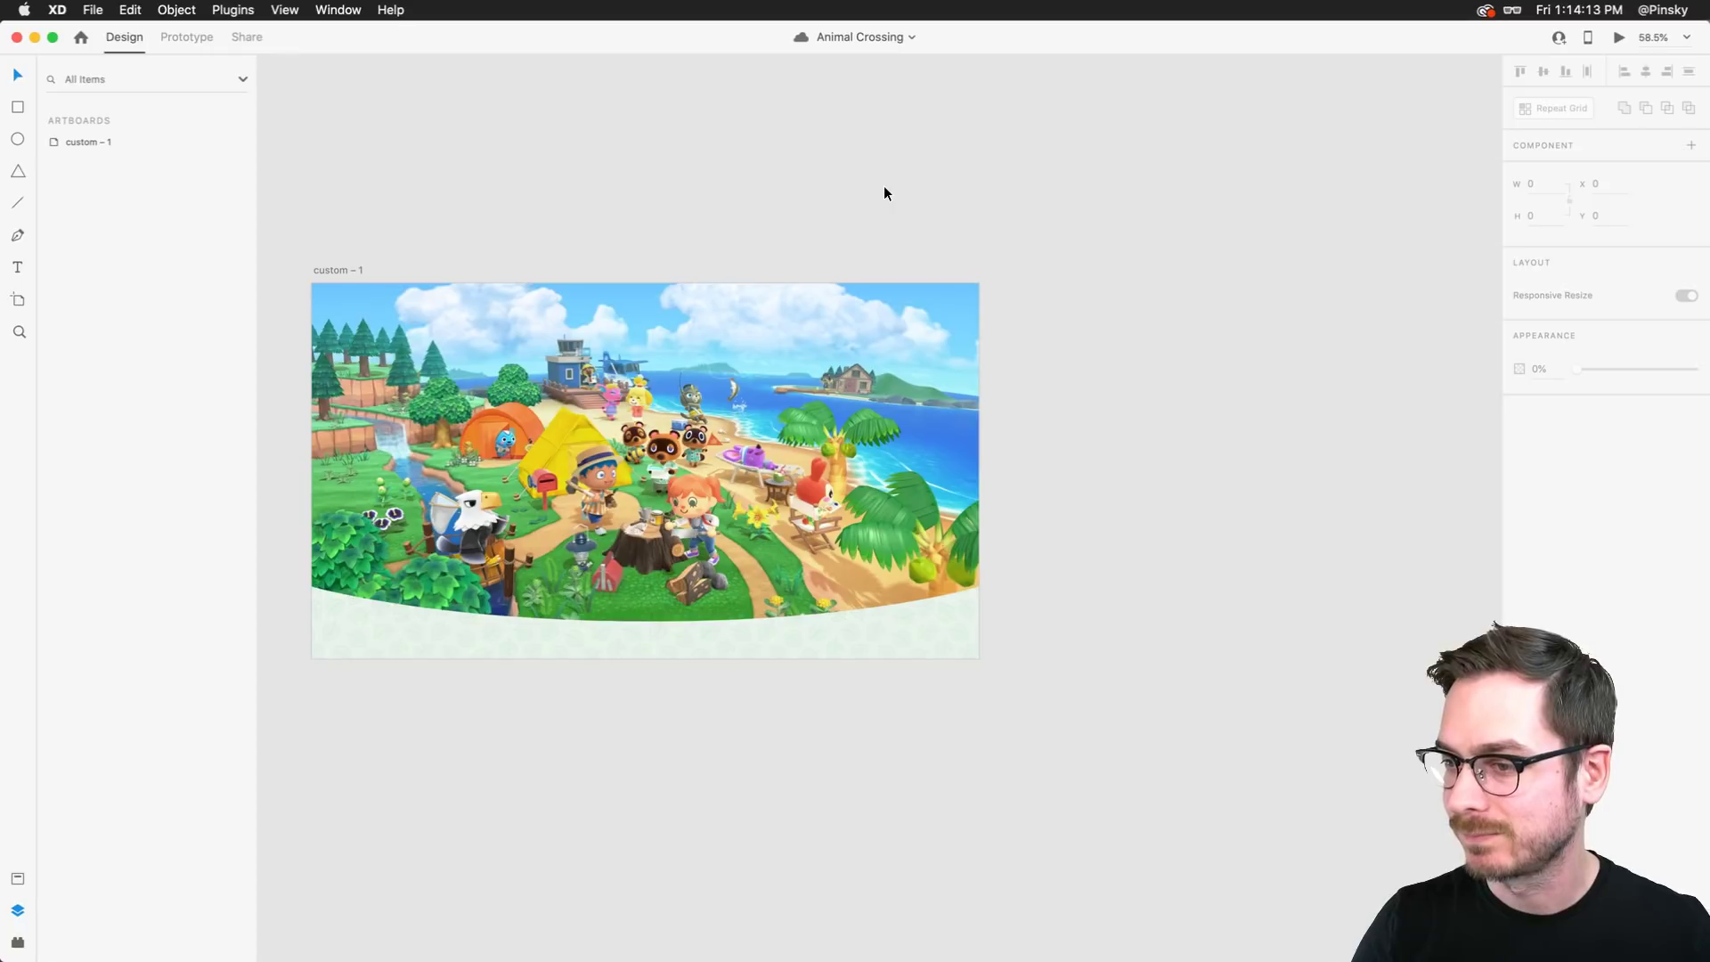
Reopen the Animal Crossing document in XD once more and maximize its window
scroll(591, 107, "left", 3)
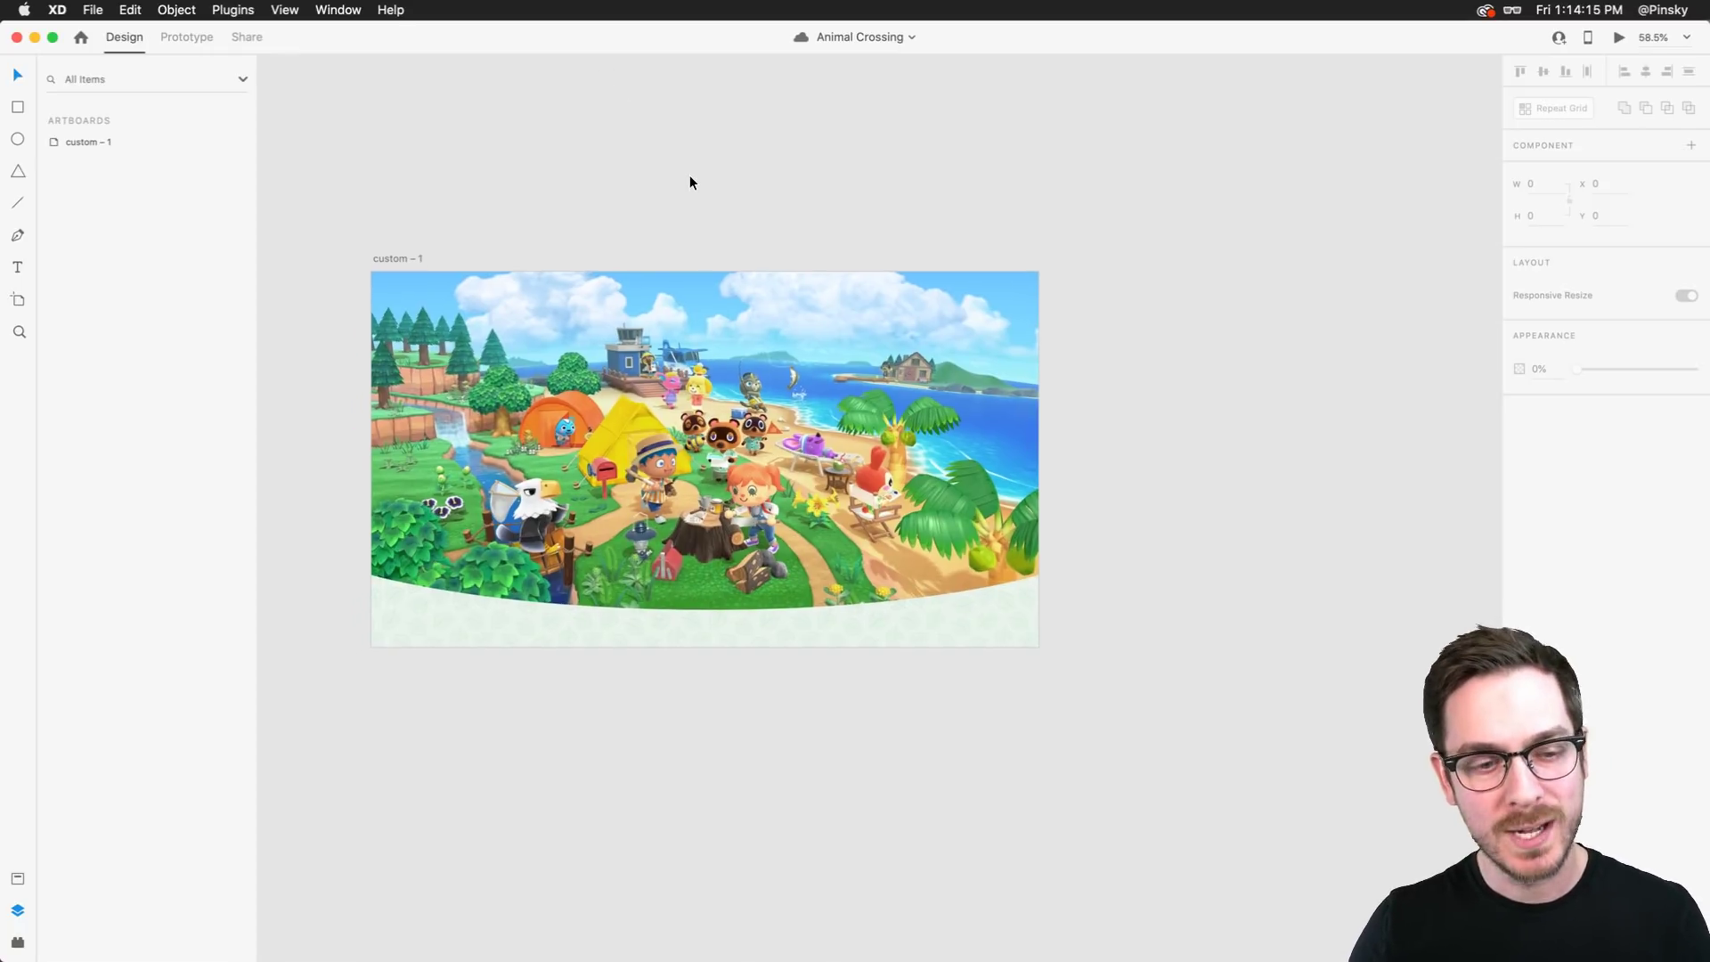
key("super+h")
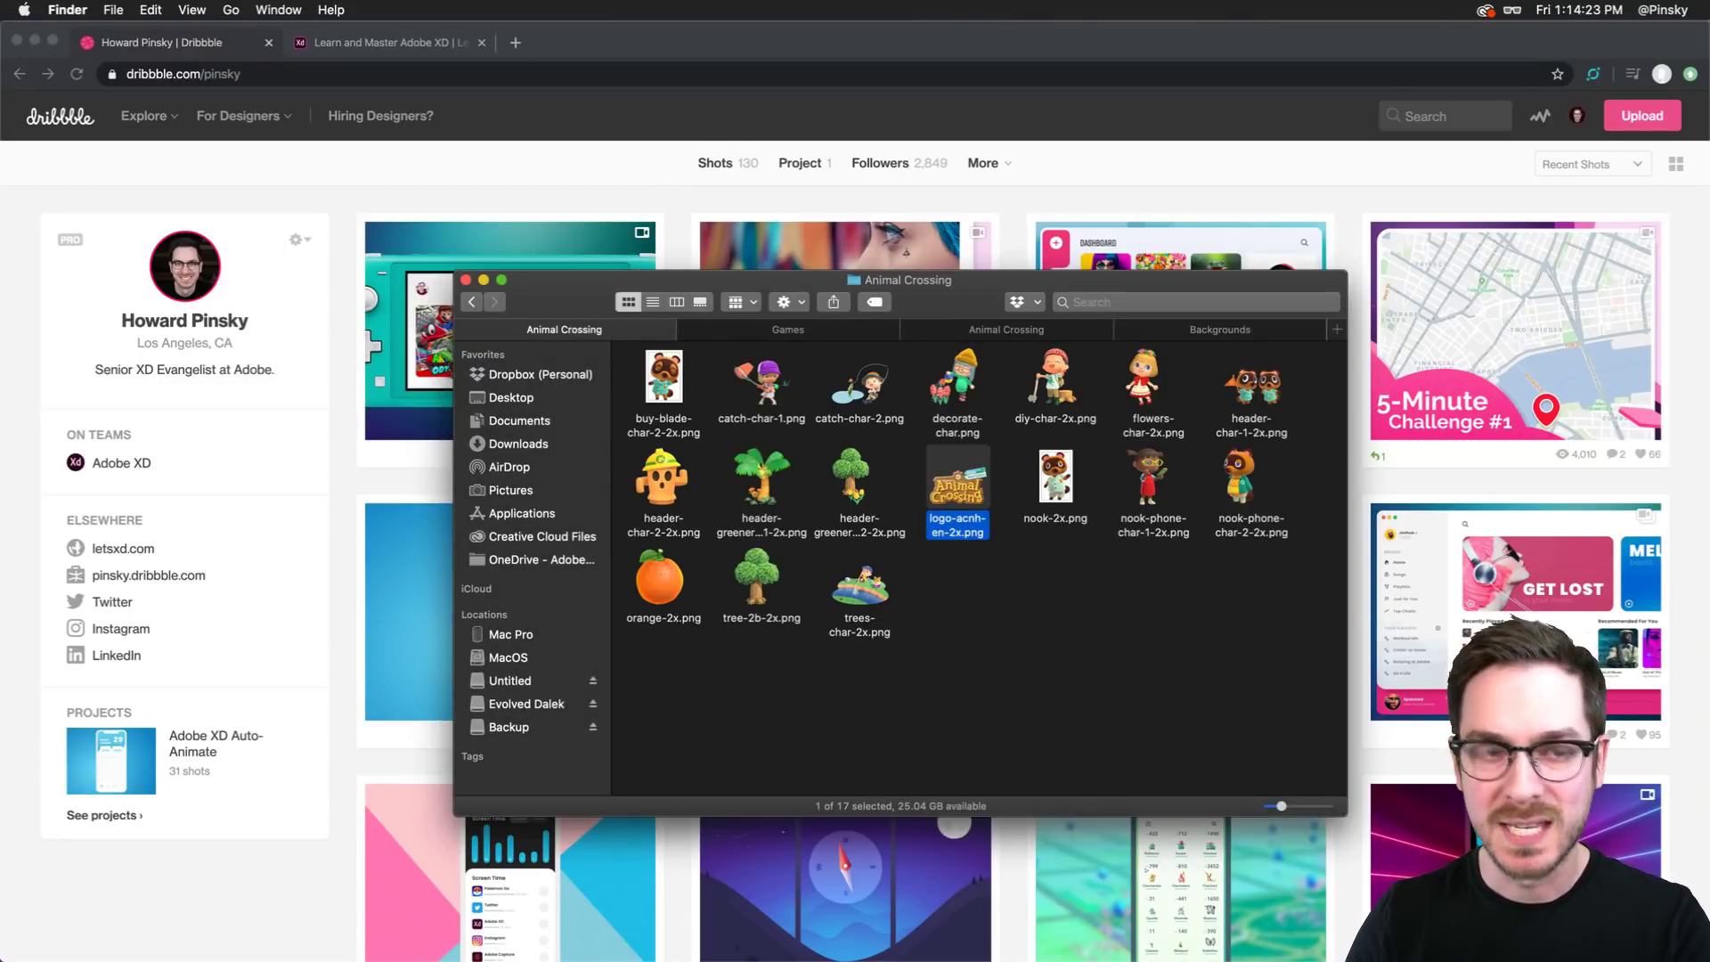
key("super+Tab")
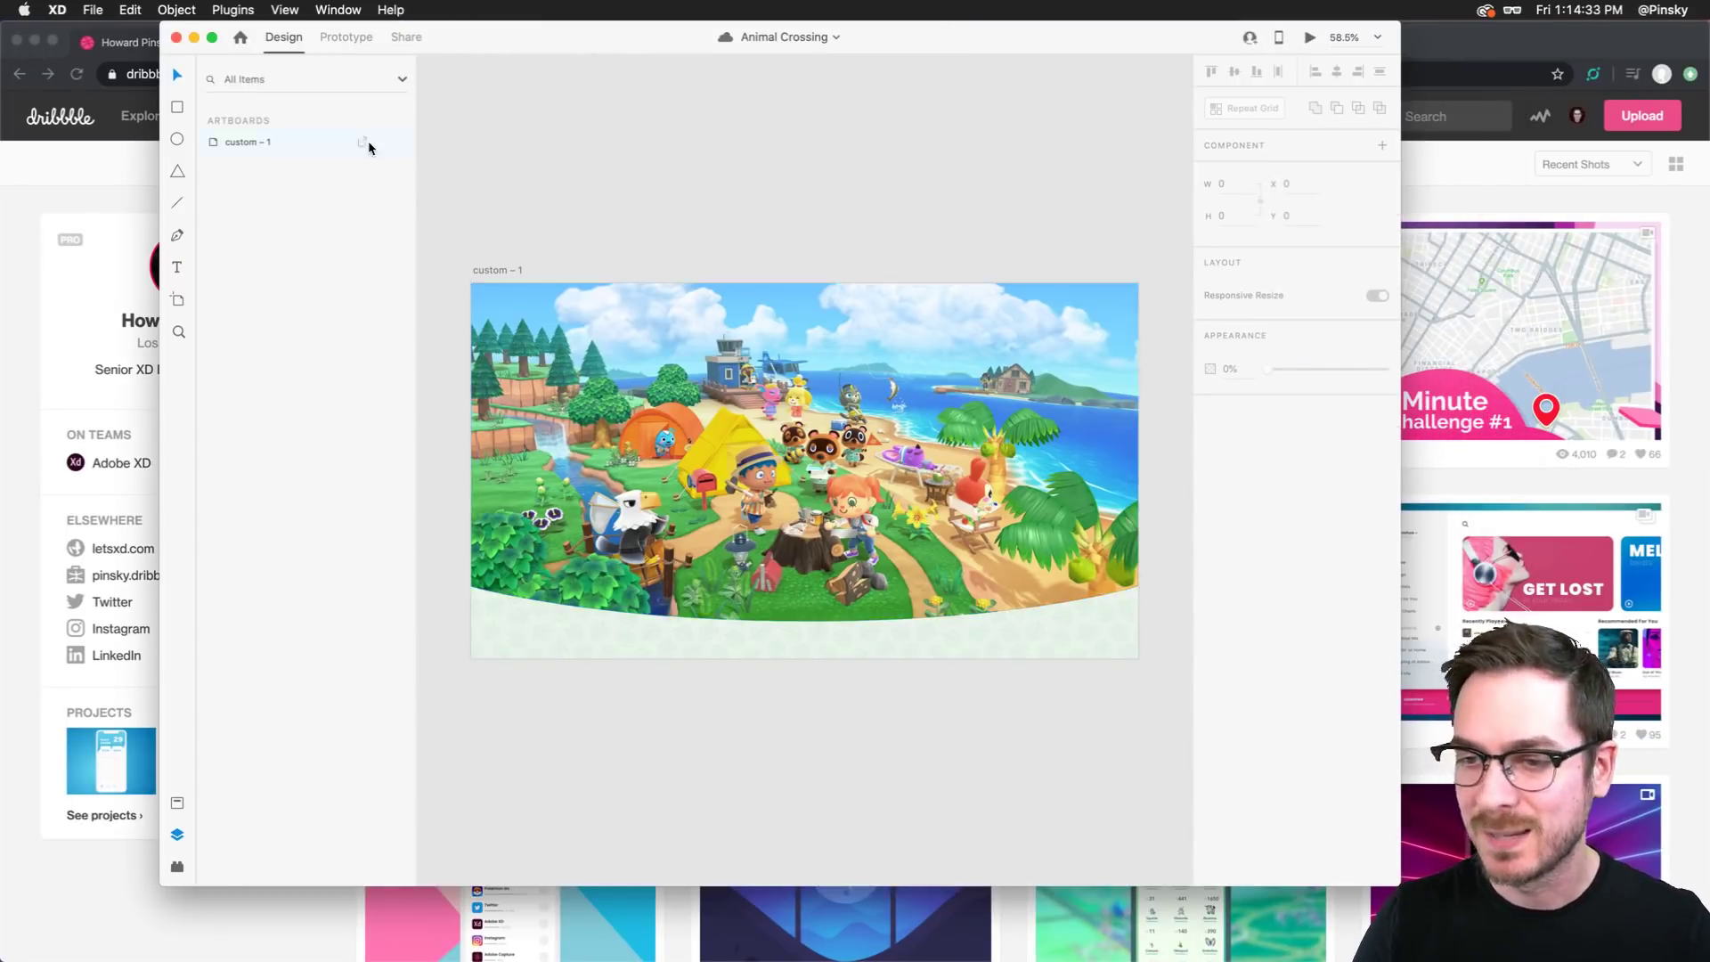
left_click(212, 37)
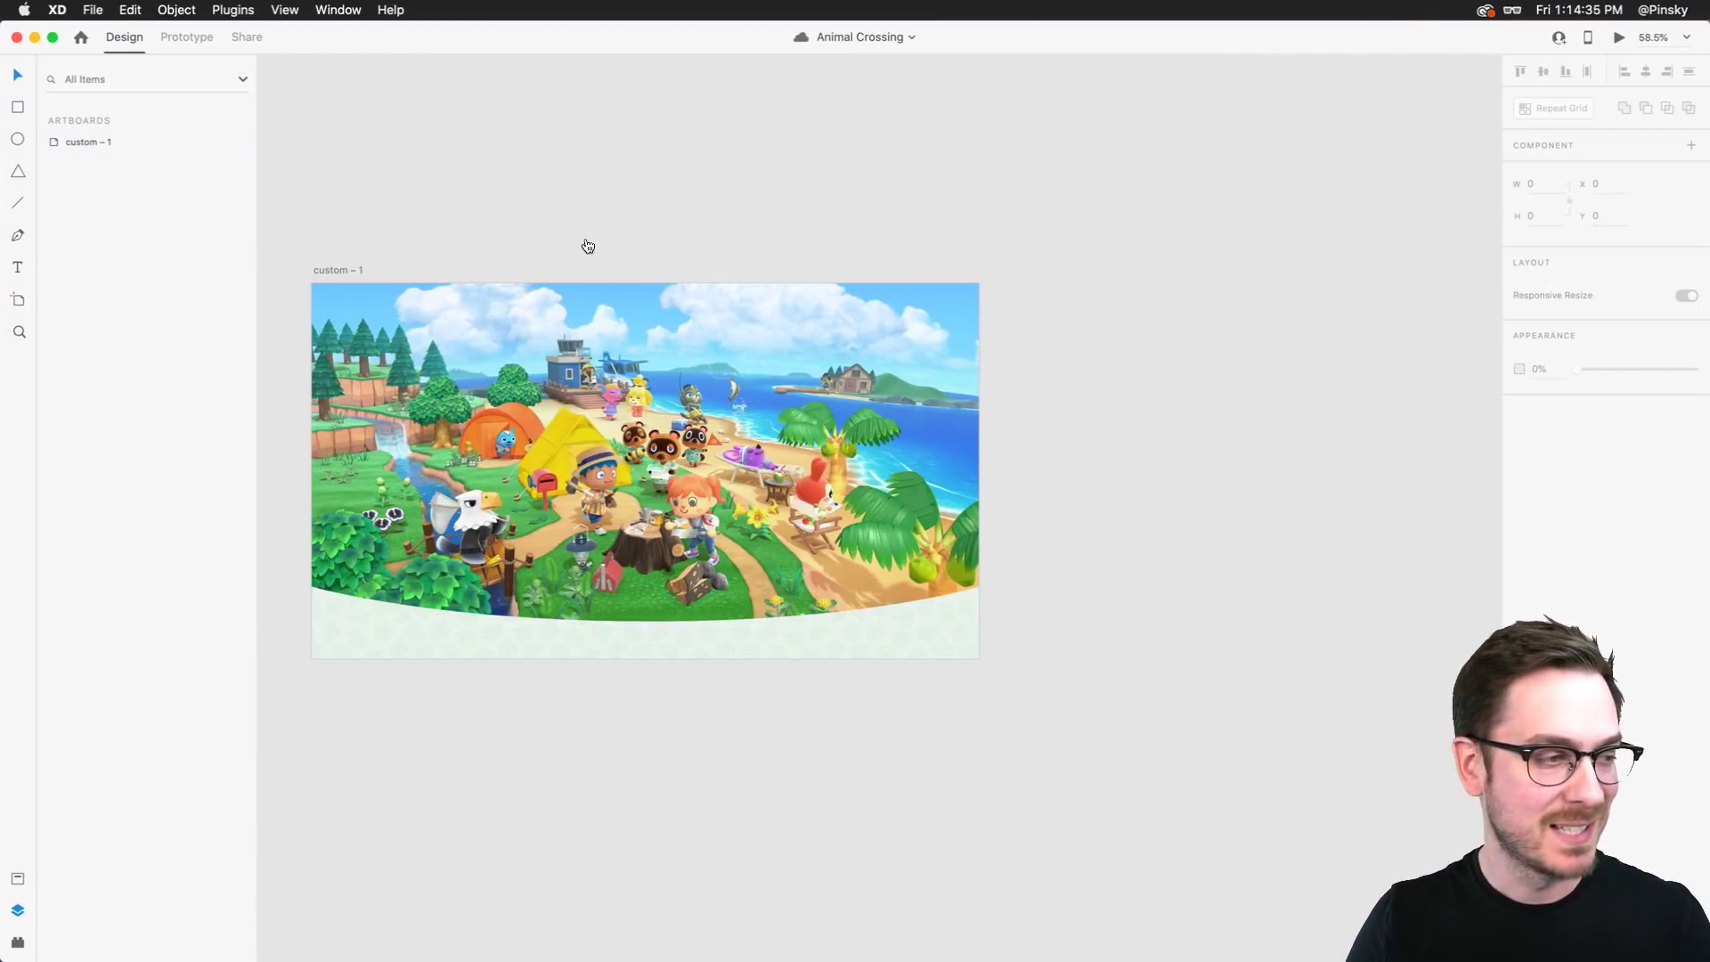
Retry importing logo-acnh-en-2x.png from Finder onto the canvas above the artboard
key("super+Tab")
left_click_drag(956, 499, 851, 178)
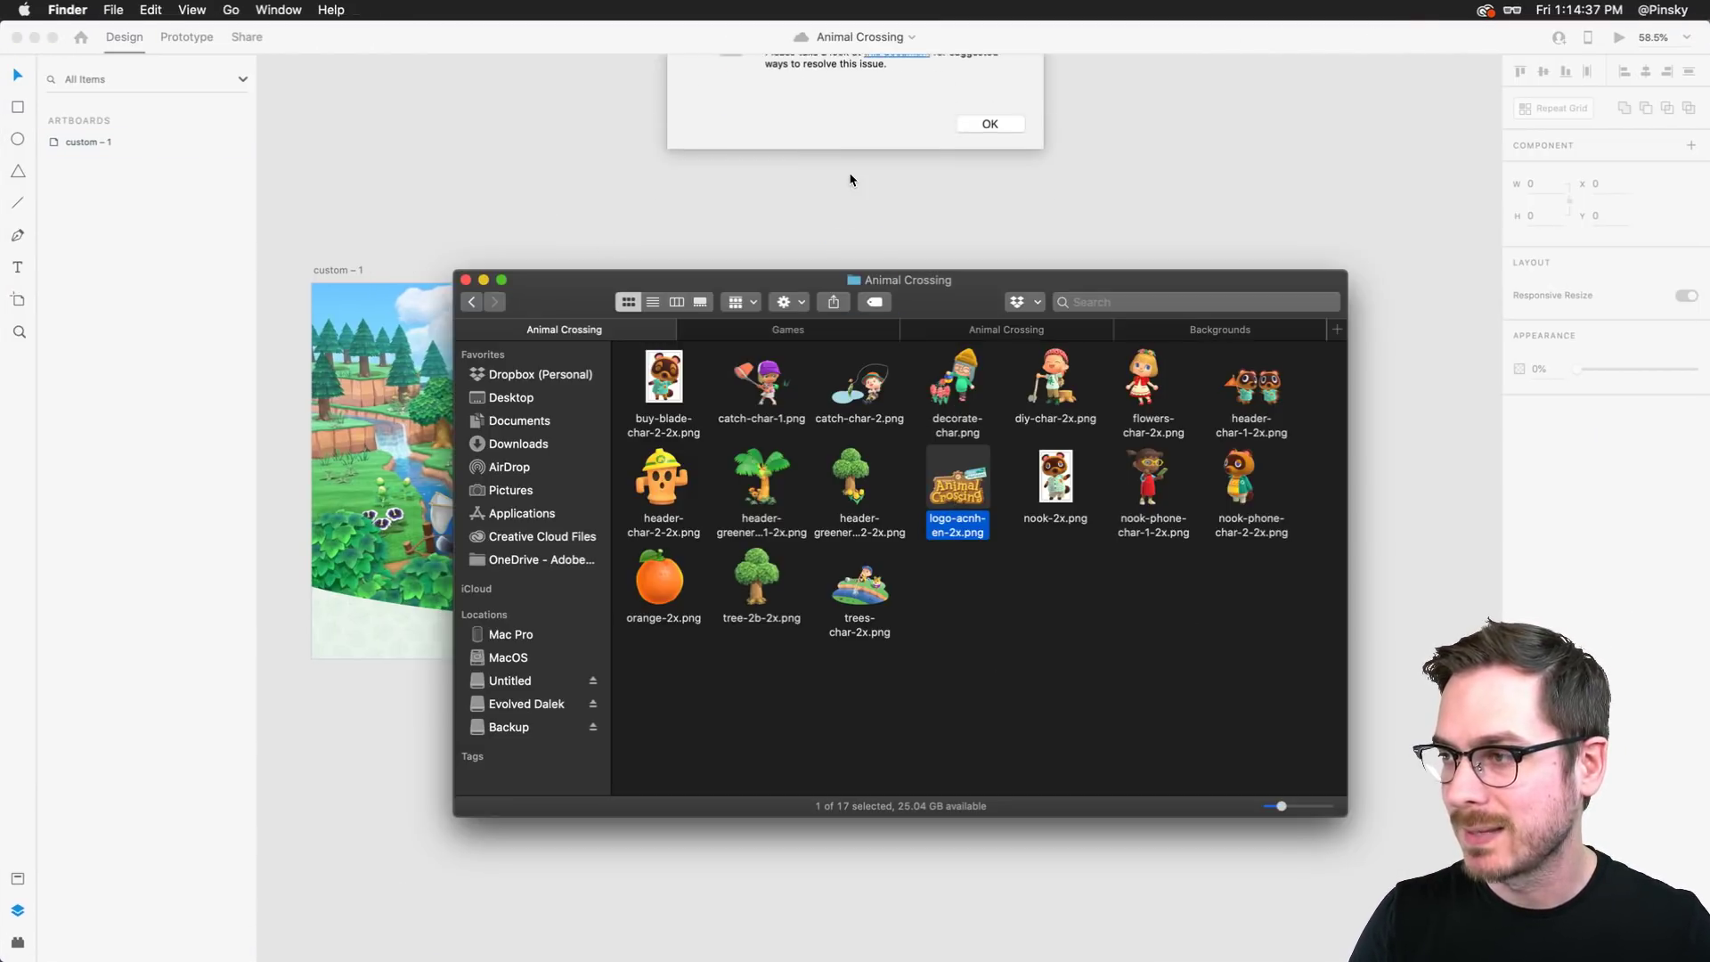
left_click(987, 300)
key("Return")
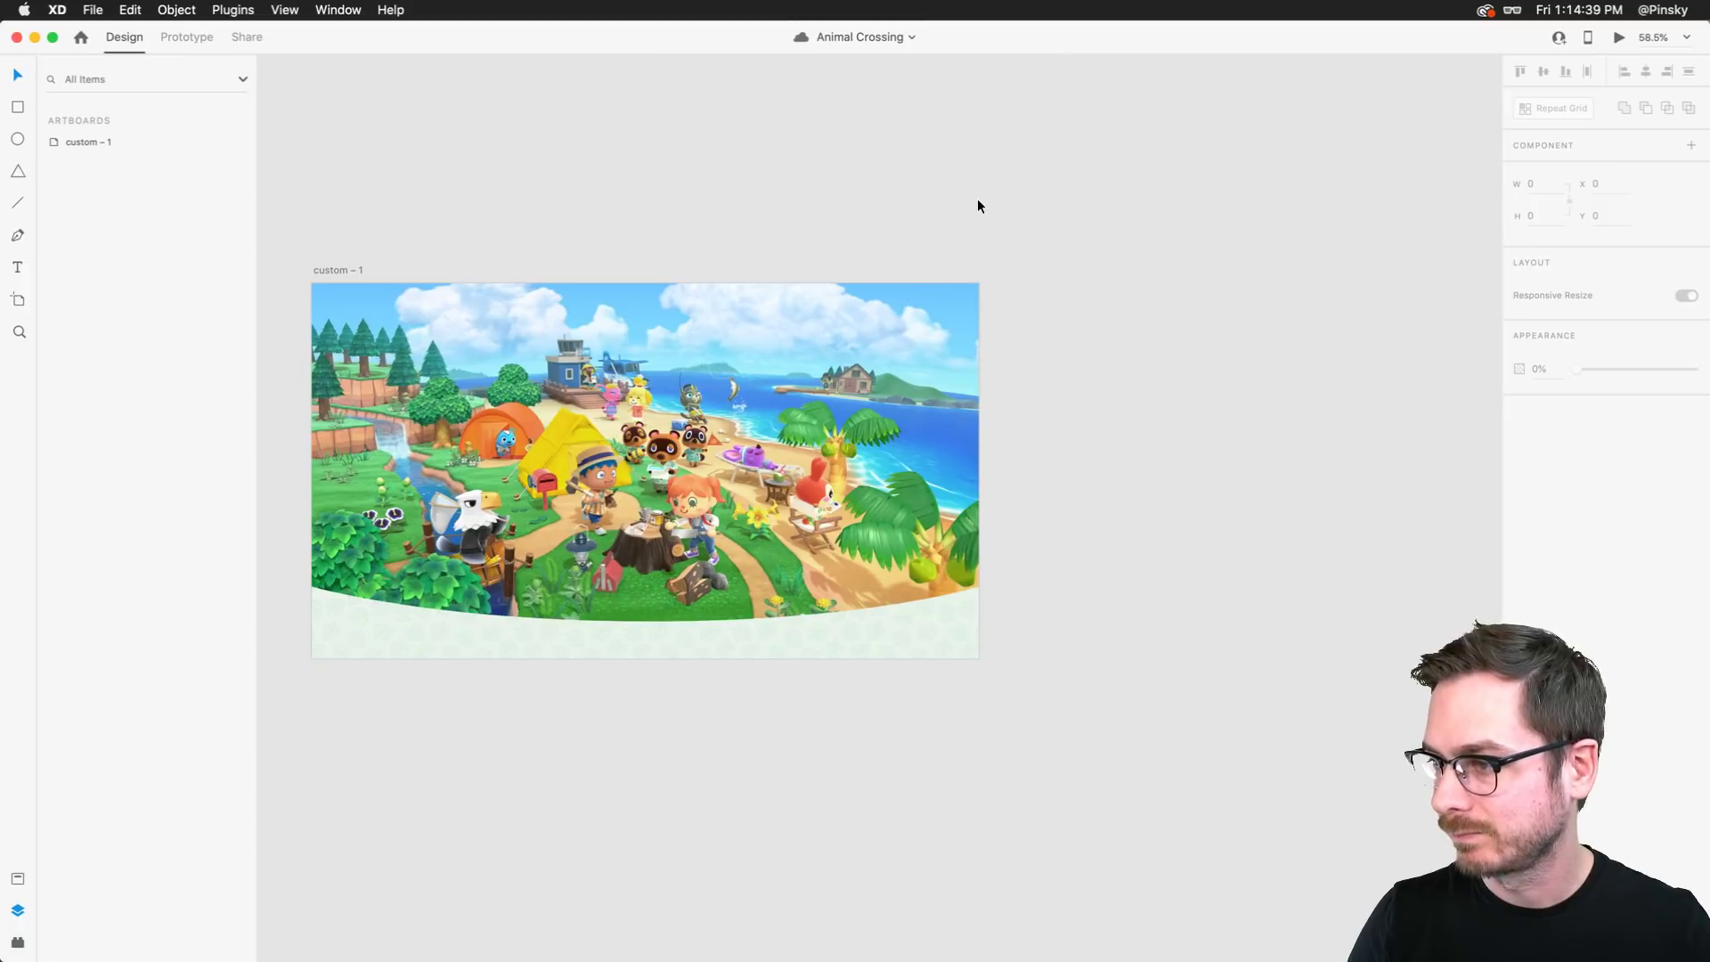
Try to paste logo-acnh-en-2x.png into the document, and open the help document linked in the import error
key("super+Tab")
left_click(771, 116)
key("super+v")
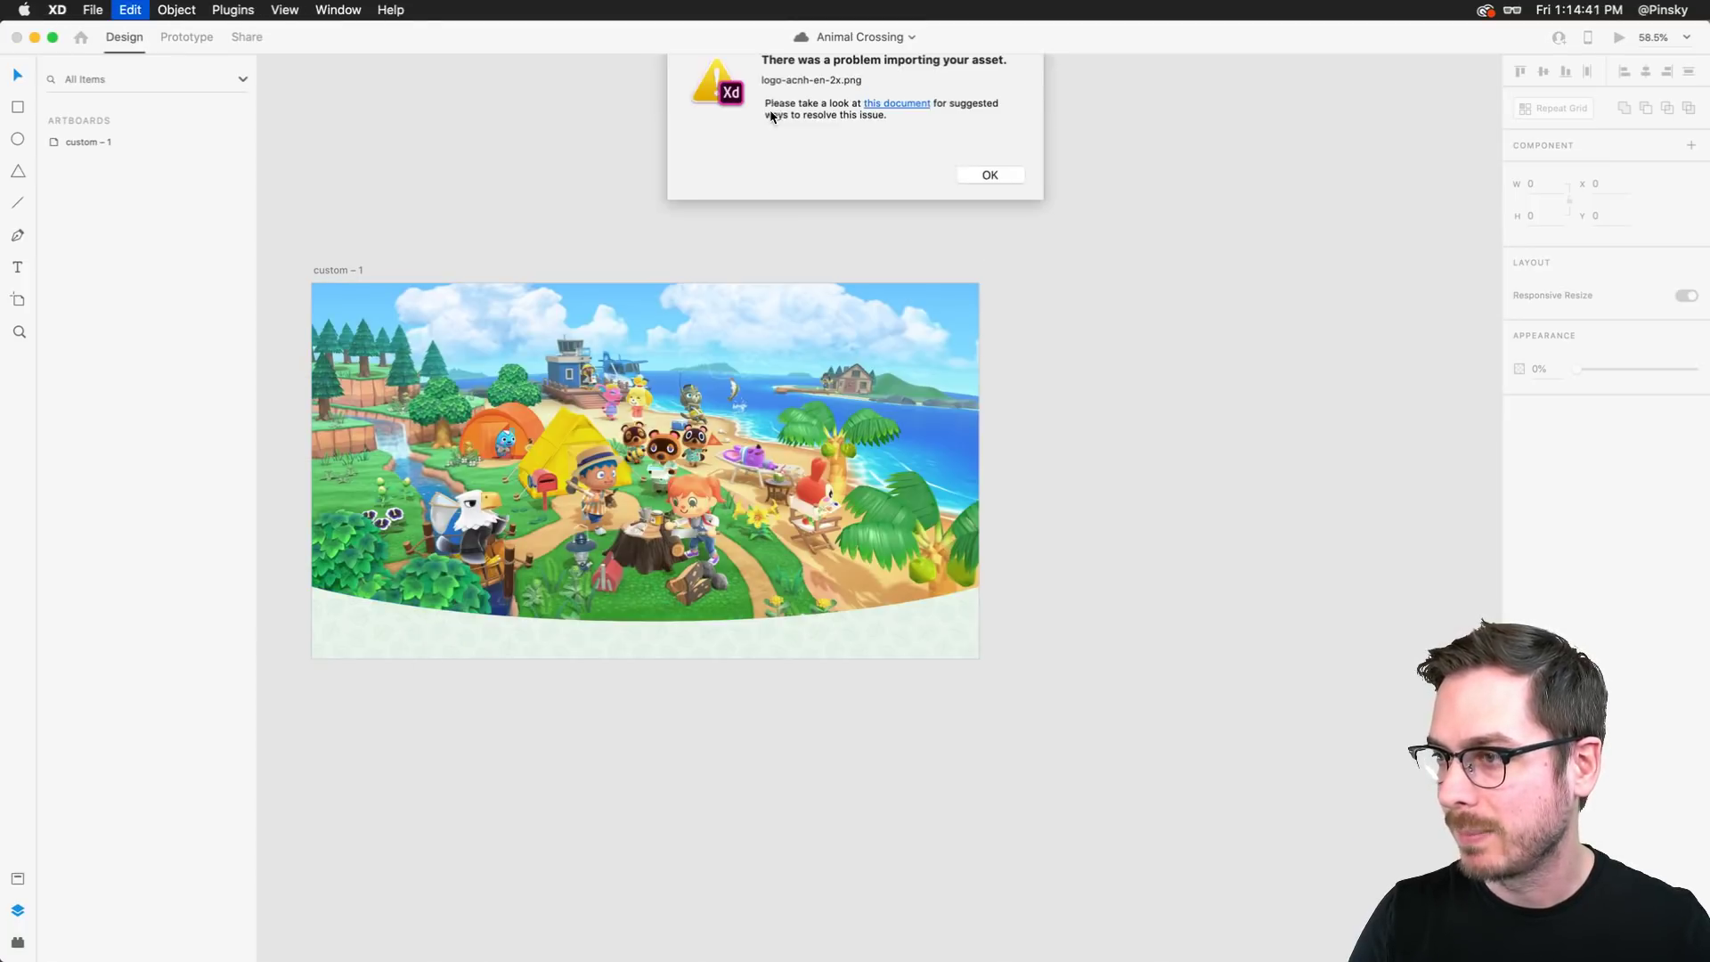
left_click(882, 122)
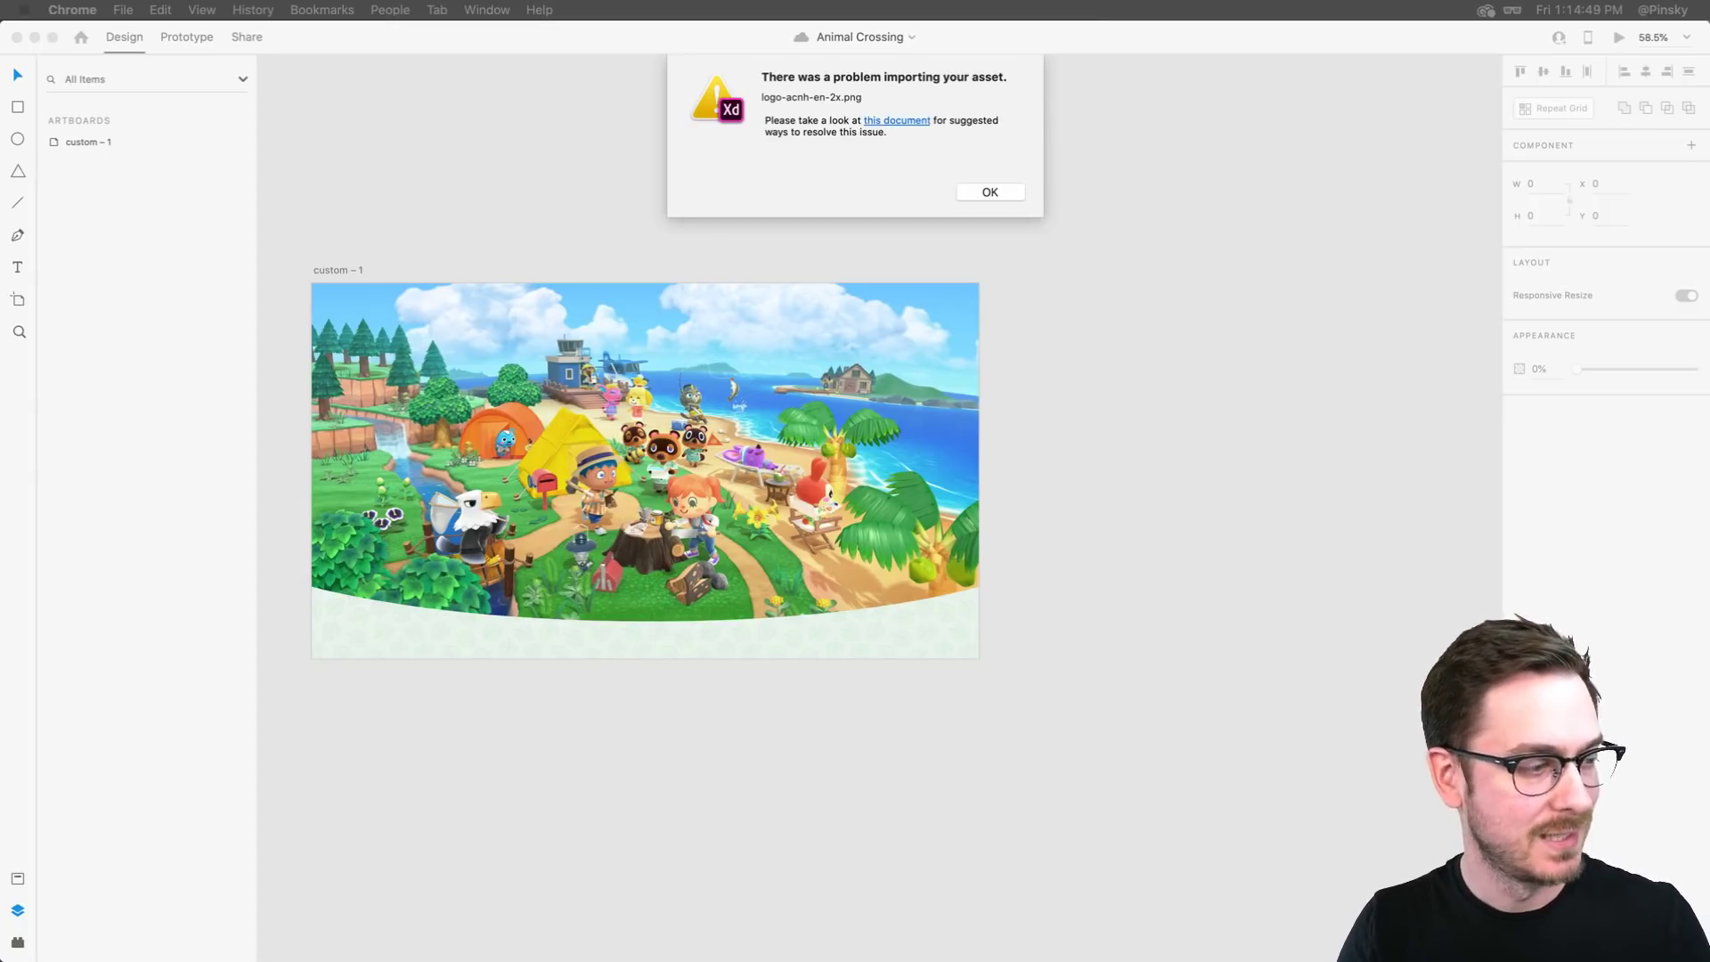
Dismiss the import error and try importing catch-char-1.png from Finder onto the canvas above the artboard
left_click(987, 414)
left_click(991, 192)
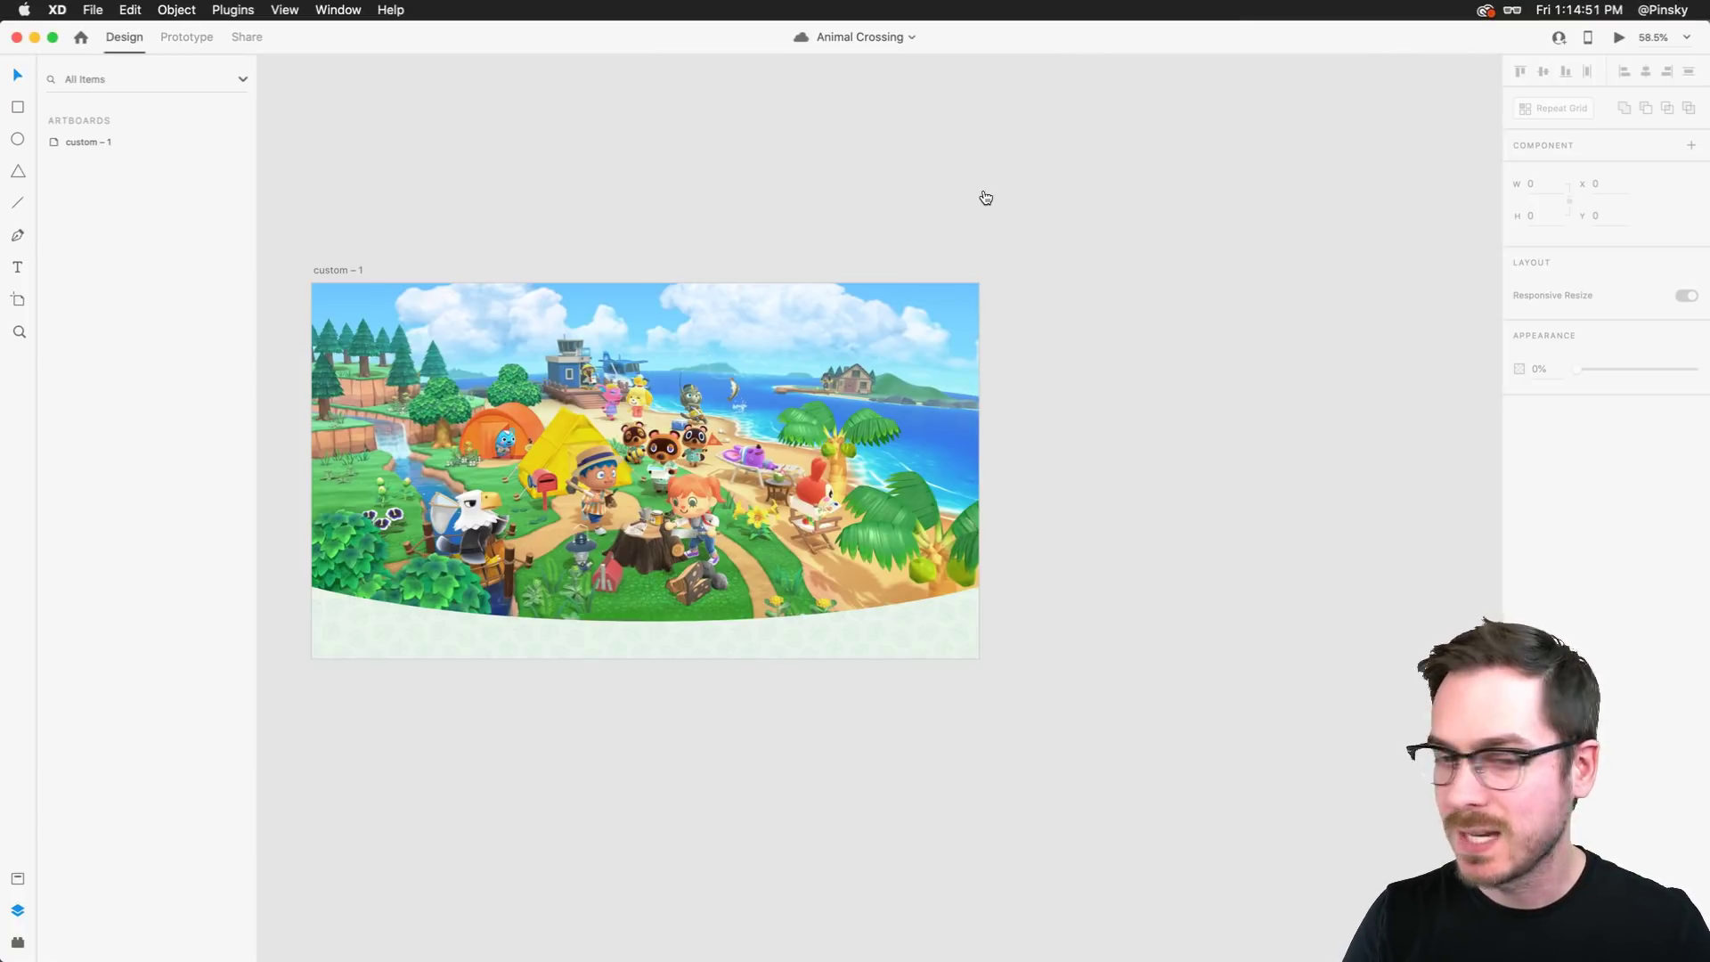
key("super+Tab")
left_click(834, 443)
left_click(761, 379)
left_click_drag(766, 156, 770, 137)
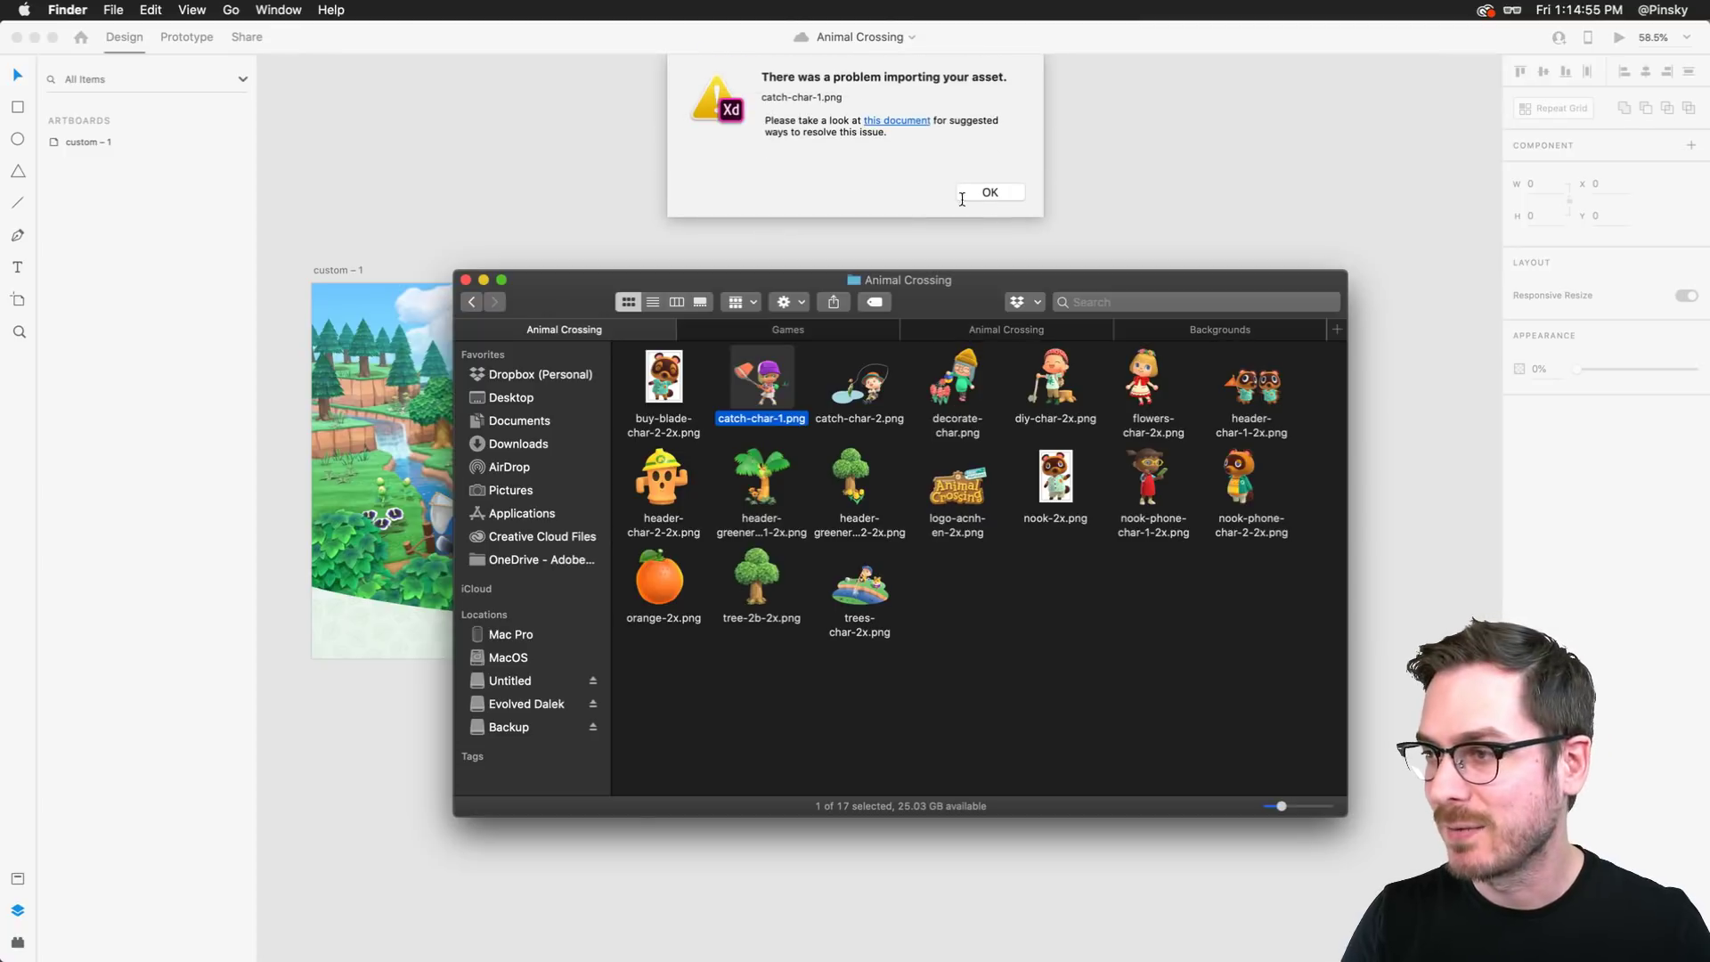
left_click(1020, 203)
left_click(1020, 202)
key("super+Tab")
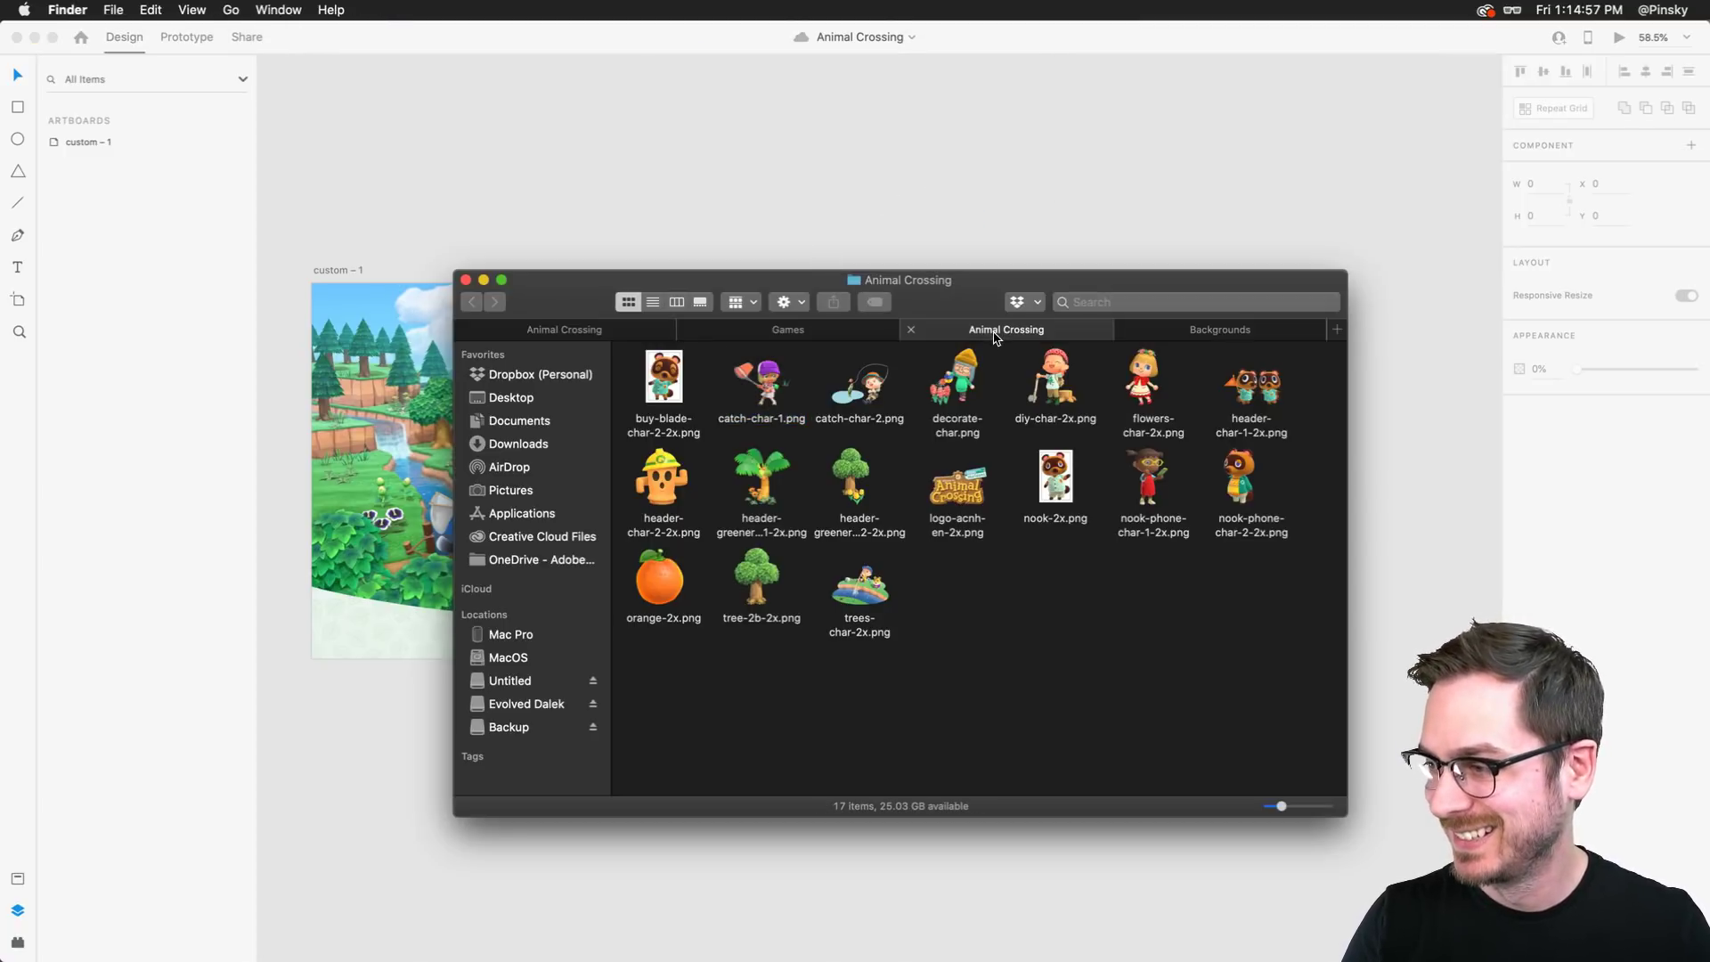
Import Breath.png from the Games folder as a test, and delete it from the artboard
left_click(774, 334)
left_click_drag(761, 410, 888, 267)
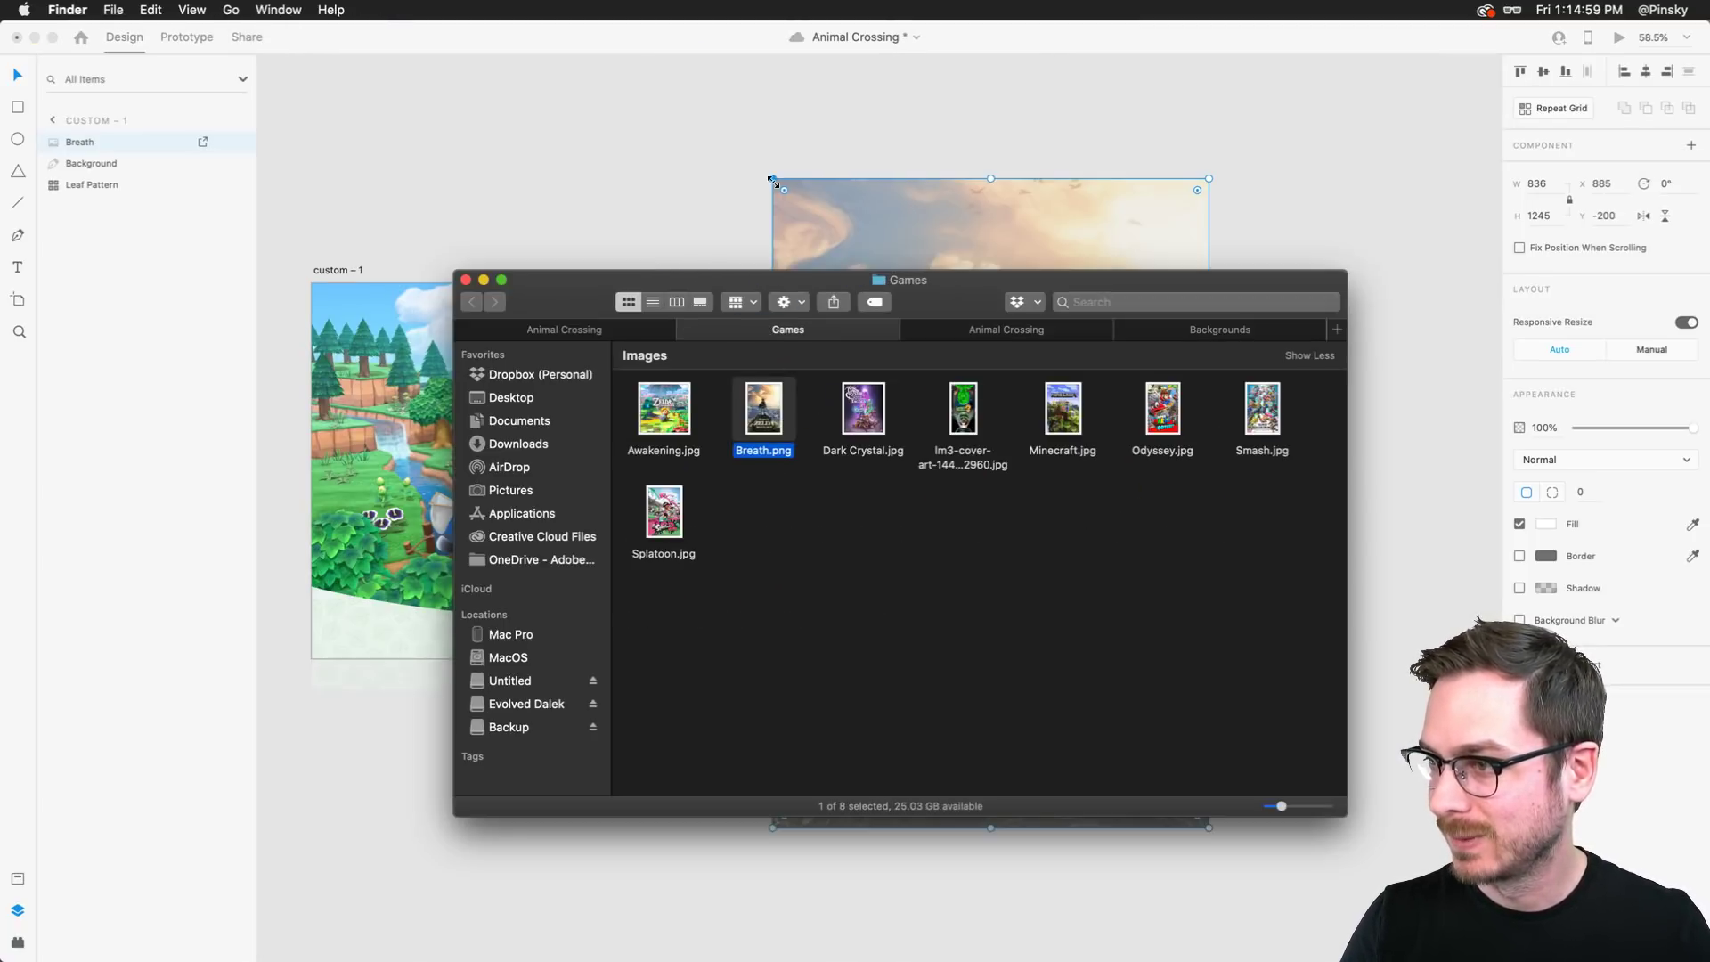
left_click(887, 267)
key("Delete")
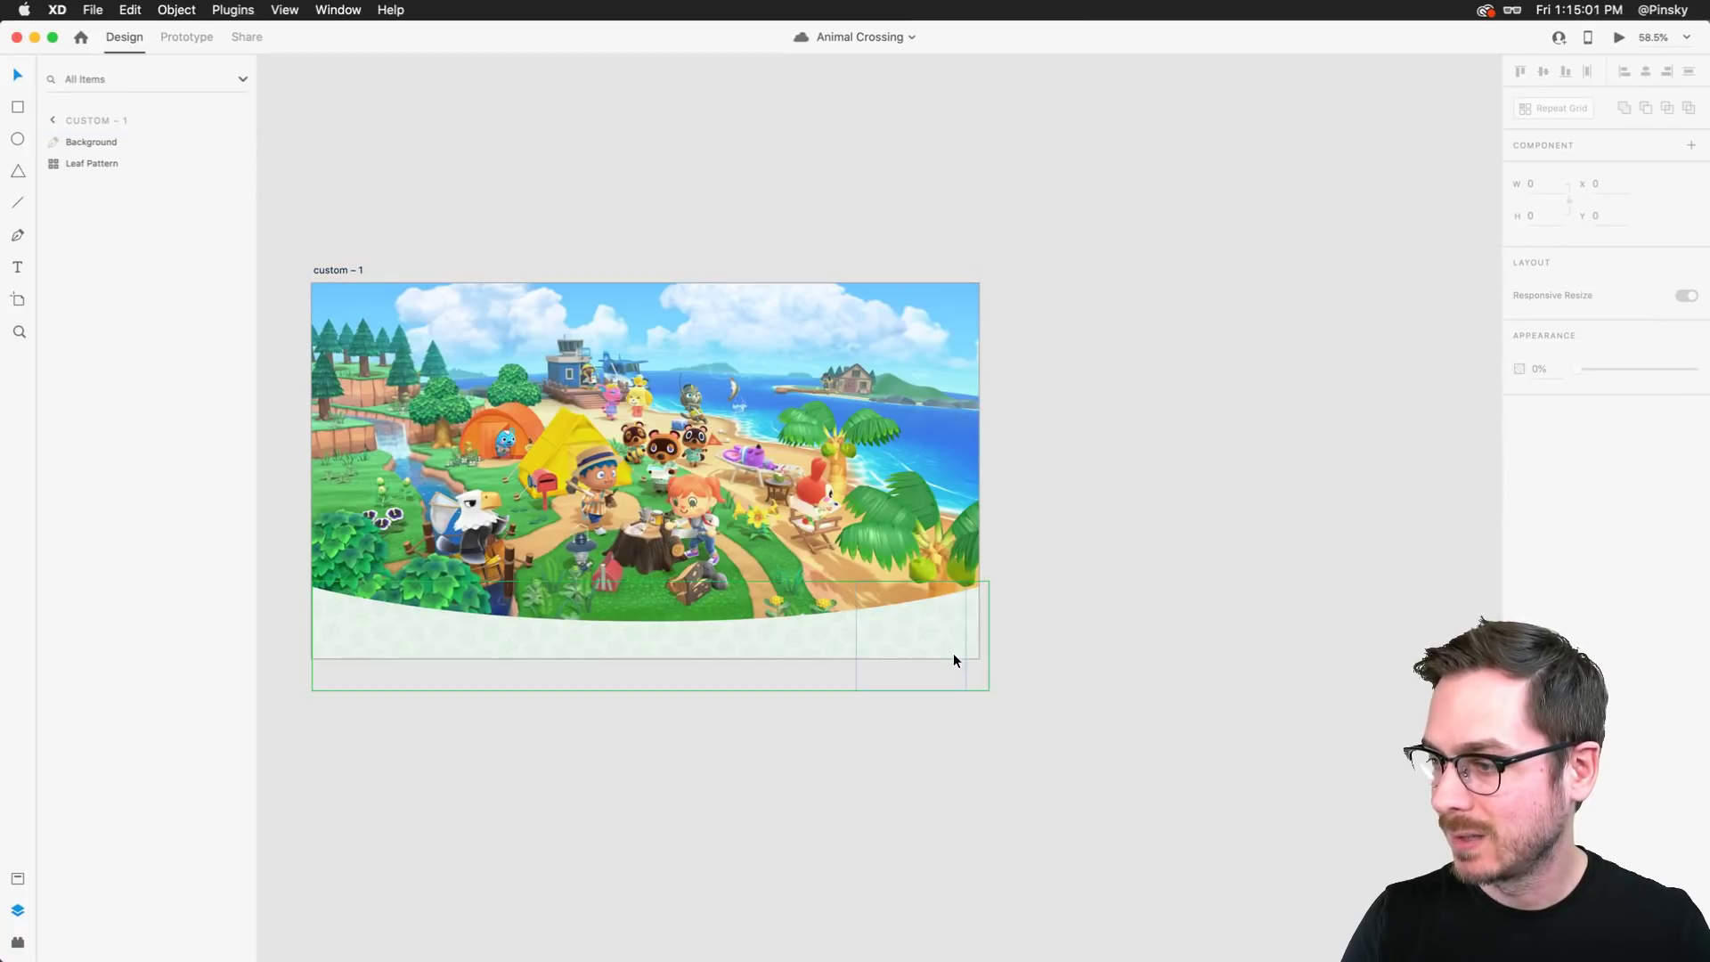
Rename logo-acnh-en-2x.png in the Animal Crossing folder as logo.png, and try importing it above the artboard
key("super+Tab")
left_click(565, 330)
left_click_drag(1250, 671, 659, 359)
left_click(1167, 628)
left_click(958, 496)
key("Return")
type("logo")
key("Return")
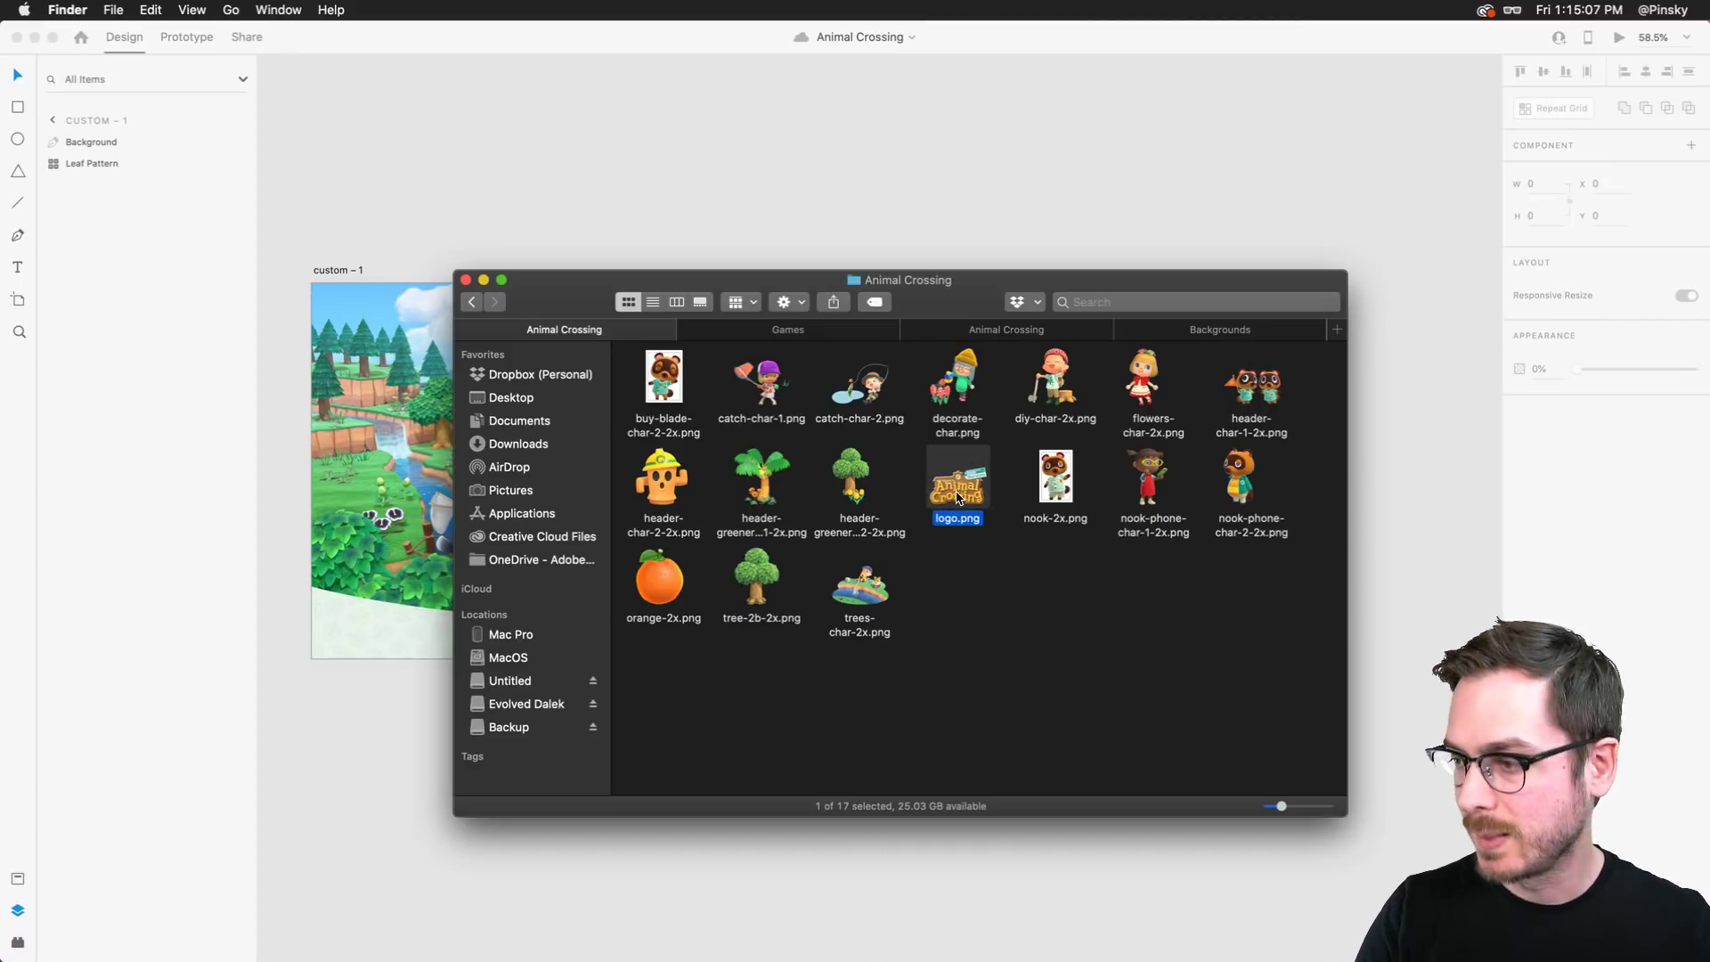
left_click_drag(967, 496, 854, 153)
left_click(1004, 191)
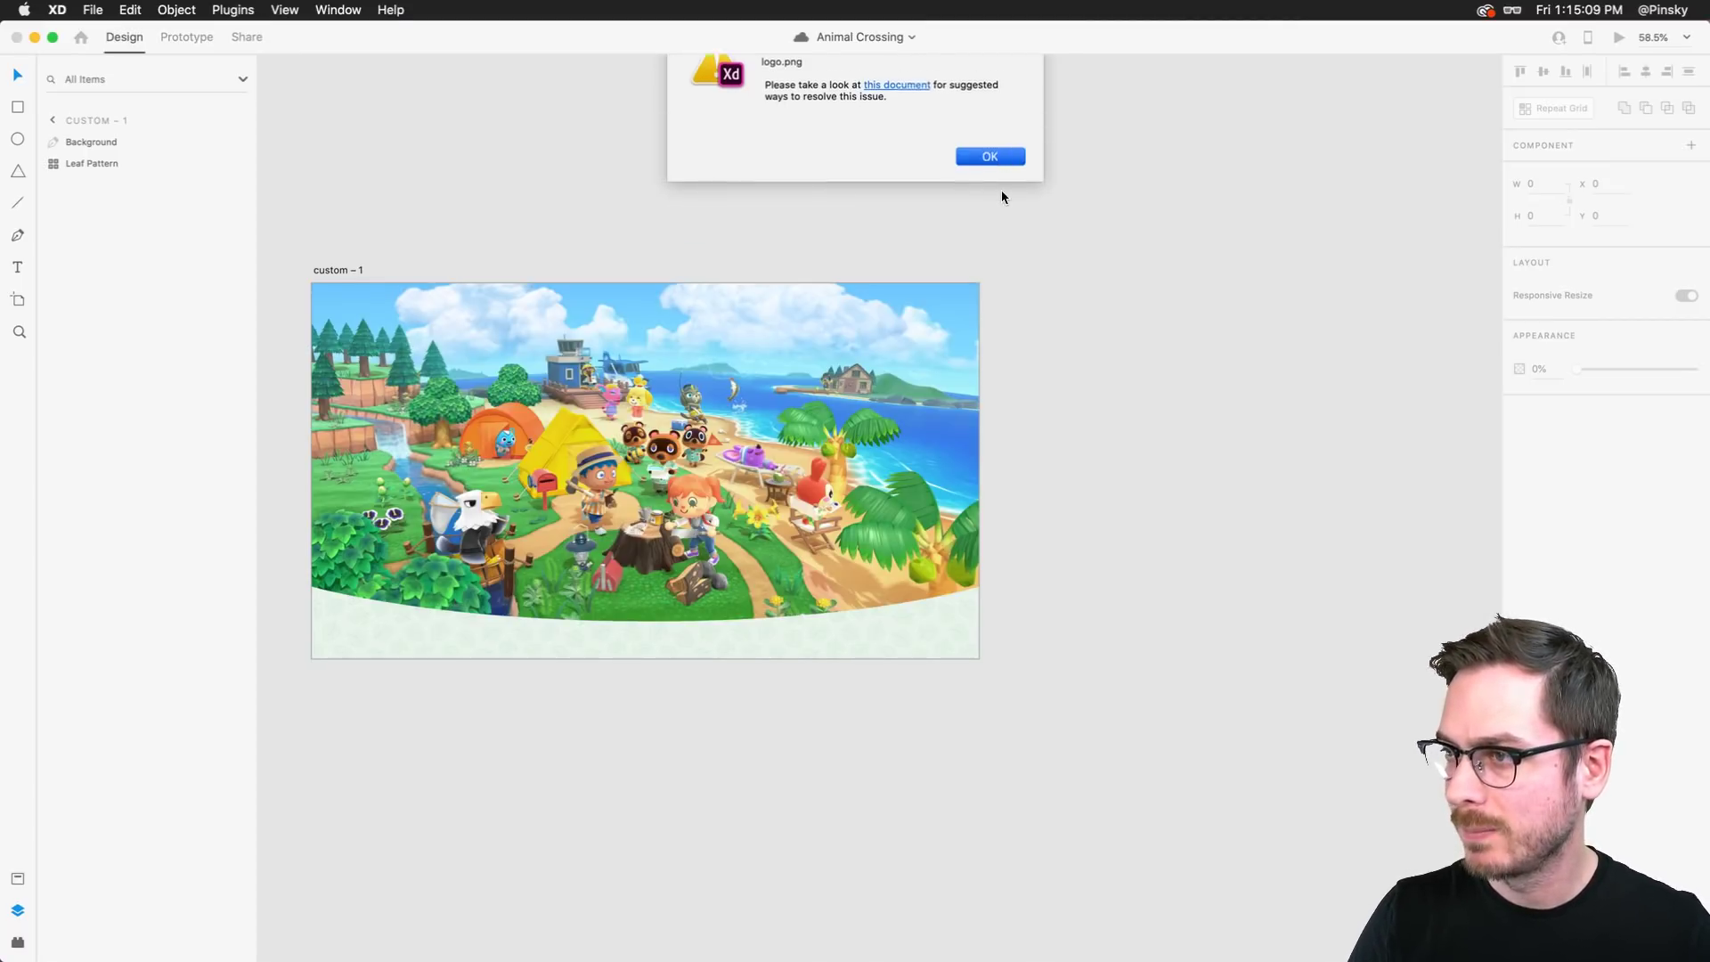
Change the logo file's extension to .jpg and try importing it into the XD document
key("super+Tab")
left_click(958, 588)
left_click(959, 530)
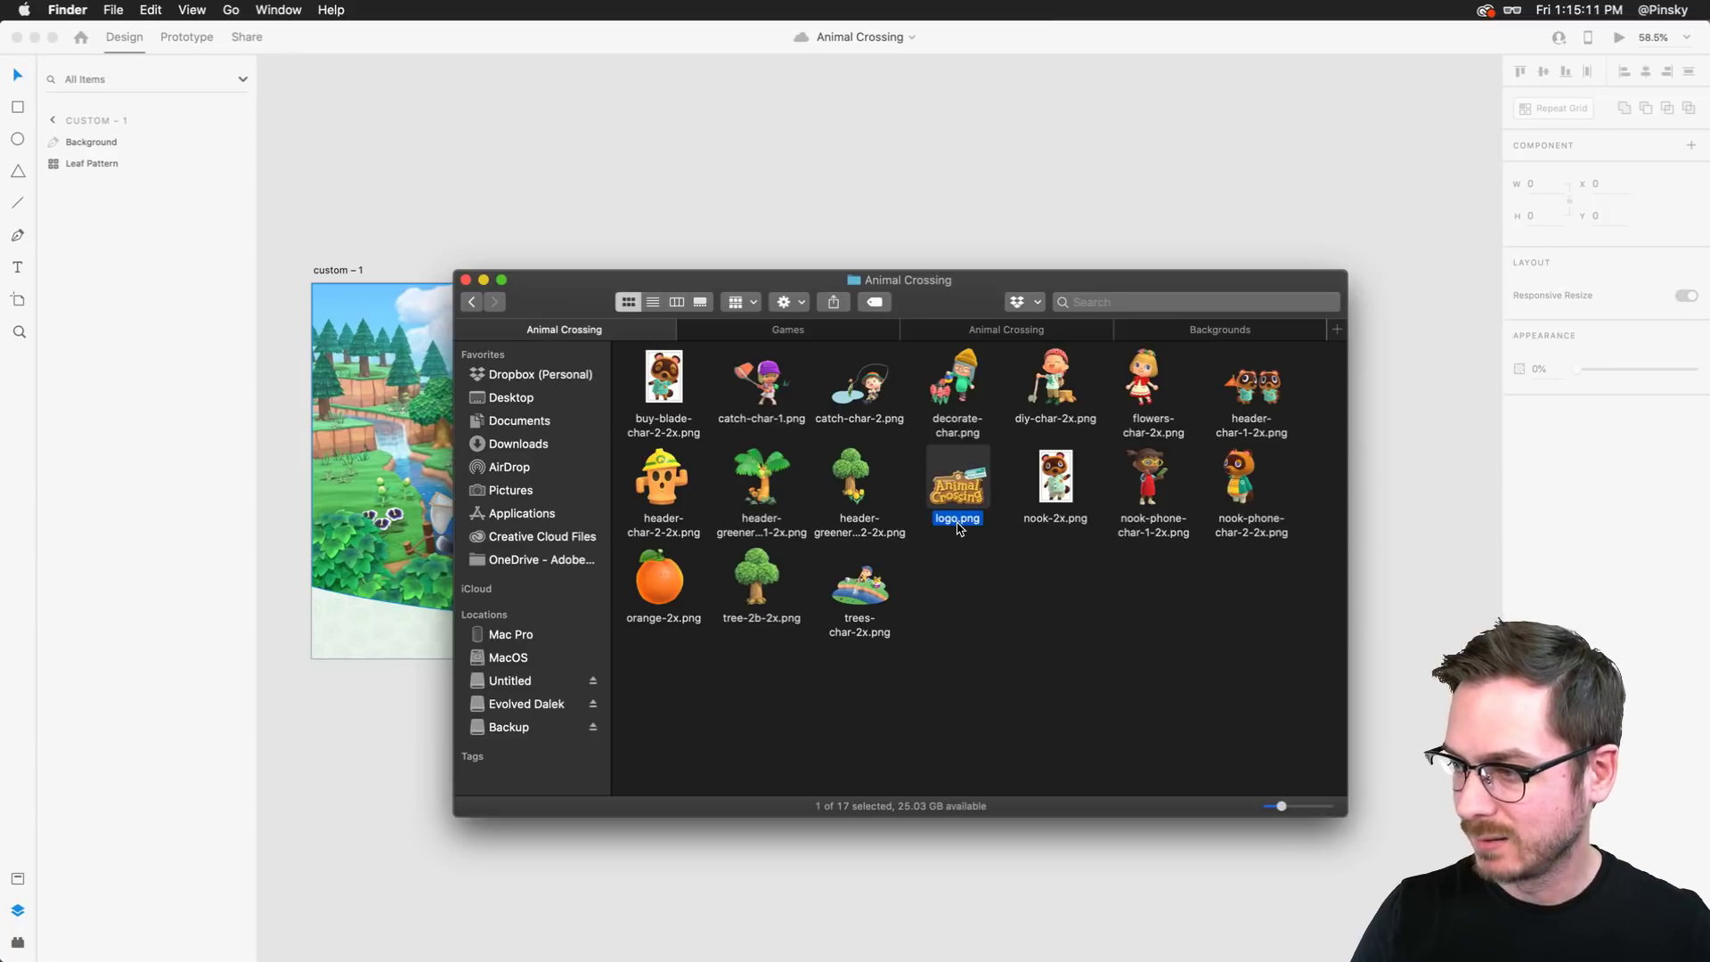
key("super+Right")
key("BackSpace")
key("BackSpace")
key("BackSpace")
type("jpg")
key("Return")
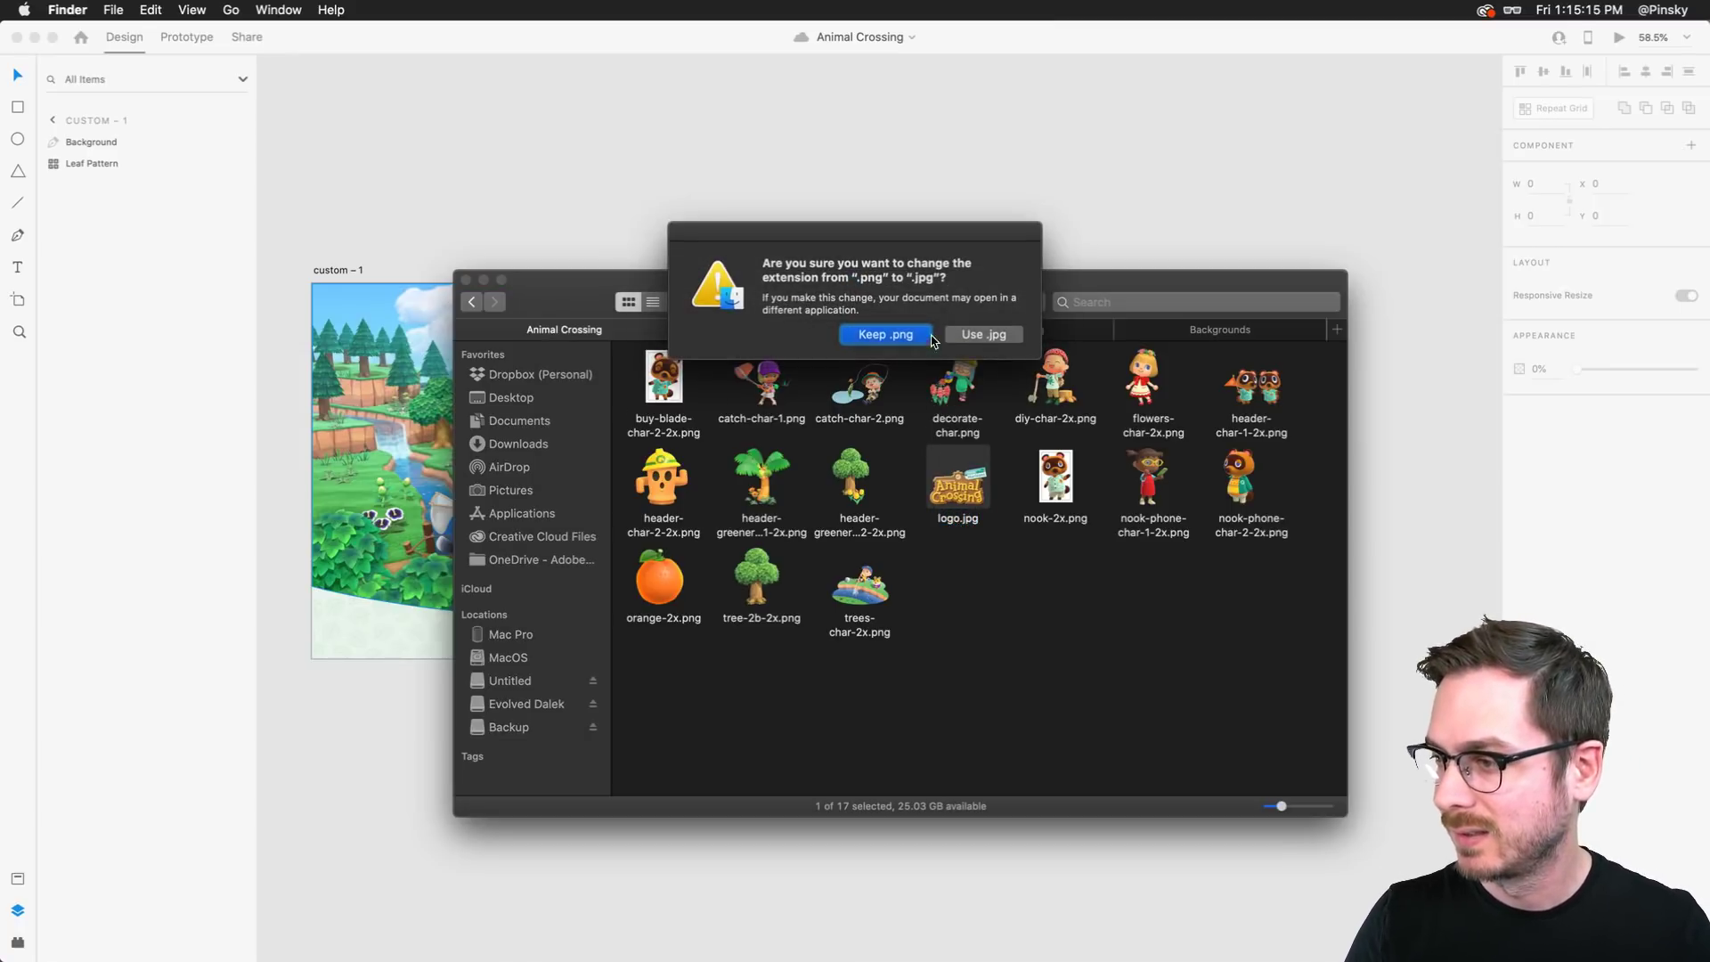
left_click(984, 334)
left_click_drag(957, 485, 891, 115)
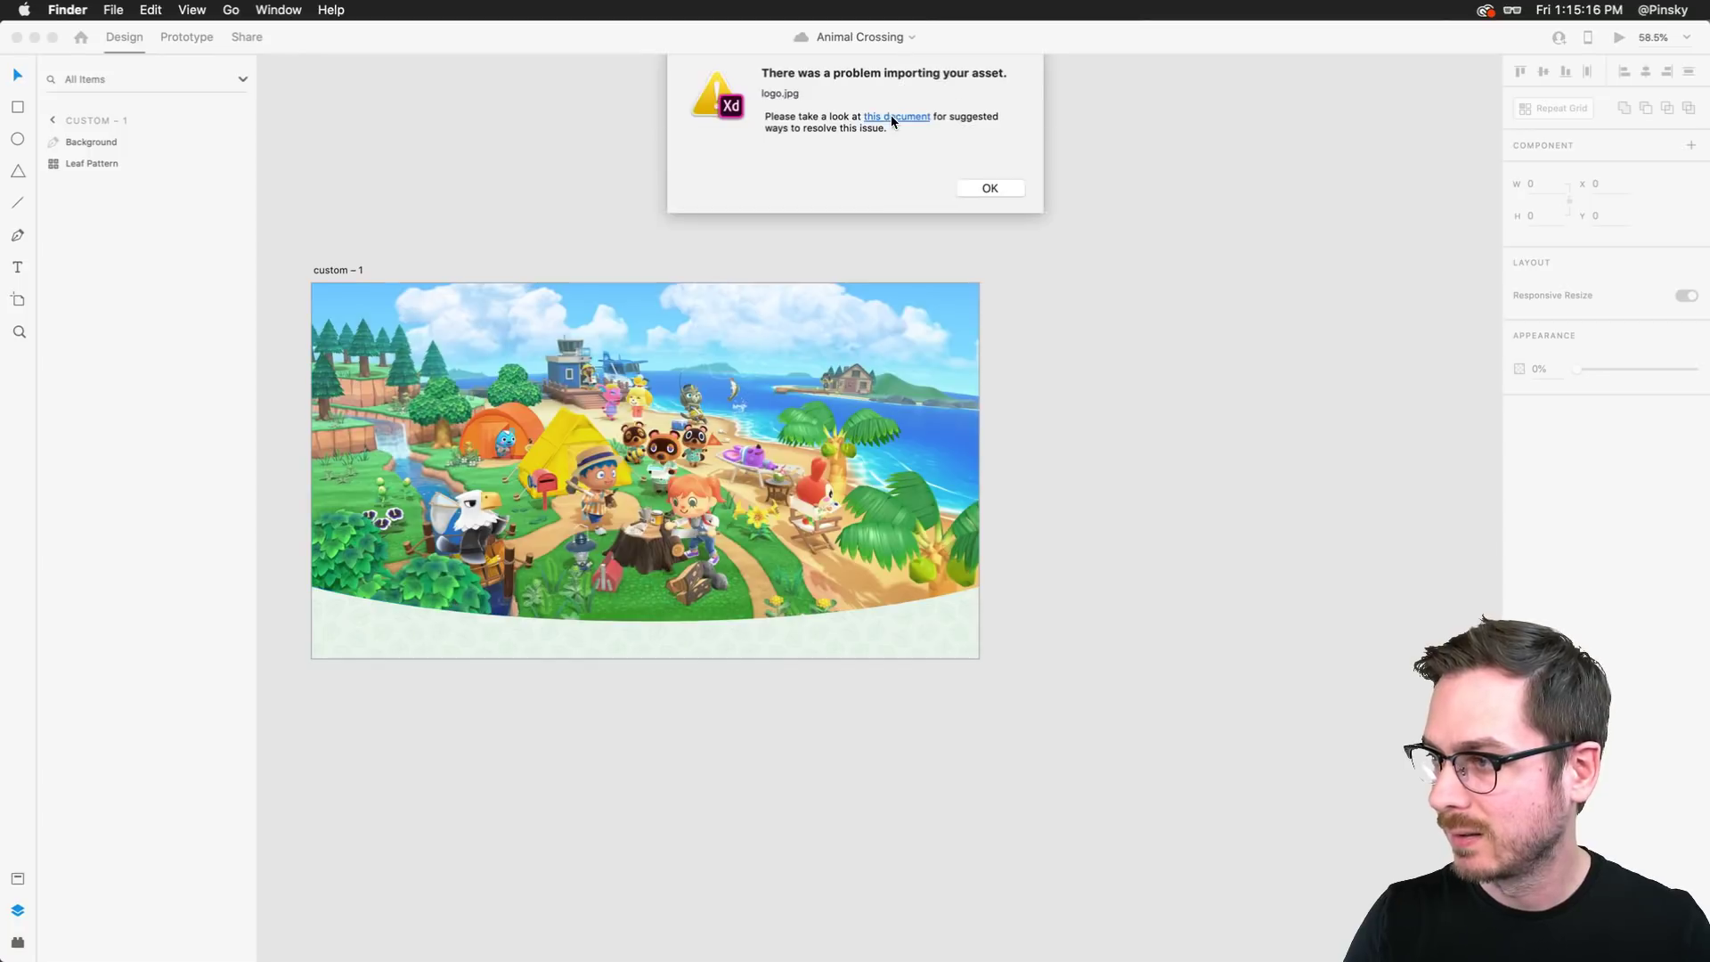
left_click(989, 192)
scroll(481, 436, "left", 3)
scroll(715, 411, "up", 3)
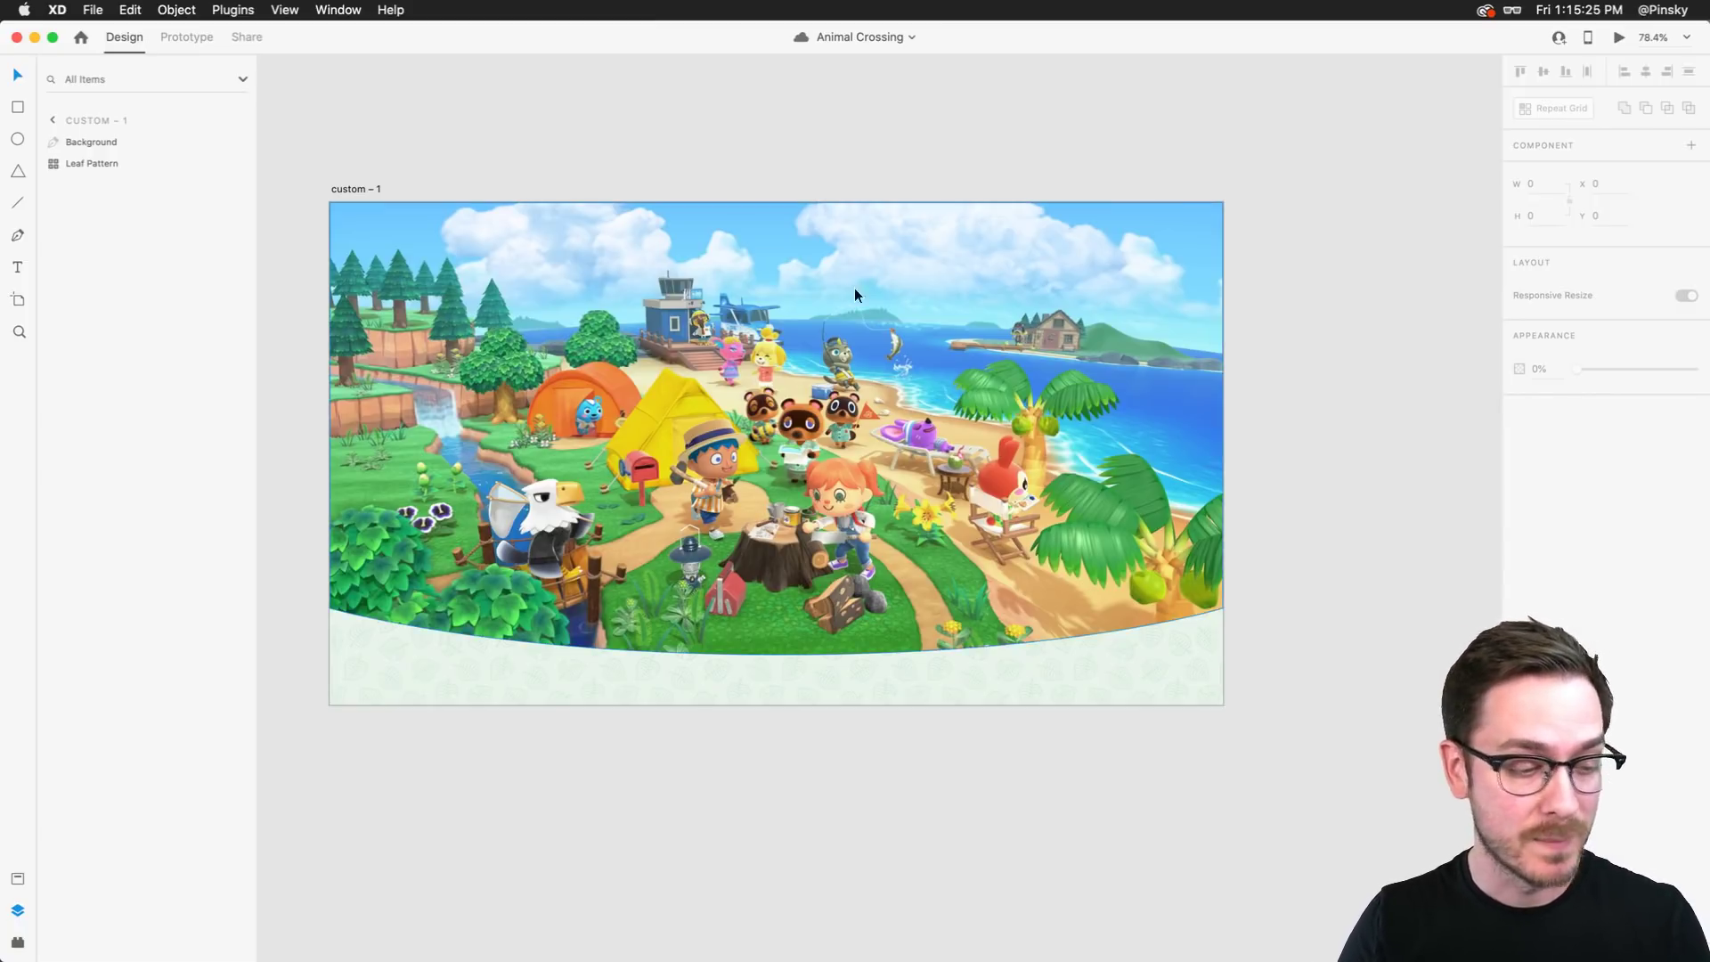
key("super+n")
key("super+w")
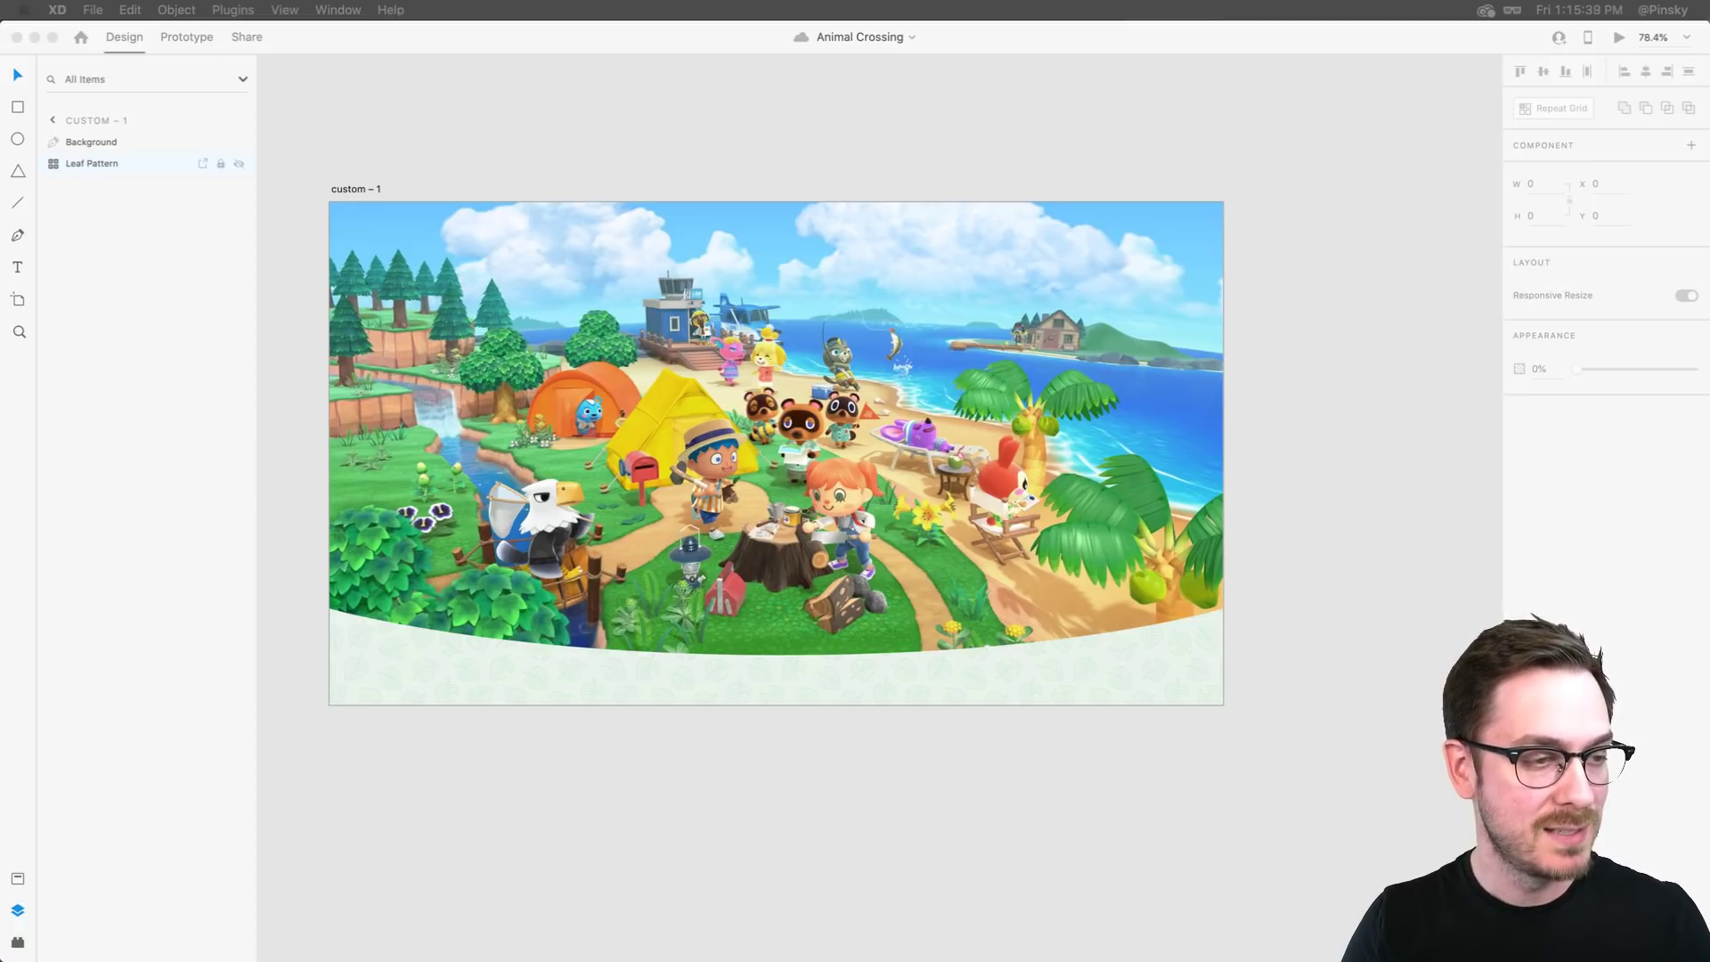
left_click(943, 153)
scroll(835, 147, "left", 3)
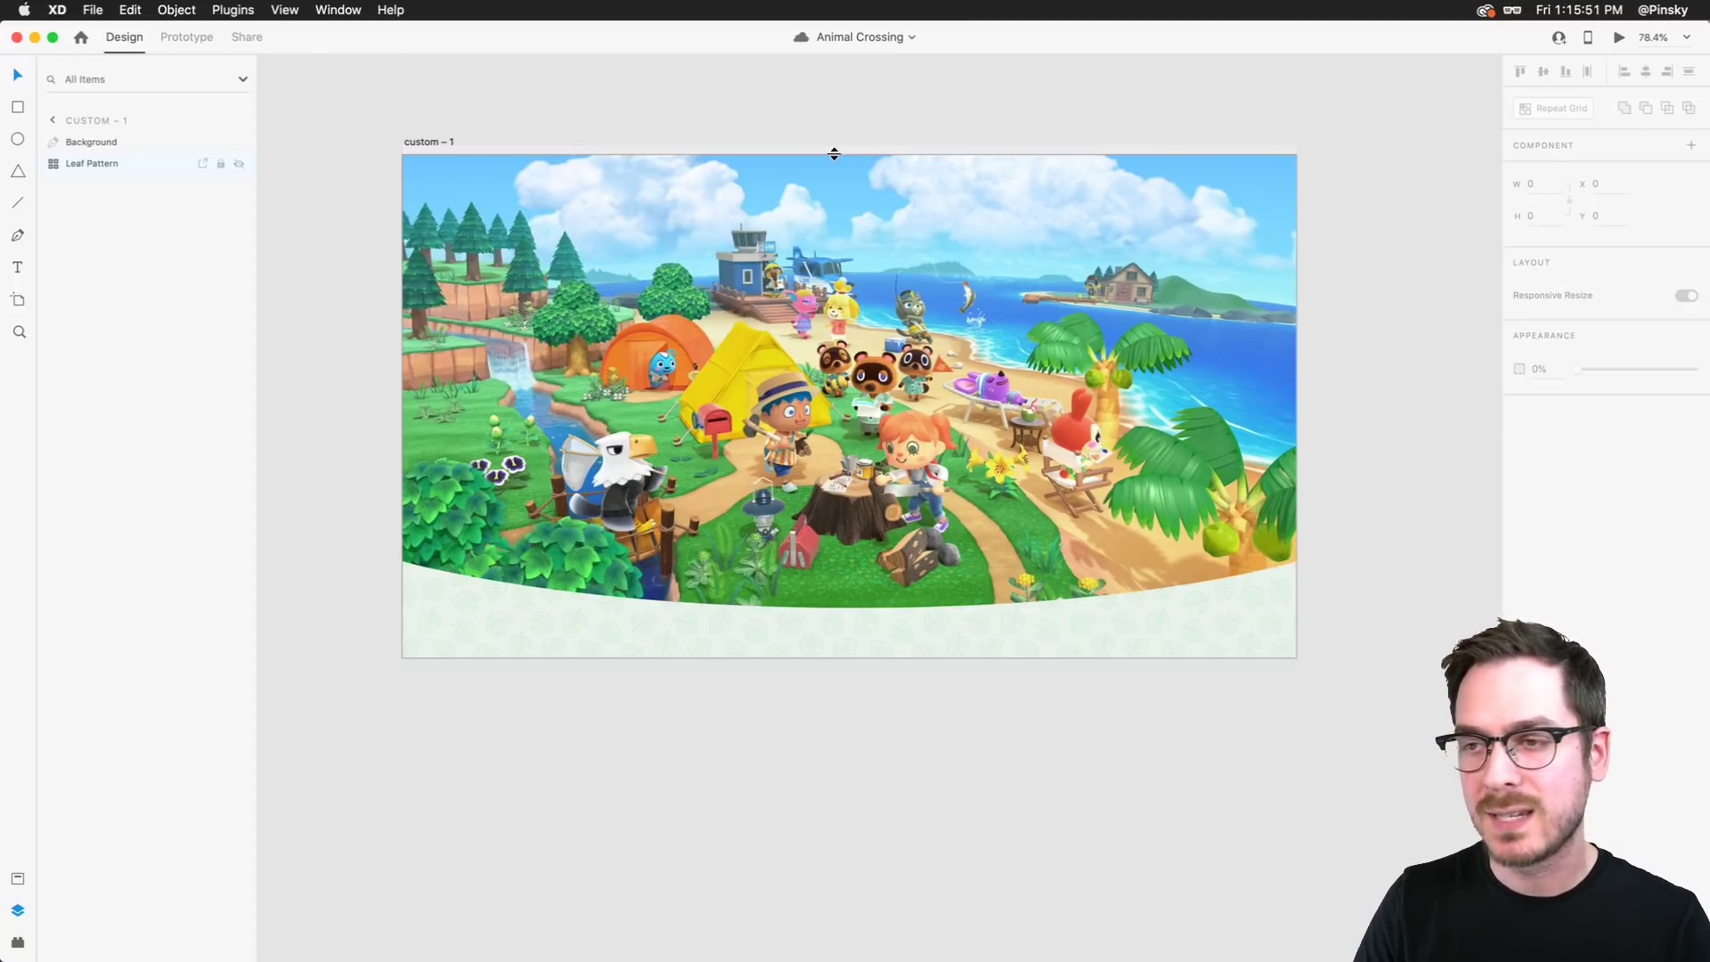
Examine the finished Animal Crossing welcome screen in the Game UI document for its logo and panel layout
left_click_drag(695, 1, 768, 32)
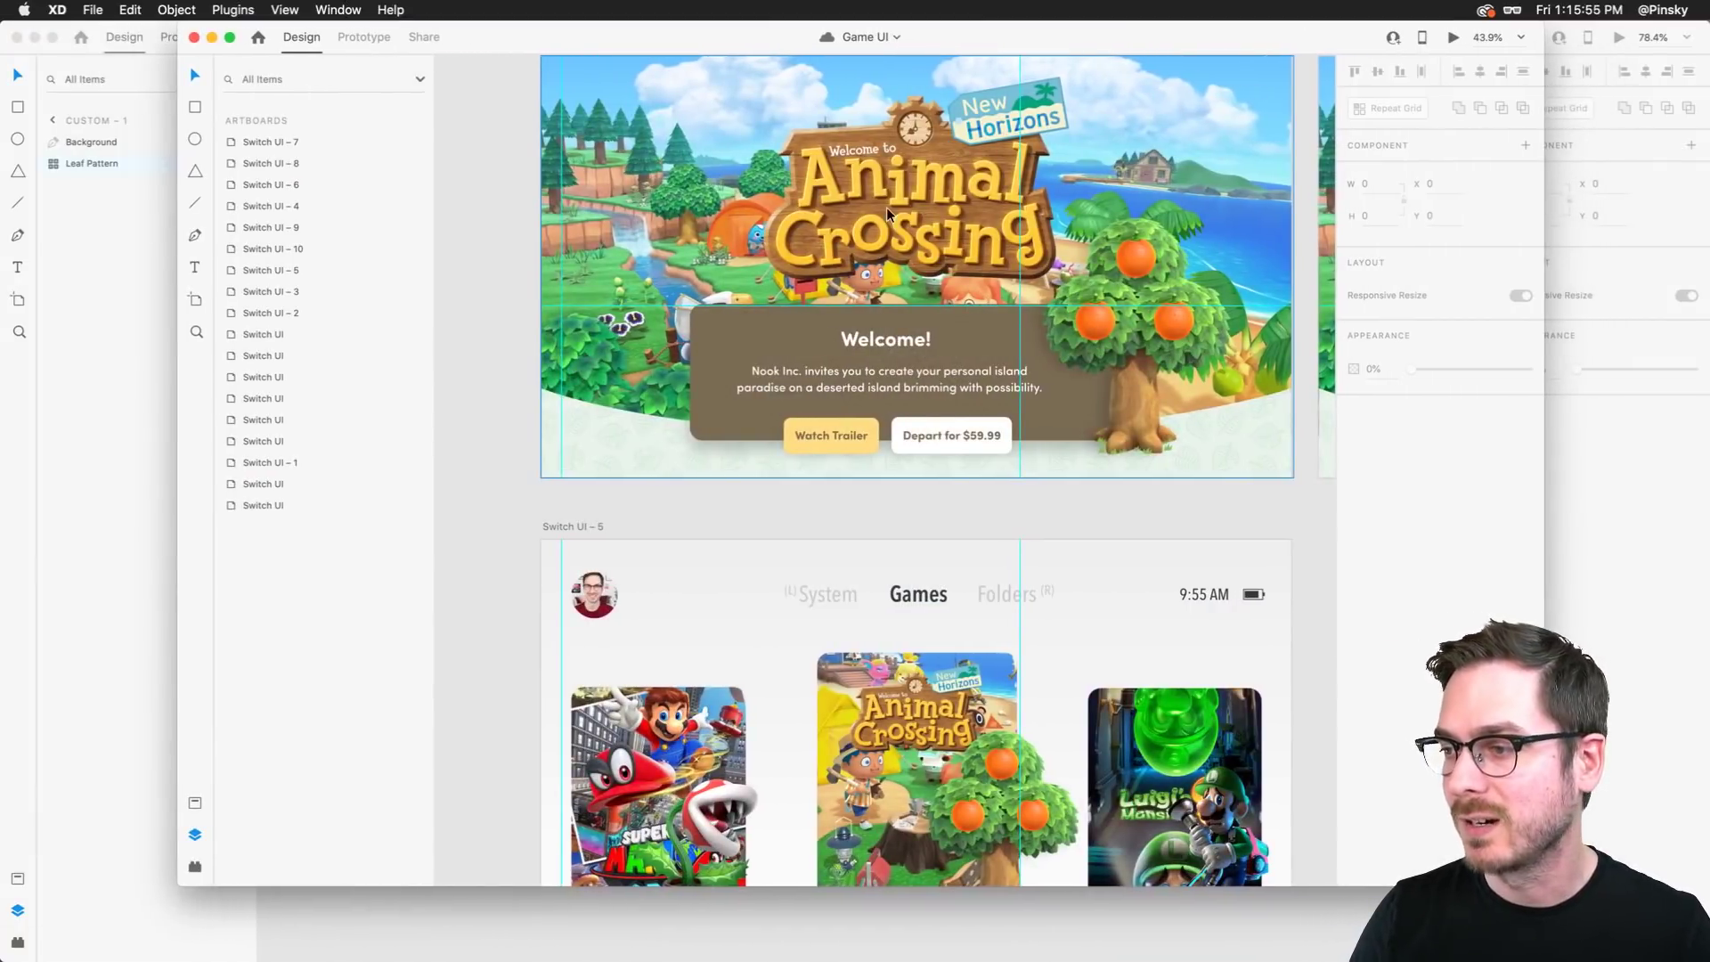
scroll(886, 207, "up", 2)
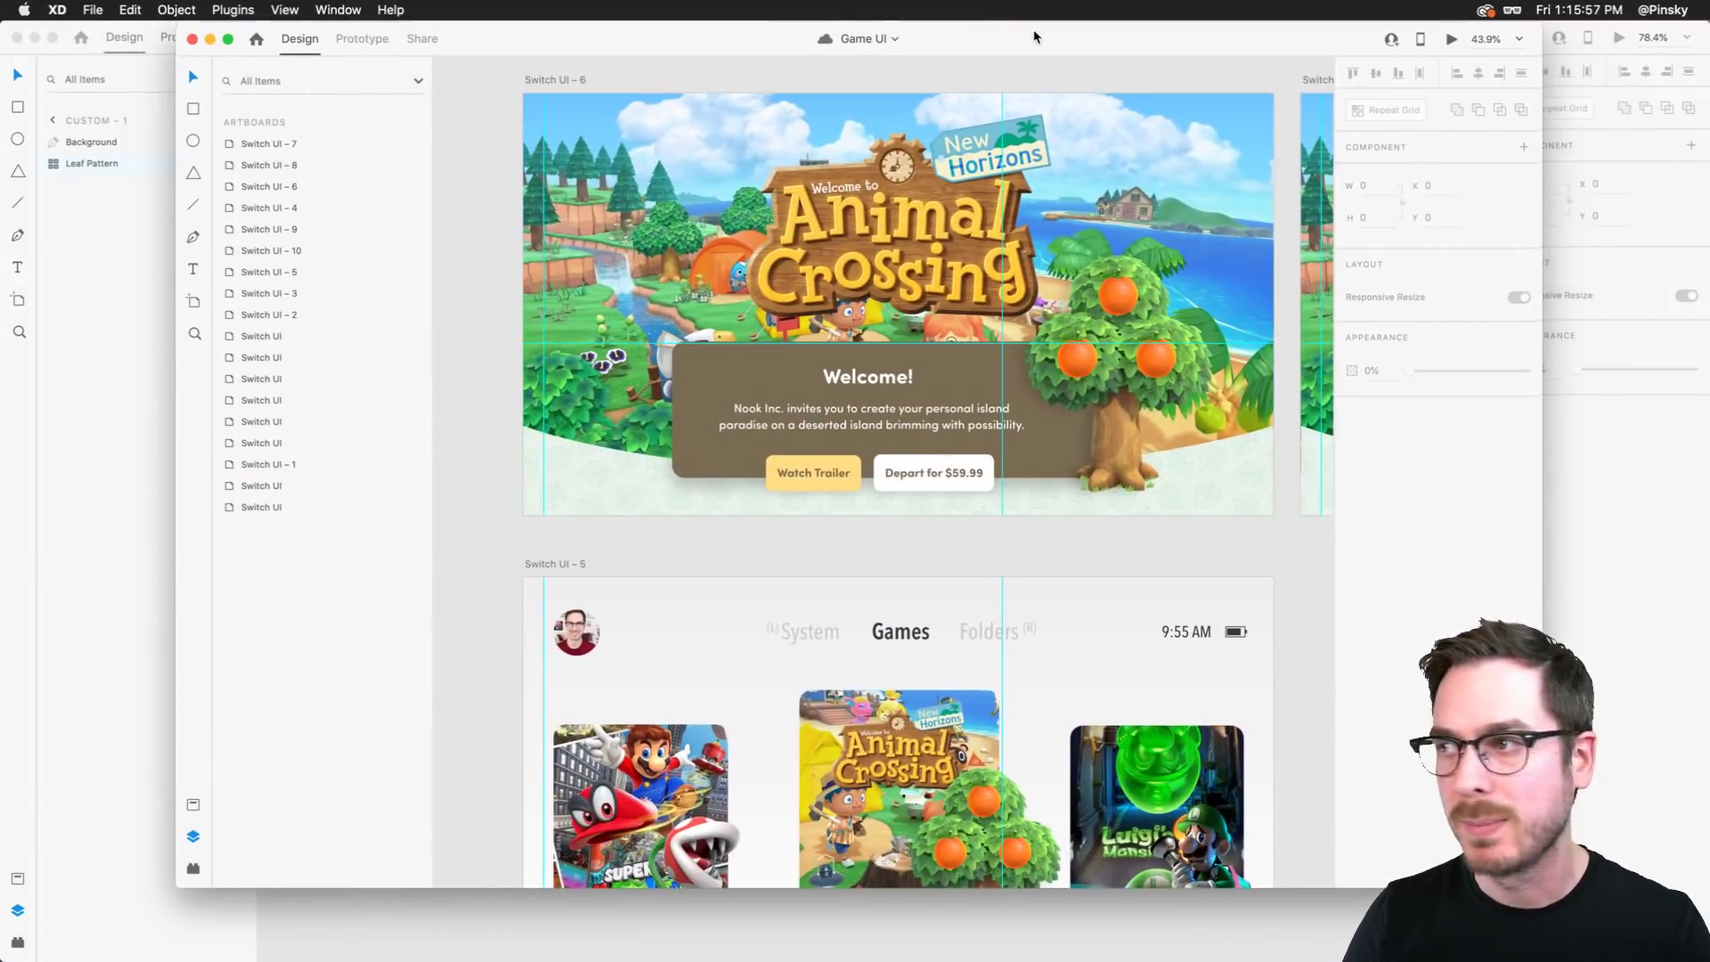
left_click_drag(1035, 37, 989, 1)
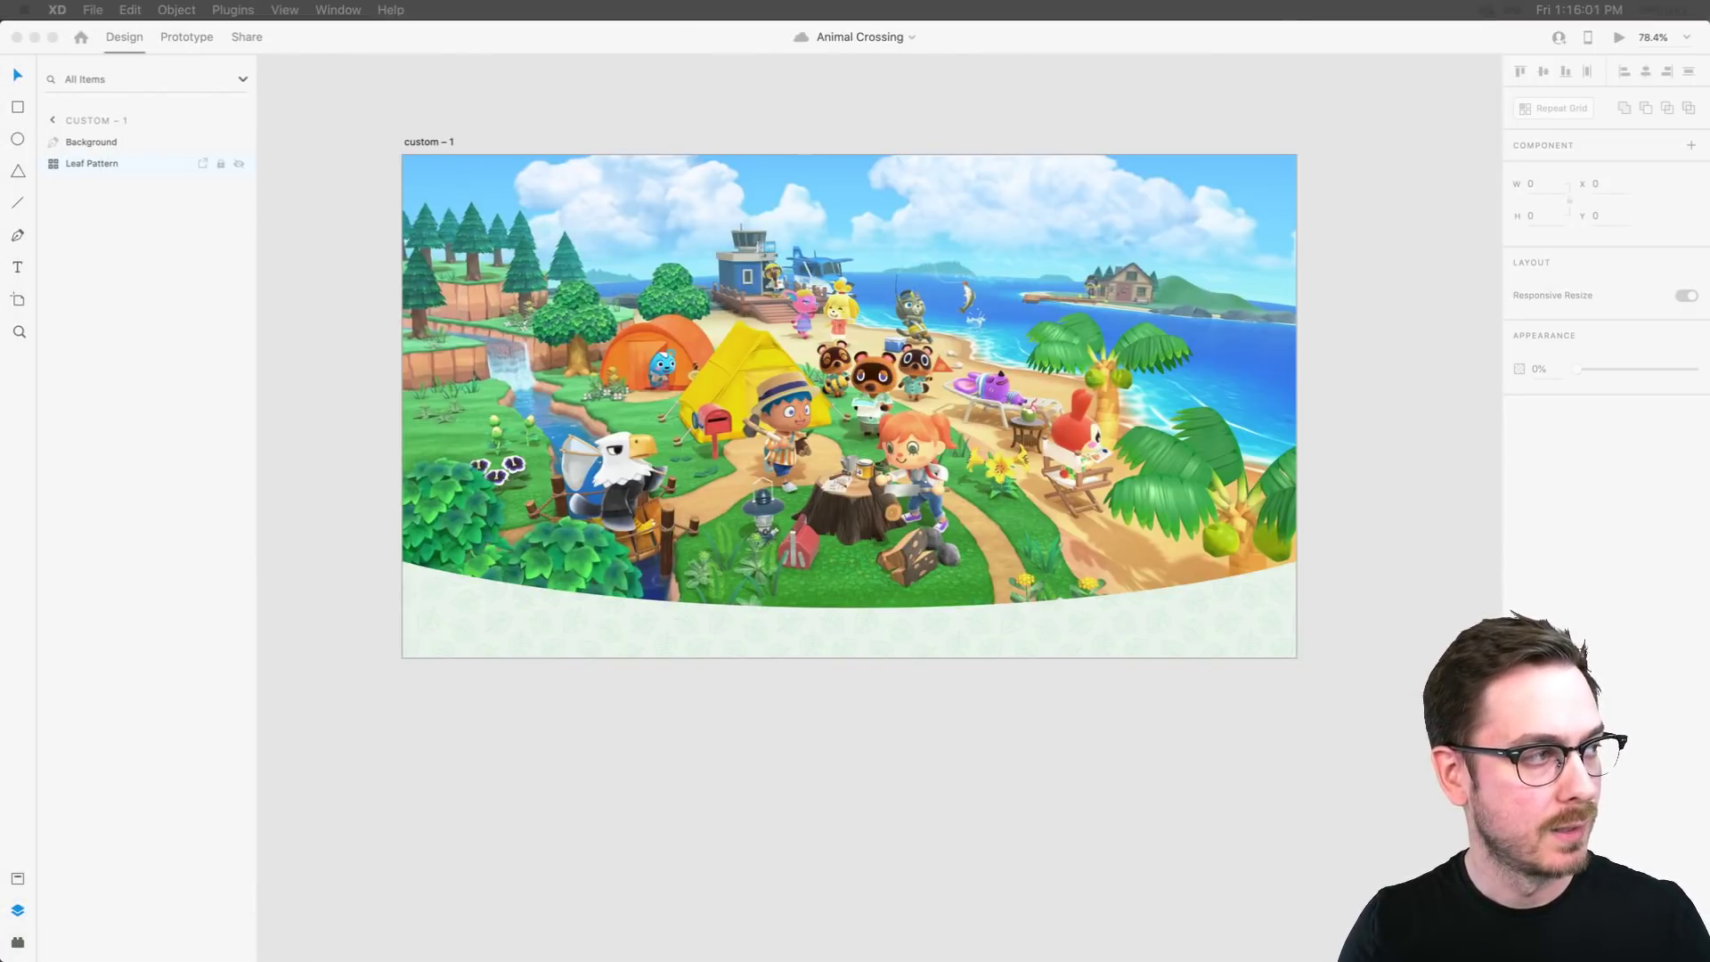
Paste the Animal Crossing logo onto the artboard and scale it down to about 402 × 269
left_click(905, 119)
key("super+v")
left_click_drag(871, 408, 868, 408)
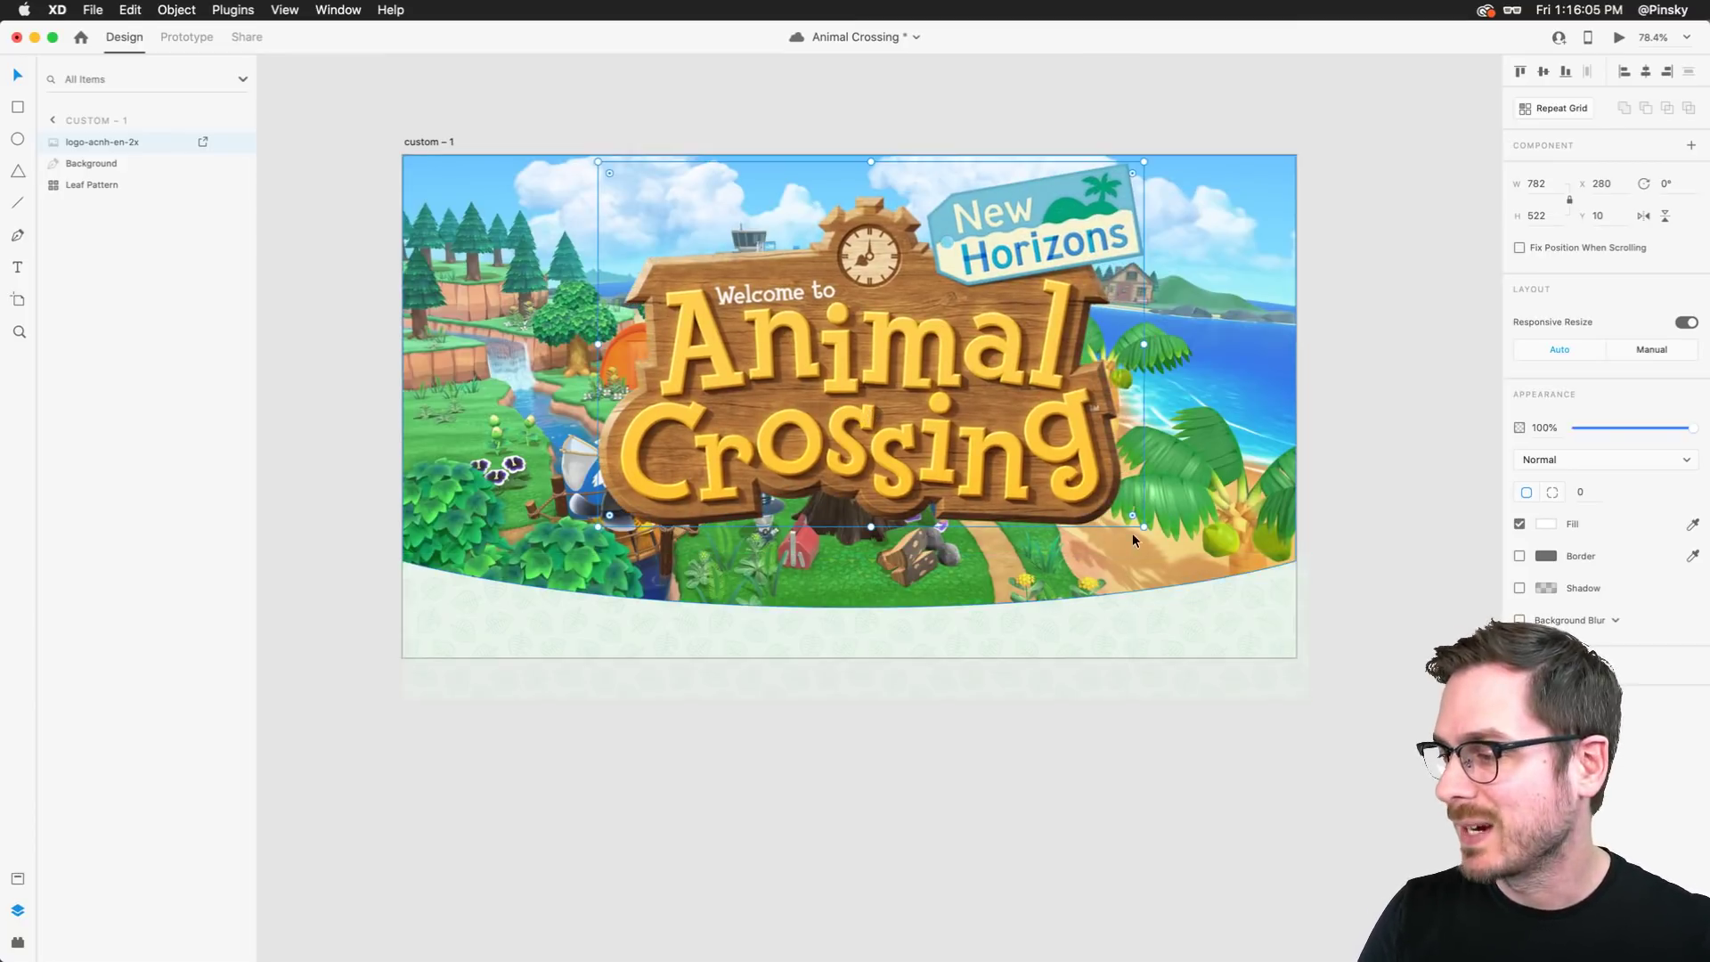
left_click_drag(1146, 530, 889, 357)
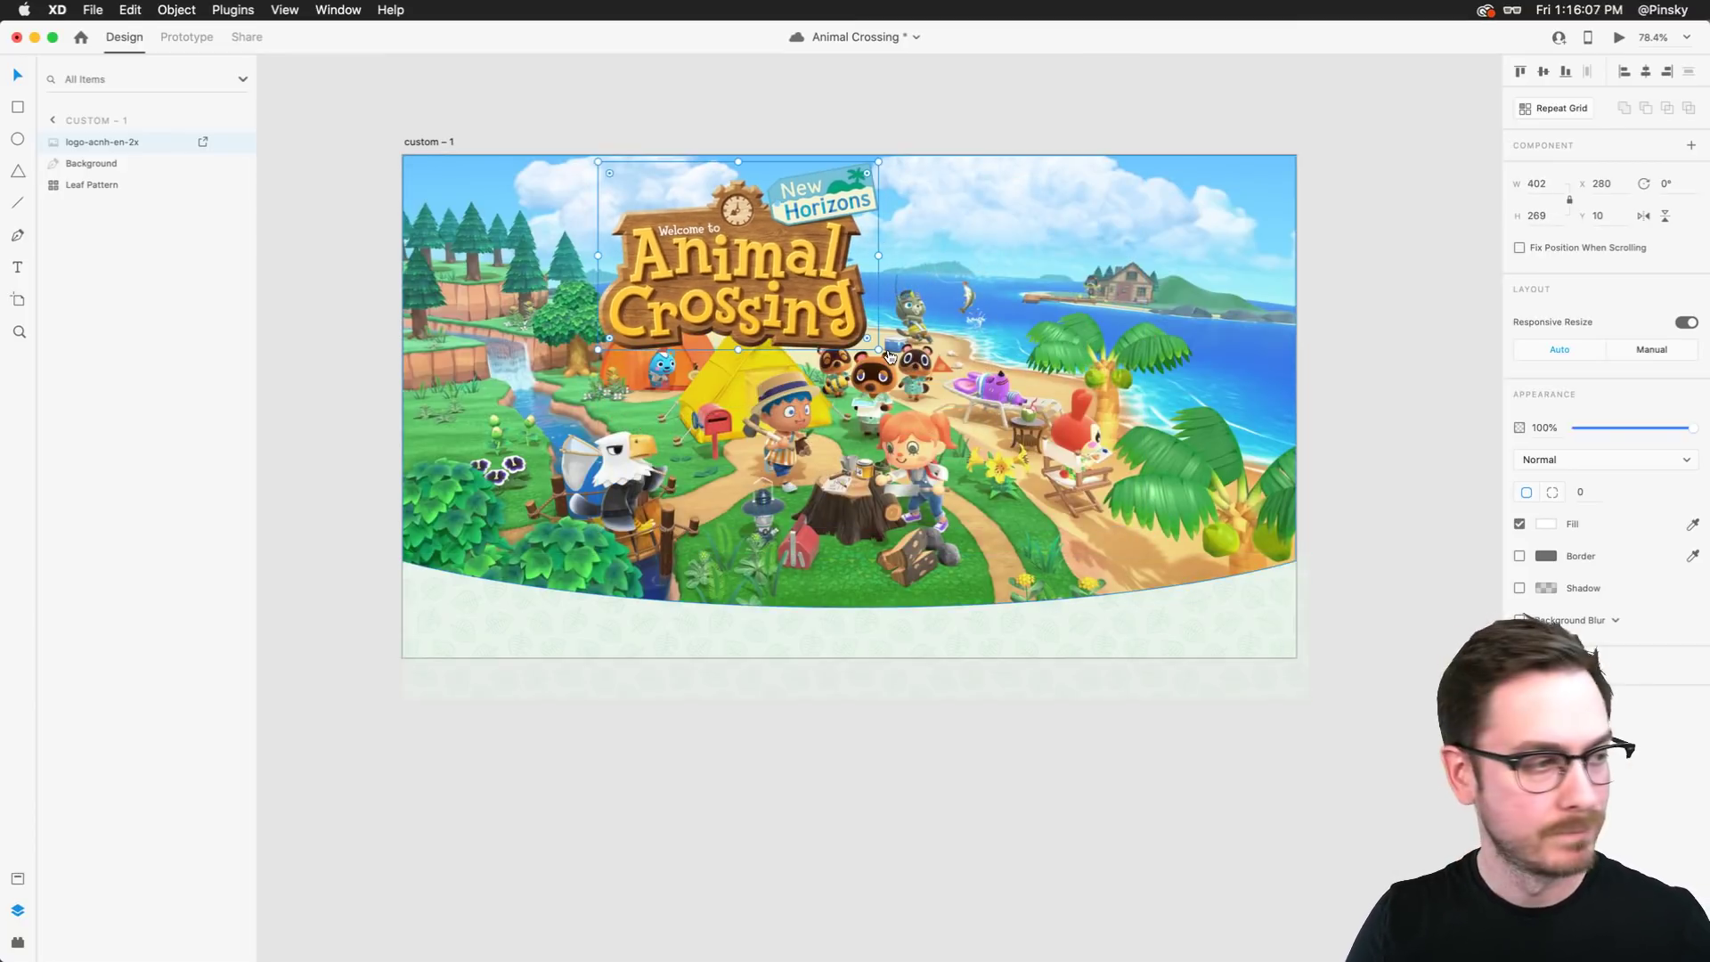
Replace the pasted logo's image with the renamed logo file from Finder
key("super+Tab")
key("super+Tab")
left_click_drag(969, 486, 824, 306)
left_click(1016, 189)
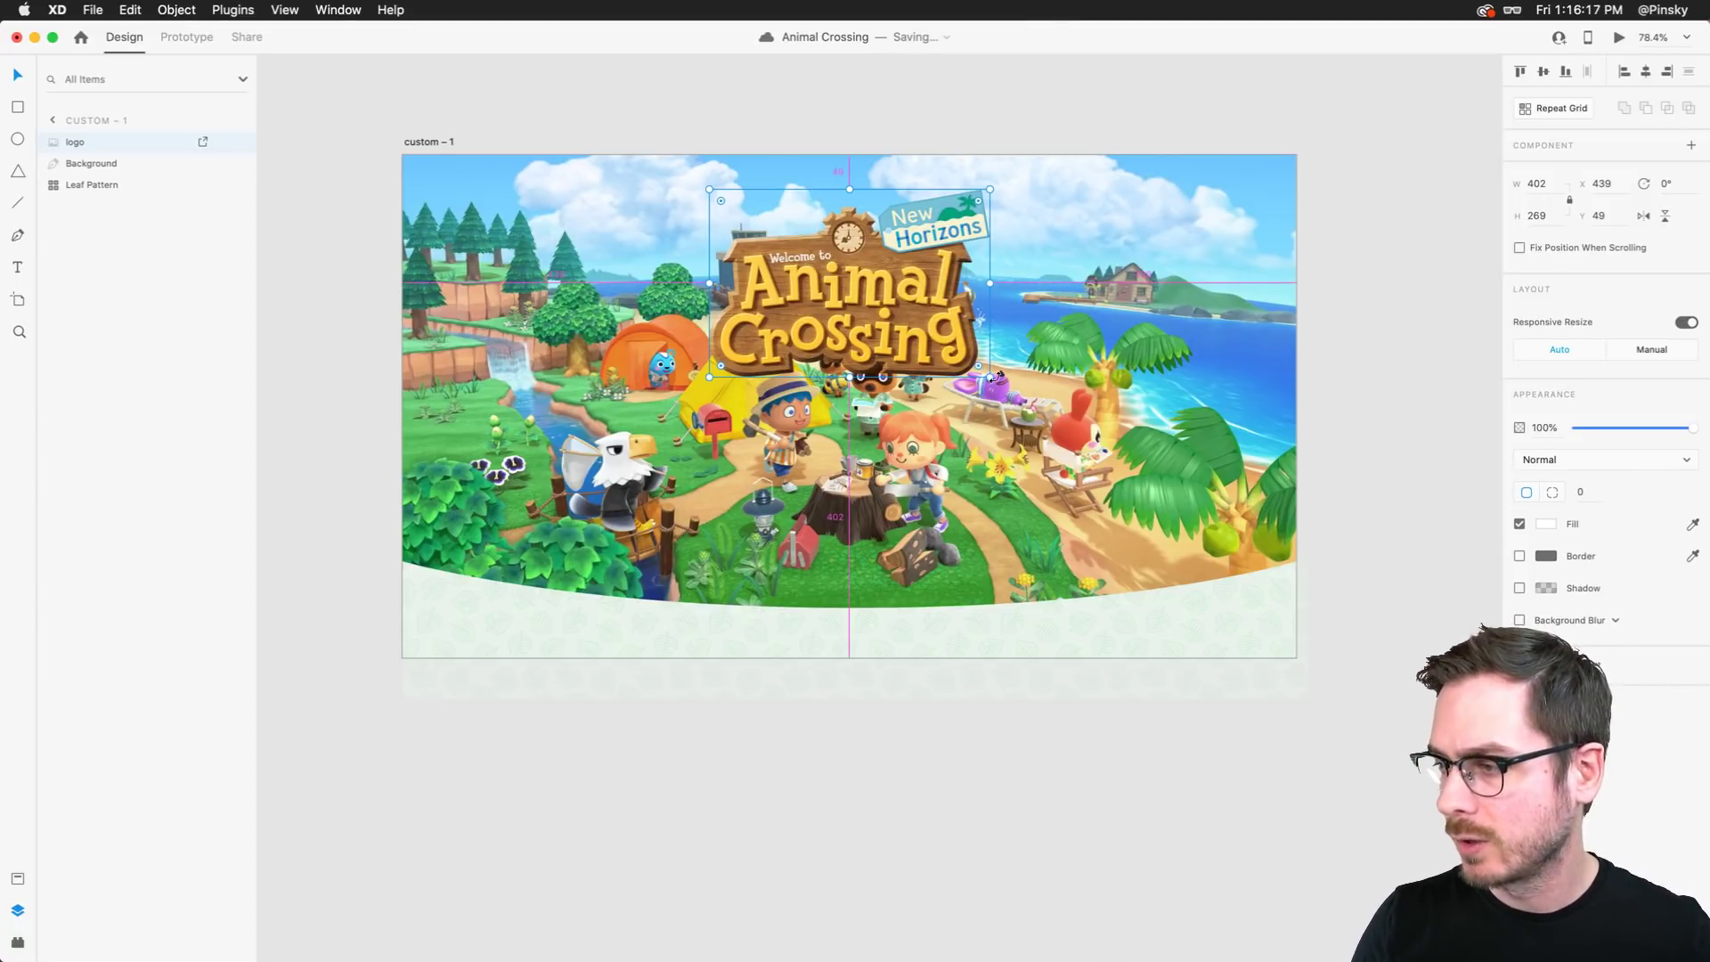
Enlarge the logo to about 488 × 325 and centre it horizontally near the artboard's upper edge
left_click_drag(993, 386, 1021, 398)
mouse_move(858, 284)
left_mouse_down()
mouse_move(857, 320)
mouse_move(855, 294)
left_mouse_up()
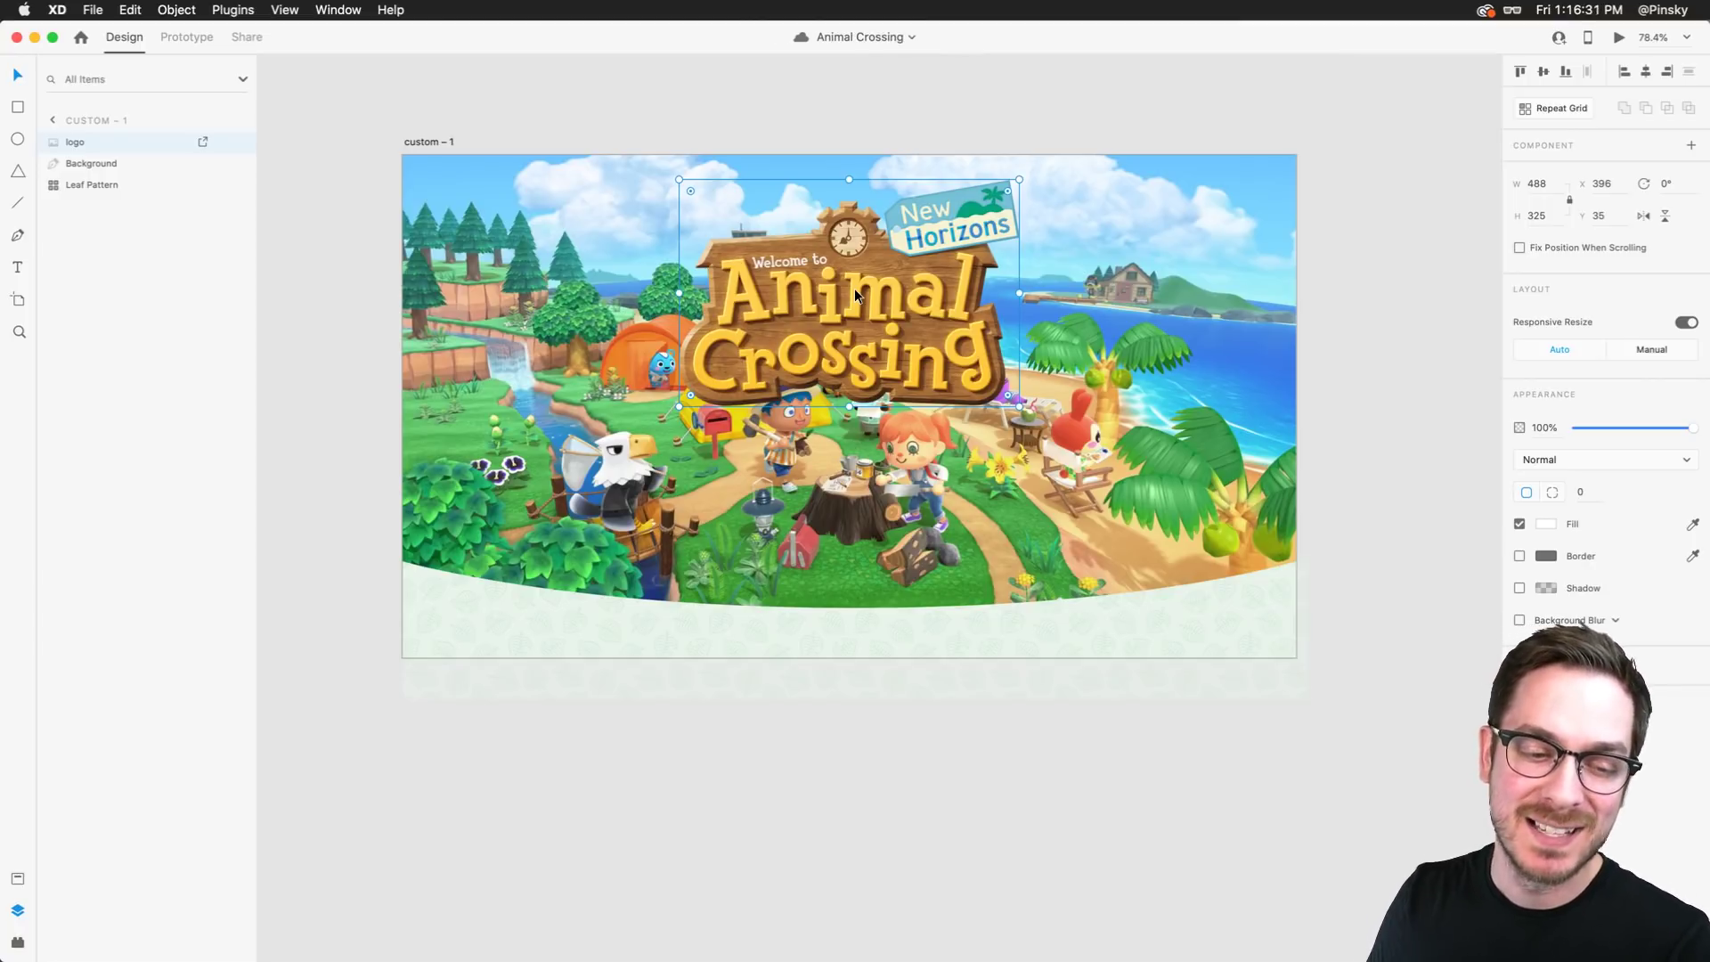
scroll(853, 287, "down", 3)
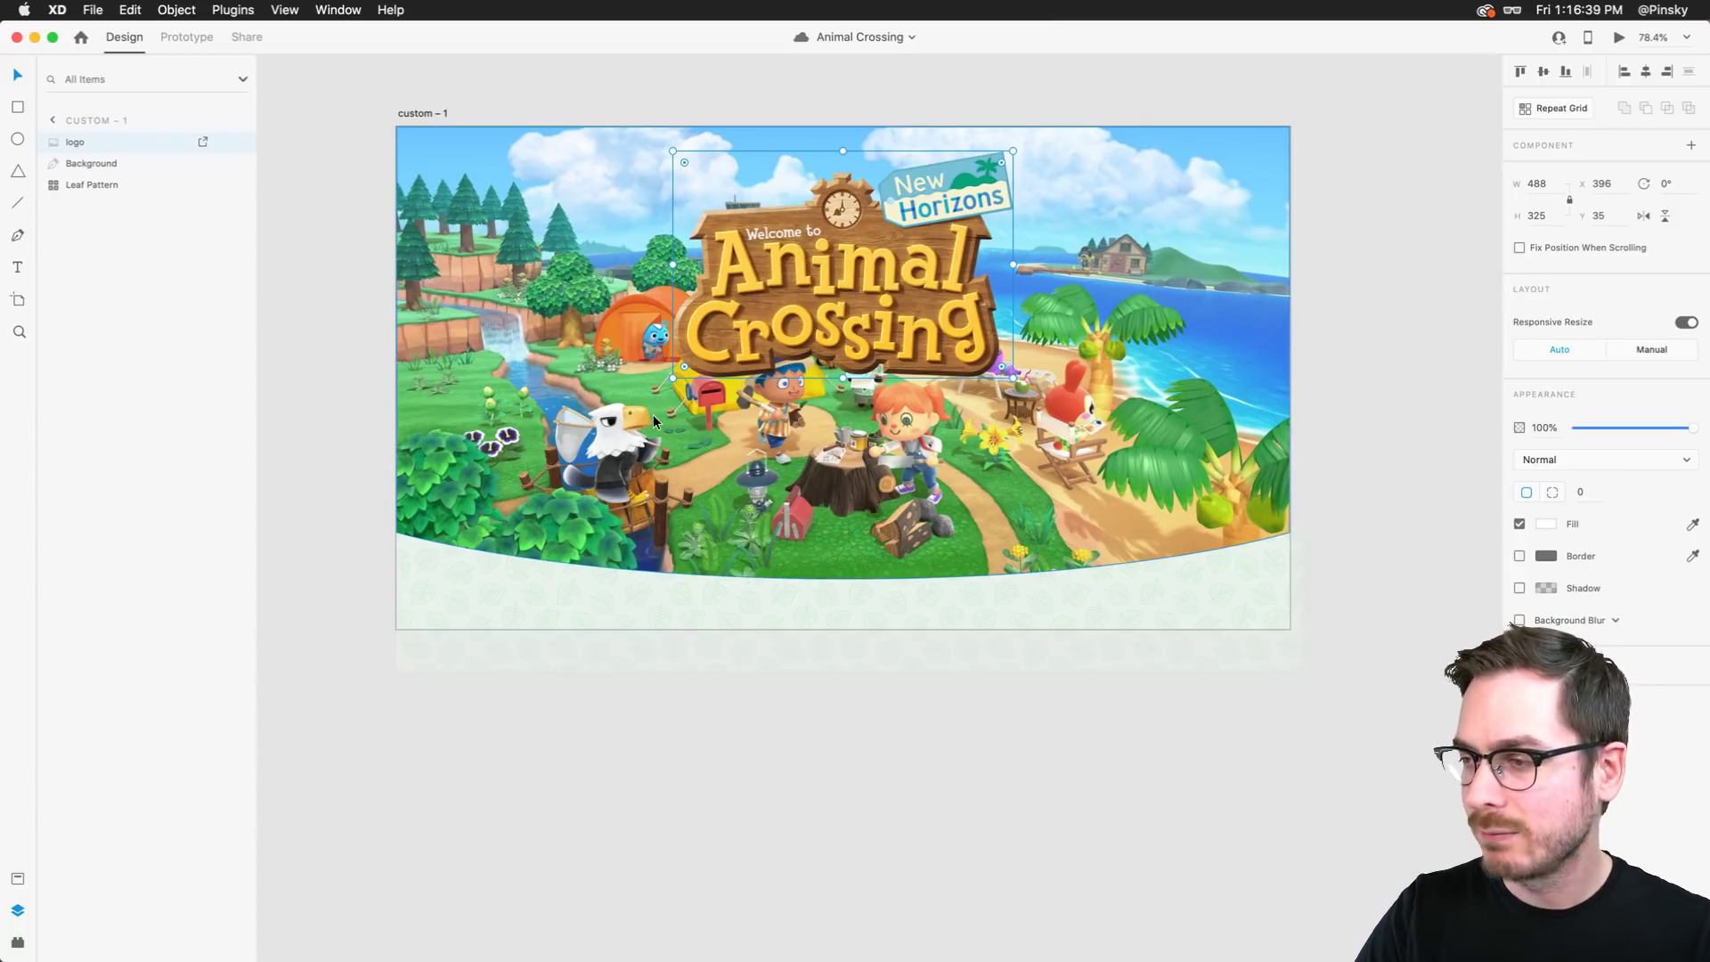
scroll(654, 414, "down", 1)
scroll(654, 414, "right", 1)
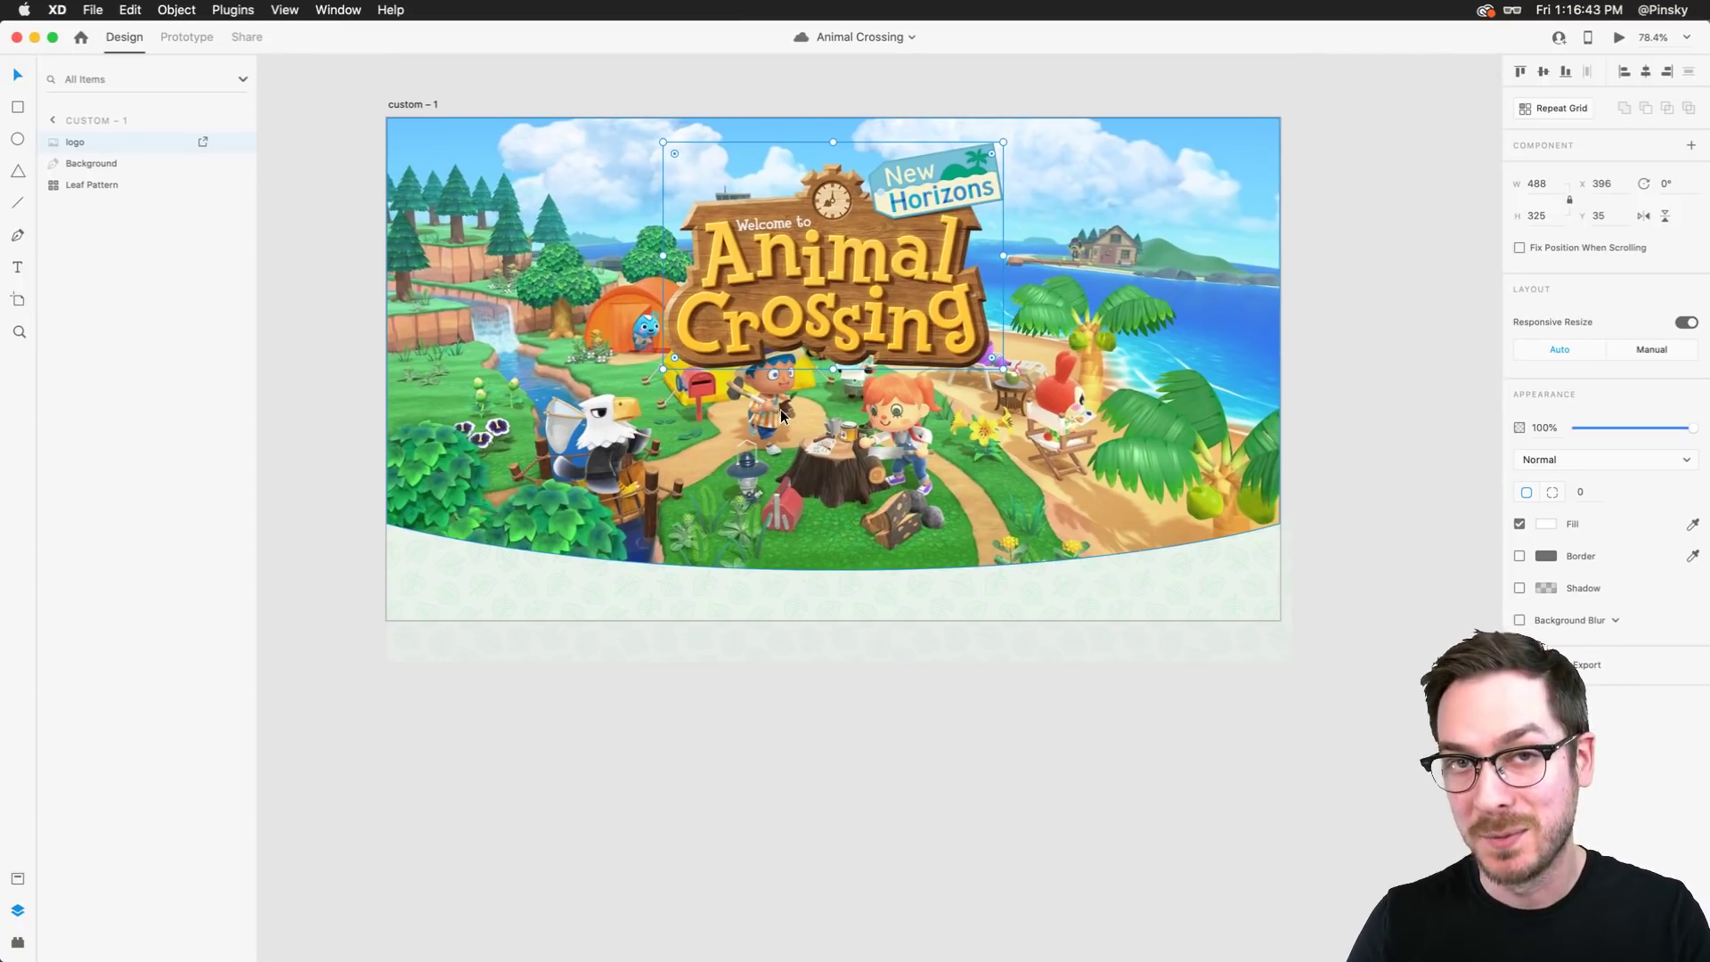
Draw a rectangle about 698 × 259 below the logo, and position it horizontally centred at about X 291, Y 417
scroll(891, 381, "up", 3)
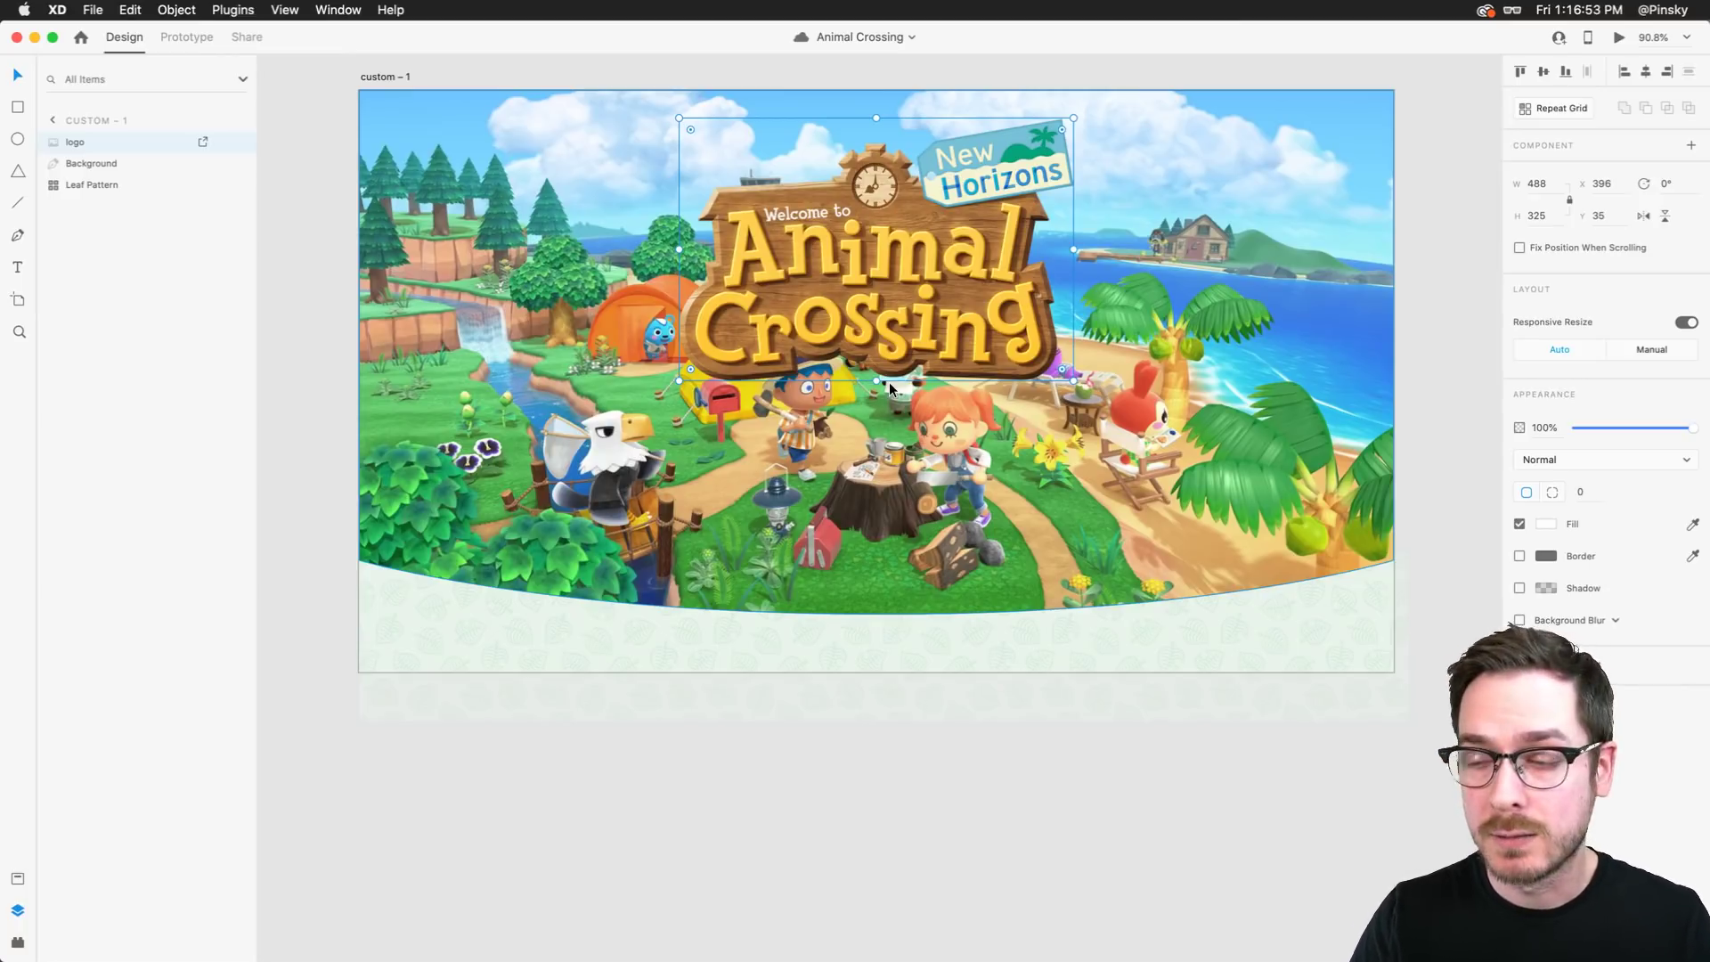
left_click(710, 729)
left_click(17, 107)
left_click_drag(566, 399, 575, 400)
left_click_drag(801, 421, 1133, 617)
key("v")
left_click_drag(986, 482, 1007, 502)
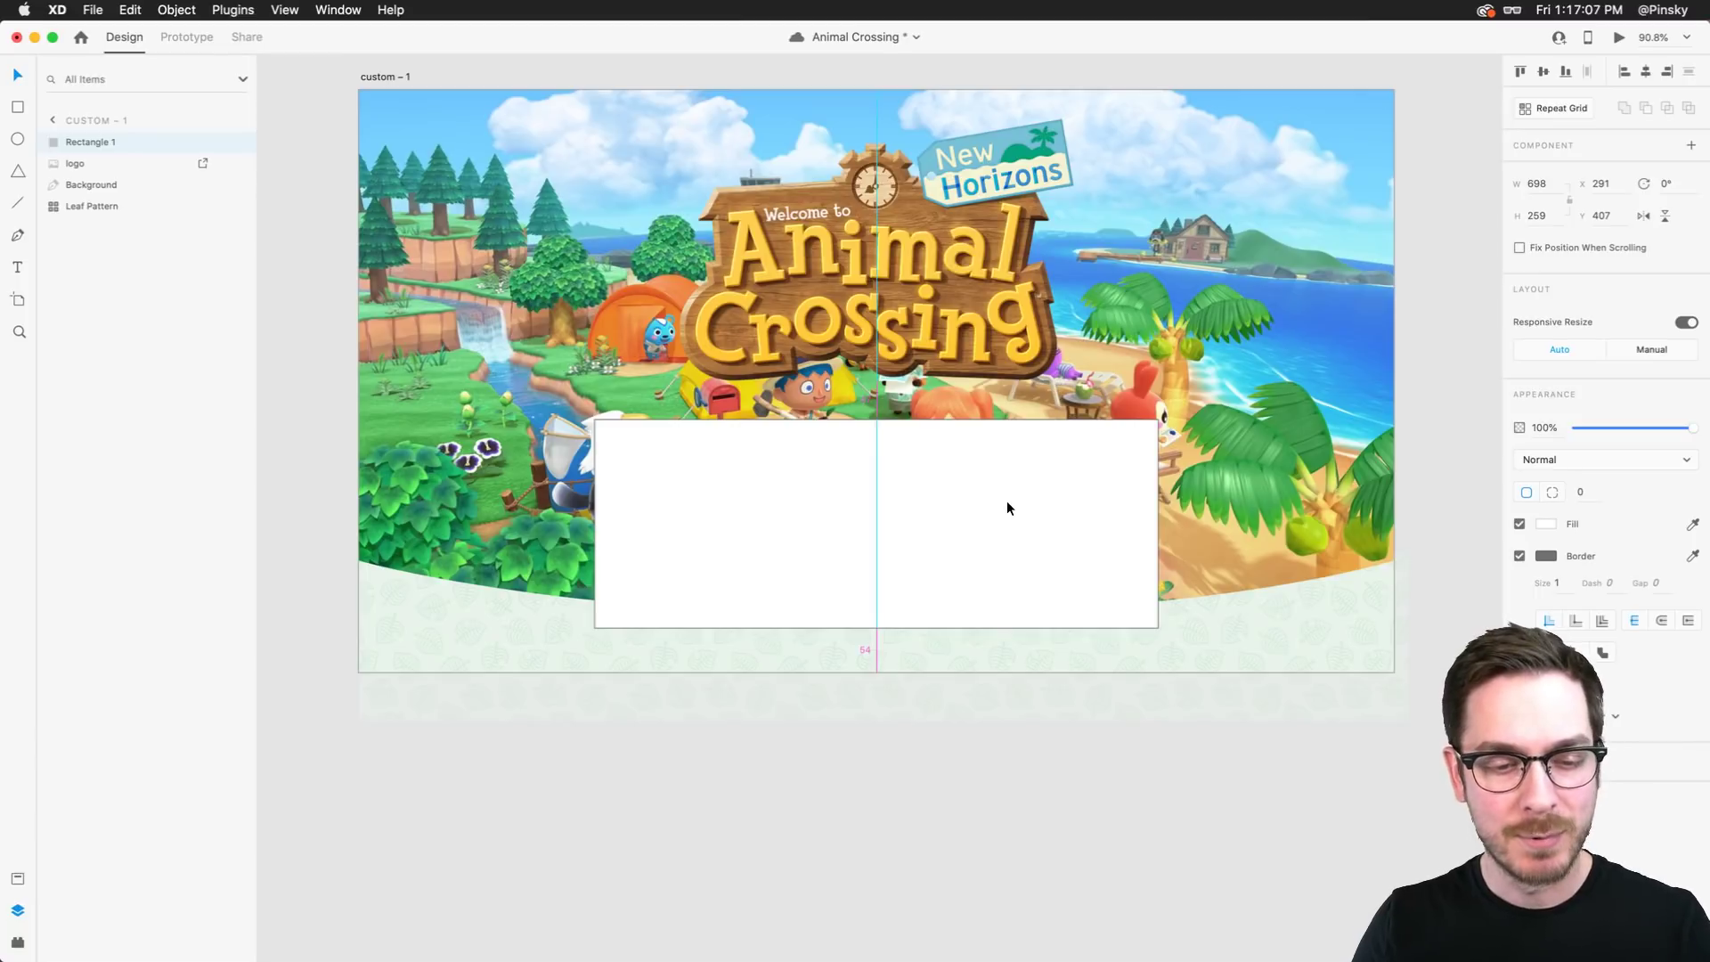
left_click_drag(1007, 507, 1006, 473)
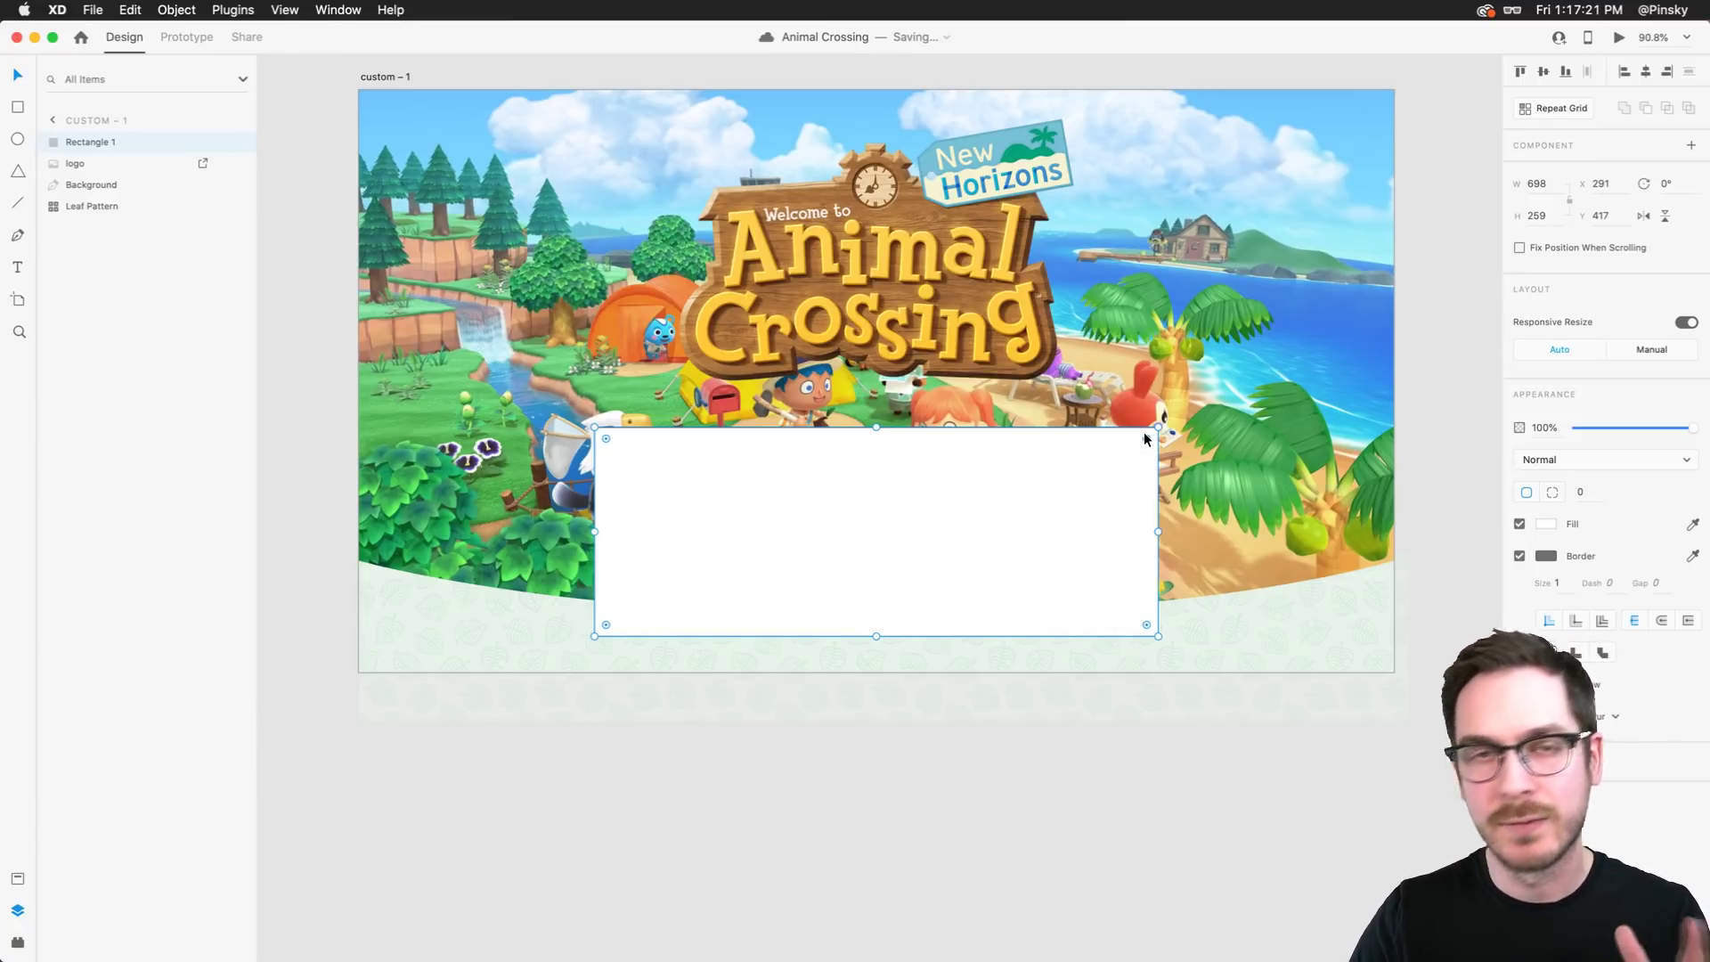
Give the rectangle a corner radius of 24 with no border, and save the document
left_click_drag(1144, 432, 1137, 437)
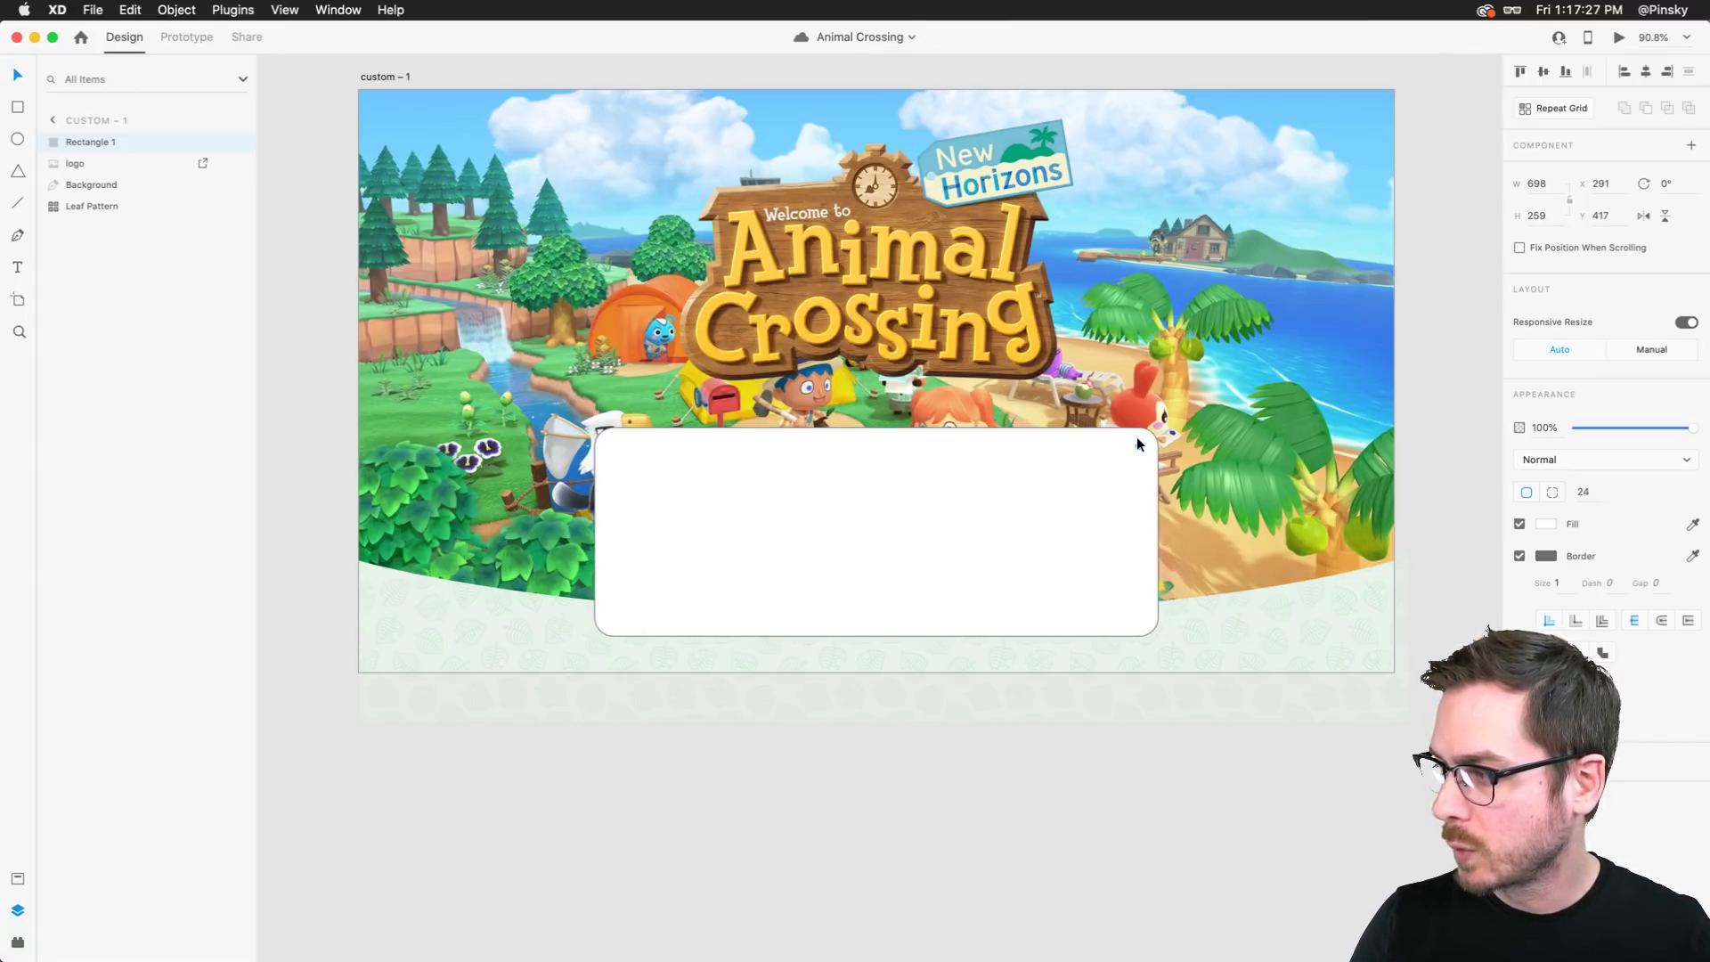
left_click_drag(1136, 437, 1137, 437)
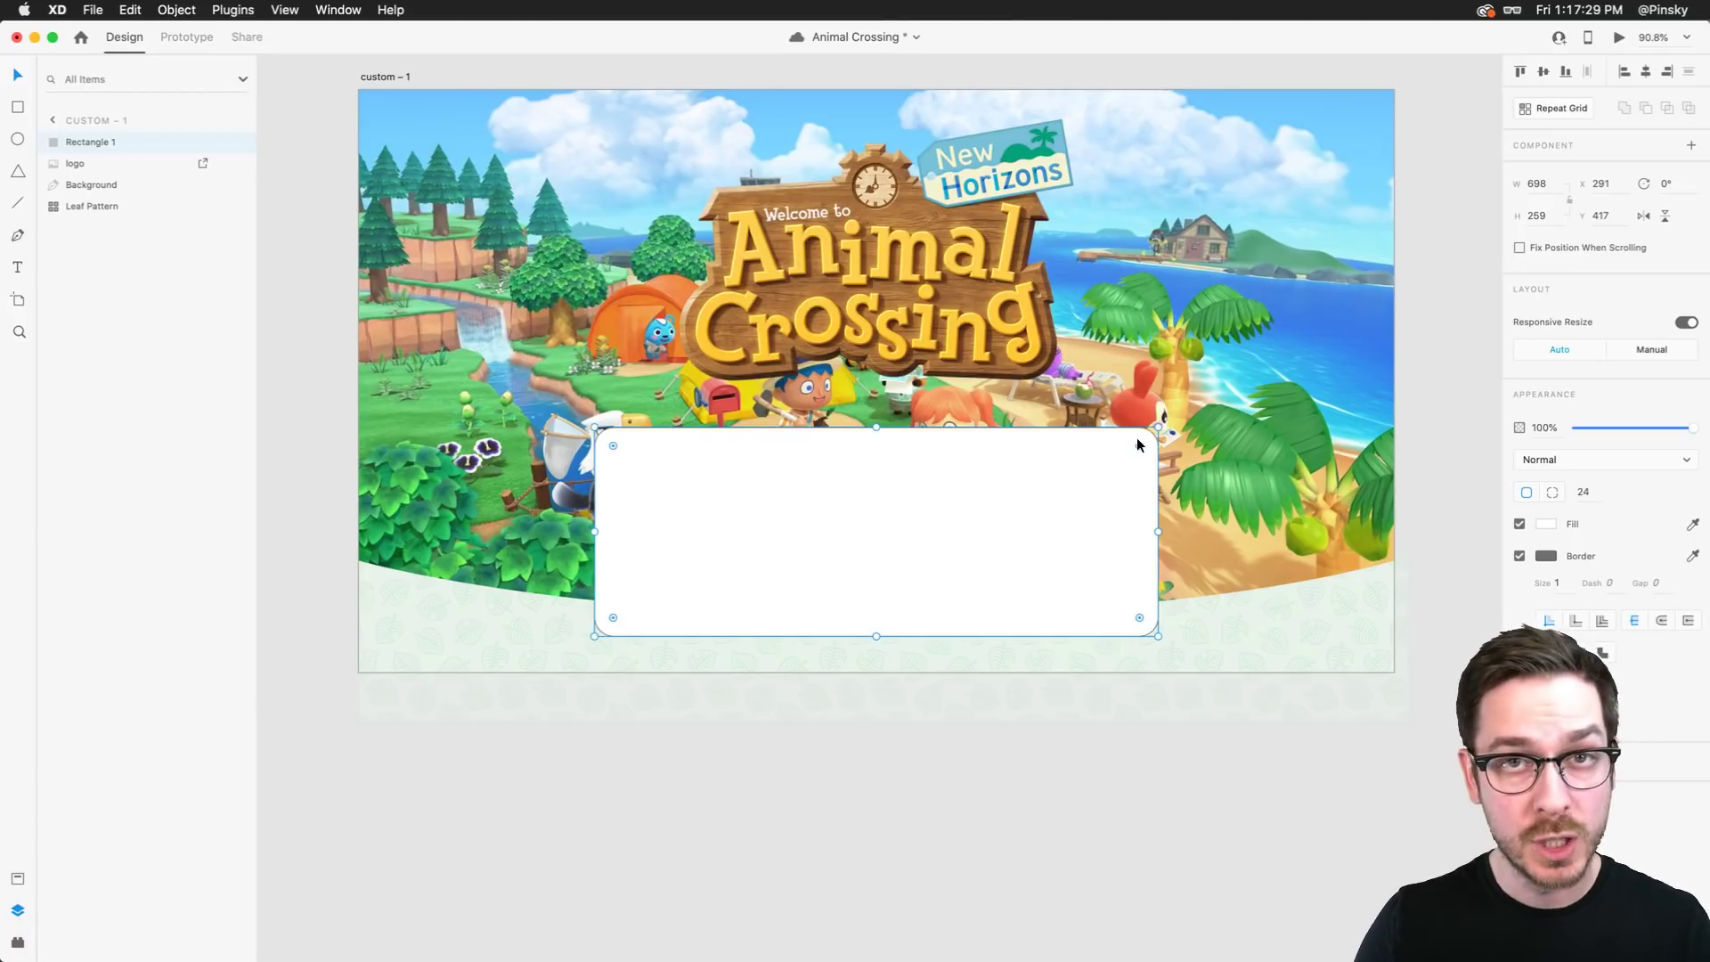
left_click(1520, 557)
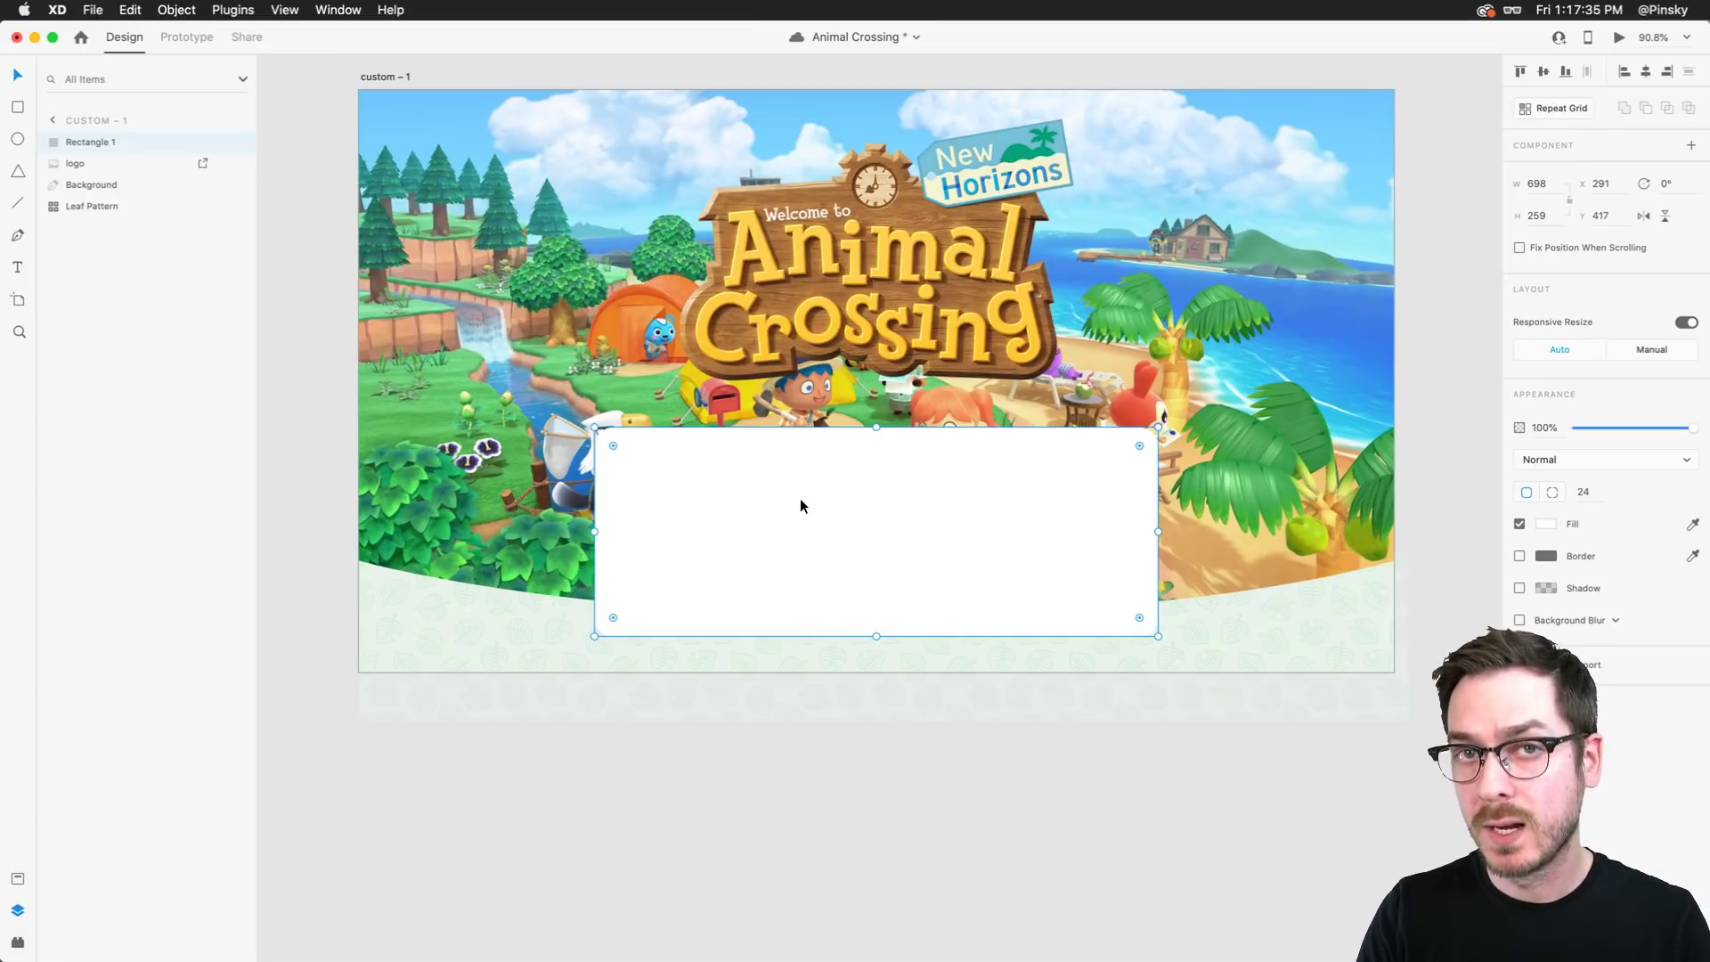
key("super+s")
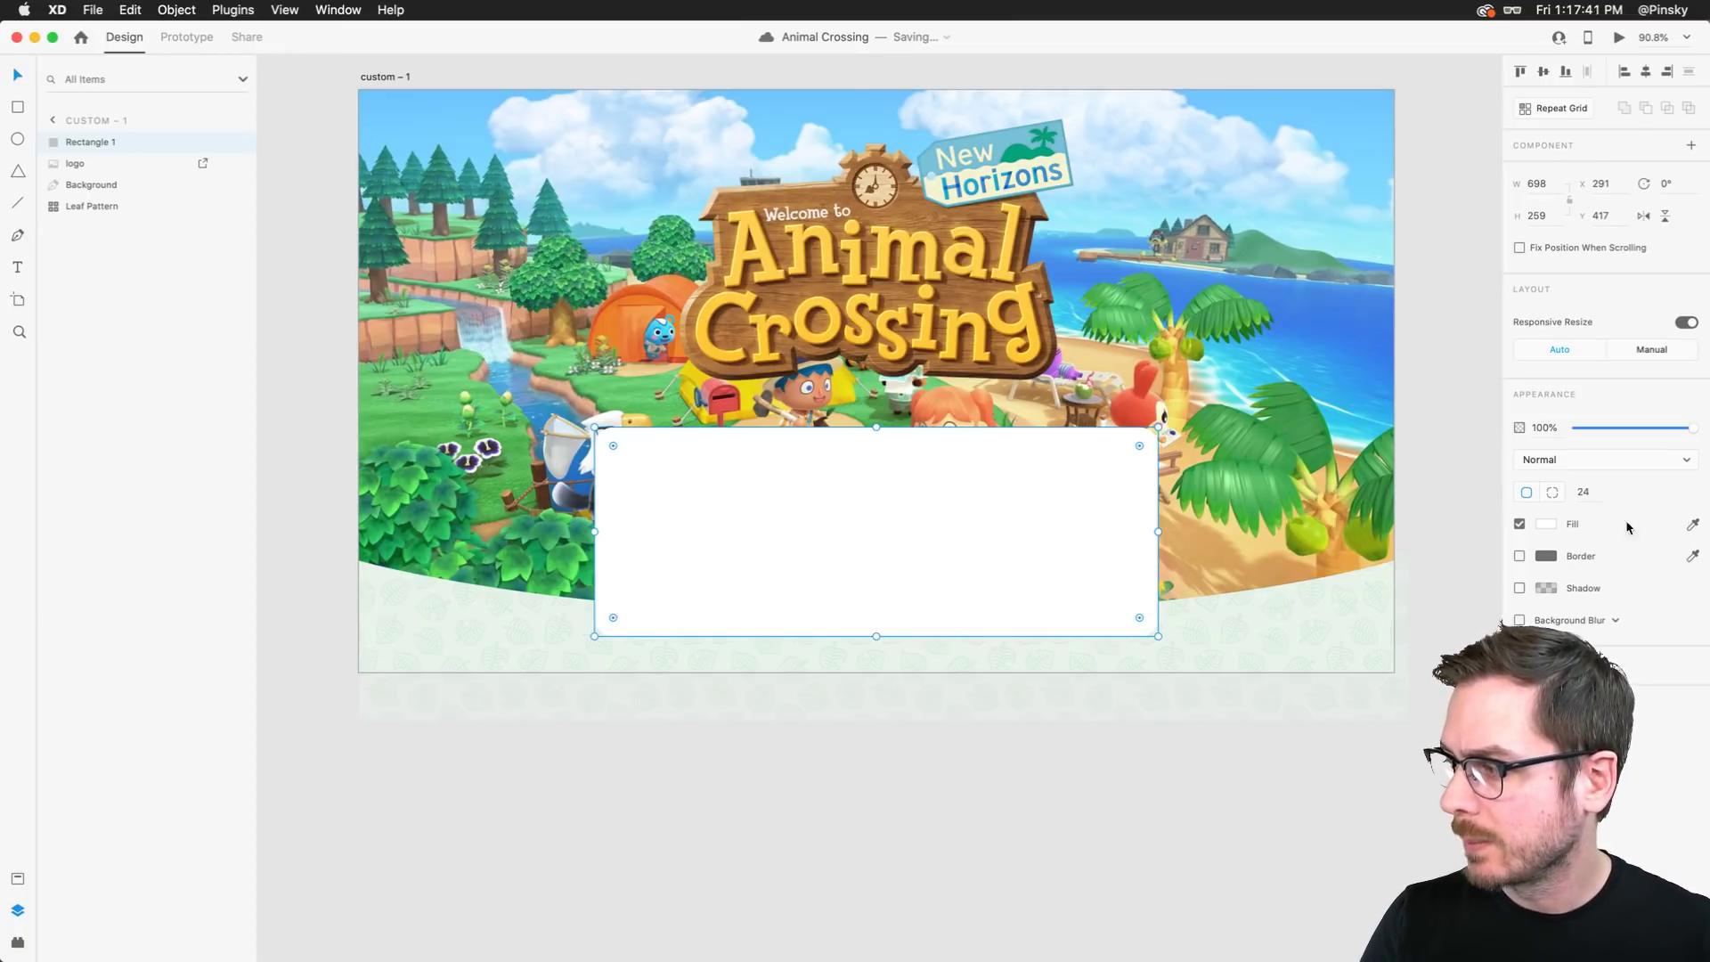
Fill the rounded rectangle with the muted brown #746044
left_click(1546, 524)
left_click_drag(1484, 482, 1486, 560)
left_click(1445, 507)
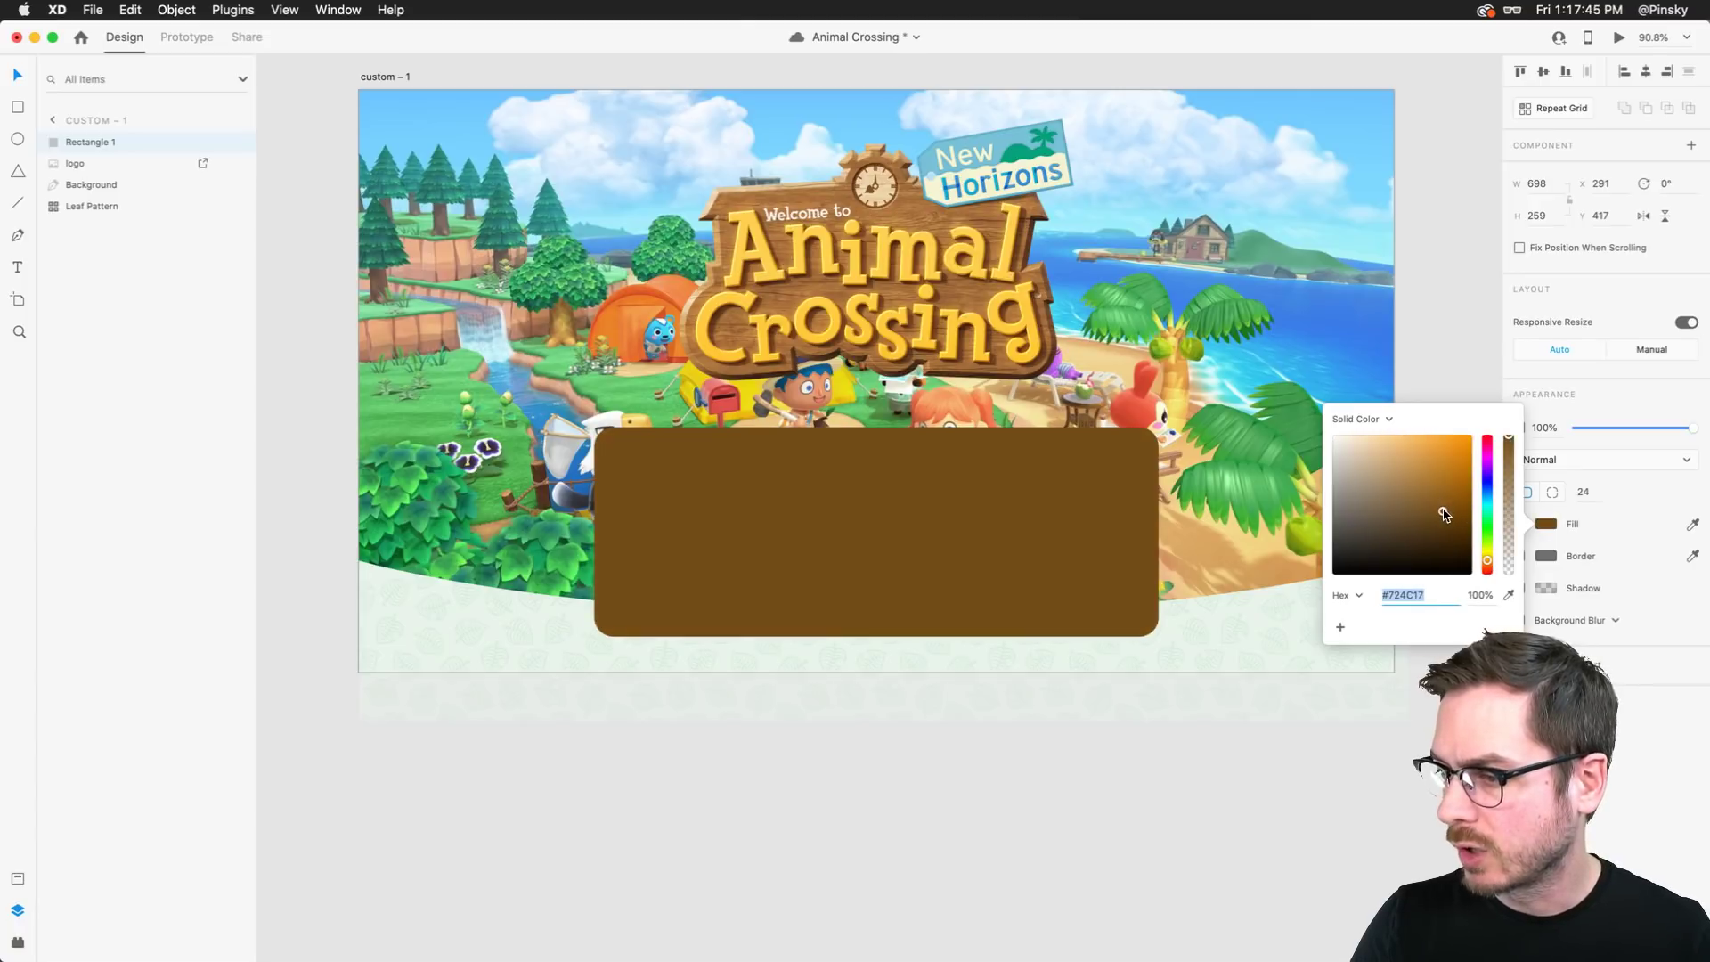
left_click(1411, 509)
left_click(1397, 511)
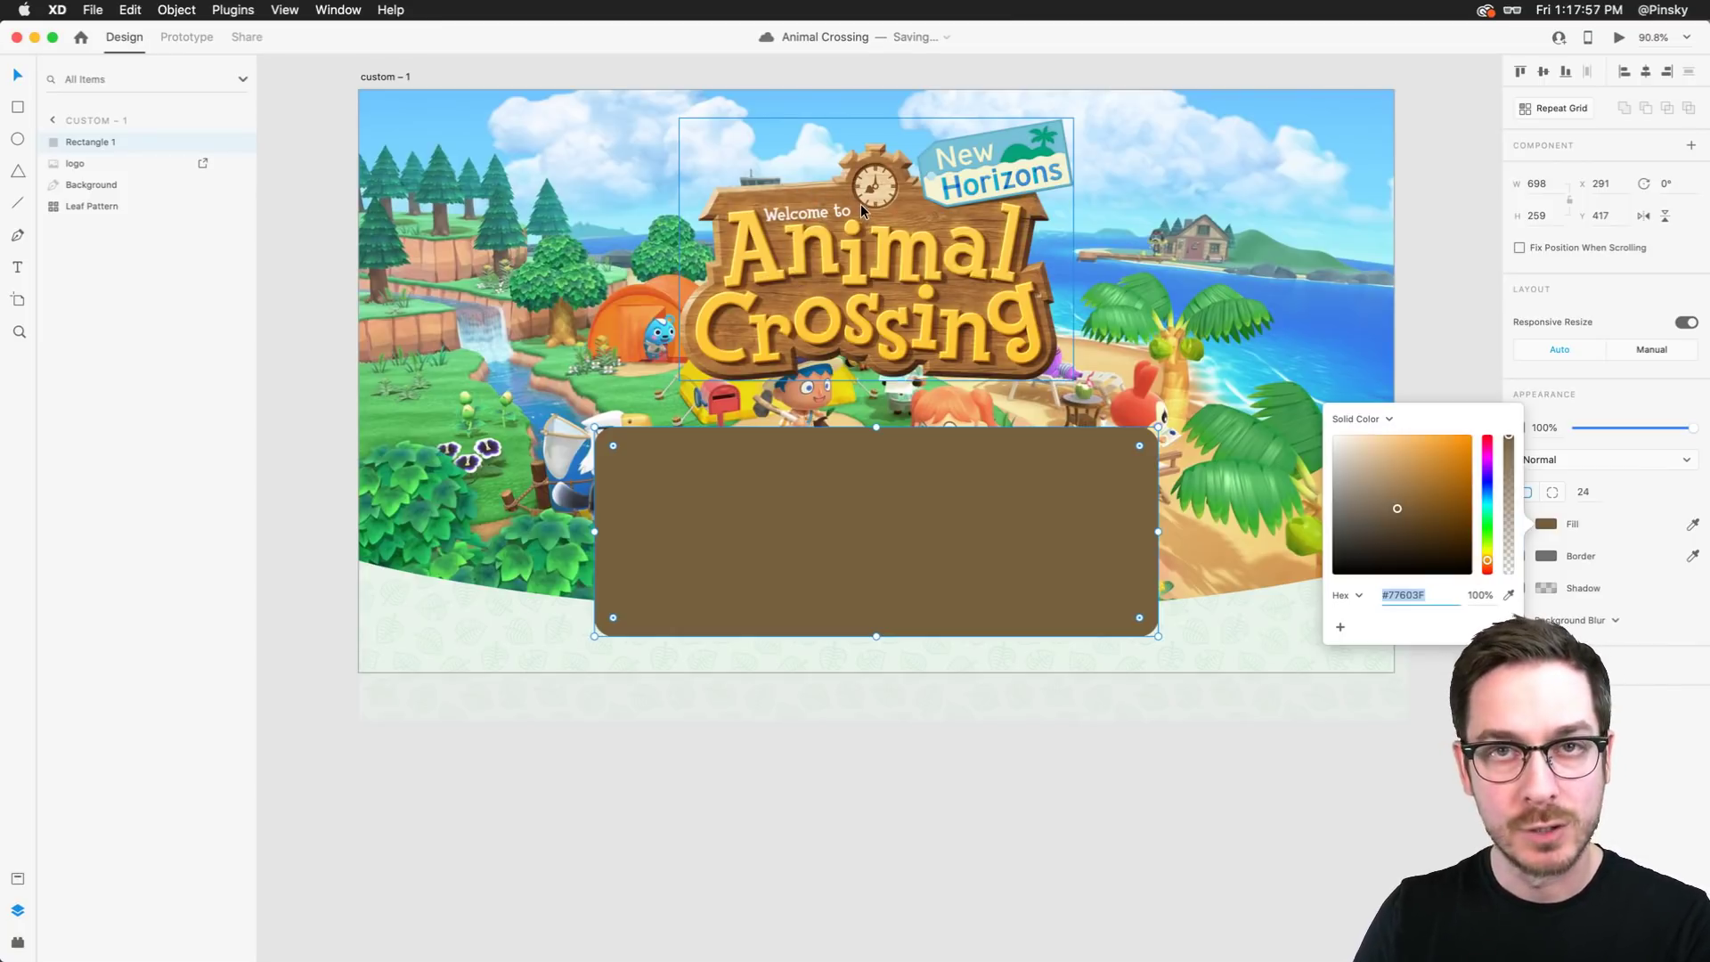
left_click_drag(1400, 507, 1391, 515)
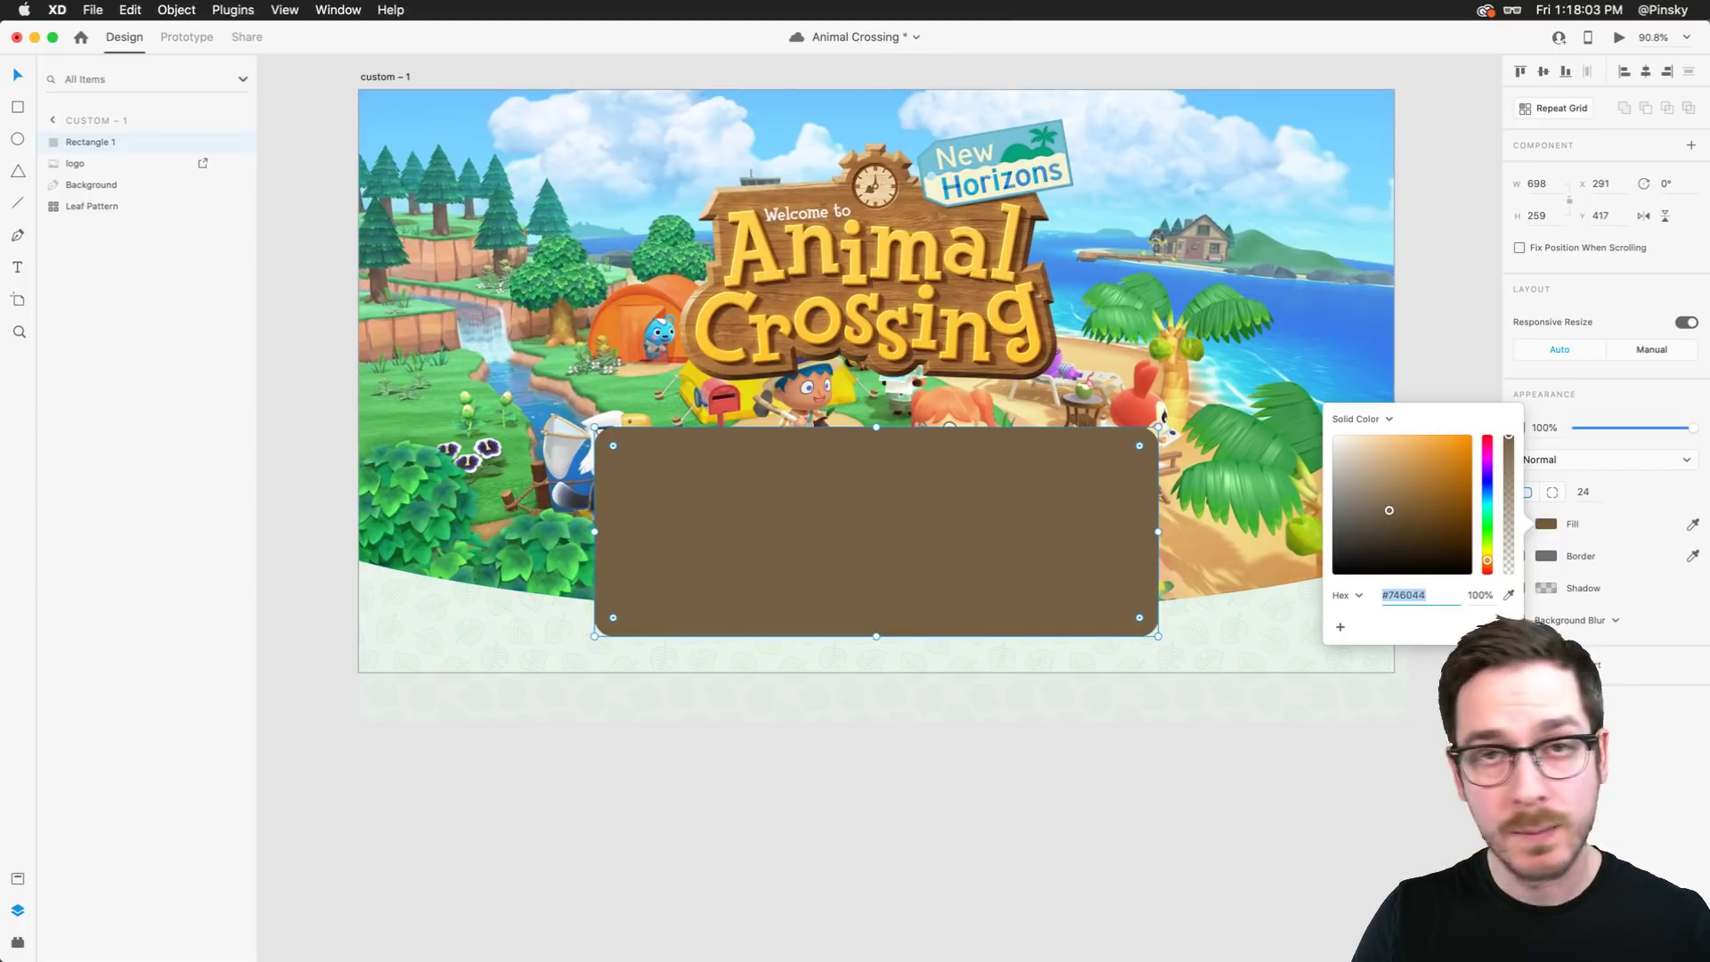
key("Escape")
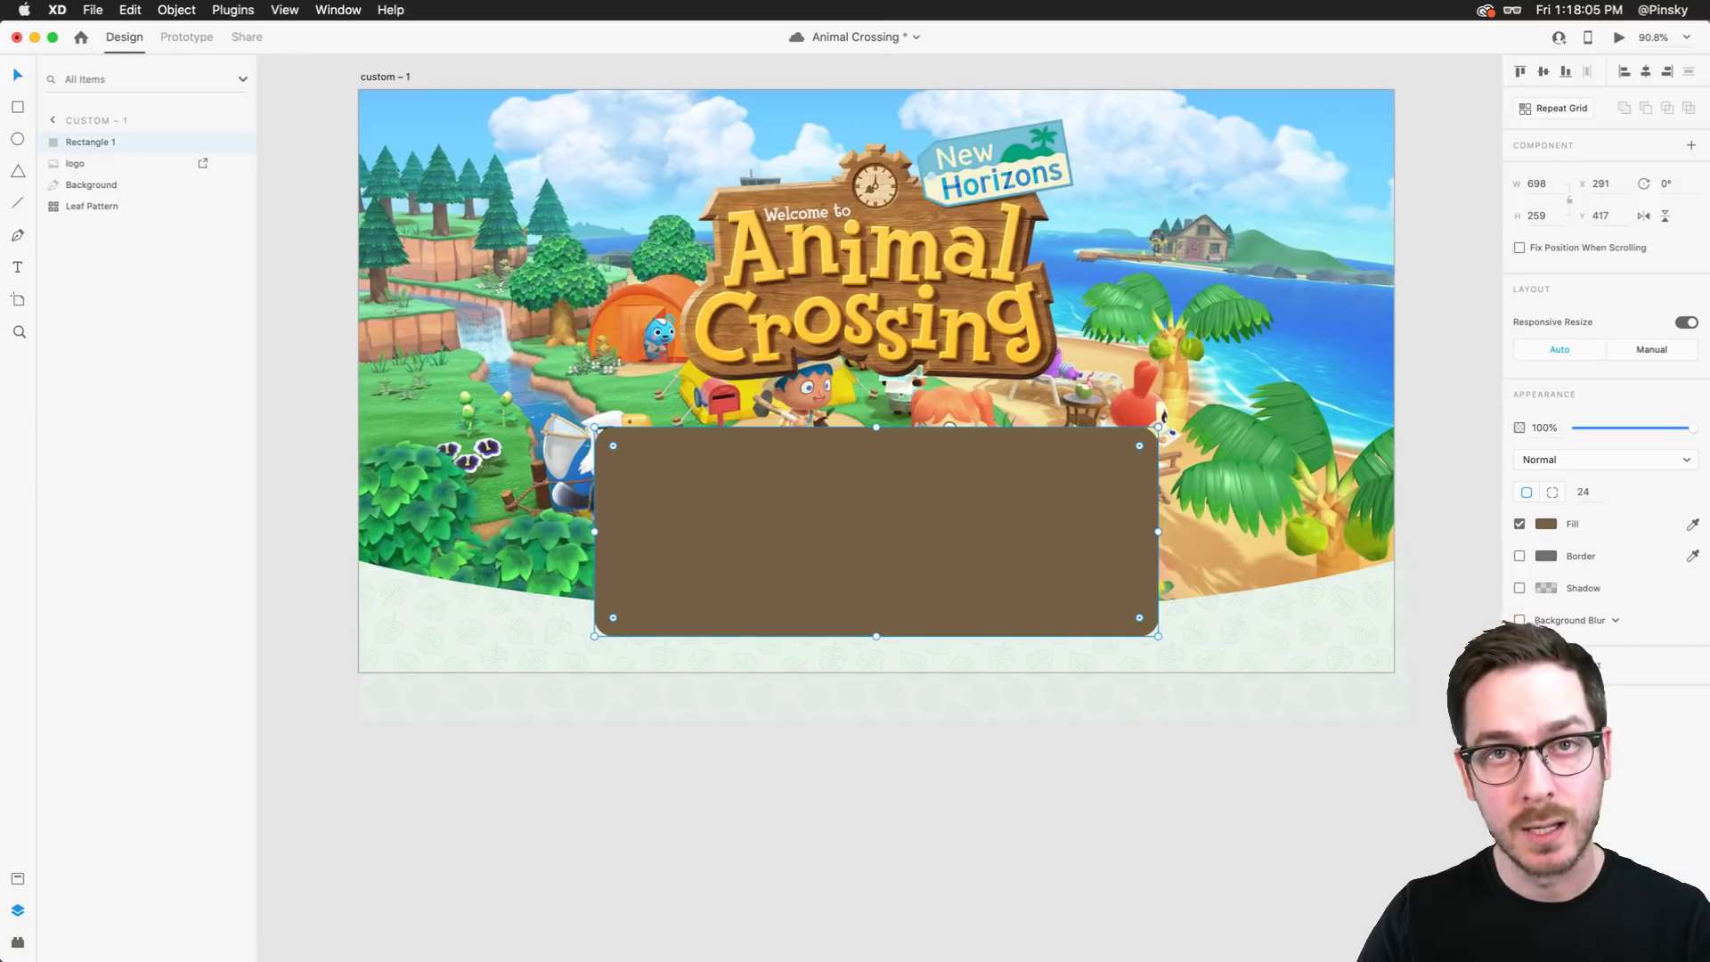
Enlarge the logo slightly and keep it centred above the brown rectangle
left_click(931, 370)
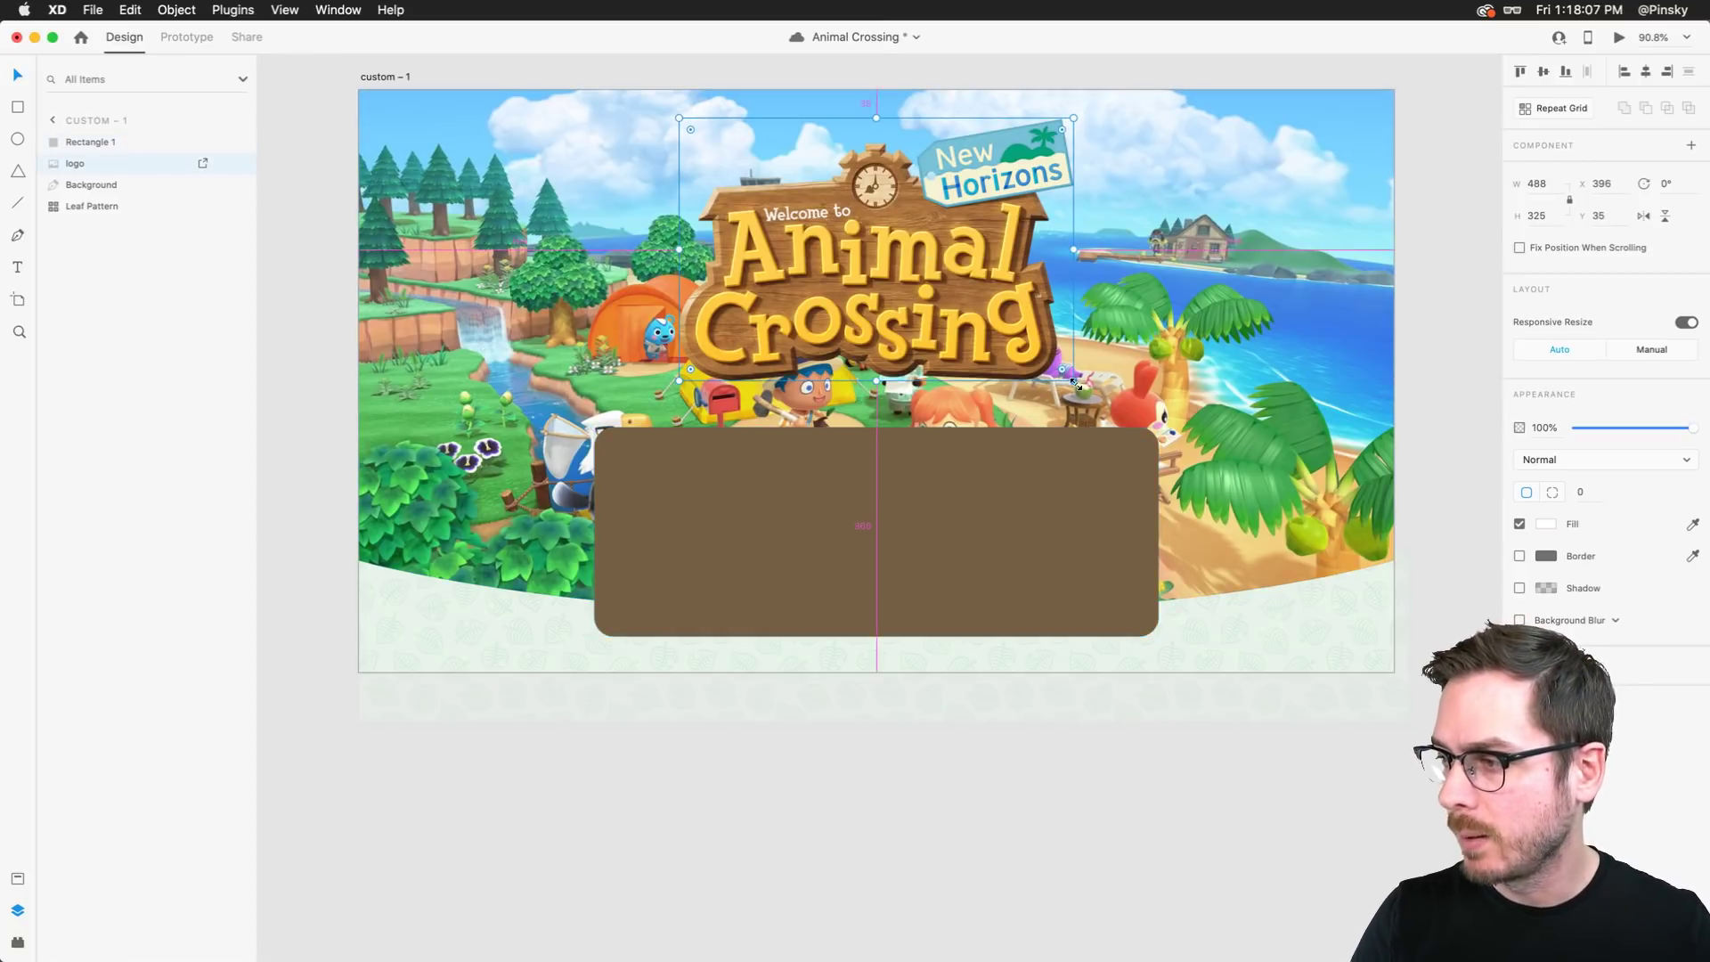
left_click_drag(1075, 383, 1094, 406)
left_click_drag(923, 271, 923, 271)
Reduce the brown rectangle's height to about 238 by raising its lower edge
left_click(936, 503)
scroll(936, 503, "up", 3)
left_click_drag(864, 670, 859, 656)
scroll(887, 474, "down", 2)
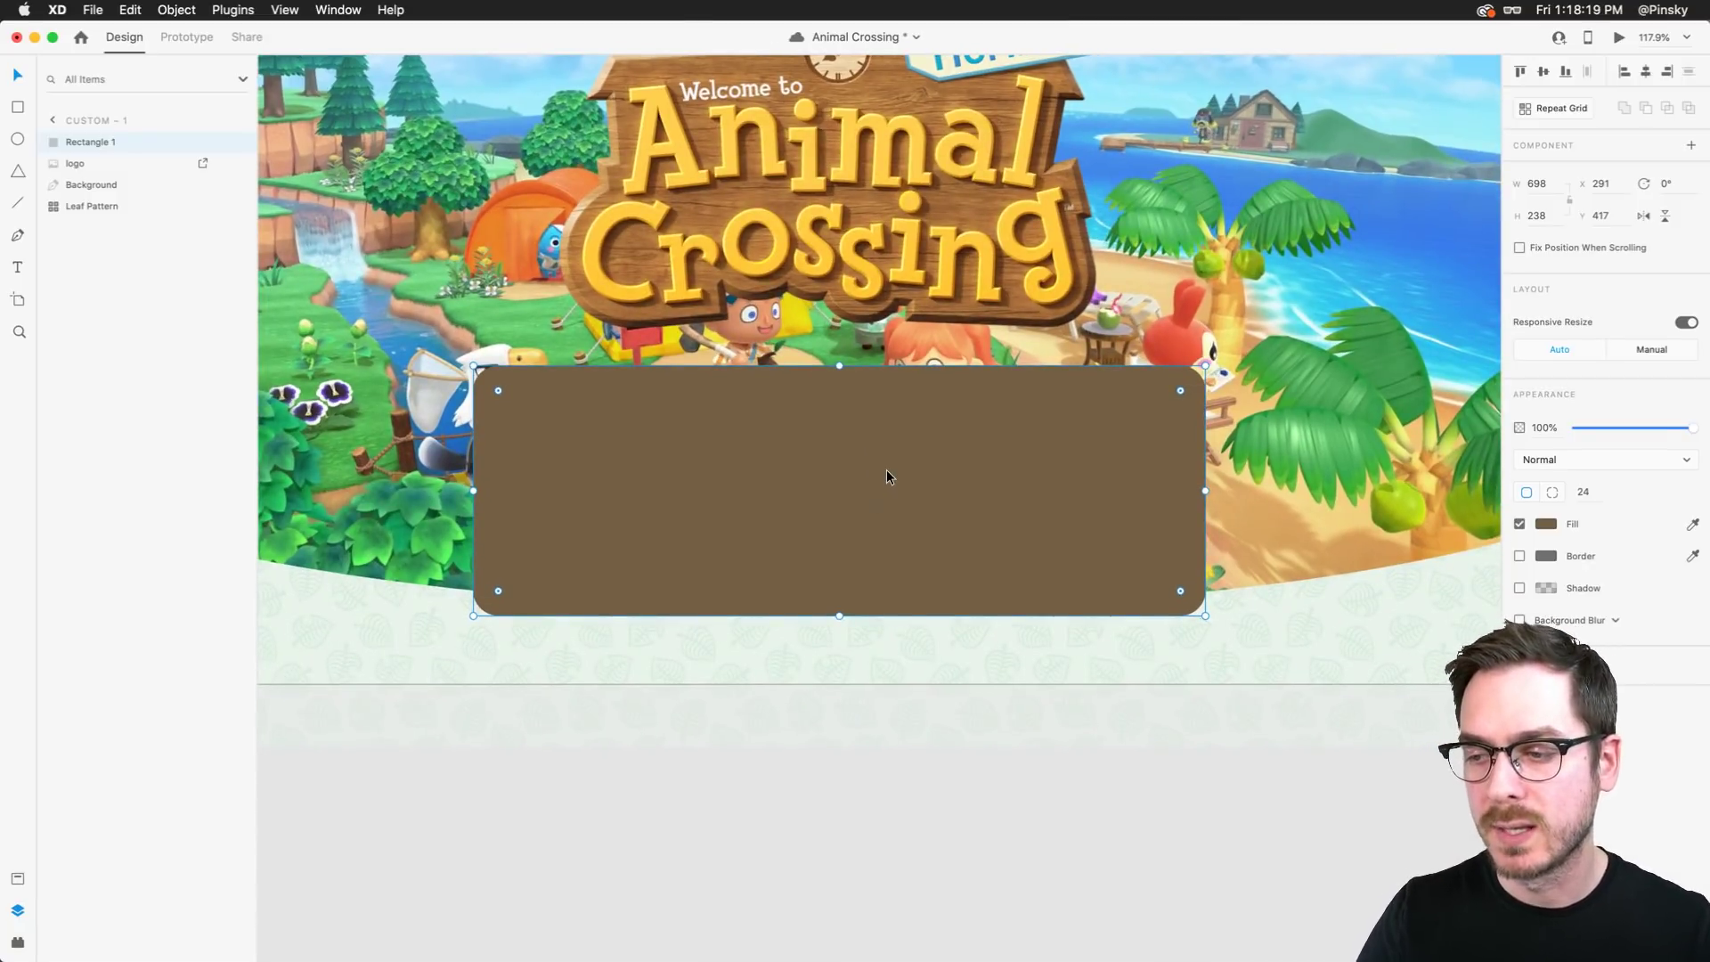
Draw a circle about 8 px in diameter just inside the brown rectangle's upper-left corner
left_click(625, 808)
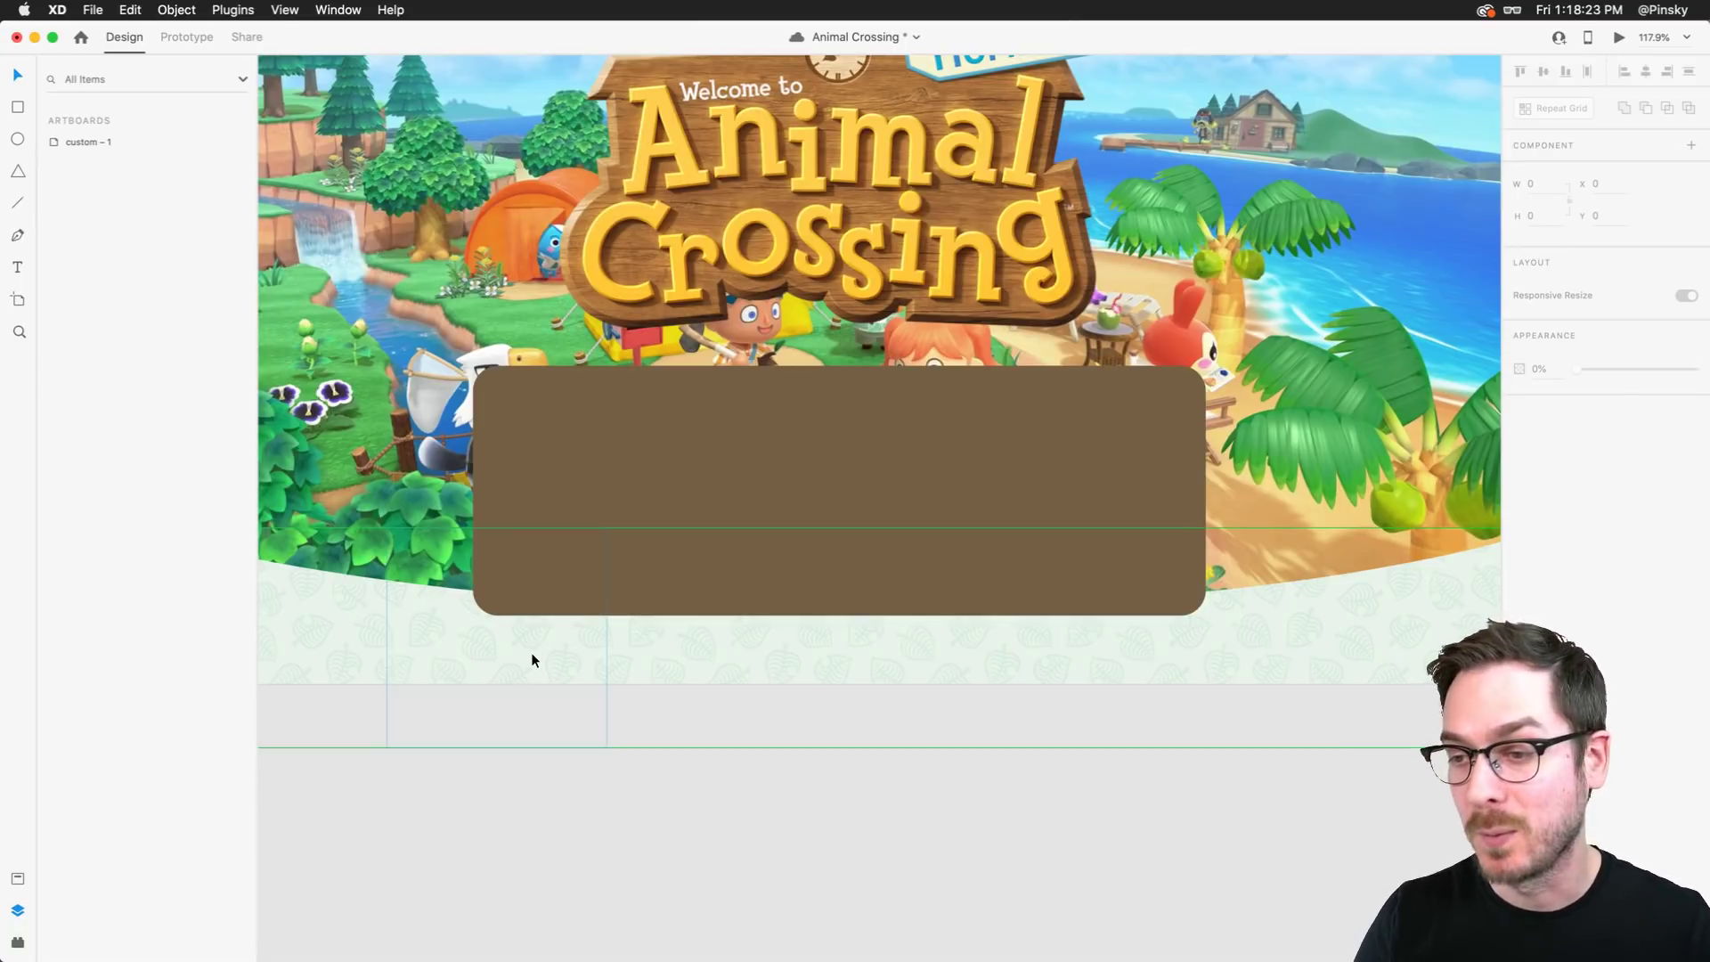
scroll(482, 343, "up", 5)
scroll(484, 346, "down", 3)
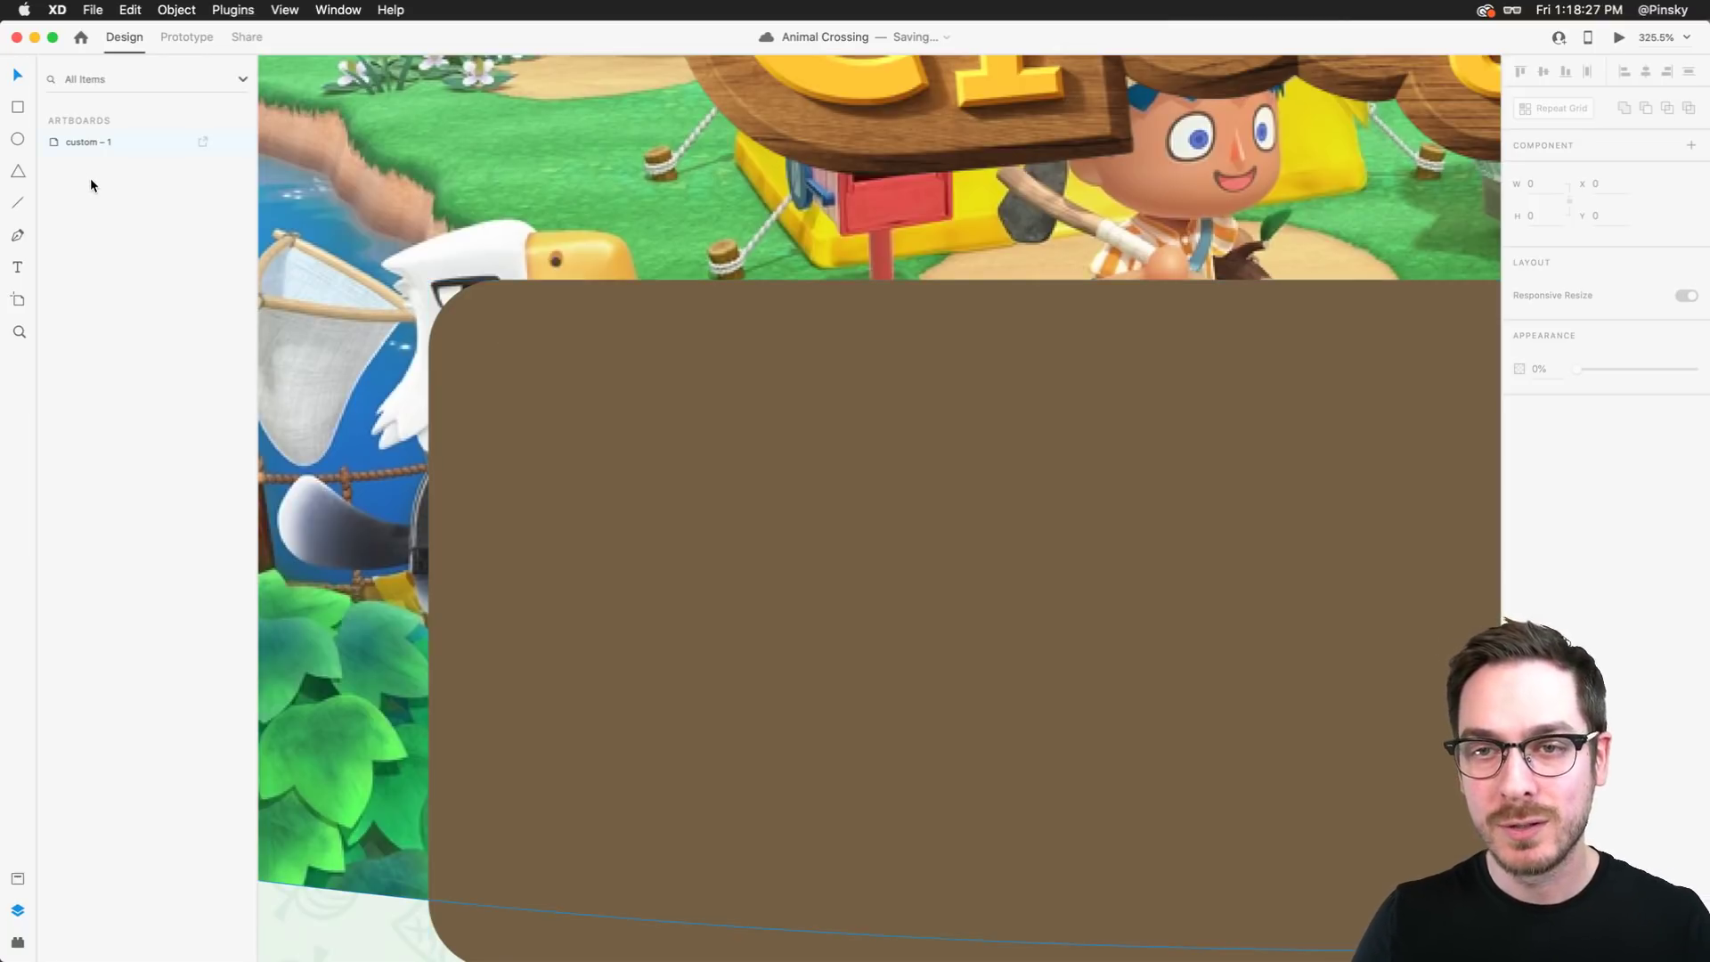
left_click(18, 140)
scroll(472, 330, "up", 1)
scroll(472, 331, "up", 3)
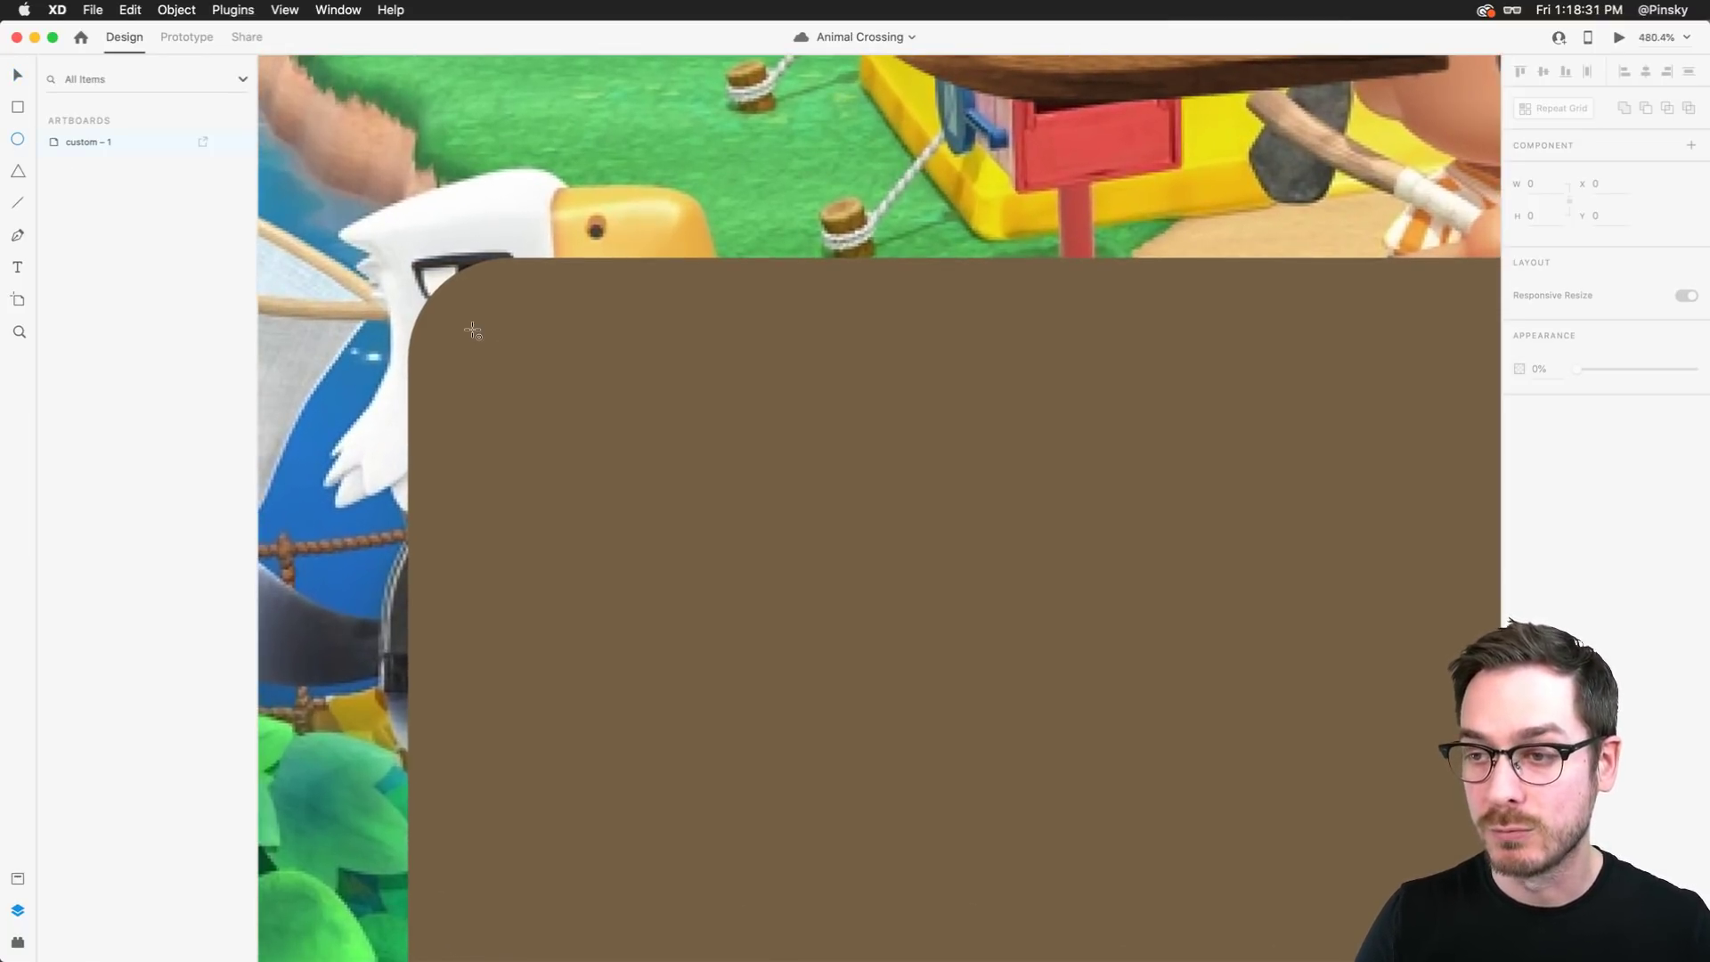
left_click_drag(464, 280, 496, 317)
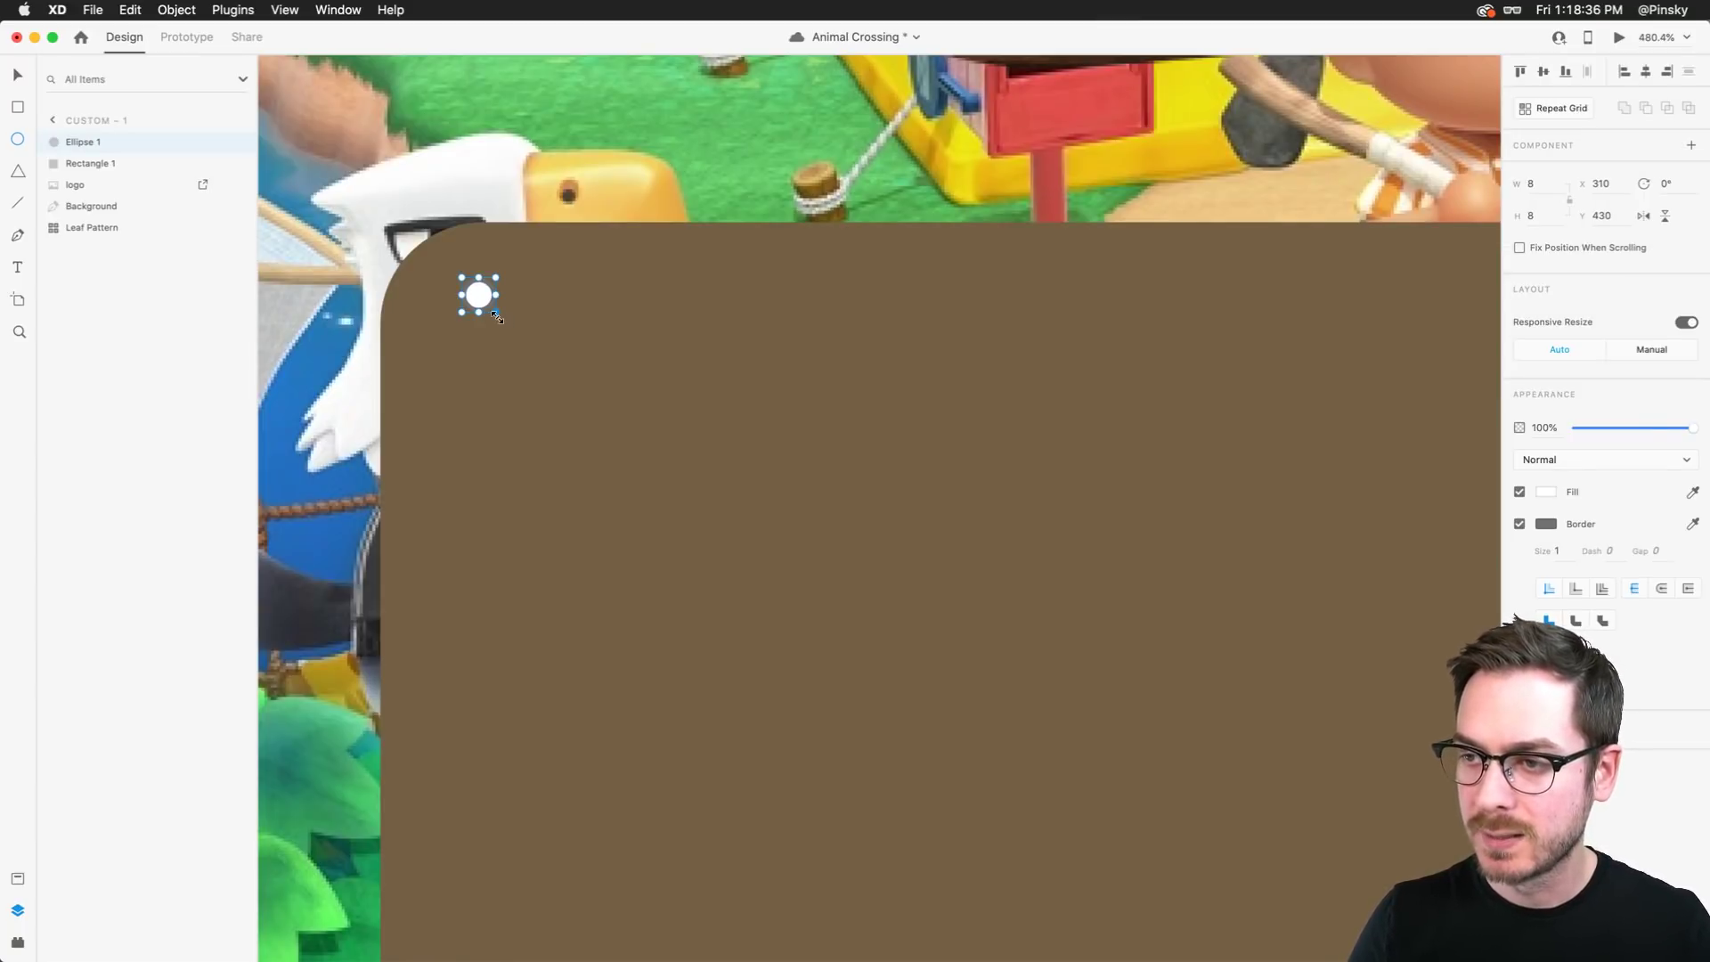
Remove the circle's border and fill it with #69563D, a slightly darker shade sampled from the brown rectangle
left_click(1518, 524)
left_click(1693, 491)
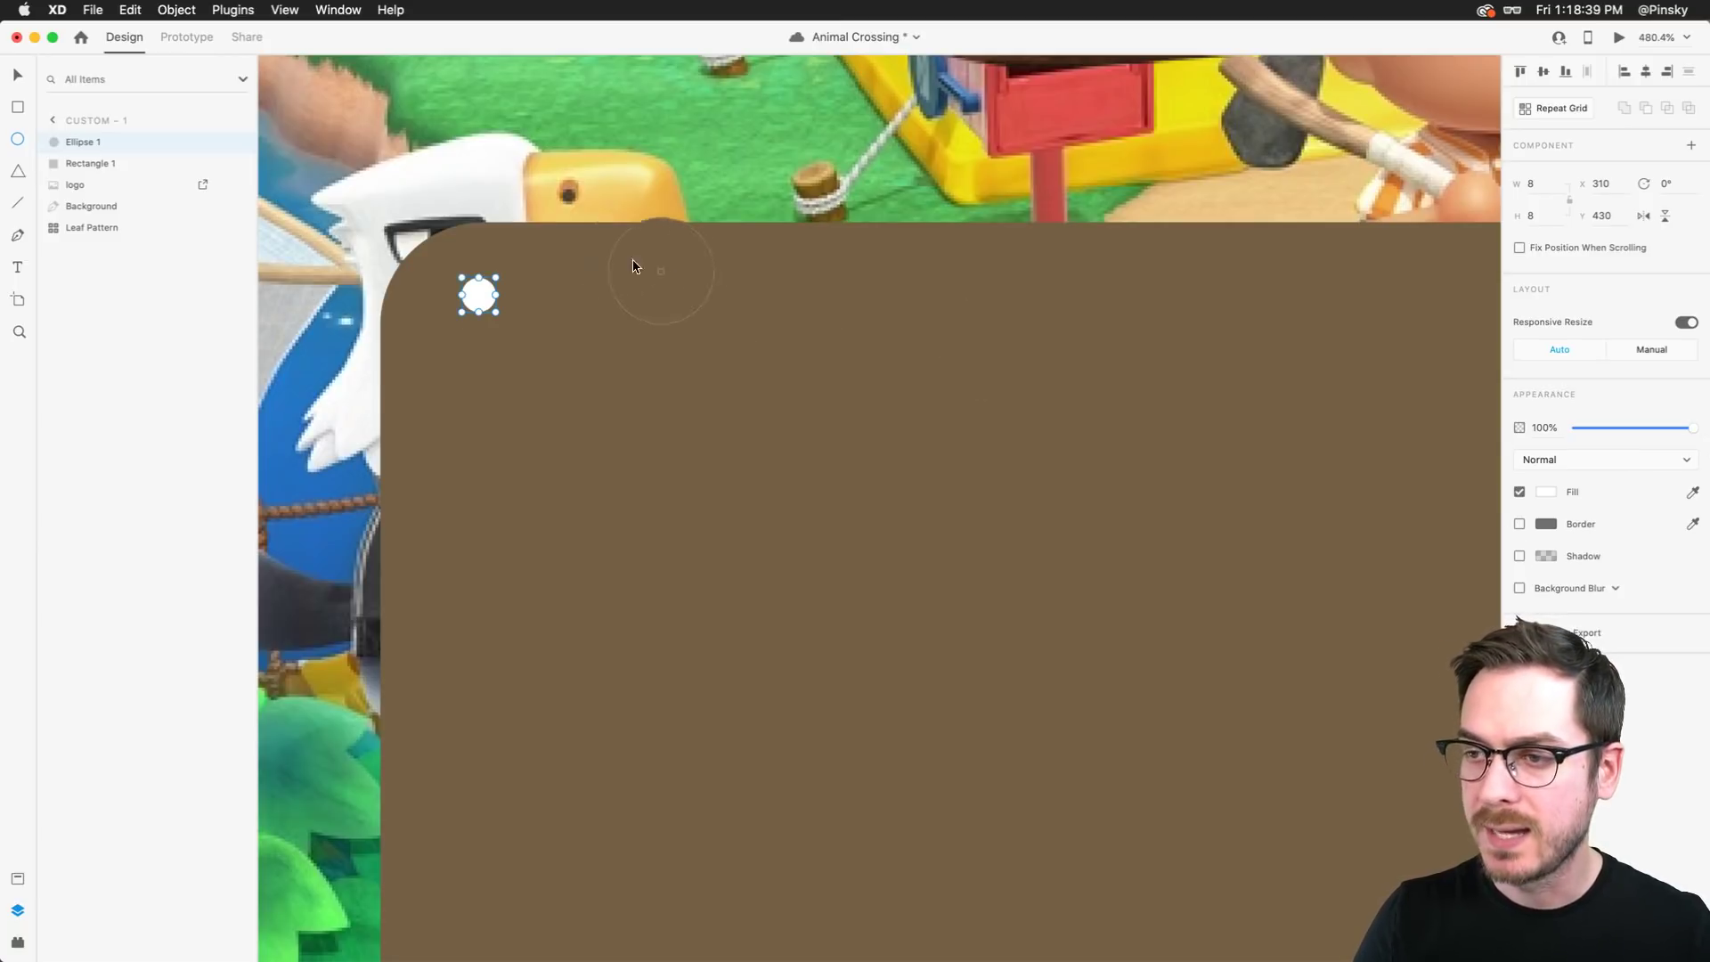
left_click(534, 294)
left_click(1548, 492)
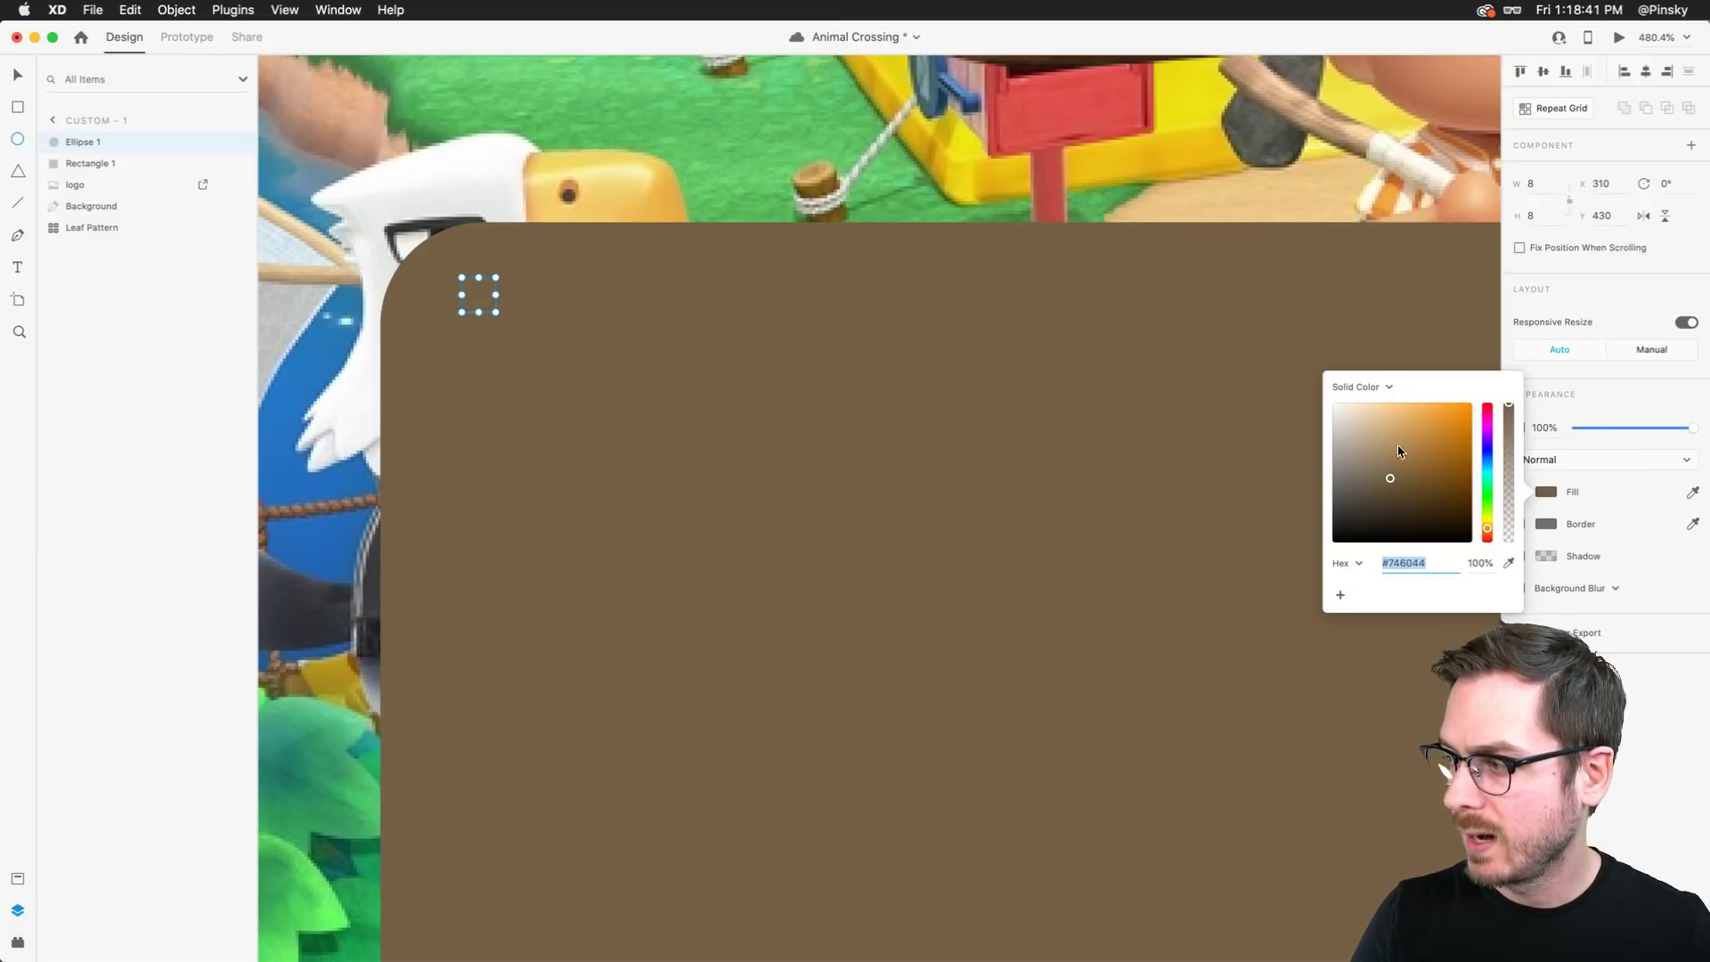
left_click(1392, 488)
left_click_drag(1393, 489, 1394, 489)
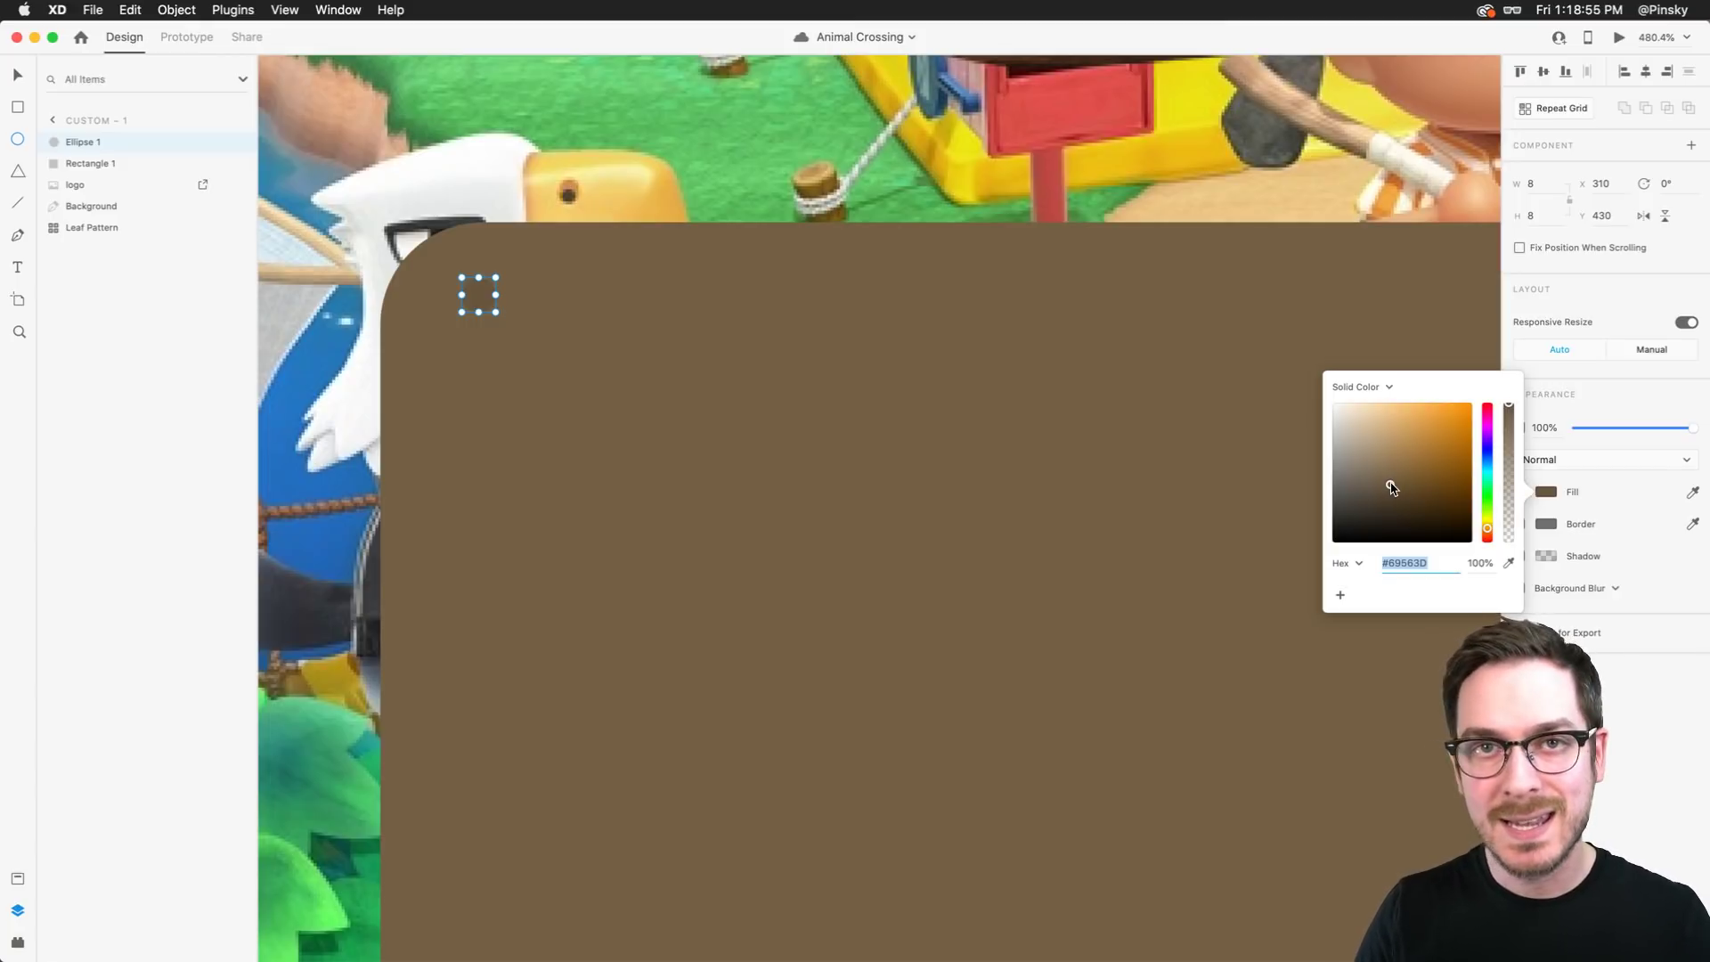
Move the circle to X 307 and place copies of it at X 329, Y 430 and X 318, Y 445
left_click(15, 71)
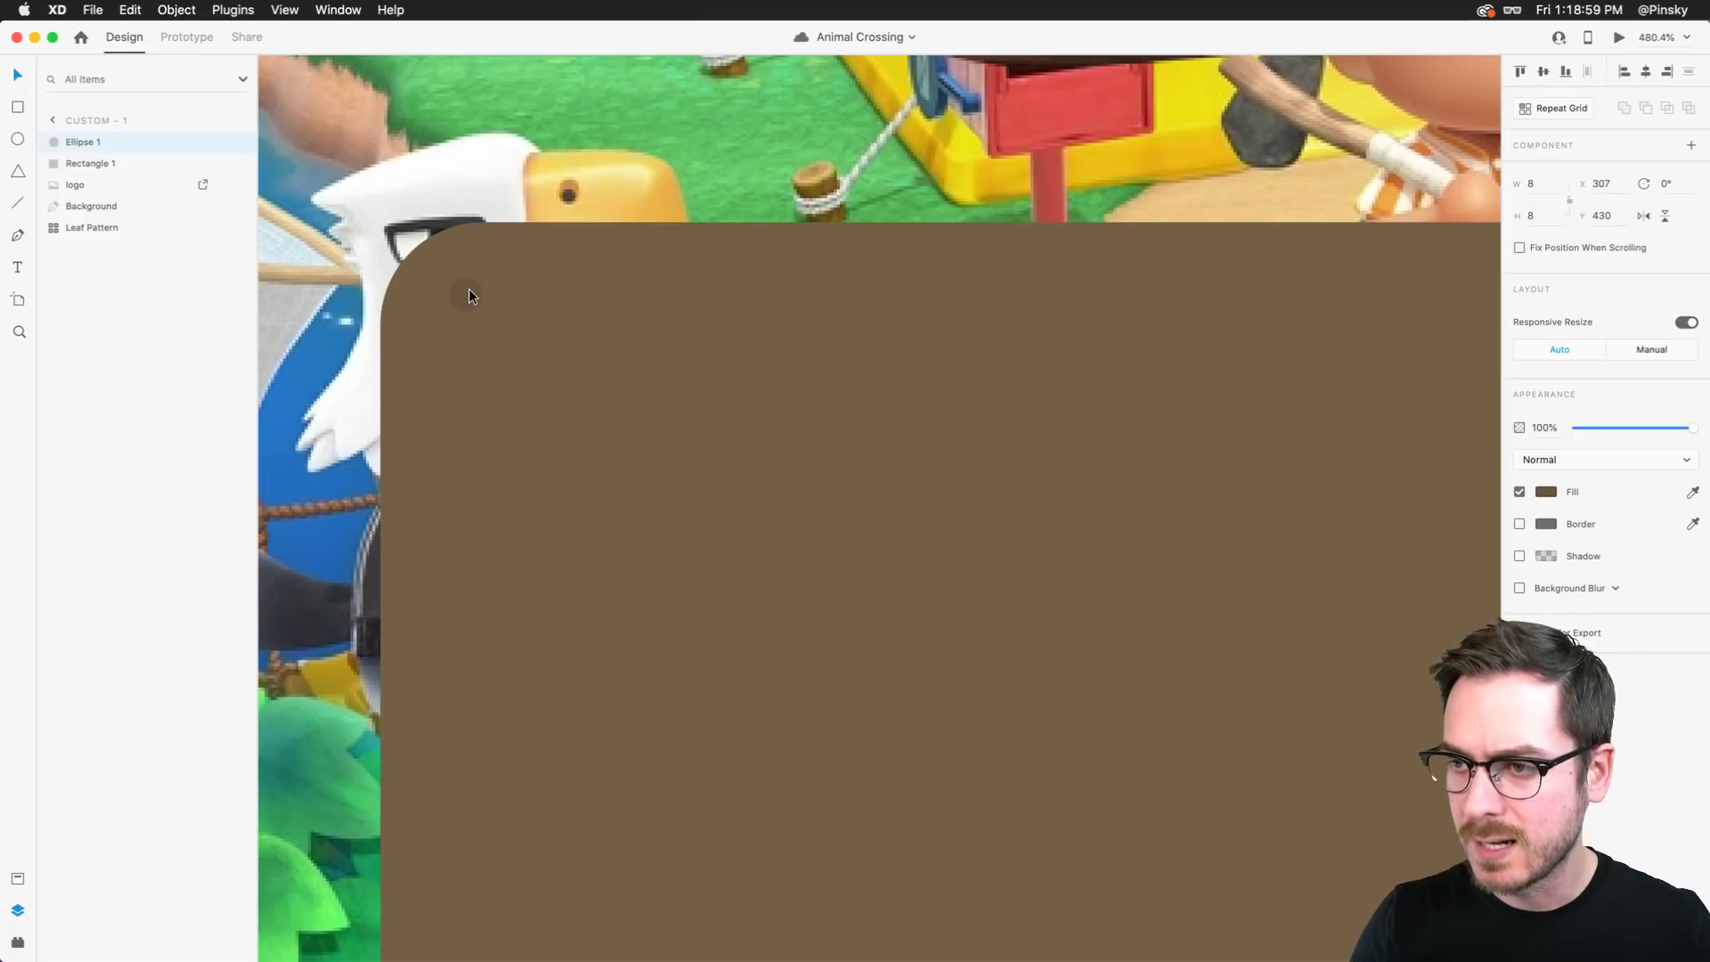
left_click_drag(469, 296, 563, 293)
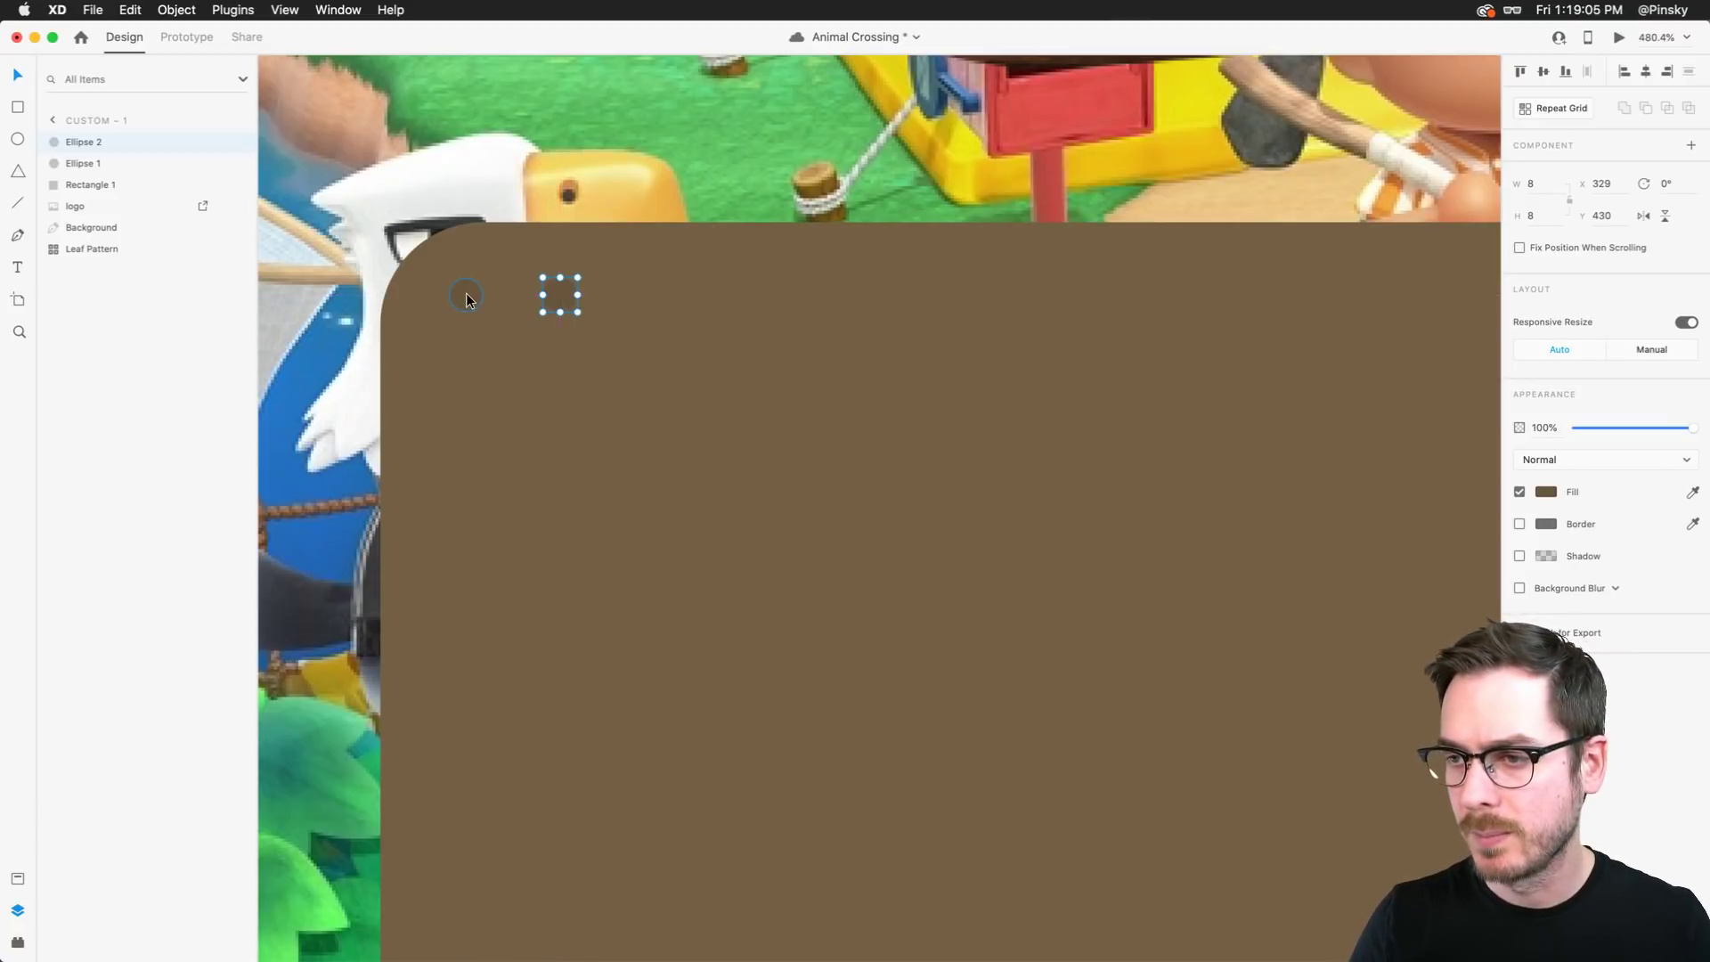
left_click(561, 294)
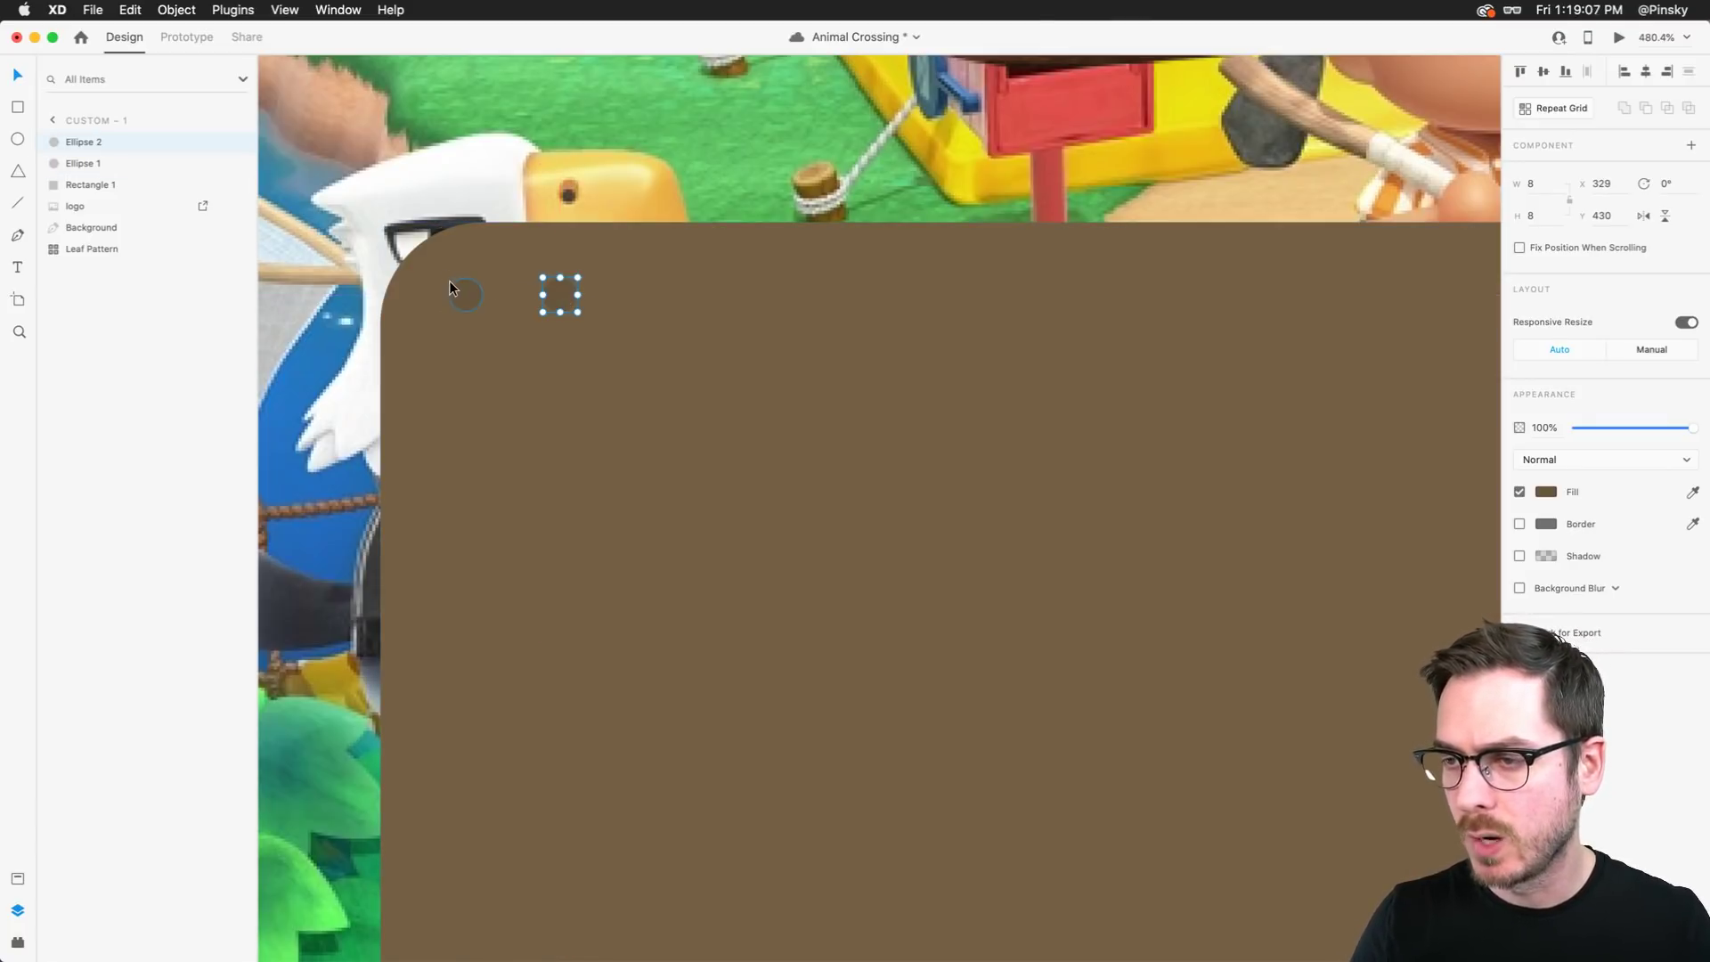
left_click_drag(470, 293, 522, 356)
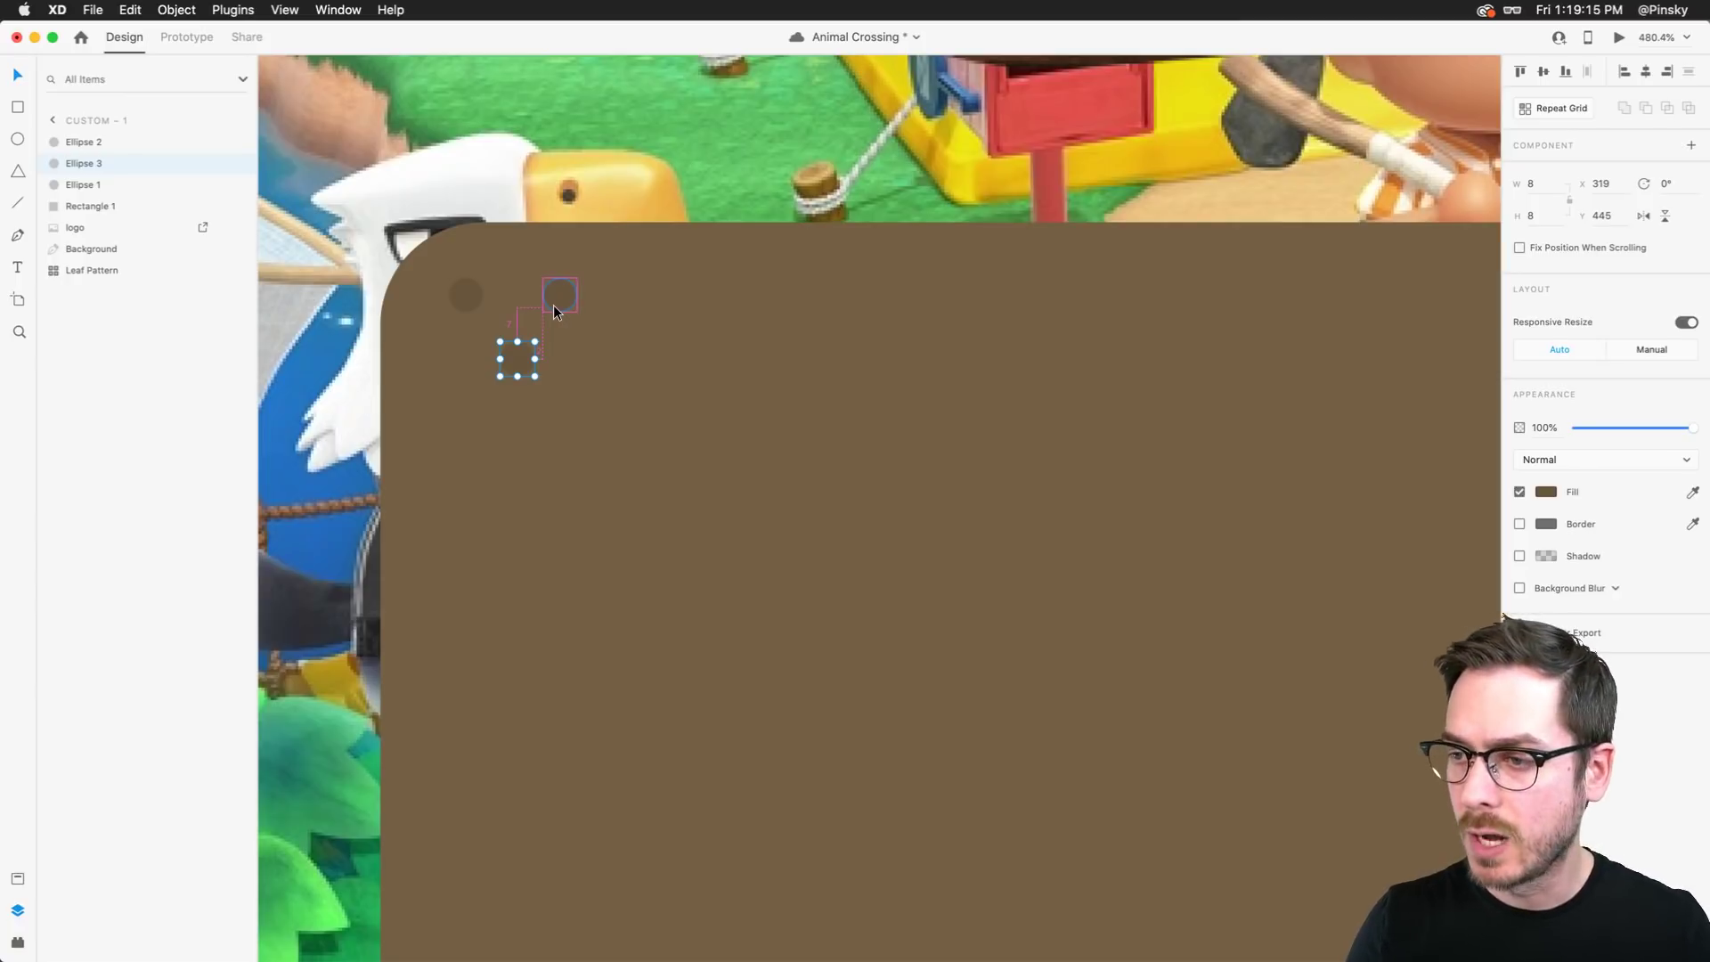
key("Left")
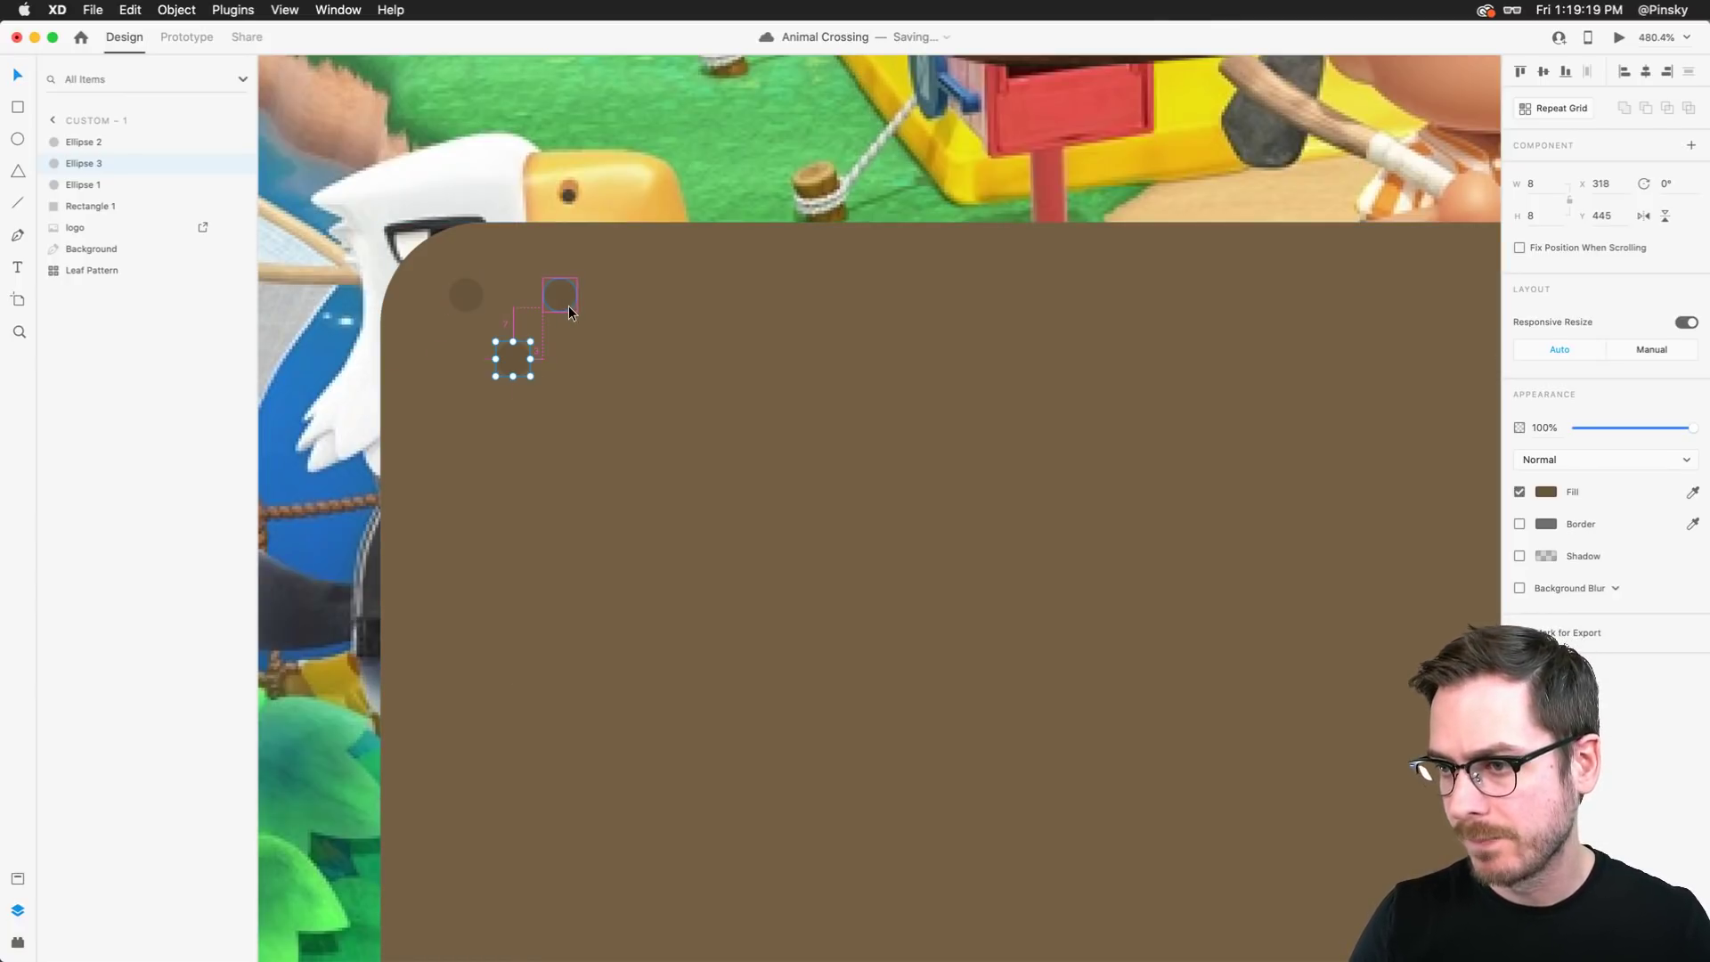
Duplicate the lower circle sideways to make a fourth dot at X 340, Y 445
left_click_drag(514, 358, 630, 361)
left_click(514, 357, "shift")
left_click_drag(514, 357, 469, 294)
key("super+z")
key("super+z")
key("super+z")
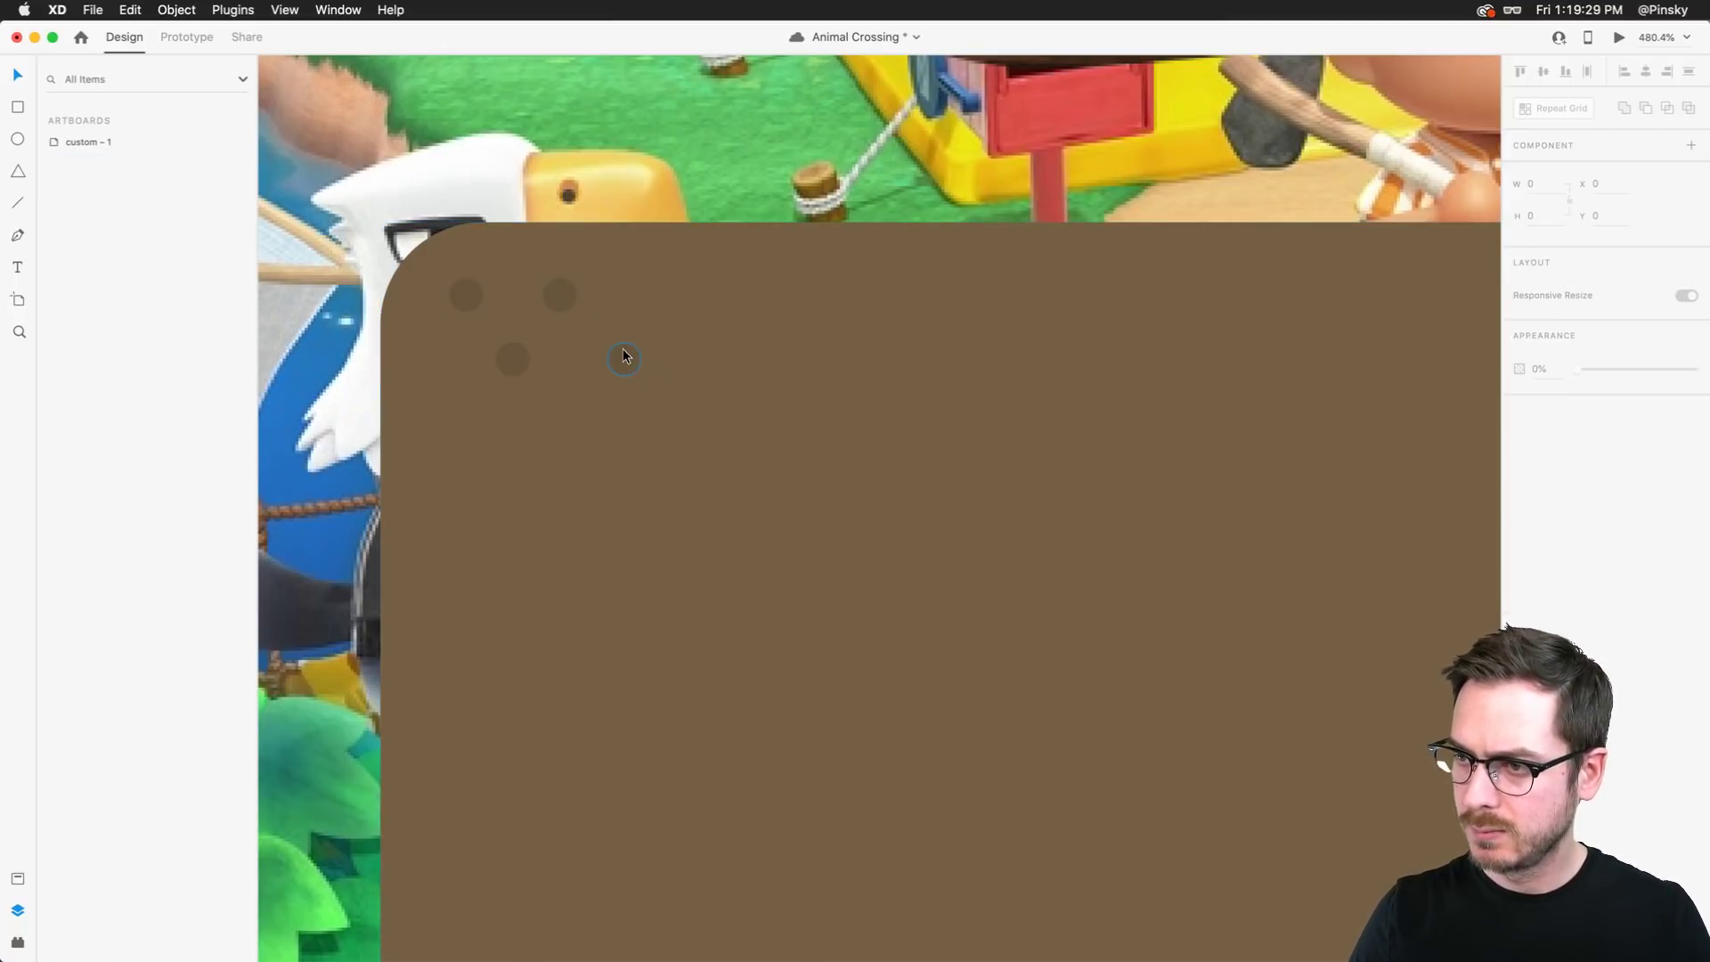
left_click_drag(617, 353, 612, 349)
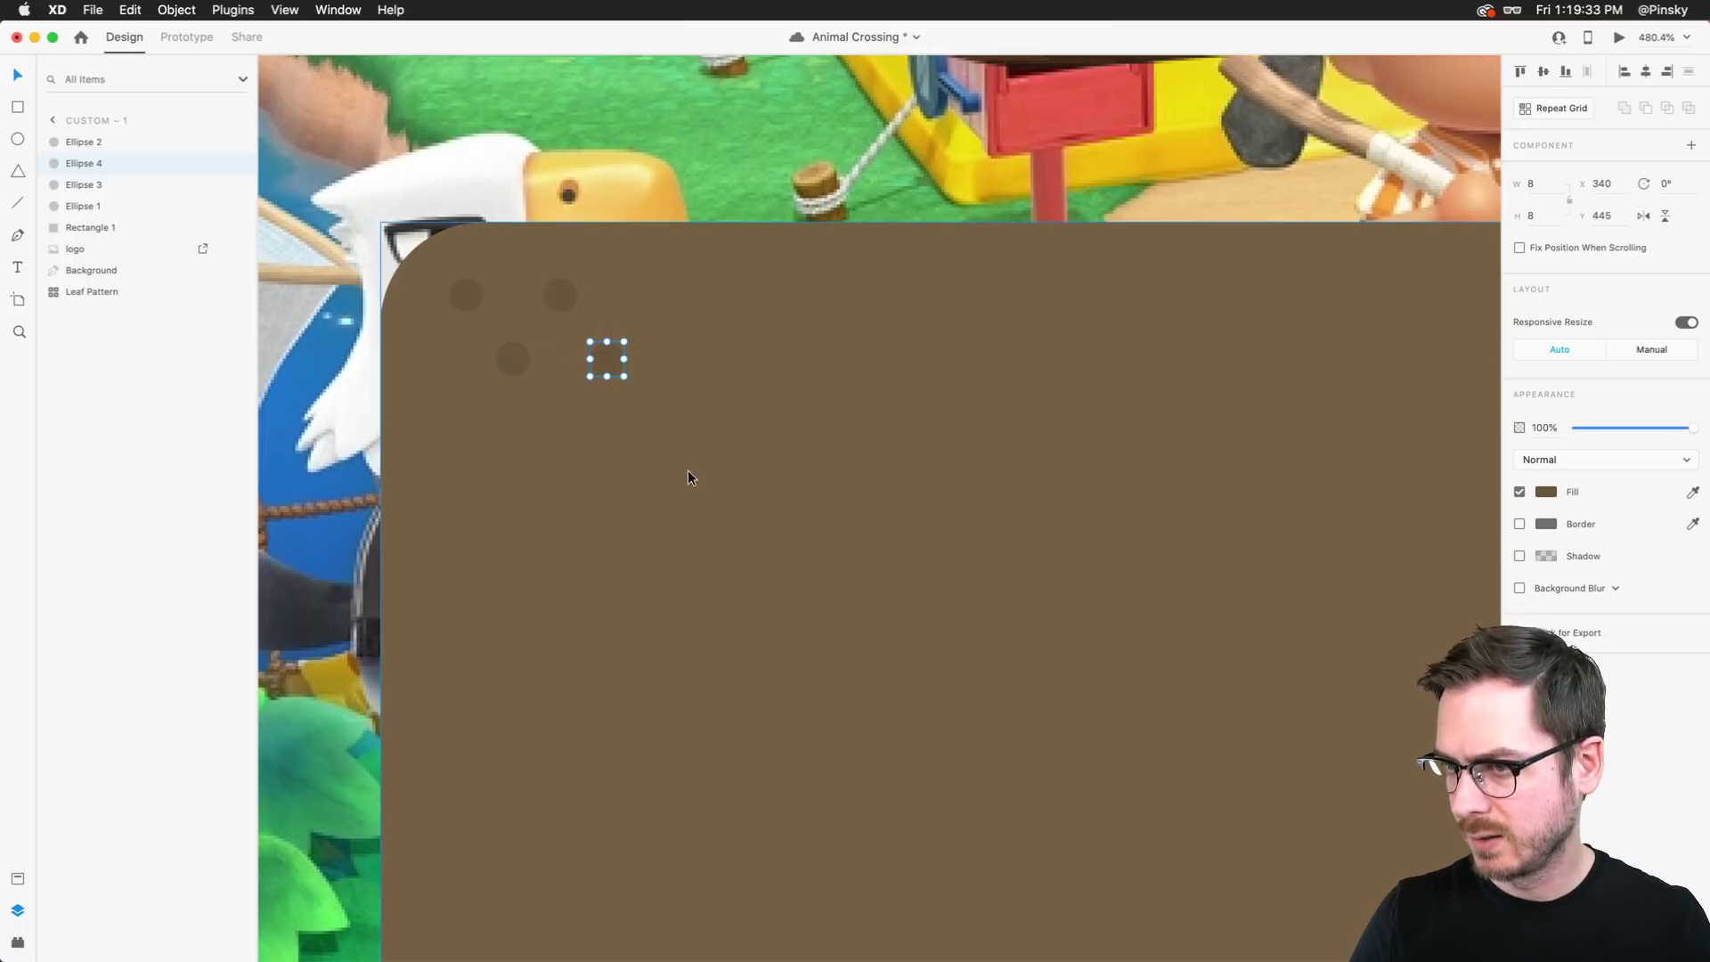
Check the distances between the four dots, and save the document
left_click(478, 290)
left_click(559, 295)
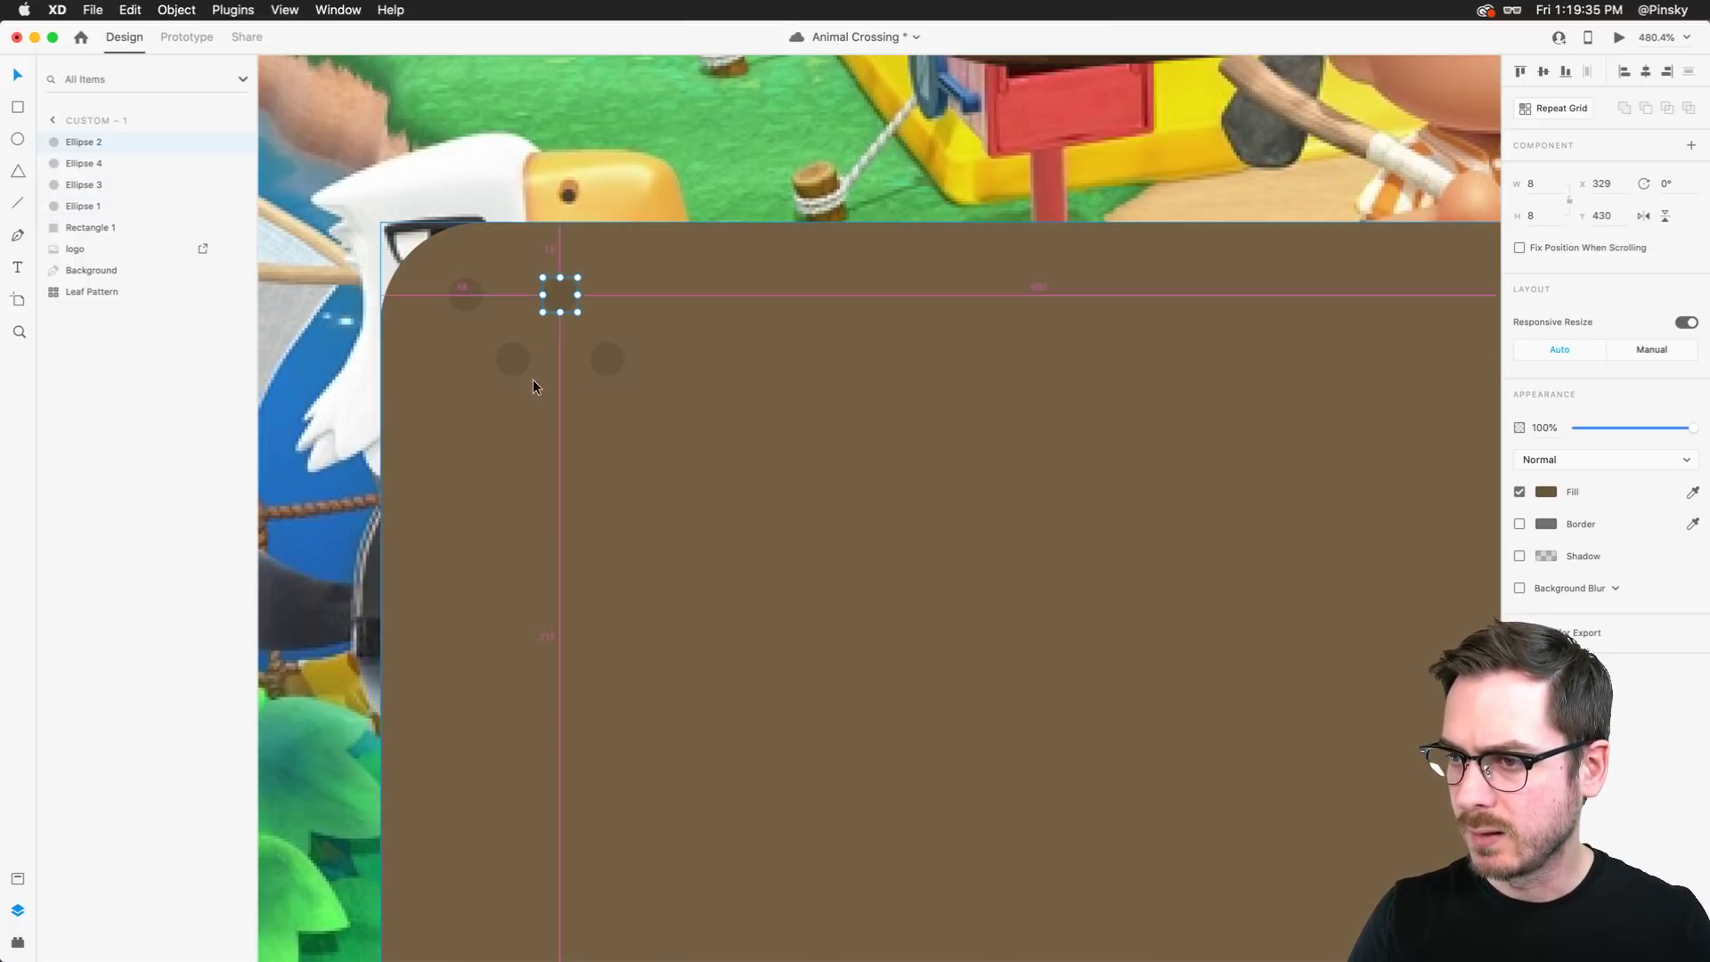
left_click(513, 359)
left_click_drag(445, 270, 485, 312)
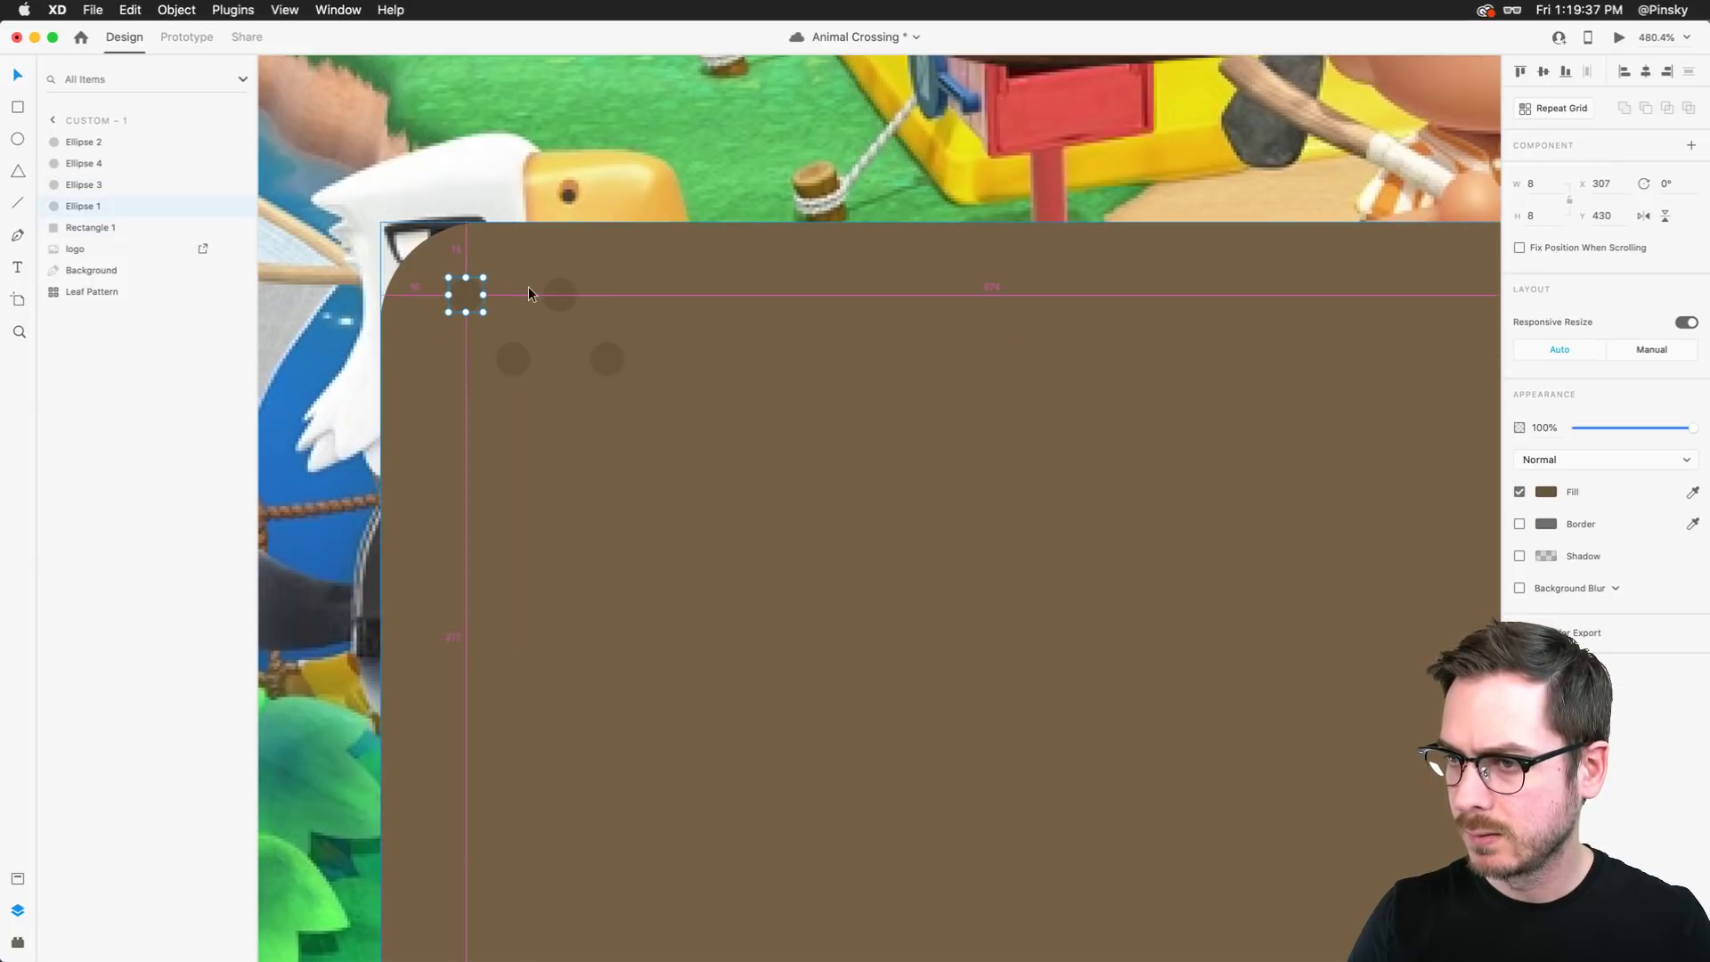
left_click(515, 349)
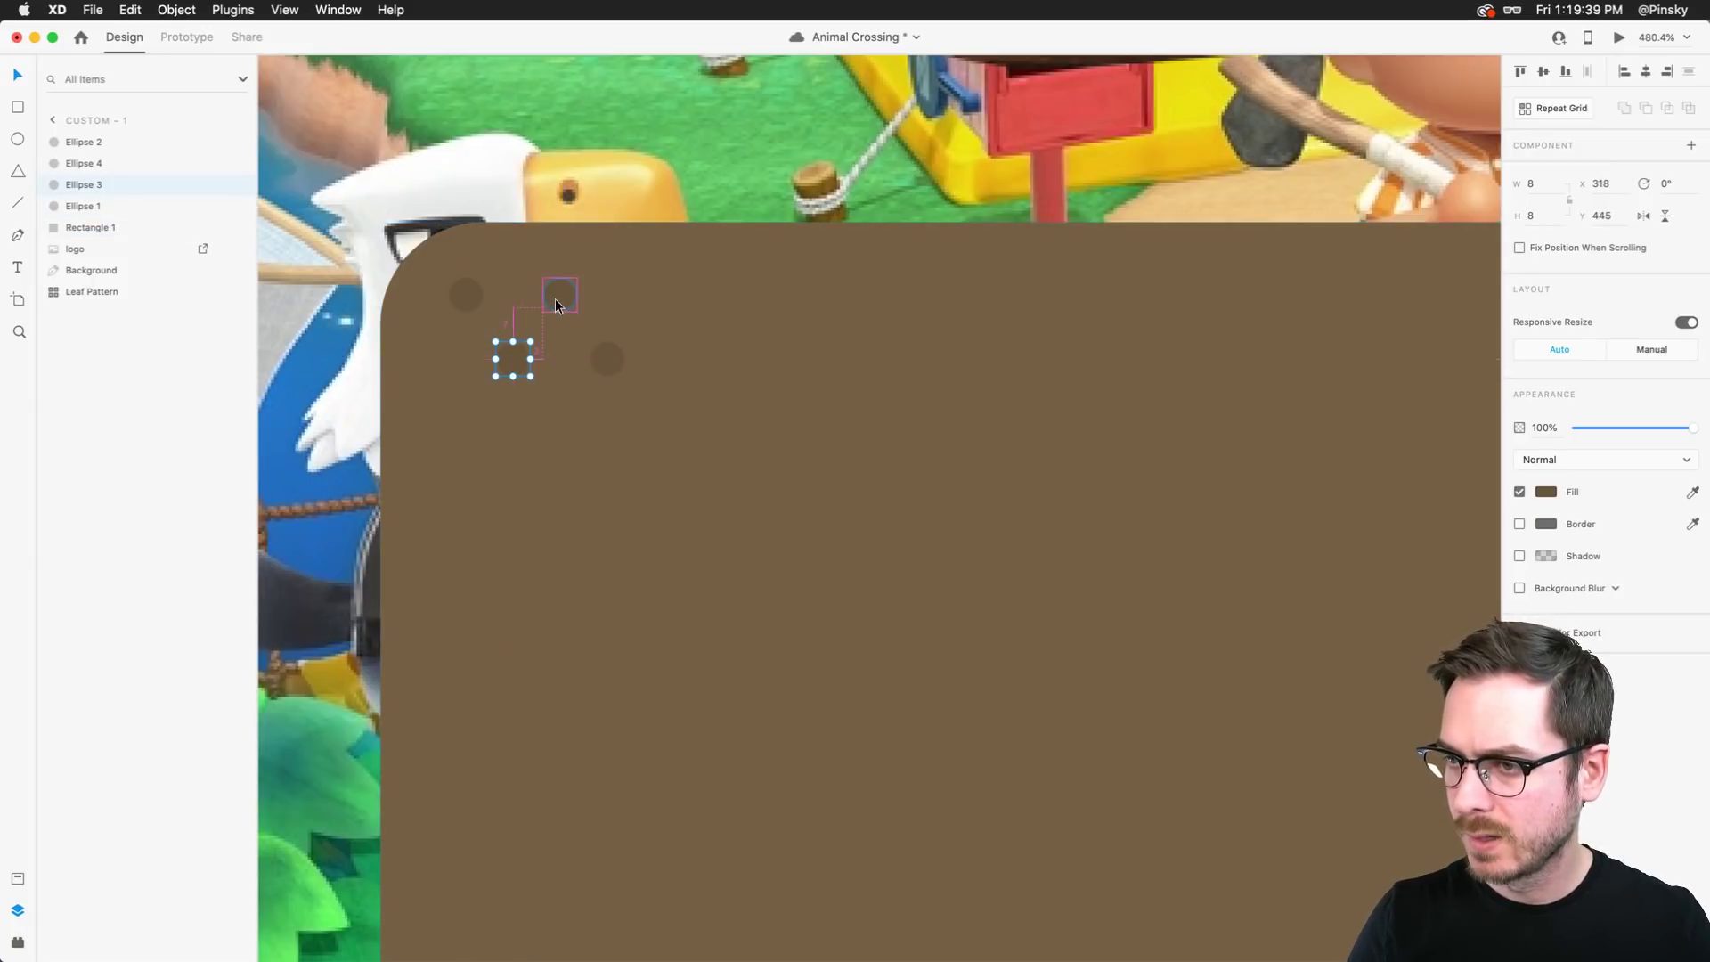
left_click(607, 370)
left_click(518, 431)
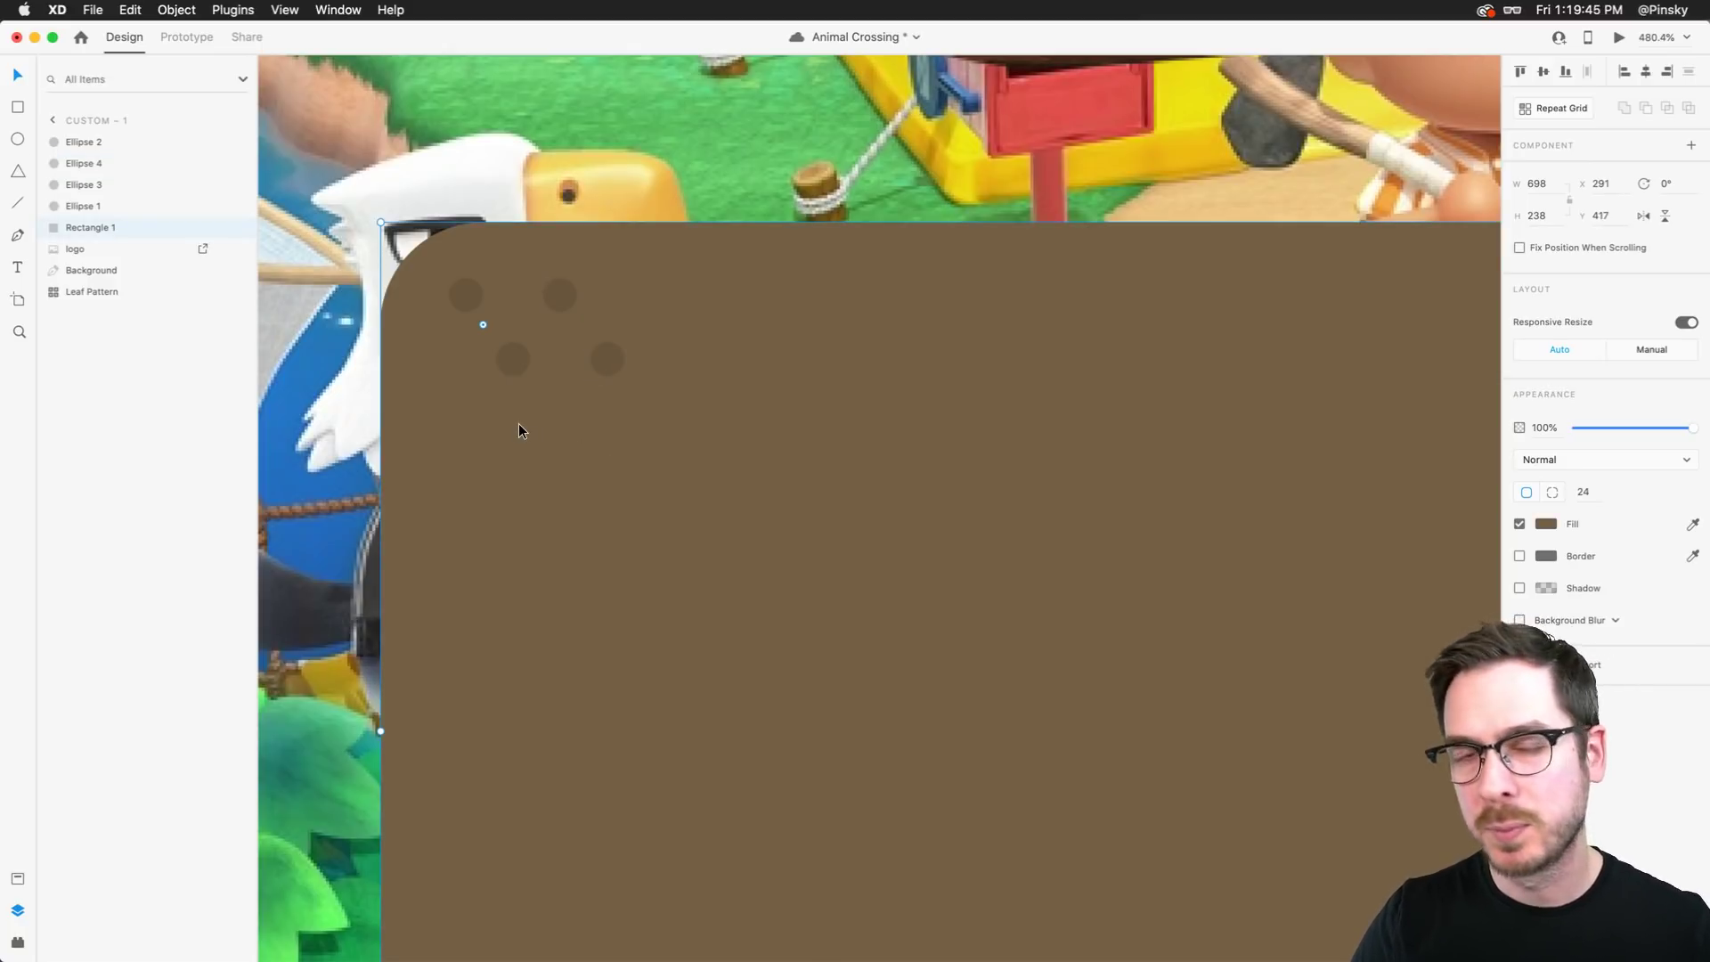
key("super+s")
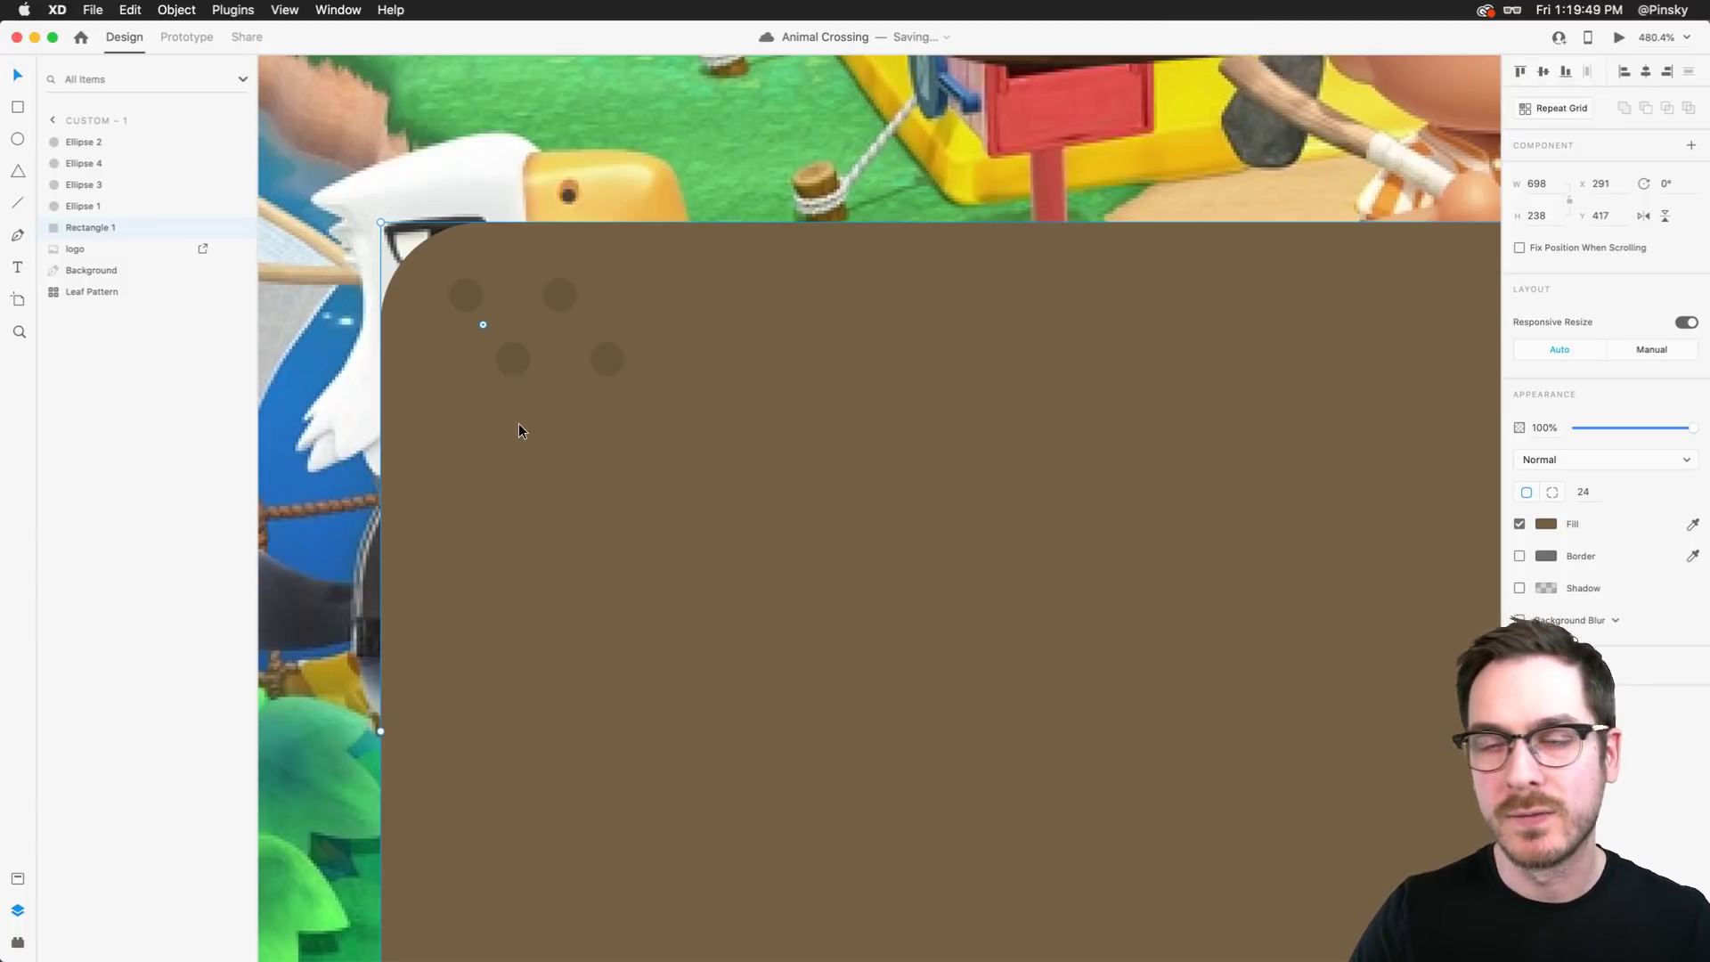
Turn the four dots together into a repeat grid, and save the document
key("super+0")
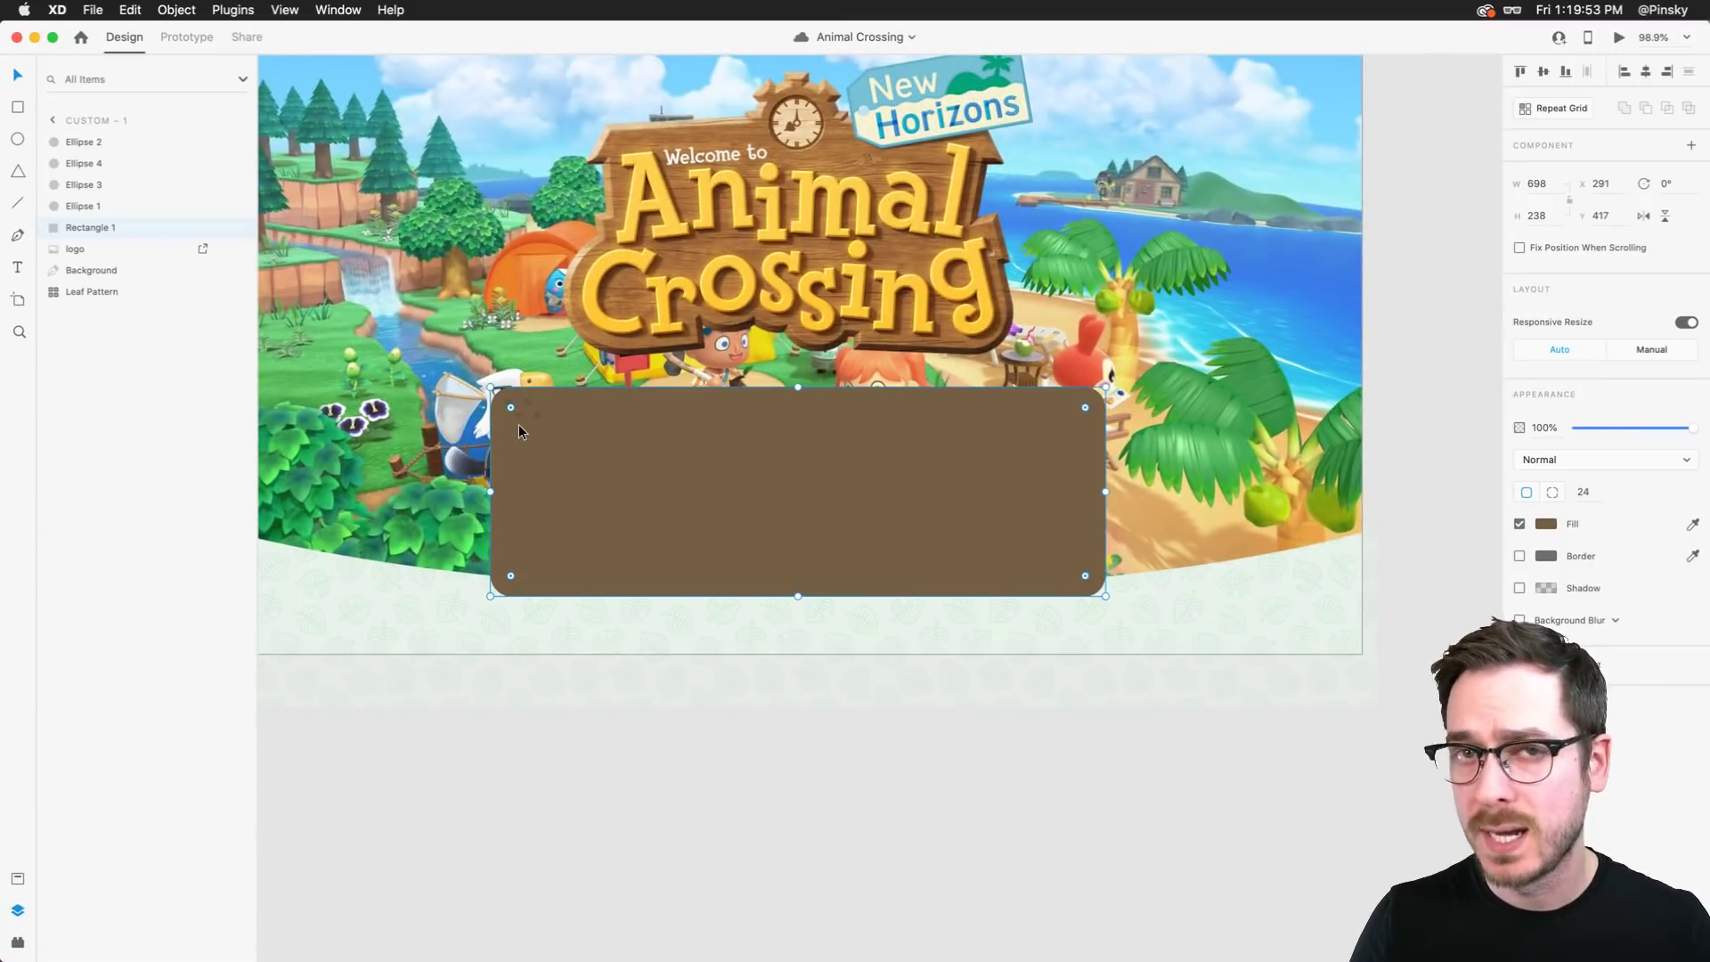
scroll(519, 425, "up", 8)
key("Tab")
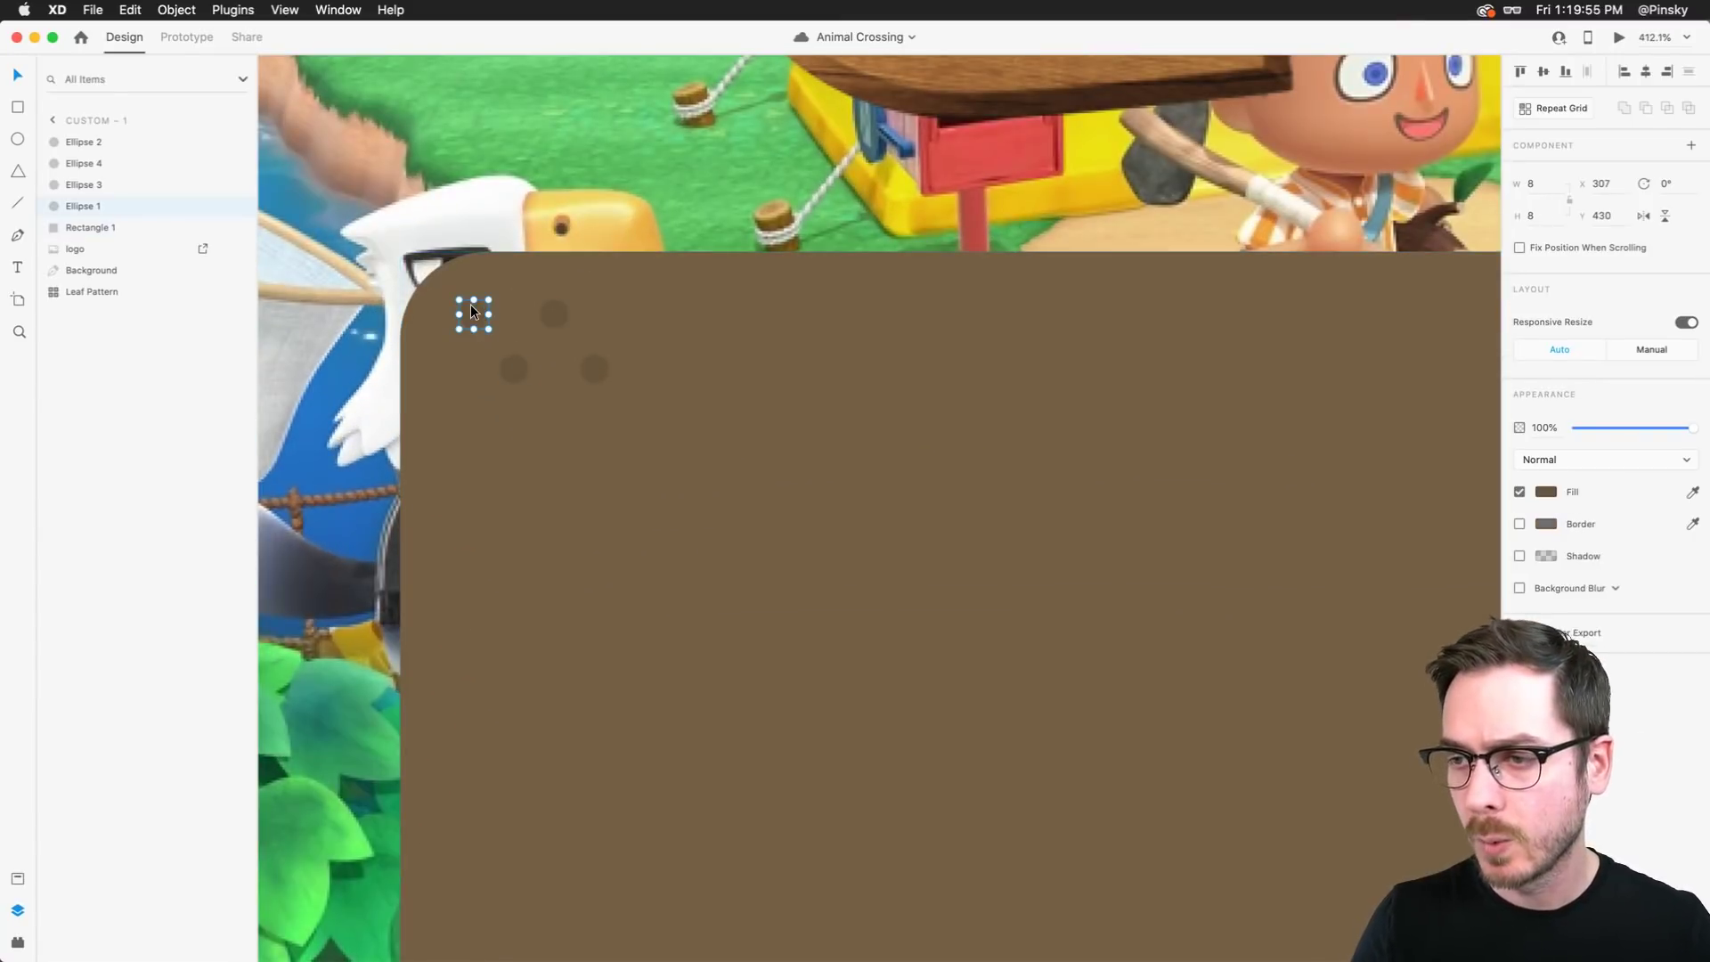
left_click(514, 368, "shift")
left_click(552, 311, "shift")
left_click(593, 370, "shift")
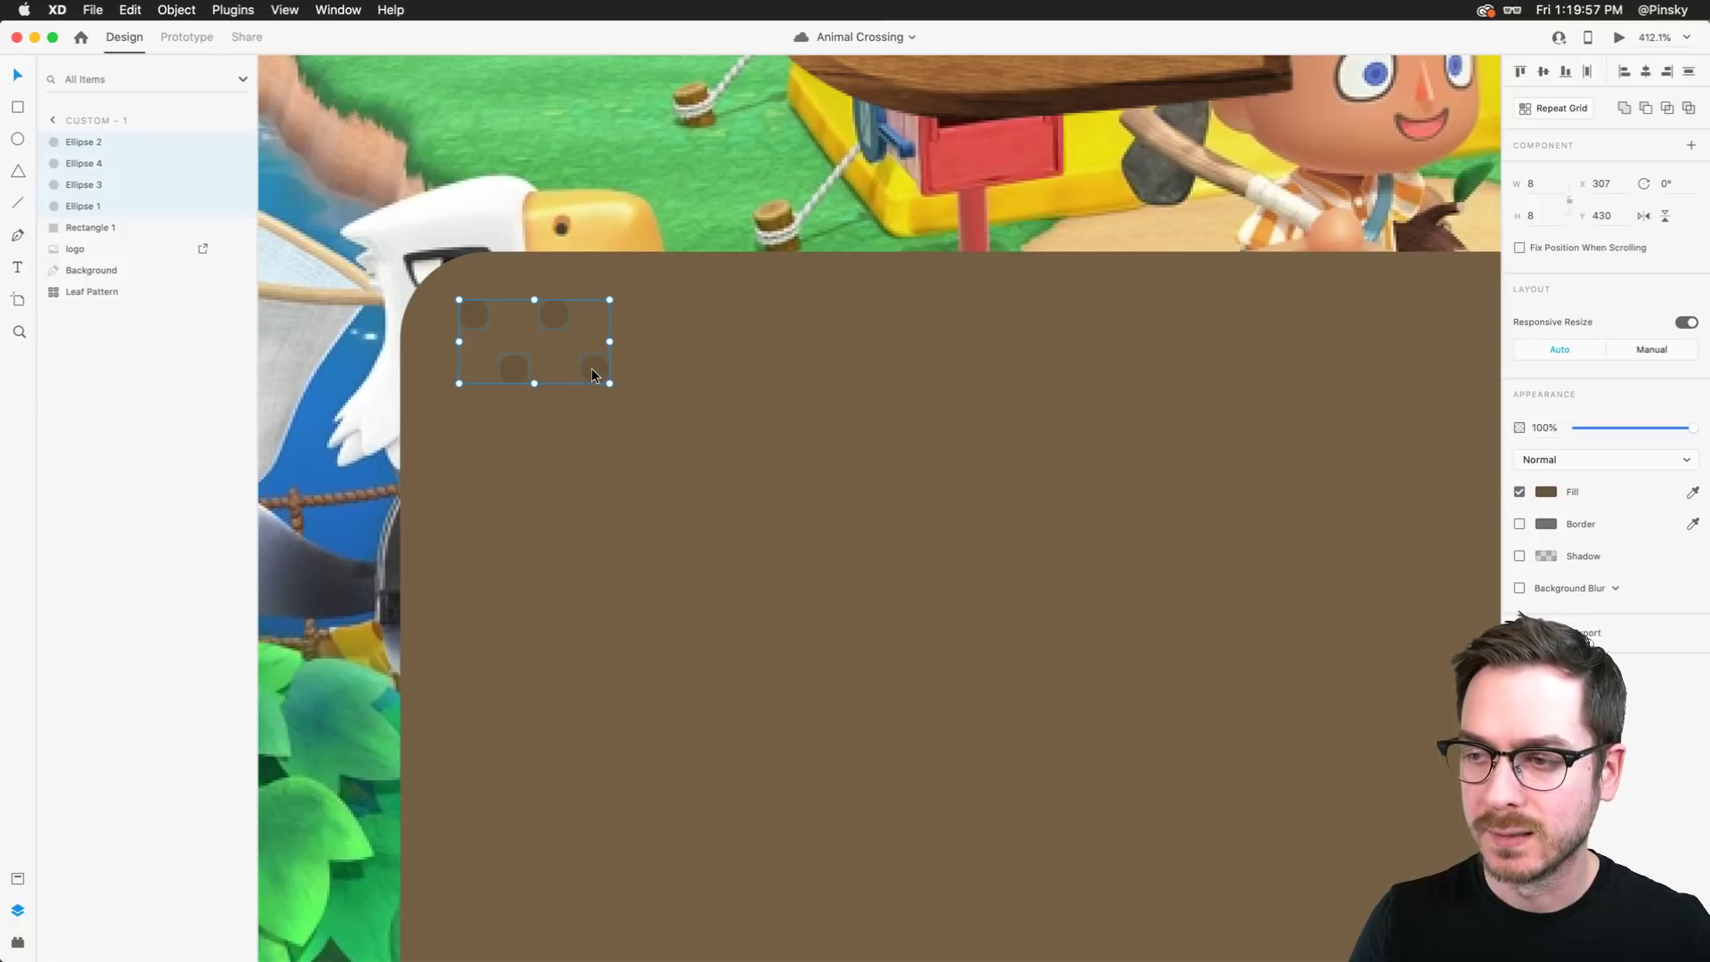
left_click(1589, 108)
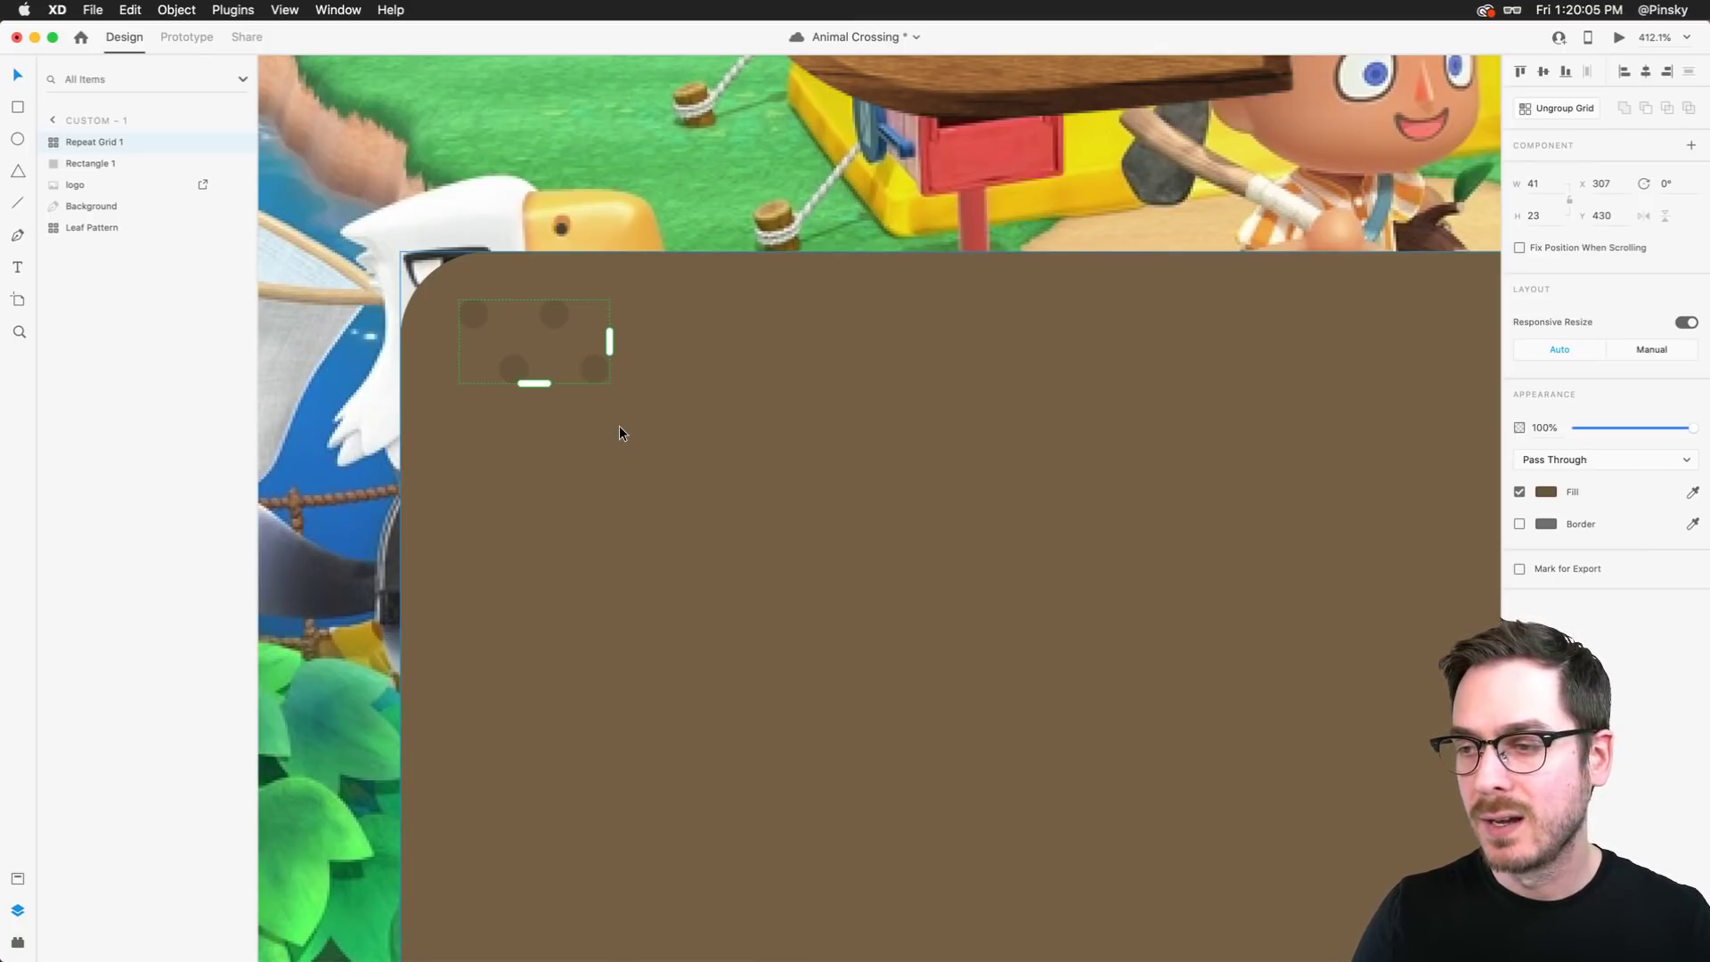
key("super+s")
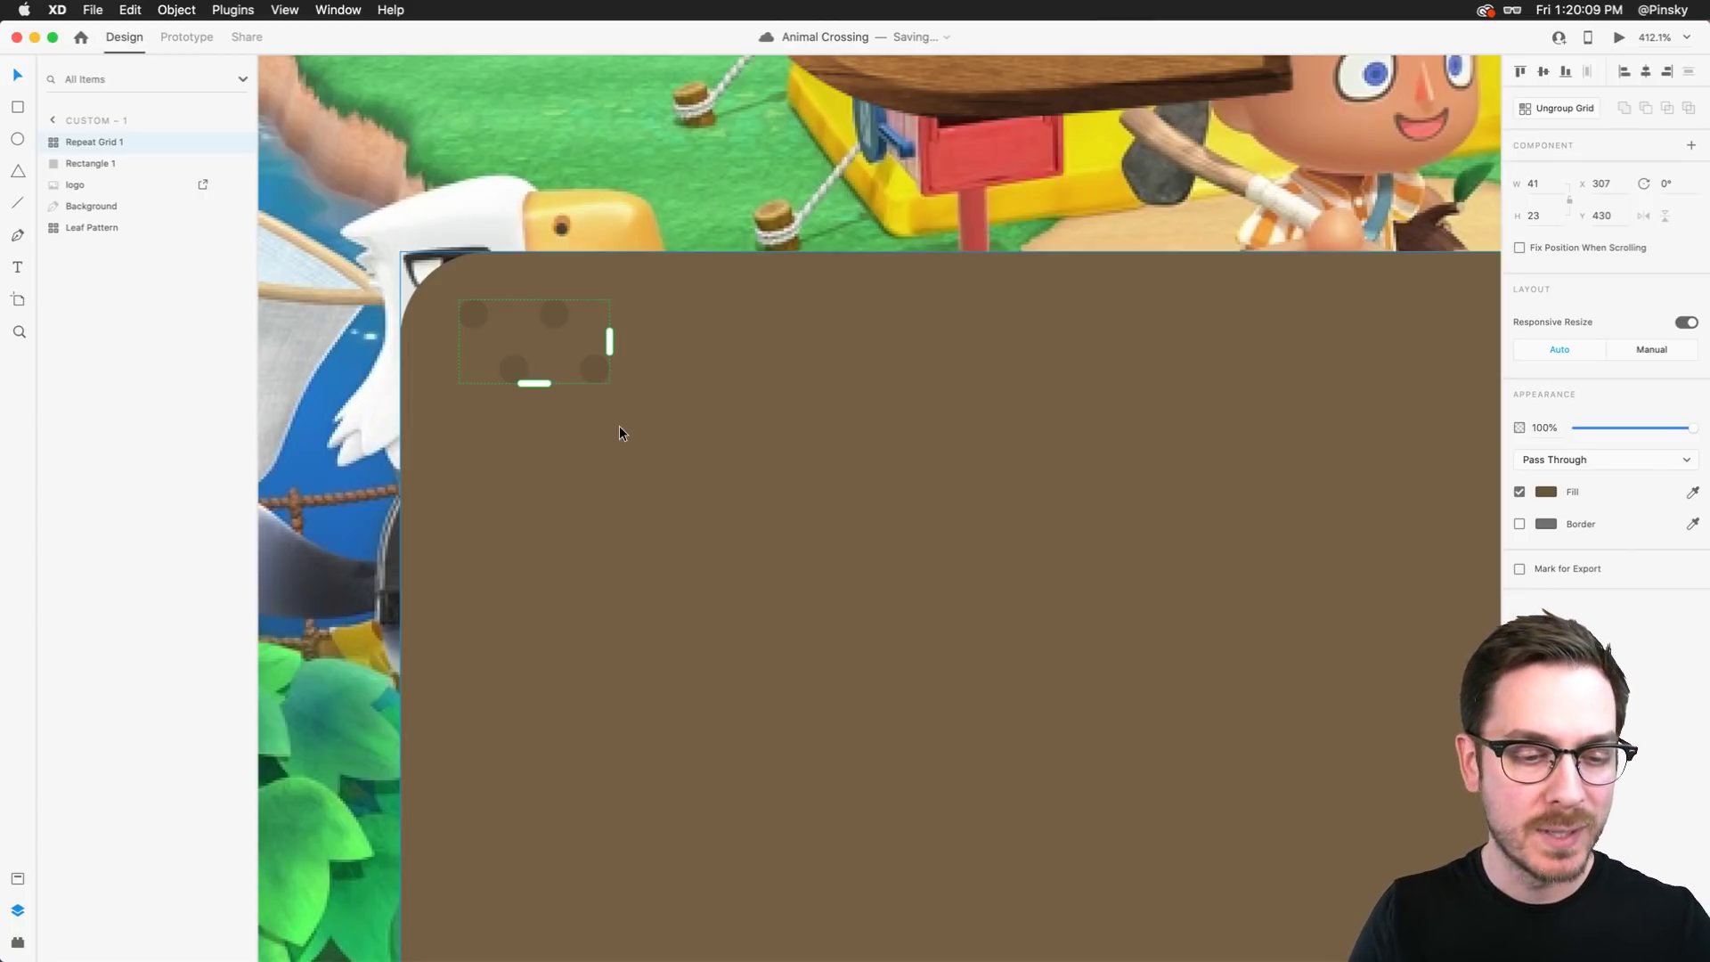
Extend the dot repeat grid sideways to a second tile and narrow the gap until the grid is about 93 wide
key("super+minus")
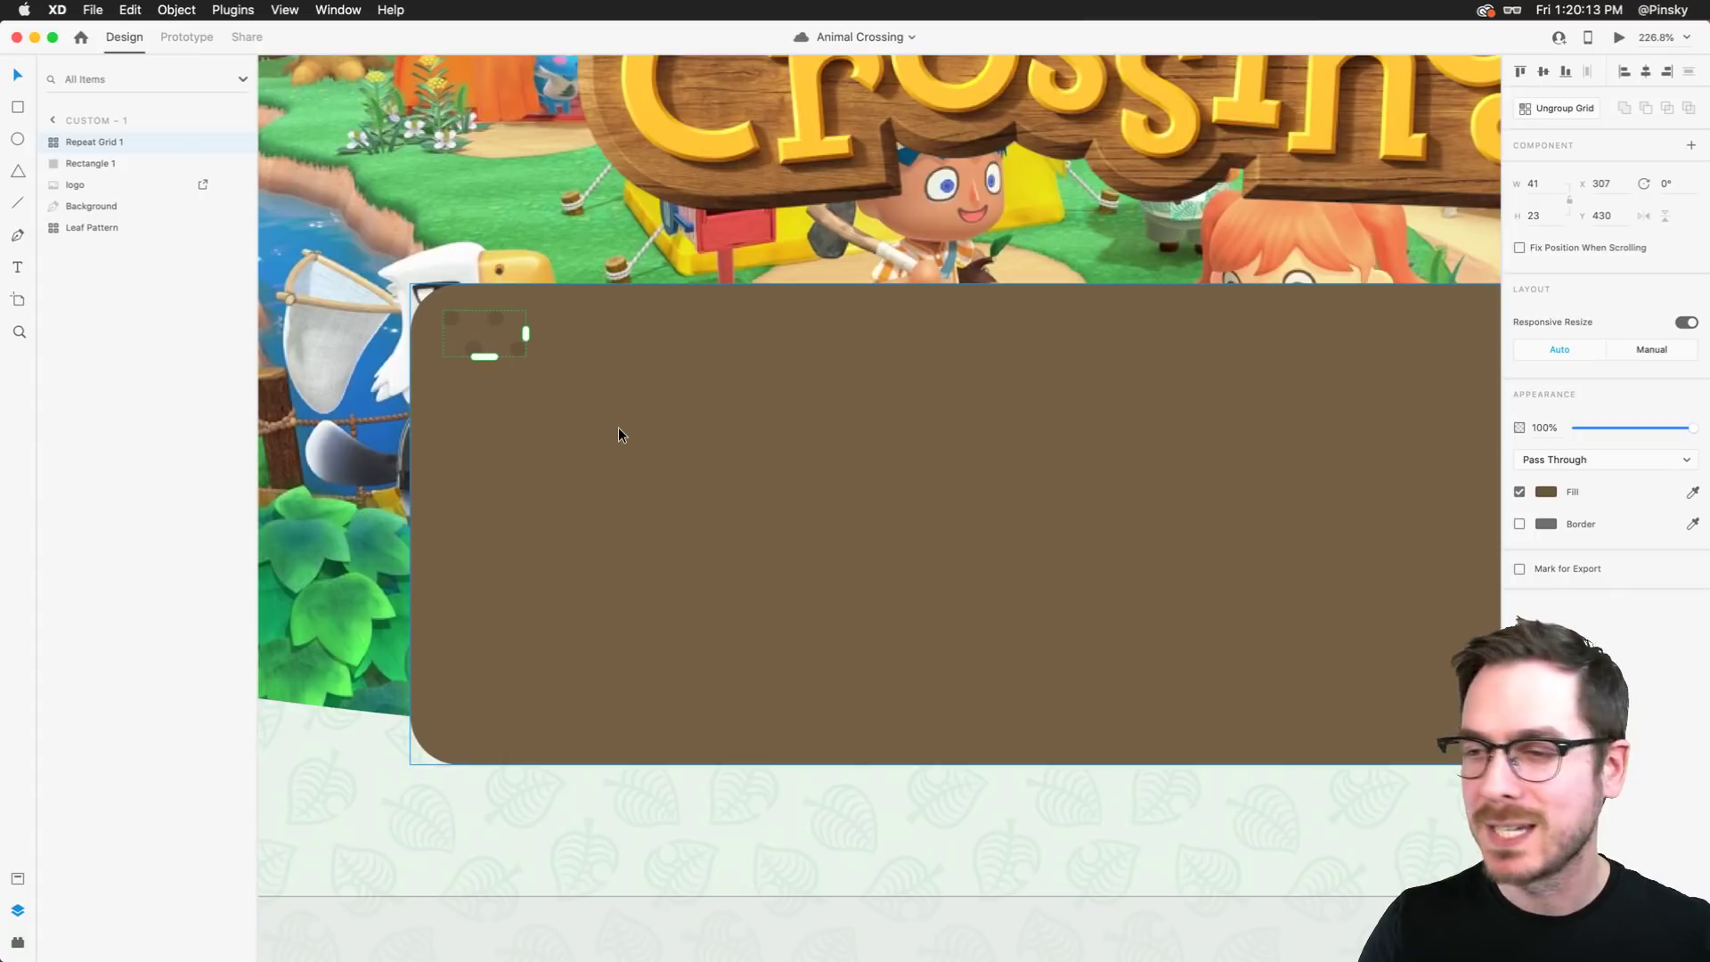
key("super+minus")
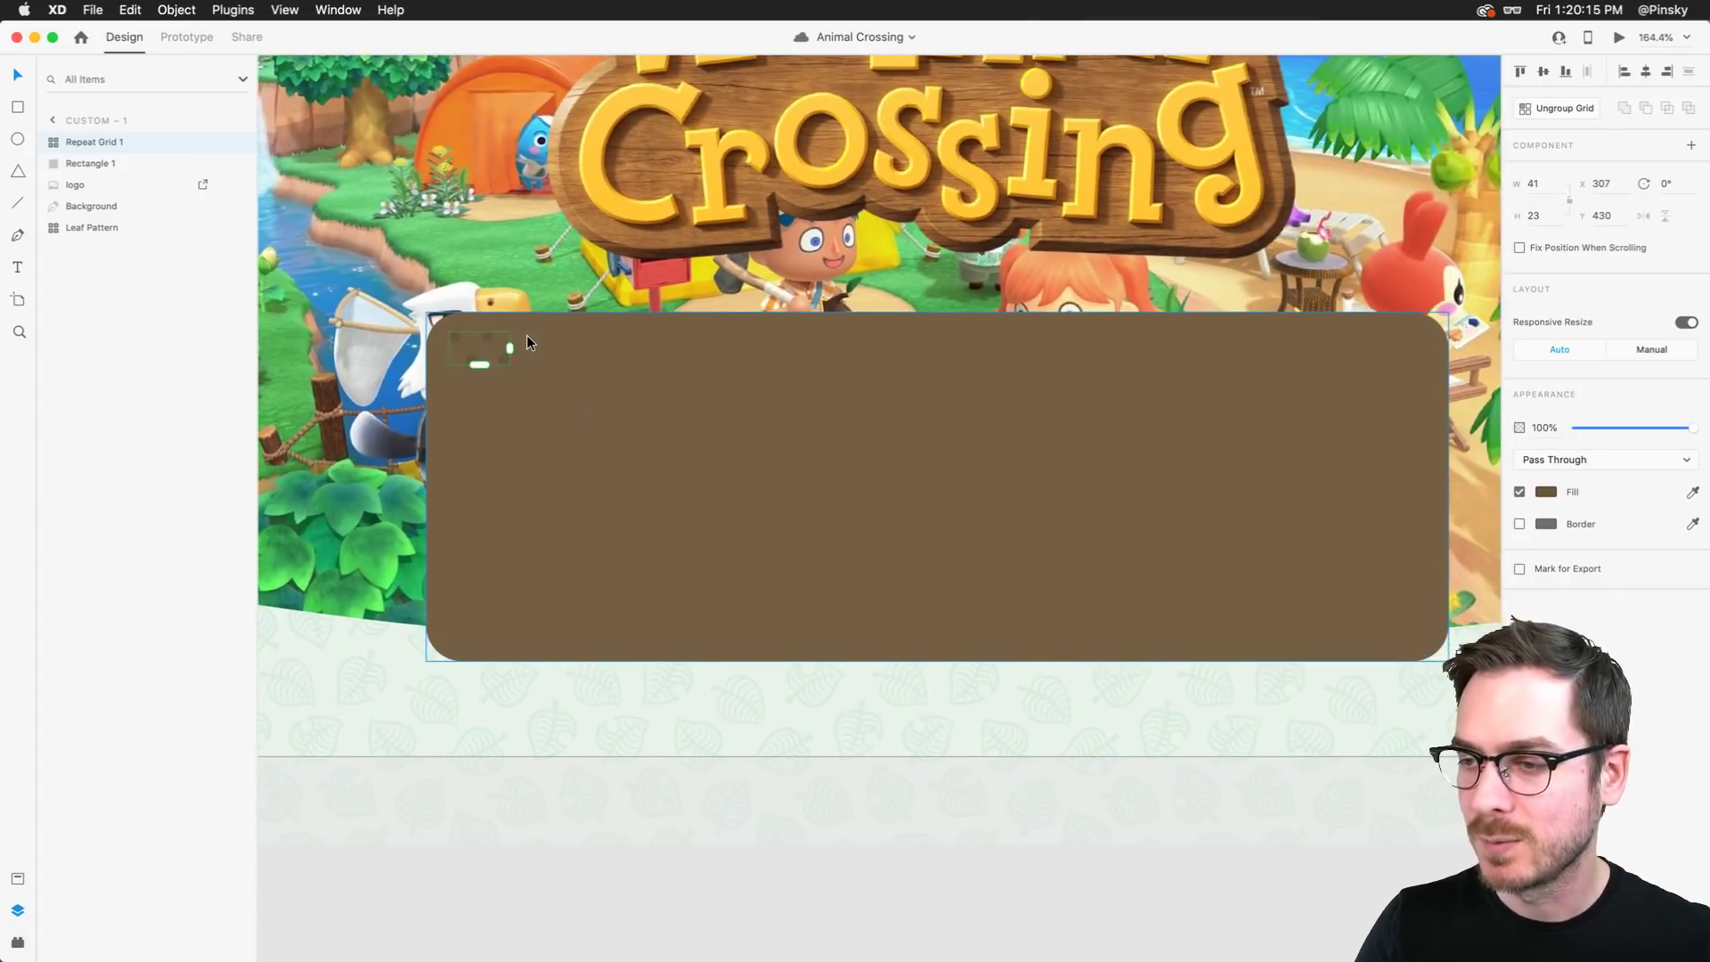
scroll(527, 339, "up", 3)
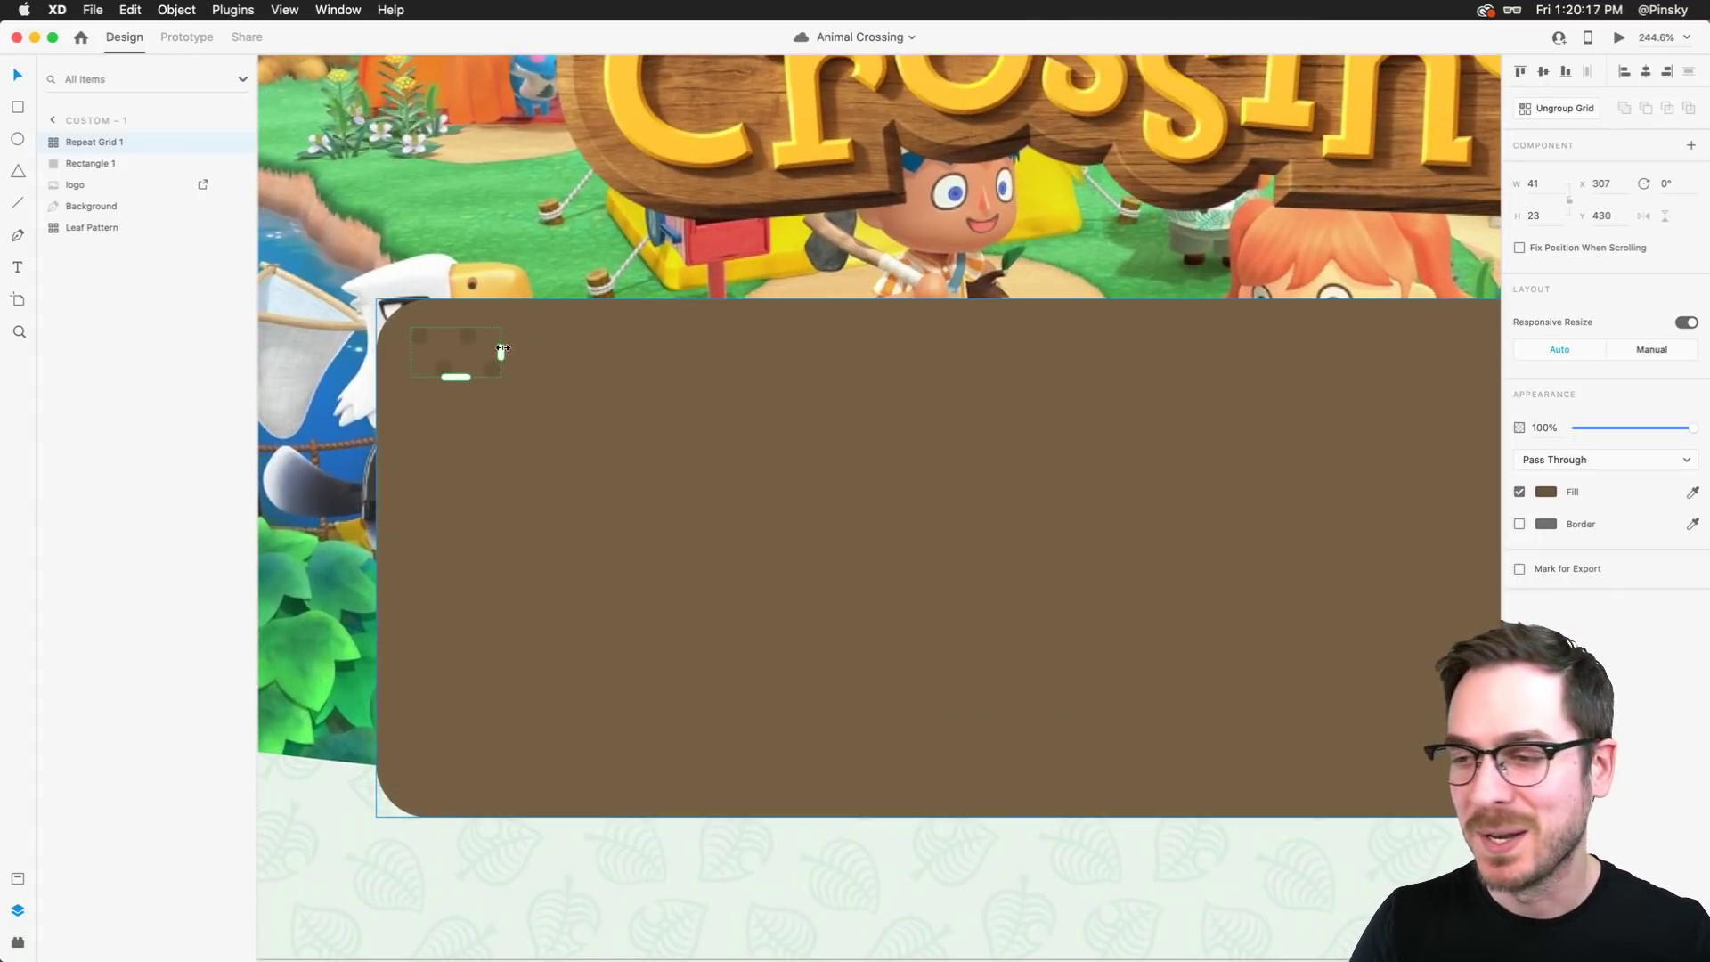
left_click_drag(502, 351, 760, 345)
scroll(902, 365, "right", 2)
scroll(1102, 371, "left", 5)
scroll(663, 357, "up", 5)
left_click_drag(635, 331, 574, 331)
scroll(592, 590, "down", 5)
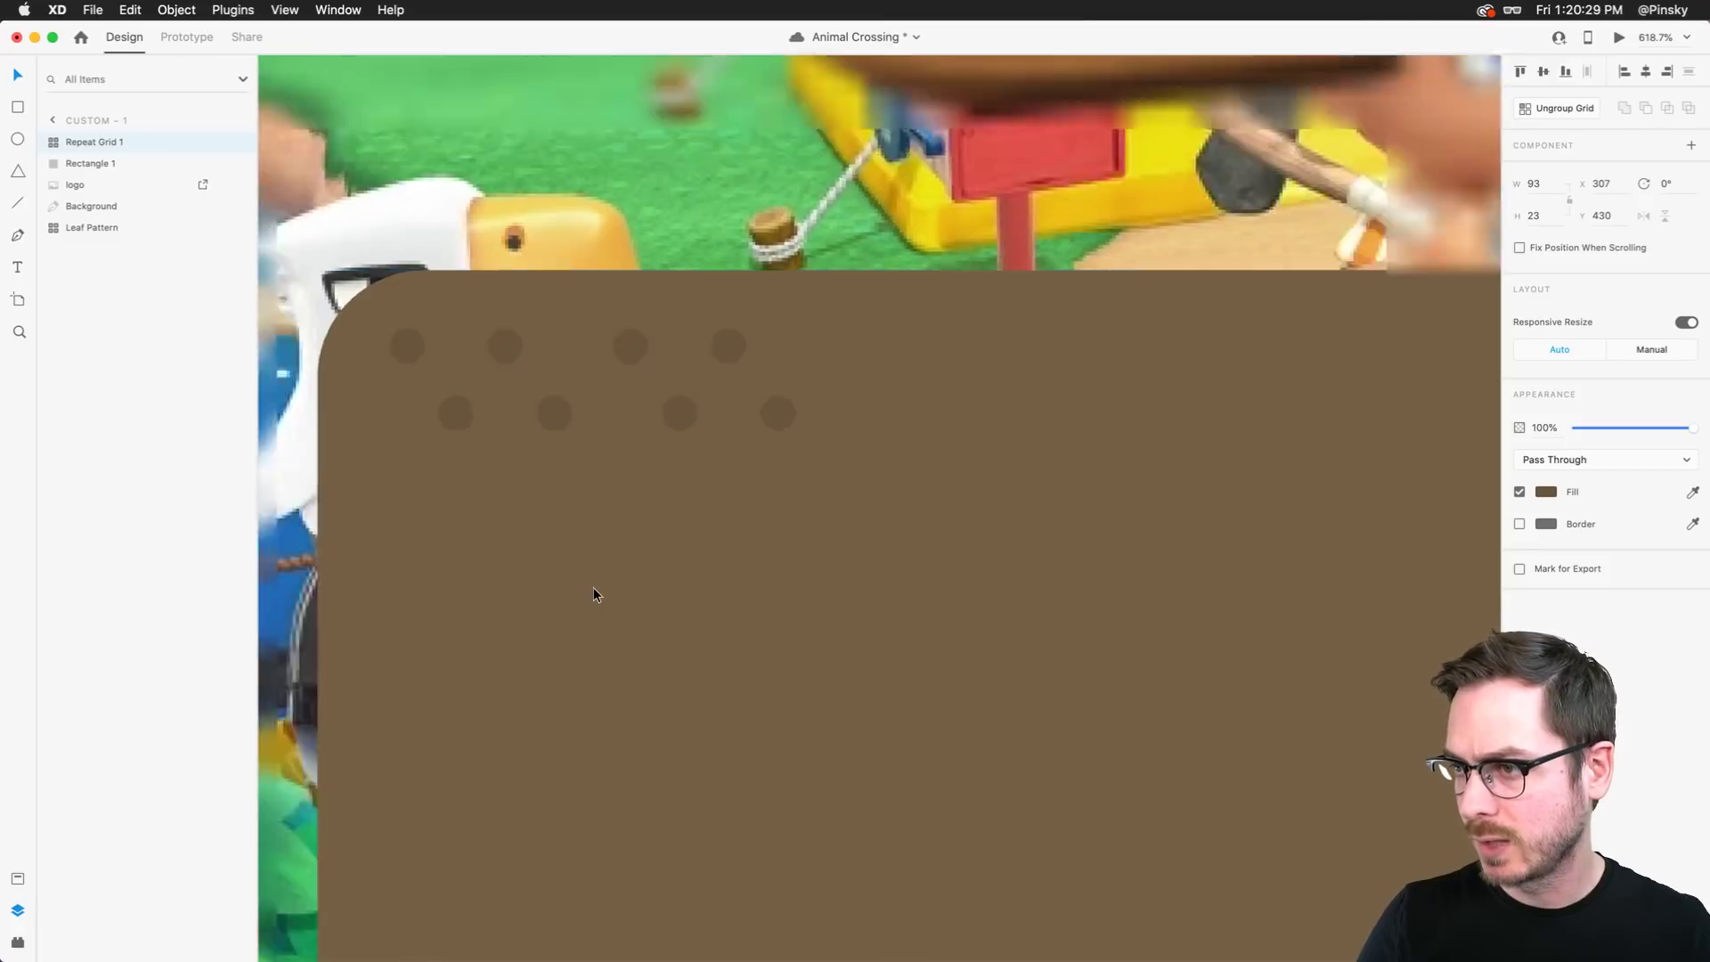
Tighten the horizontal gap between the two dot tiles until the repeat grid is about 86 wide
scroll(592, 459, "up", 3)
left_click_drag(592, 396, 586, 397)
scroll(585, 565, "down", 5)
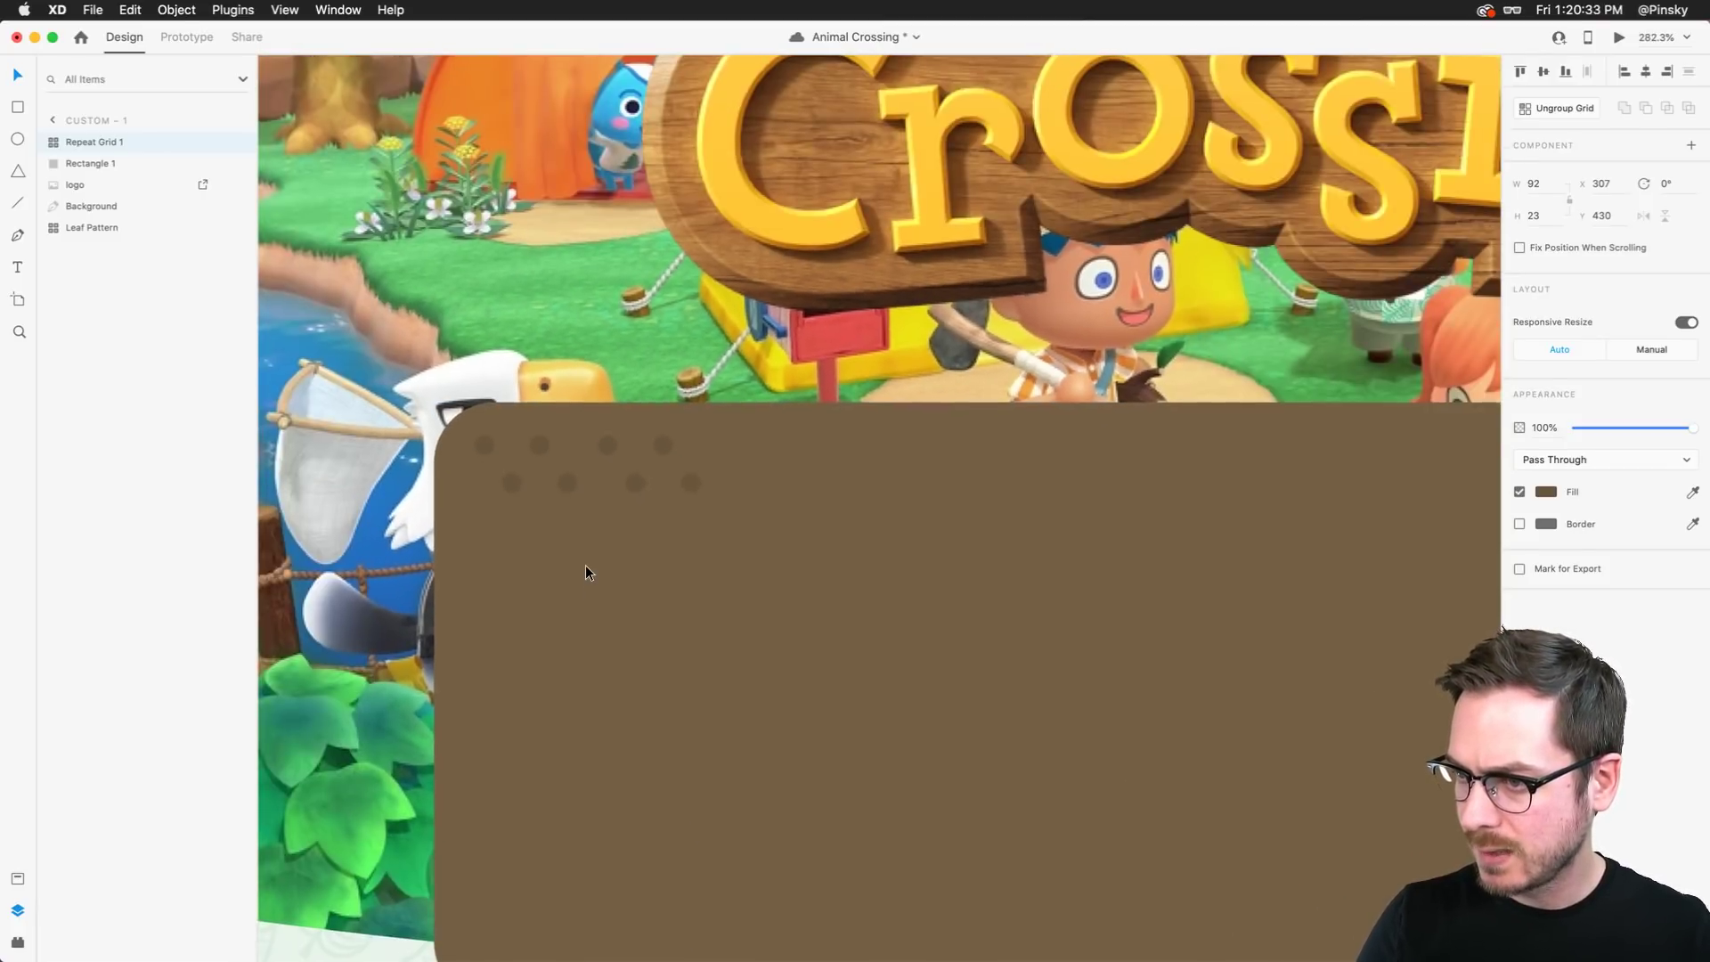
scroll(585, 565, "up", 5)
mouse_move(587, 421)
left_click_drag(587, 420, 583, 421)
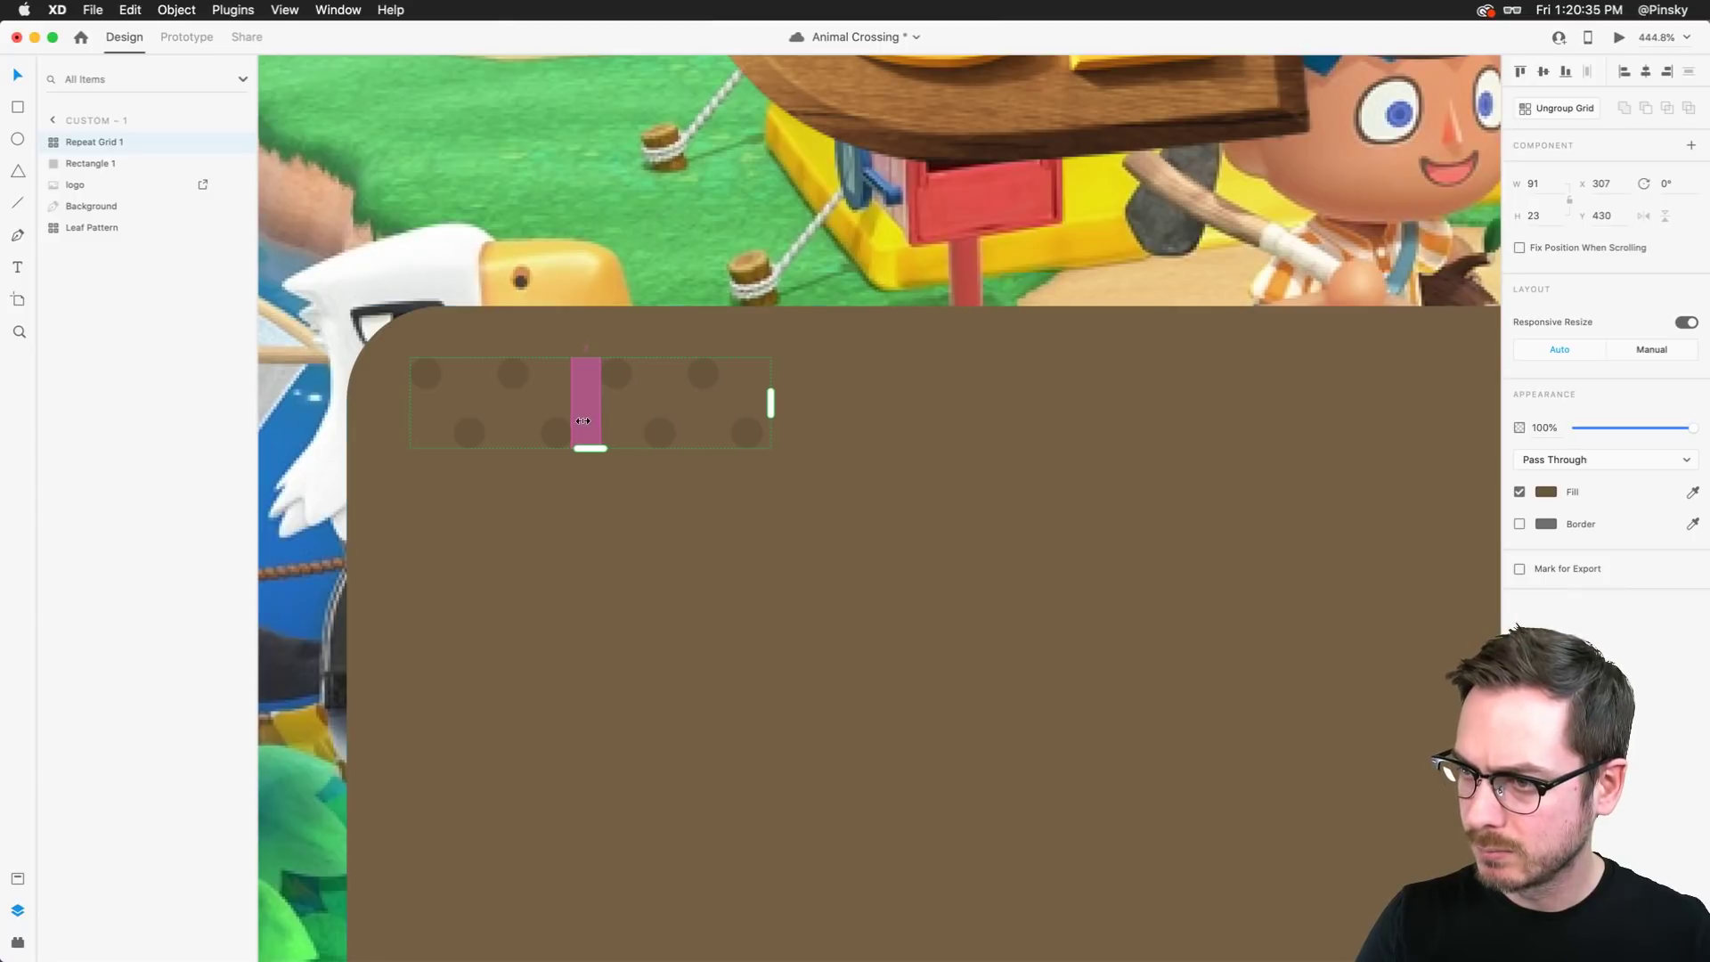
scroll(608, 522, "down", 5)
scroll(607, 521, "up", 2)
mouse_move(603, 443)
left_click_drag(602, 442, 588, 461)
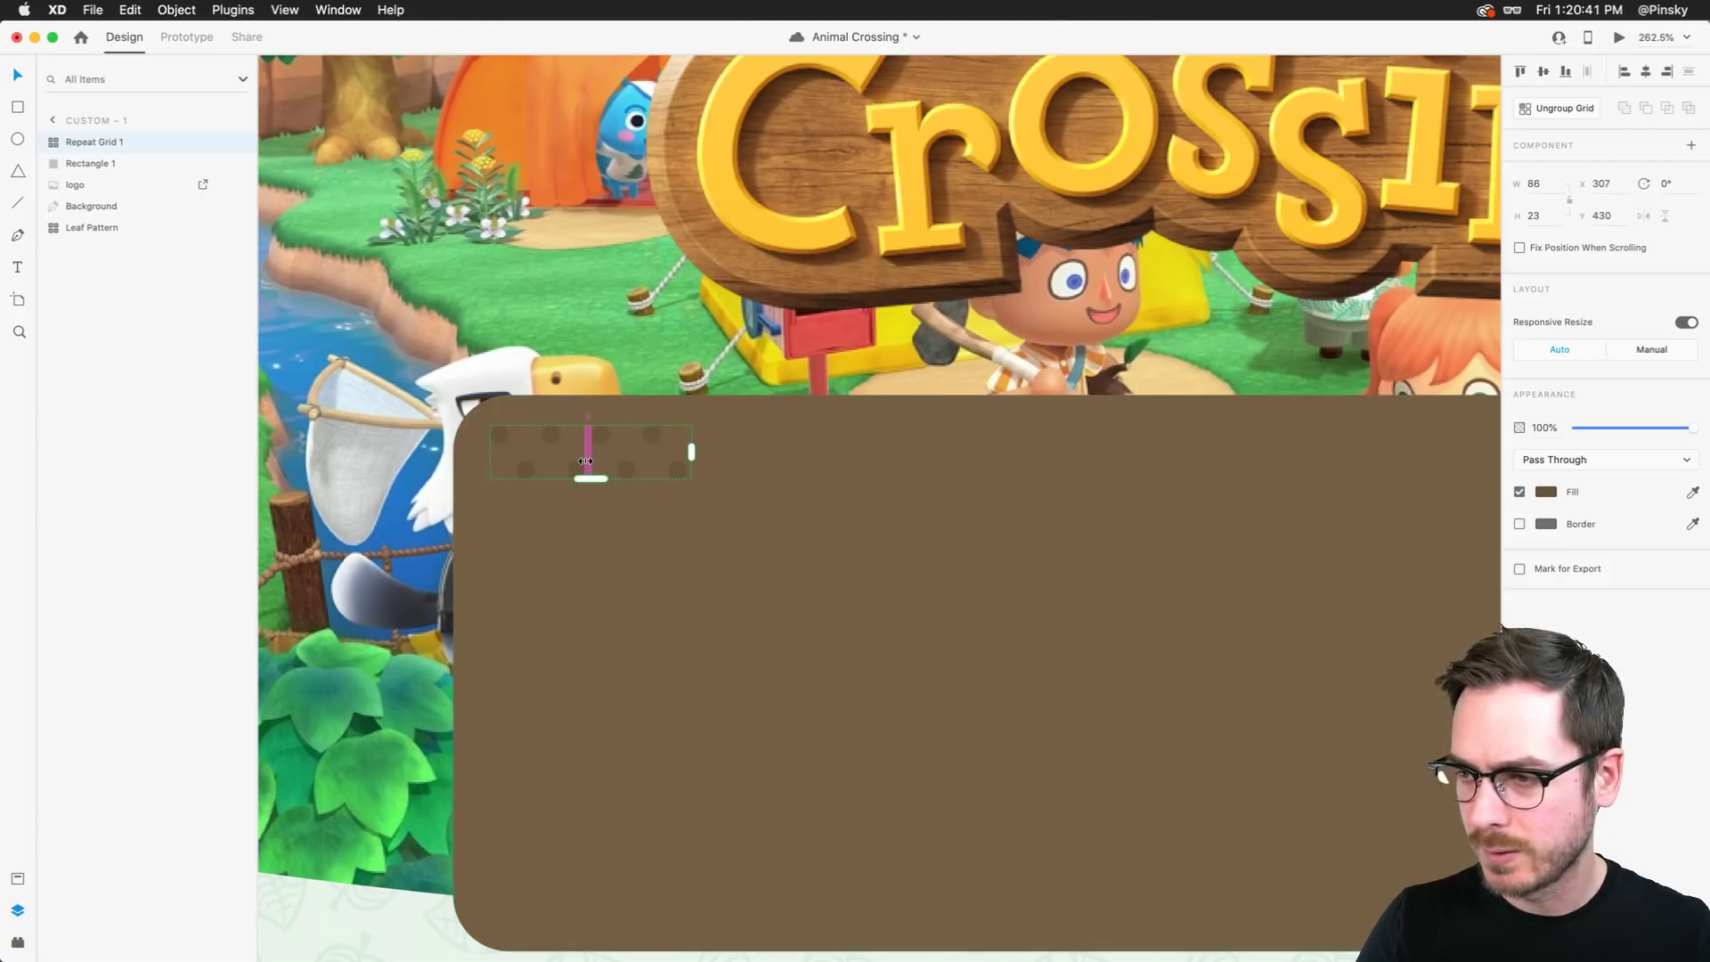
Extend the repeat grid down to a second row of tiles and adjust the vertical gap for a height of about 53
scroll(580, 538, "up", 3)
scroll(580, 538, "down", 3)
scroll(580, 538, "down", 1)
left_click_drag(592, 258, 602, 353)
left_click_drag(574, 286, 572, 267)
Check the spacing between dots inside the repeat grid and fine-tune the horizontal gap to a grid width of 87
double_click(526, 242)
left_click(503, 212)
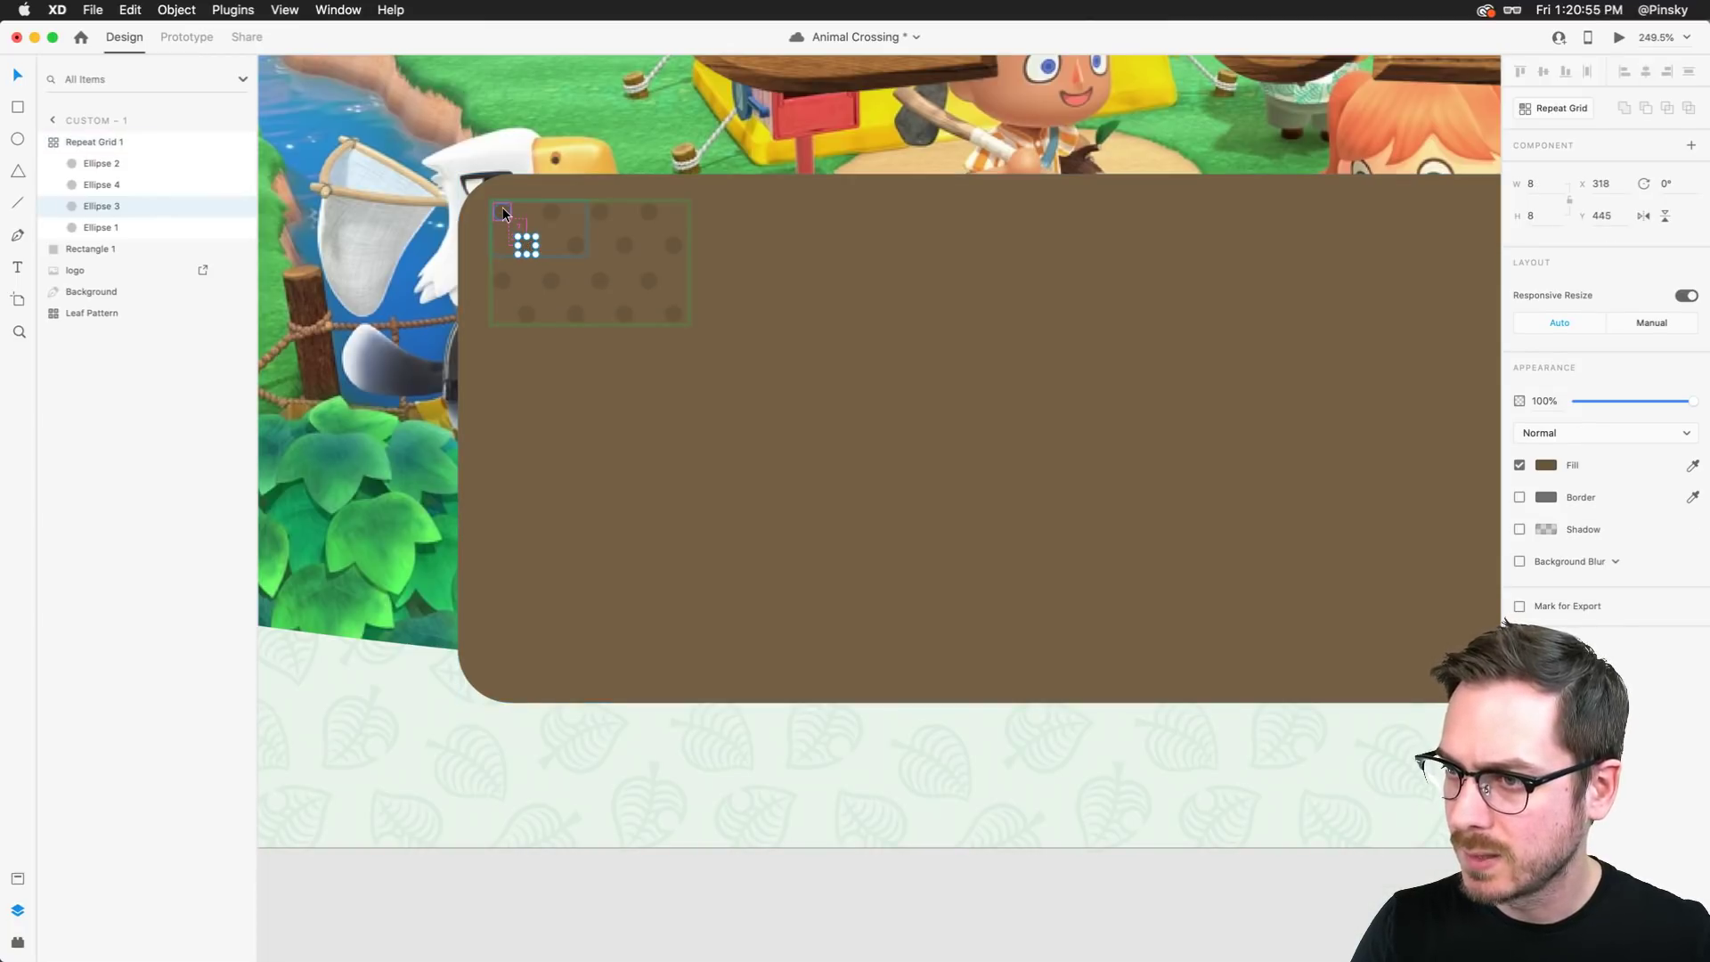
key("Escape")
left_click_drag(559, 263, 558, 261)
scroll(686, 314, "down", 5)
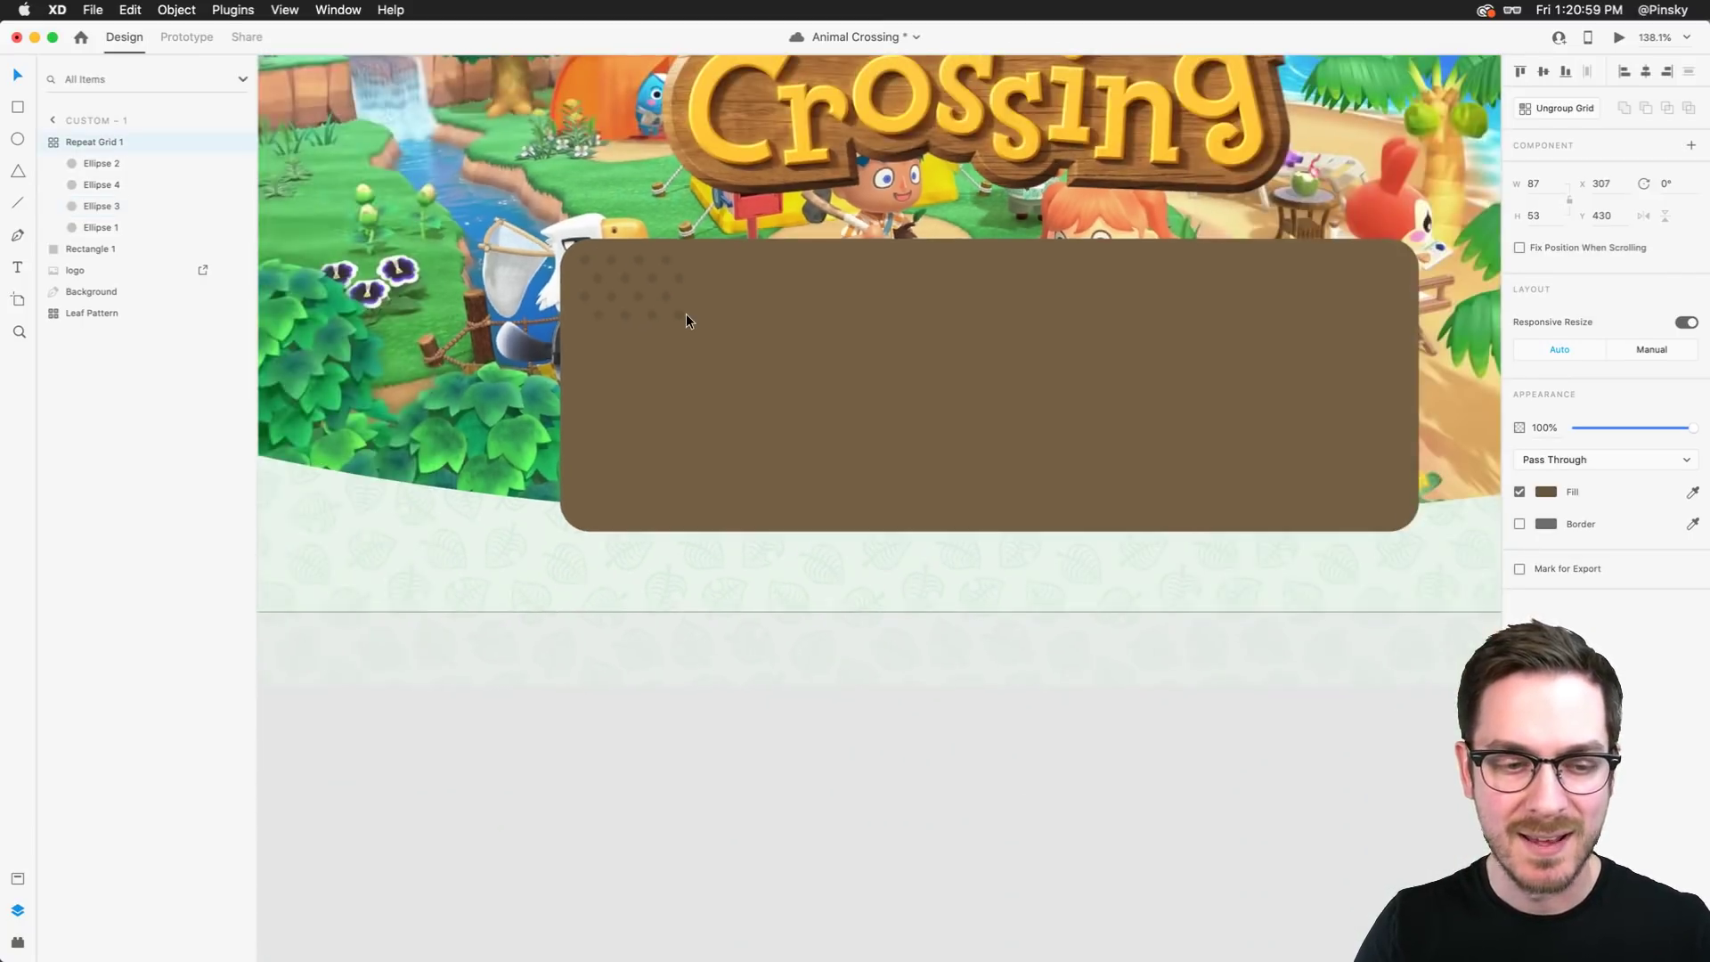
Extend the dot repeat grid across the brown panel to about 670 wide and 219 high
left_click(479, 323)
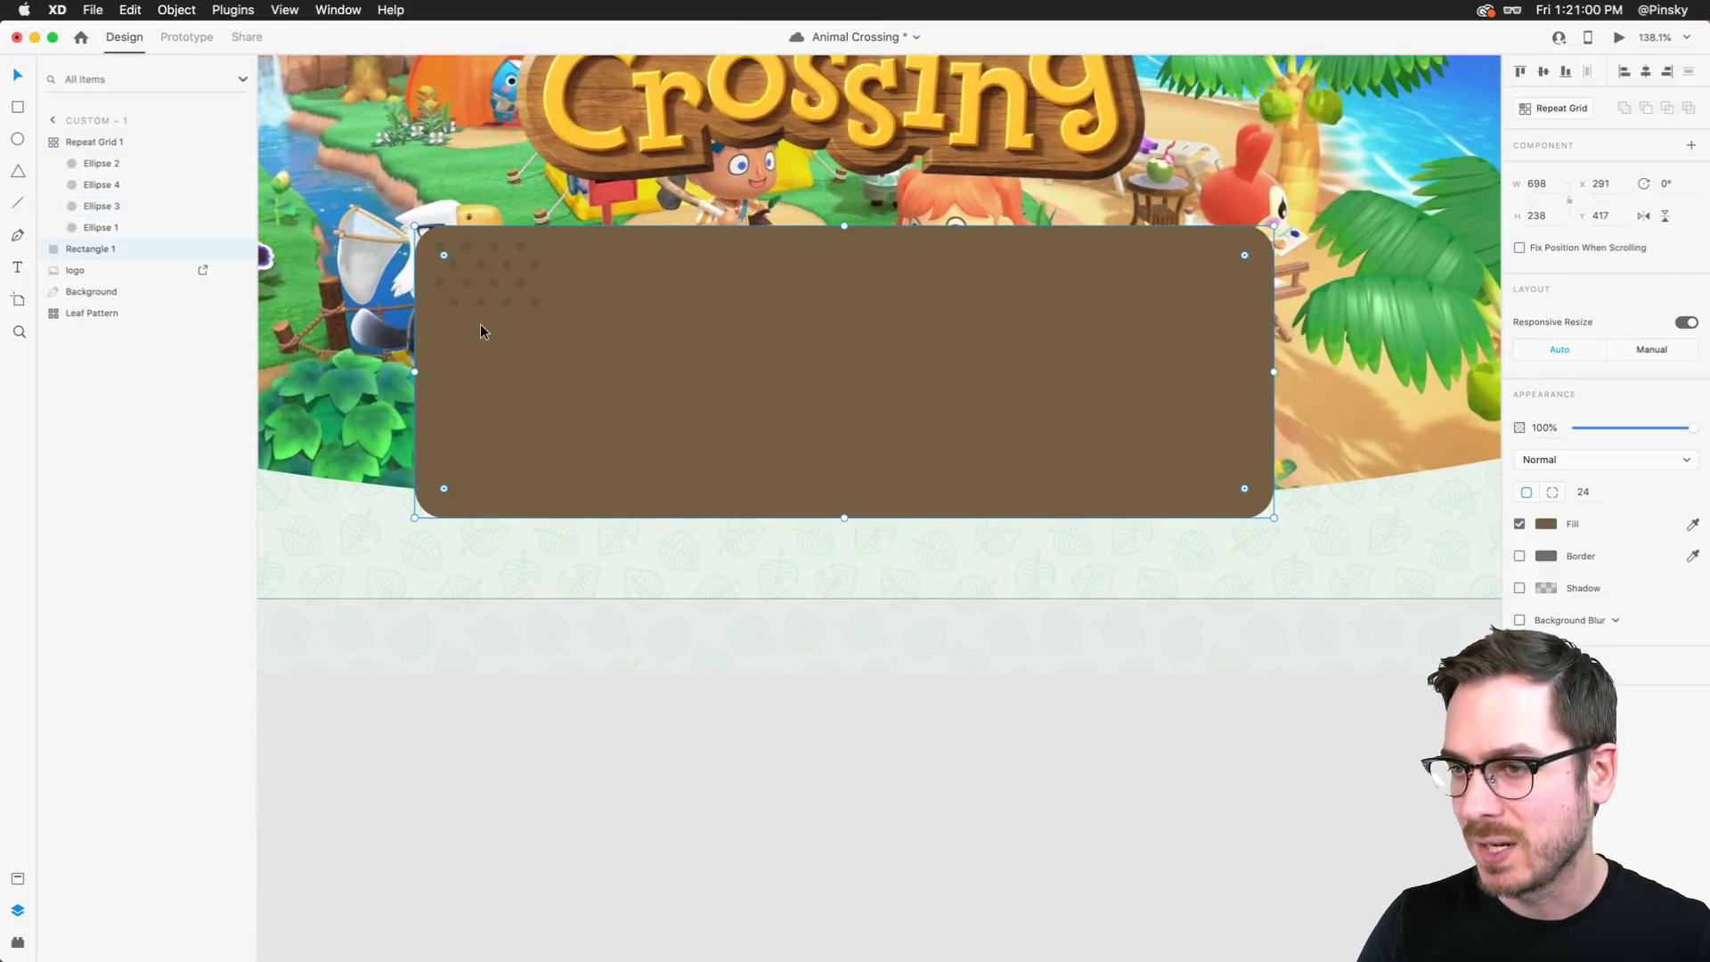
left_click(493, 278)
scroll(493, 275, "up", 3)
scroll(493, 279, "up", 2)
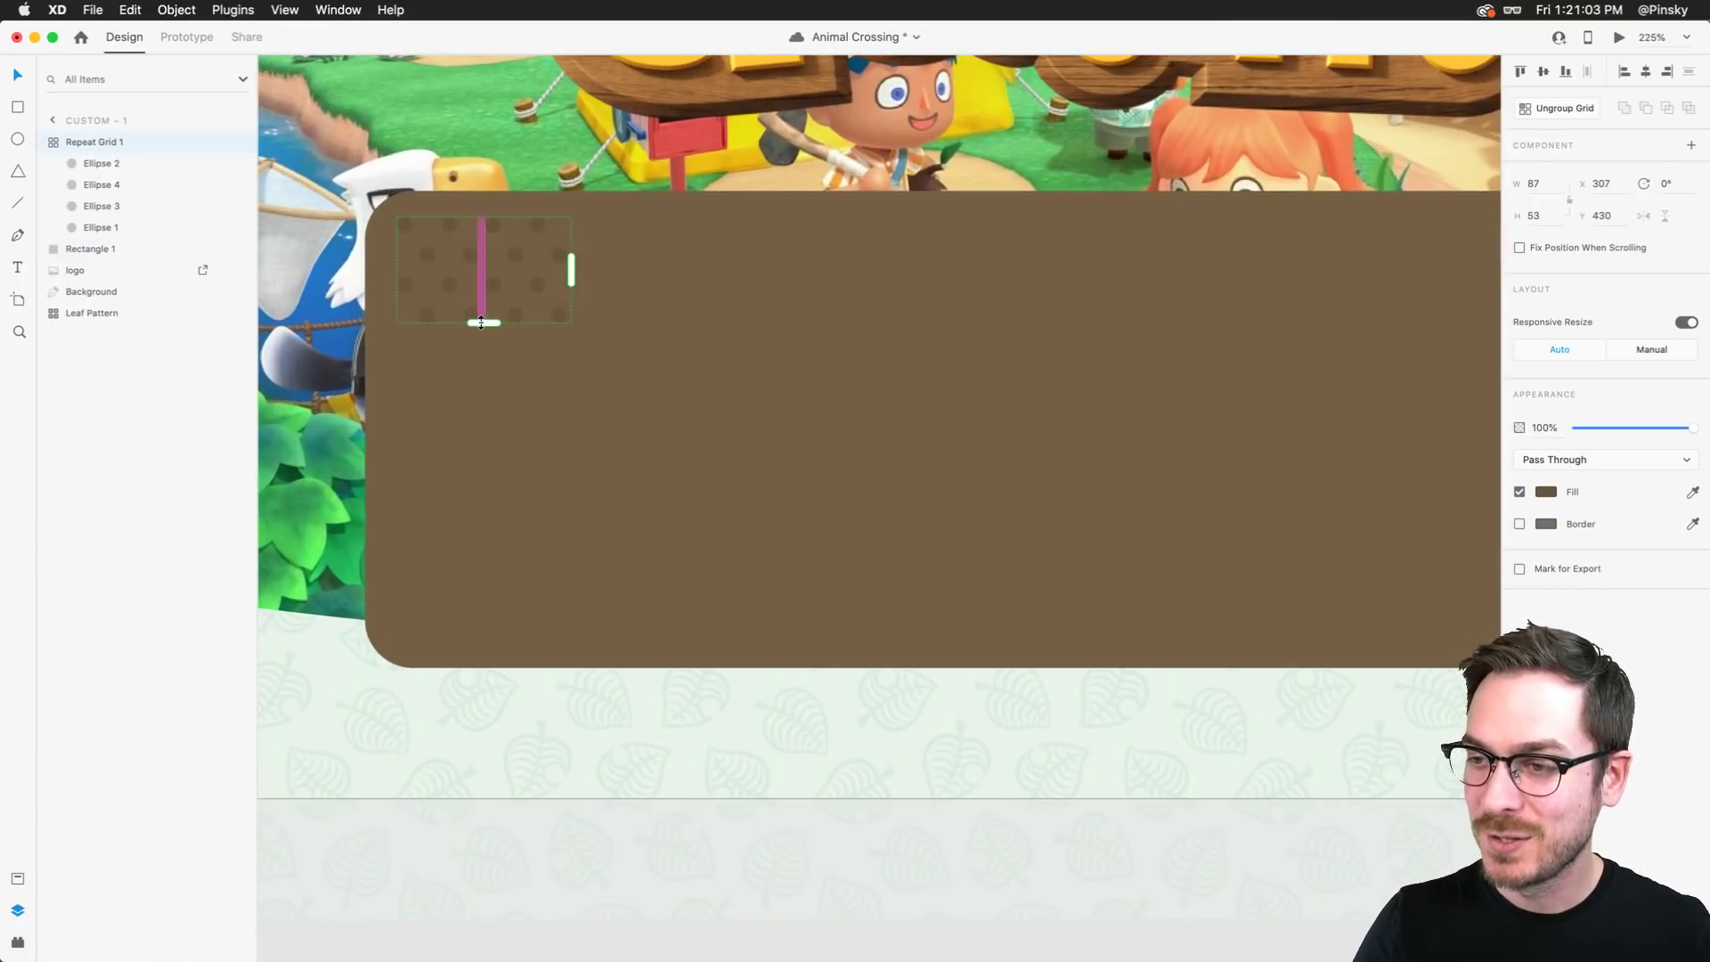
left_click_drag(484, 324, 488, 657)
left_click_drag(571, 437, 1299, 451)
scroll(1066, 470, "right", 5)
scroll(1062, 466, "right", 3)
scroll(511, 513, "left", 2)
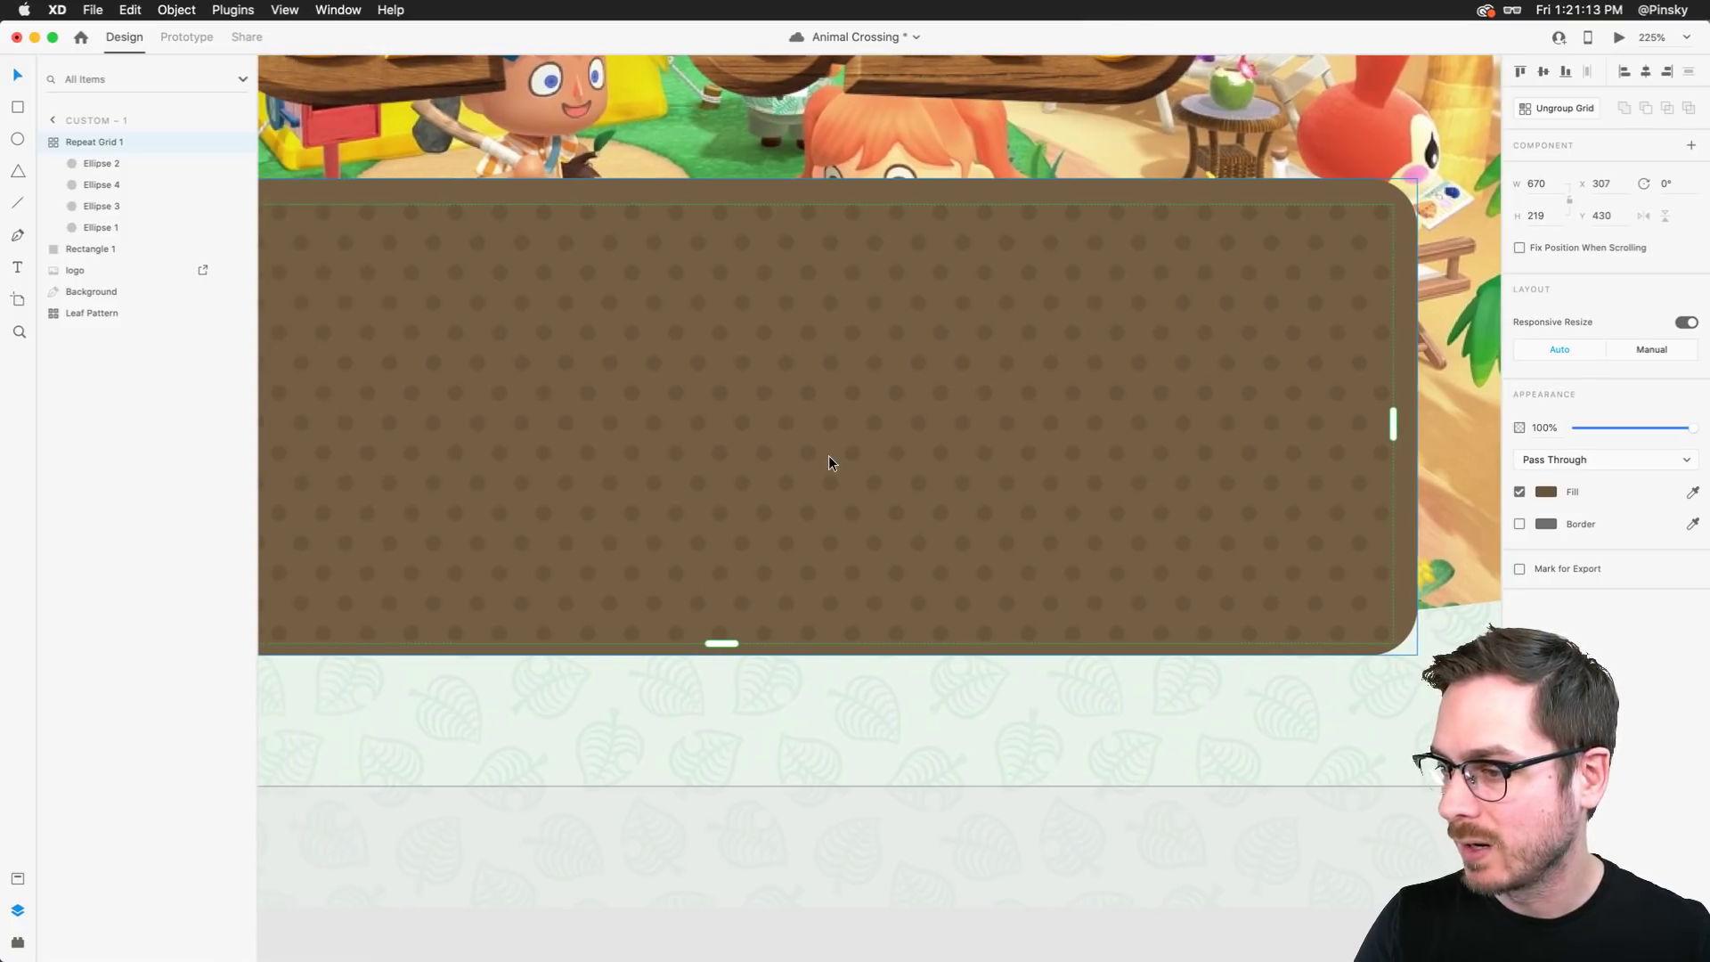
Reposition the dot grid on the brown panel at X 305, Y 427 and lower its opacity to 29%
scroll(828, 456, "down", 5)
left_click_drag(798, 450, 788, 447)
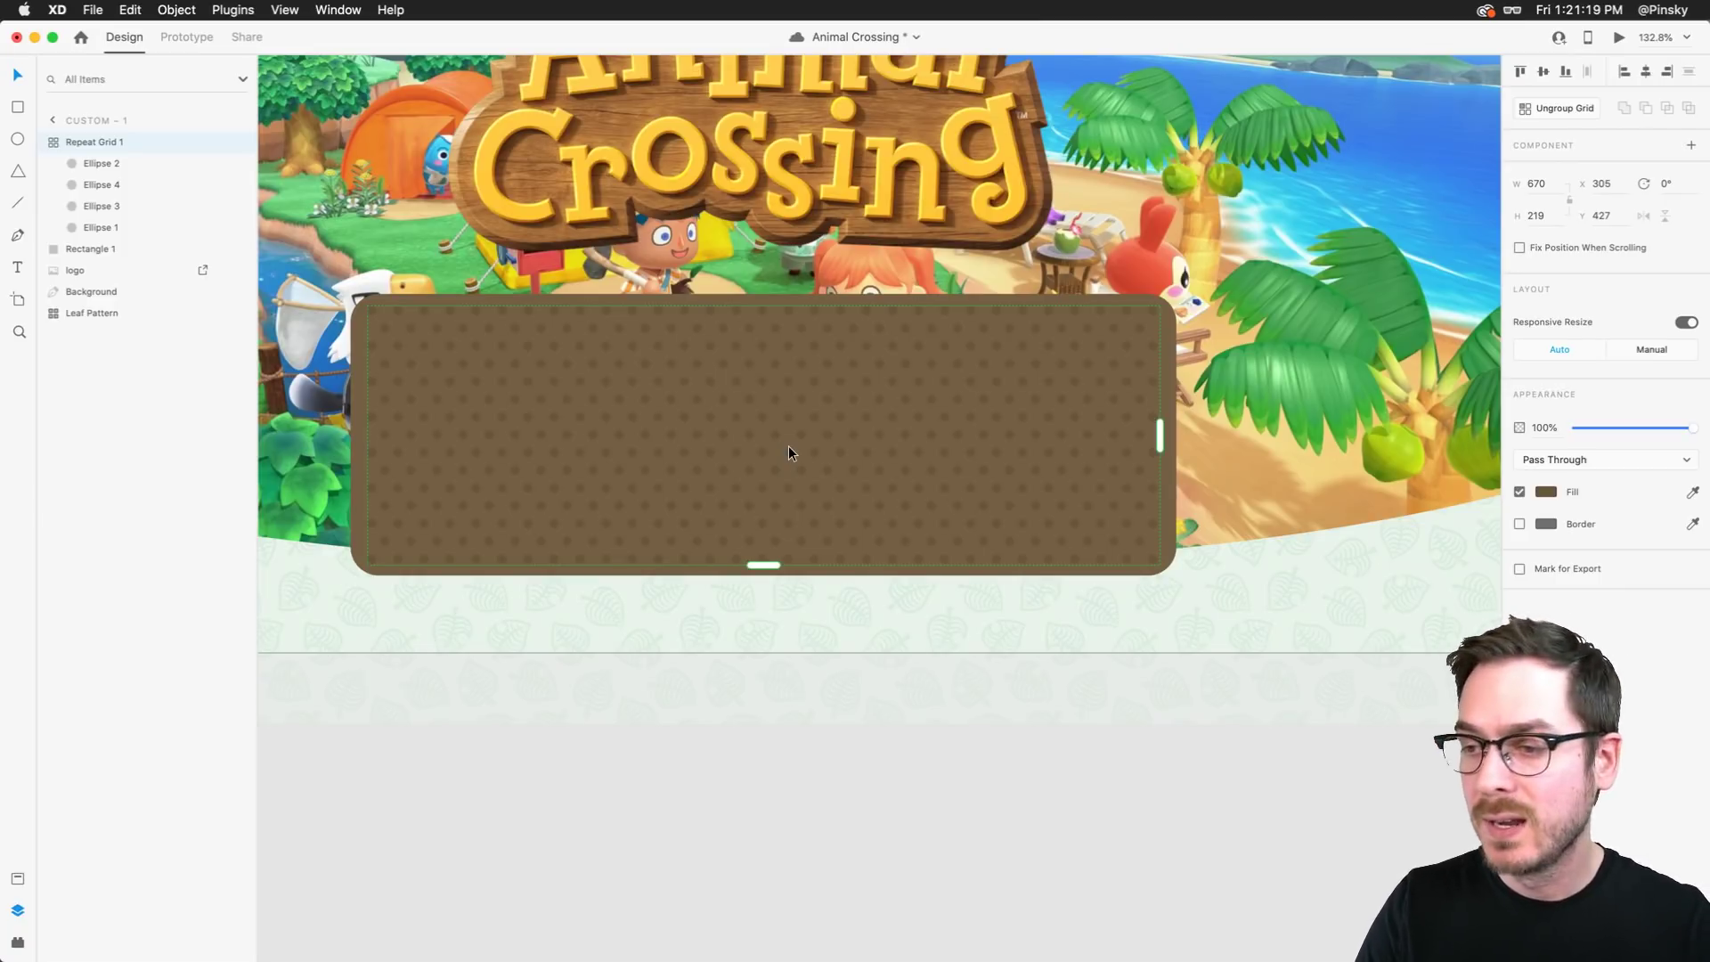
left_click(1692, 428)
left_click_drag(1692, 429, 1613, 435)
scroll(766, 383, "down", 5)
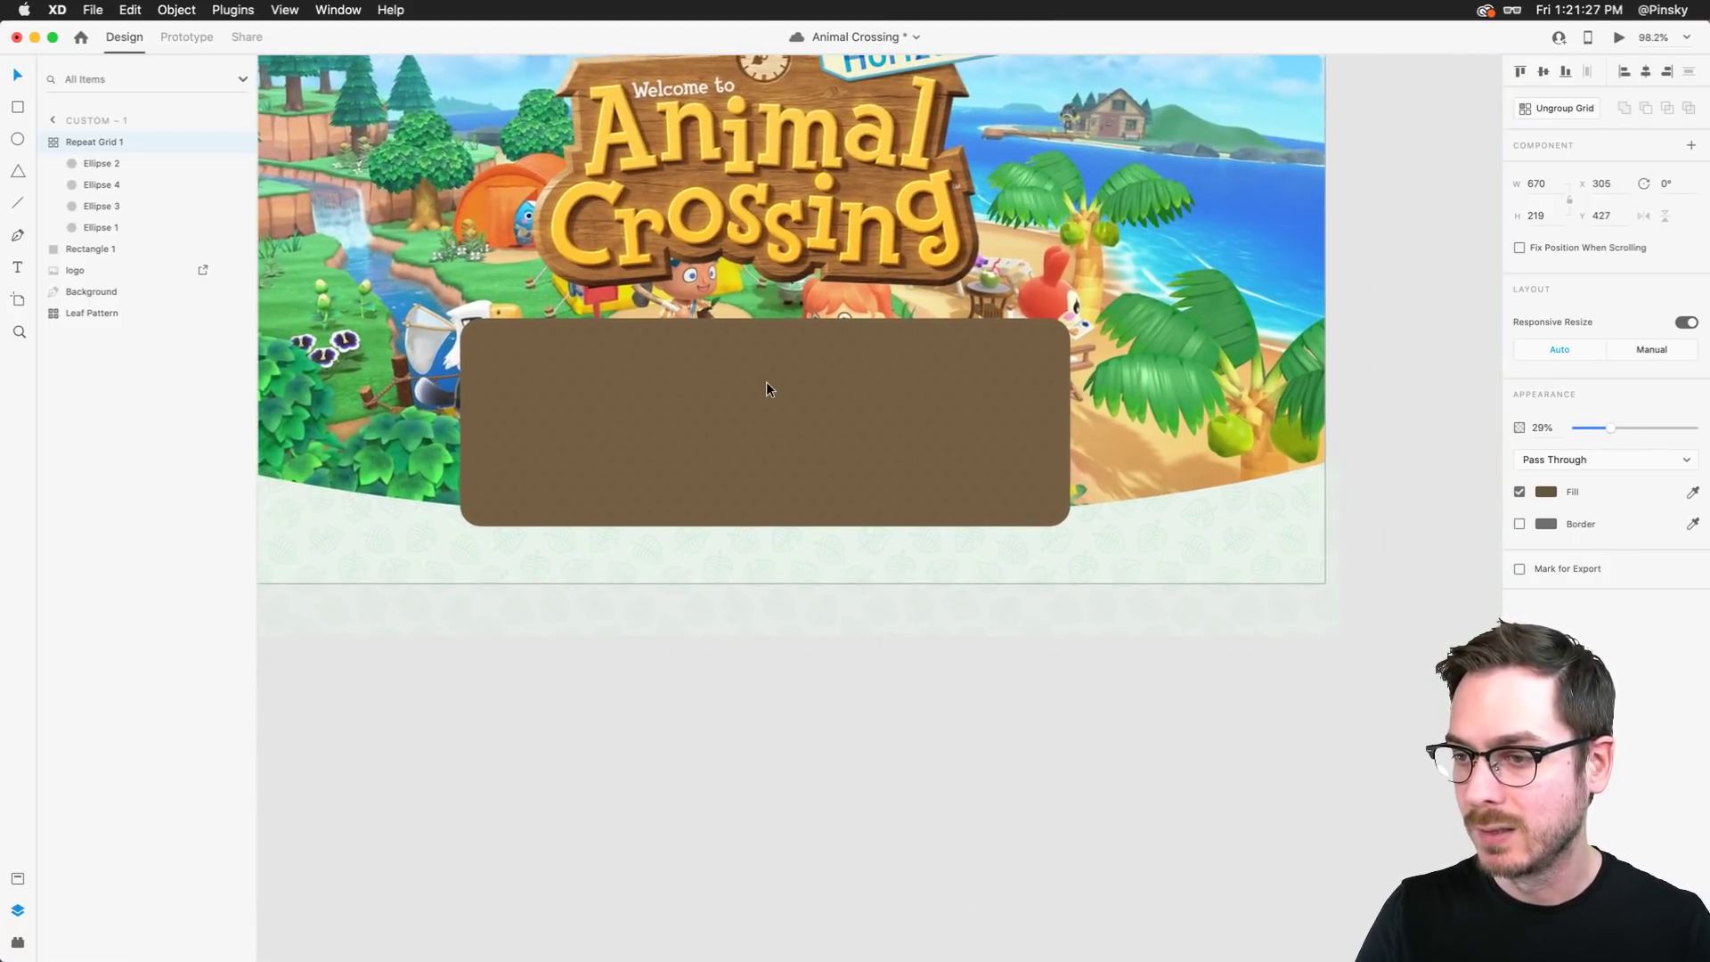
Rename the dot repeat grid layer to Dots Pattern and the brown rectangle layer to Container
double_click(85, 142)
type("Dots Pattern")
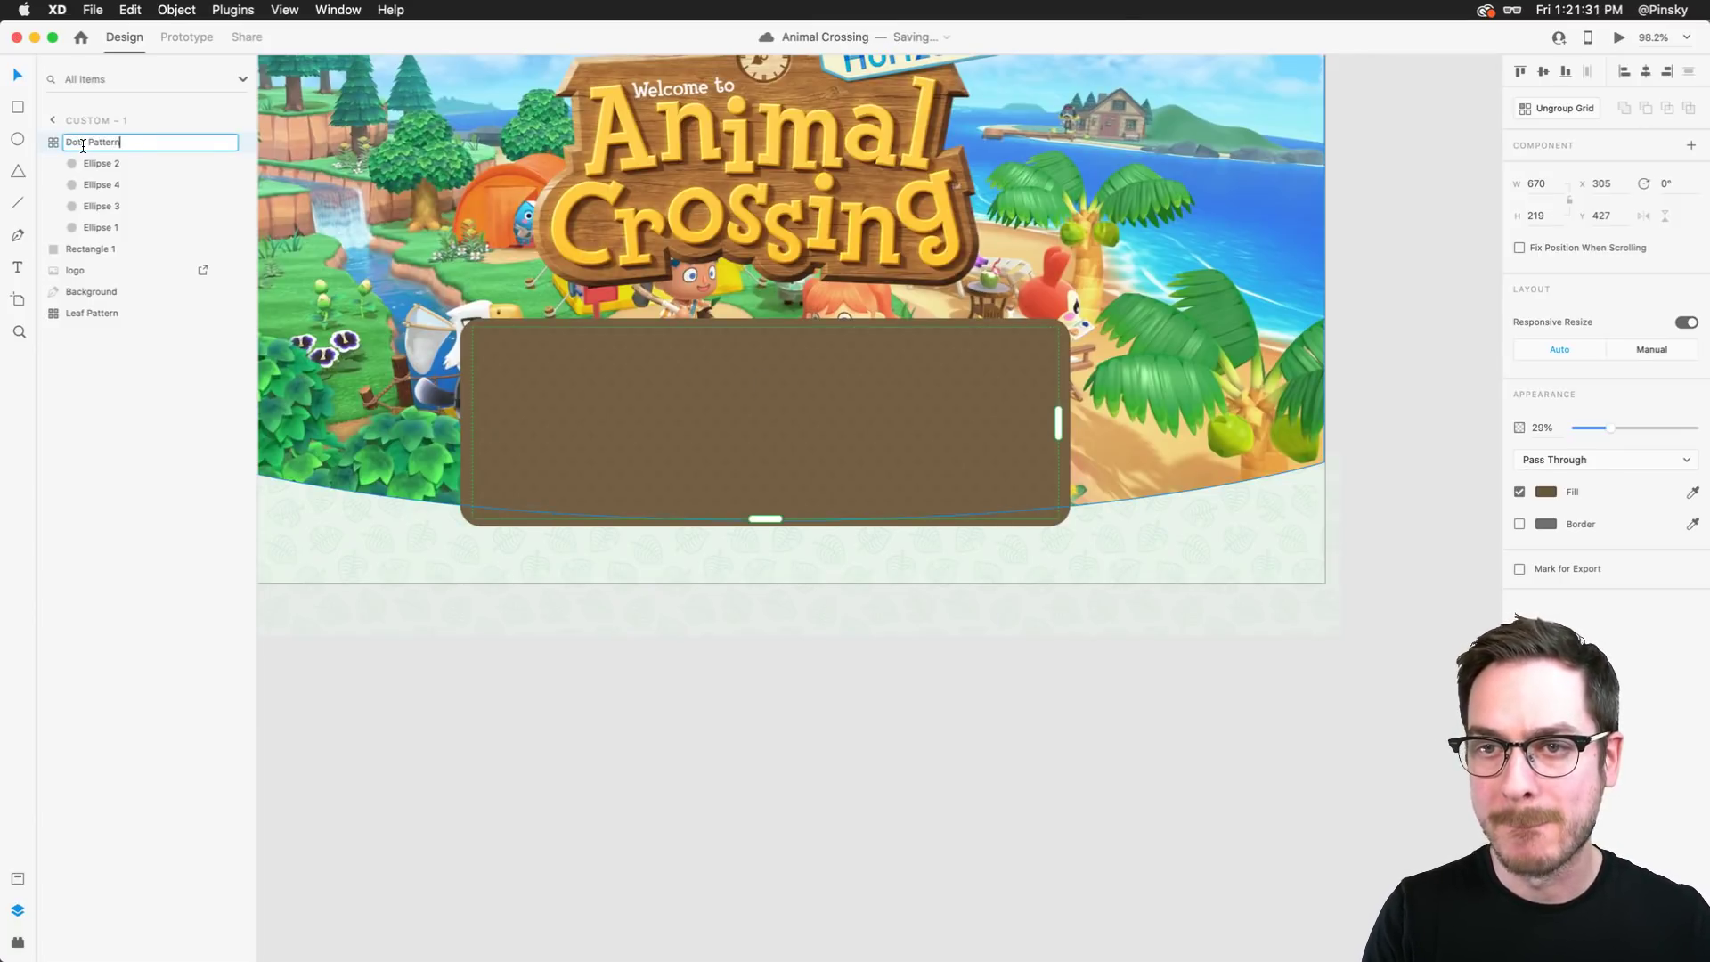
key("Return")
left_click(53, 142)
double_click(88, 163)
type("Container")
key("Return")
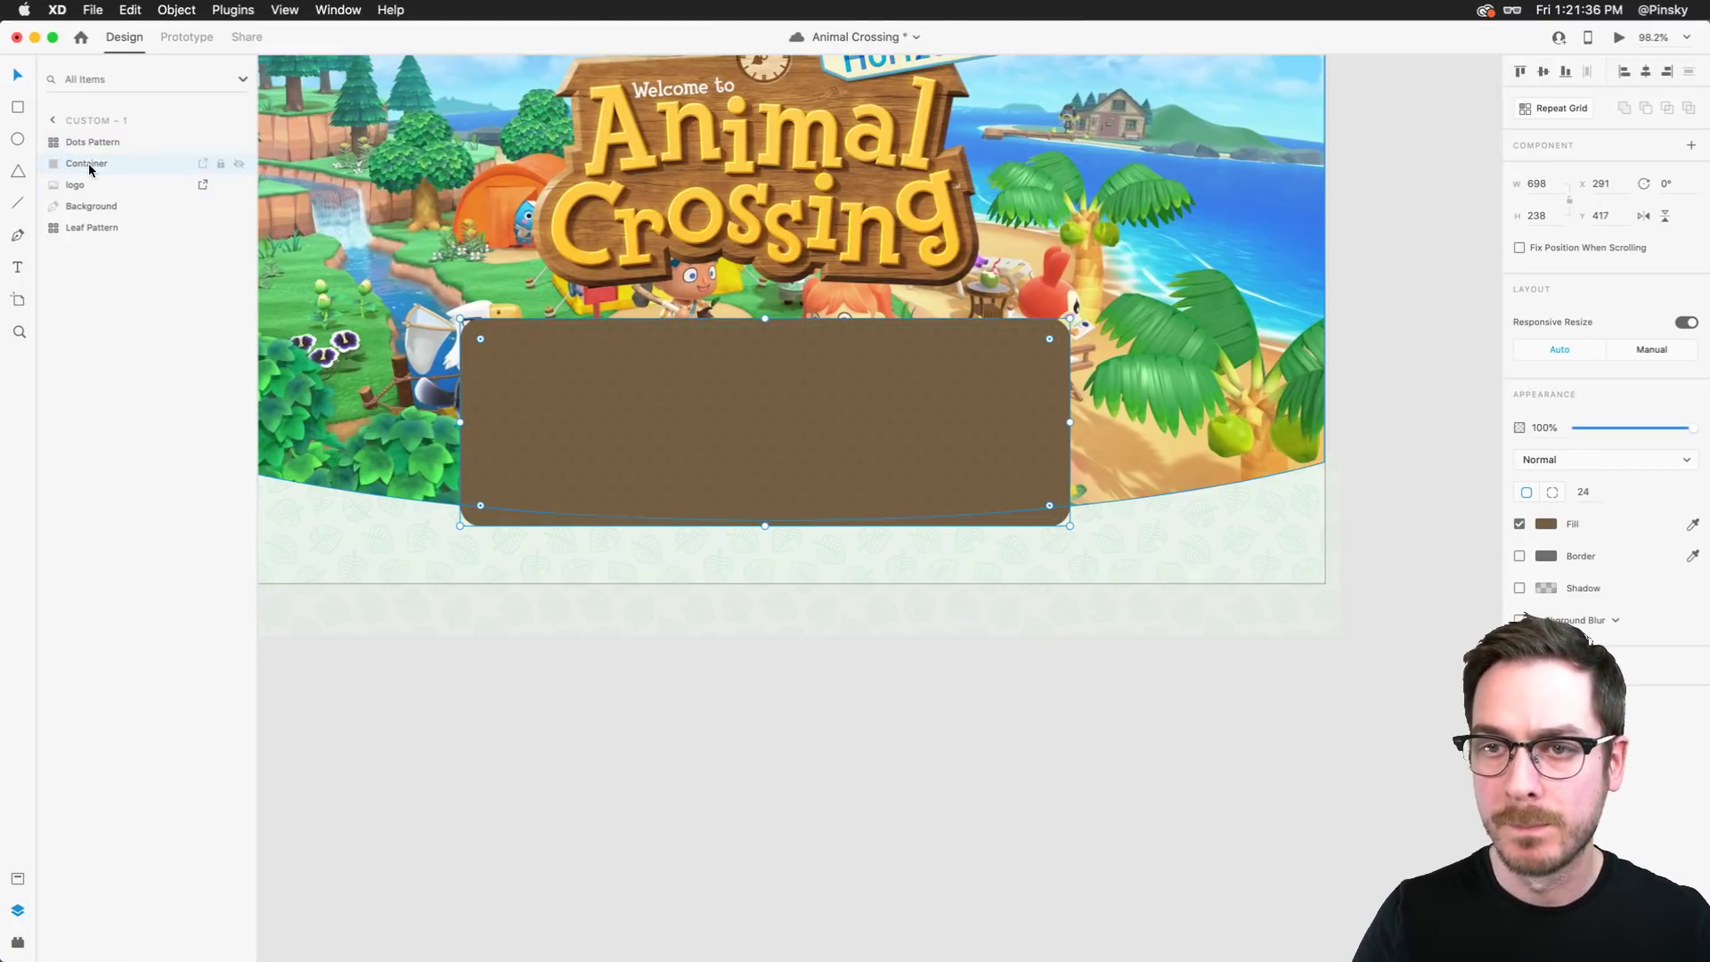
Group the dots pattern with the brown rectangle under the name Container, and save the document
left_click(130, 142, "shift")
key("super+g")
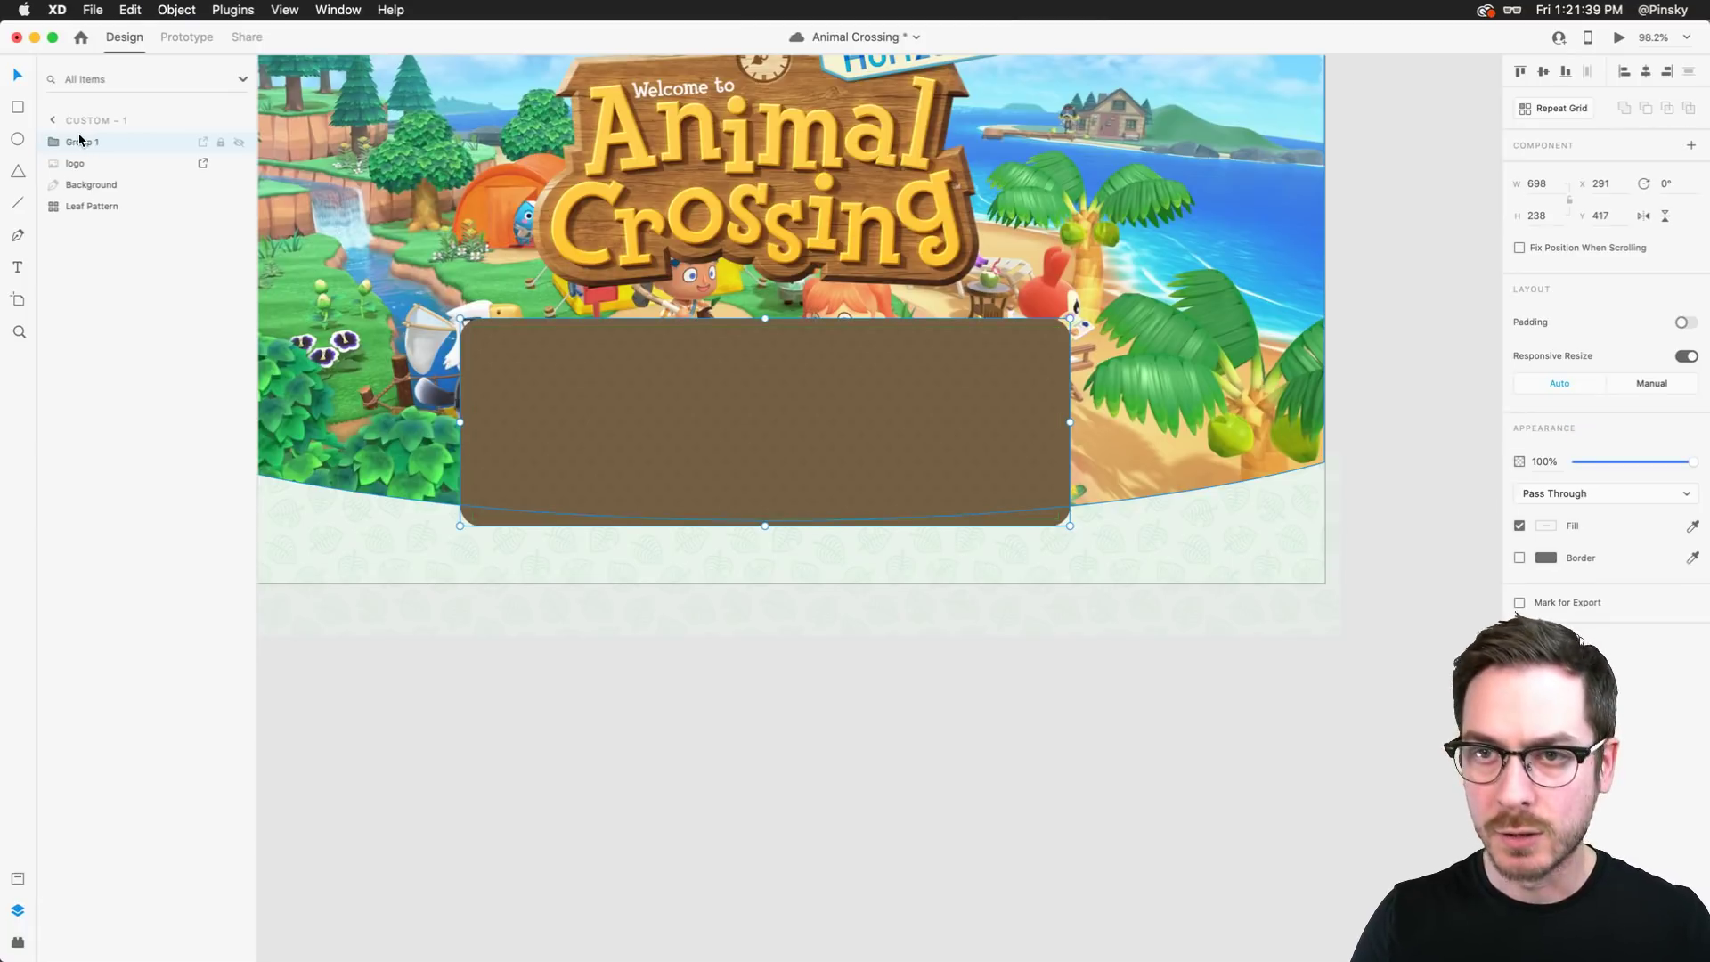
double_click(80, 141)
type("Container")
key("Return")
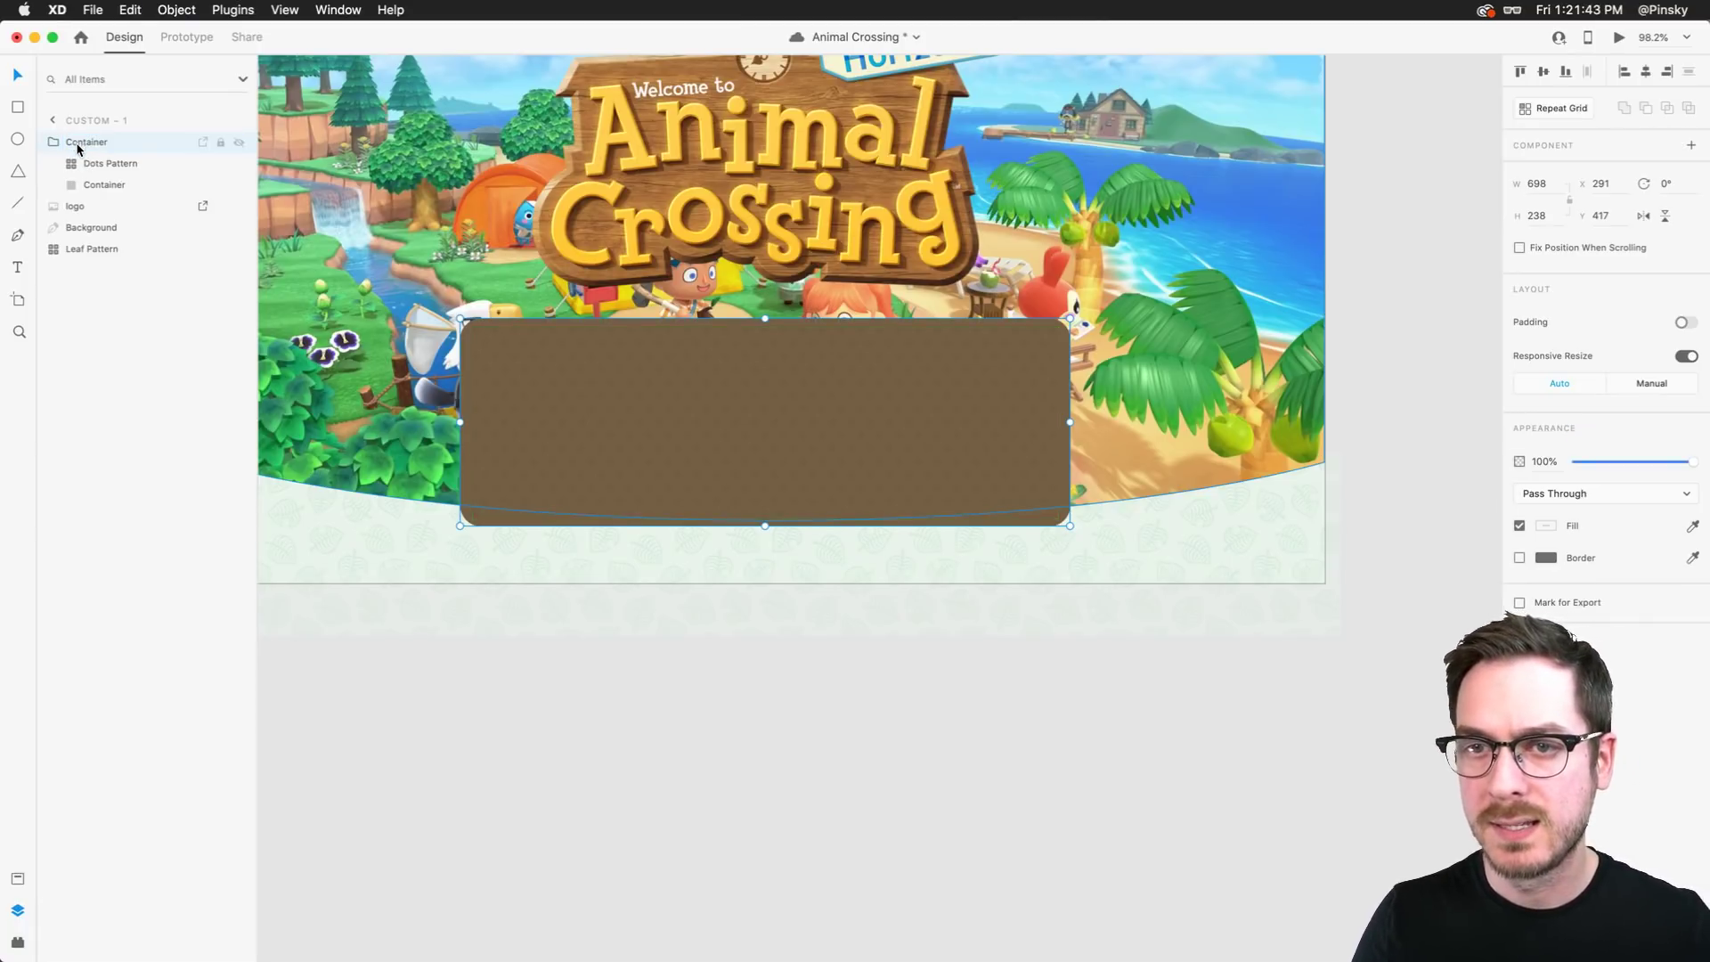
left_click(125, 166)
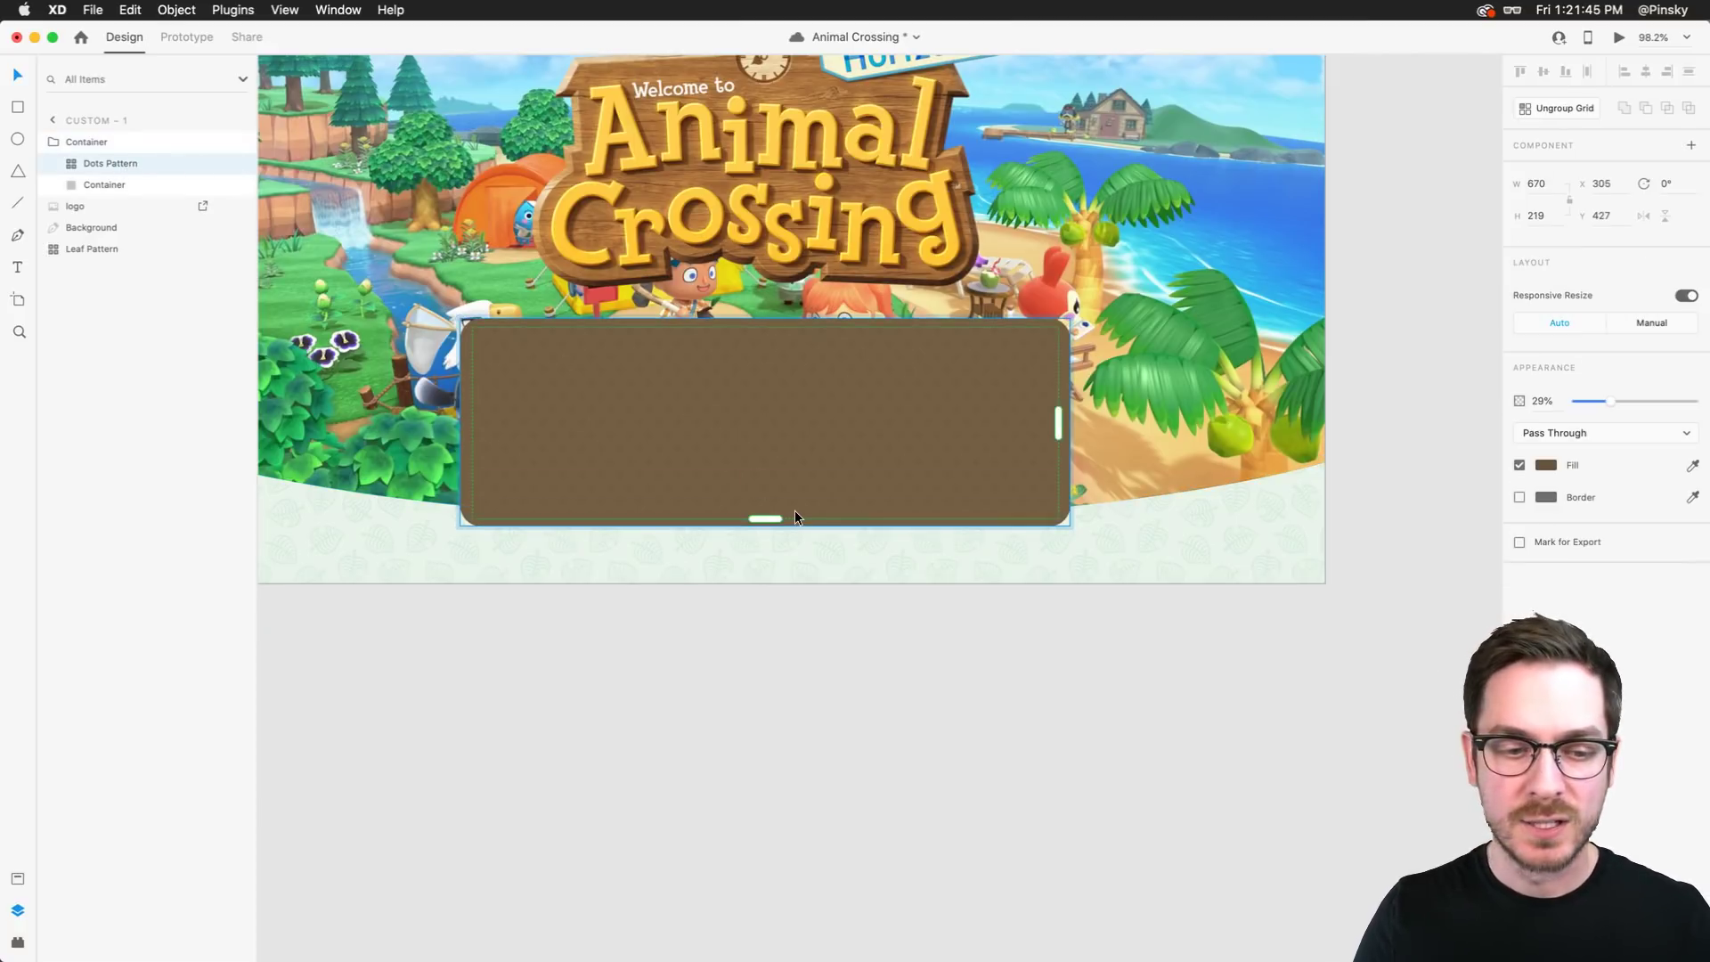
key("super+s")
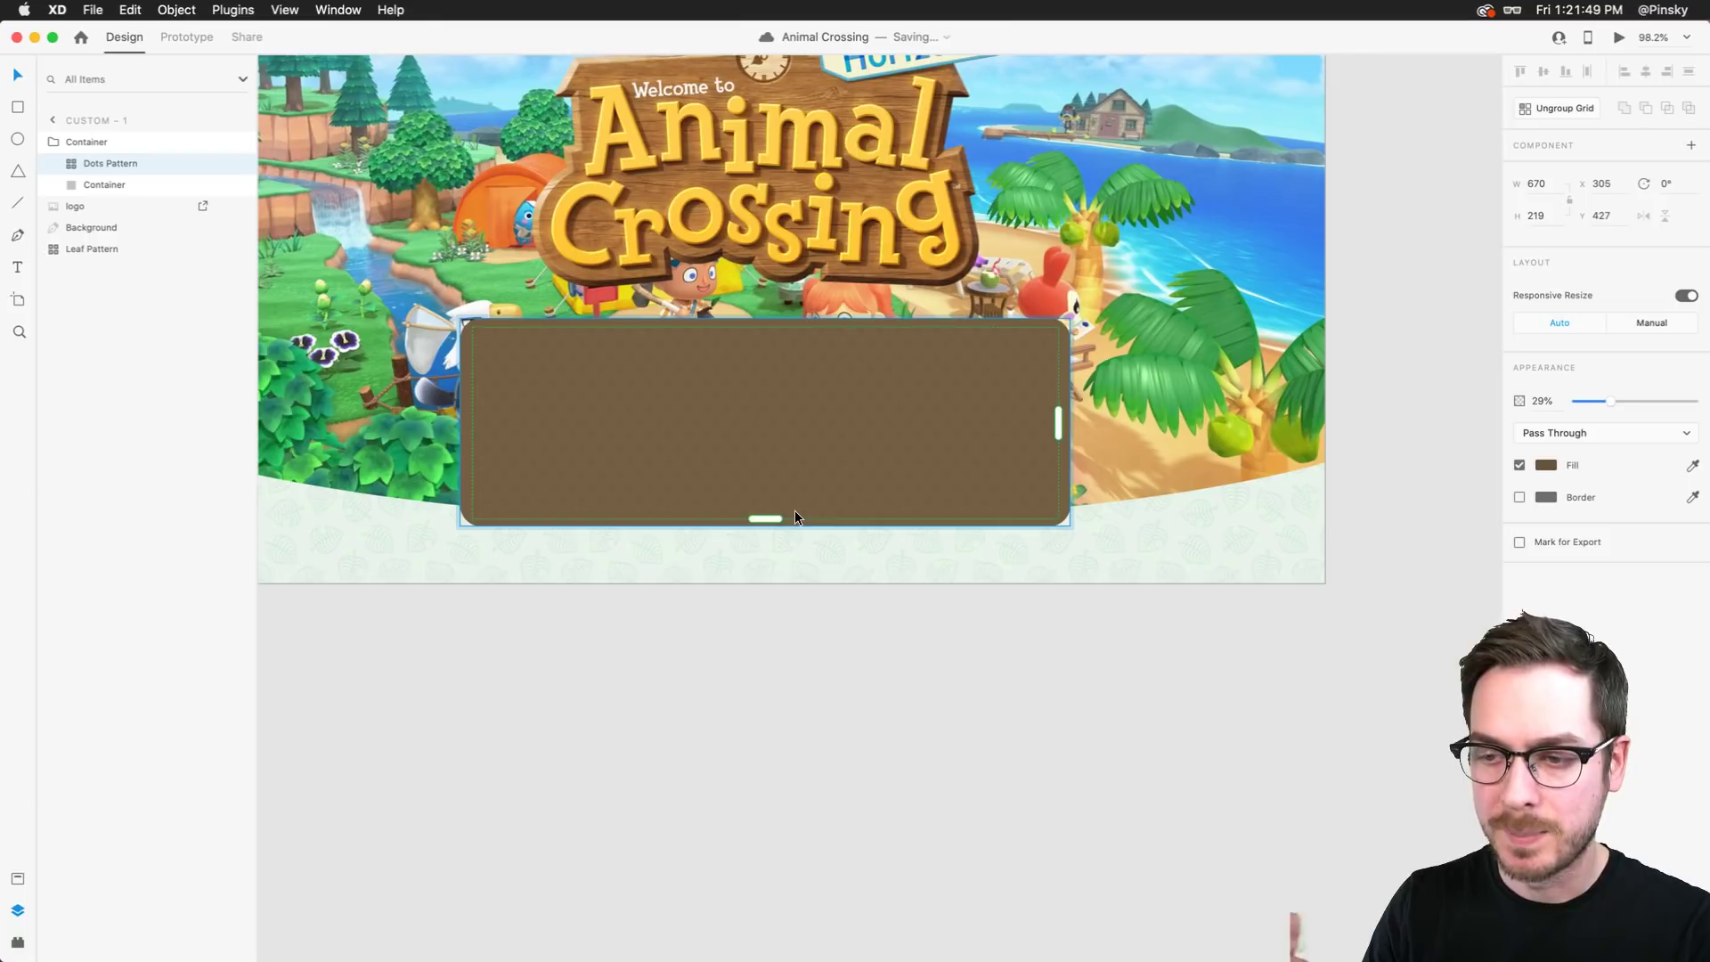
scroll(794, 512, "up", 3)
scroll(795, 511, "left", 2)
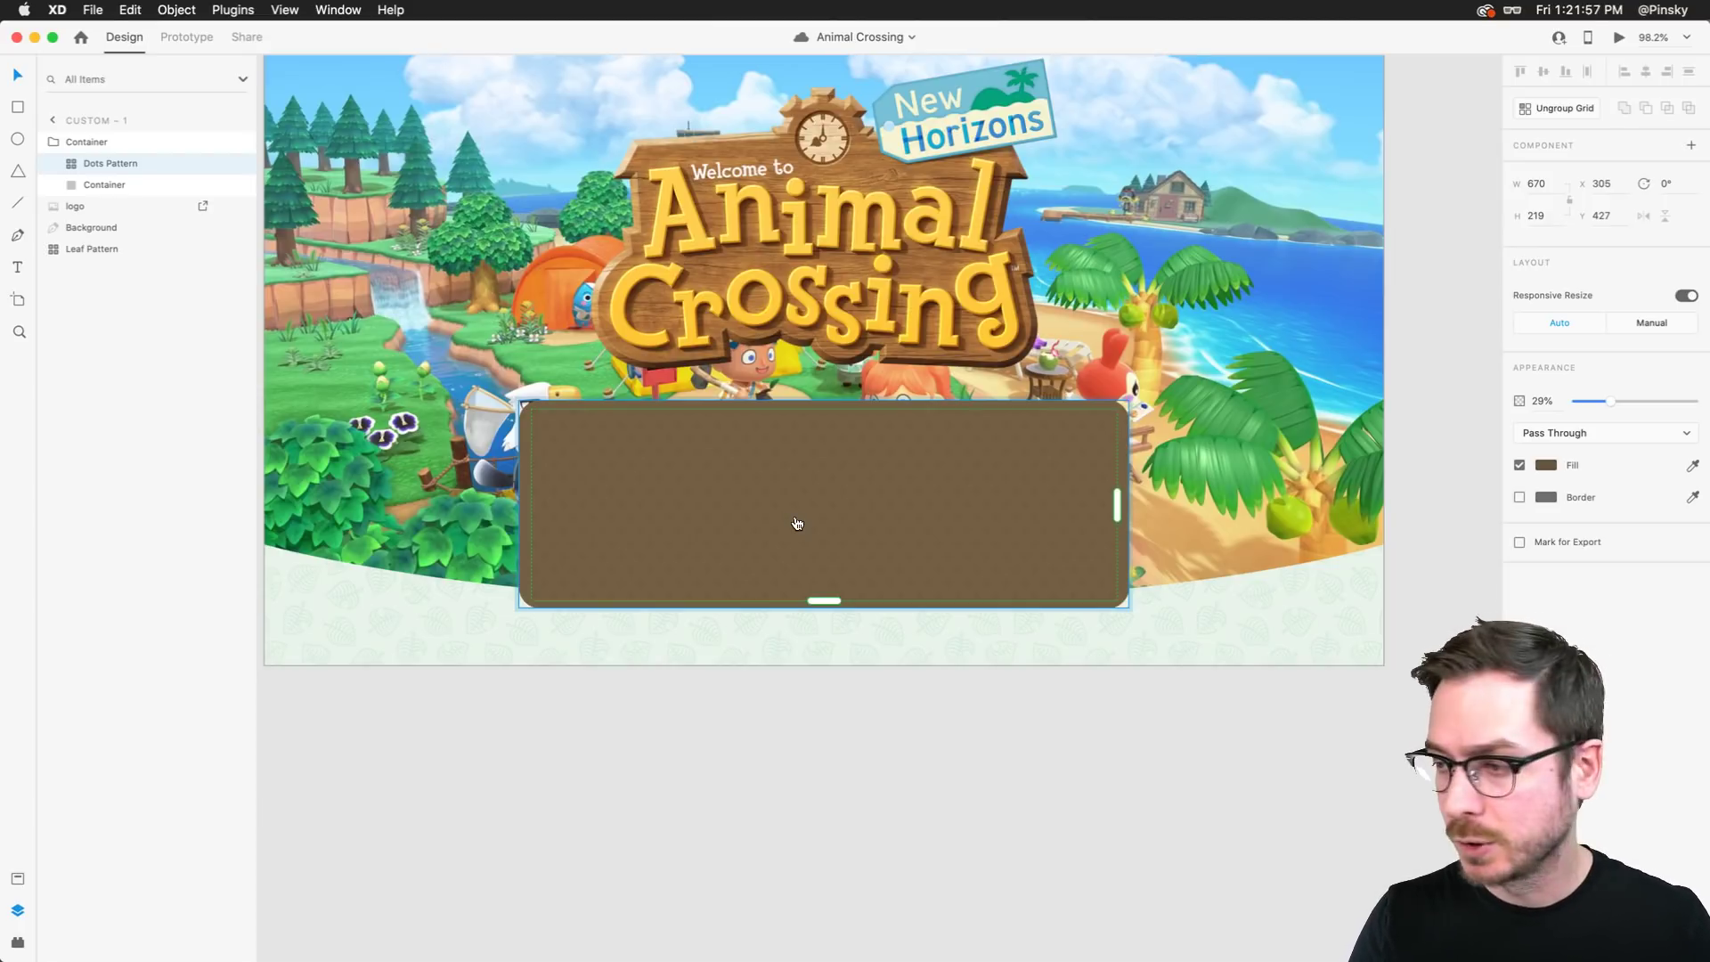
key("super+Tab")
left_click(759, 581)
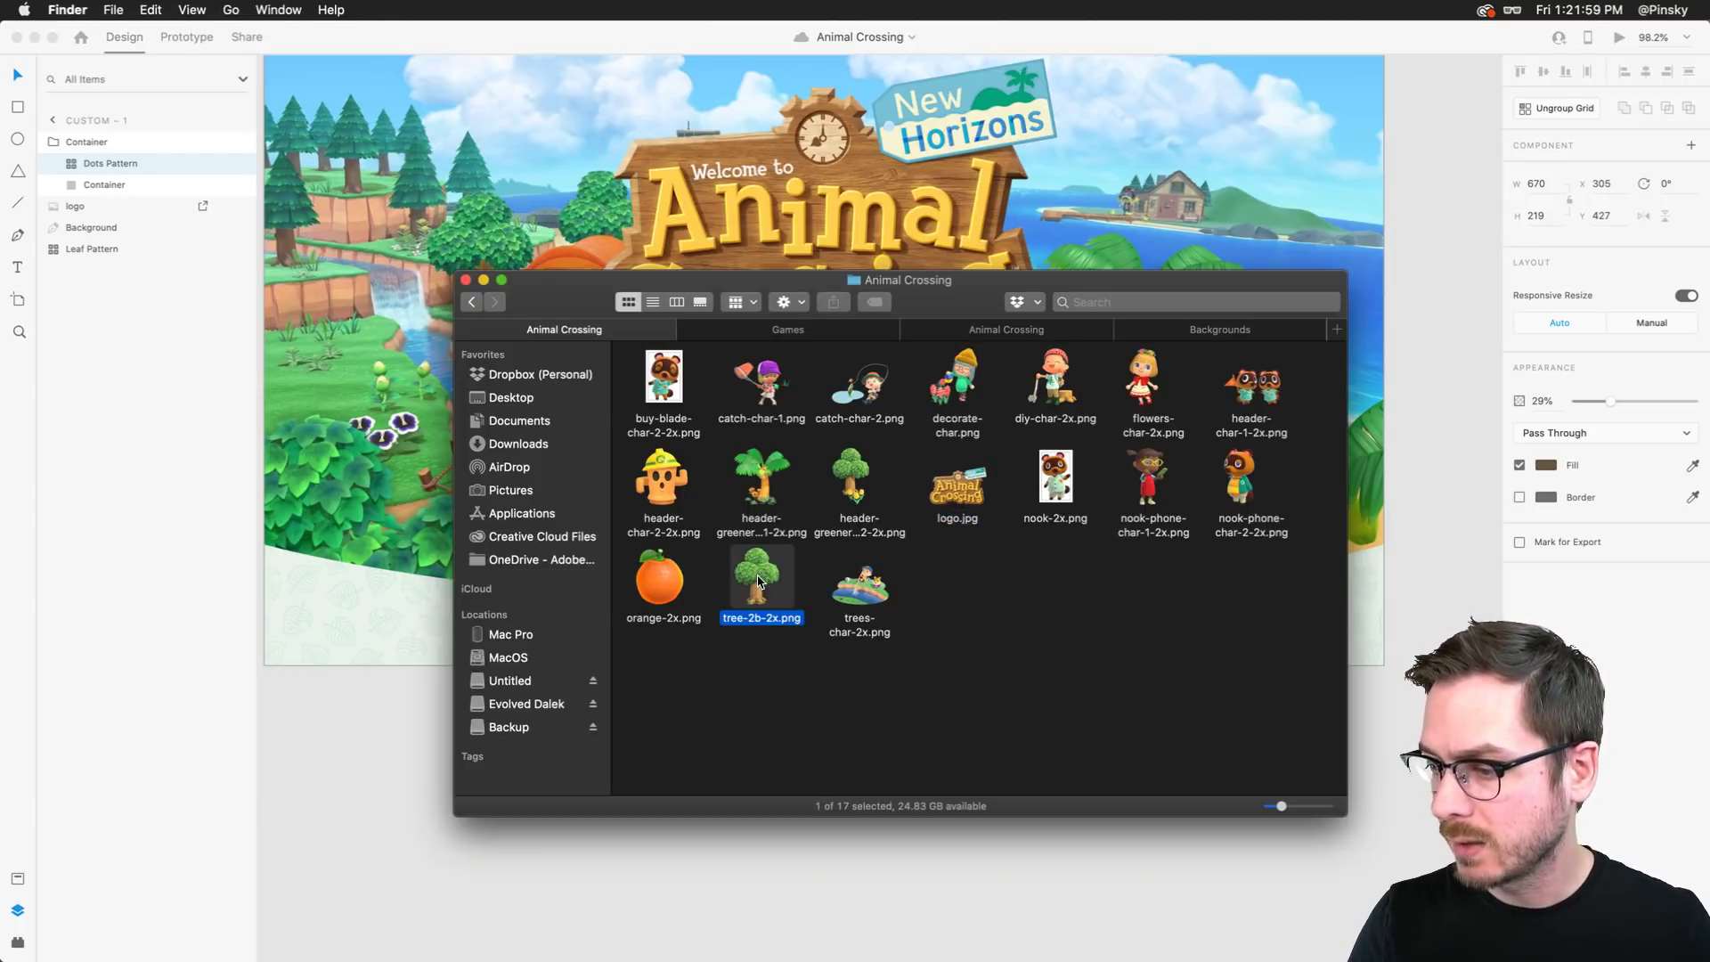
left_click_drag(759, 581, 290, 773)
left_click(987, 193)
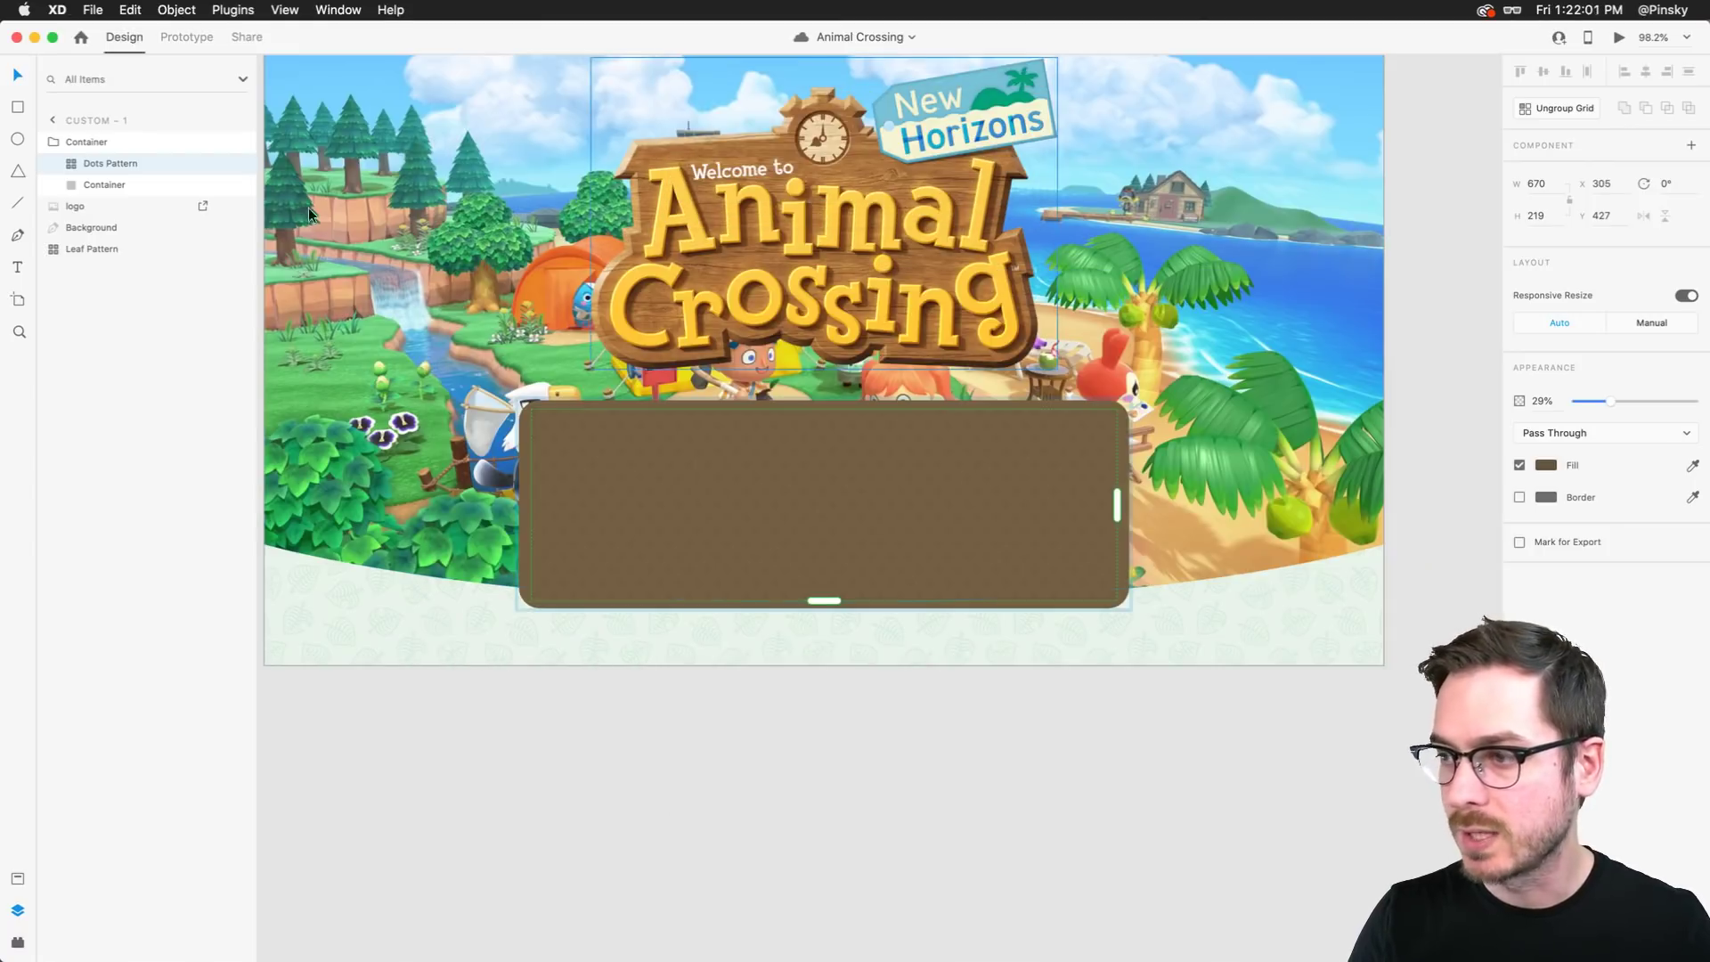
Bring the tree with its three oranges into the Container group and scale it to about 285 by 356
key("super+Tab")
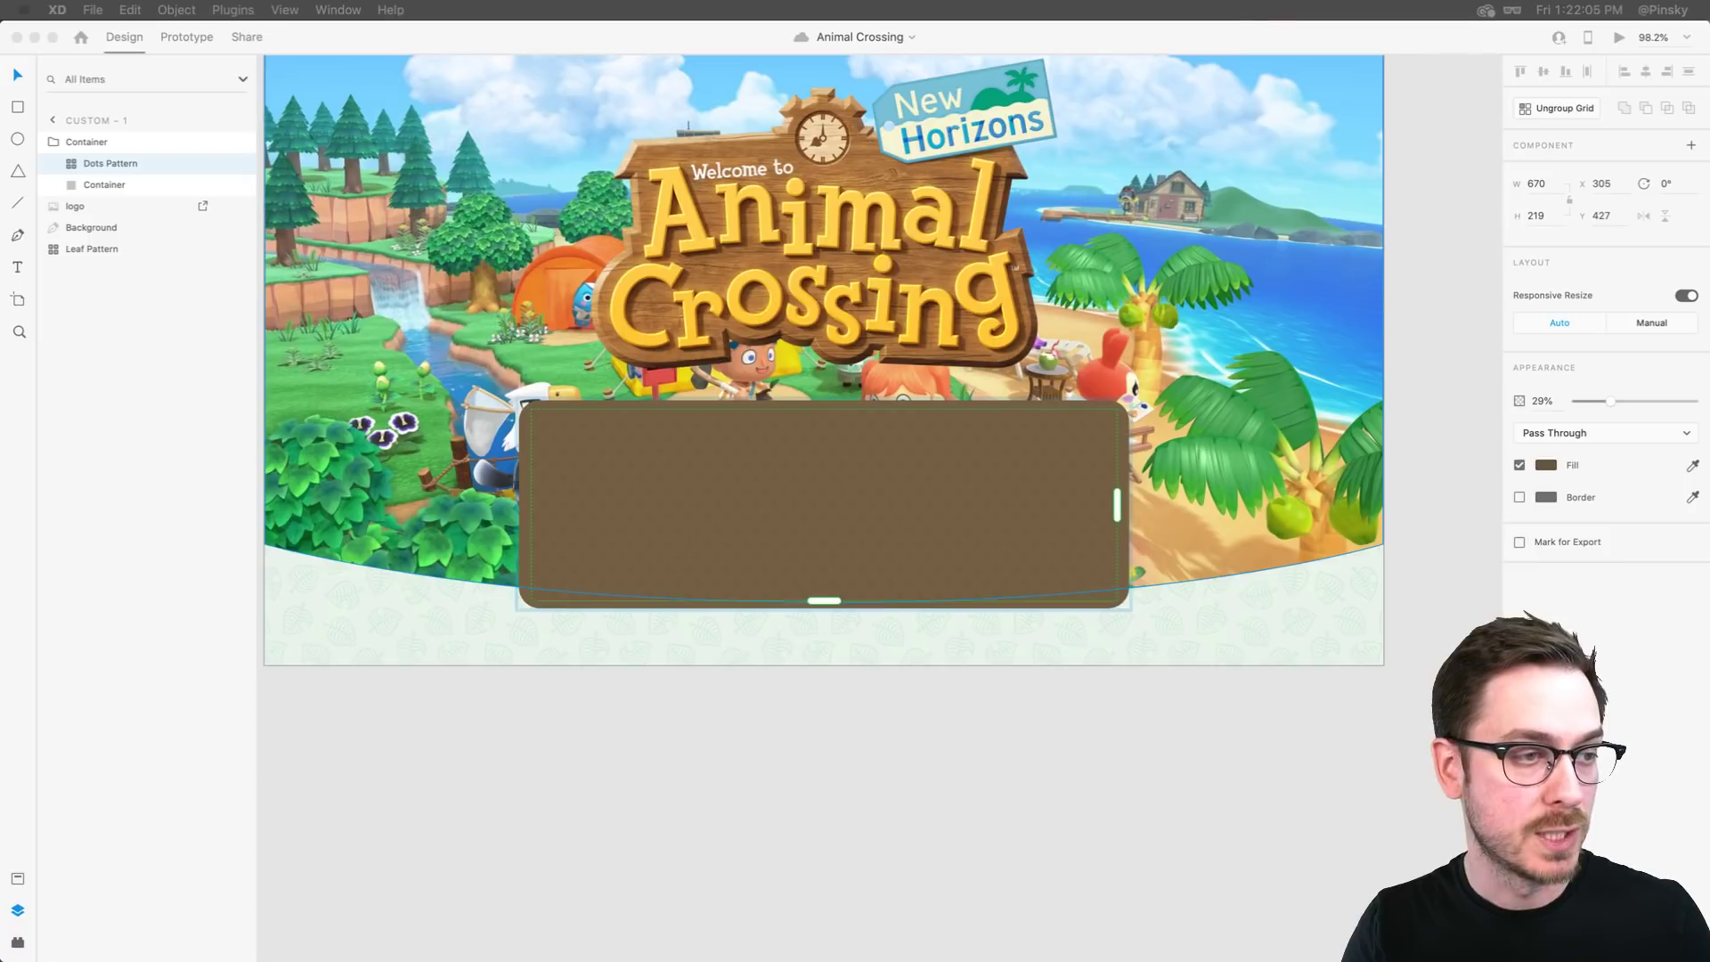
left_click_drag(806, 419, 885, 394)
scroll(927, 398, "down", 5)
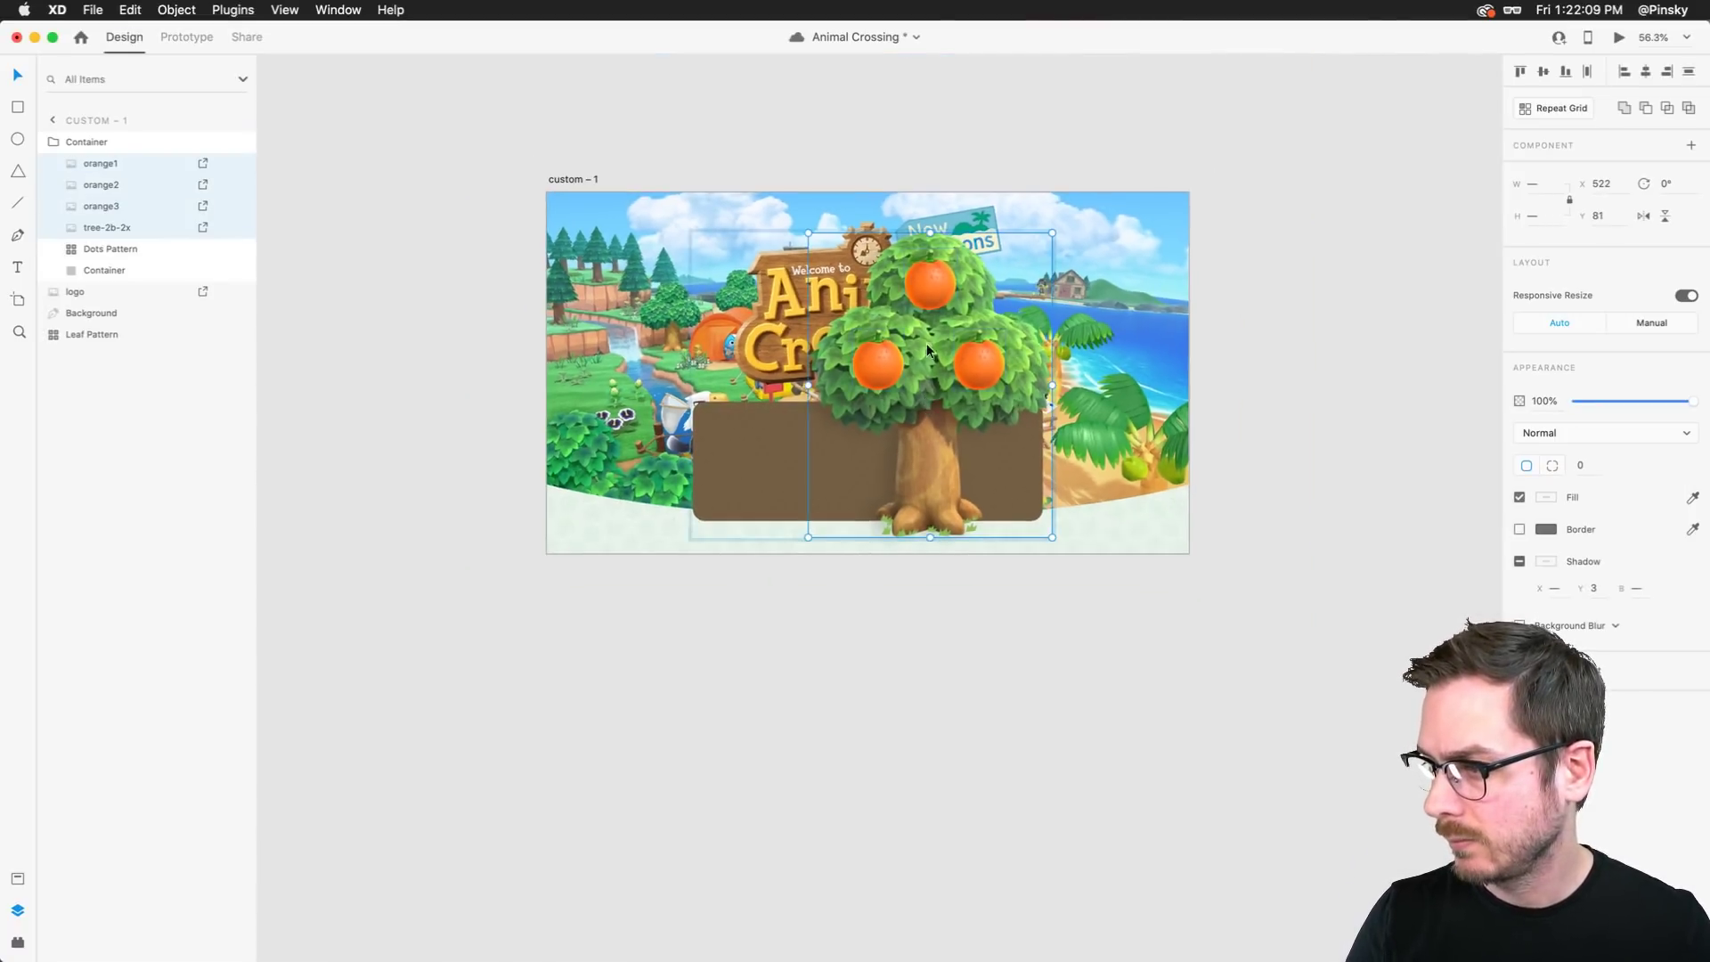
left_click_drag(1051, 234, 932, 367)
key("super+Tab")
left_click(902, 701)
left_click(751, 585)
left_click_drag(751, 585, 396, 497)
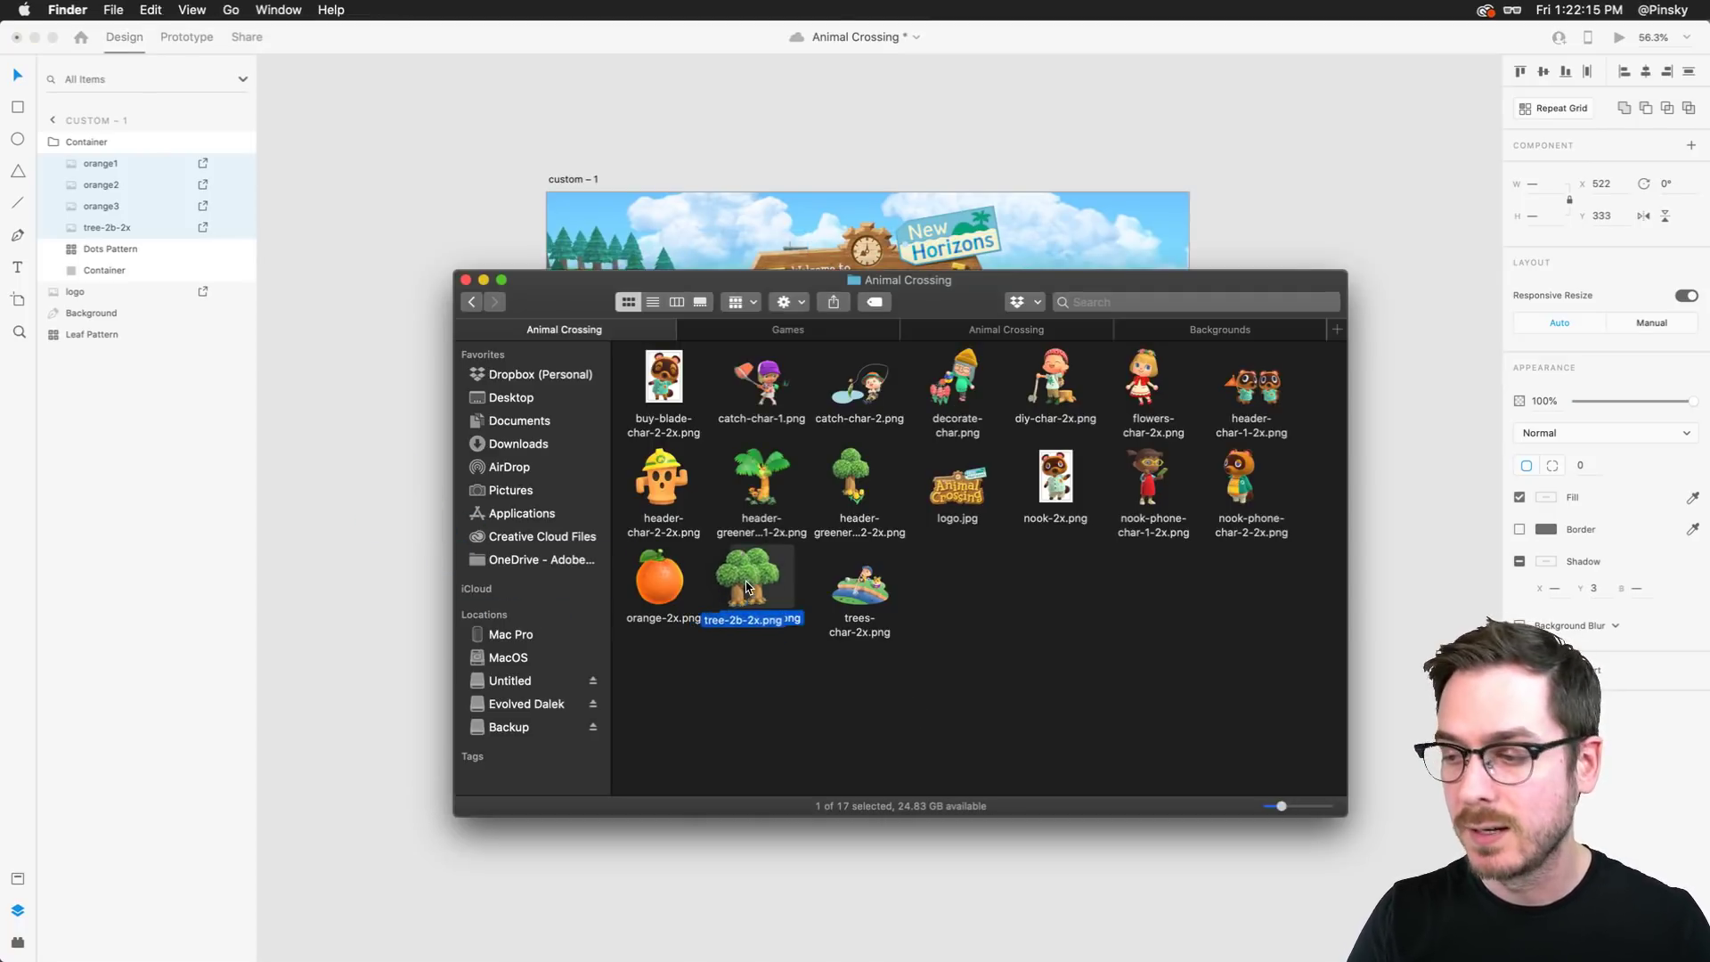
key("super+Tab")
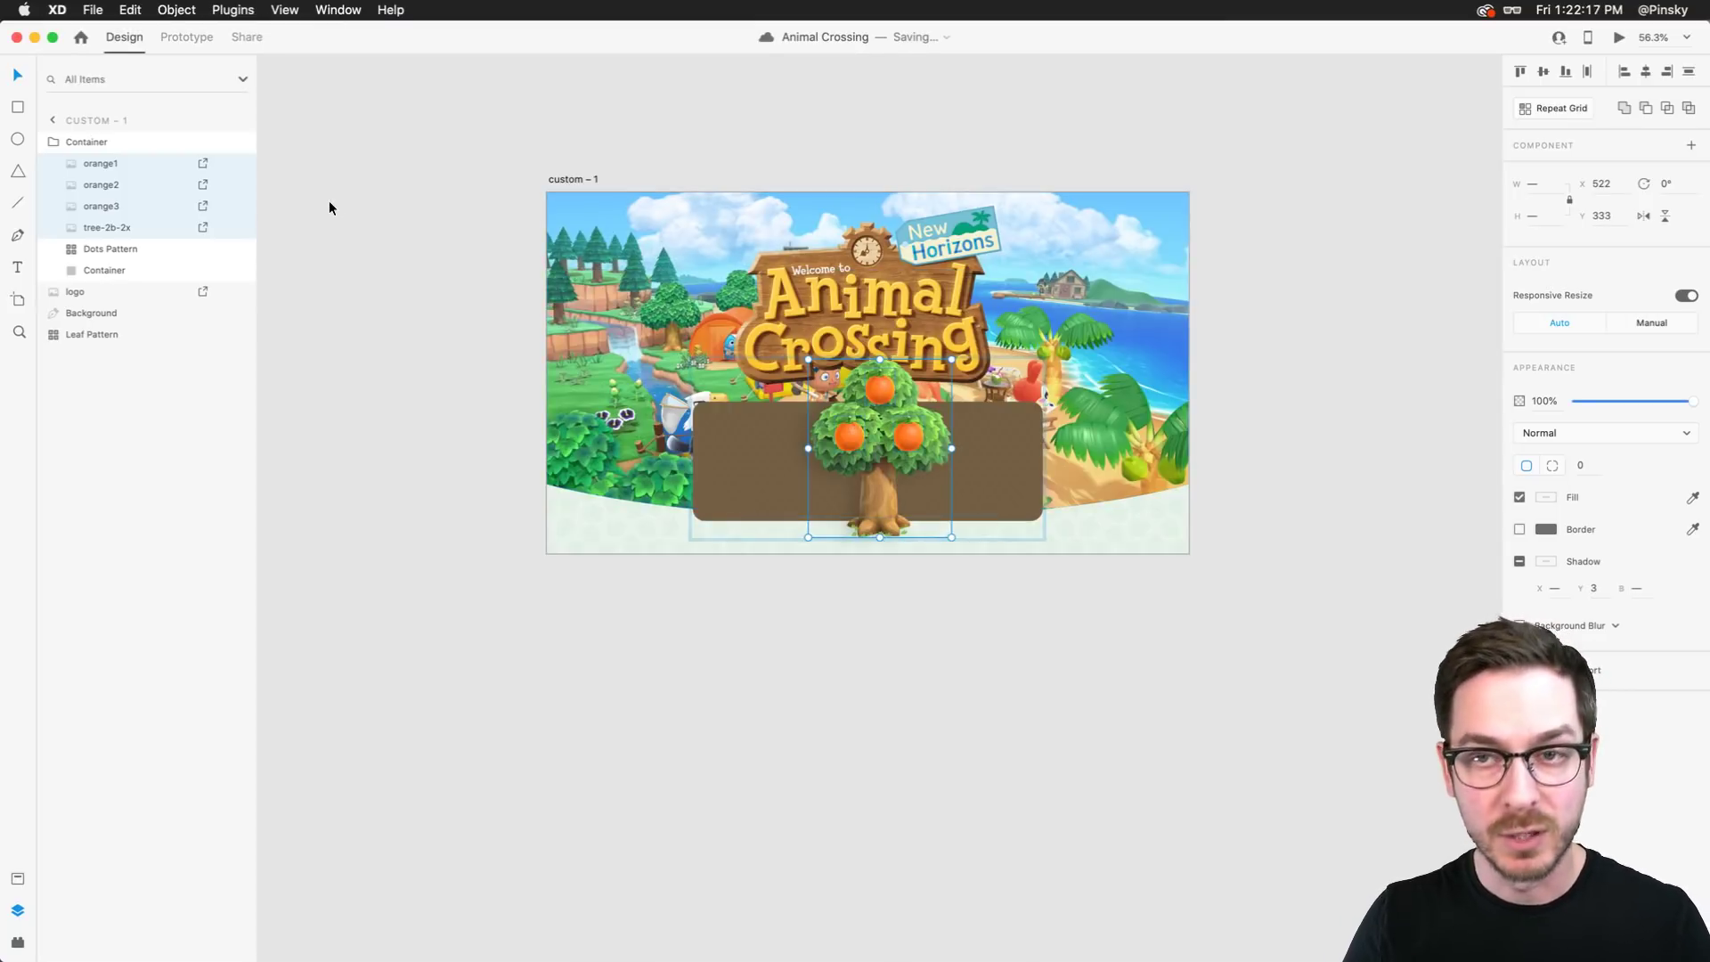
Group the tree image with its three oranges and name the group Tree
key("super+g")
double_click(102, 169)
type("Tree")
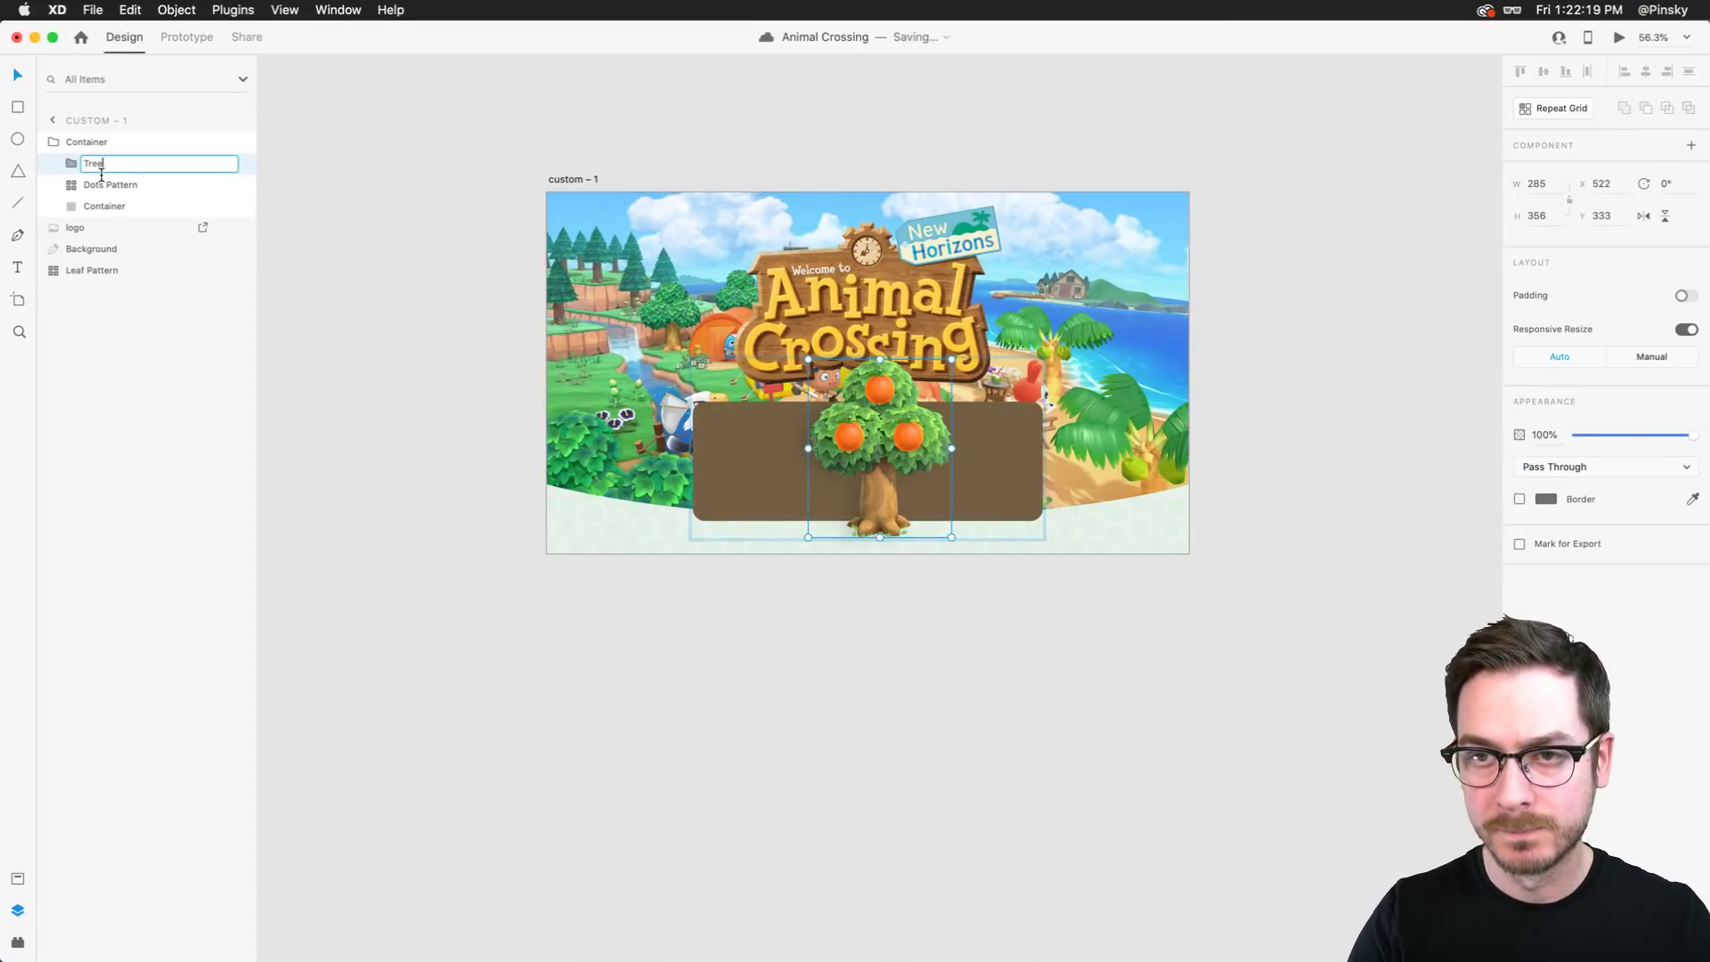
key("Return")
Move the Tree group over the brown panel's right end at X 823 and enlarge it to about 313 by 391
left_click_drag(897, 431, 1047, 427)
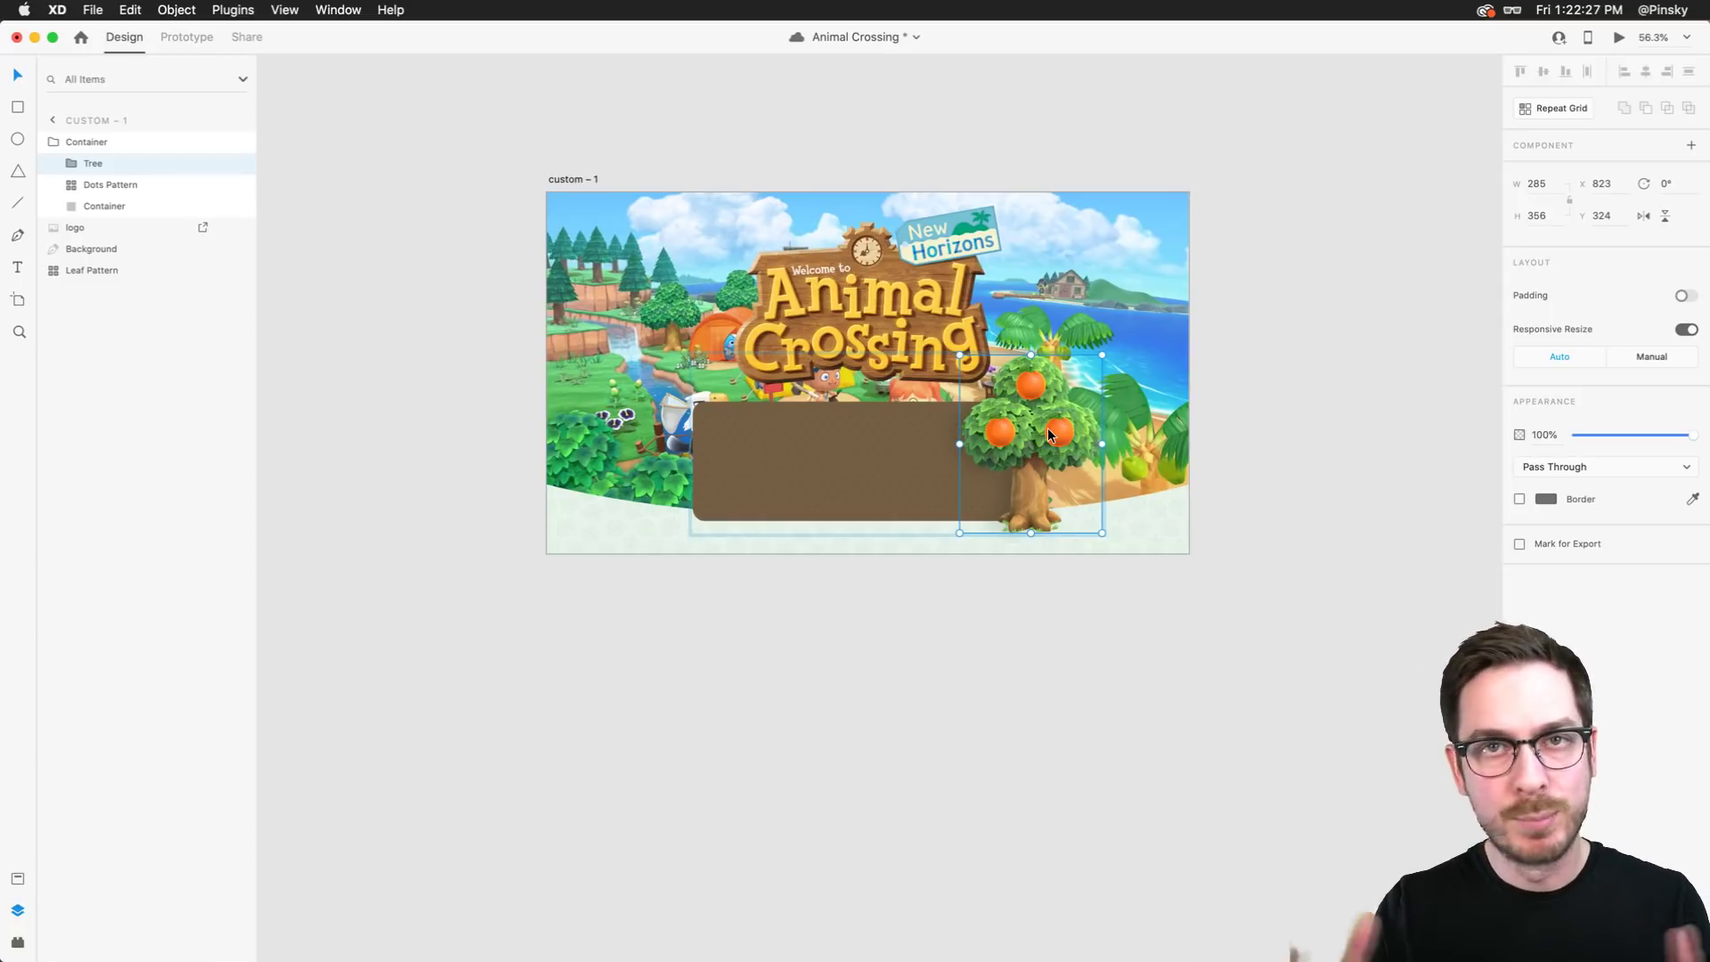
left_click_drag(1104, 359, 1136, 340)
scroll(889, 437, "up", 5)
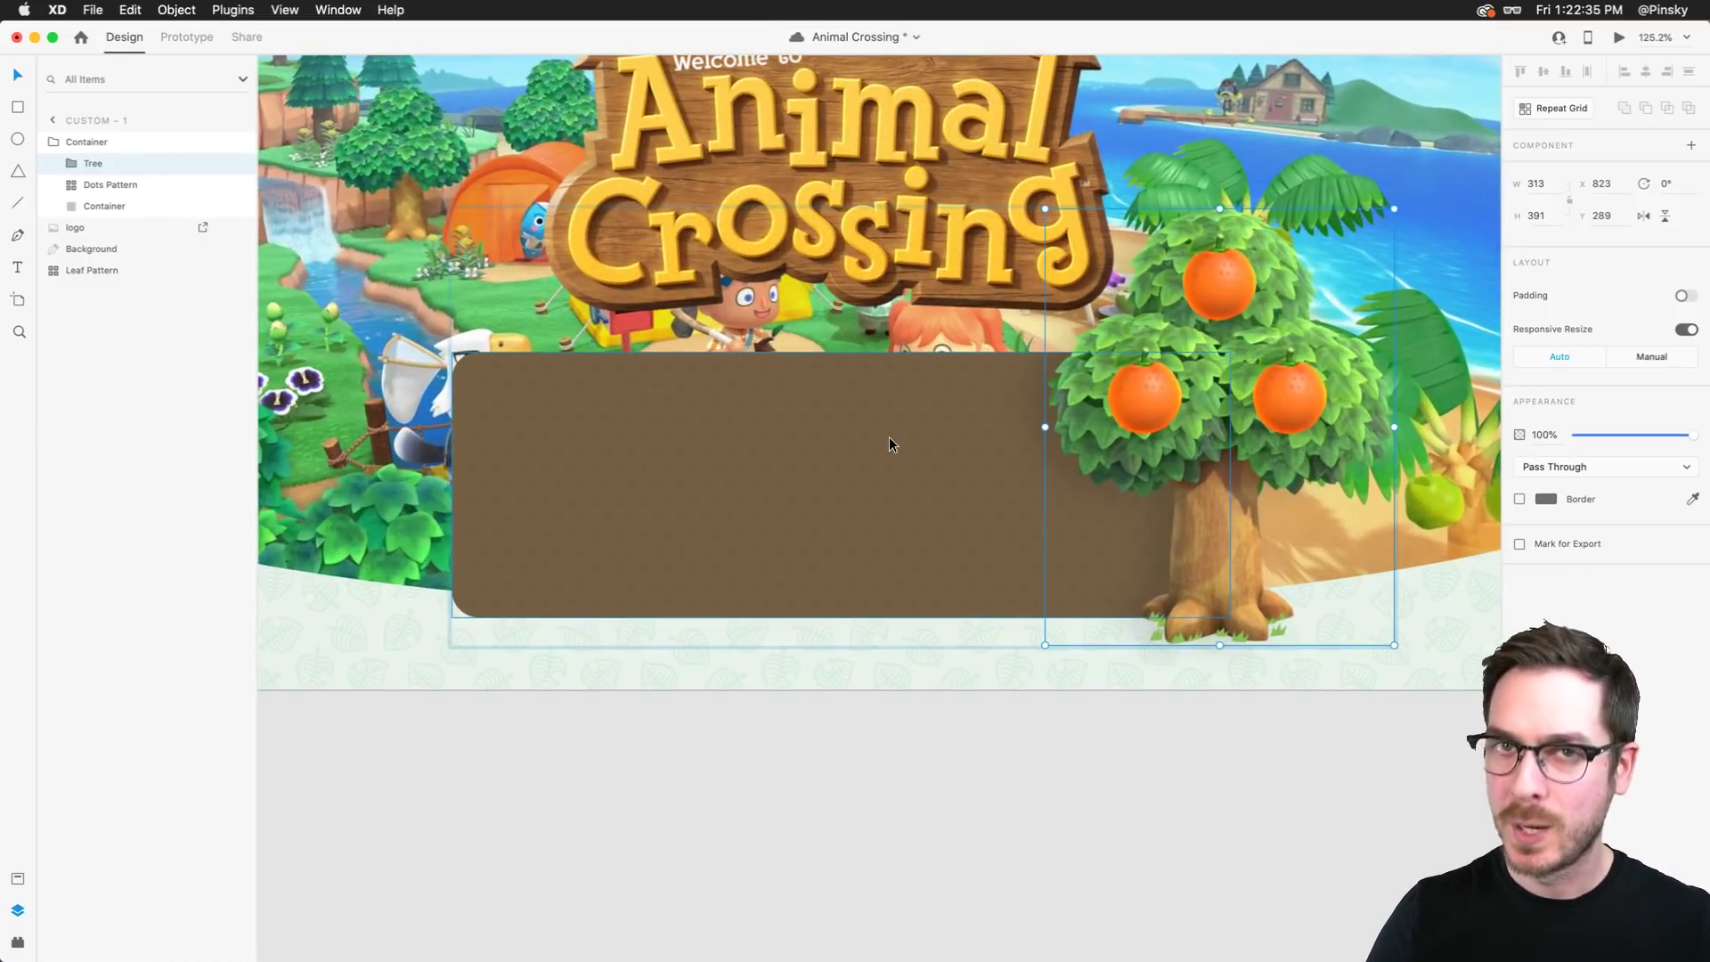
Add the text "Welcome!" on the brown panel, inside the Container group
right_click(889, 442)
left_click(802, 442)
scroll(802, 442, "down", 2)
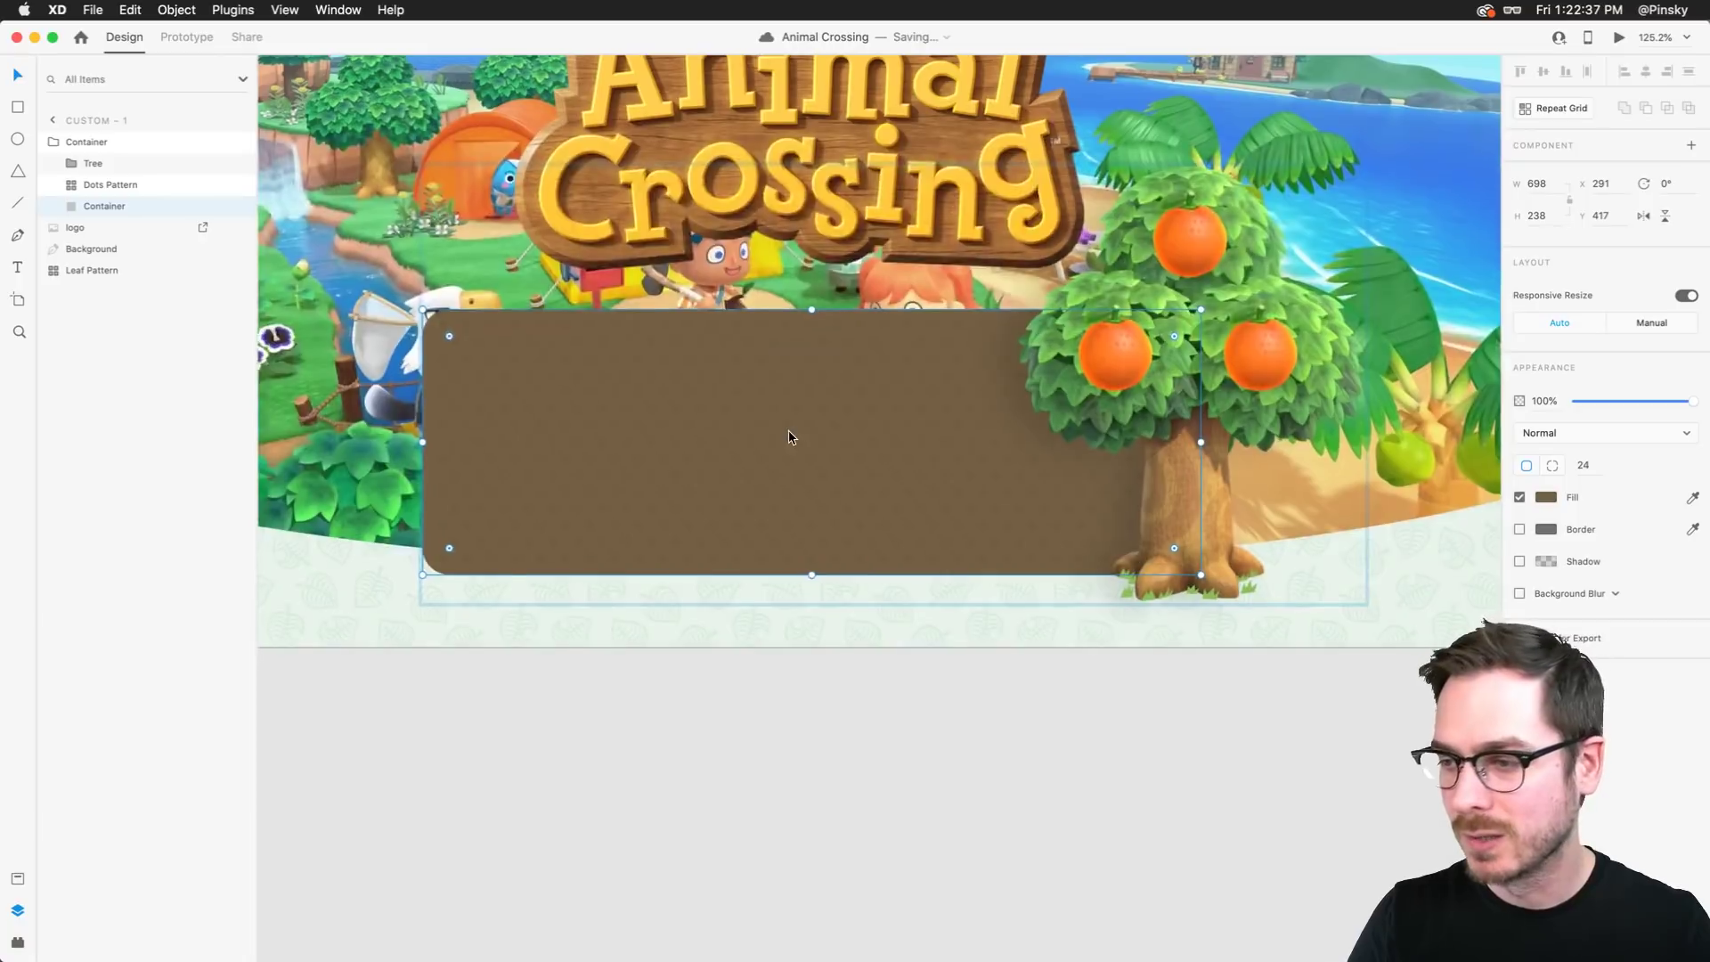
scroll(789, 436, "down", 3)
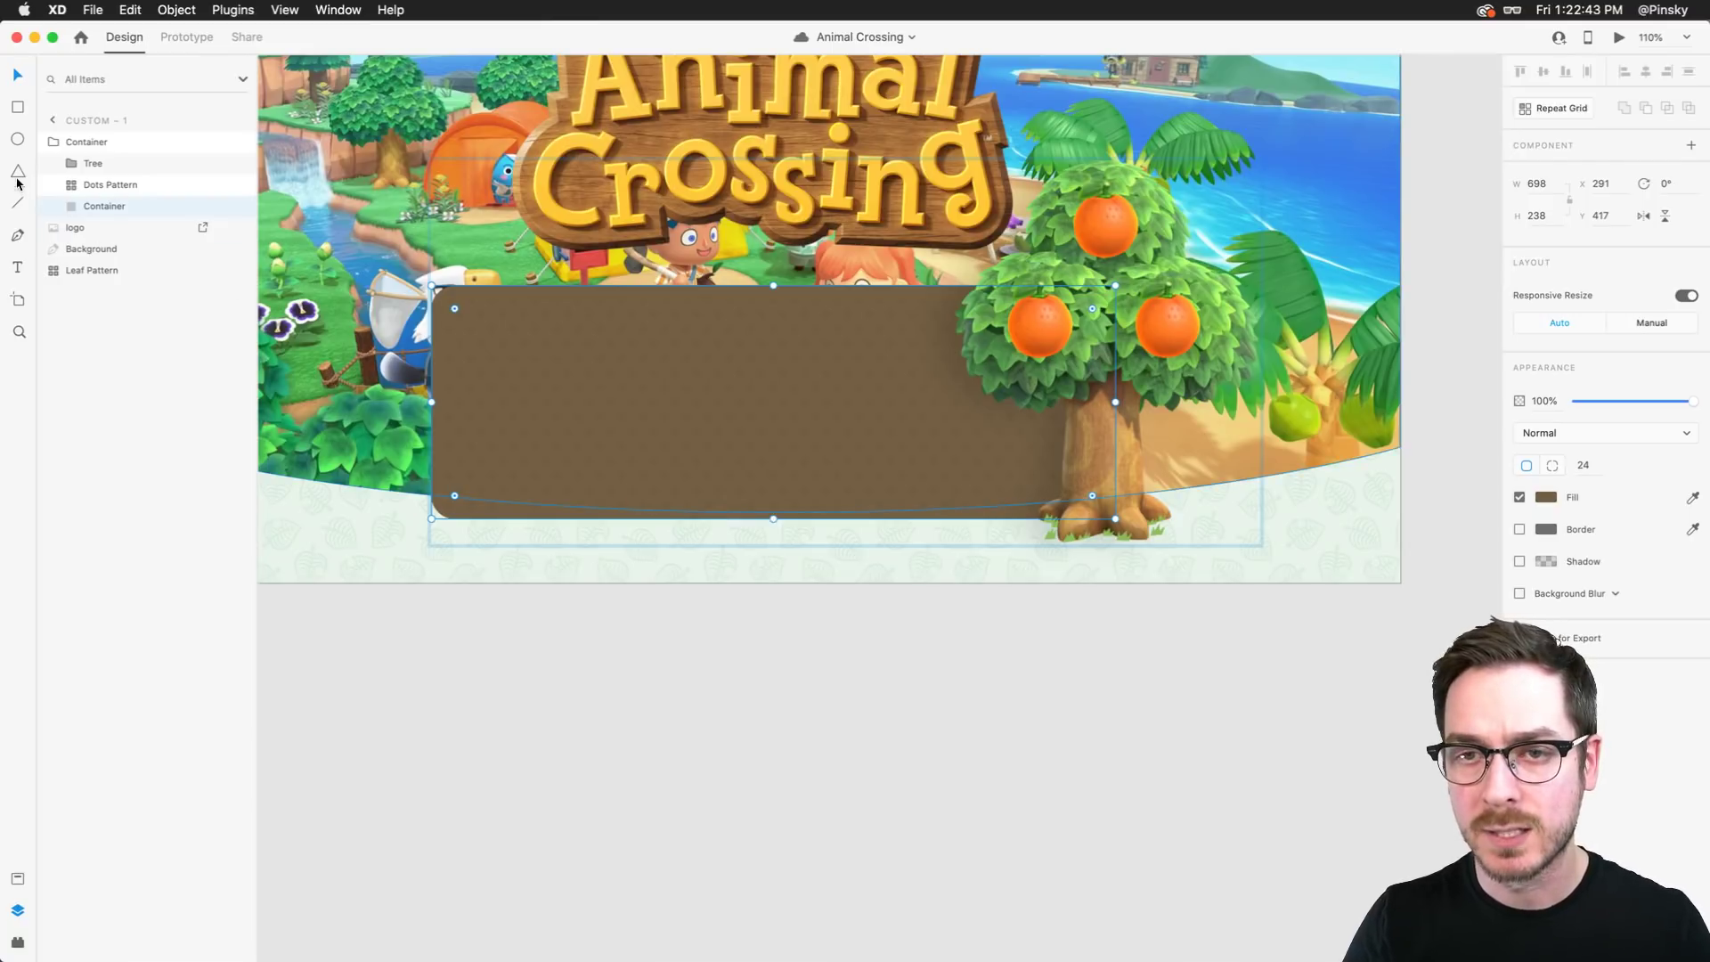
left_click(18, 267)
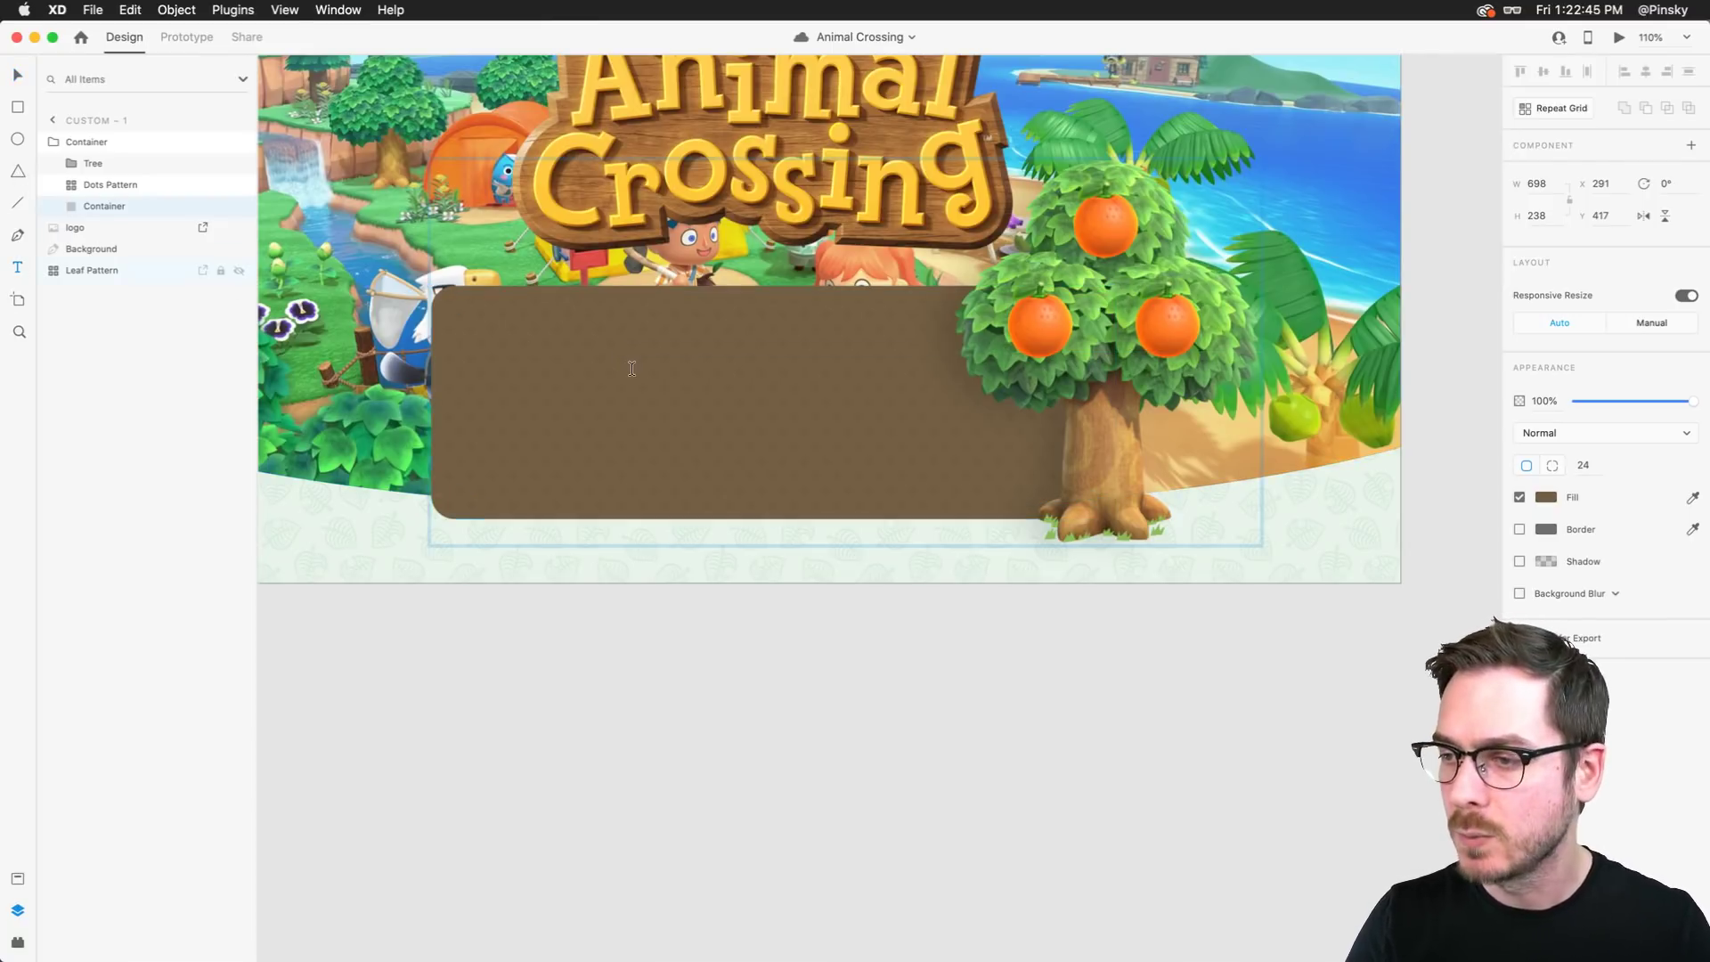
left_click(631, 370)
key("Escape")
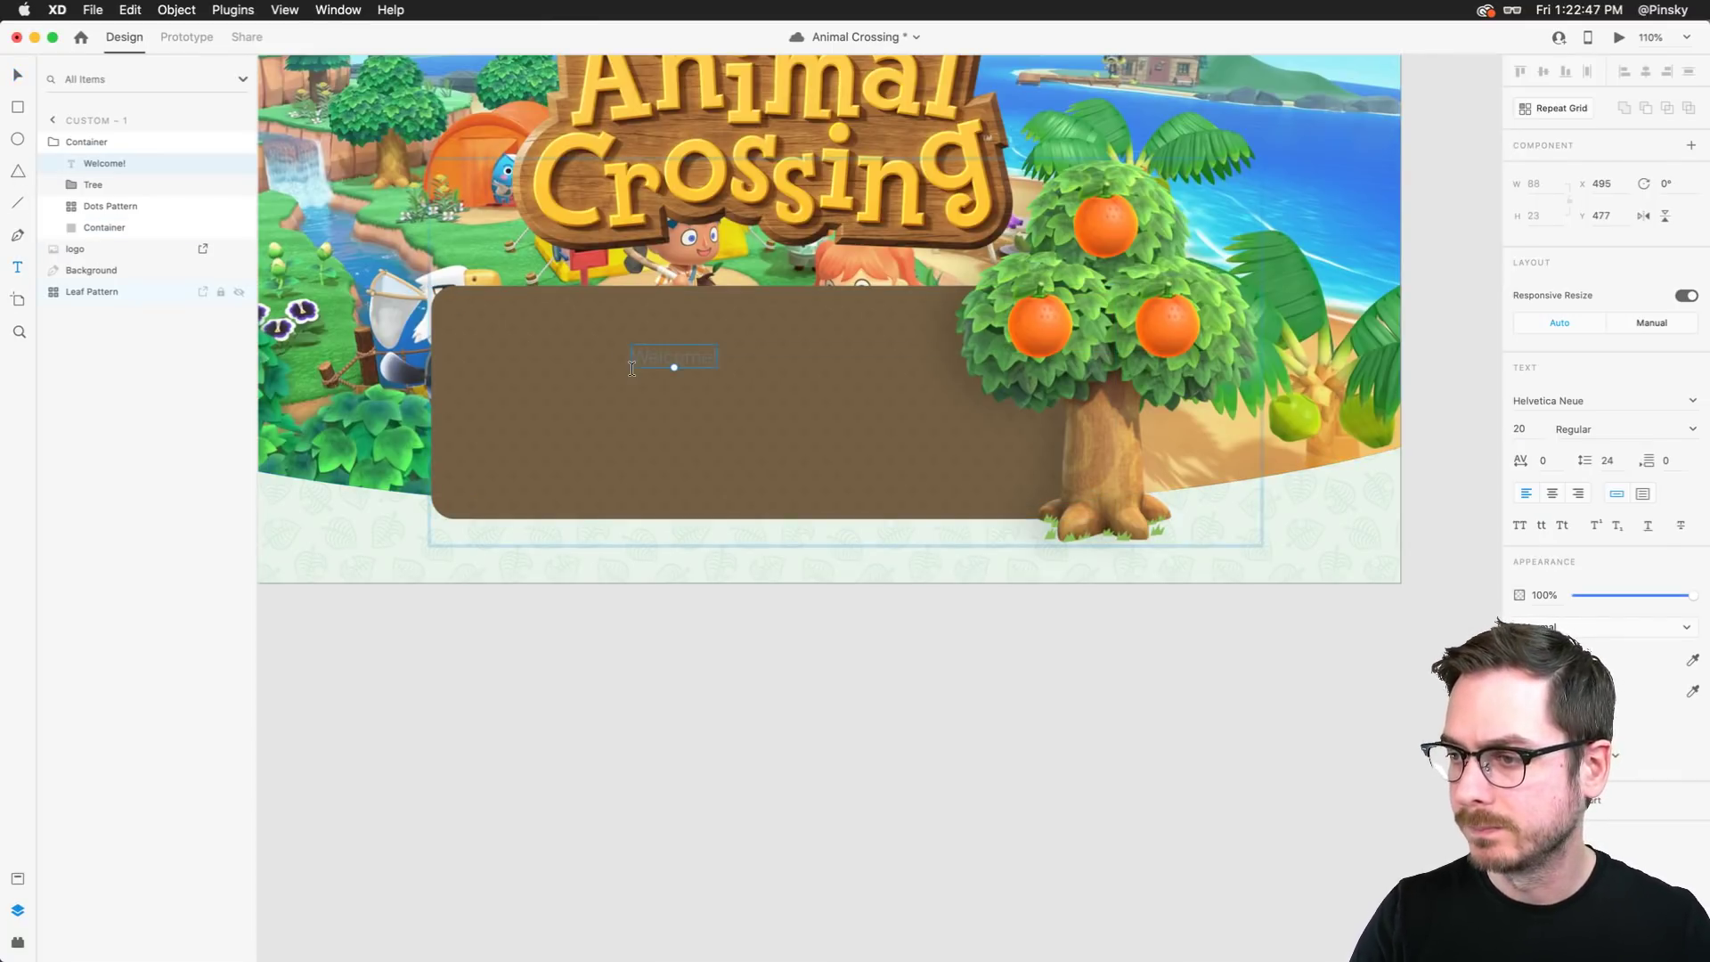
Set the font of the Welcome! text to Comic Sans MS
left_click(1596, 409)
type("Comic Sans MS")
key("Return")
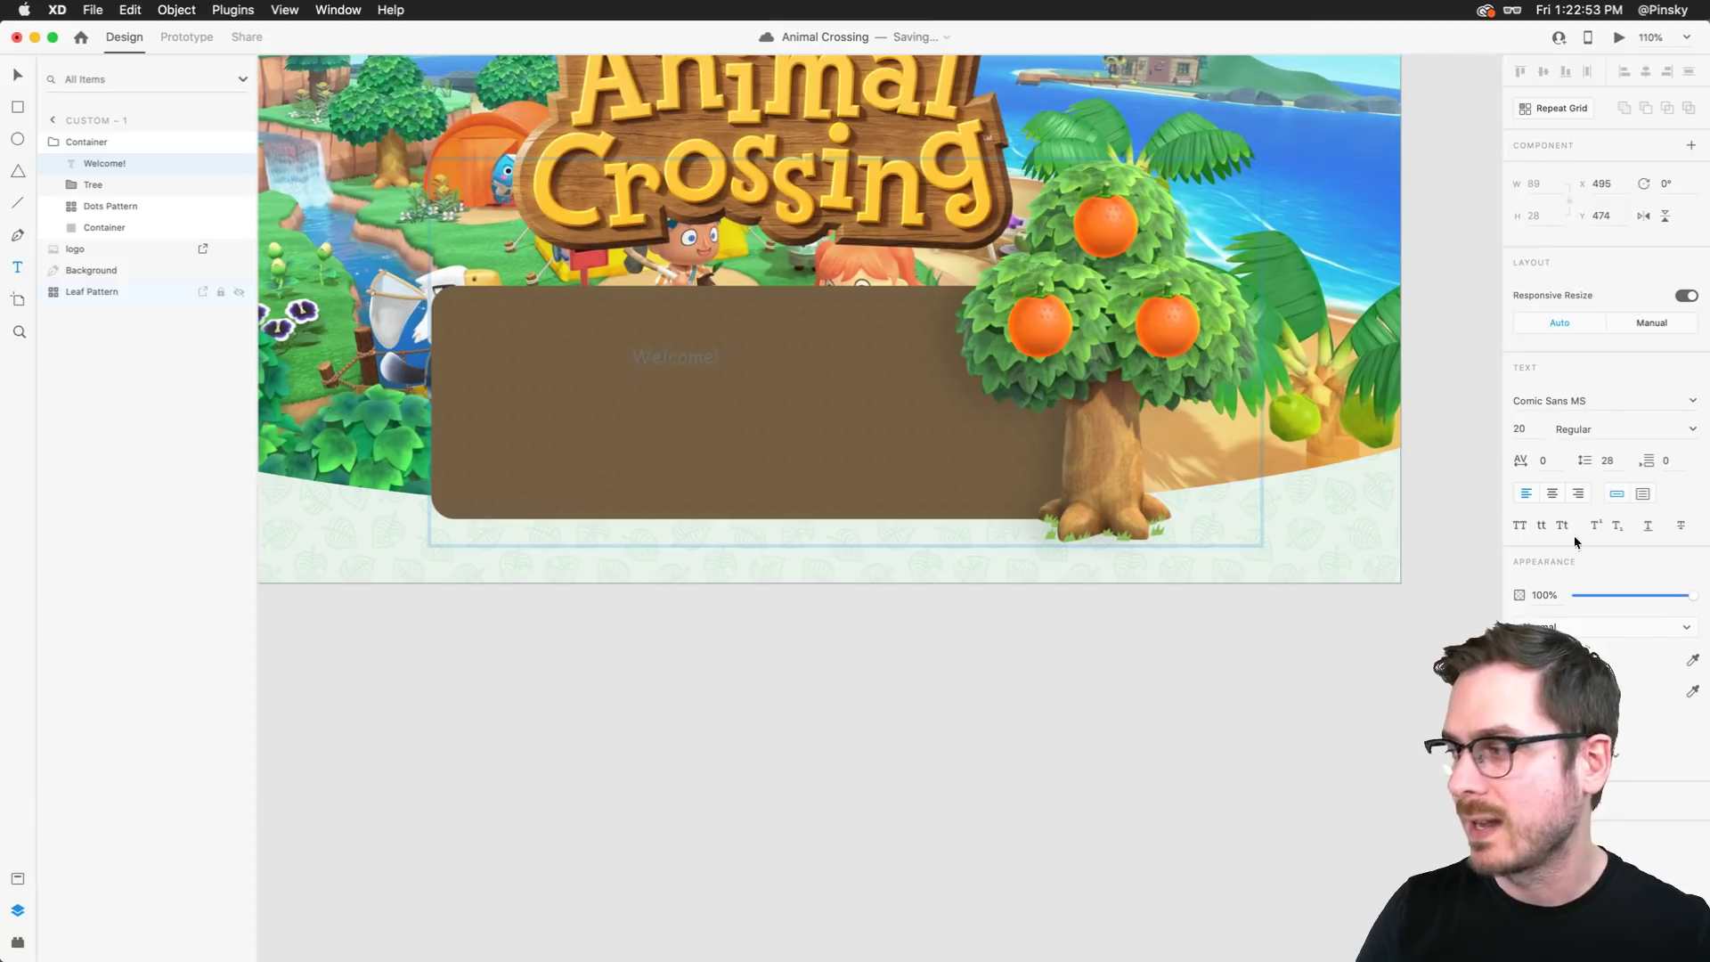
Fill the Welcome! text with white (#FFFFFF) and enlarge it to size 37
left_click(1543, 660)
type("ffffff")
key("Return")
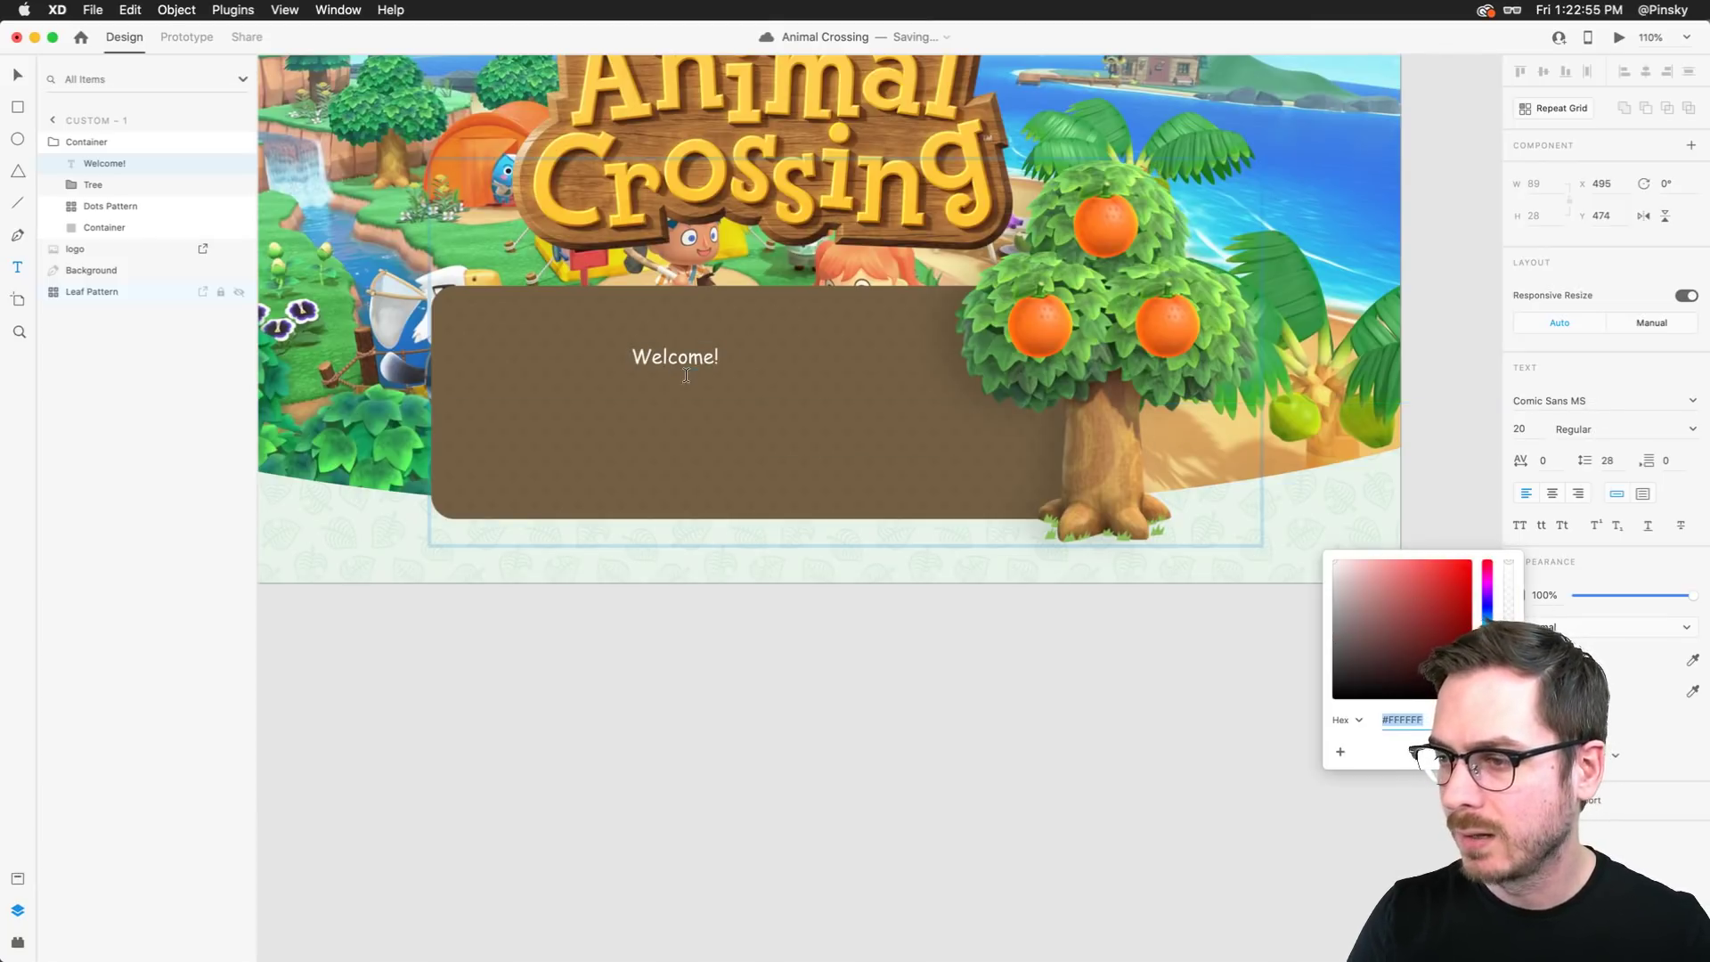
left_click_drag(676, 371, 676, 395)
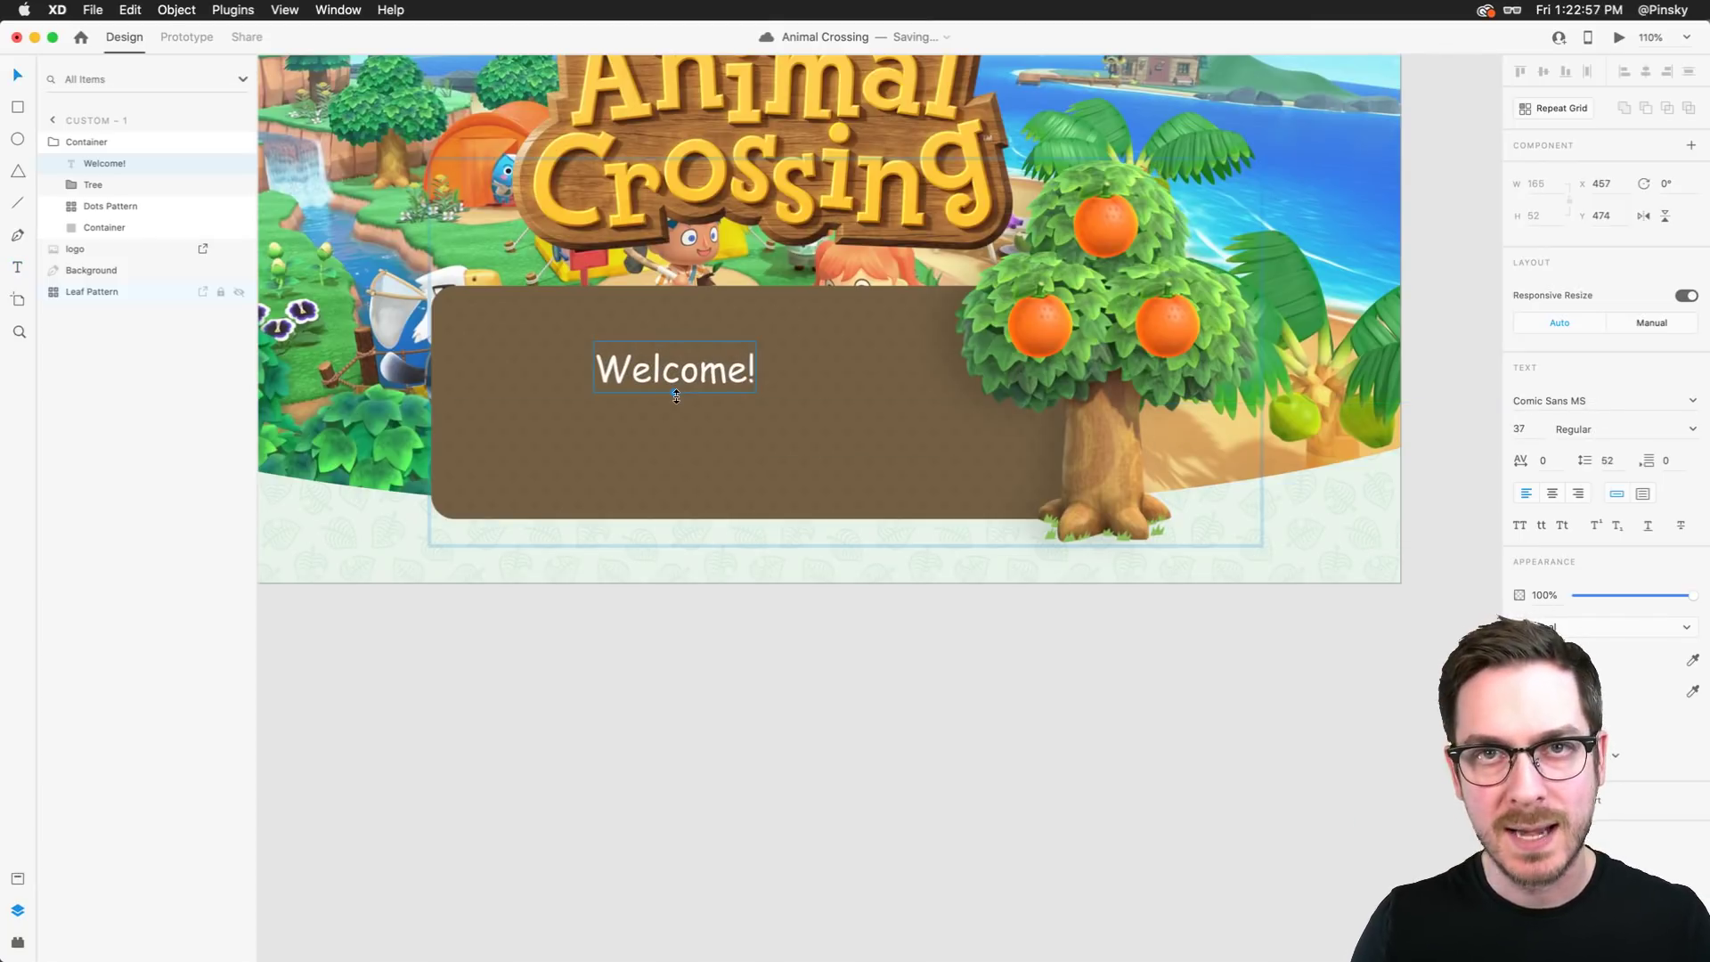
Try Sofia Pro against Sofia Pro Soft on the Welcome! text and apply Sofia Pro Soft
left_click(1650, 407)
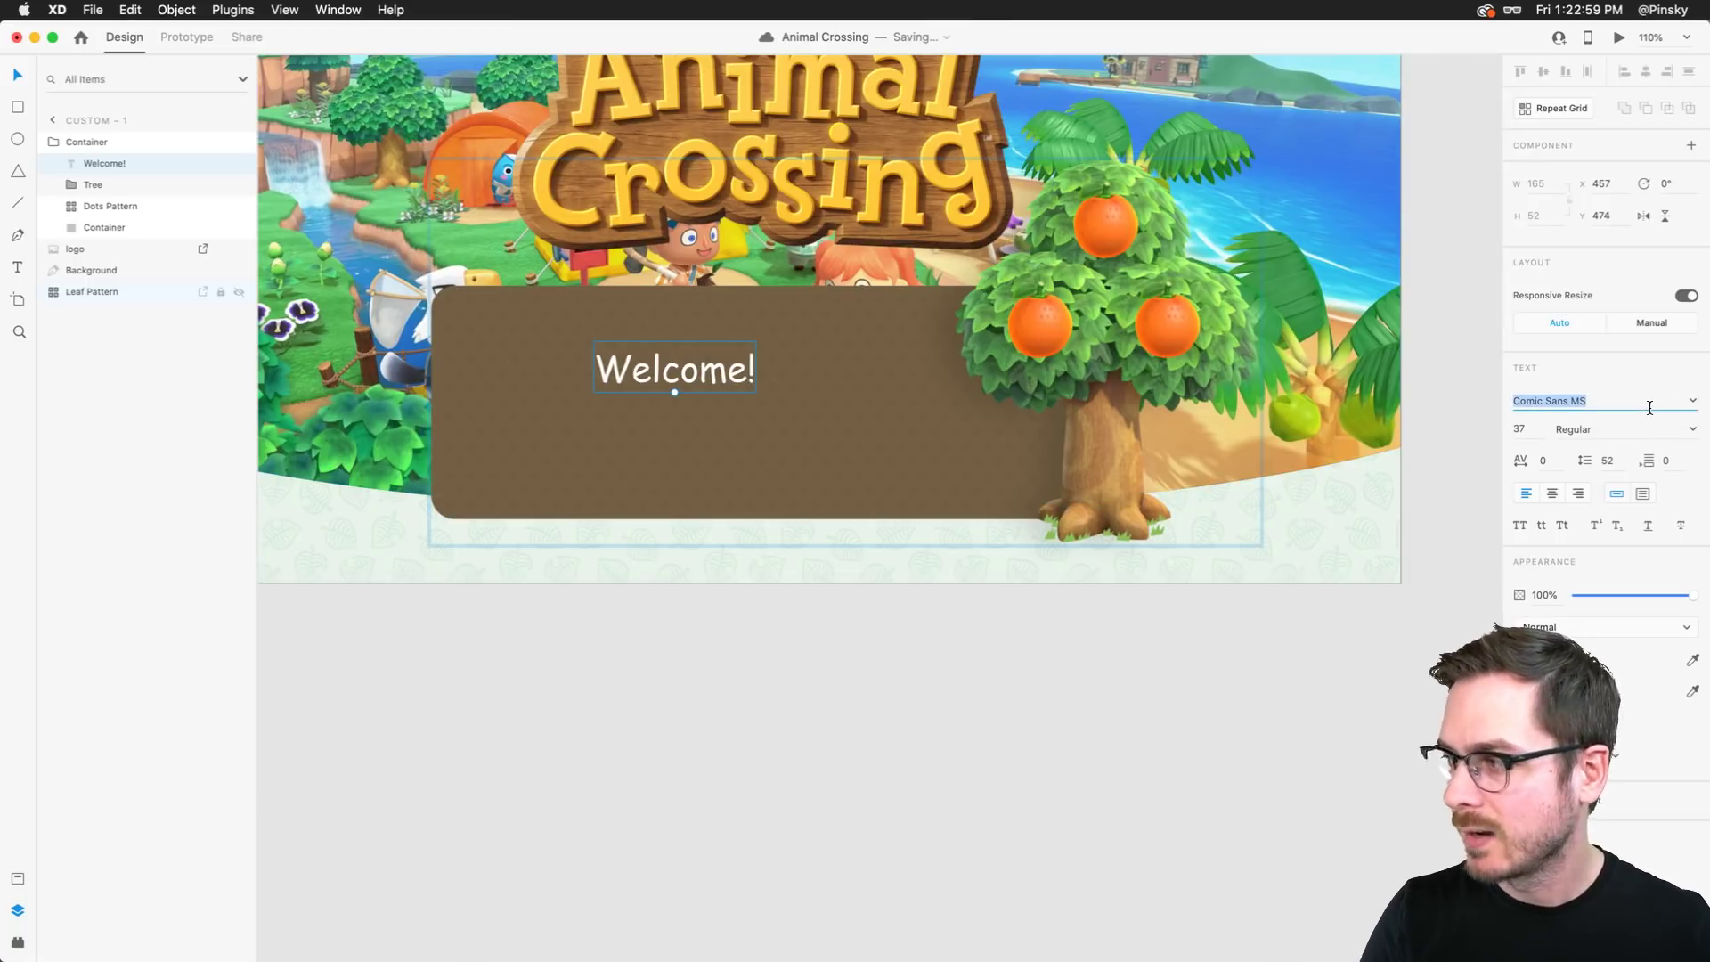
type("Sofia Pro Soft")
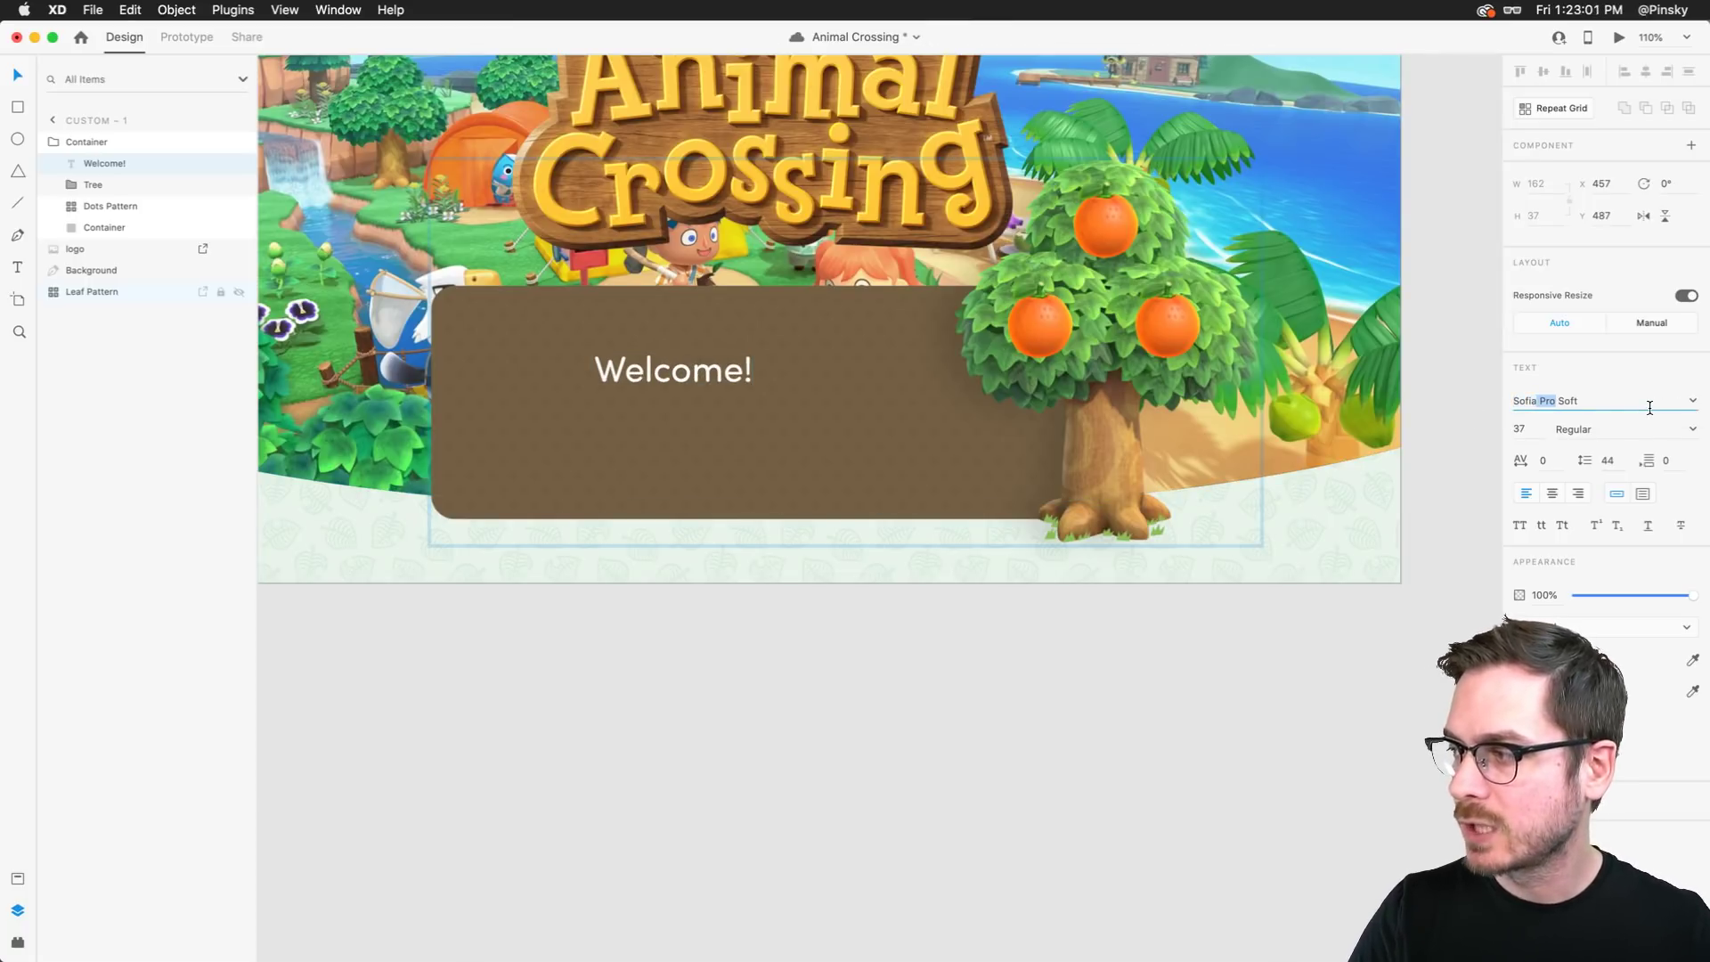
key("Up")
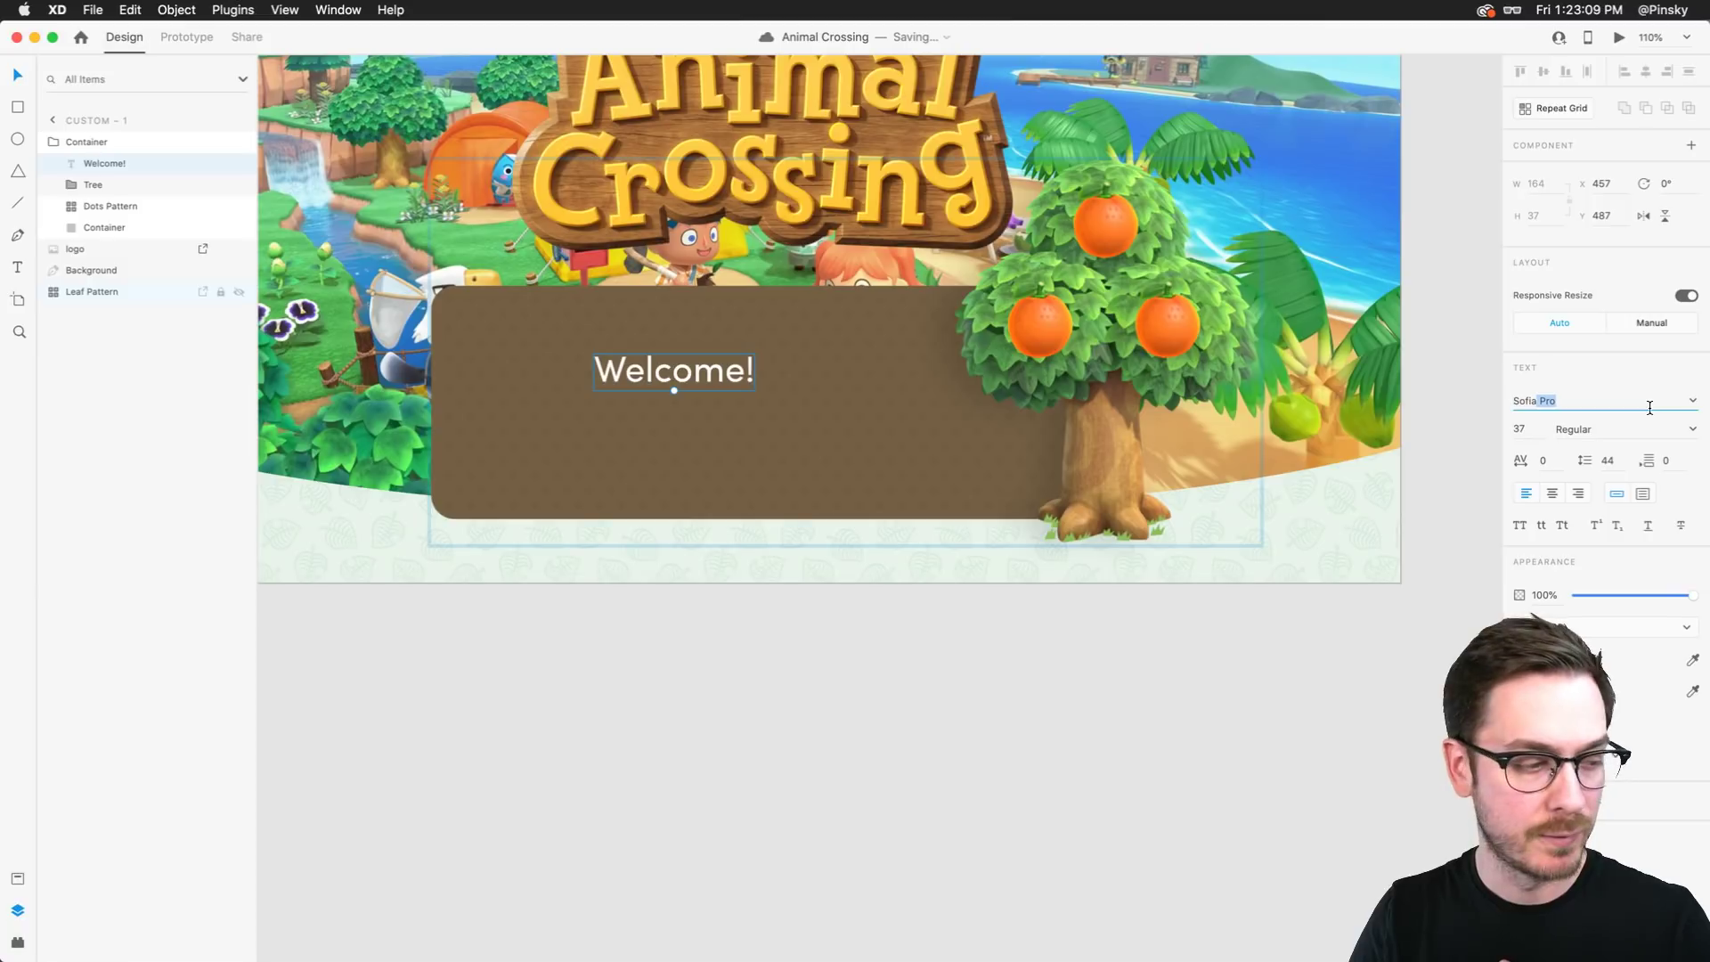
key("Down")
key("Return")
Switch to Finder and create a new folder named "WORK!" in the Animal Crossing folder
key("super+Tab")
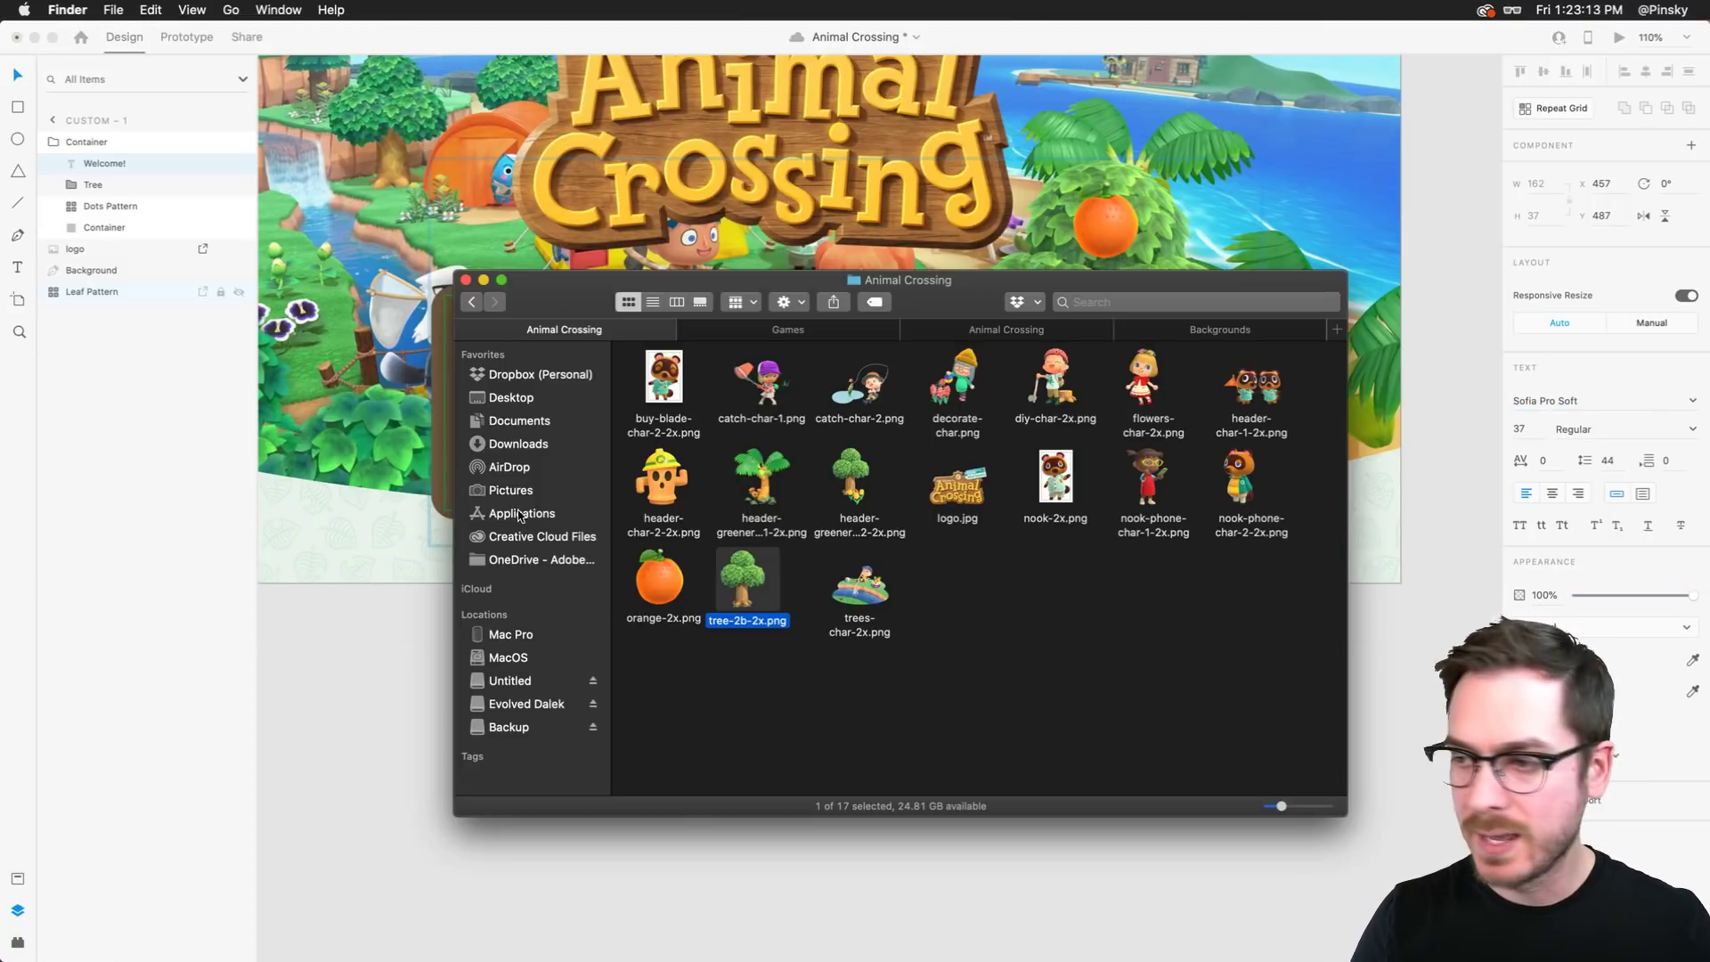
left_click(1000, 691)
key("super+shift+n")
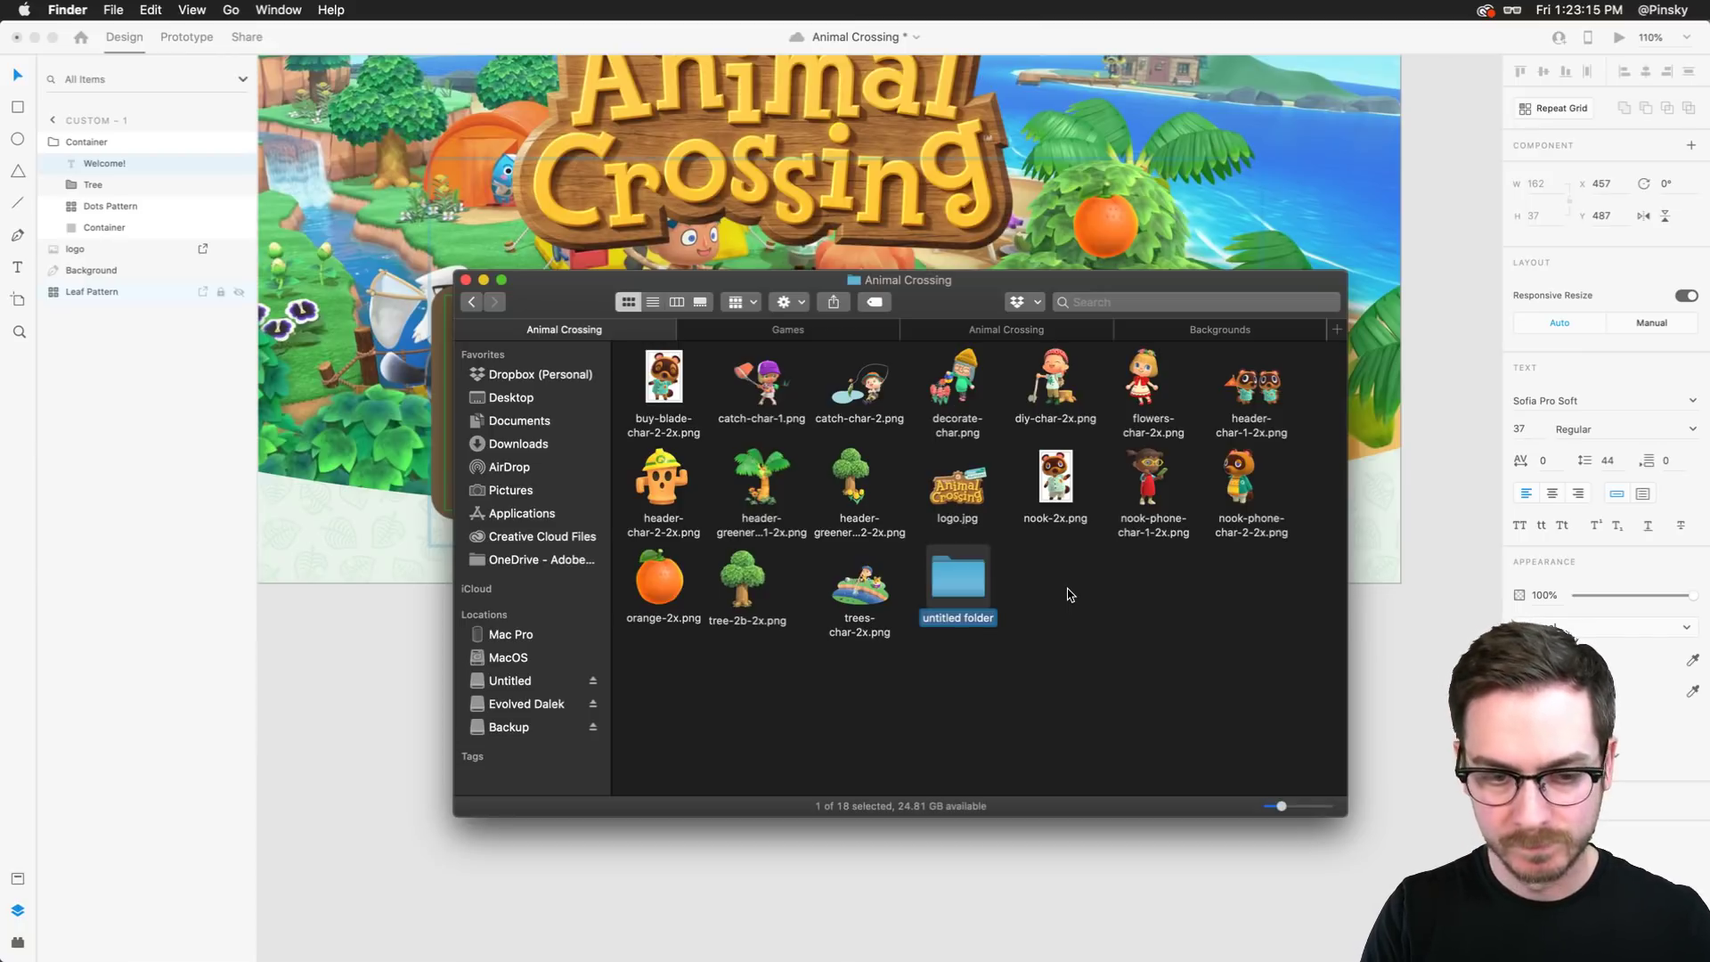
type("Backg")
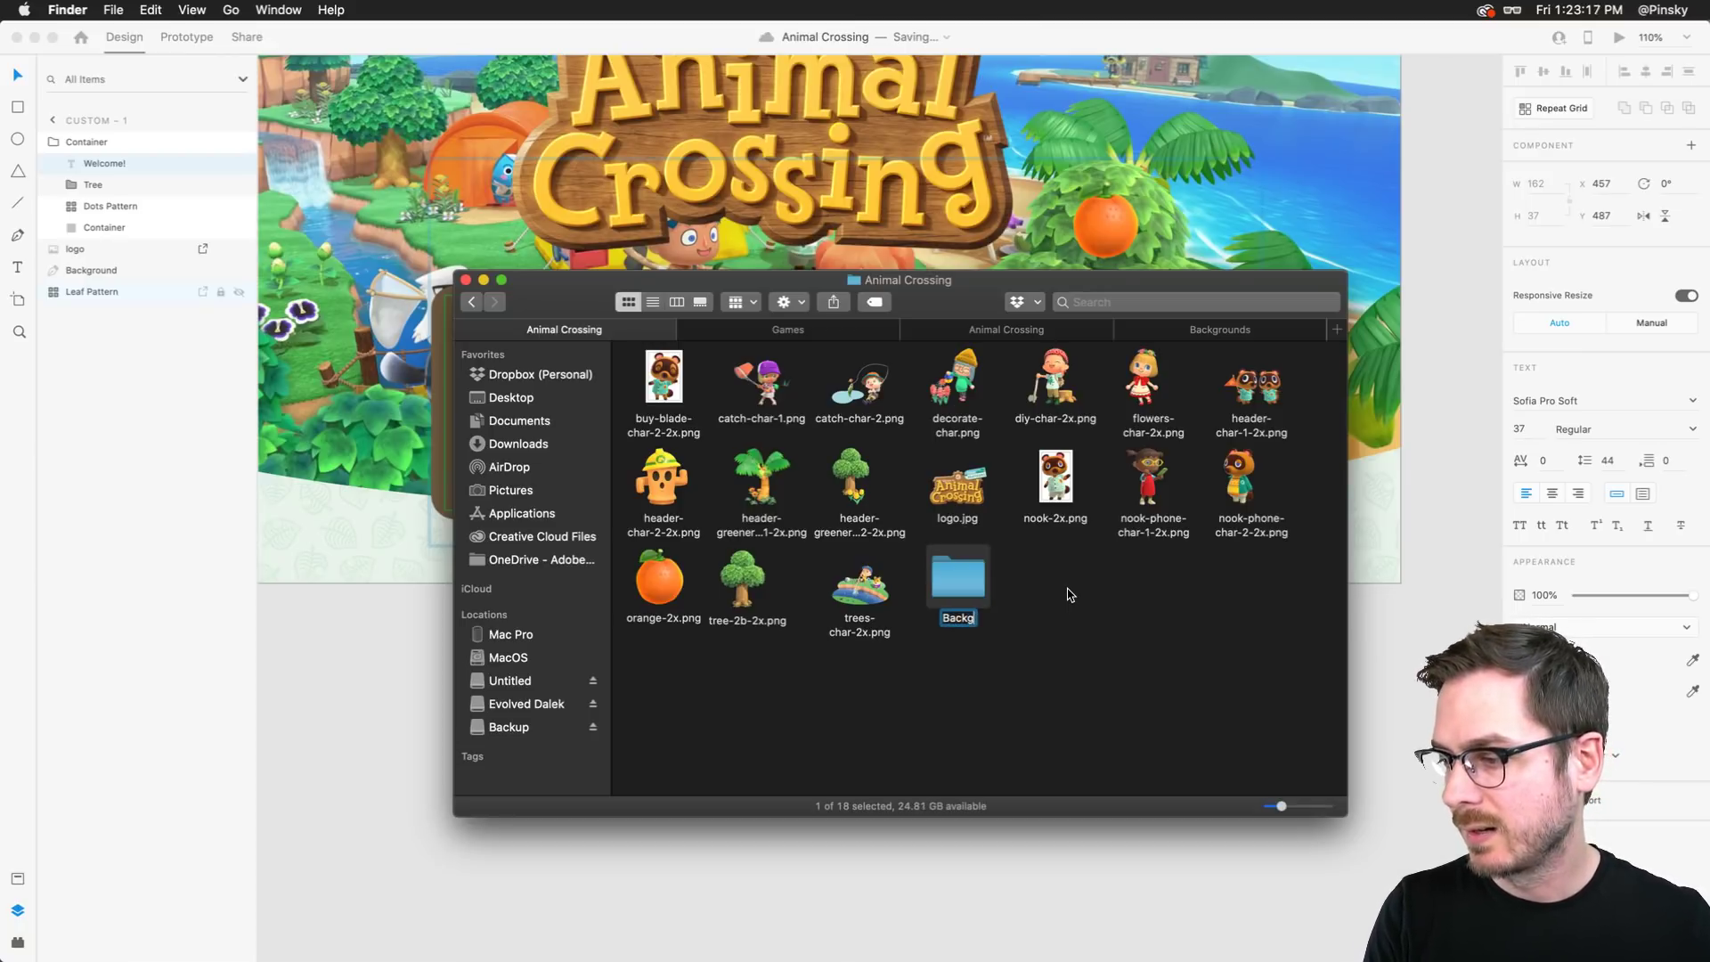
key("BackSpace")
key("BackSpace")
key("BackSpace")
key("BackSpace")
type("WORK")
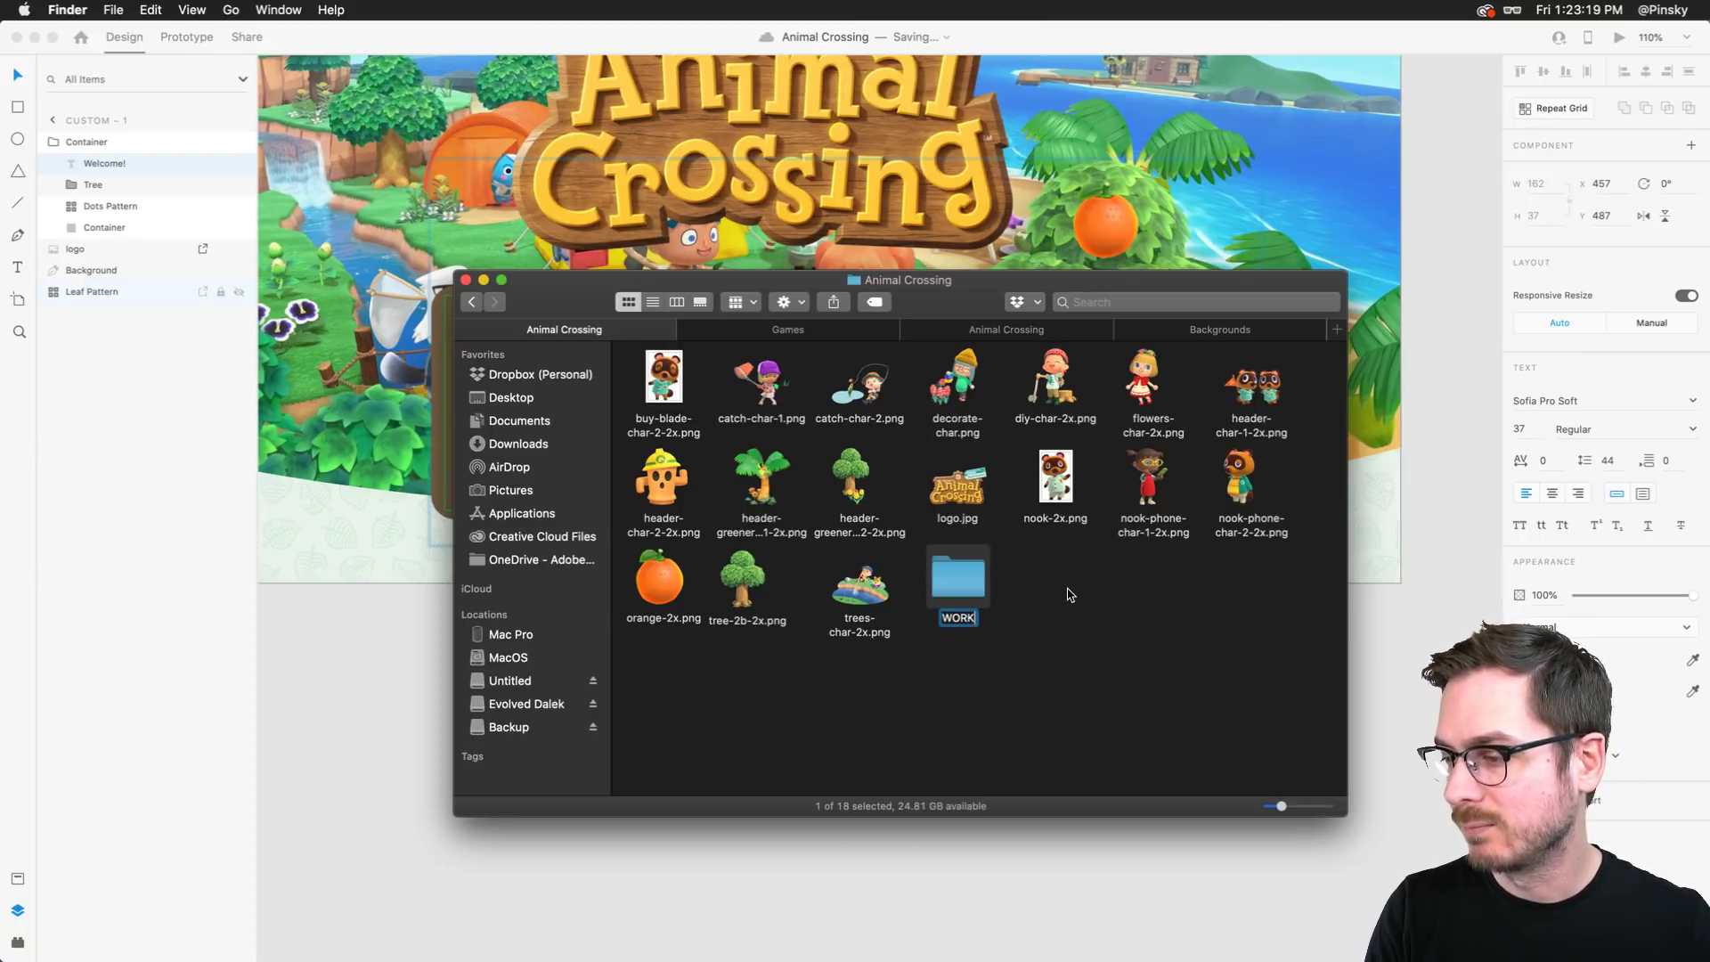
type("!")
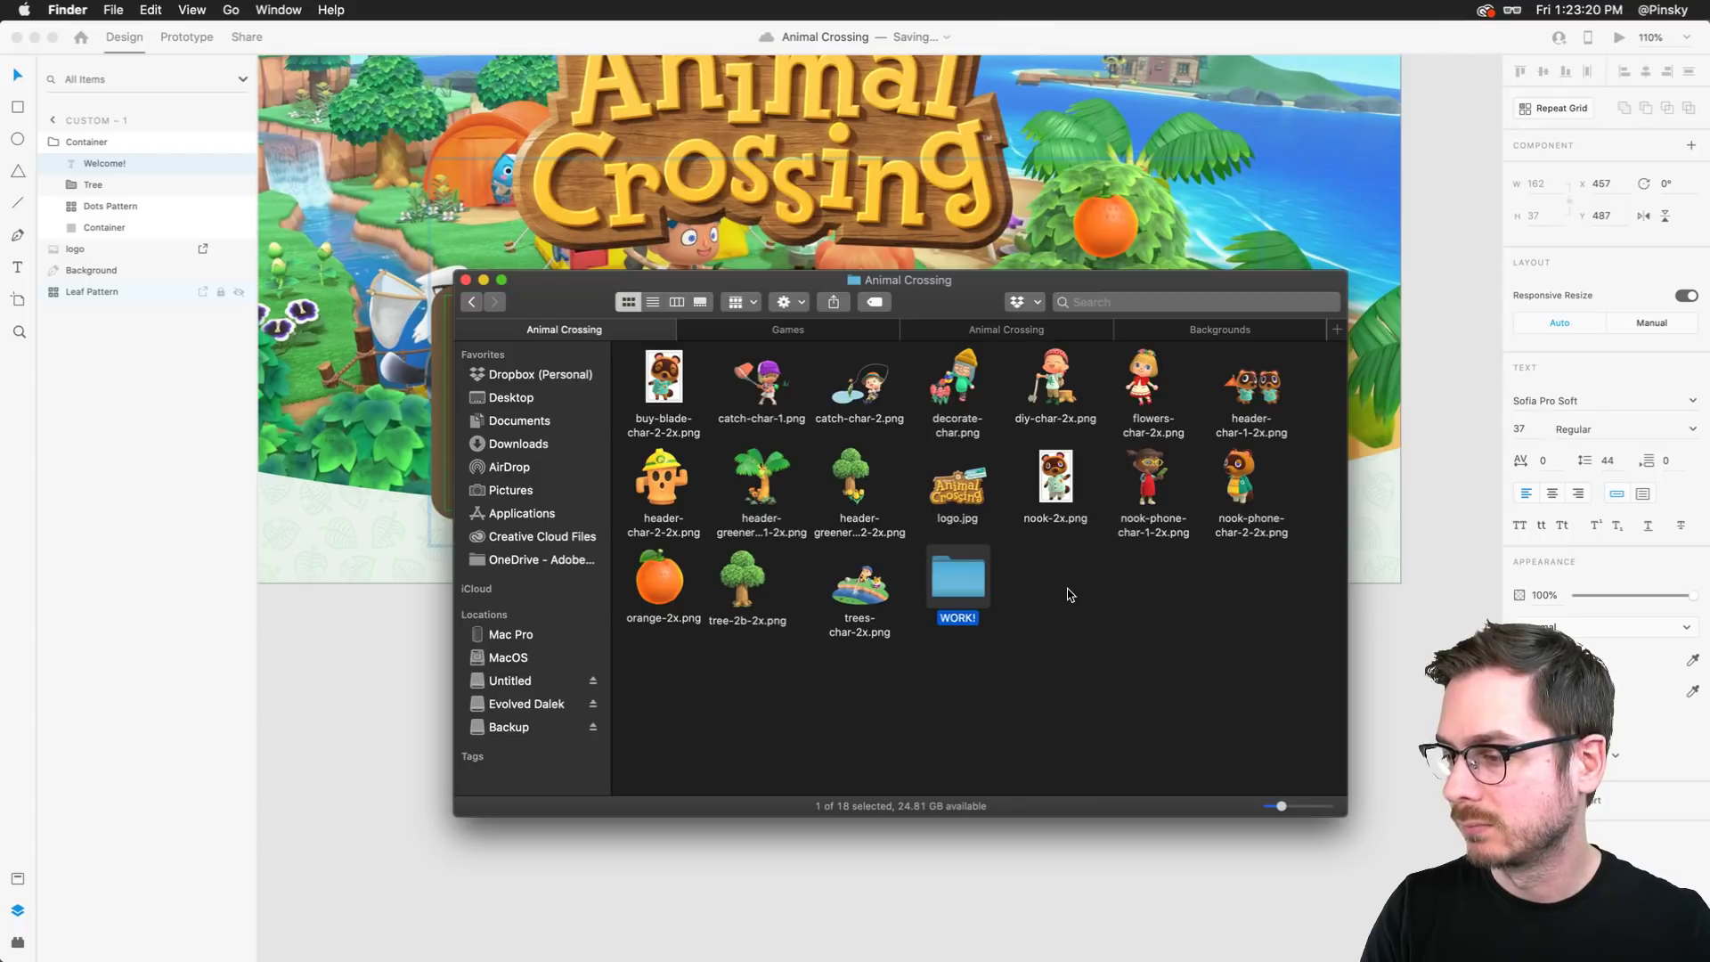
key("Return")
Move all the Animal Crossing image files into the WORK! folder and open that folder
key("super+a")
left_click(971, 594, "super")
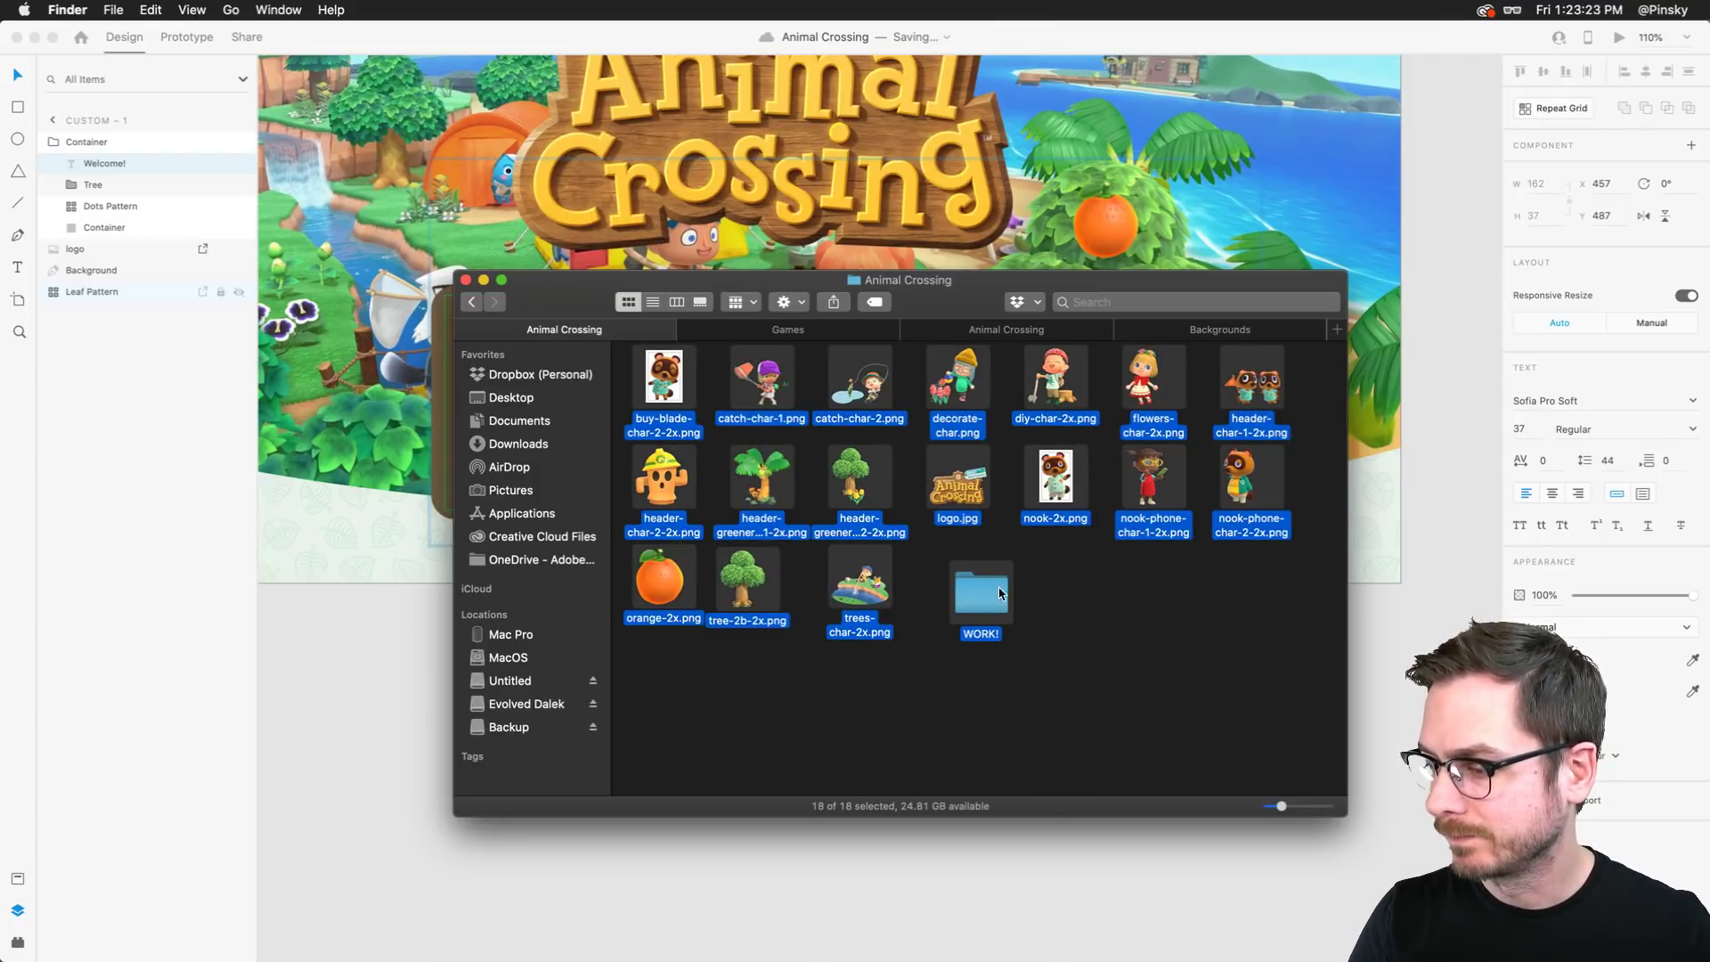
left_click_drag(872, 589, 981, 594)
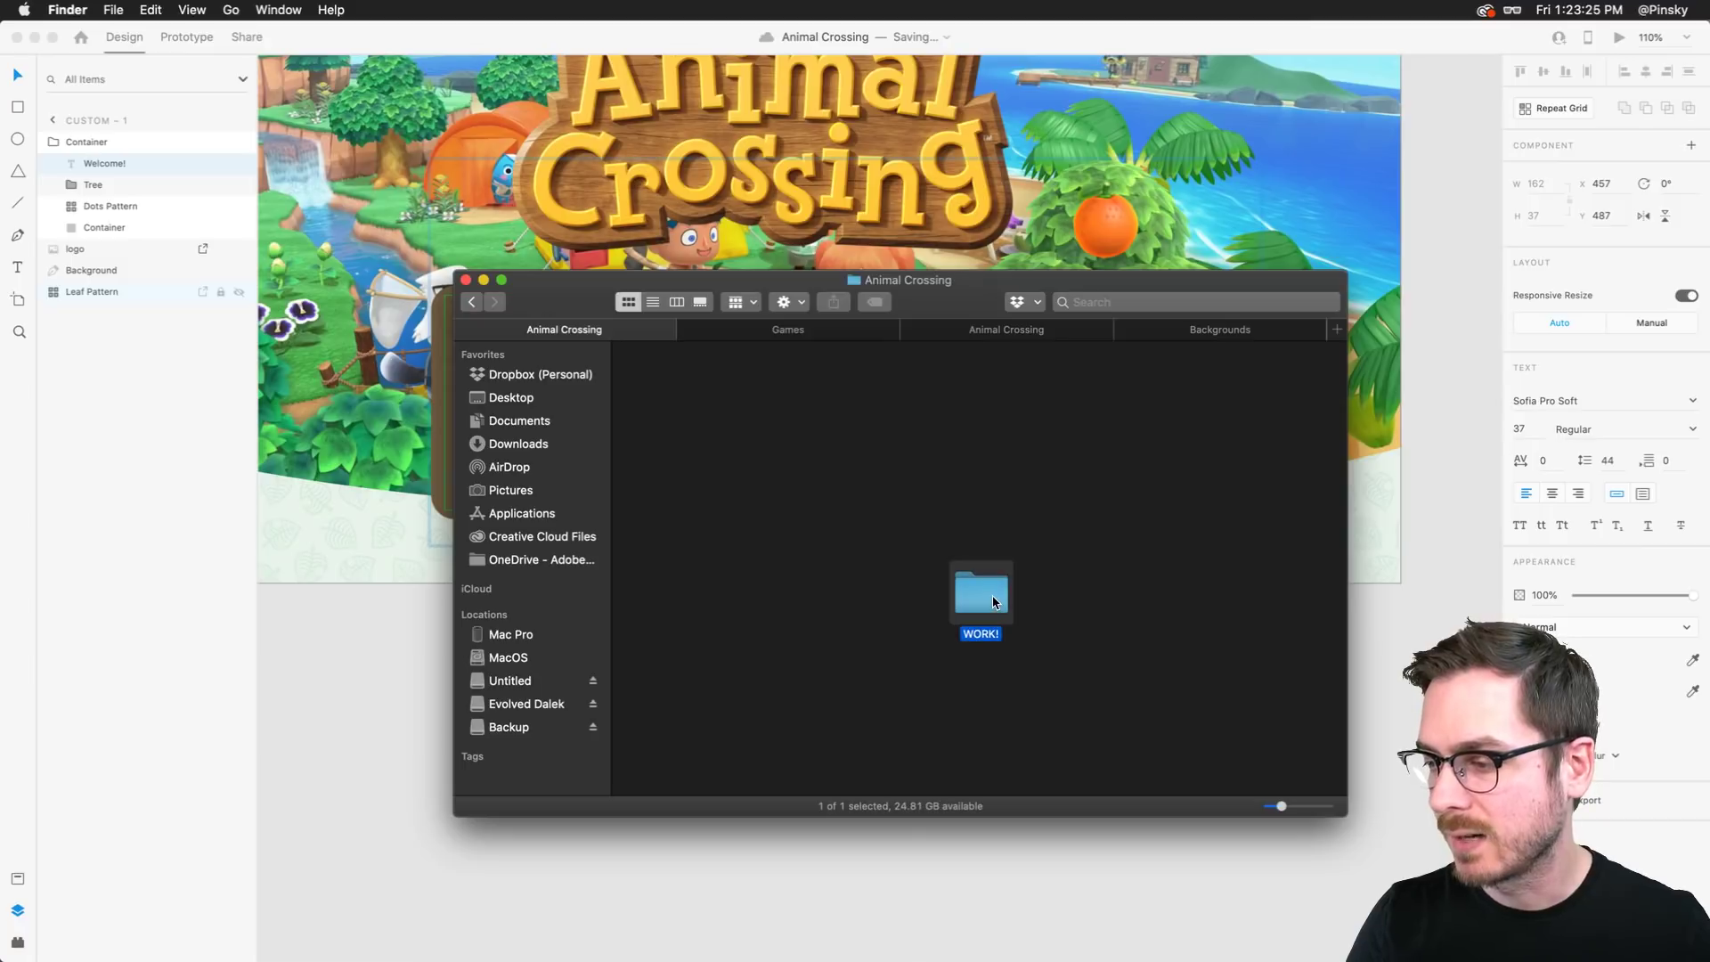
double_click(981, 593)
left_click(855, 619)
left_click_drag(761, 579, 321, 693)
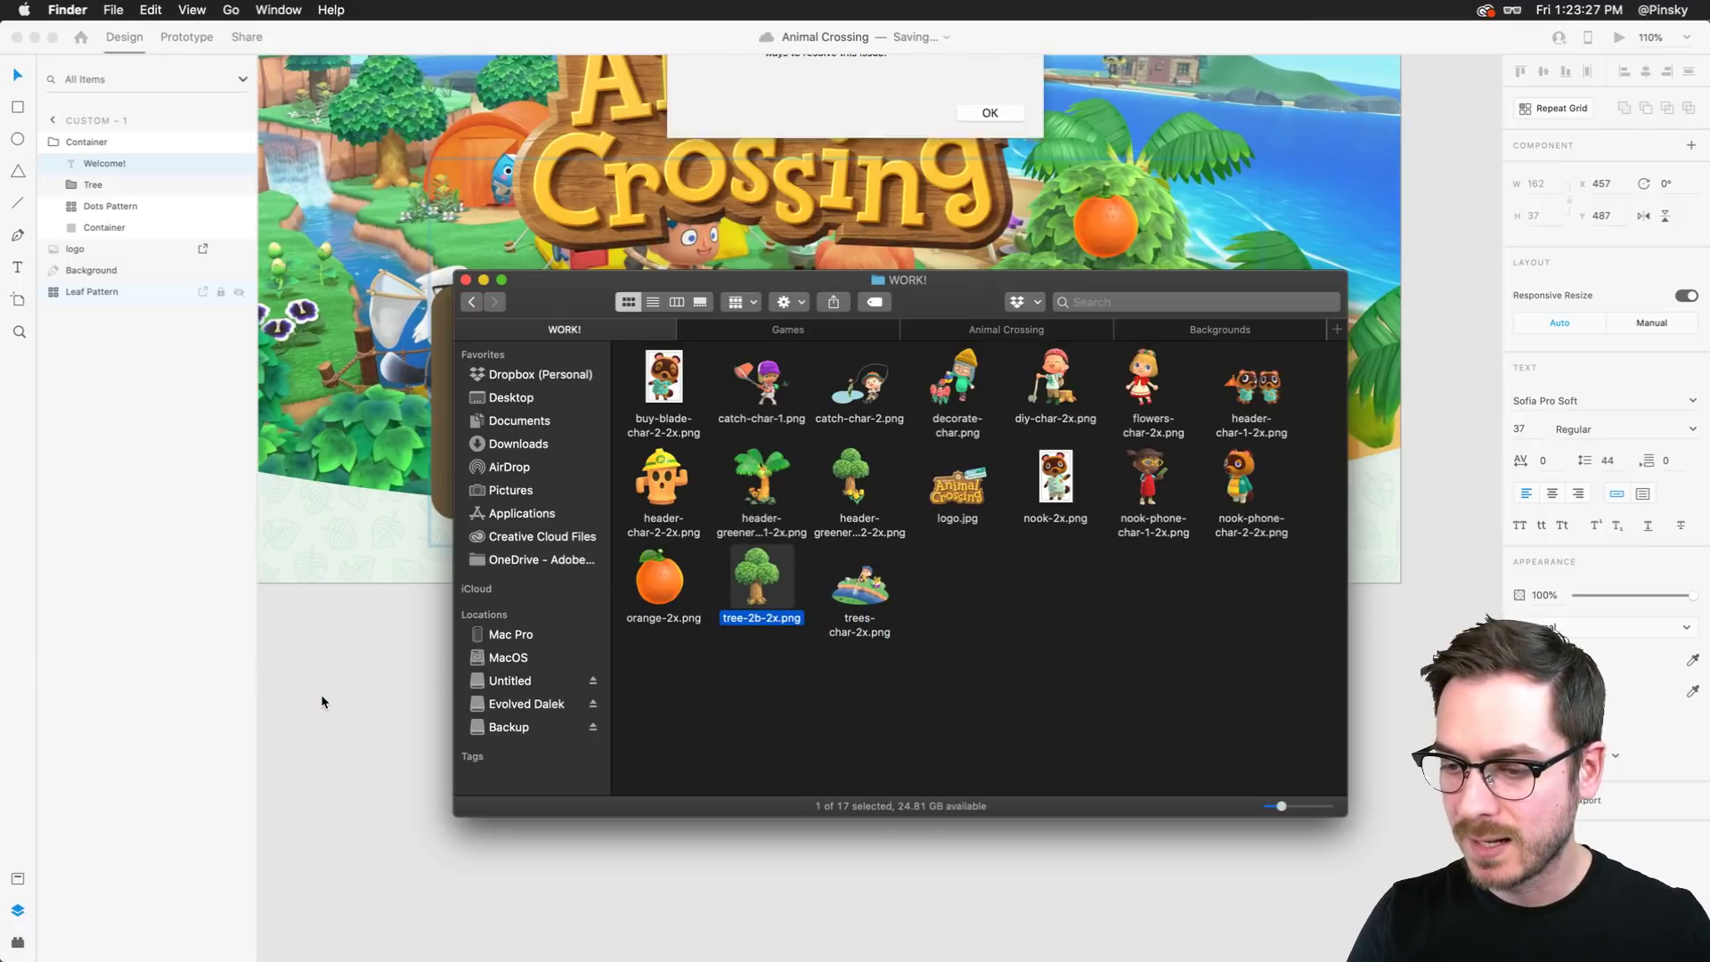
Switch back to Adobe XD, reposition the Welcome! text to about X 523, Y 476 and set its weight to Bold
left_click(672, 381)
left_click(712, 371)
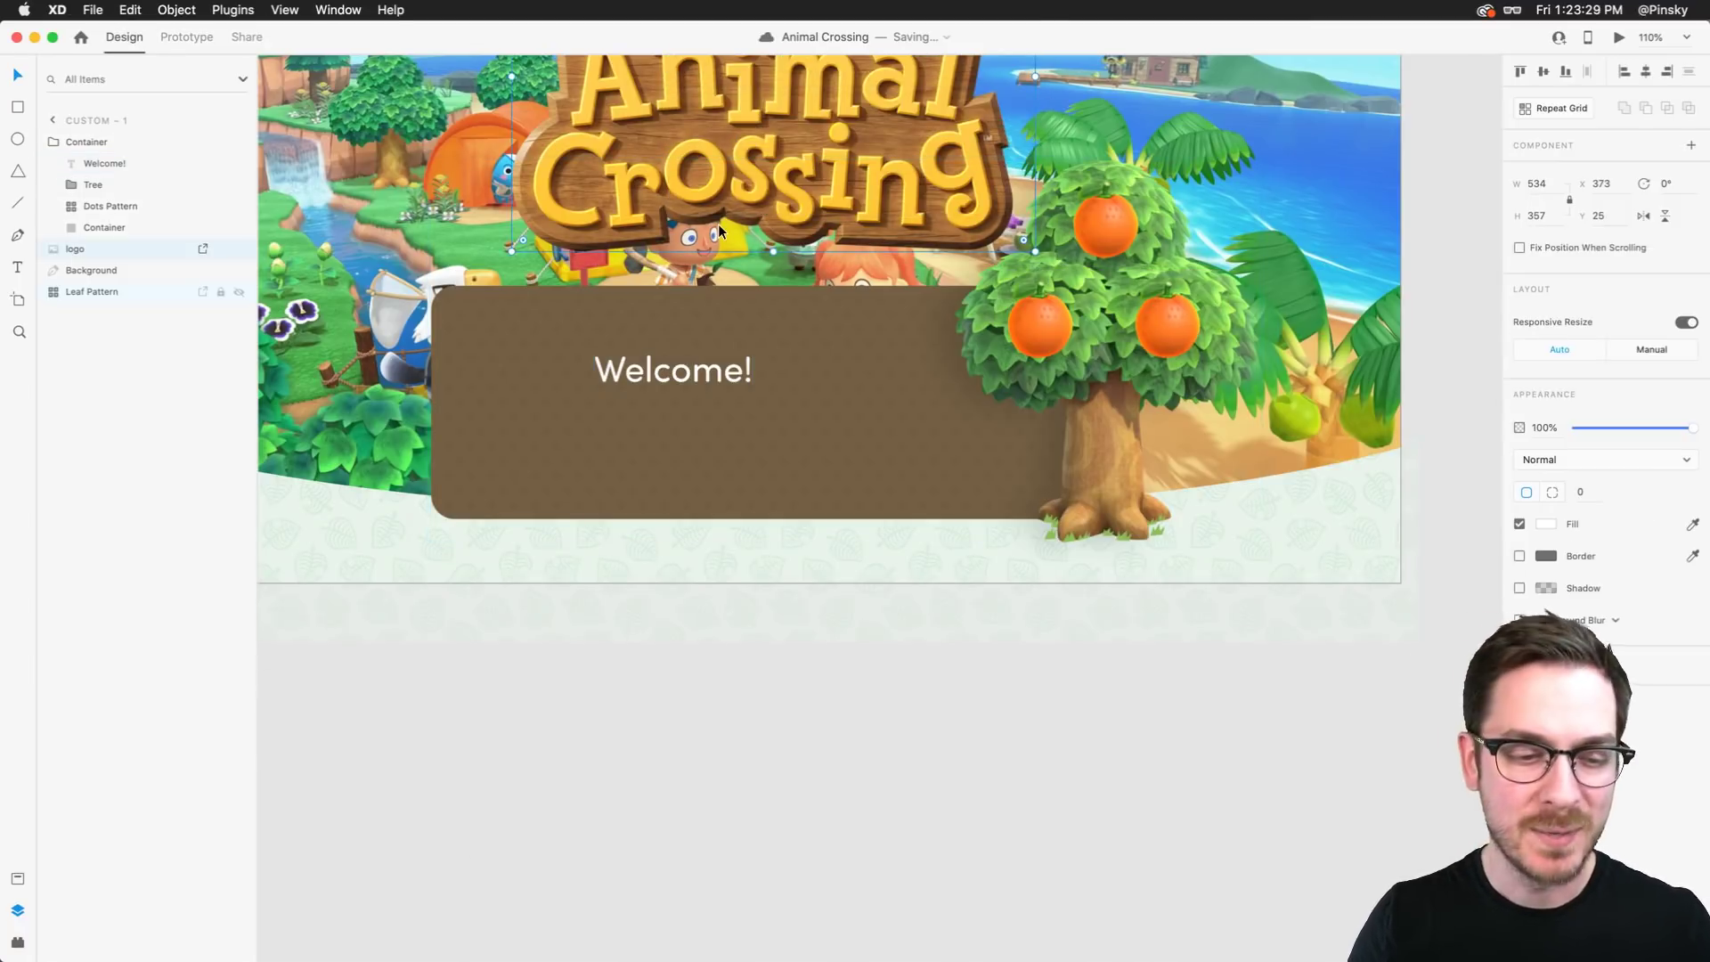
left_click(713, 370)
mouse_move(712, 370)
left_mouse_down()
mouse_move(732, 370)
mouse_move(707, 368)
left_mouse_up()
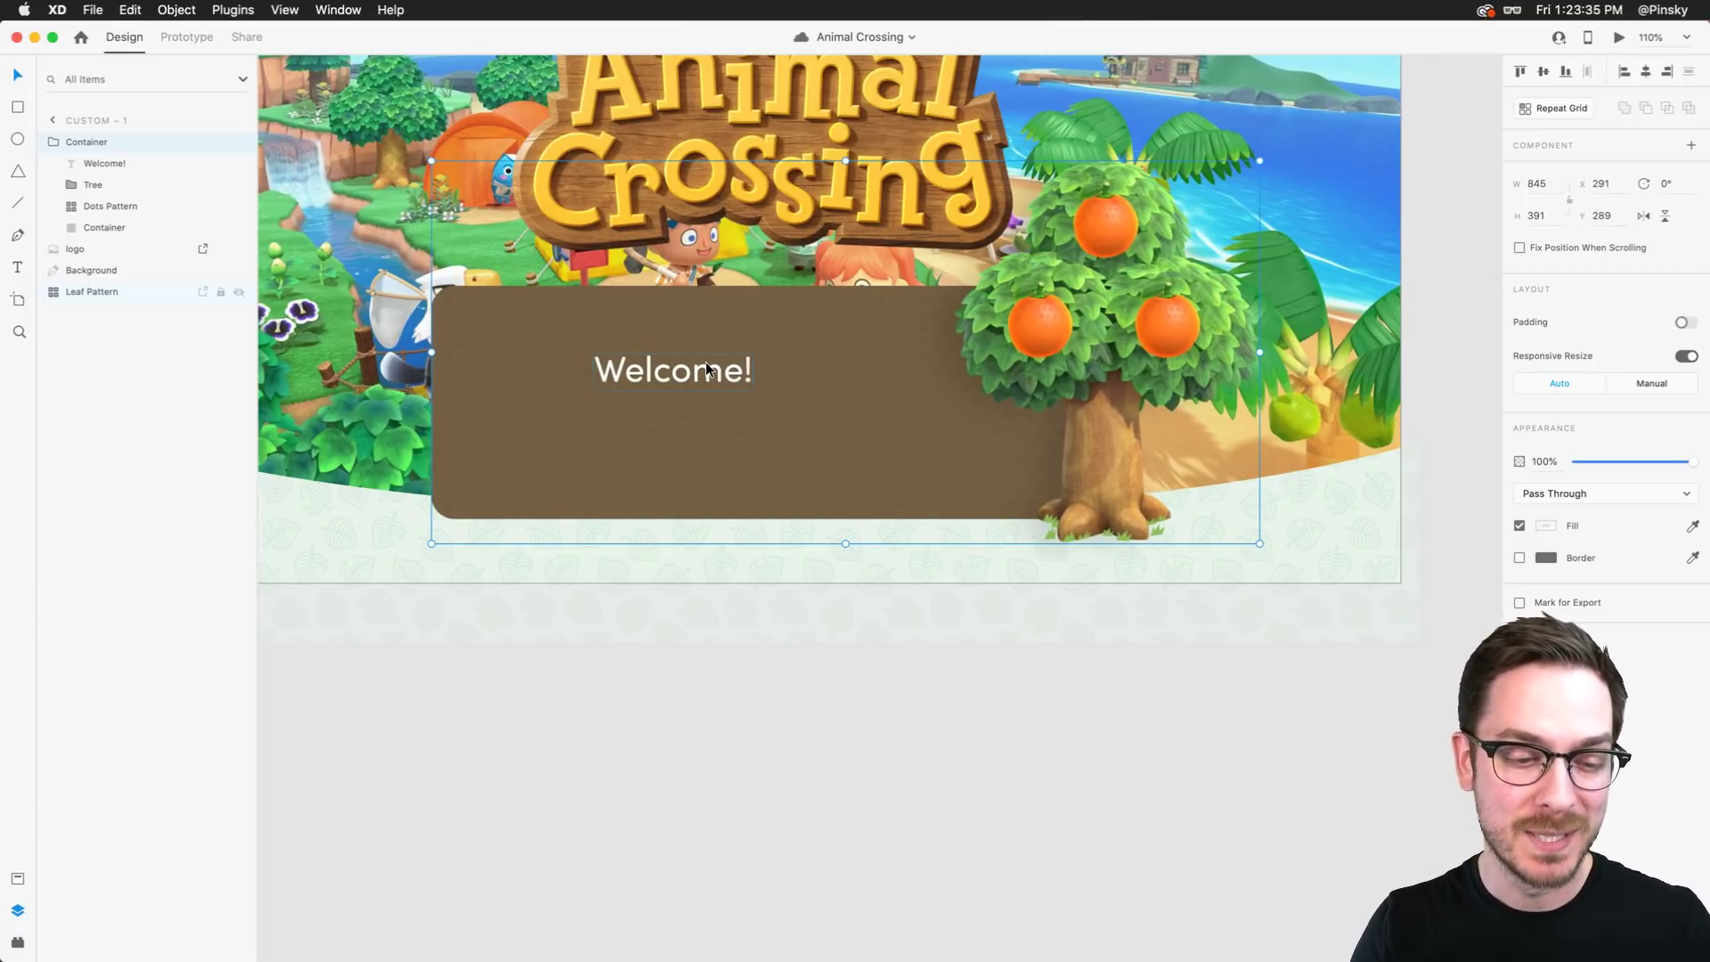
double_click(707, 368)
left_click_drag(707, 369, 771, 353)
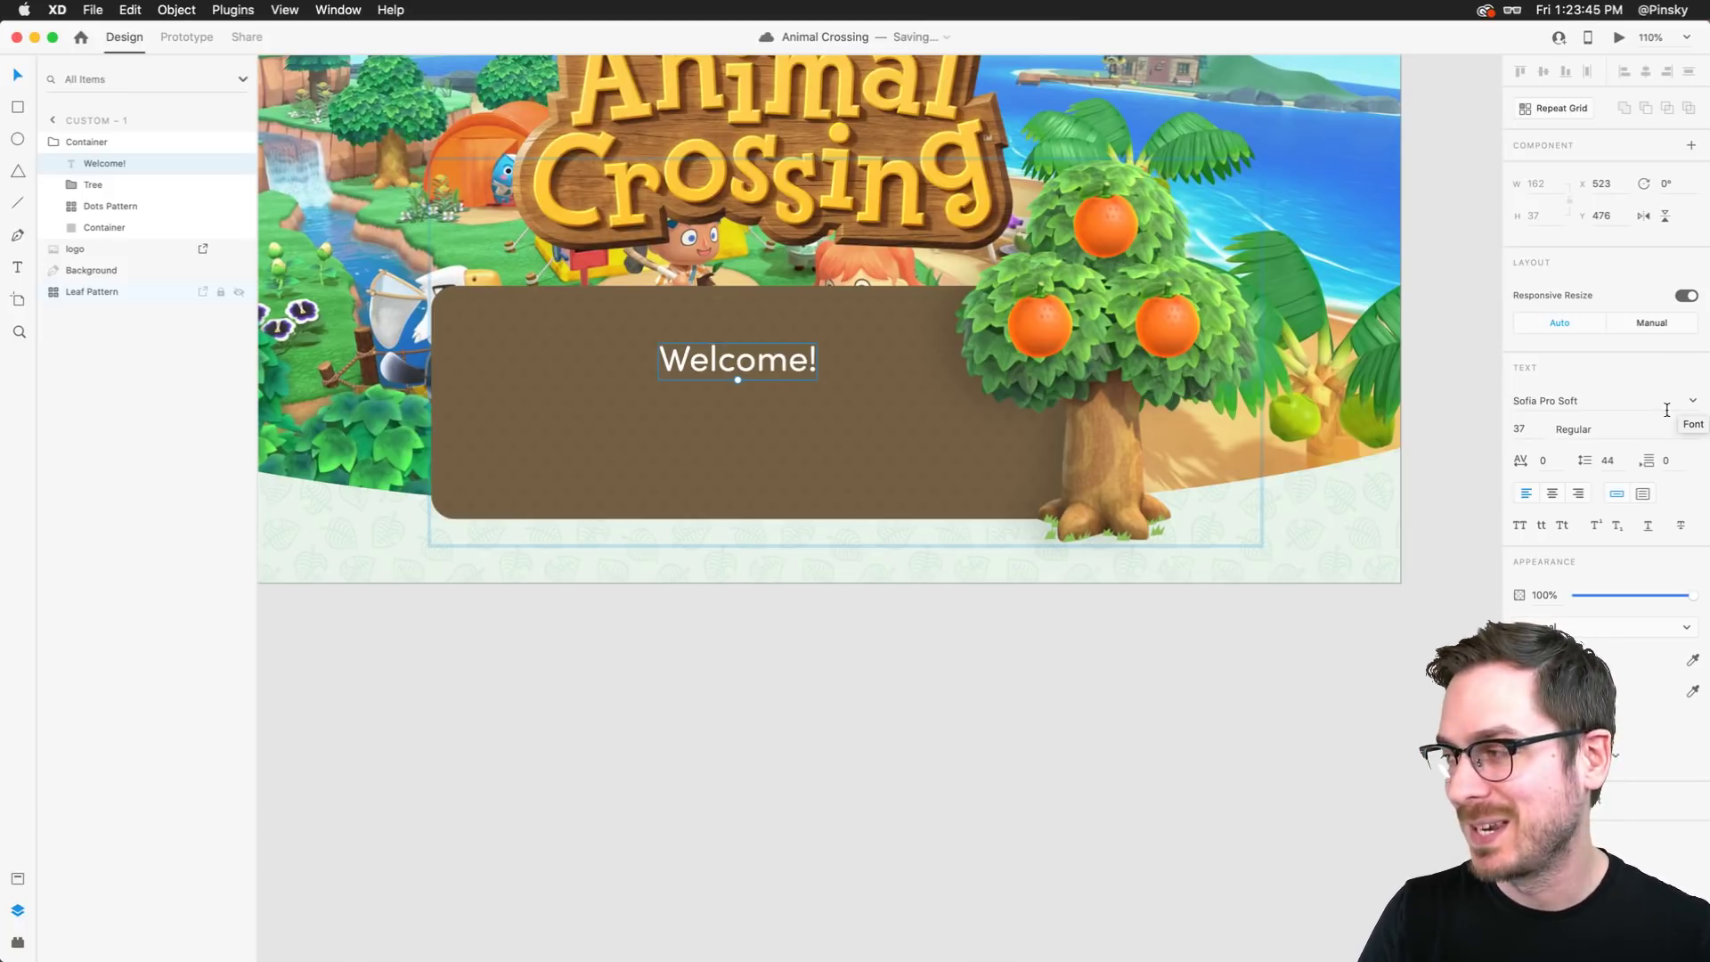
left_click(1701, 432)
left_click(1561, 493)
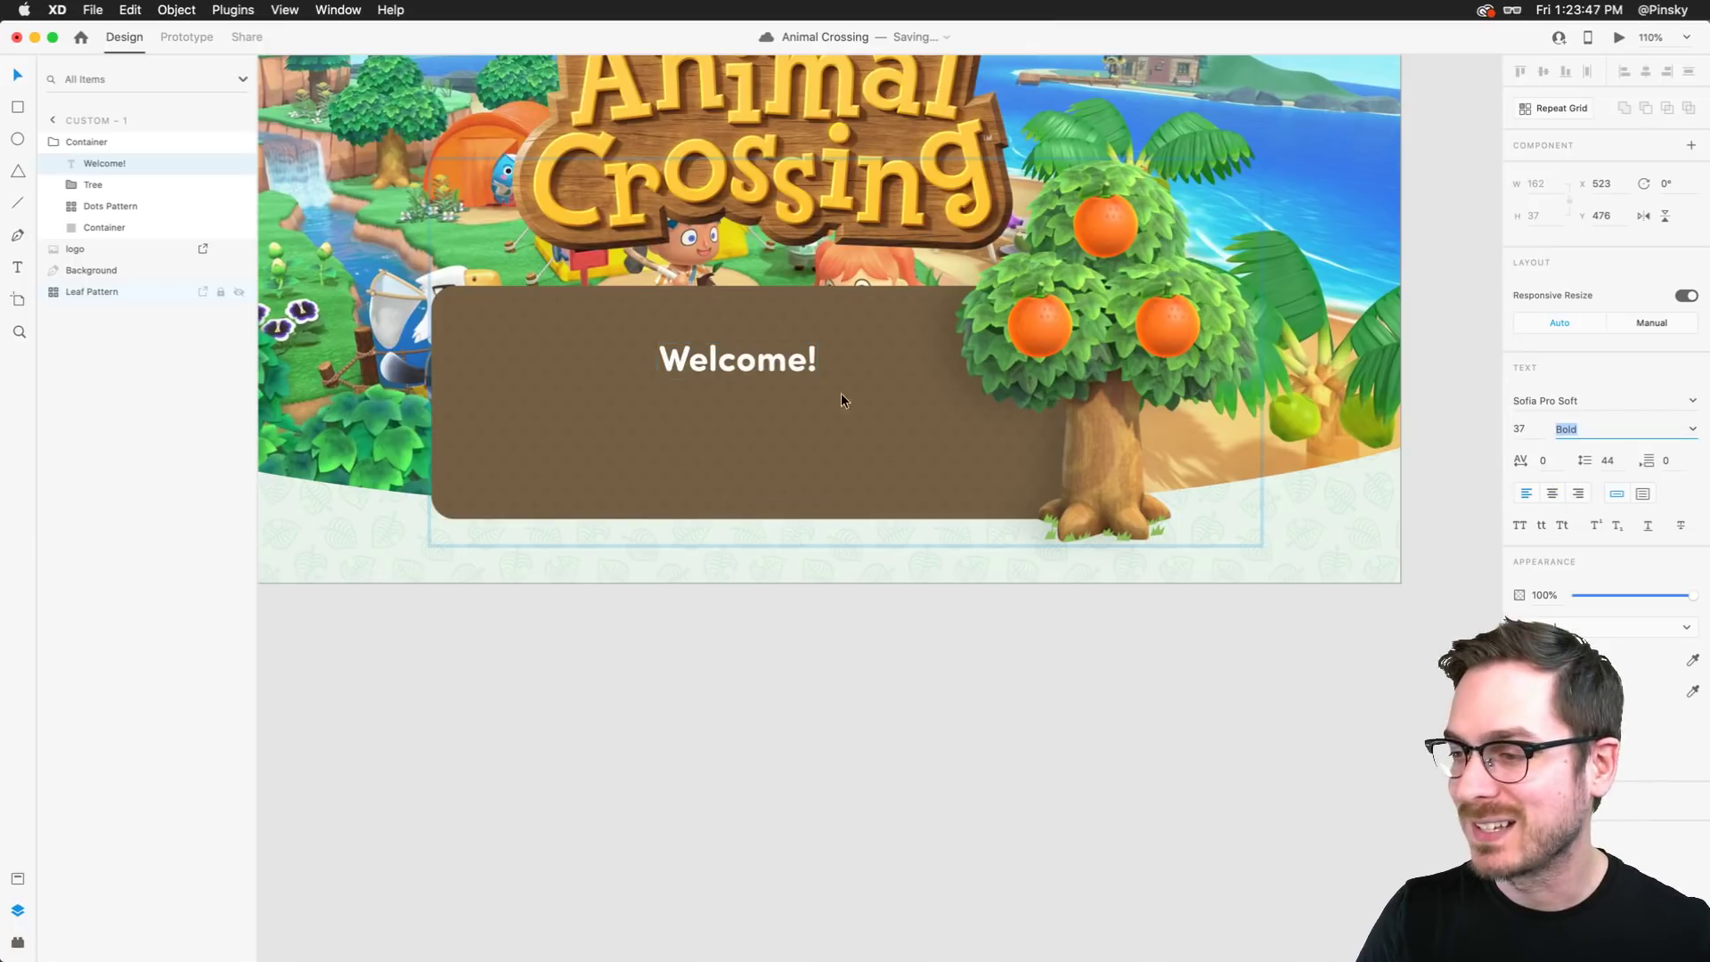
Nudge the Welcome! text to X 516, Y 478 on the brown panel and save the document
key("Left")
key("Left")
key("Left")
key("Left")
key("Left")
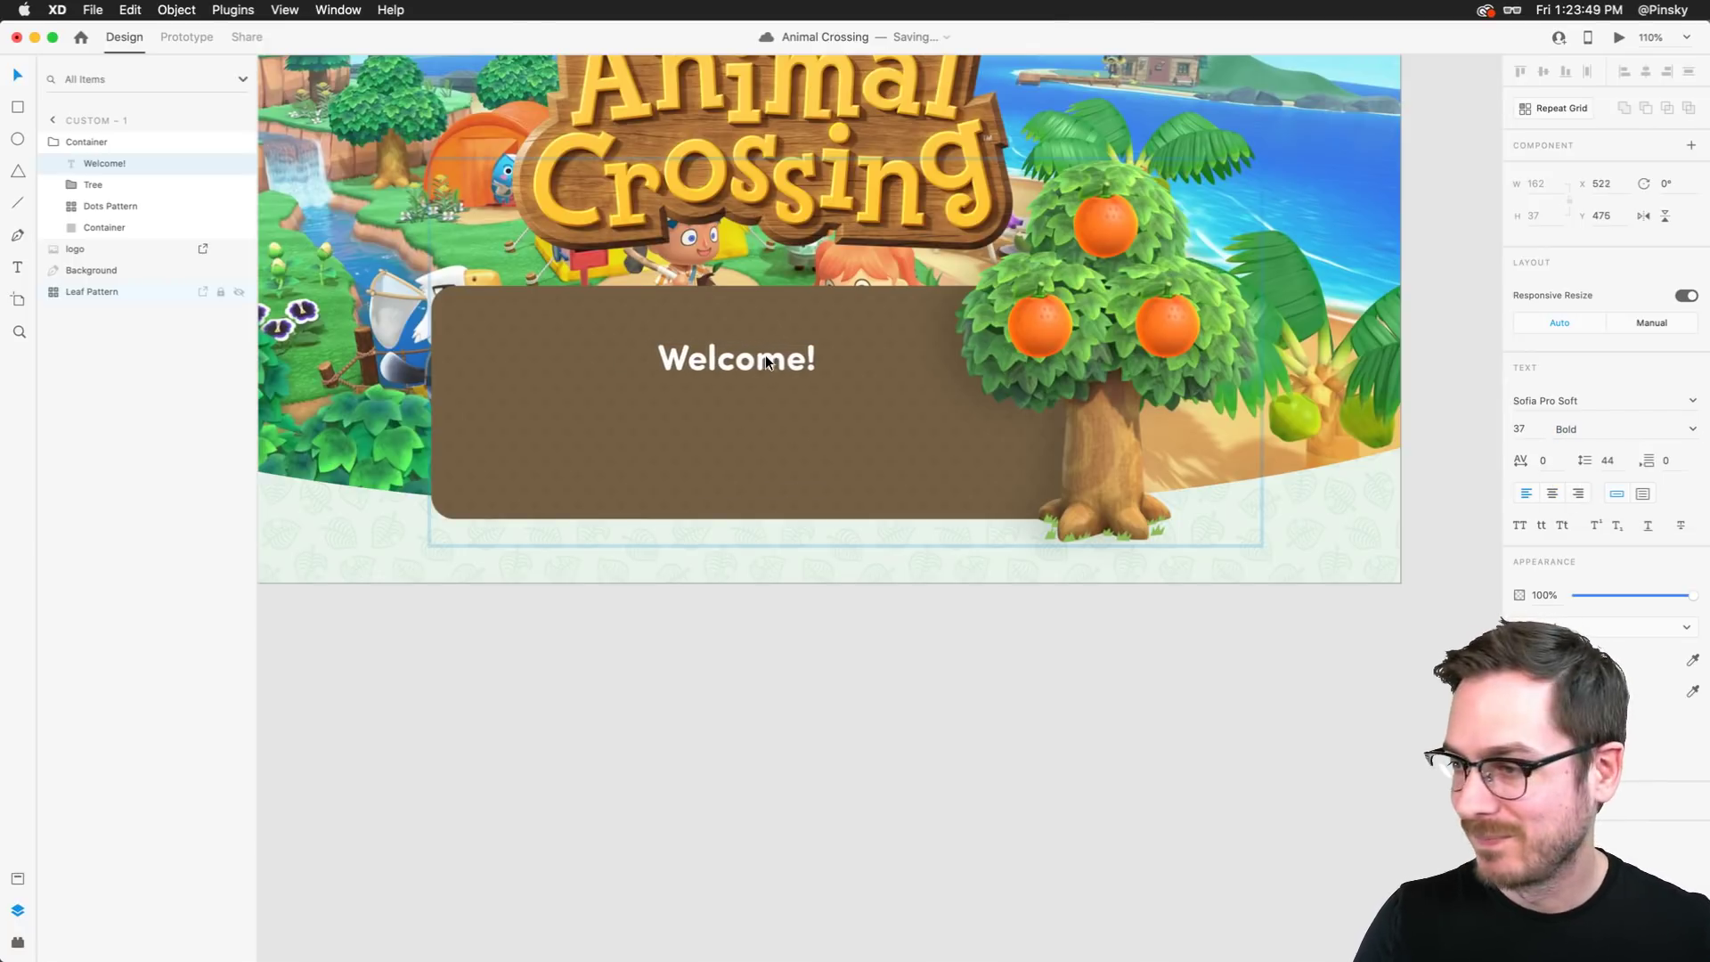
key("Down")
key("Down")
key("Left")
key("Left")
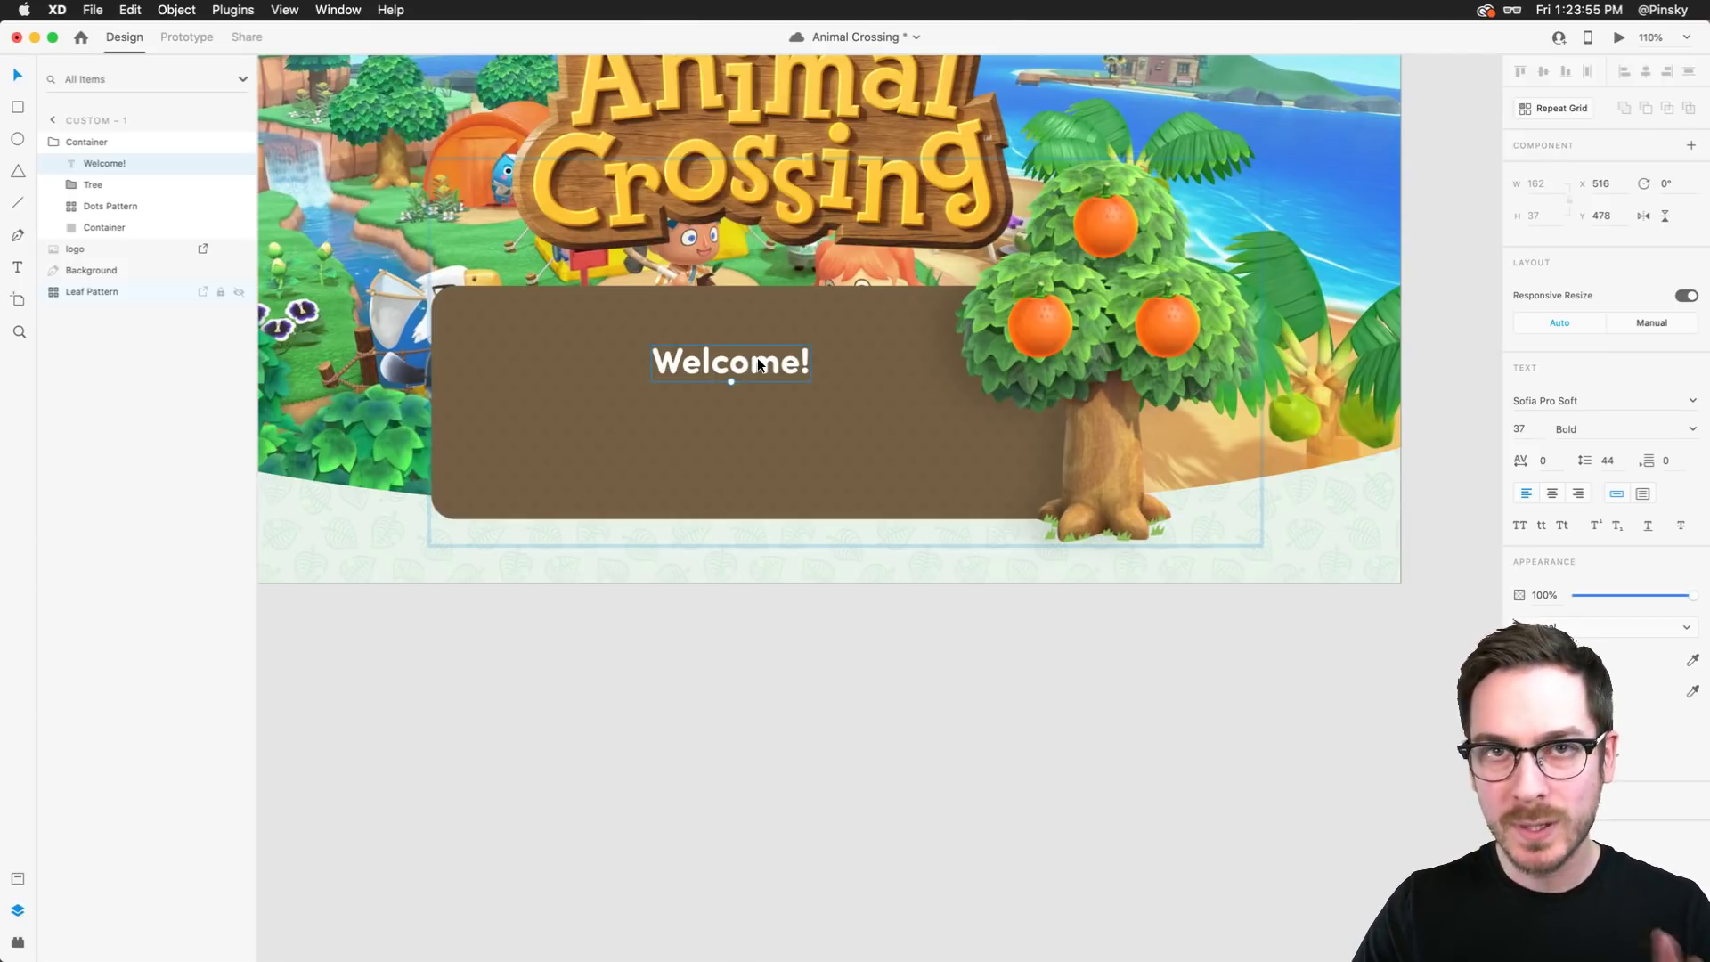
key("super+s")
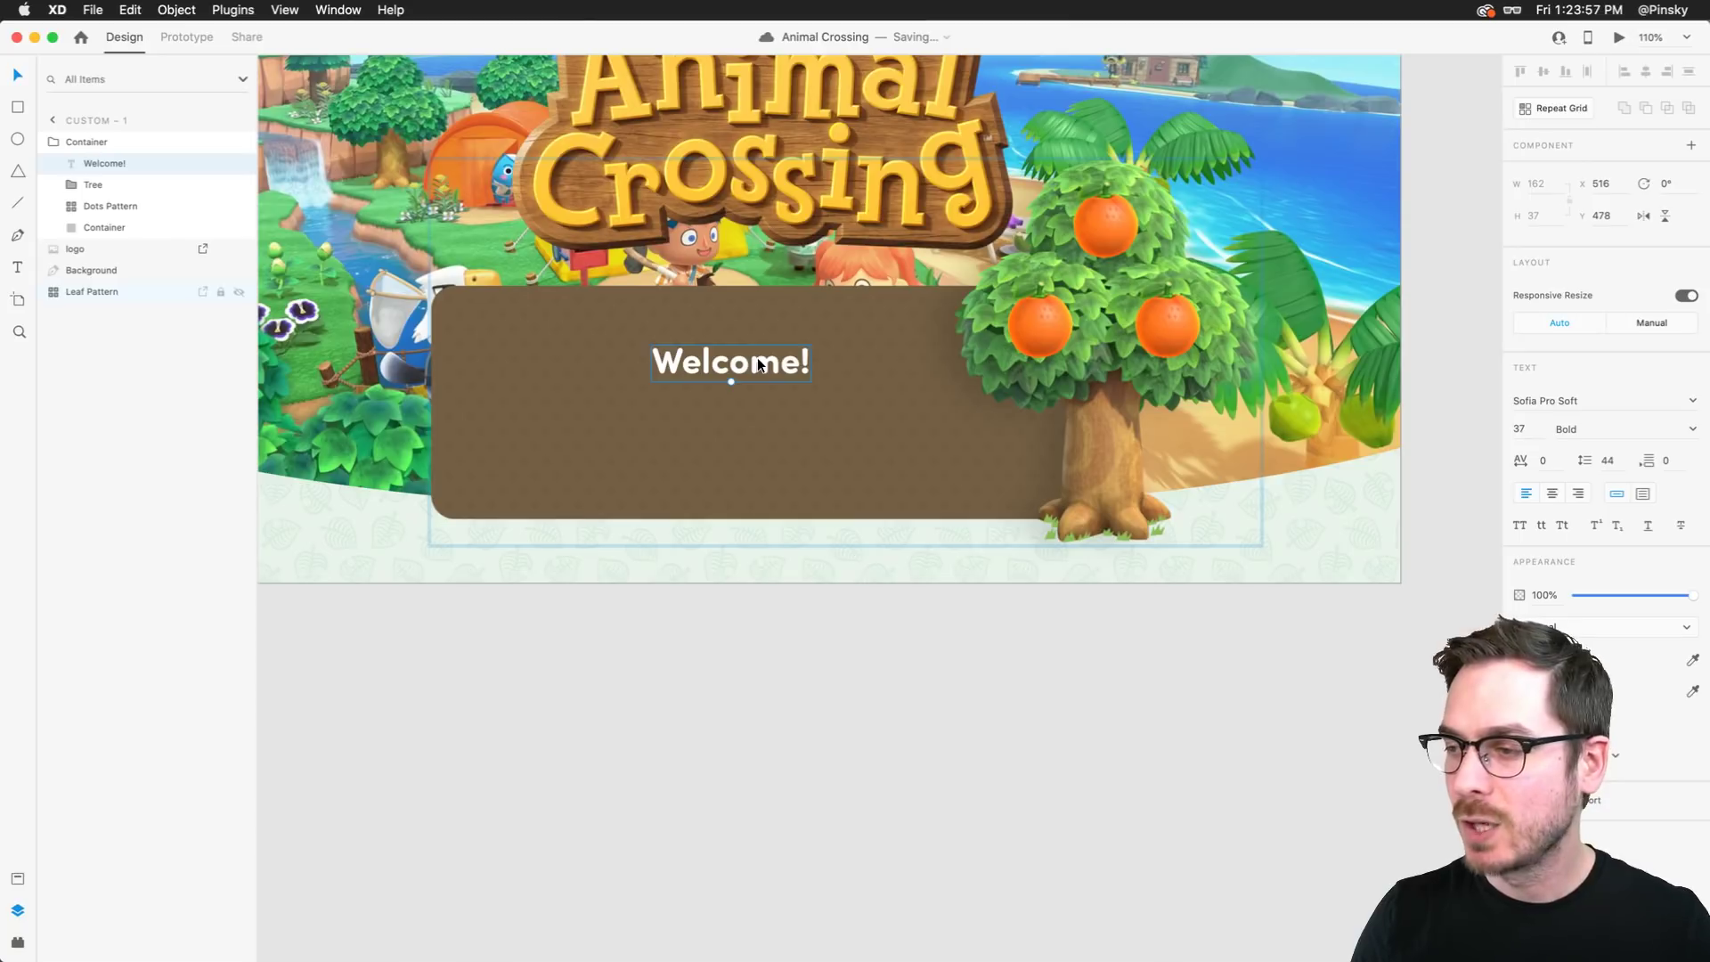
Hide the Tree group while centring the Welcome! text on the full brown panel at X 559, Y 458, and show the tree again
left_click(160, 184)
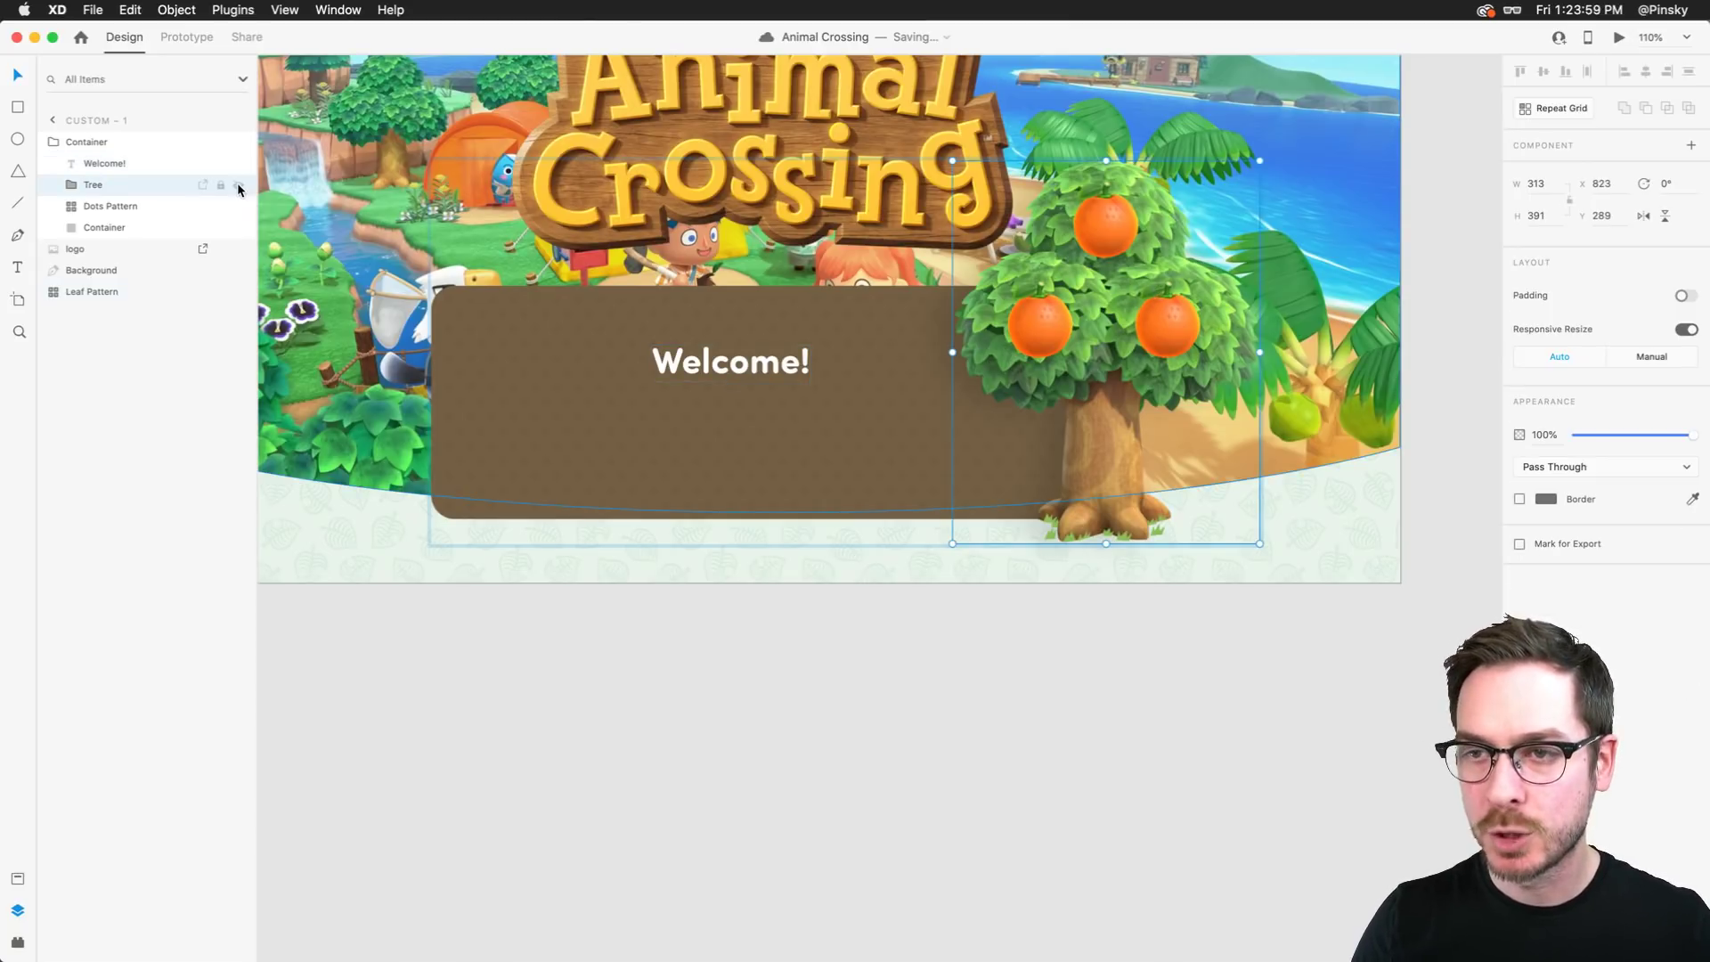
left_click(239, 185)
left_click(756, 357)
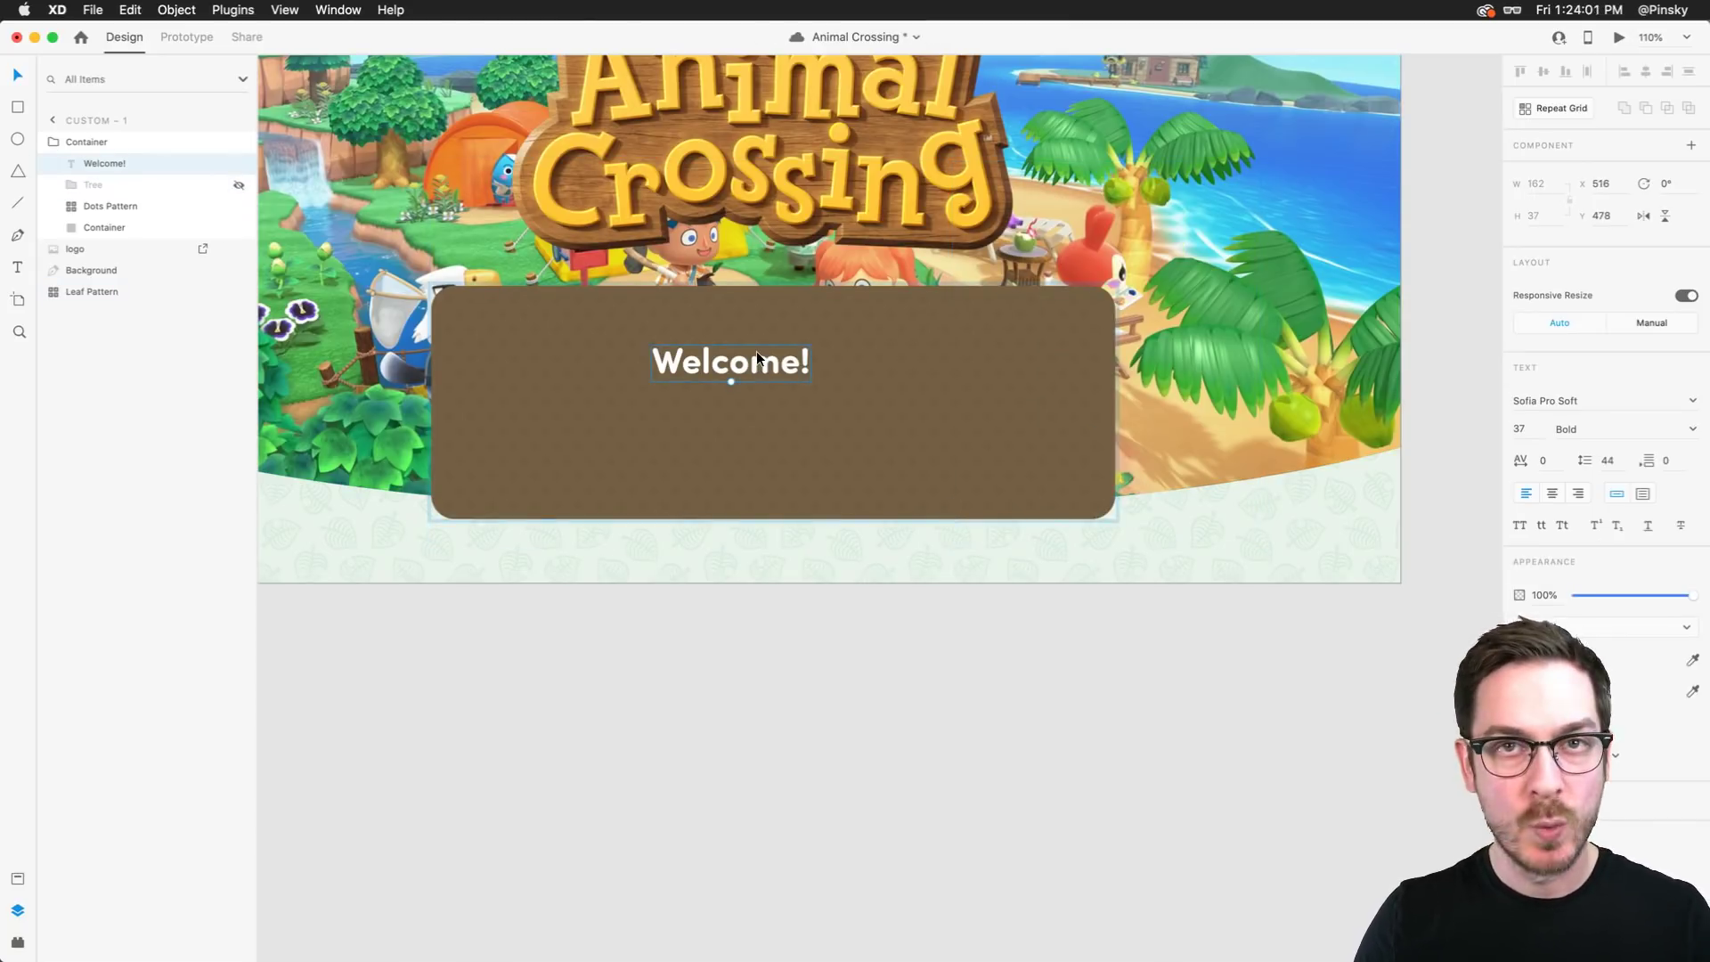
left_click_drag(756, 351, 798, 331)
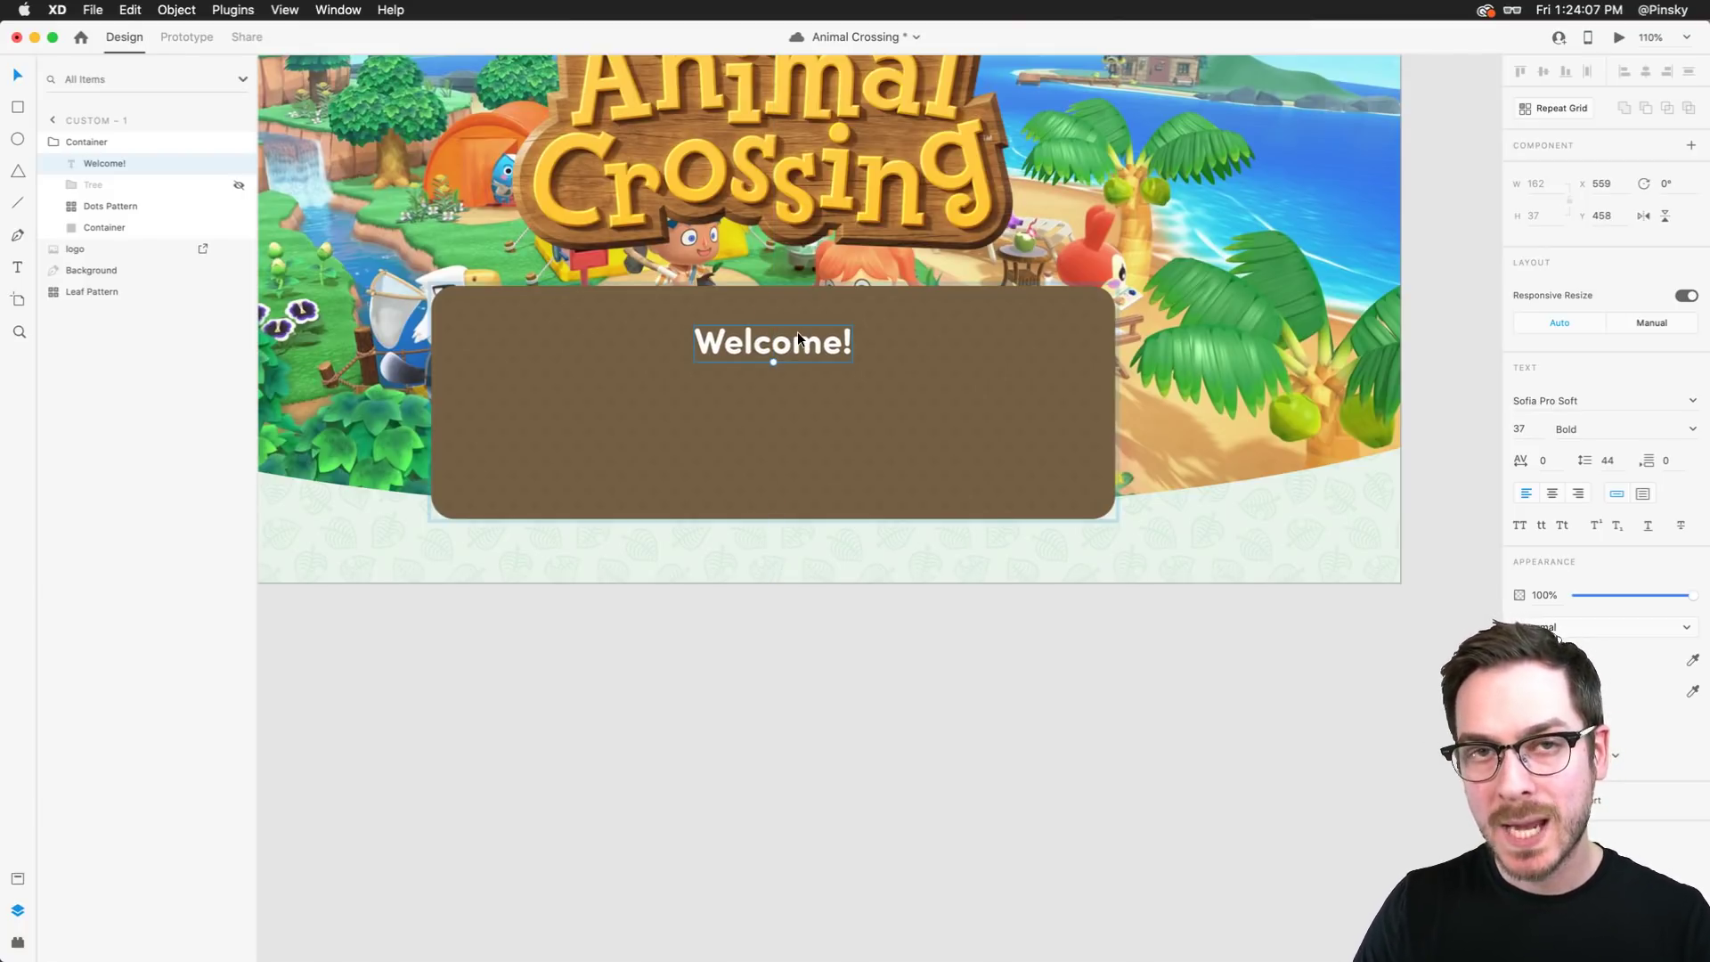
left_click(238, 187)
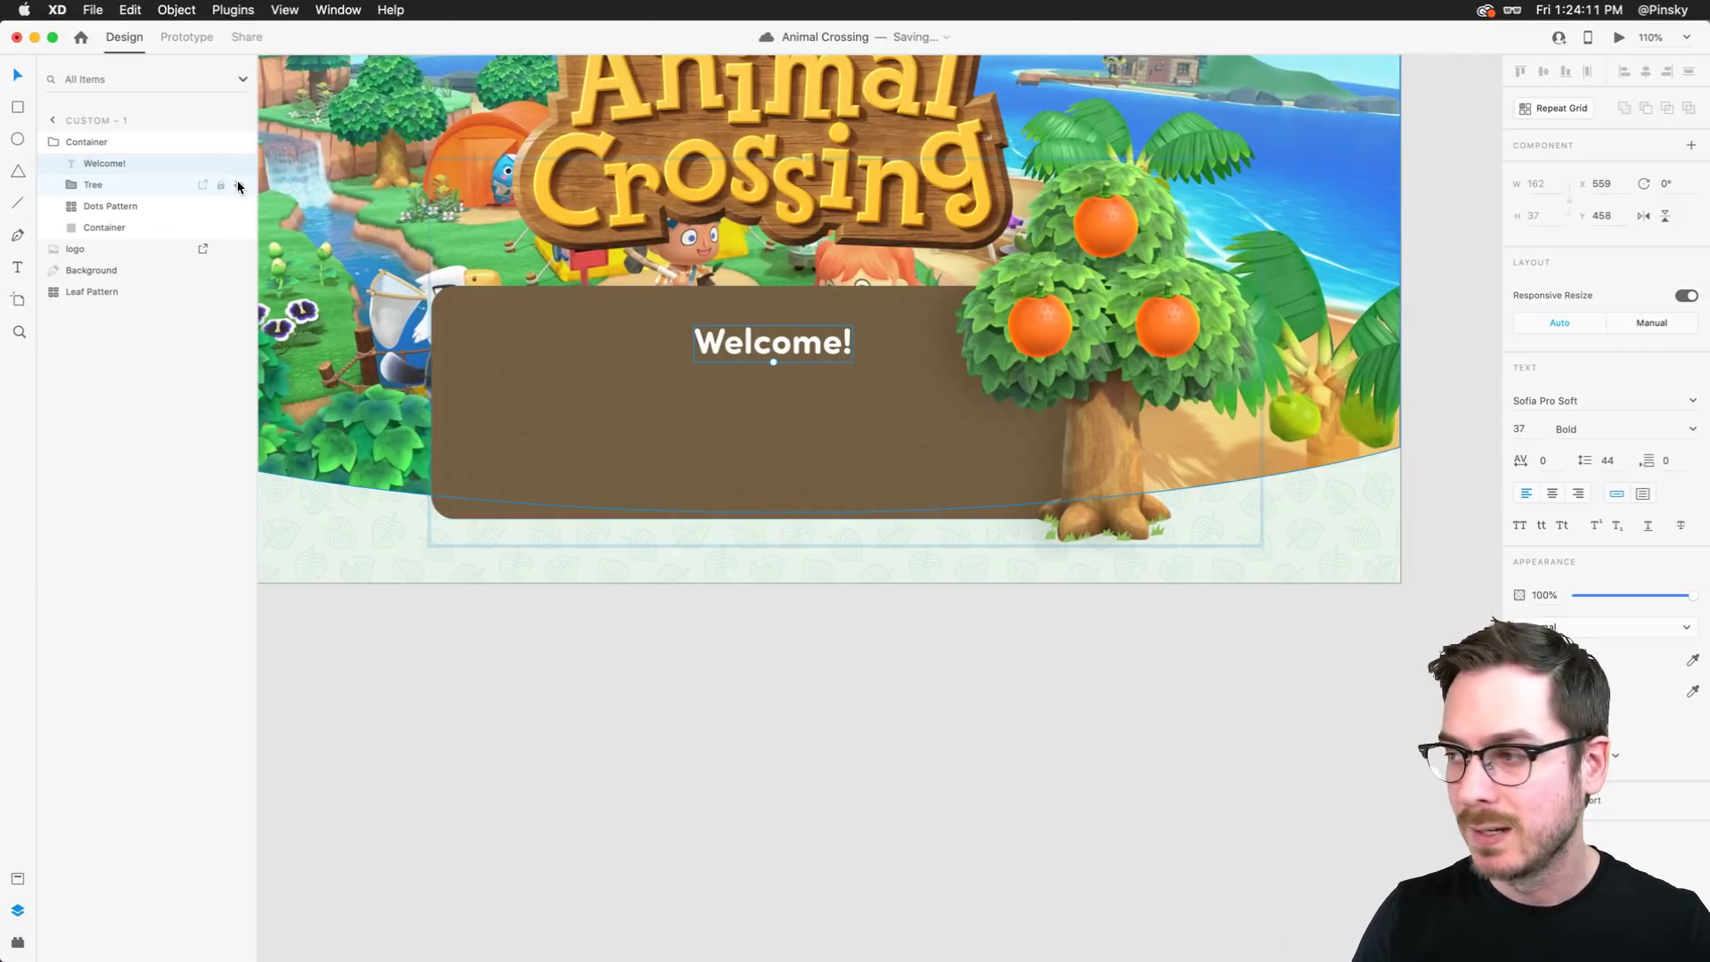
Draw a white rectangle about 537 by 206 from the panel's outer edge to the tree, behind the Welcome! text, at 37% opacity
left_click(934, 646)
scroll(933, 647, "down", 5)
key("super+0")
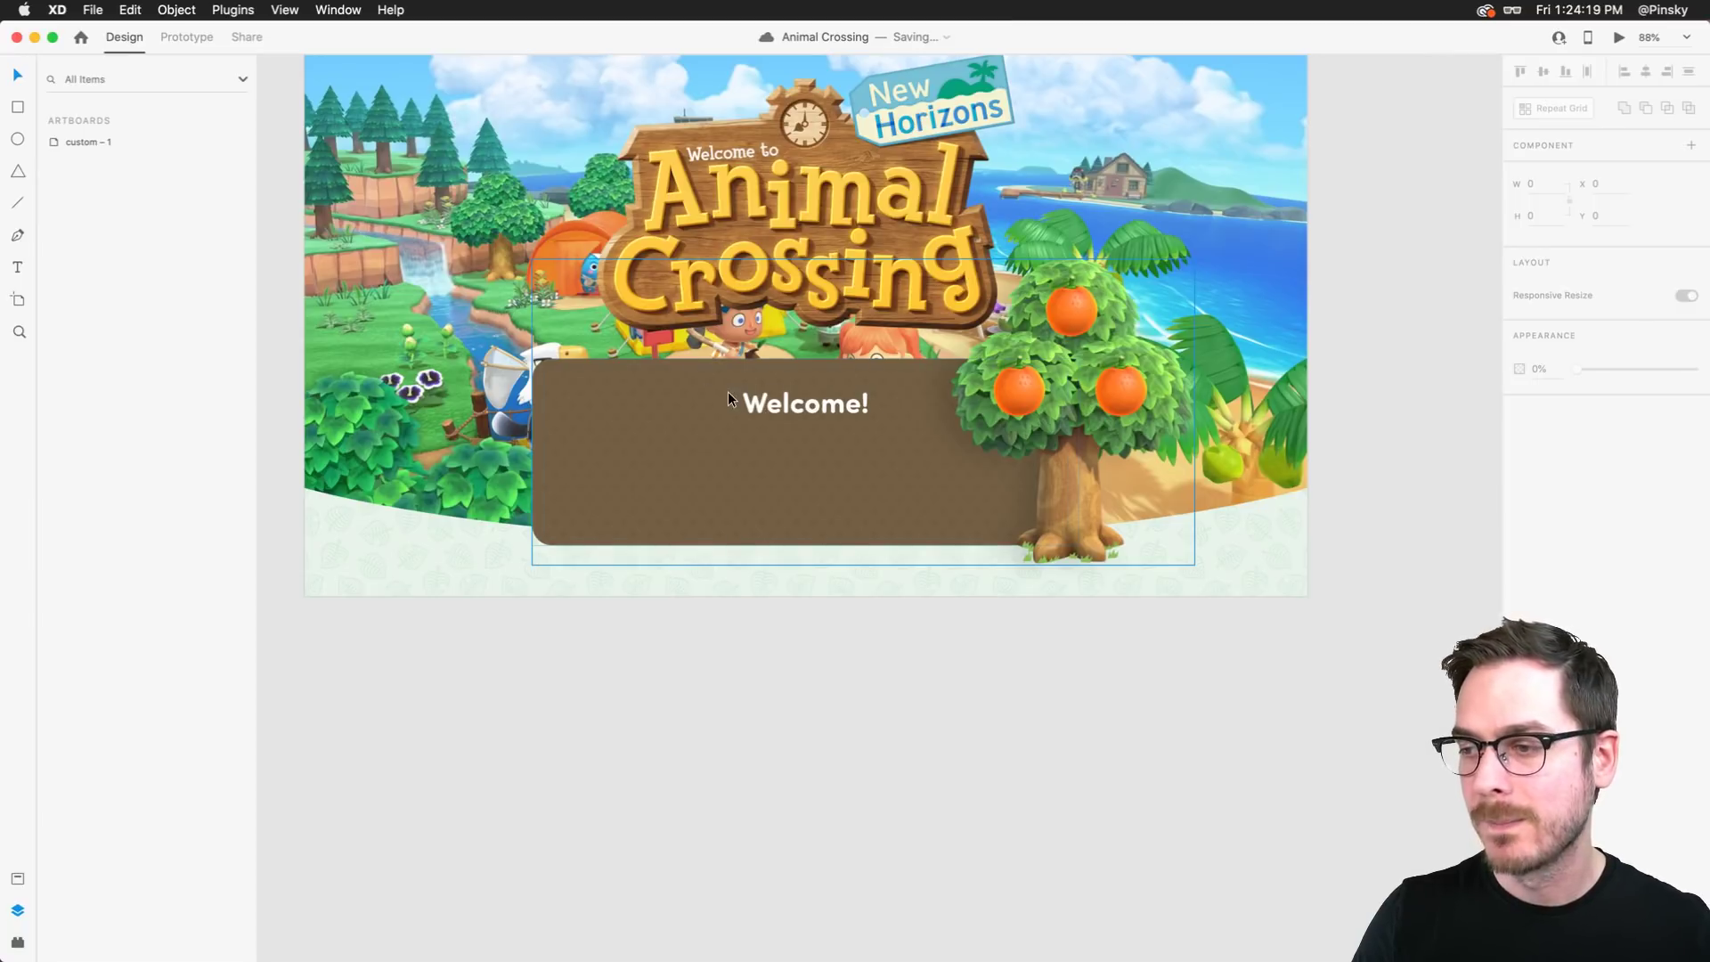
double_click(831, 405)
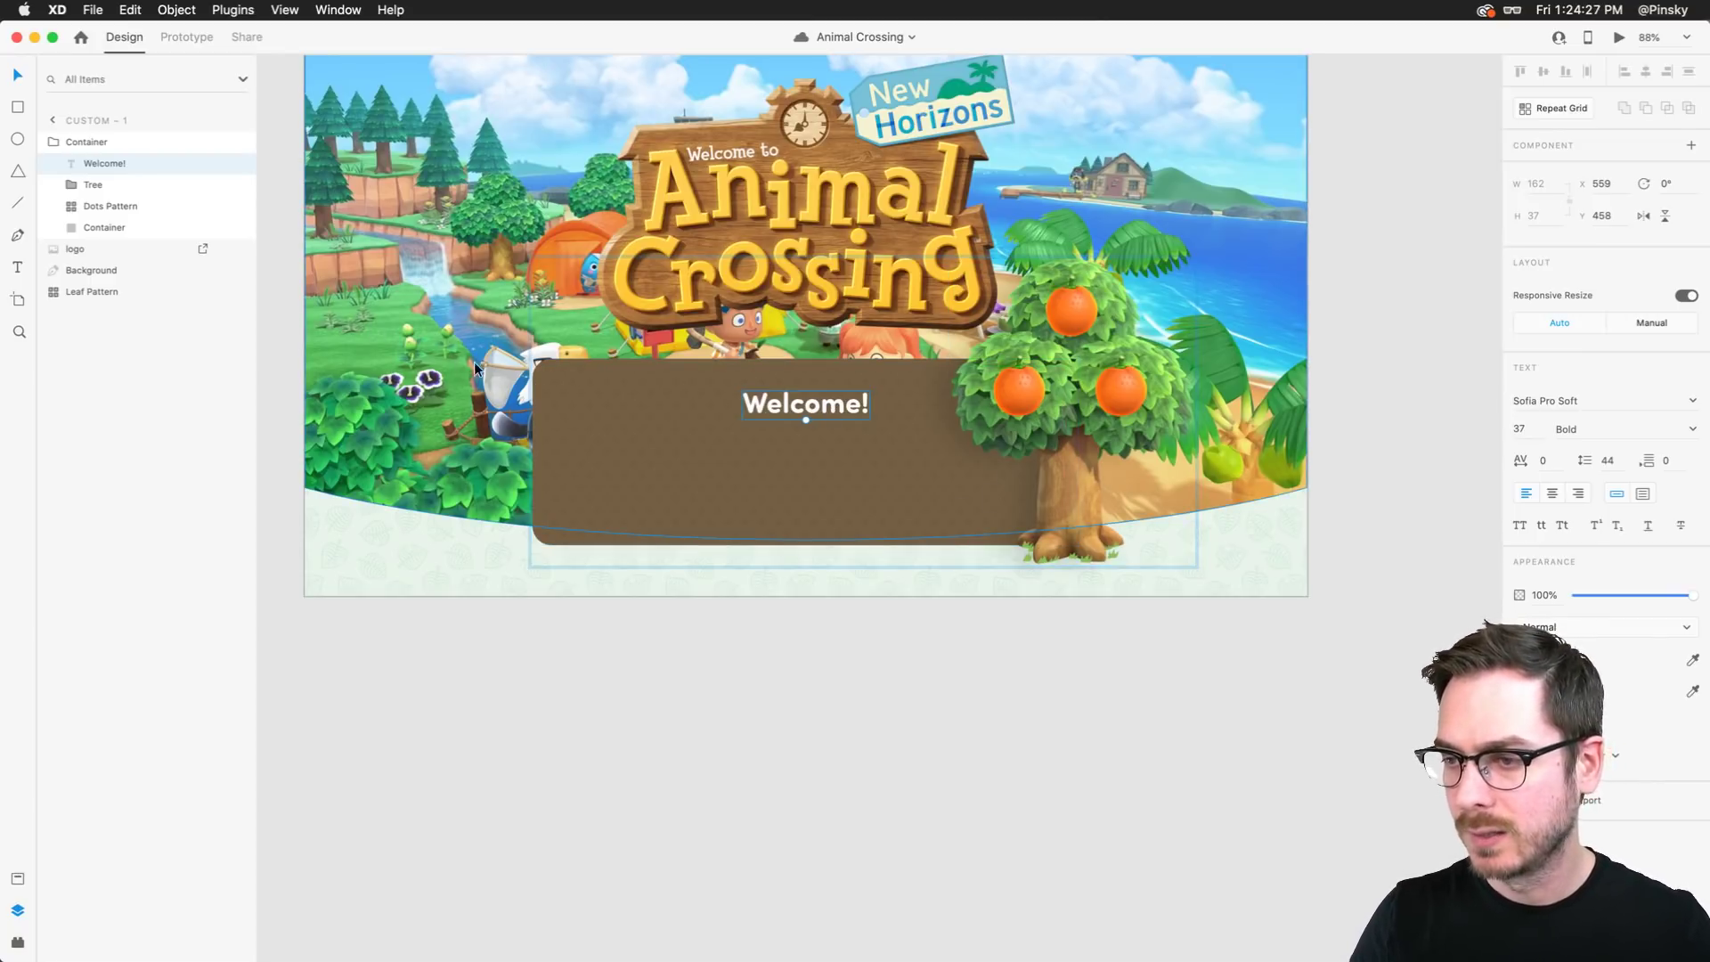
key("r")
left_click_drag(534, 385, 953, 552)
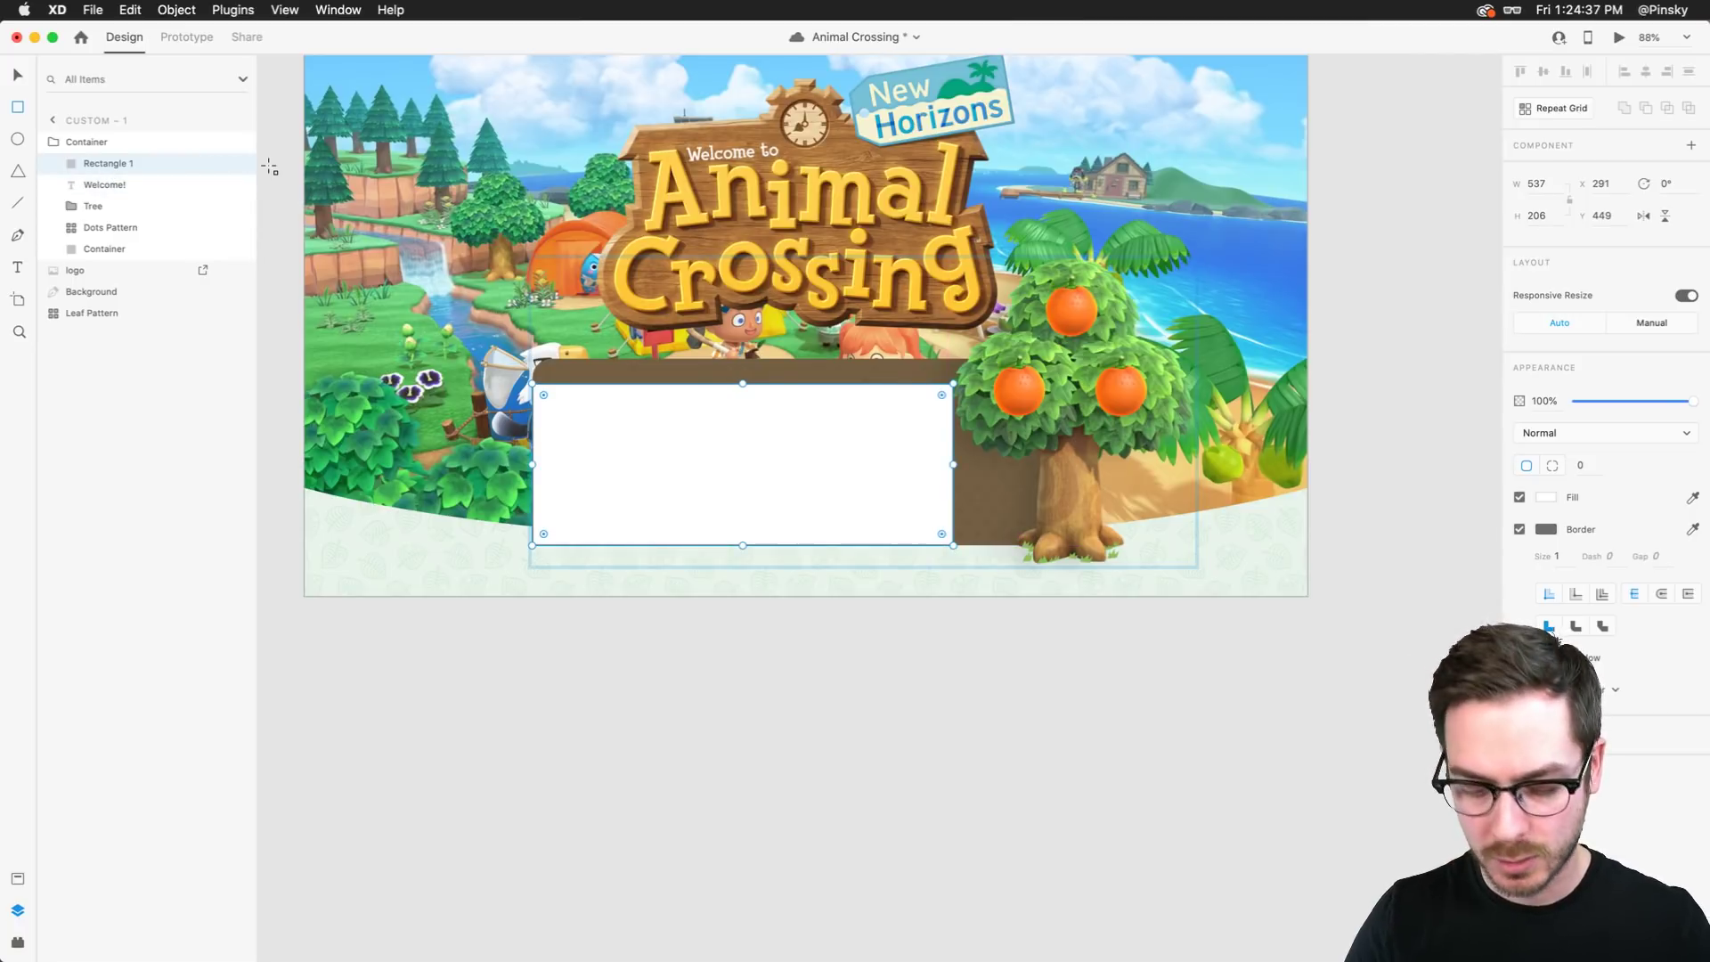
key("super+bracketleft")
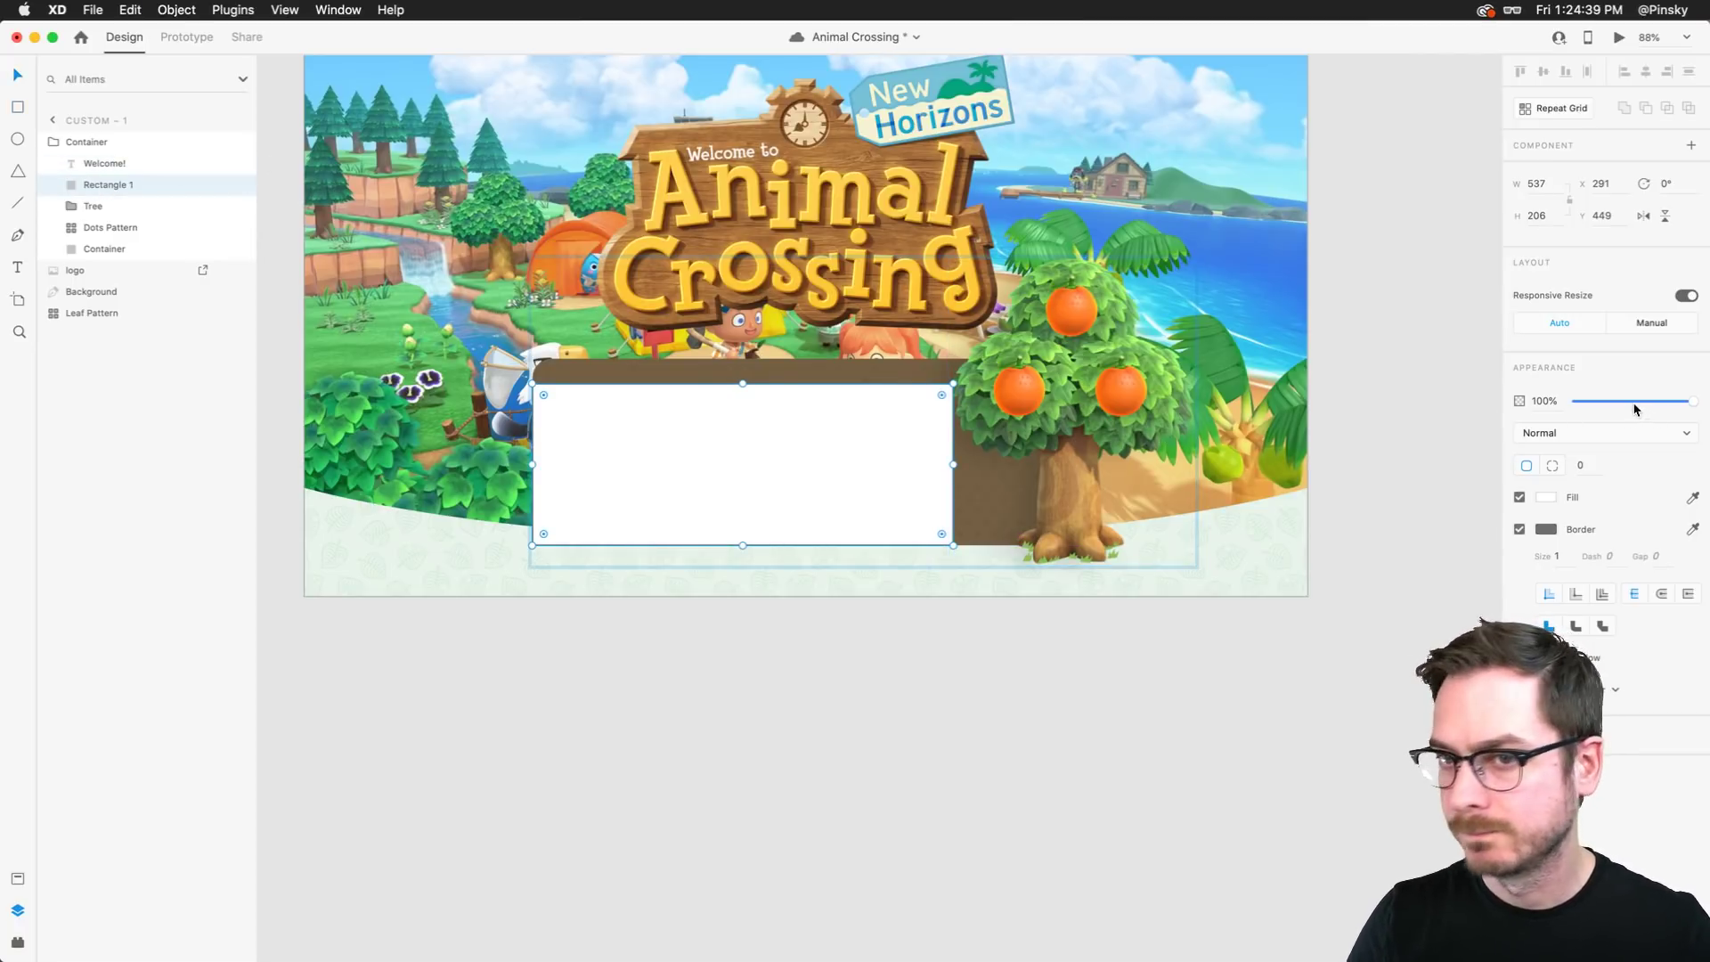
left_click_drag(1638, 409, 1619, 402)
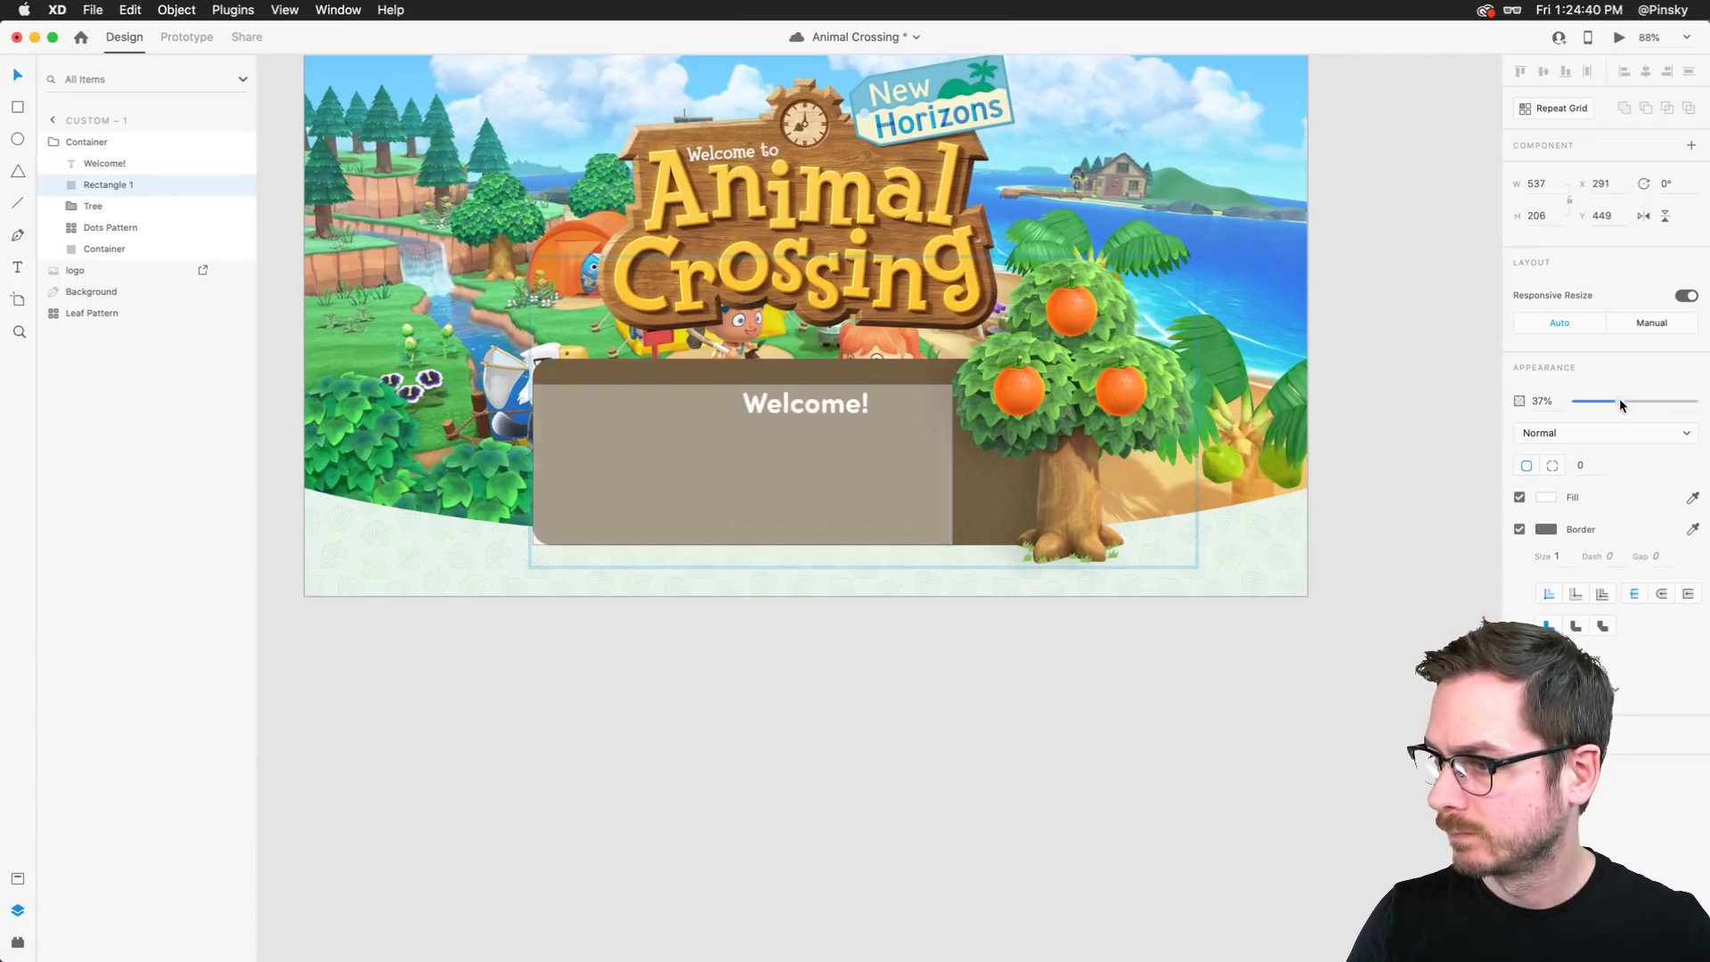
Centre the Welcome! text horizontally over the translucent rectangle at X 478 and hide the rectangle
left_click(105, 163)
left_click_drag(842, 401, 775, 398)
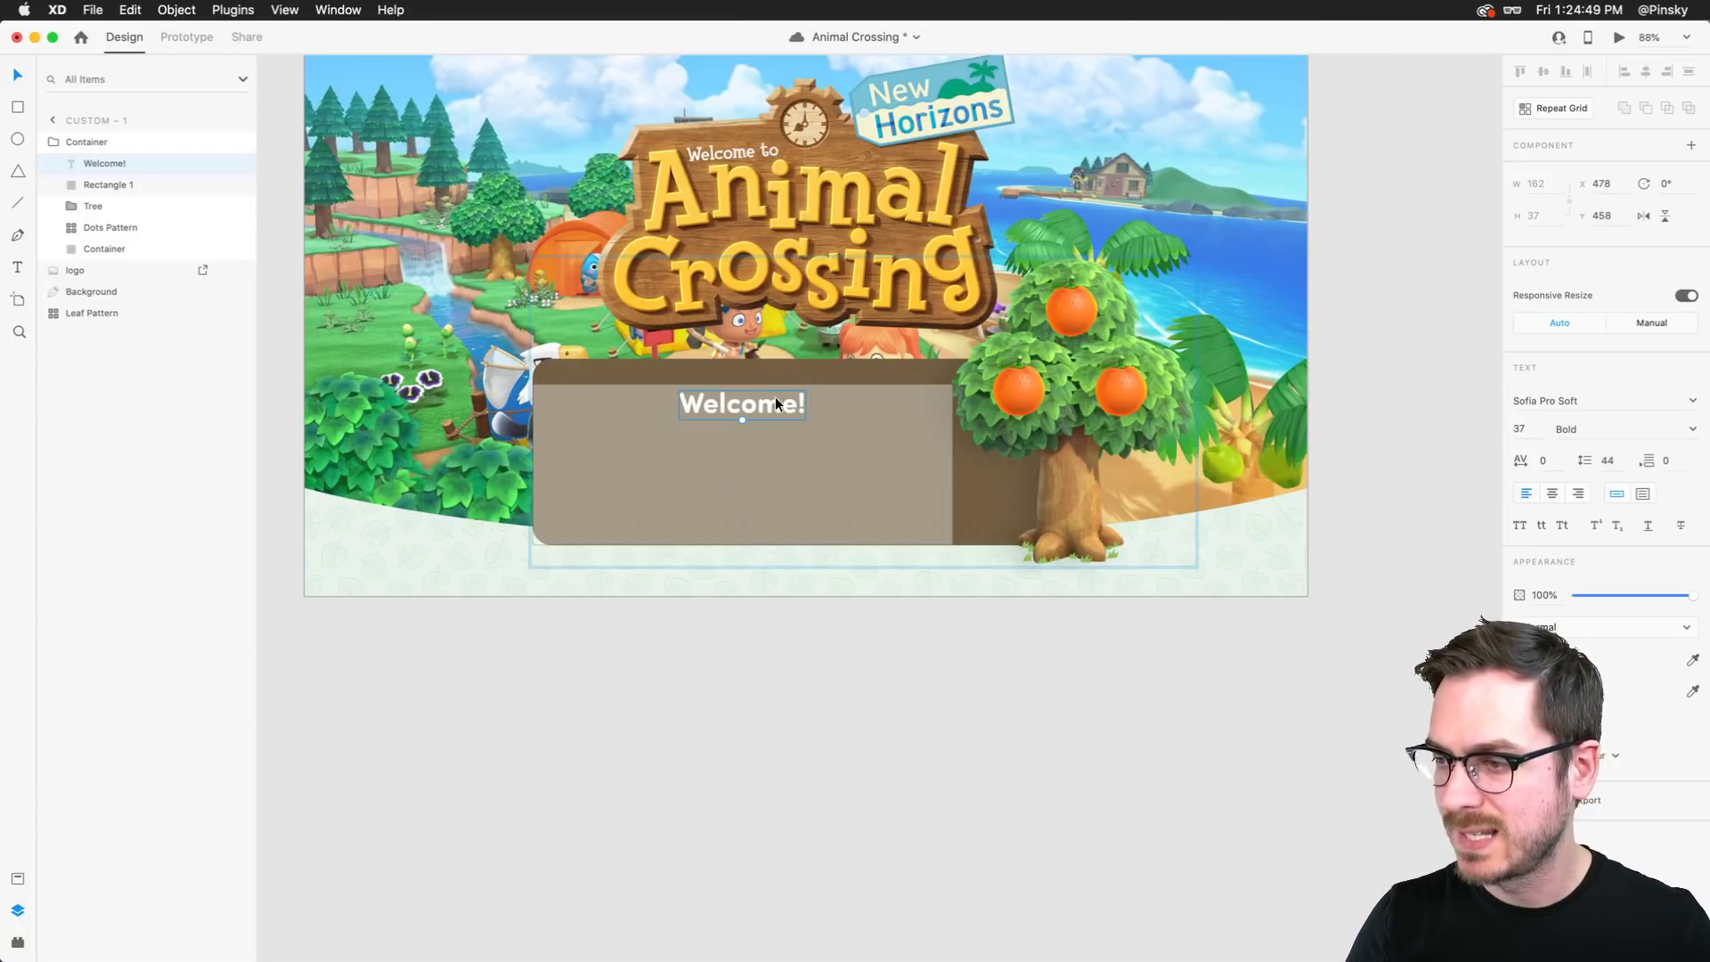
left_click(859, 398)
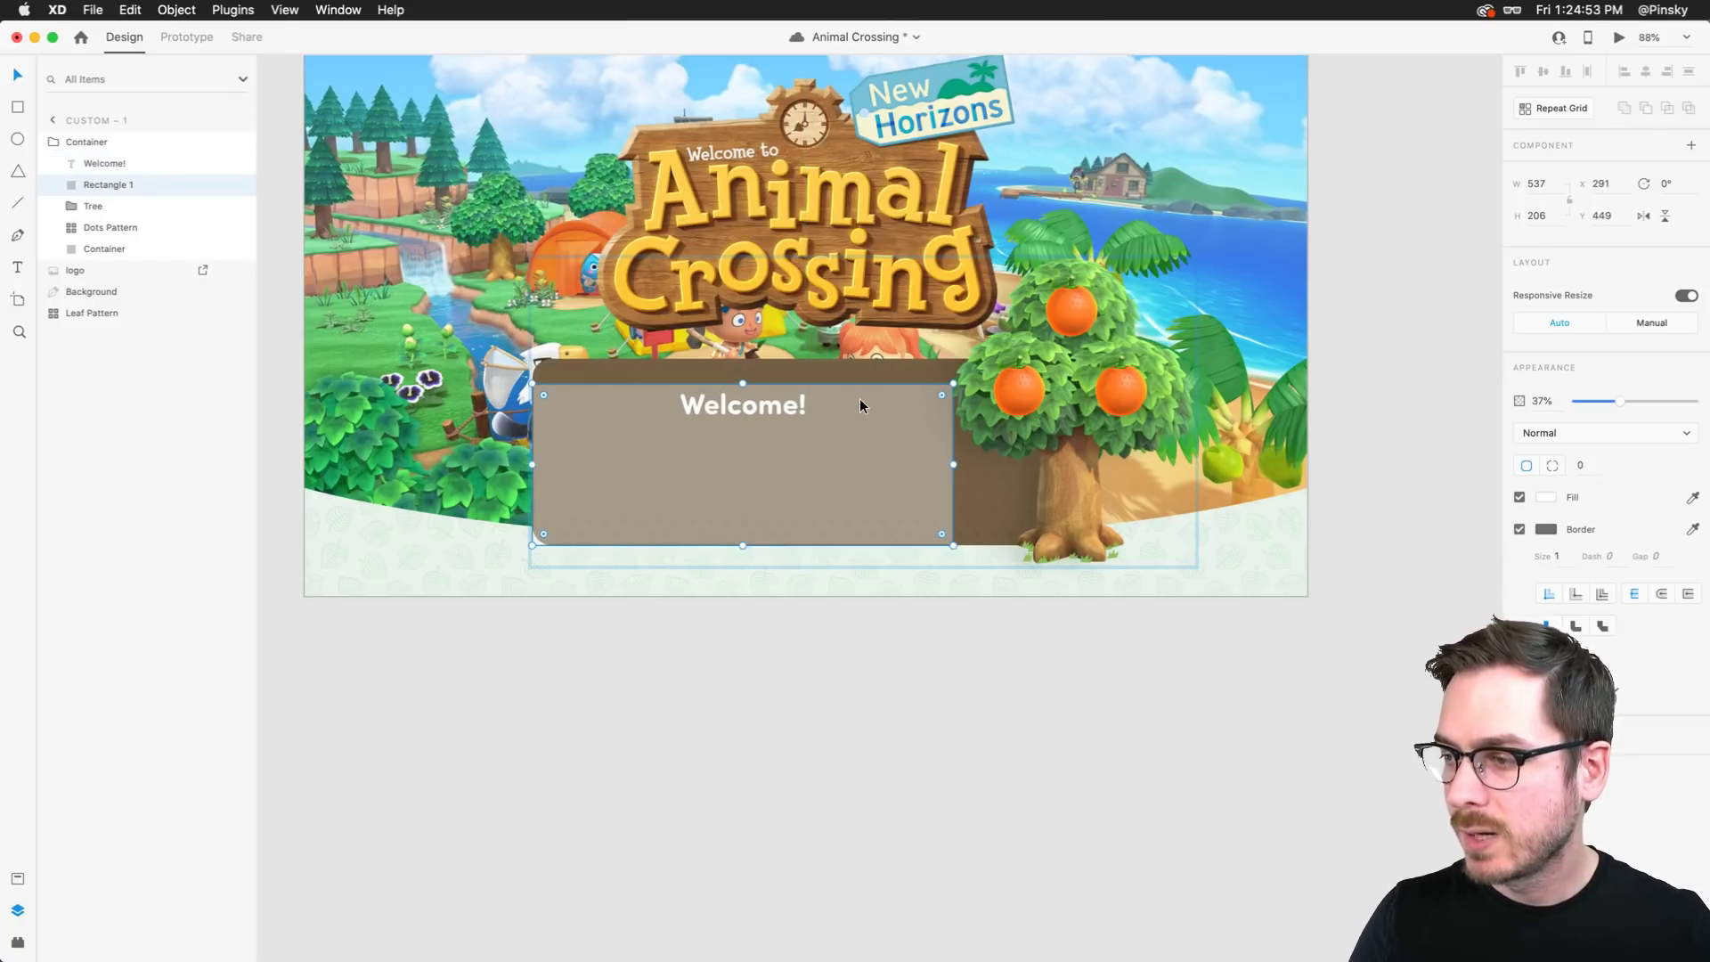
left_click(241, 184)
left_click(494, 711)
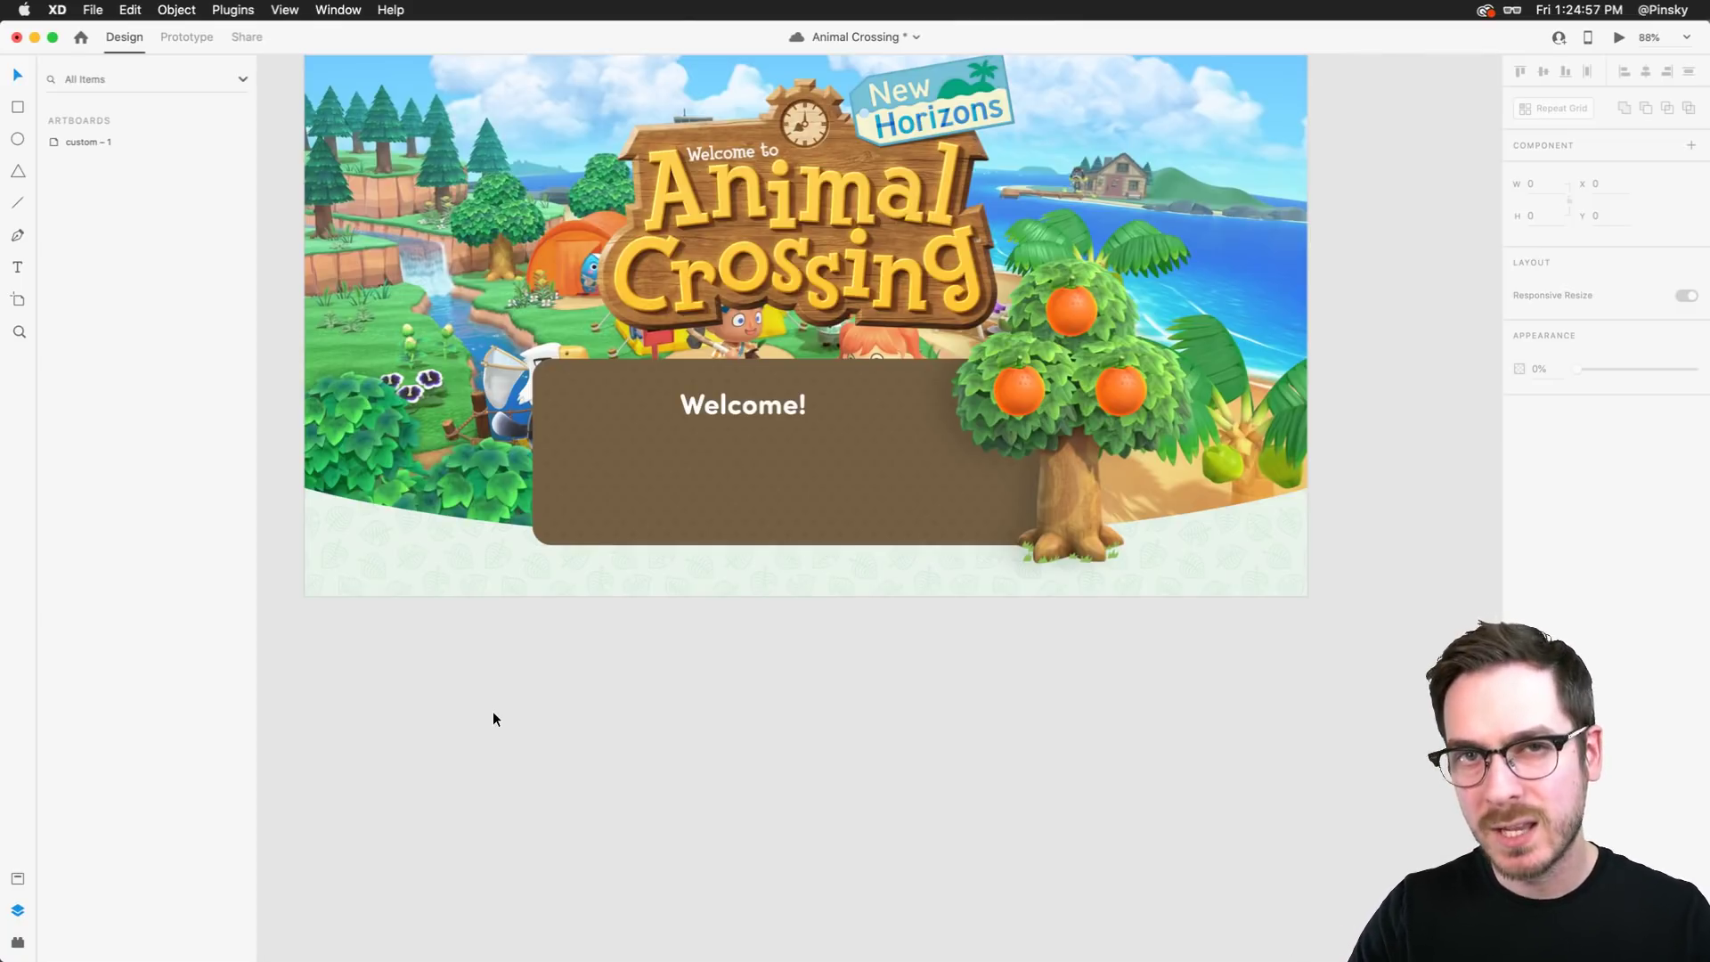
Shift the Welcome! text slightly toward the tree, to X 505, Y 460, and save the document
scroll(1013, 413, "down", 3)
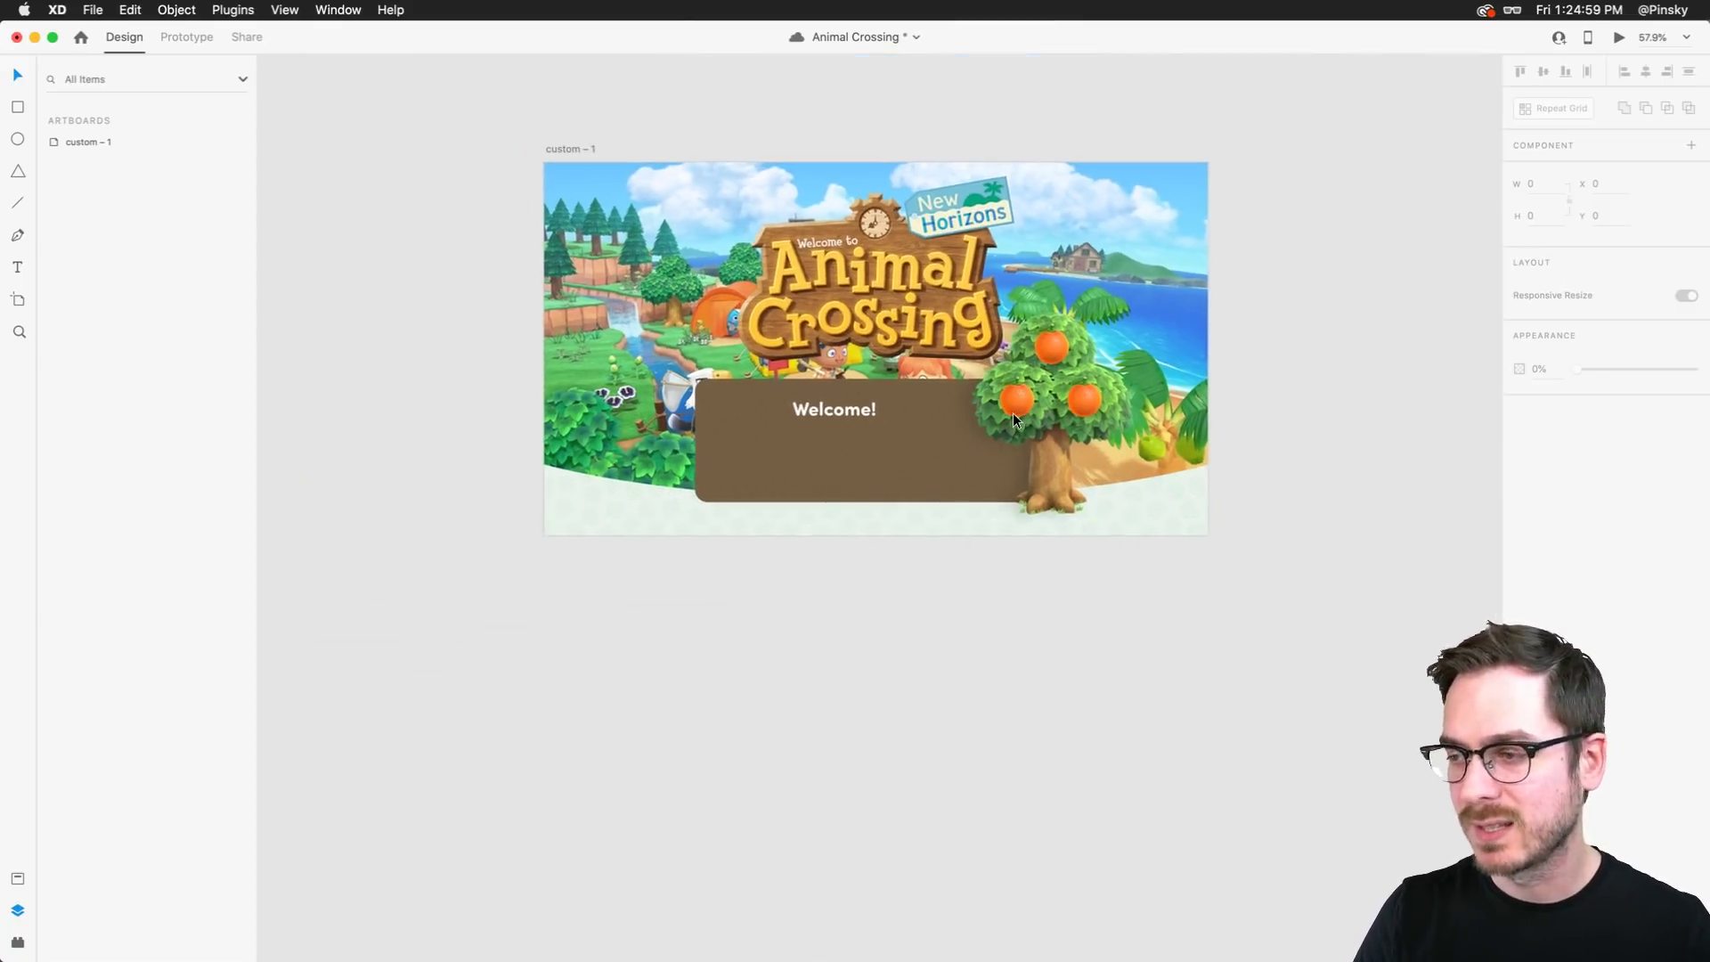
scroll(1012, 413, "up", 3)
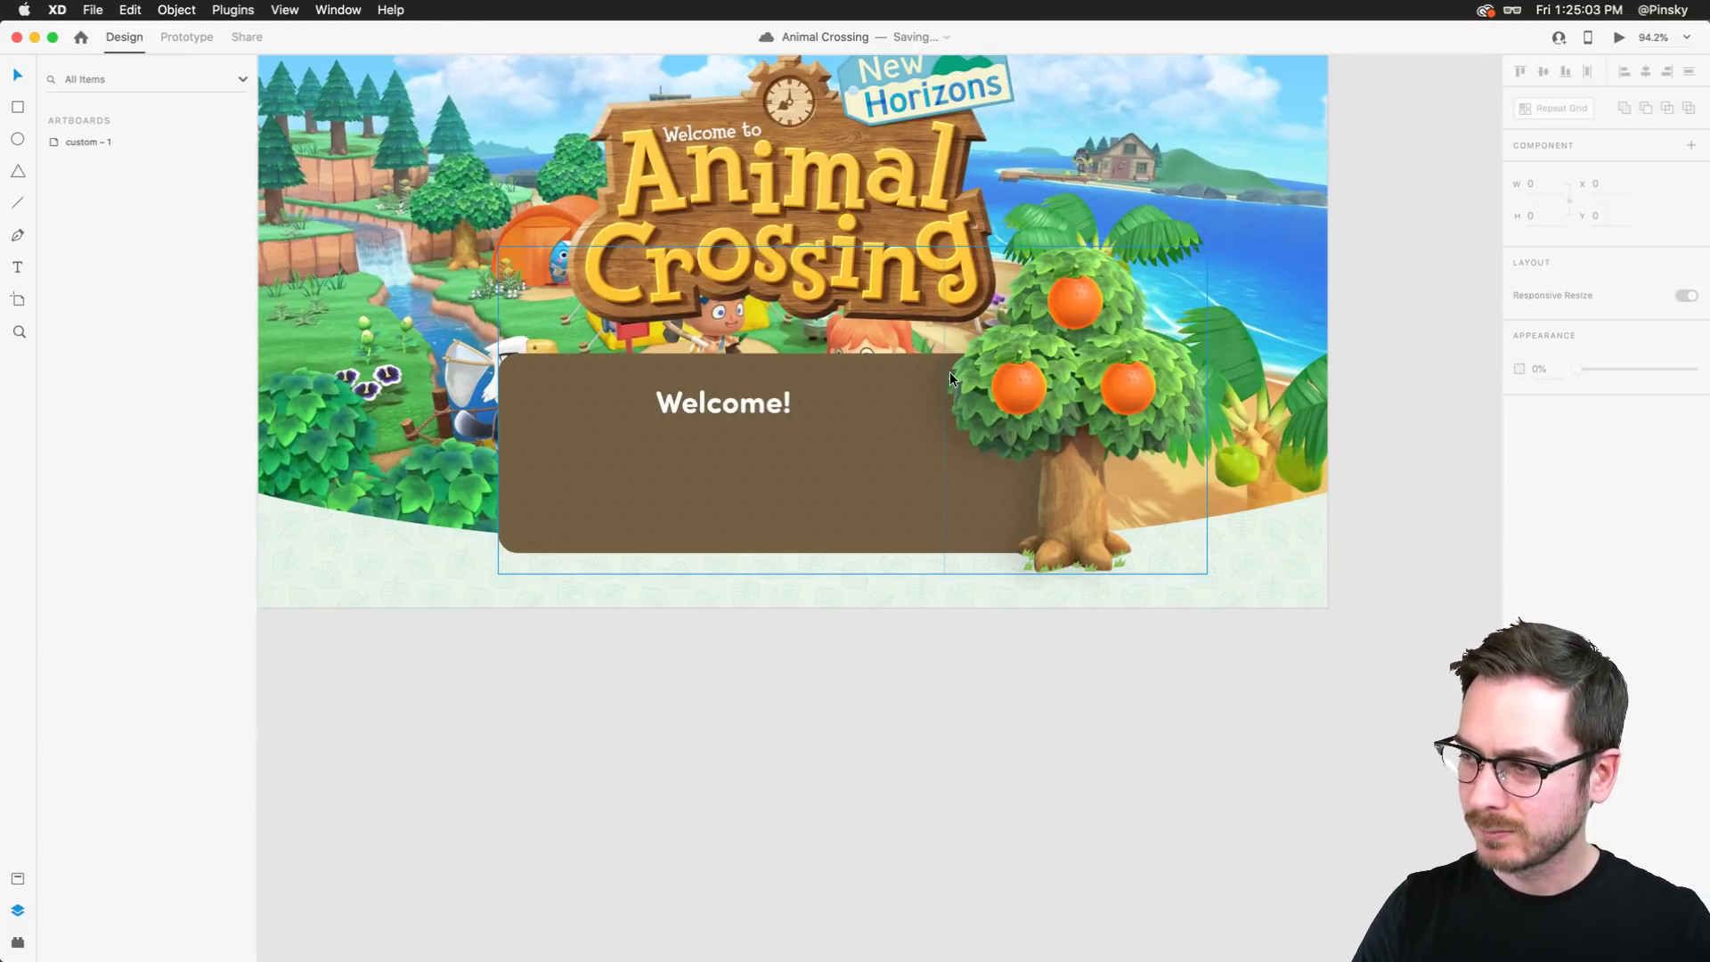
scroll(951, 382, "up", 4)
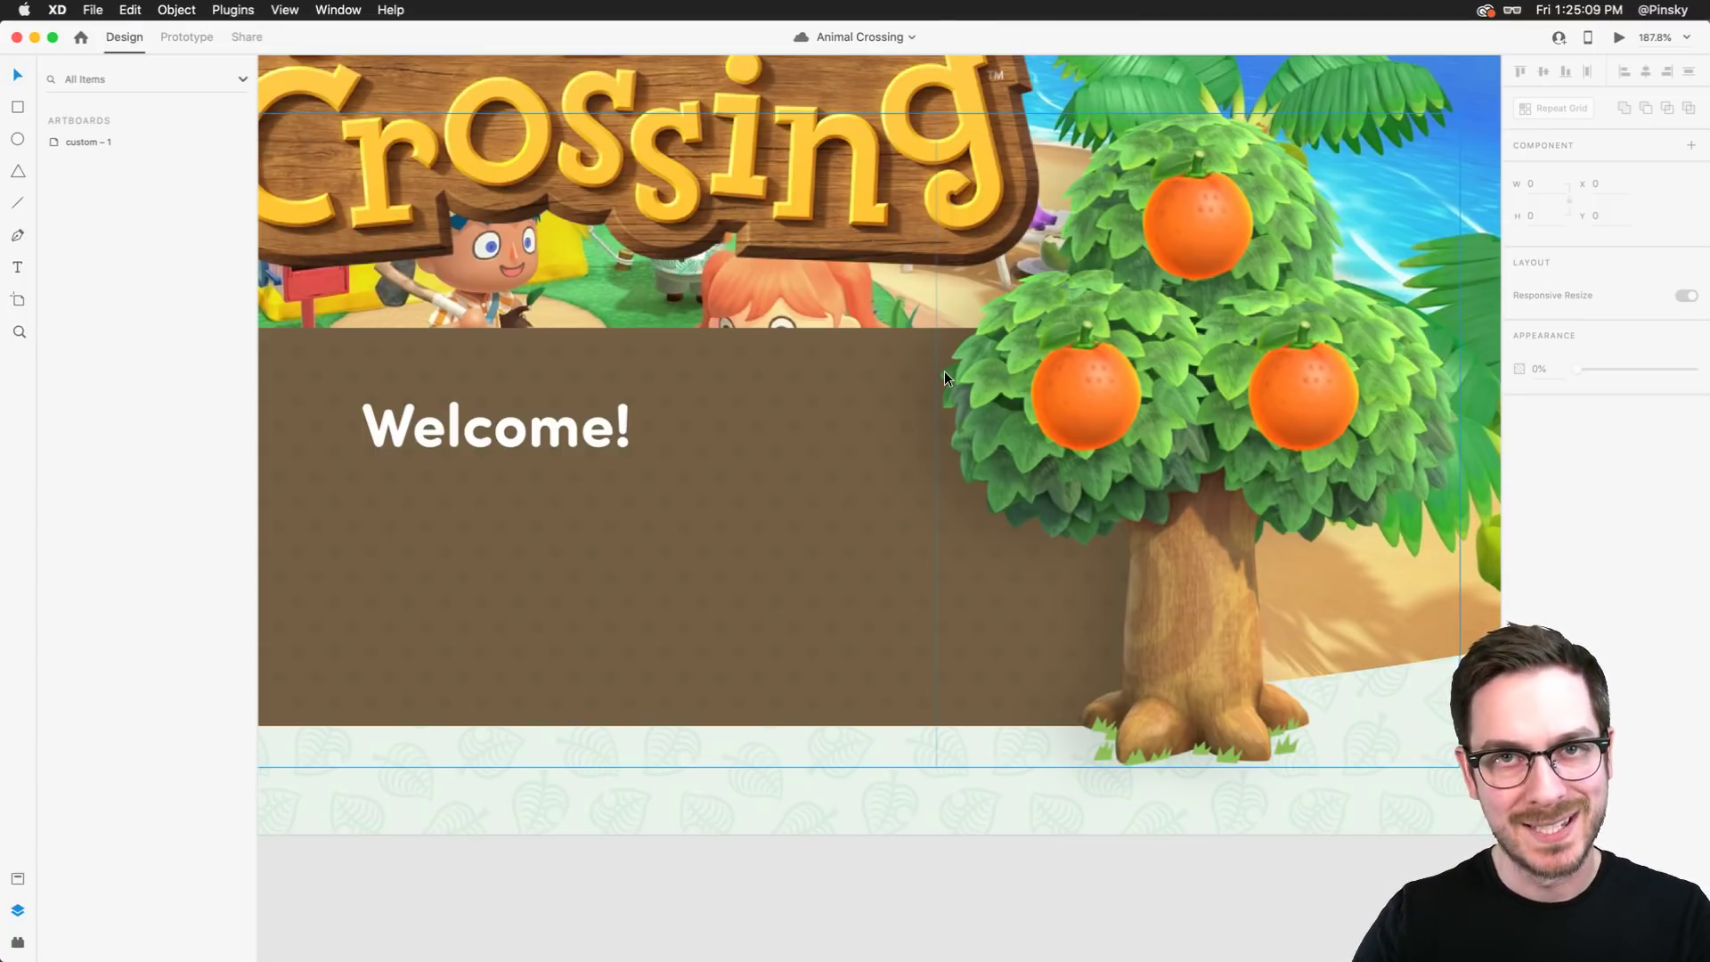
scroll(698, 436, "down", 5)
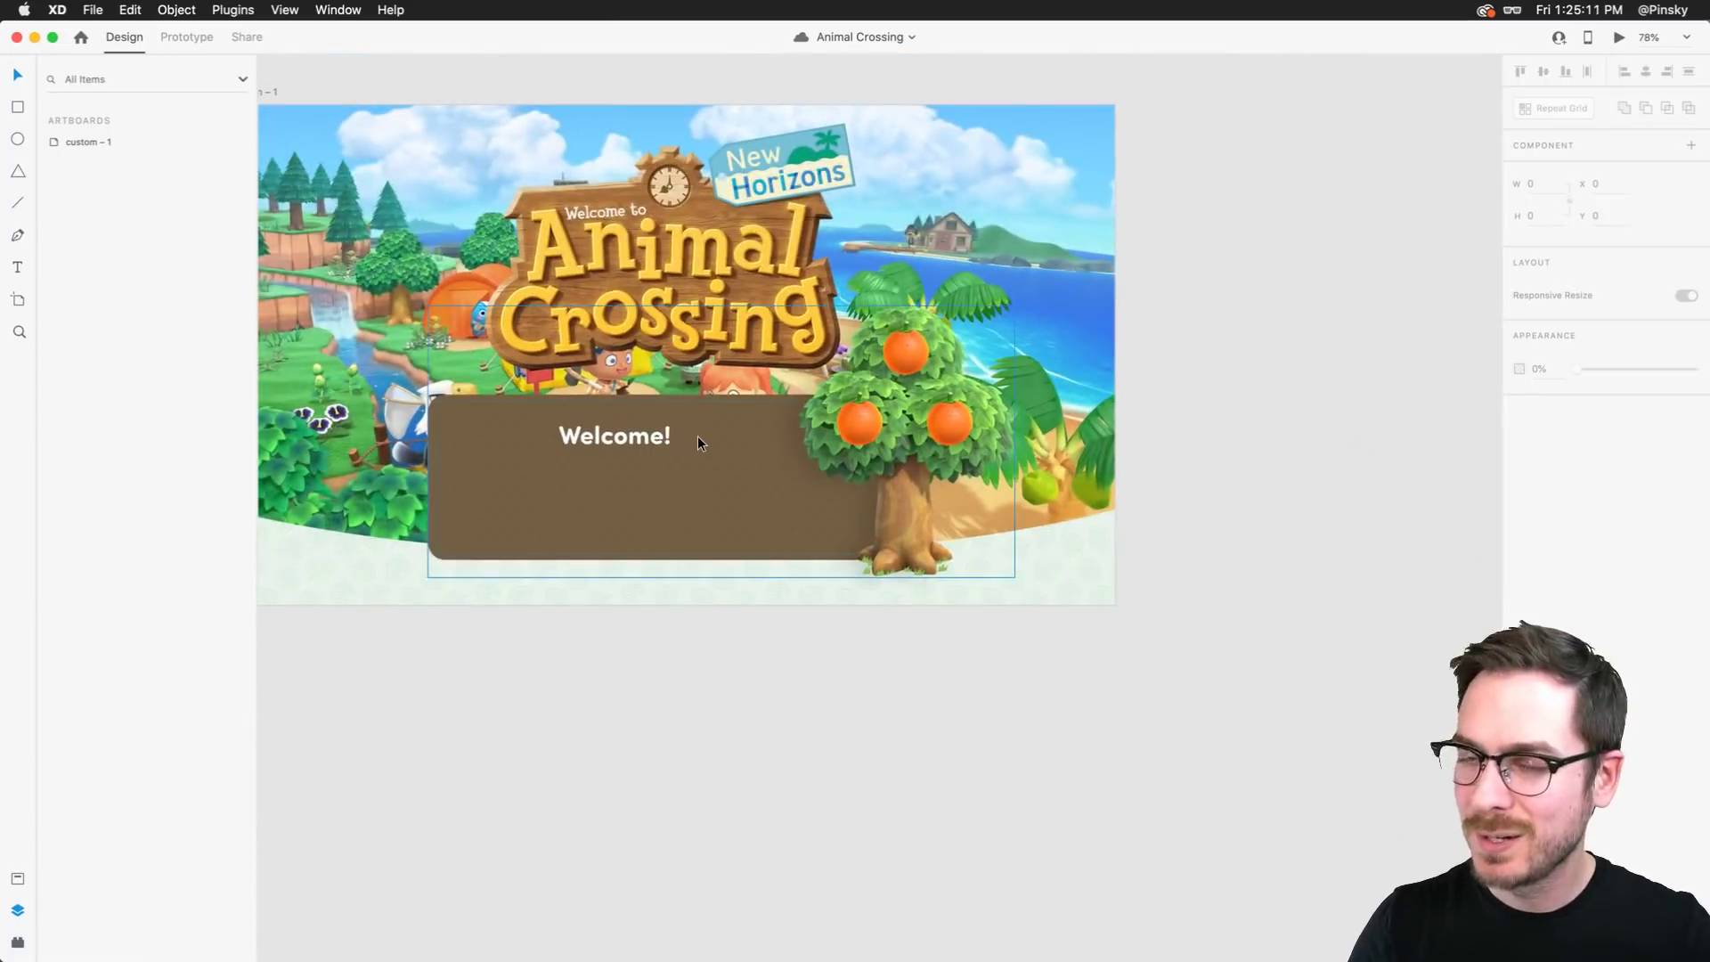
double_click(652, 430)
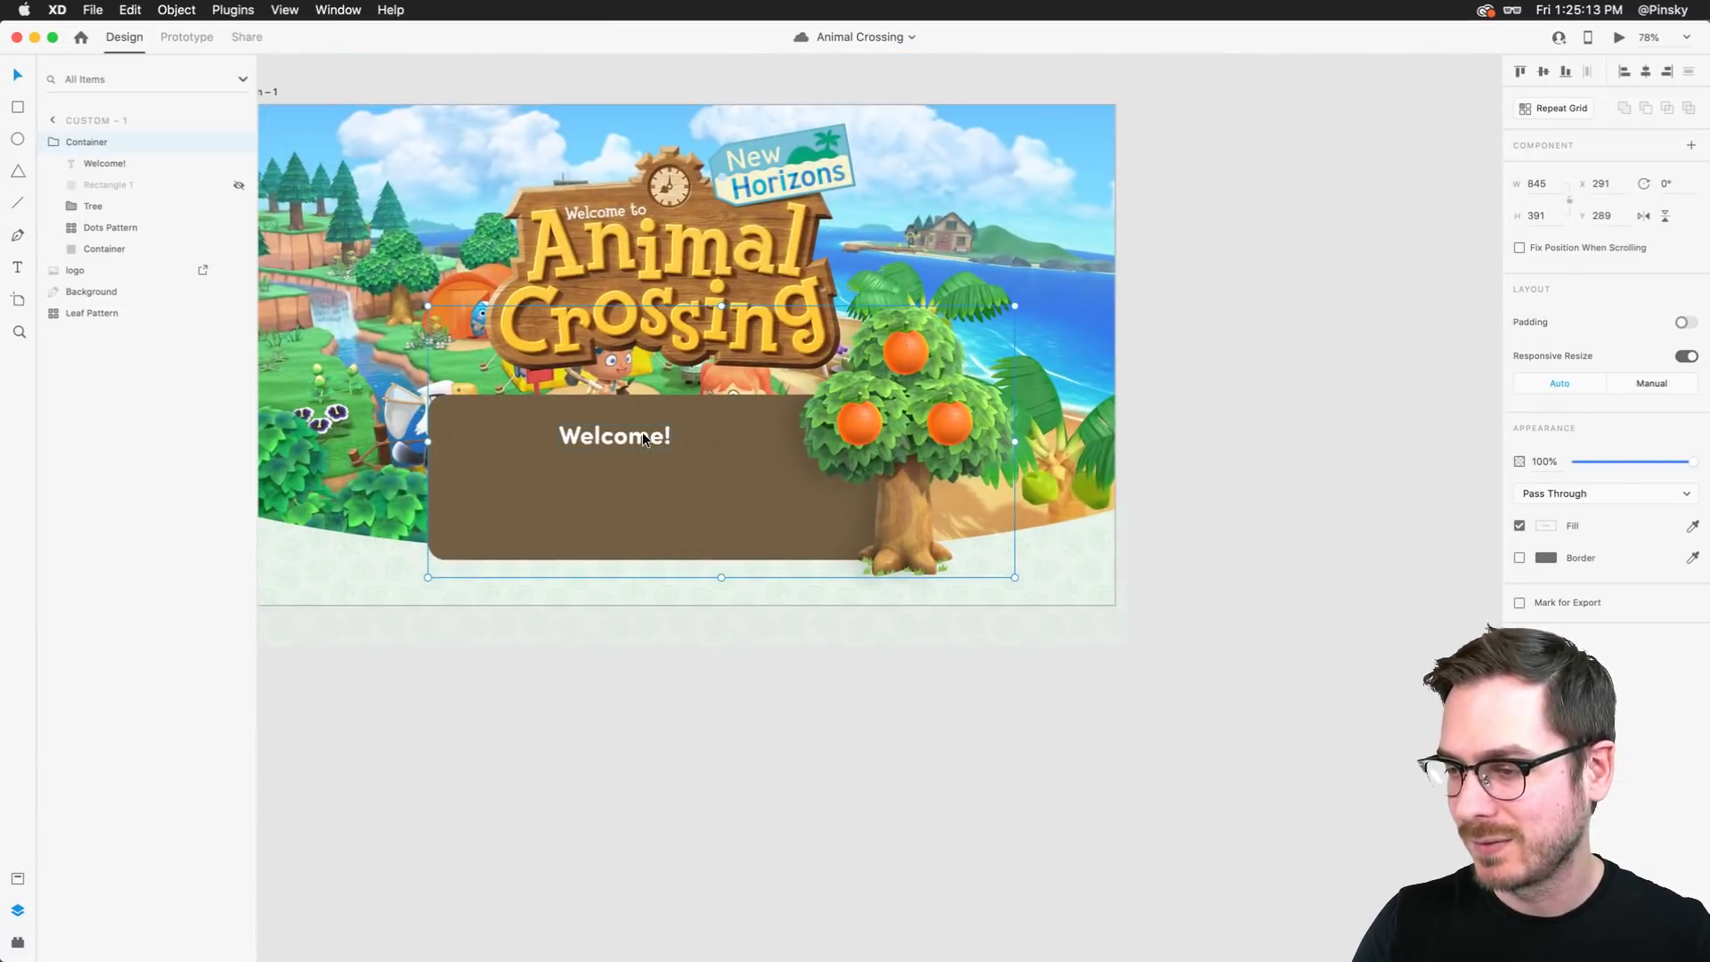
left_click_drag(644, 431, 660, 432)
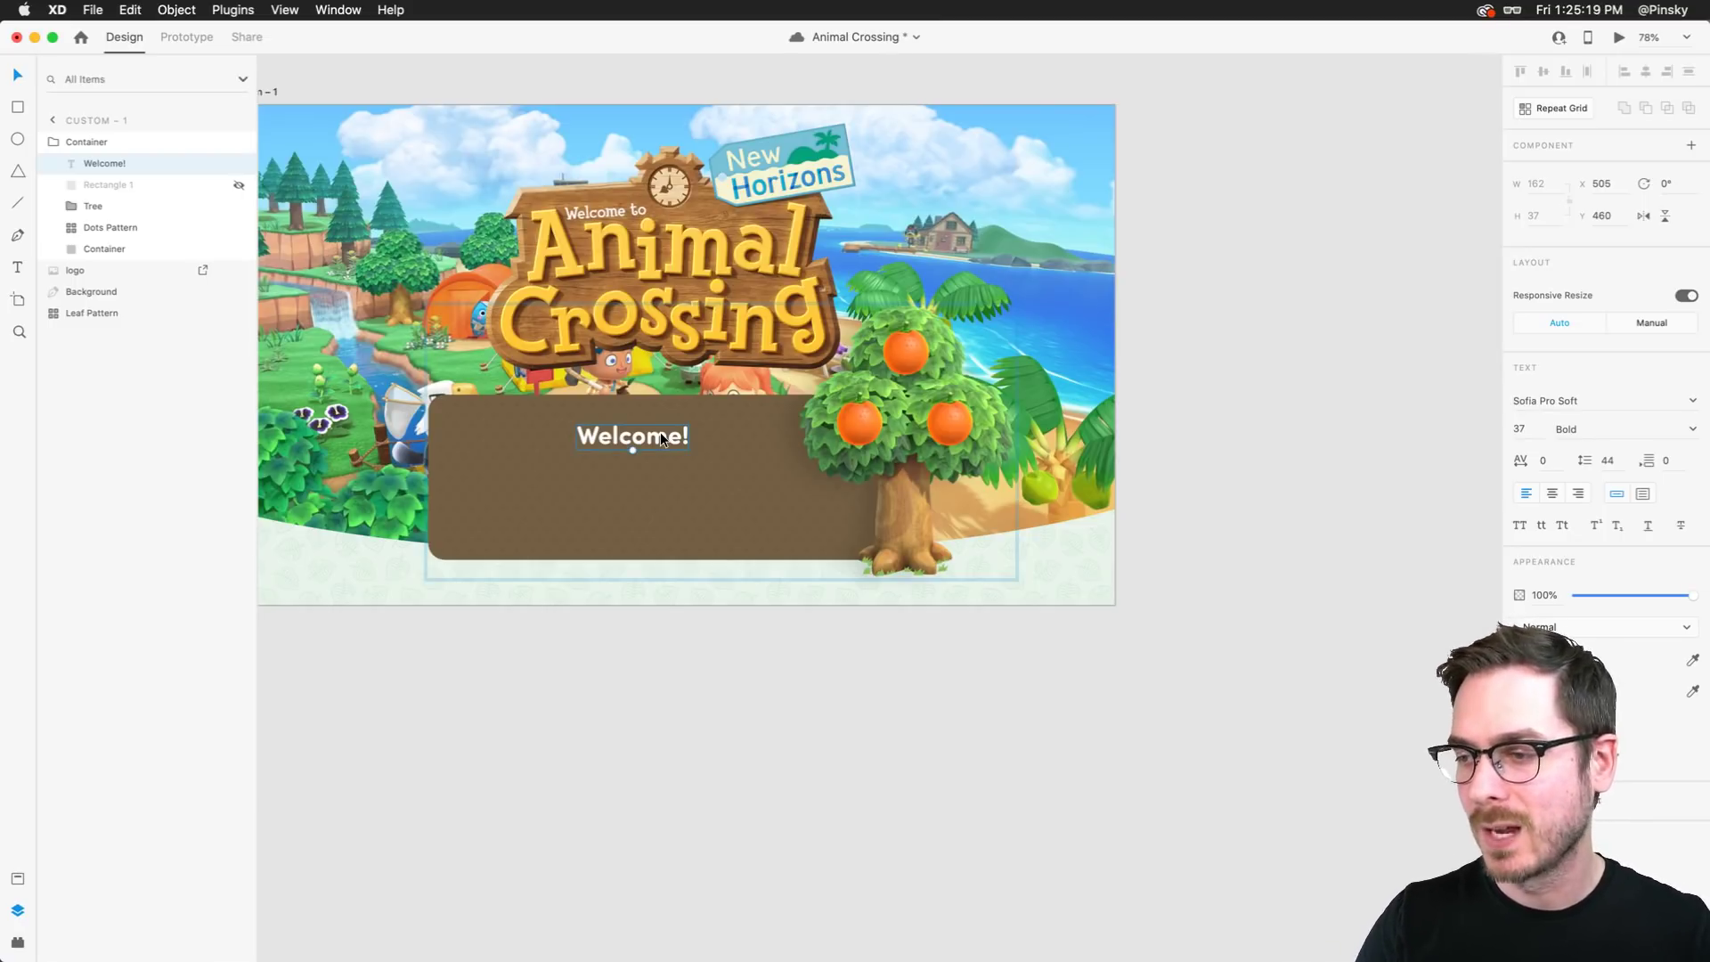
key("super+s")
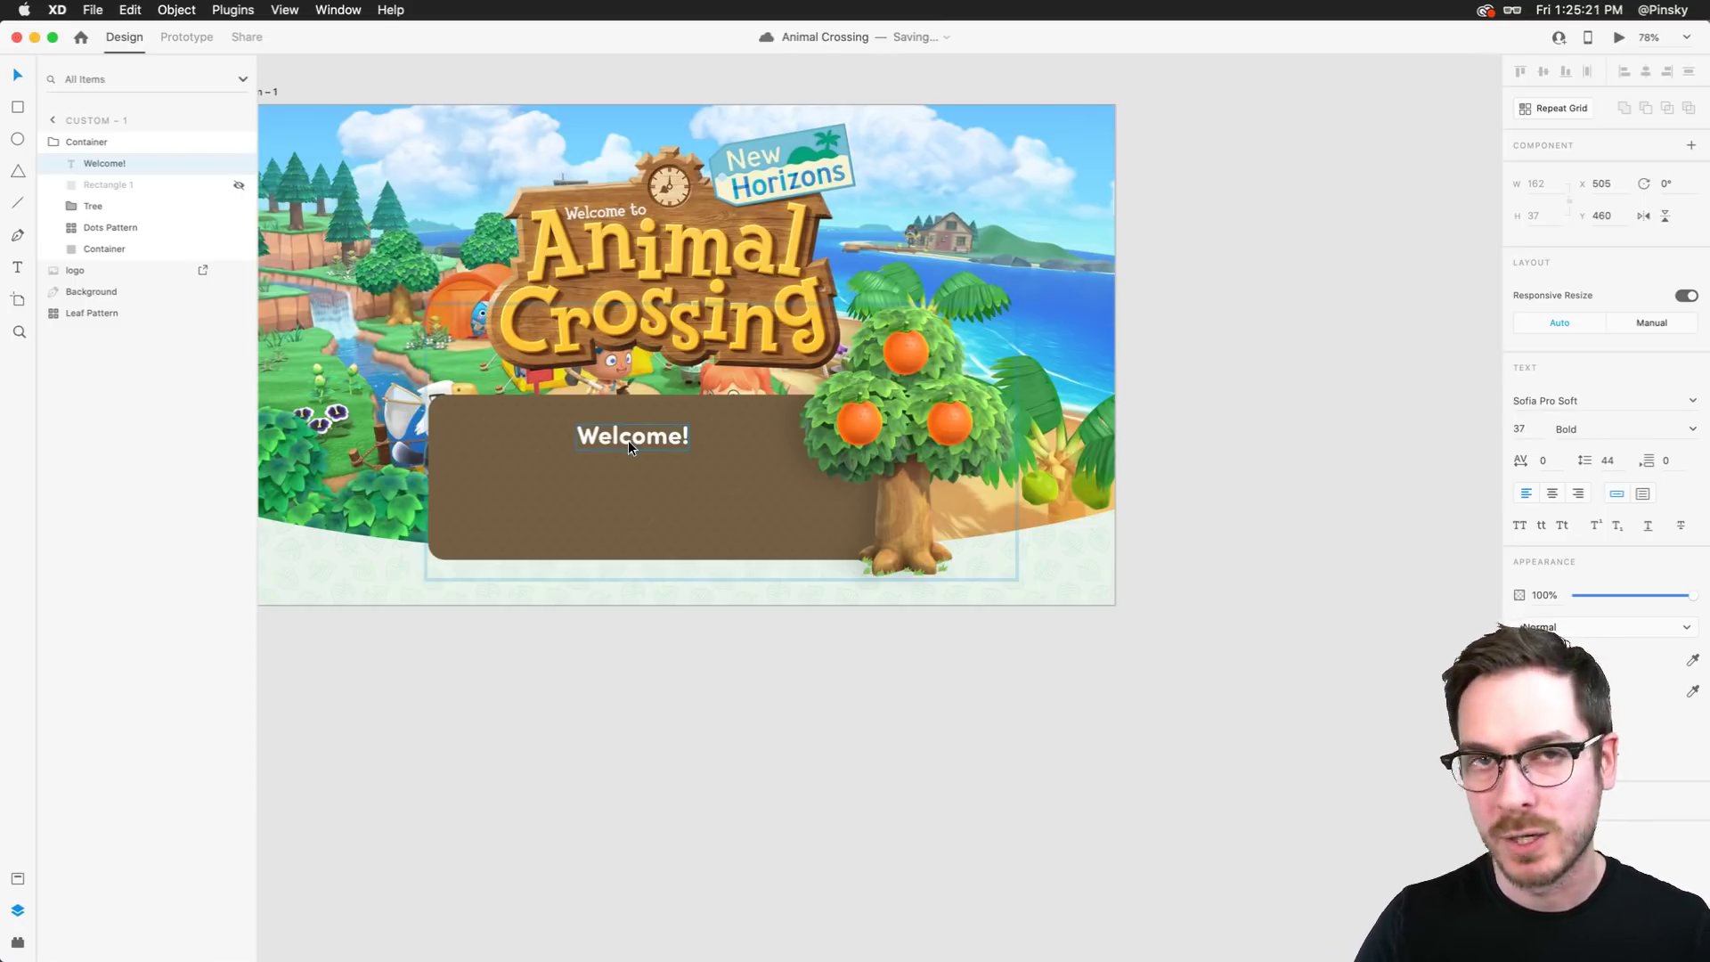
scroll(628, 440, "up", 5)
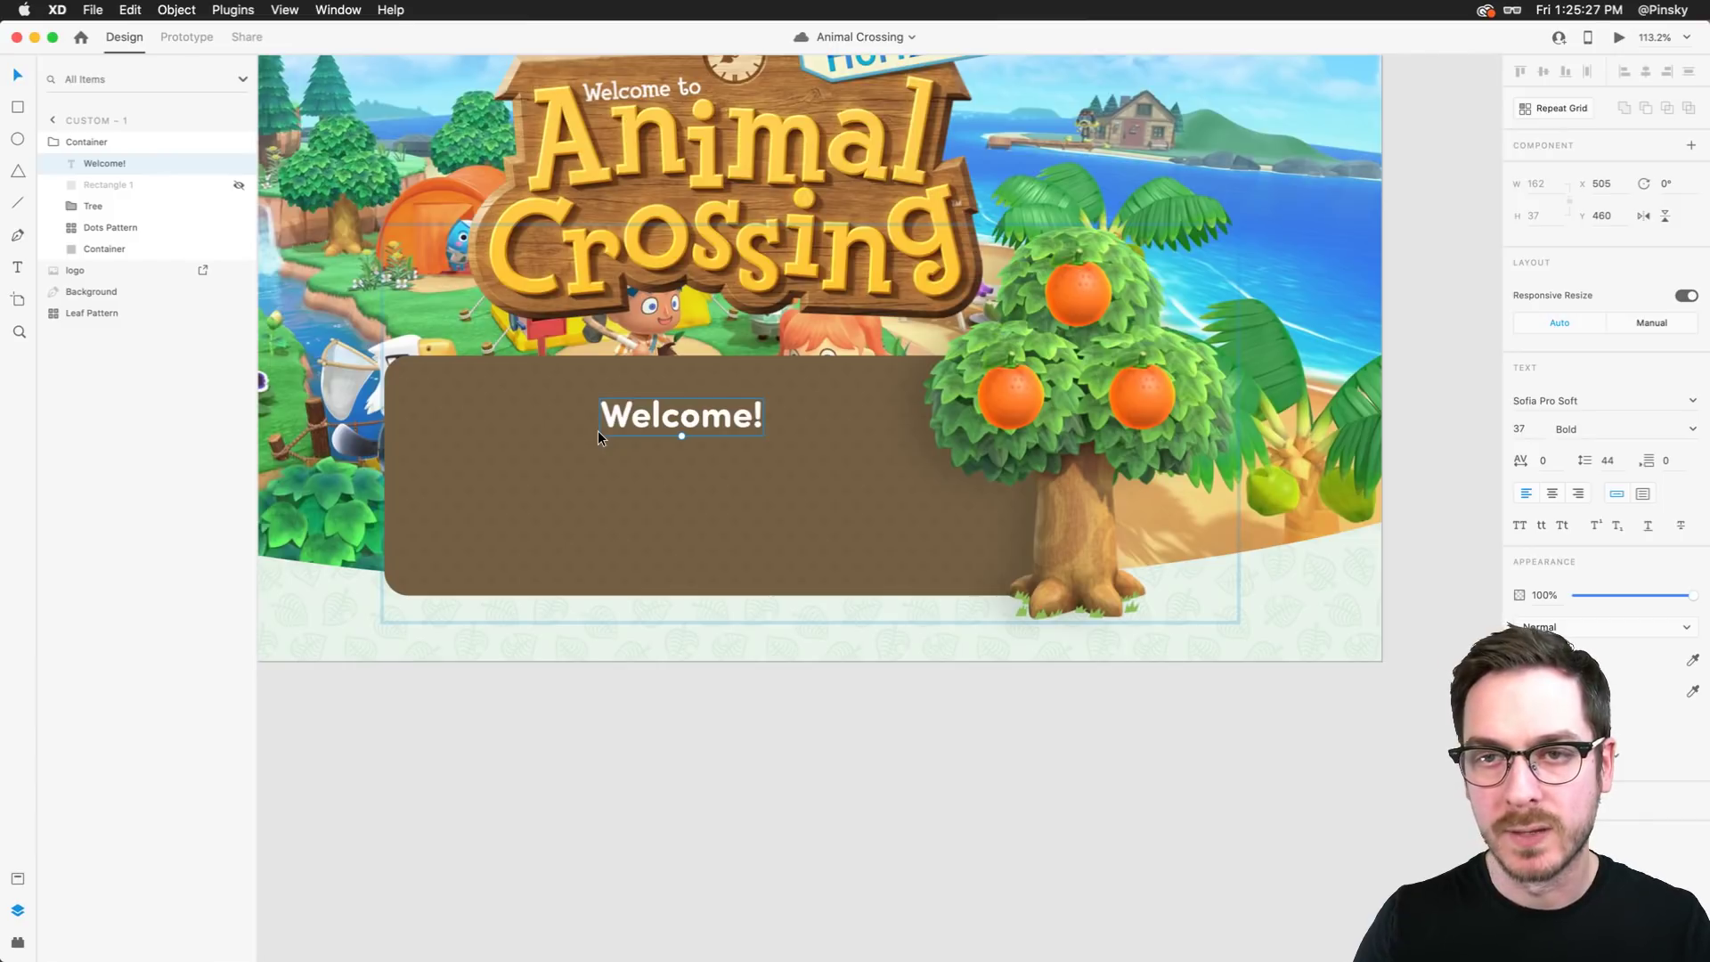
Delete the hidden rectangle used to centre the Welcome! text
key("BackSpace")
left_click(131, 165)
Add a text box about 460 by 92 below Welcome! reading "Nook Inc. invites you to create your personal island paradise on a deserted island brimming with possibility."
left_click(17, 266)
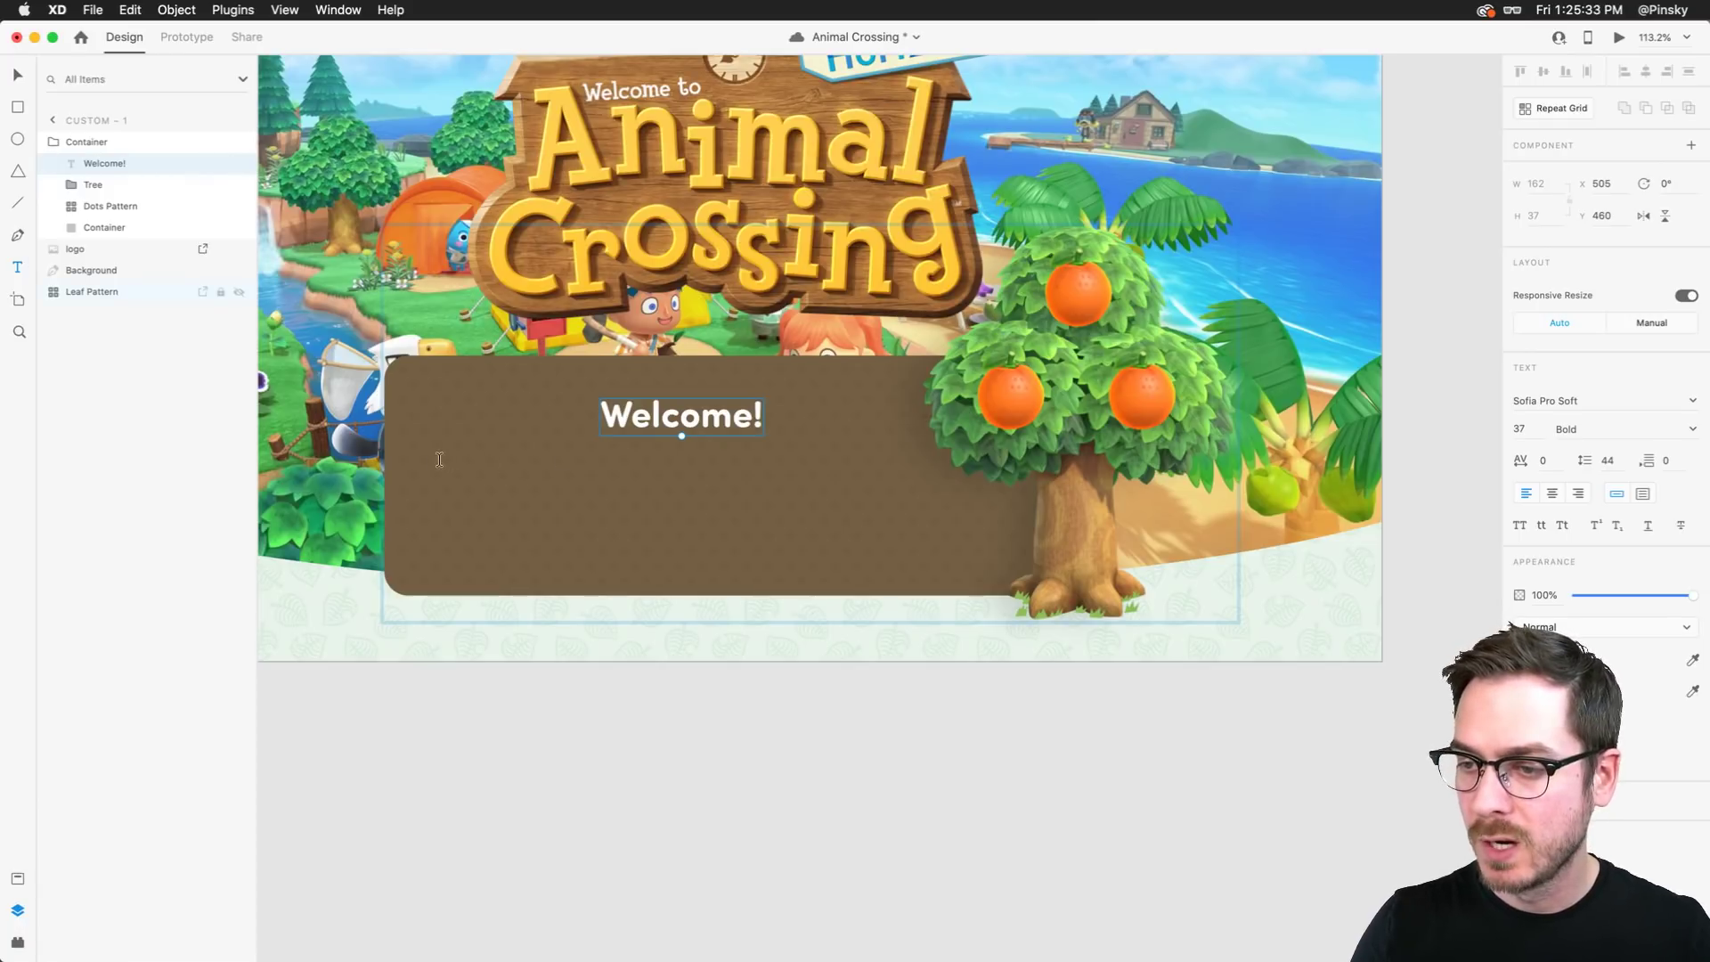
left_click_drag(422, 450, 885, 542)
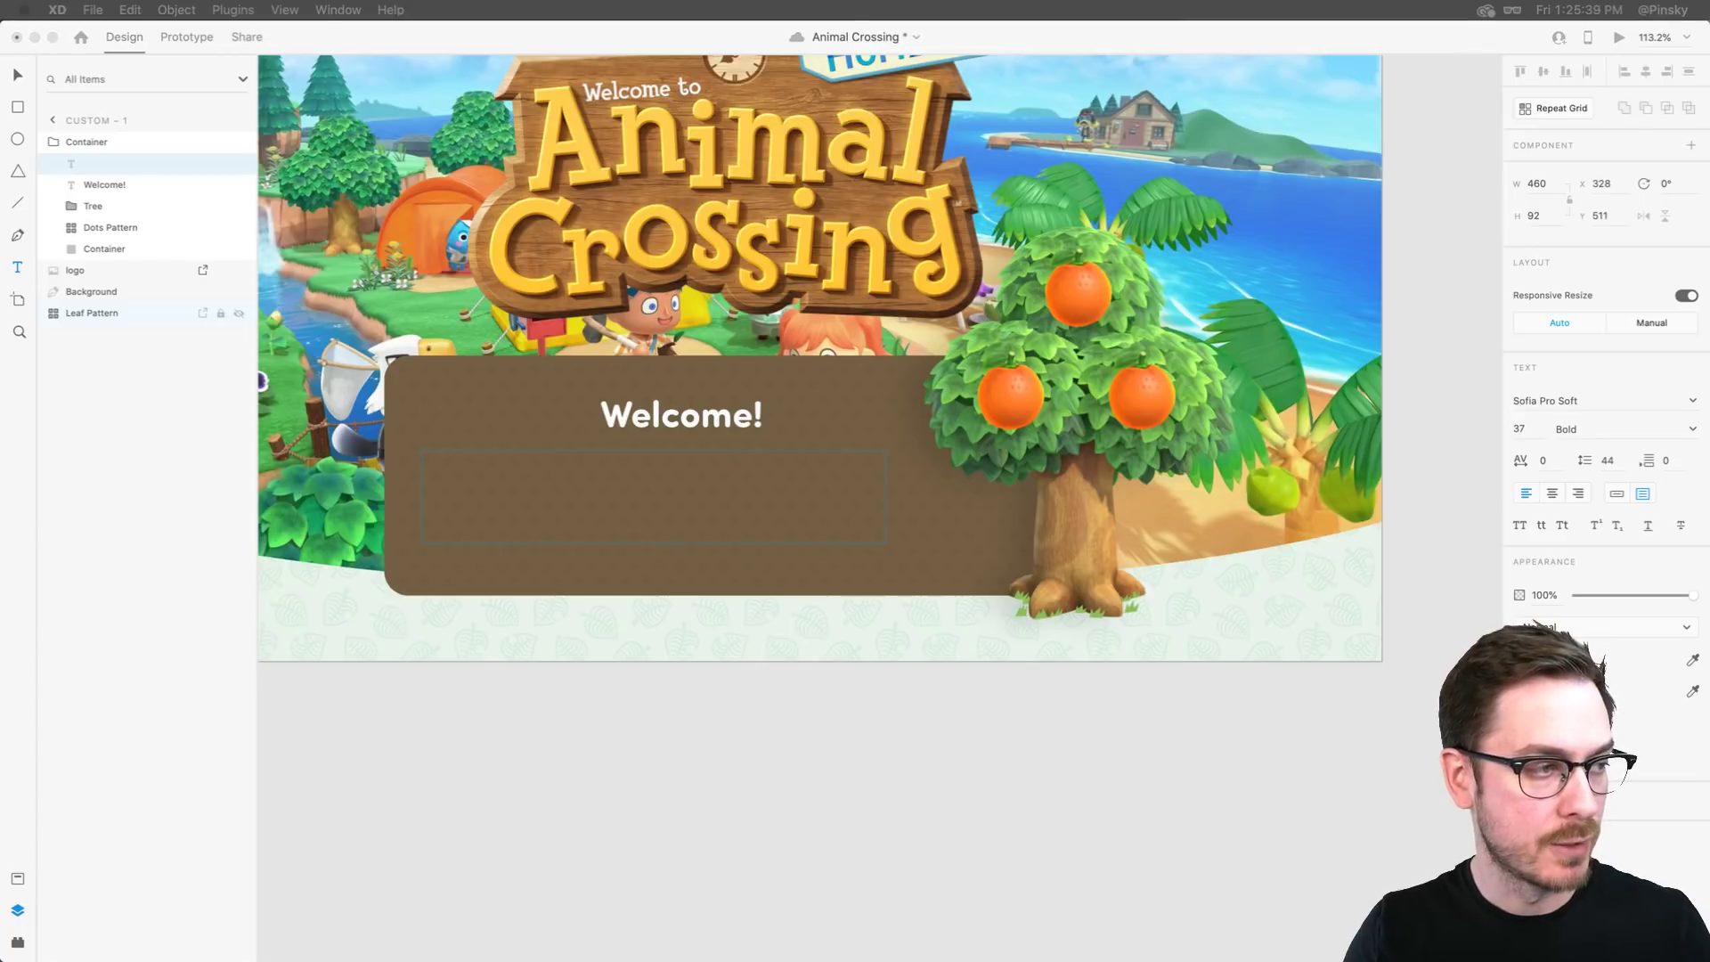
type("Nook Inc. invites you to create your personal island paradise on a deserted island brimming with possibility.")
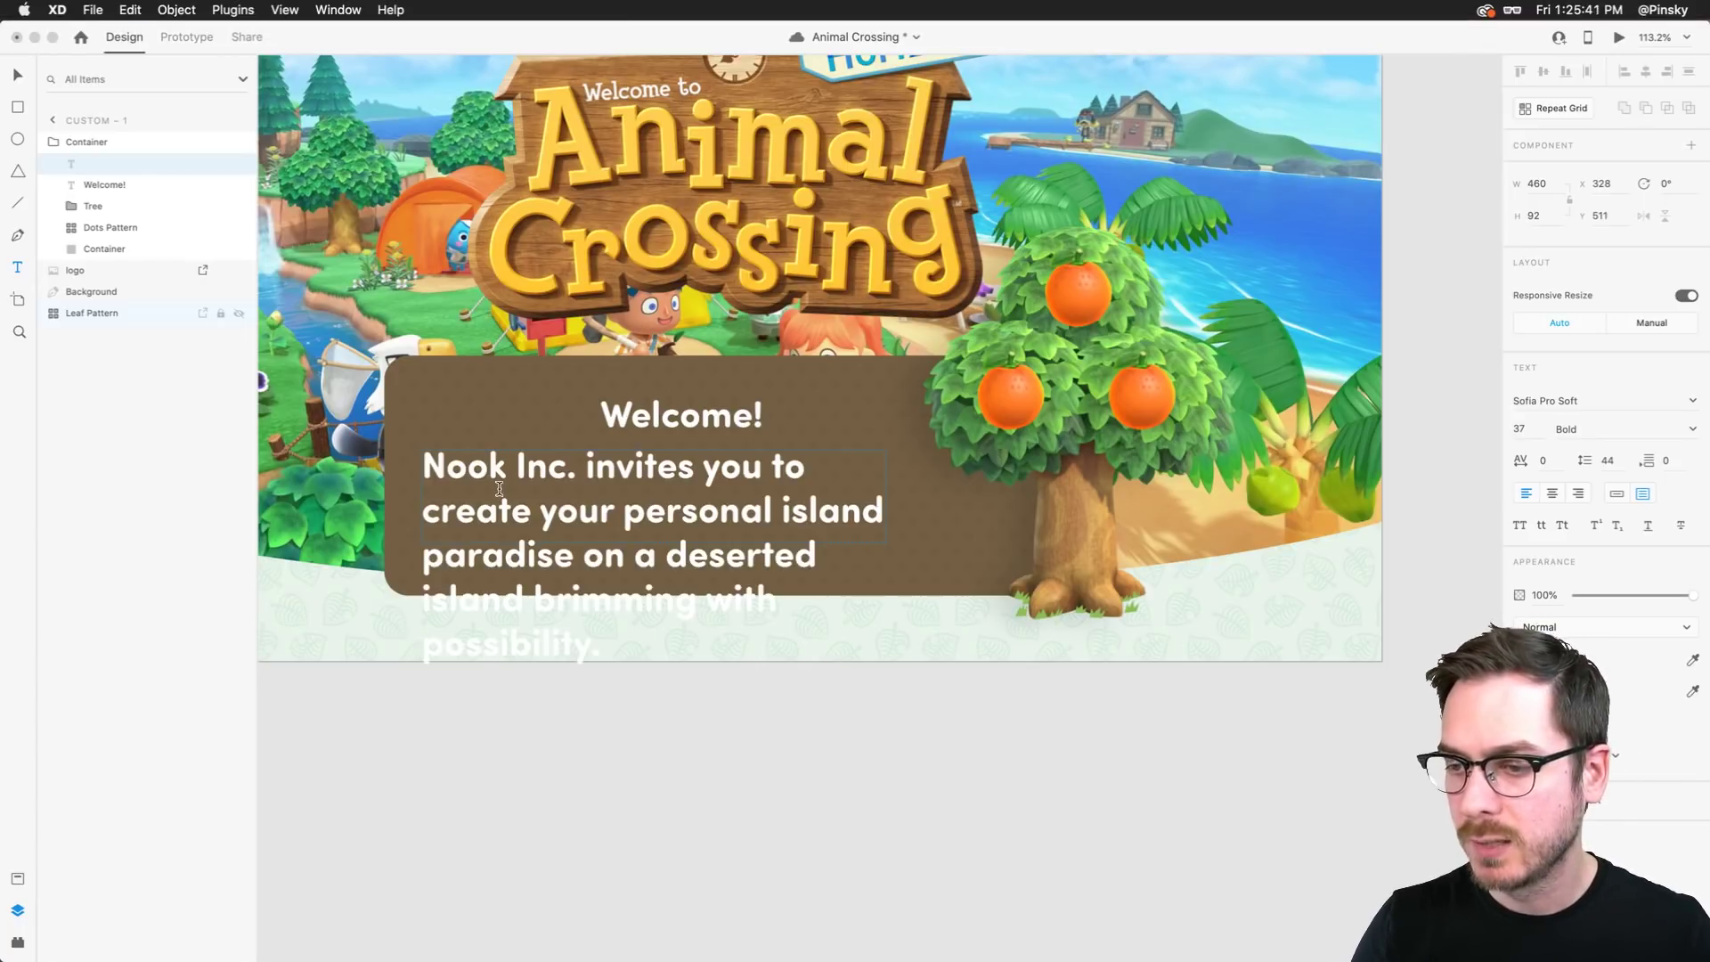
Format the whole Nook Inc. paragraph as Medium weight, size 22, centre-aligned, and save the document
key("super+a")
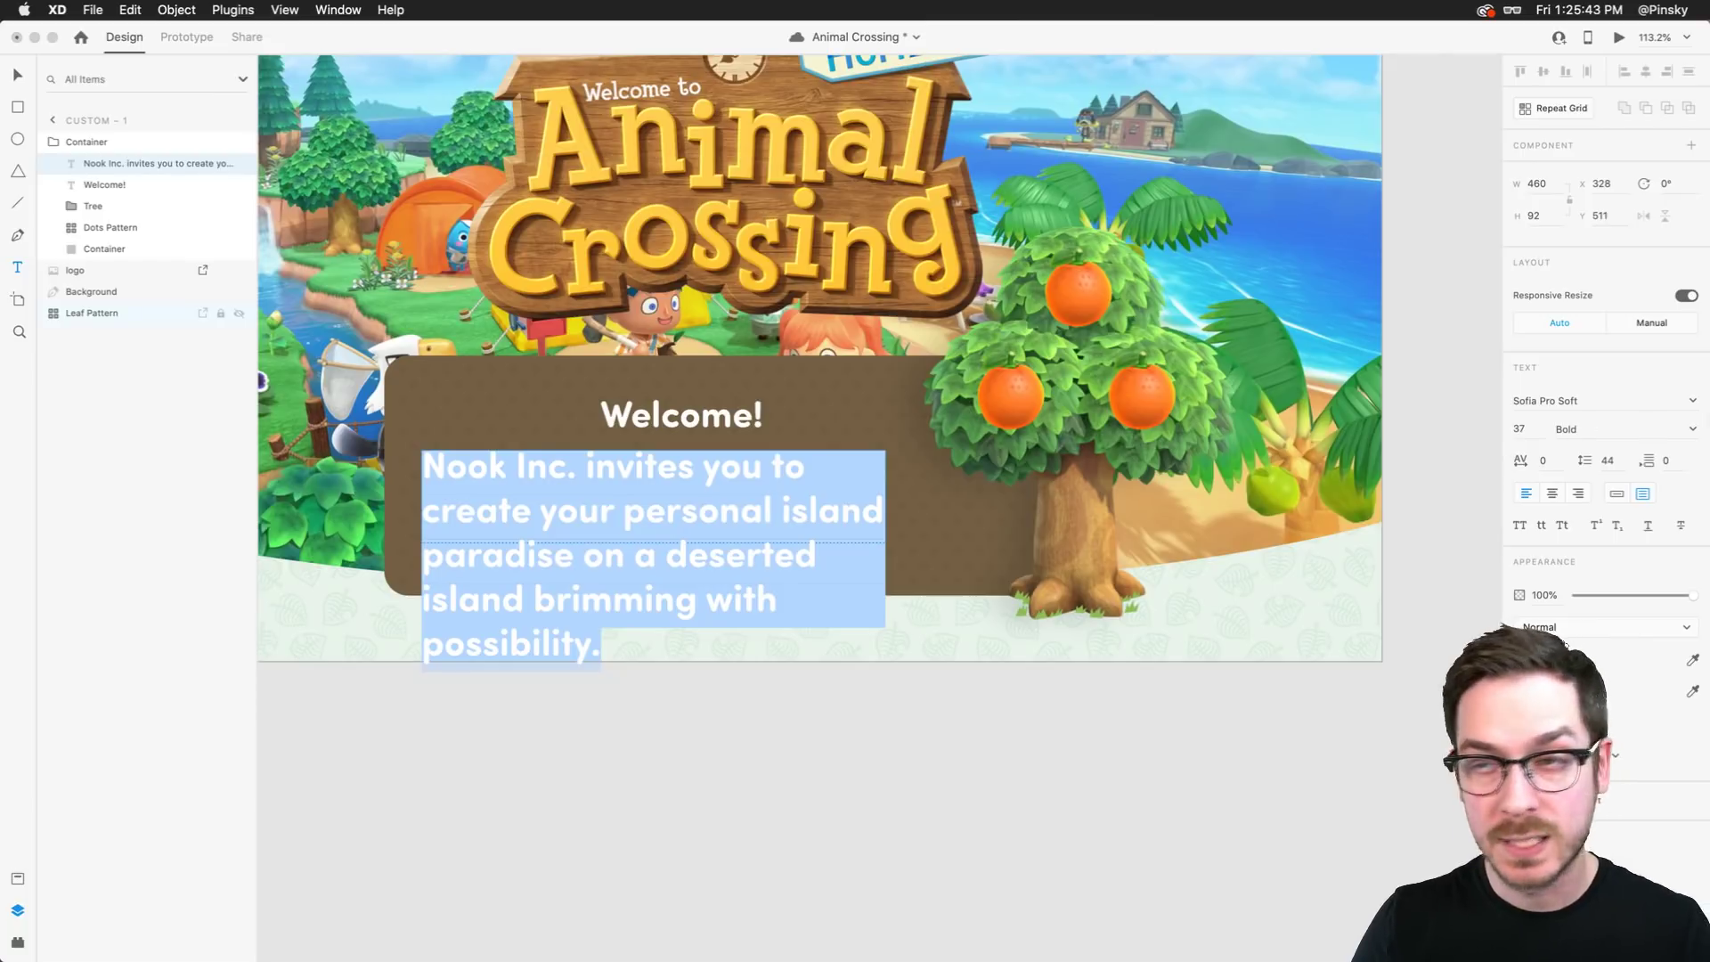
left_click(1674, 433)
left_click(1600, 481)
left_click(1529, 443)
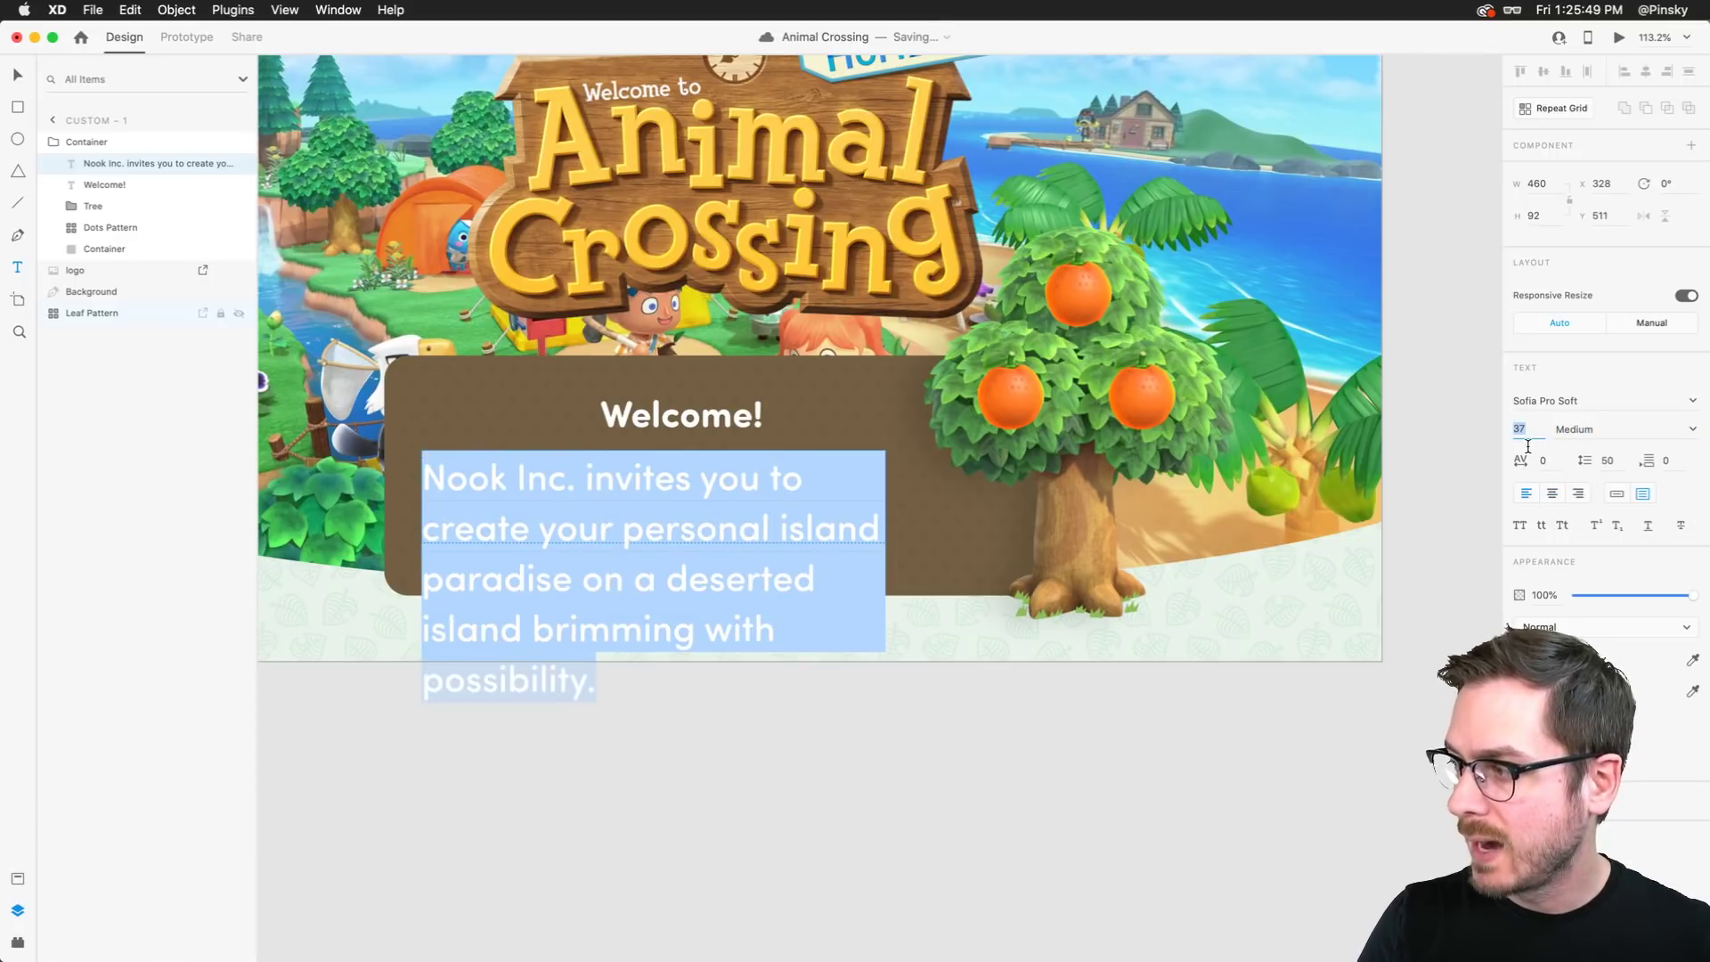
key("Down")
key("Down")
key("Down")
key("Down")
key("Down")
key("Down")
key("Down")
key("Down")
key("Down")
key("Down")
key("Down")
key("Down")
key("Down")
key("Down")
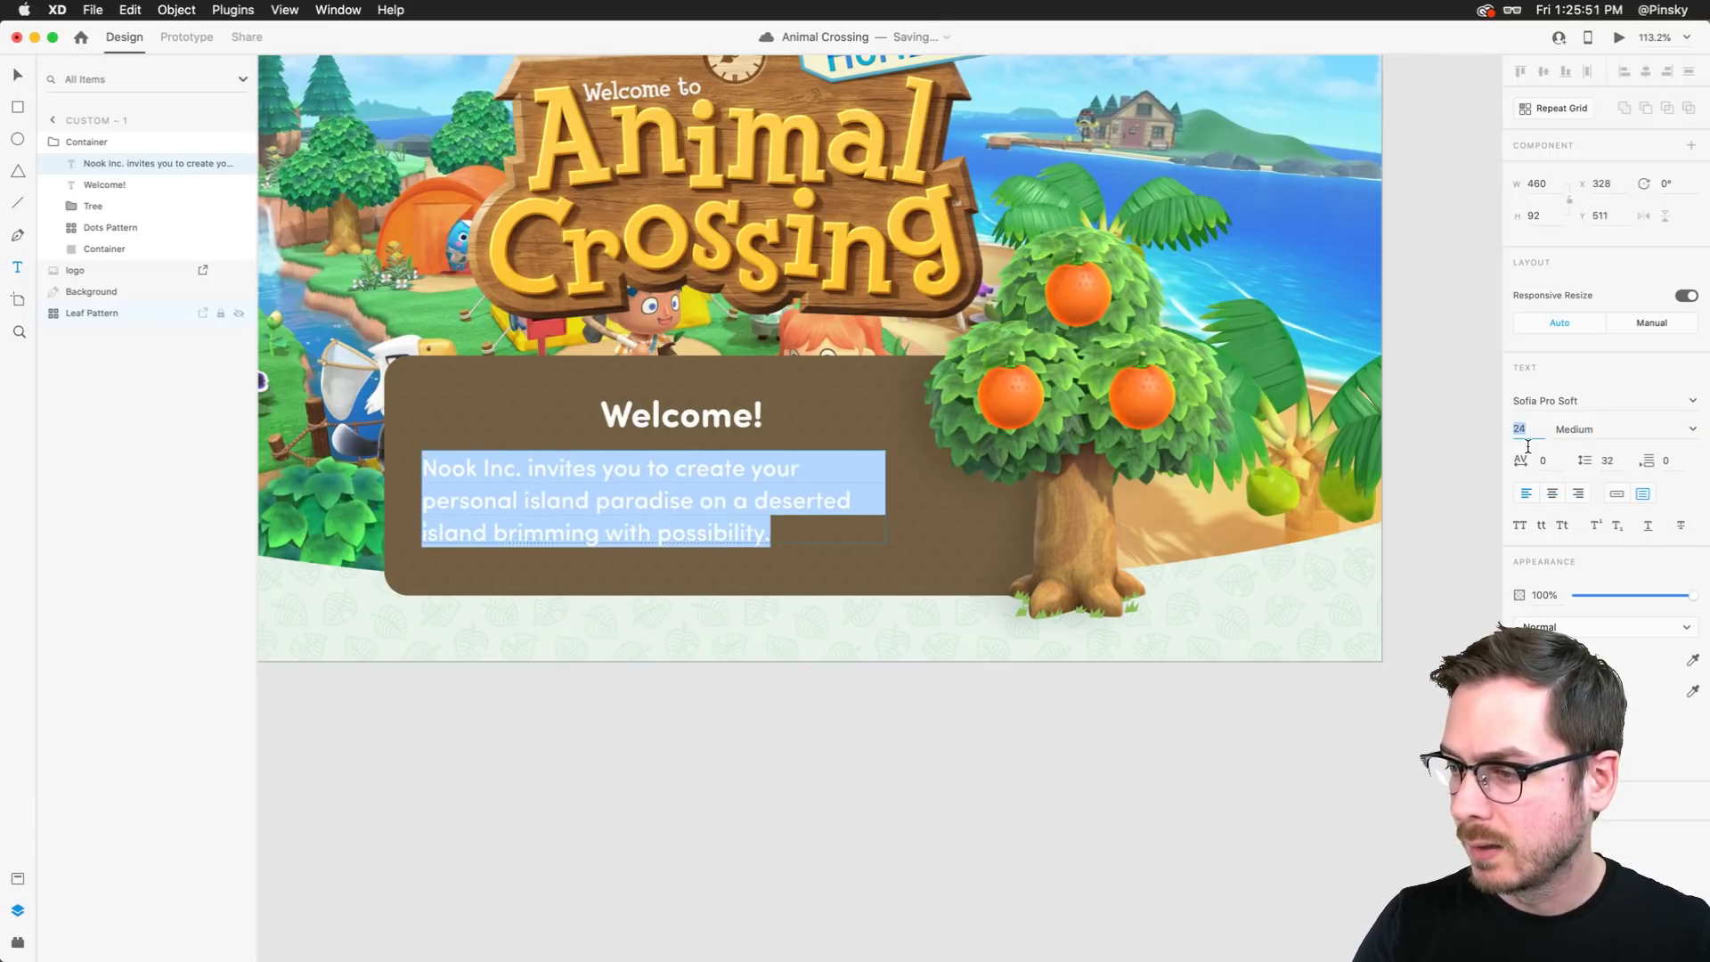
left_click(1551, 493)
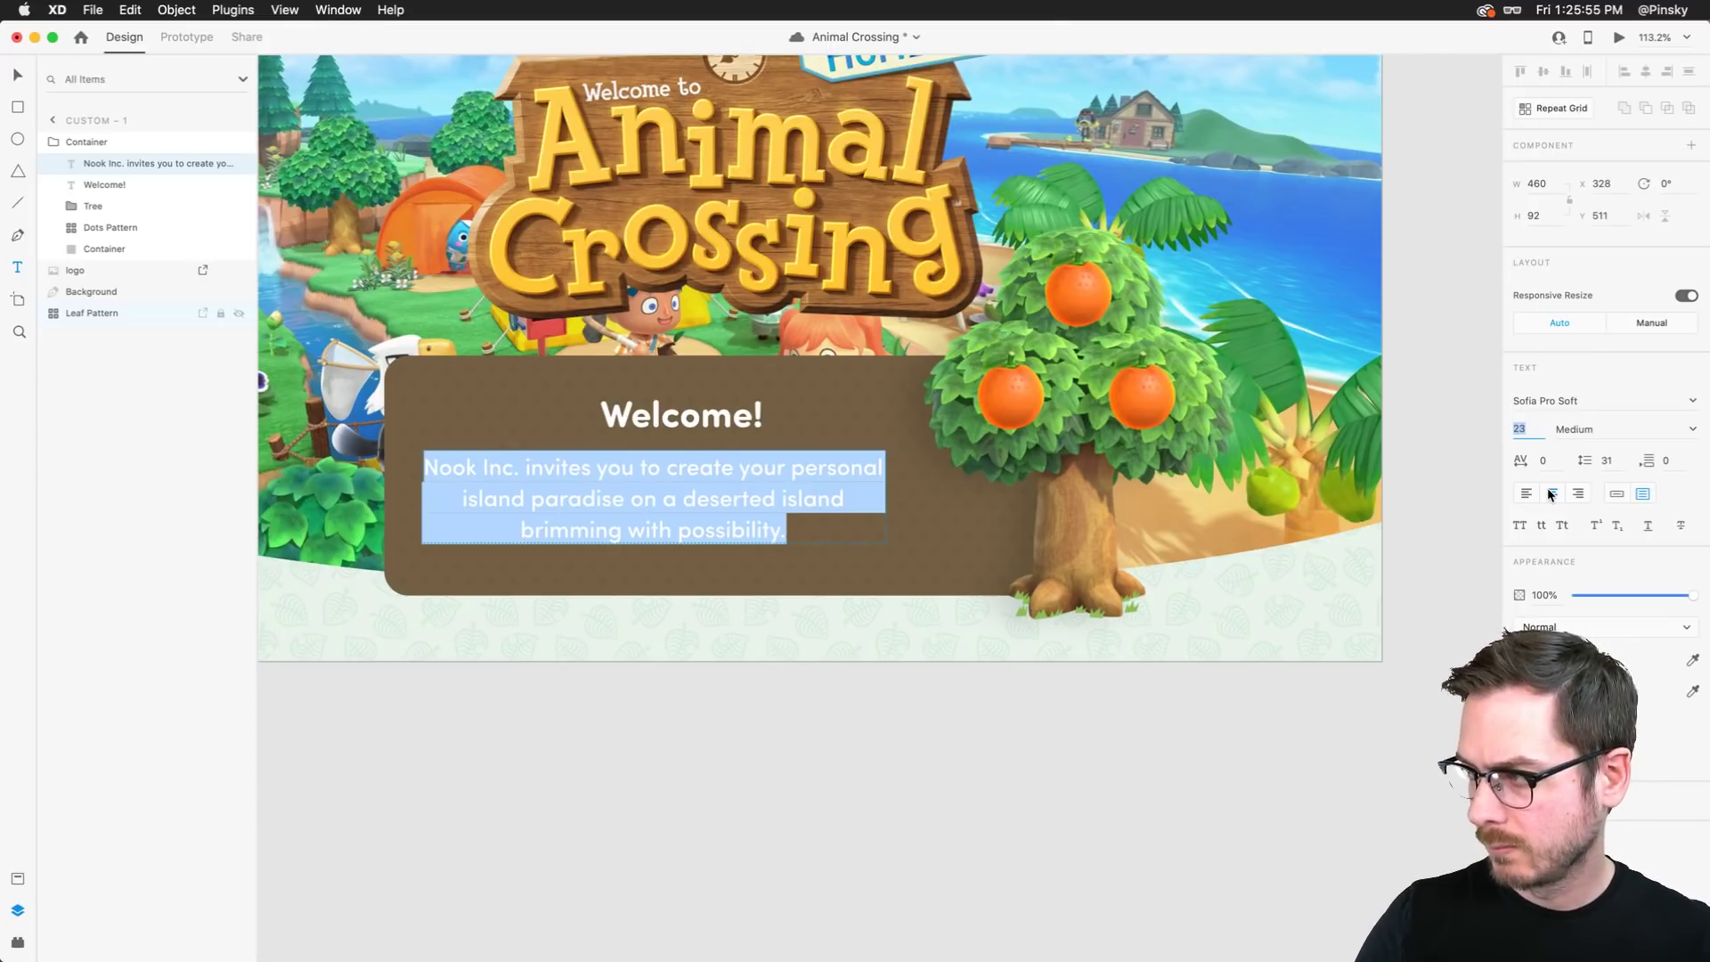
key("Down")
key("Down")
key("Up")
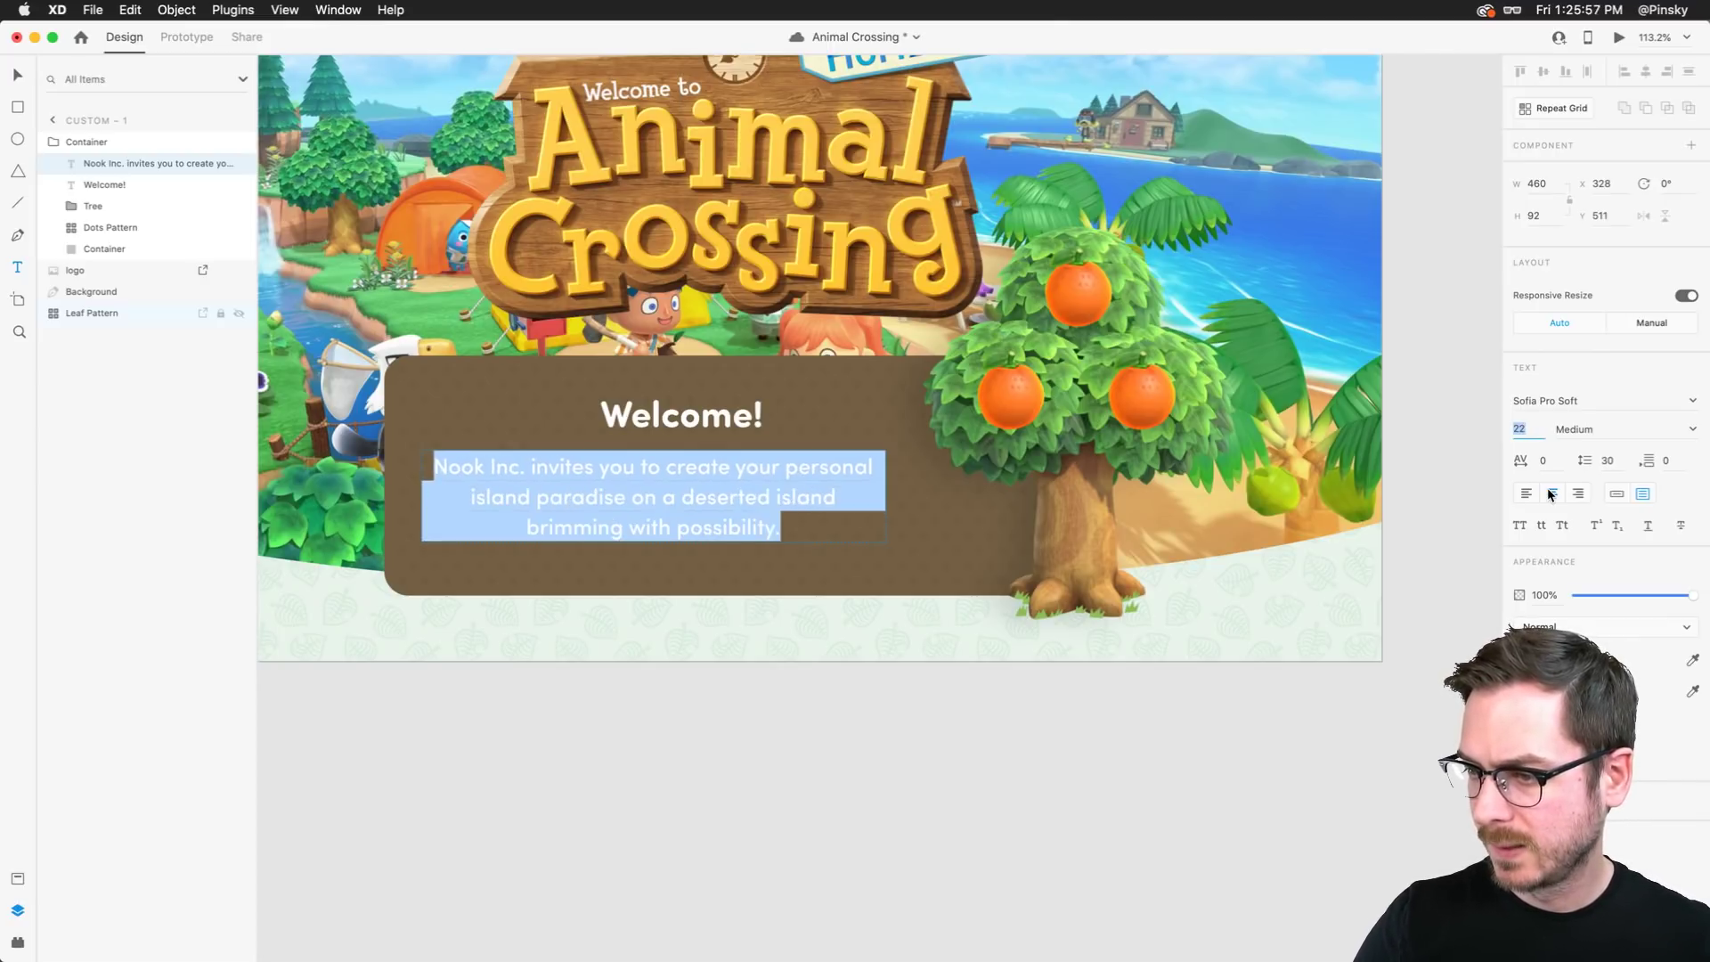
key("Escape")
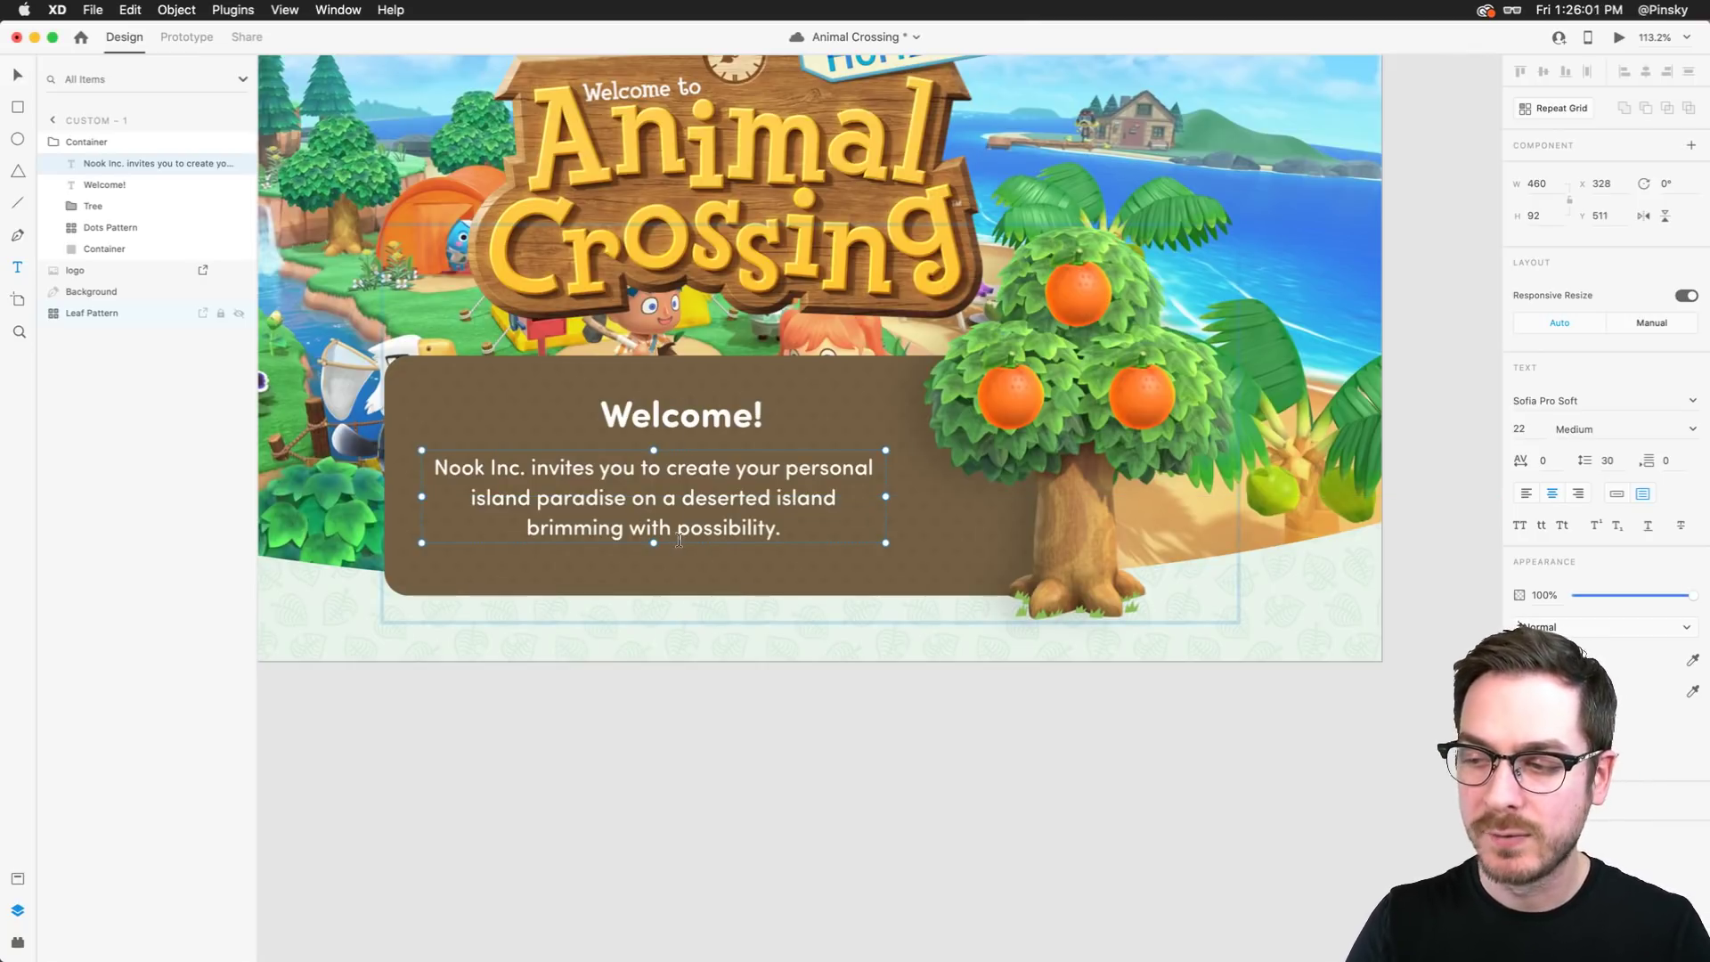
key("super+s")
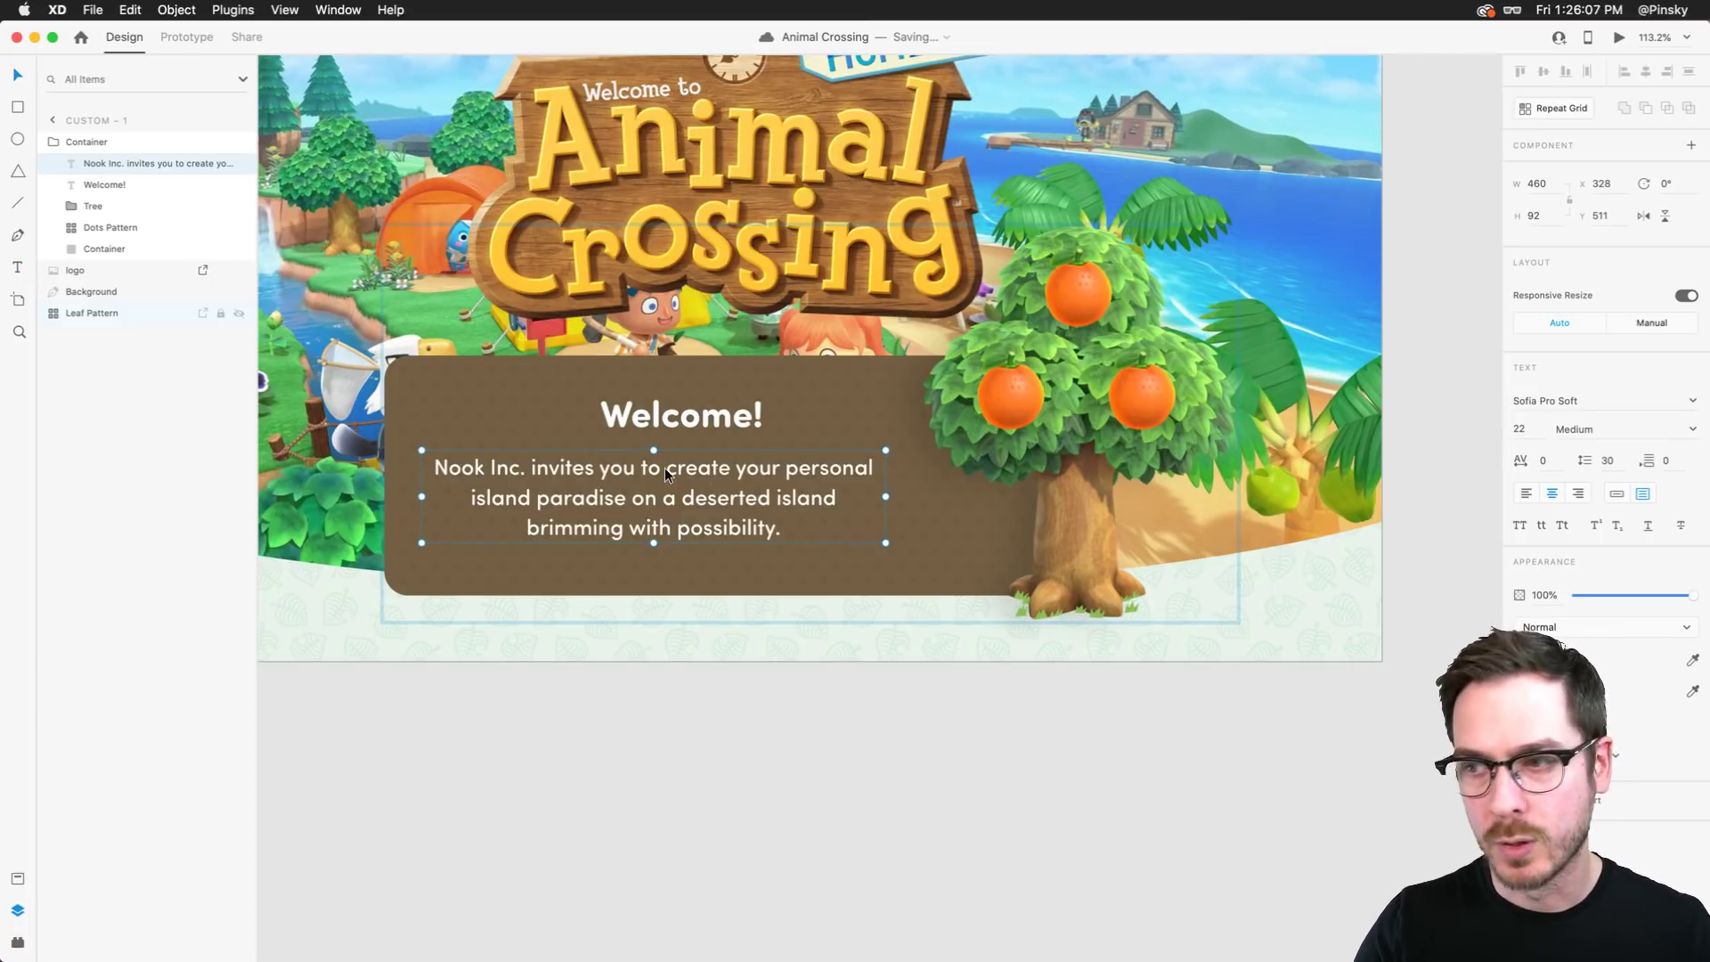
Centre the Nook Inc. paragraph beneath the Welcome! text at X 320, with width 532 and font size 21, and save the document
left_click_drag(682, 465, 711, 471)
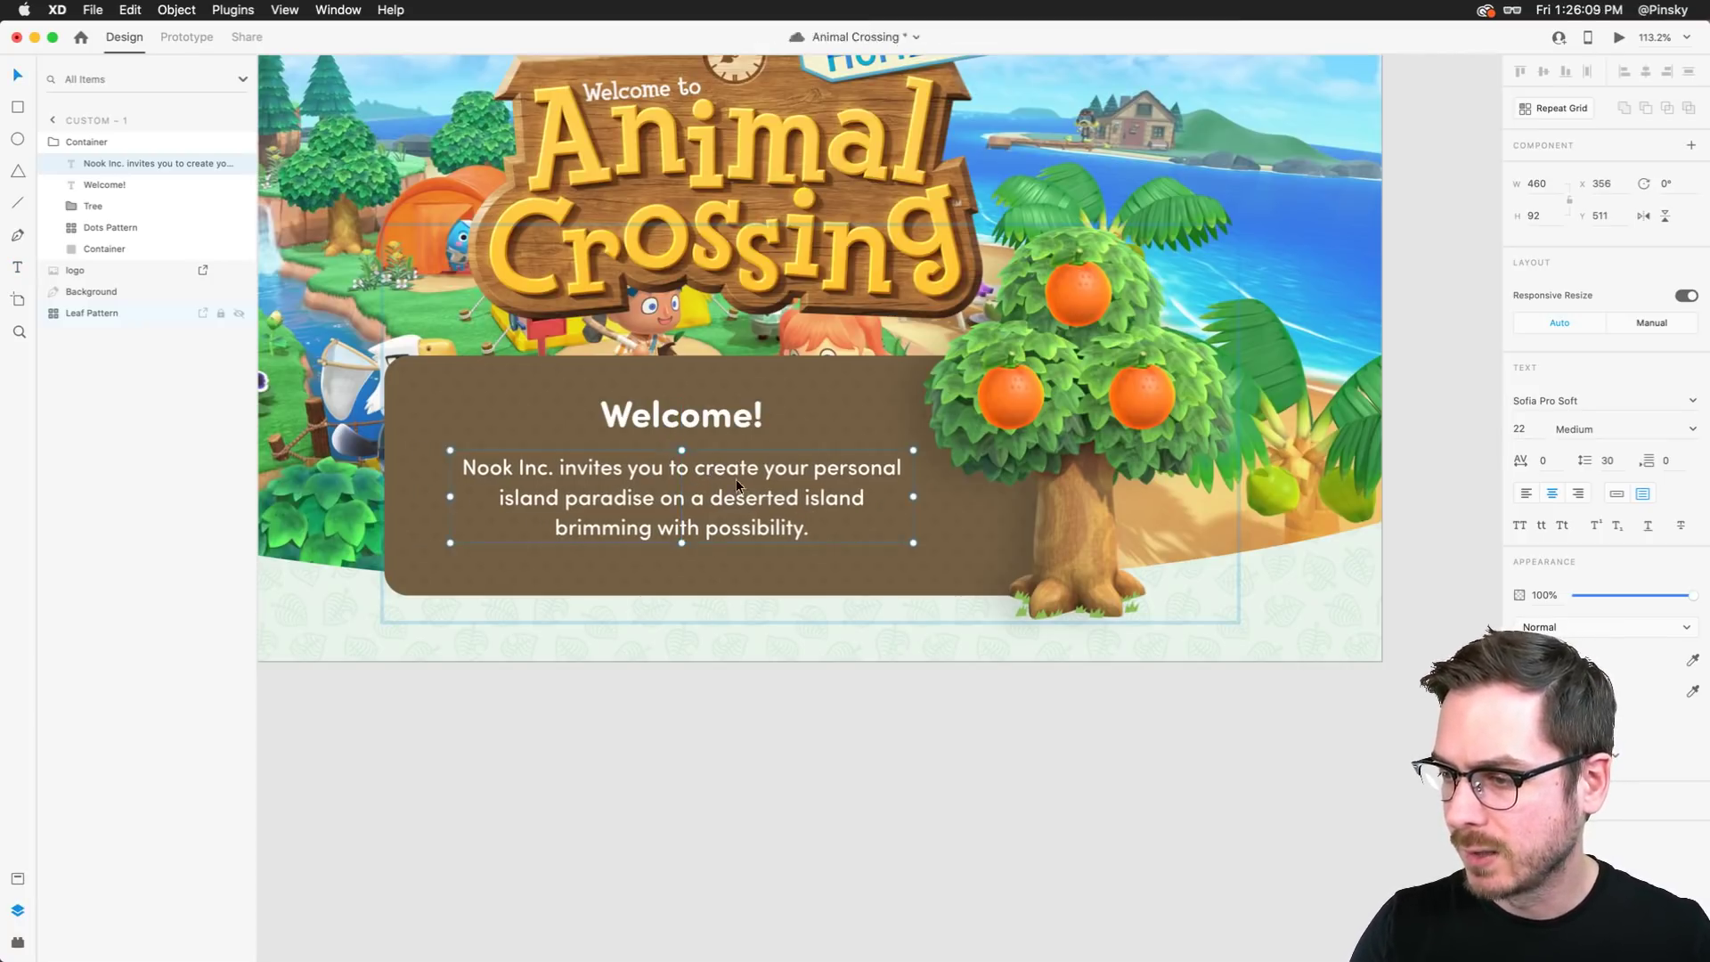
left_click_drag(914, 496, 950, 502)
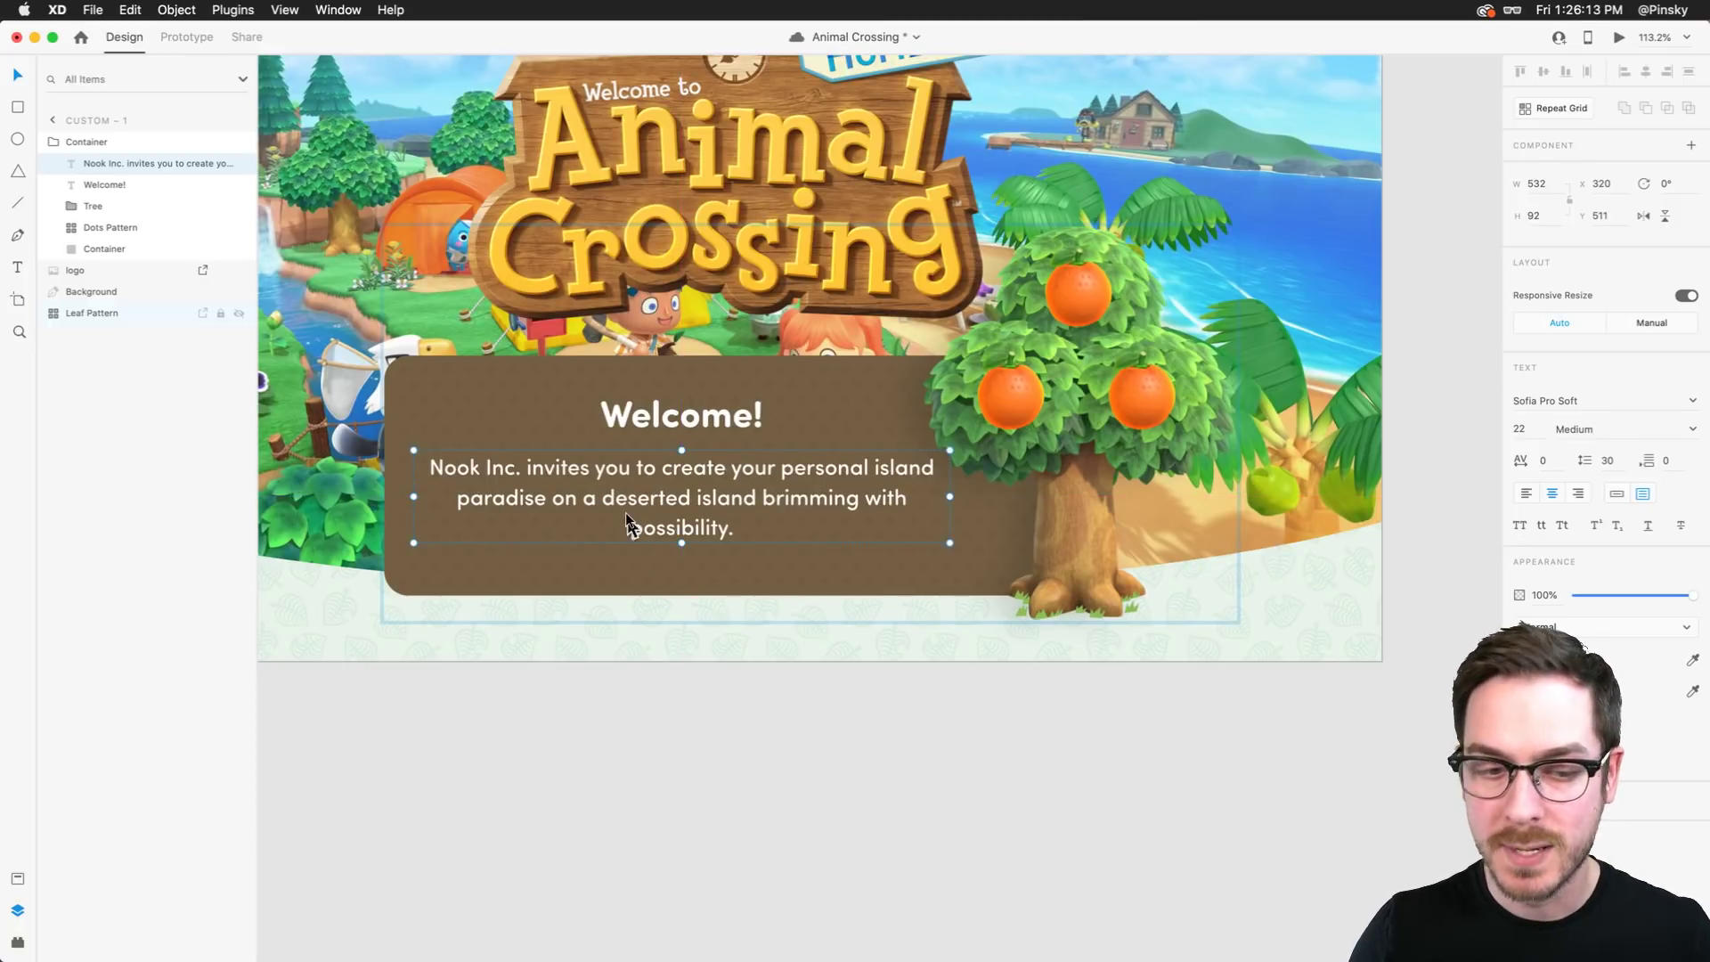
key("super+shift+comma")
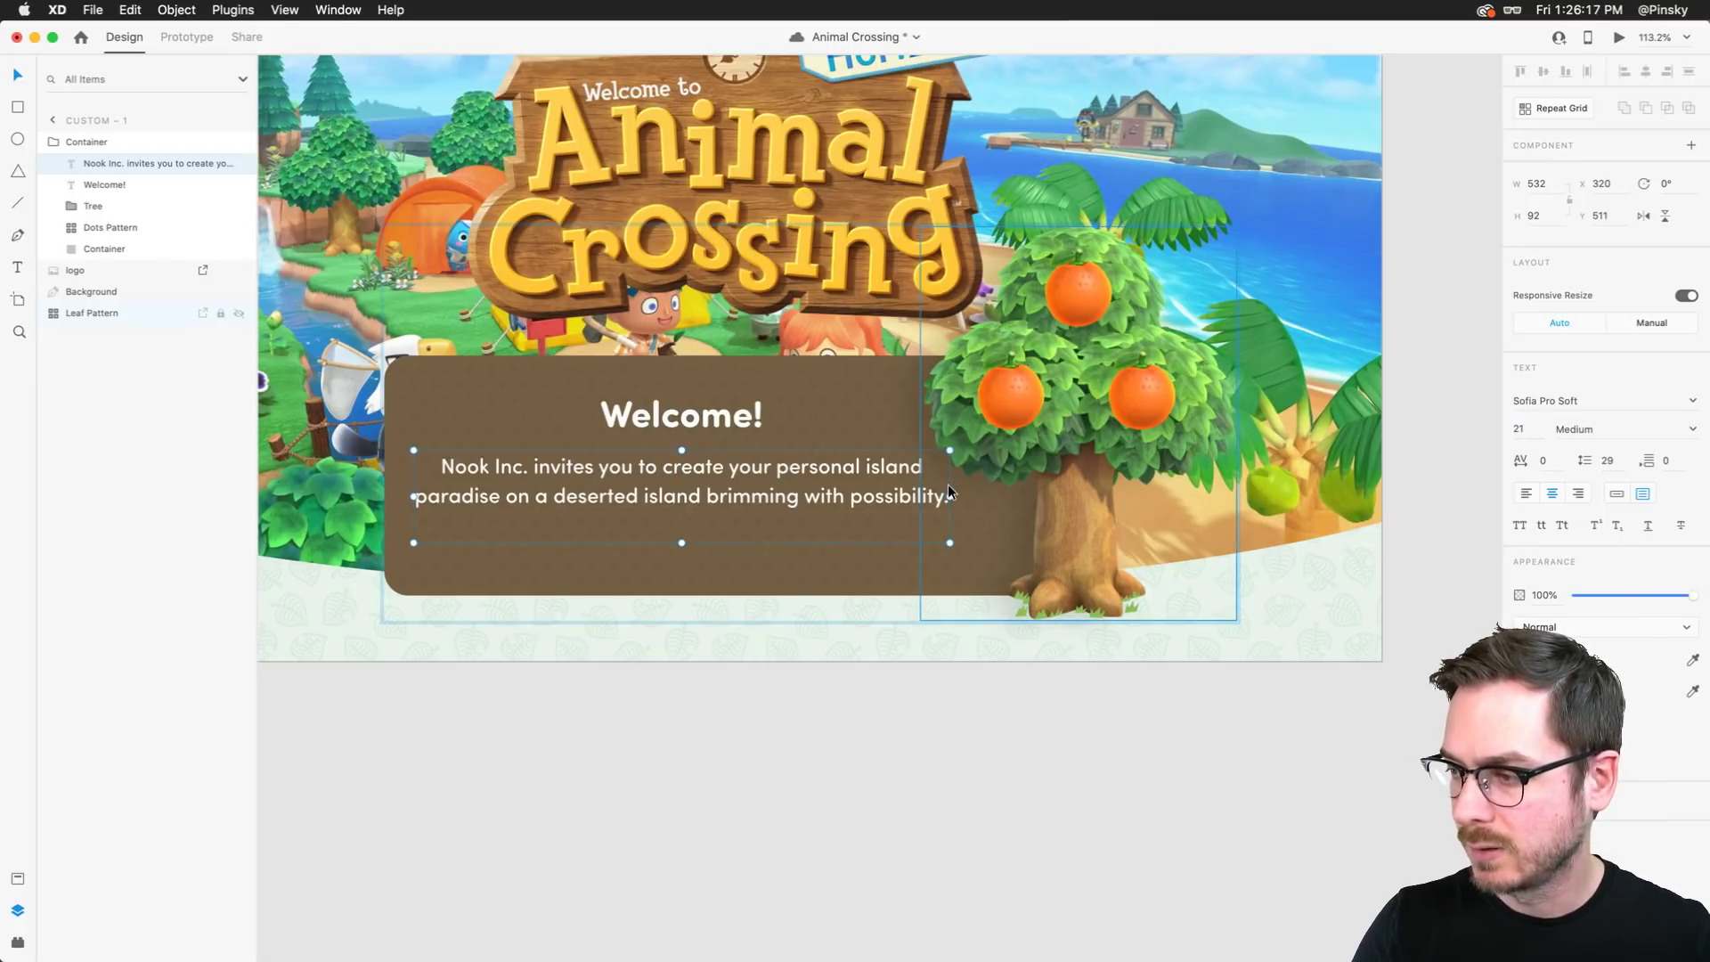
left_click_drag(772, 458, 768, 458)
left_click(665, 422)
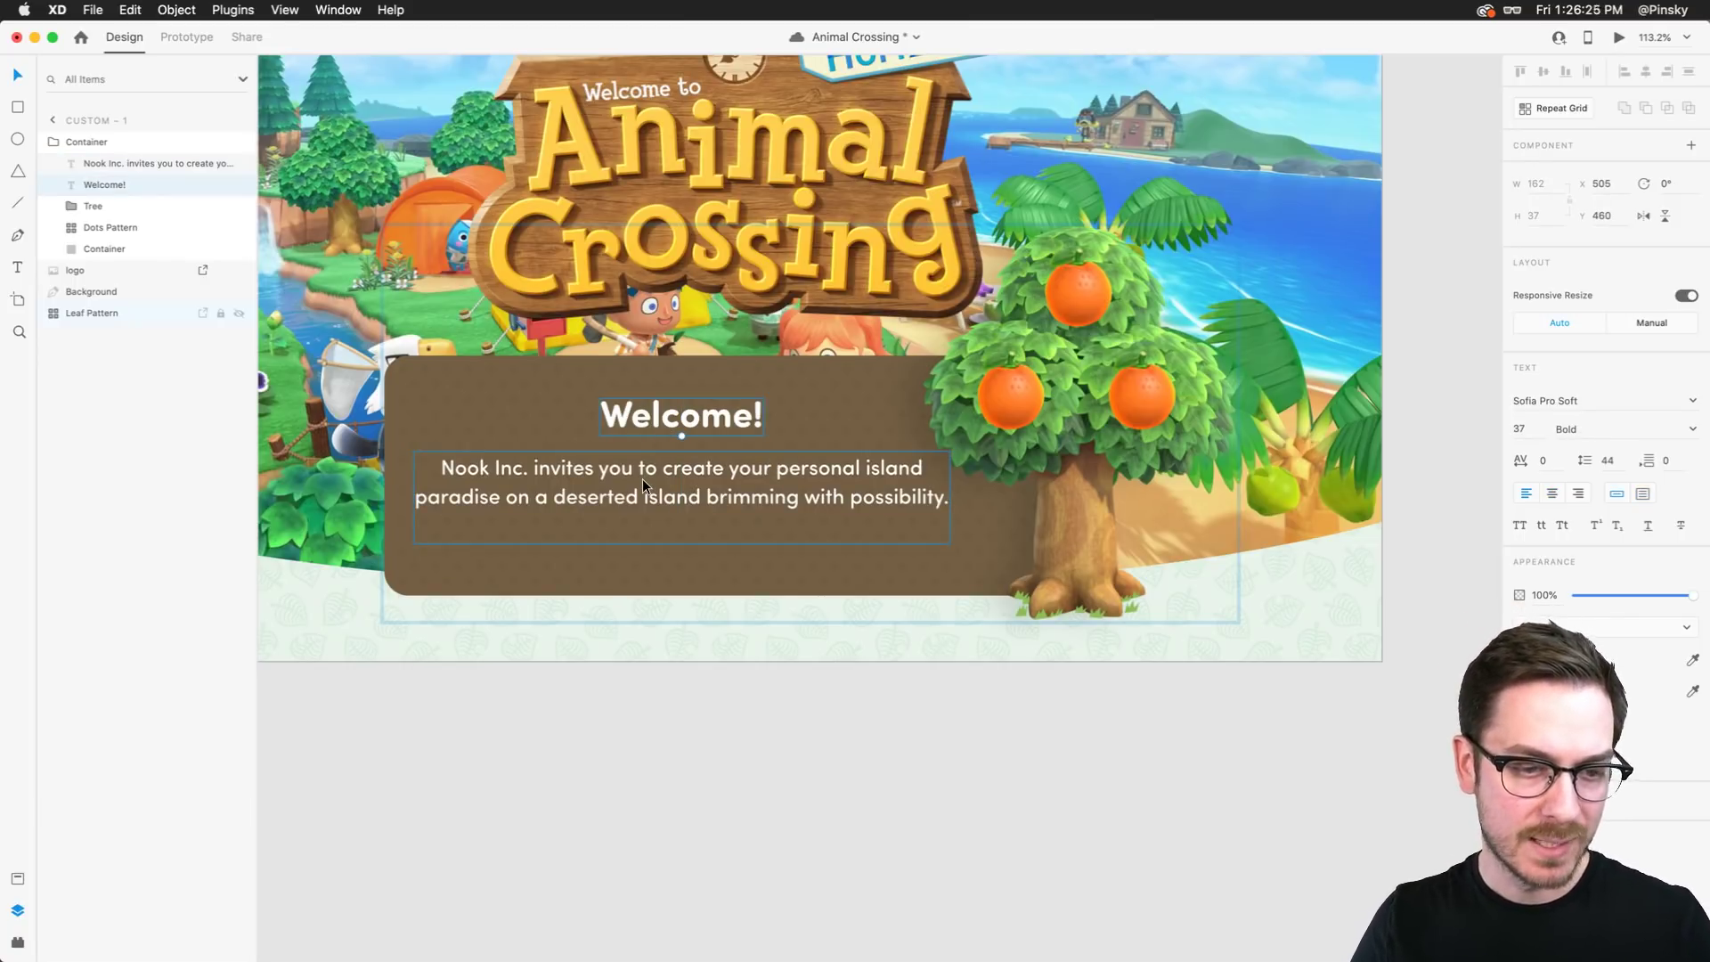
key("super+s")
Try the Welcome! text centred under the logo at X 559 with the Nook Inc. paragraph hidden, and save the document
left_click_drag(698, 408, 751, 409)
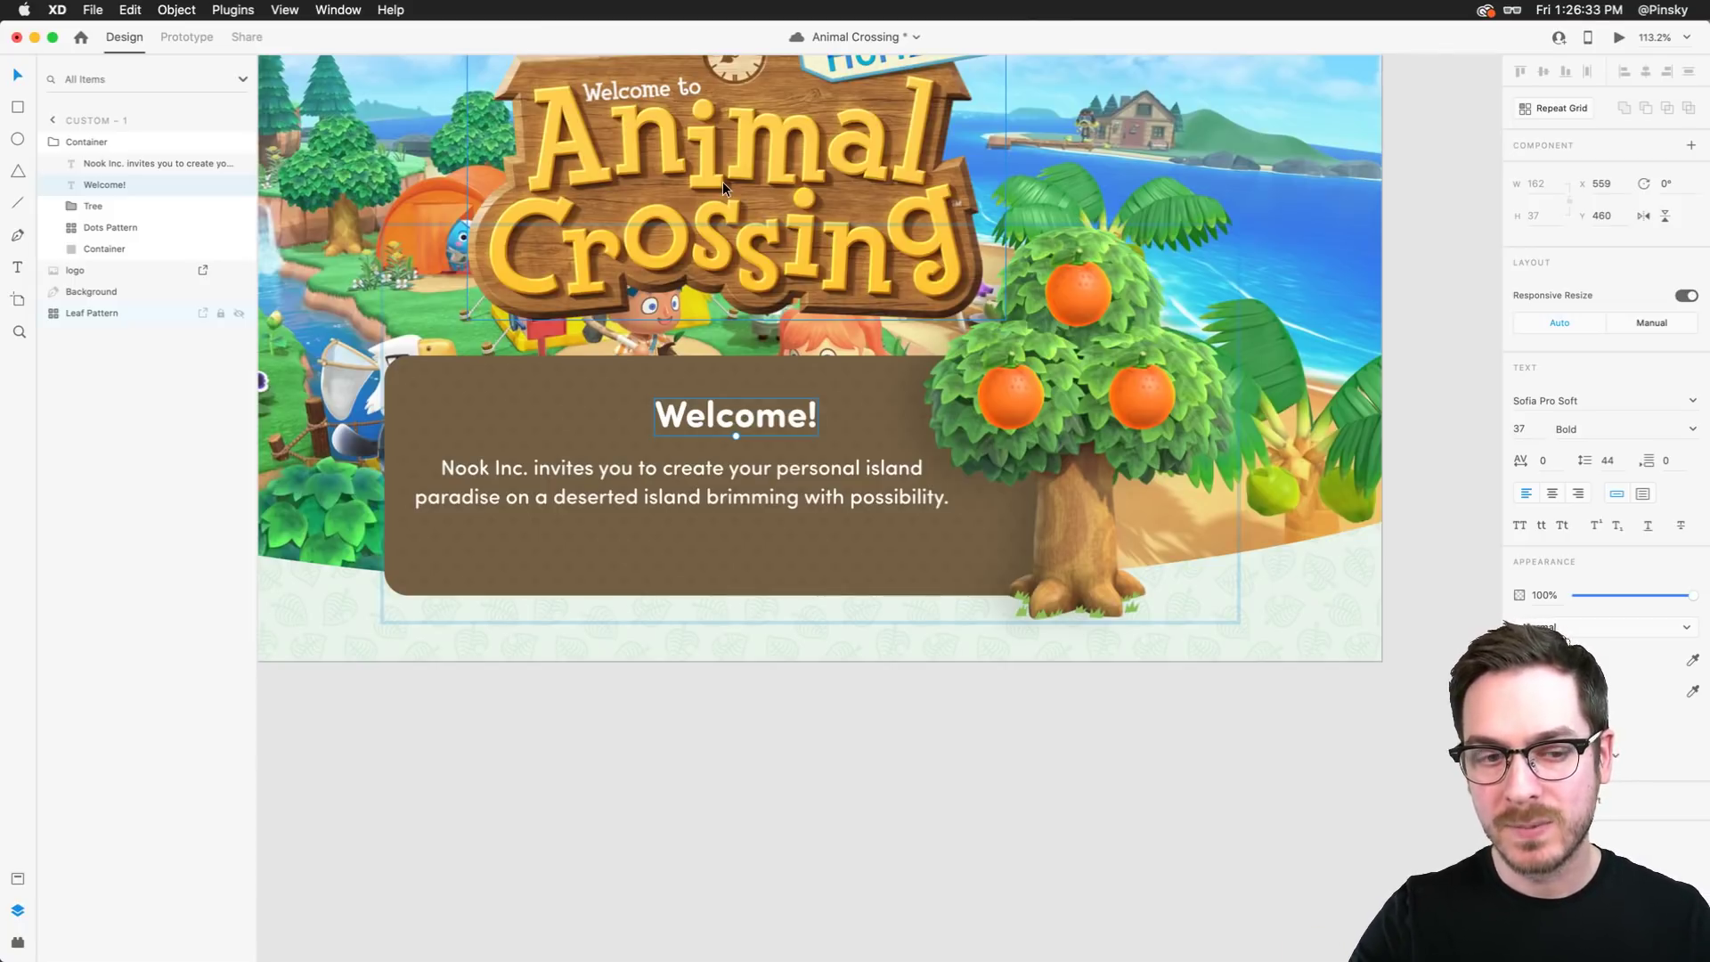
key("super+s")
scroll(734, 185, "down", 5)
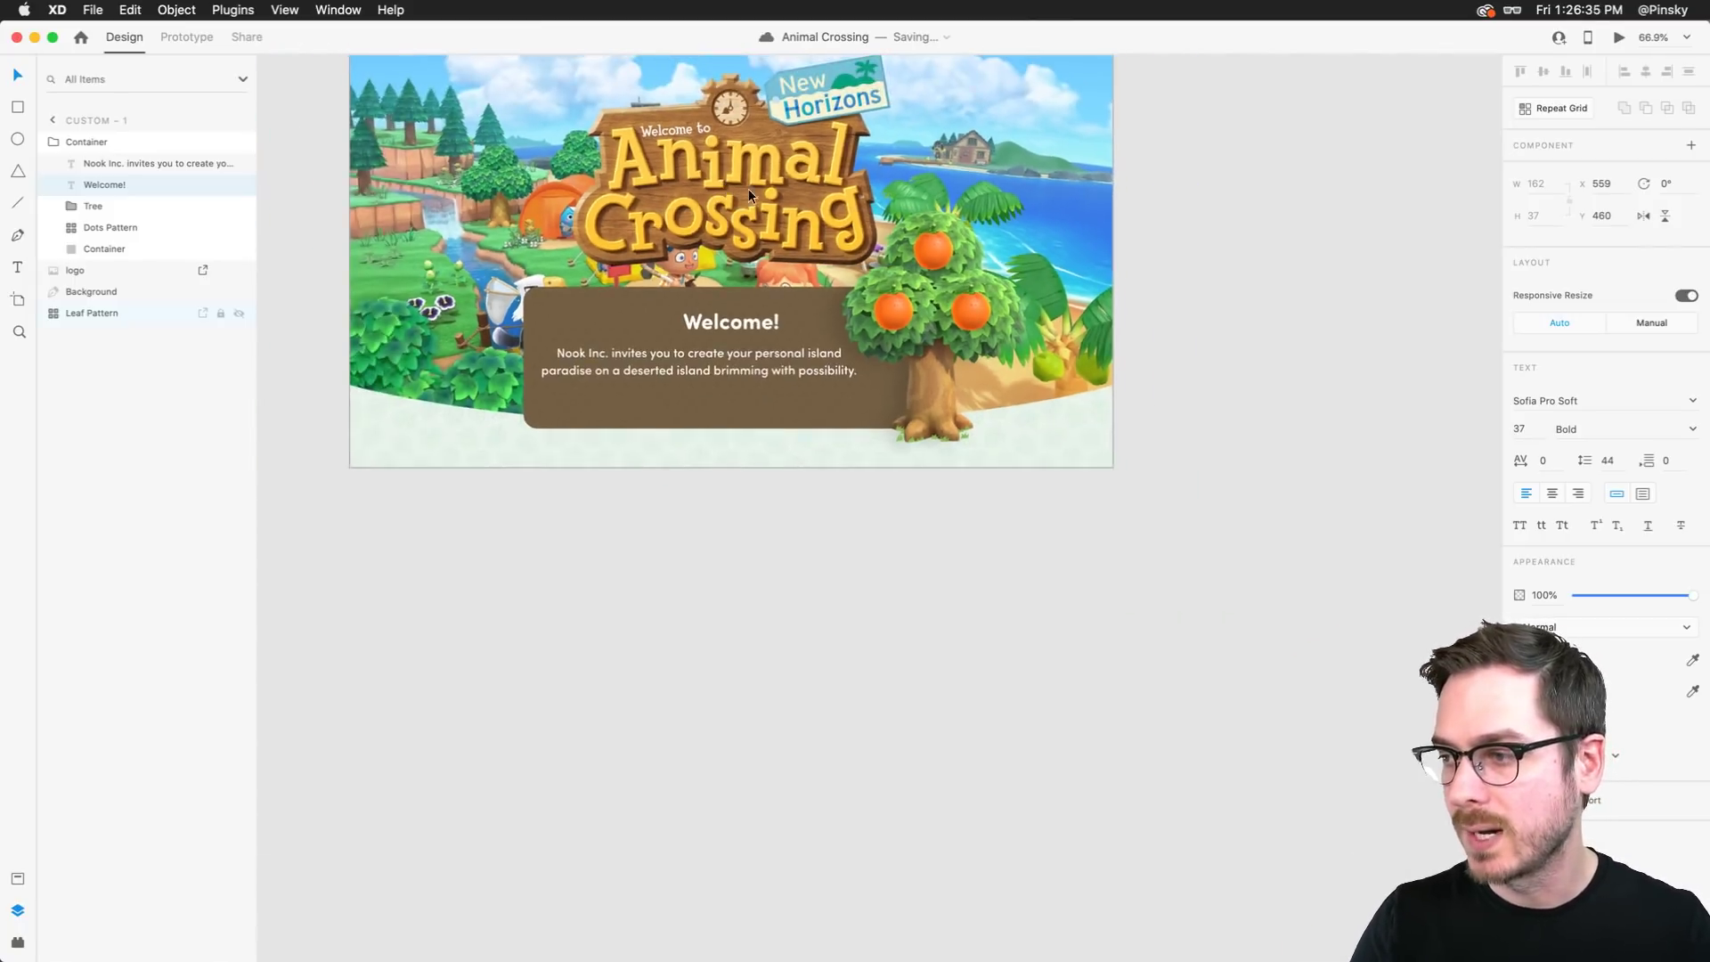
left_click(730, 405)
scroll(670, 408, "left", 3)
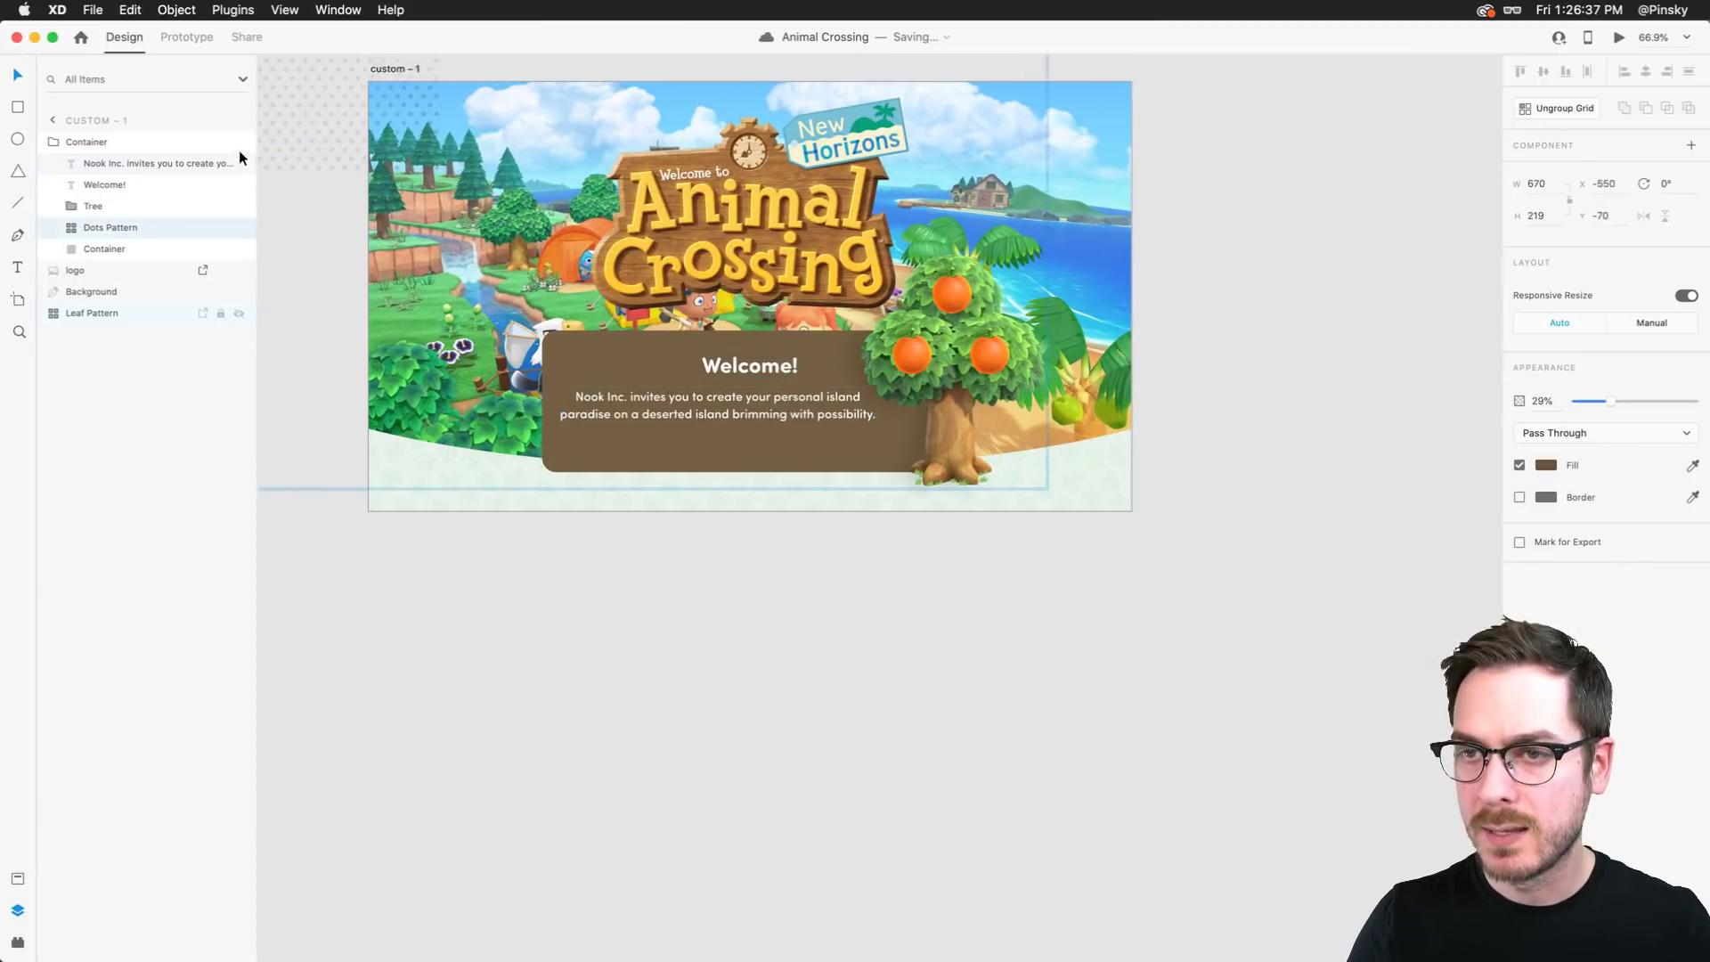
left_click(238, 163)
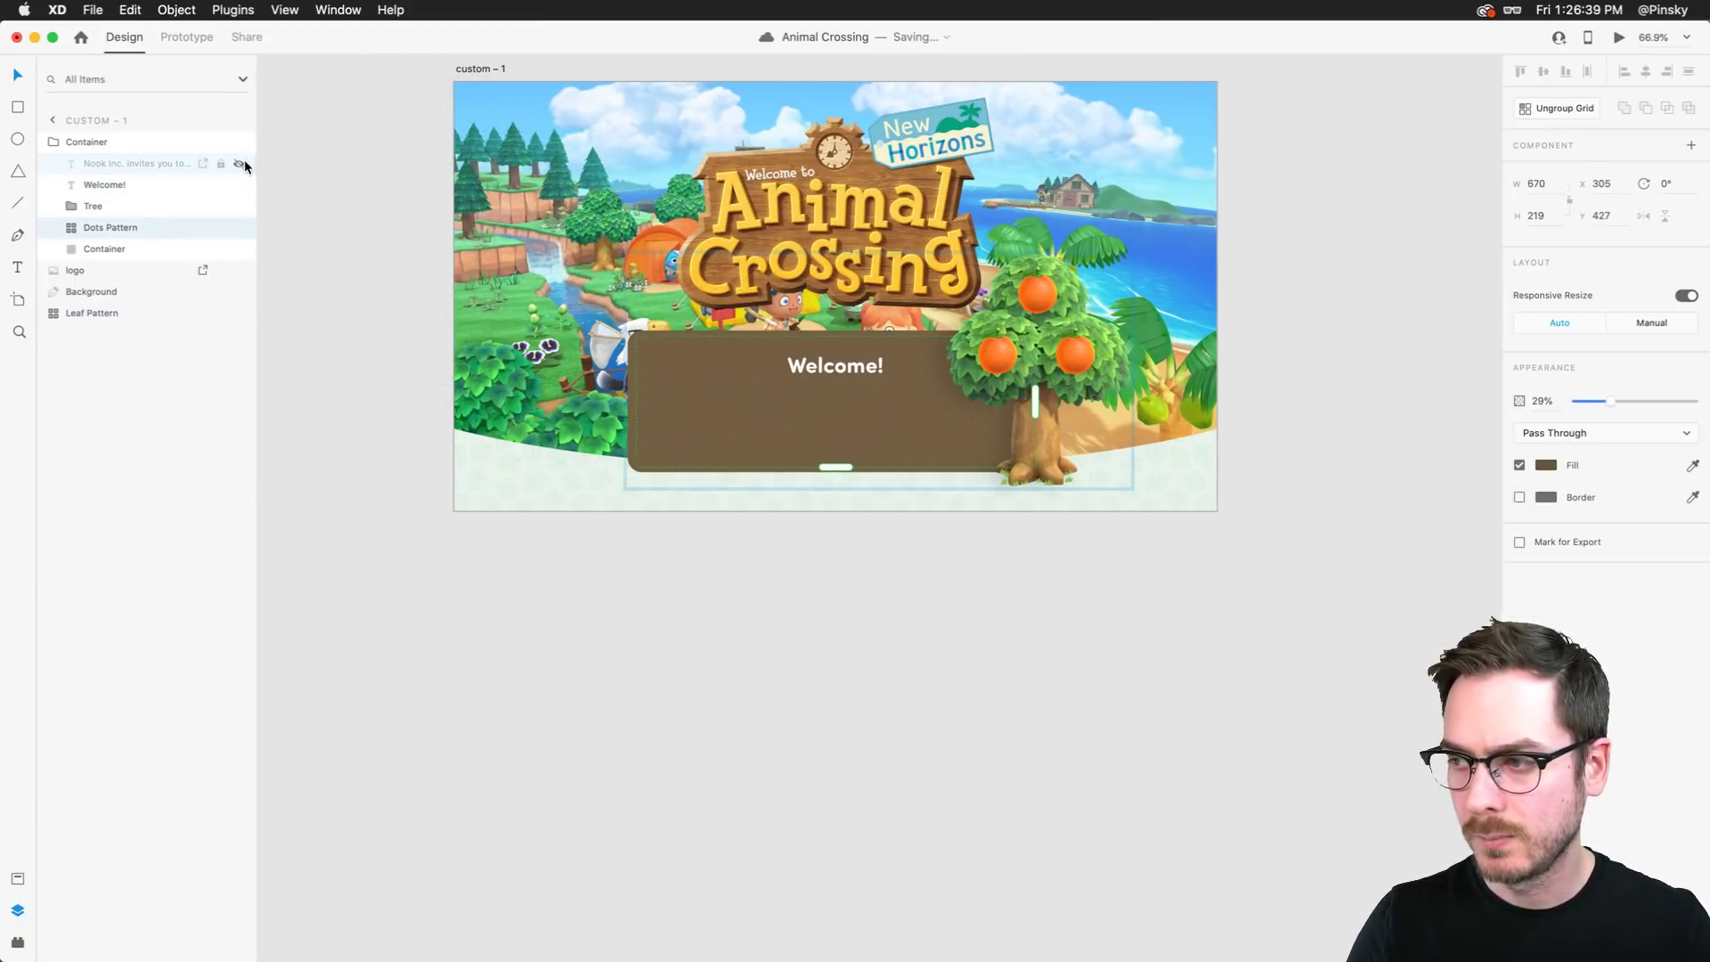
left_click(807, 780)
scroll(807, 781, "right", 2)
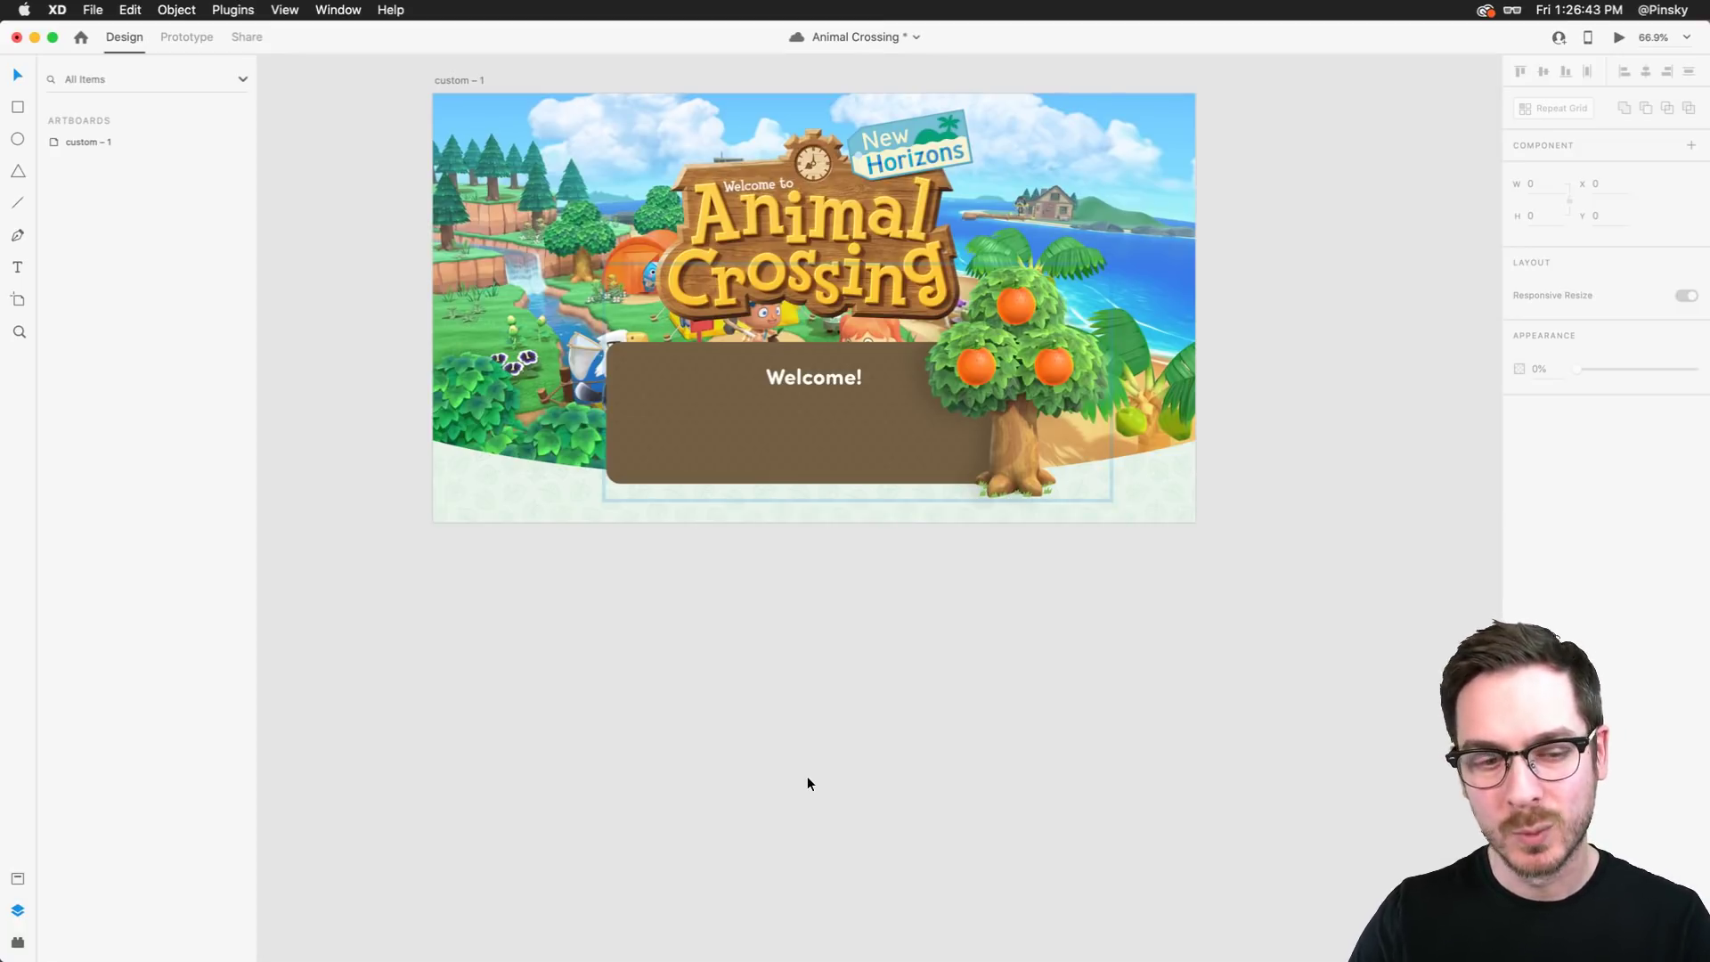
key("super+s")
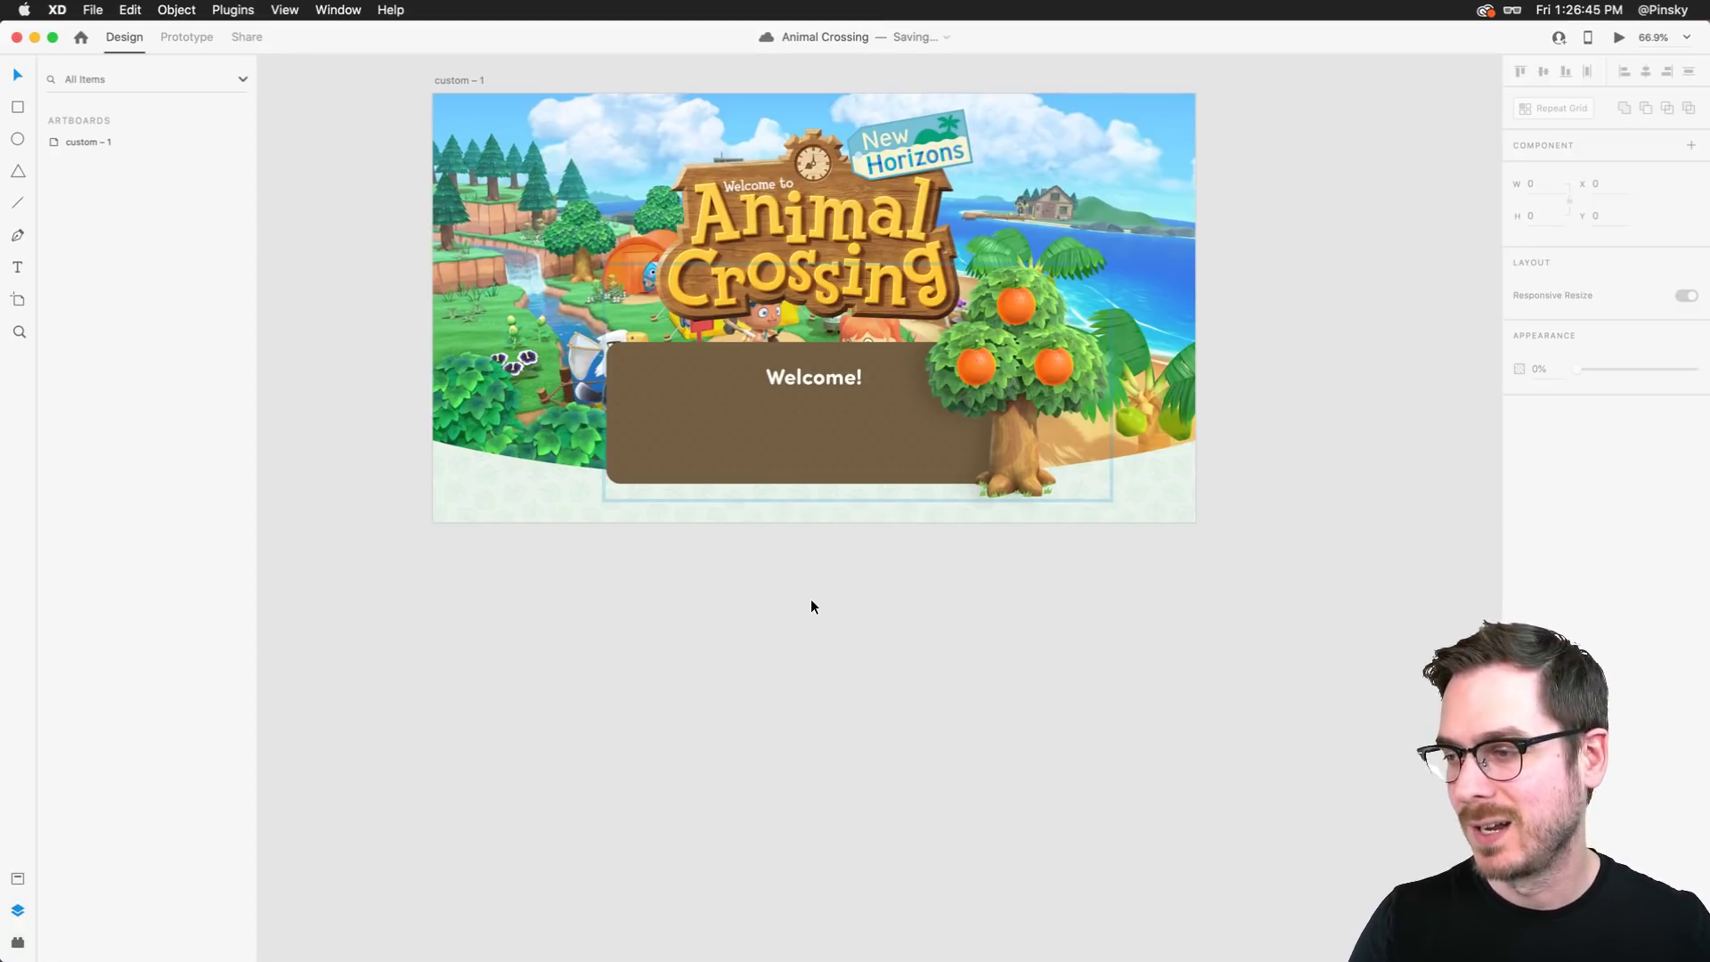
Undo the hiding of the paragraph and the move of the Welcome! text
key("super+z")
key("super+z")
key("Escape")
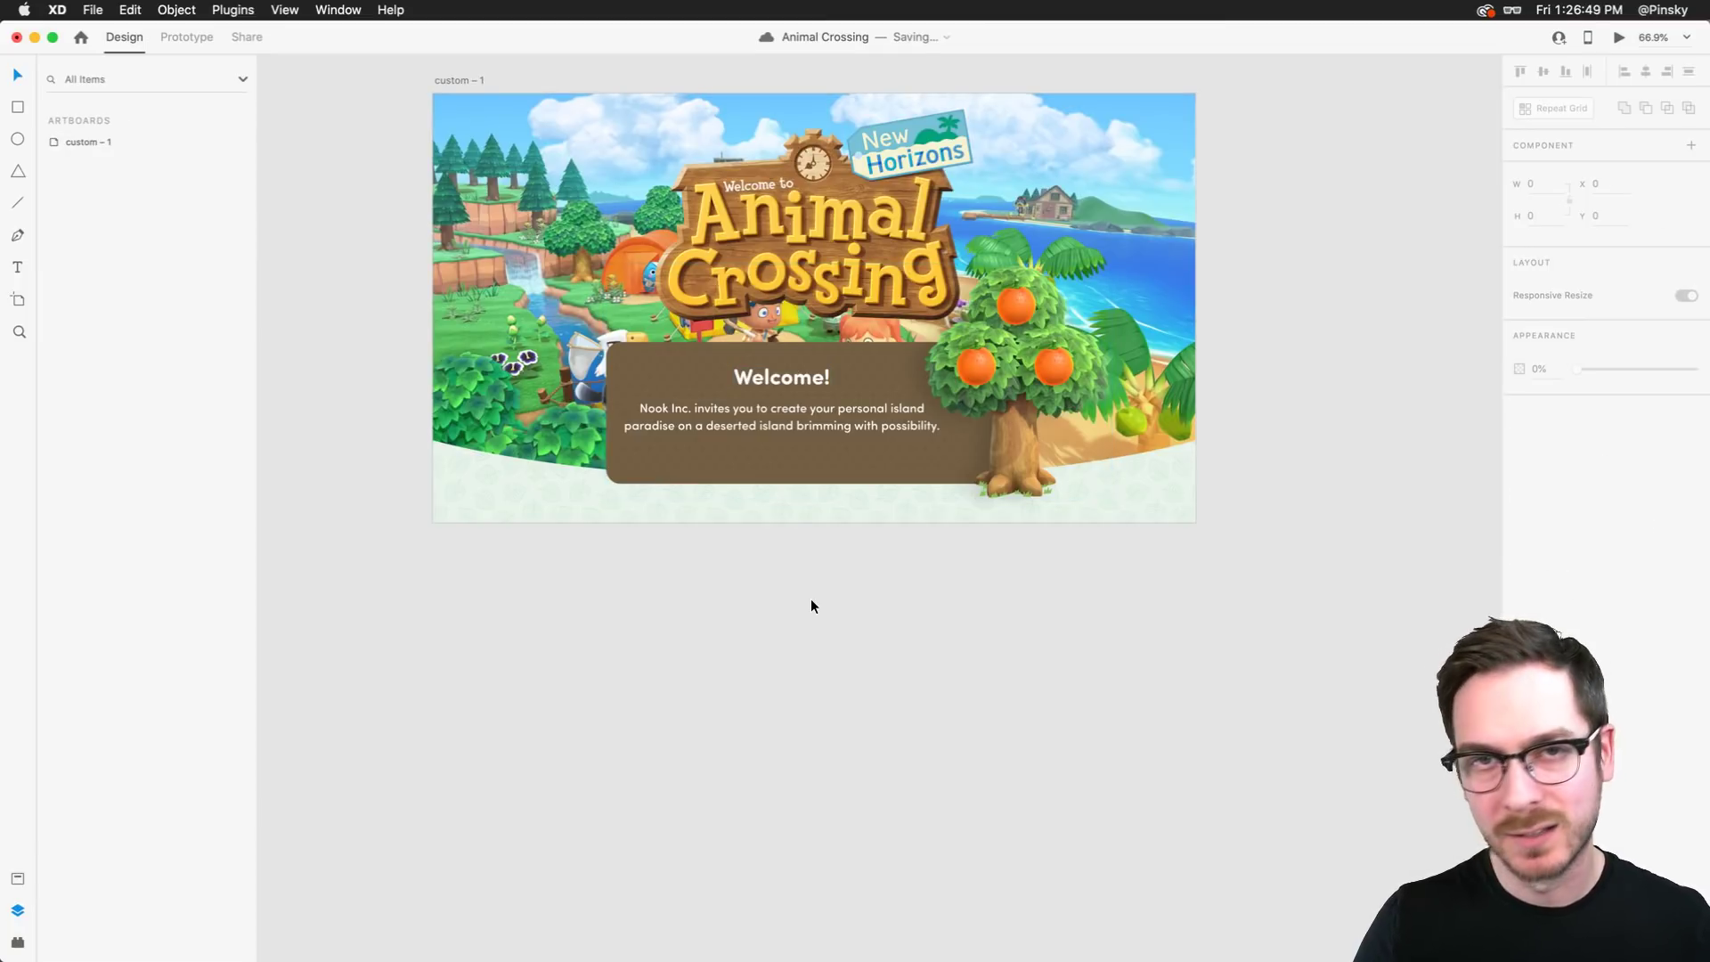
Save the document and shorten the Nook Inc. paragraph's text box to a height of 63
scroll(910, 353, "up", 3)
scroll(910, 351, "up", 4)
left_click(822, 410)
key("super+s")
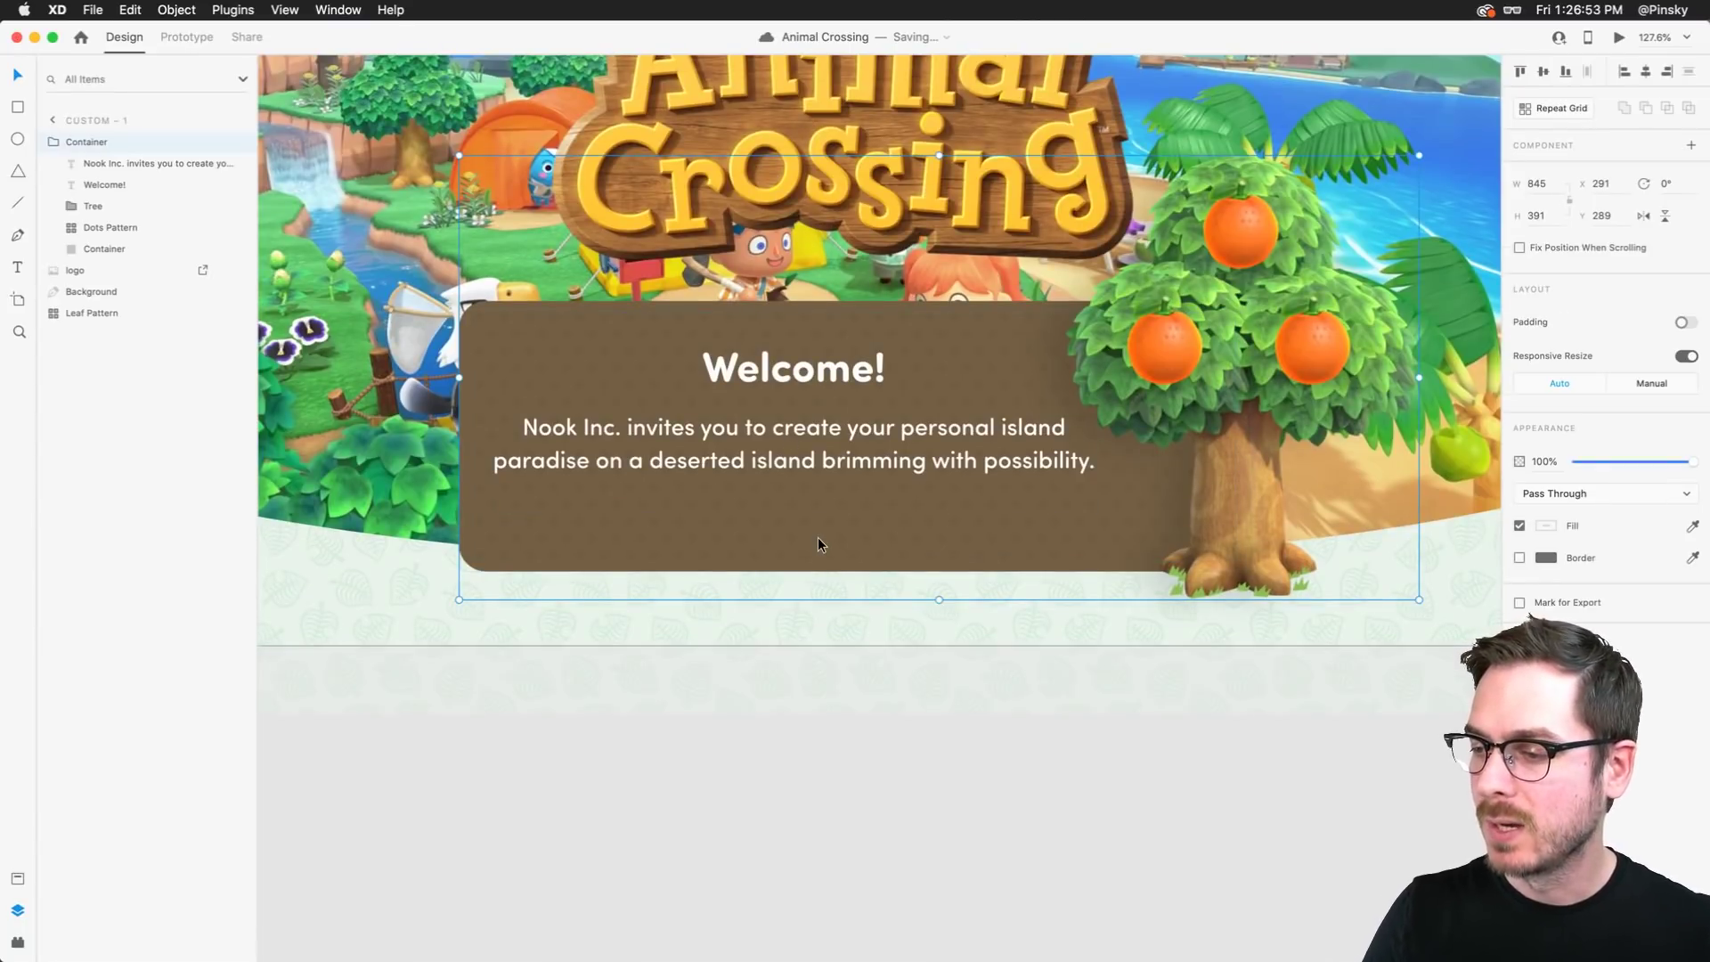
double_click(803, 428)
left_click_drag(793, 513, 792, 483)
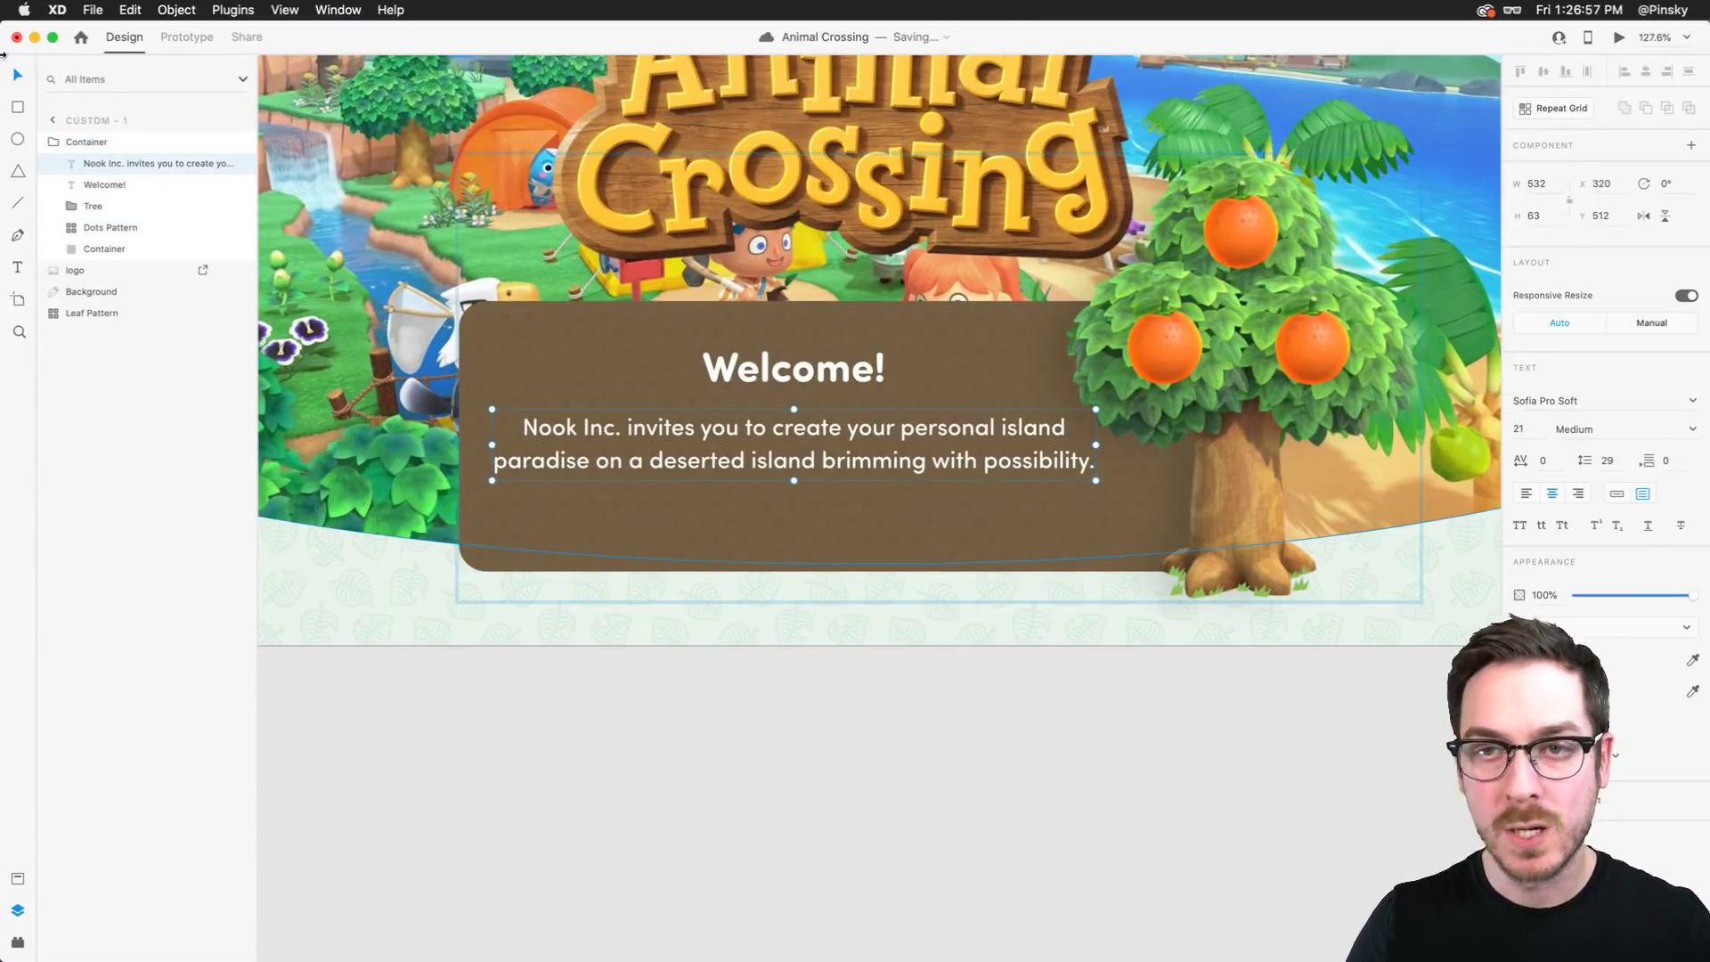
Draw a button rectangle about 153 by 54 overlapping the brown panel's lower edge, below the paragraph
left_click(17, 106)
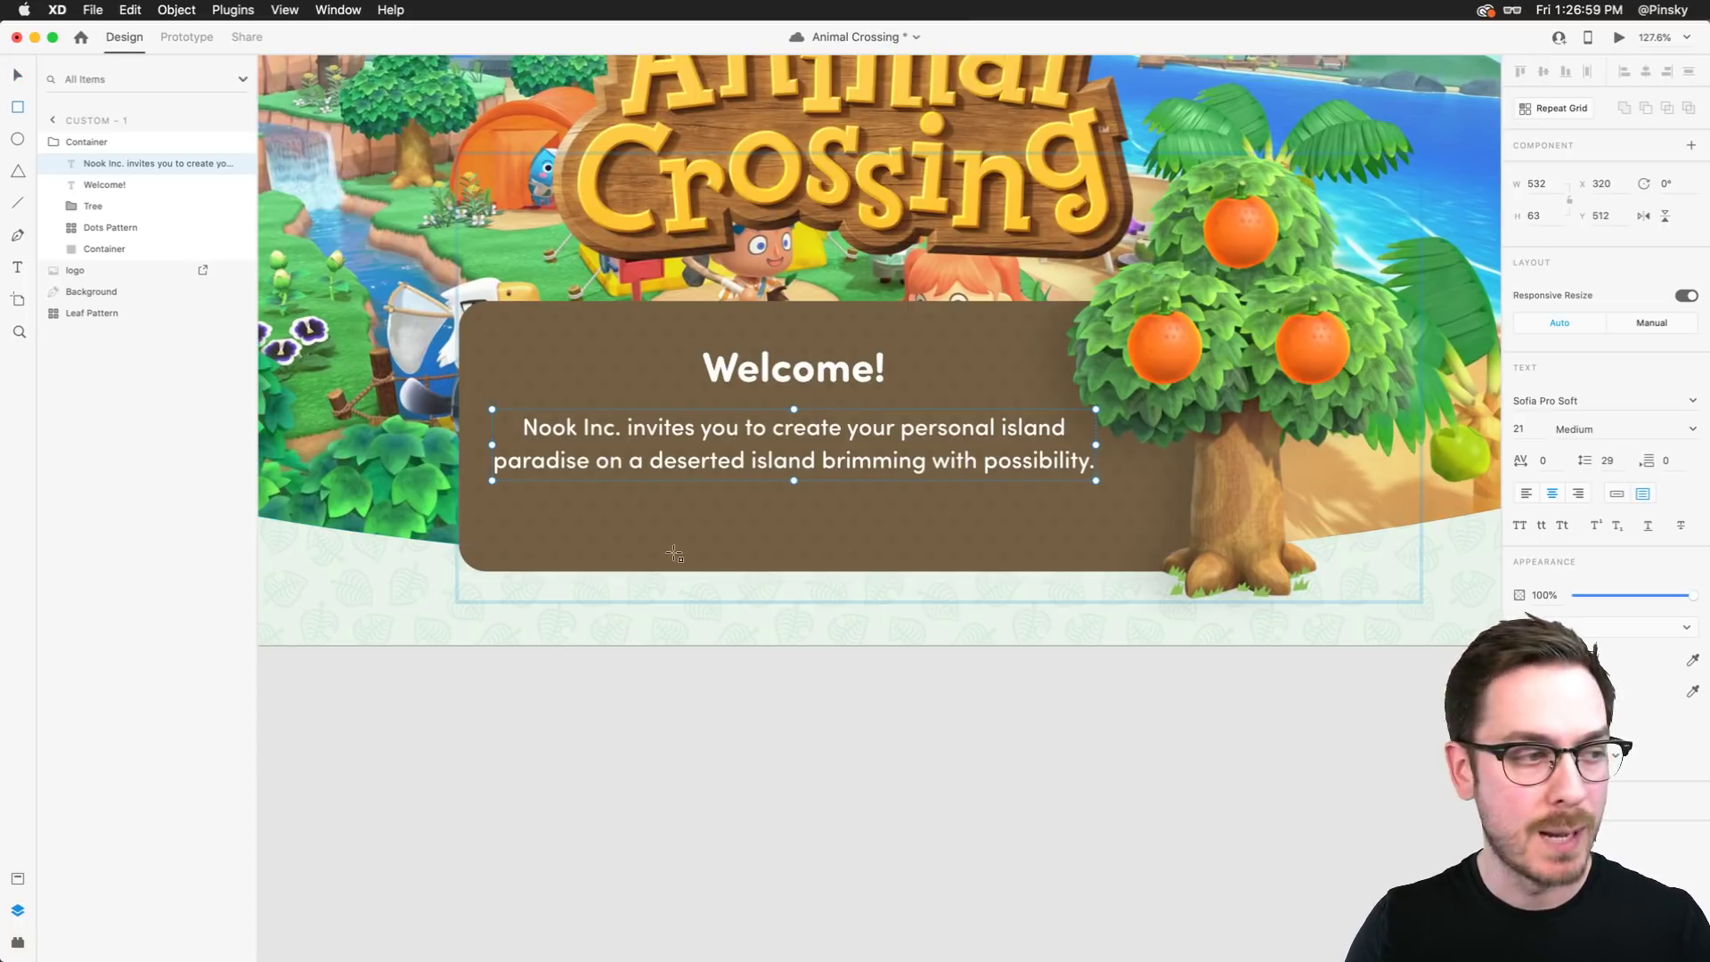
left_click_drag(782, 529, 955, 593)
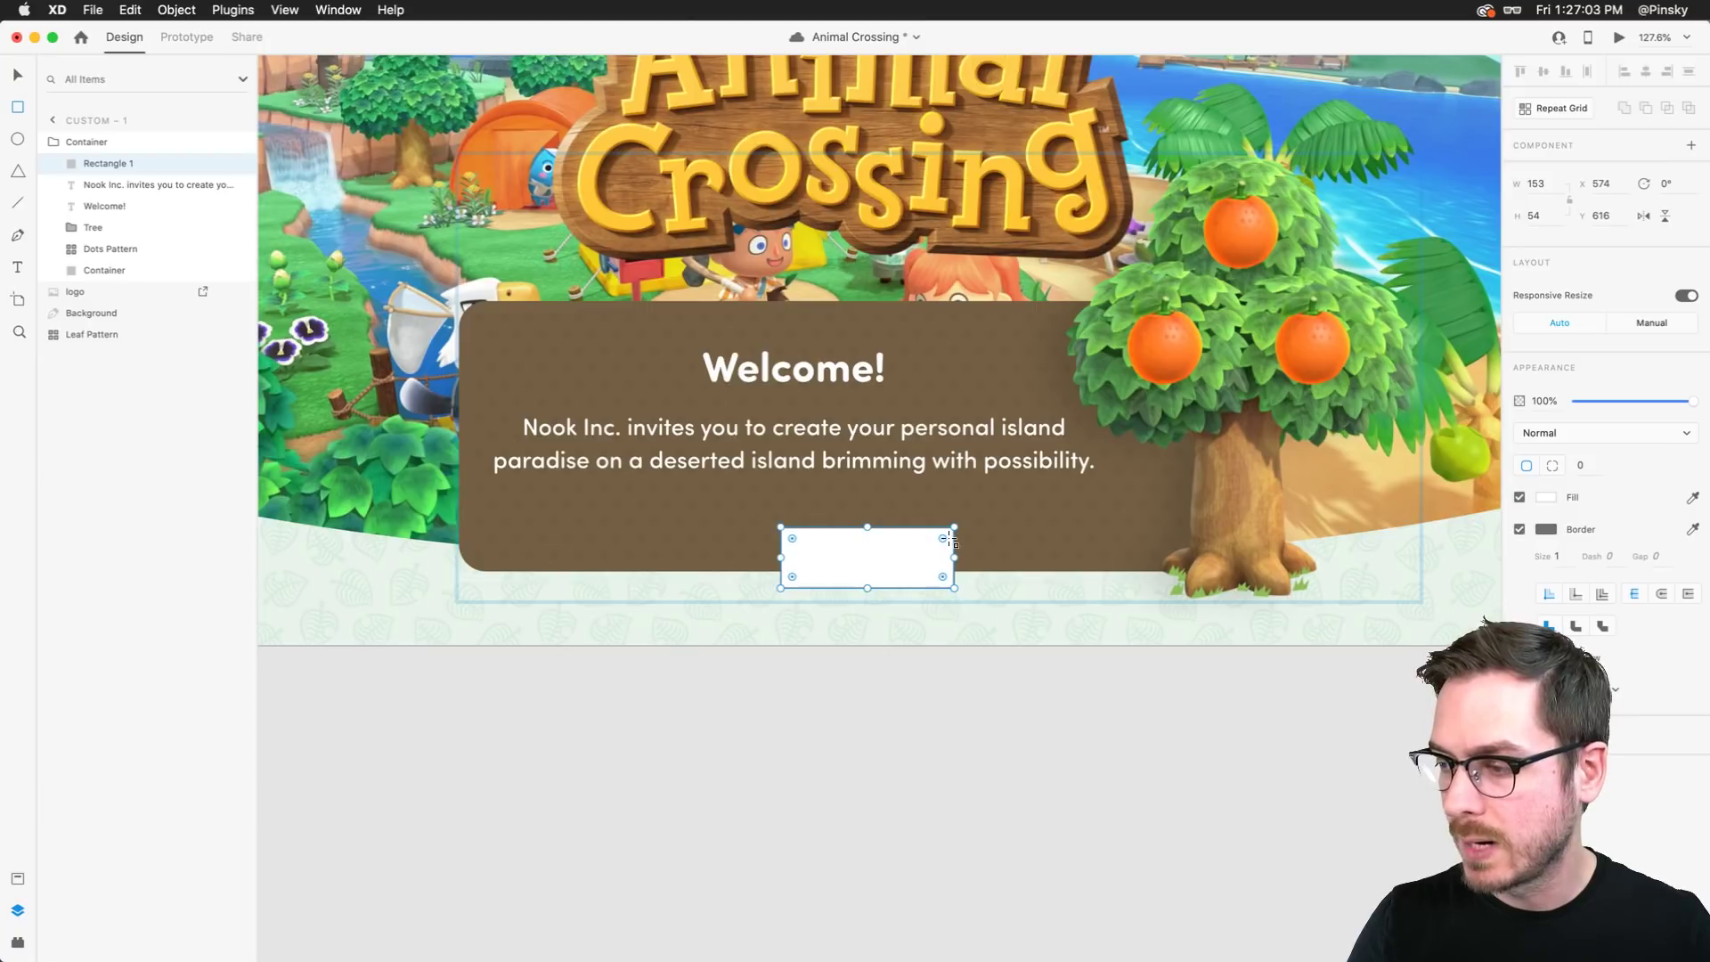
scroll(938, 539, "up", 3)
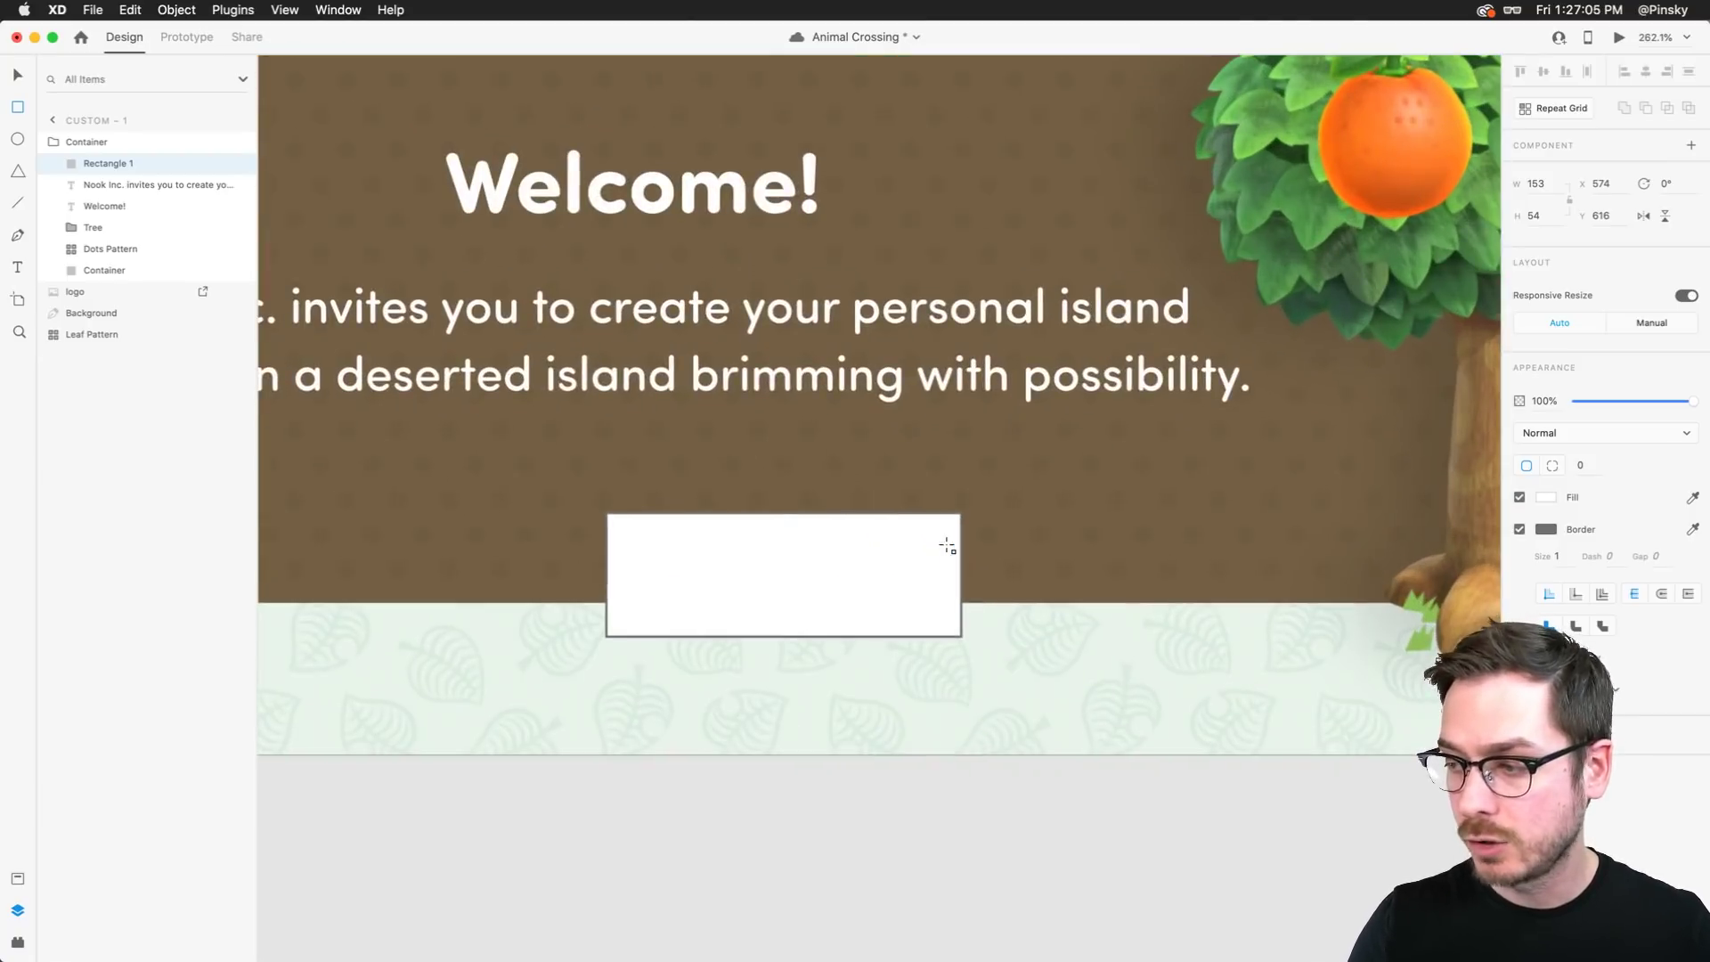
Try fully rounding the button rectangle's corners to a radius of 27, and undo the rounding
left_click_drag(951, 523, 760, 643)
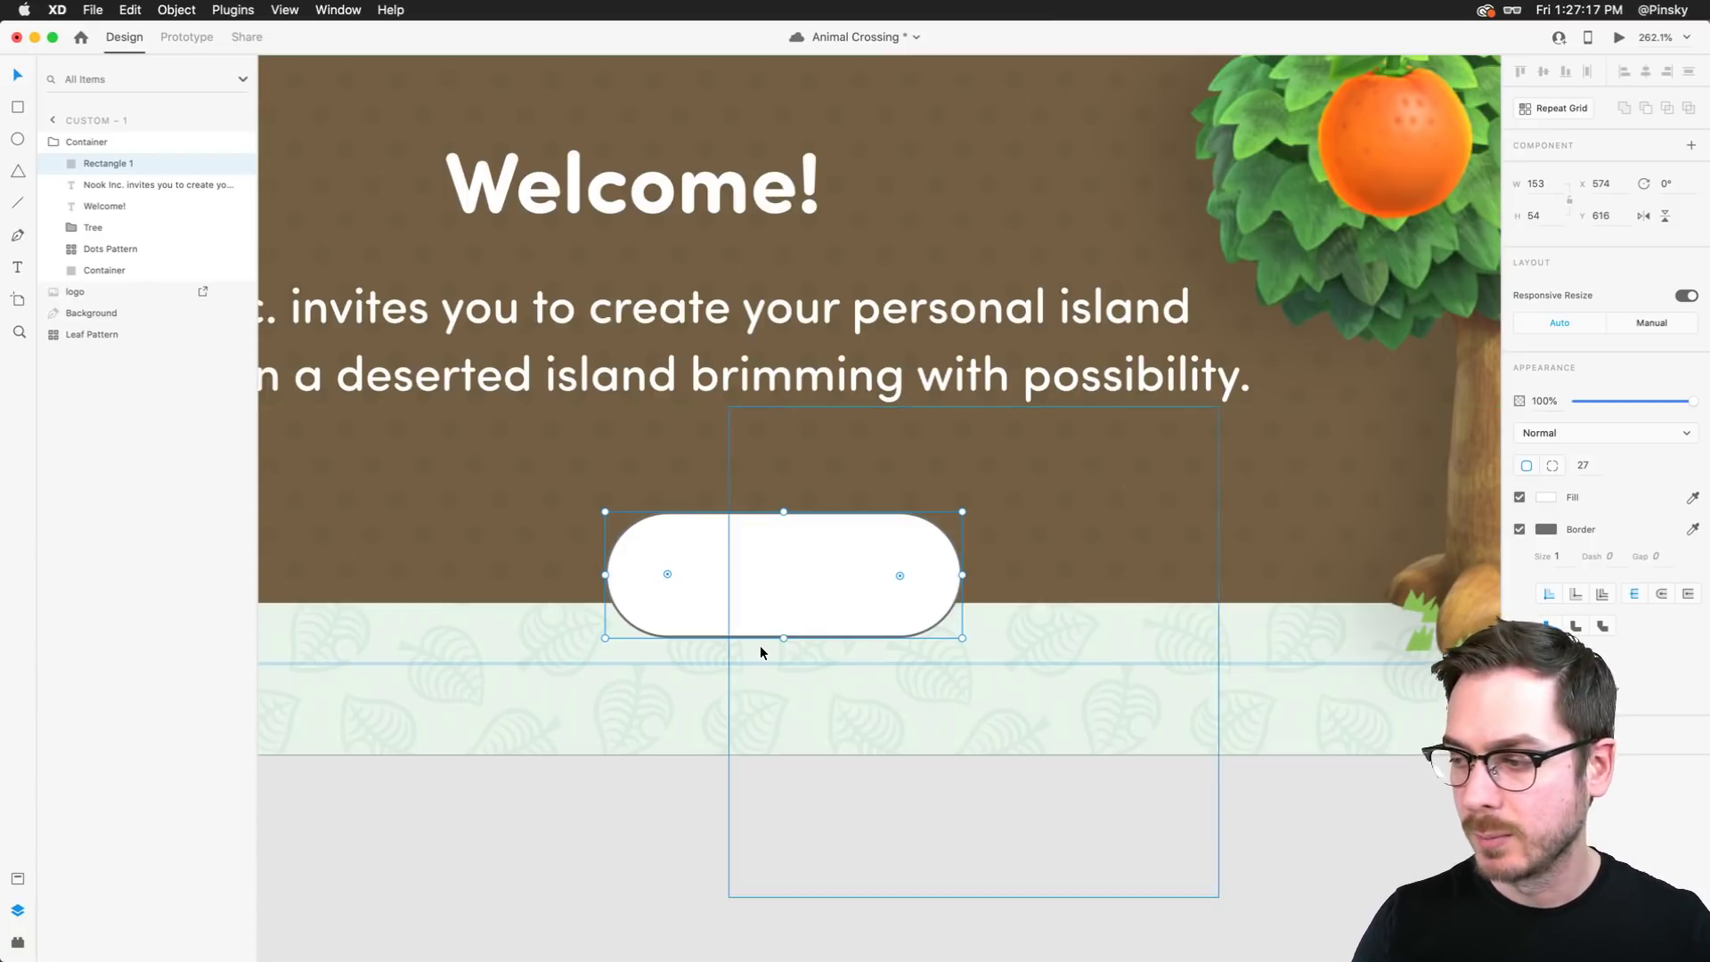
key("super+z")
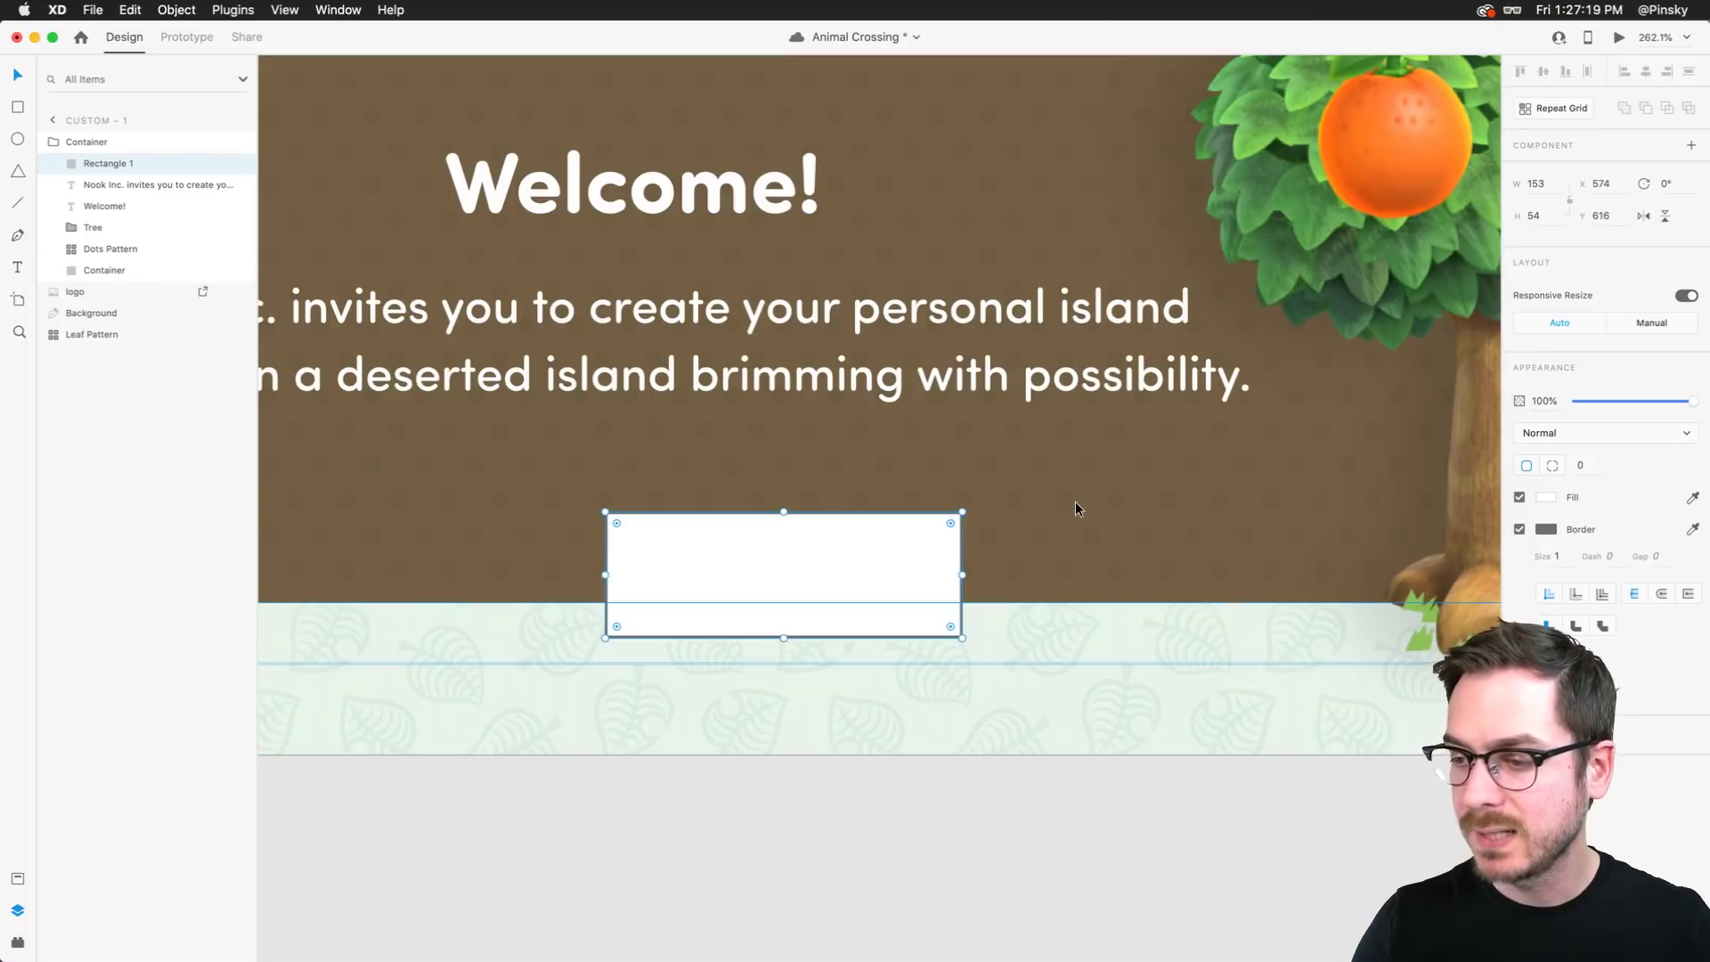
Set the button rectangle's corner radius to 8, remove its border, and save the document
type("8")
key("Return")
left_click(1519, 529)
left_click(1547, 498)
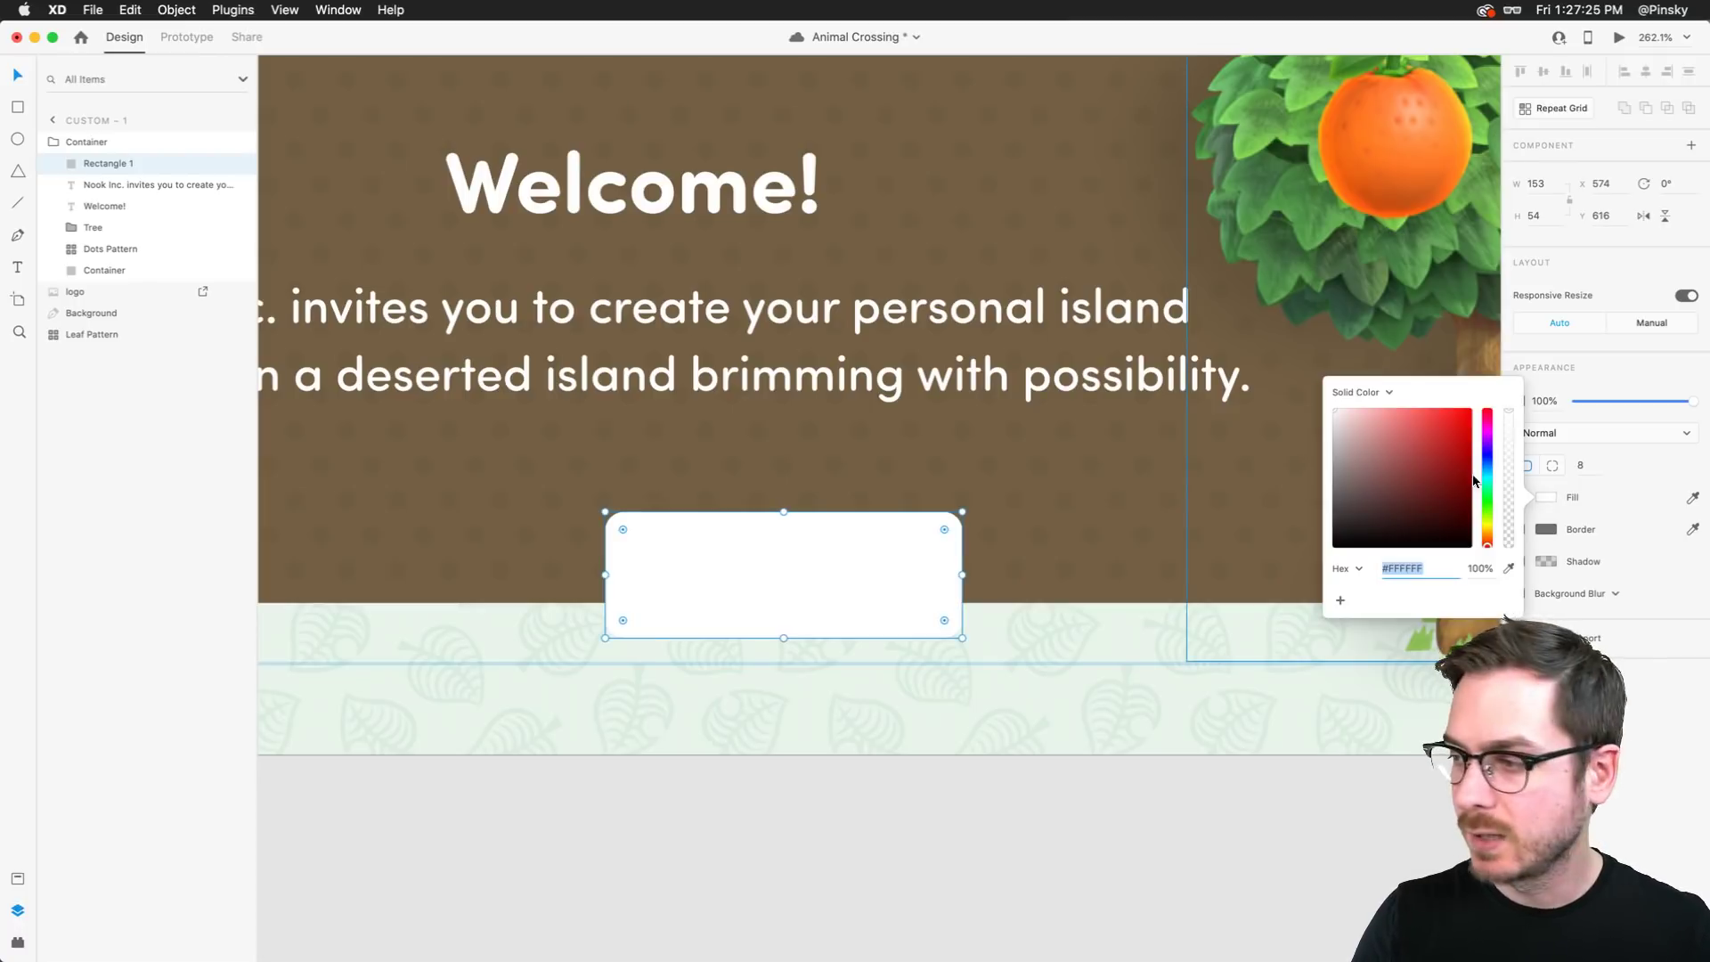
left_click(686, 595)
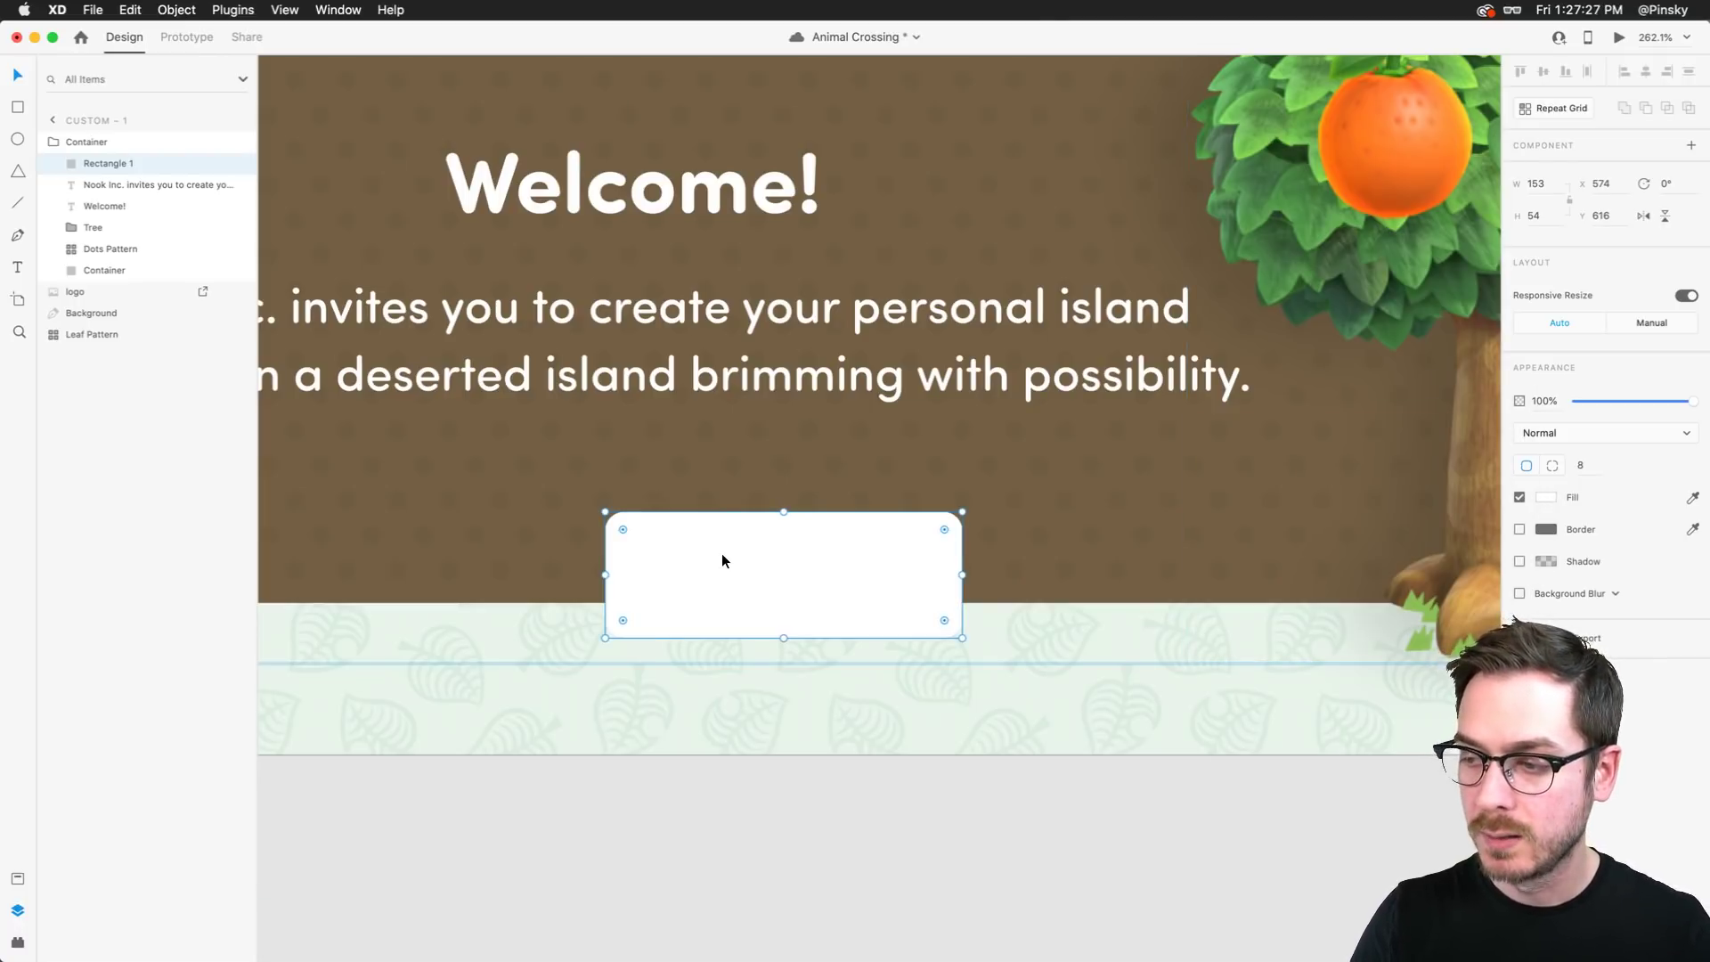
key("super+s")
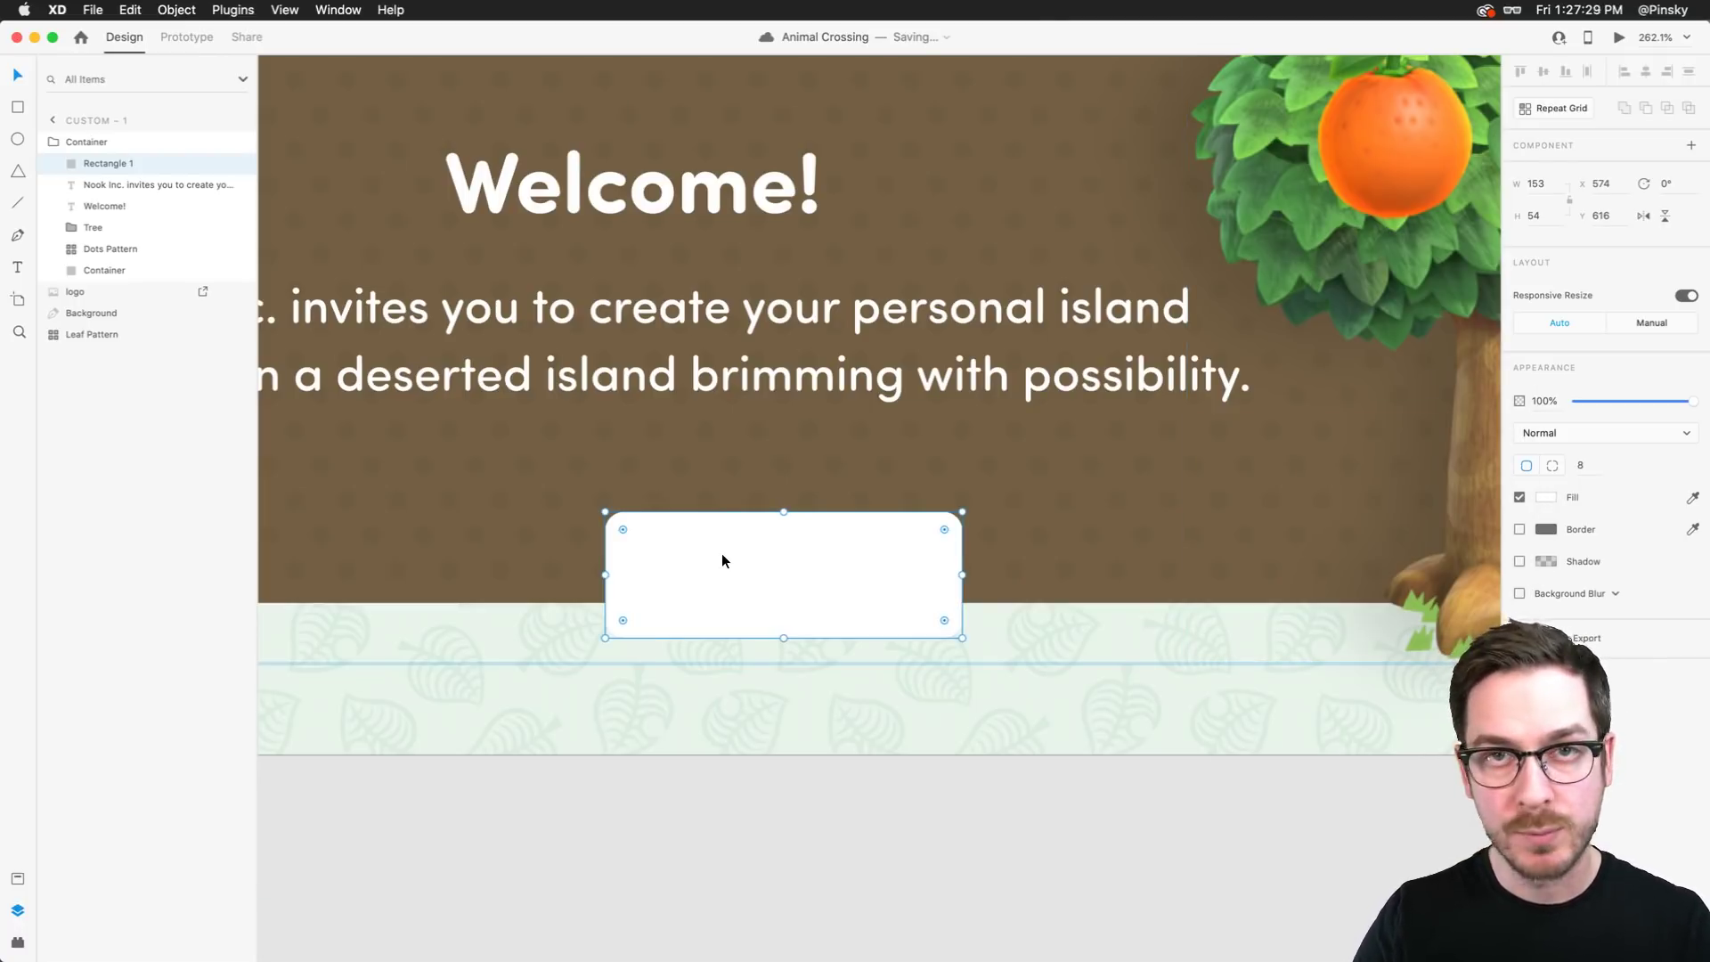
Add the text "Buy" on the white button and colour it with the brown sampled from the panel
left_click(18, 268)
left_click(774, 592)
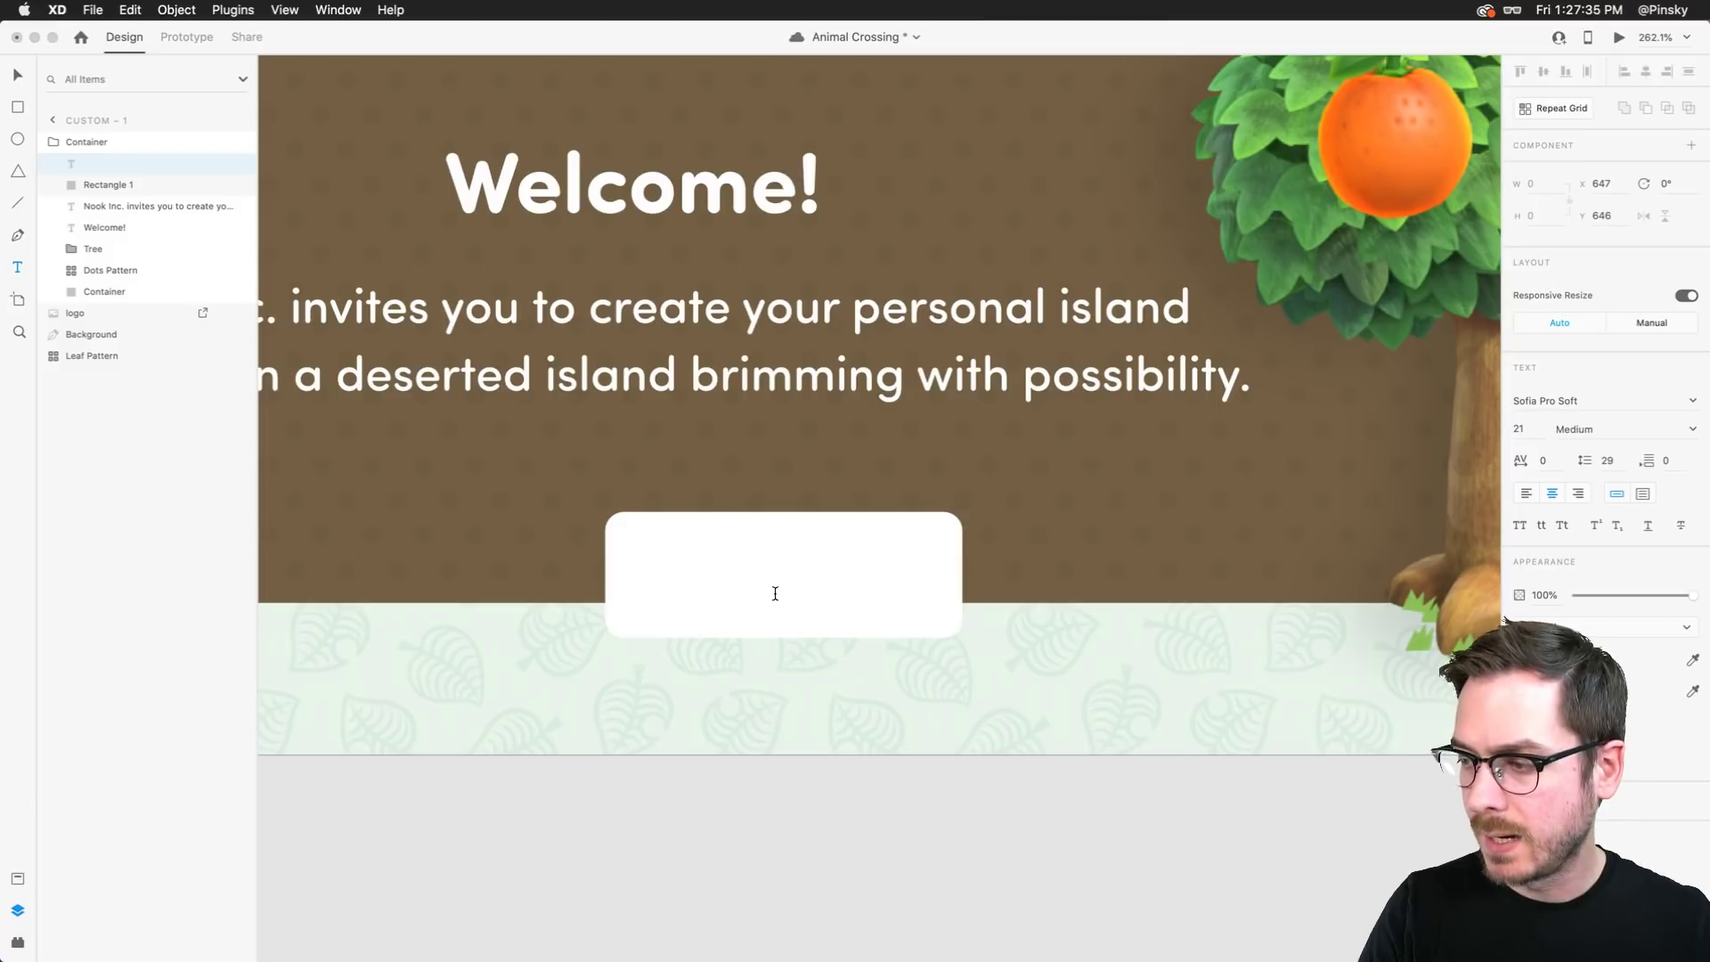
type("Buy")
key("super+a")
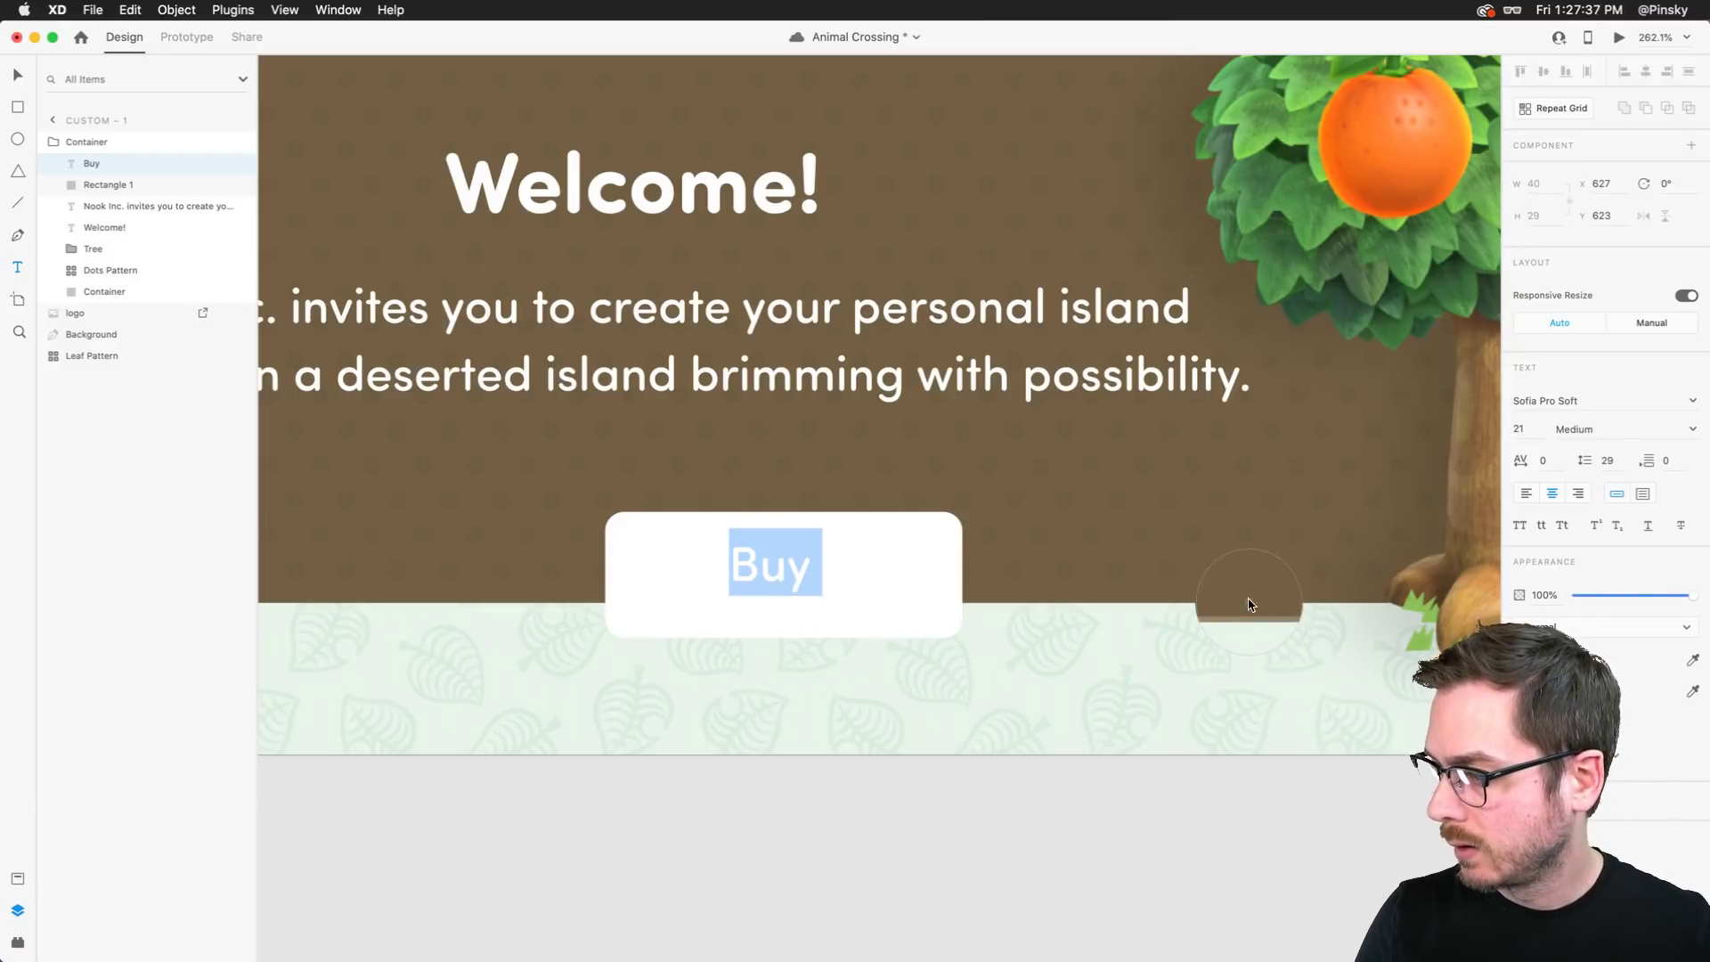
left_click(1249, 601)
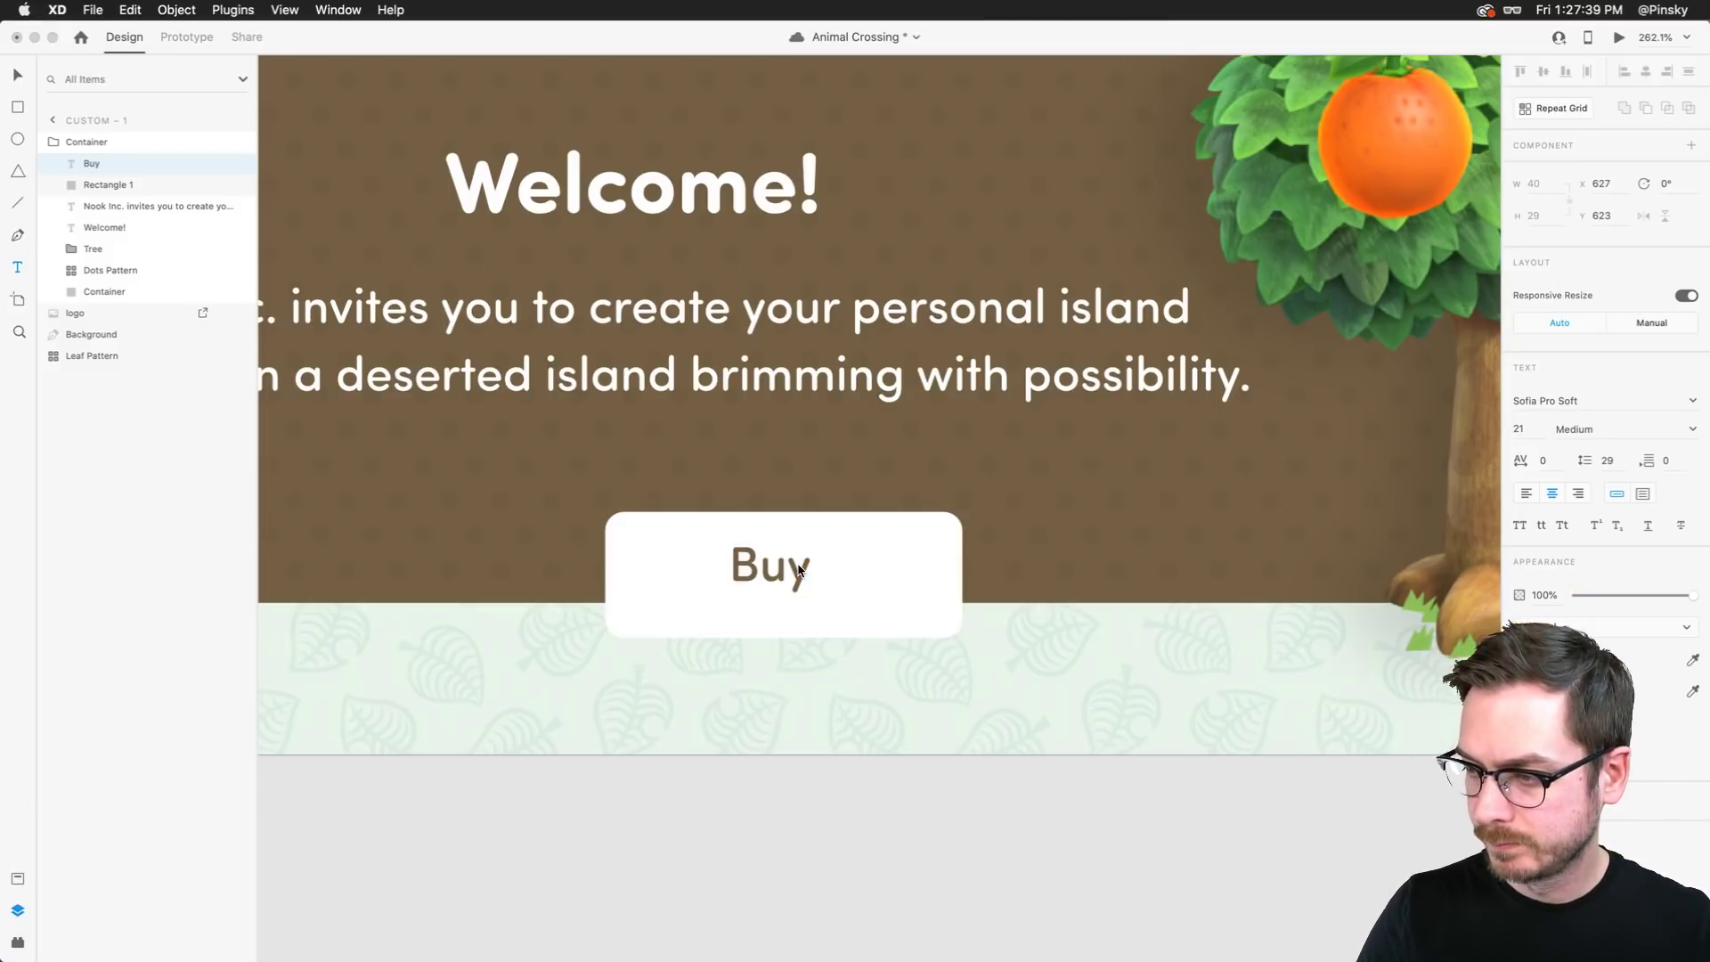
Extend the button text to "Buy for $59.00" and position it within the button at X 584, Y 626
type("for $59.00")
key("Escape")
left_click_drag(832, 573, 844, 581)
Set the button text to Bold at size 19, reposition it at X 588, Y 633, and save the document
left_click(1693, 429)
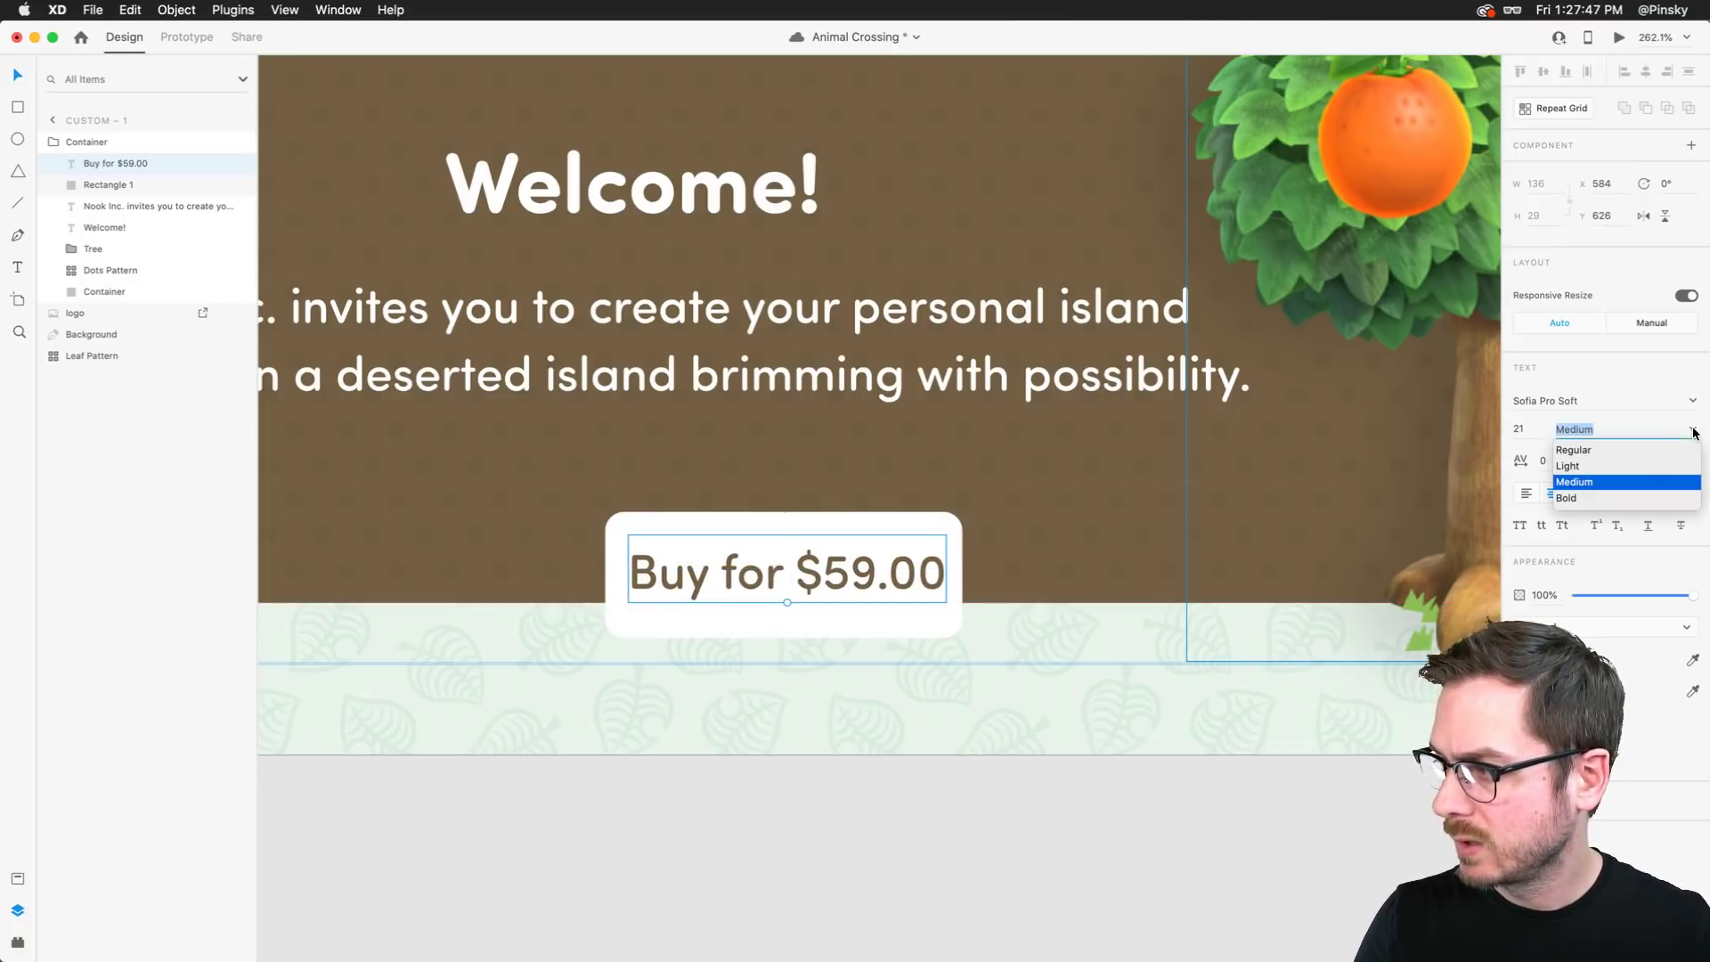
left_click(1588, 492)
left_click(1521, 429)
key("Down")
key("Down")
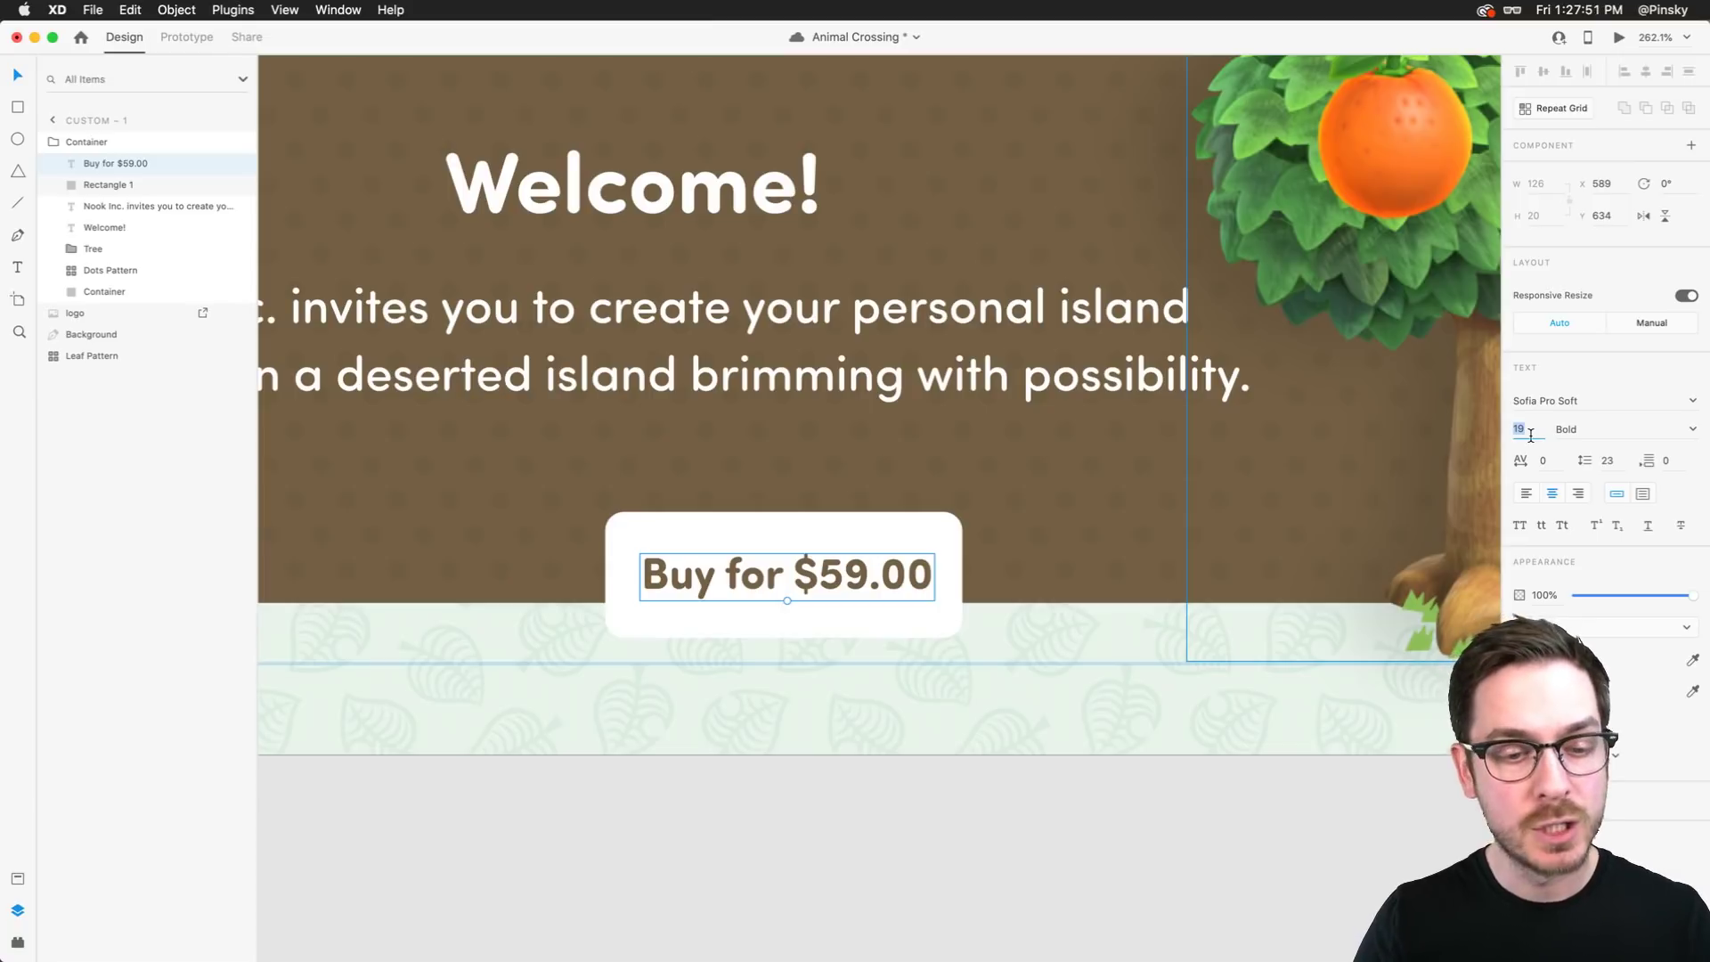
left_click_drag(772, 584, 766, 578)
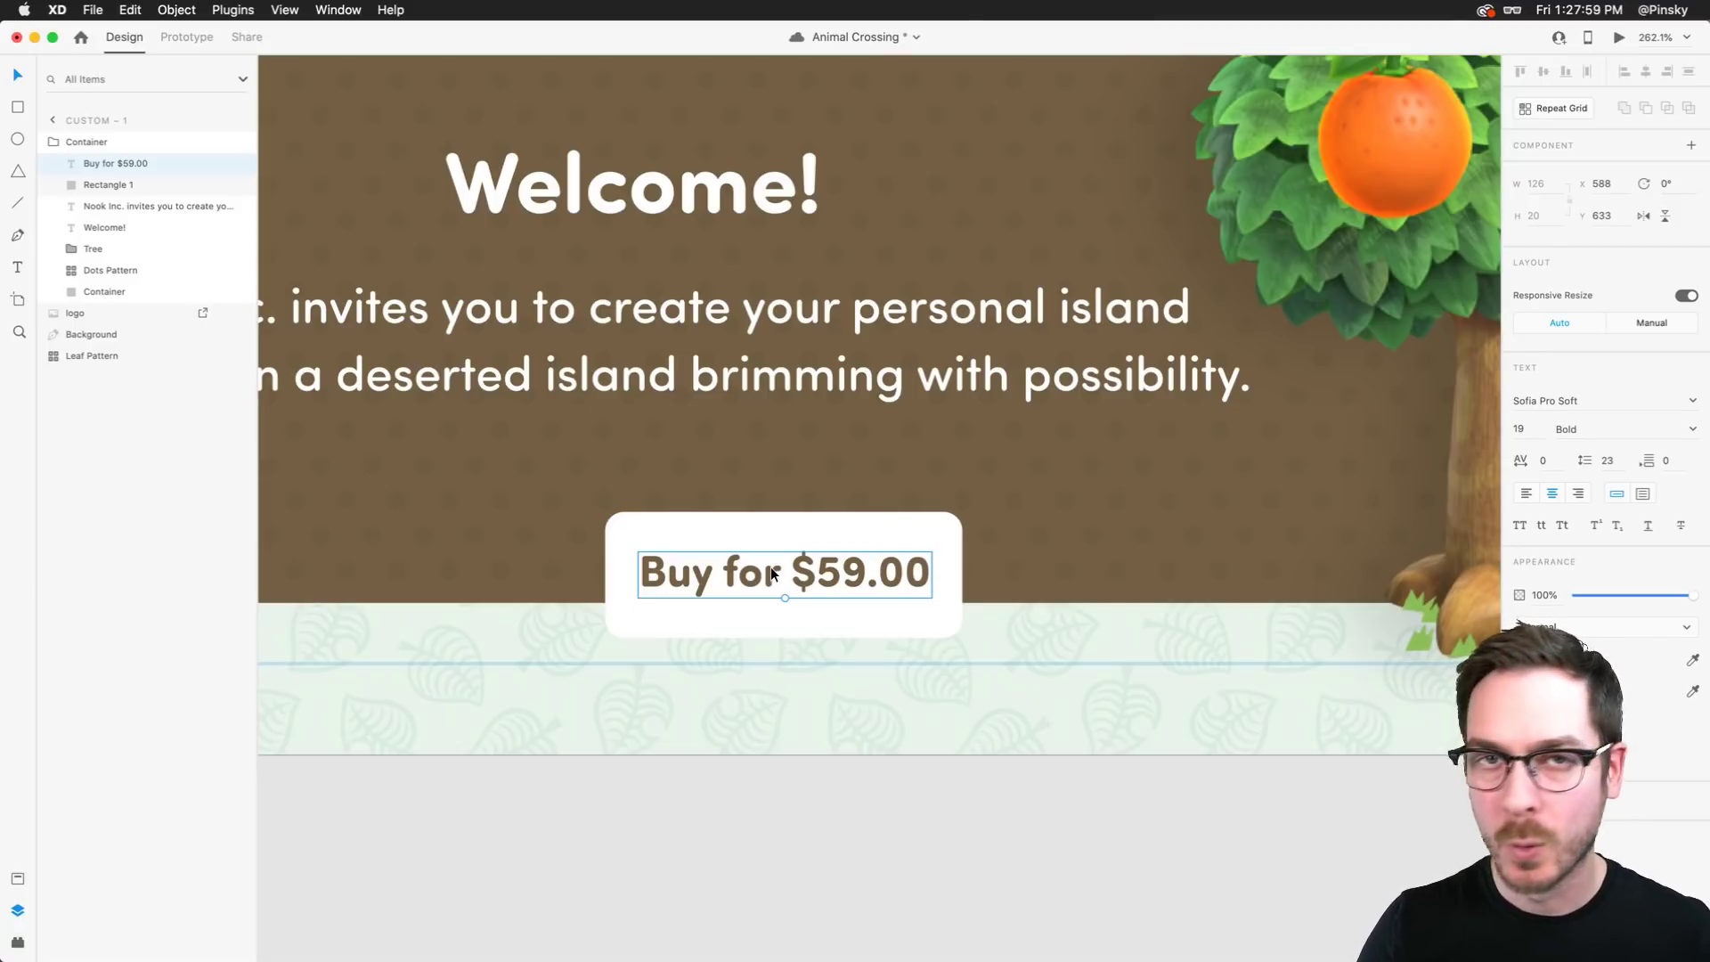
key("super+s")
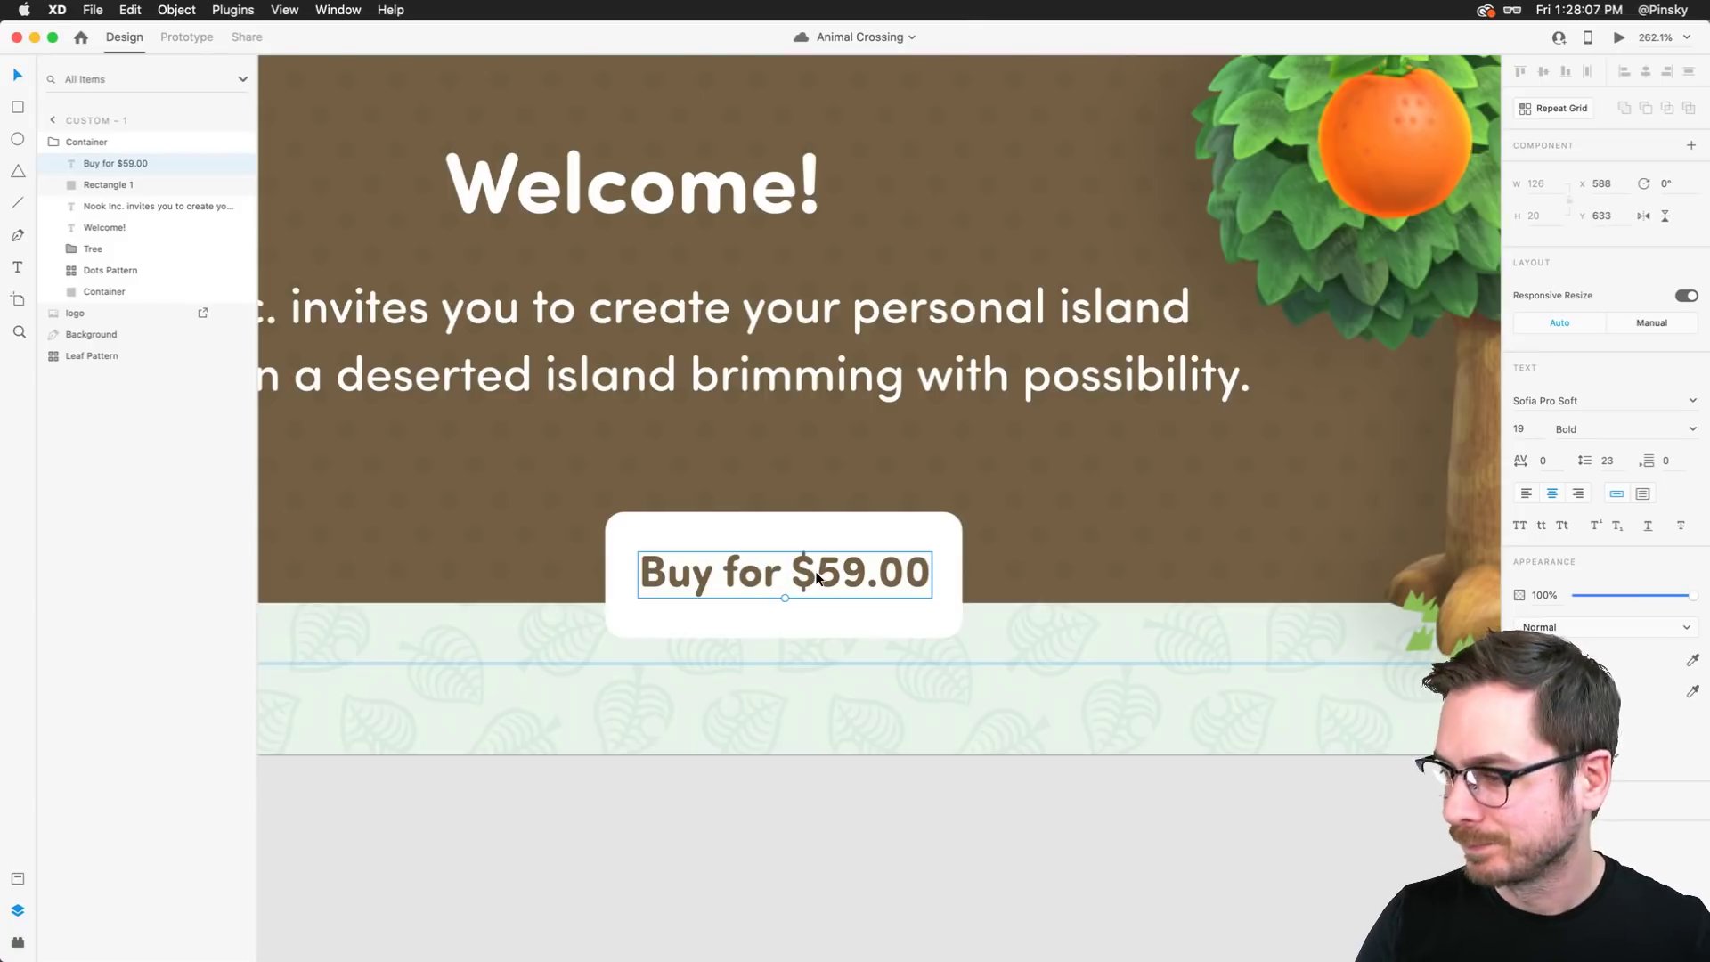
Widen the white button rectangle symmetrically around its text to a width of 161, and save the document
key("super+0")
scroll(815, 571, "up", 5)
left_click(937, 589)
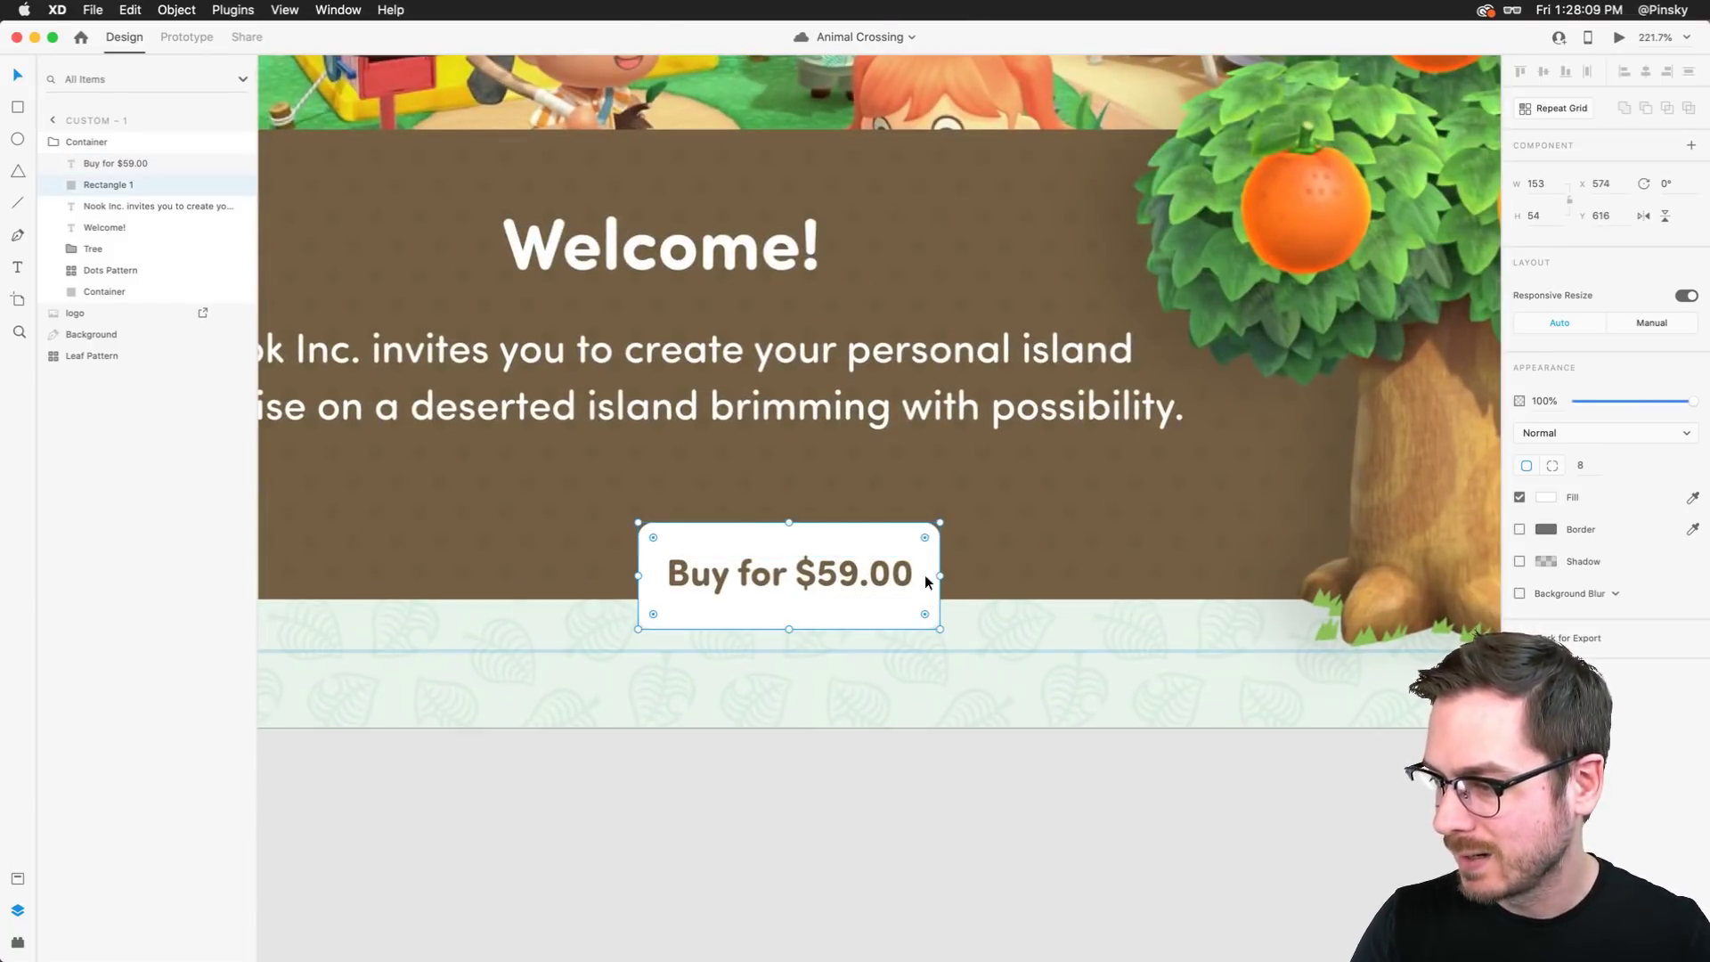
left_click_drag(909, 569, 948, 577)
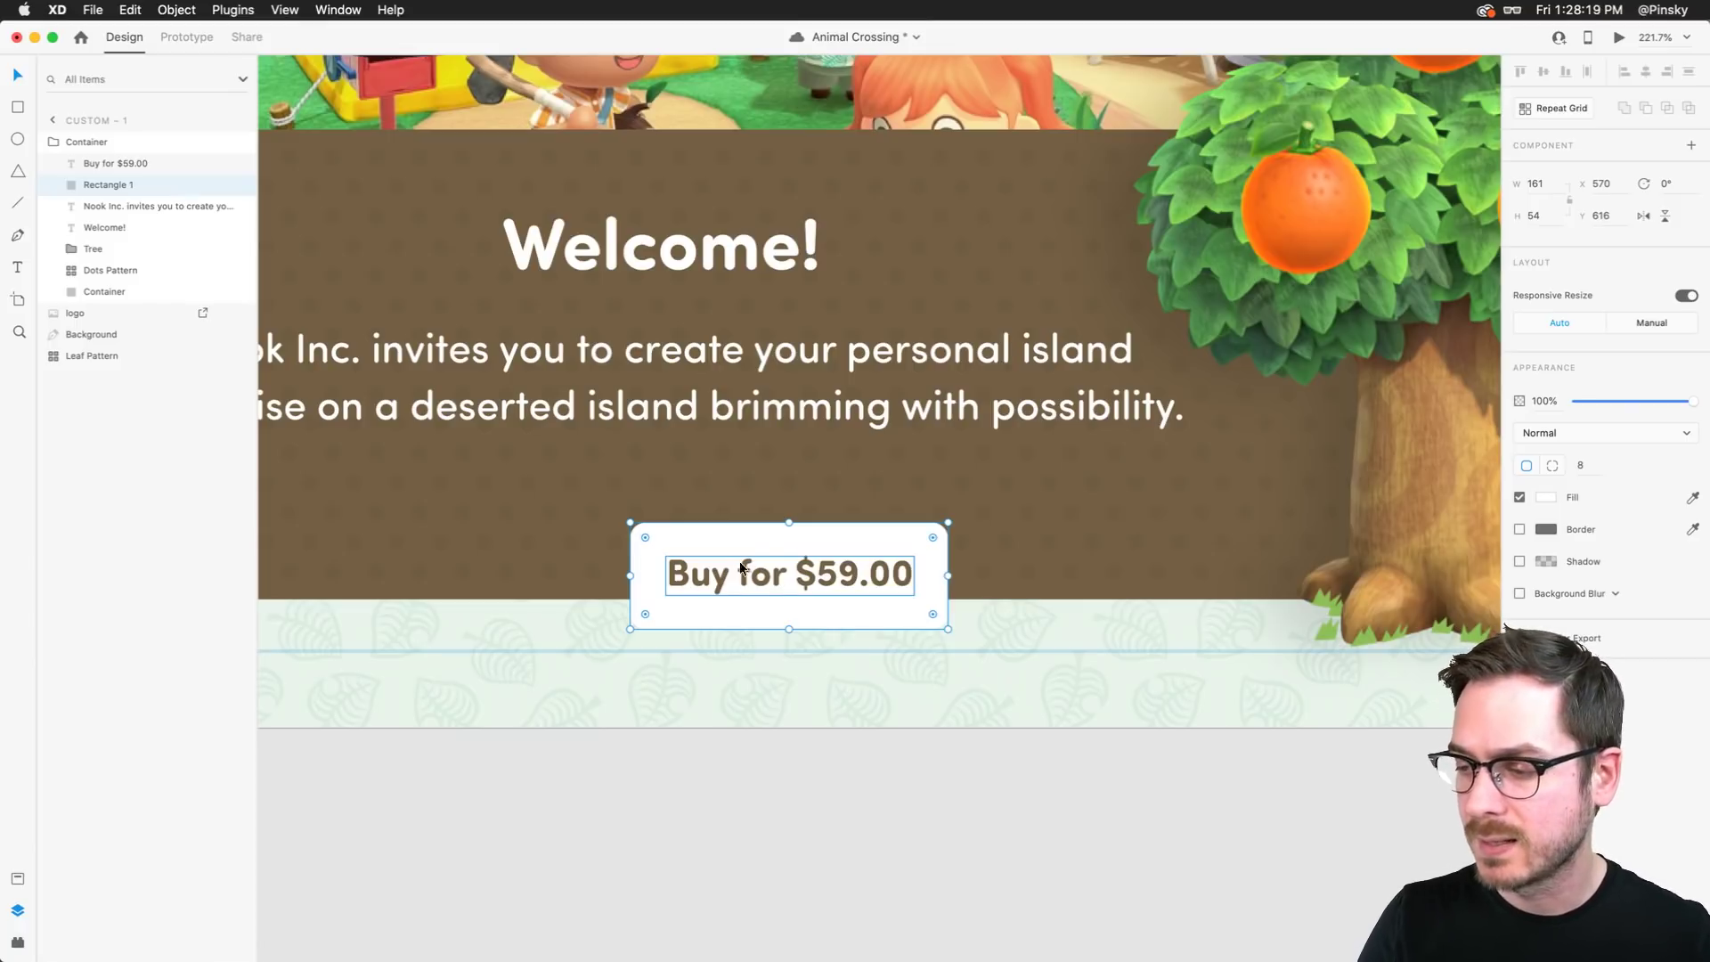
key("super+s")
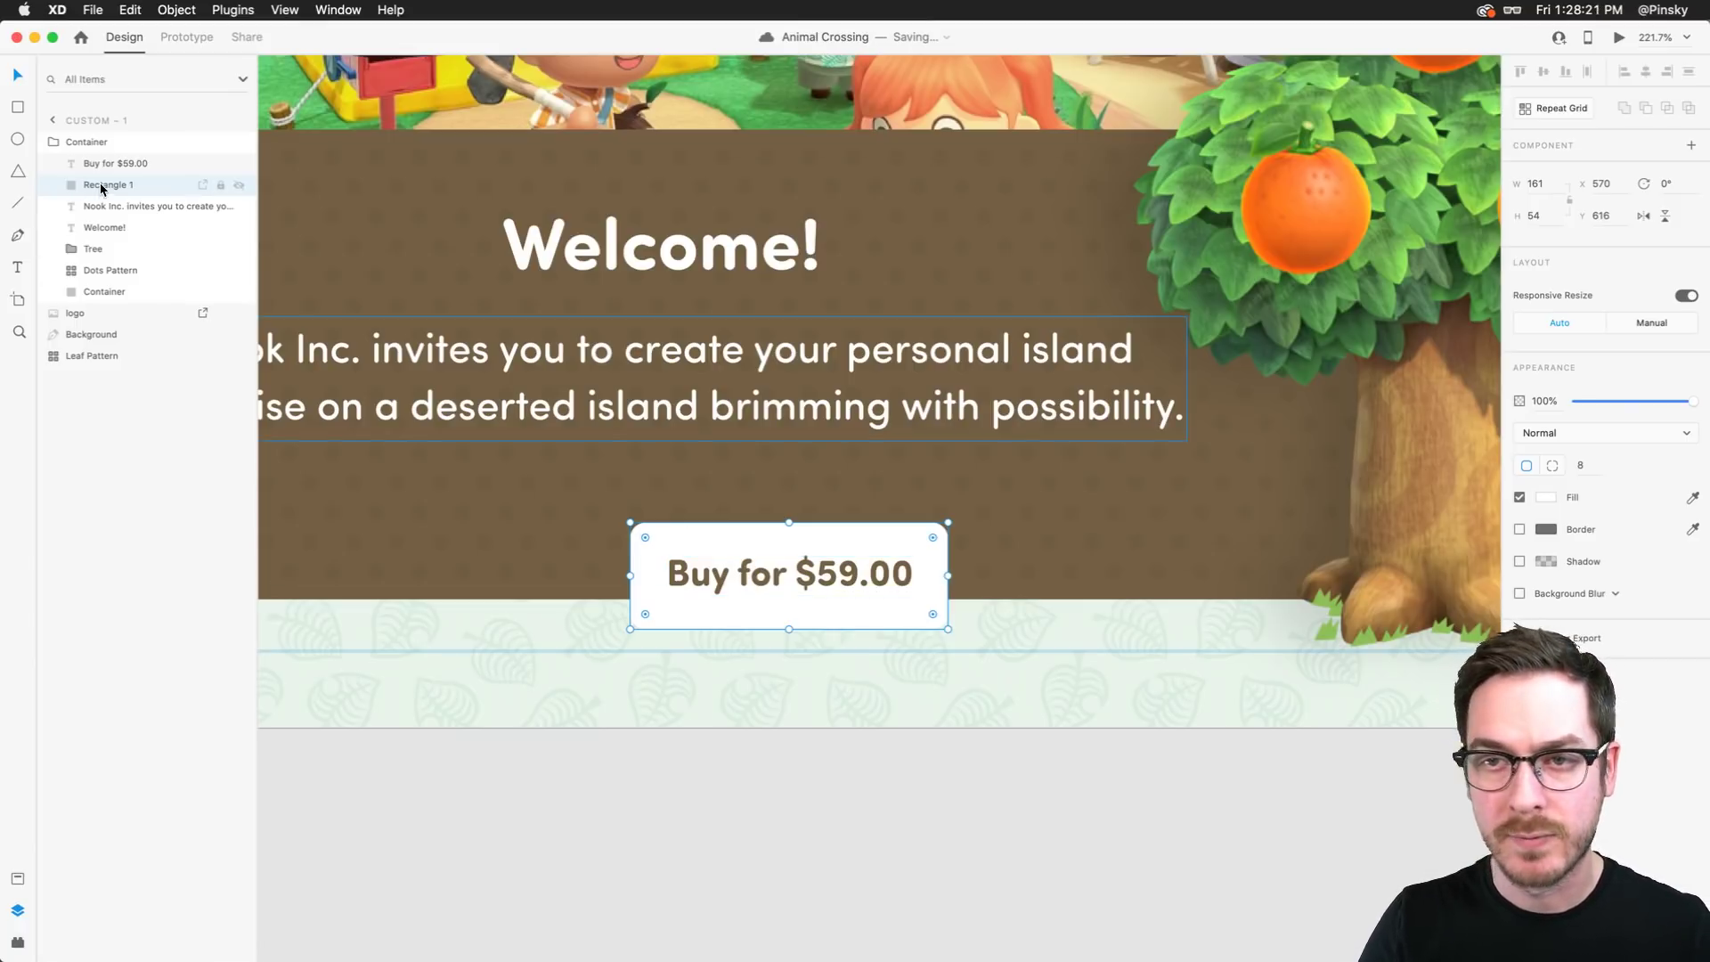
Turn the button text and rectangle into a component named "Button" and save the document
left_click(782, 575, "shift")
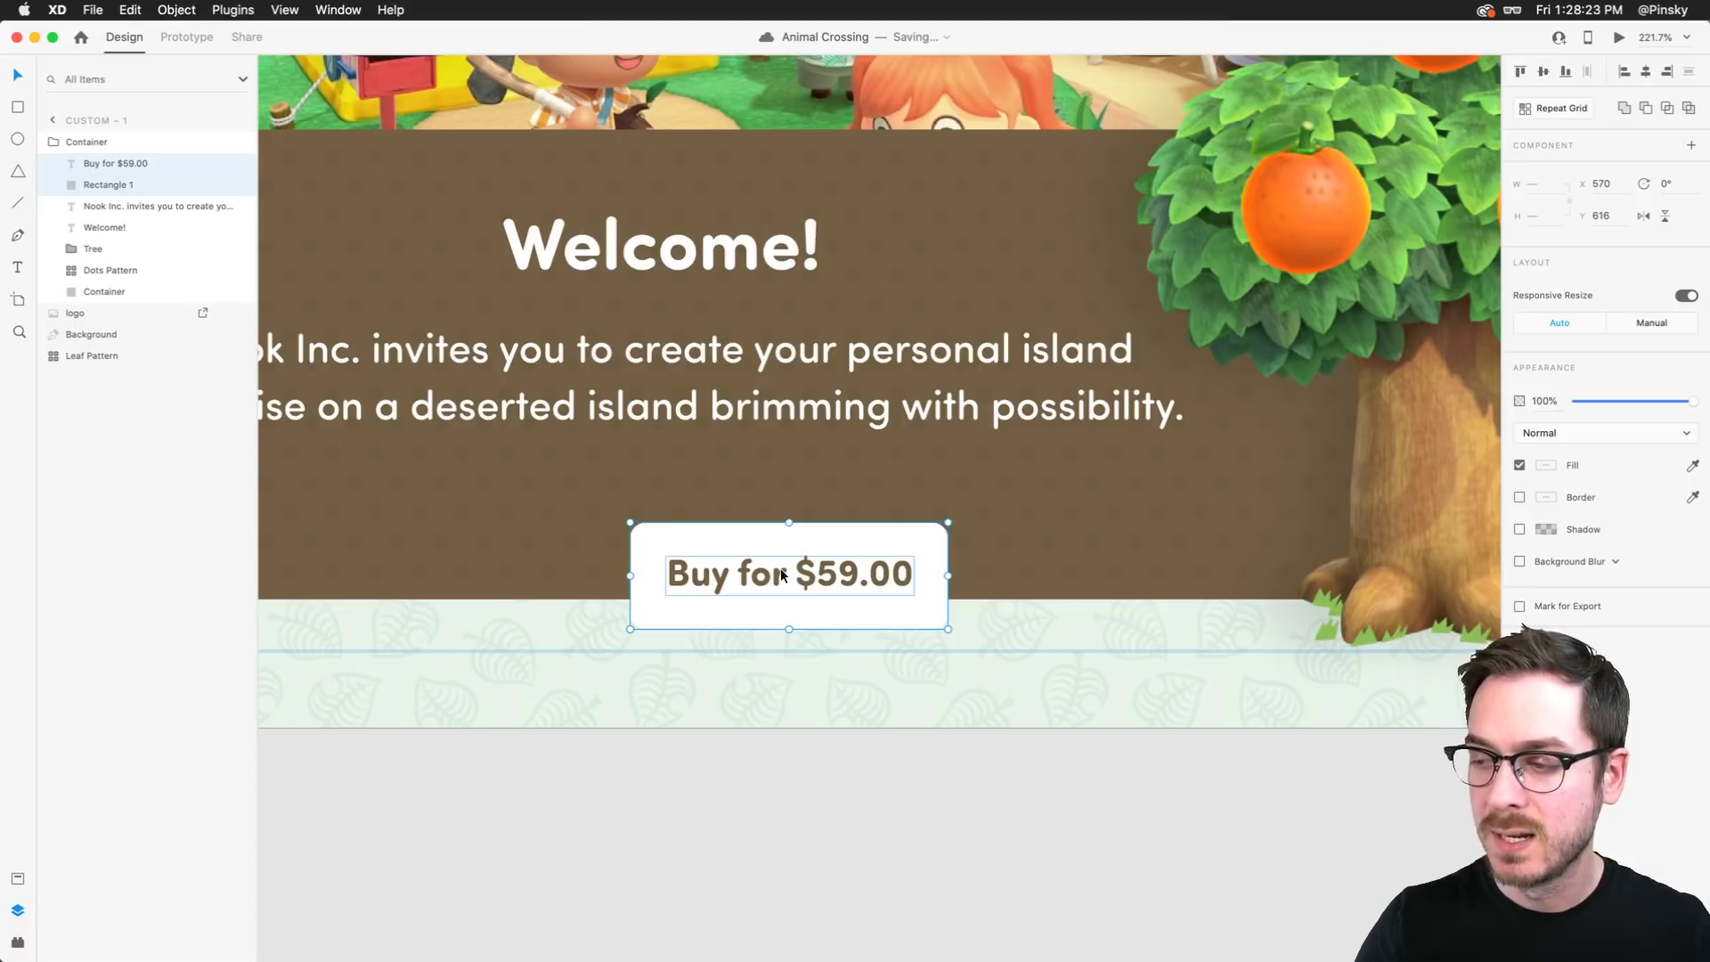
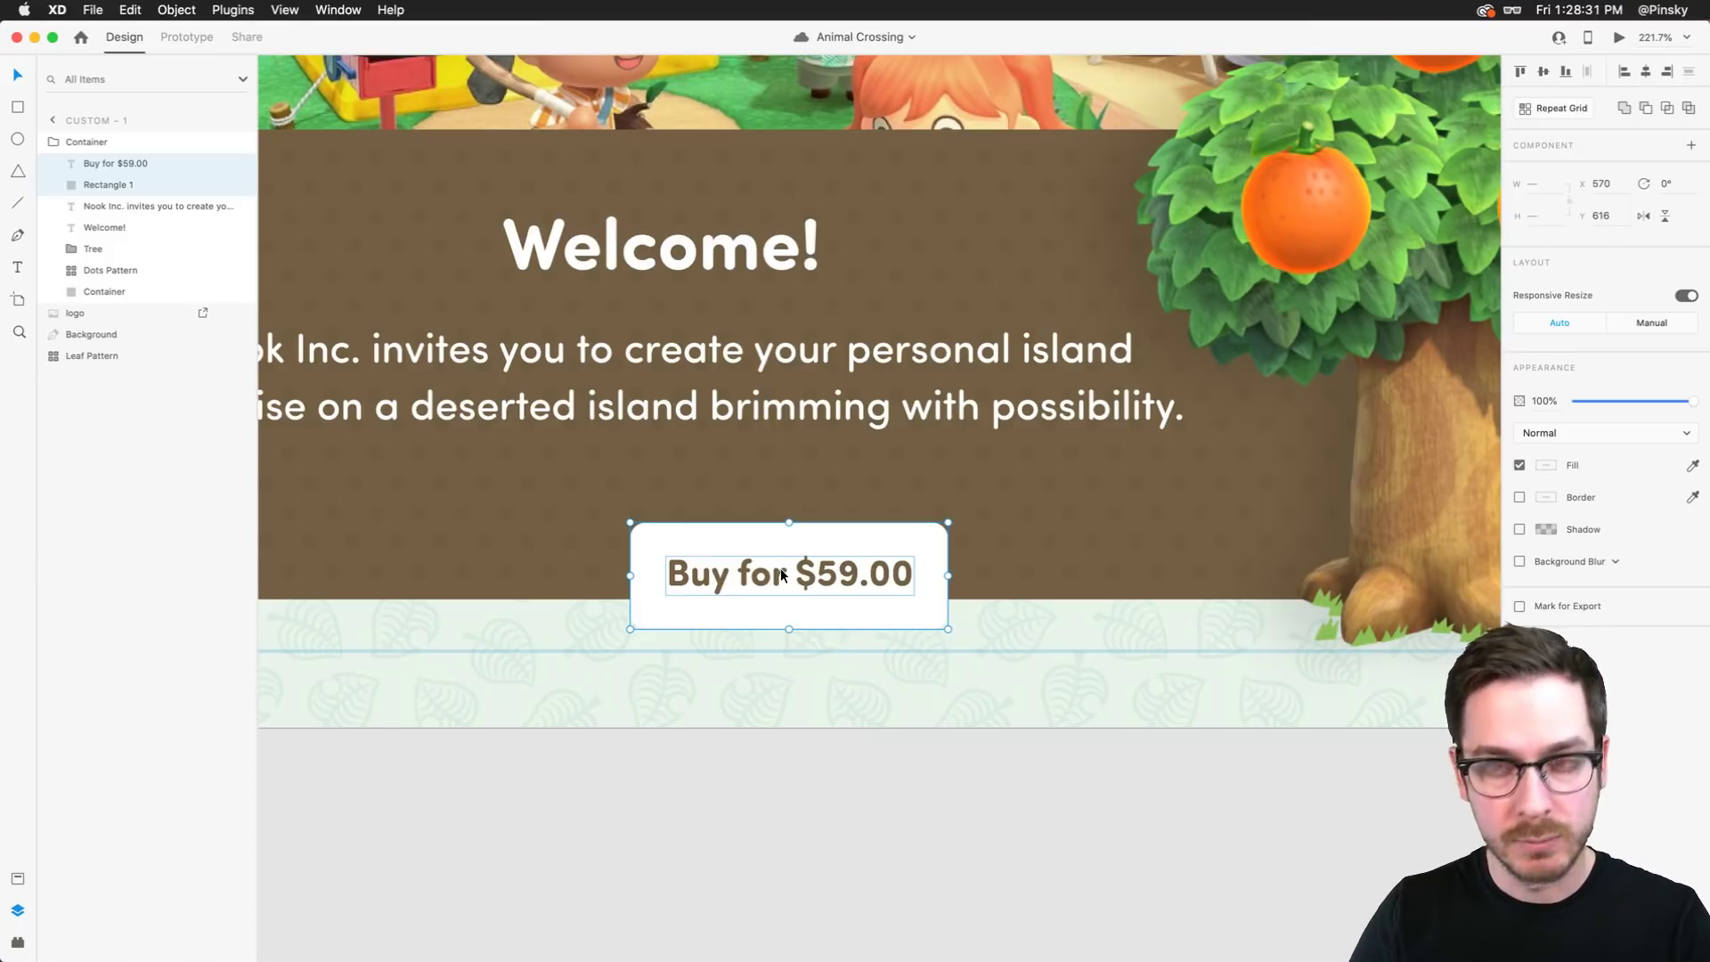
key("super+k")
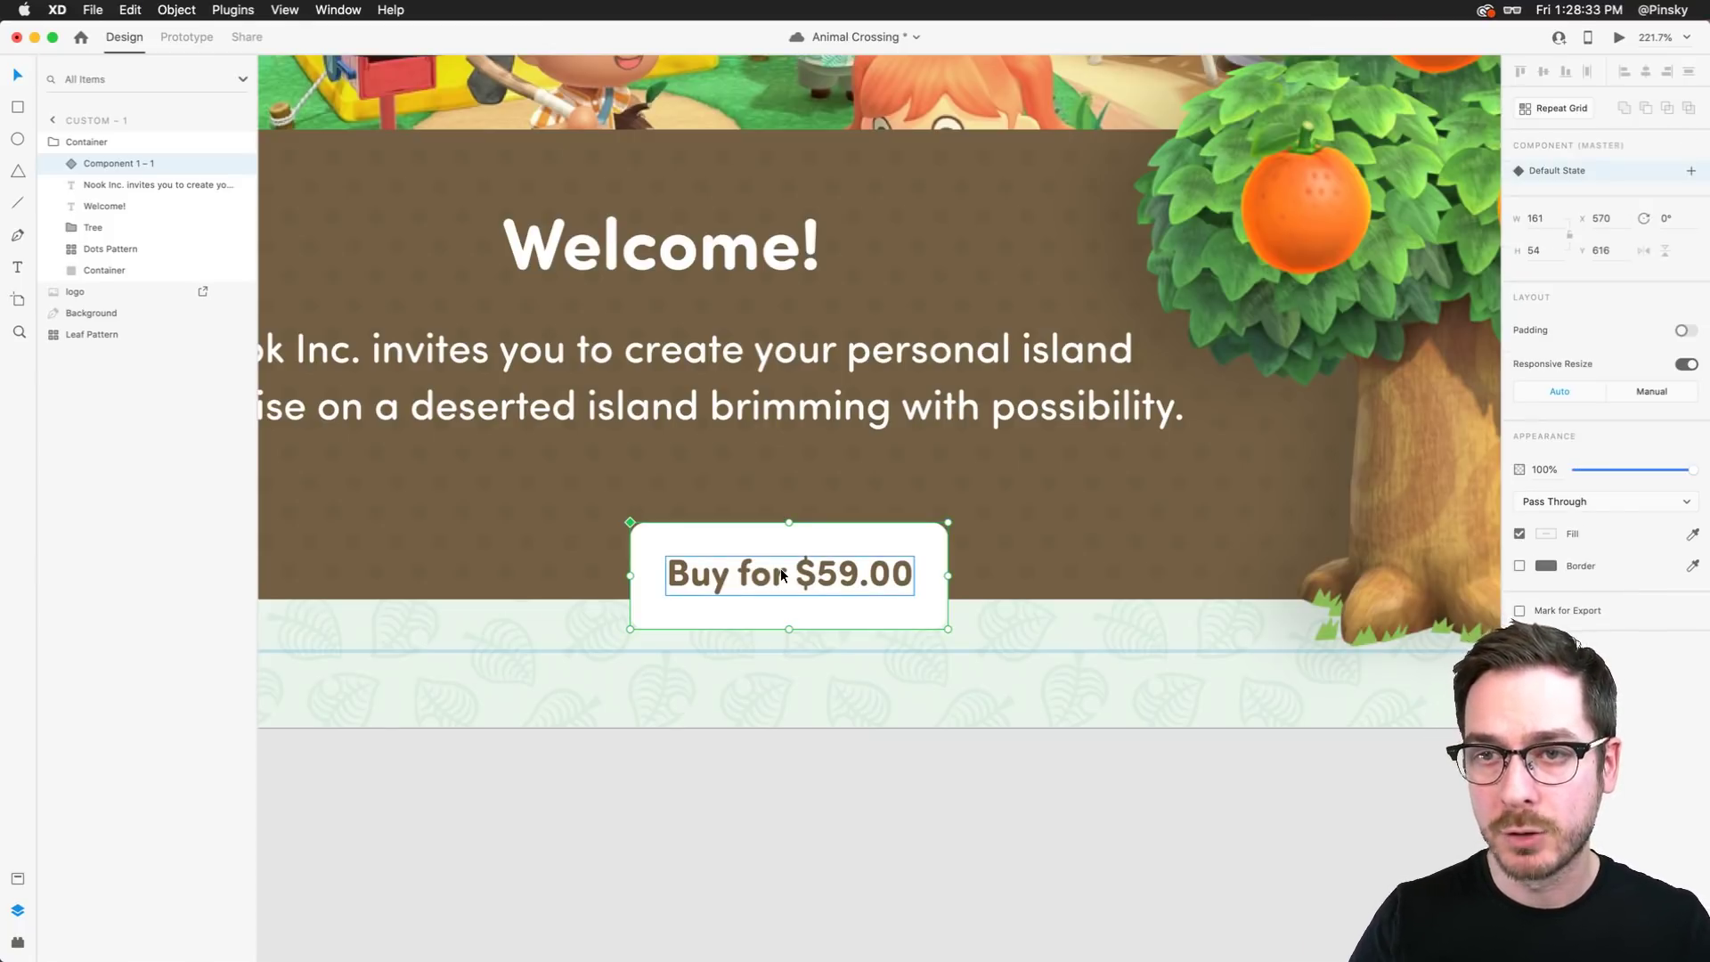
key("super+shift+y")
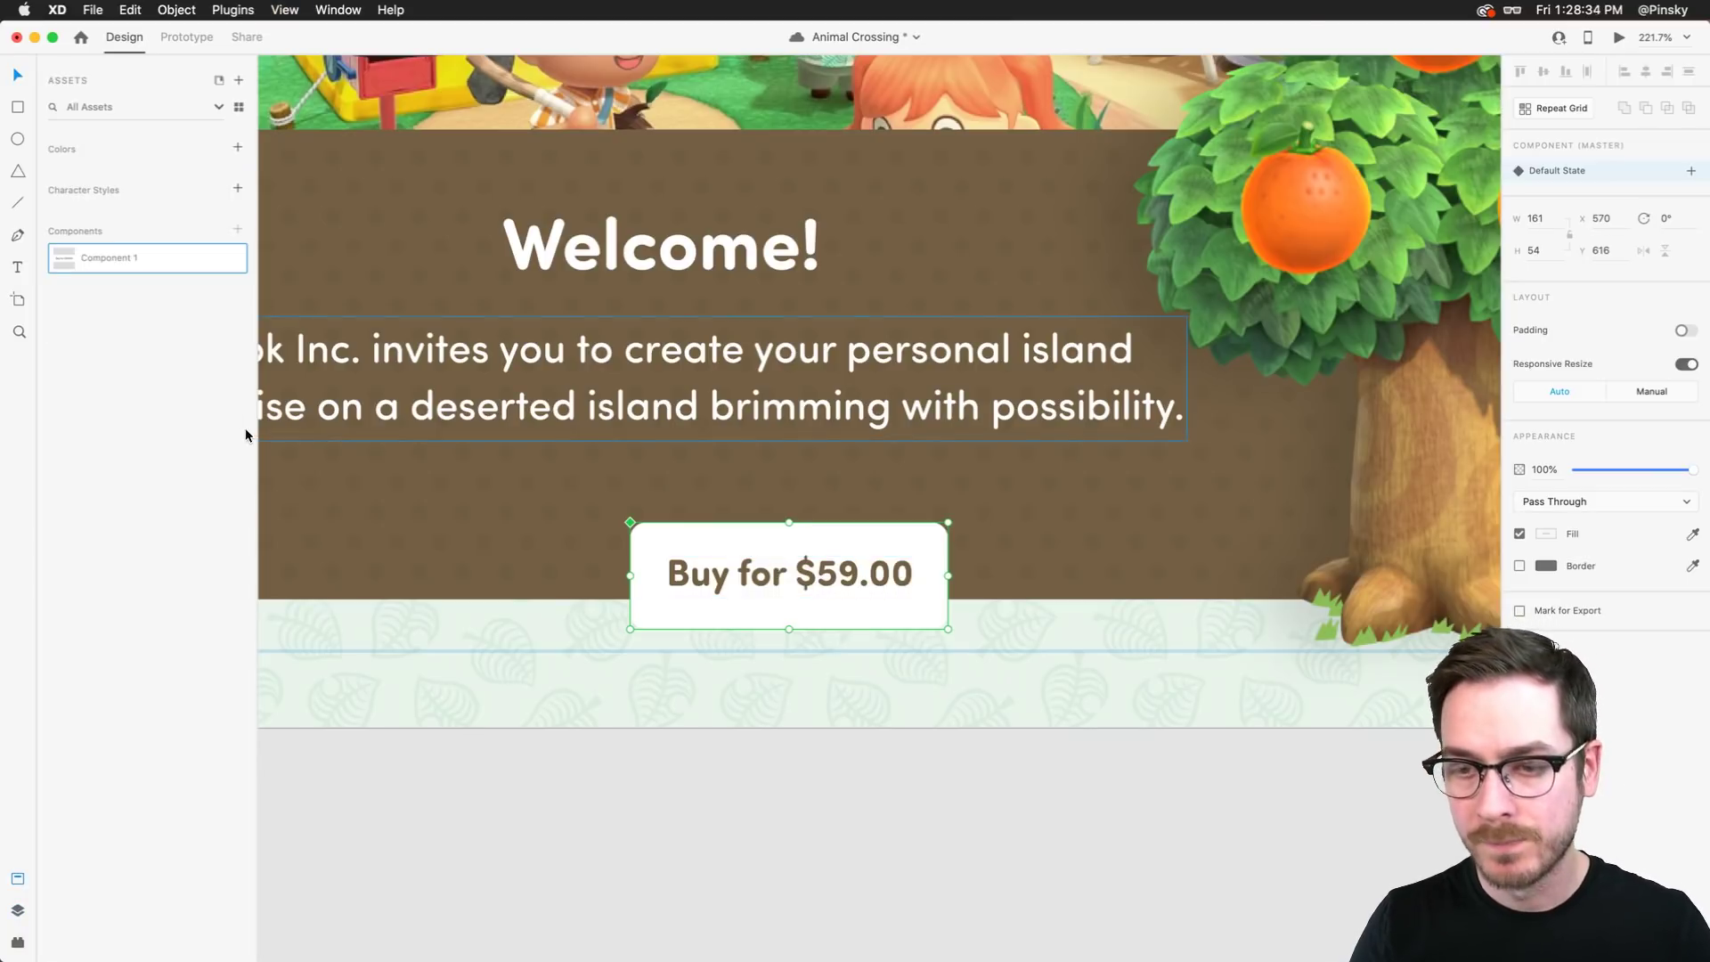
double_click(108, 258)
type("Button")
key("Return")
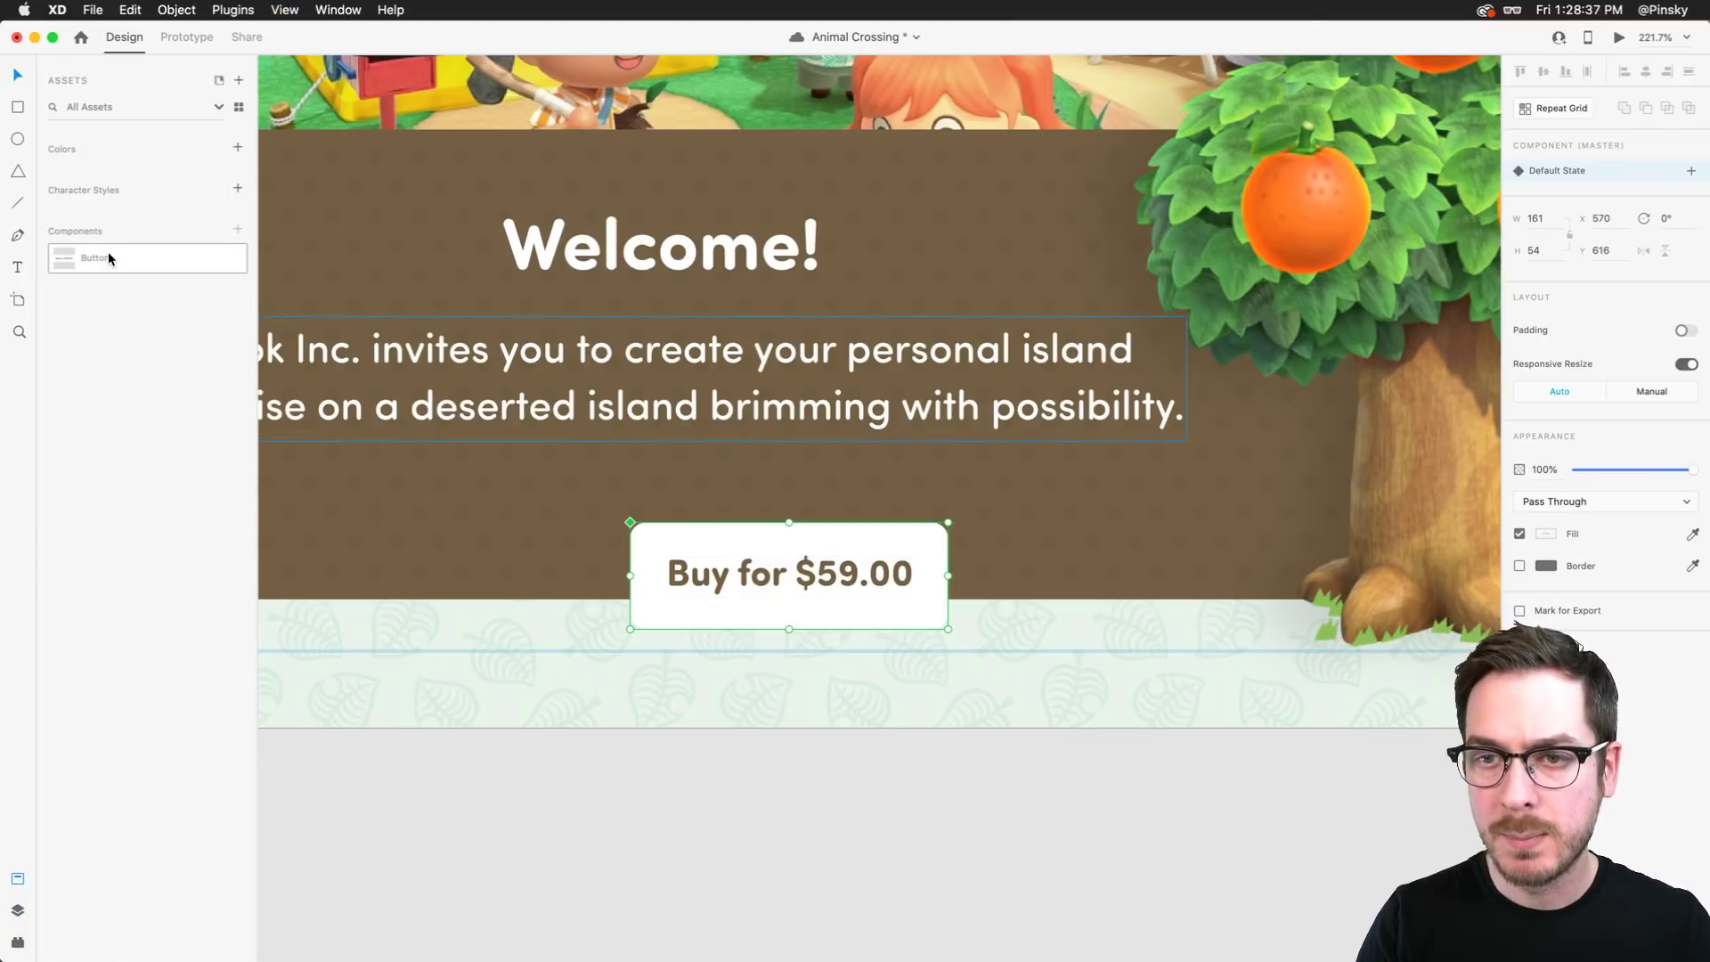
key("super+y")
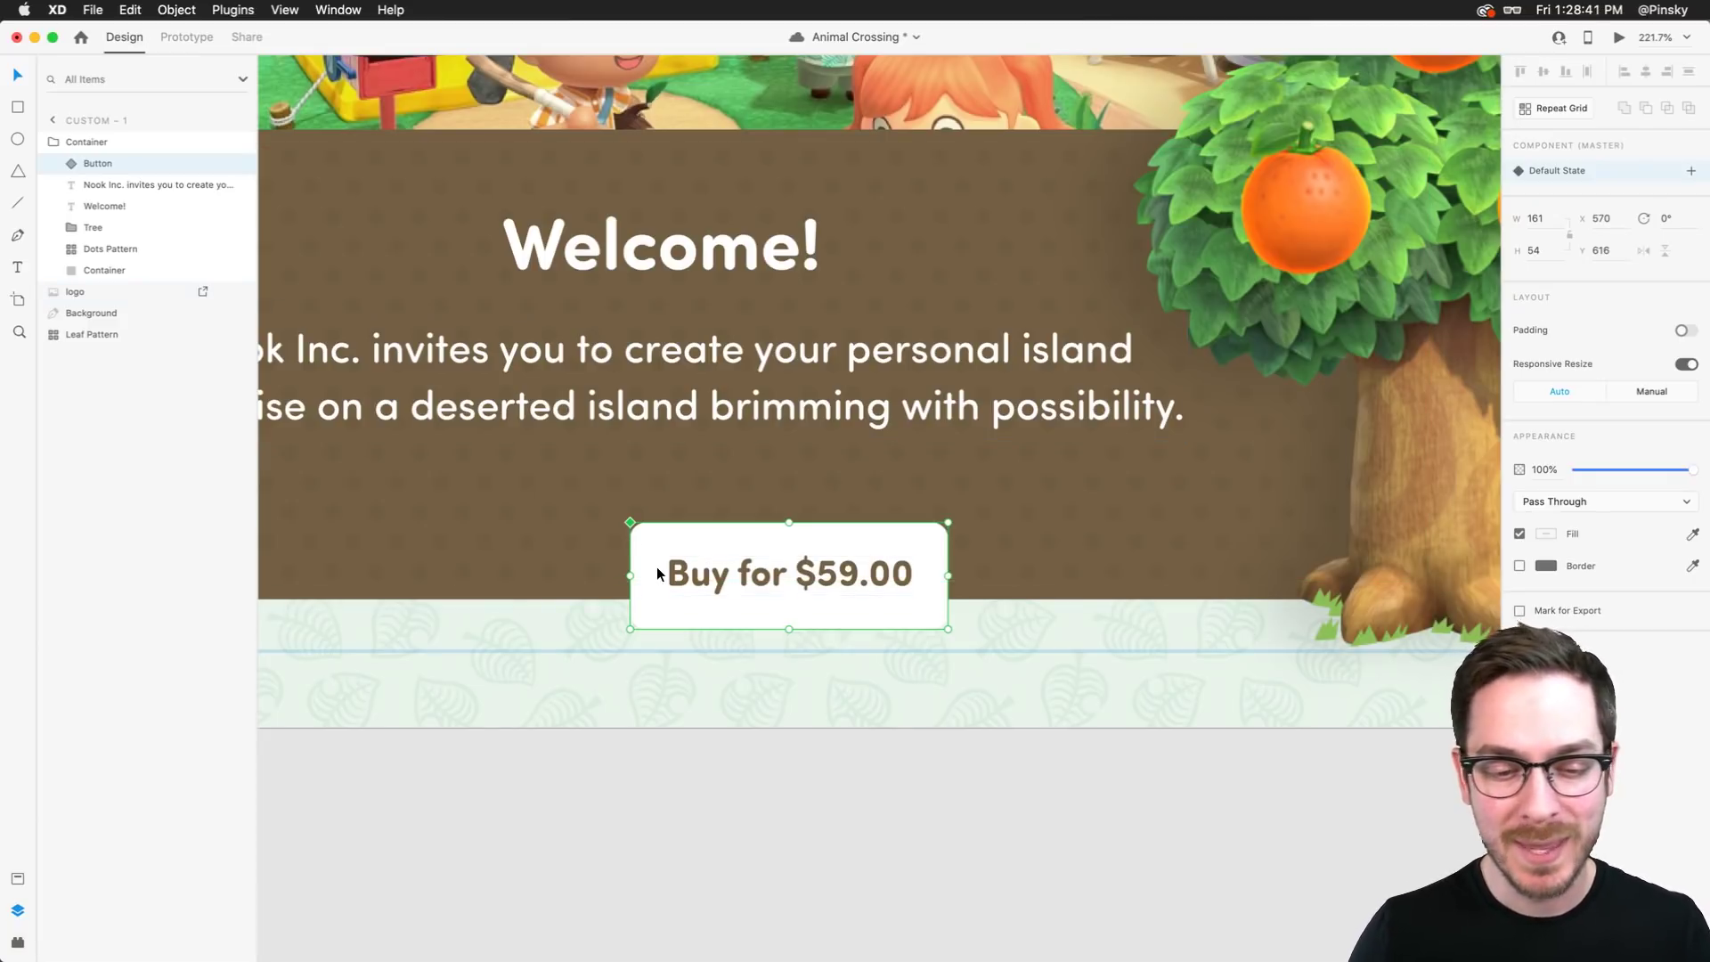
key("super+s")
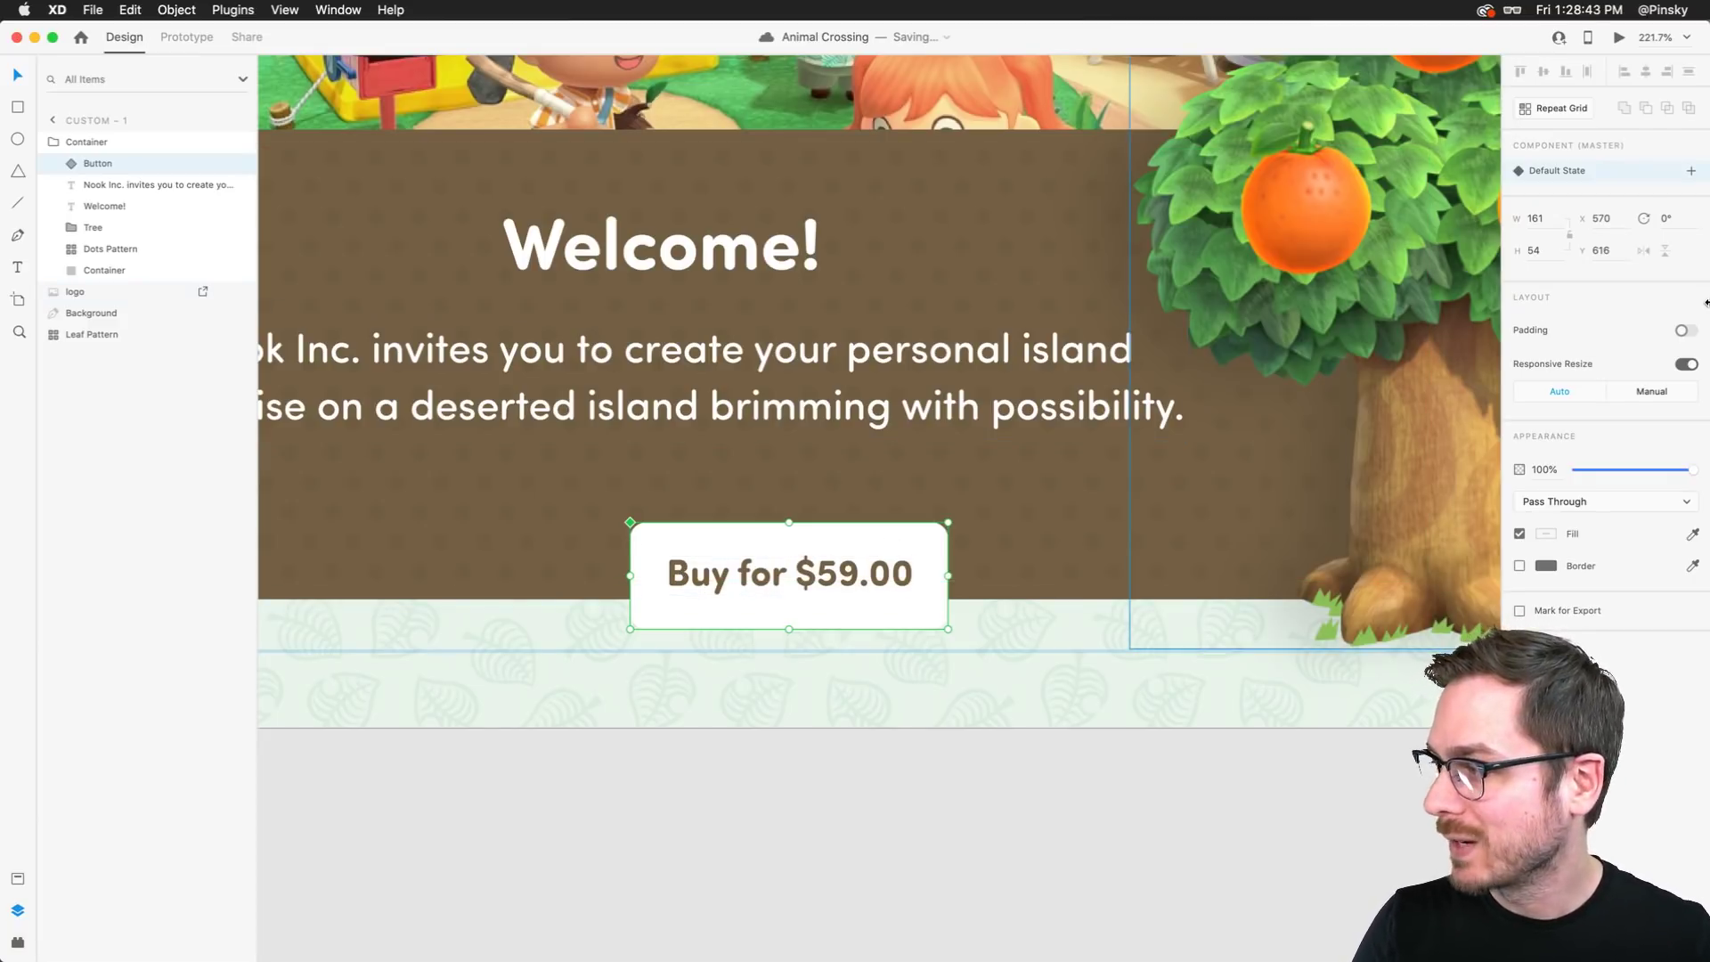
Enable padding on the Button component and reduce its horizontal padding to 16 on both sides
left_click(1668, 323)
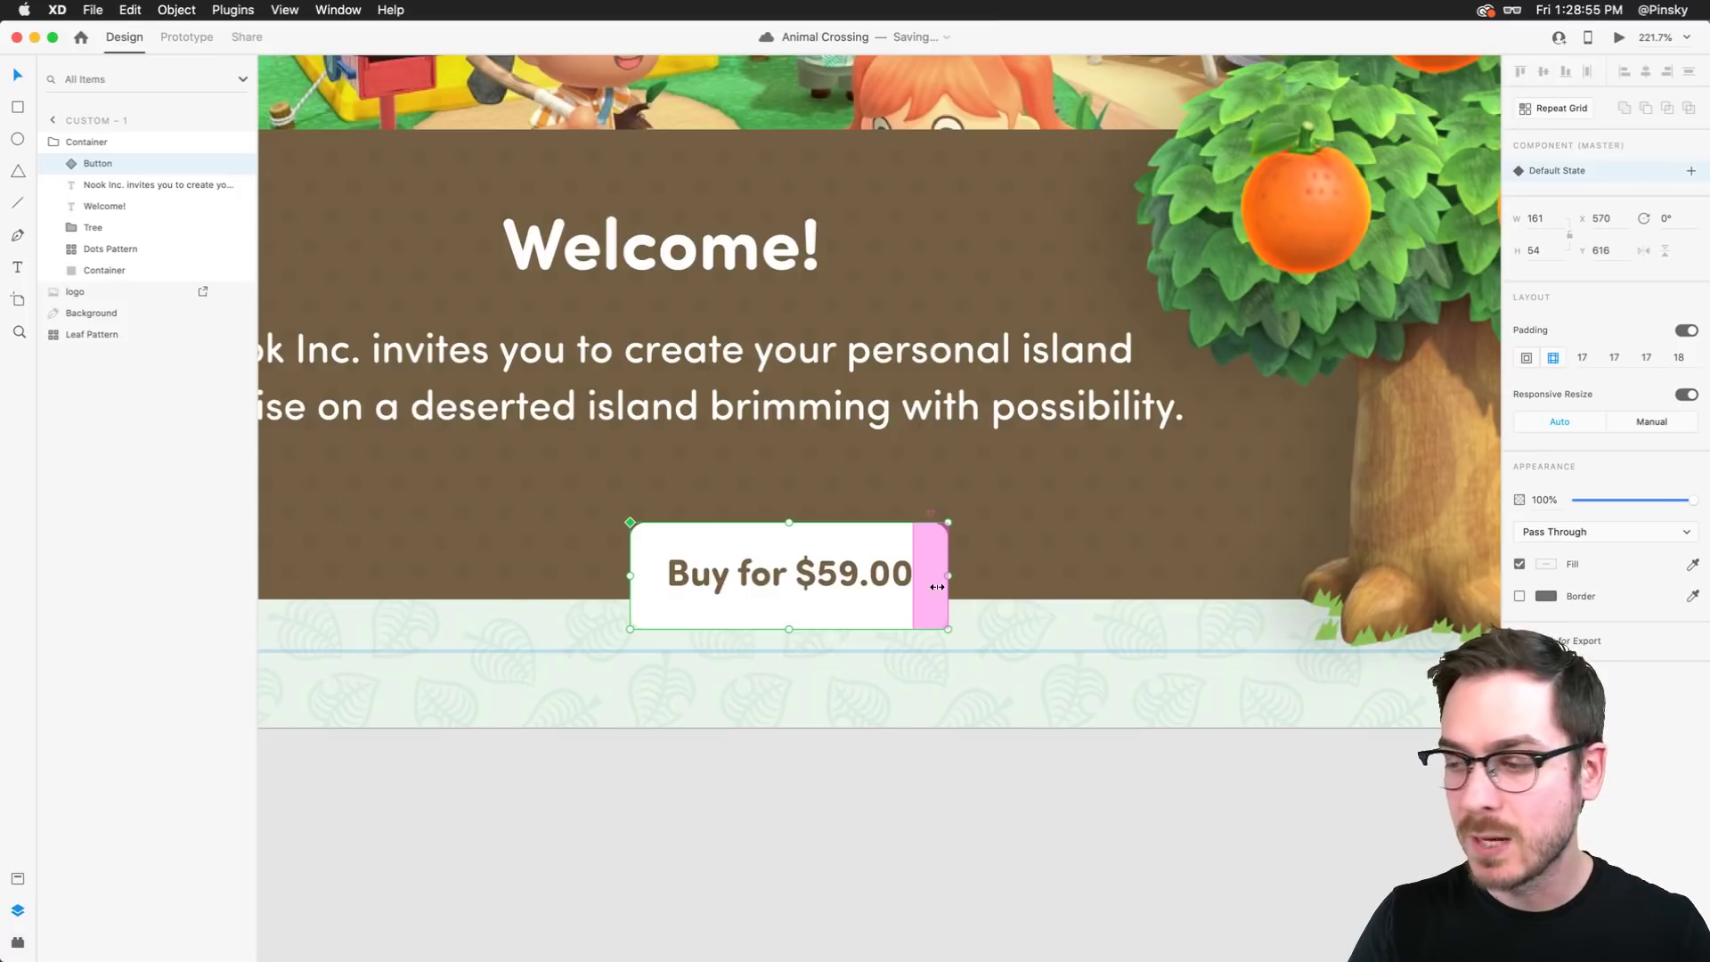
left_click_drag(937, 587, 942, 582)
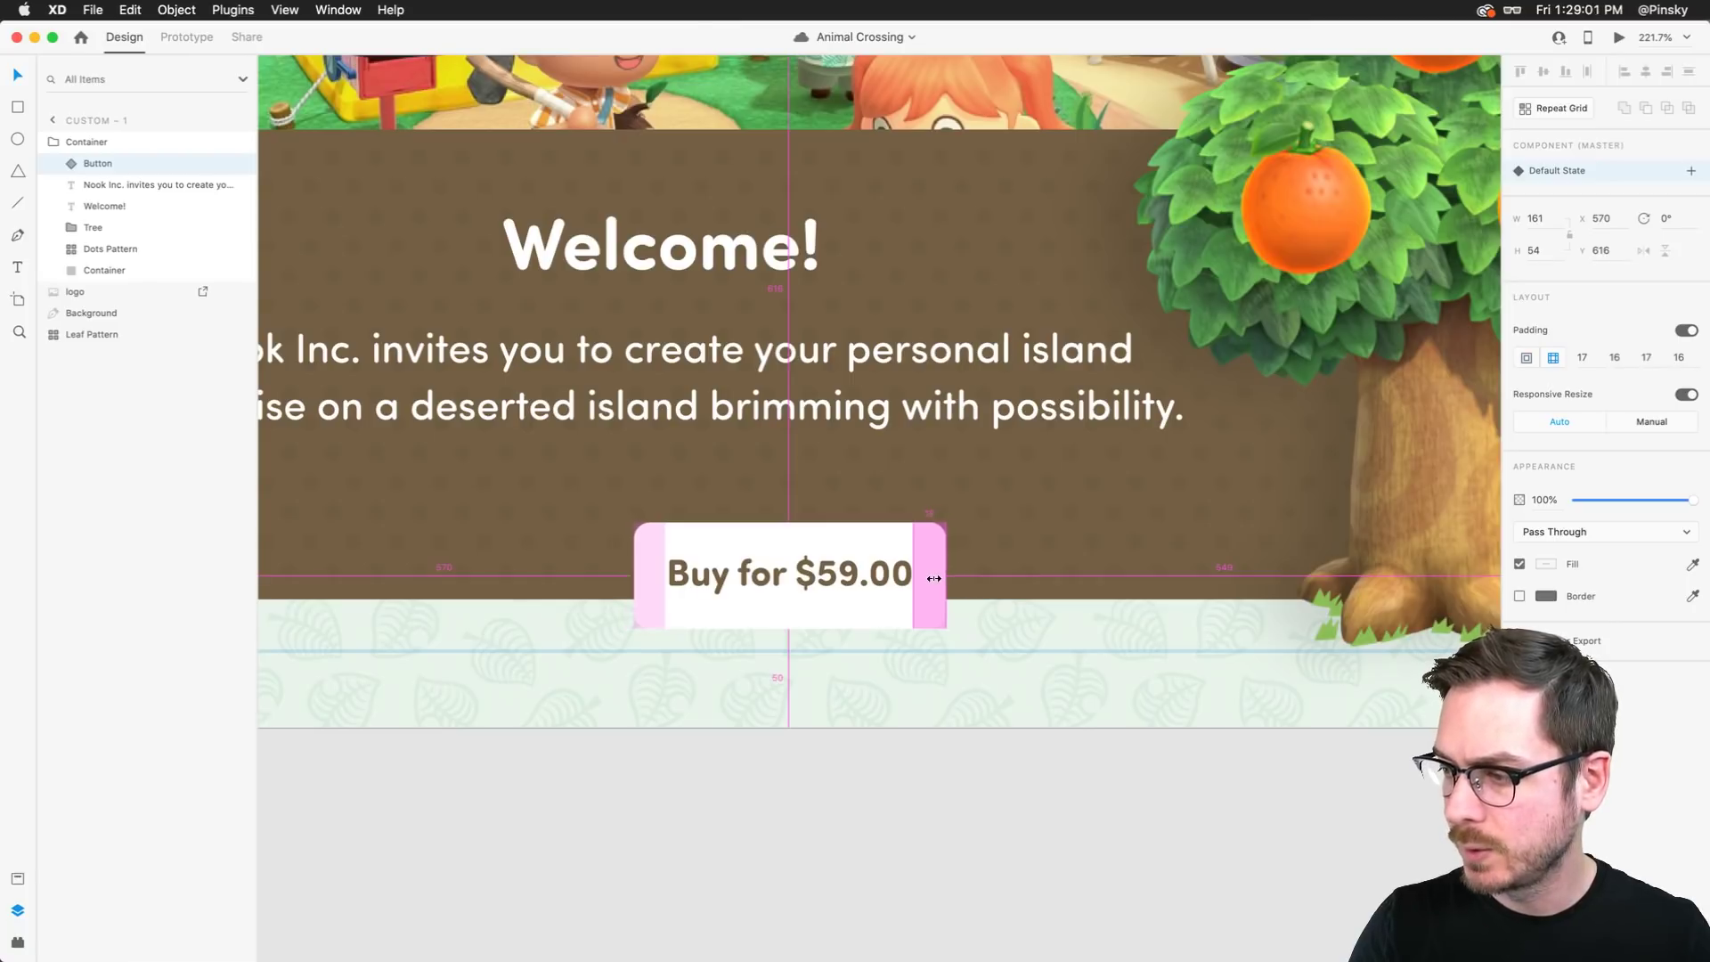
left_click_drag(935, 577, 934, 575)
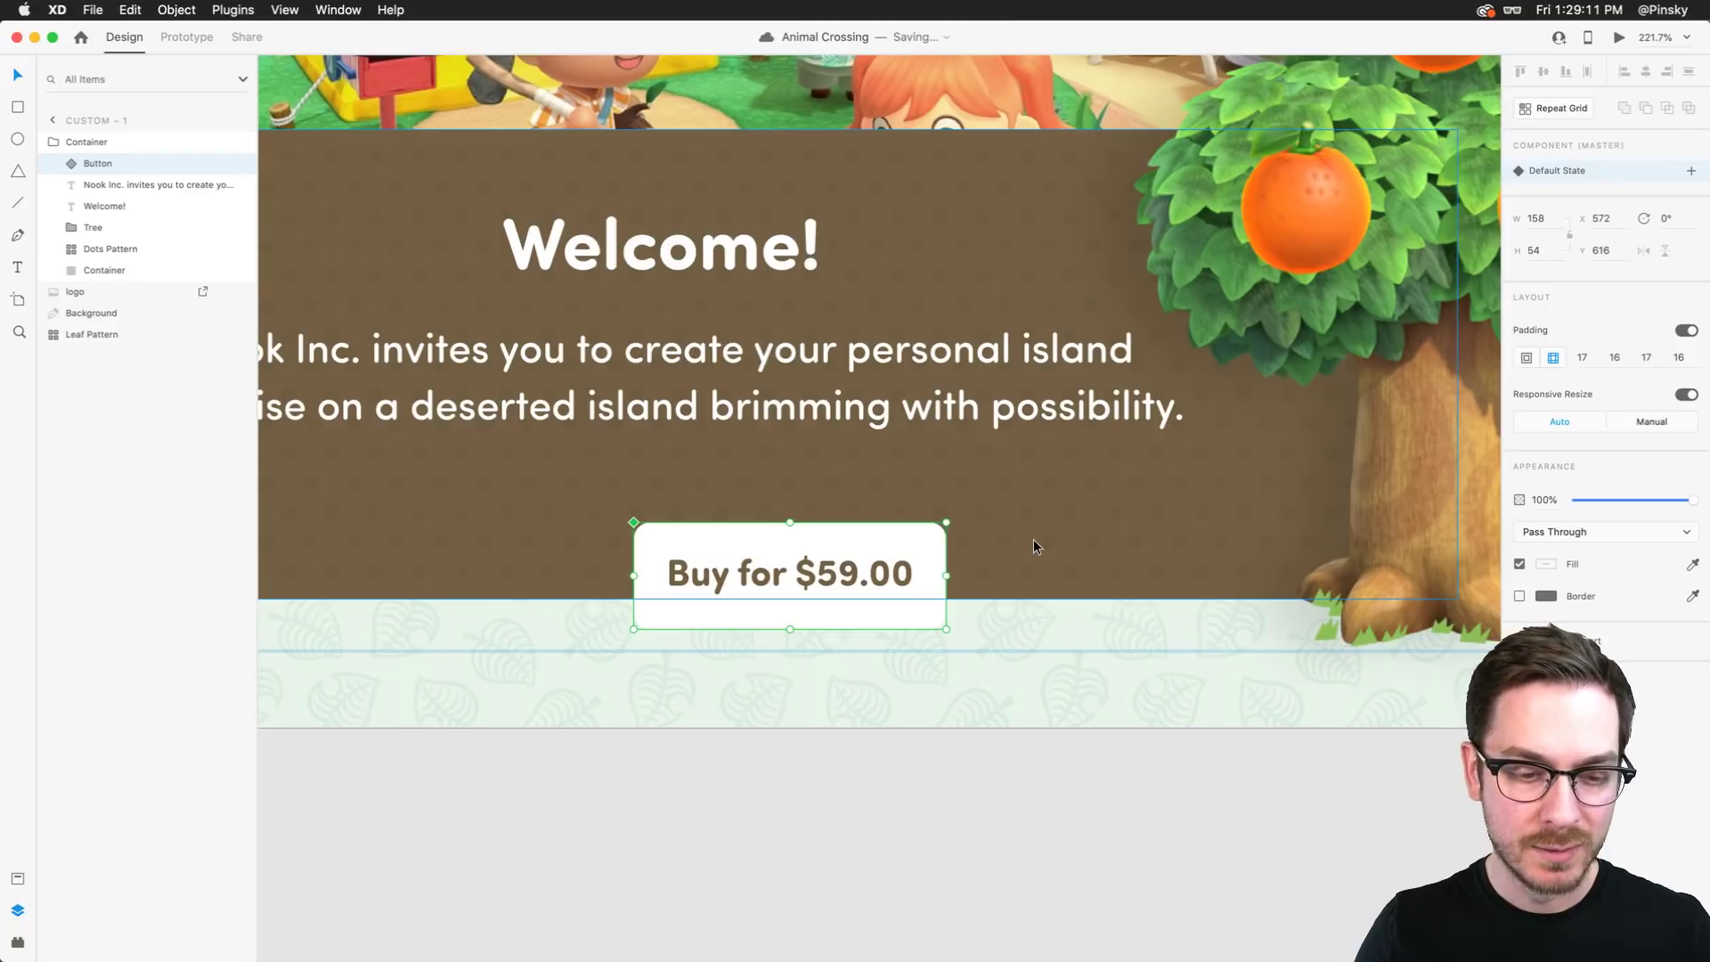
Move the purchase button along the brown panel's lower edge to X 629, Y 619
scroll(1171, 538, "down", 5)
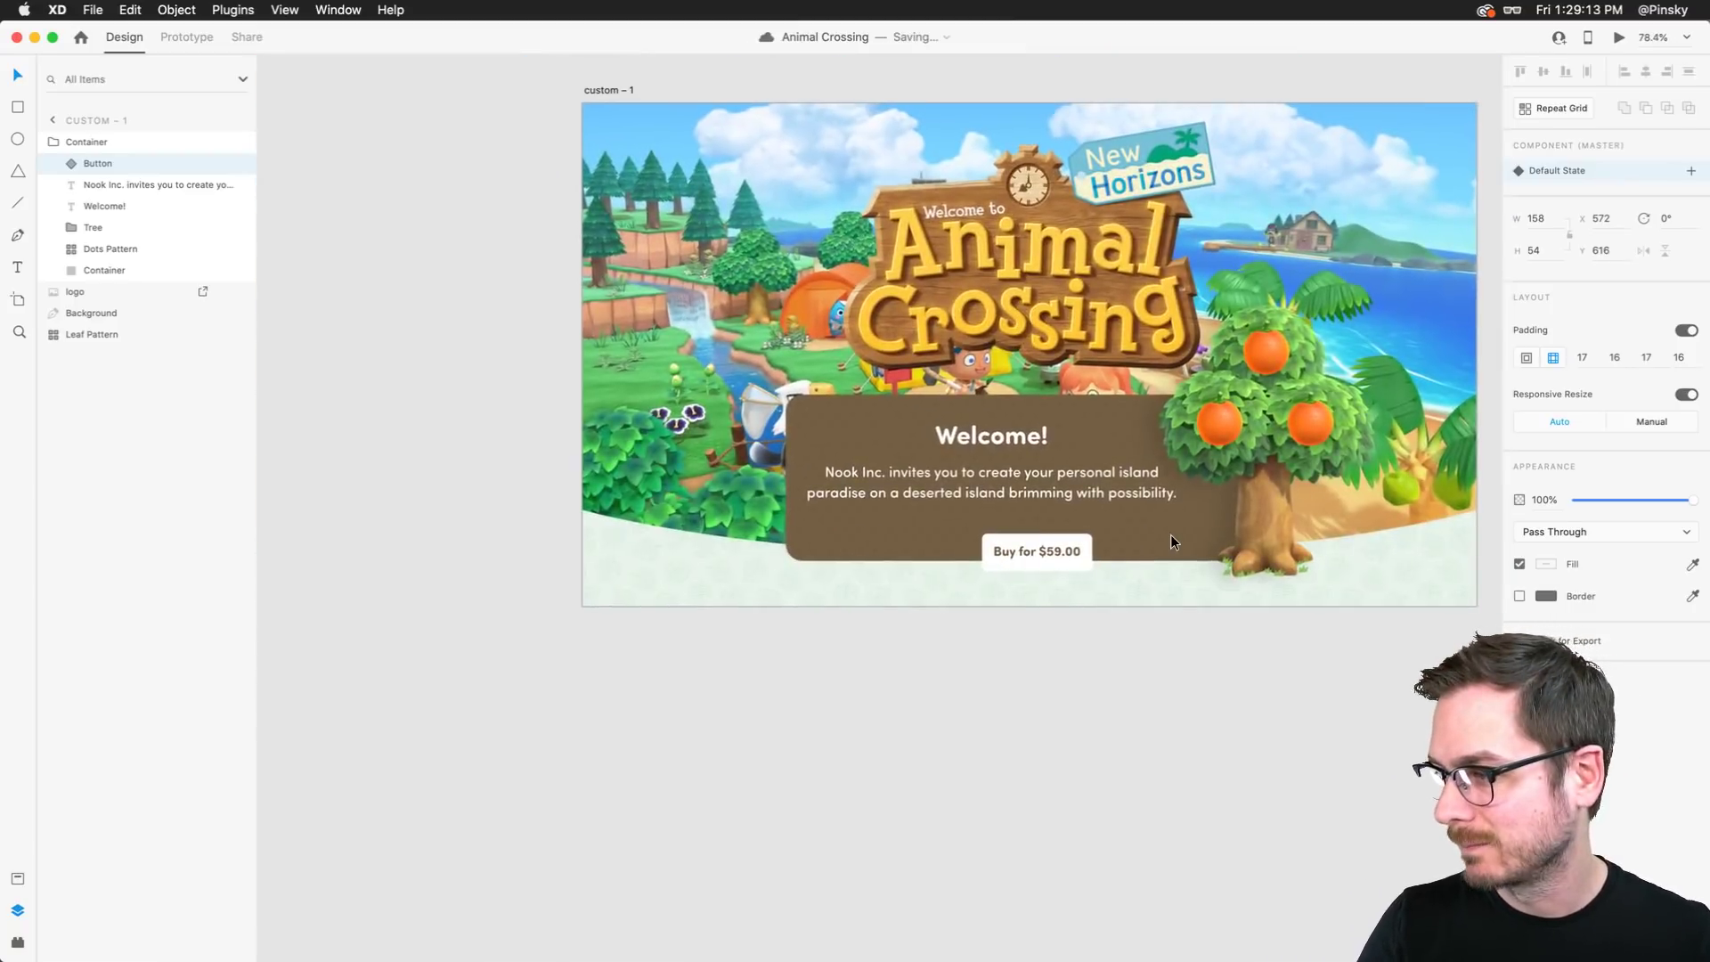
scroll(1170, 542, "up", 4)
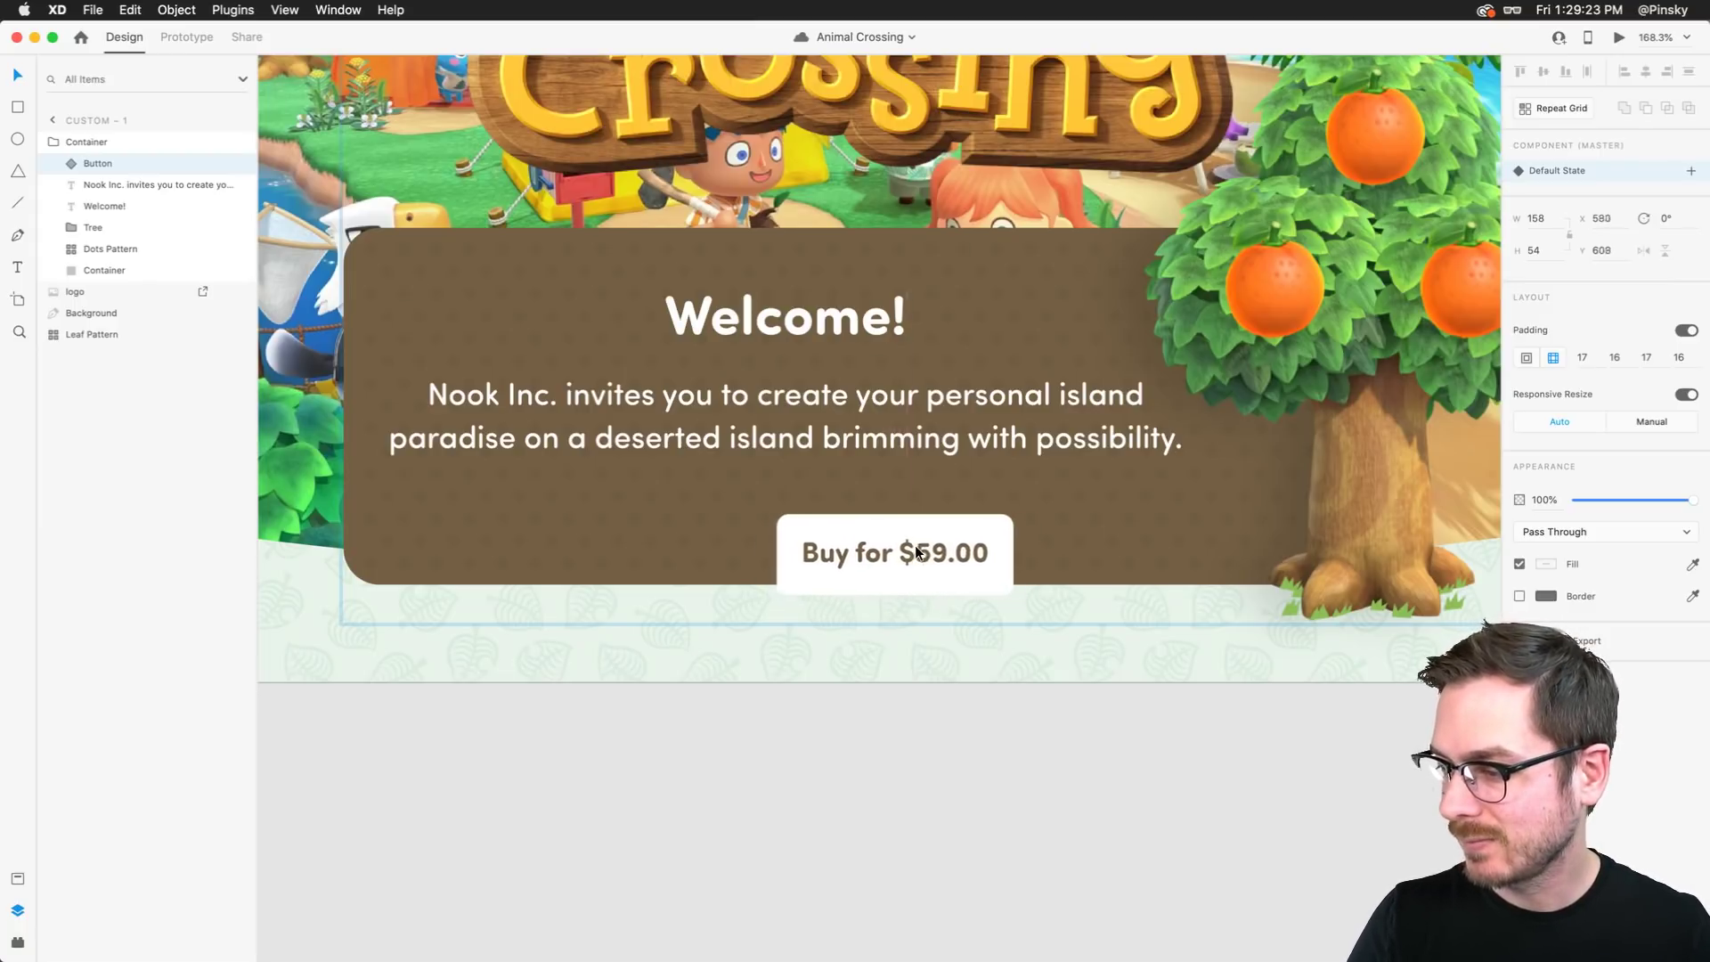
left_click_drag(885, 573, 971, 577)
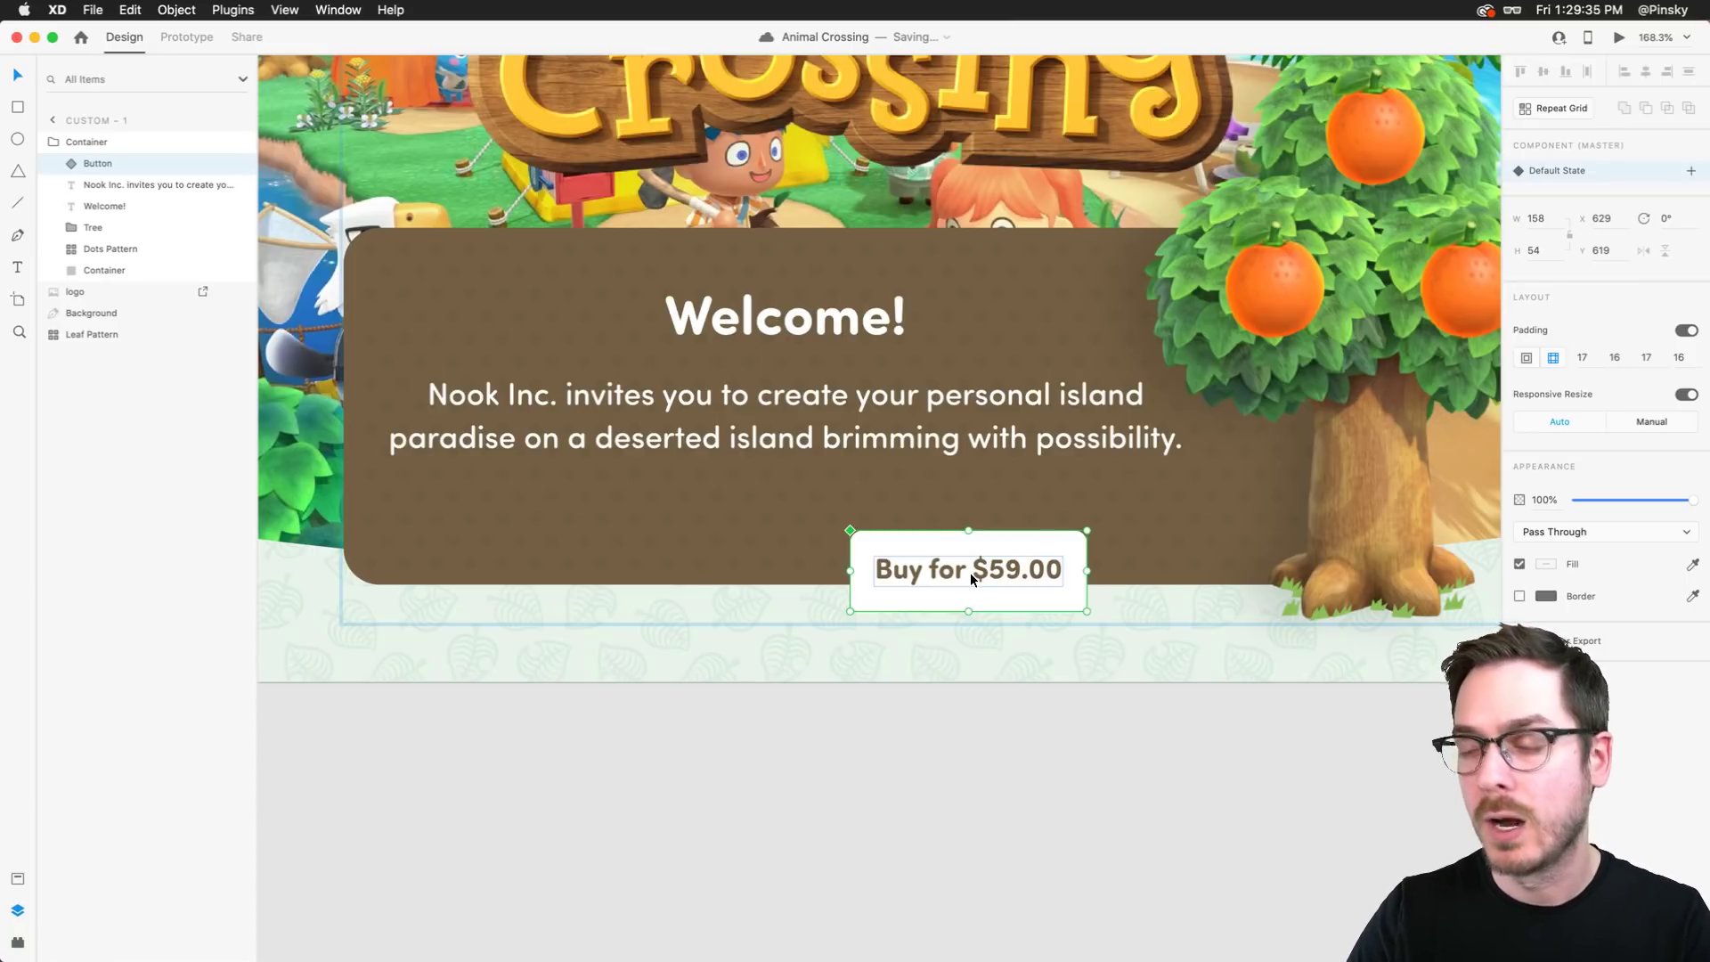
Duplicate the purchase button beside the original and change the copy's text to "Watch Trailer"
left_click_drag(970, 574, 677, 573, "alt")
double_click(677, 571)
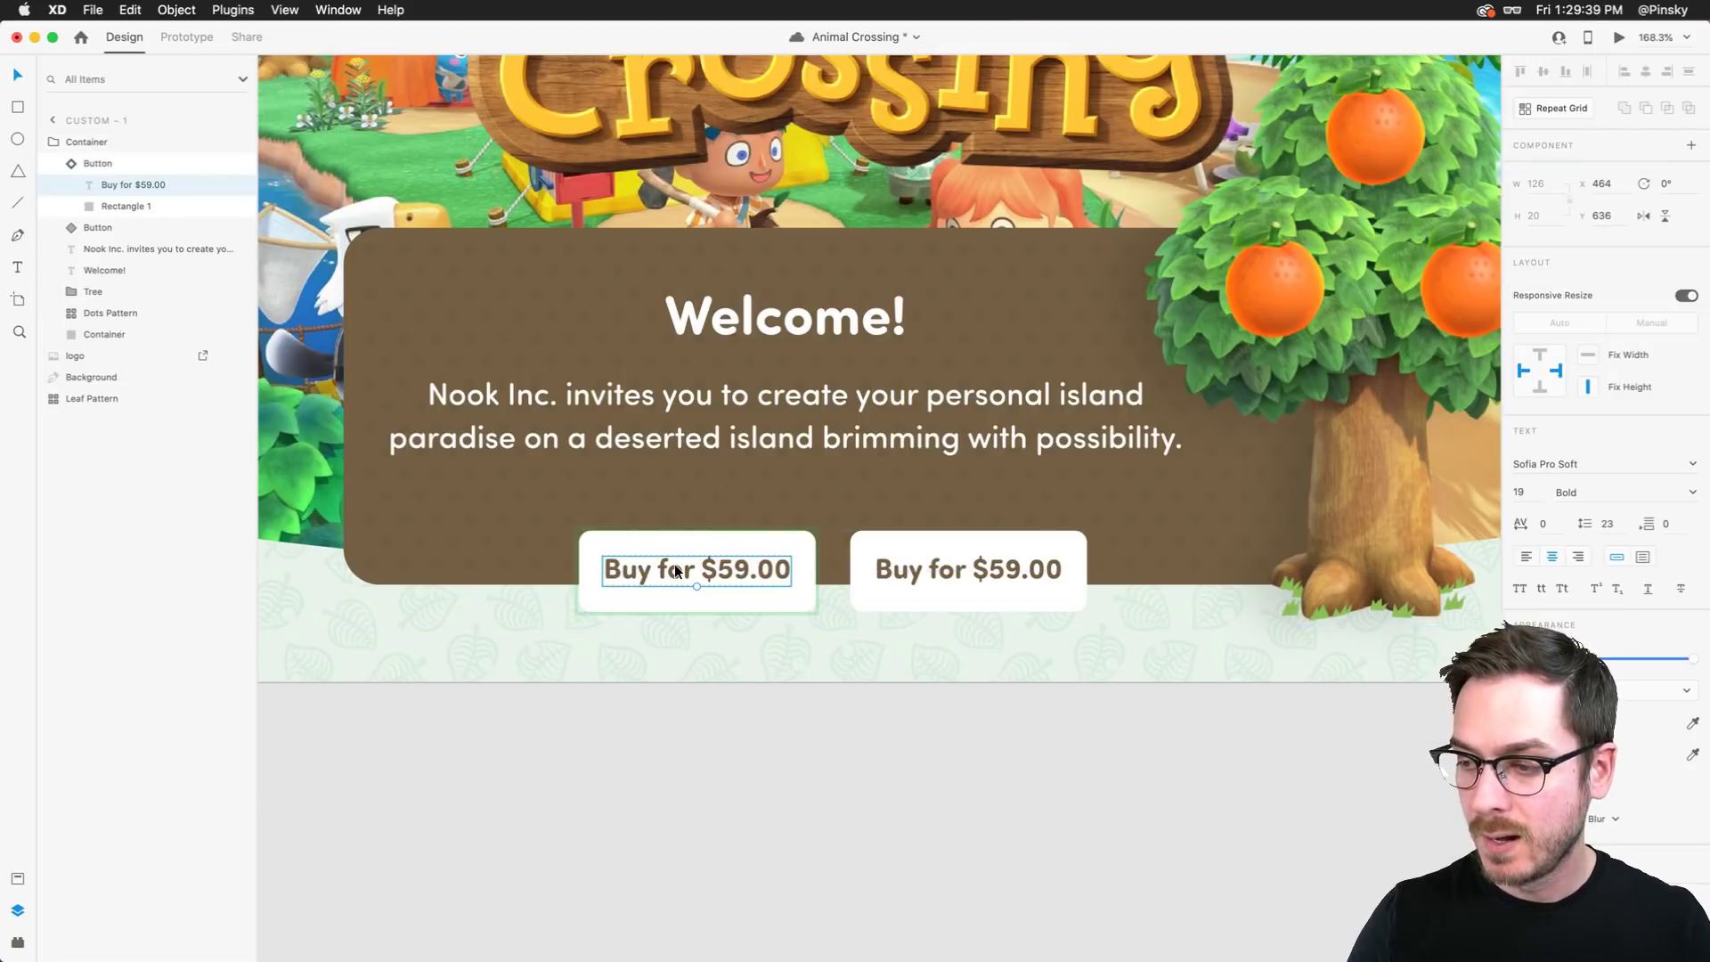
double_click(675, 570)
type("Watch")
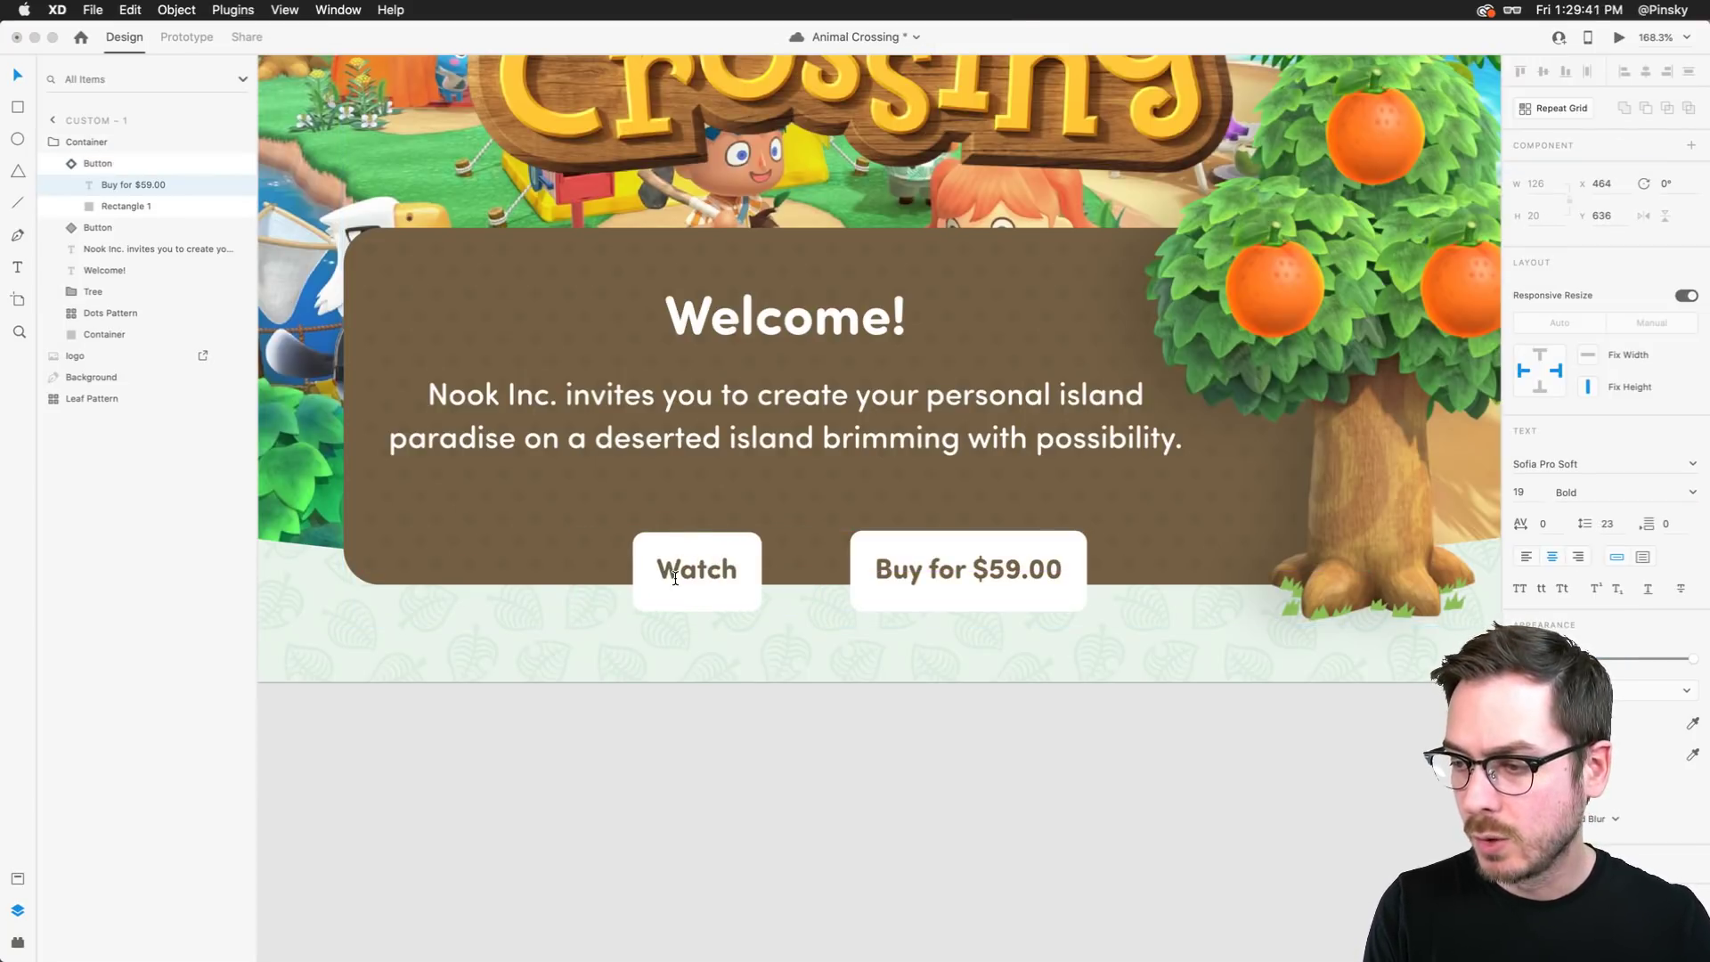
type(" Trailer")
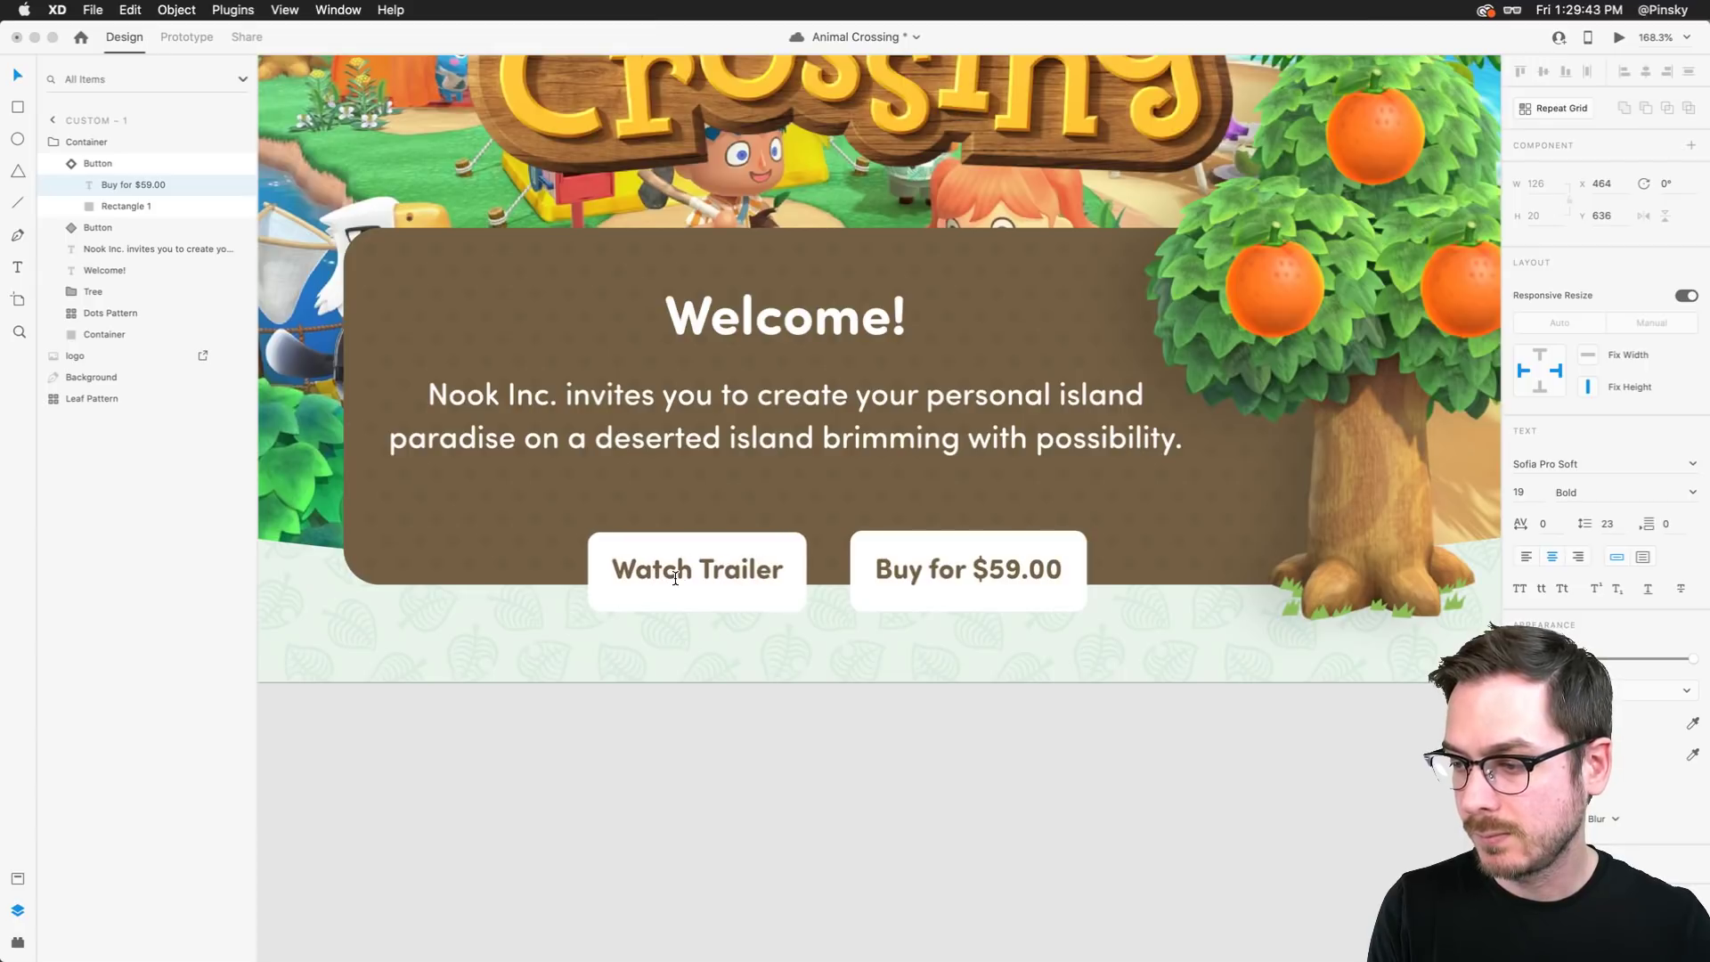
key("Escape")
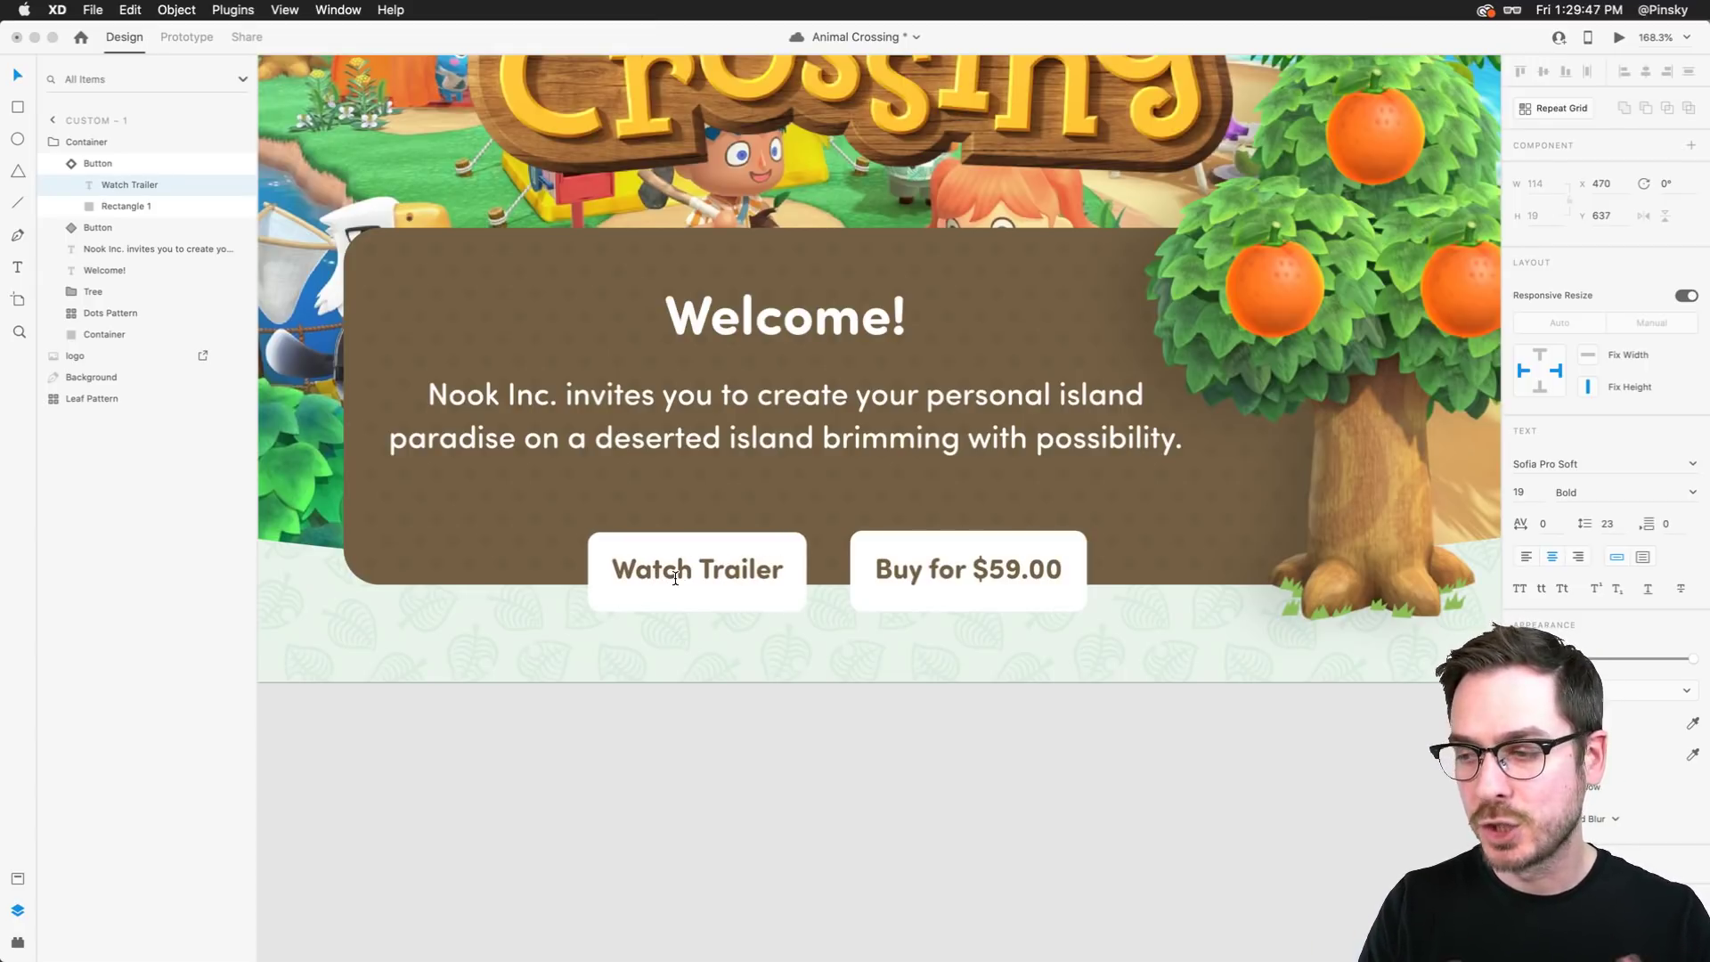
Fill the Watch Trailer button's rectangle with the light orange #FFE4B2
left_click(767, 538)
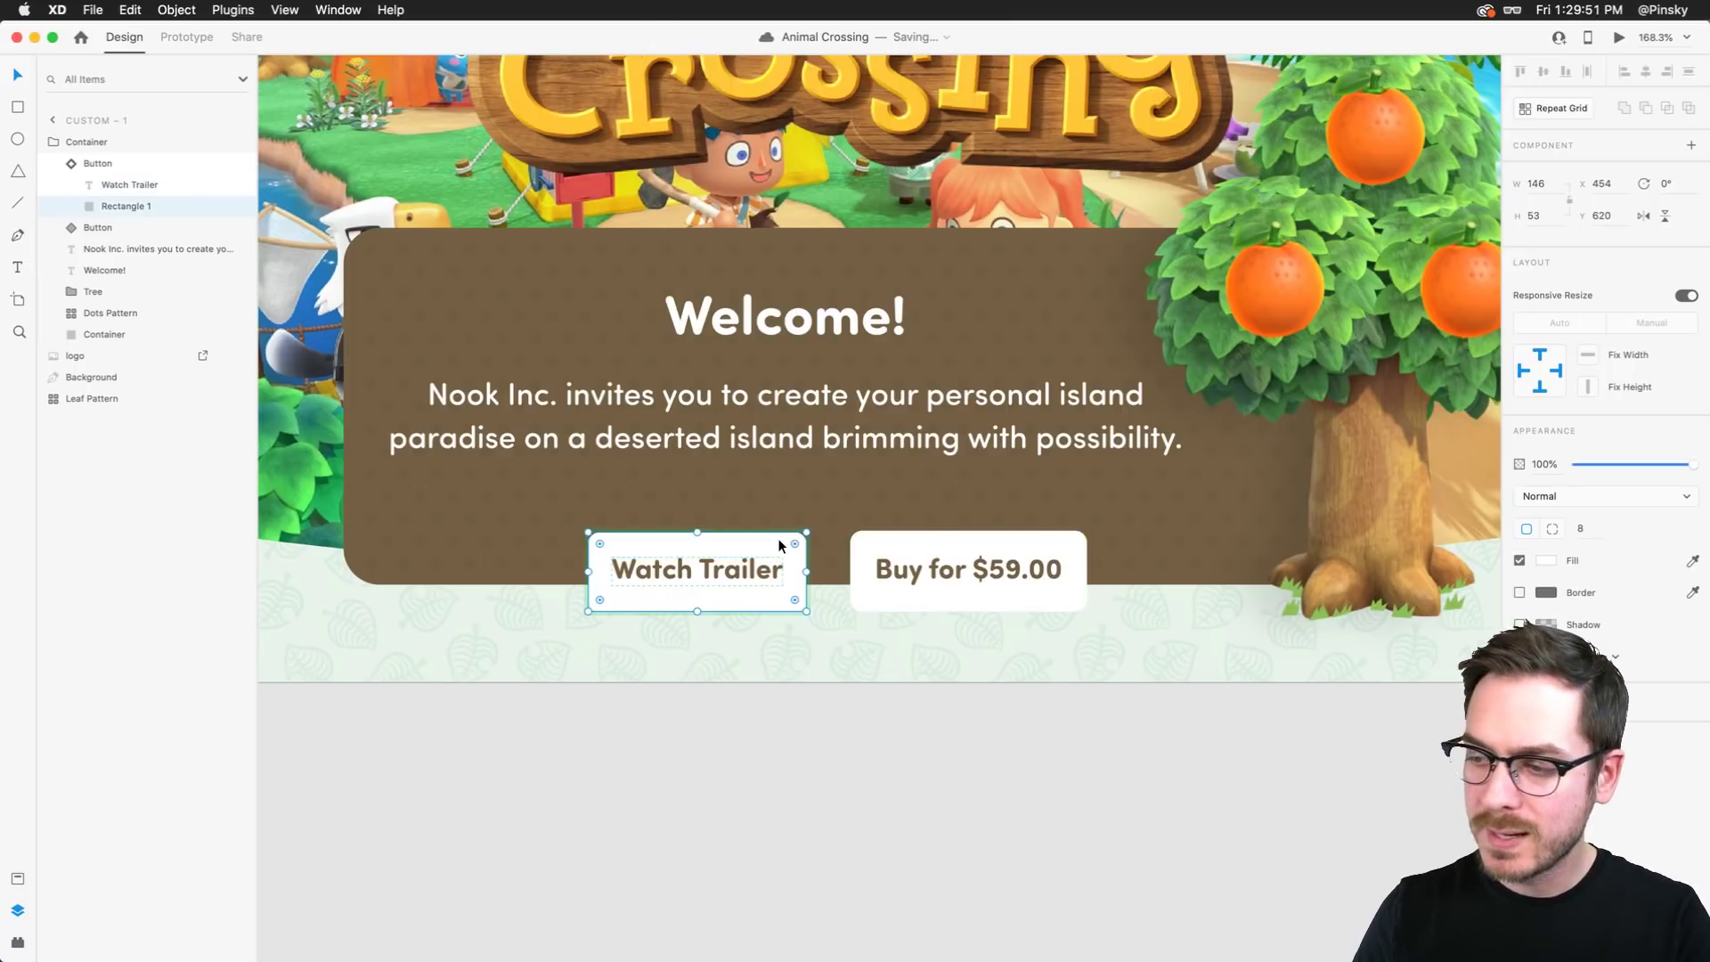
left_click(1545, 560)
left_click(1487, 590)
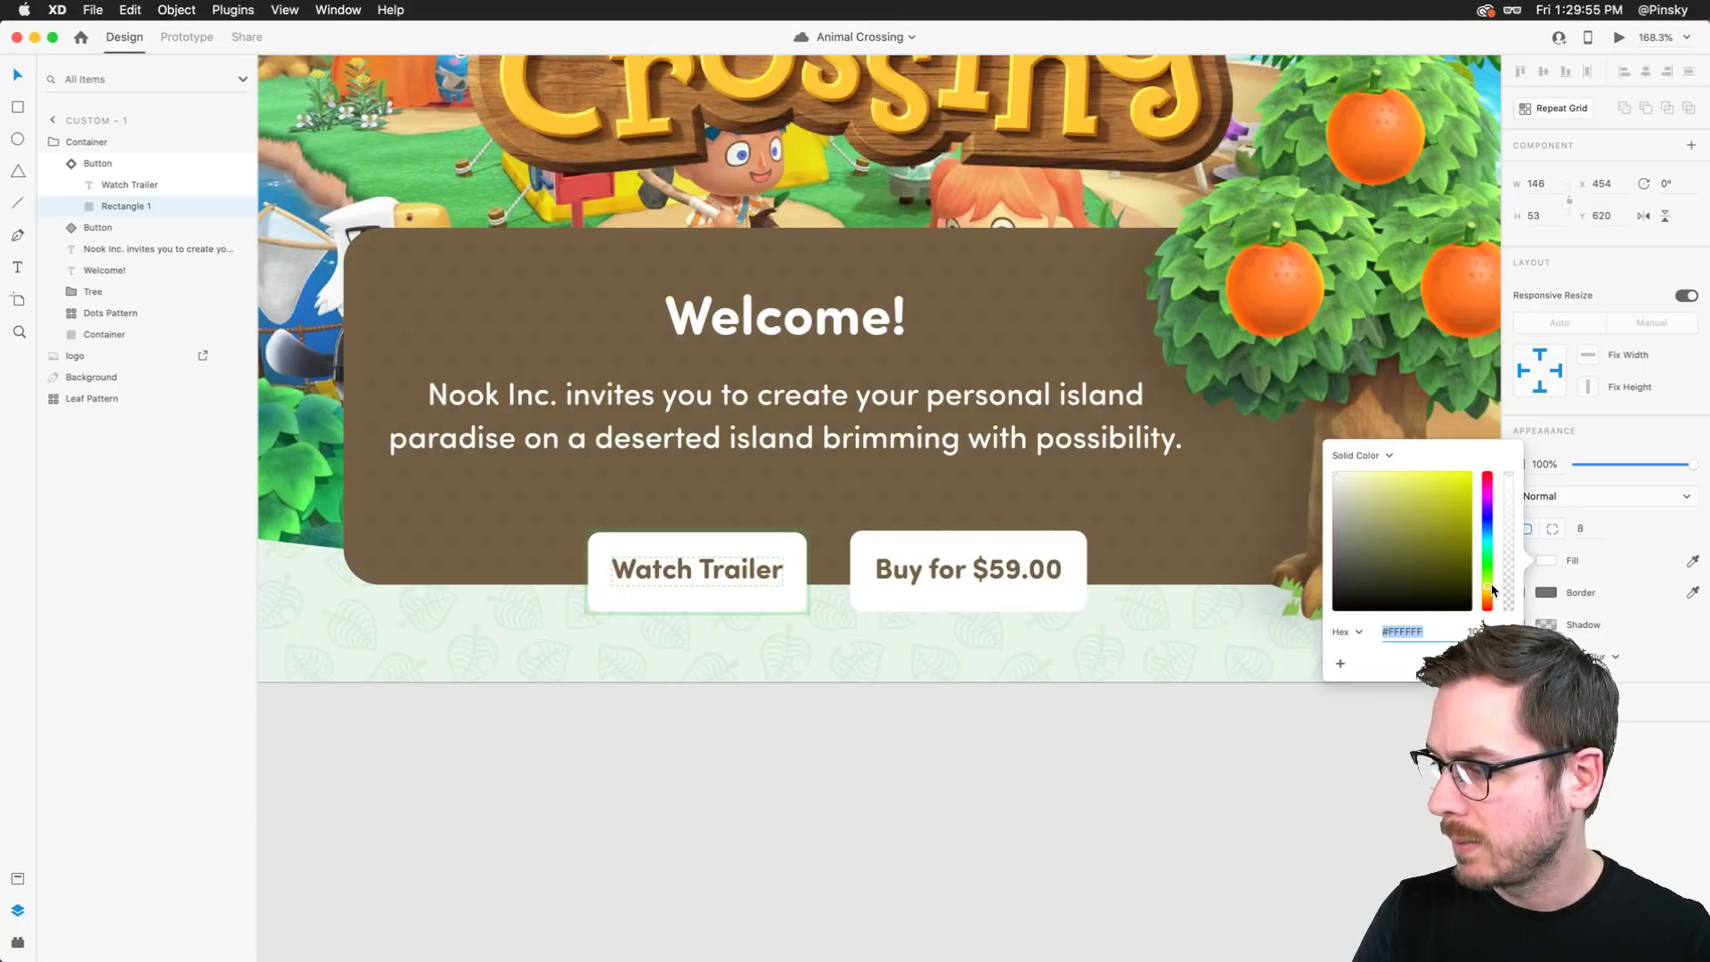
left_click(1405, 497)
left_click_drag(1405, 497, 1375, 472)
left_click_drag(1487, 591, 1489, 596)
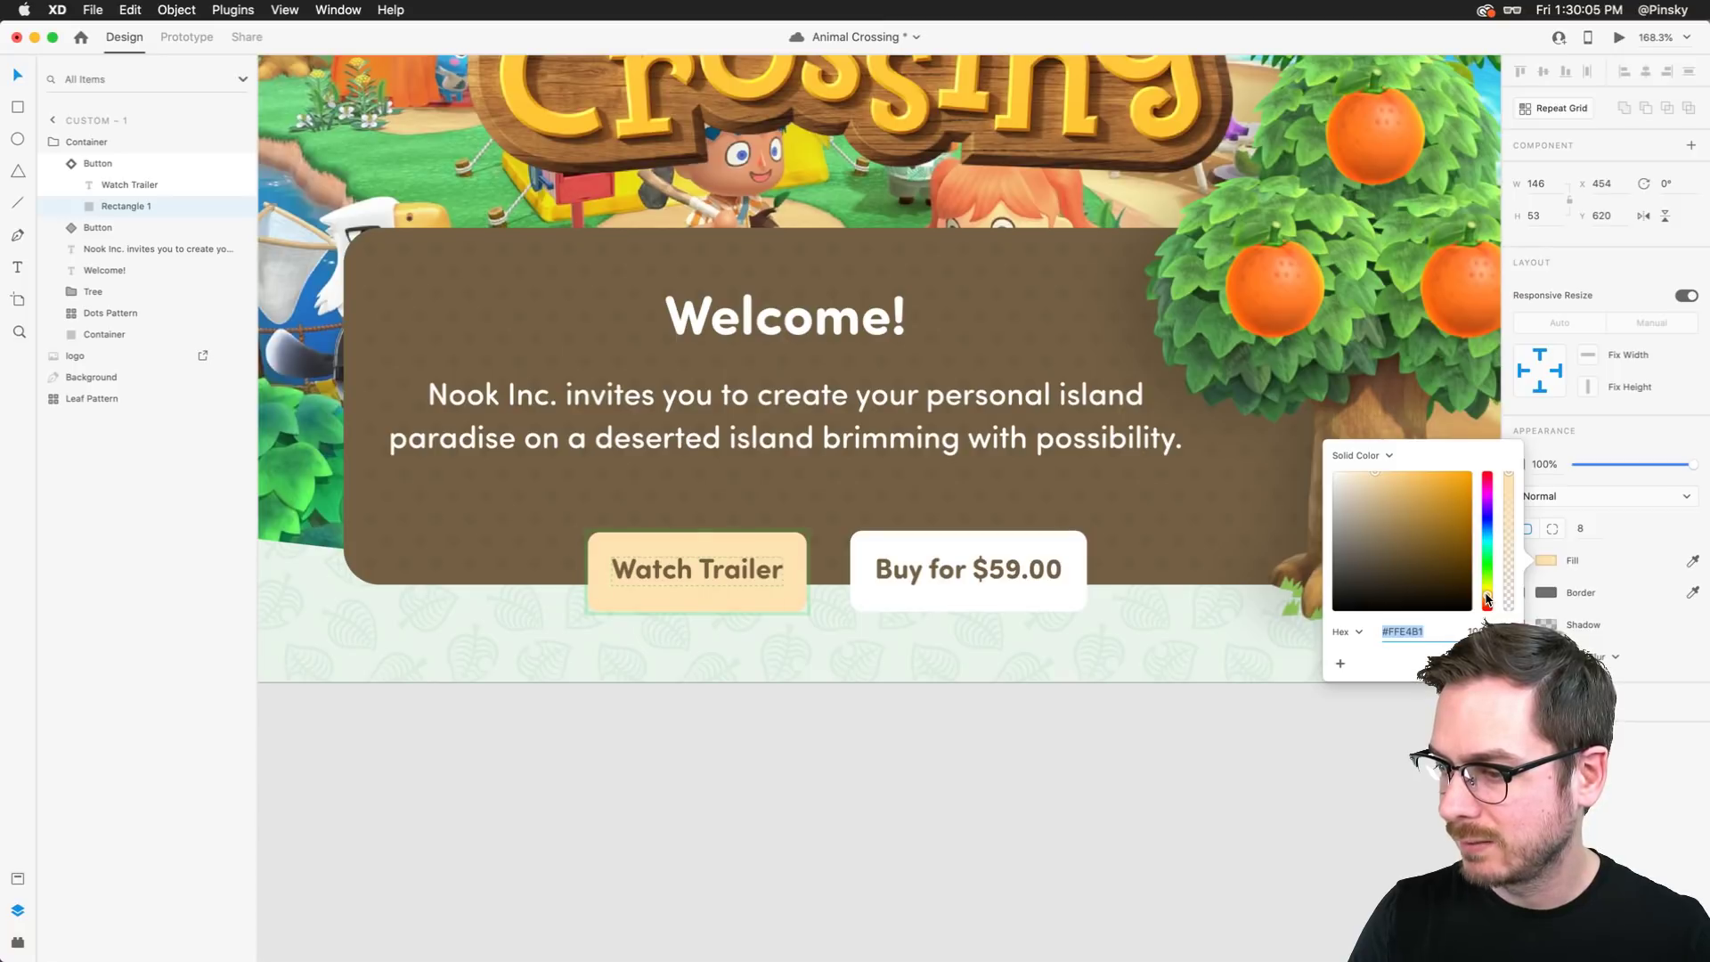
left_click(1375, 472)
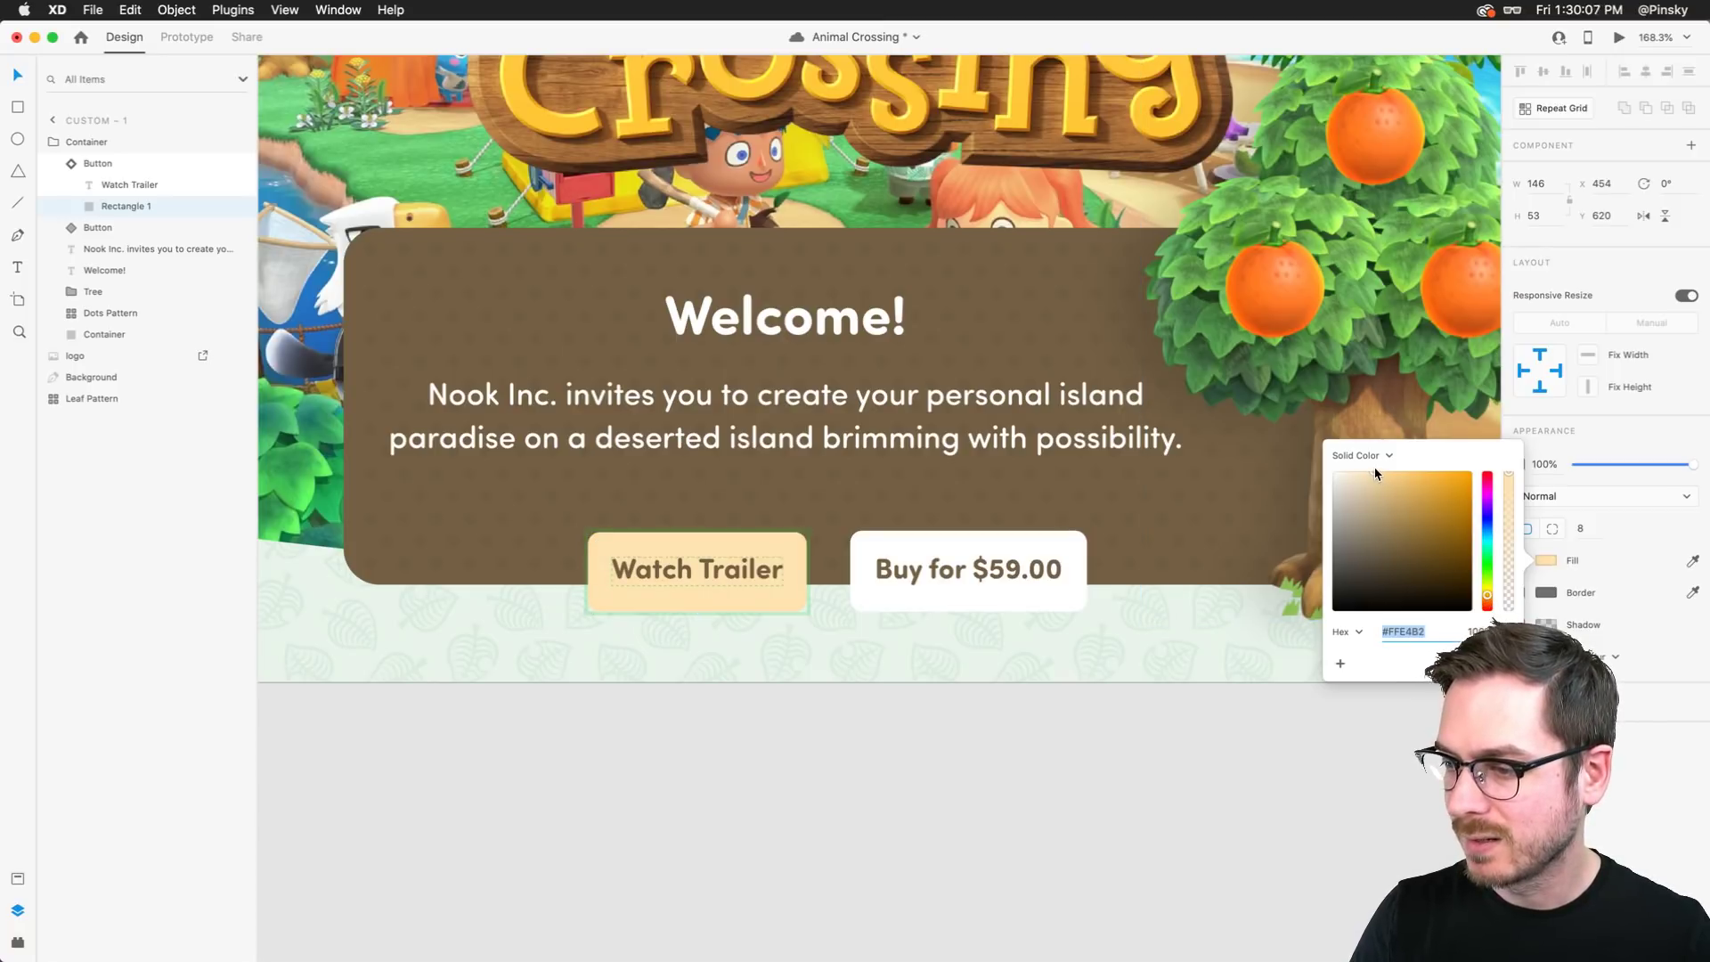
key("Escape")
Nudge the Watch Trailer button closer to the purchase button, to X 459
left_click(743, 552)
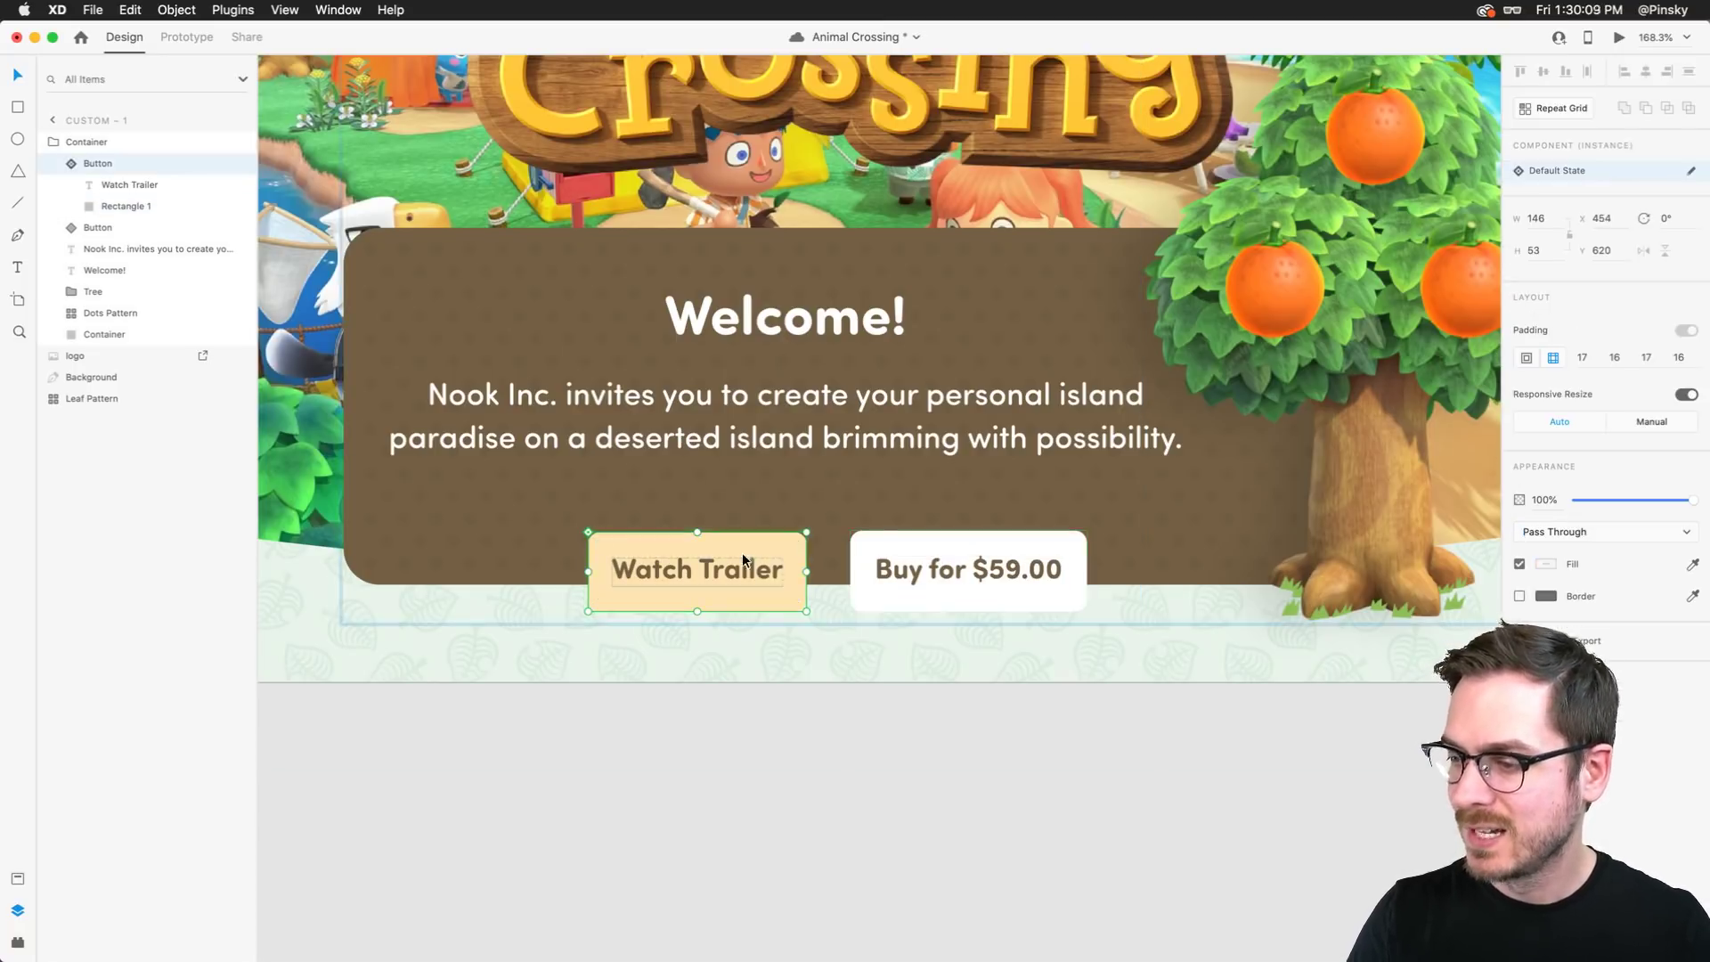
key("Right")
key("Right")
key("Right")
key("Right")
key("Right")
key("Right")
key("Right")
key("Right")
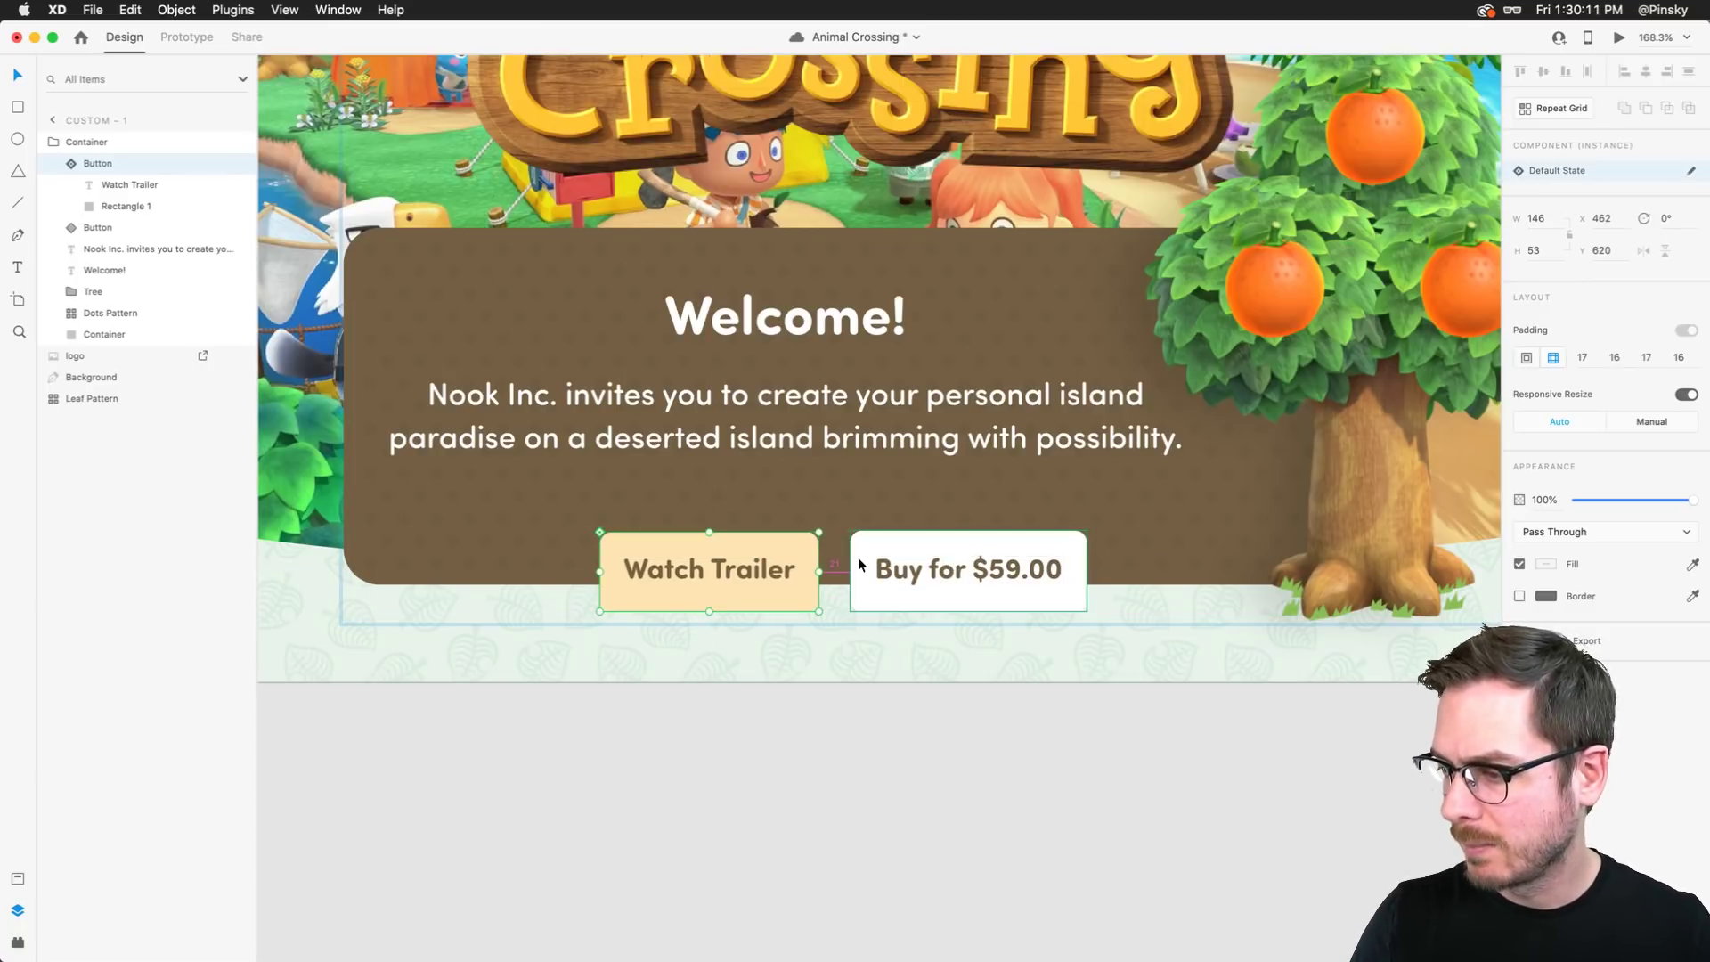
key("Left")
key("Left")
key("Left")
Move both buttons together to X 422, Y 619, beneath the intro paragraph
left_click(893, 570, "shift")
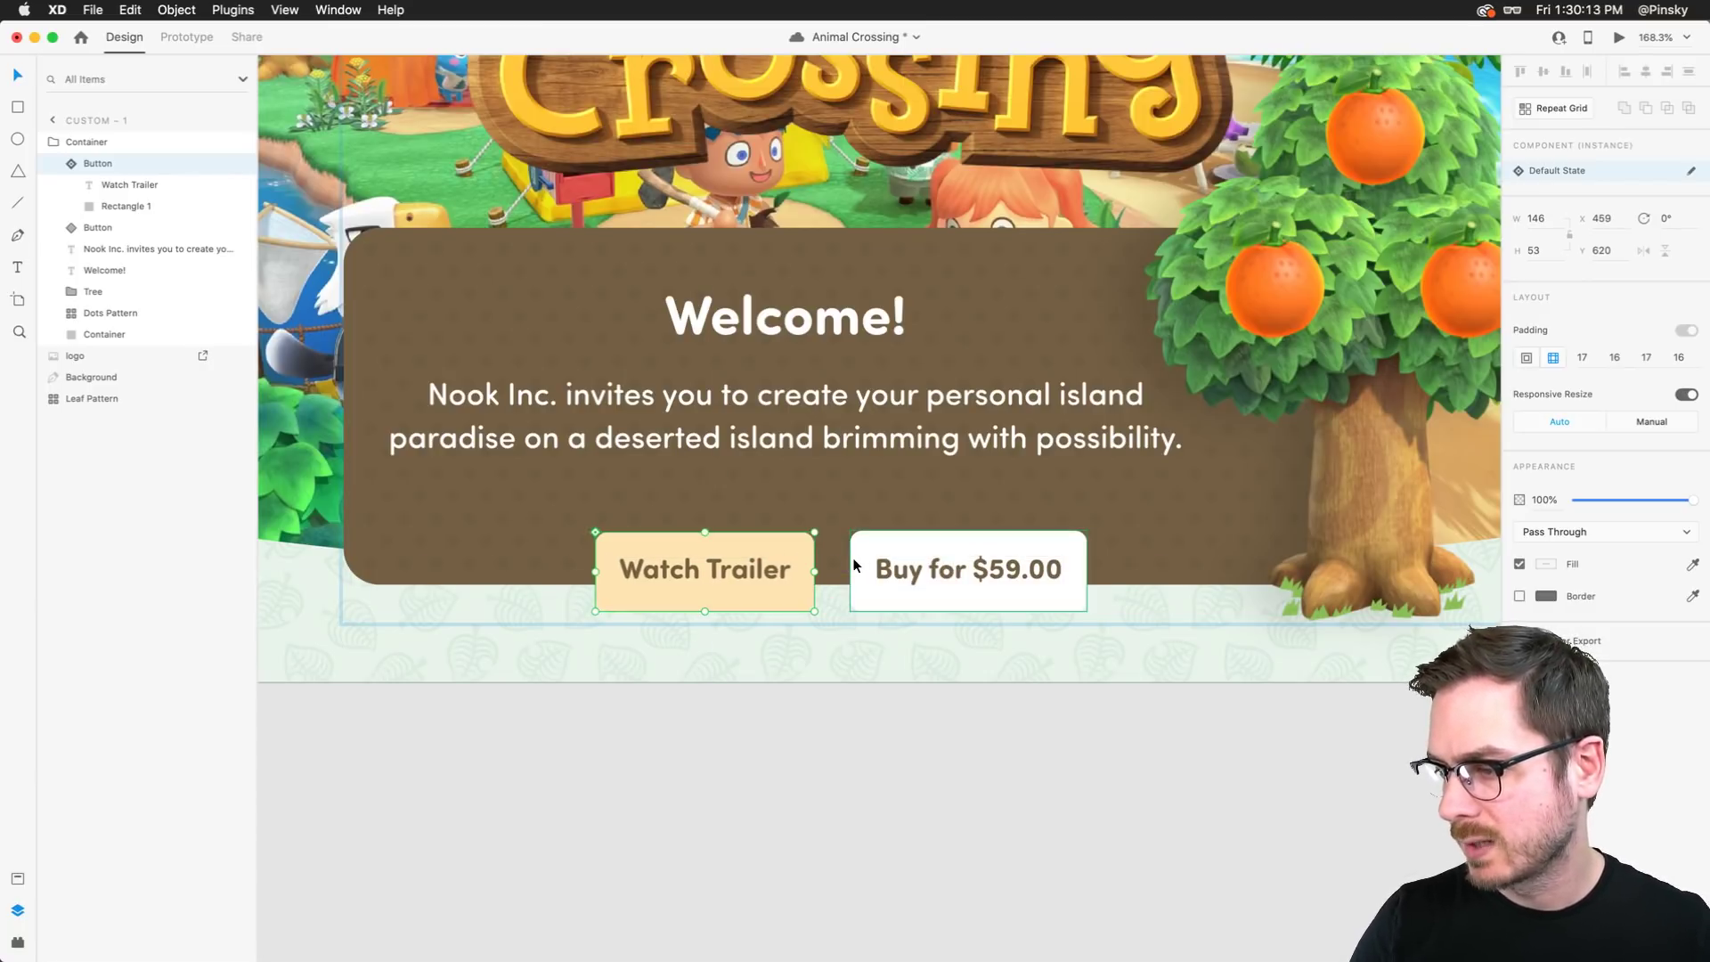
left_click_drag(928, 563, 871, 563)
scroll(872, 563, "down", 5)
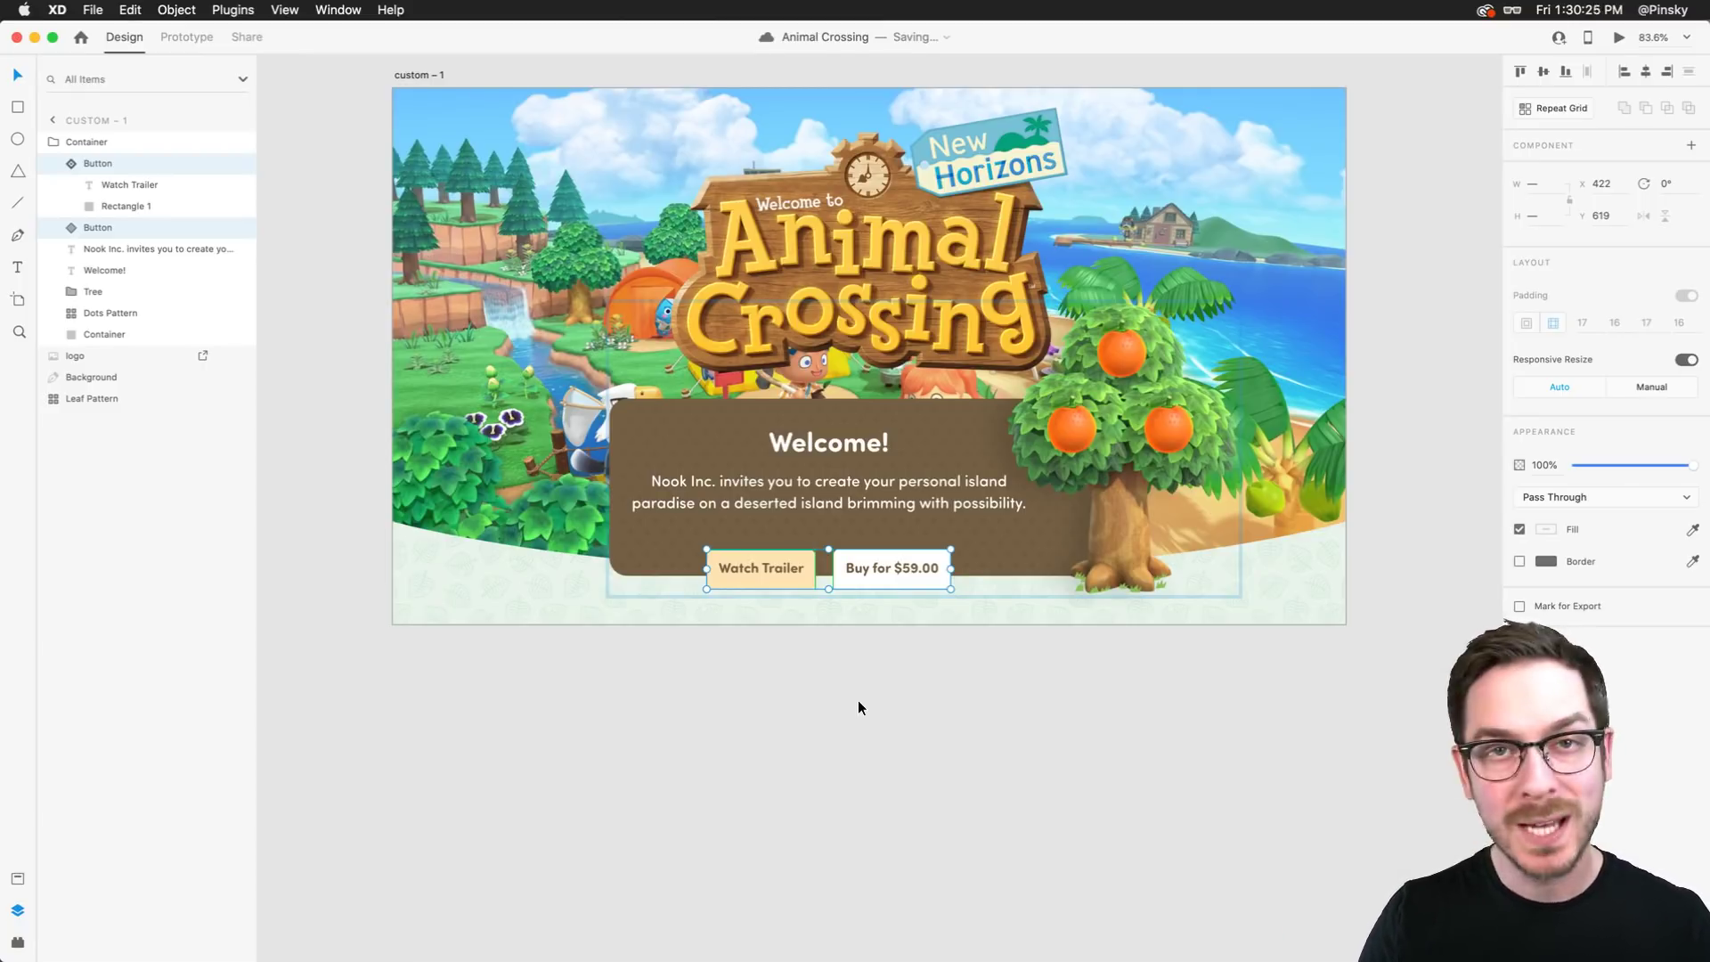
Move both buttons together to X 476, Y 619 to centre them horizontally on the artboard
right_click(1108, 570)
left_click(896, 557)
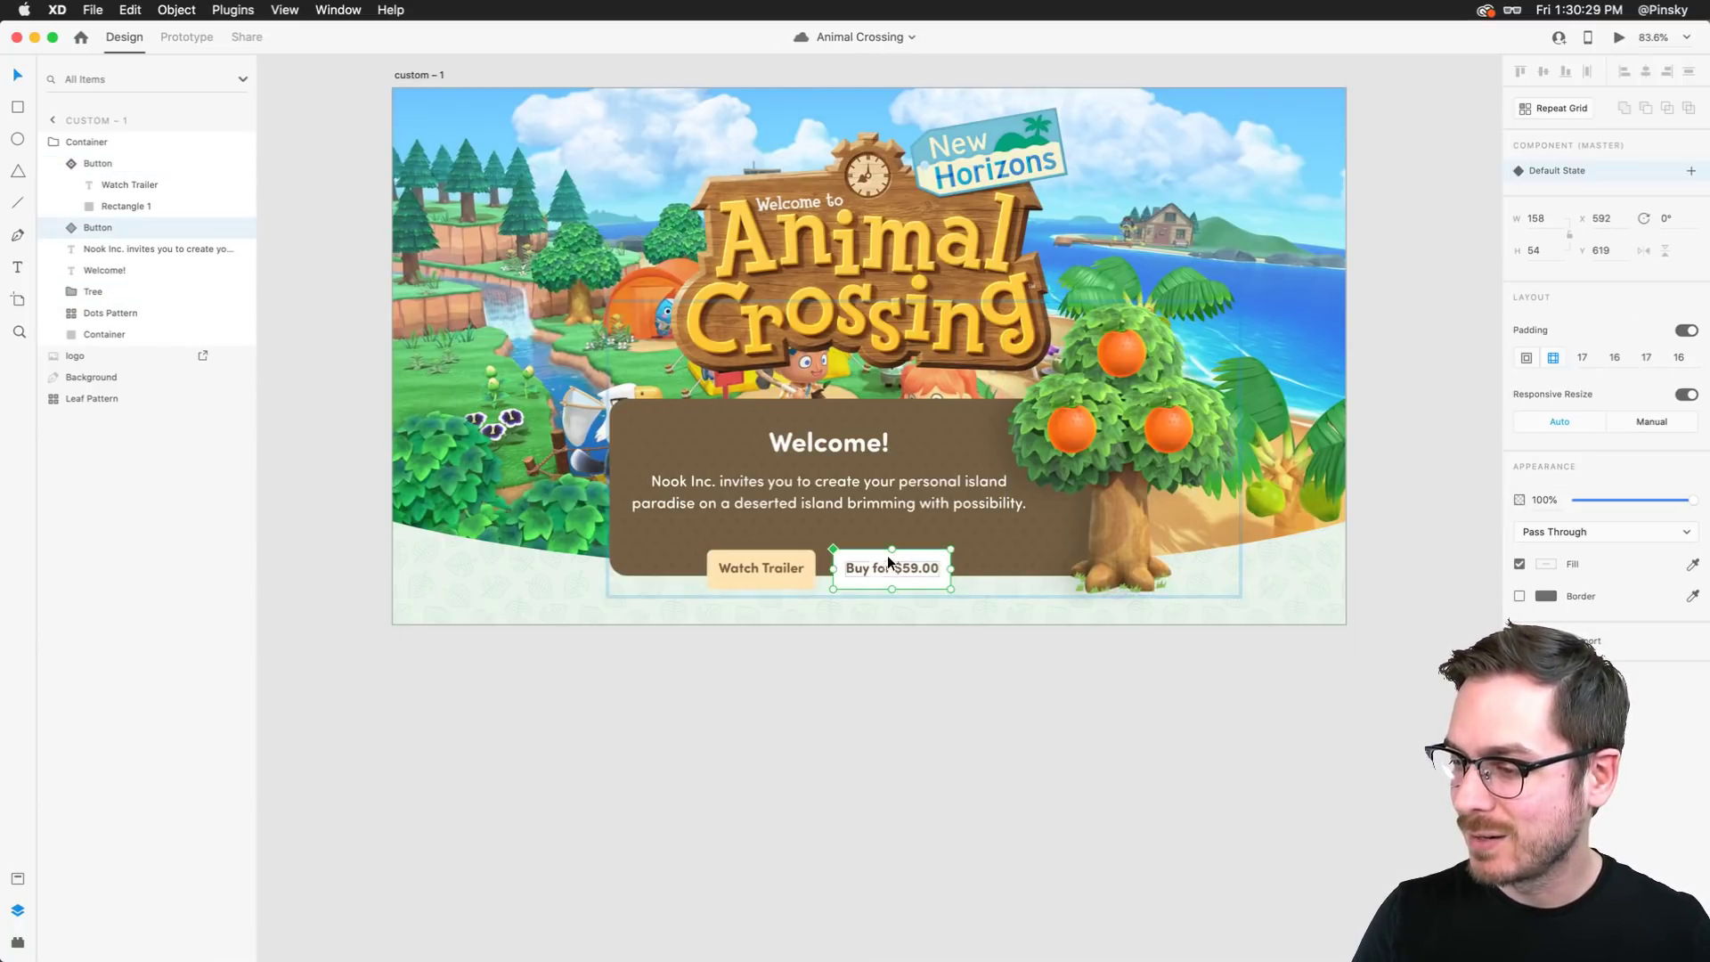
left_click(804, 559, "shift")
left_click_drag(798, 561, 832, 561)
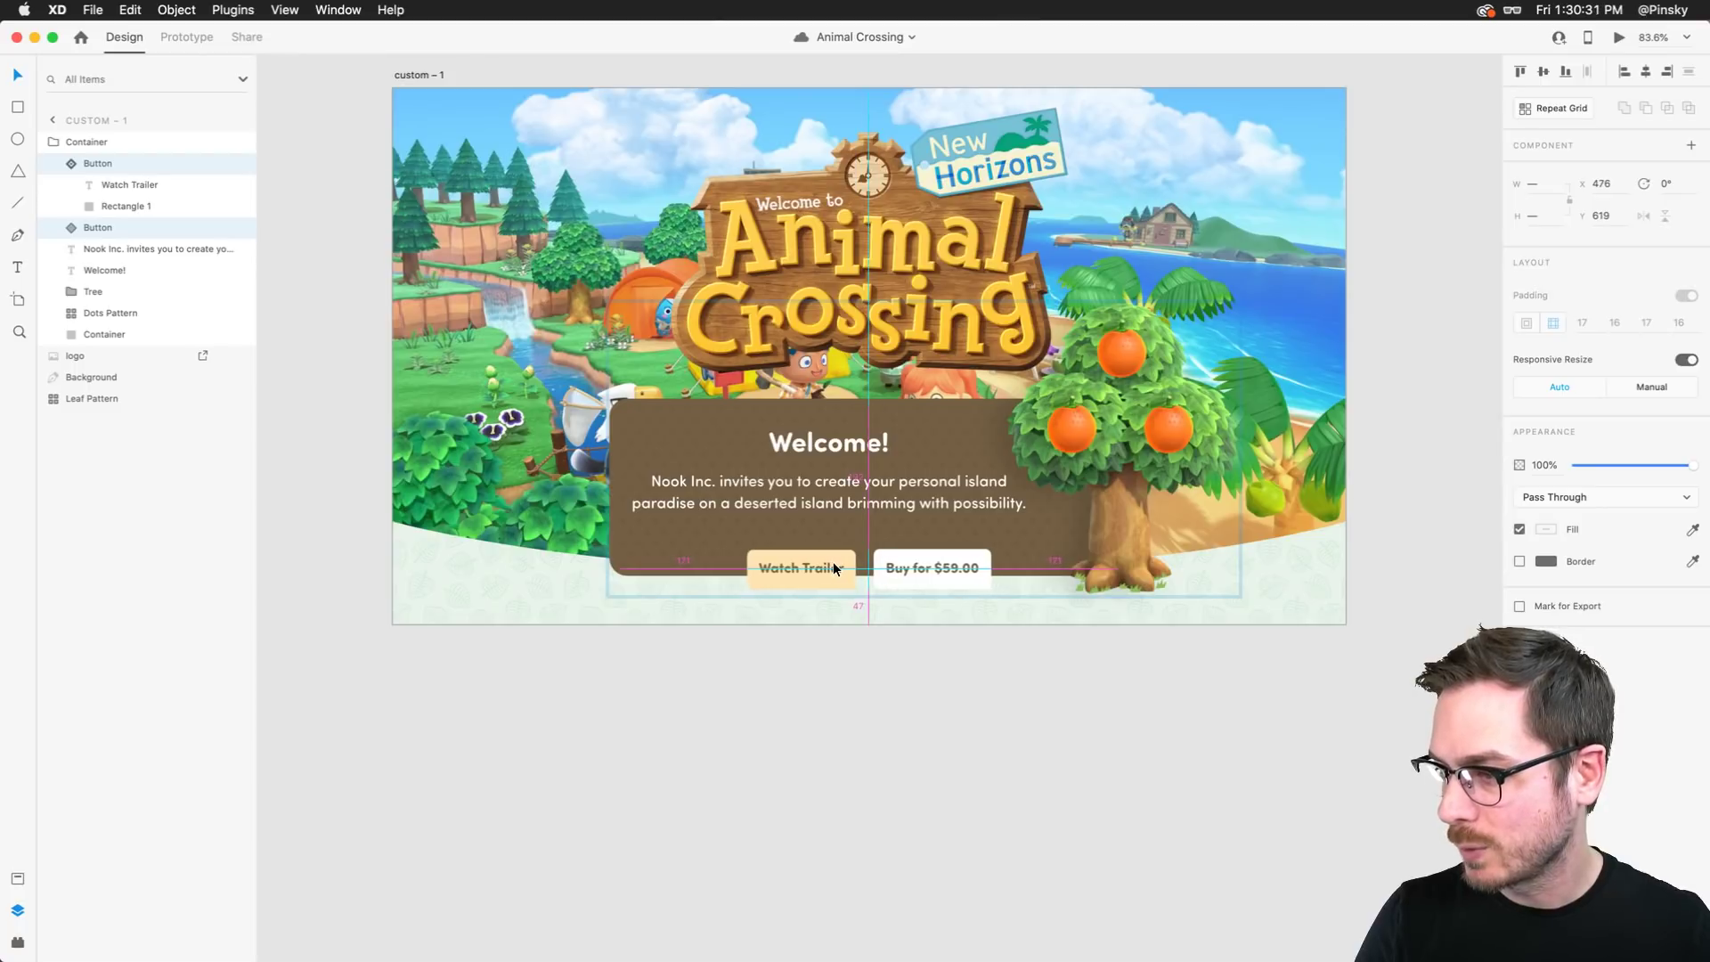
Shift the intro paragraph and the "Welcome!" heading toward the tree, above the centred buttons
left_click_drag(923, 492, 964, 497)
left_click_drag(873, 441, 911, 443)
left_click(878, 697)
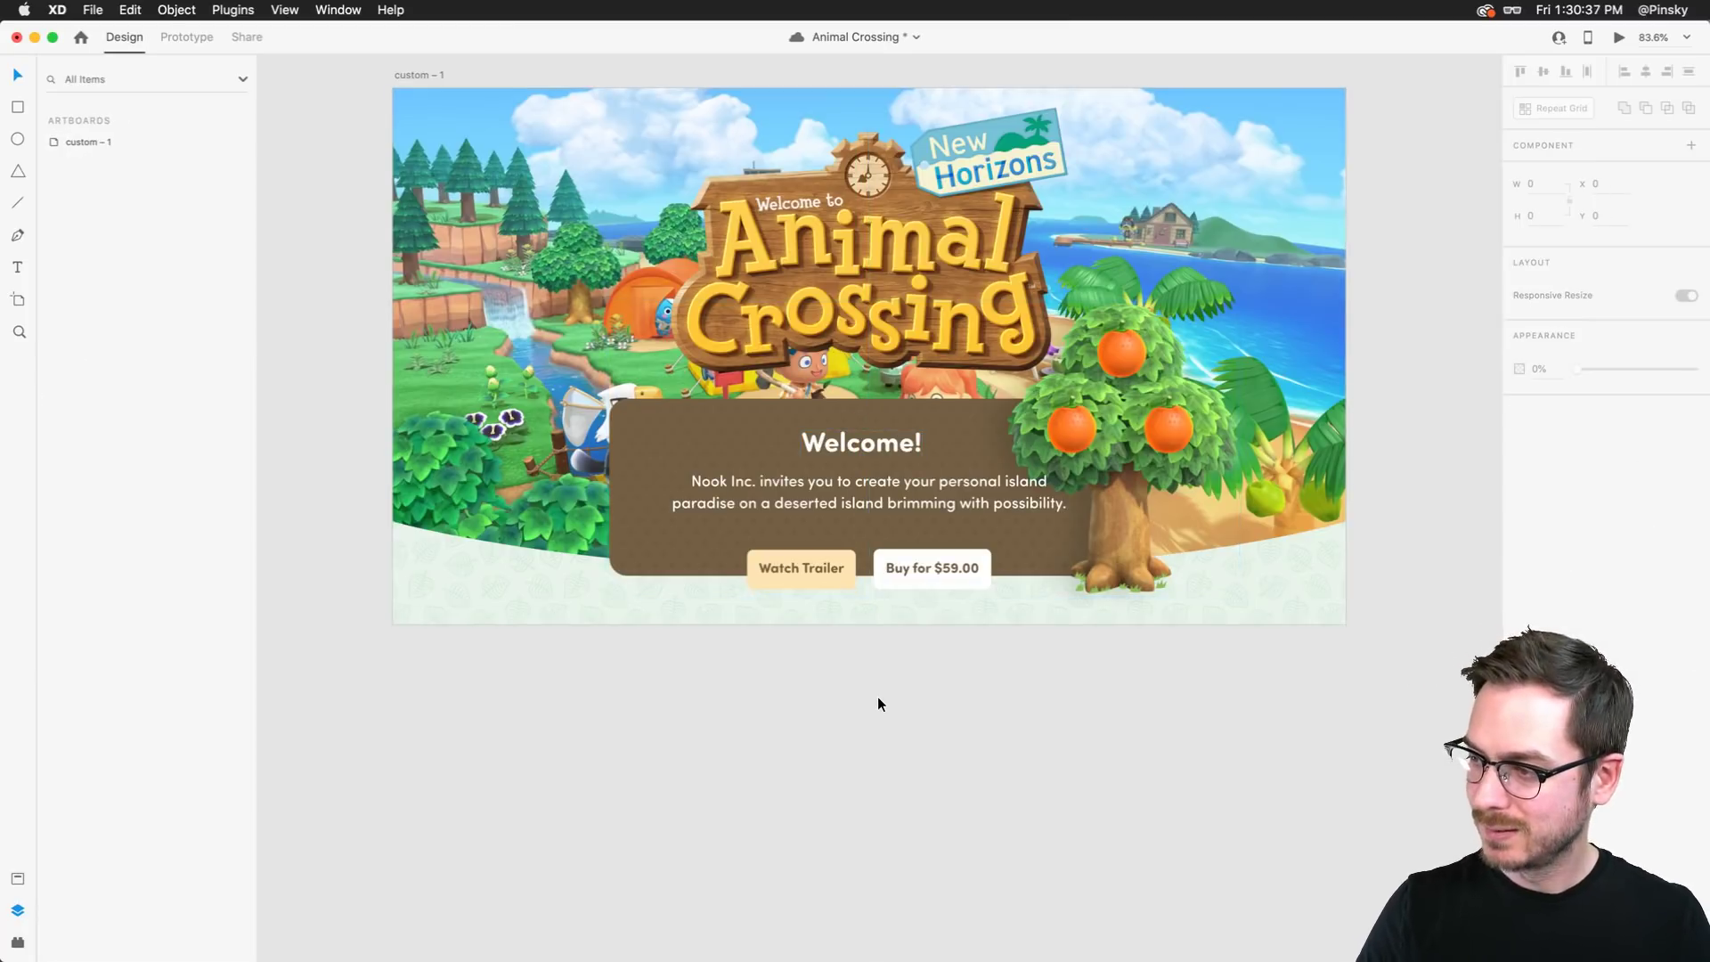
Move the tree farther out along the welcome panel's right side so its leaves clear the intro paragraph
scroll(879, 696, "down", 1)
left_click(1130, 445)
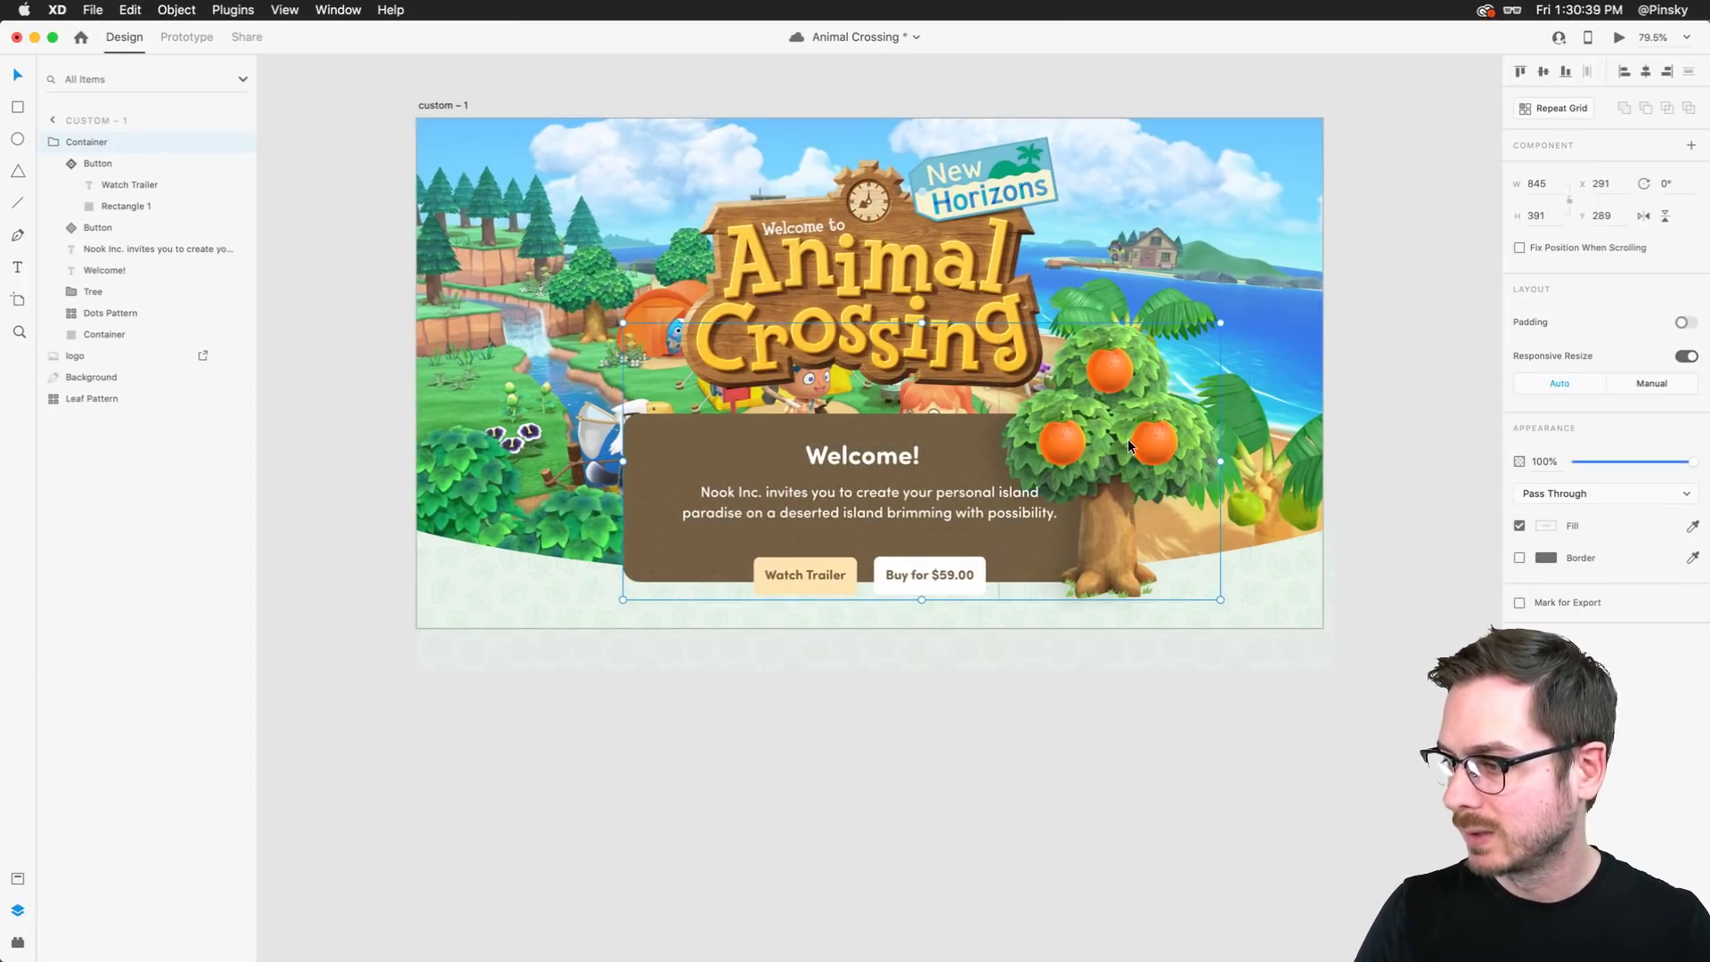
double_click(1127, 438)
left_click_drag(1117, 361, 1138, 383)
left_click(997, 710)
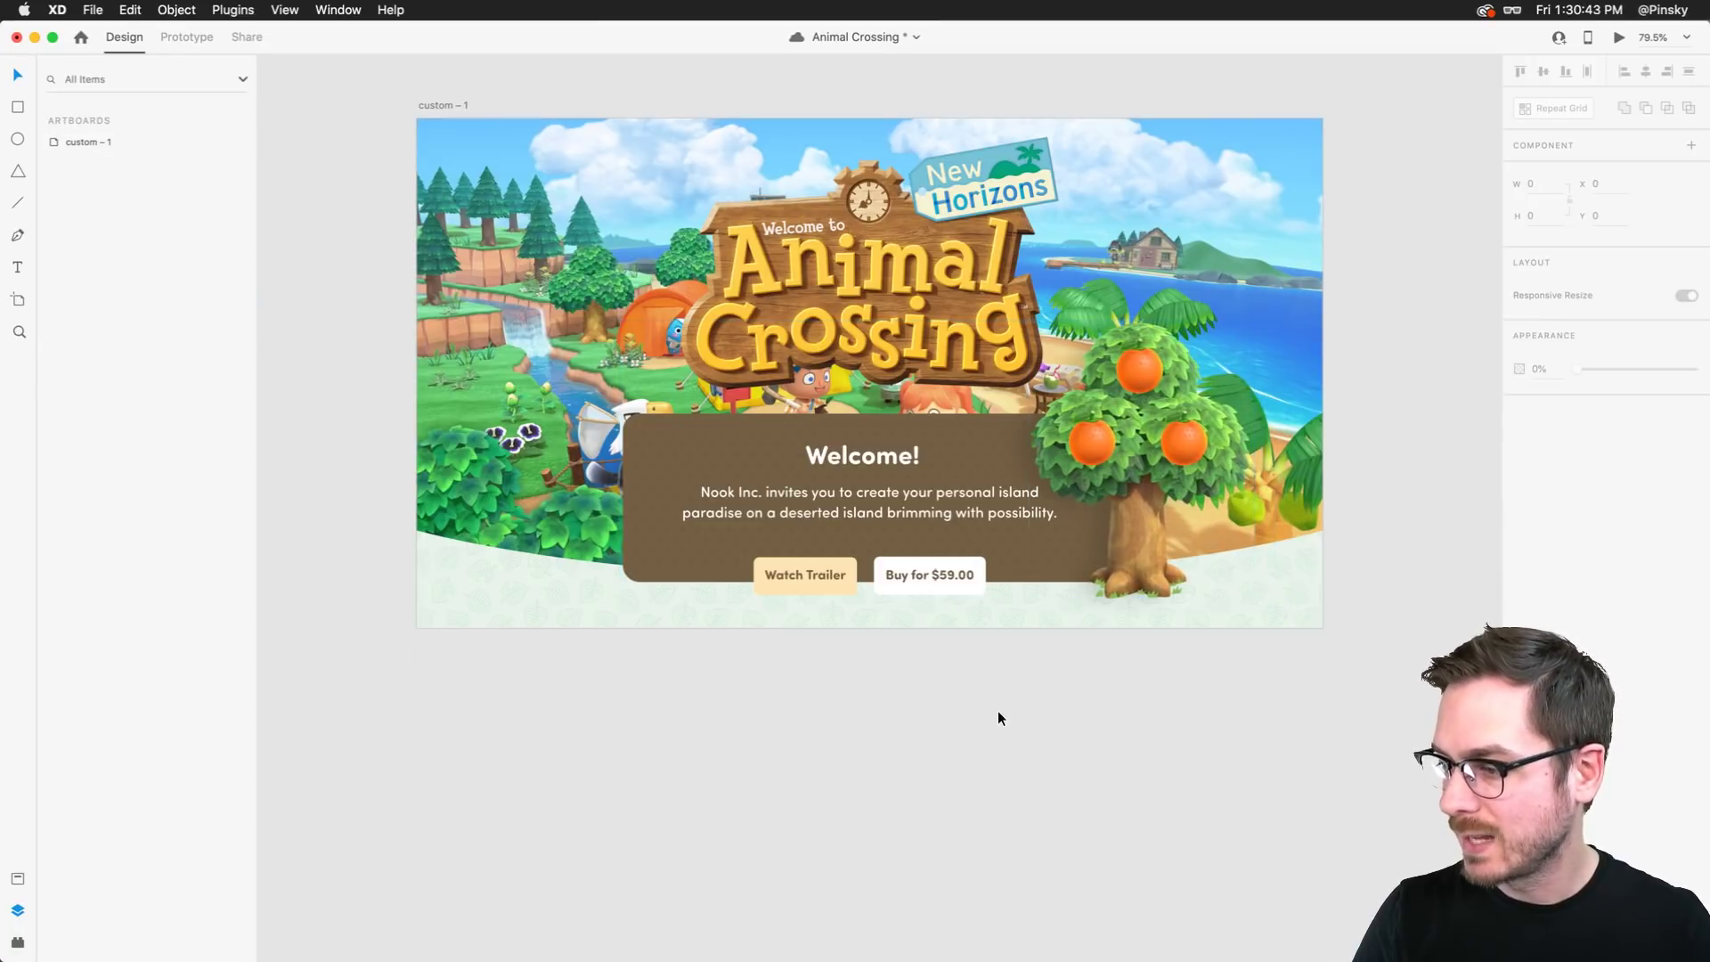
left_click(960, 444)
left_click_drag(959, 443, 926, 456)
key("super+z")
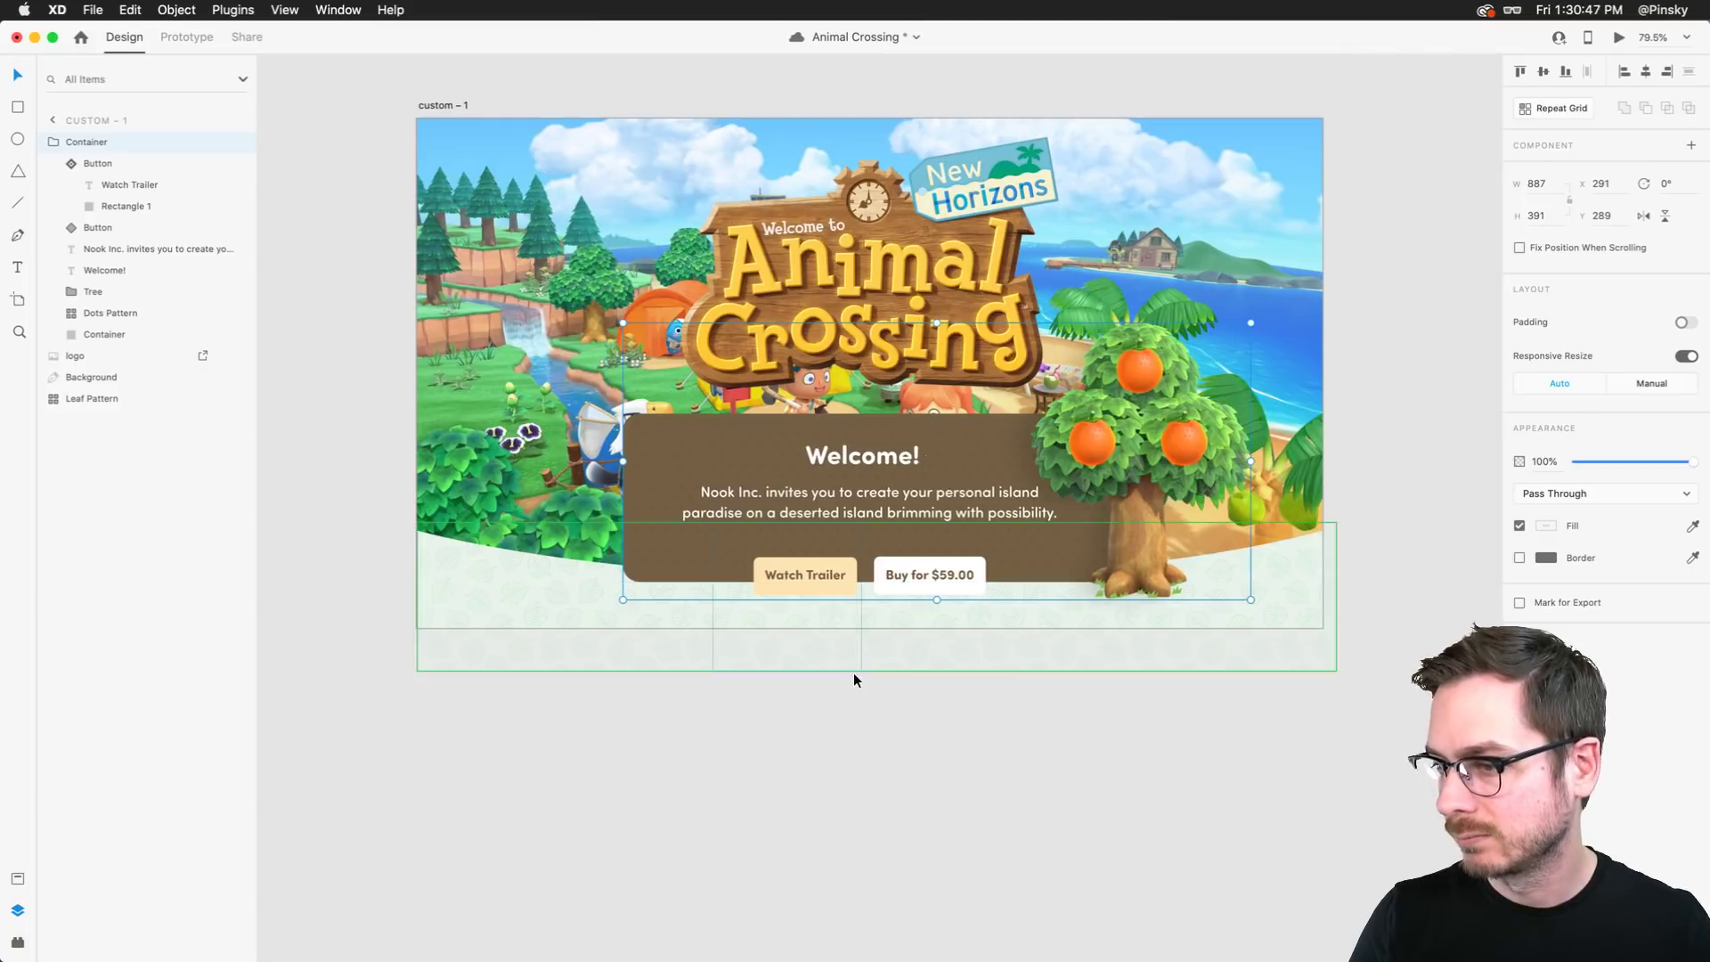
left_click(847, 734)
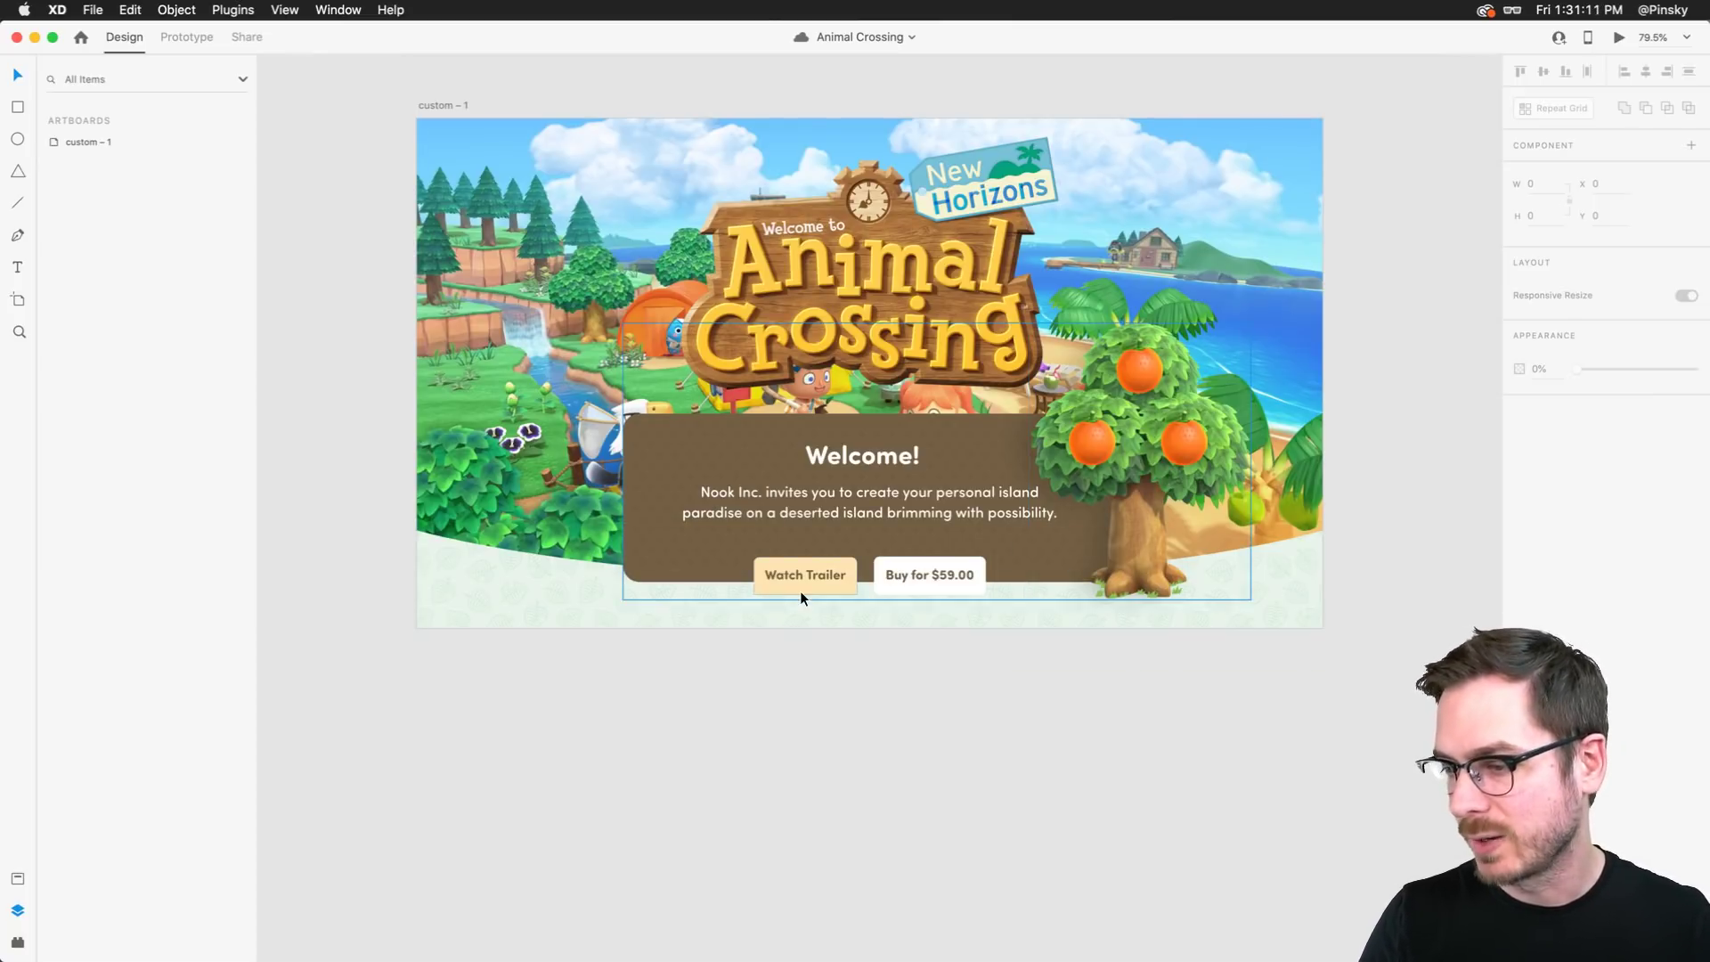
Enable a drop shadow on the brown rectangle behind the welcome text
scroll(800, 590, "up", 5)
double_click(499, 560)
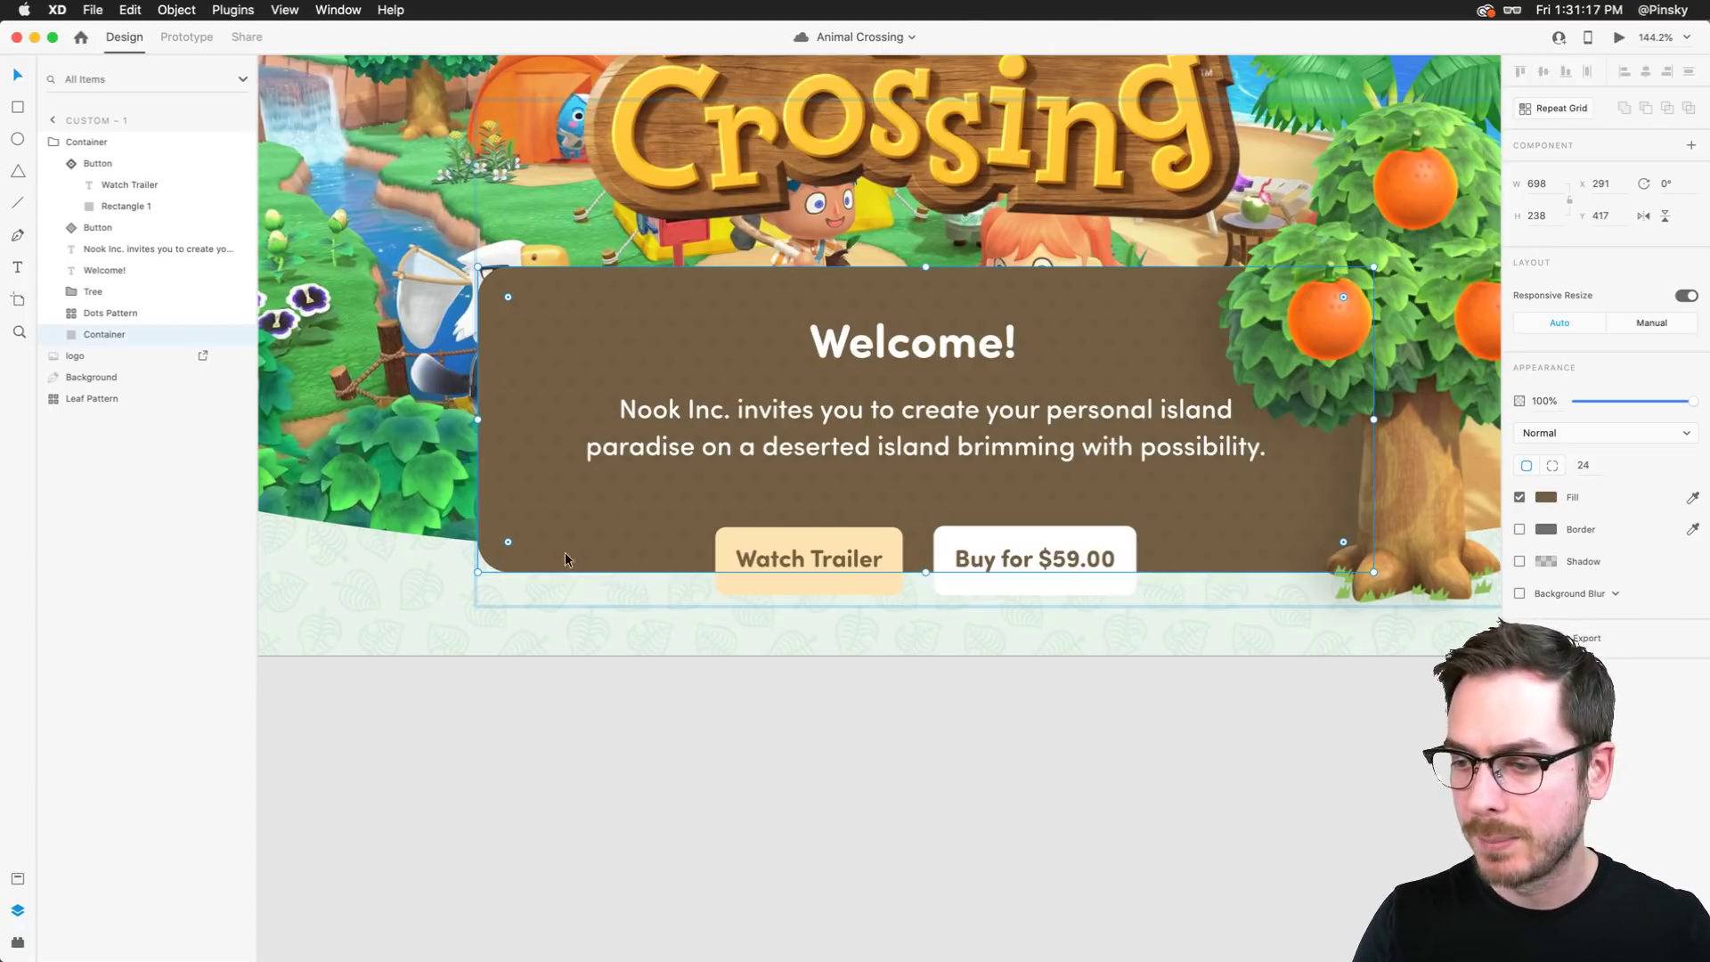
scroll(1152, 527, "right", 2)
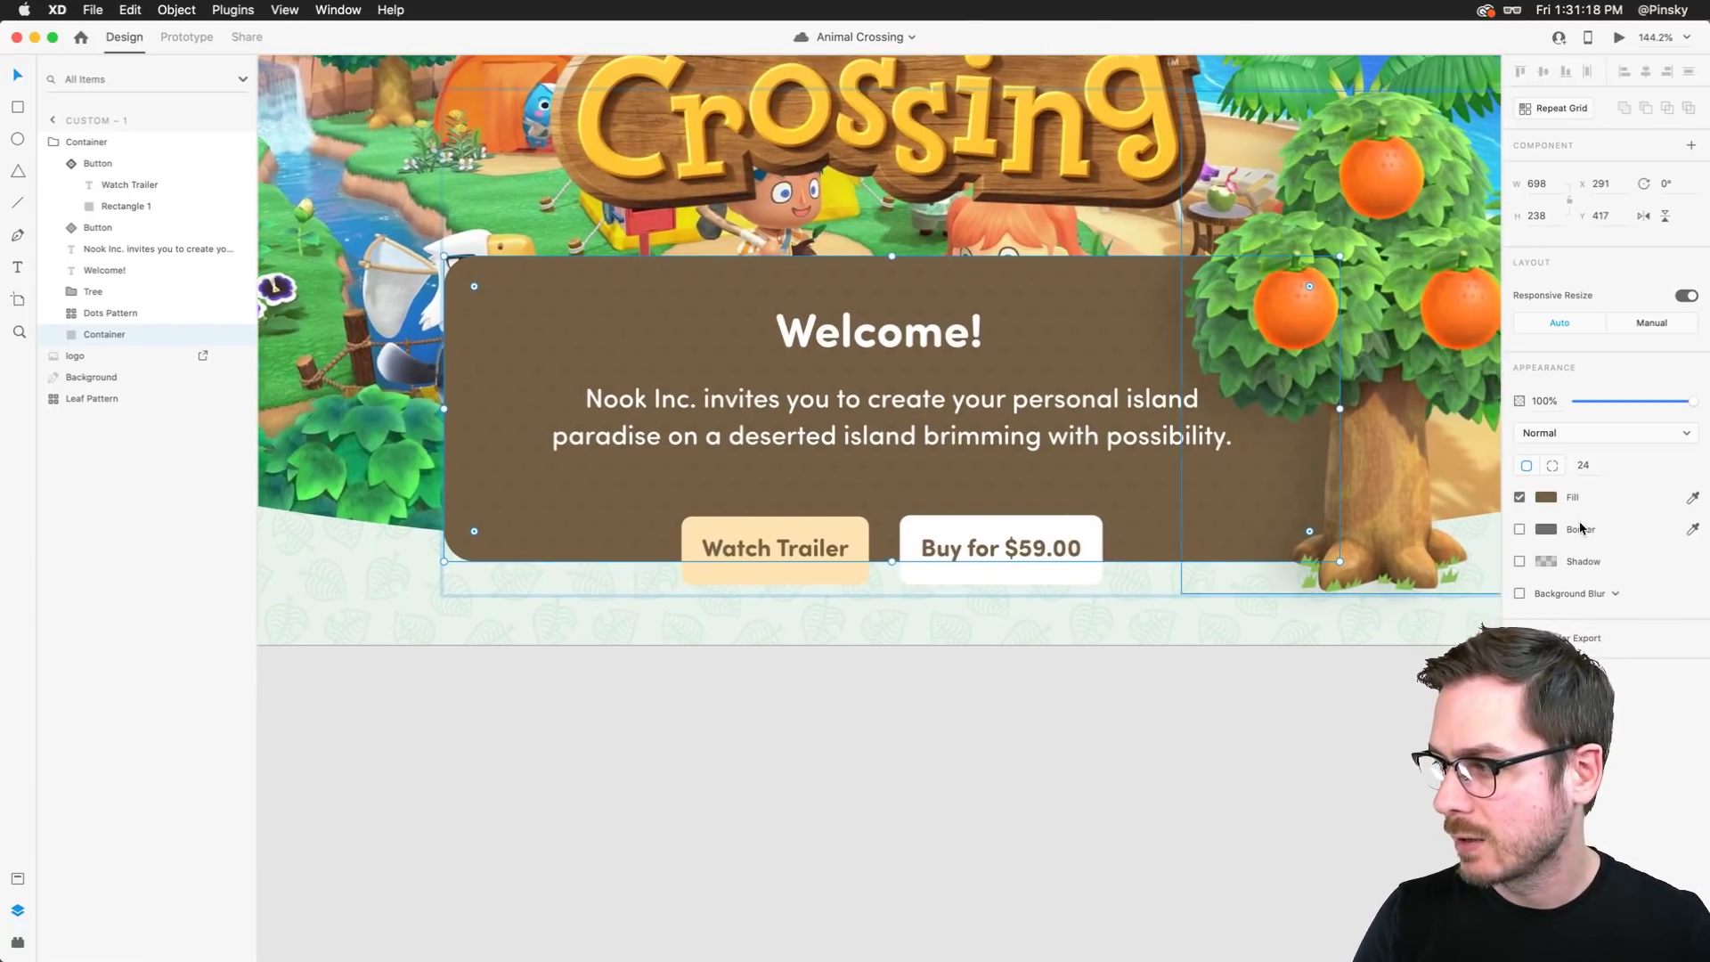
left_click(1520, 562)
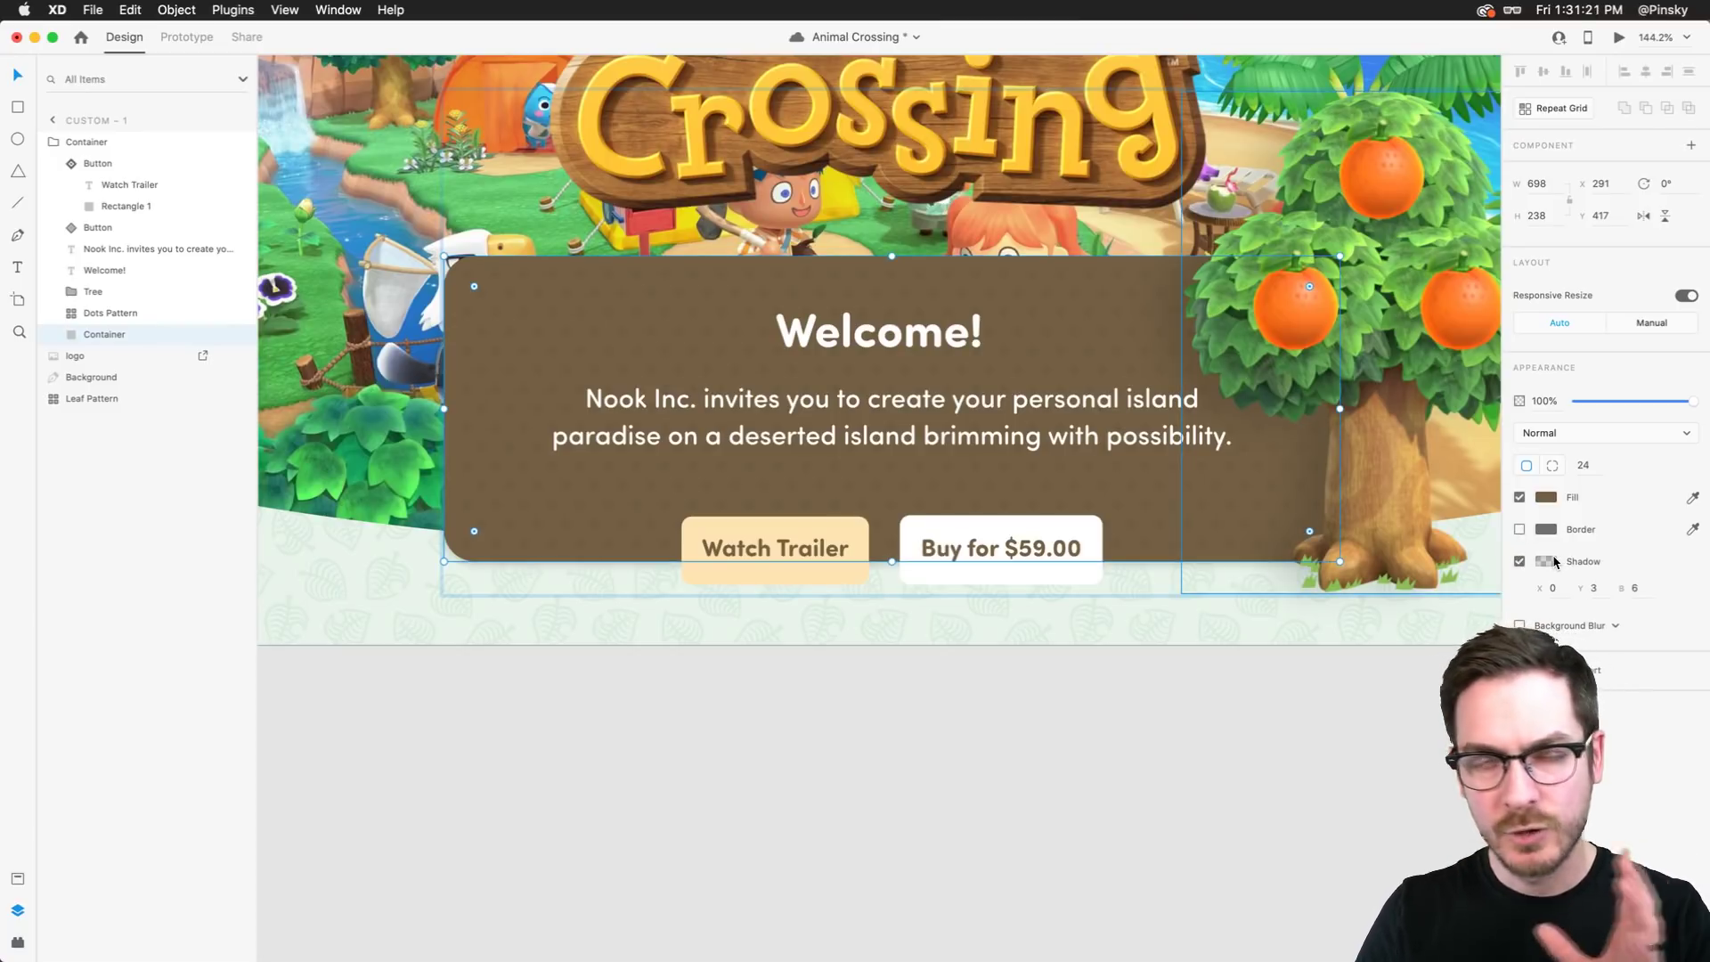
left_click(1549, 562)
left_click(1584, 608)
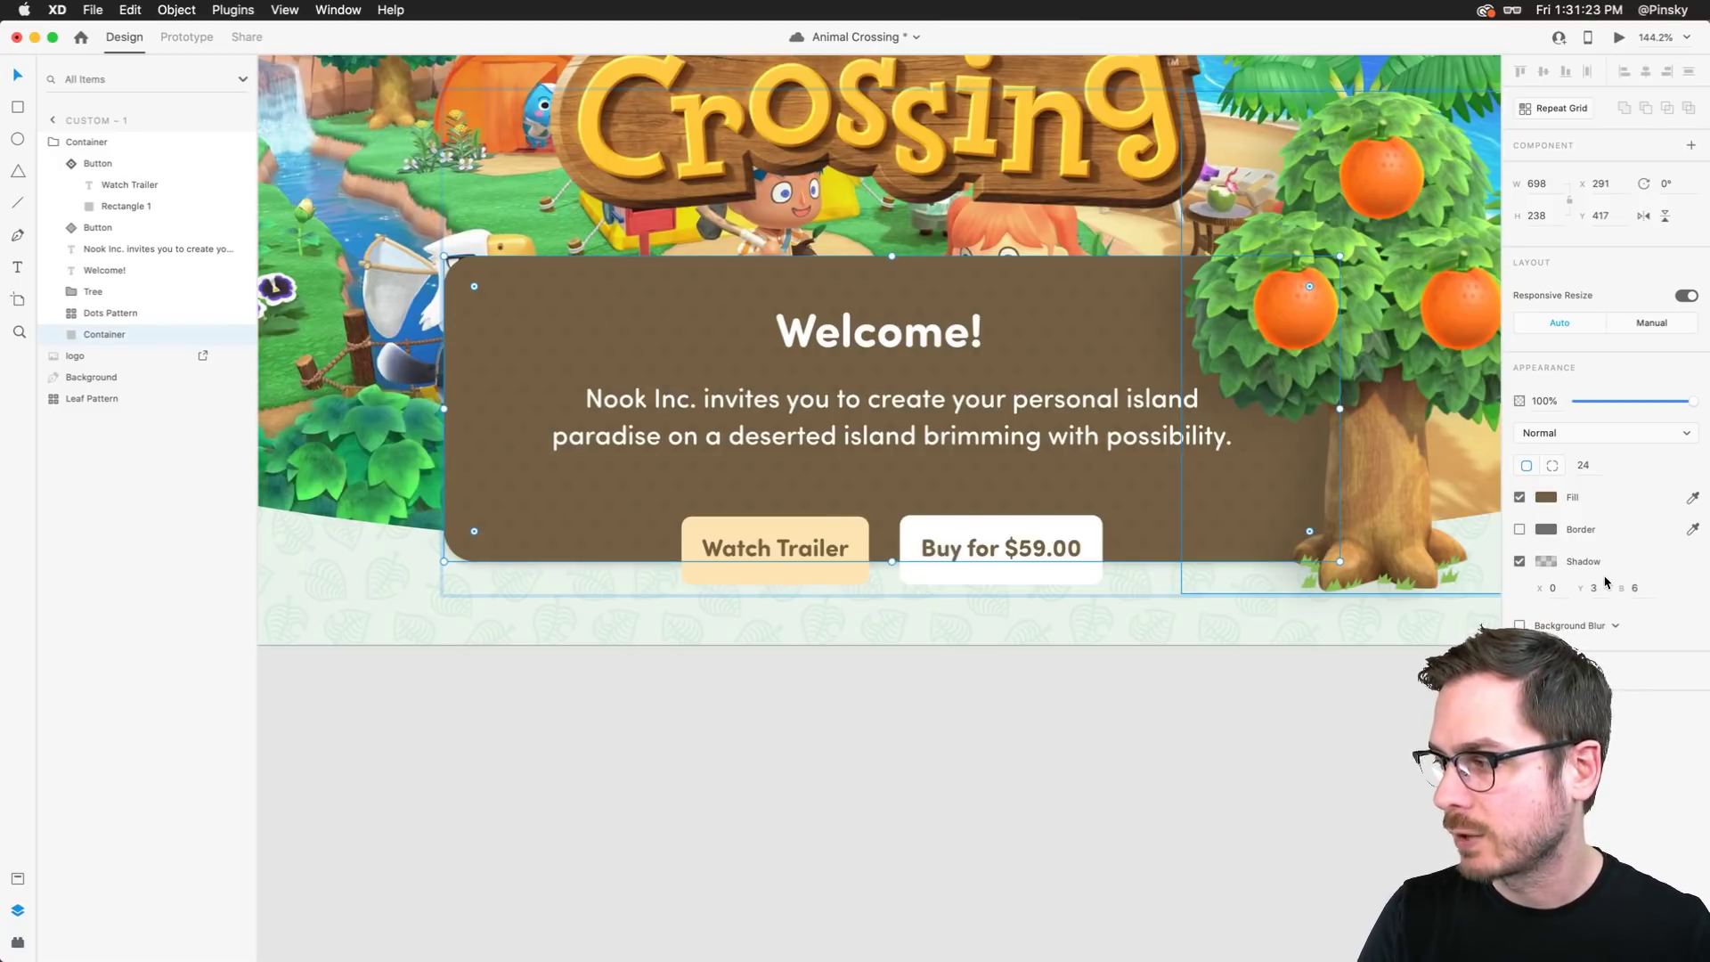
Set the brown panel's shadow to a Y offset of 13 and a blur of 16
left_click(1595, 590)
type("13")
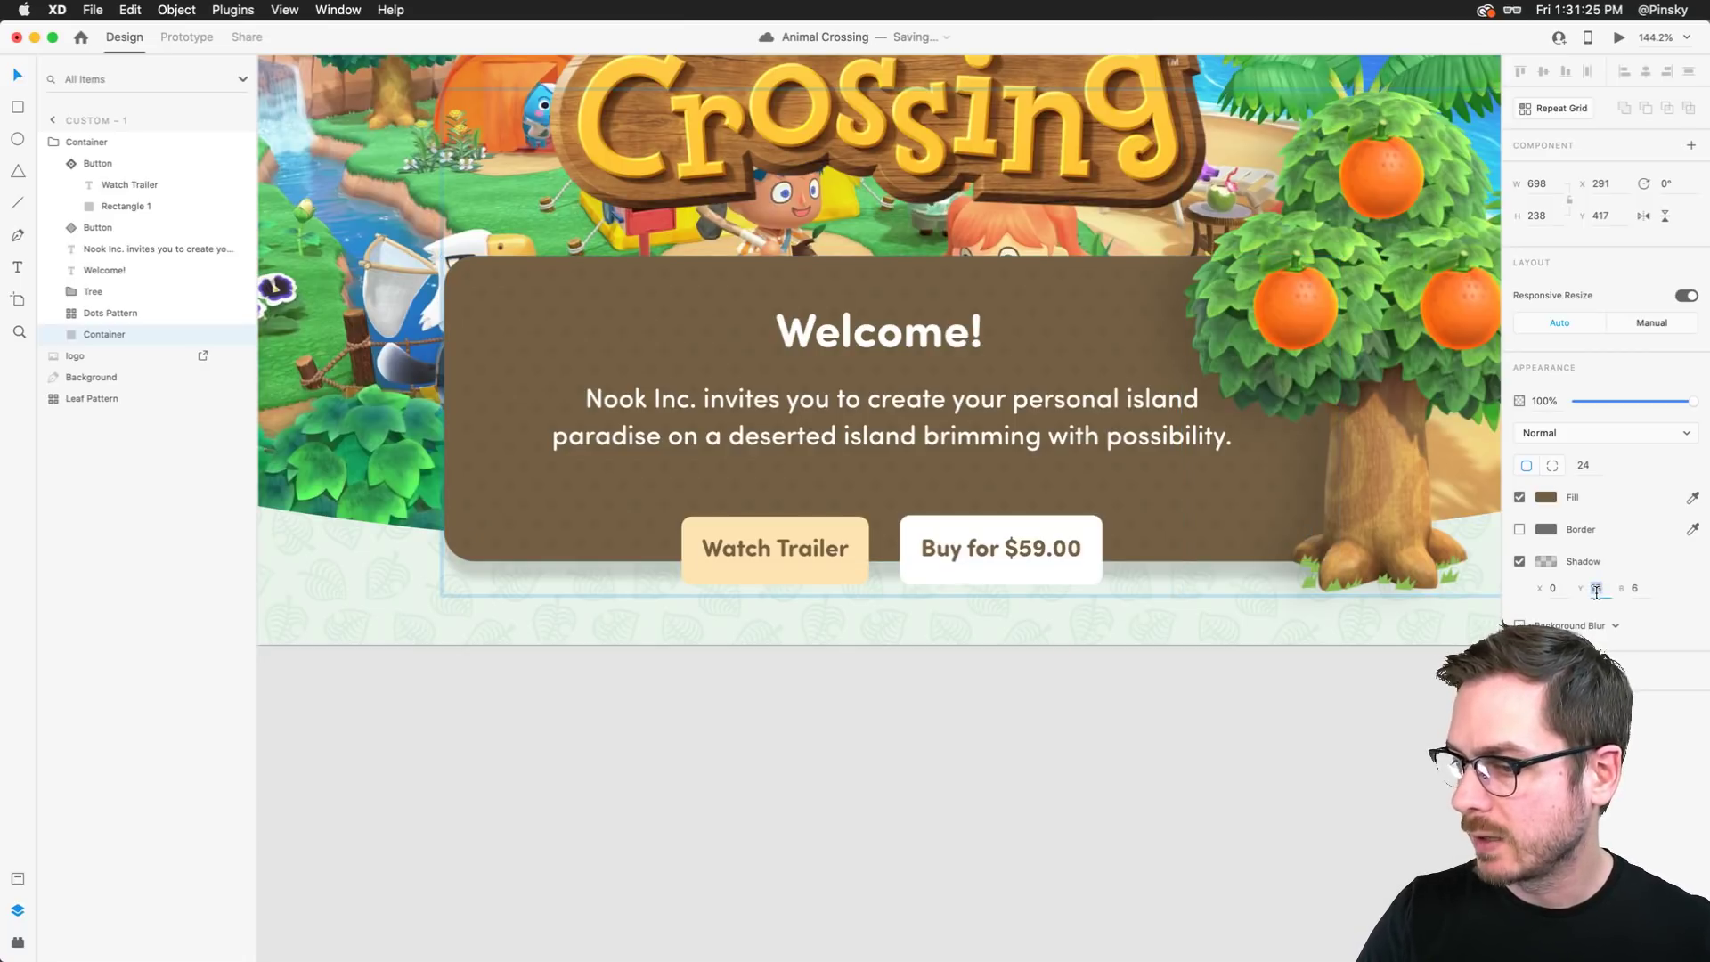
left_click(1639, 597)
type("16")
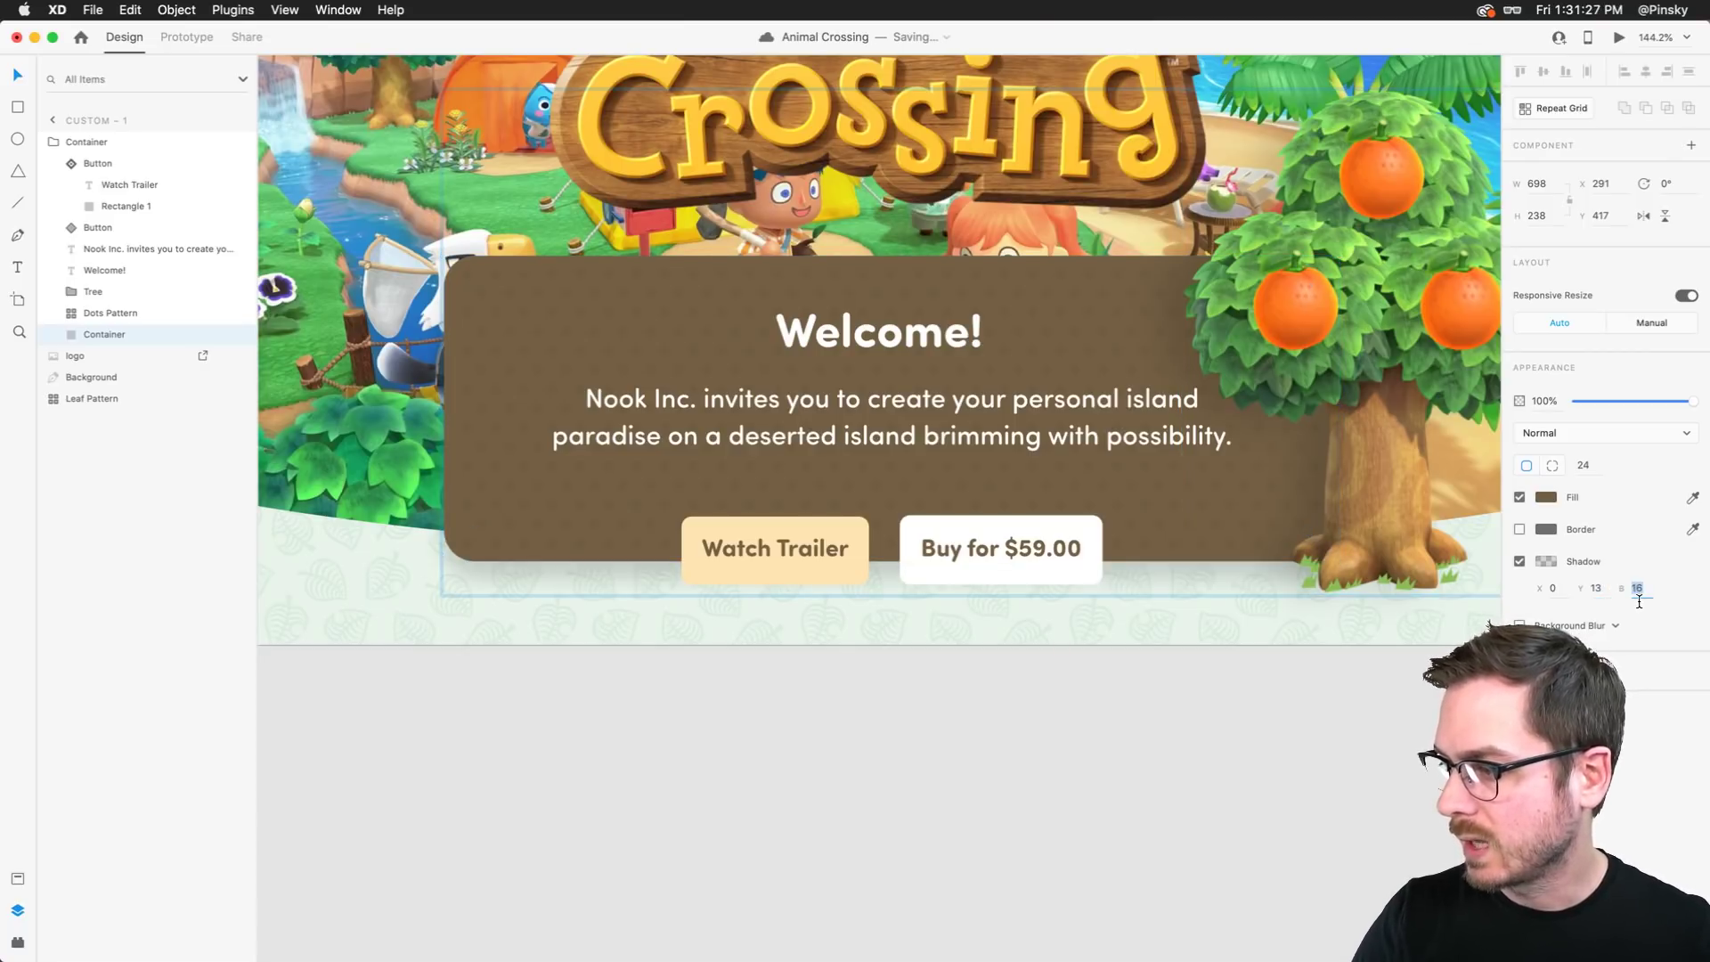
key("Return")
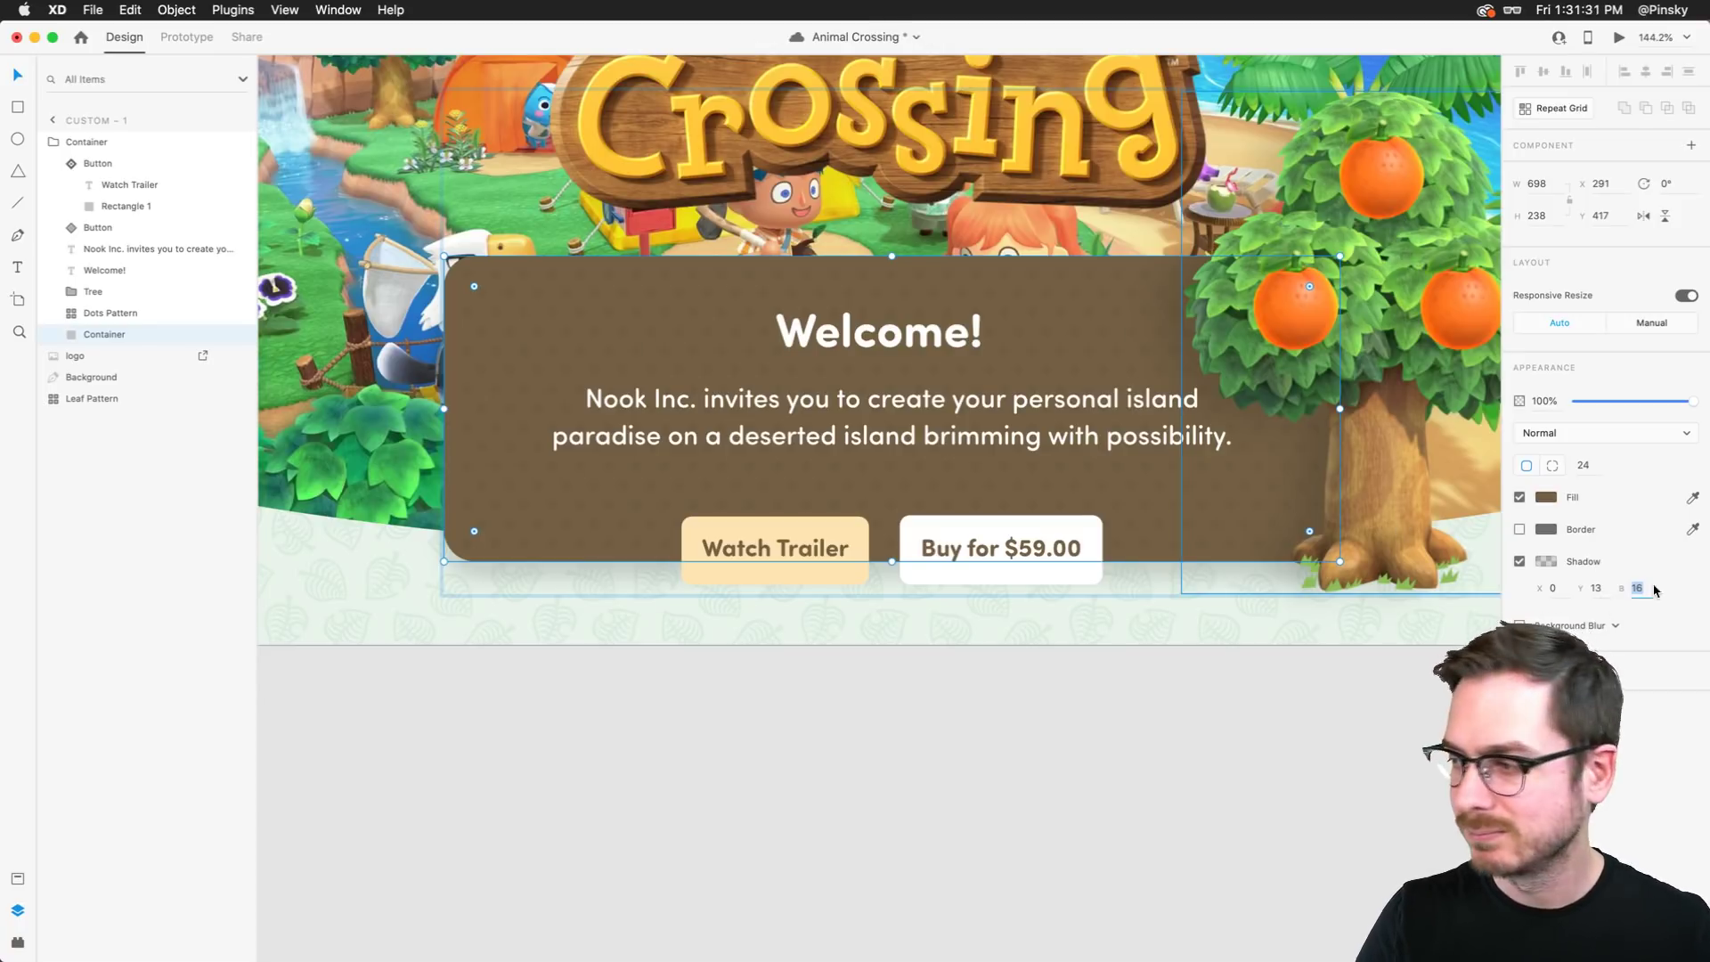
Try the panel's black shadow at 87% opacity, and reduce it to a subtle 15%
left_click(1545, 557)
left_click_drag(1509, 579, 1509, 484)
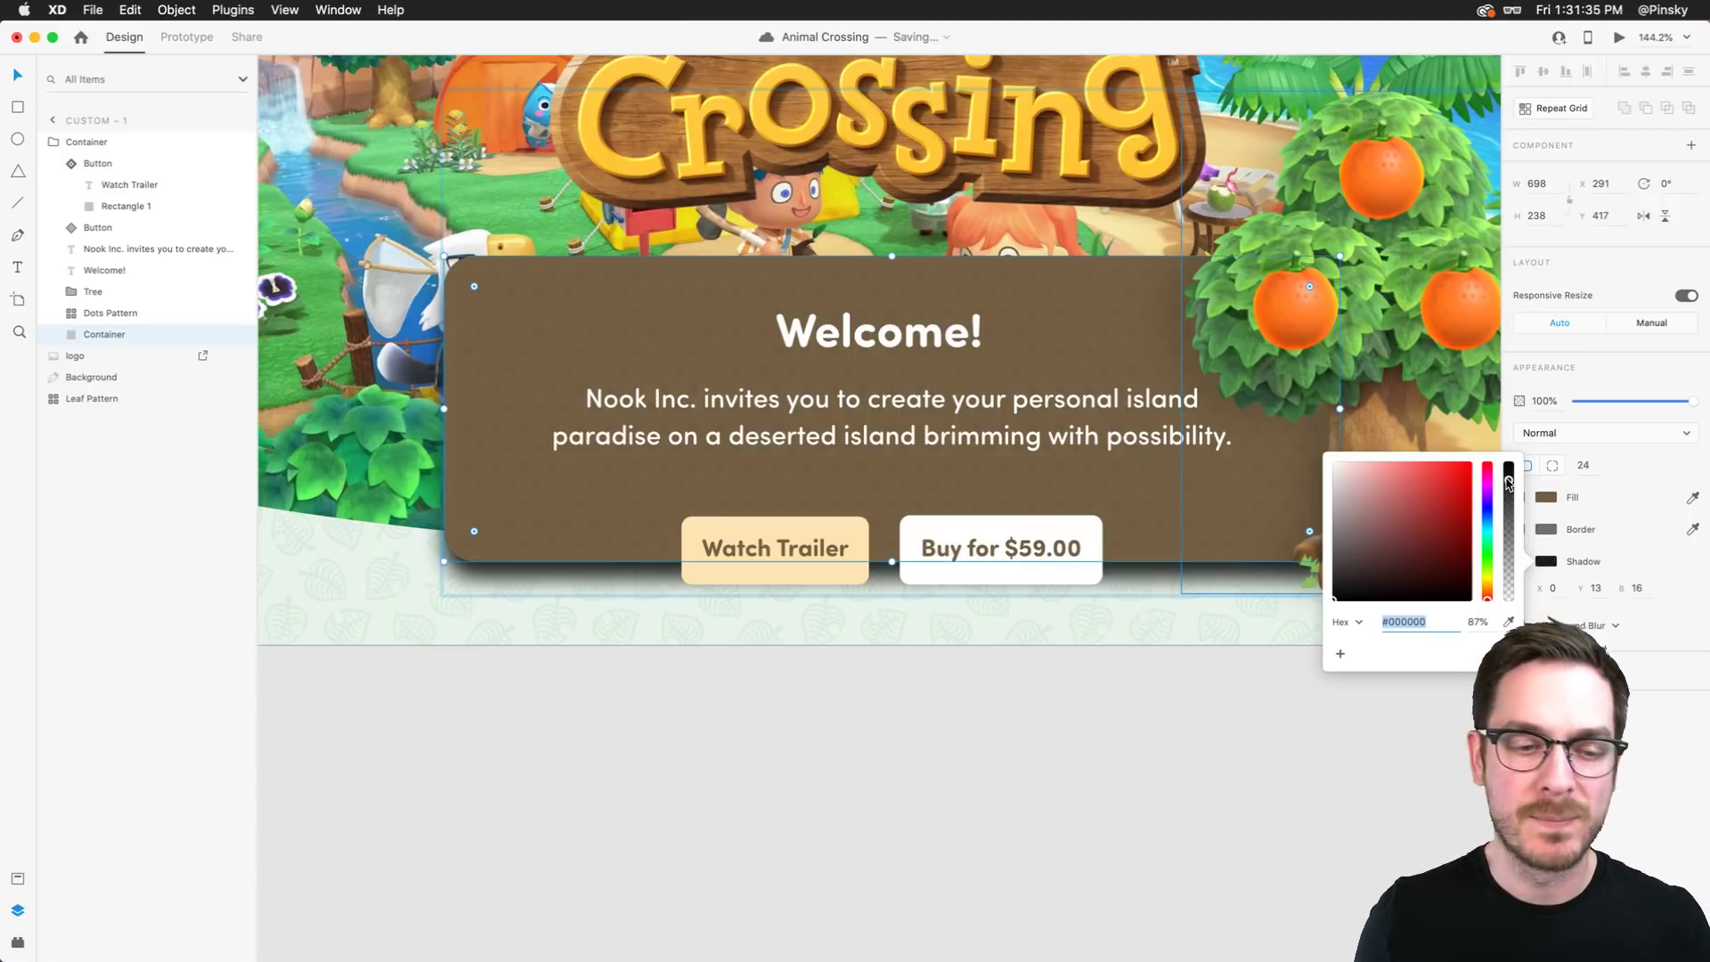
scroll(953, 526, "down", 5)
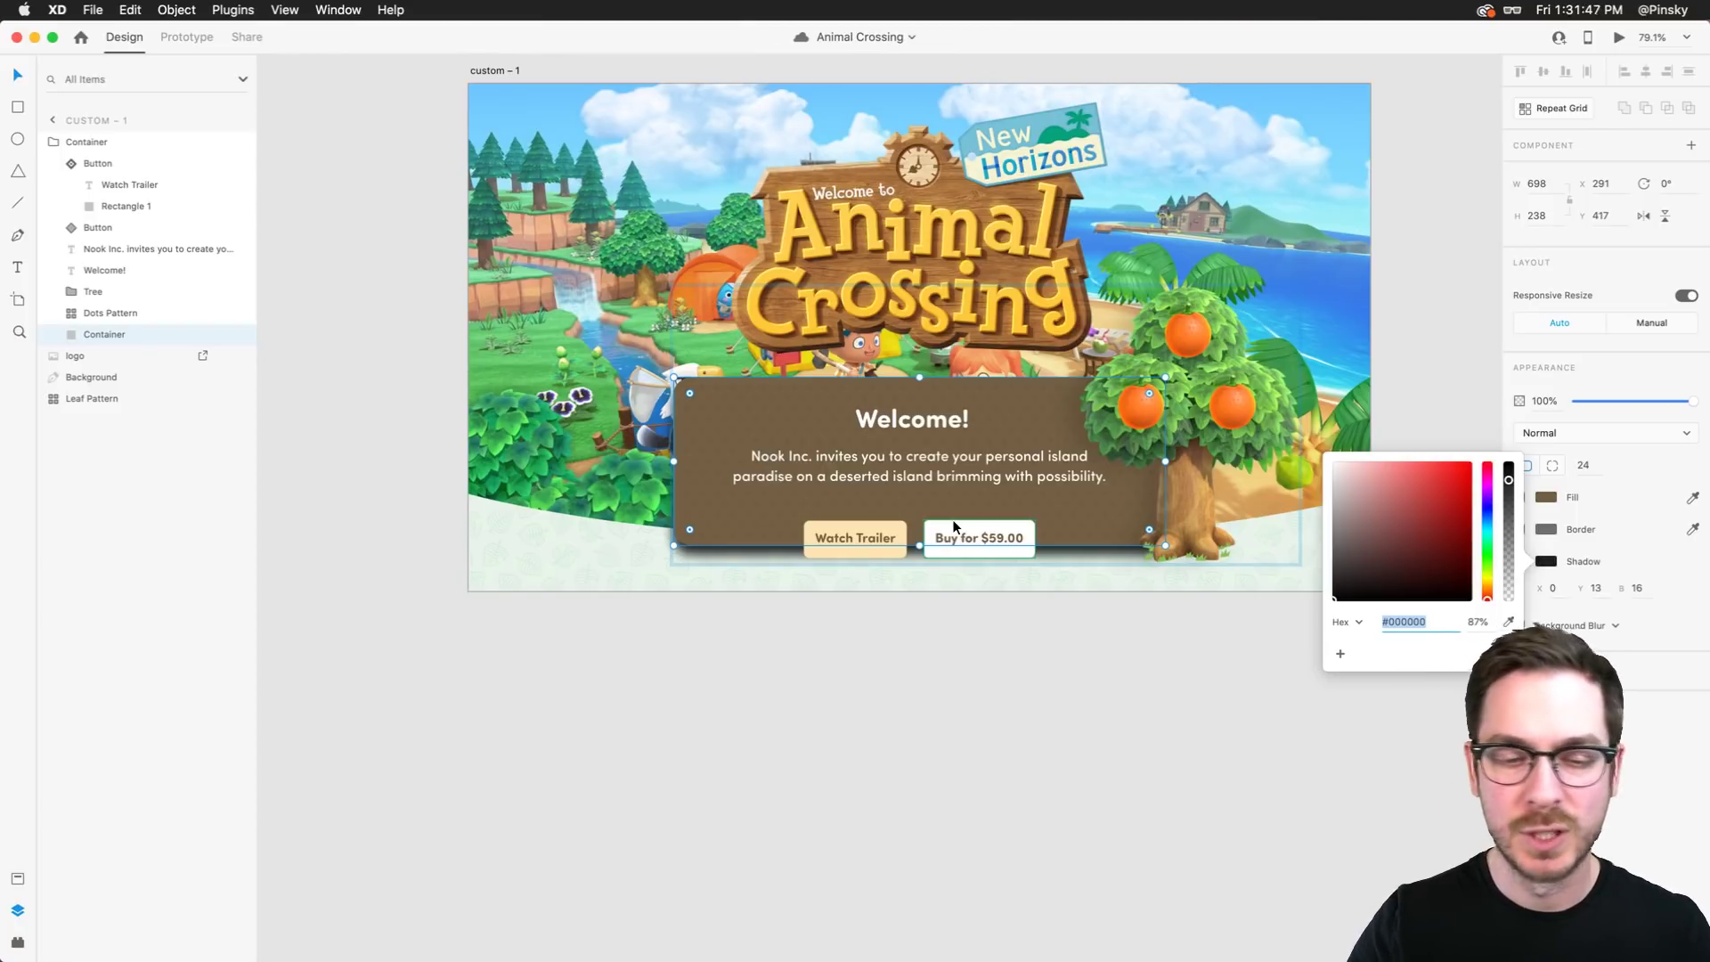
scroll(992, 502, "up", 5)
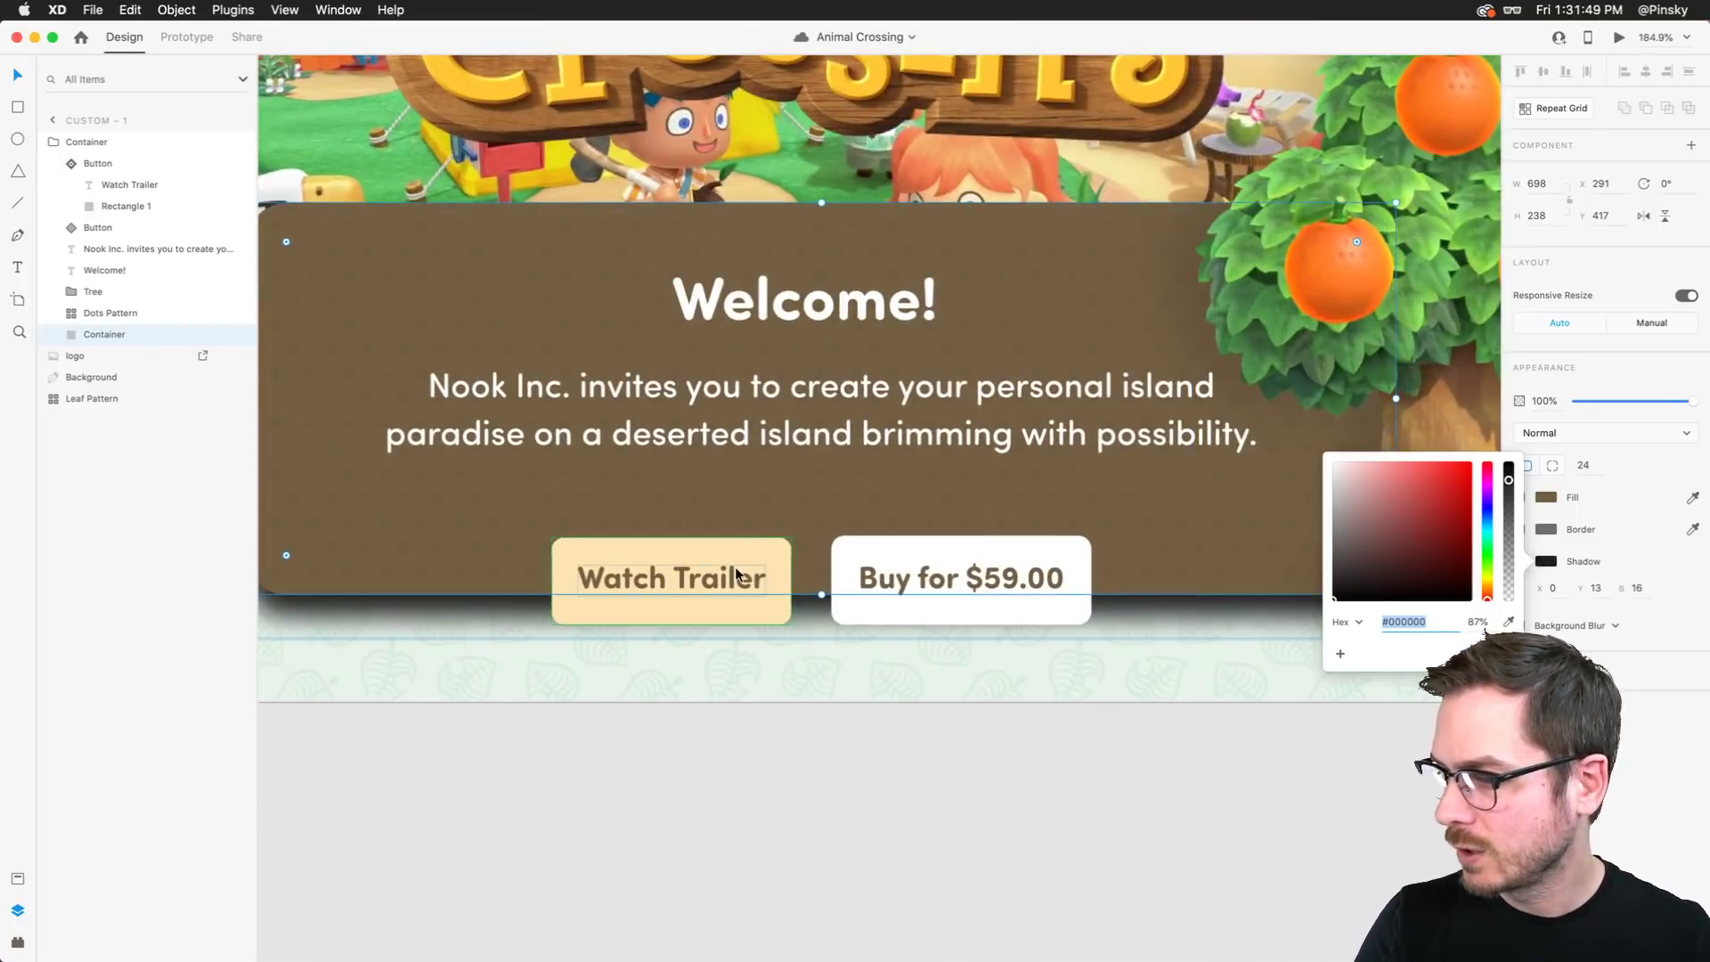
scroll(771, 573, "left", 2)
left_click_drag(1513, 532, 1507, 577)
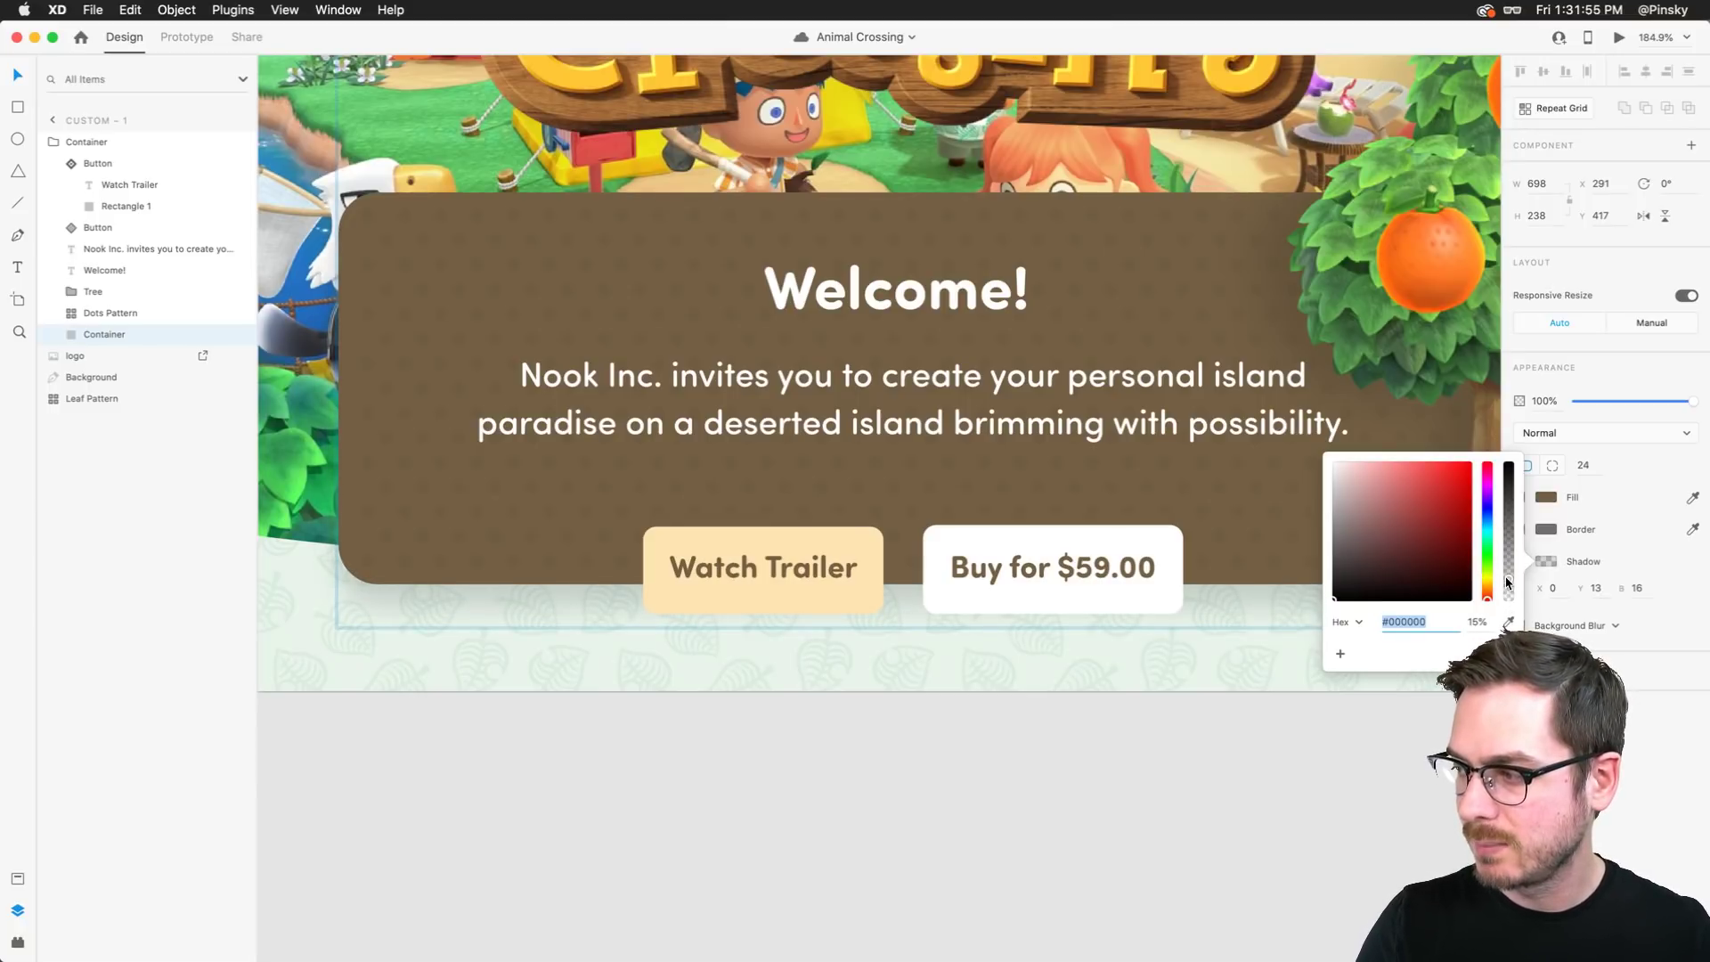
left_click(665, 779)
key("super+0")
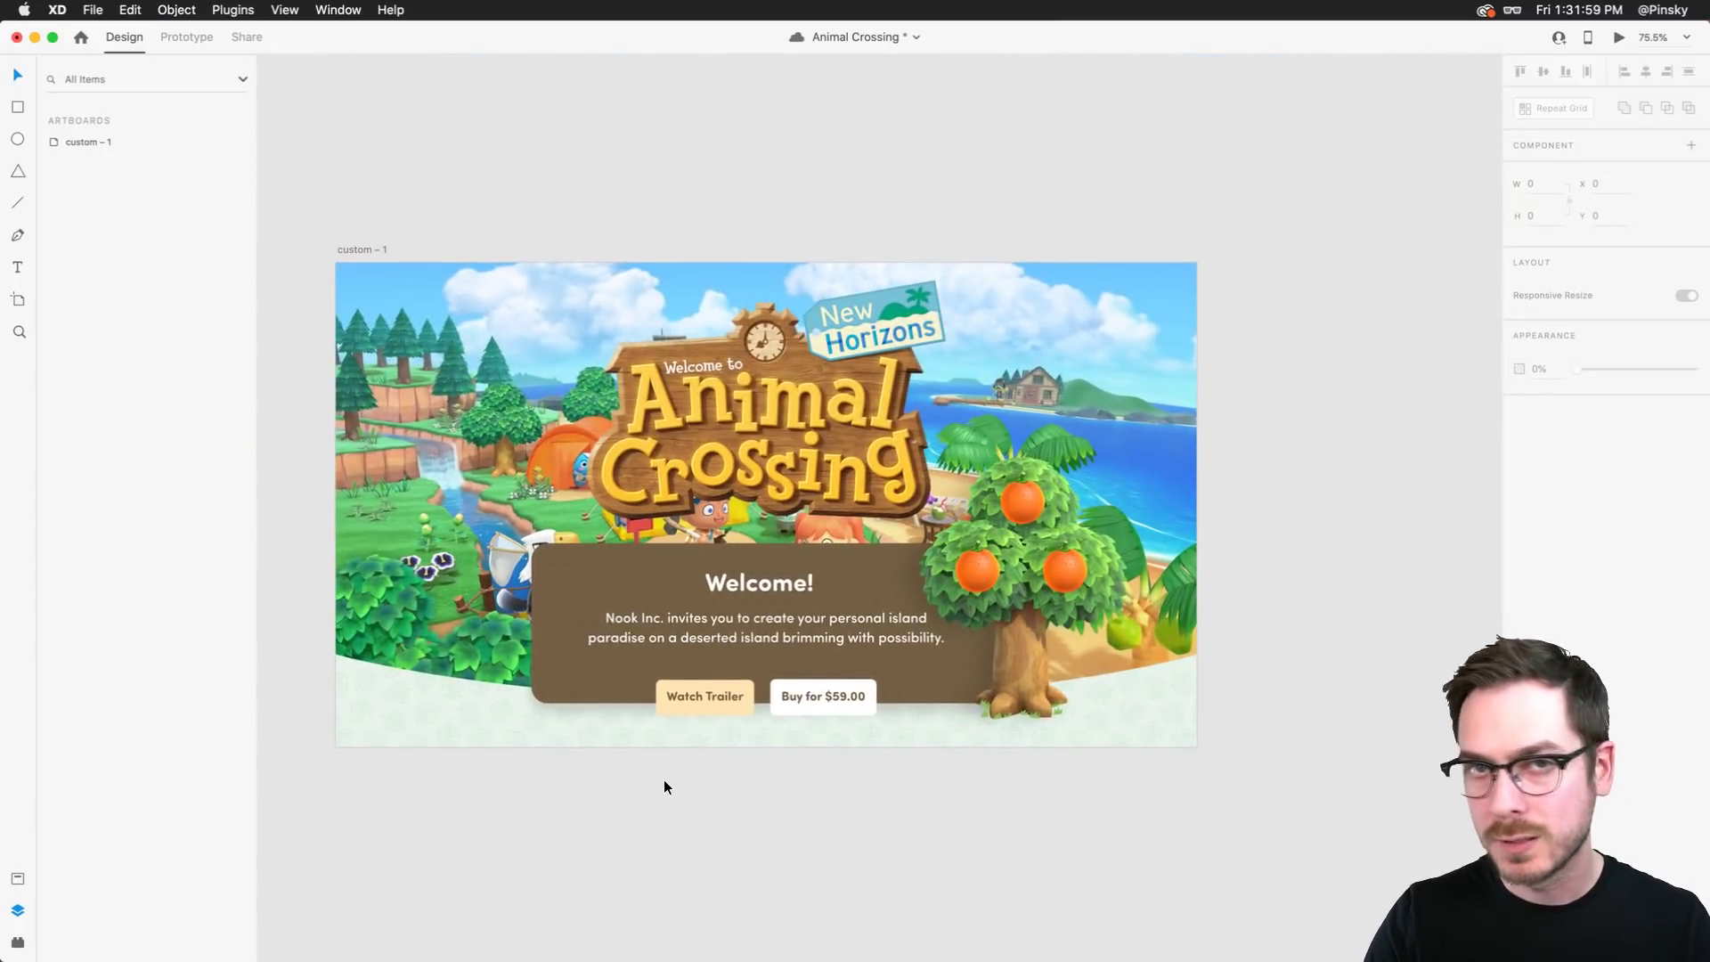
Save the document and try a shadow on the Watch Trailer button's background rectangle
key("super+s")
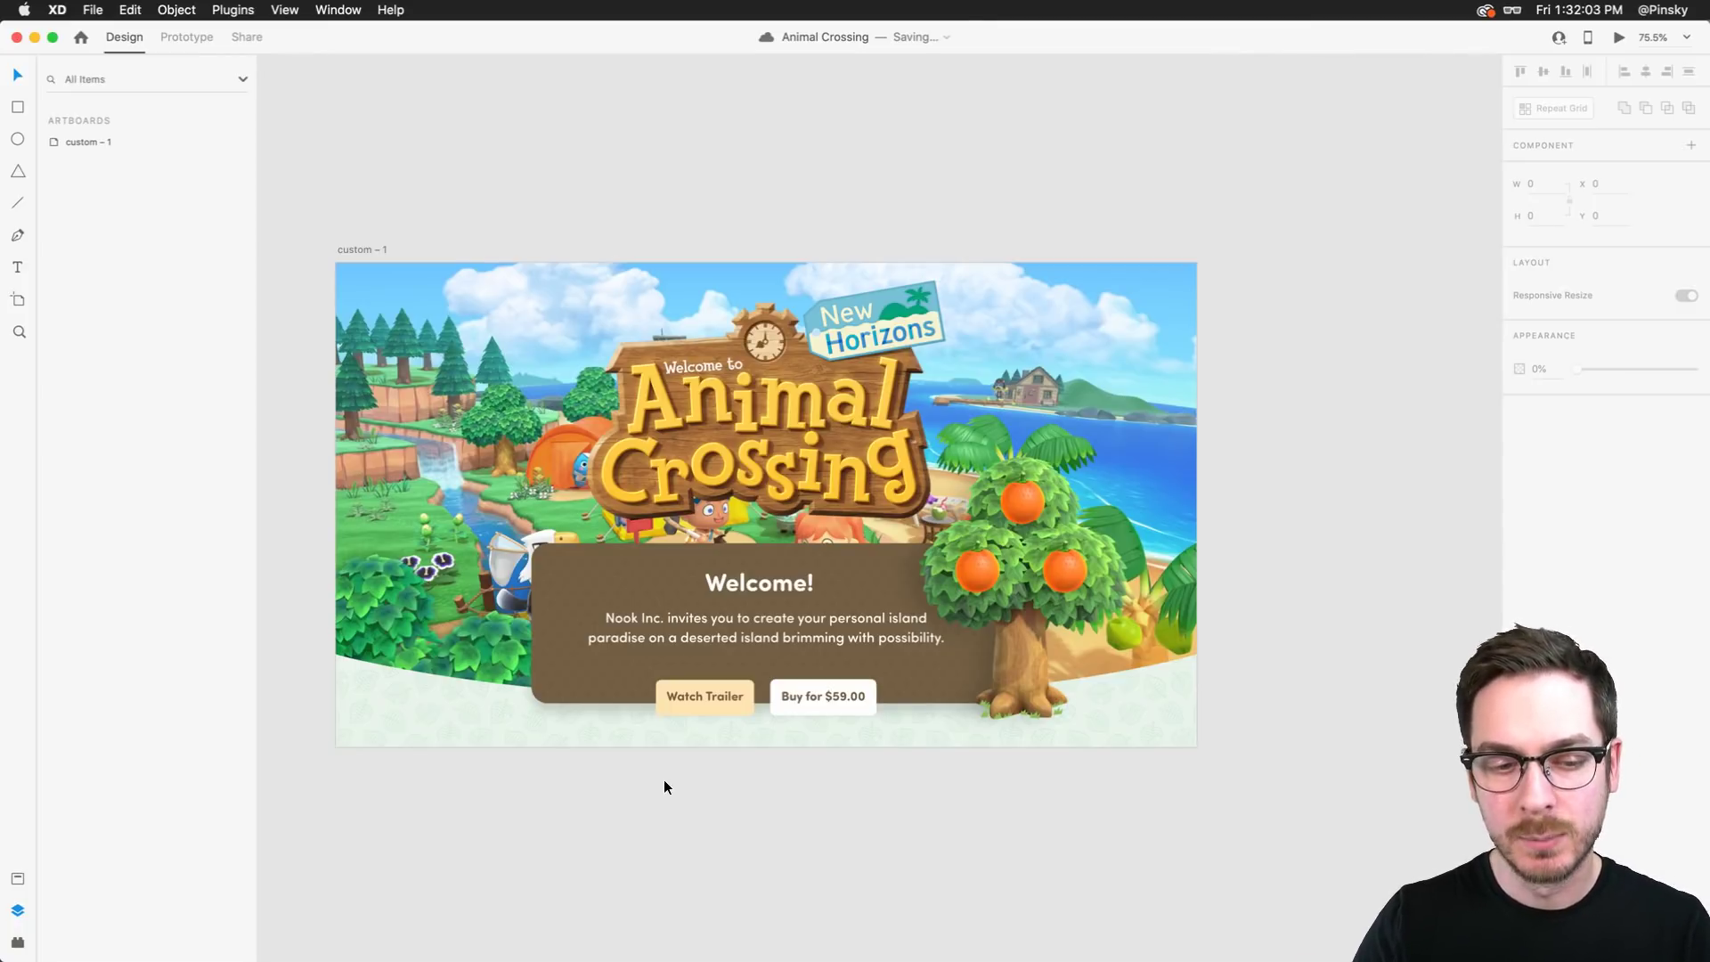
scroll(706, 688, "up", 5)
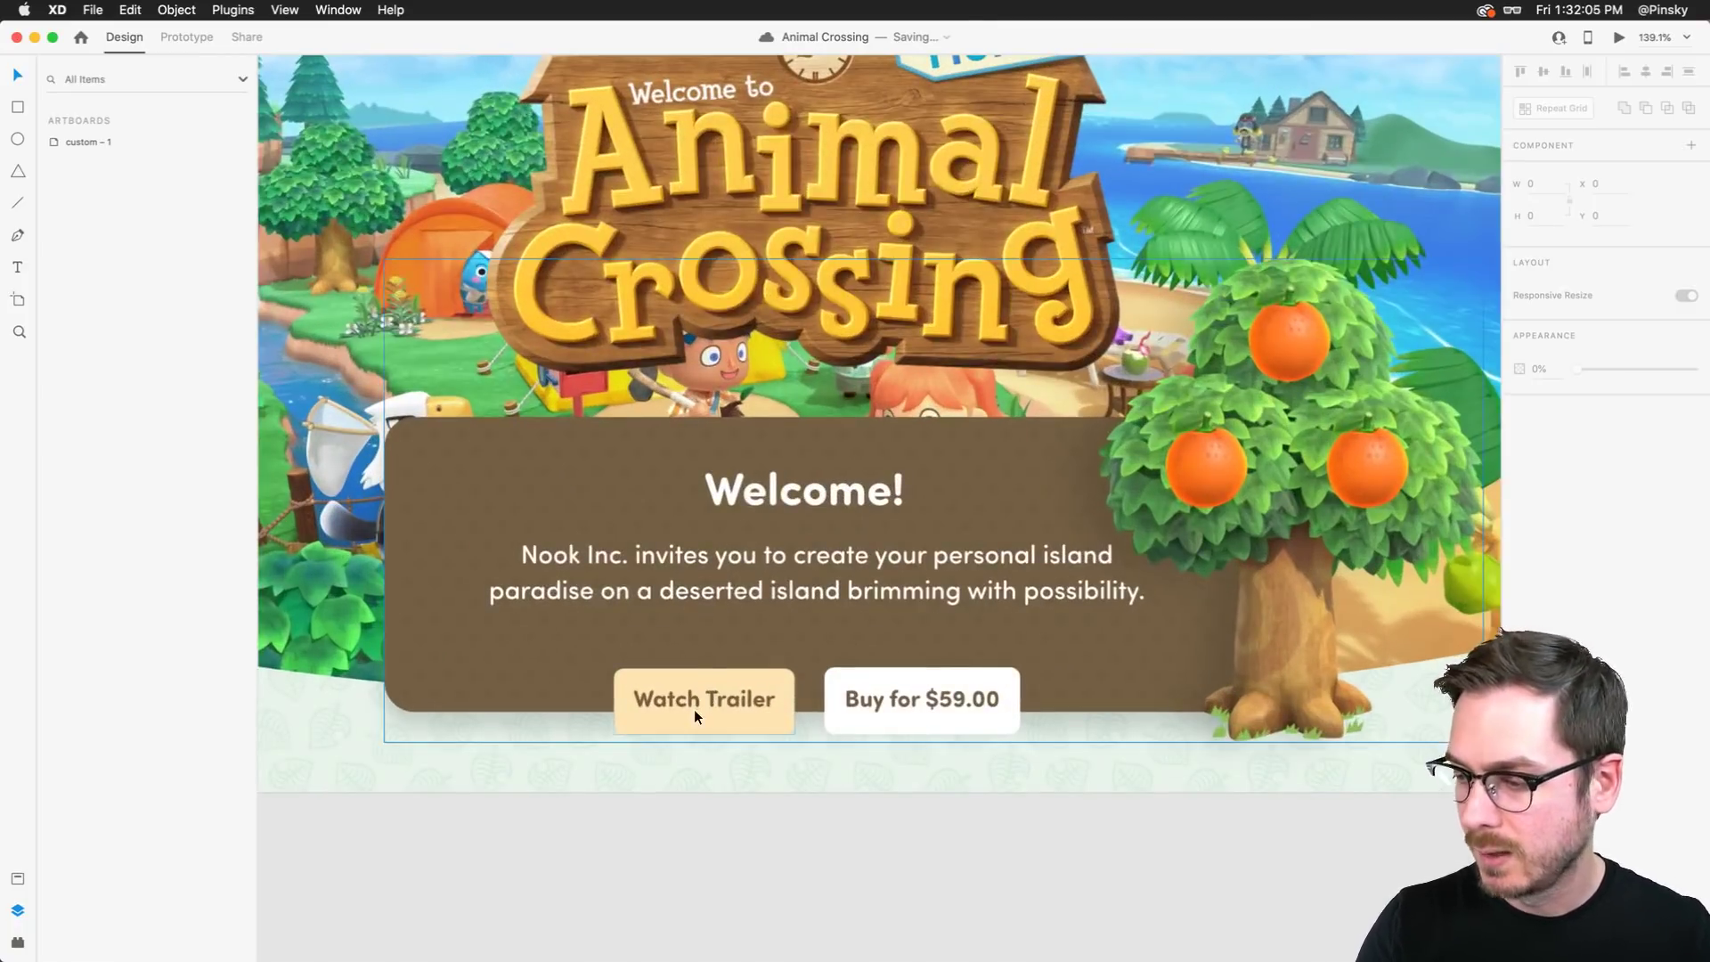
scroll(693, 709, "up", 5)
double_click(708, 651)
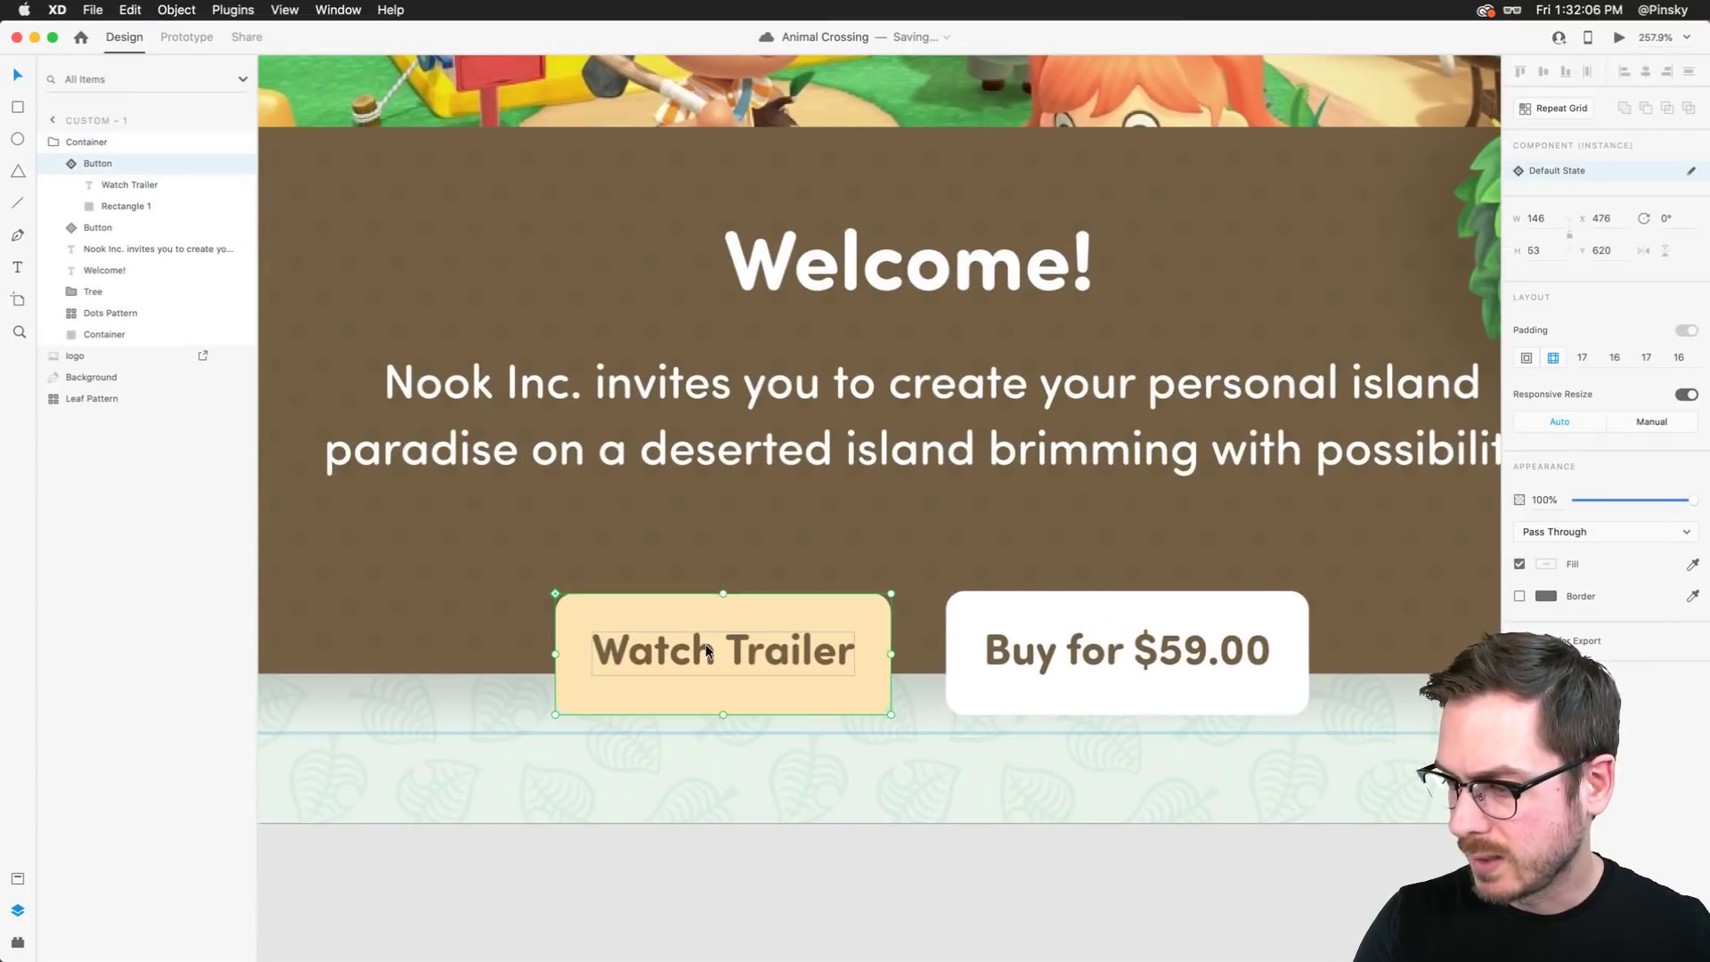
double_click(662, 664)
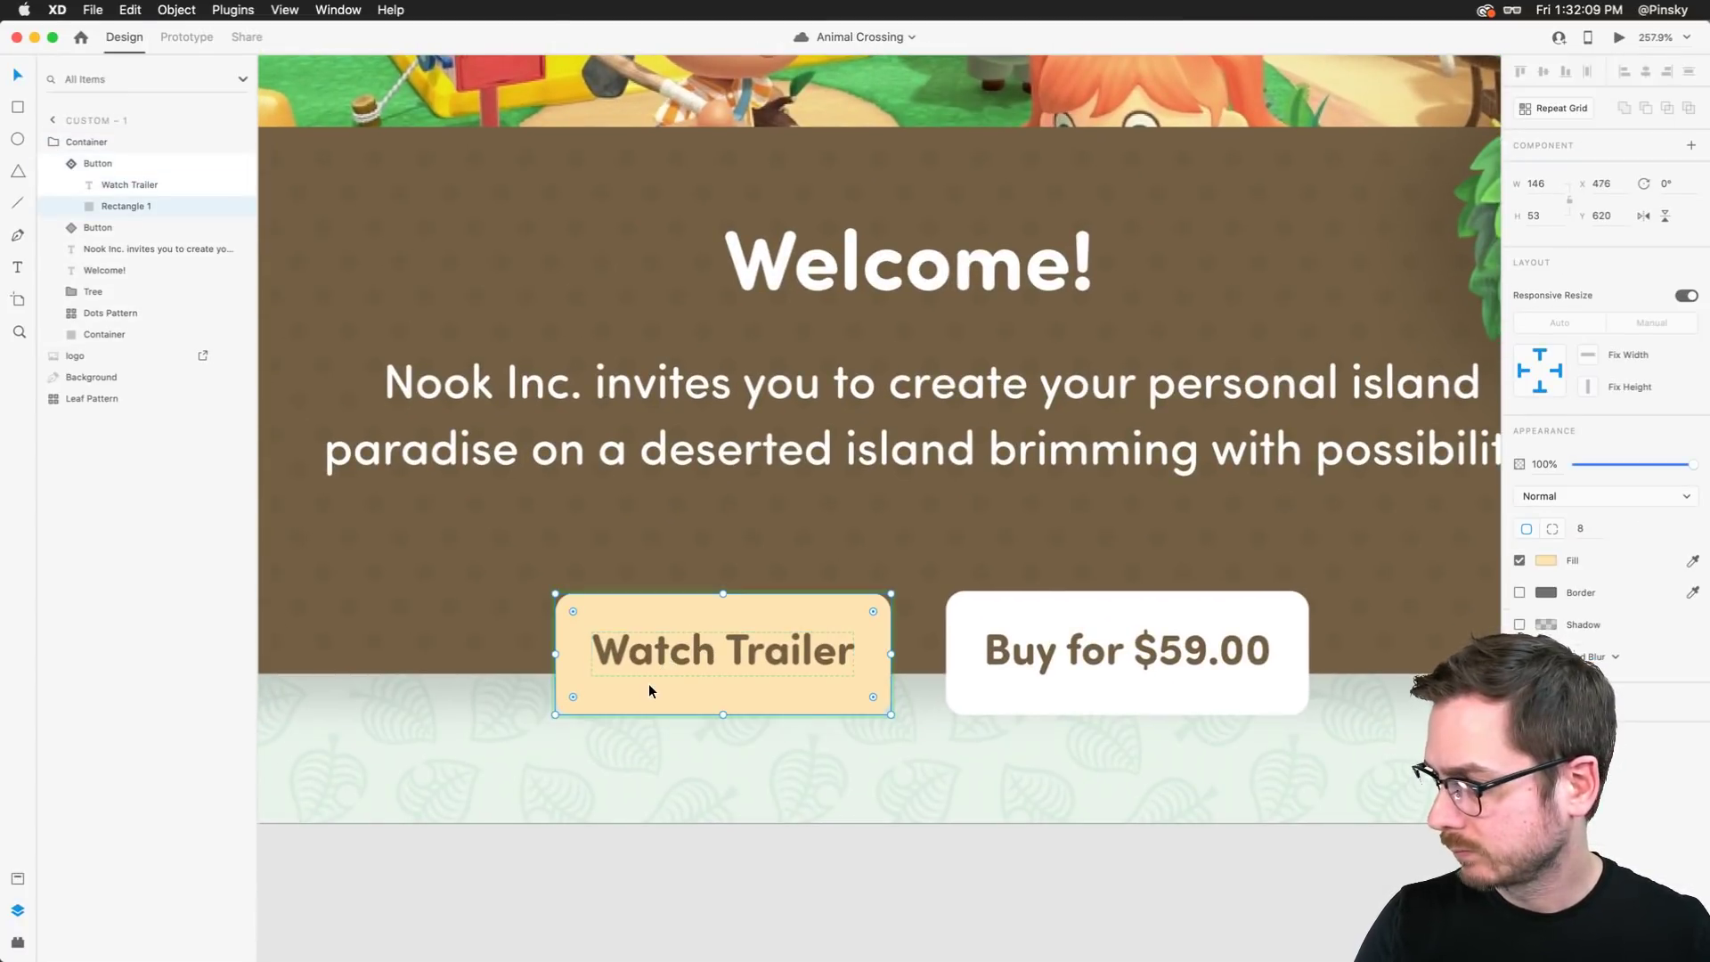
left_click(1520, 624)
left_click(1520, 624)
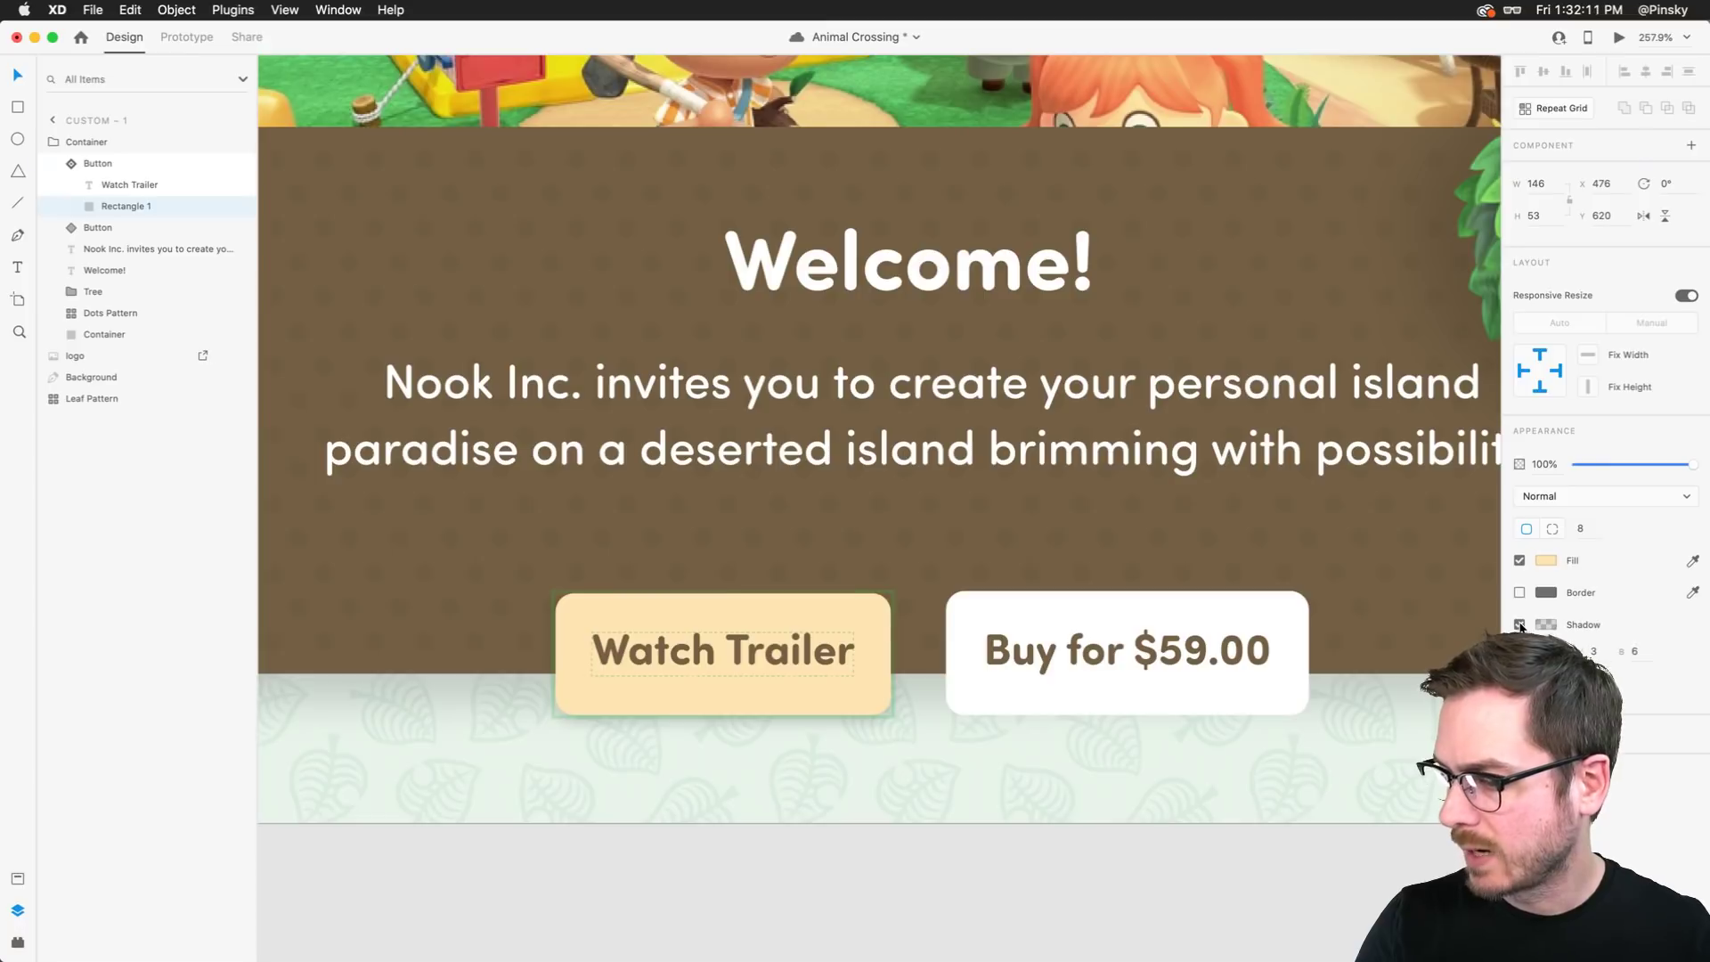
Add a shadow with a Y offset of 6 to the background rectangle of the main Buy for $59.00 button
left_click(1043, 693)
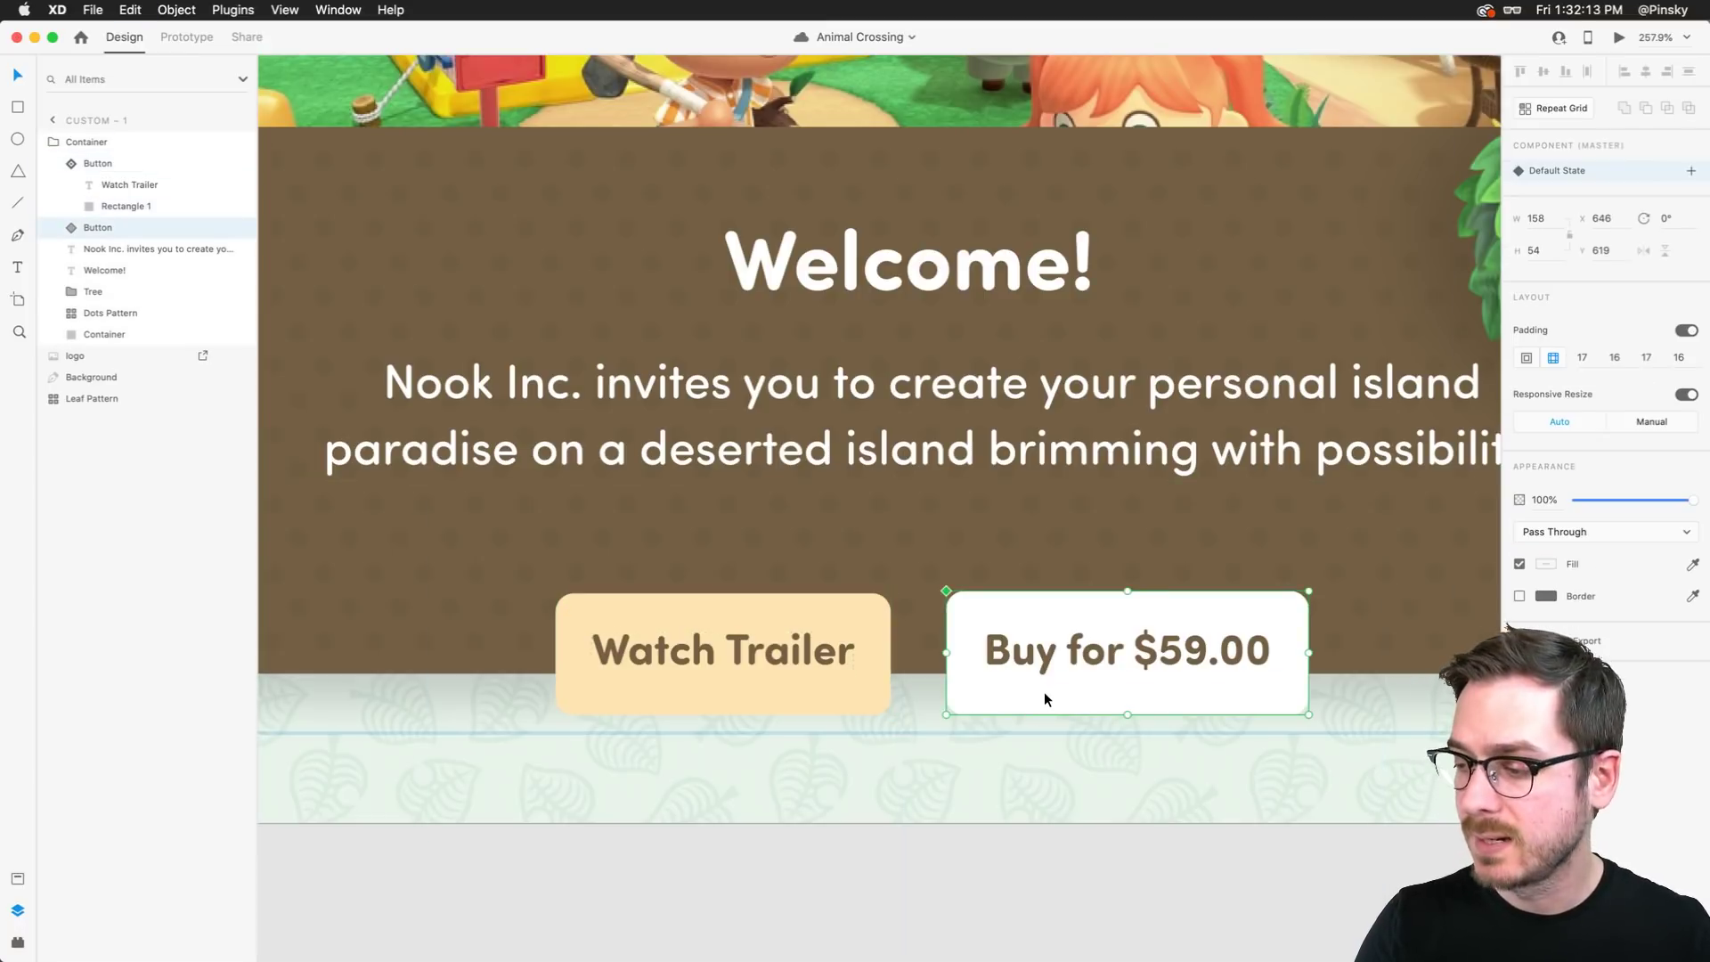
double_click(1044, 693)
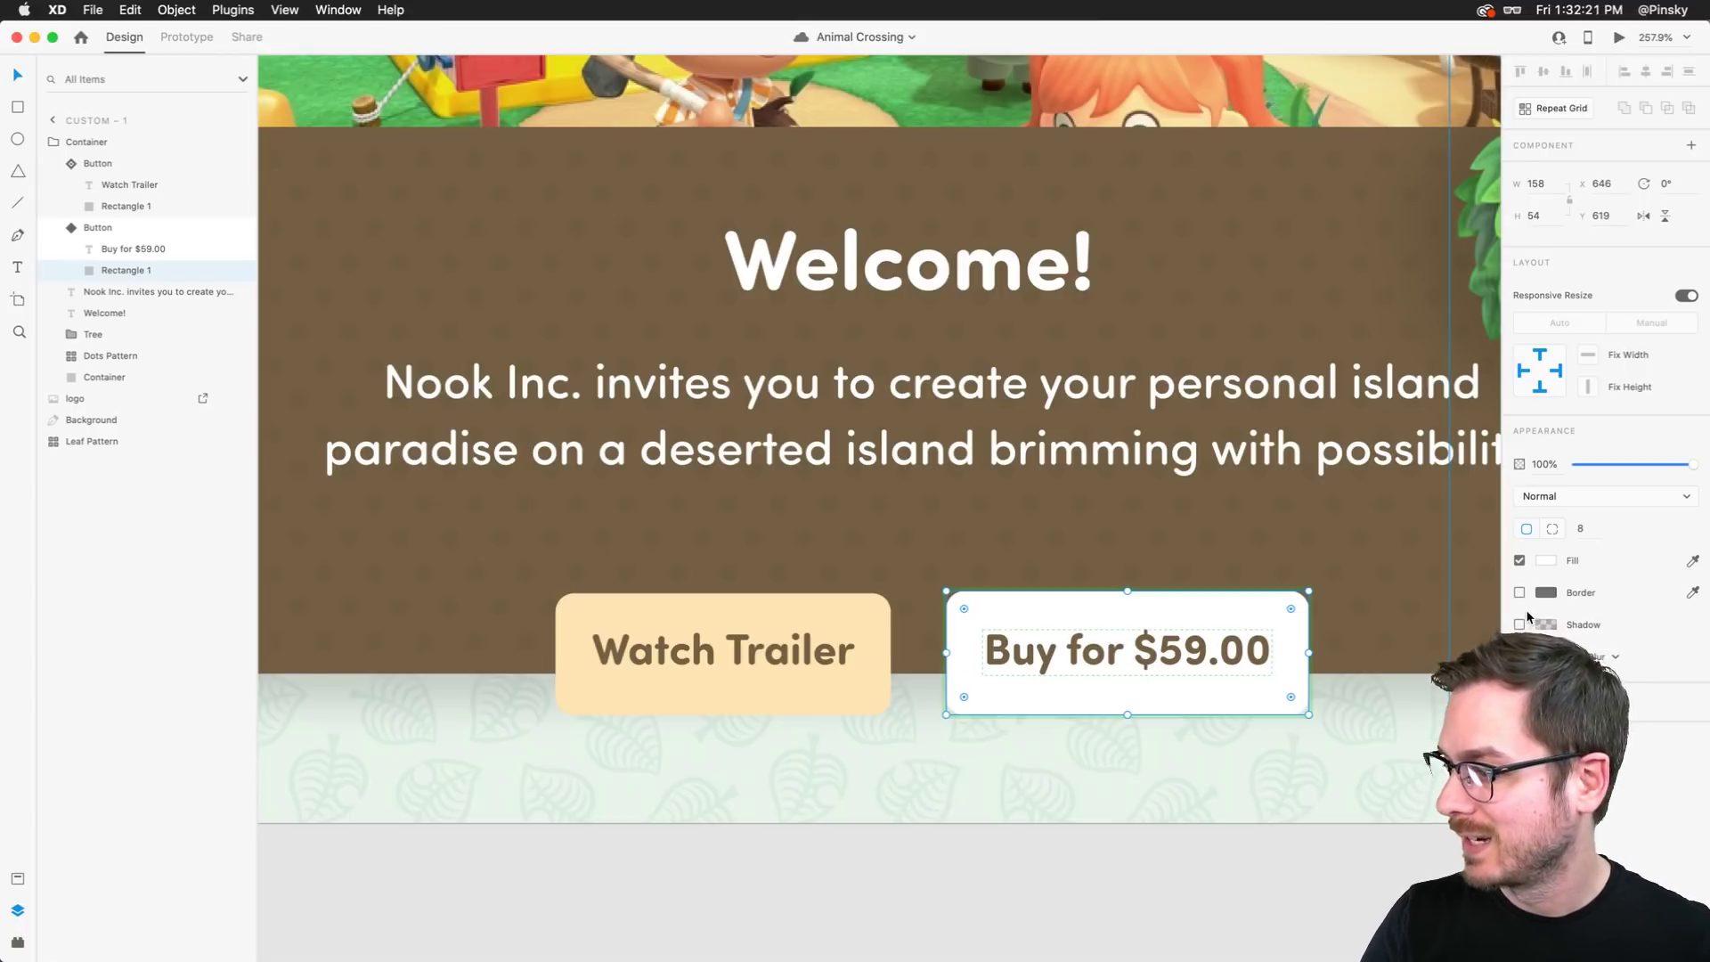
left_click(1546, 561)
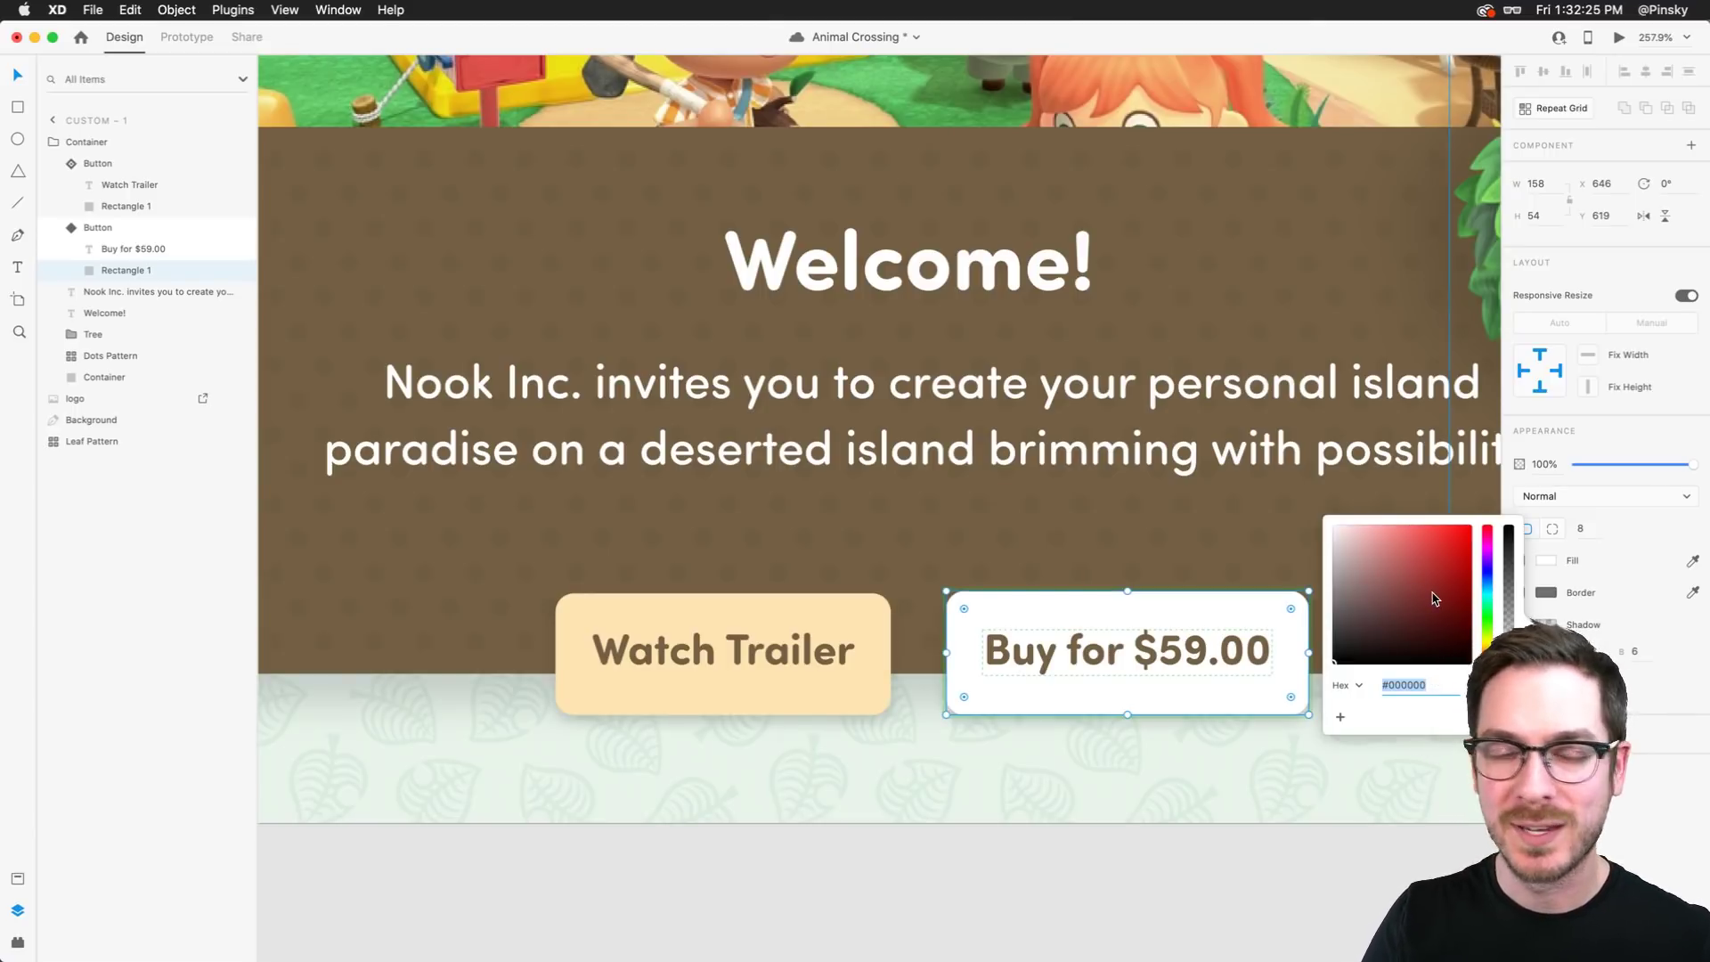
key("super+s")
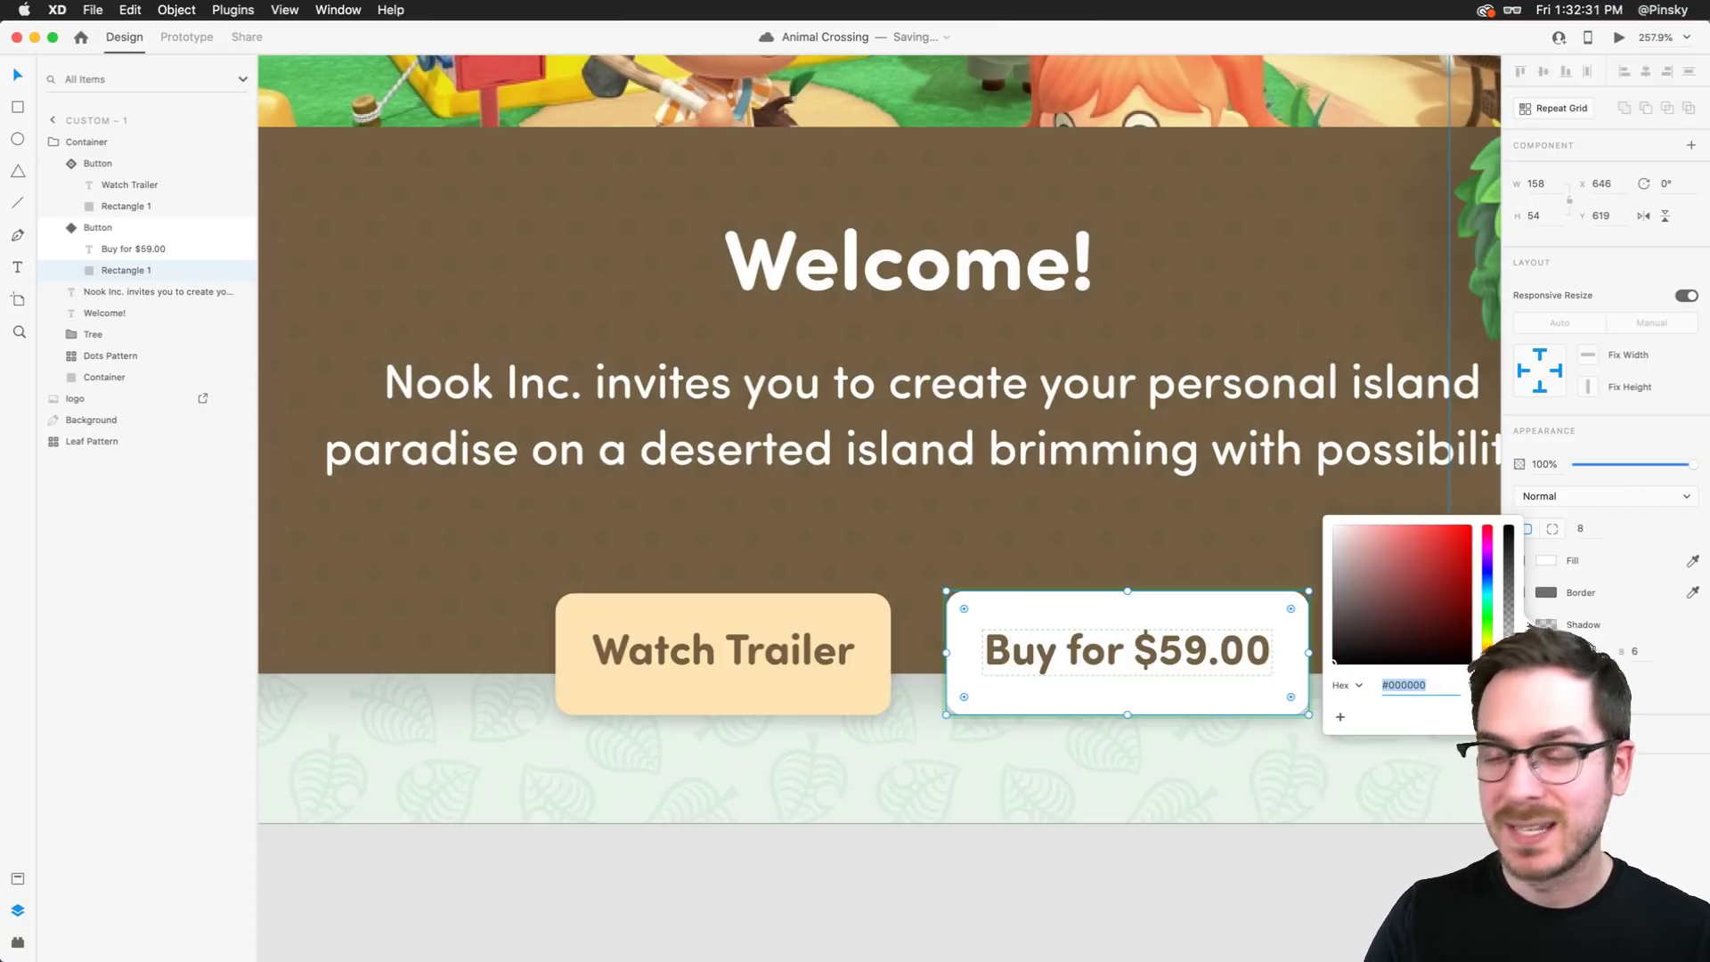
key("Return")
left_click(1599, 656)
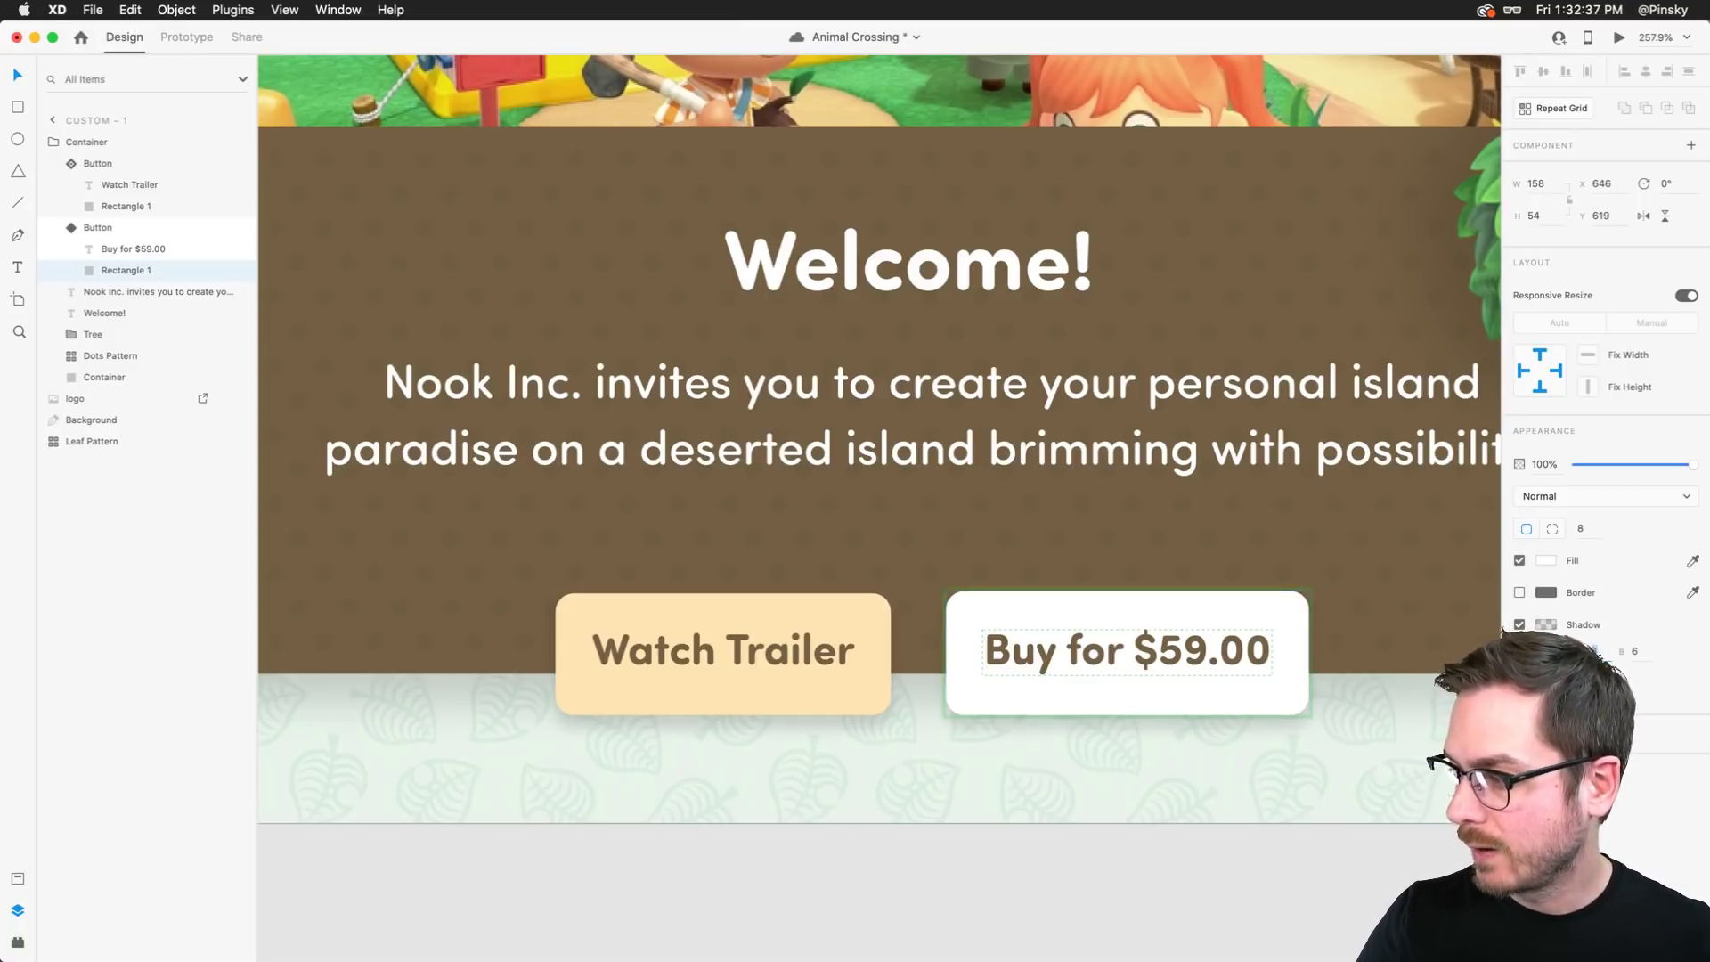
left_click(1547, 625)
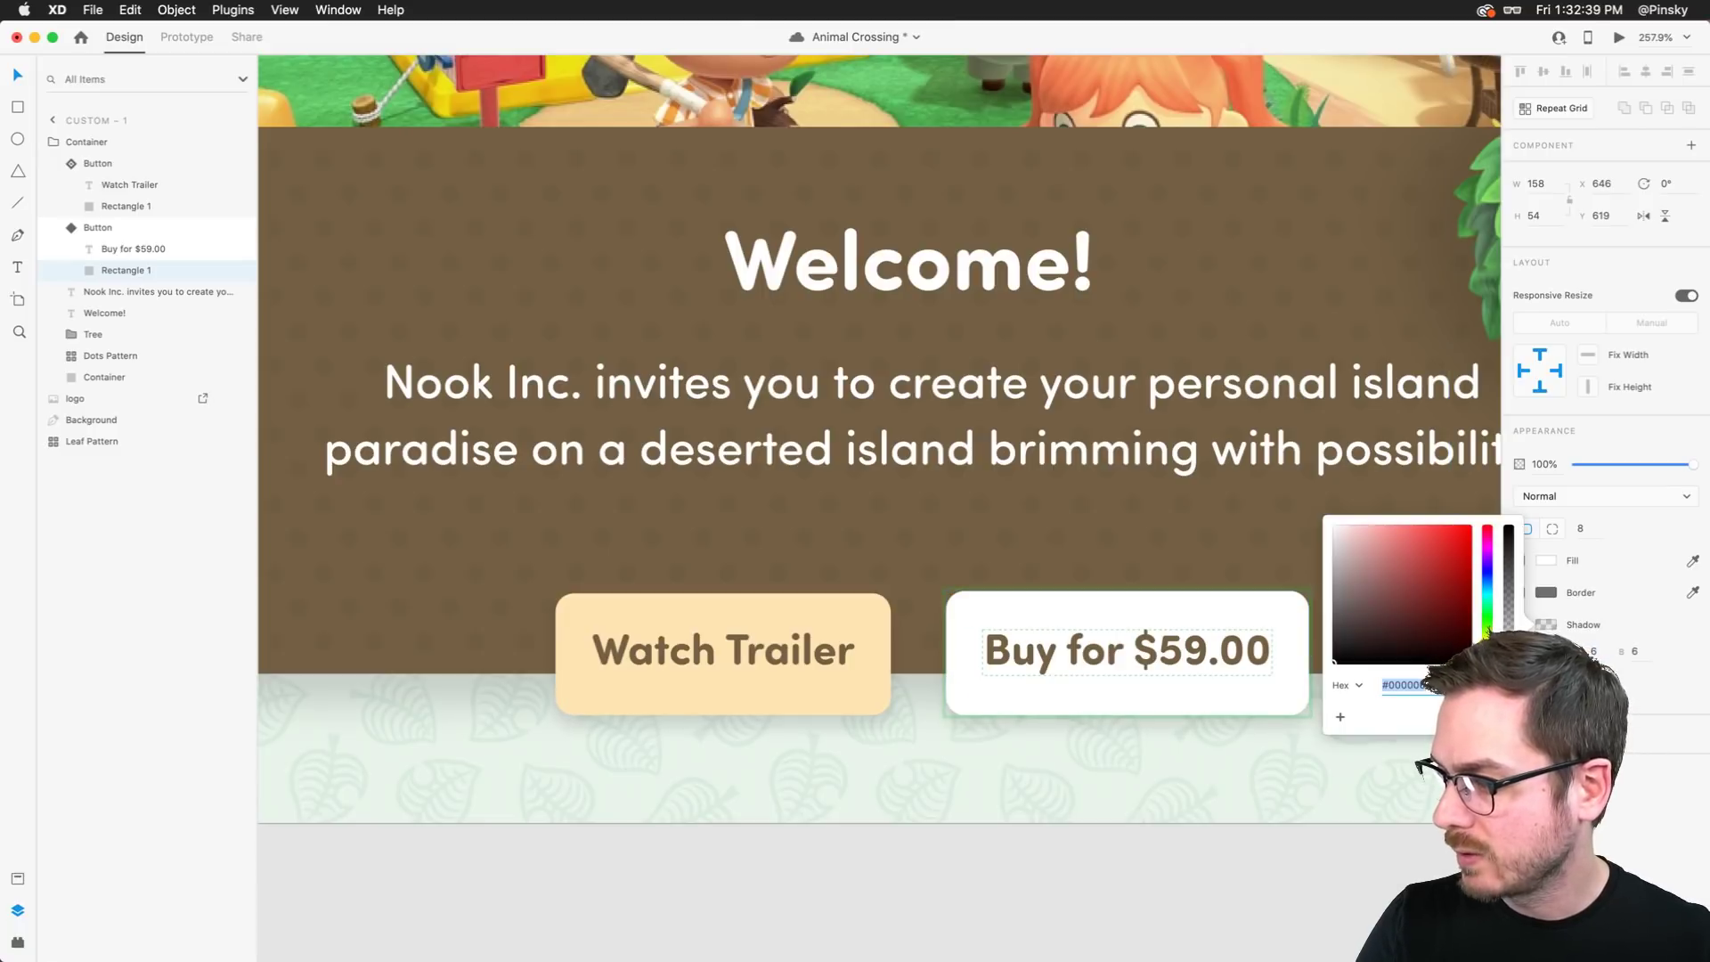
left_click(944, 871)
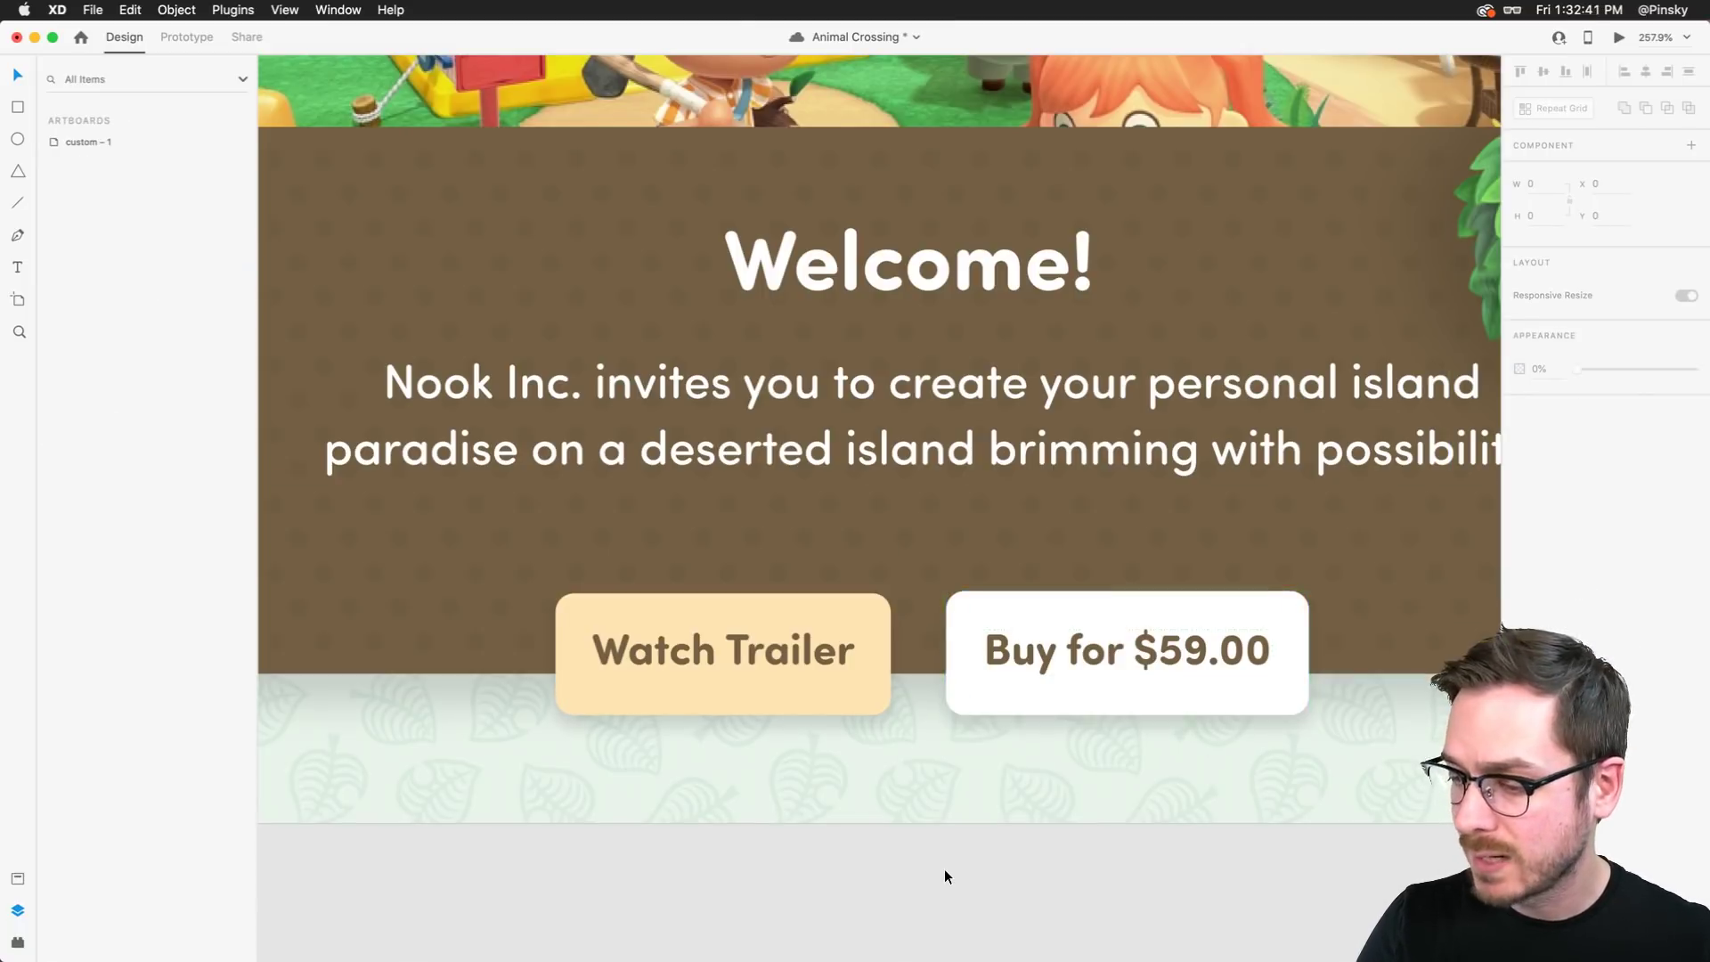
Set the bottom padding of the Buy for $59.00 button component to 14
key("super+0")
scroll(944, 868, "up", 10)
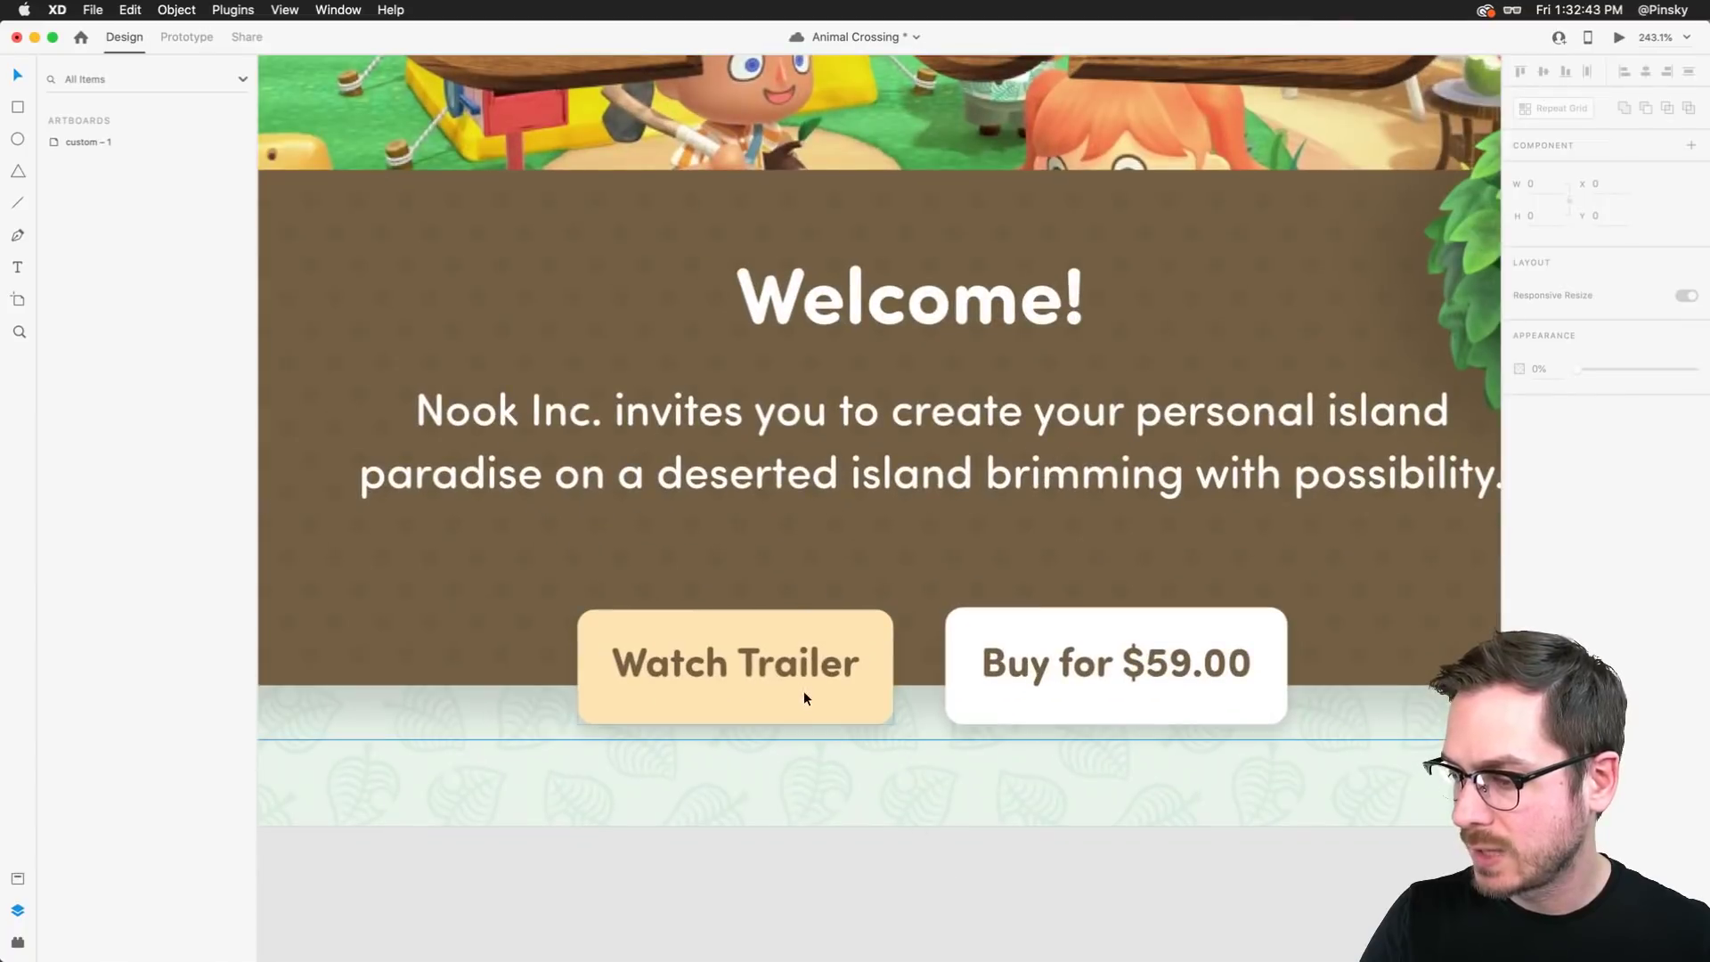
left_click(788, 661)
left_click(1083, 661)
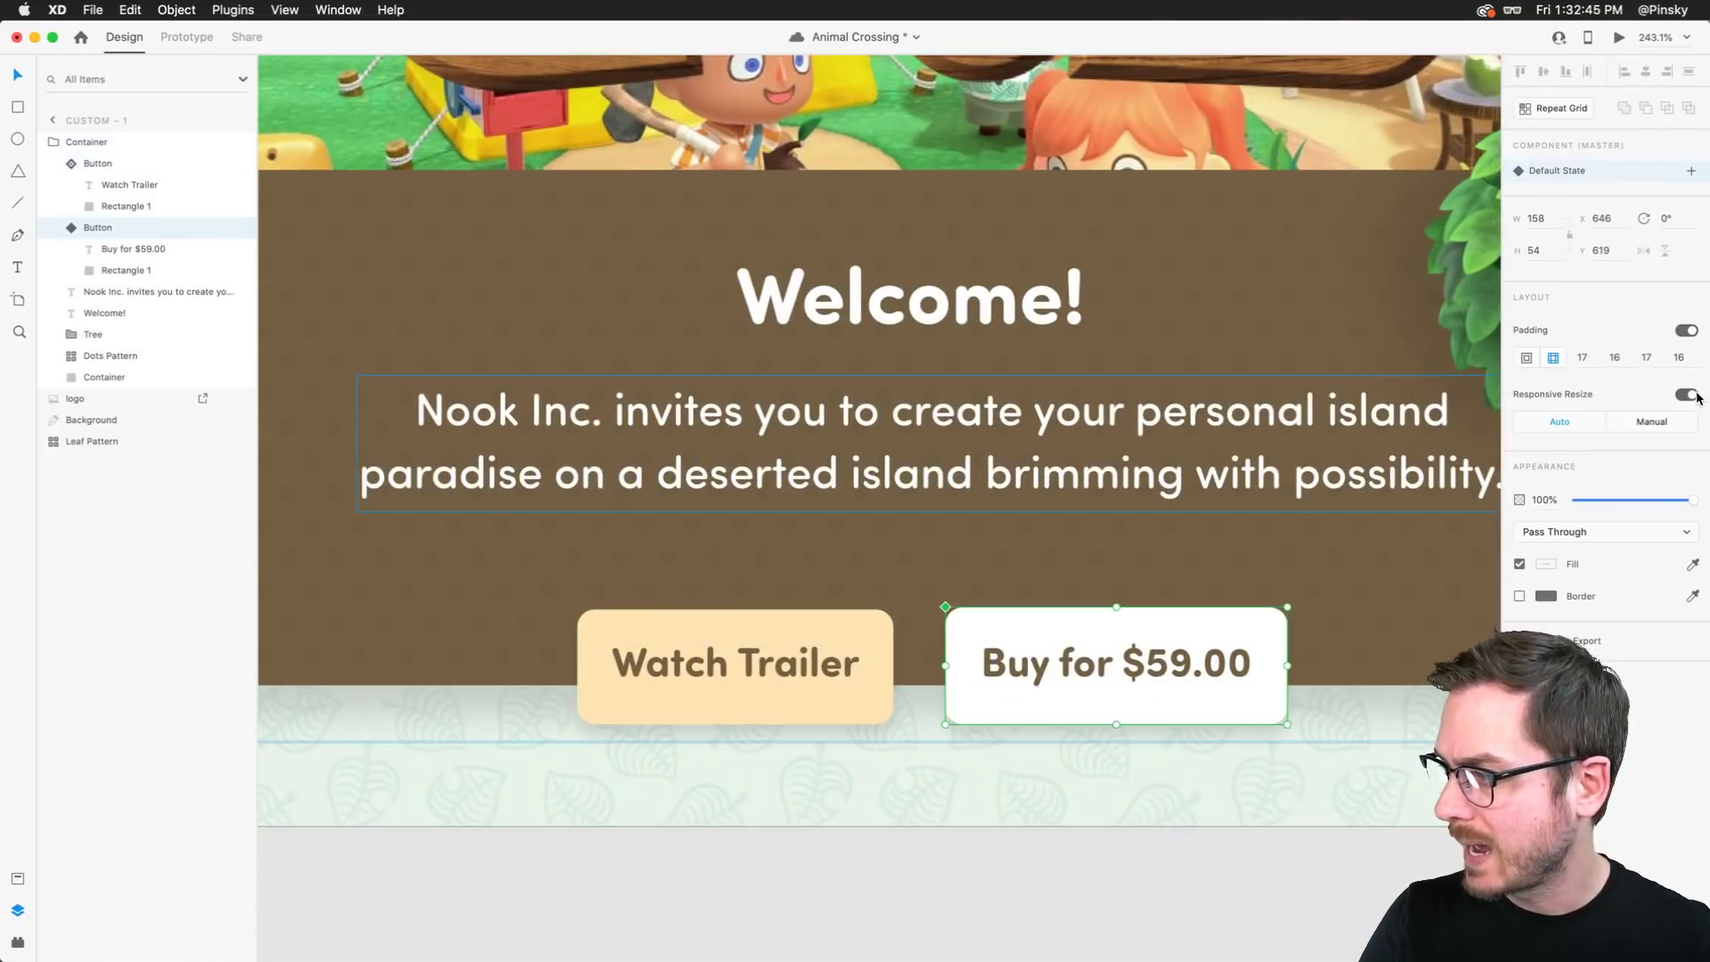
left_click(1681, 365)
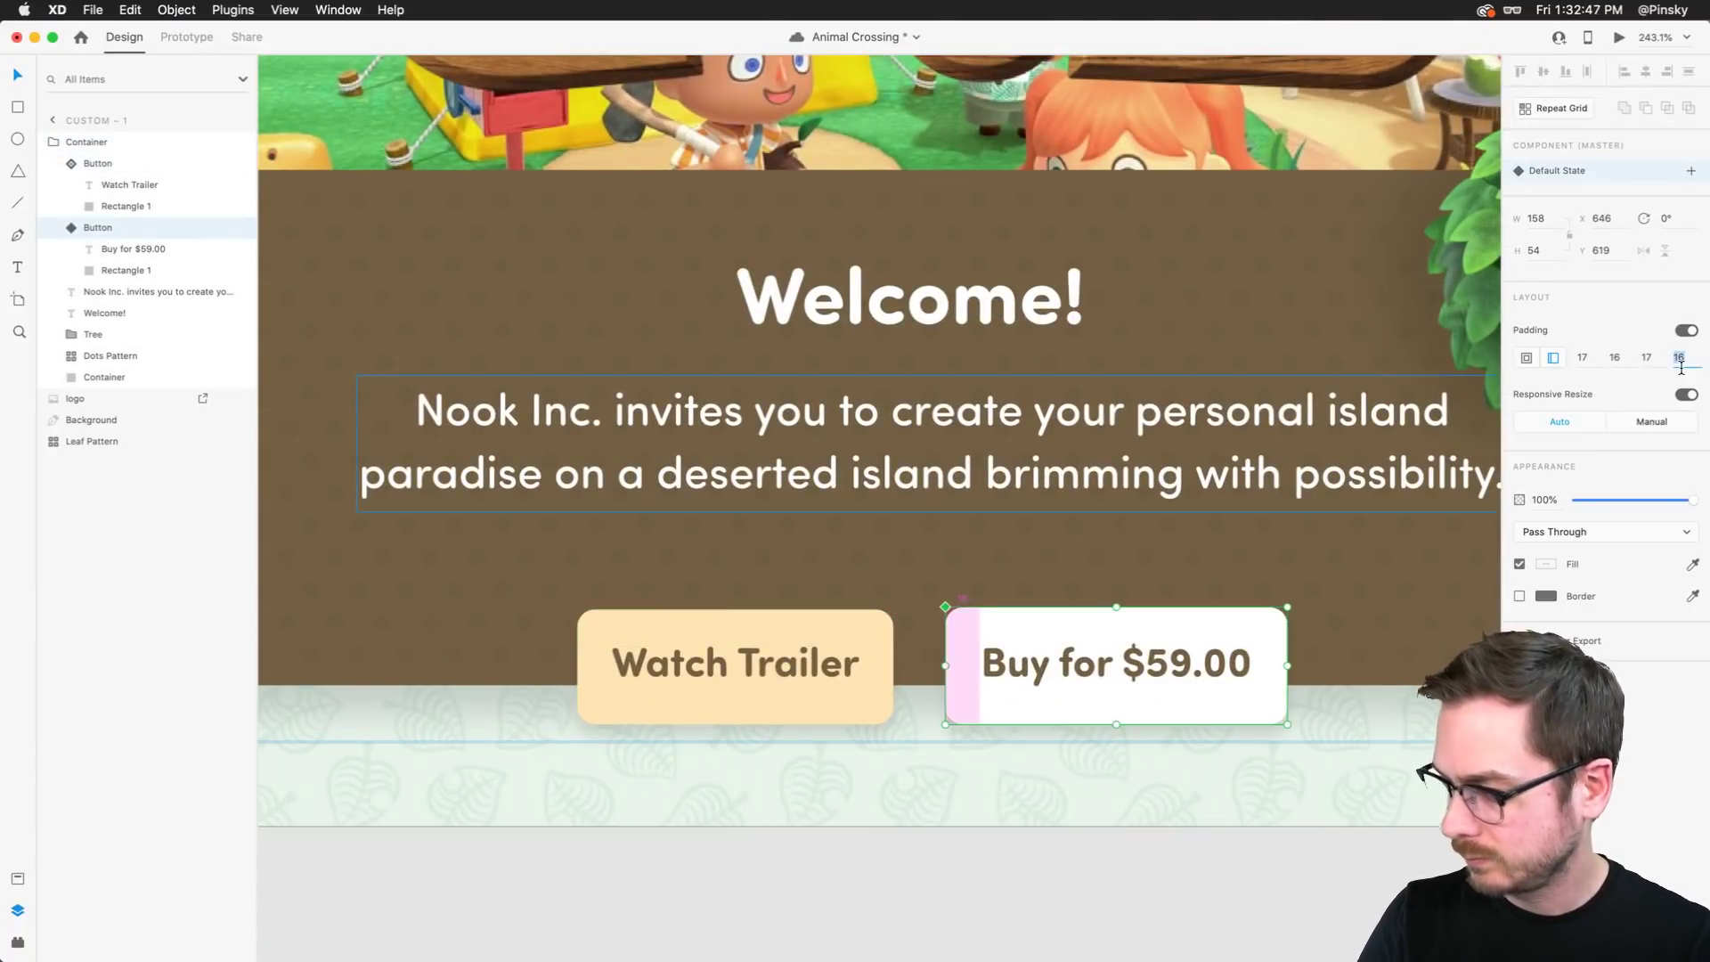
left_click(1653, 362)
key("Down")
key("Down")
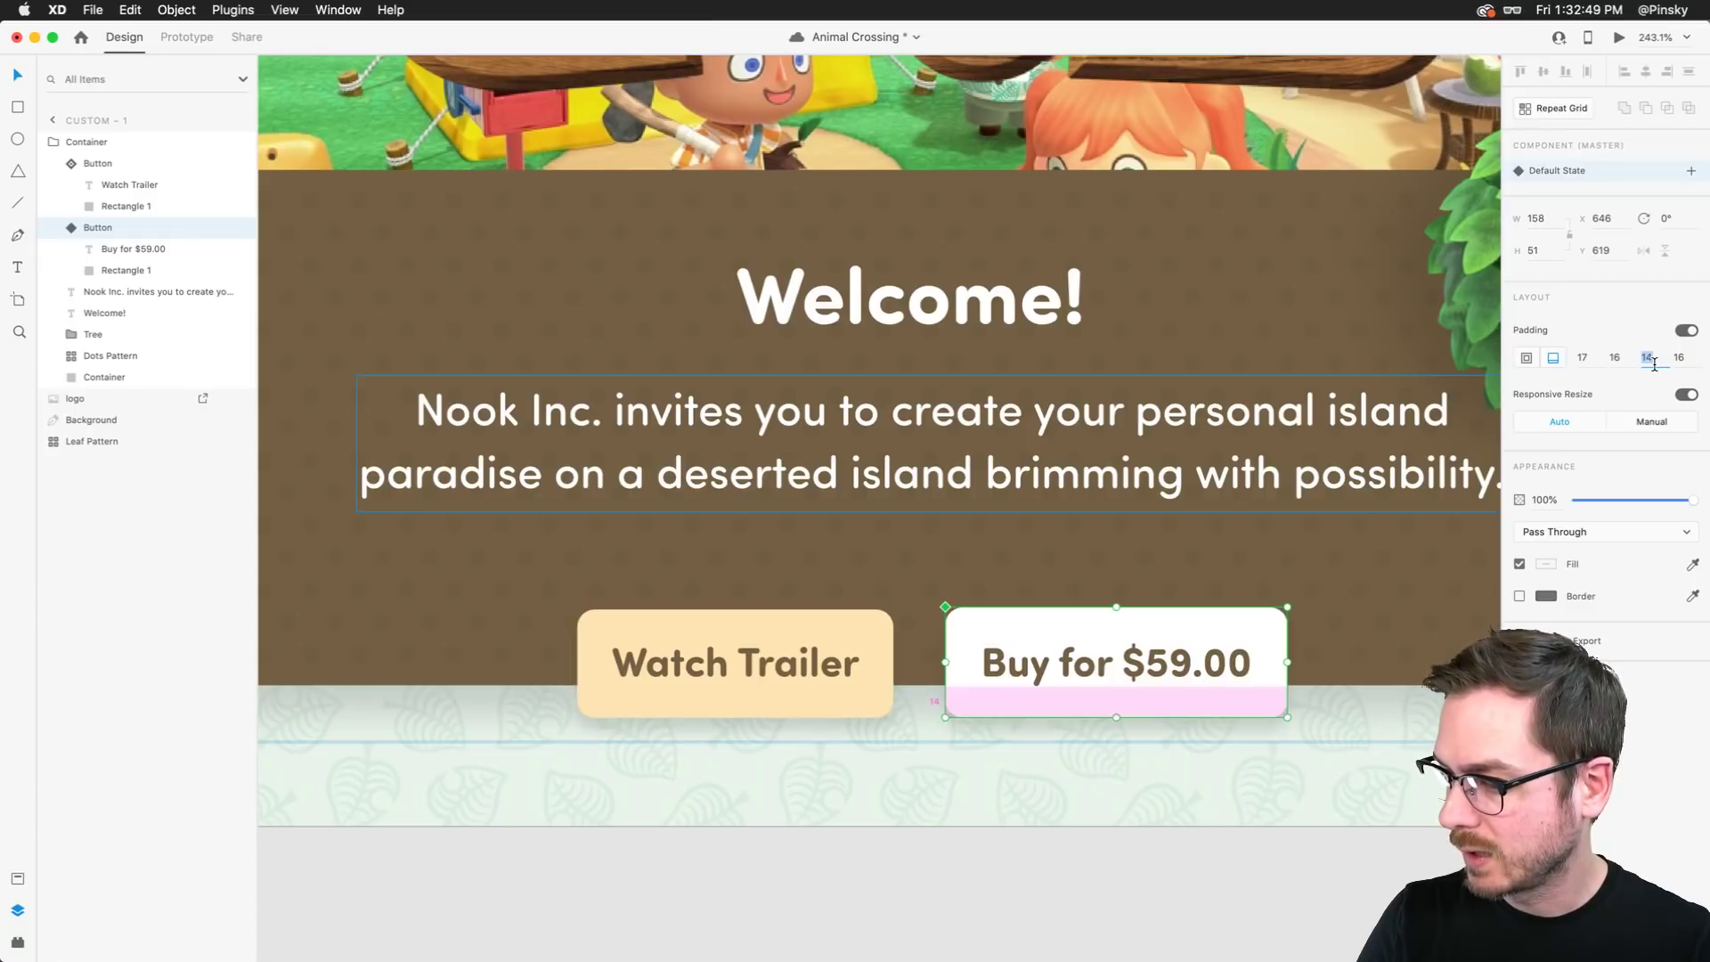
key("Down")
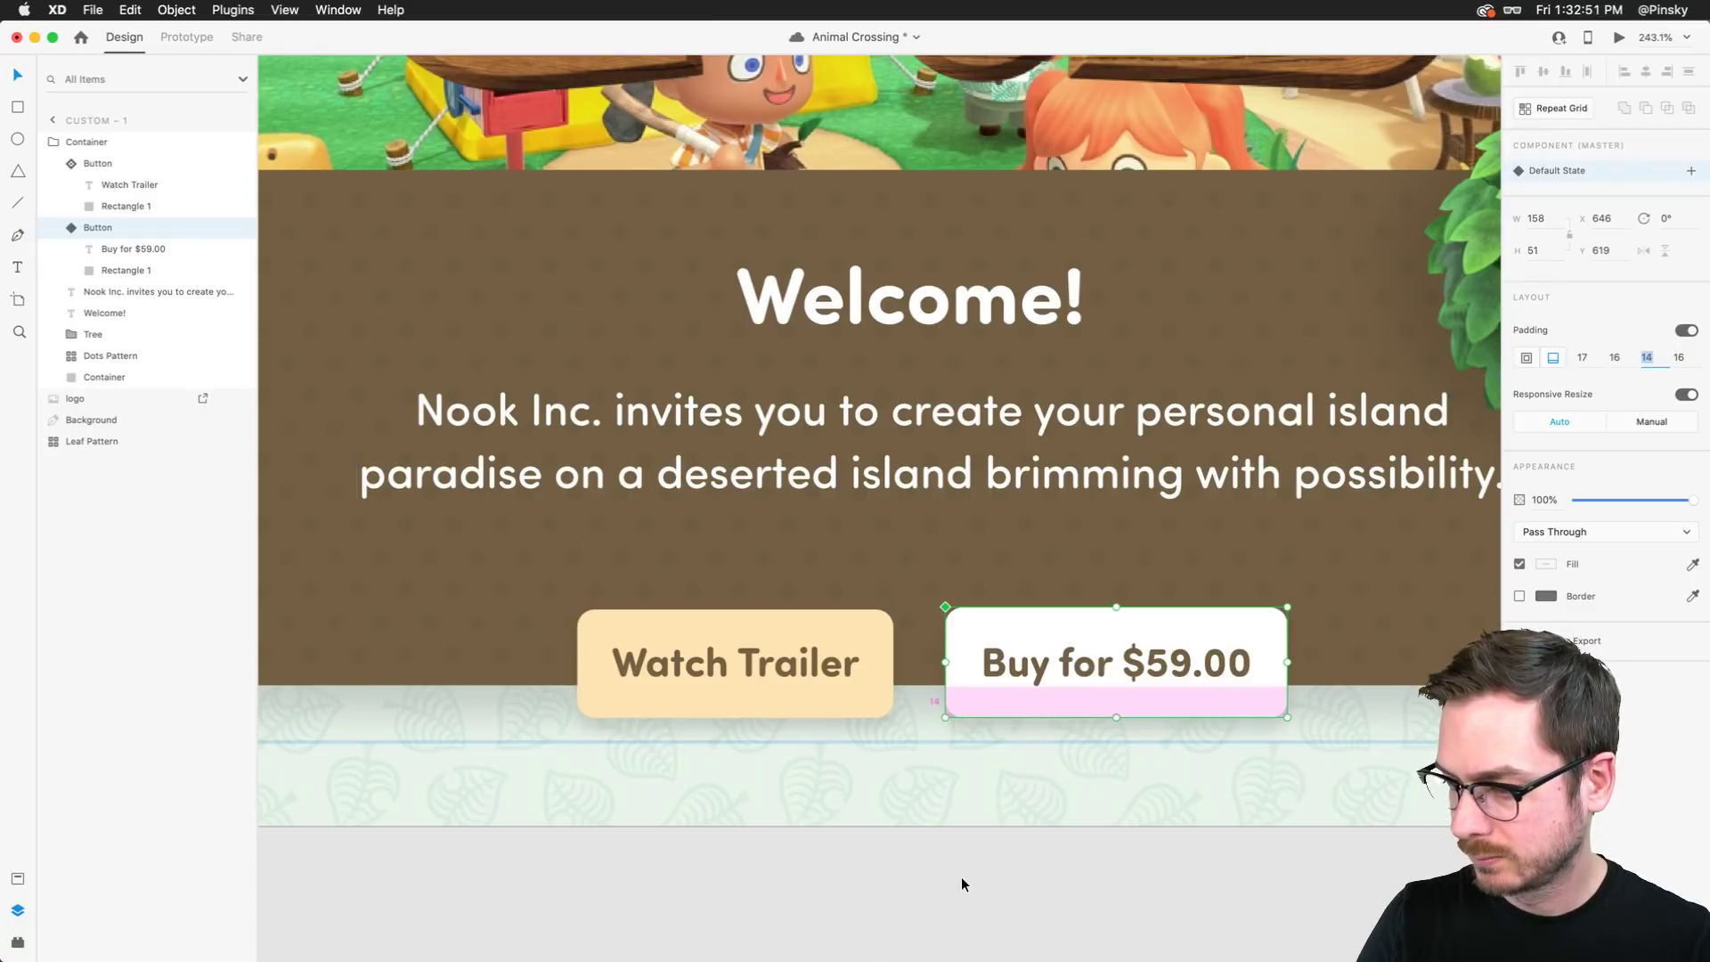
key("Escape")
key("Escape")
key("super+0")
scroll(962, 876, "up", 3)
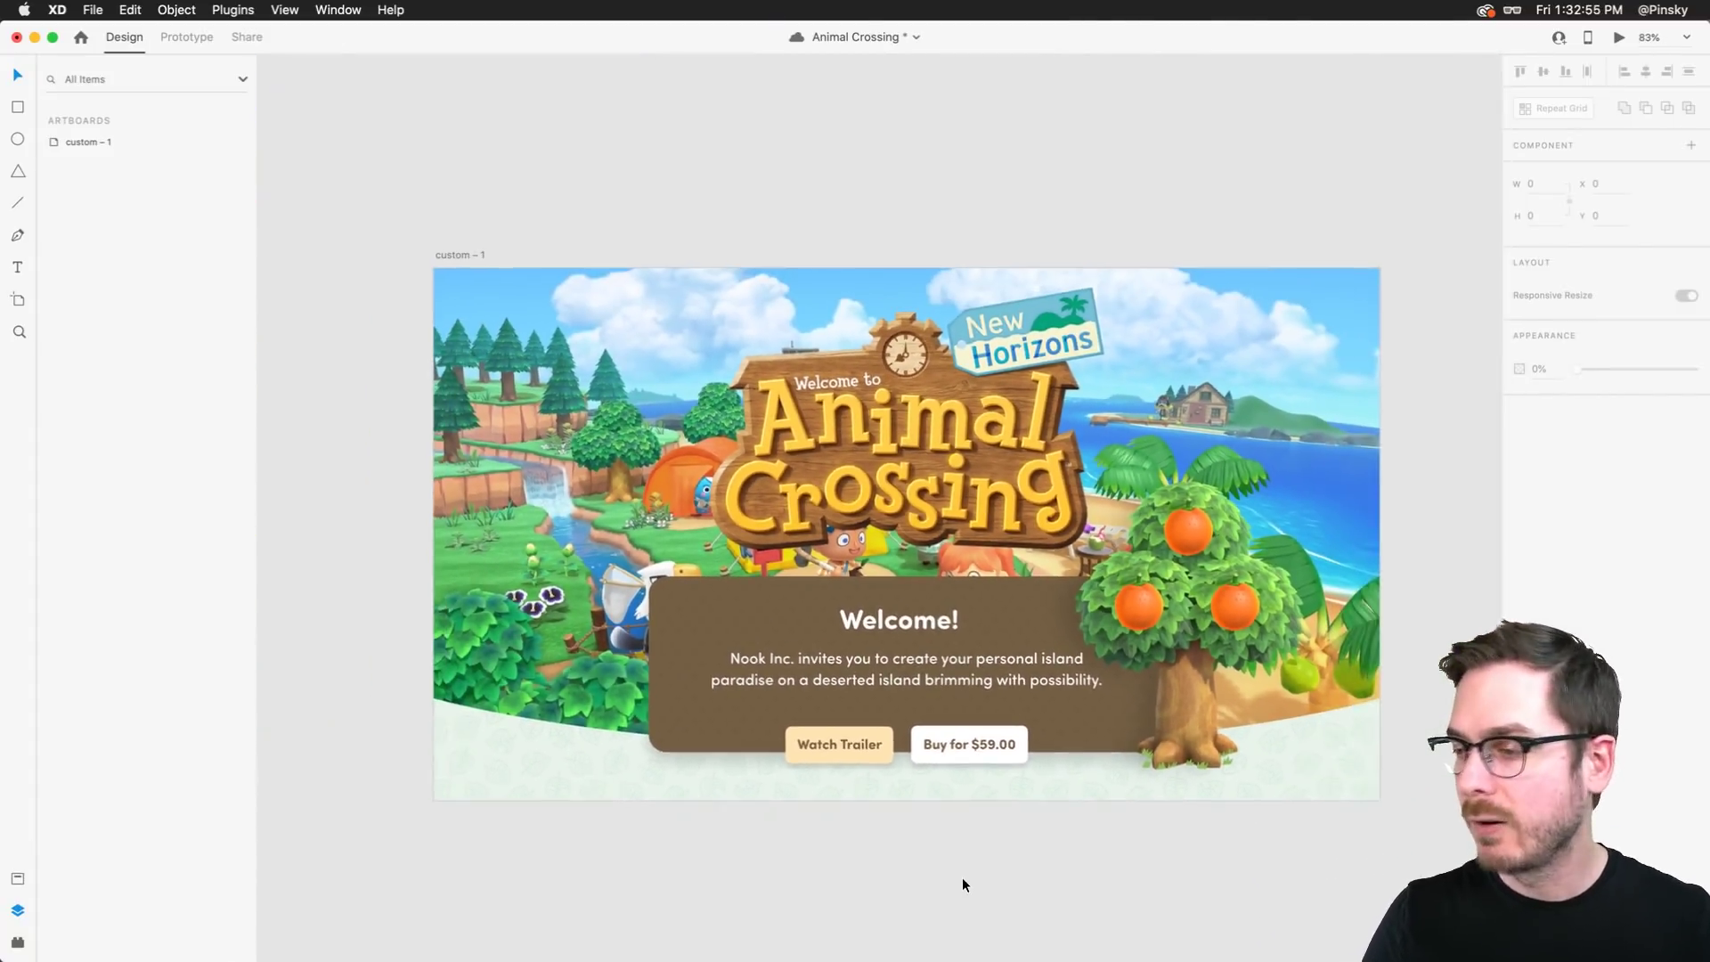
Duplicate the custom – 1 artboard
scroll(962, 879, "down", 1)
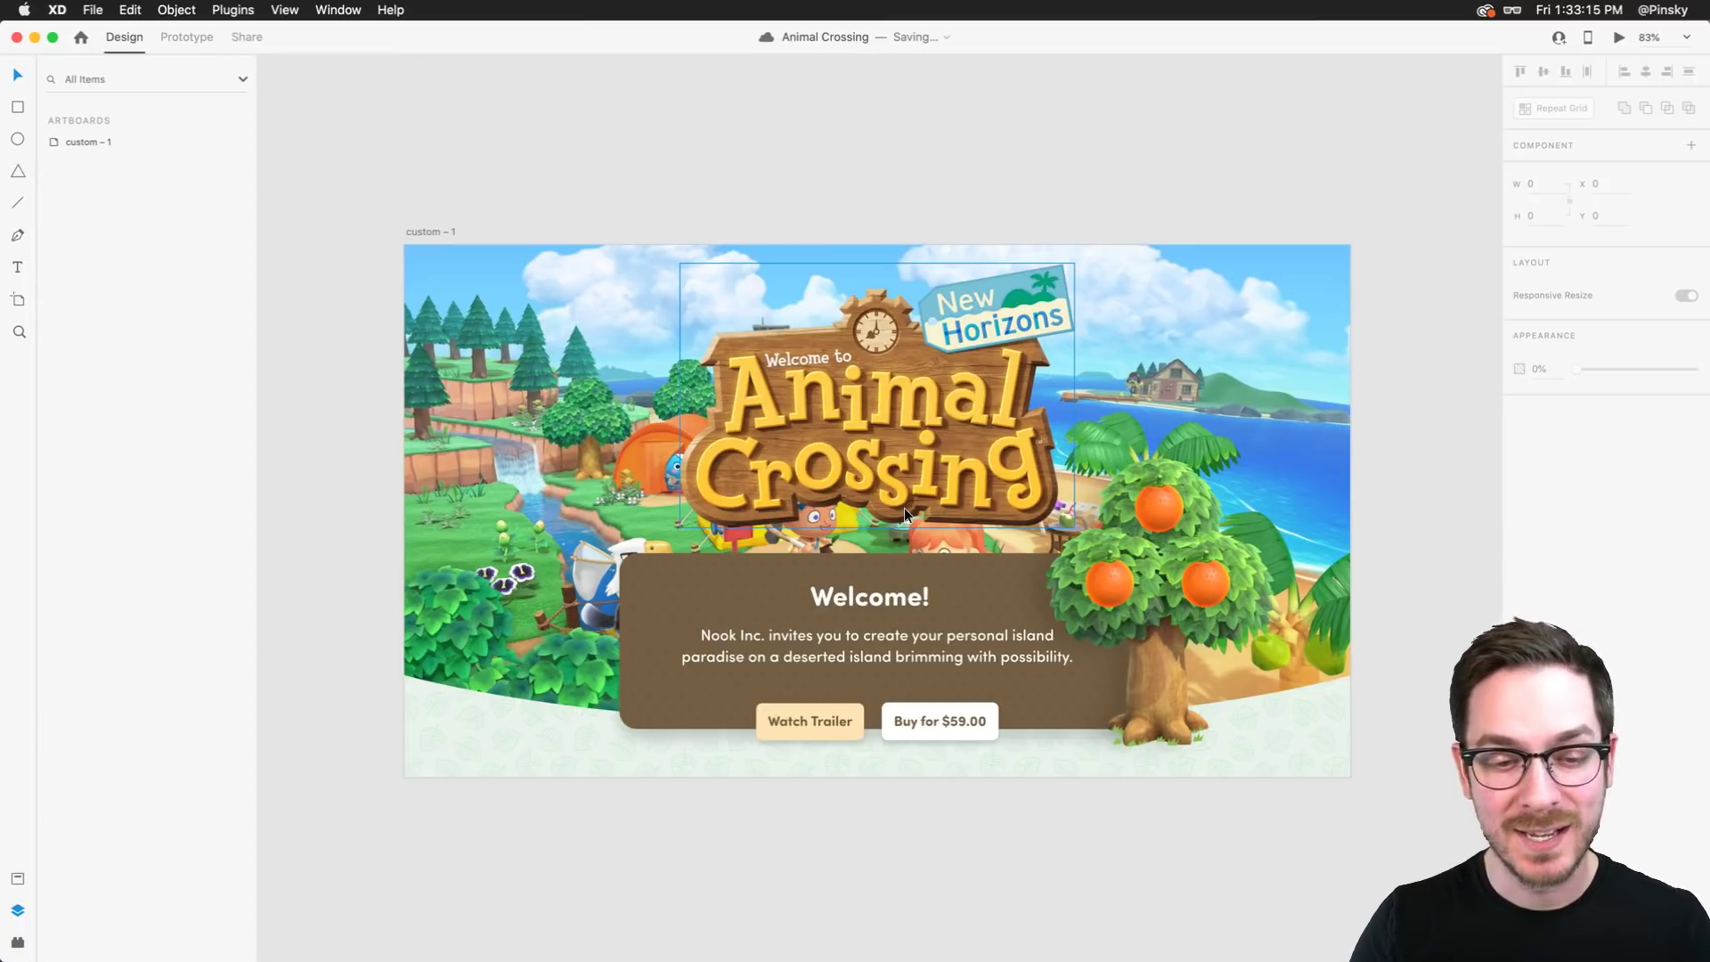
scroll(971, 521, "right", 2)
scroll(971, 521, "down", 1)
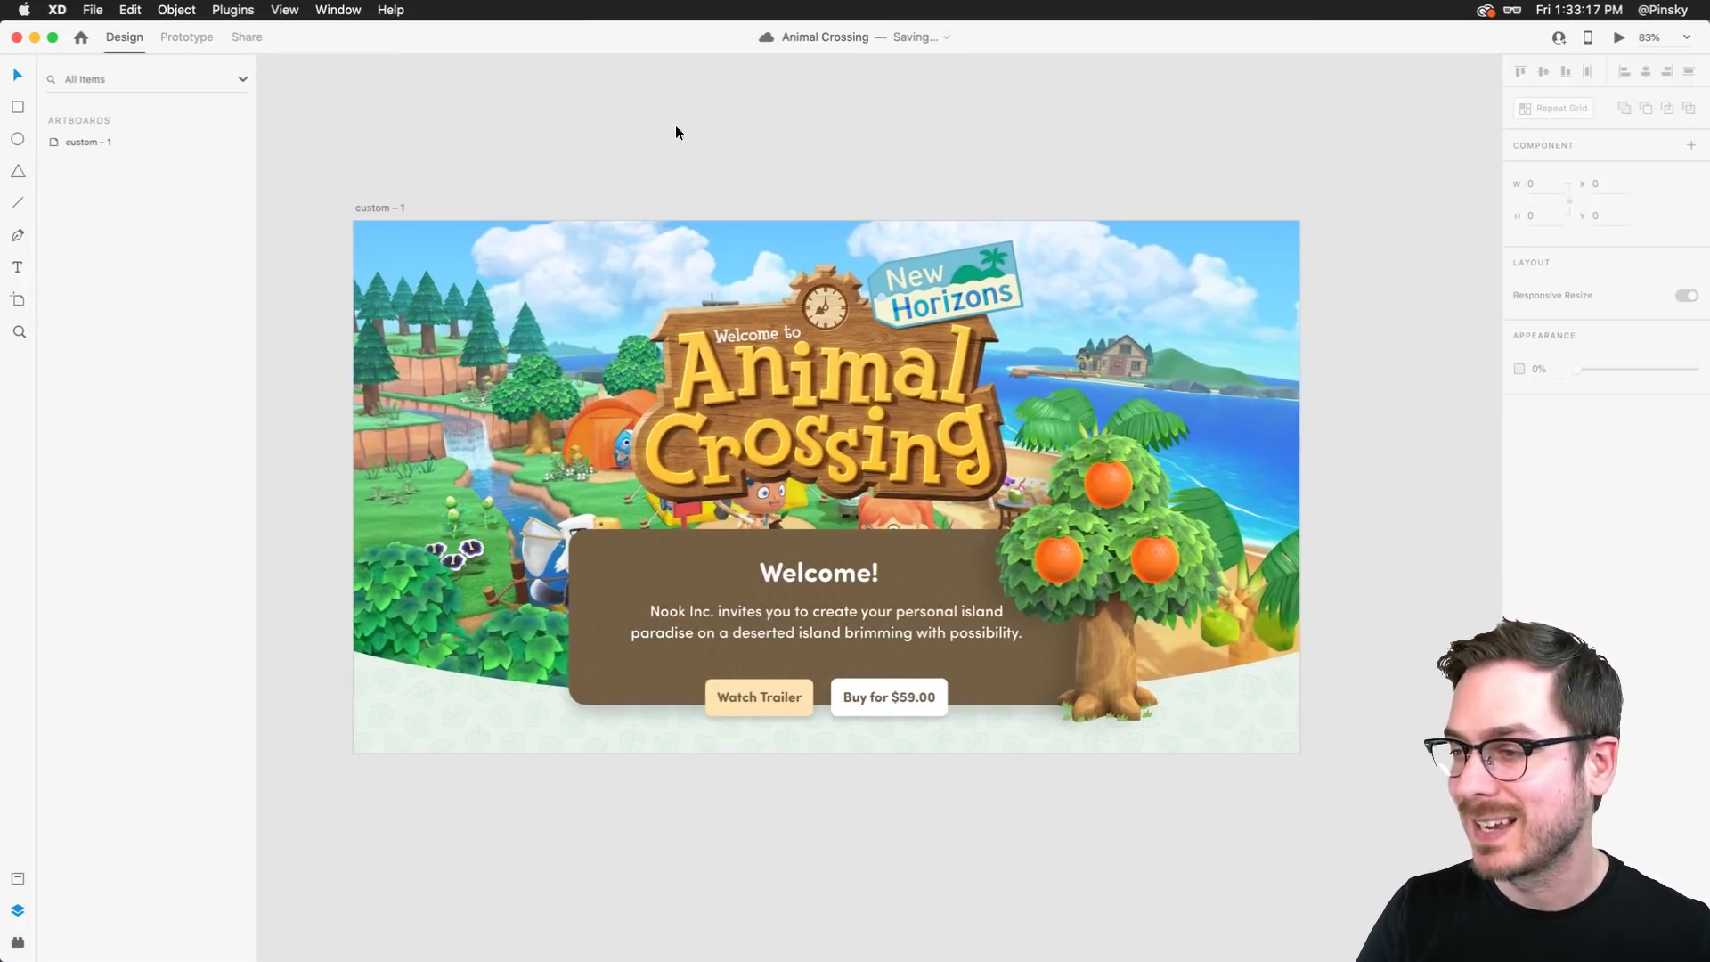
left_click(379, 208)
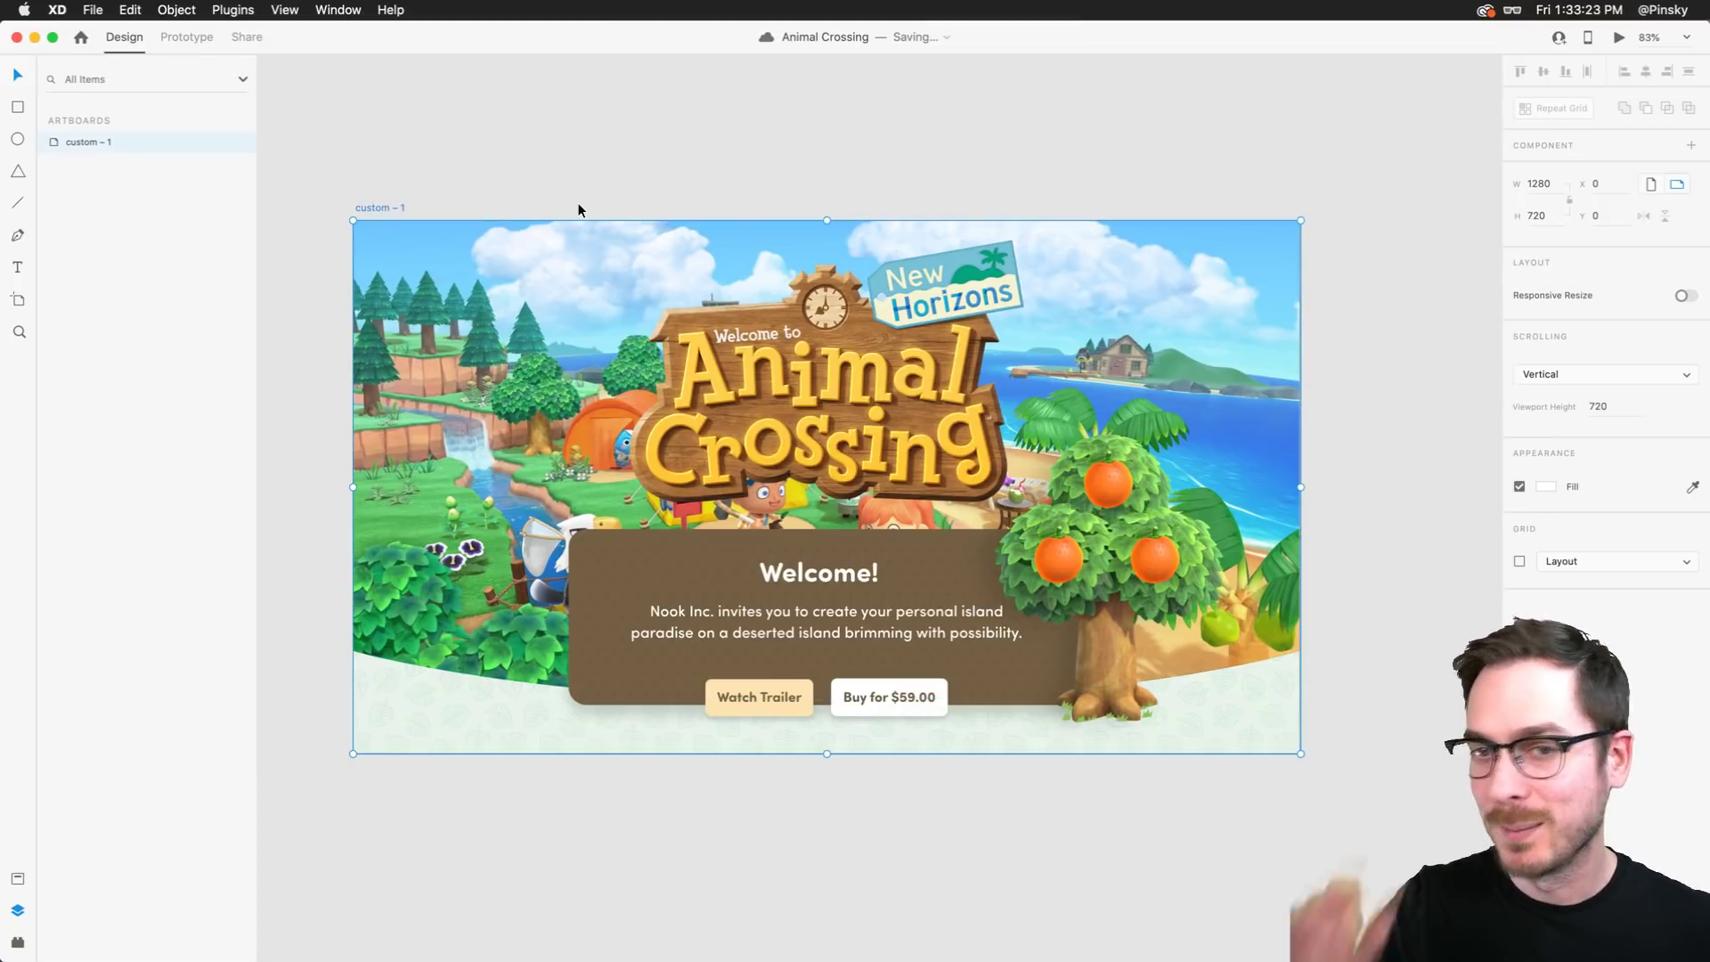
scroll(577, 210, "down", 5)
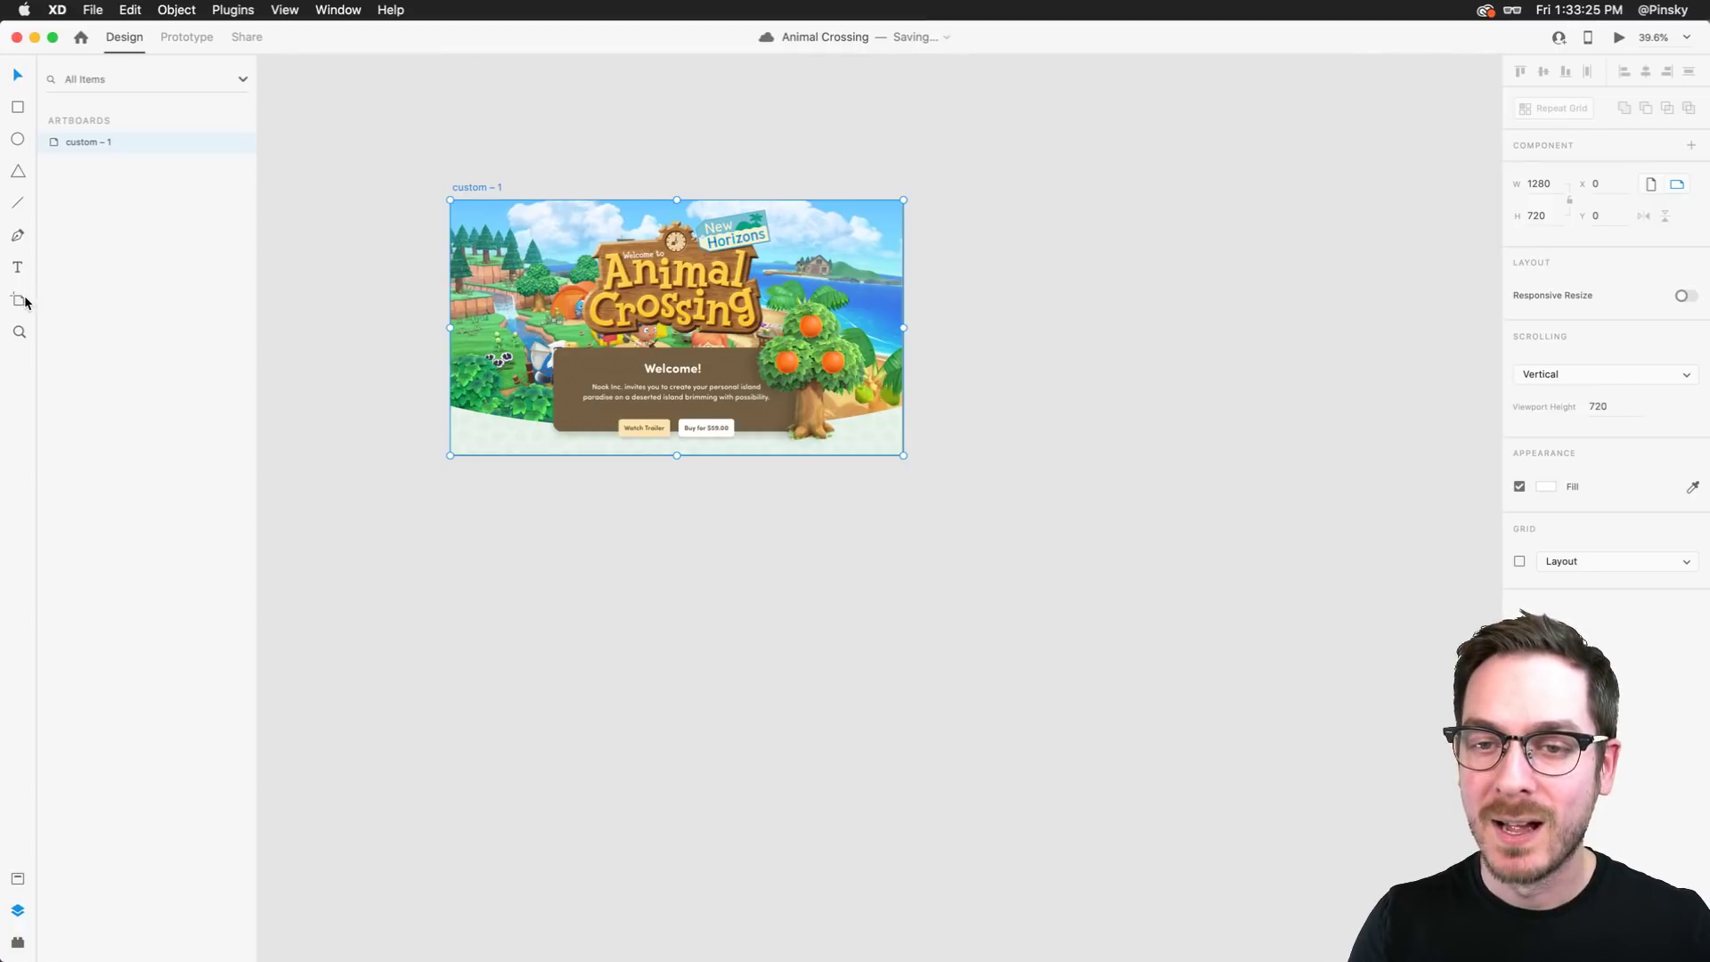
key("super+d")
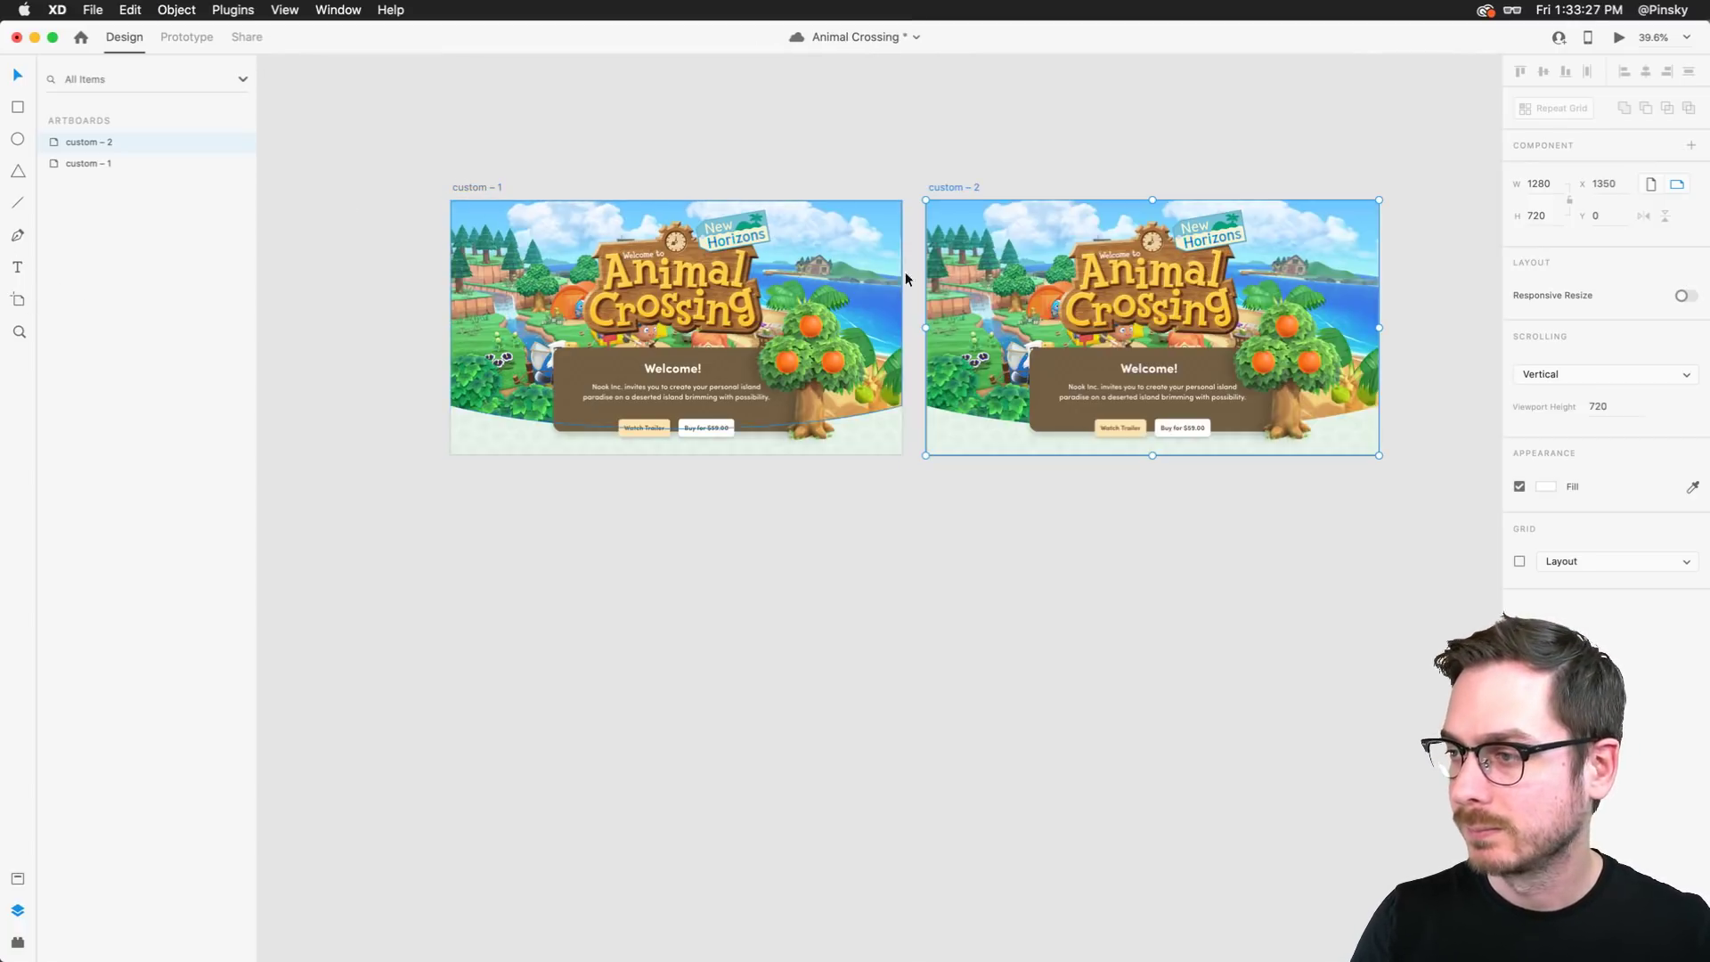
Delete all the content of the duplicated custom – 2 artboard and save the document
left_click(1153, 307)
left_click_drag(1002, 171, 1319, 509)
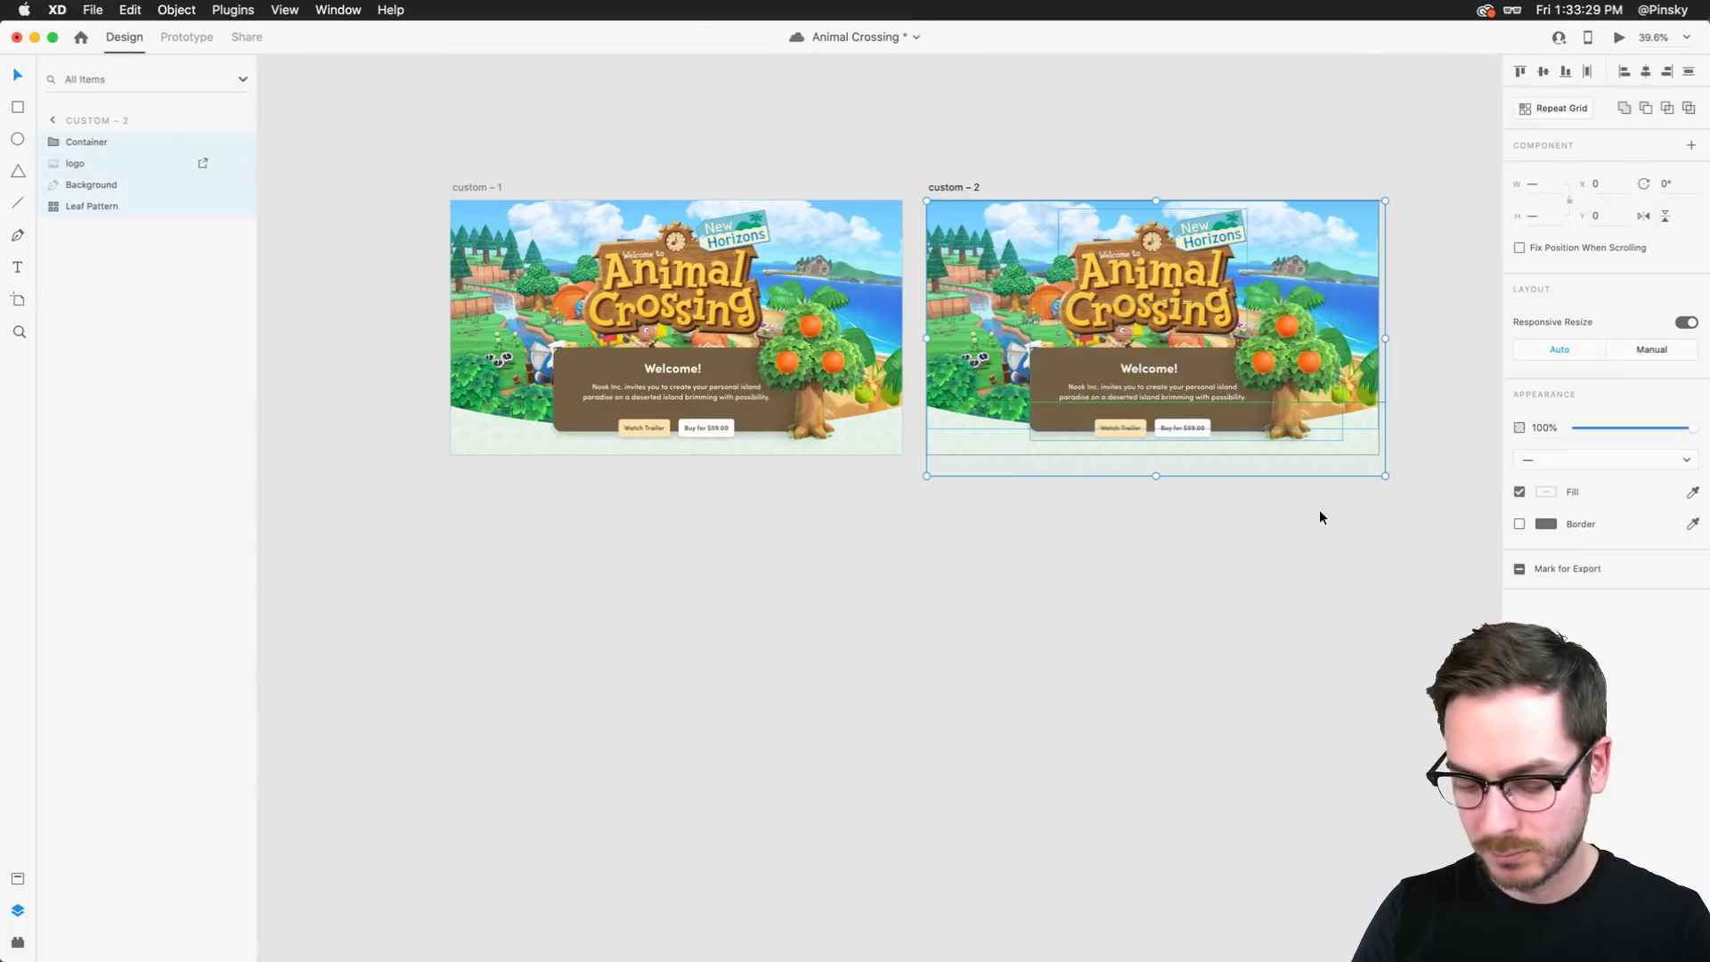
key("Delete")
scroll(1336, 250, "right", 2)
scroll(1268, 286, "up", 5)
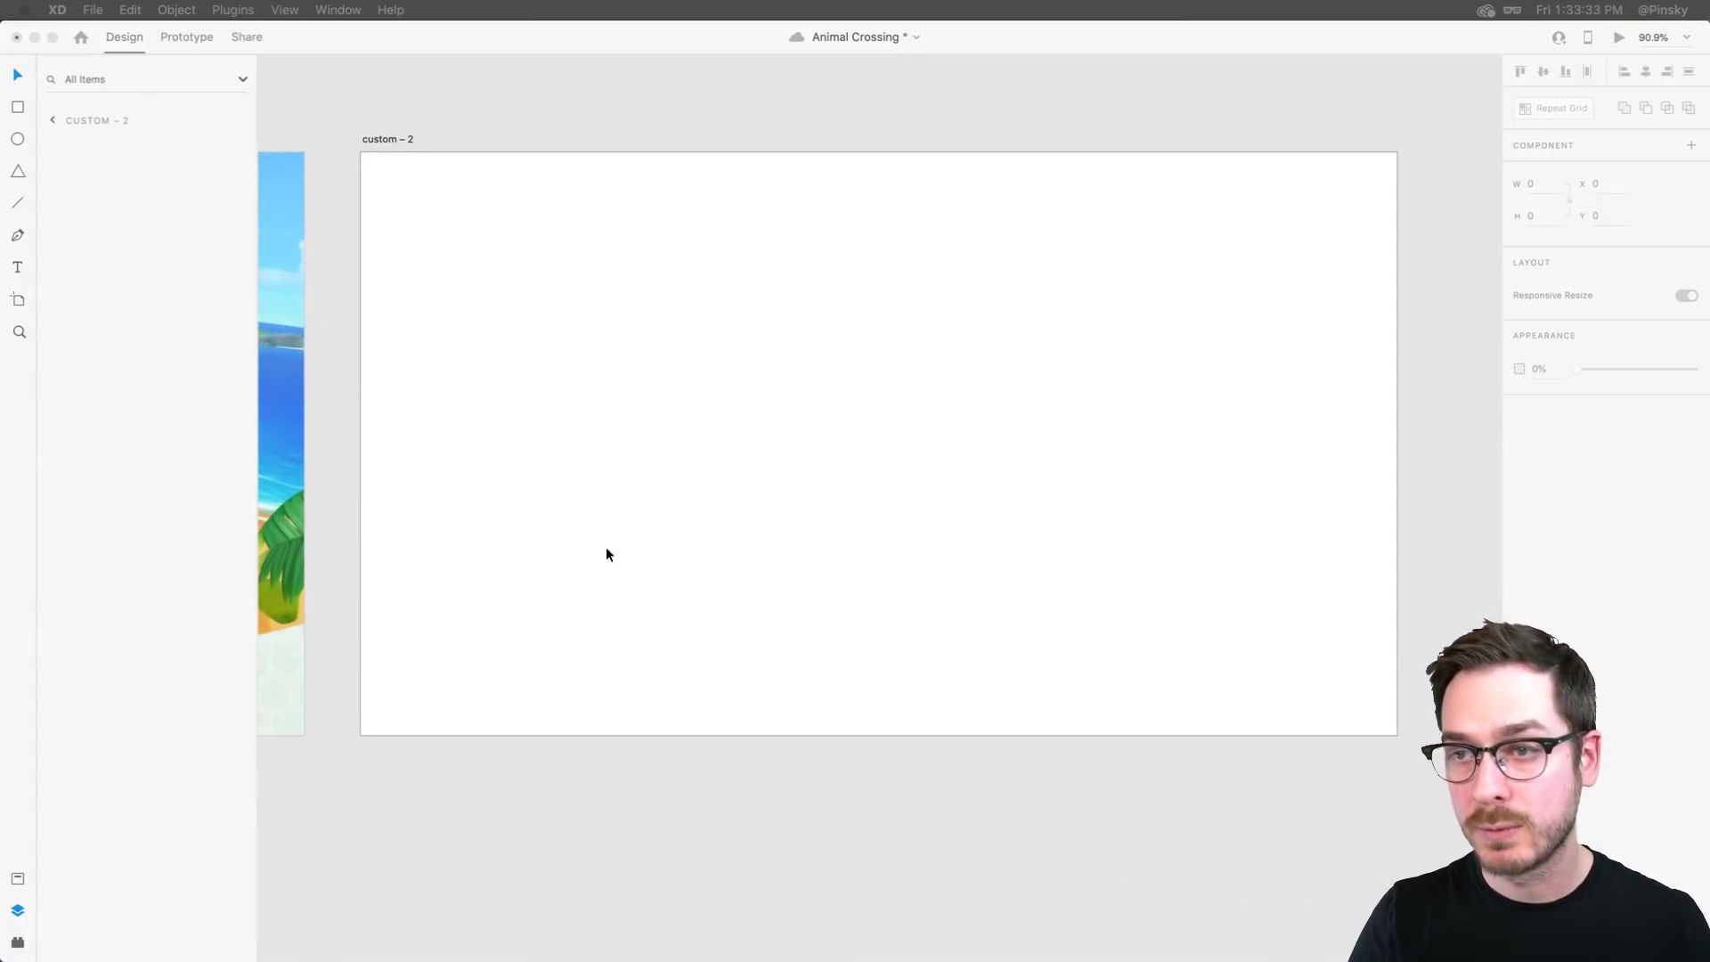
left_click(683, 567)
key("super+s")
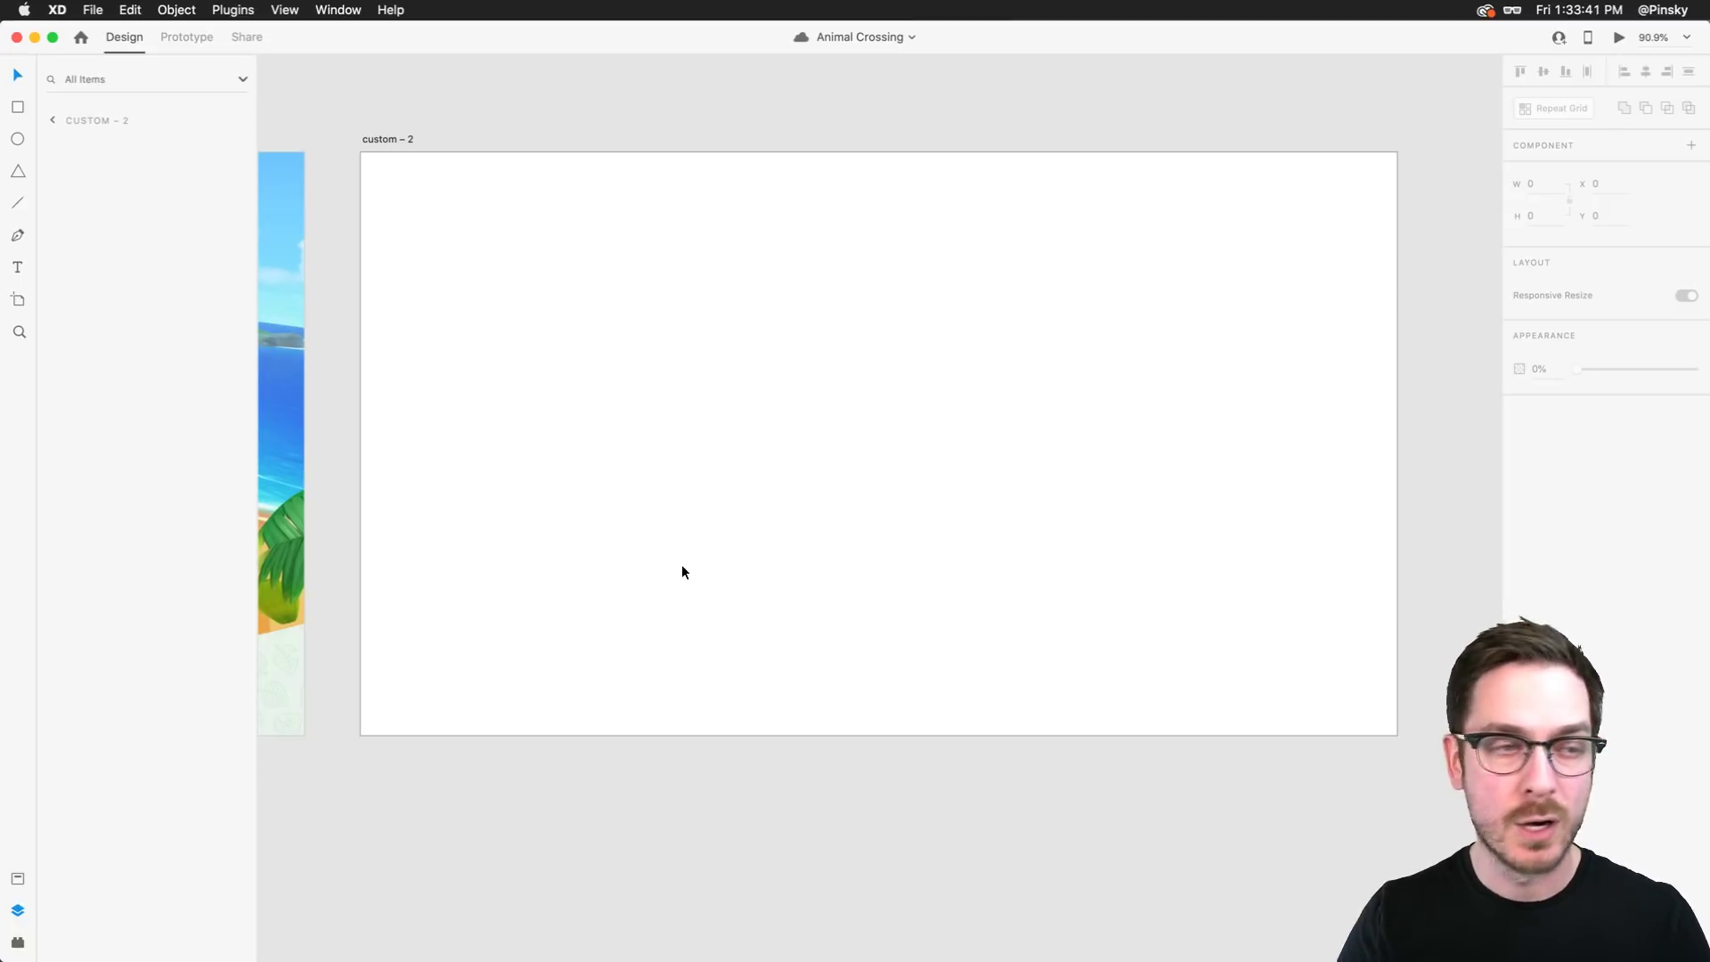
Draw a 68 by 68 circle near the upper-left corner of the custom – 2 artboard
left_click(660, 335)
left_click(17, 139)
mouse_move(388, 181)
left_mouse_down()
mouse_move(450, 233)
mouse_move(416, 215)
left_mouse_up()
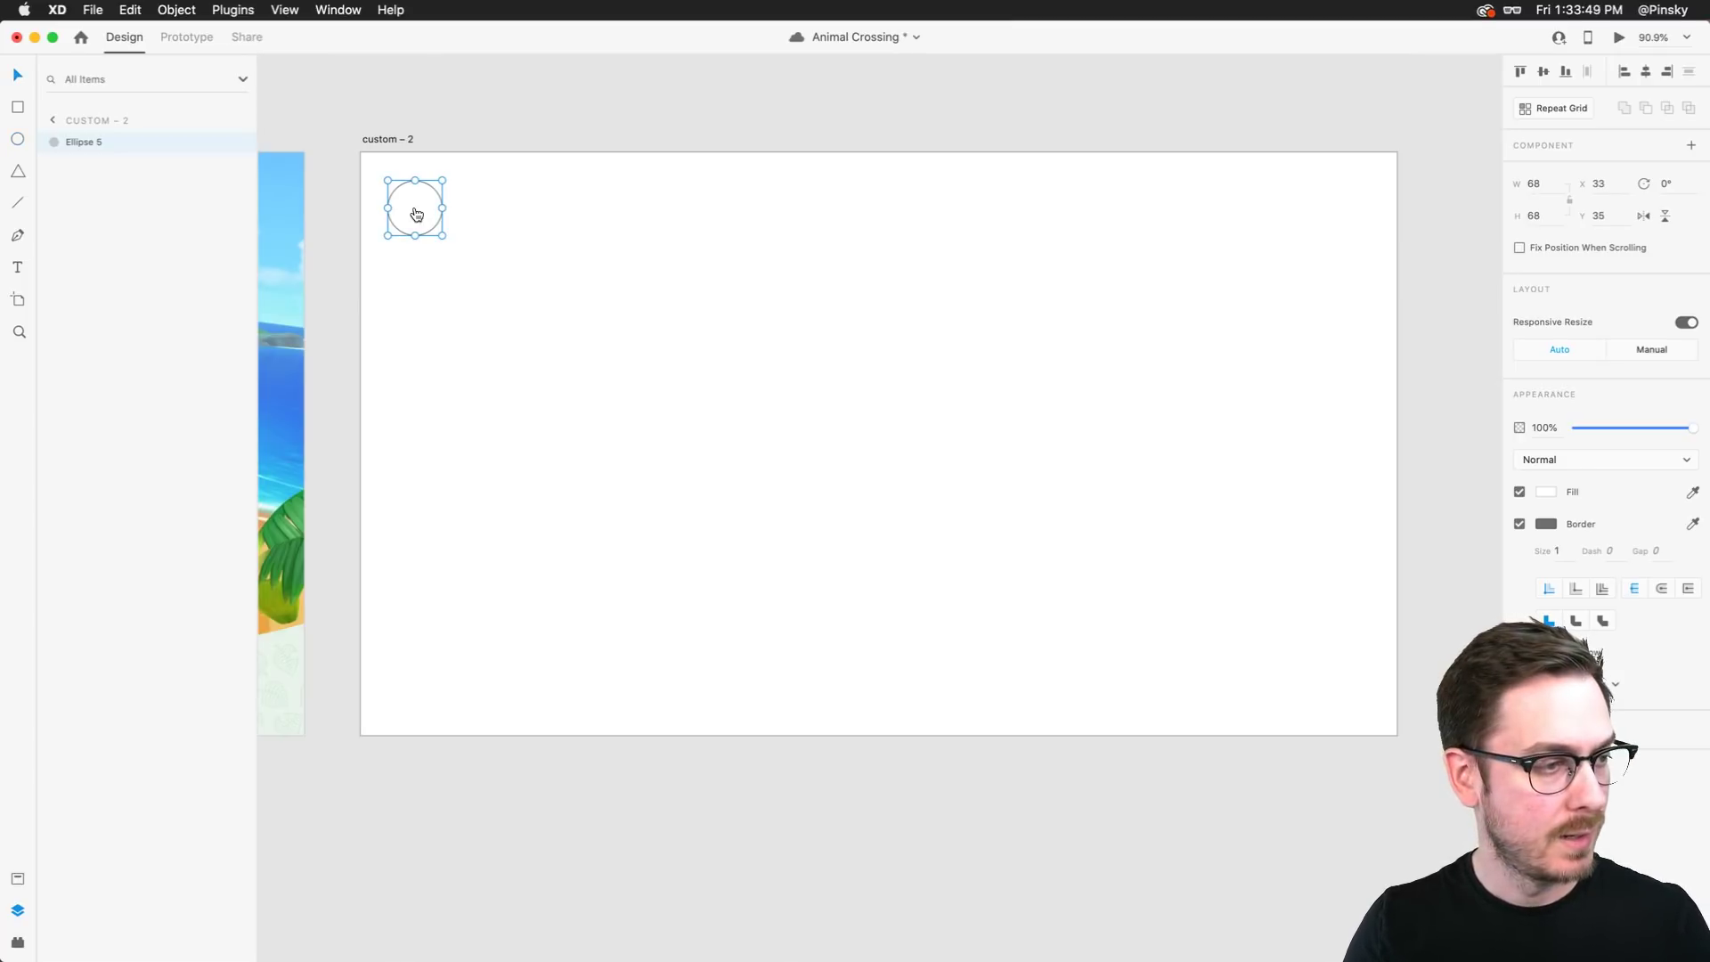
Switch to Finder and fill the circle with the Zelda Awakening image from the Games folder
key("super+Tab")
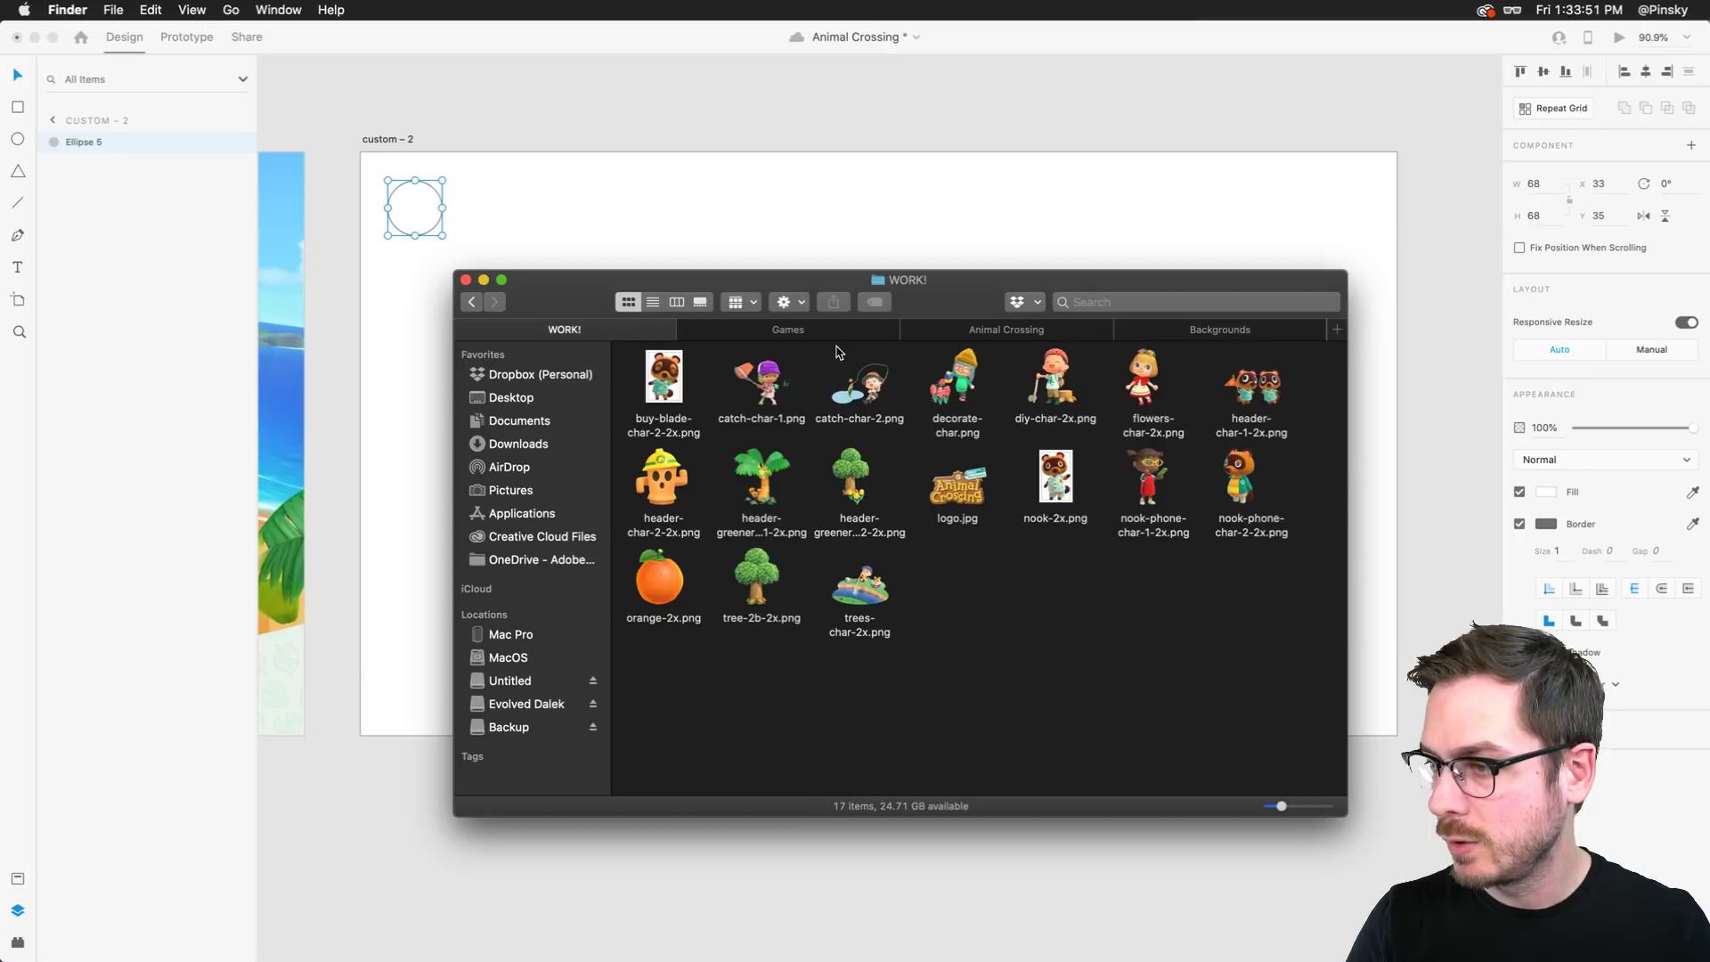
left_click(989, 332)
left_click(1150, 331)
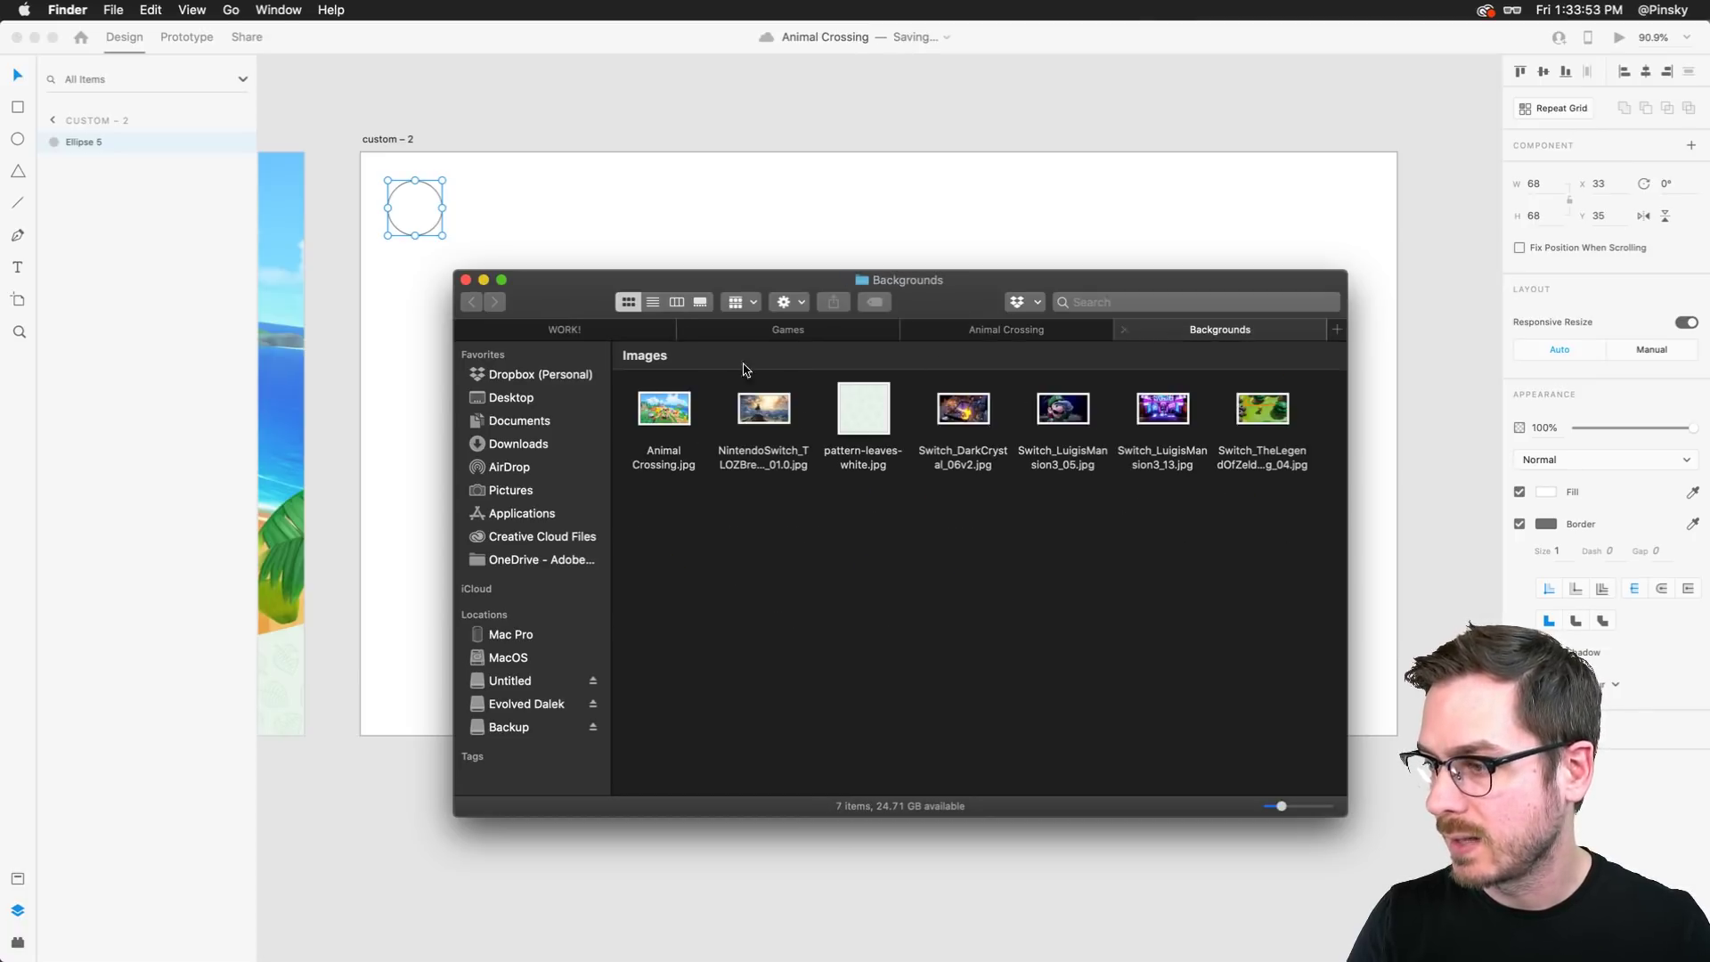
left_click(783, 334)
left_click_drag(674, 398, 496, 298)
key("super+Tab")
Adjust the image inside the circle so the character fills it, and remove the circle's border
double_click(419, 211)
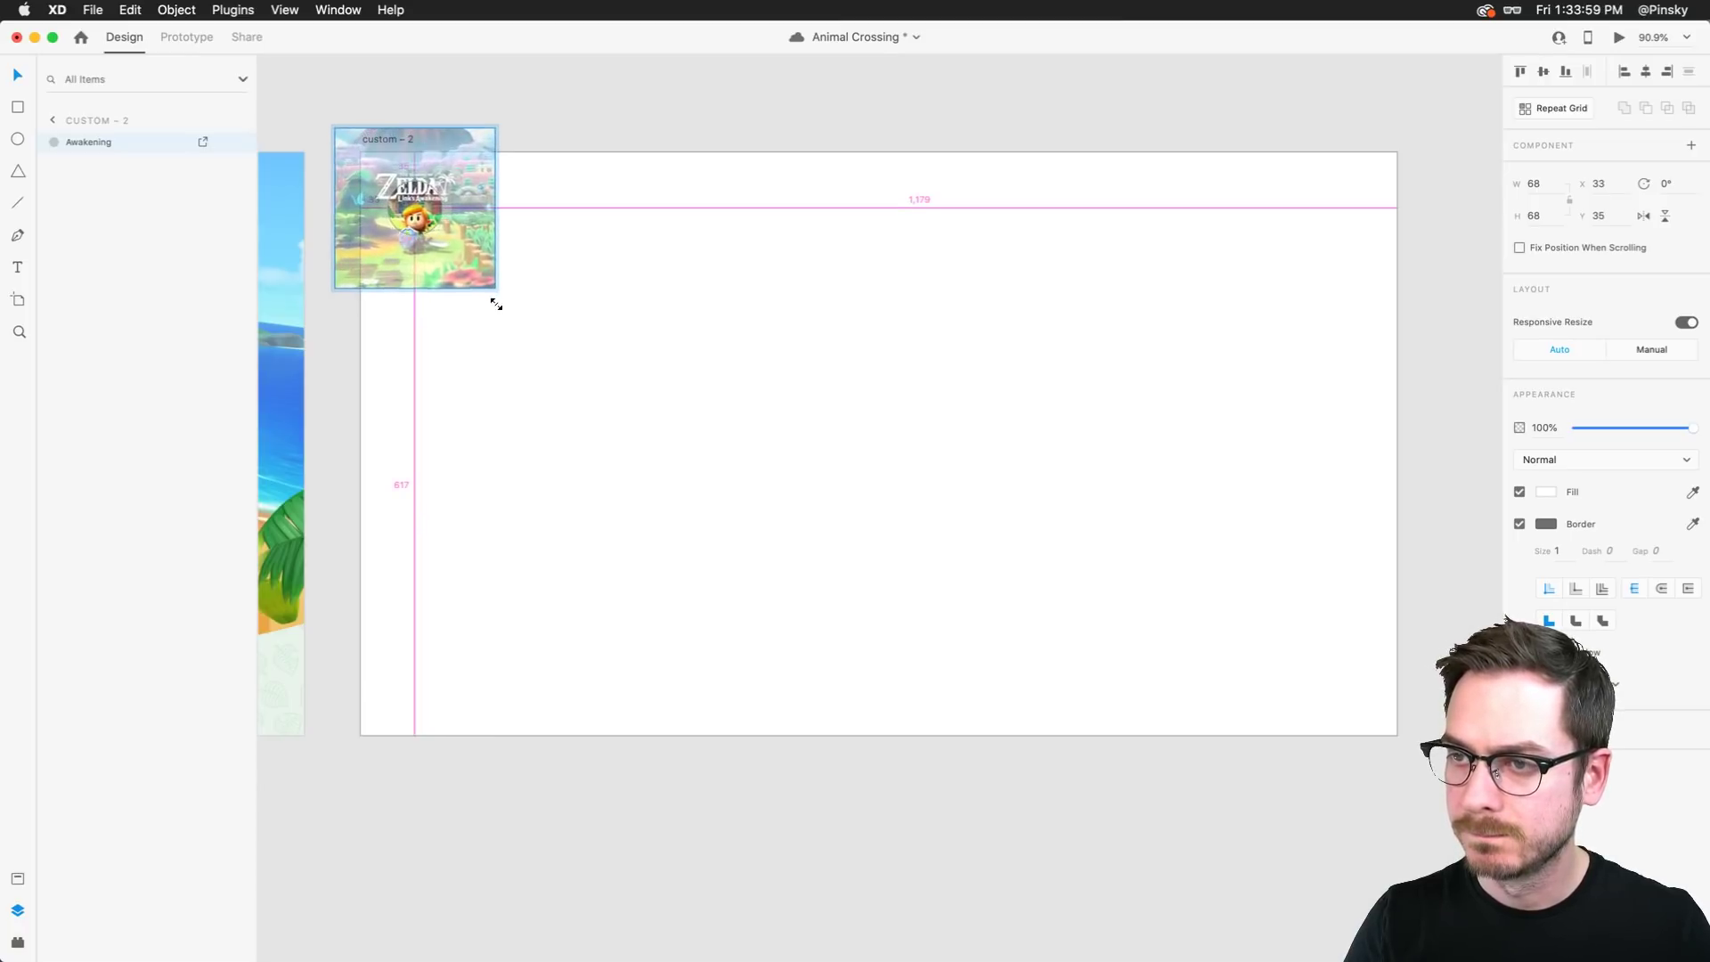
left_click_drag(426, 214, 426, 194)
key("Escape")
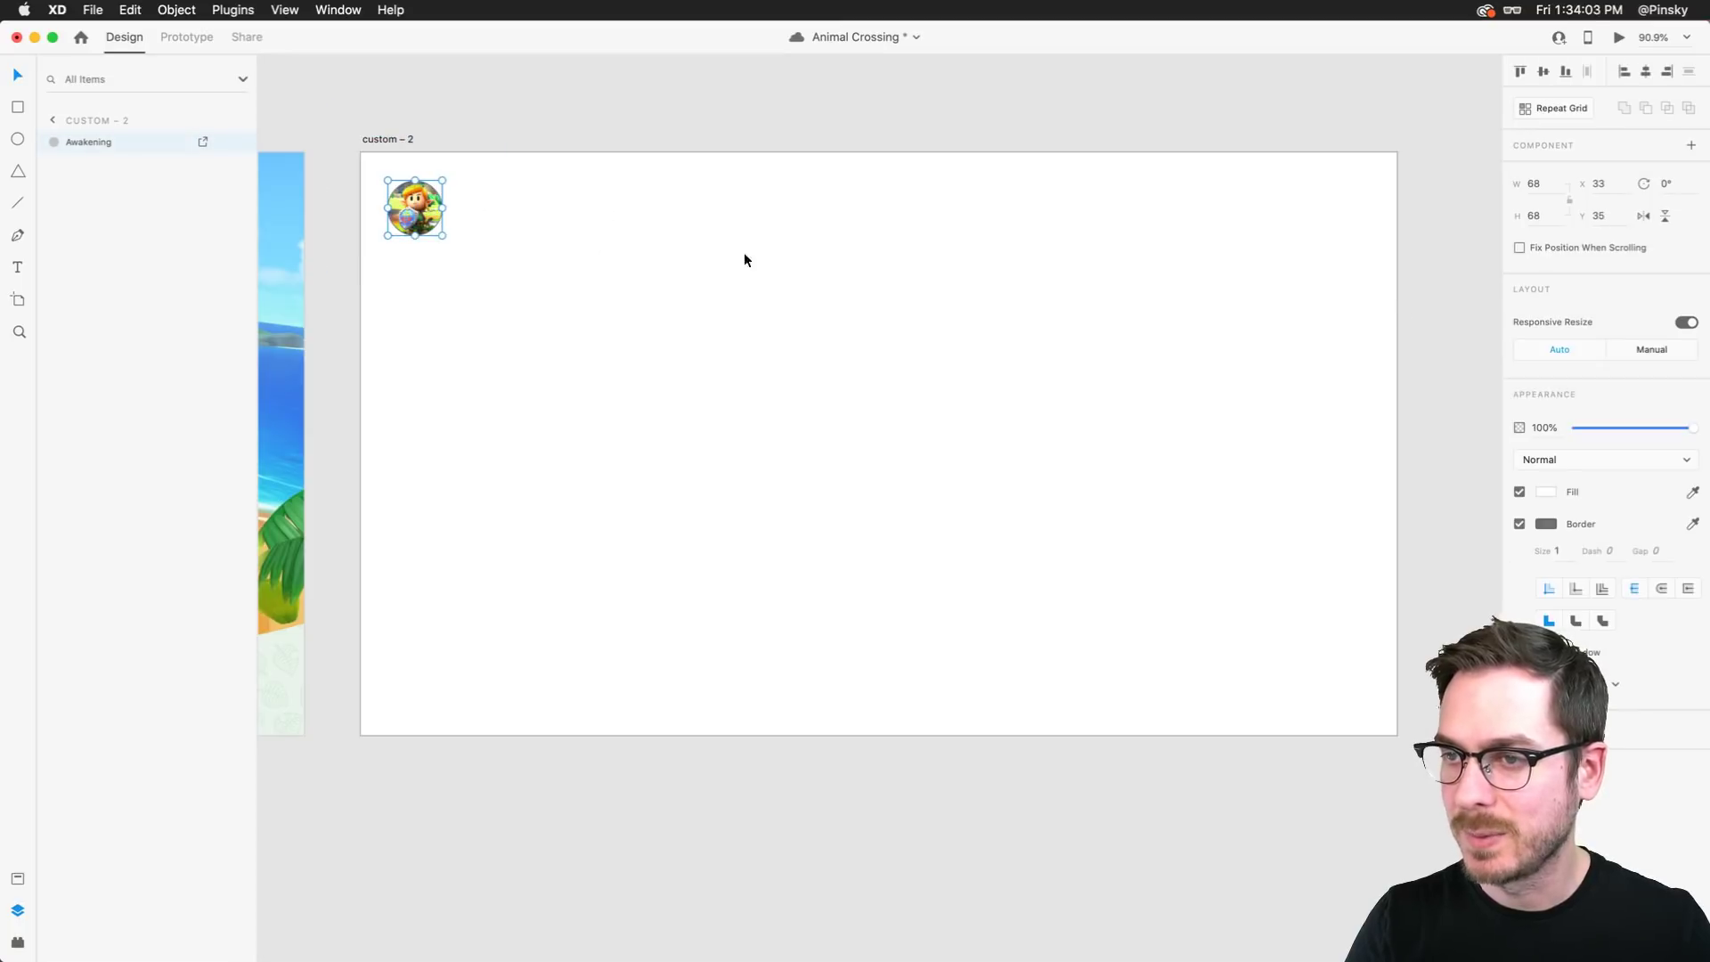
left_click(1519, 524)
scroll(681, 285, "right", 3)
scroll(681, 285, "up", 1)
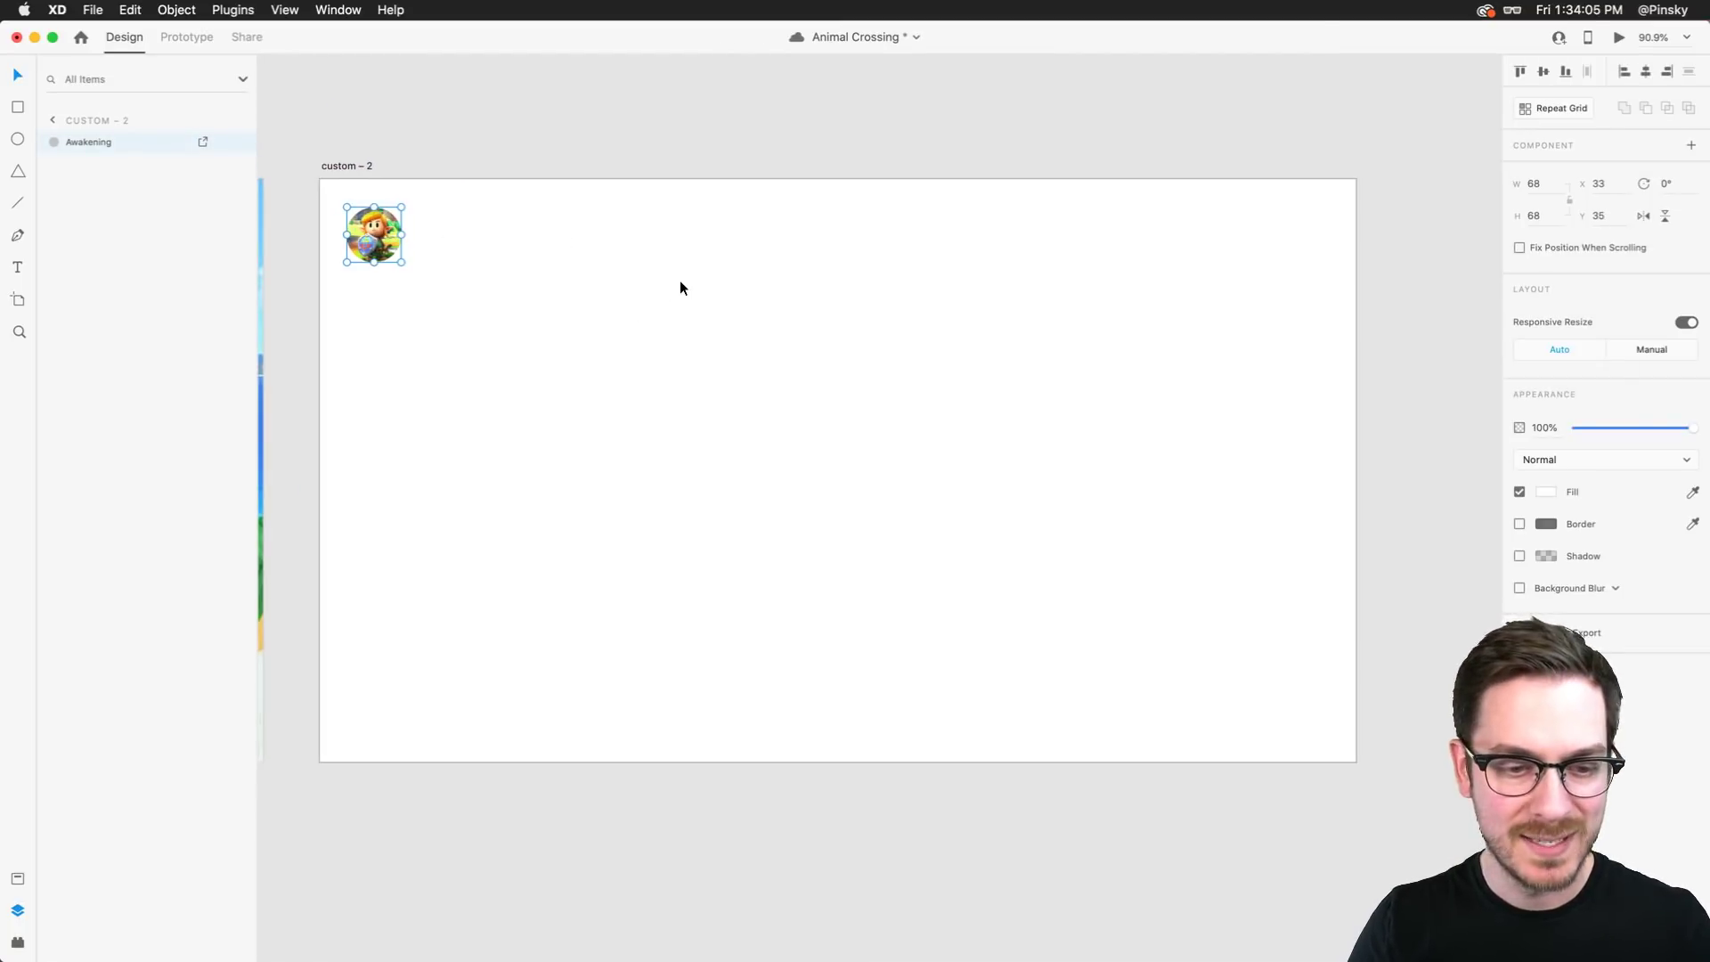
left_click(680, 282)
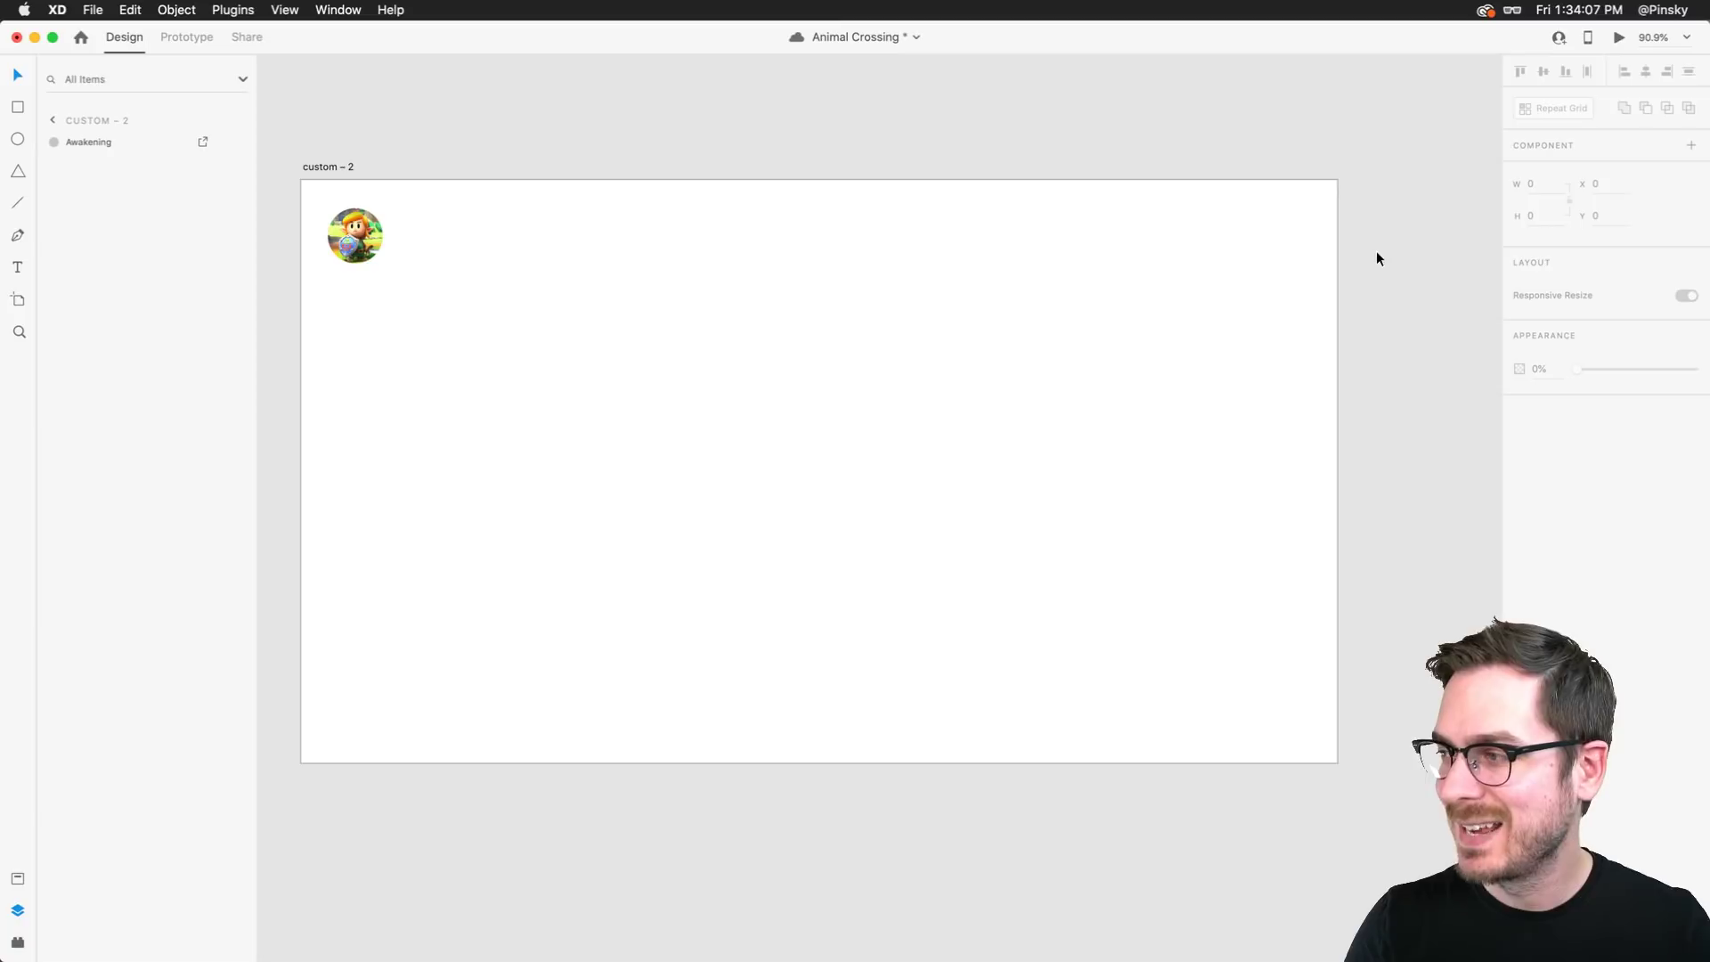
Change the custom – 2 artboard's fill to a linear gradient with #FAFAFA as its upper color stop
left_click(729, 189)
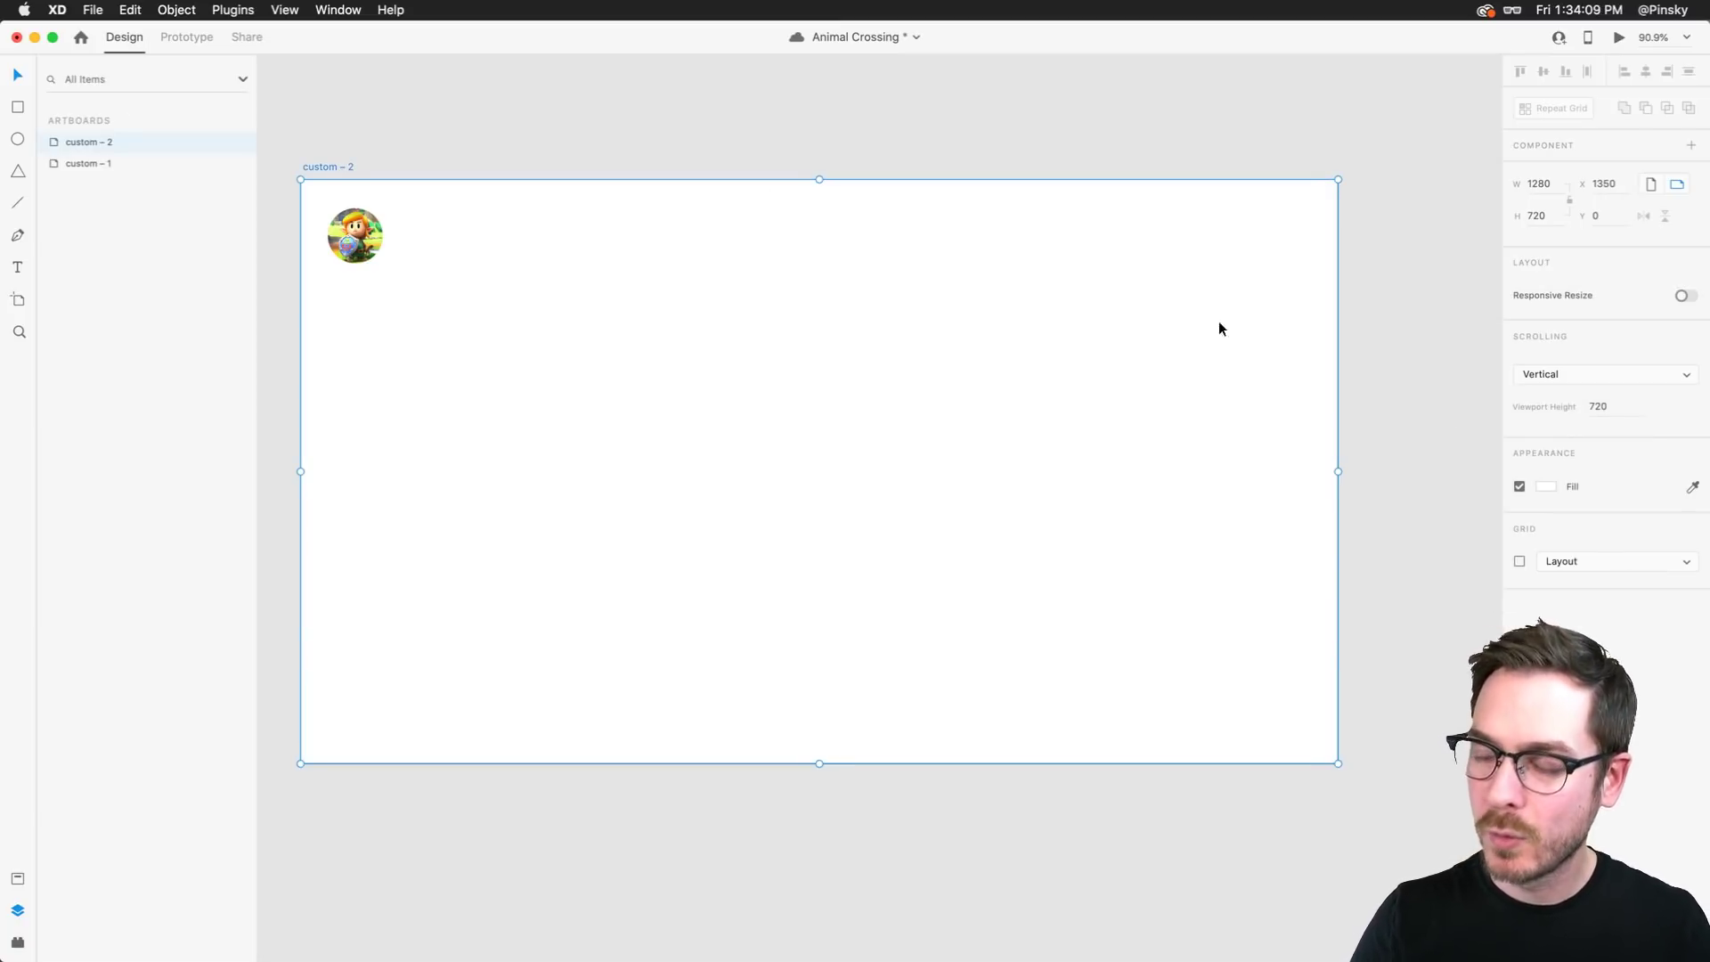
left_click(1546, 488)
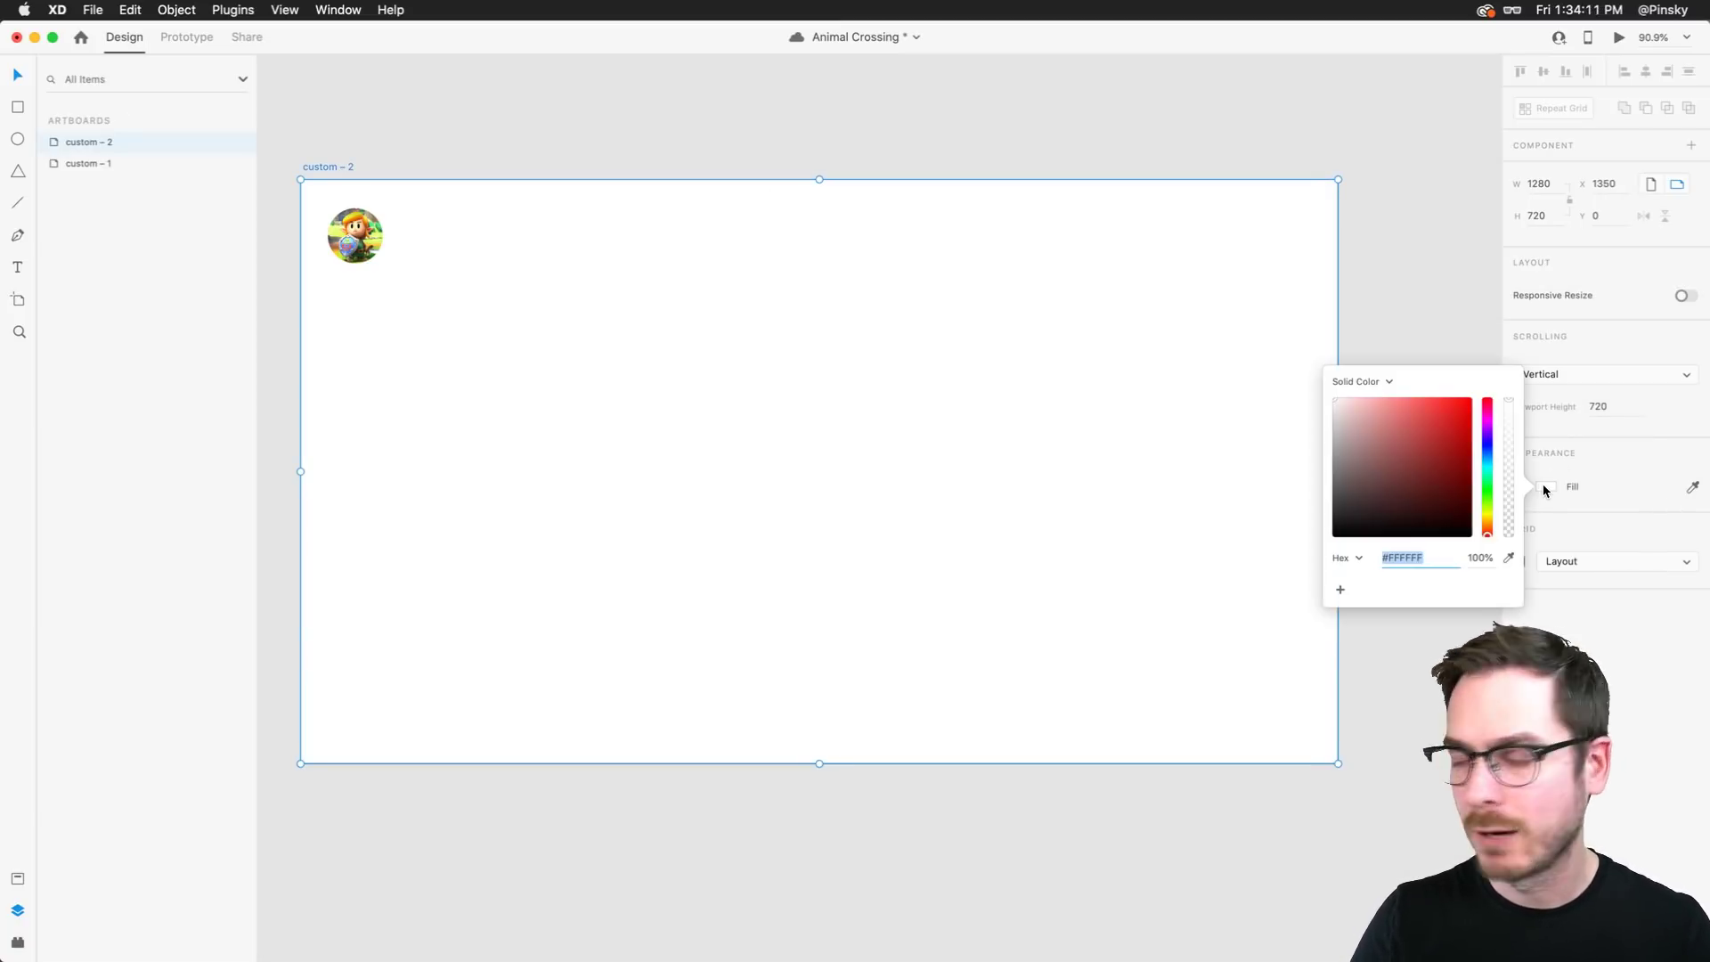
left_click(1361, 383)
left_click(1356, 395)
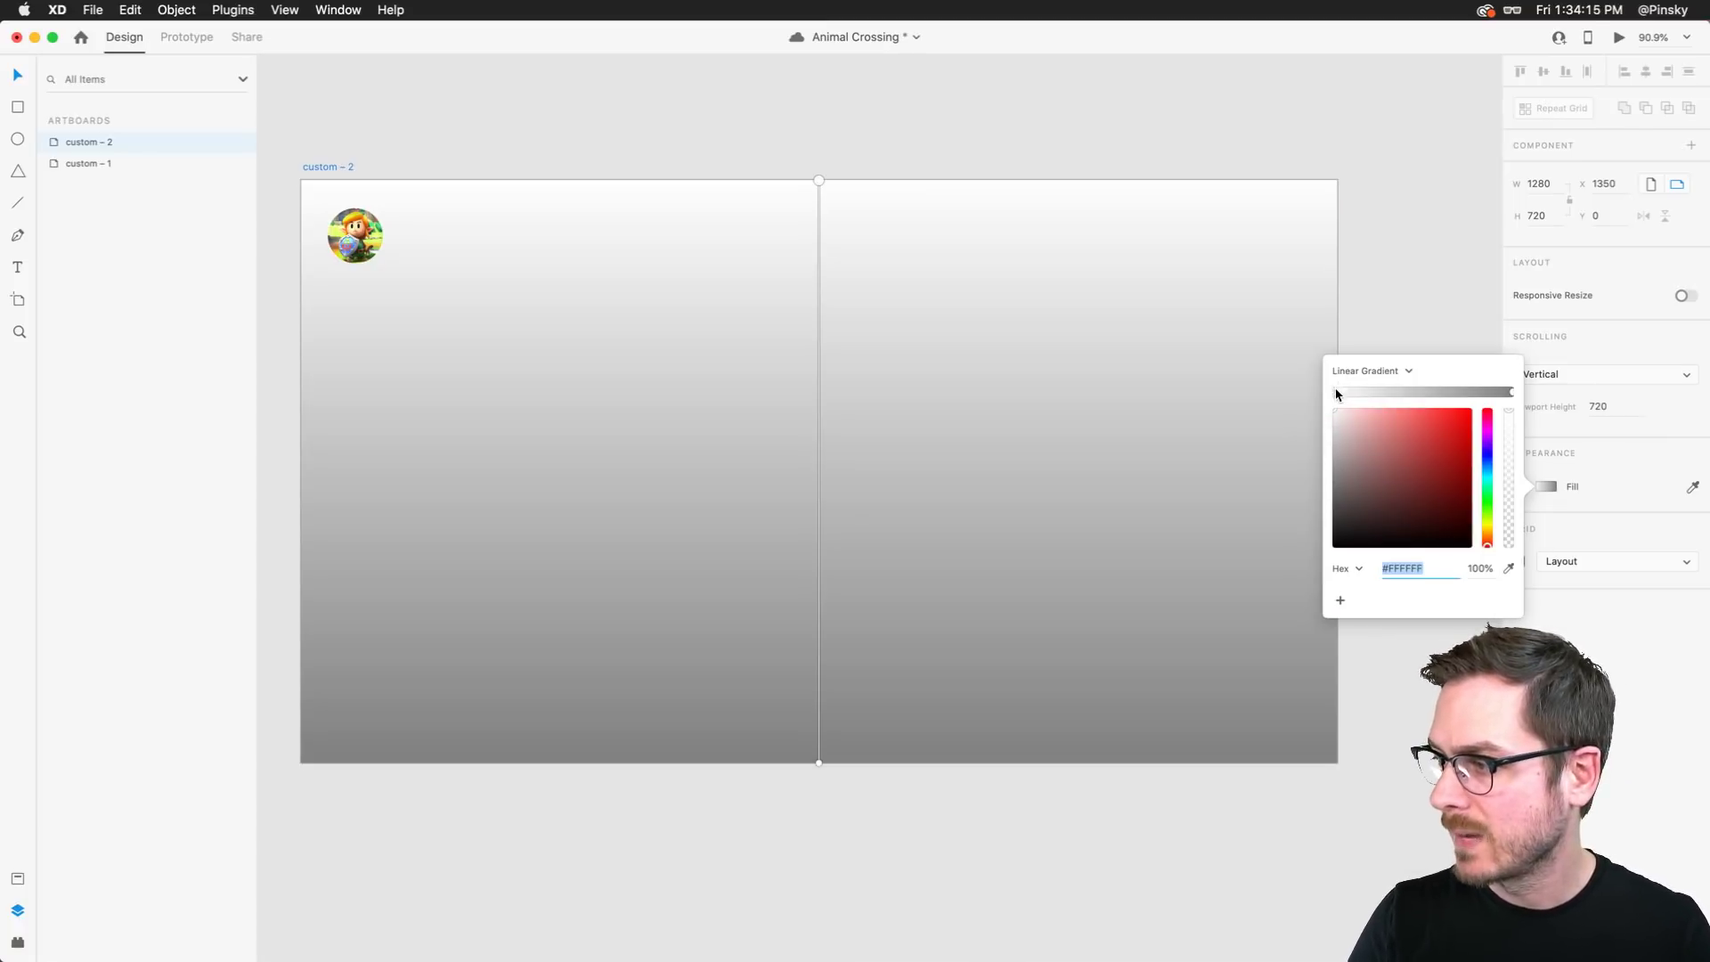
left_click(1335, 393)
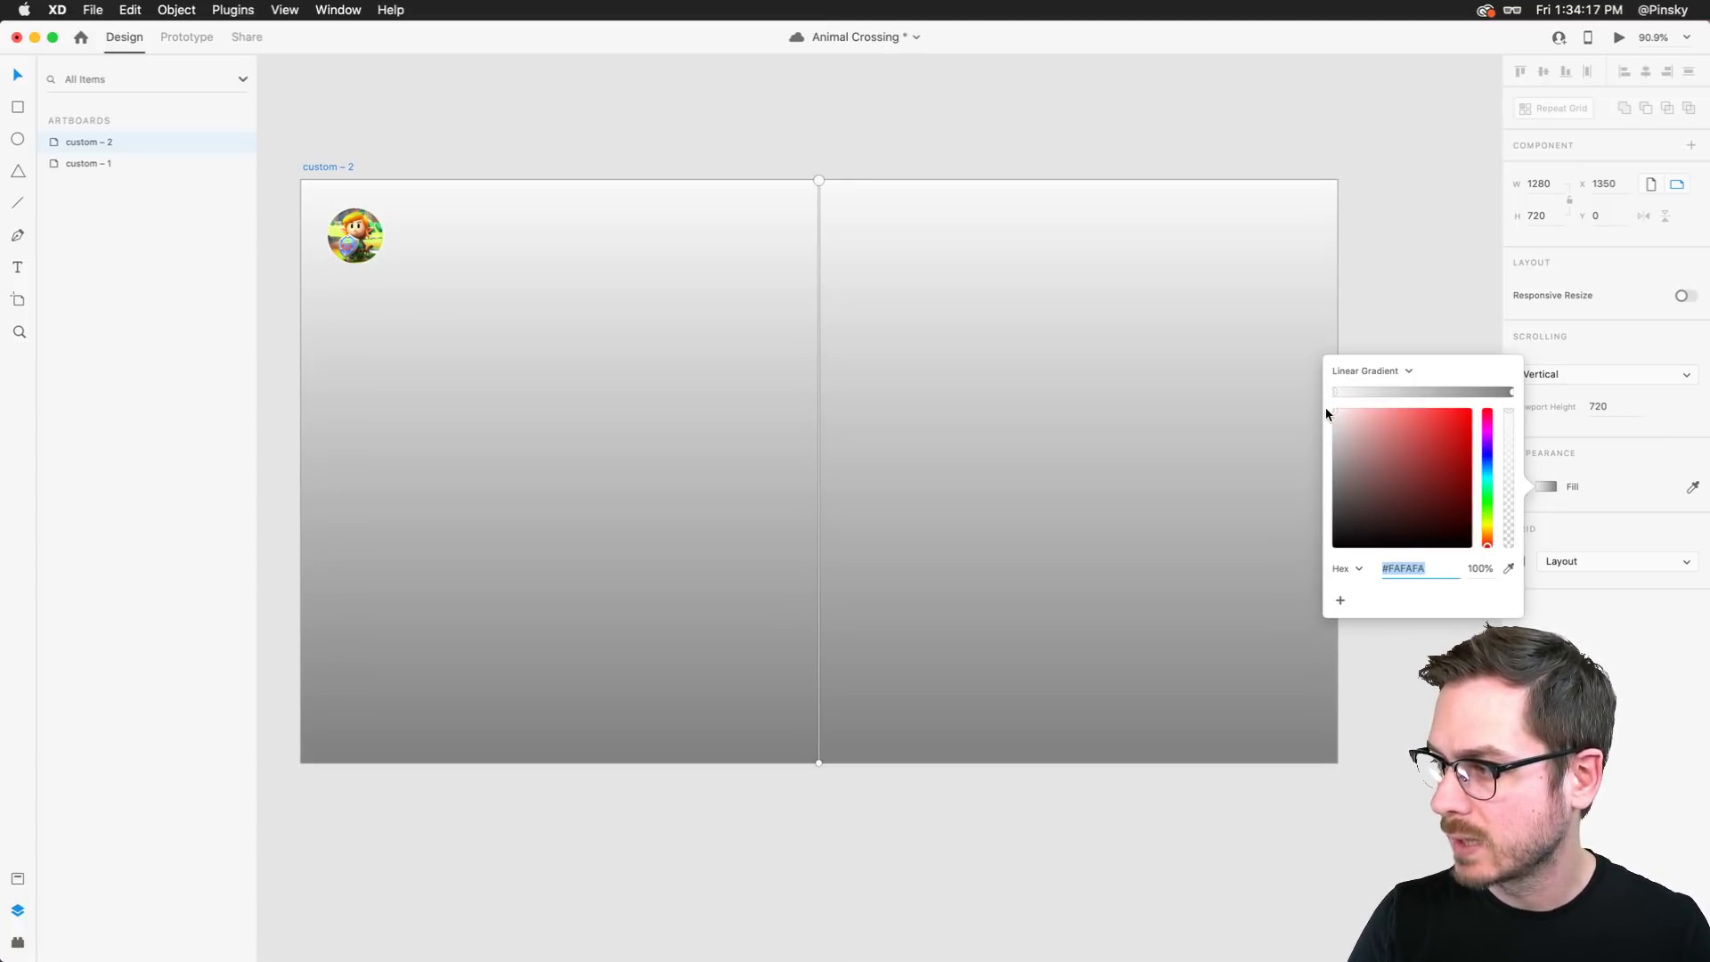
Set the lower stop of the artboard's gradient to light grey #E6E6E6 and save the document
left_click(1512, 392)
left_click_drag(1334, 424, 1313, 422)
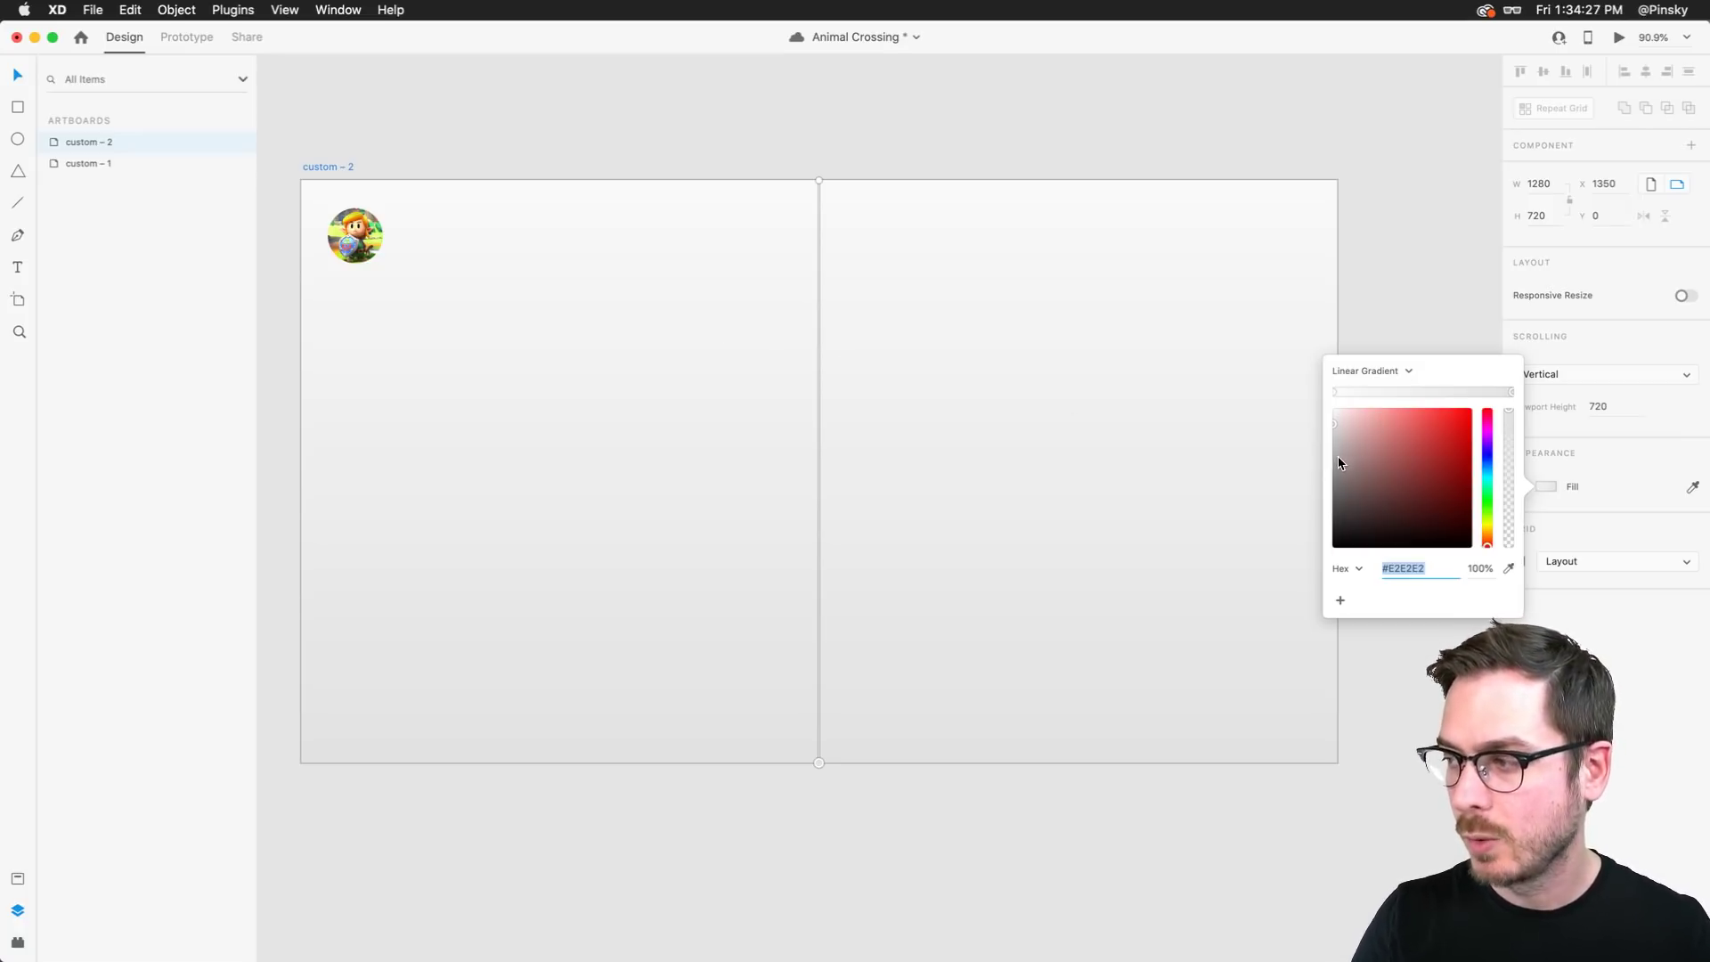
left_click_drag(1339, 462, 1296, 478)
left_click_drag(1350, 420, 1321, 420)
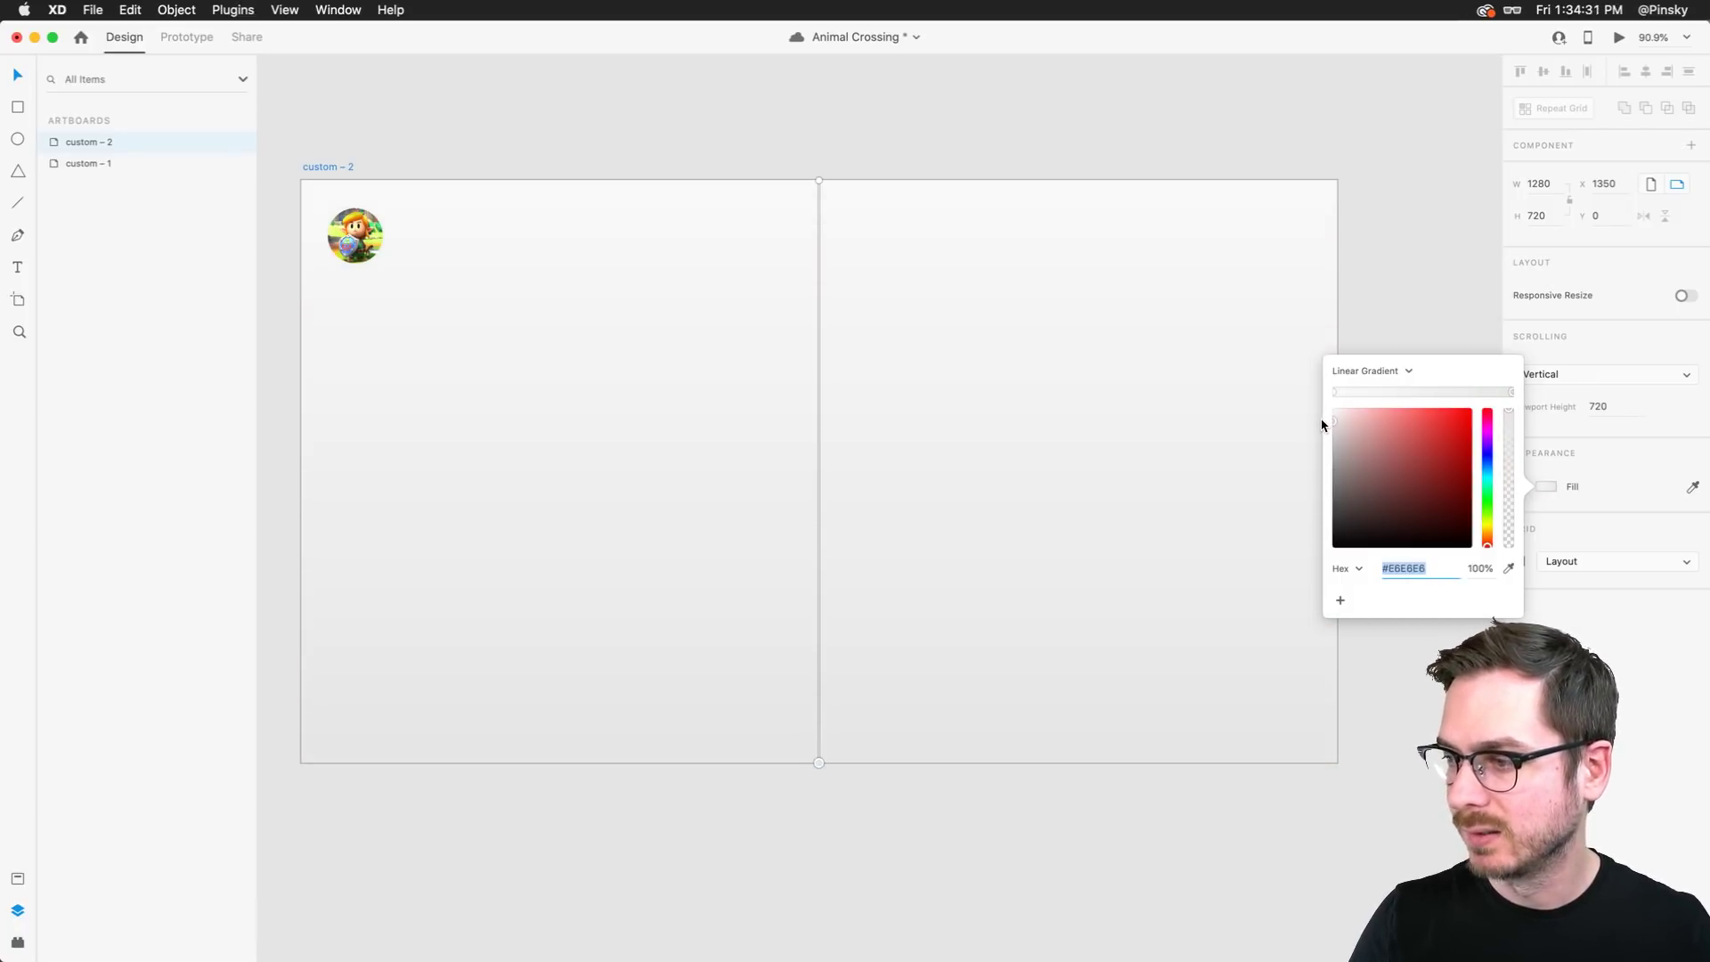
left_click(975, 131)
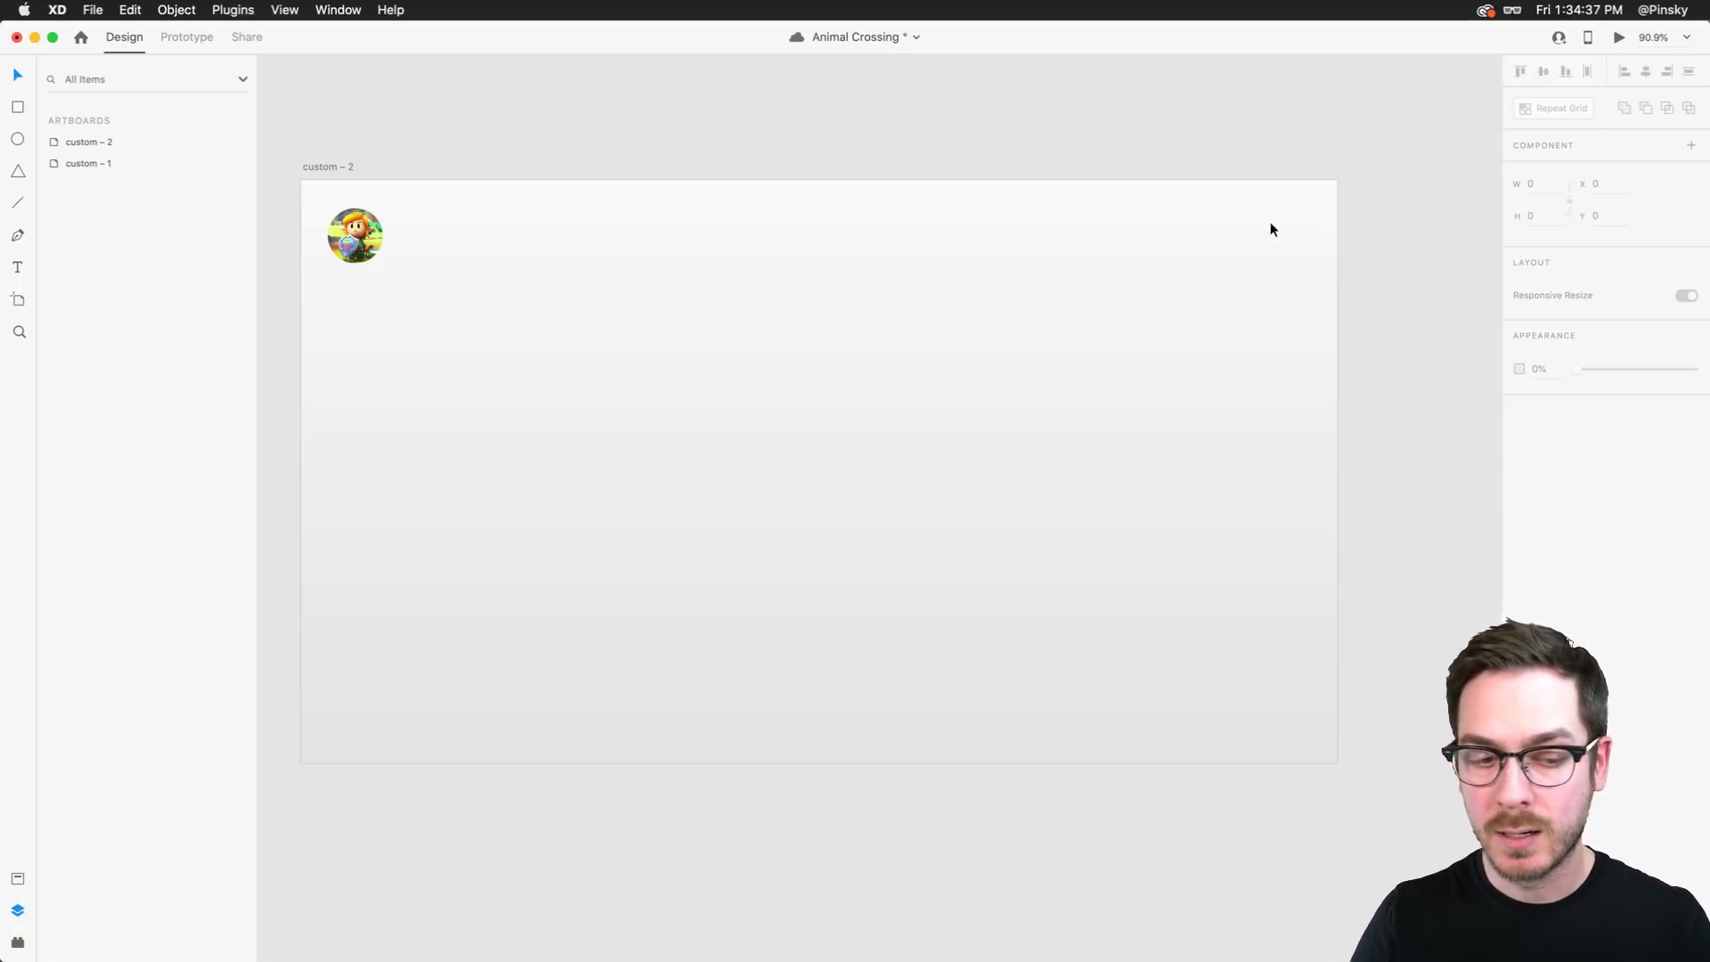
key("super+s")
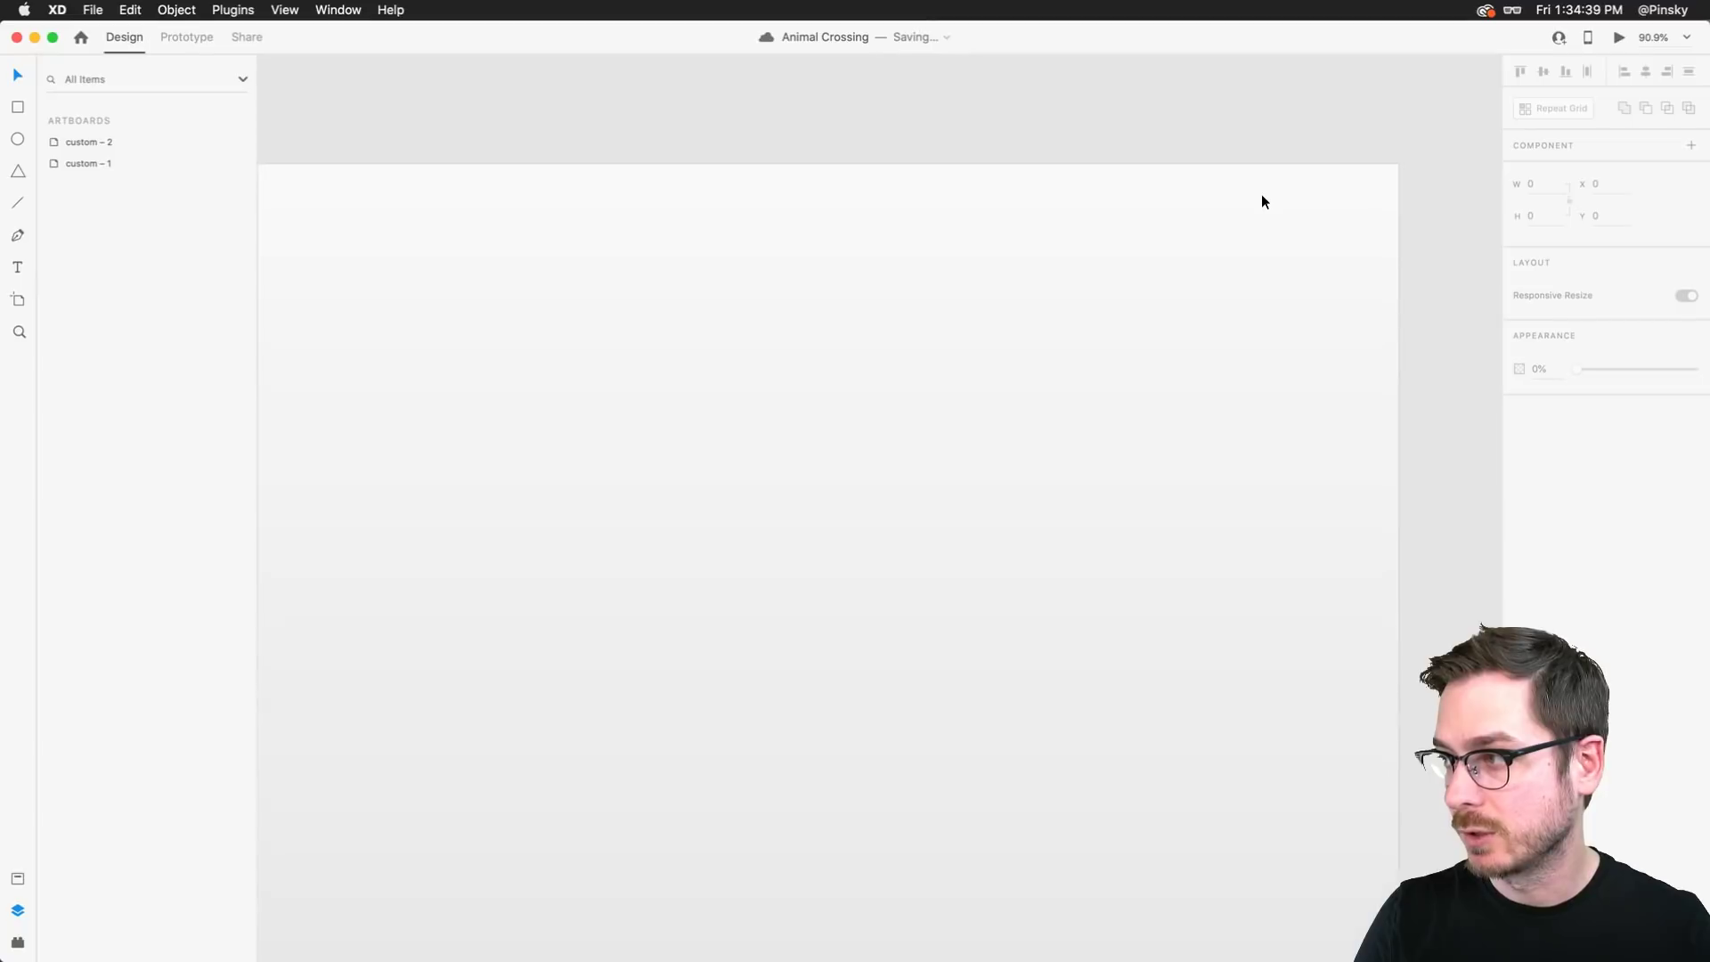
Draw a small rectangle about 34 by 19 beside the circular avatar and save the document
scroll(462, 214, "up", 5)
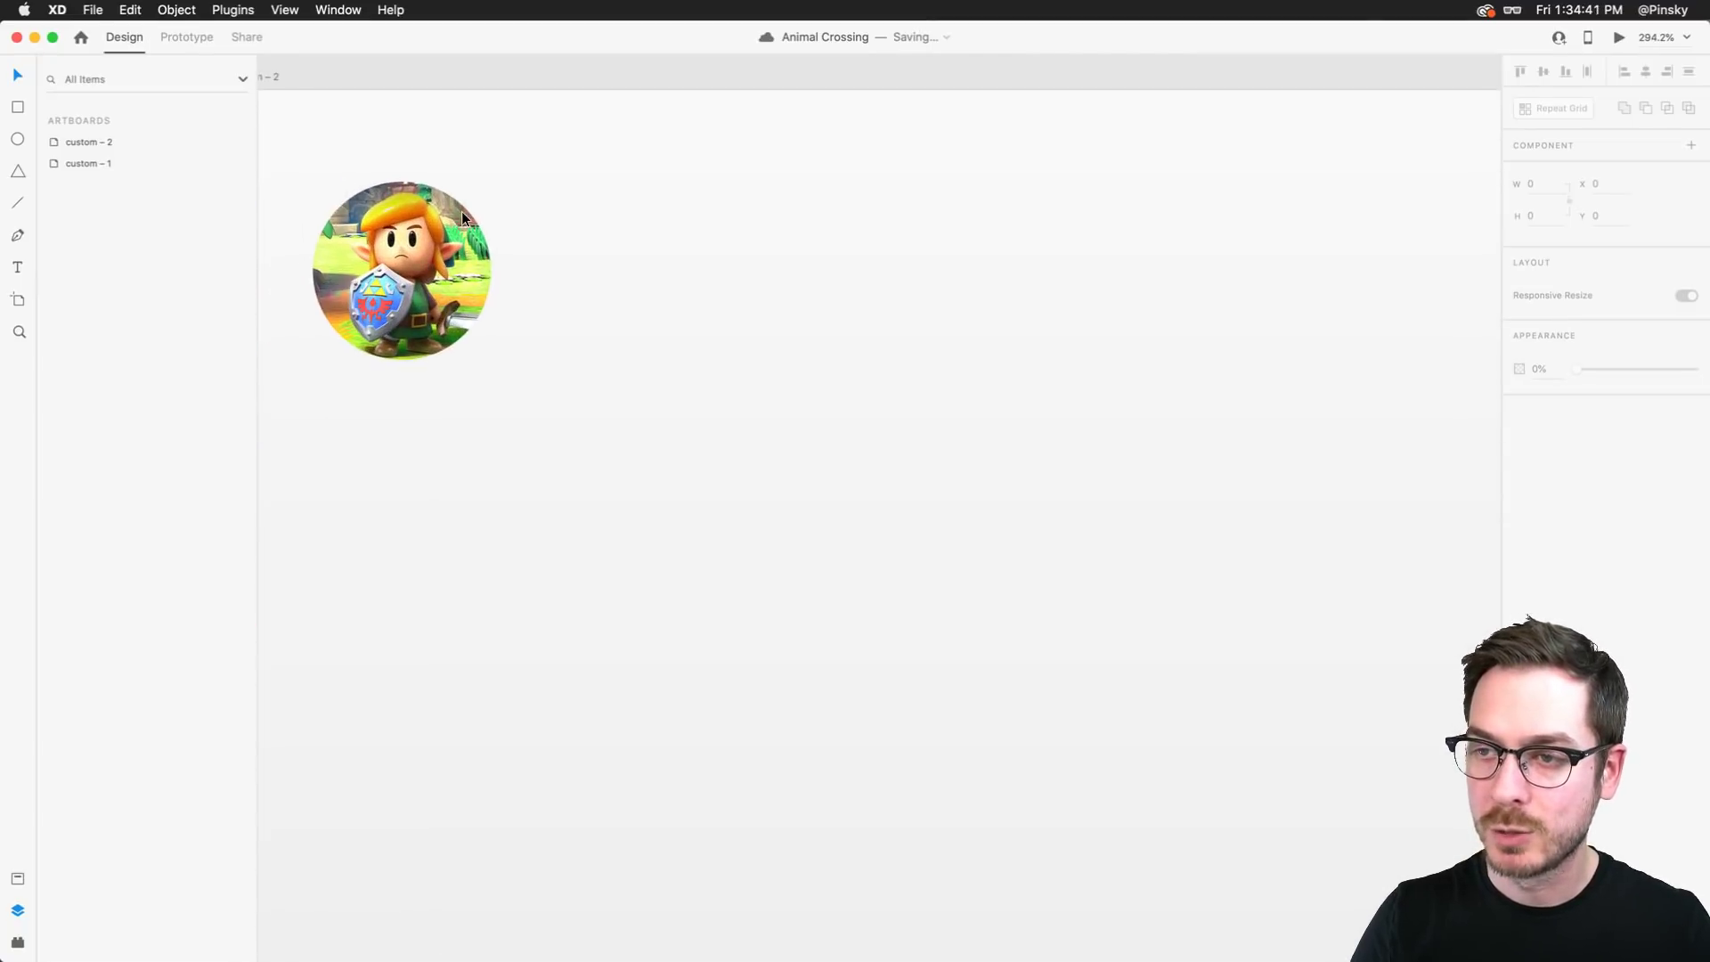
left_click(17, 108)
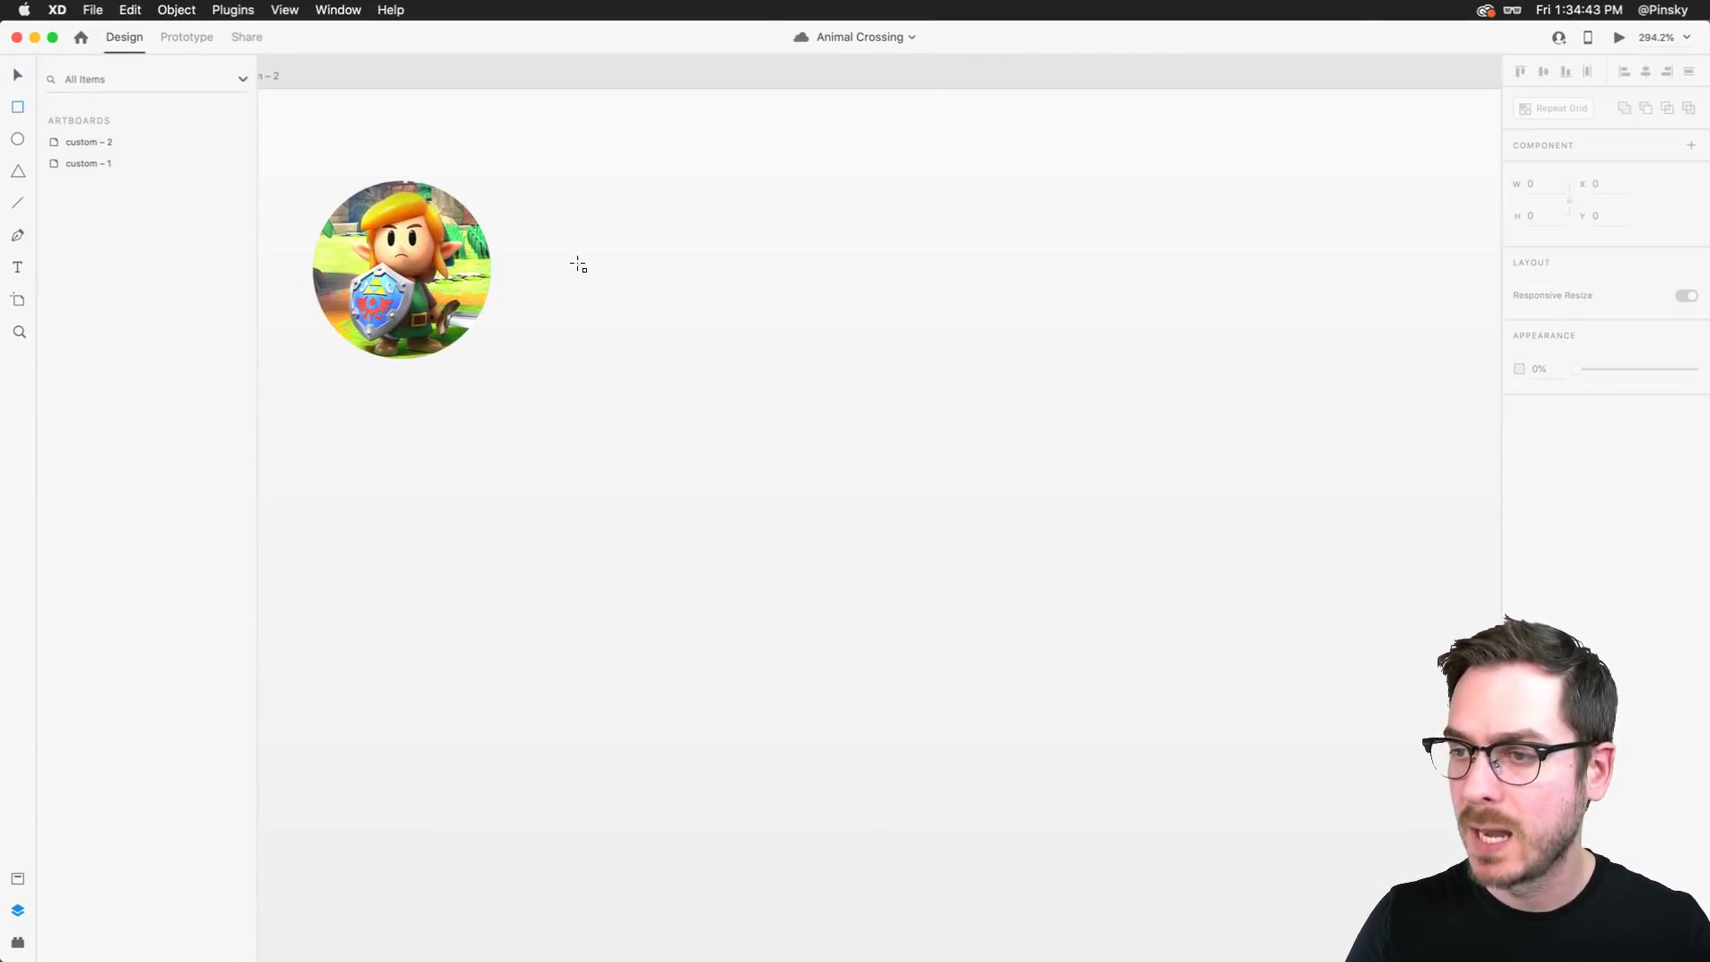
left_click_drag(541, 244, 602, 271)
scroll(586, 283, "up", 5)
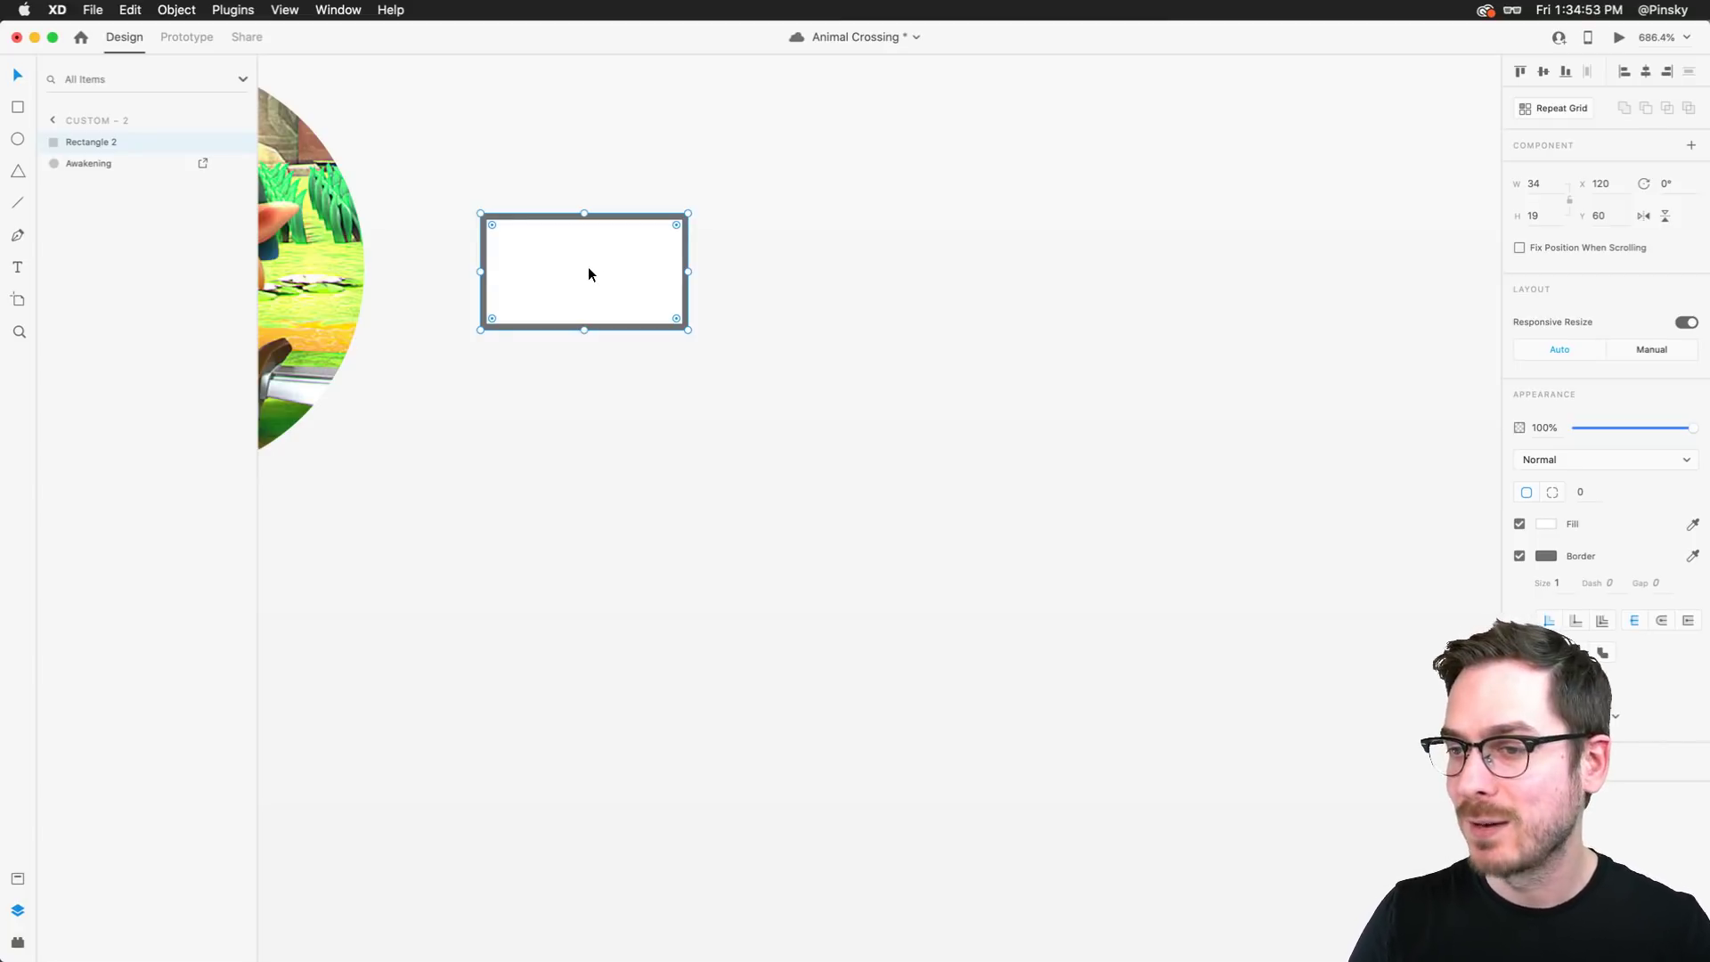
scroll(588, 265, "left", 3)
key("super+s")
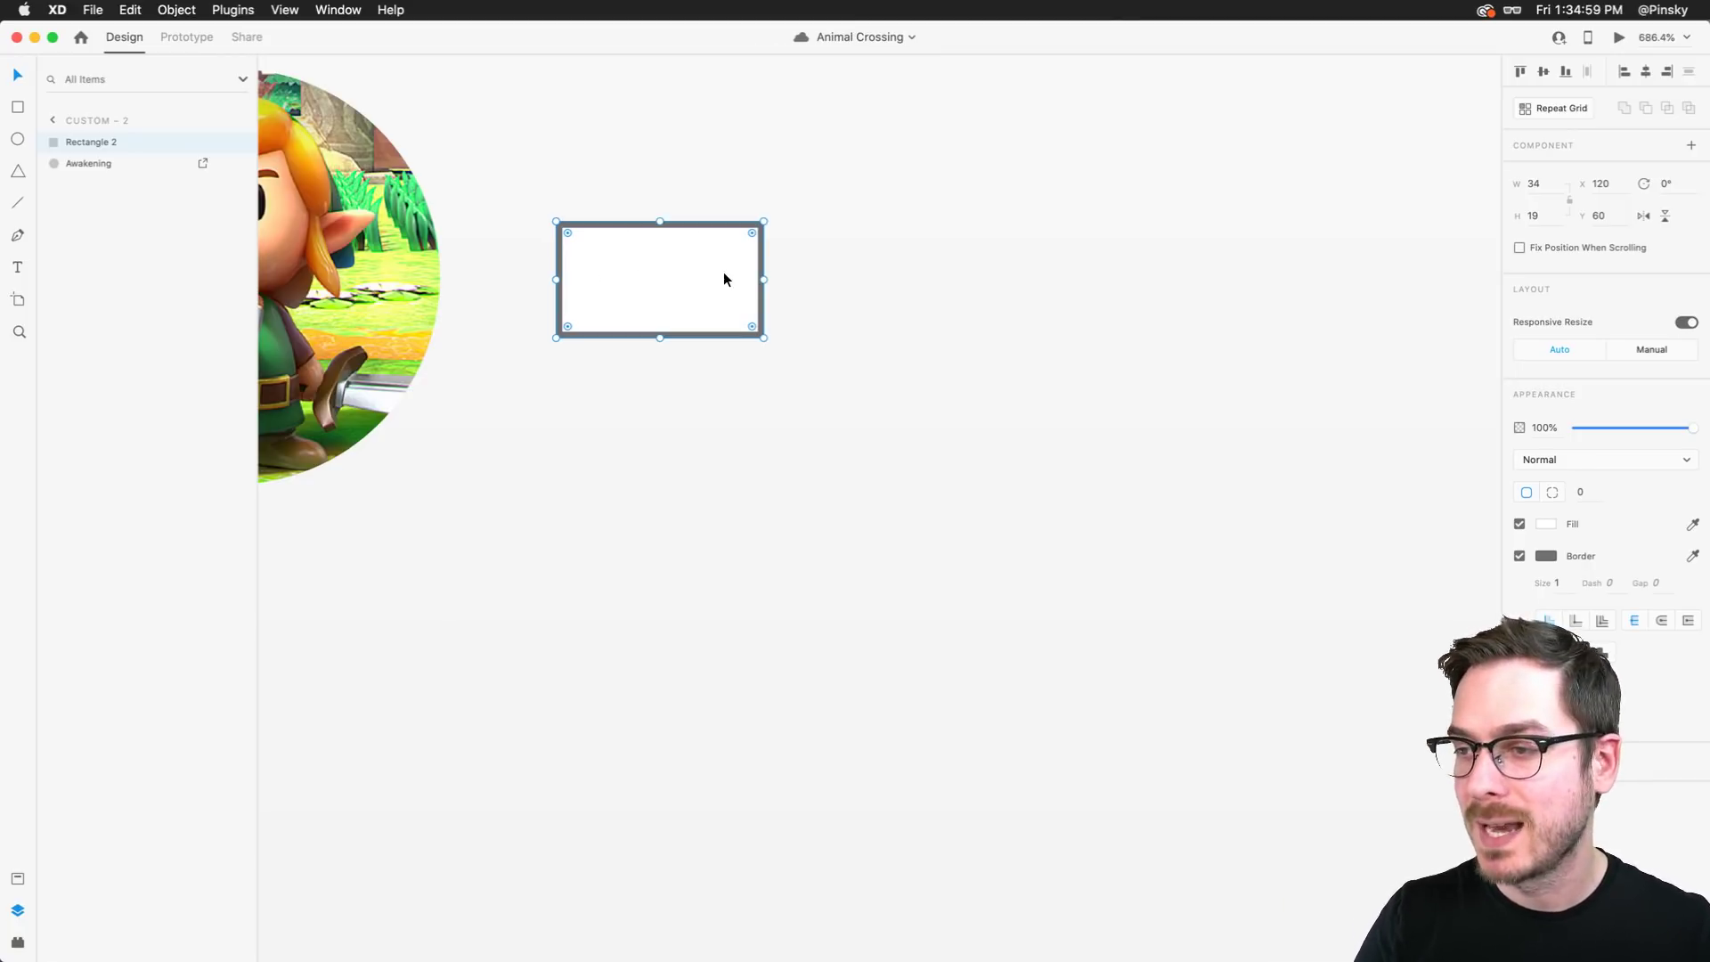
Remove the small rectangle's fill, keeping its grey border
scroll(724, 268, "up", 2)
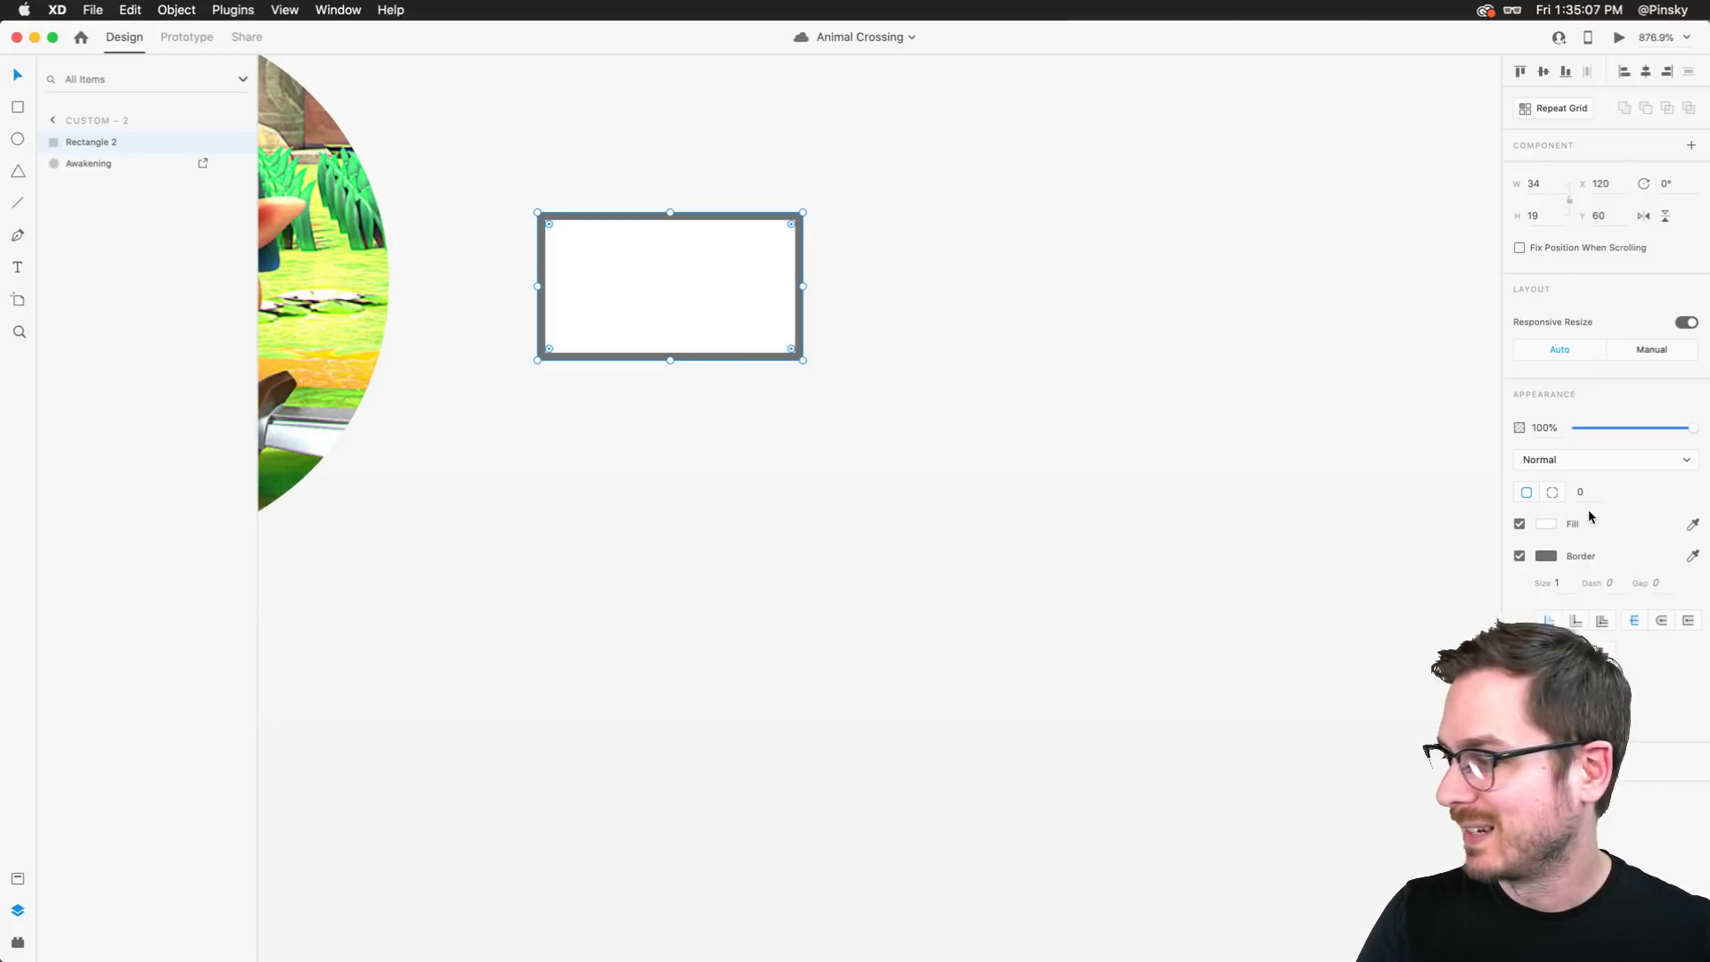
left_click(1520, 525)
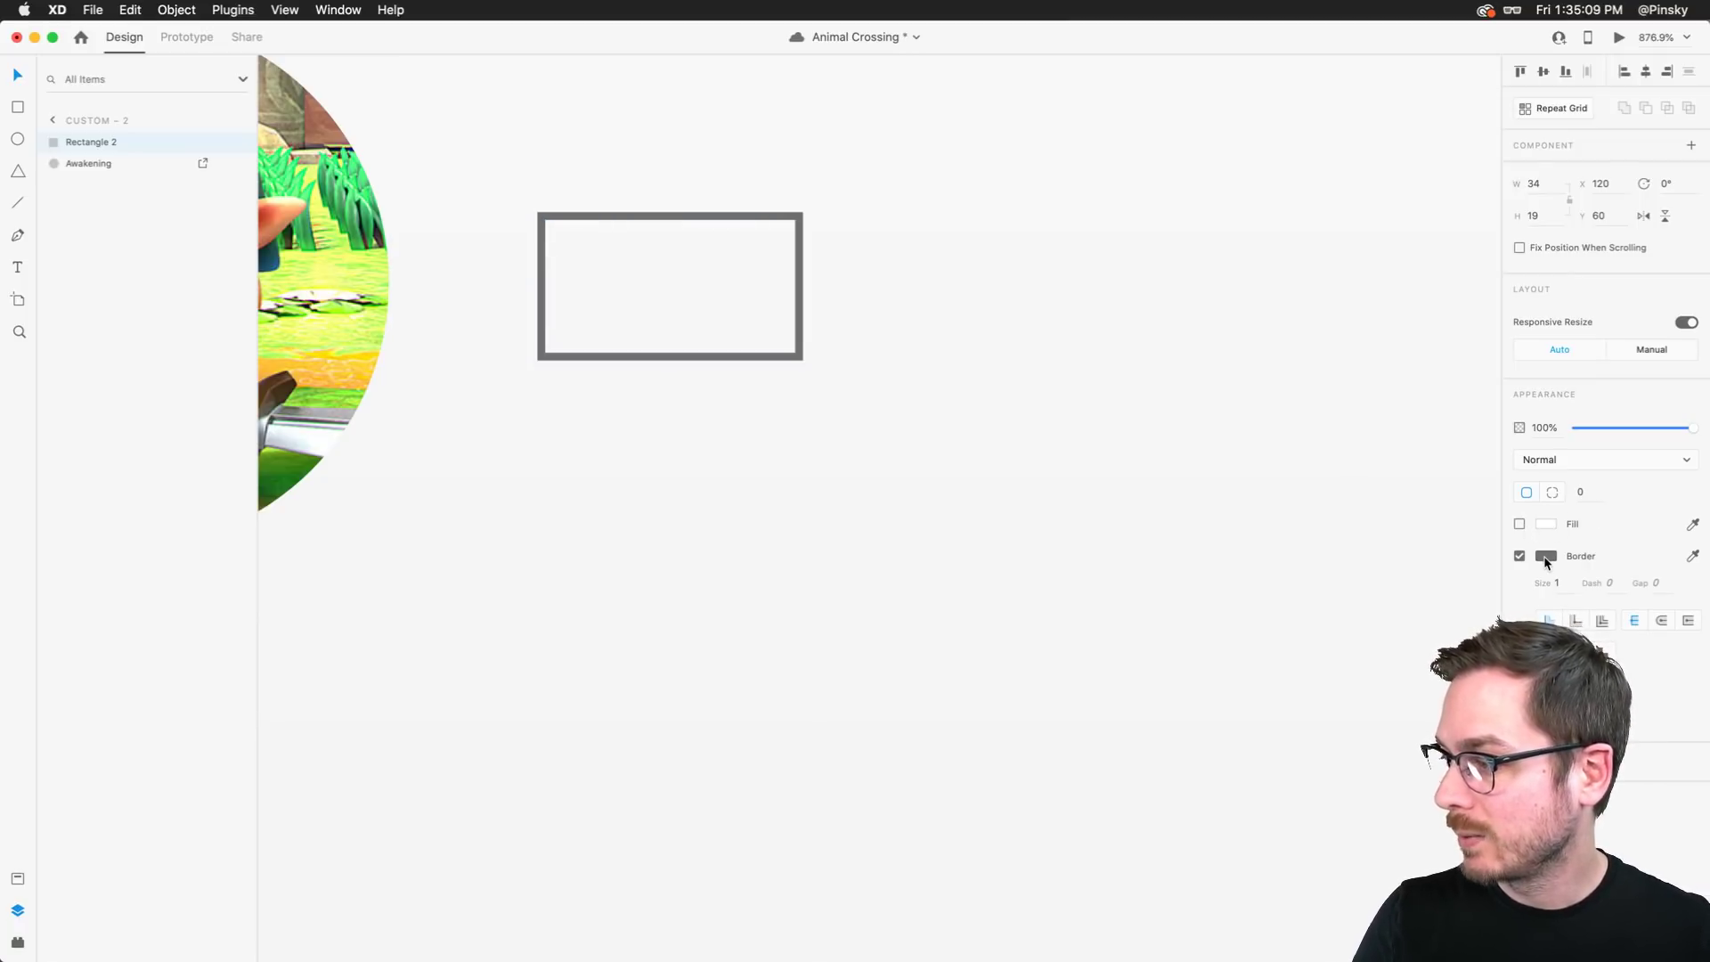
left_click(1546, 555)
left_click_drag(1341, 467, 1294, 523)
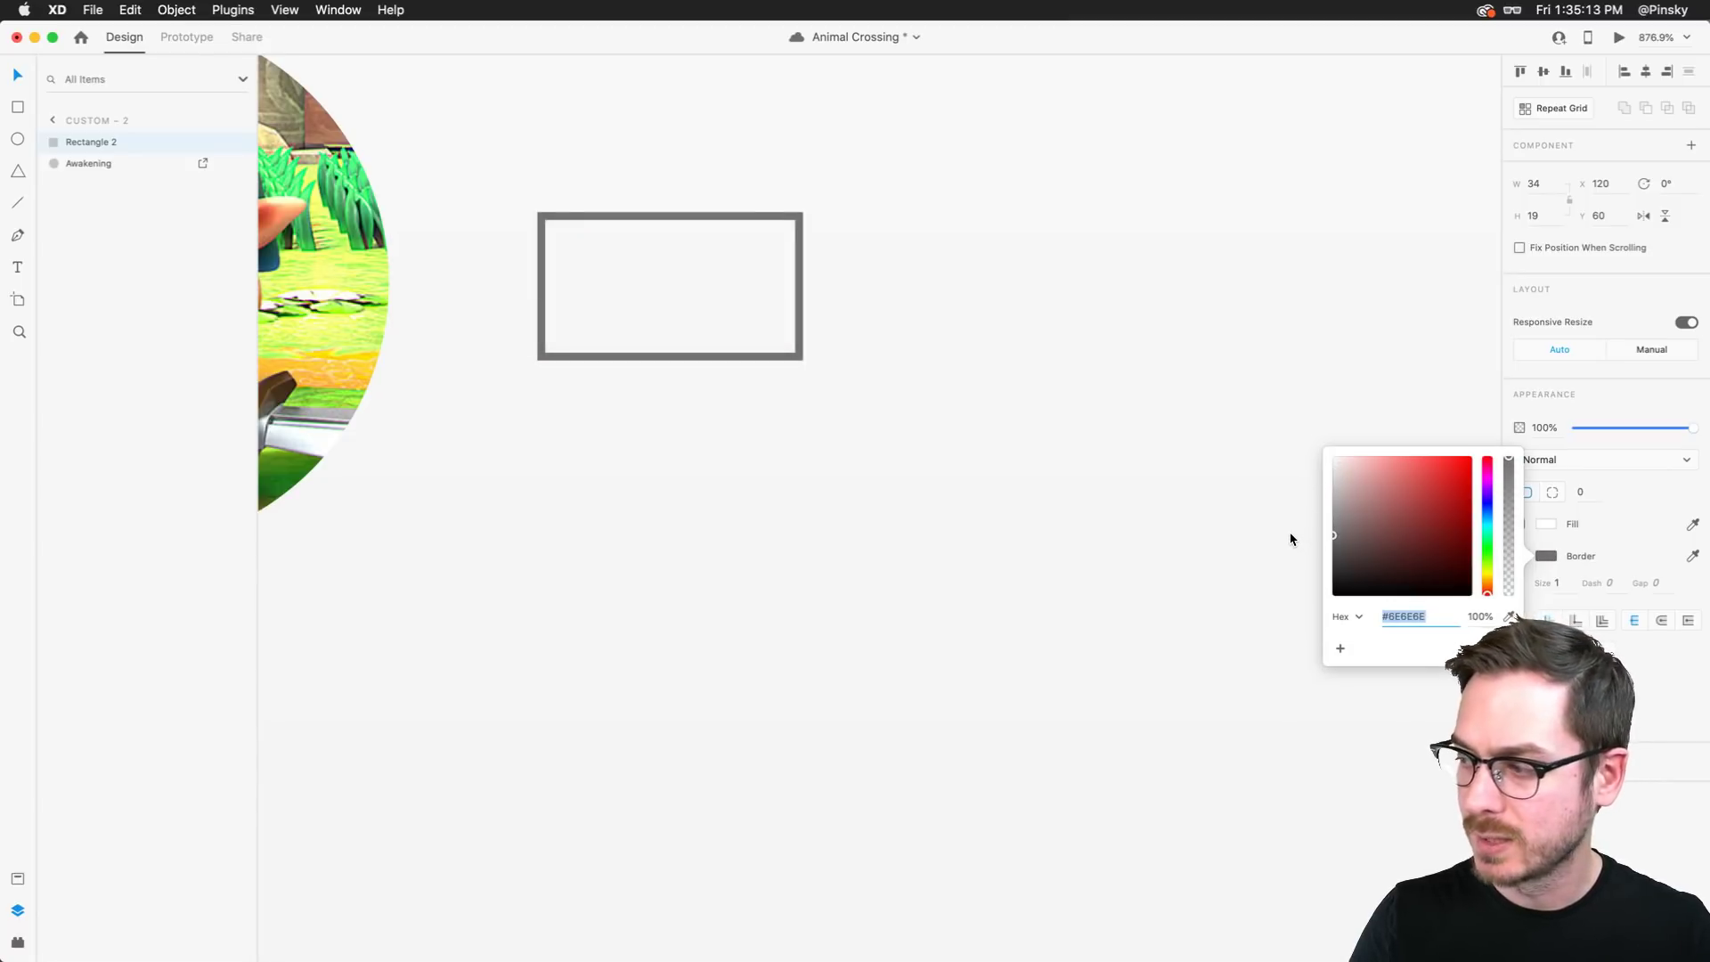
key("Escape")
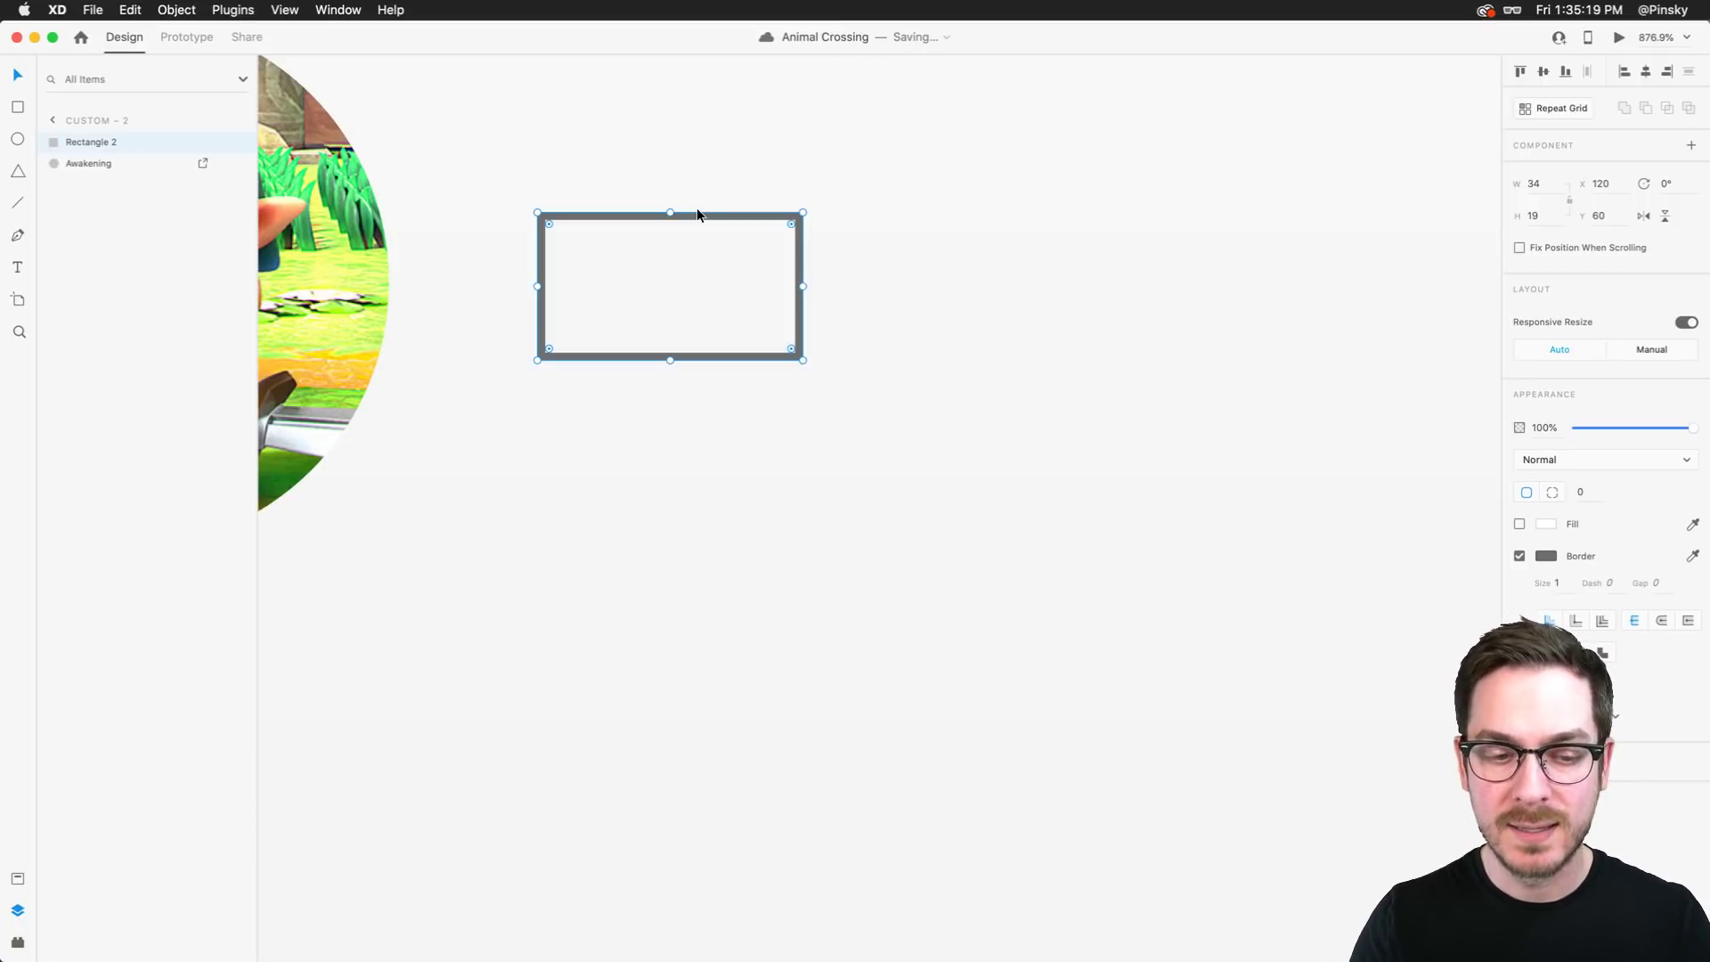
Duplicate the outline rectangle and shrink the copy to 5 by 7, centered on the outline's right edge as a battery cap
key("super+d")
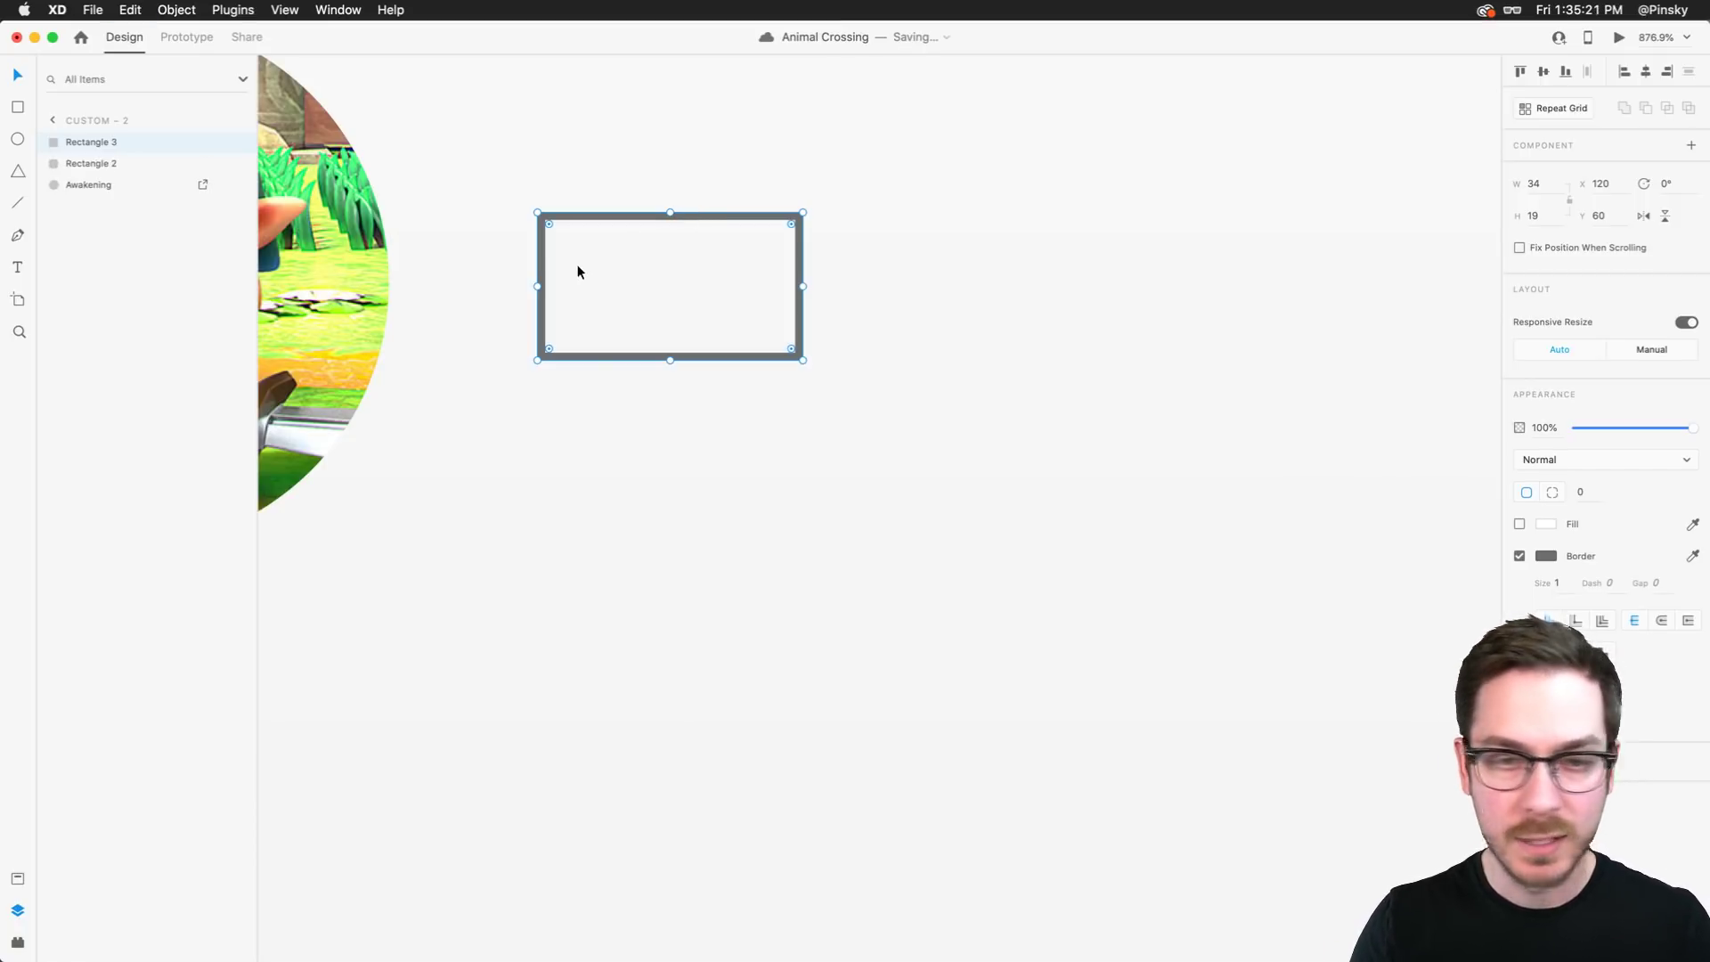
left_click_drag(538, 287, 764, 288)
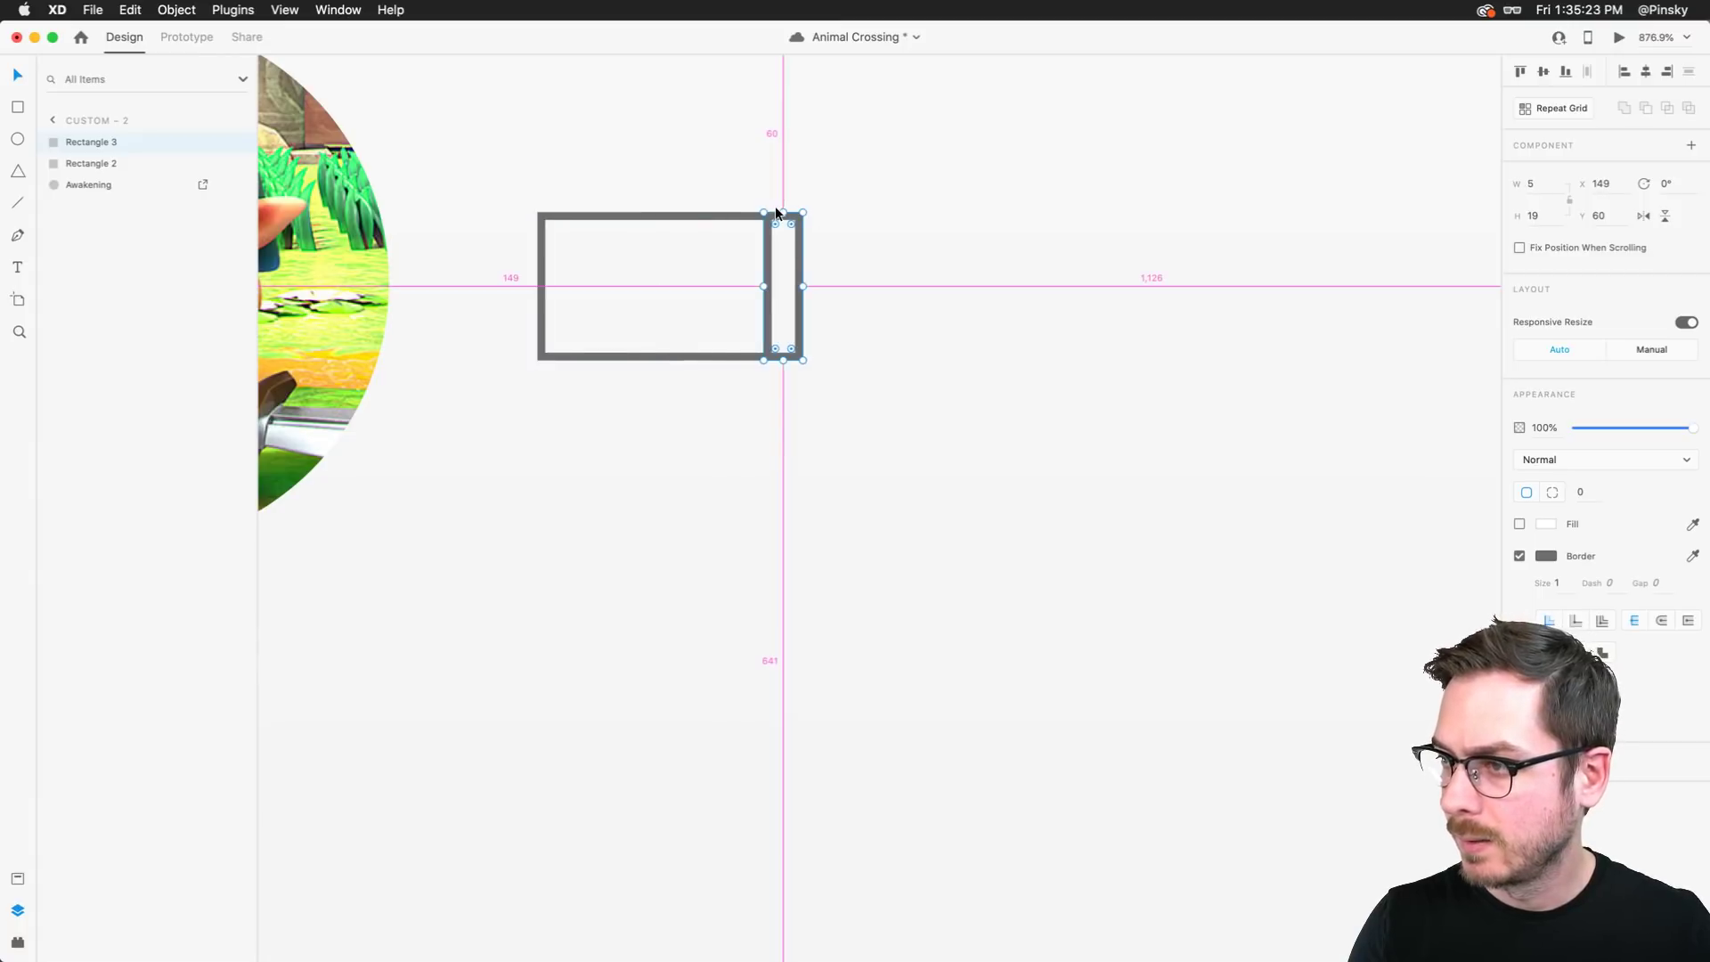
left_click_drag(782, 215, 808, 261)
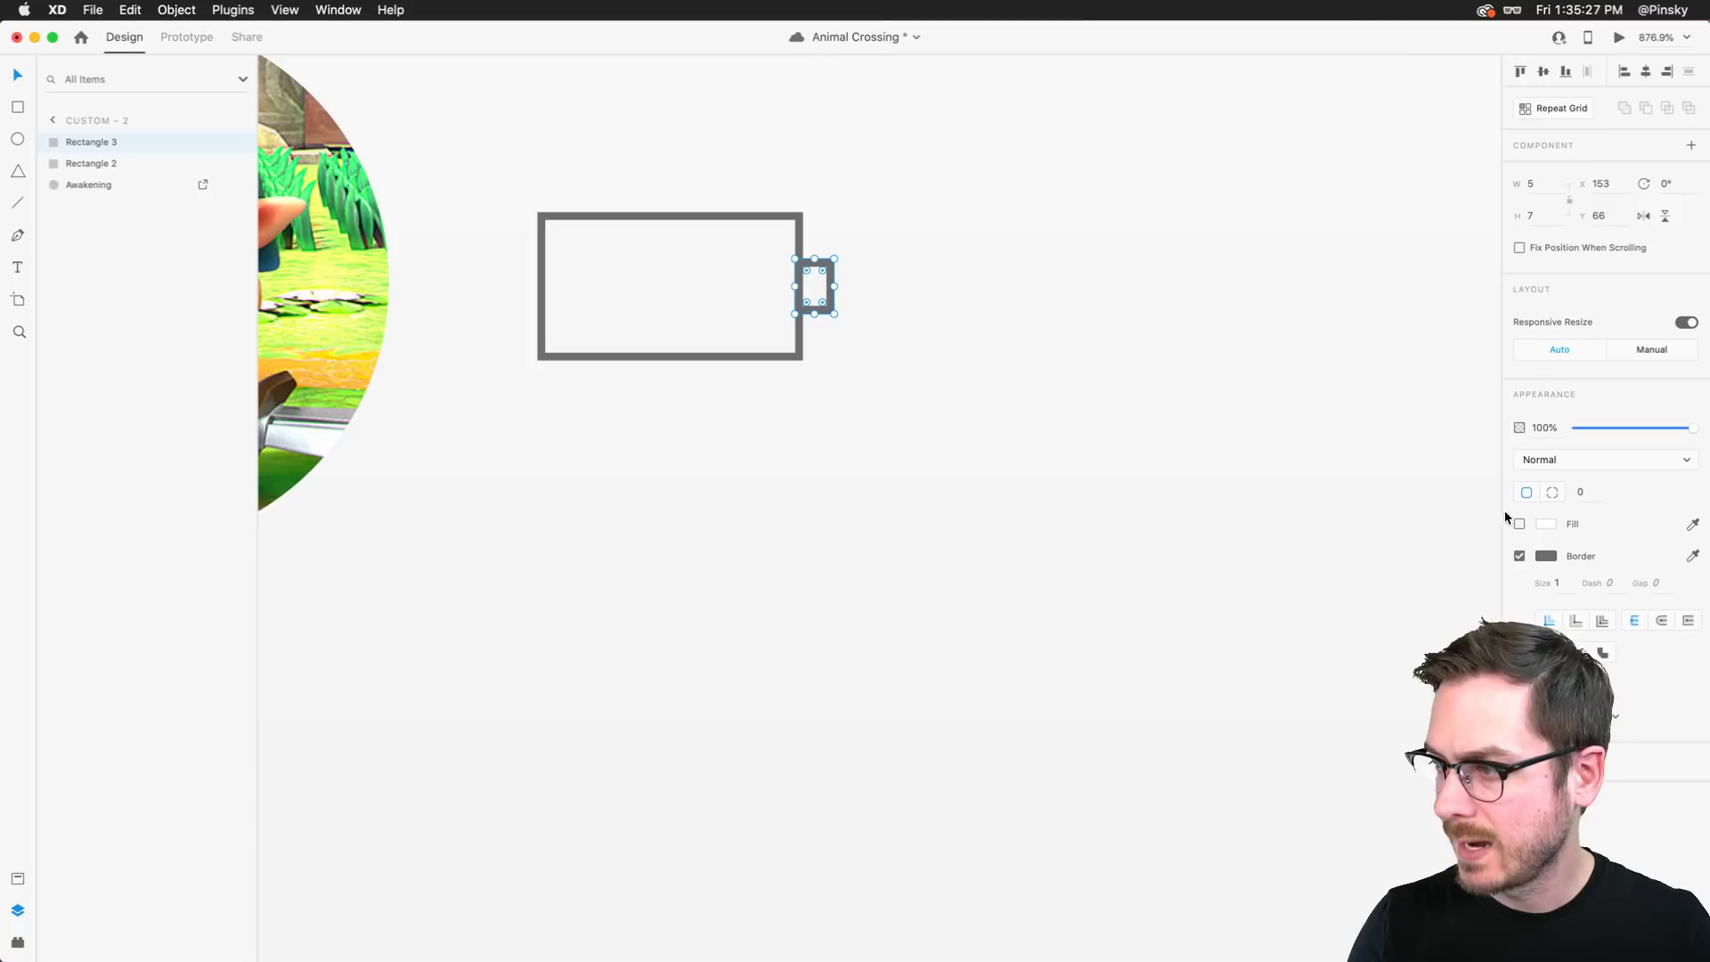
Remove the battery cap's border and fill it with dark grey #3E3E3E
left_click(1548, 555)
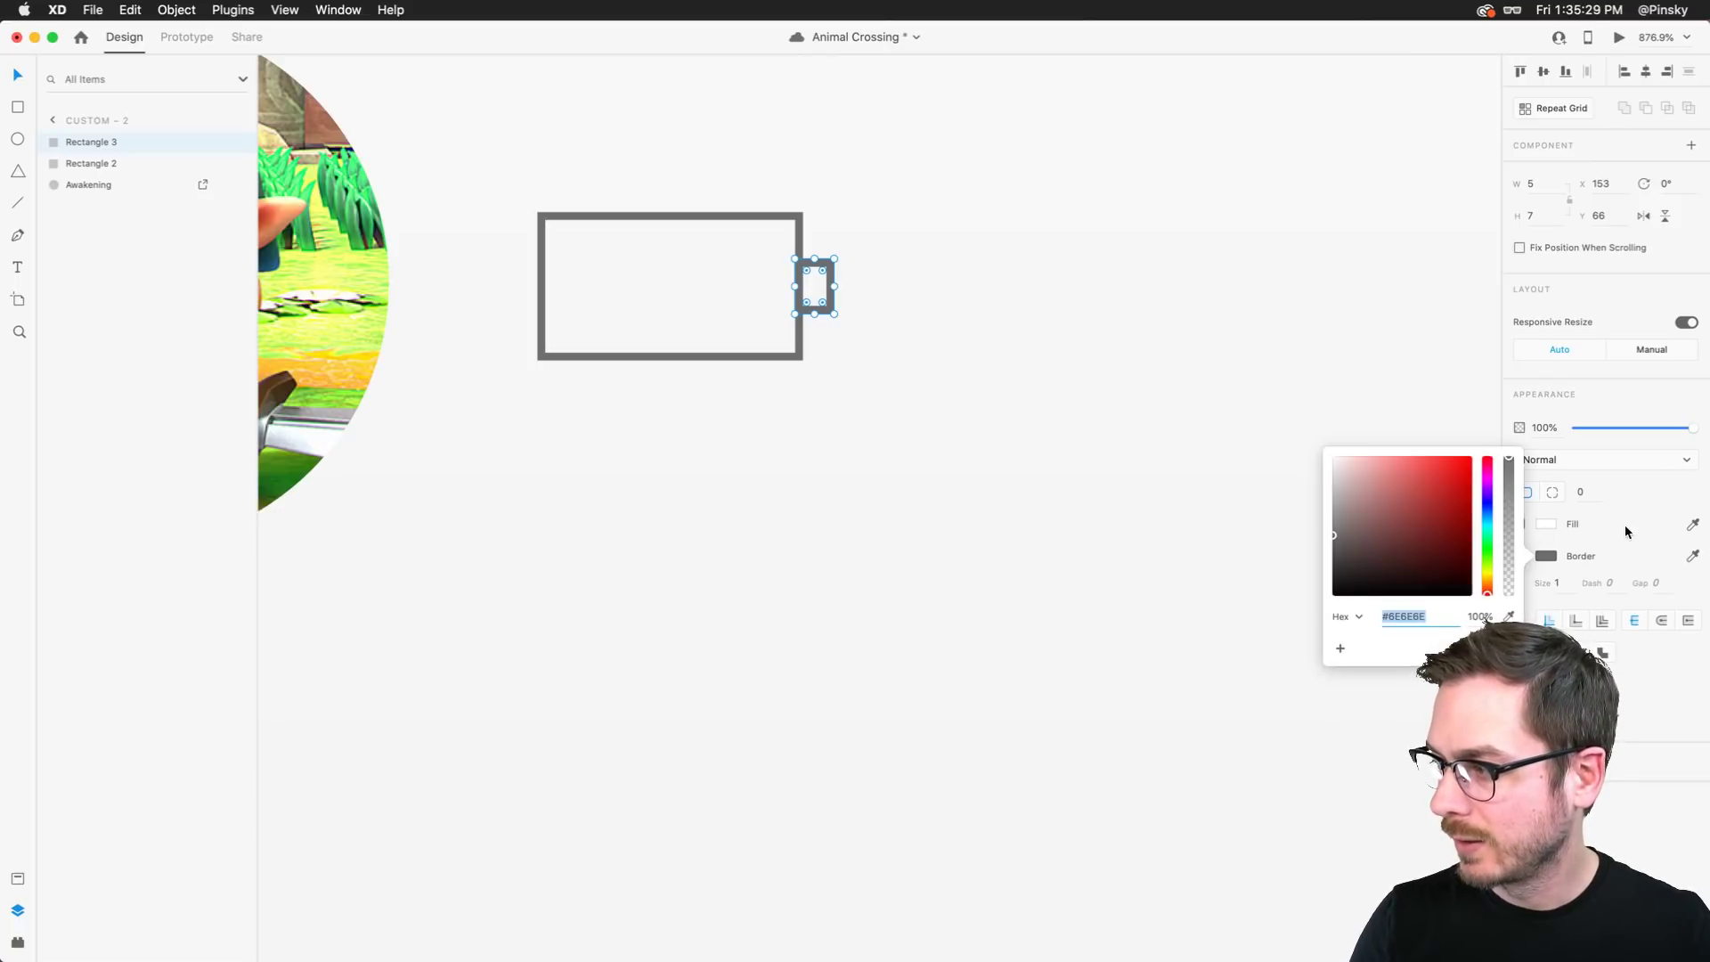
left_click(1519, 556)
left_click(1519, 556)
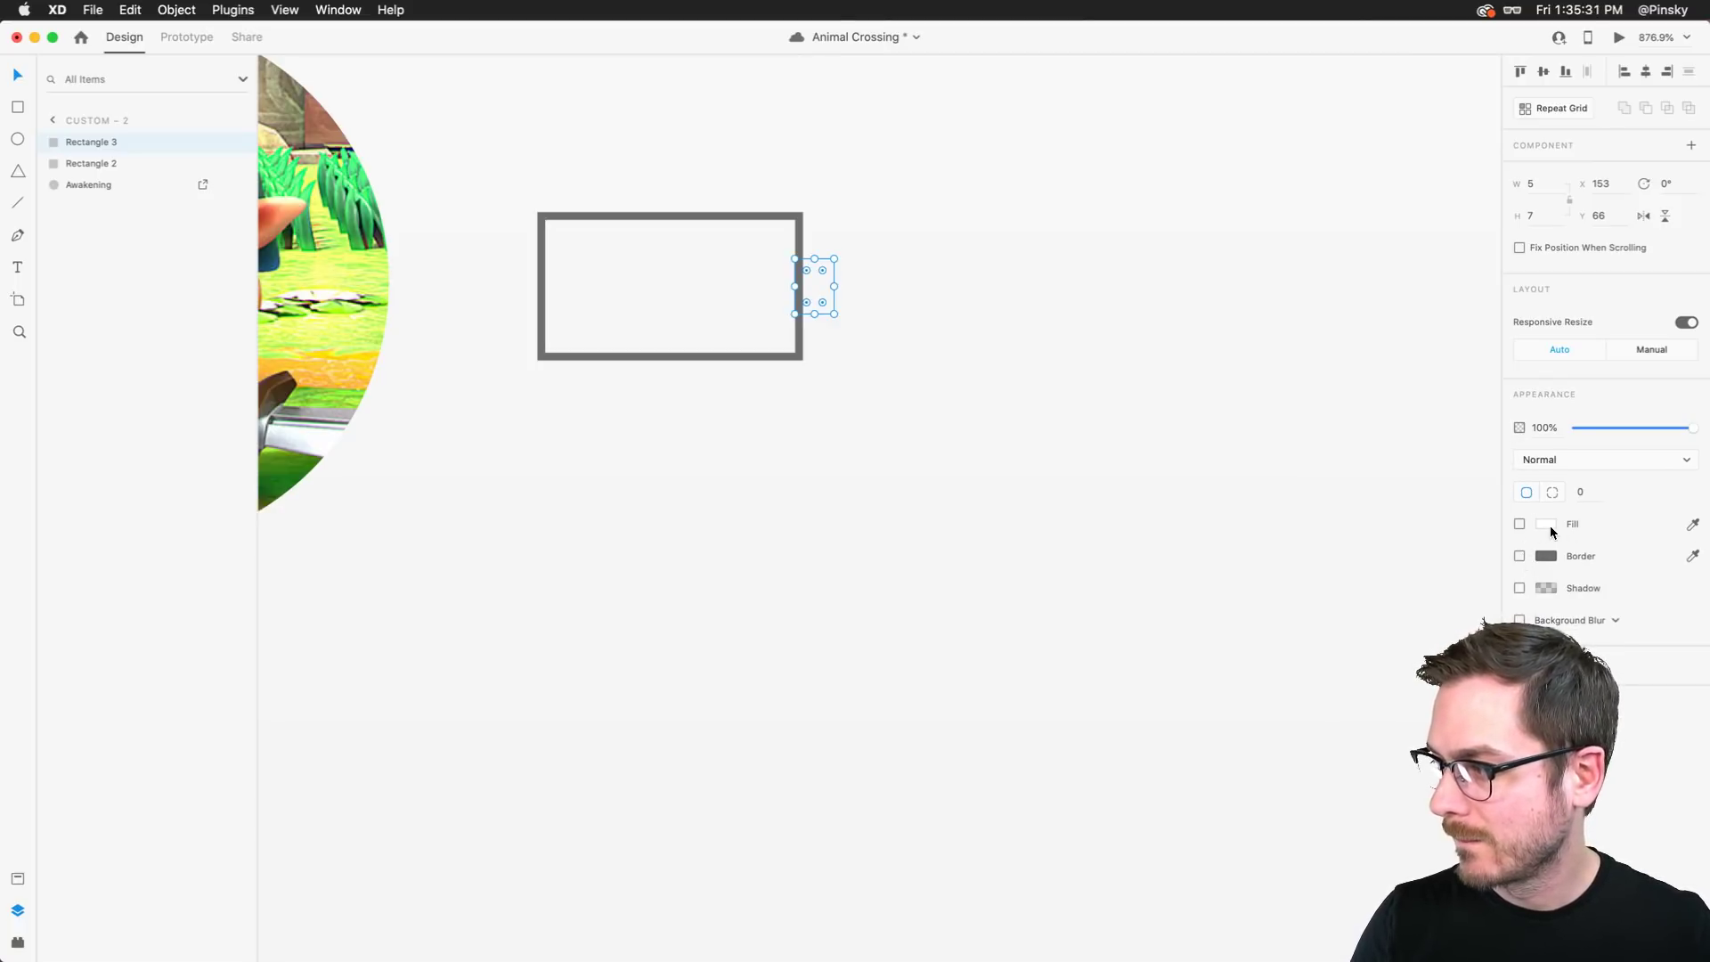
left_click(1546, 526)
left_click_drag(1354, 539, 1324, 540)
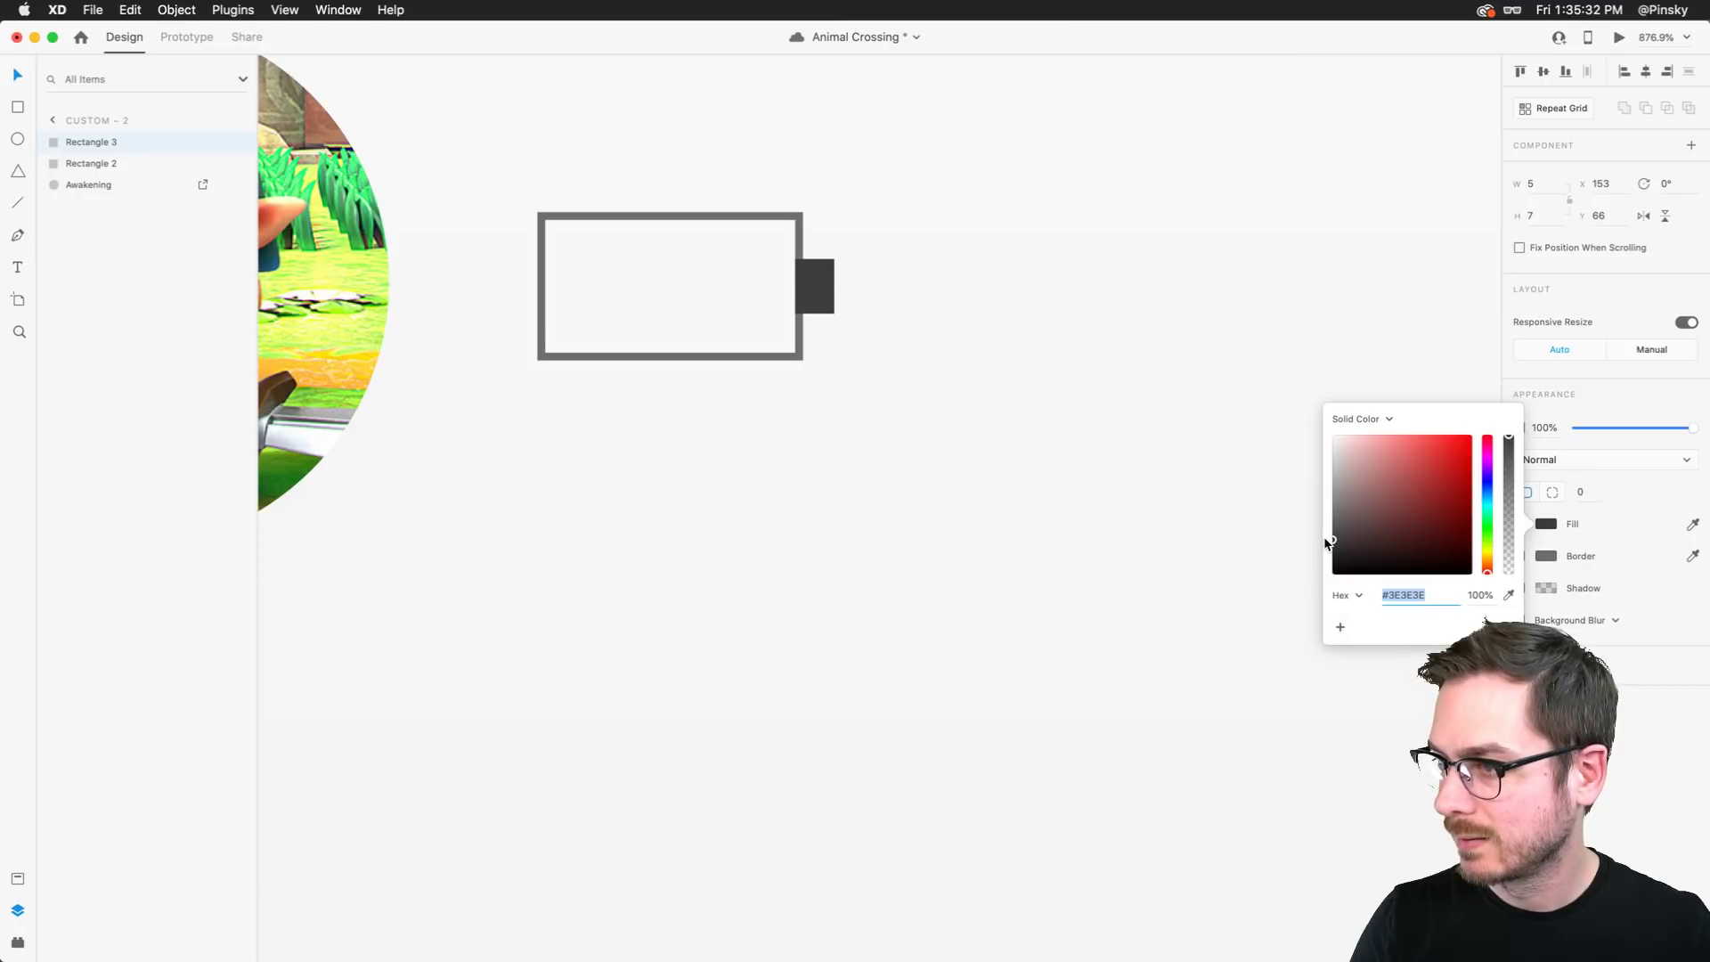
Match the battery outline's border to the cap's dark grey and reduce its height to 15 evenly from the center
left_click(741, 357)
left_click(815, 277)
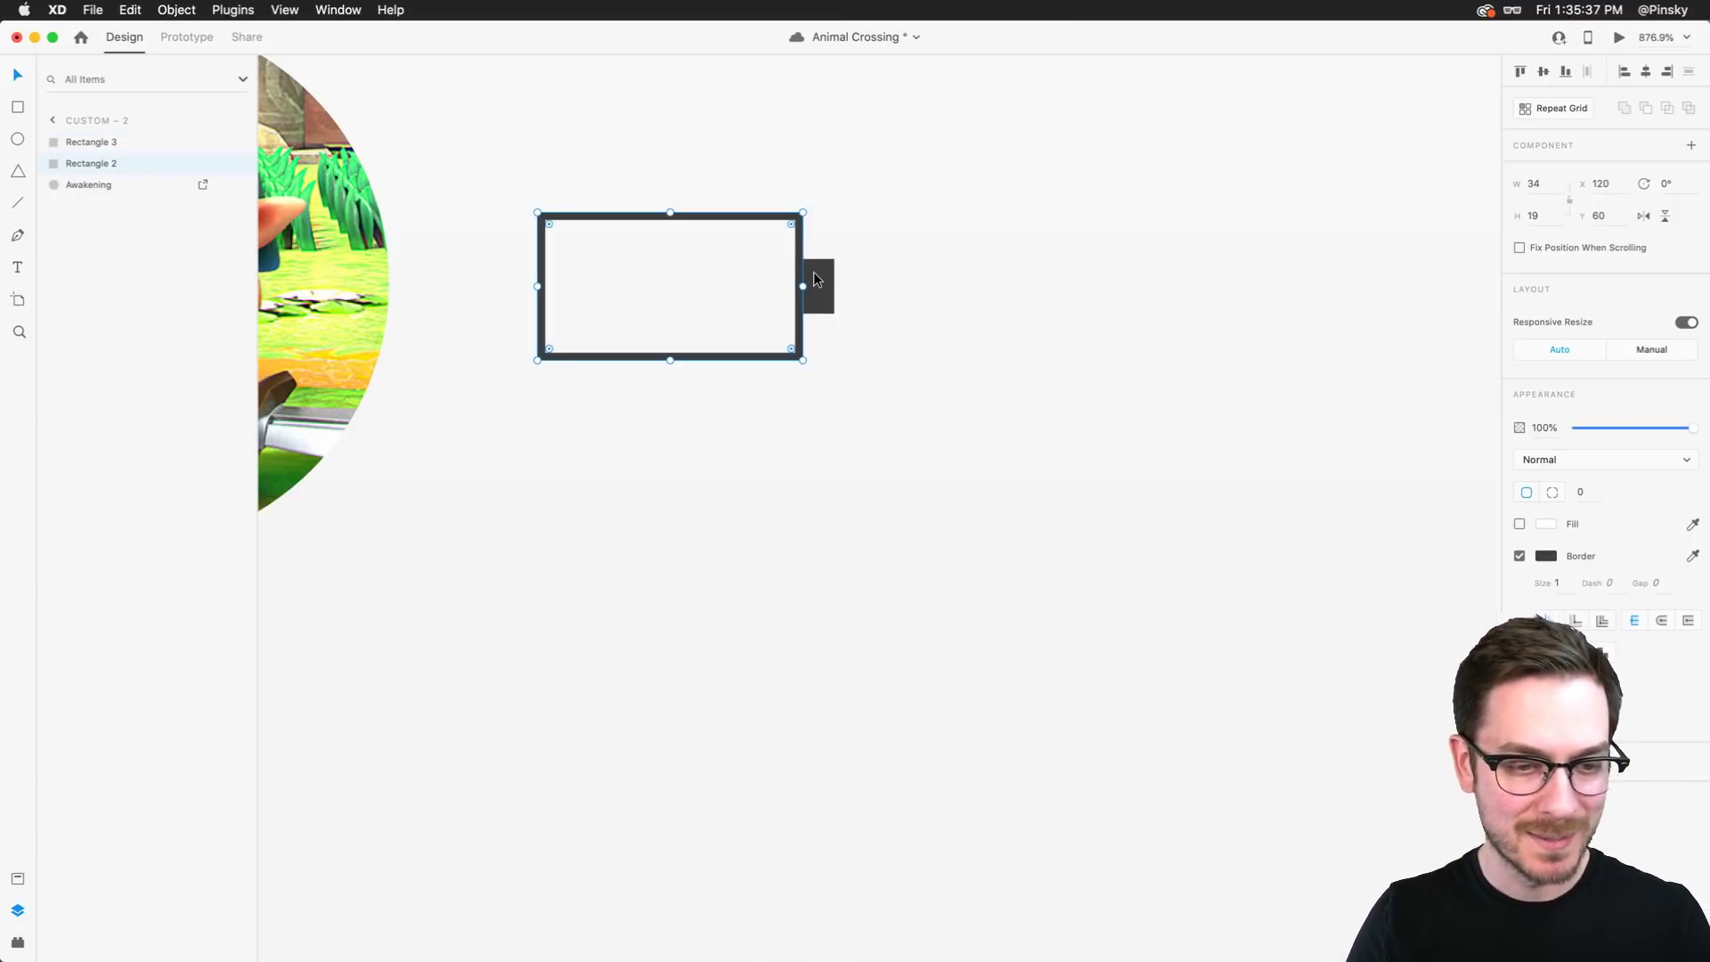
key("alt")
left_click_drag(671, 363, 672, 342)
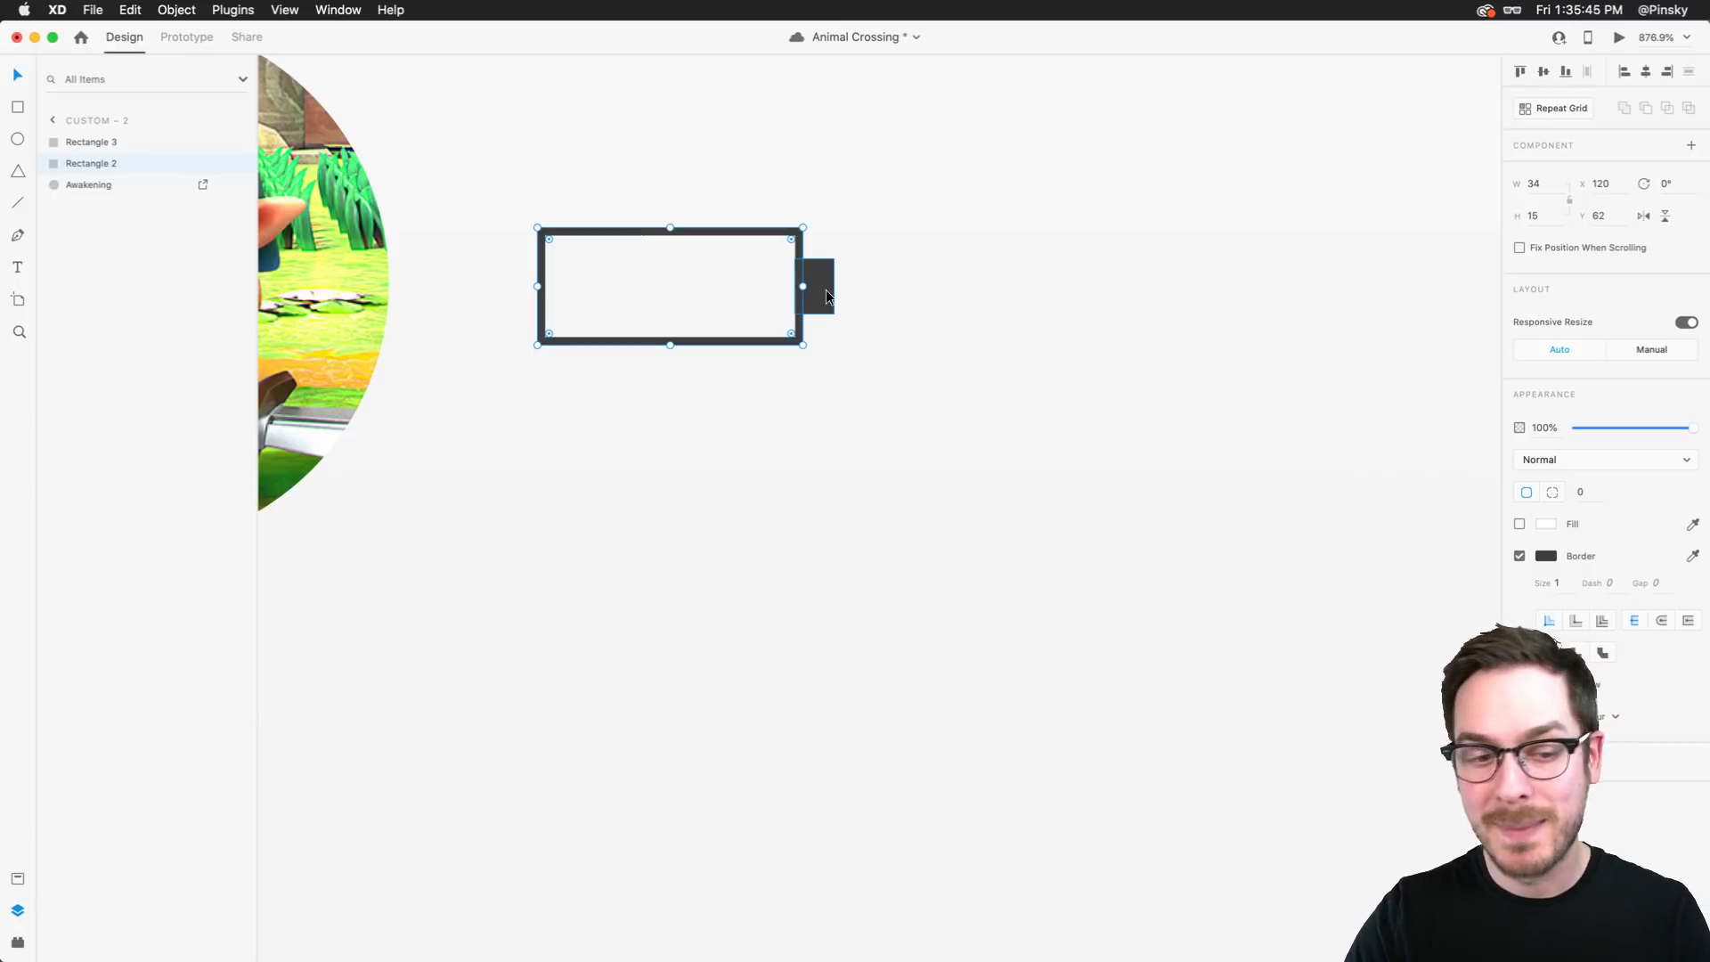
Duplicate the battery cap and size the copy into a charge bar inside the outline
left_click_drag(826, 290, 650, 410)
key("super+z")
scroll(746, 282, "down", 10)
scroll(746, 282, "up", 10)
key("Escape")
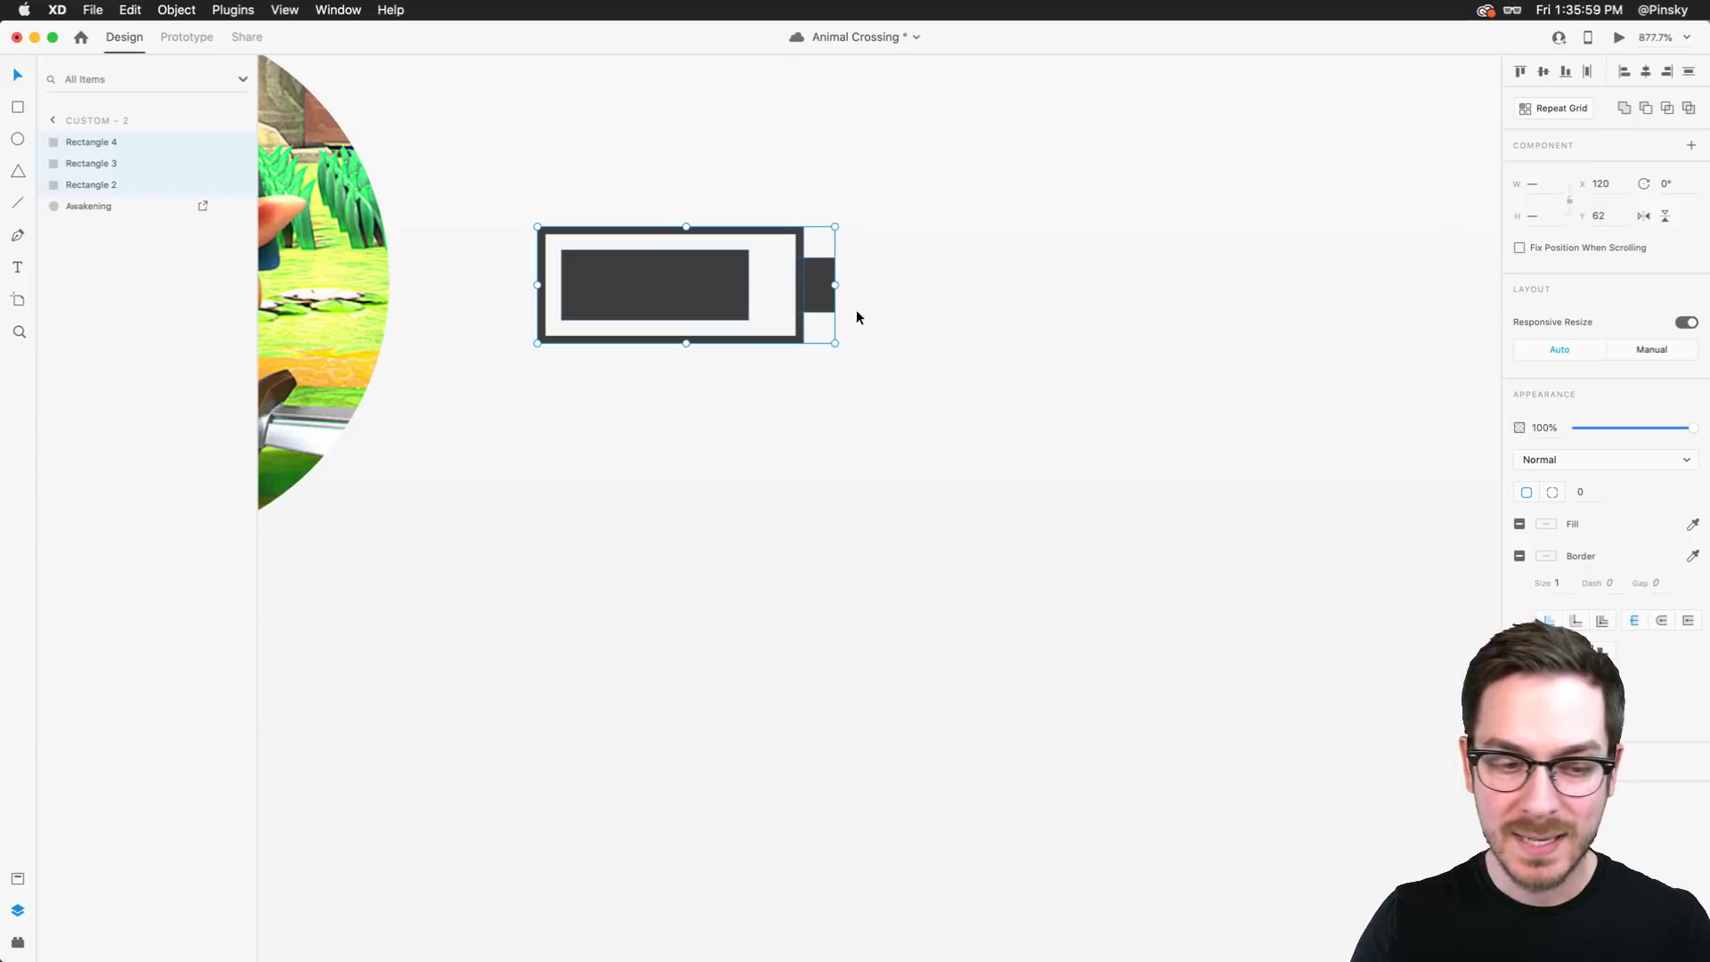
Shorten the battery outline, bring the cap in against it, size the charge bar to 16 by 9, and save
left_click_drag(834, 288, 689, 284)
left_click(627, 276)
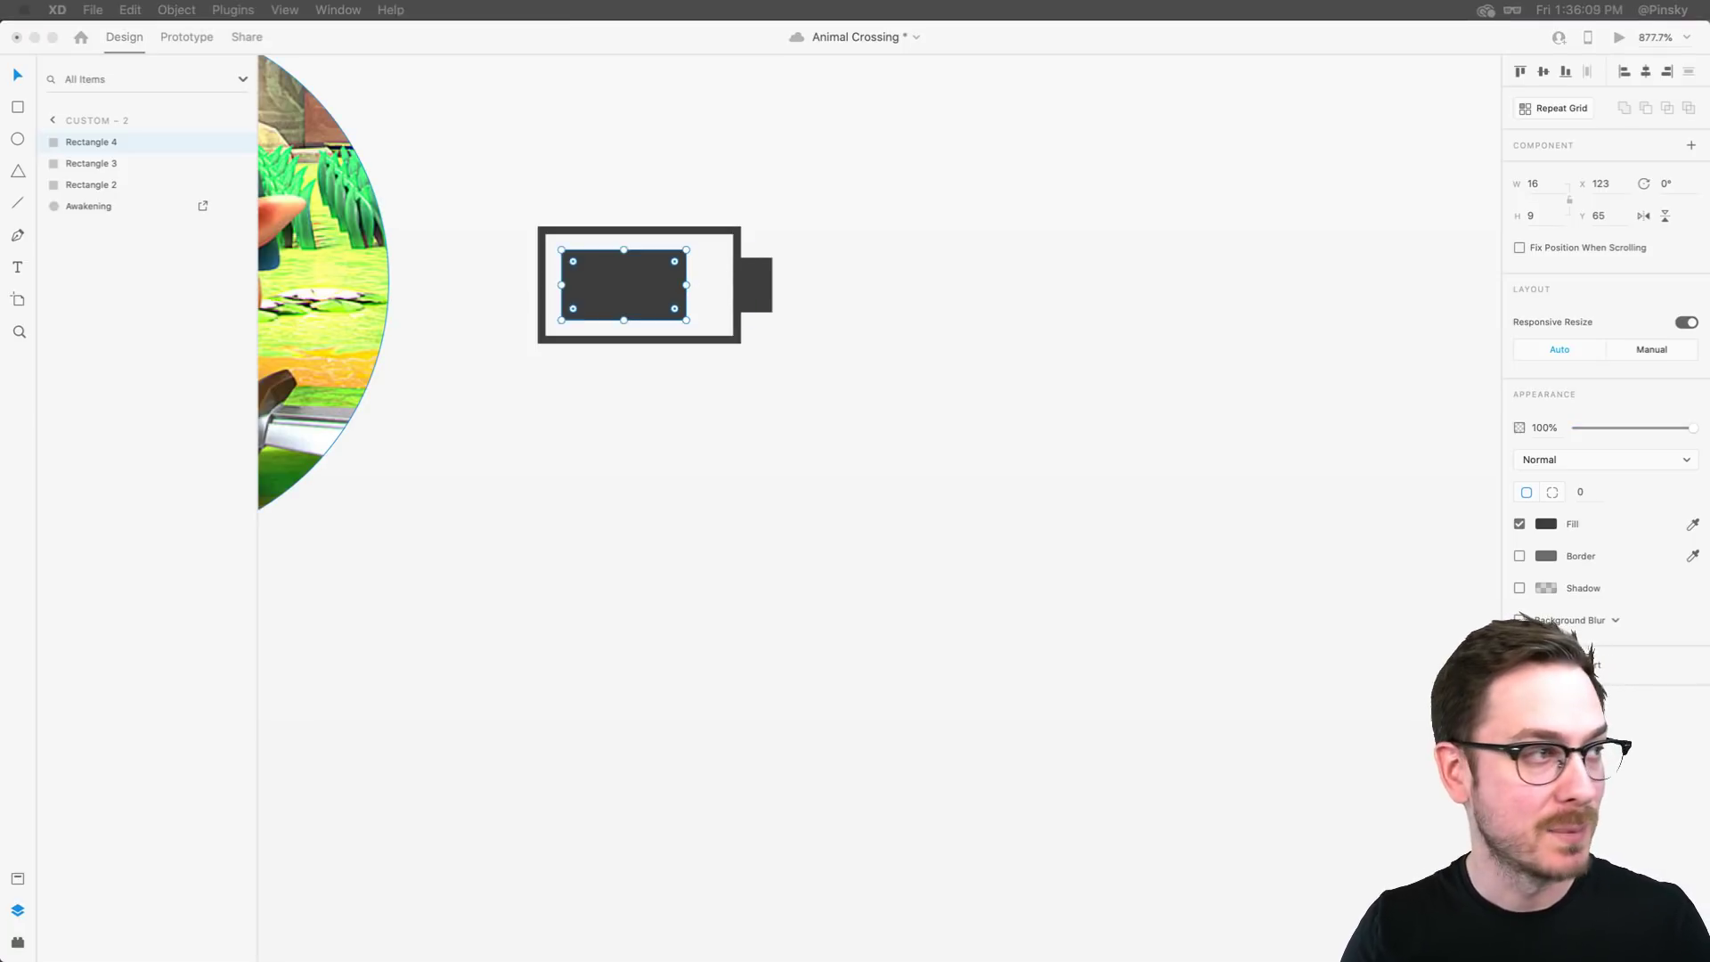
key("super+s")
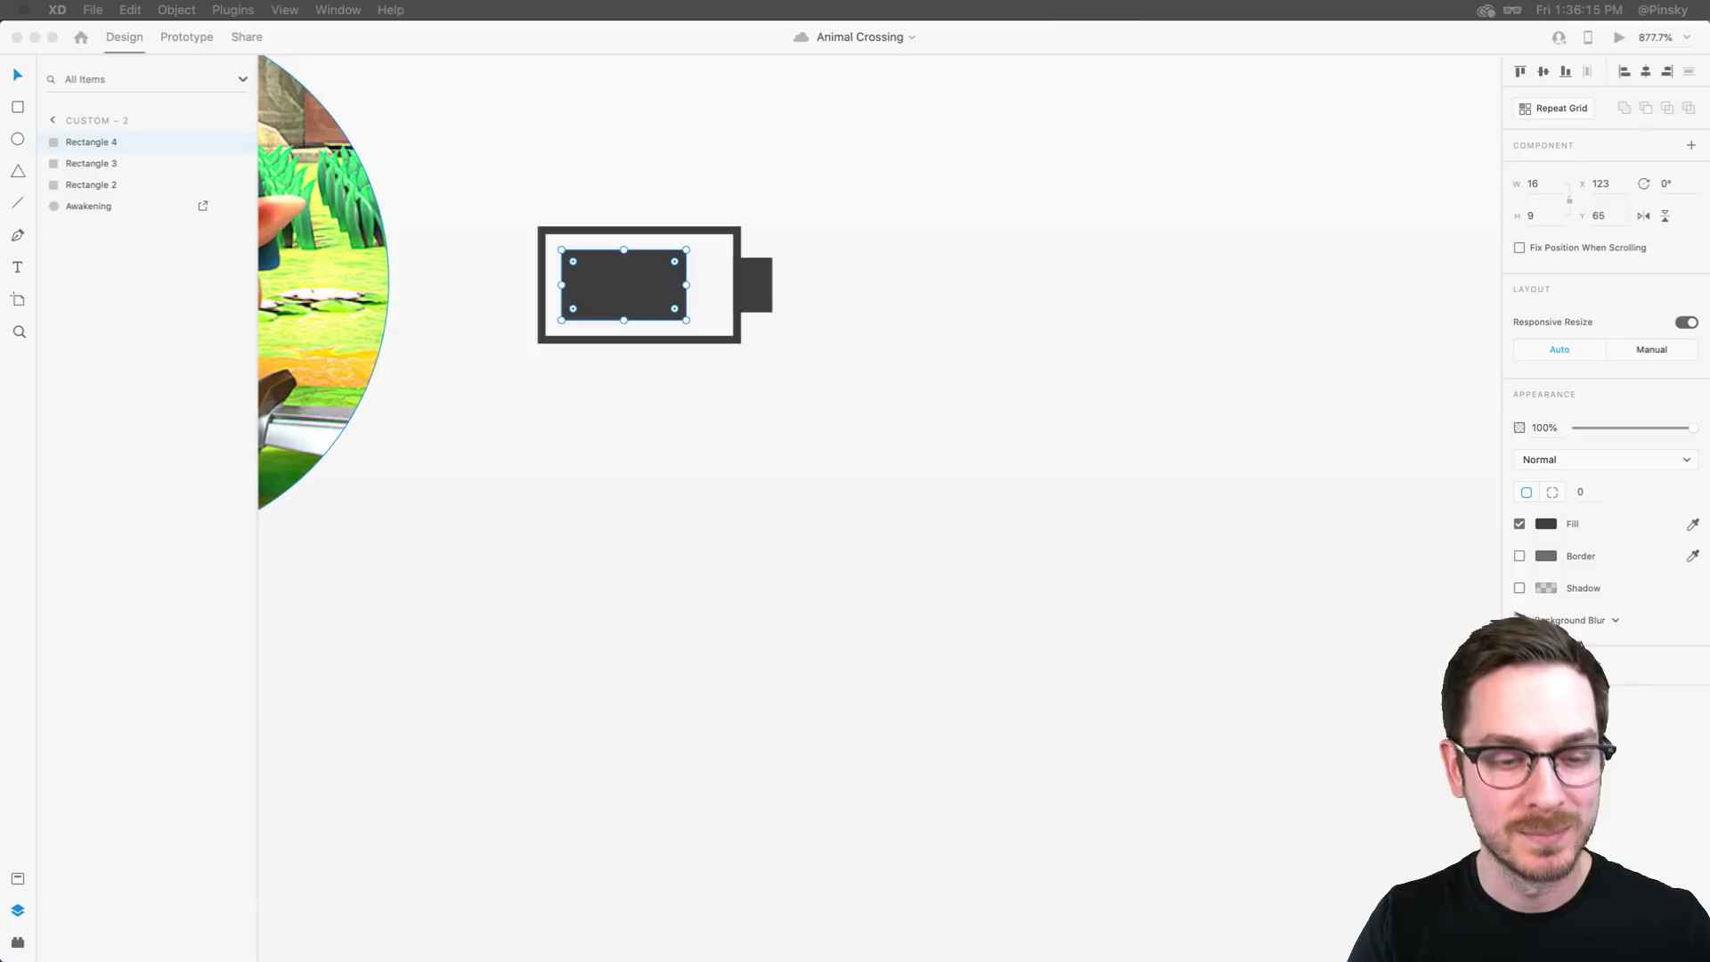
Narrow the battery cap slightly from its right edge
left_click(779, 405)
scroll(718, 390, "down", 5)
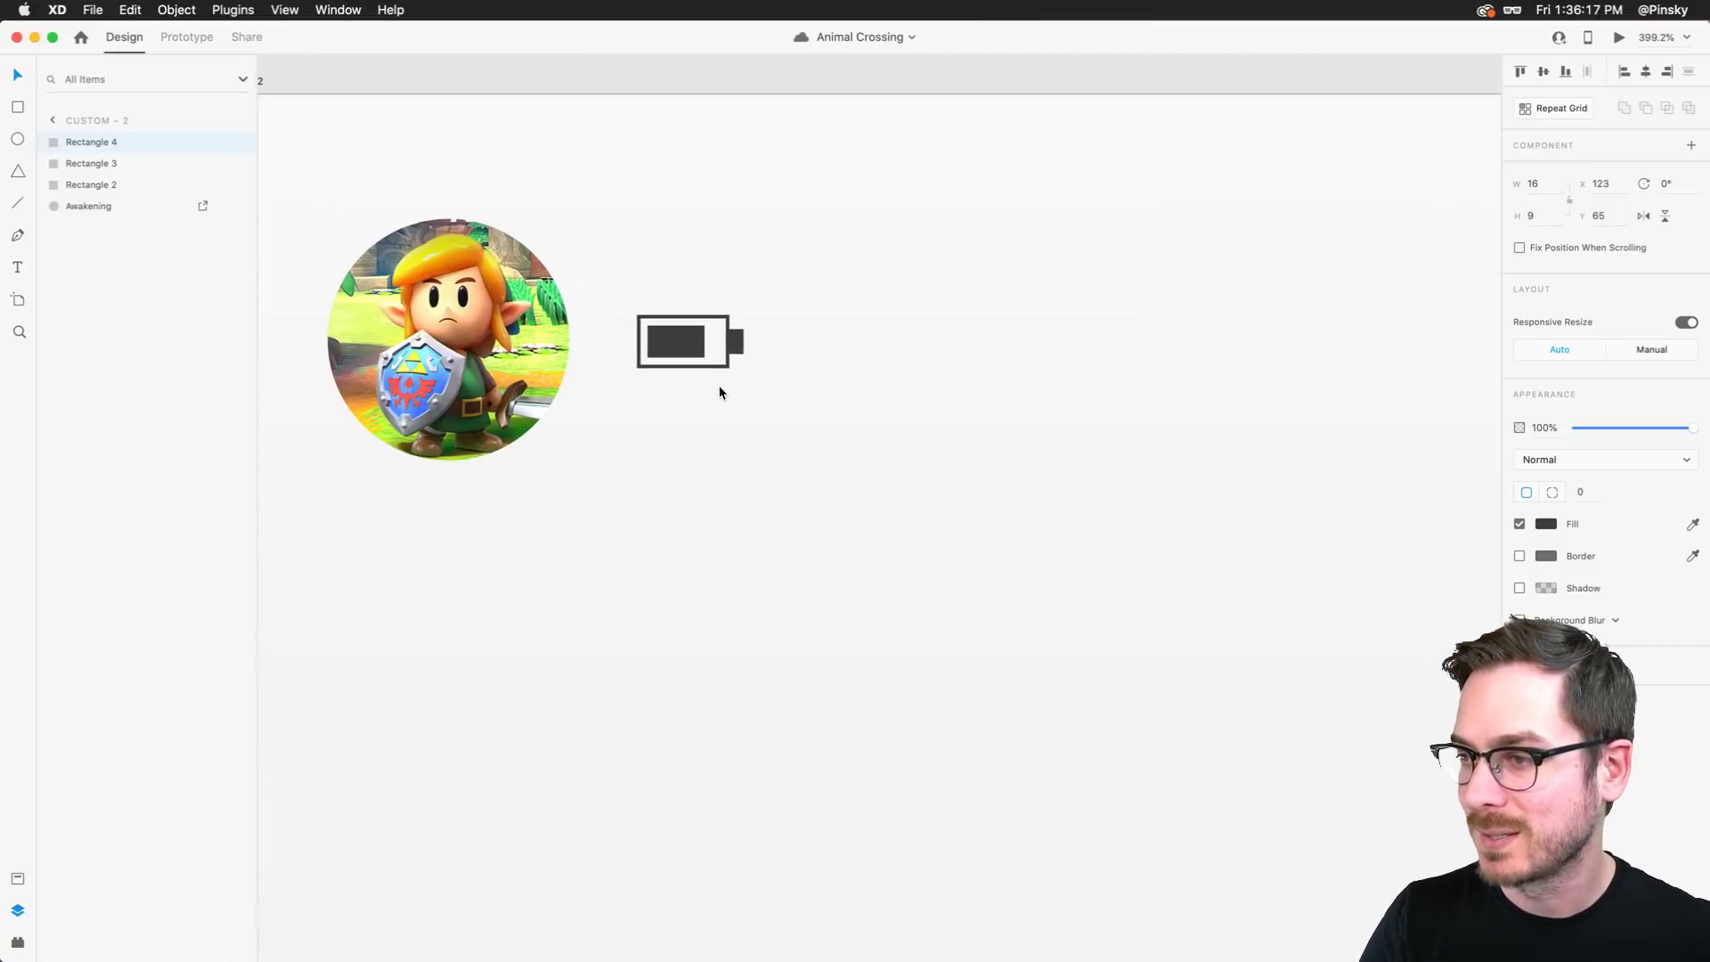
left_click(736, 341)
scroll(714, 360, "up", 6)
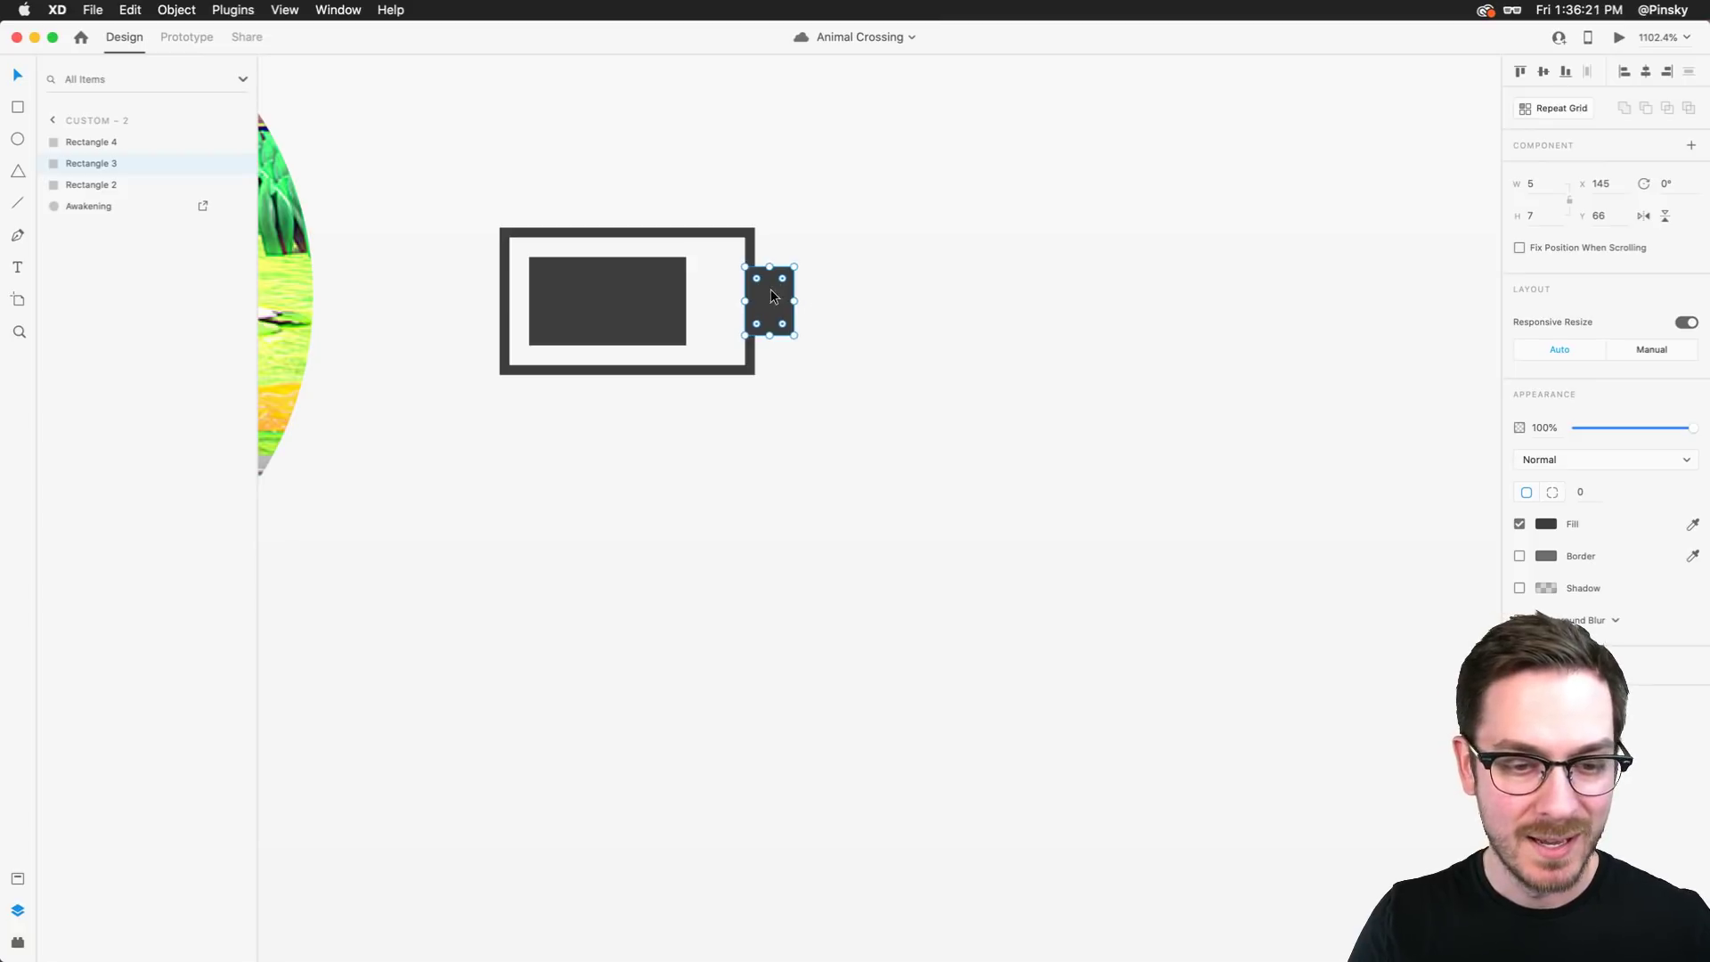
left_click_drag(792, 303, 788, 304)
scroll(880, 295, "down", 5)
scroll(873, 295, "right", 2)
left_click(811, 237)
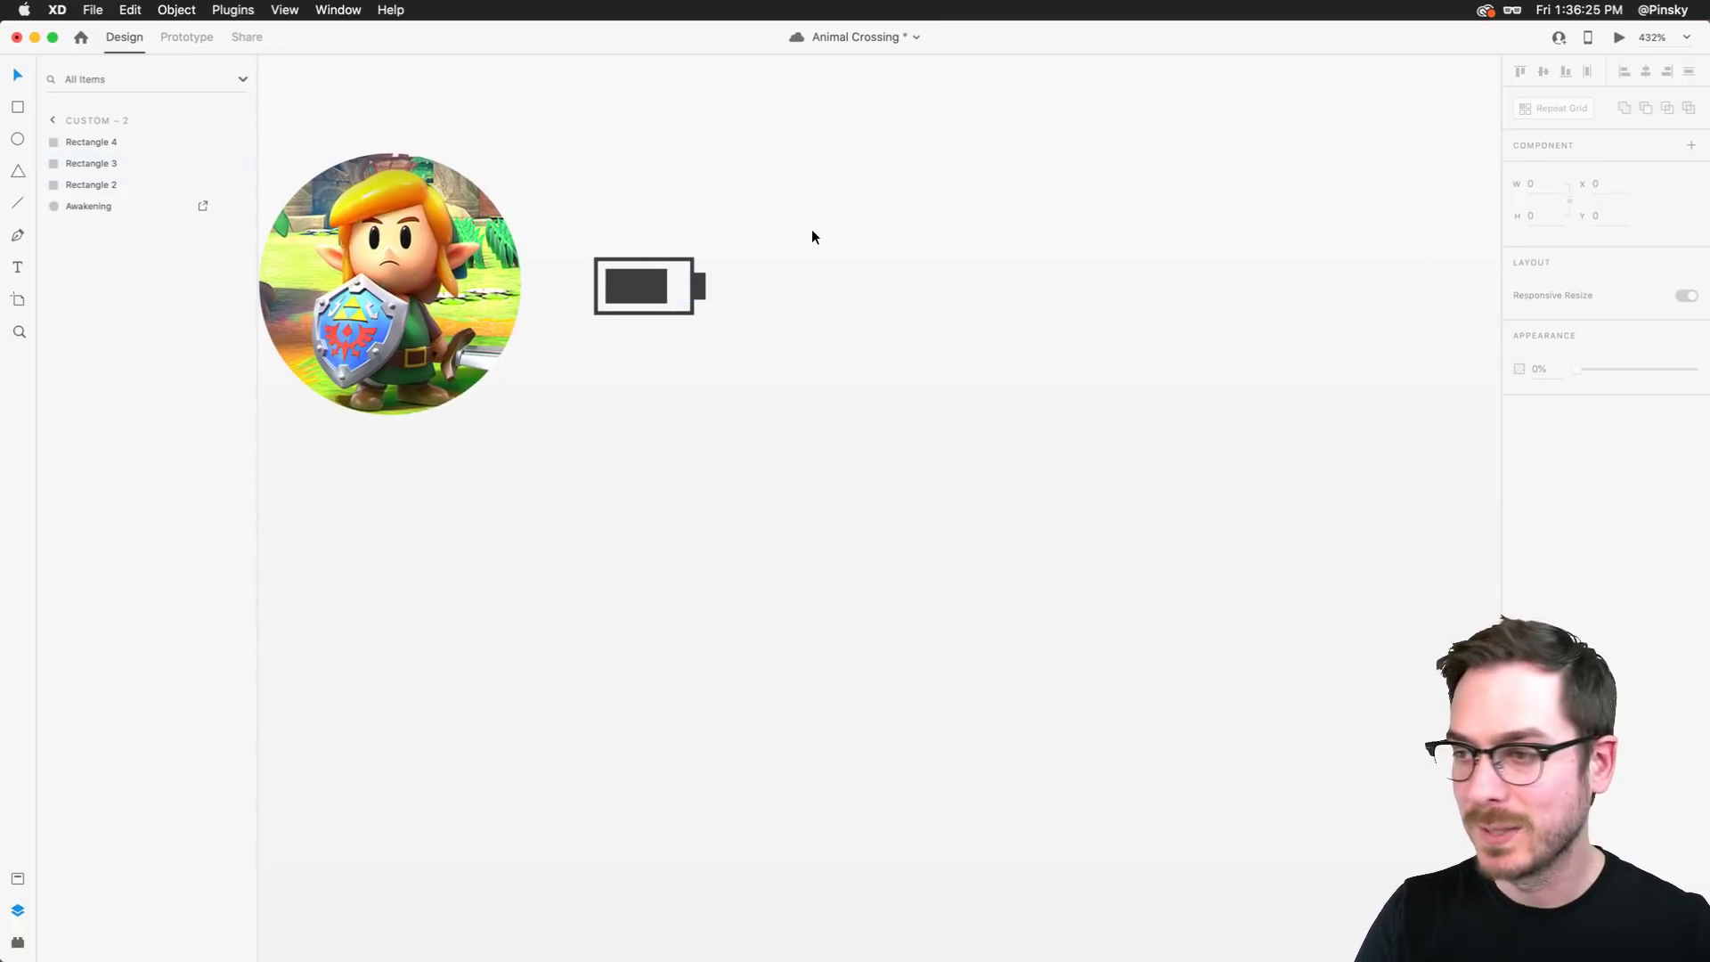
Group the three battery rectangles and name the group Battery
scroll(739, 274, "down", 5)
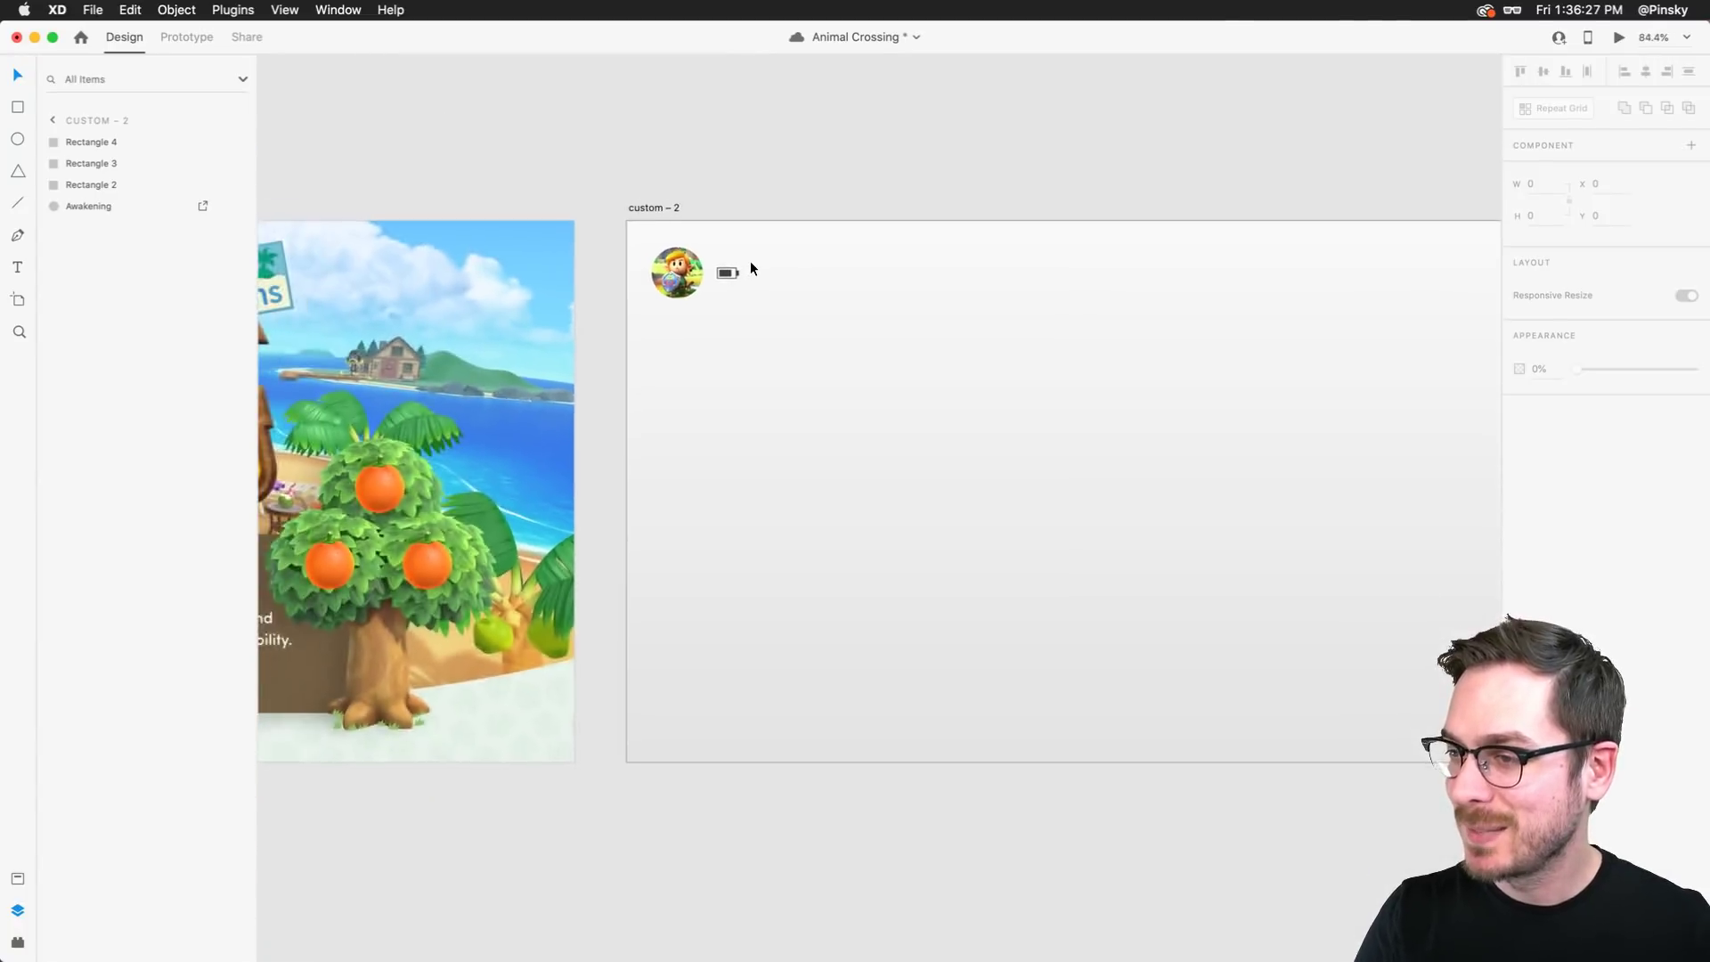
scroll(750, 260, "up", 3)
left_click_drag(750, 257, 692, 283)
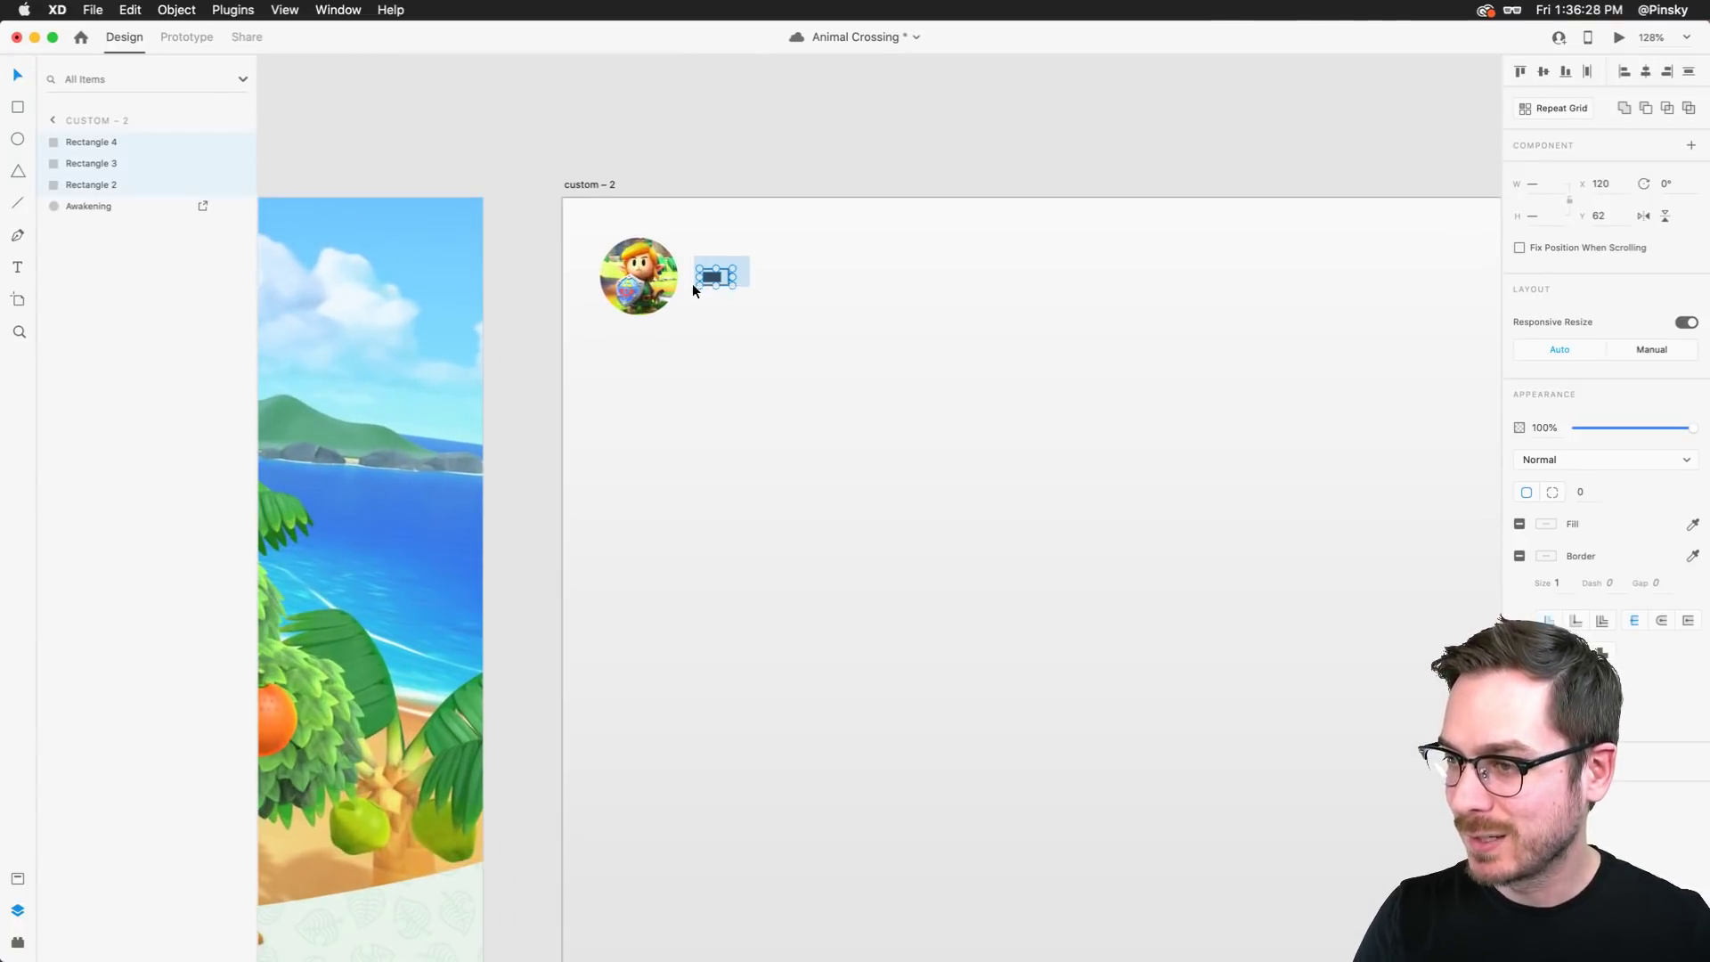
key("cmd+g")
double_click(91, 141)
type("Battery")
key("Return")
Move the Battery group to X 1203, Y 62 near the artboard's upper-right corner and save the document
scroll(1078, 482, "down", 4)
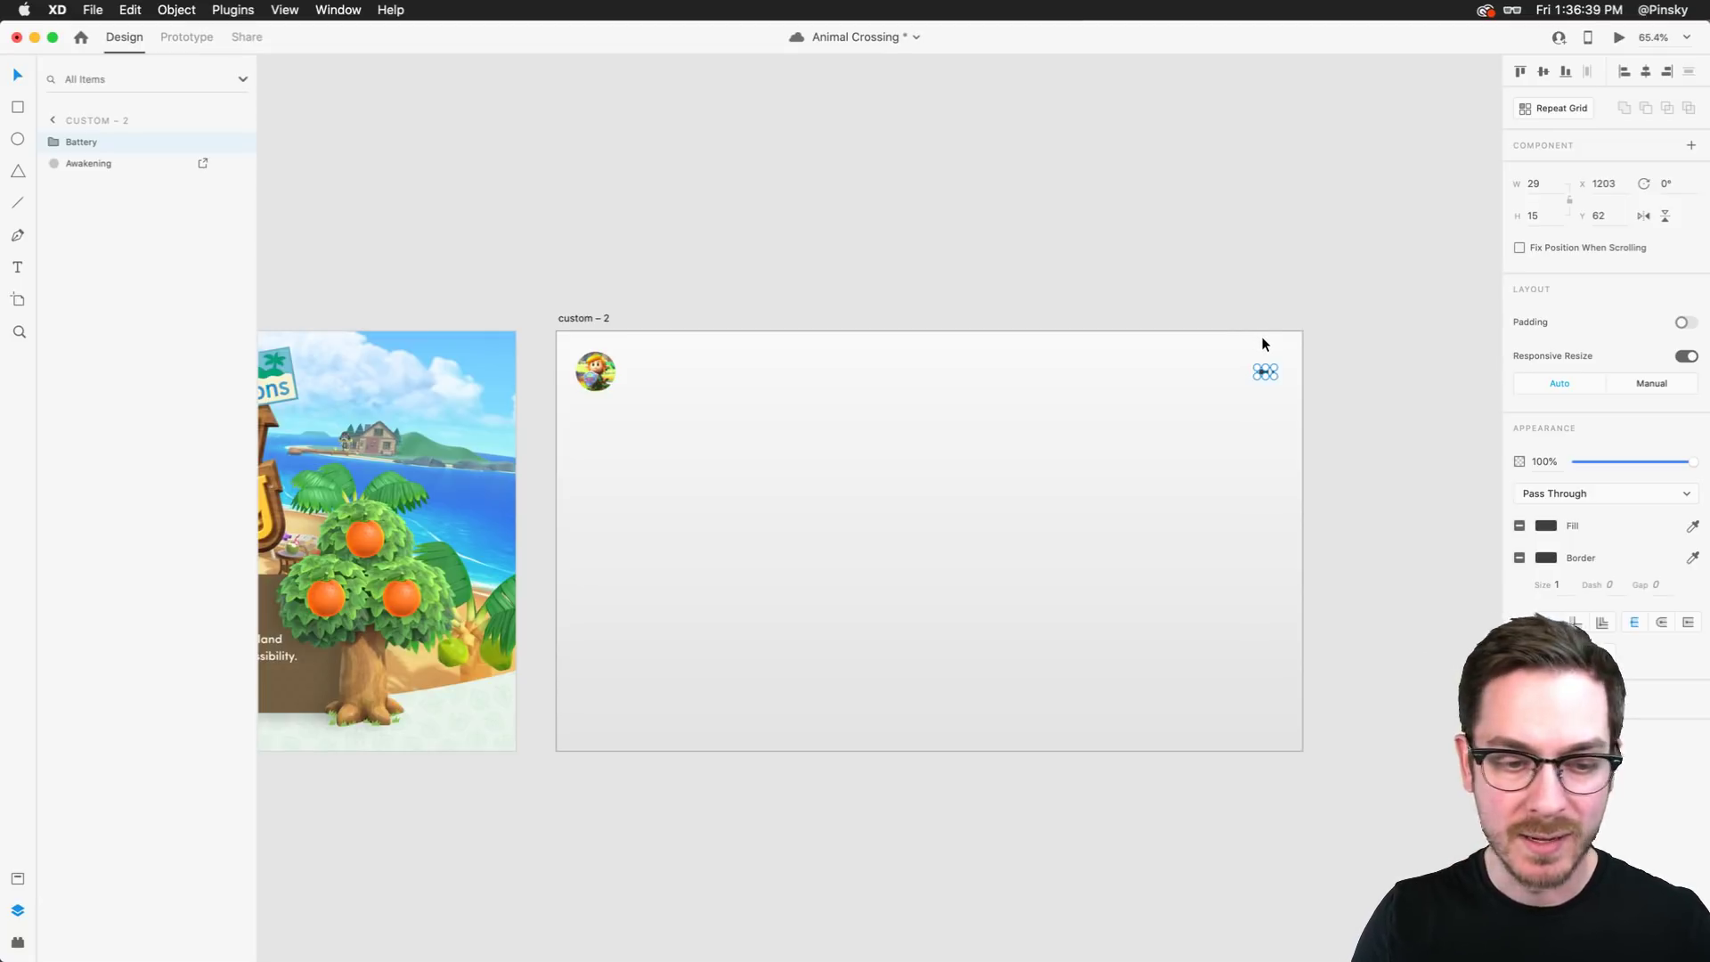
scroll(1341, 433, "up", 3)
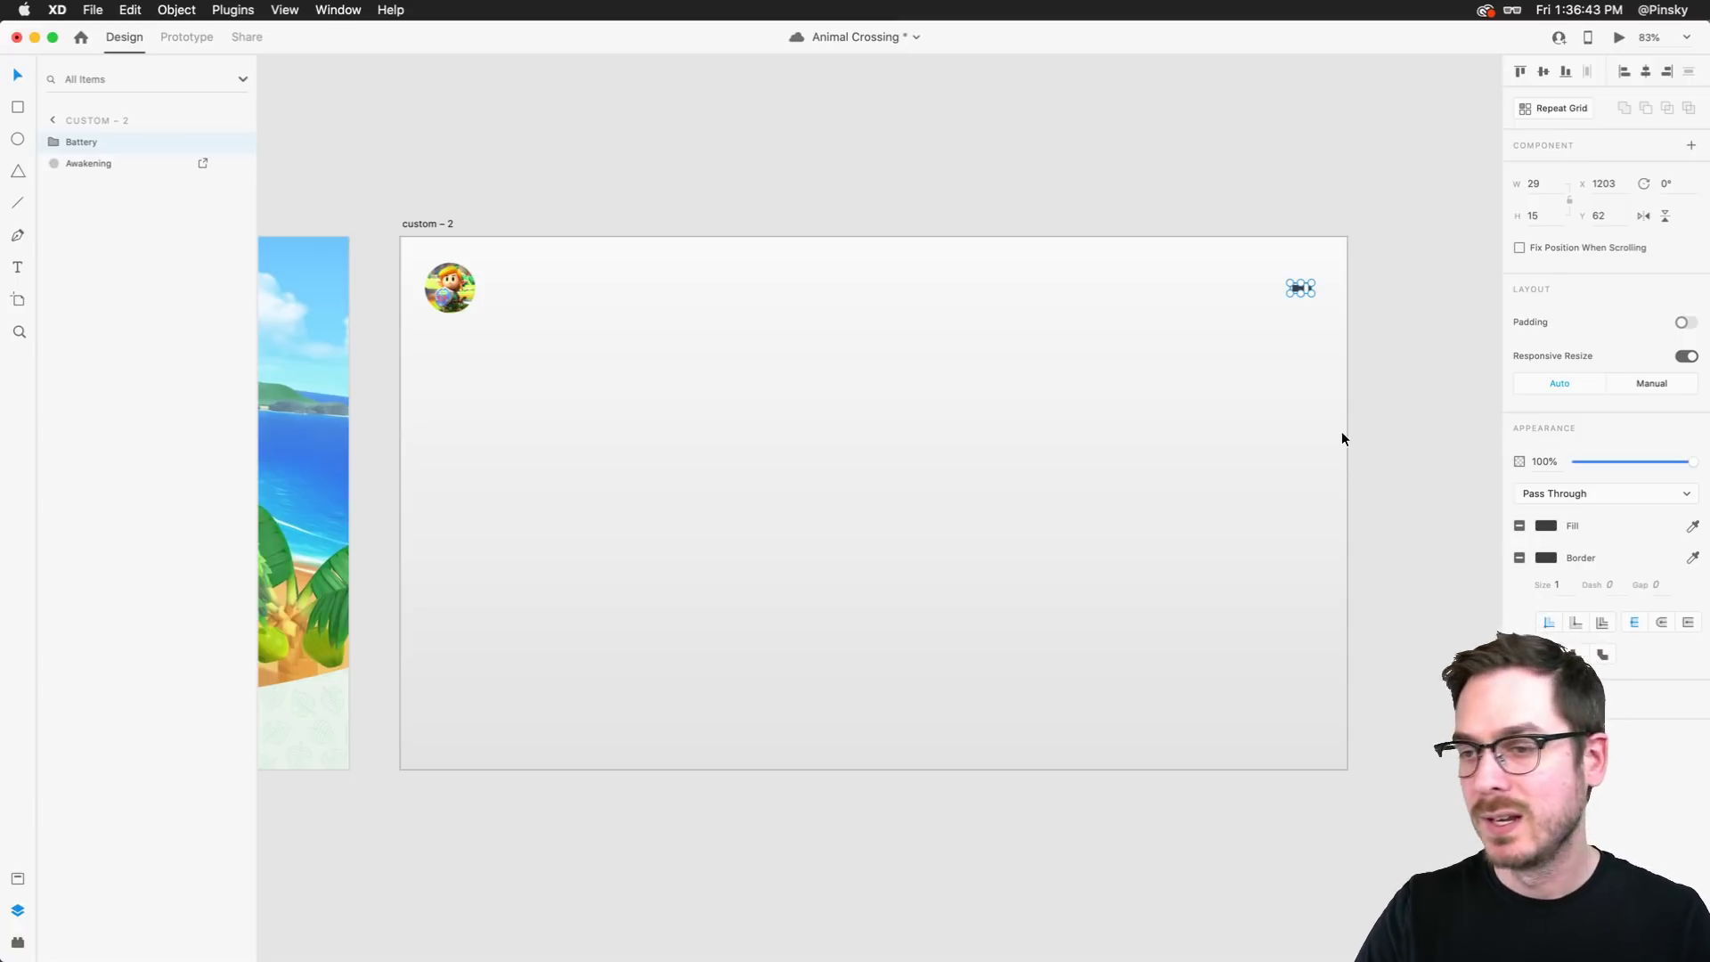
key("super+s")
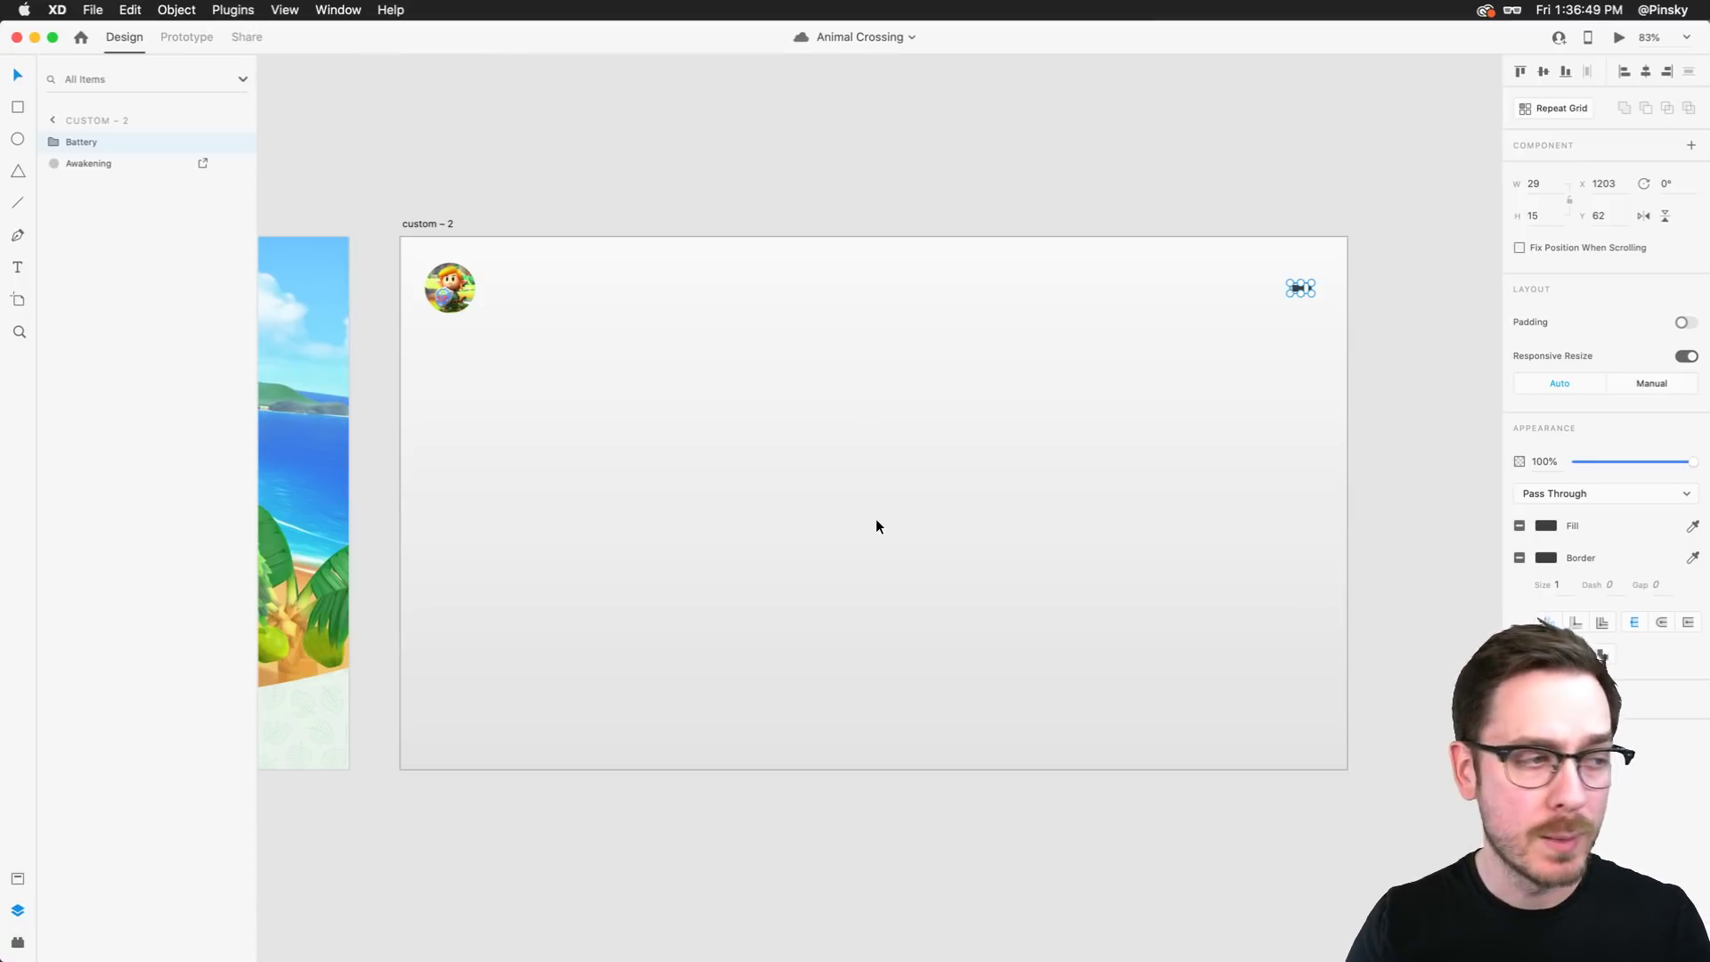
Add the text "Games" centred horizontally near the upper edge of the custom – 2 artboard
left_click(848, 339)
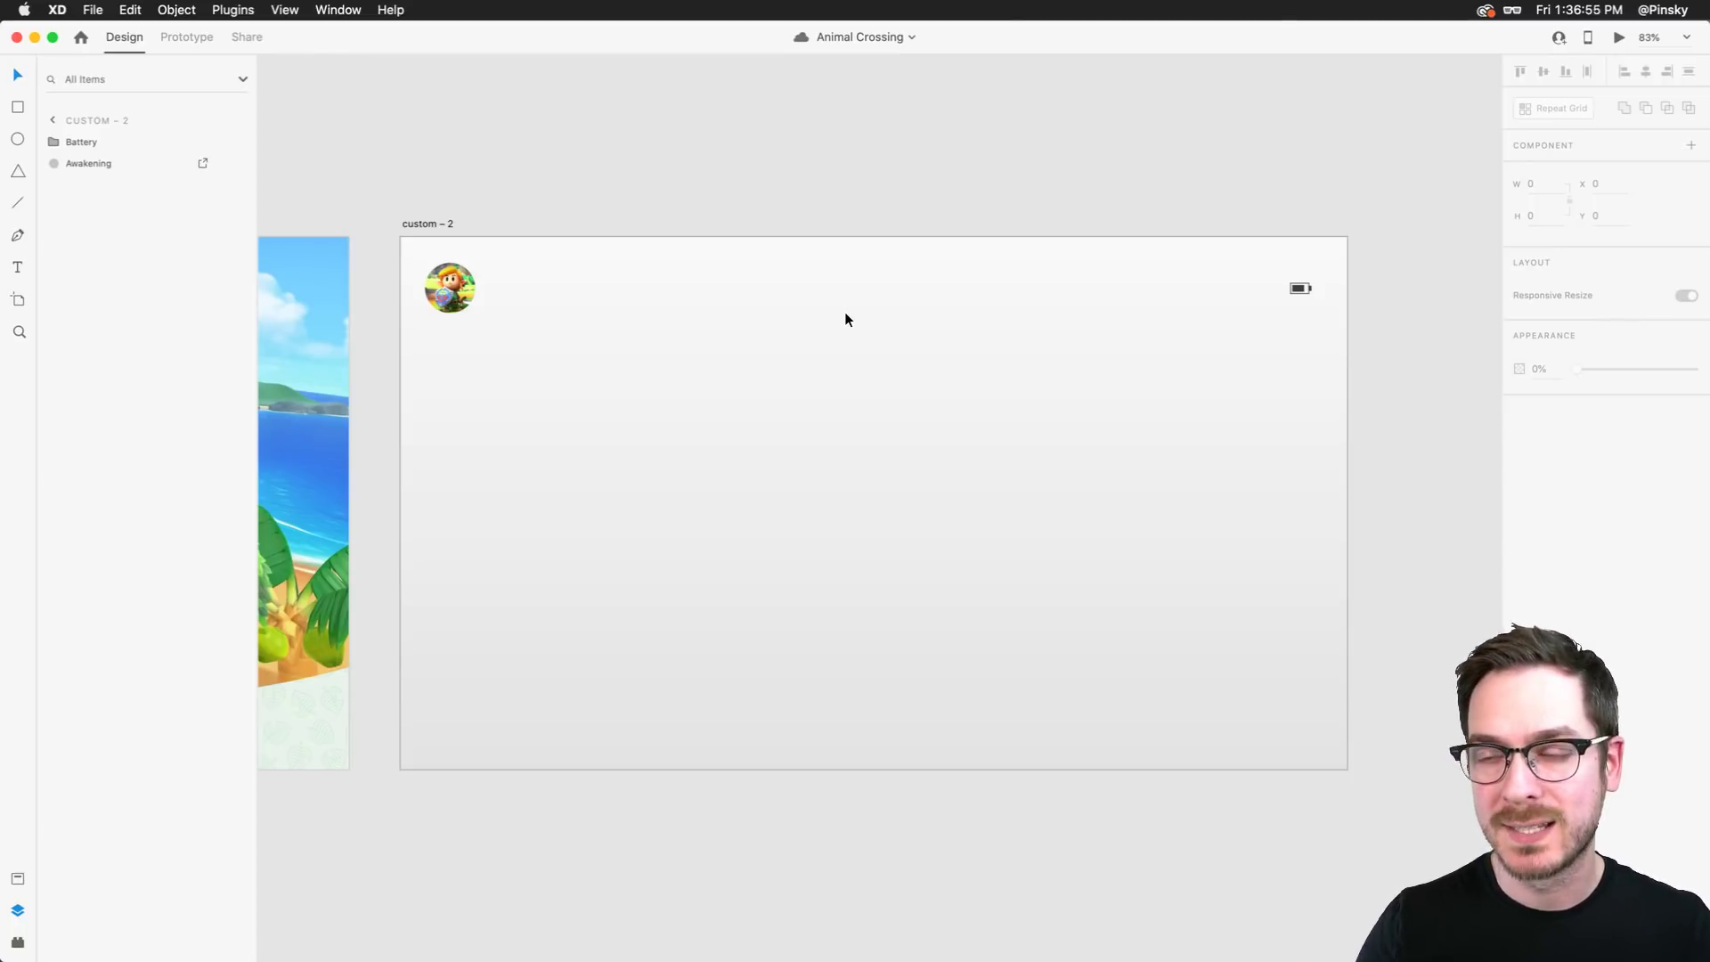
key("t")
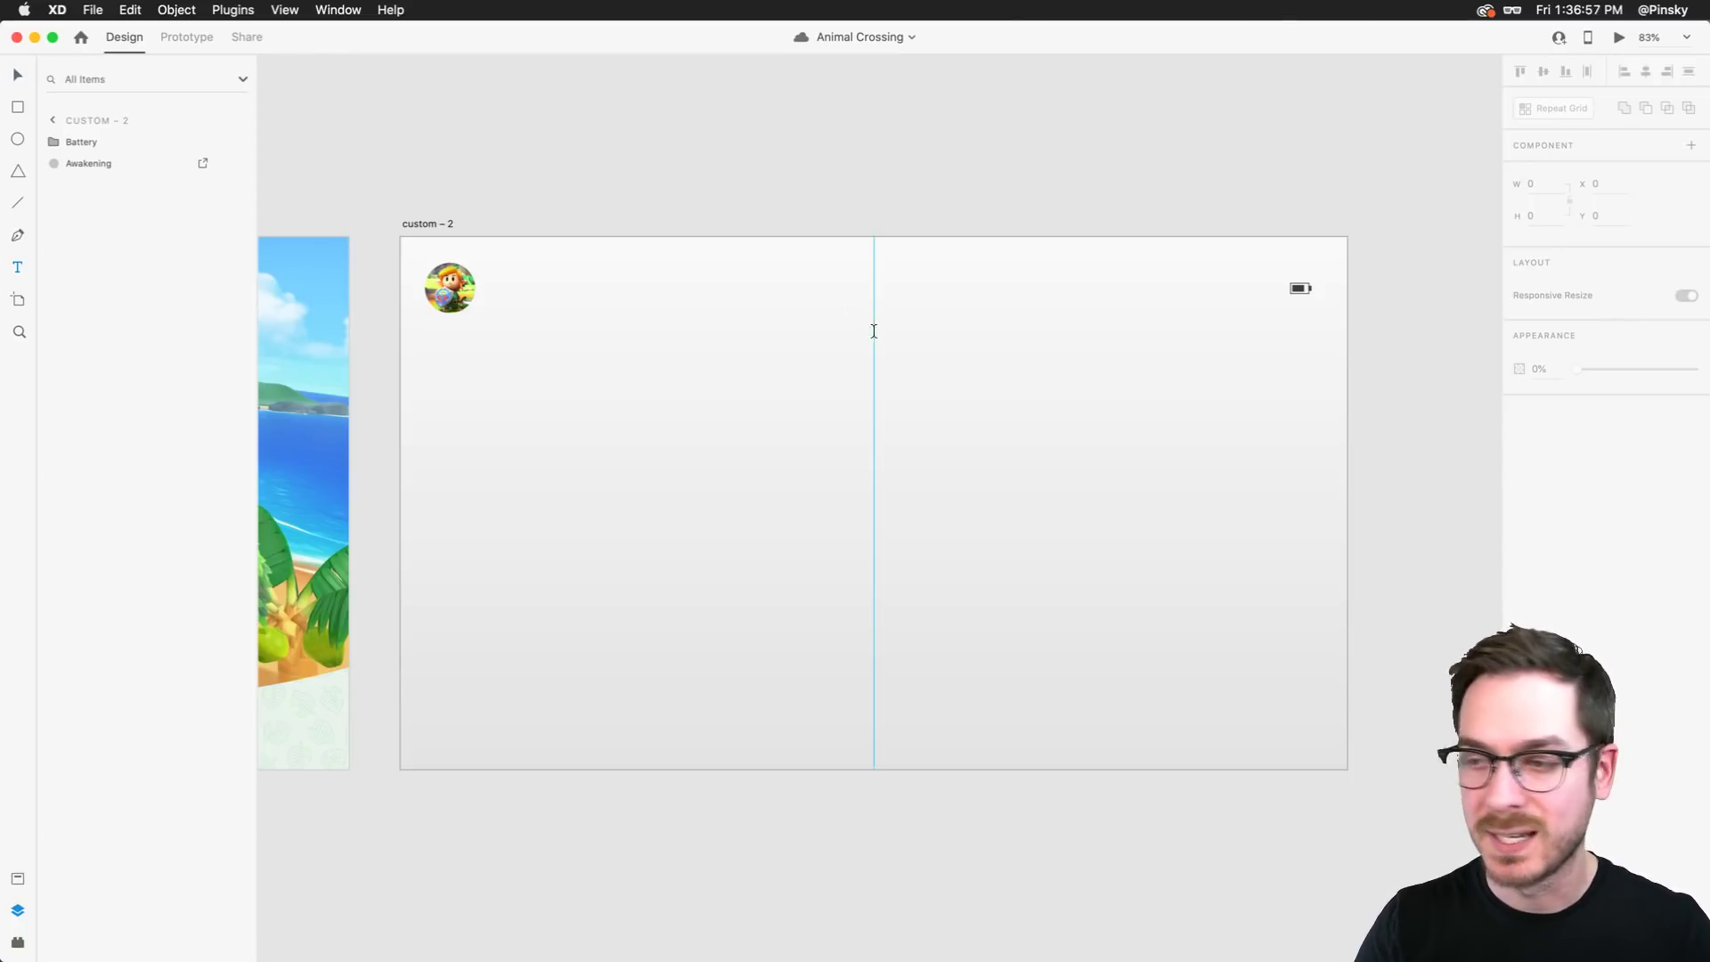
left_click(873, 337)
type("Games")
key("Escape")
left_click_drag(872, 334, 875, 355)
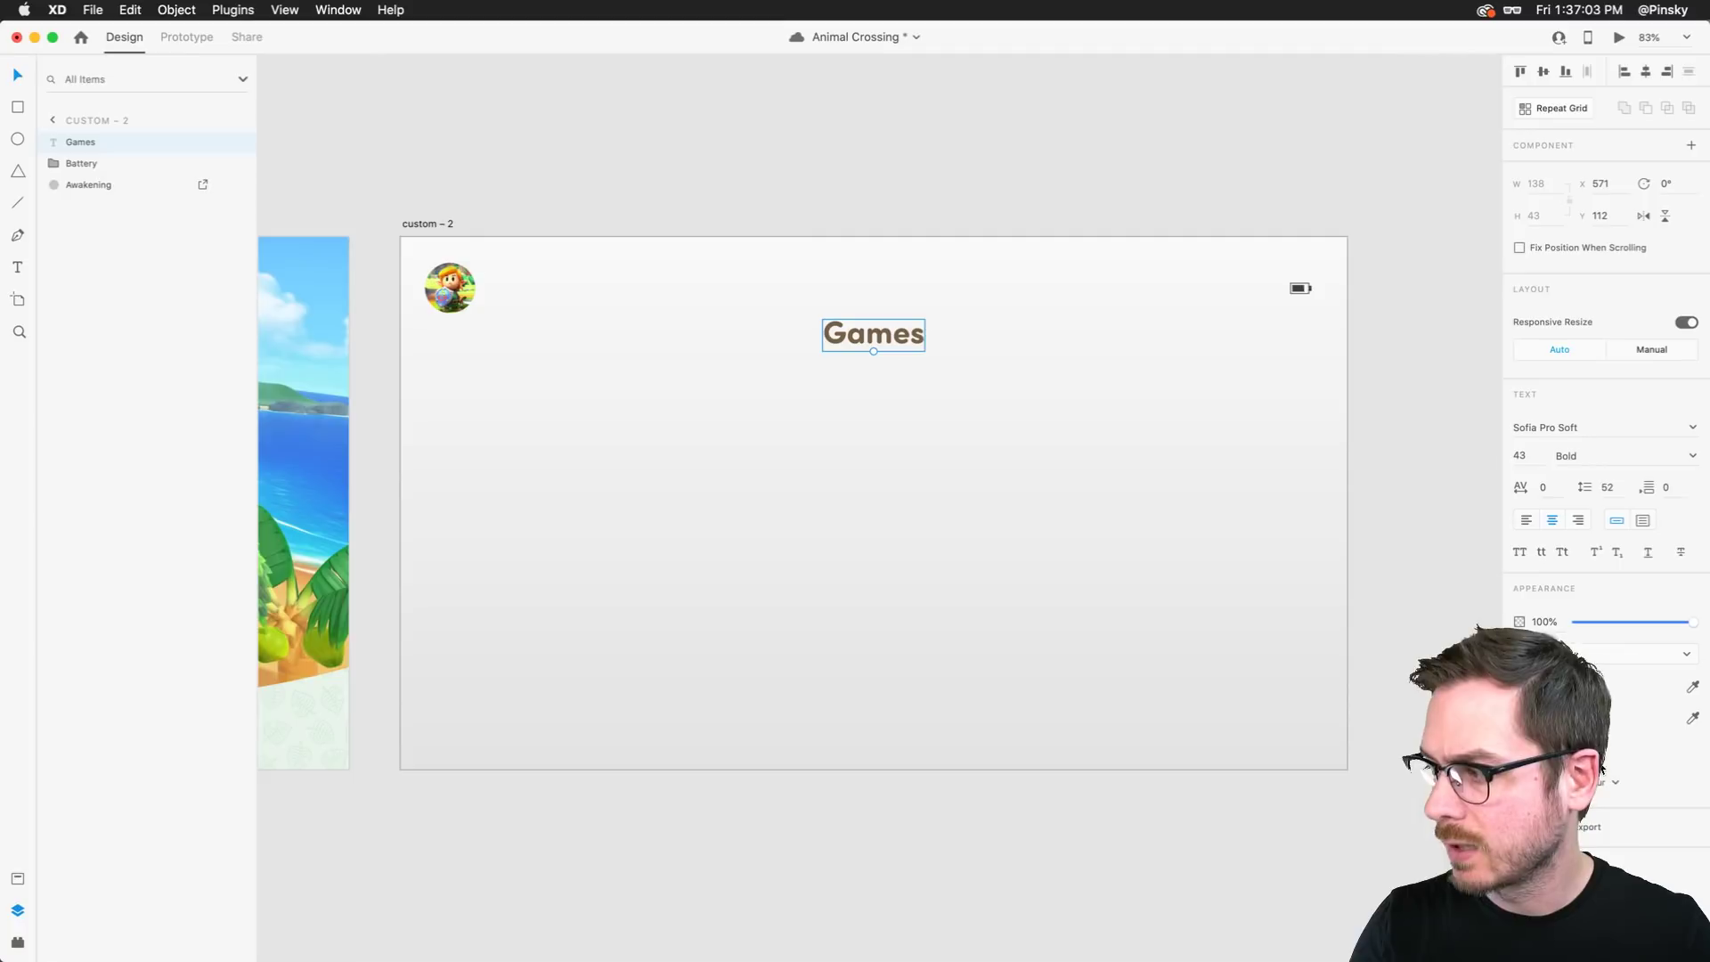
Change the Games text's fill colour to dark grey
left_click(1535, 686)
left_click(1334, 708)
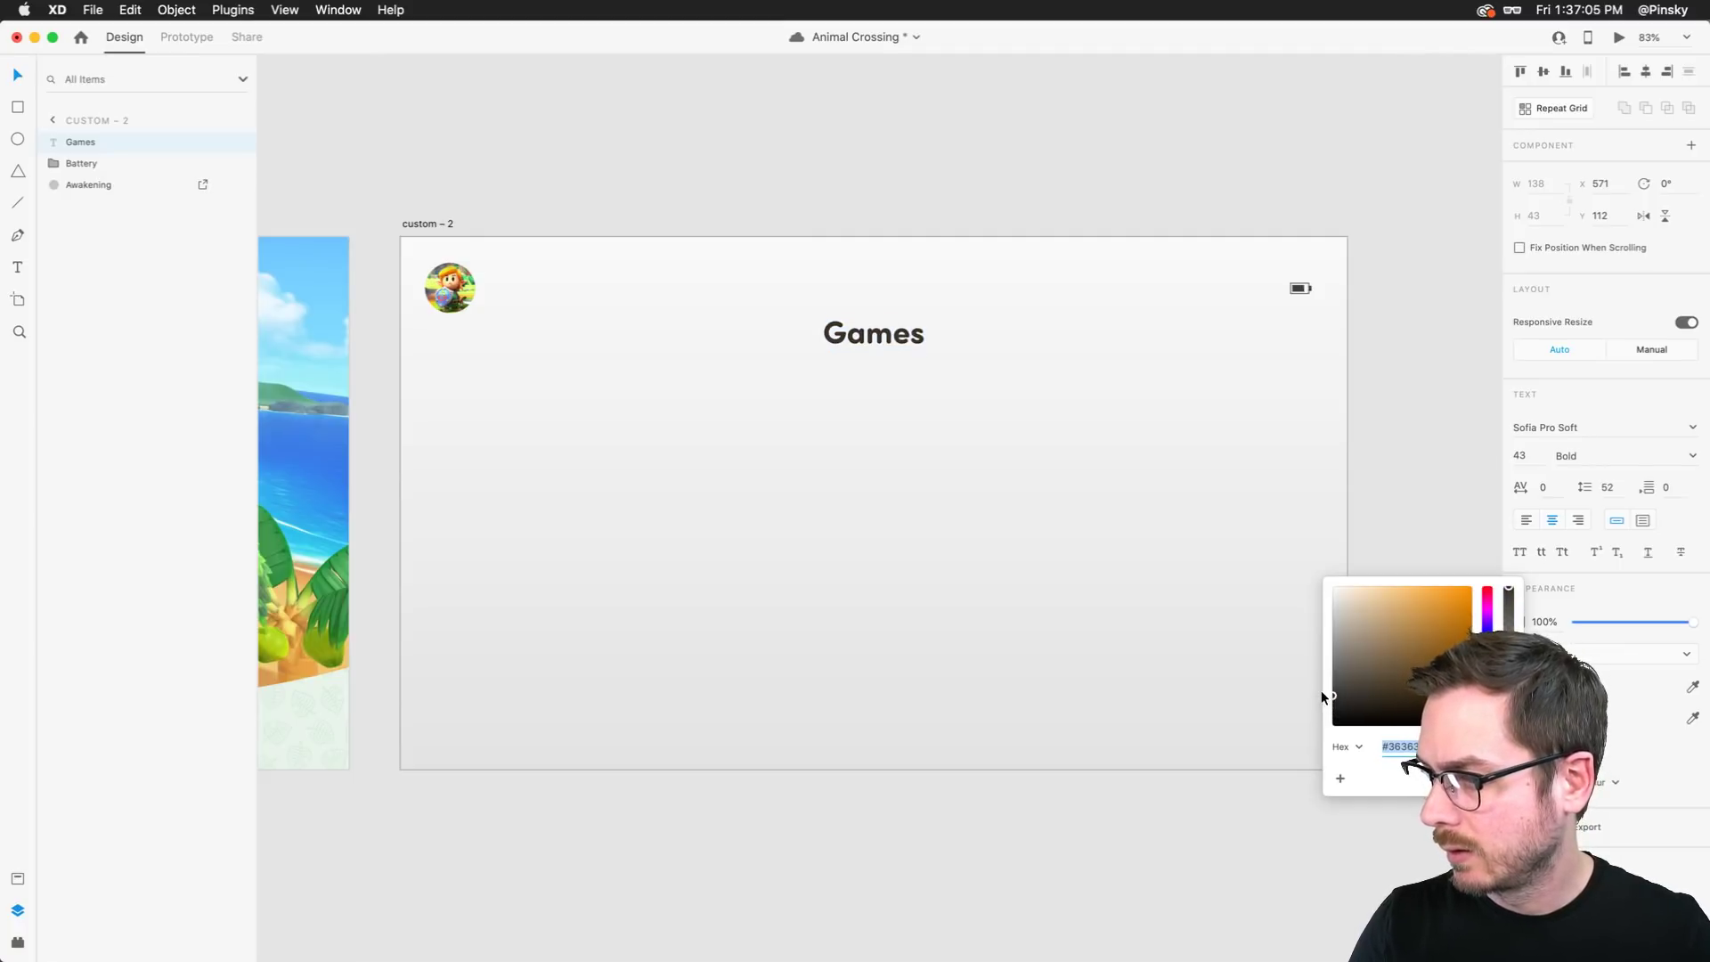
key("Escape")
Move the Games text up into the header row and align it and the battery vertically with the avatar's middle
left_click_drag(847, 333, 863, 294)
left_click(464, 291, "shift")
left_click(1546, 70)
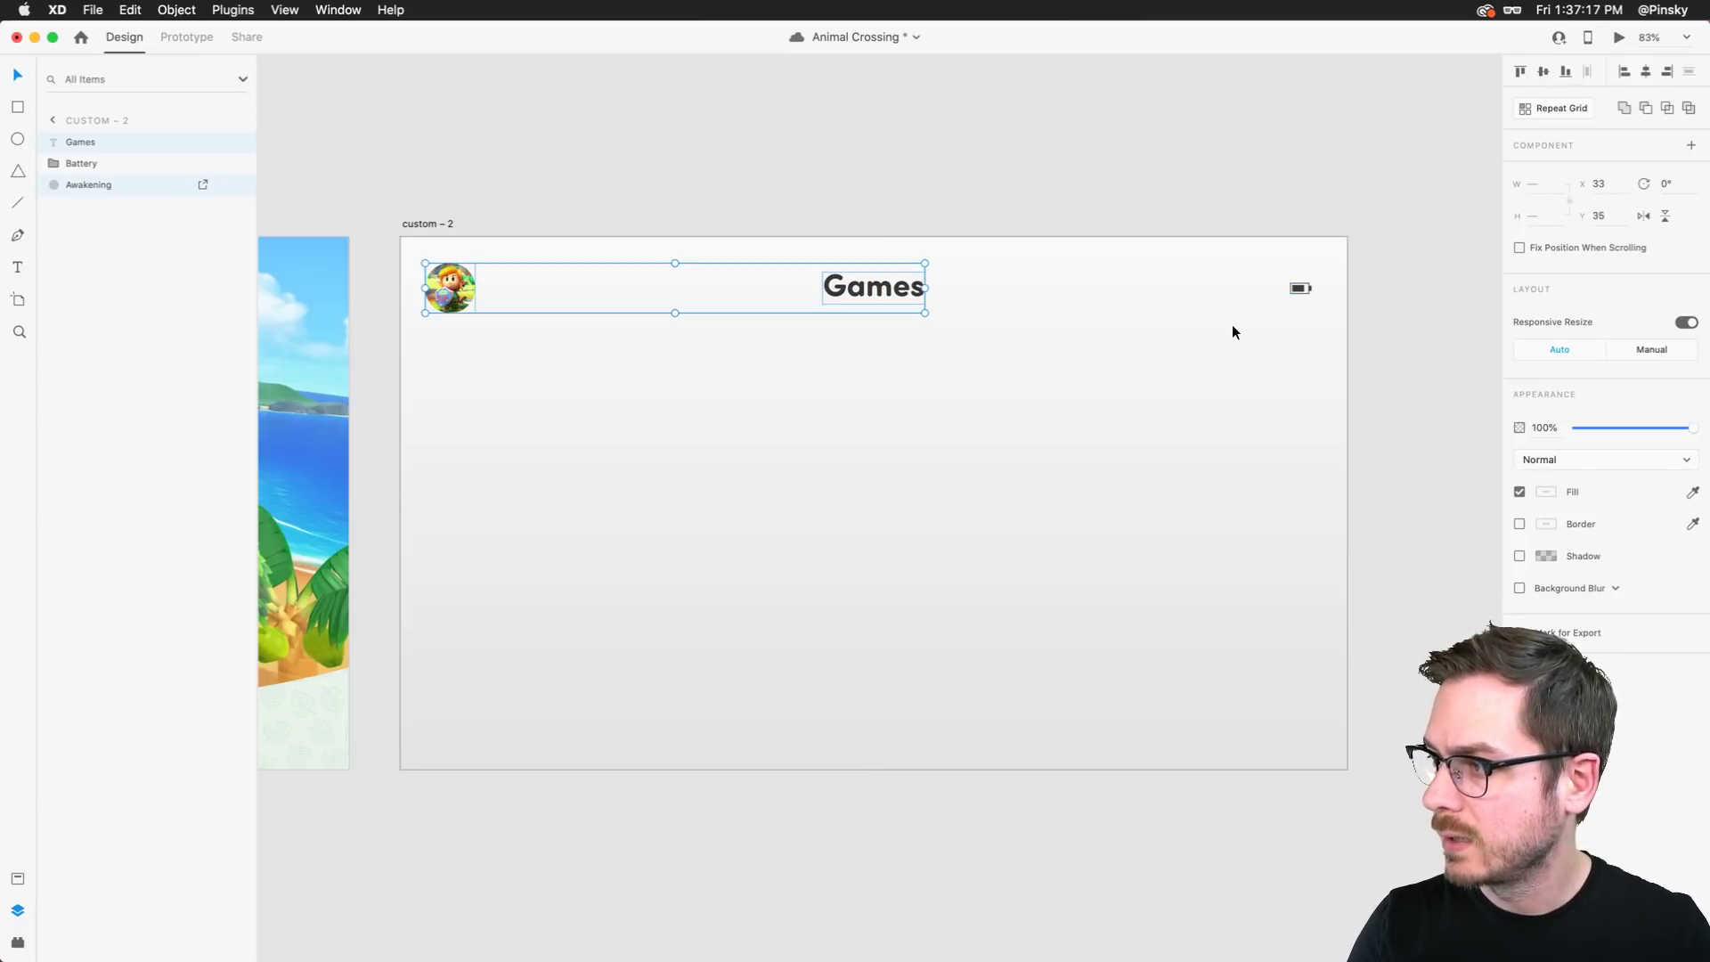
left_click(1243, 324)
left_click(1293, 283)
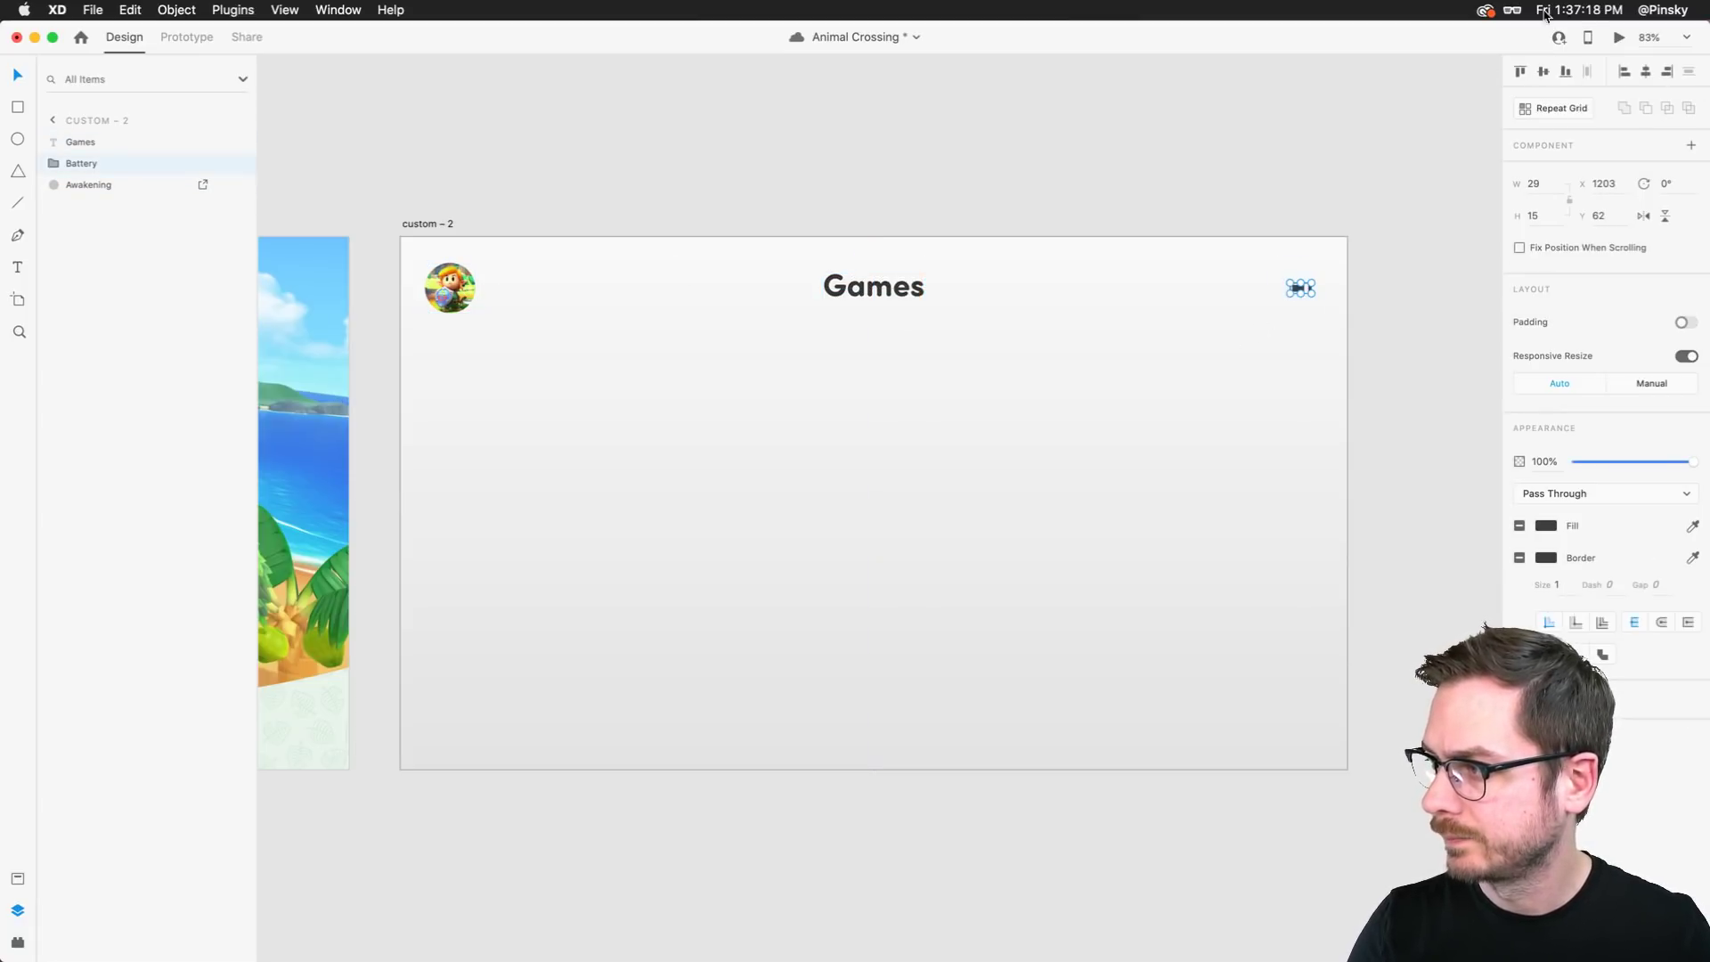
left_click(439, 300, "shift")
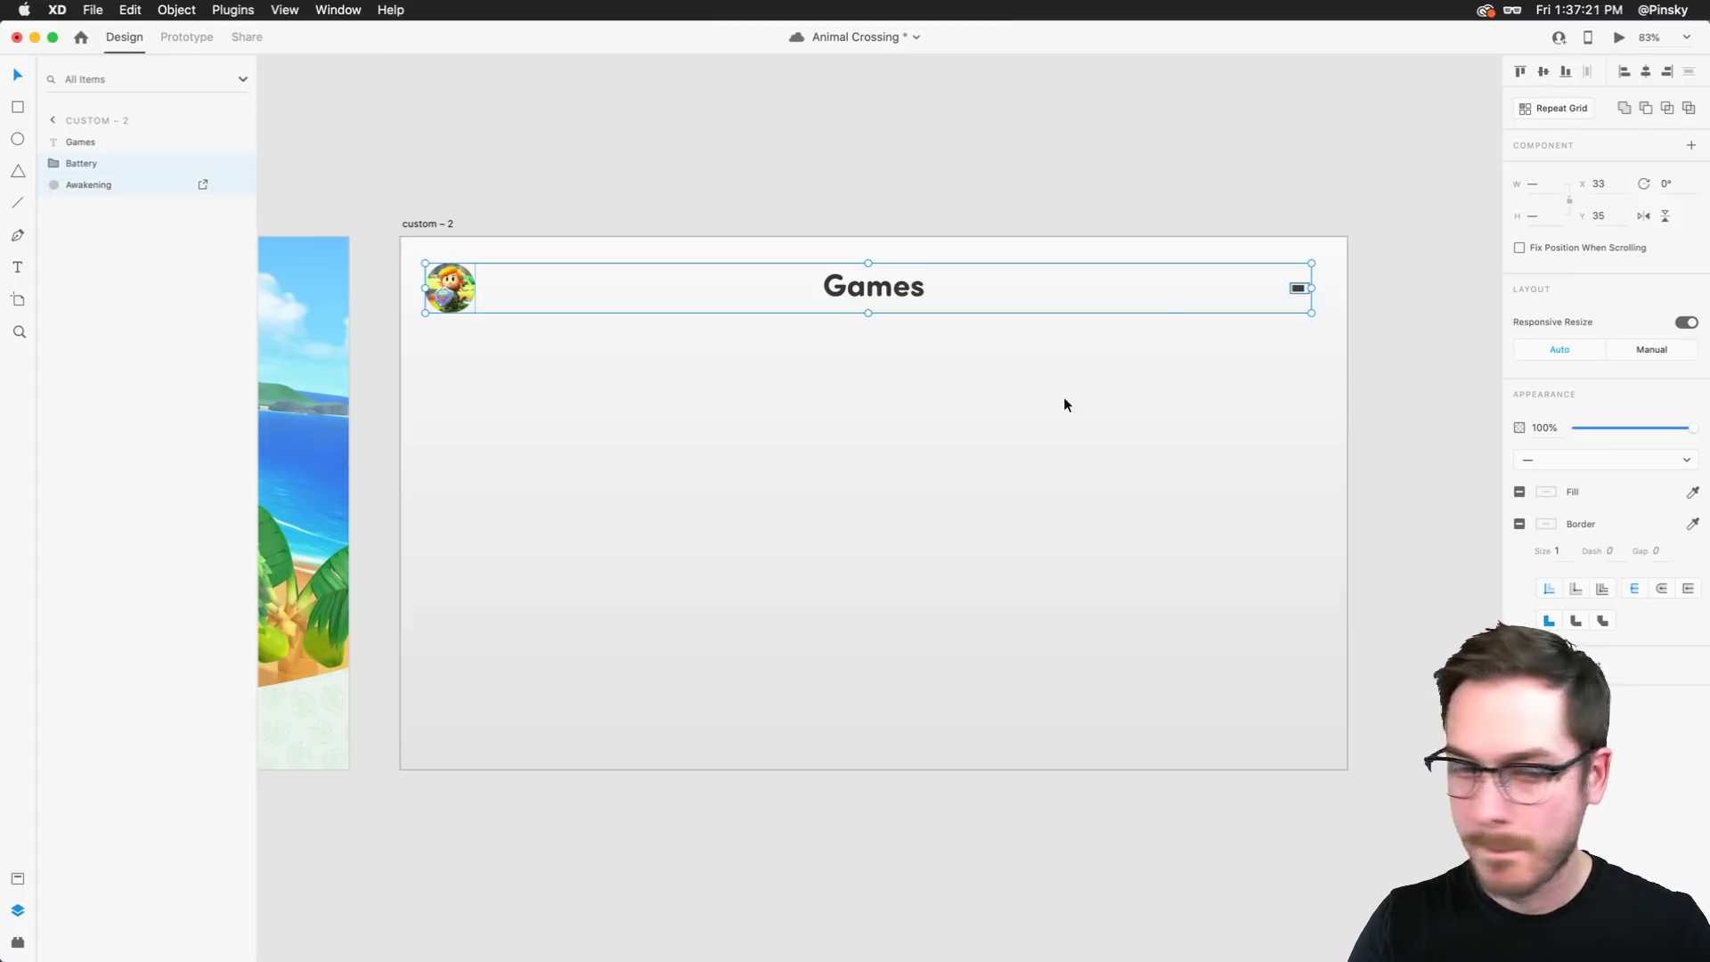
left_click(1066, 399)
Duplicate the Games text between it and the avatar, change the copy to "System", and save the document
left_click(851, 283)
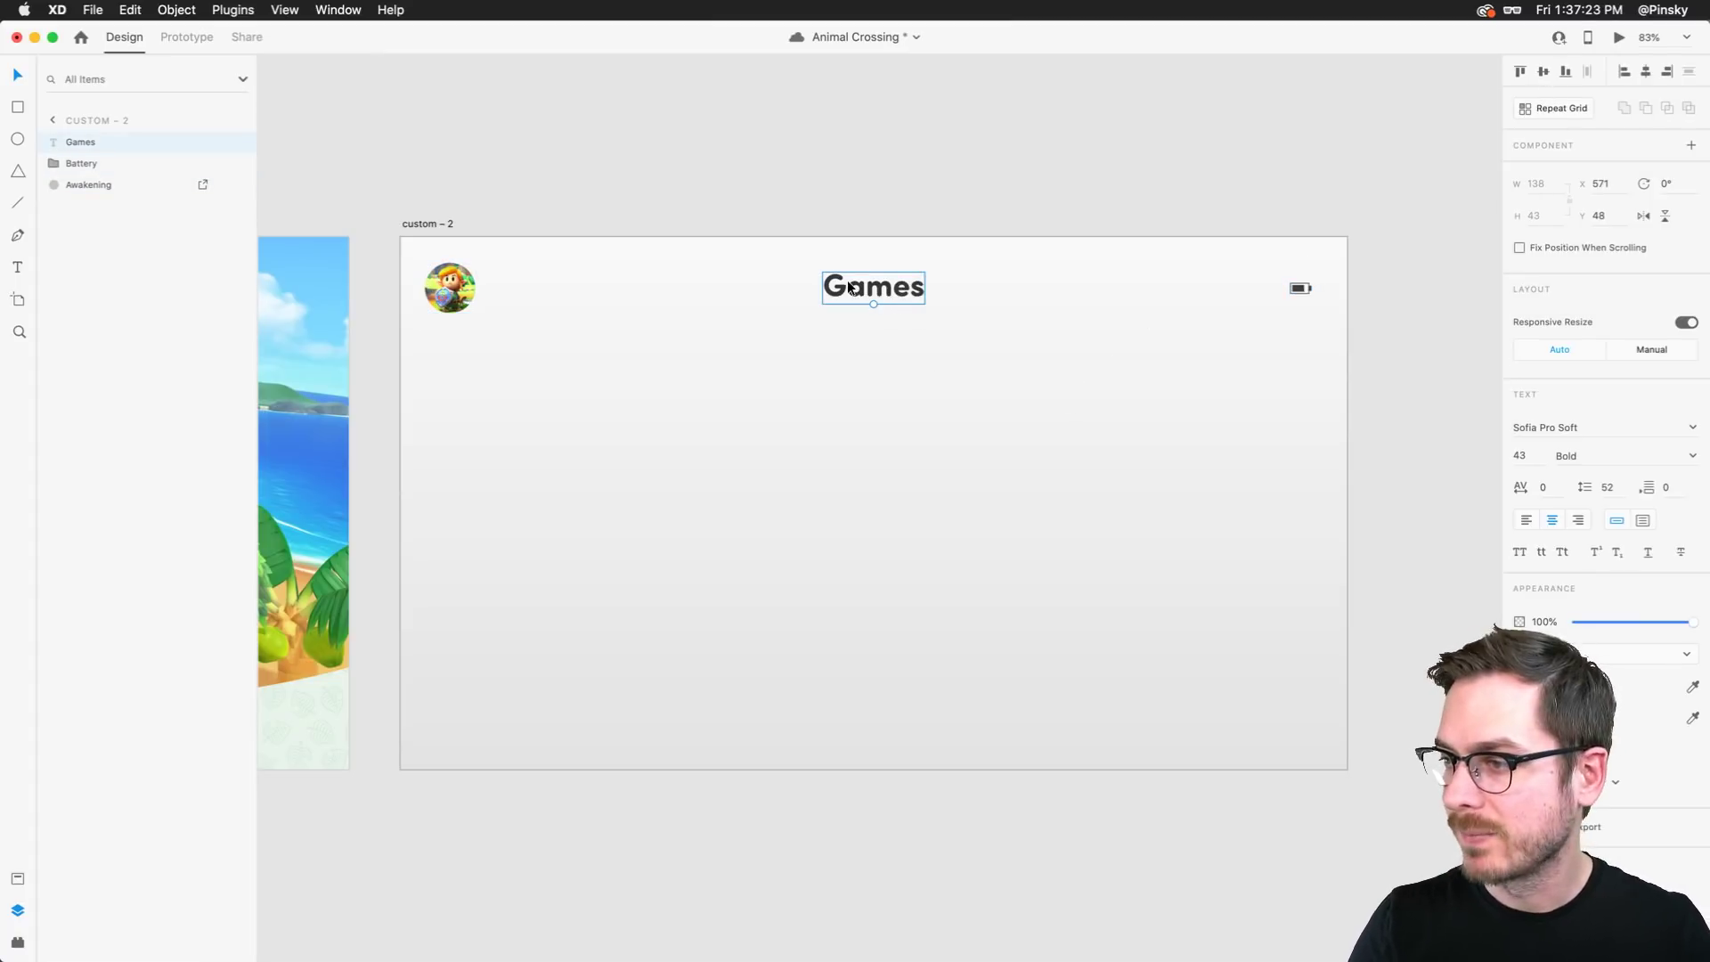
left_click_drag(866, 281, 689, 282)
double_click(690, 300)
type("System")
key("Escape")
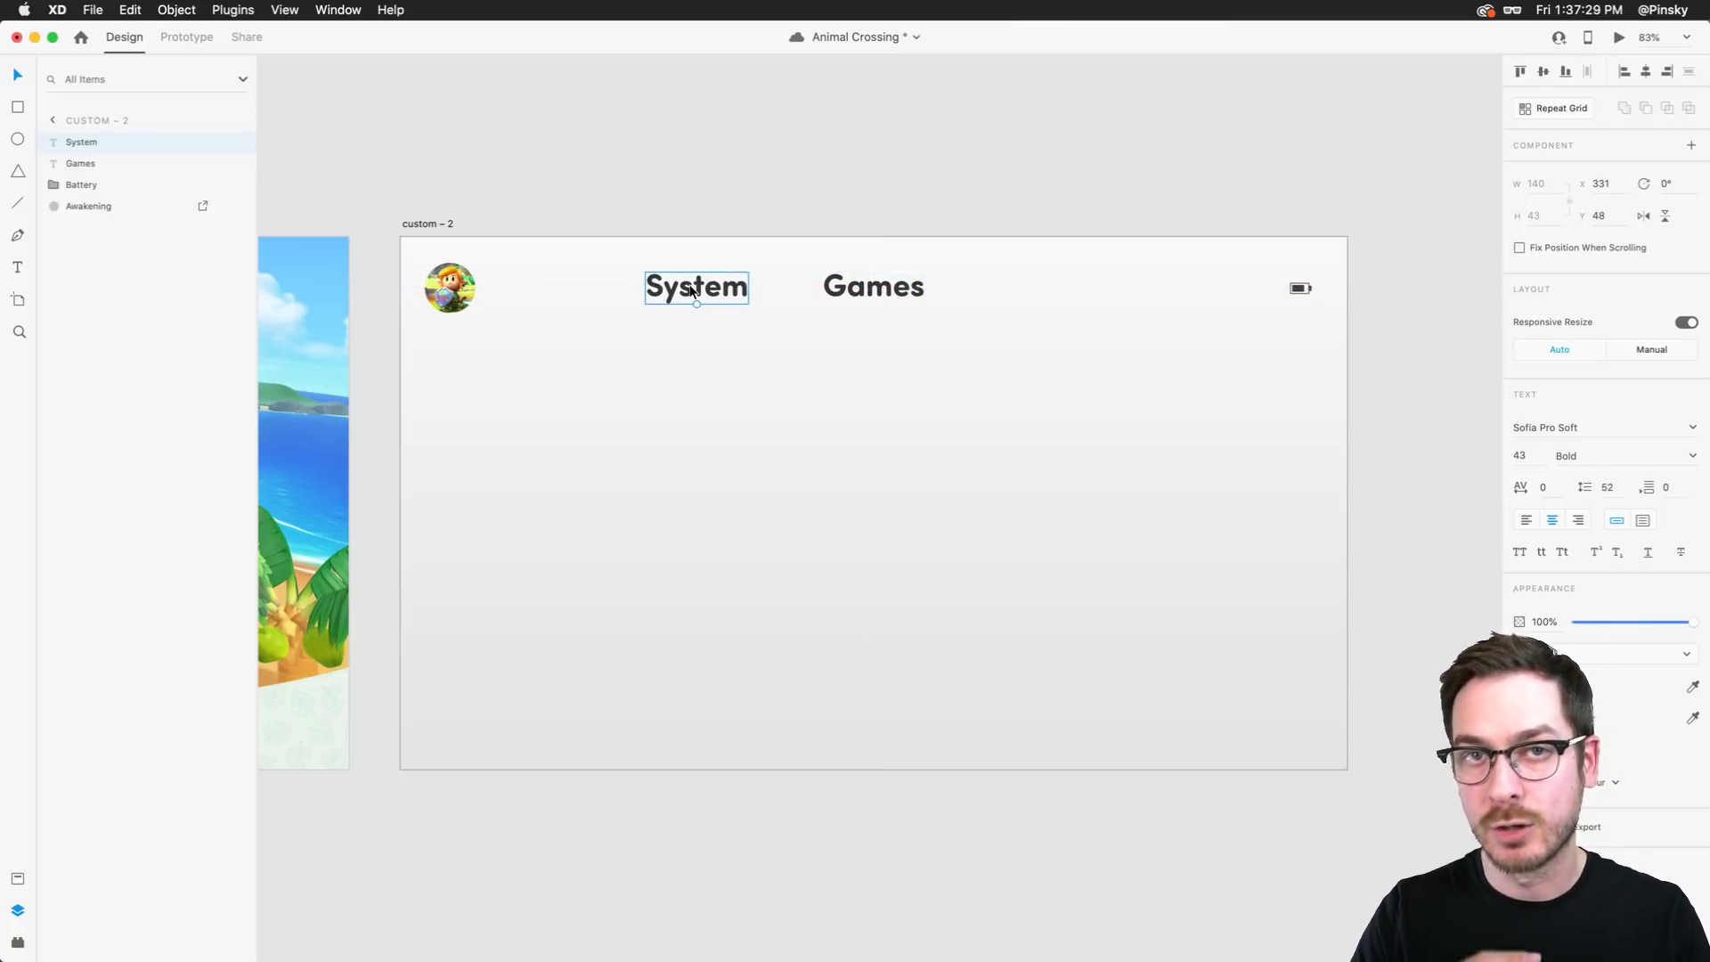
key("super+s")
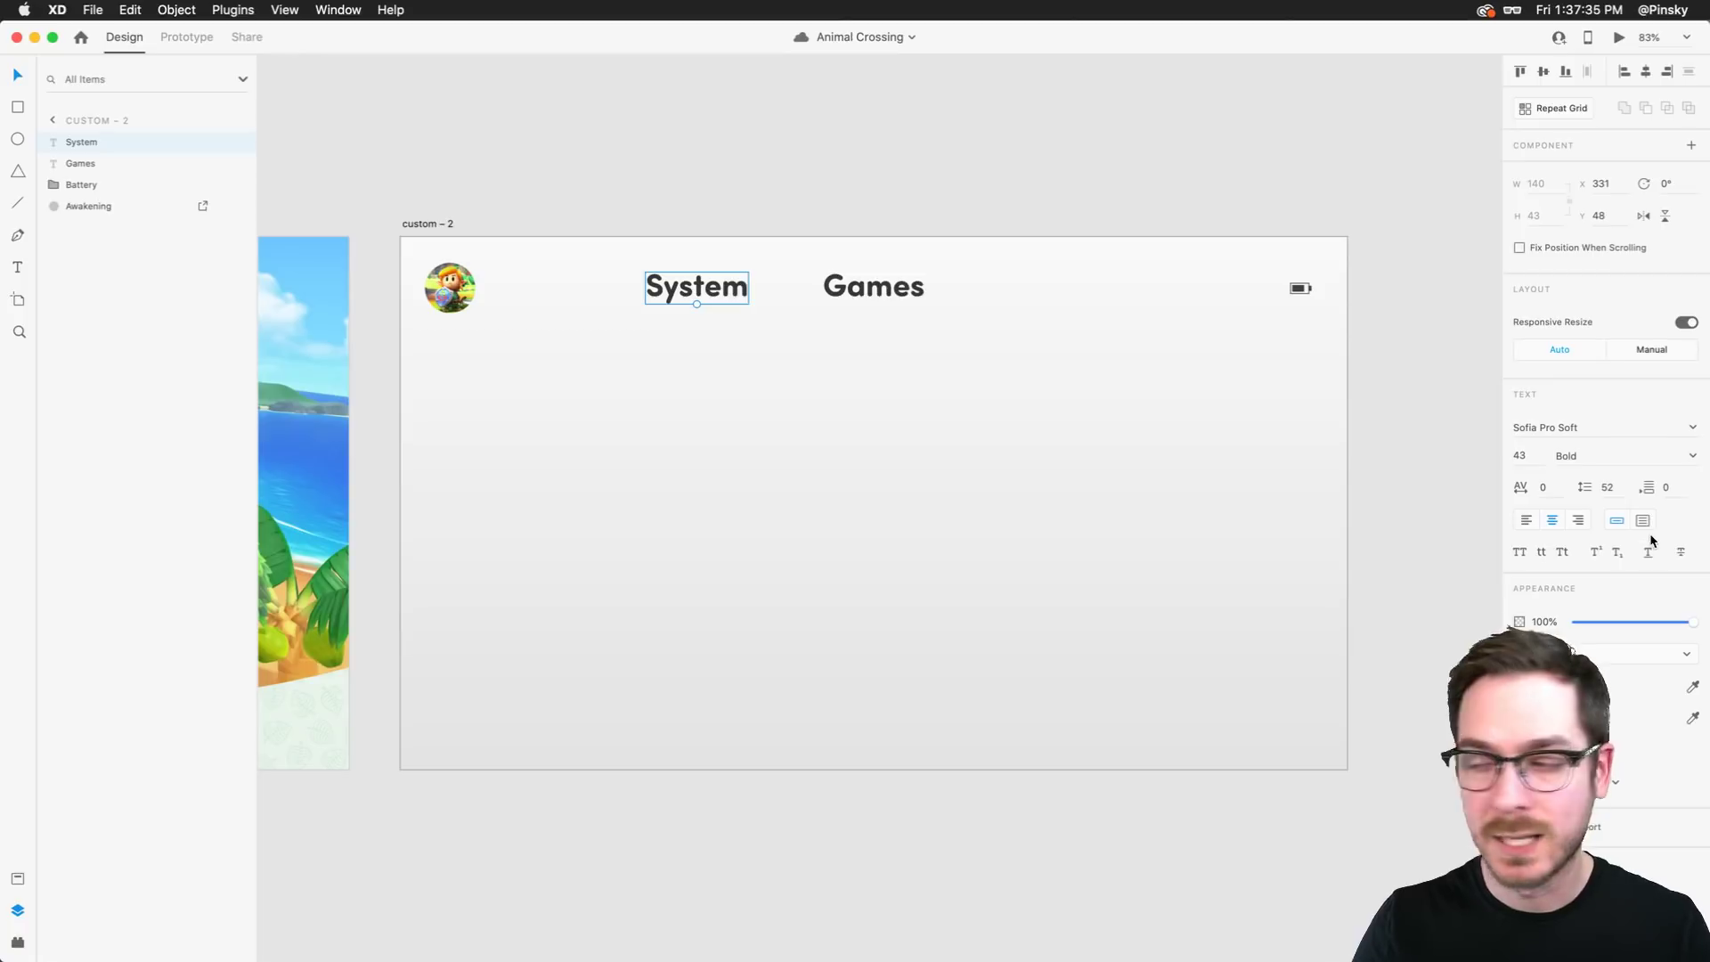
Set the System text's fill to light grey #AFAFAF and its font weight to Regular
left_click(1550, 686)
left_click_drag(1367, 680, 1306, 634)
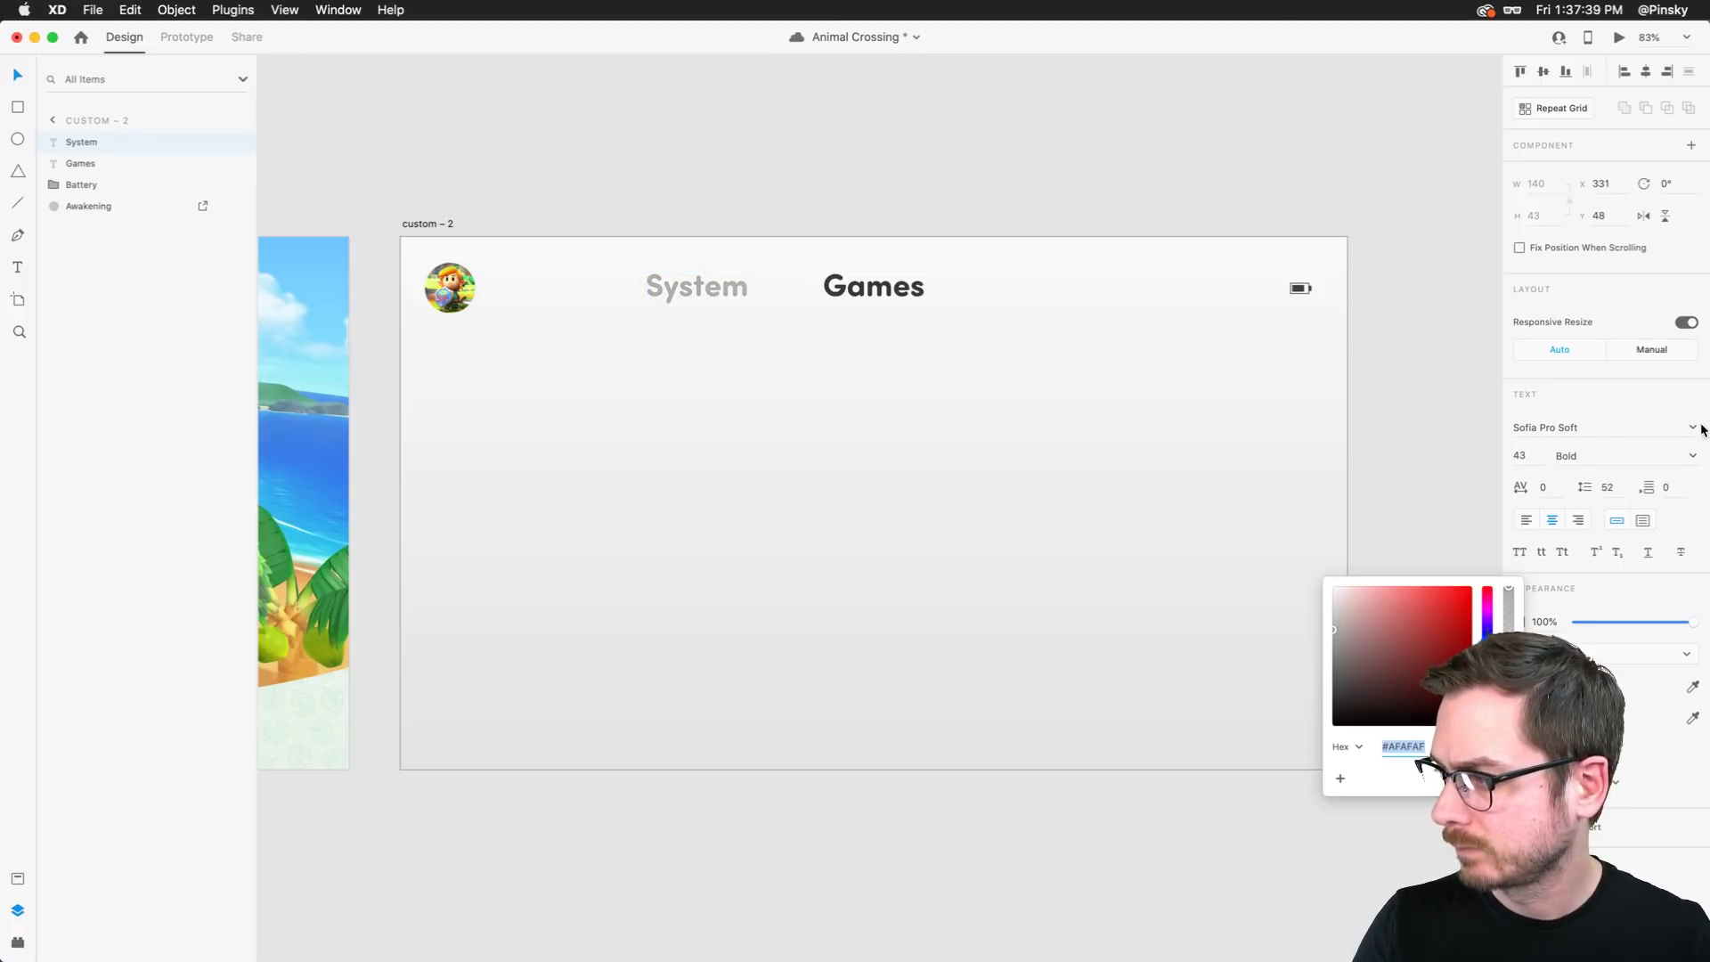
left_click(1695, 454)
left_click(1573, 477)
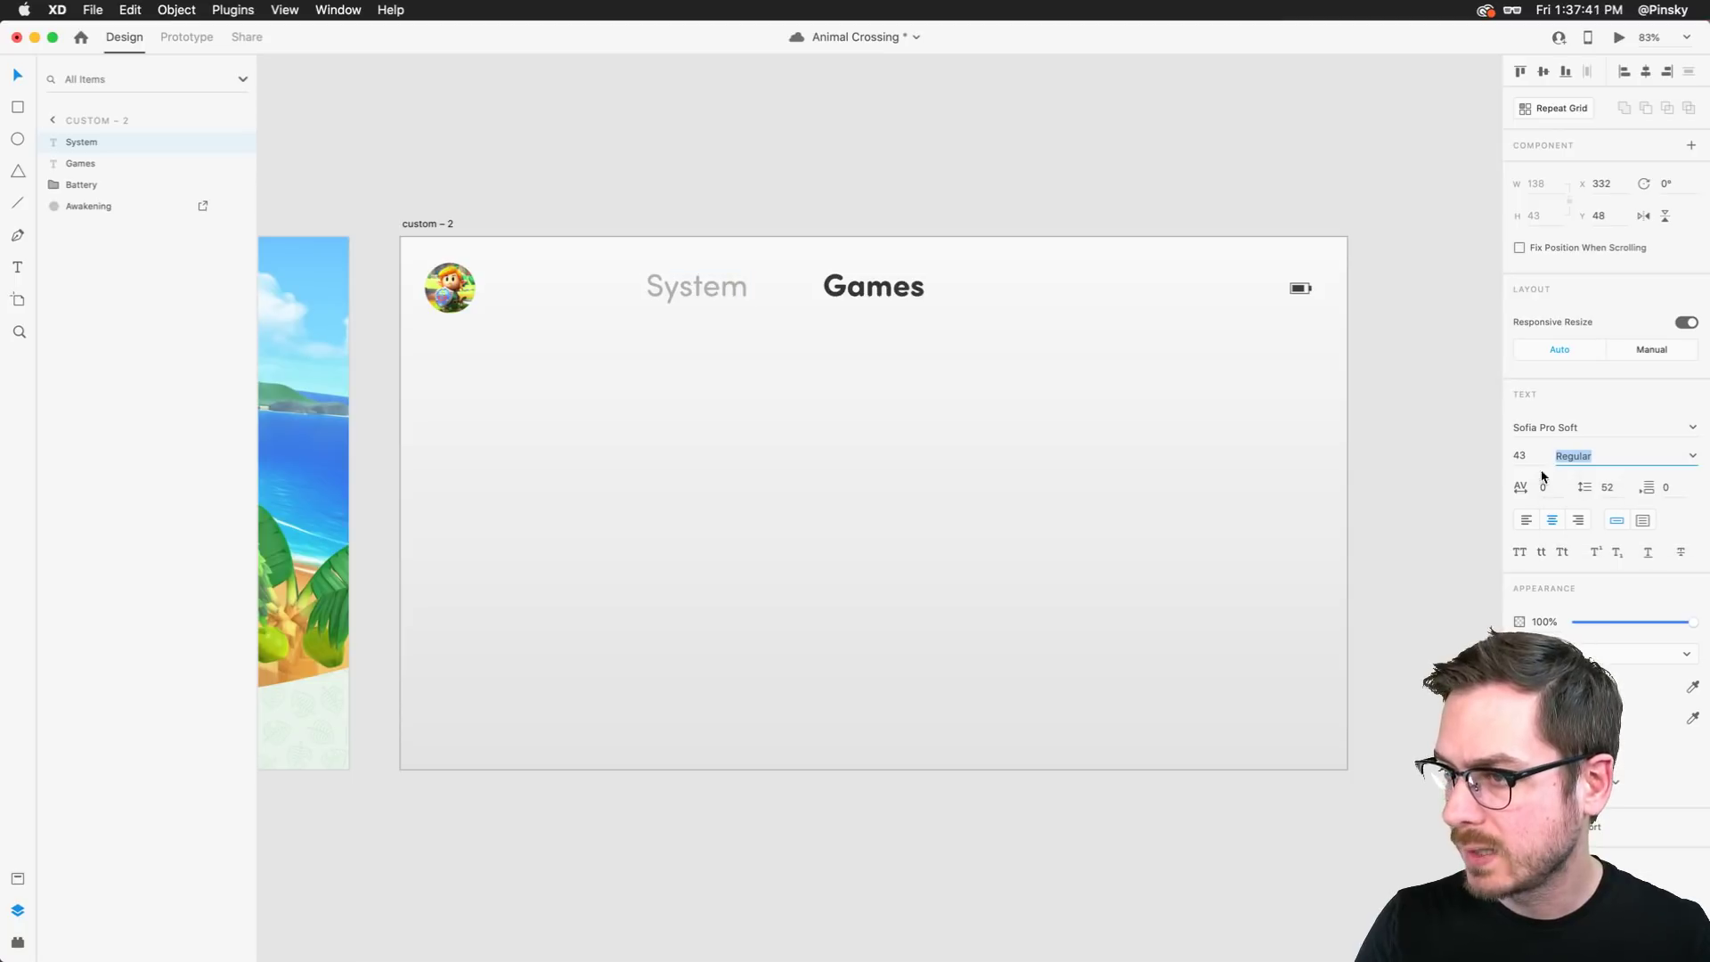
Insert "(L)" before the word System and format it as superscript
double_click(695, 295)
key("Left")
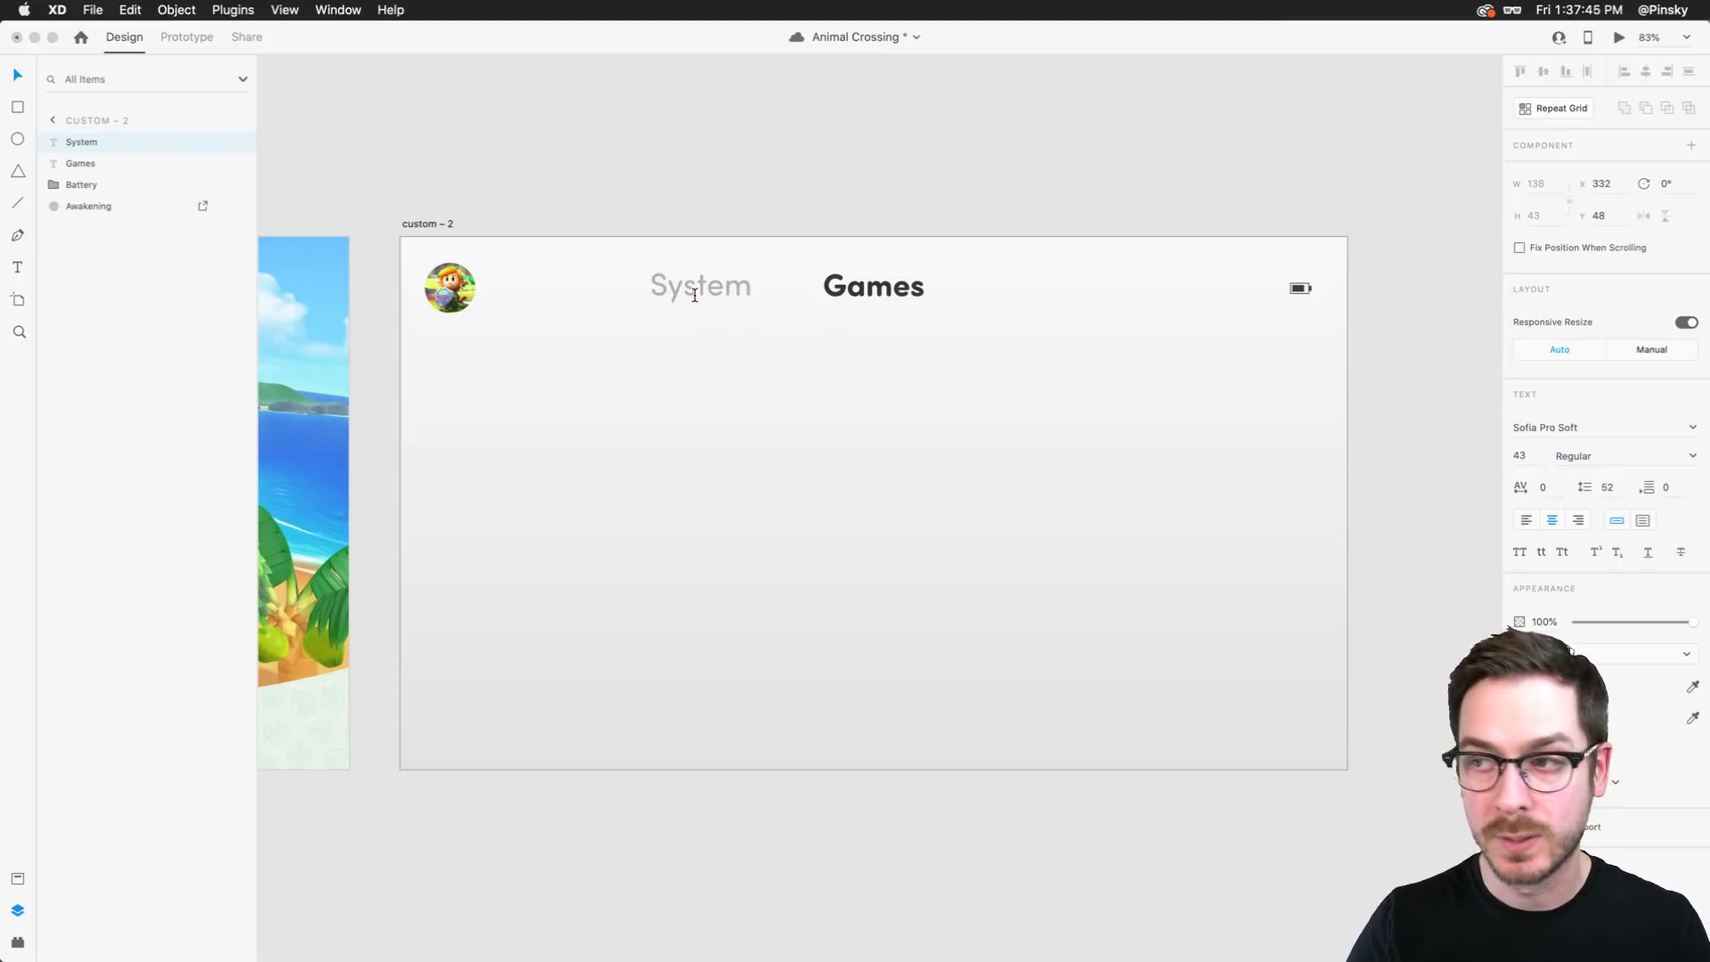
key("BackSpace")
type("(L)")
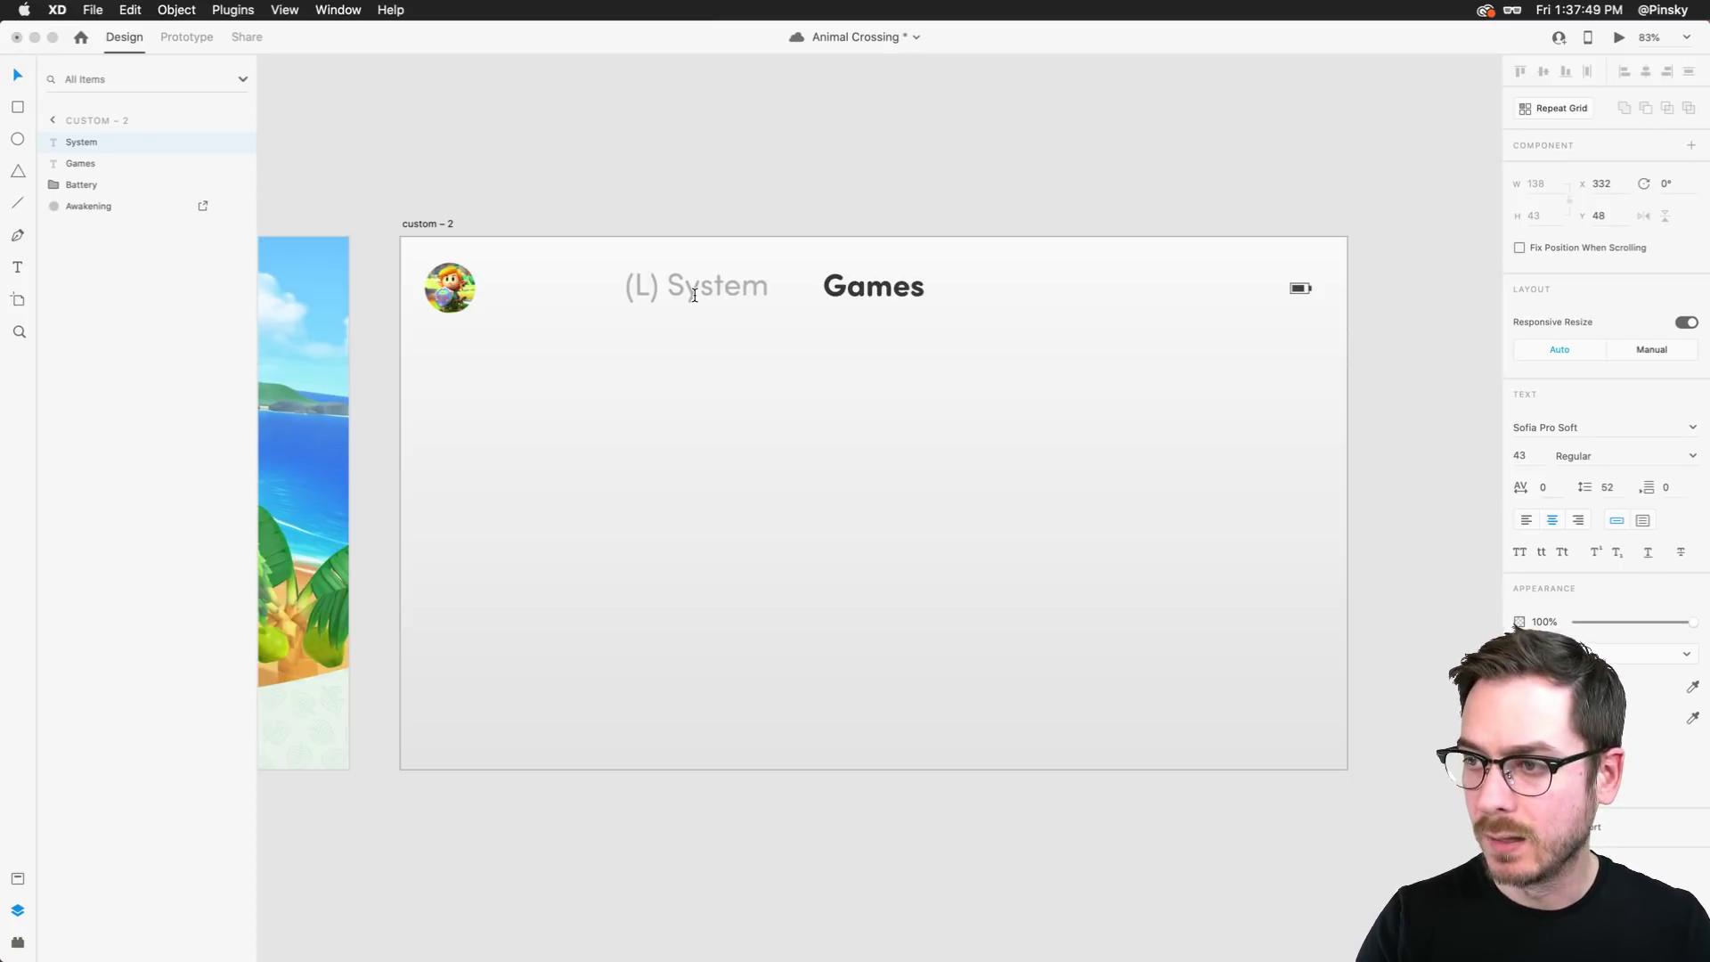
key("shift+Left")
key("shift+Left")
key("shift+Left")
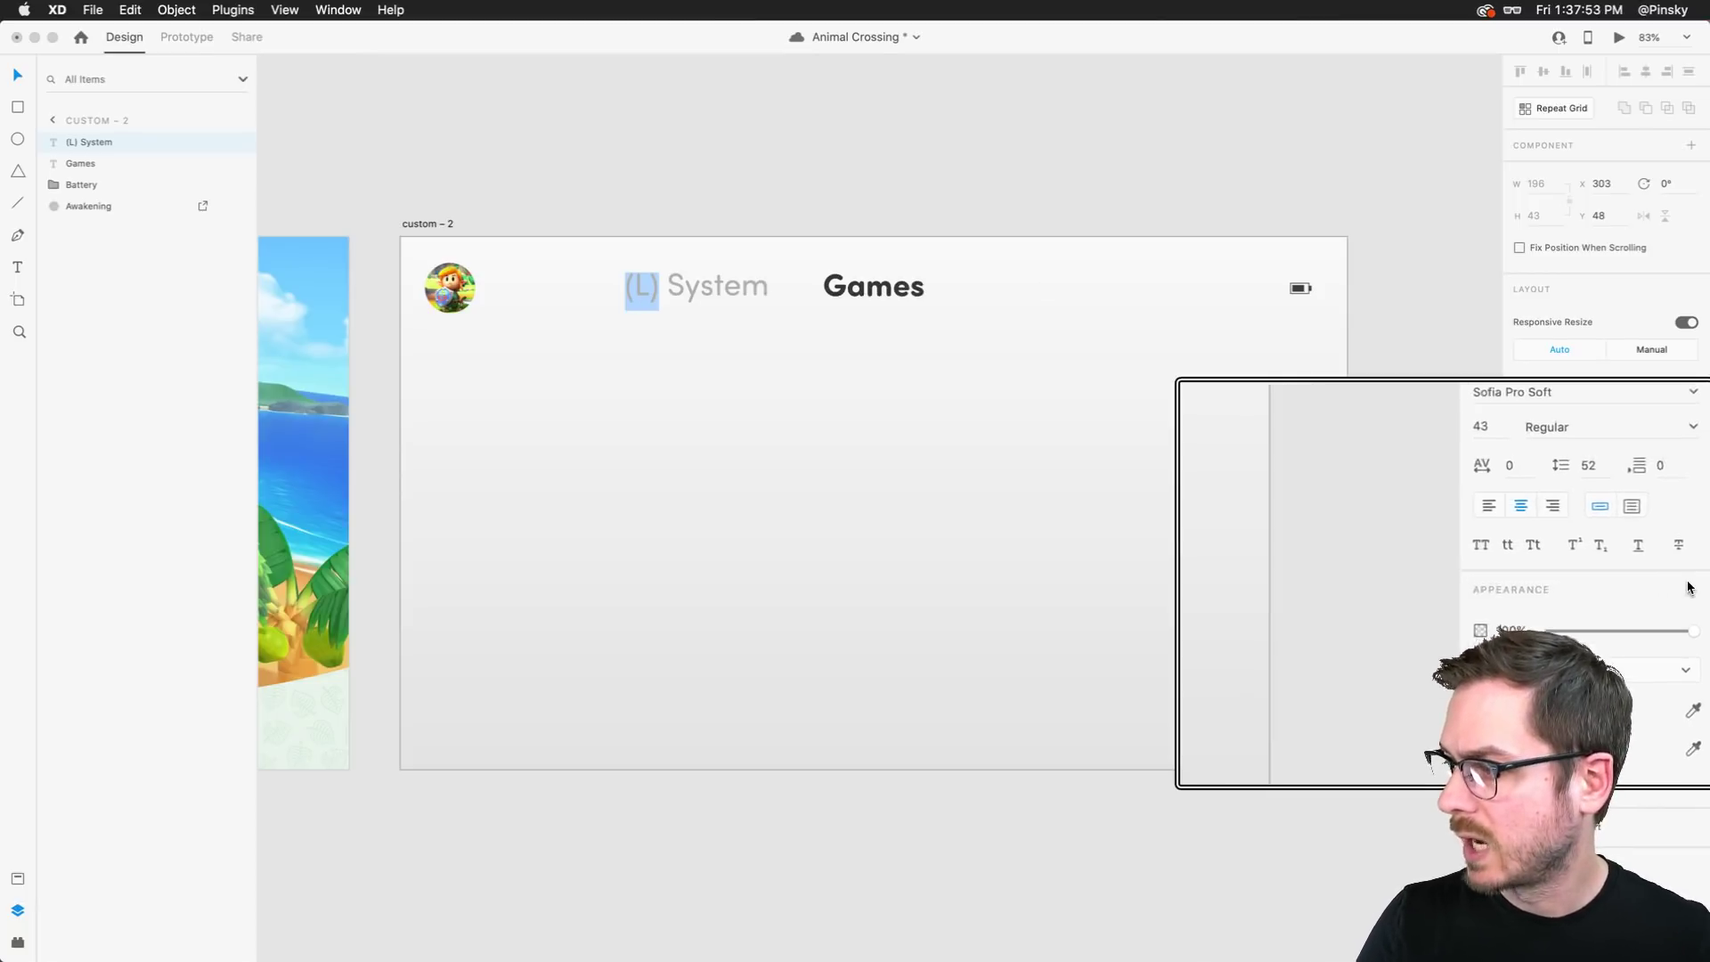
left_click(1596, 553)
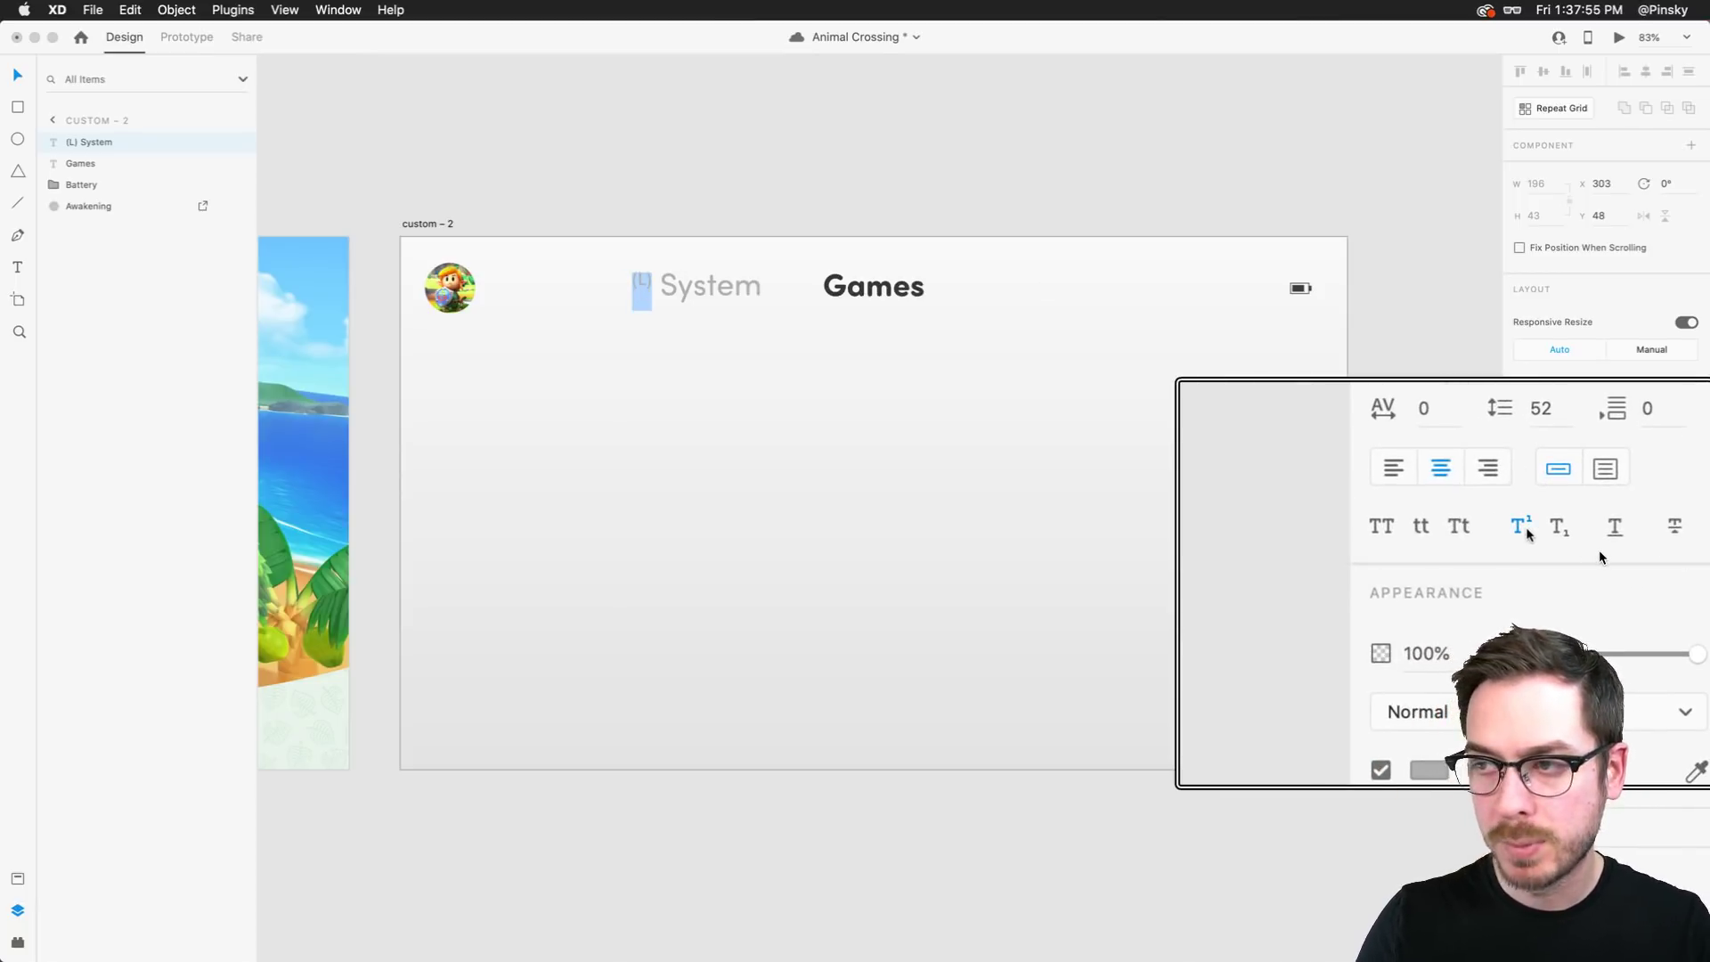
key("Escape")
Duplicate the (L) System label to the other side of Games and change the copy's text to "(R) Folders"
left_click_drag(705, 284, 1022, 294, "alt")
double_click(1021, 294)
left_click(1024, 294)
double_click(1027, 294)
type("Fplder")
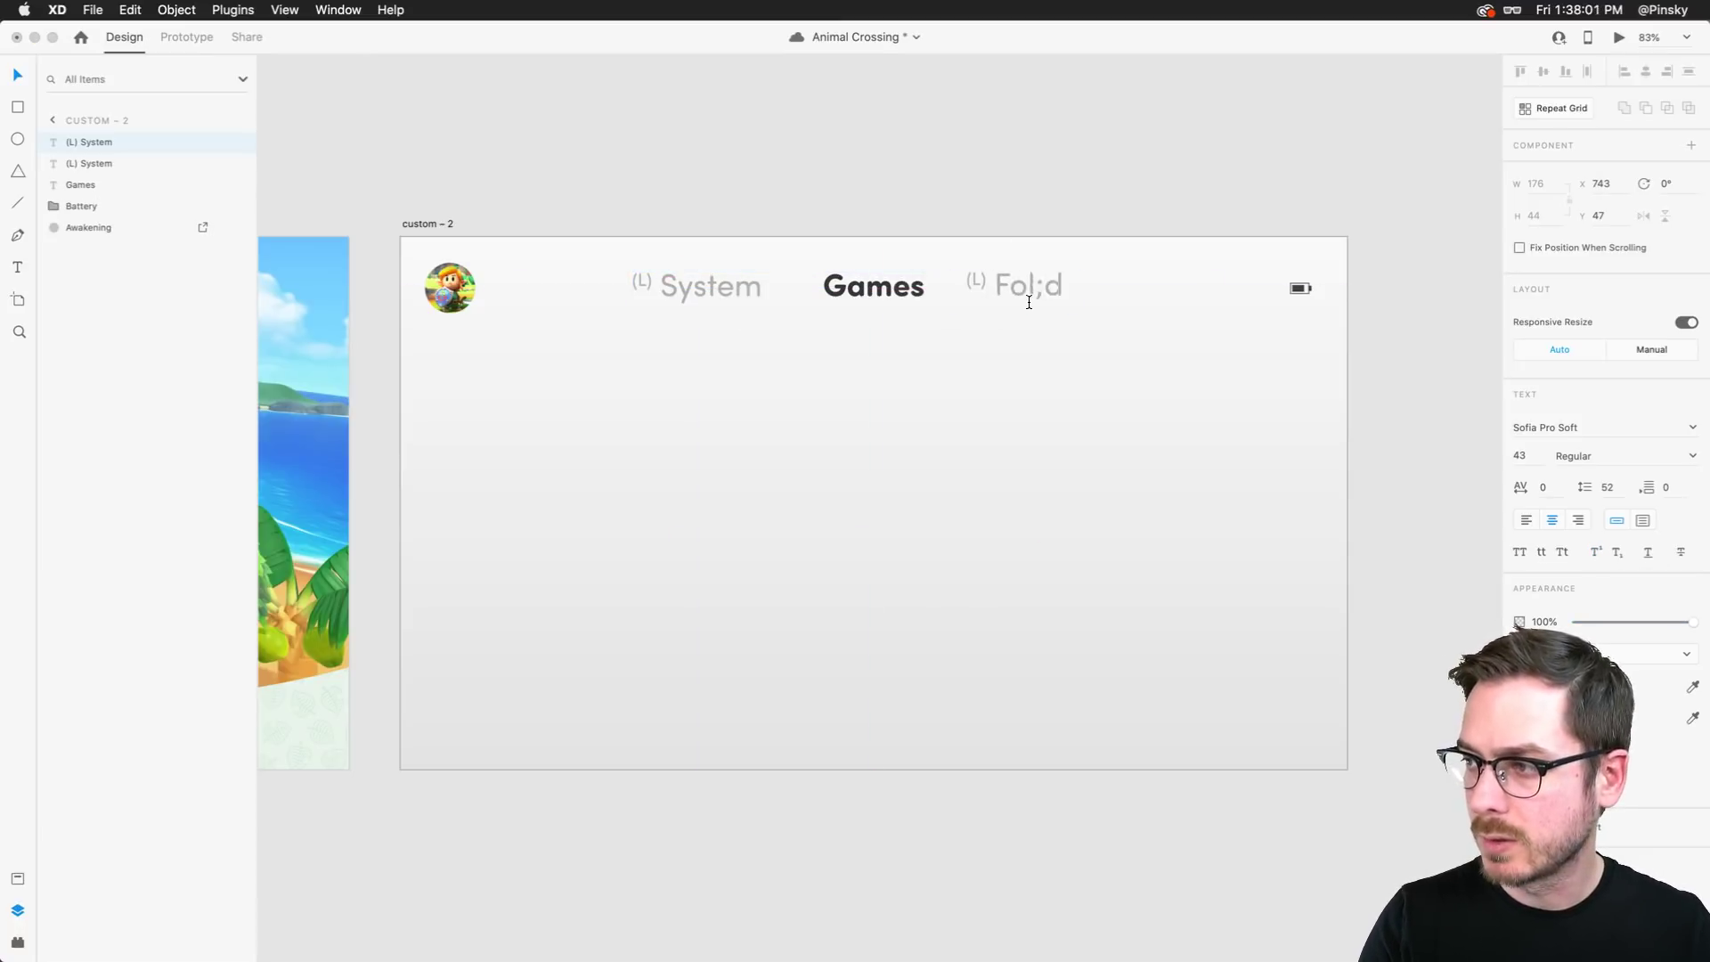
type("s")
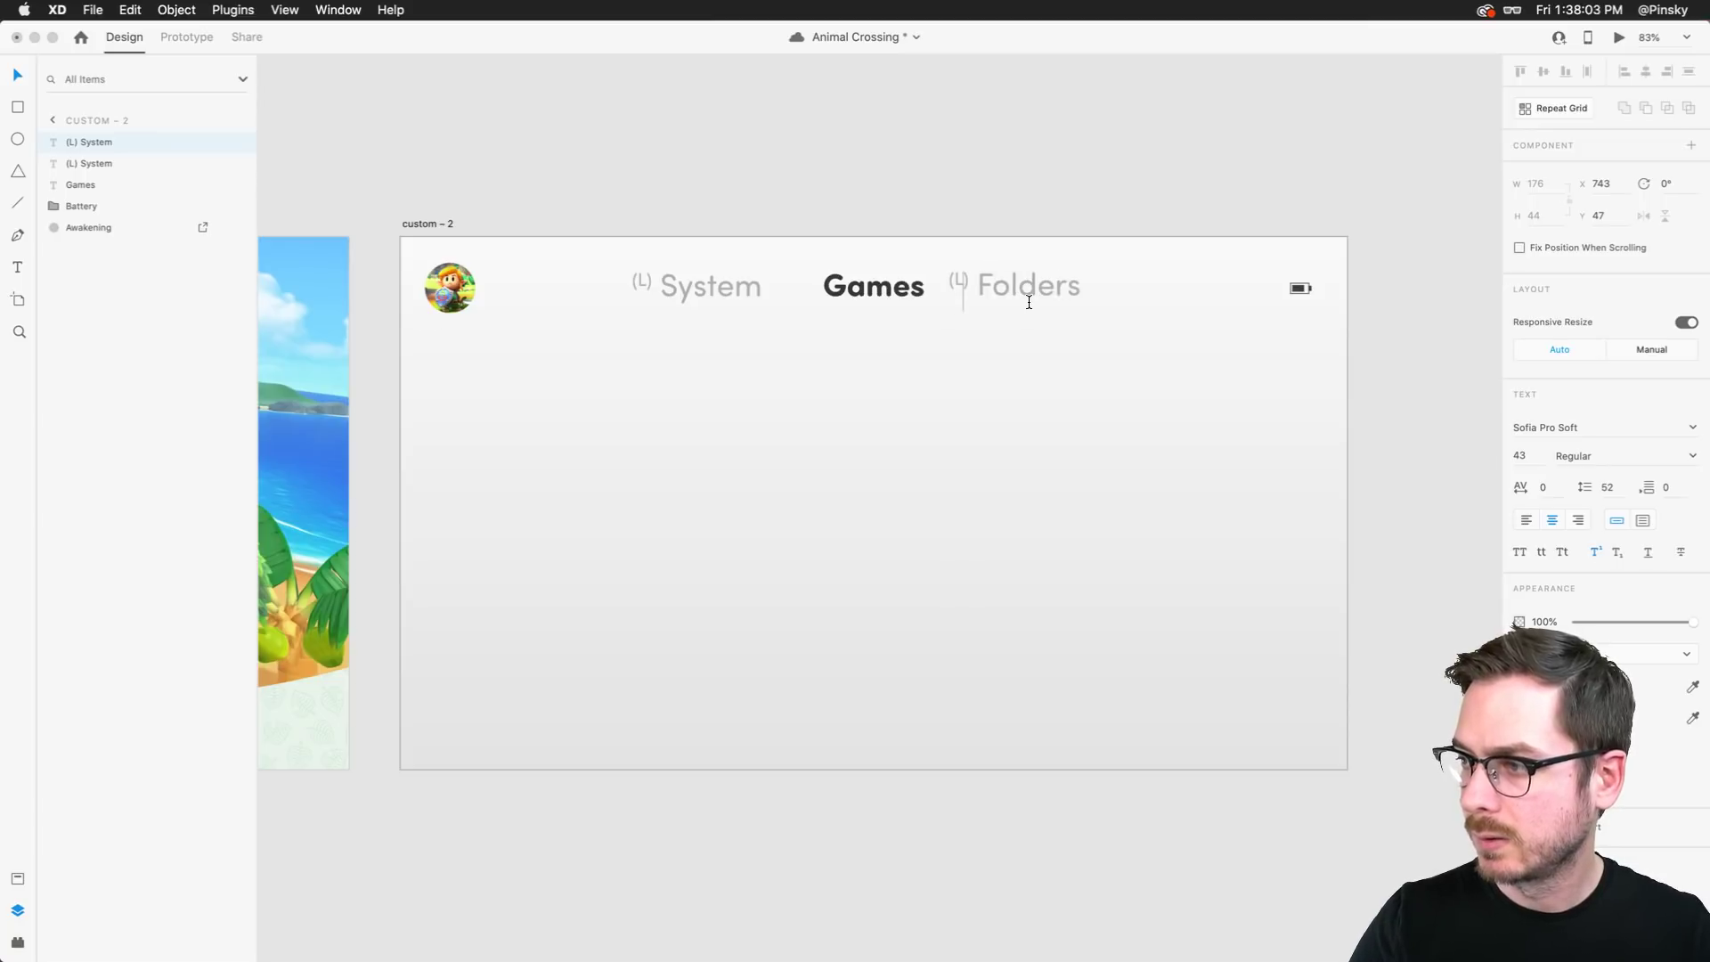
key("Delete")
type("r")
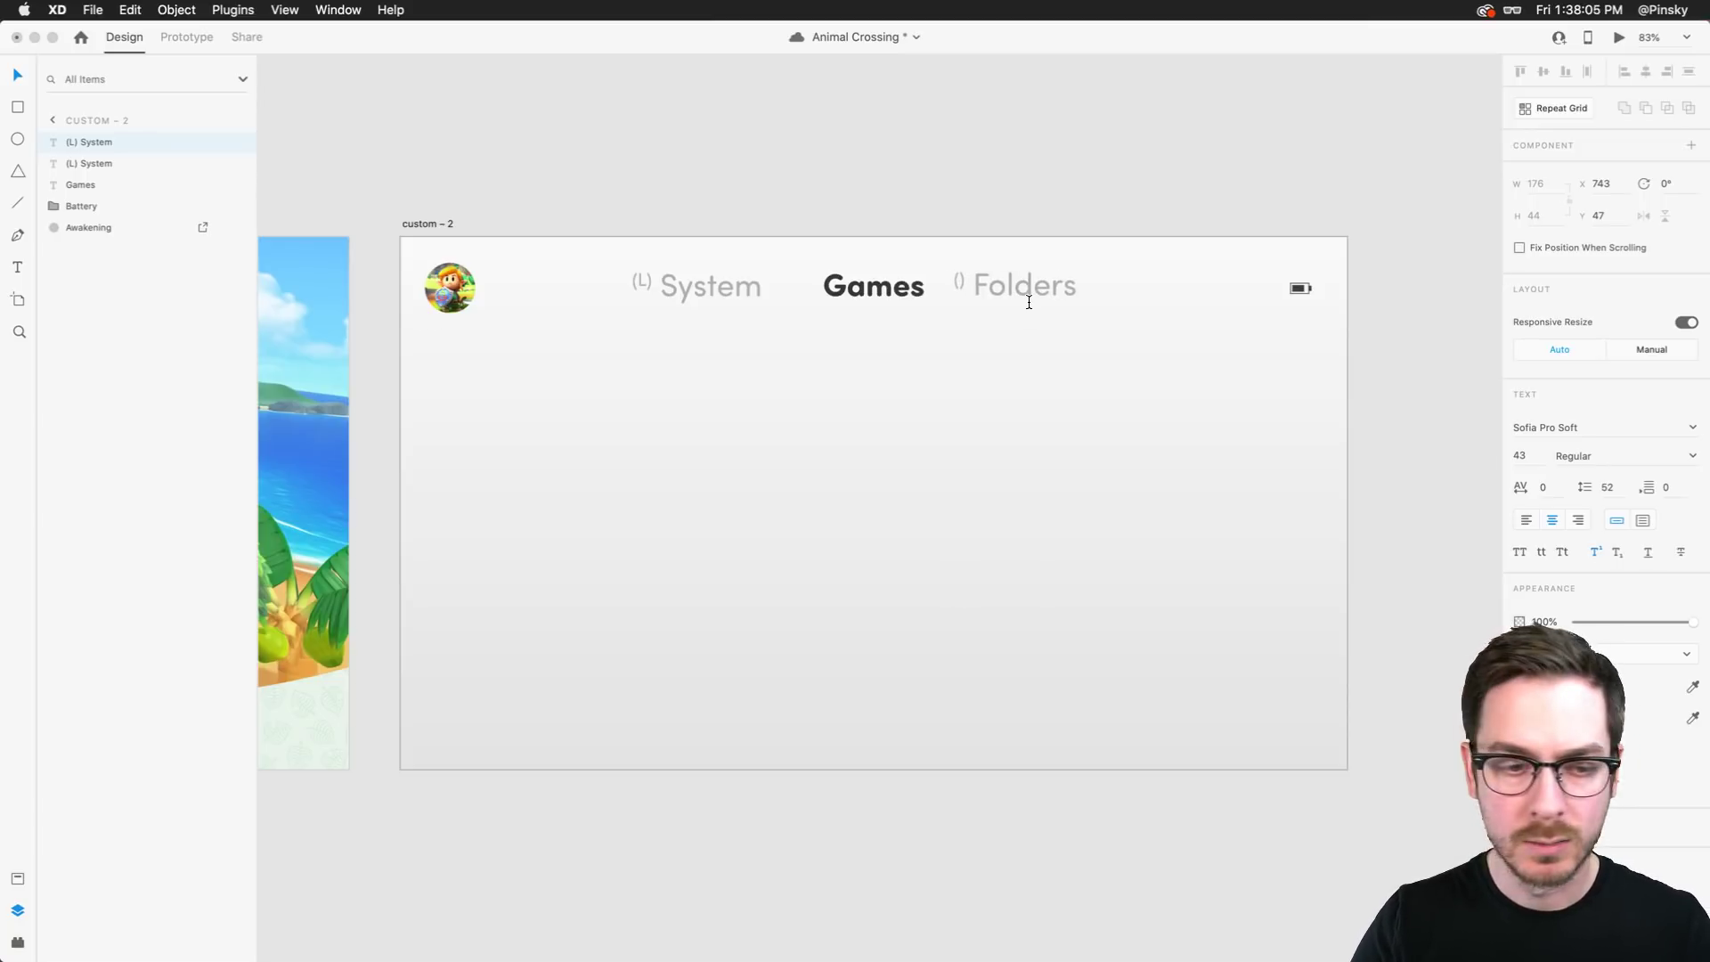
key("BackSpace")
type("R")
key("Escape")
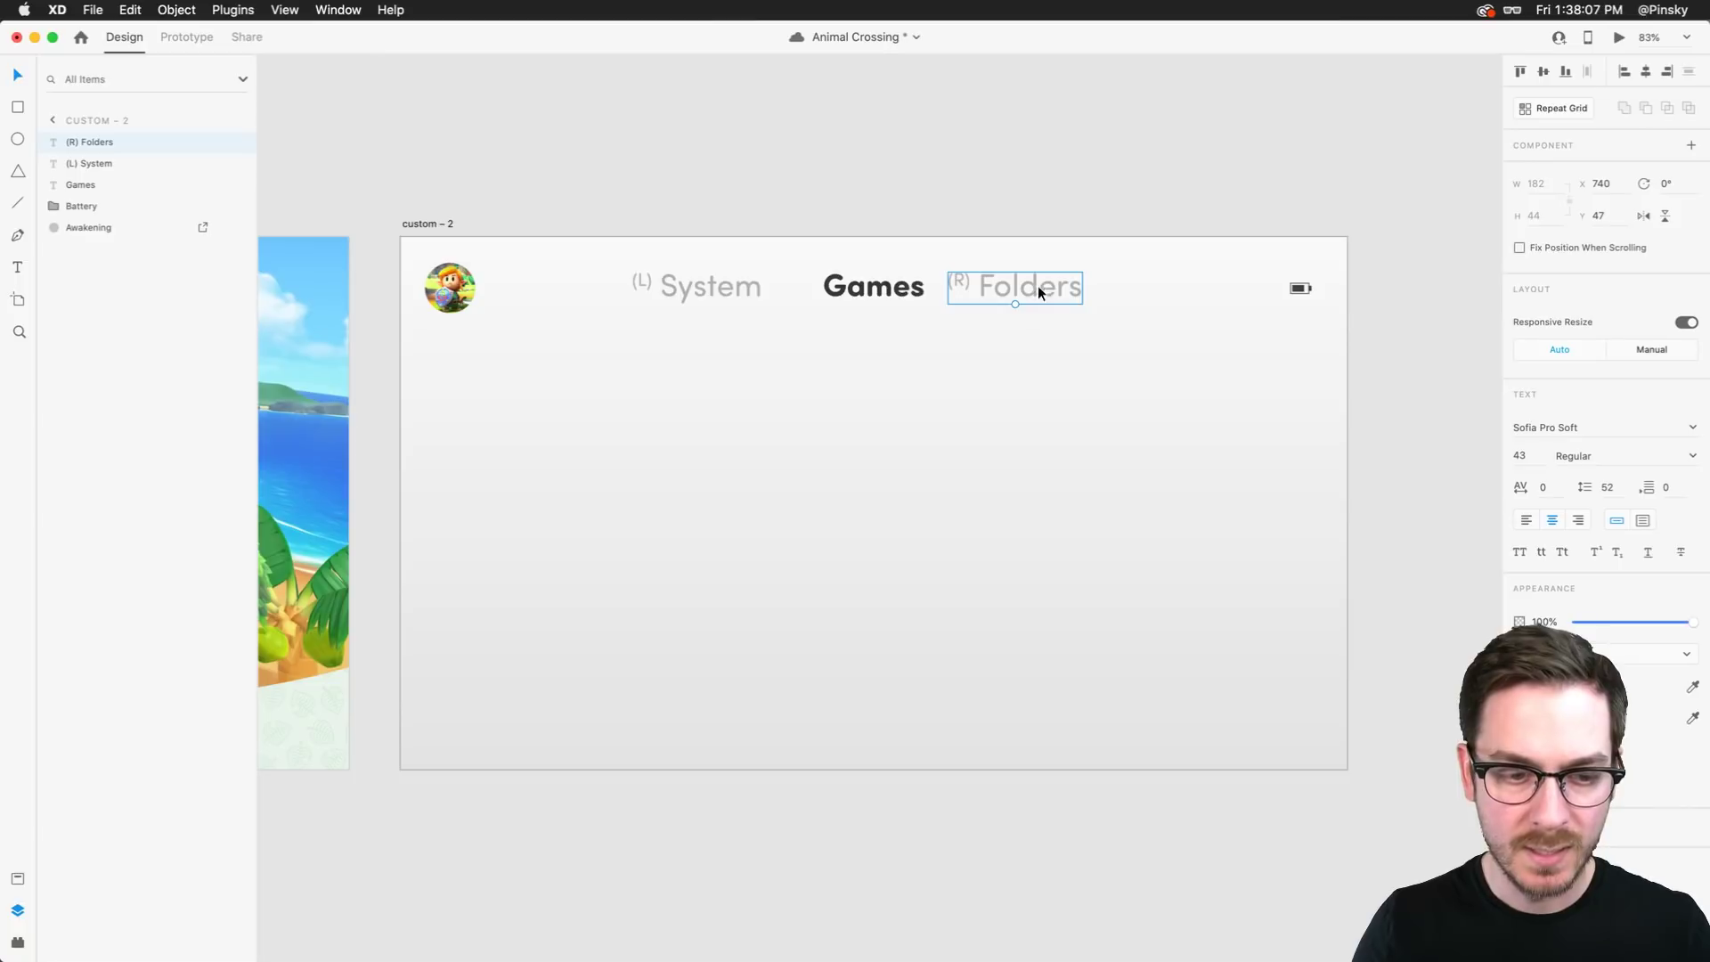
Move the (R) Folders label farther from Games to balance the header spacing, and save the document
left_click_drag(1028, 273, 1061, 271)
left_click(1102, 387)
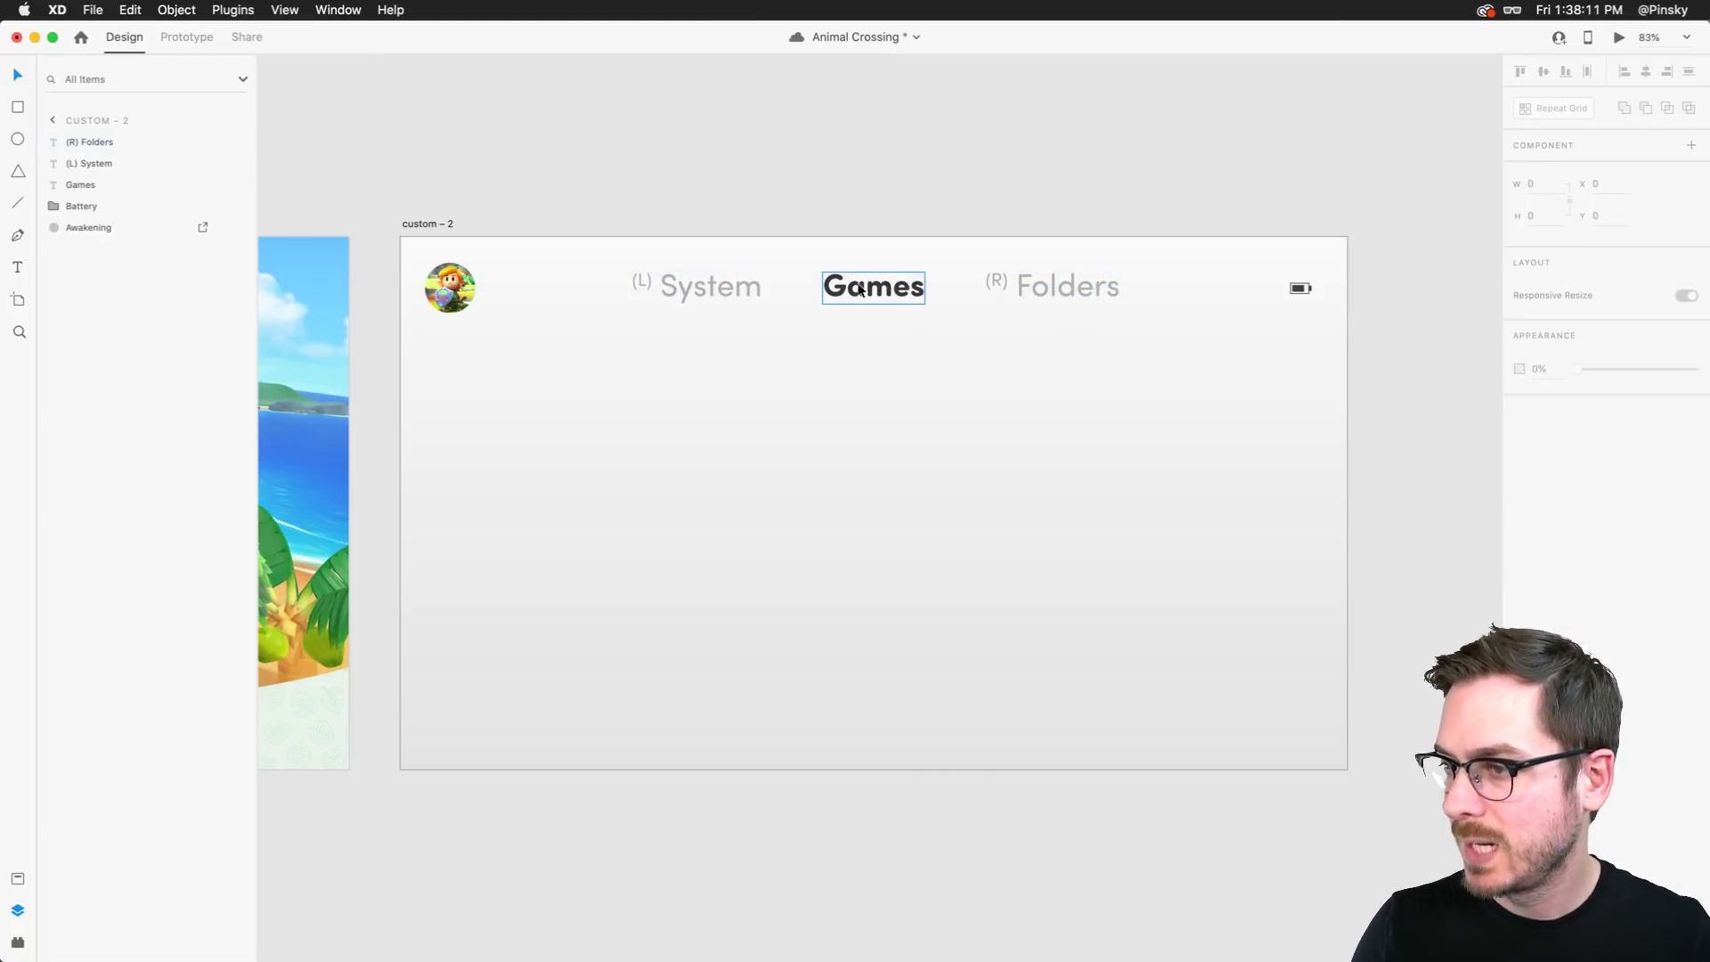
left_click_drag(1127, 397, 697, 257)
left_click(846, 367)
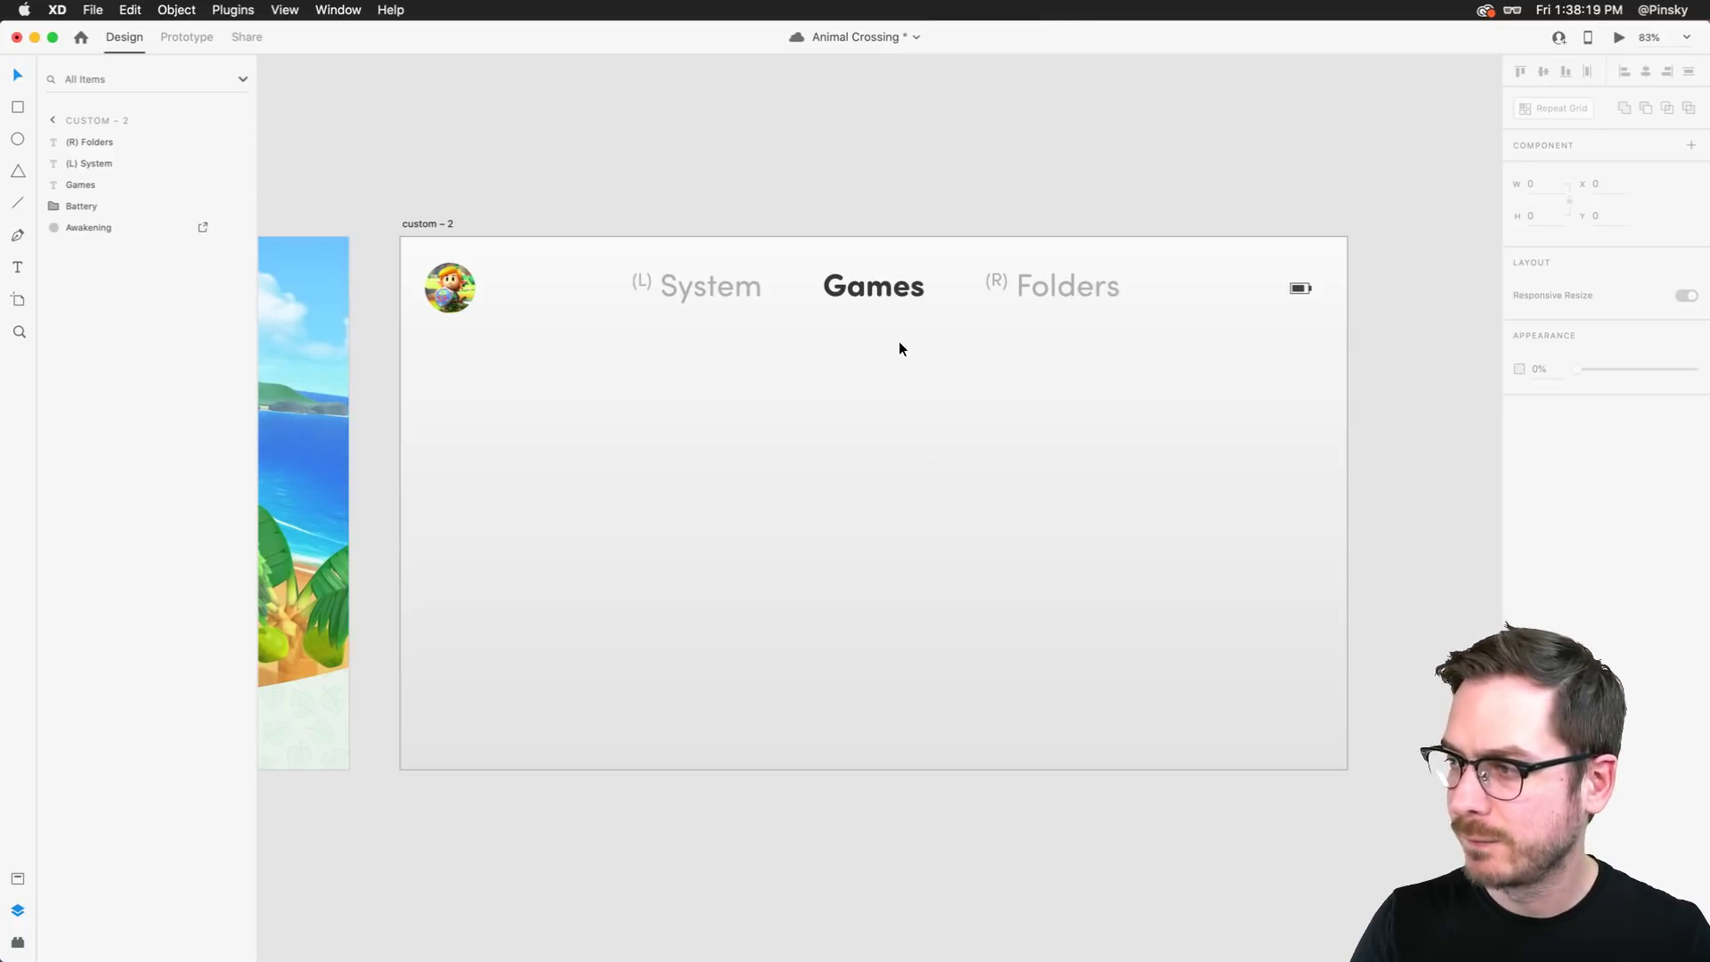
key("super+s")
Set the Games text's font to Avenir Next Condensed in Demi Bold weight
scroll(900, 348, "left", 10)
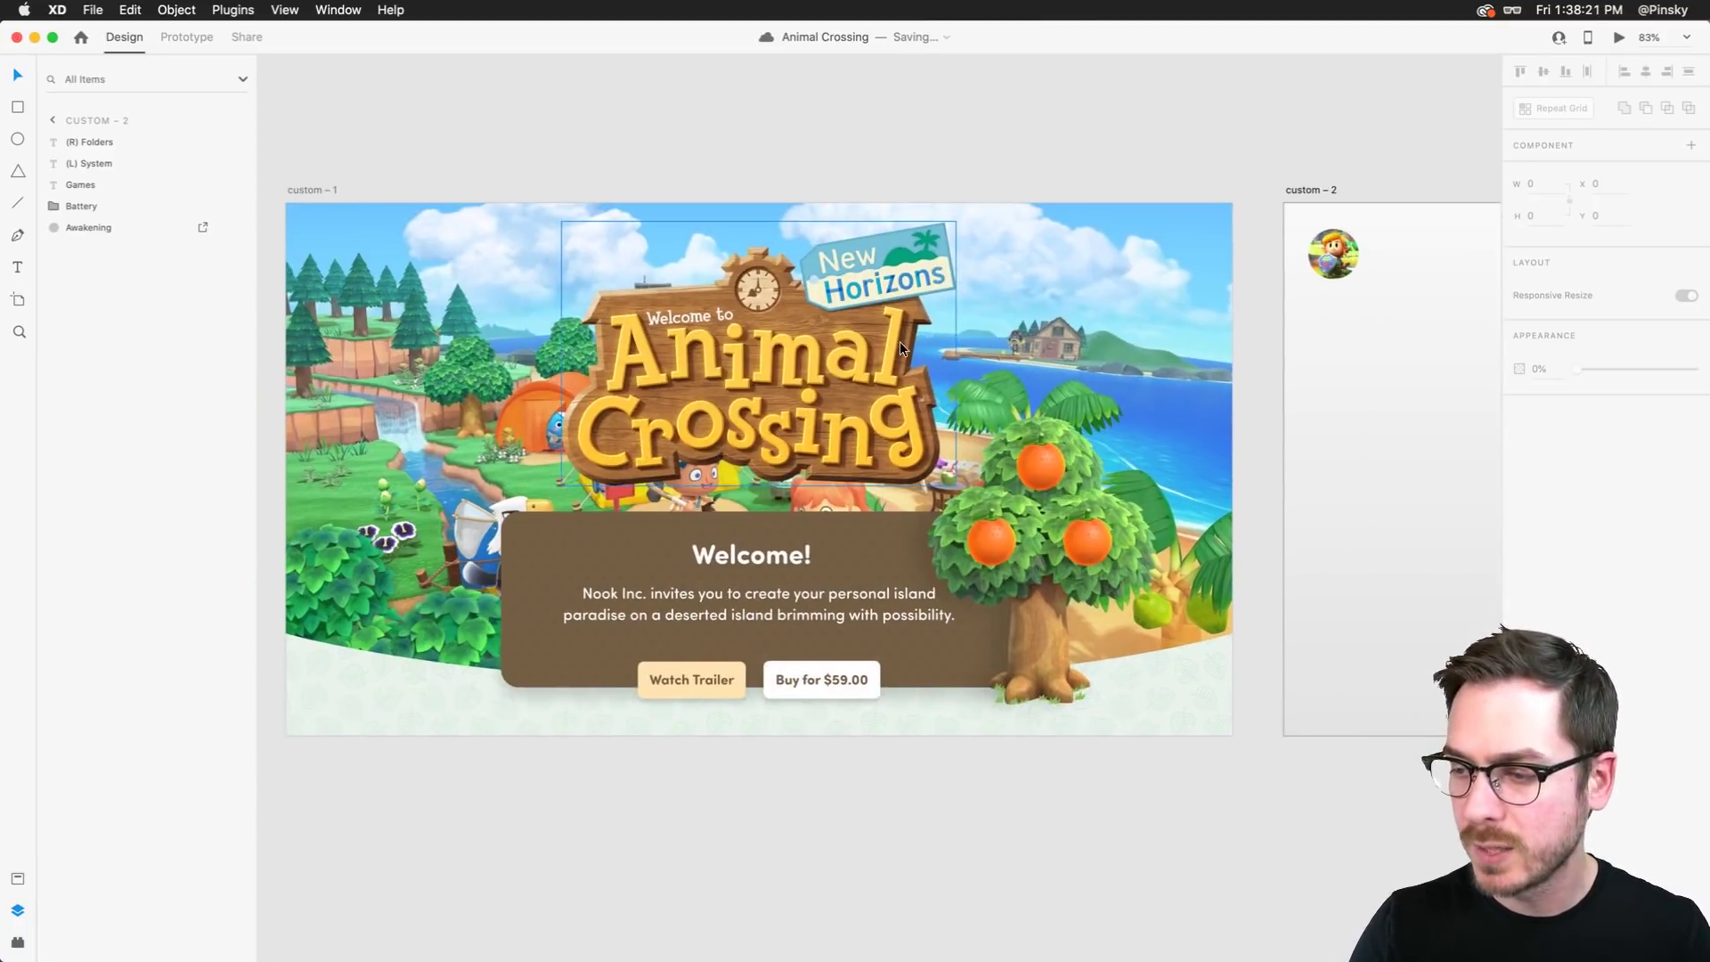
scroll(760, 575, "right", 10)
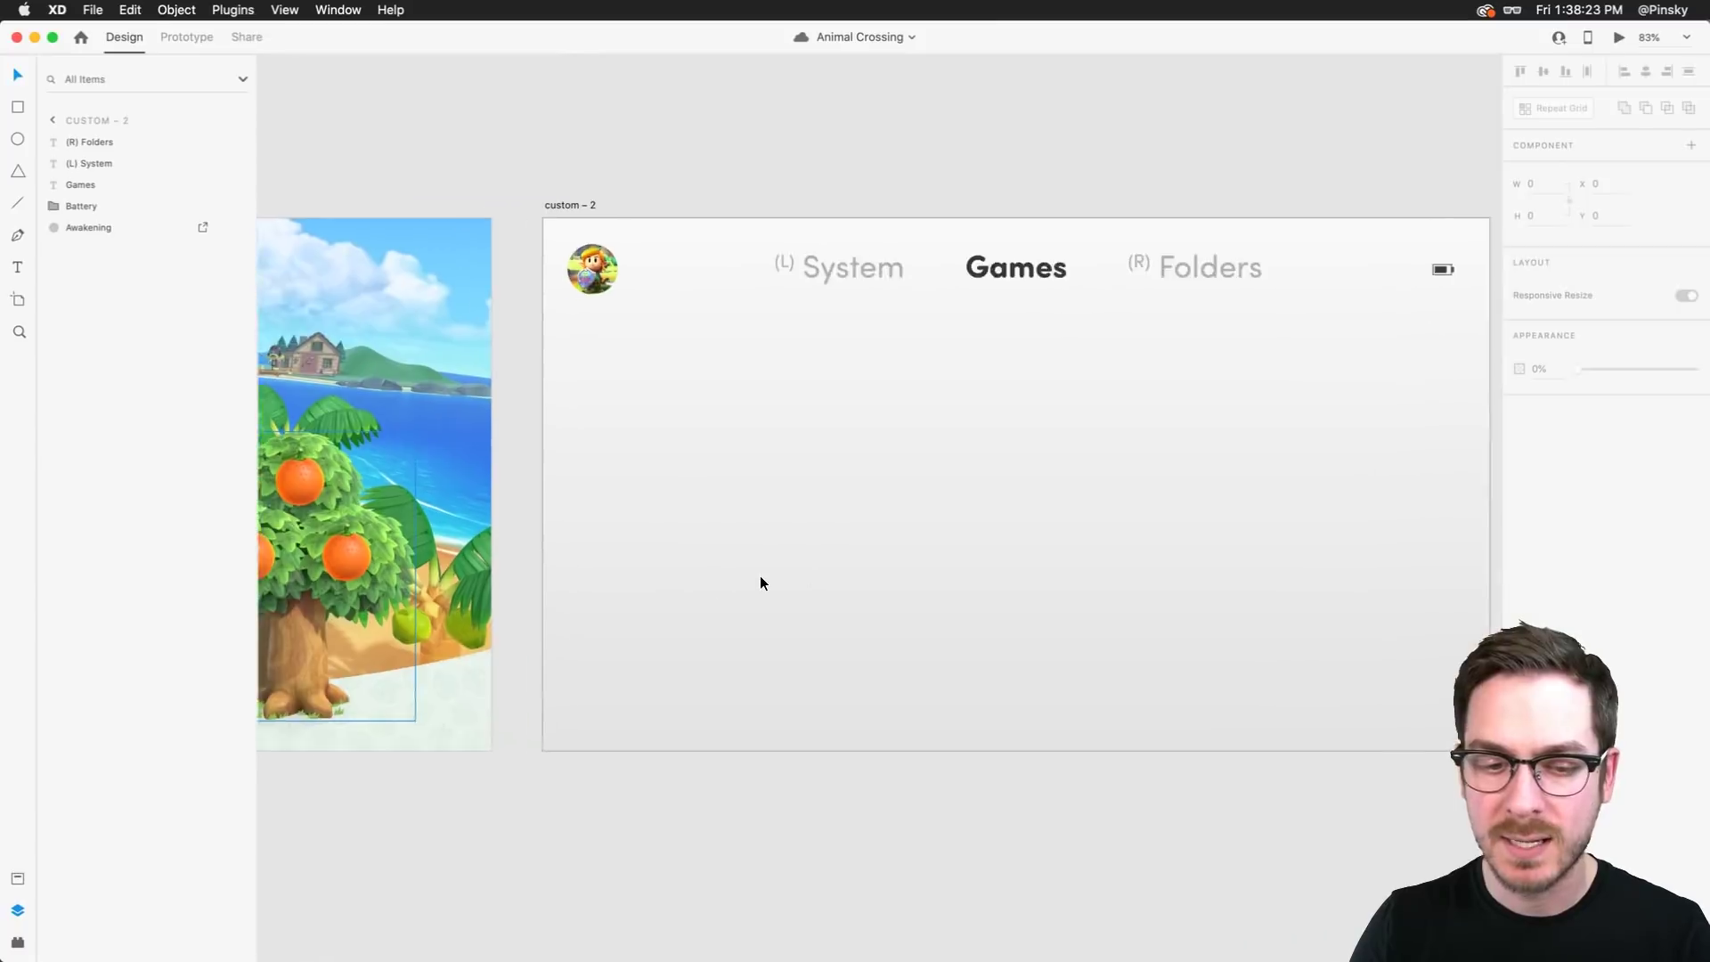
left_click(887, 298)
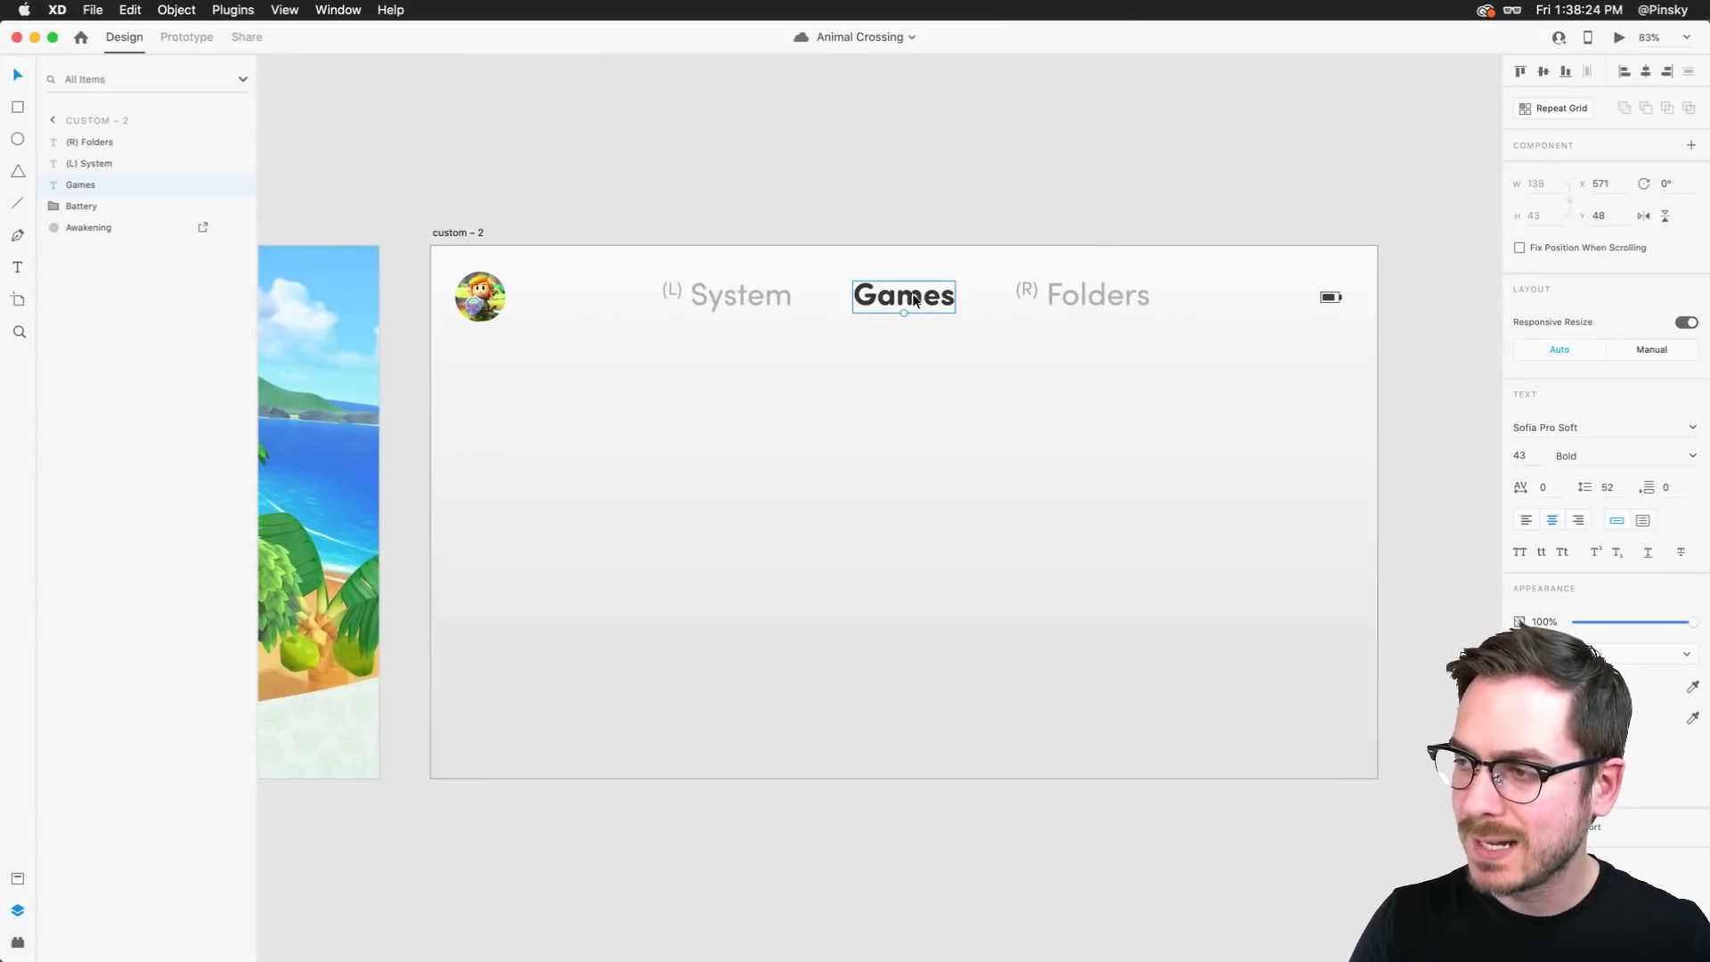
left_click(1577, 430)
type("Avenir Next Condensed")
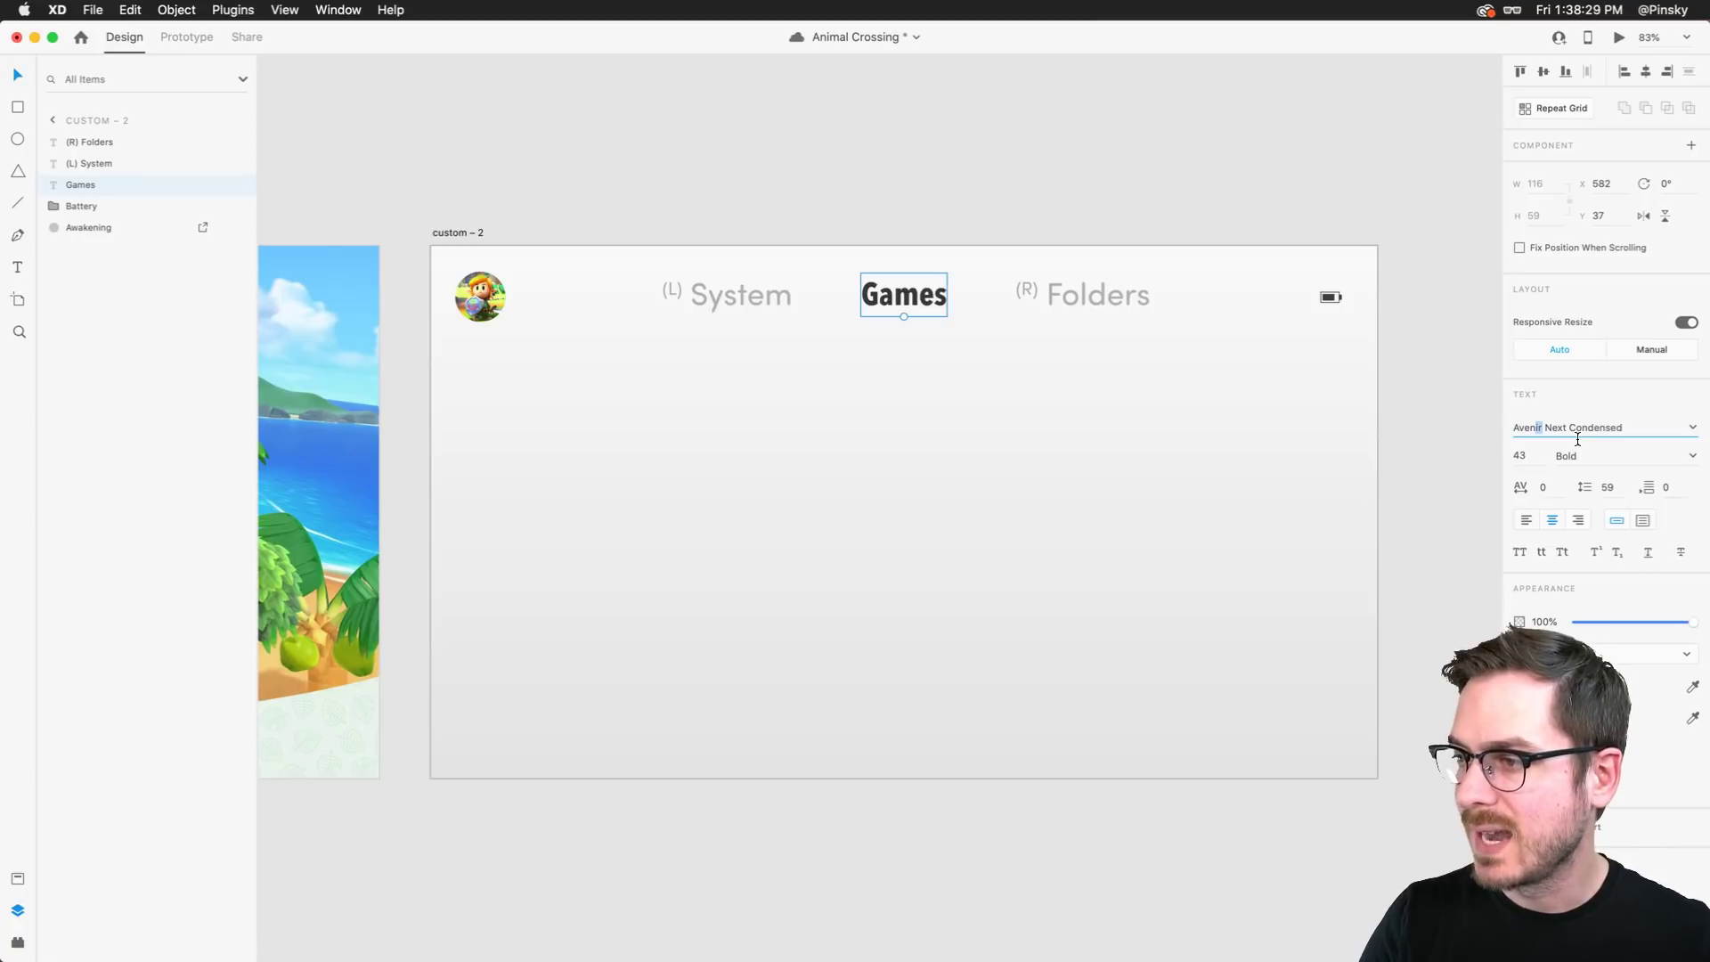
left_click(1692, 455)
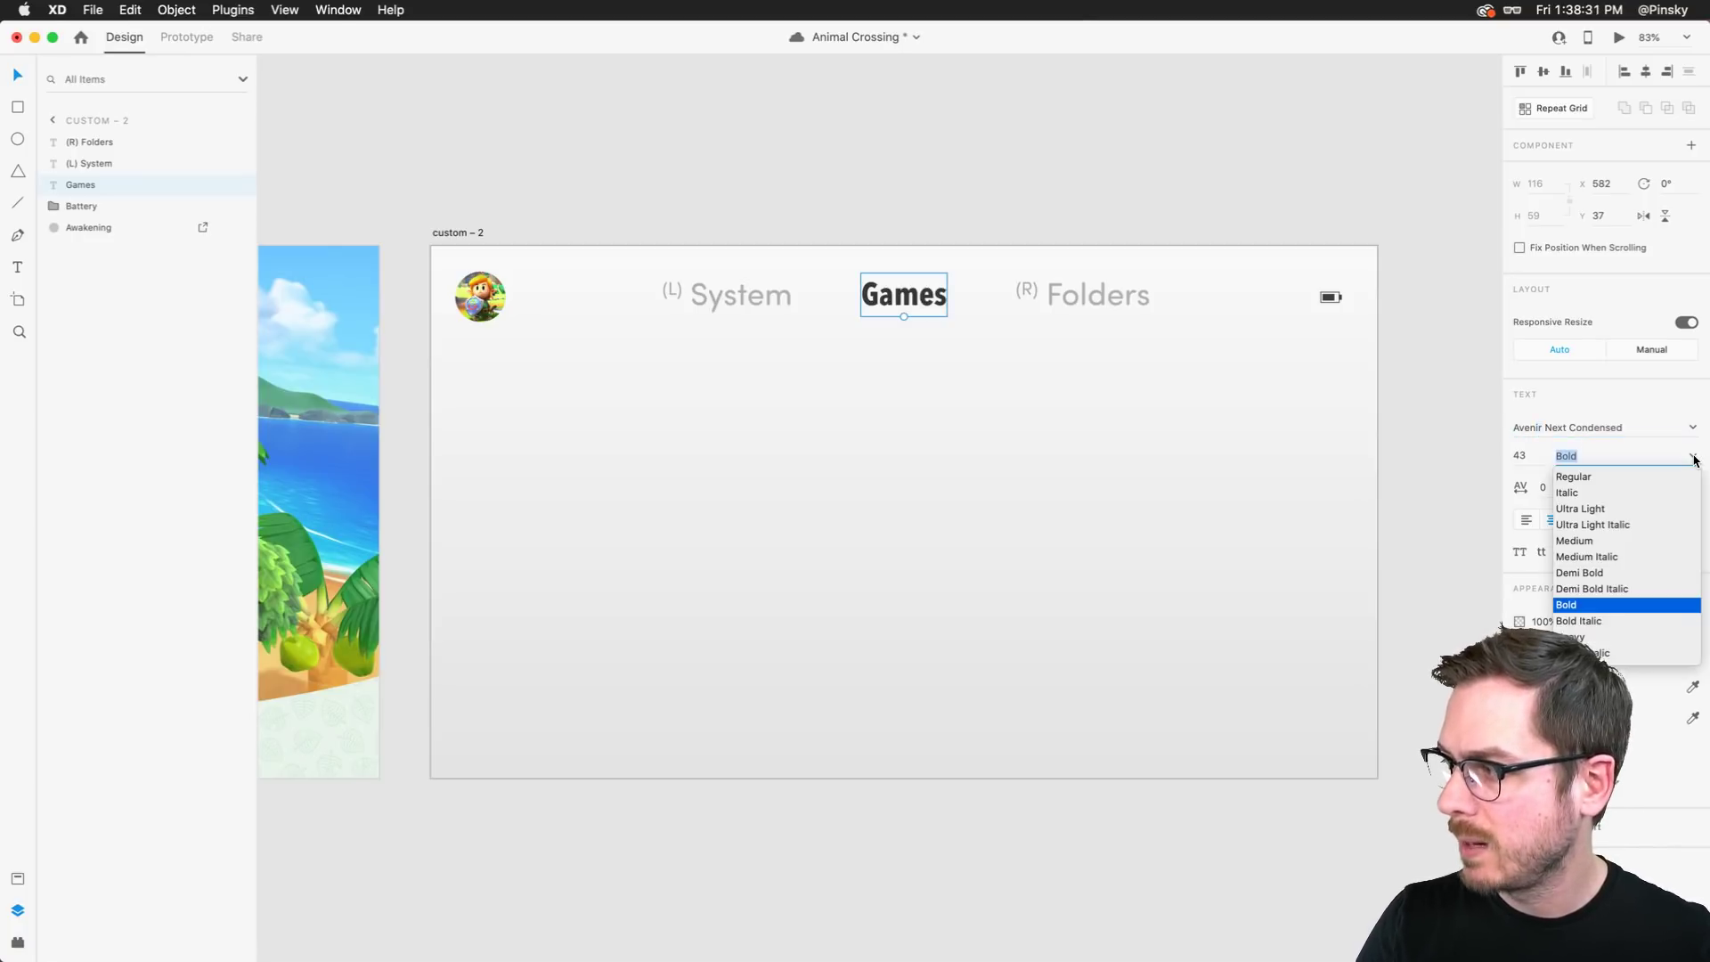
left_click(1580, 572)
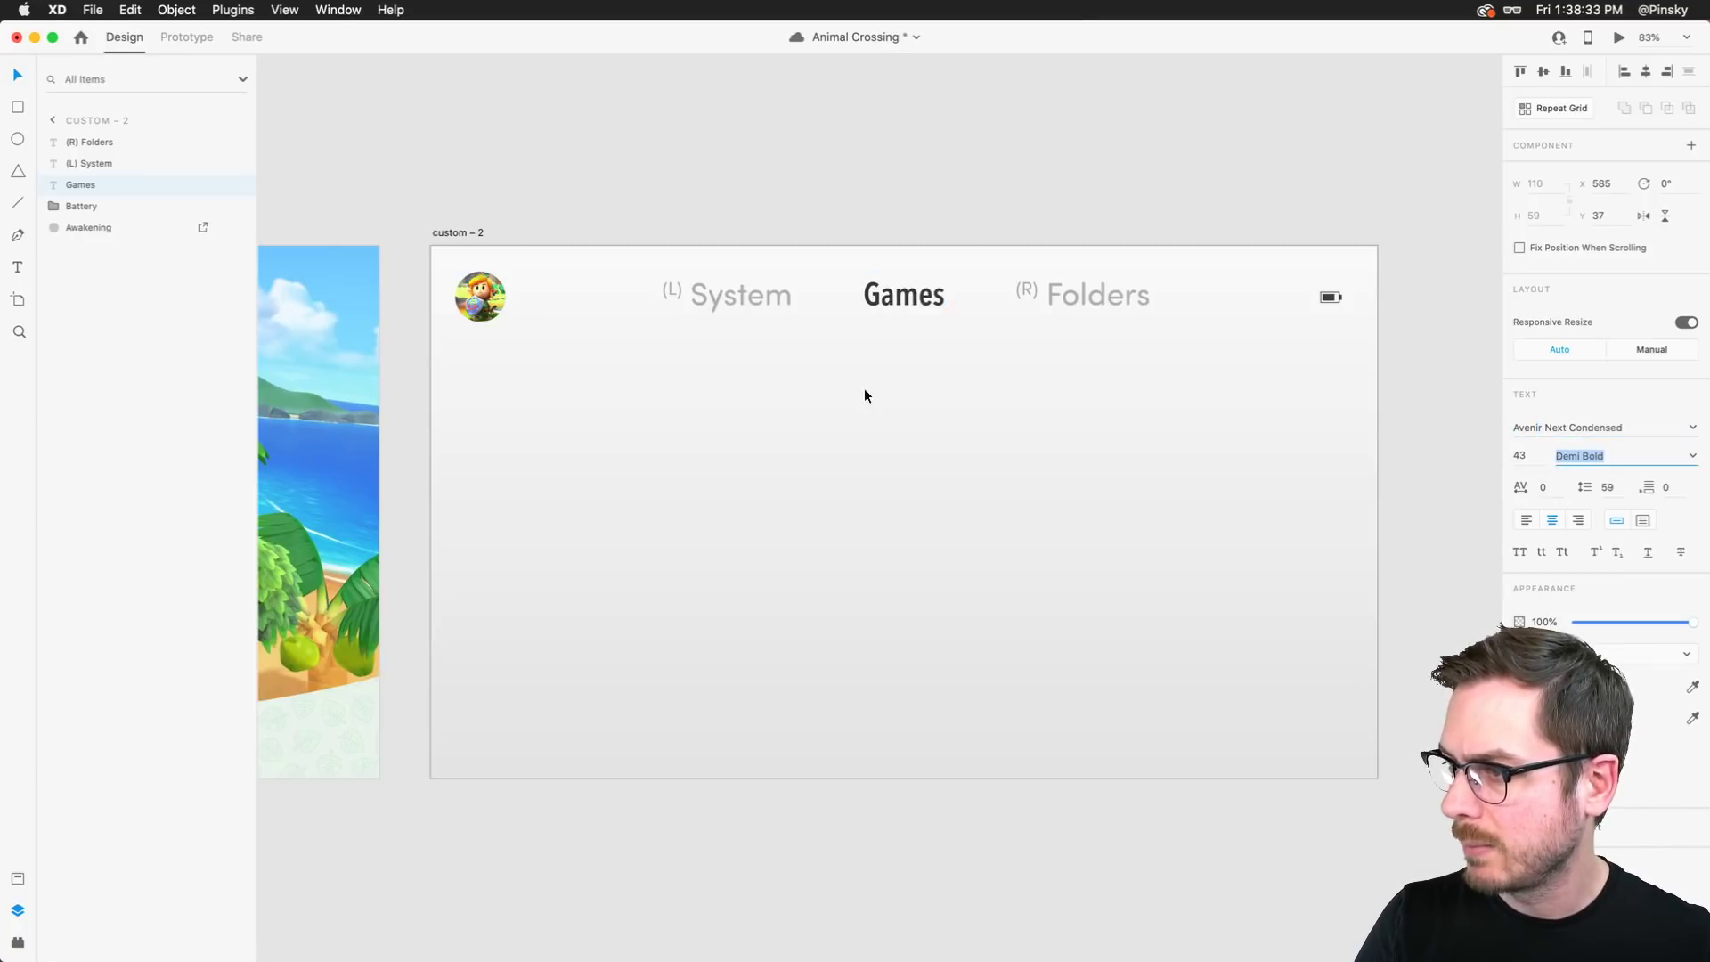
Set the font of the (L) System and (R) Folders labels to Avenir Next Condensed
left_click(751, 286)
left_click(1098, 297, "shift")
left_click(1634, 434)
type("Avenir")
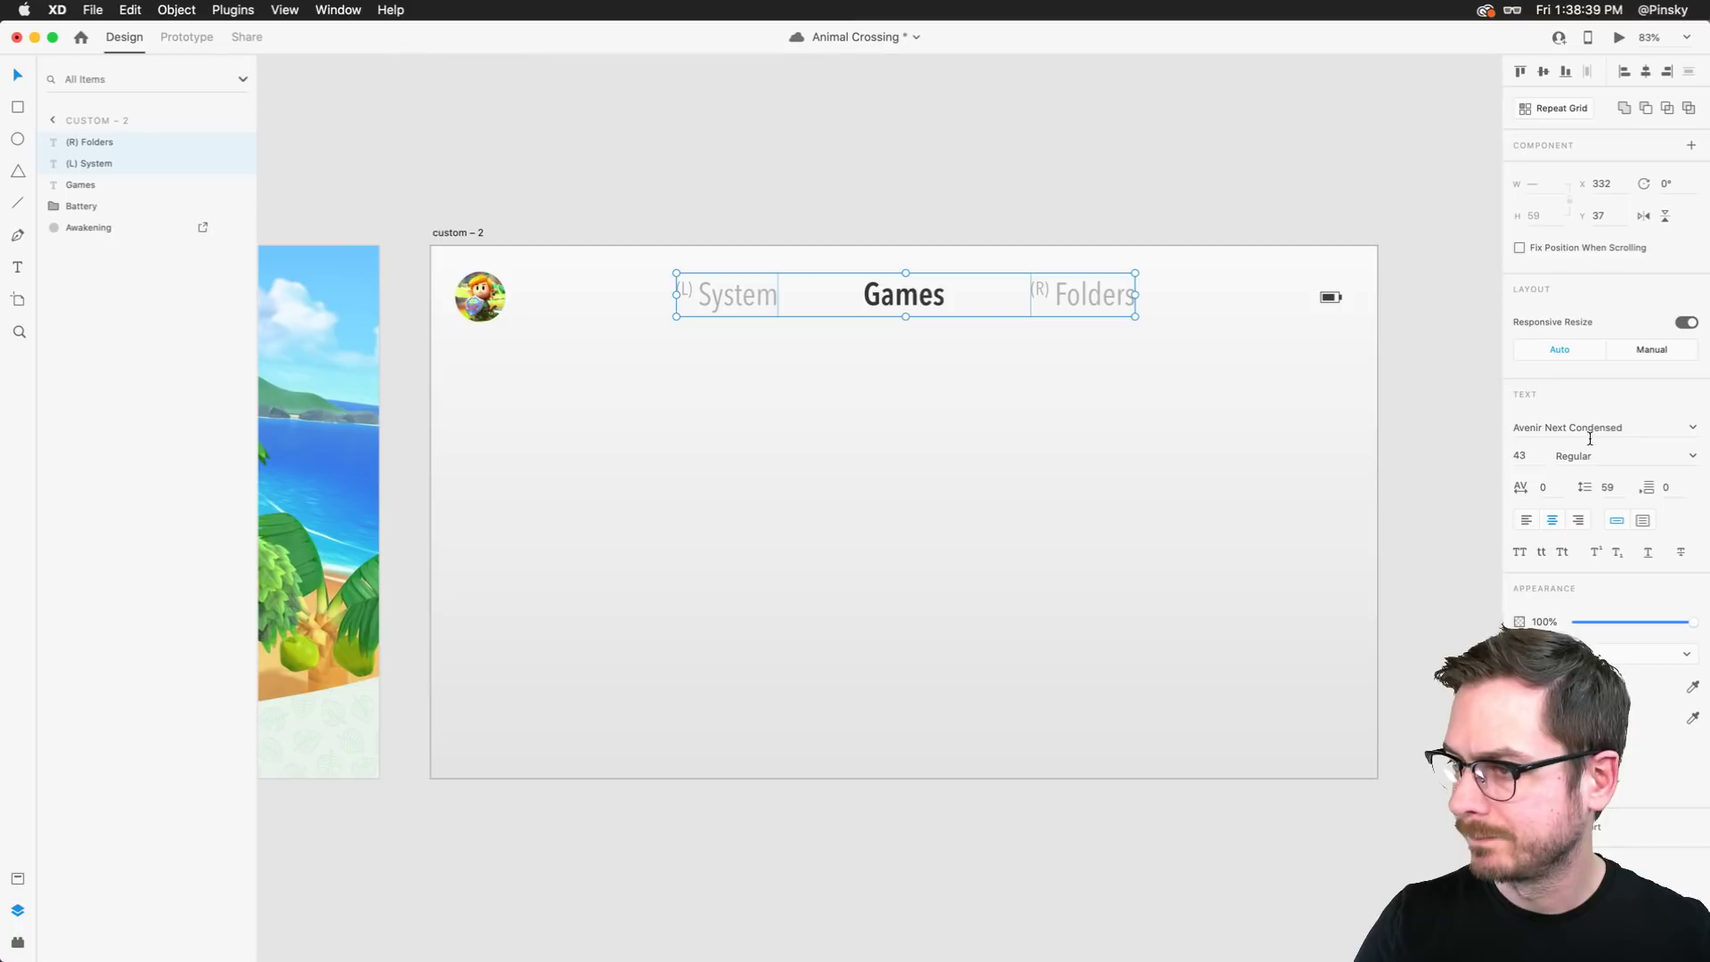
Tighten the spacing of the three header labels, bringing System and Folders evenly closer to Games
left_click(816, 297)
left_click(738, 295)
left_click(1096, 301, "shift")
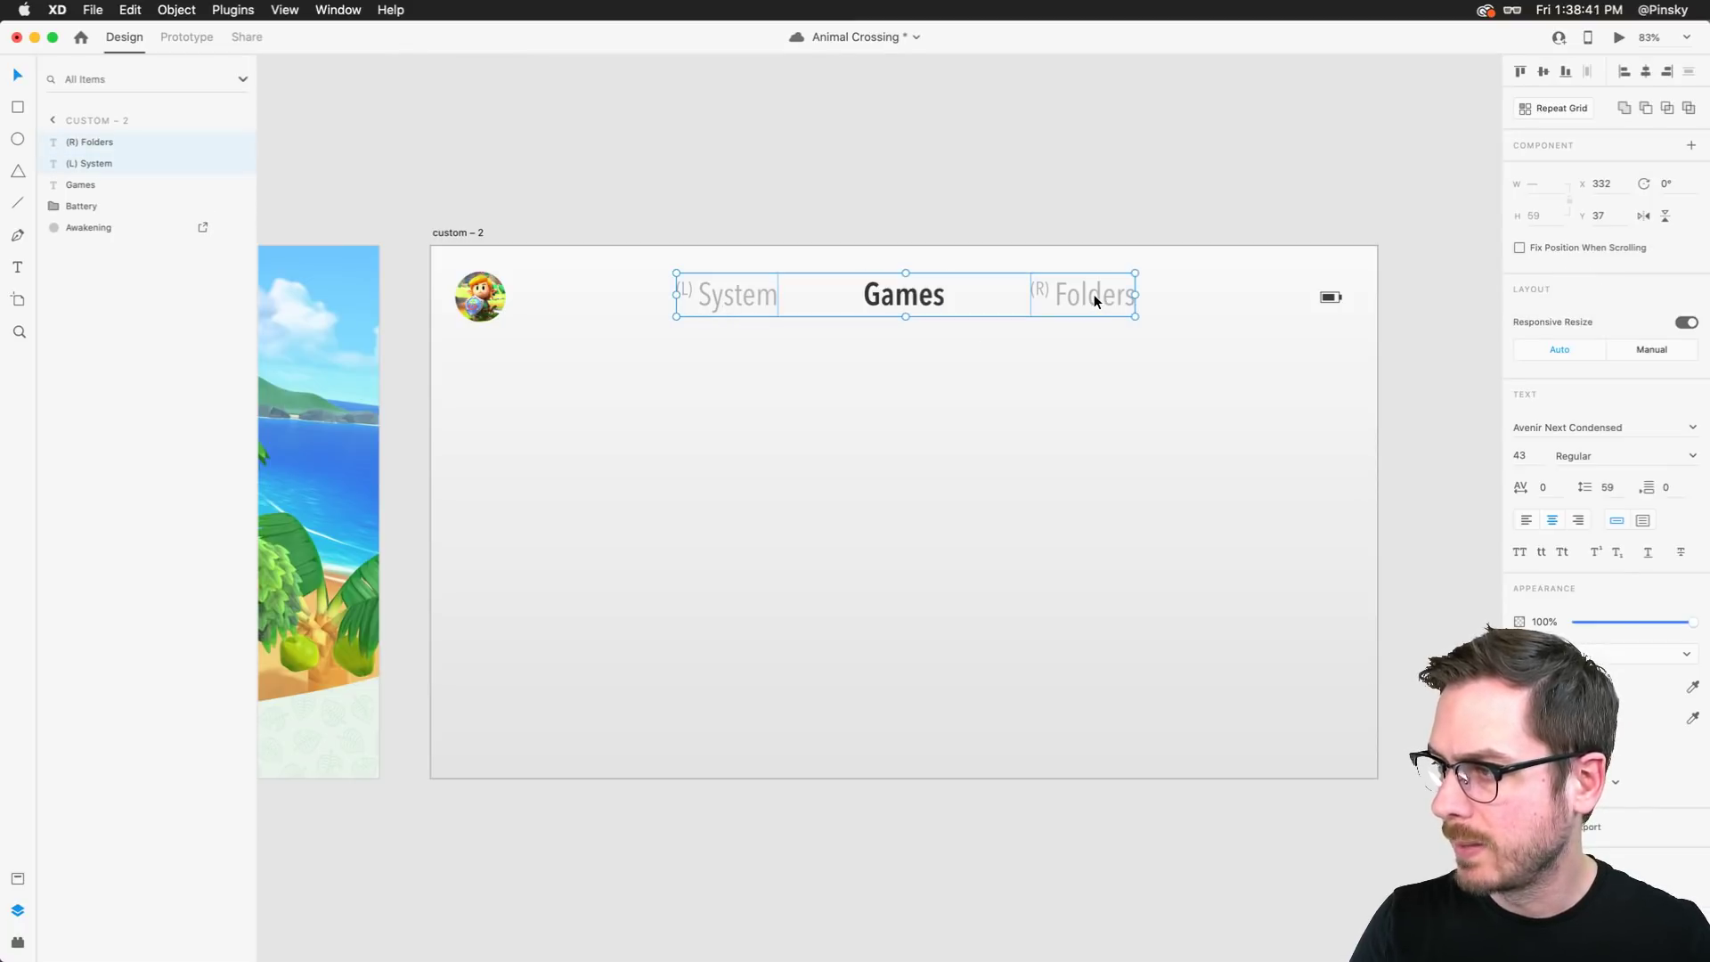
left_click(907, 299, "shift")
left_click_drag(1135, 295, 1086, 297)
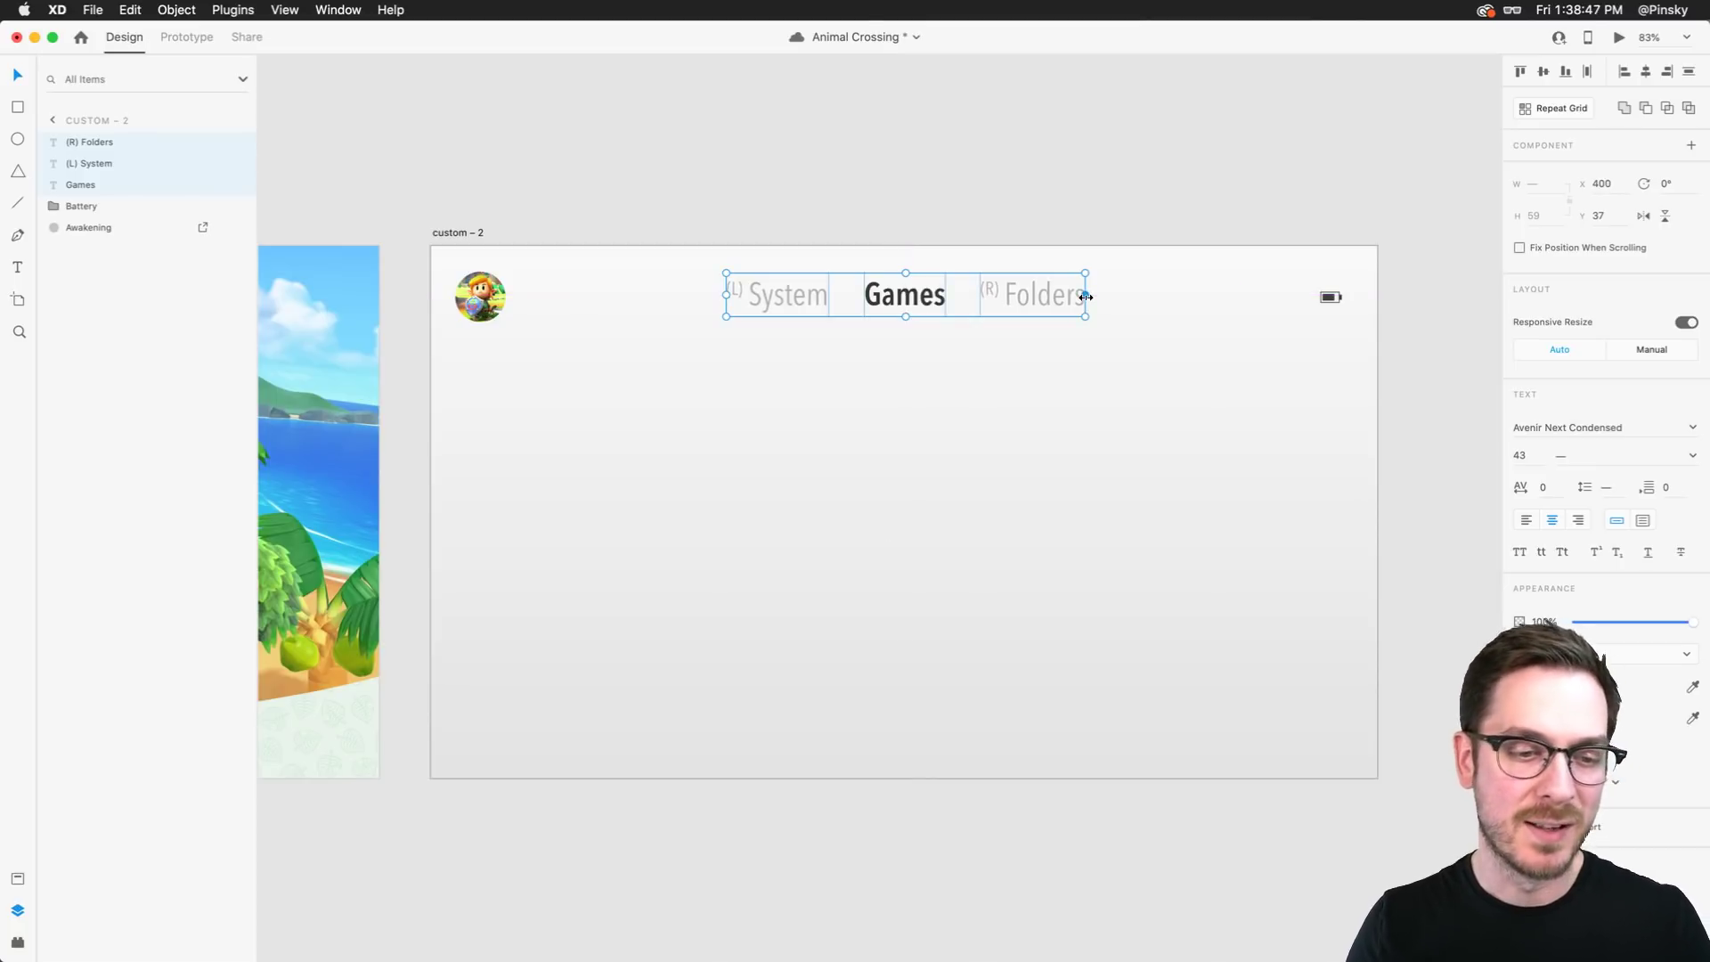
left_click(1029, 411)
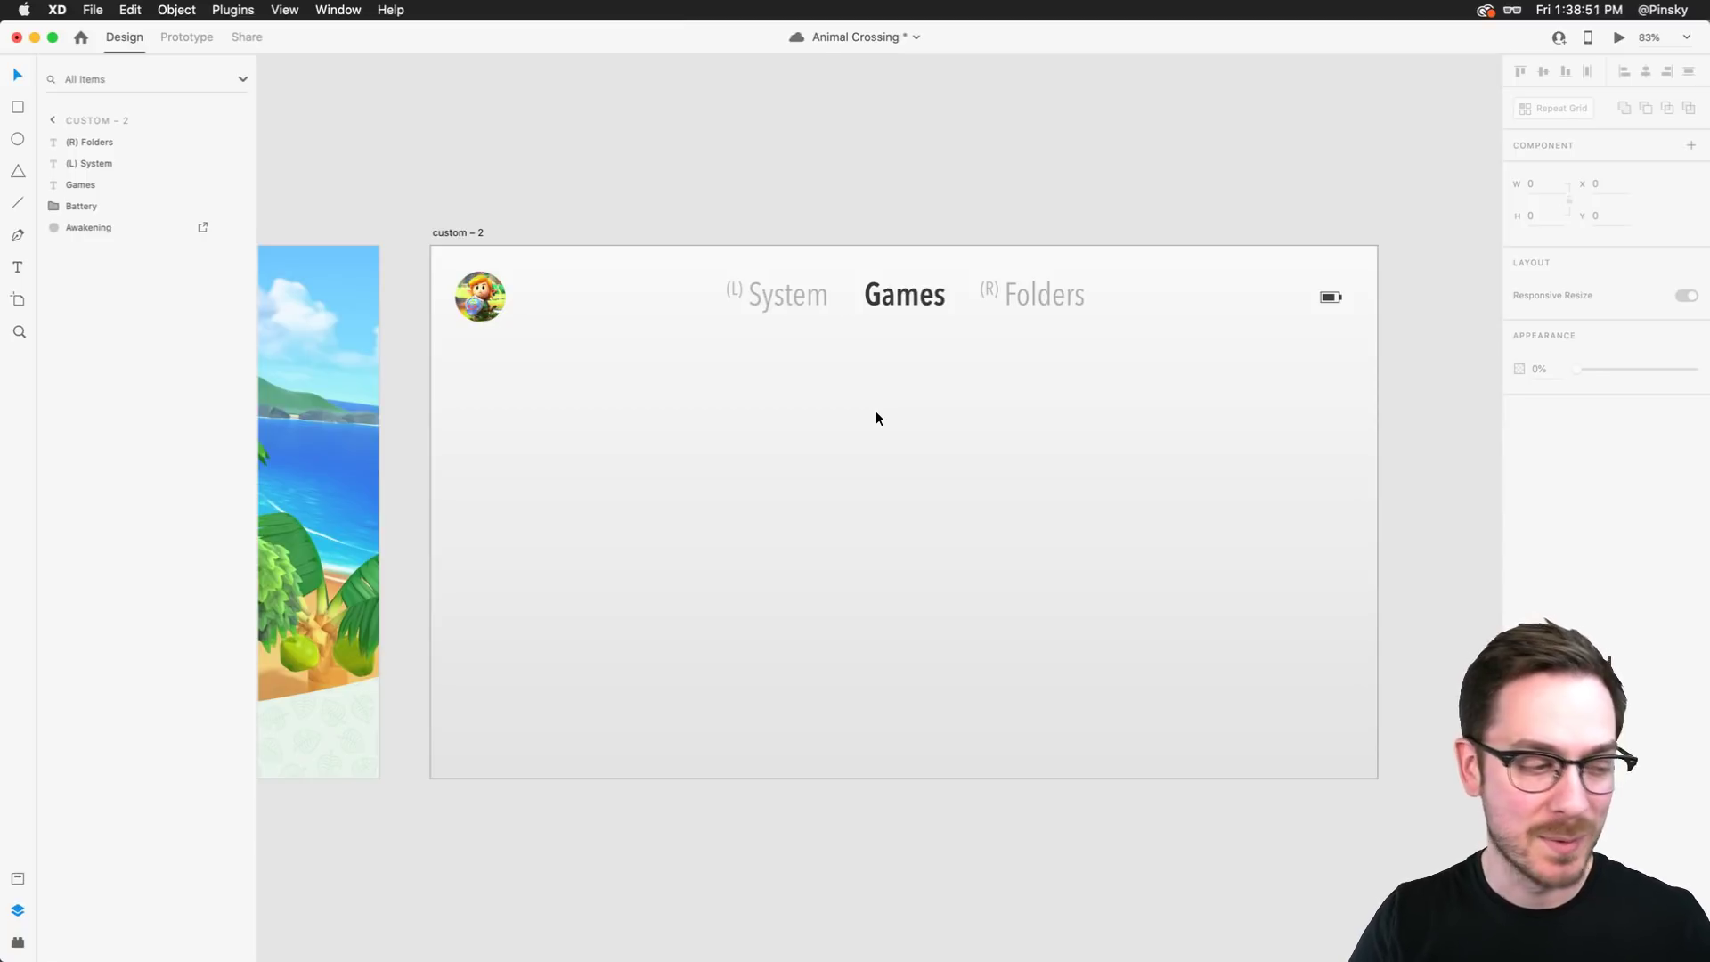
Move the avatar, the three labels and the battery together slightly down the artboard, and save the document
left_click_drag(1157, 342, 778, 312)
key("super+z")
left_click_drag(441, 262, 1348, 351)
left_click_drag(927, 299, 931, 312)
left_click(935, 427)
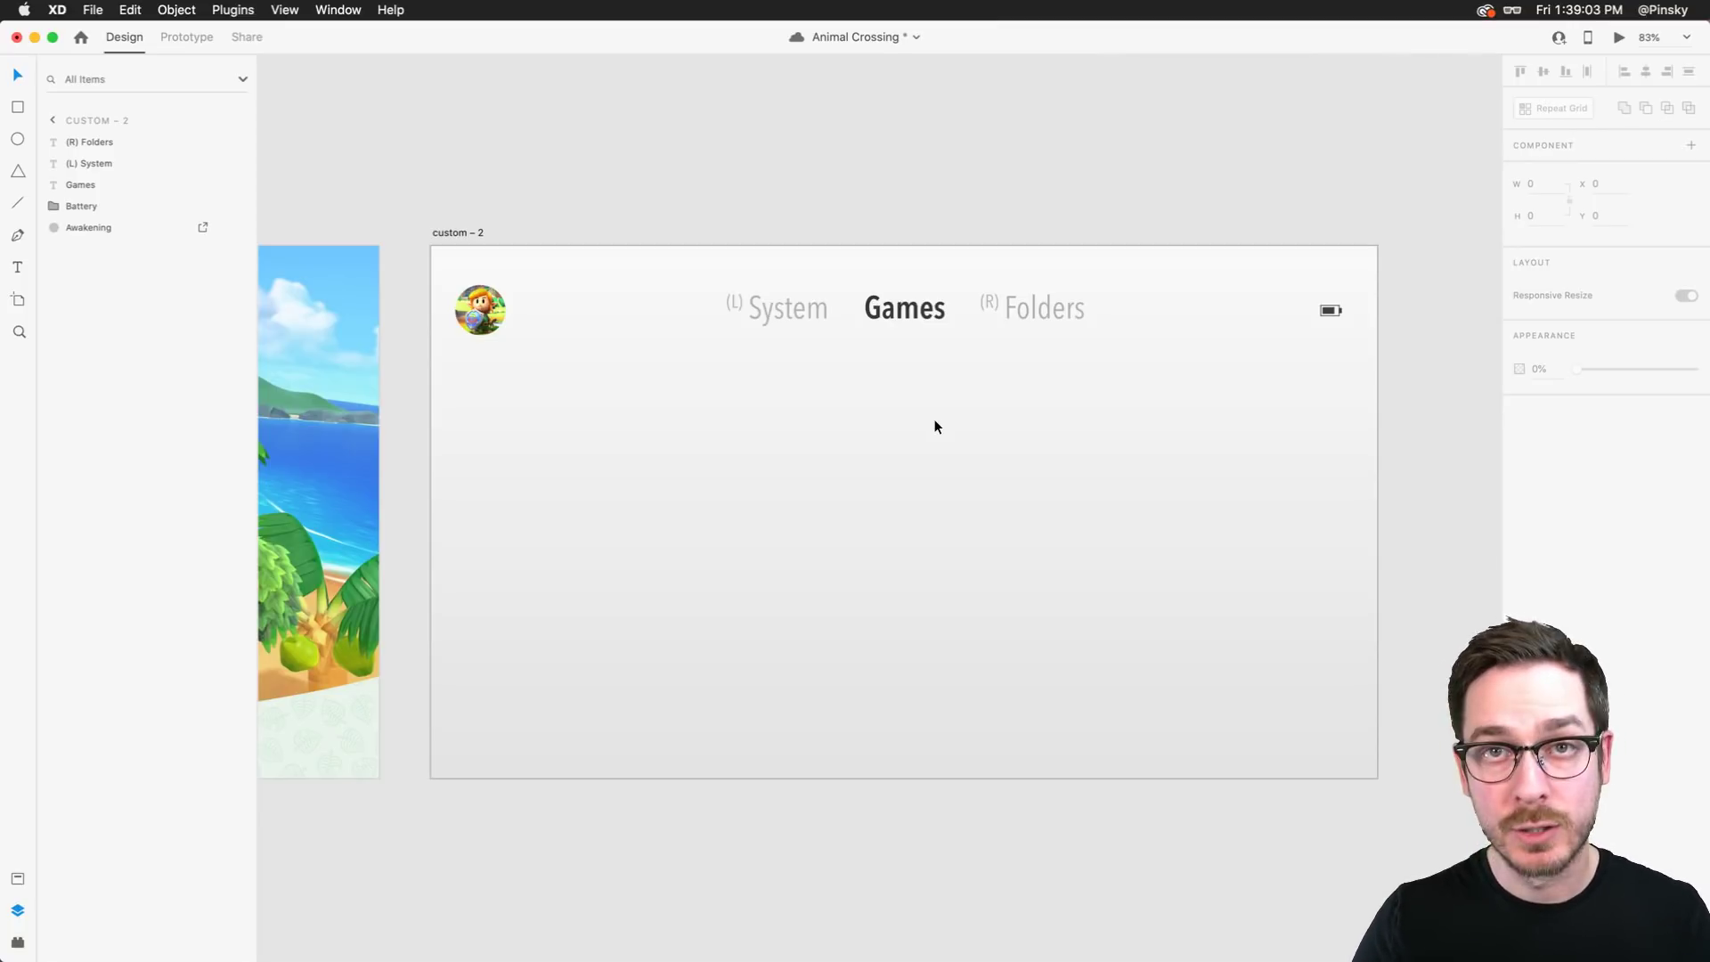
scroll(934, 427, "left", 2)
key("super+s")
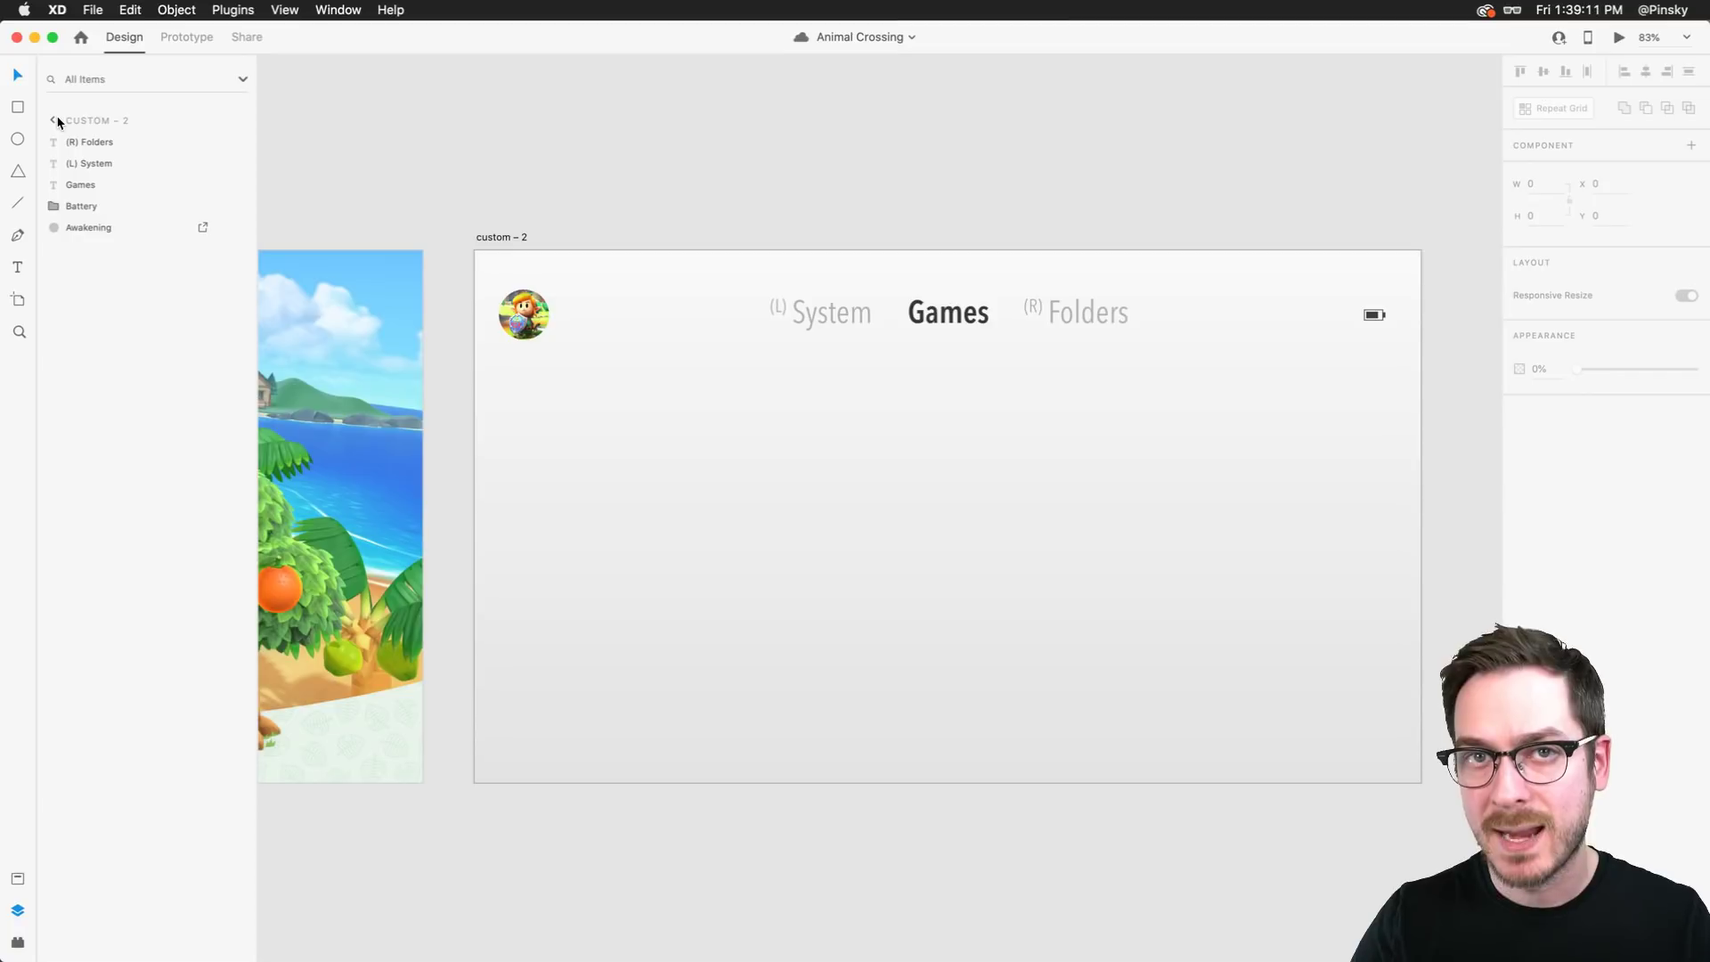
Draw a 256 by 362 rectangle in the lower-left area of the custom – 2 artboard and round its corners to 24
left_click(18, 107)
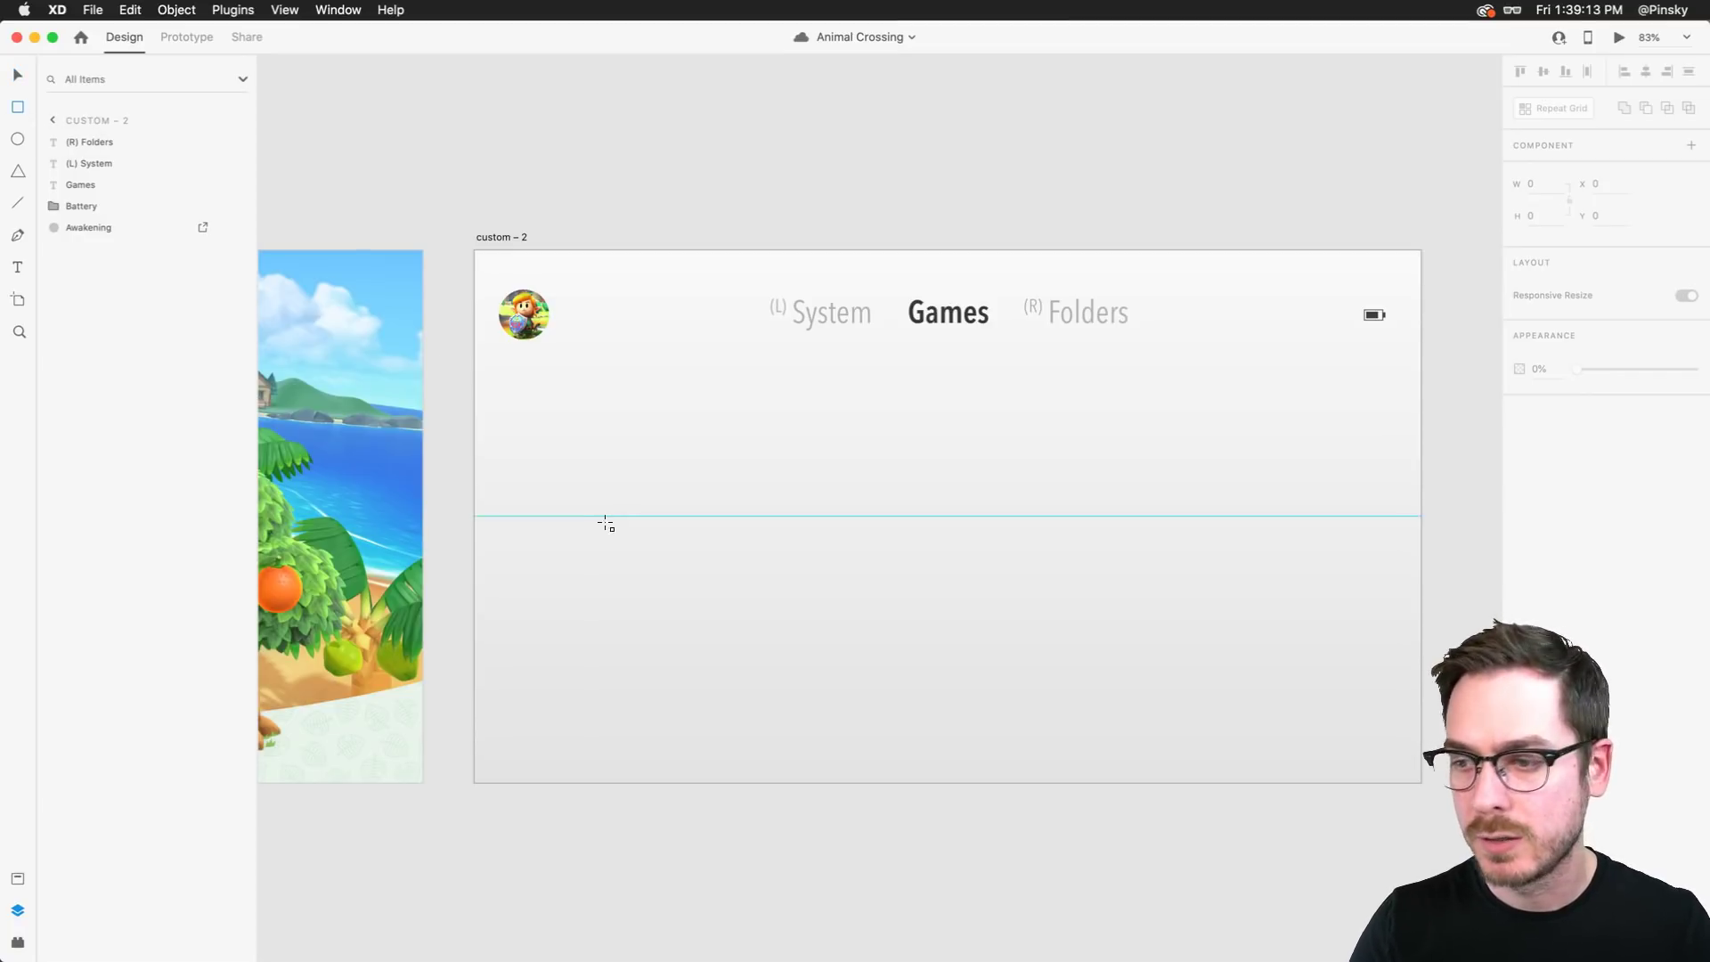
mouse_move(535, 411)
left_mouse_down()
mouse_move(615, 572)
mouse_move(734, 719)
mouse_move(725, 682)
left_mouse_up()
left_click_drag(599, 515, 587, 553)
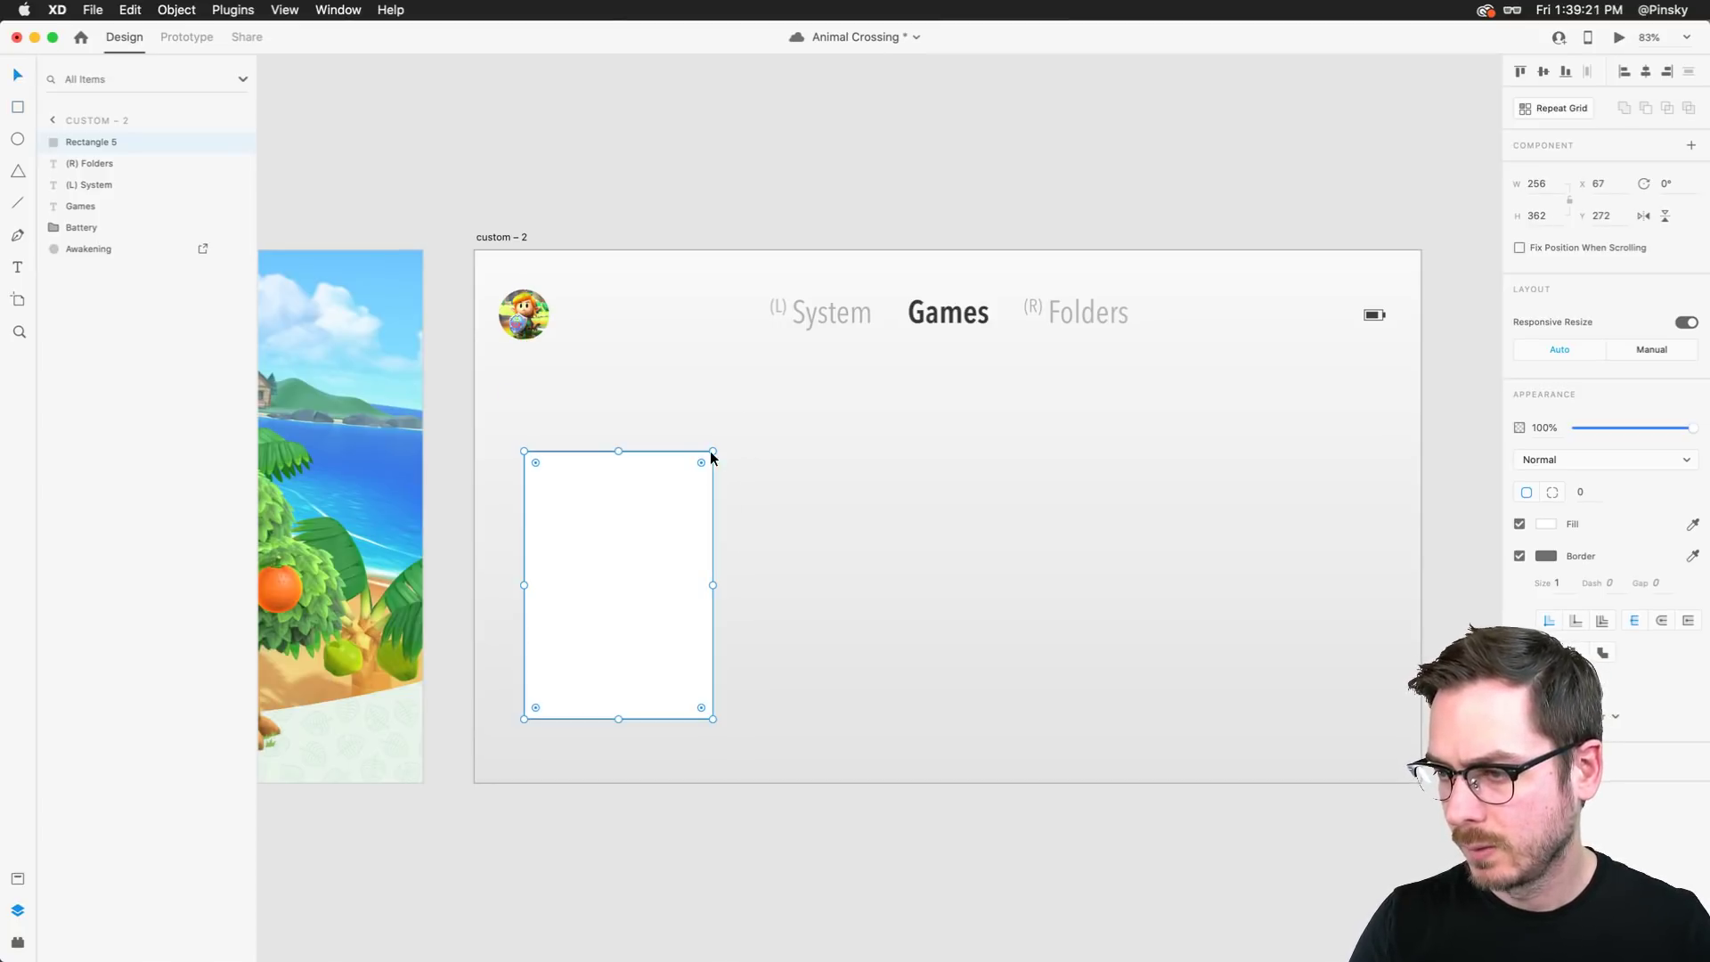
left_click_drag(702, 460, 696, 464)
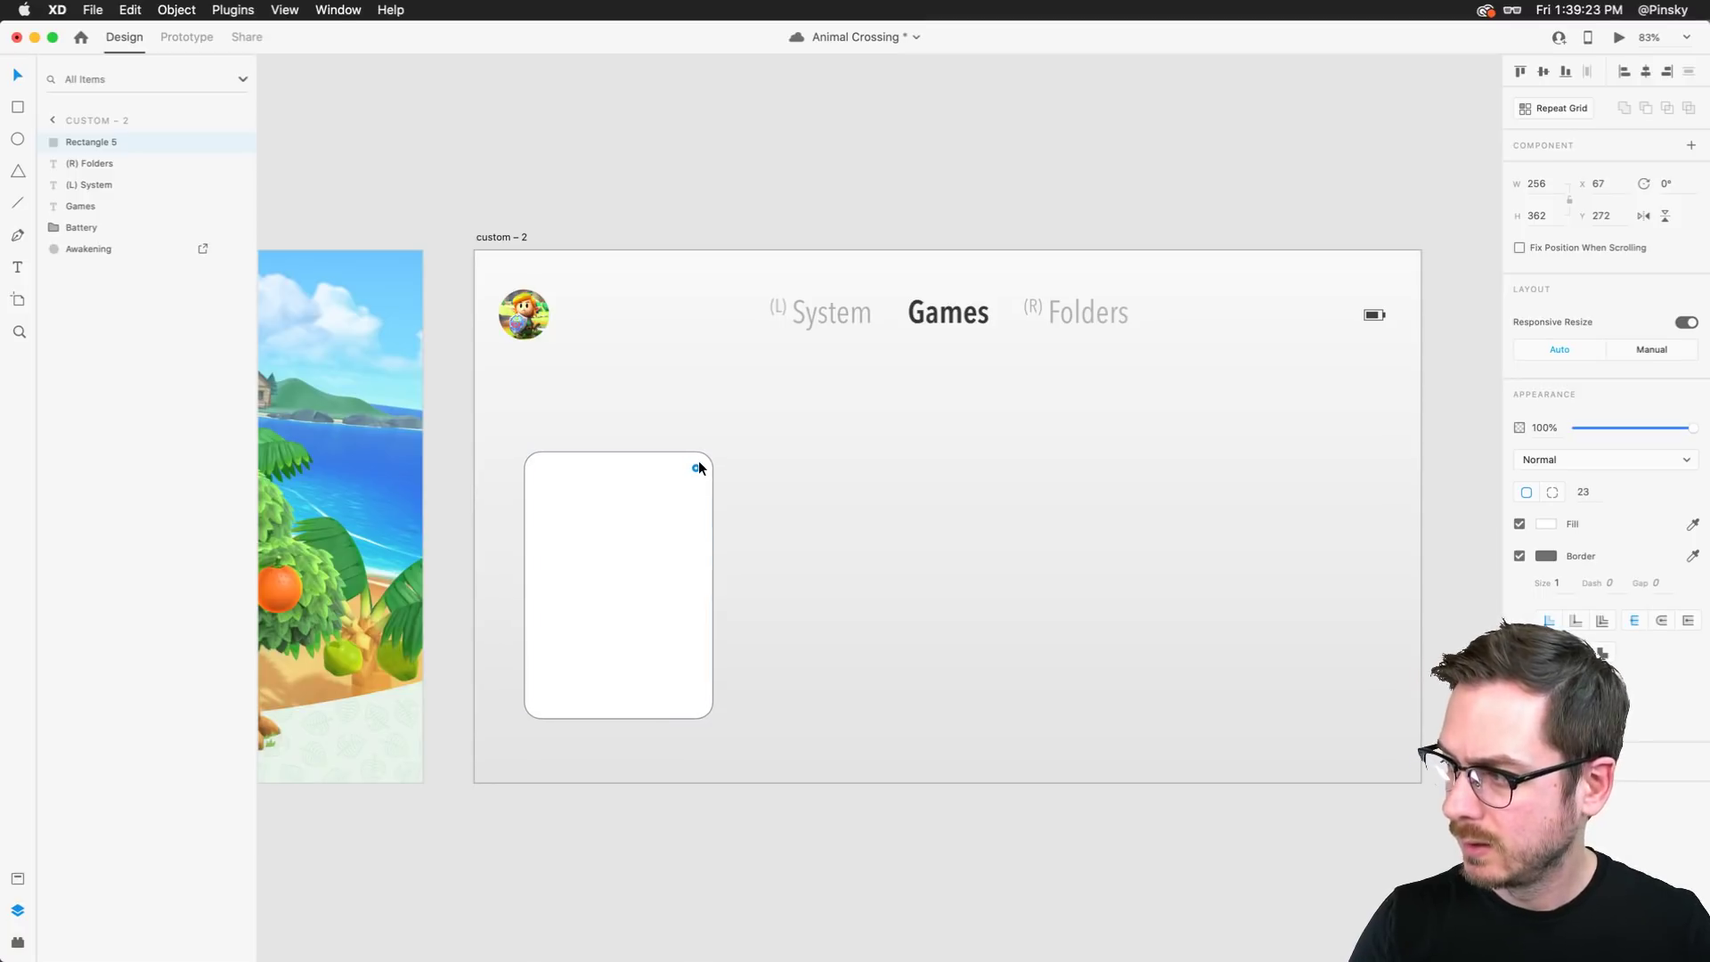
left_click_drag(696, 460, 698, 459)
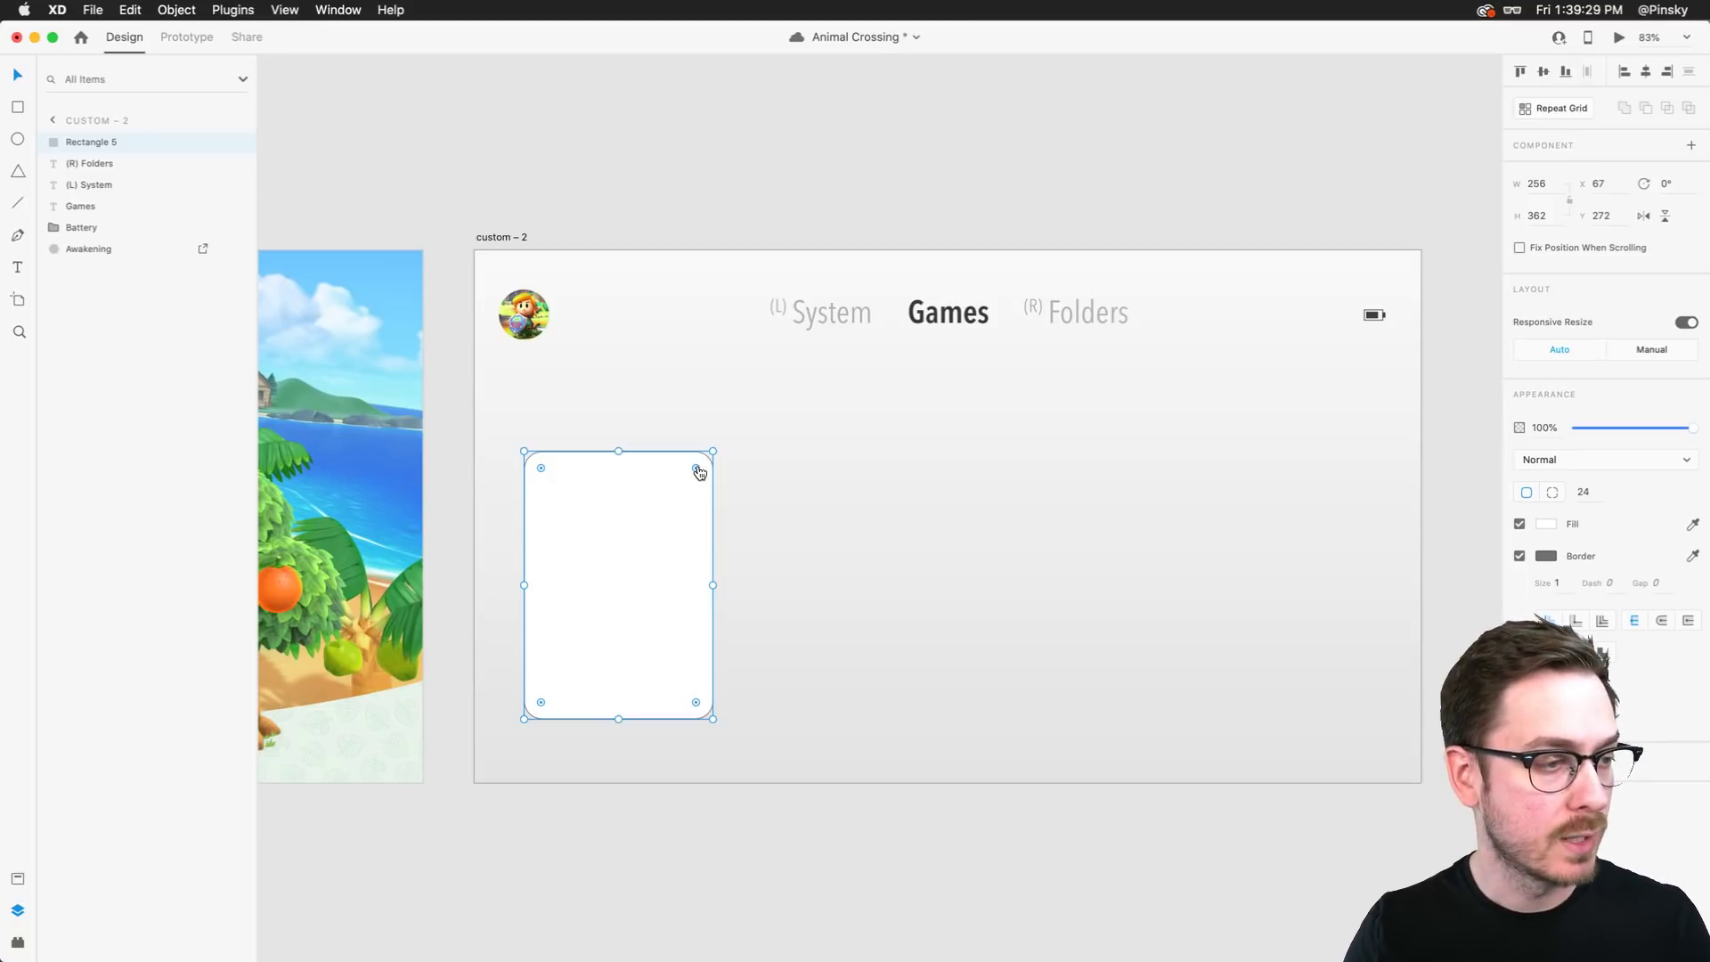
Fill the rounded card with Odyssey.jpg, without a border, and duplicate it level with the original at X 858
key("super+Tab")
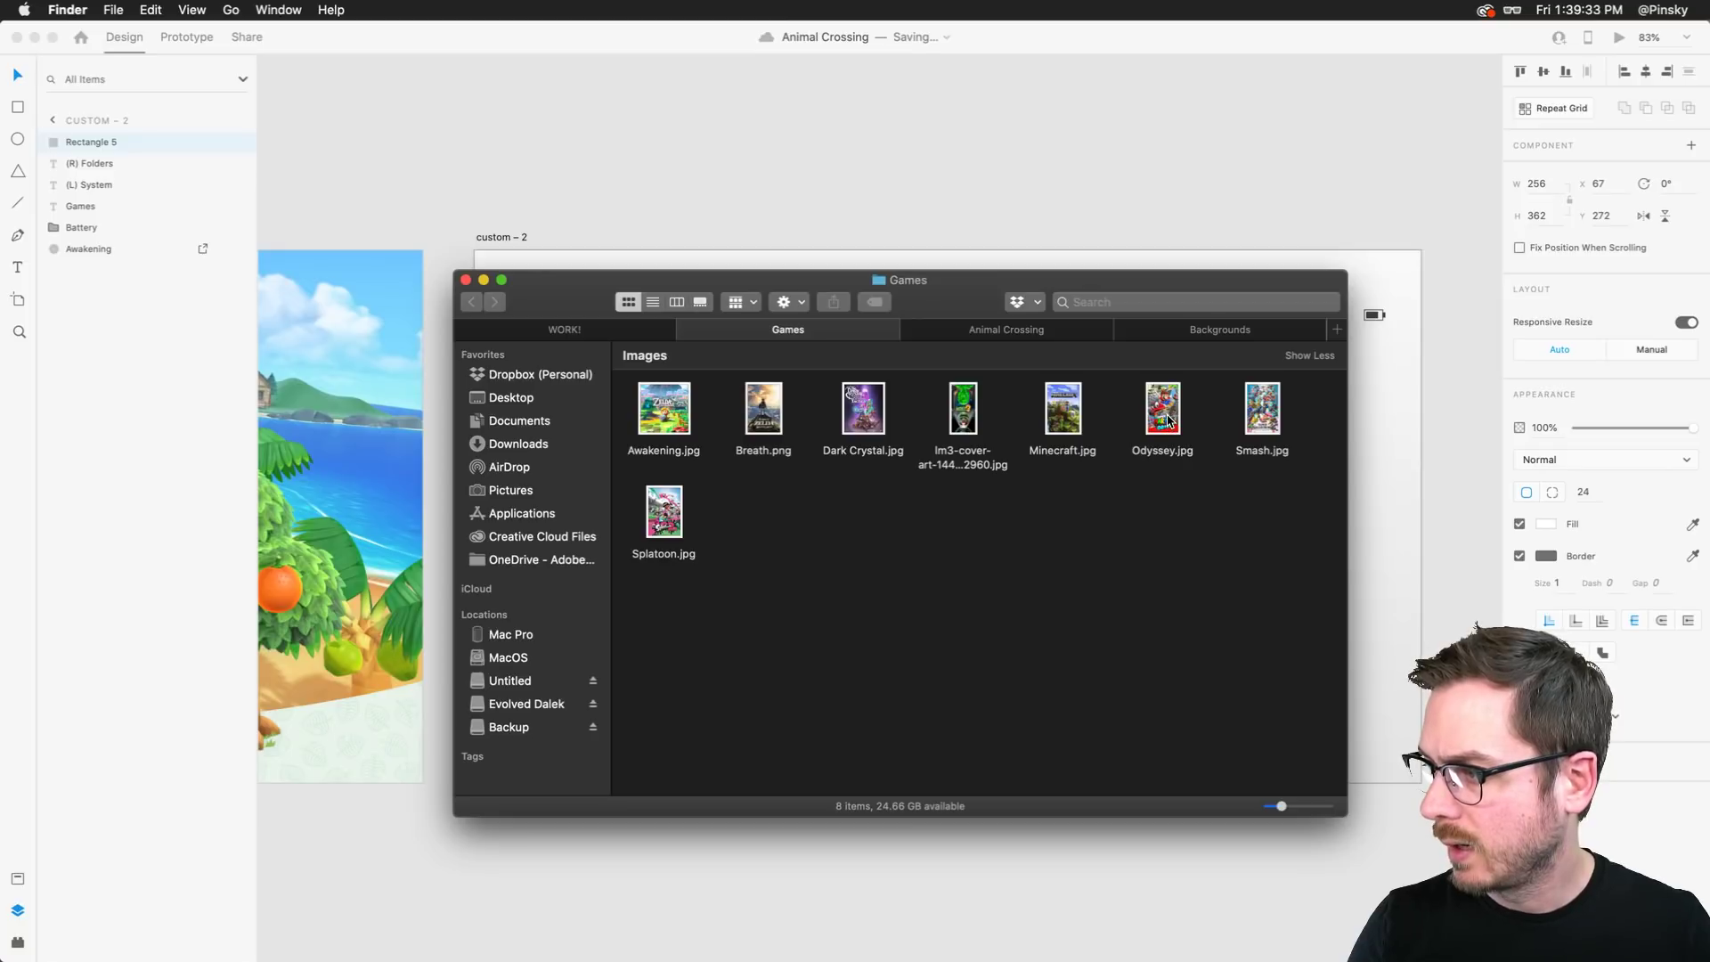
left_click_drag(1162, 408, 1265, 538)
key("super+Tab")
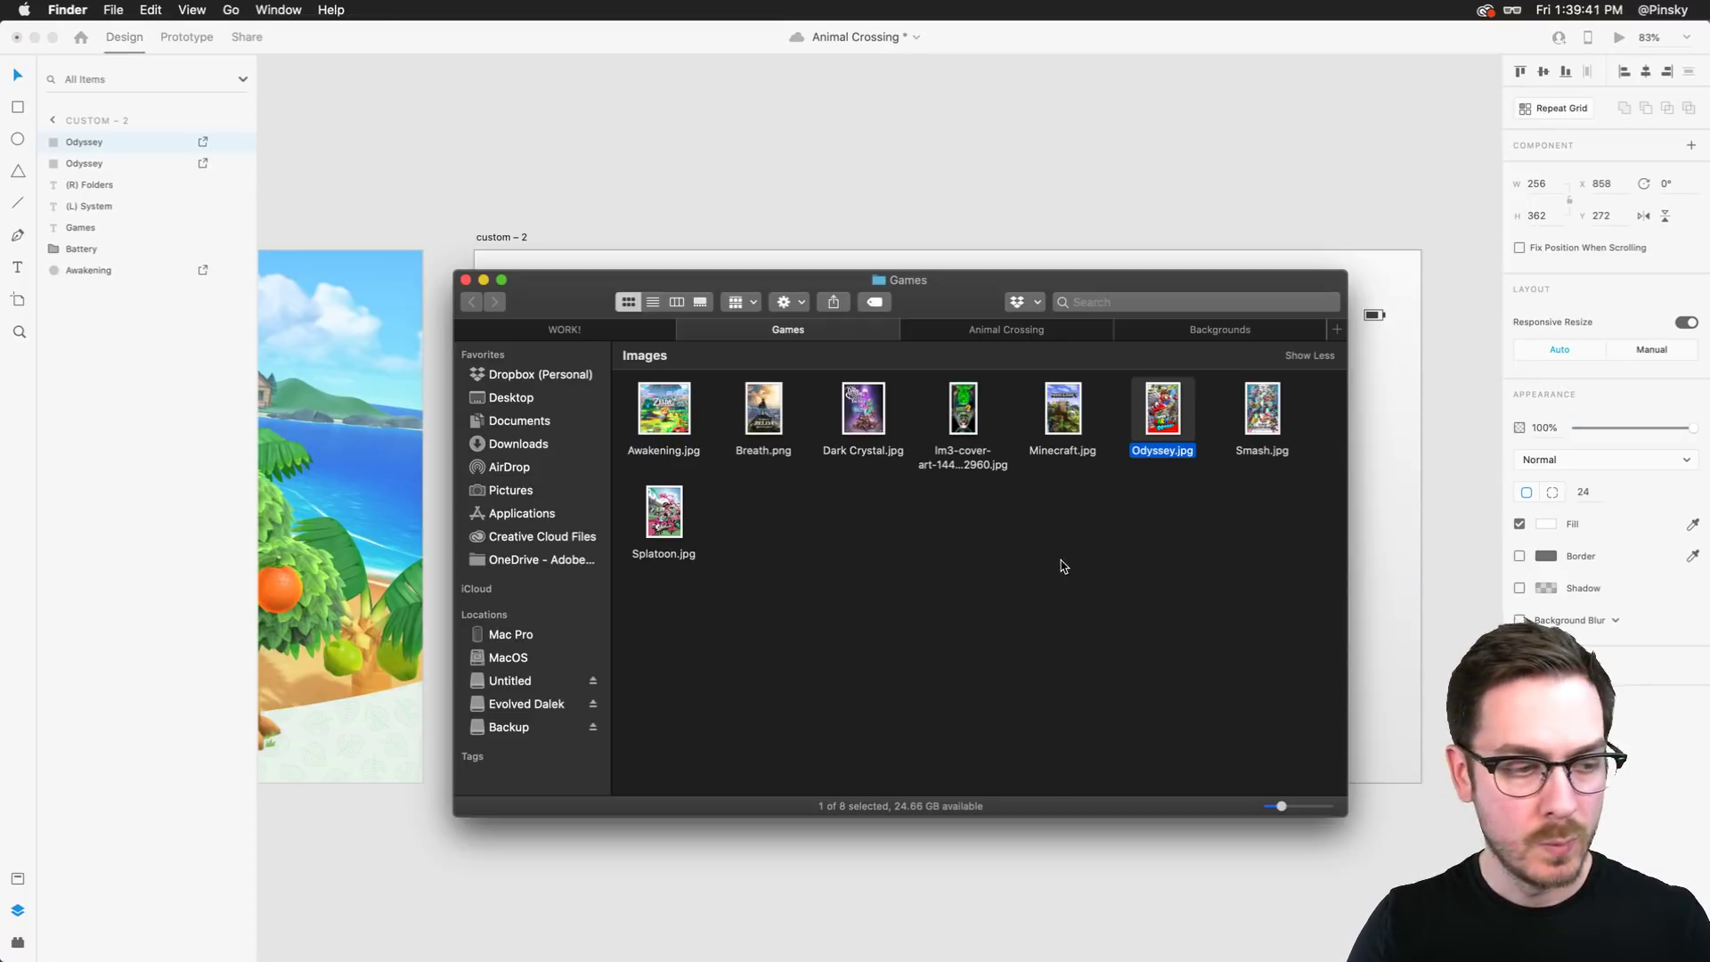
Replace the duplicate card's image with the Luigi's Mansion 3 cover art from the Games folder and save the document
left_click(1094, 595)
left_click_drag(965, 406, 1199, 563)
key("super+Tab")
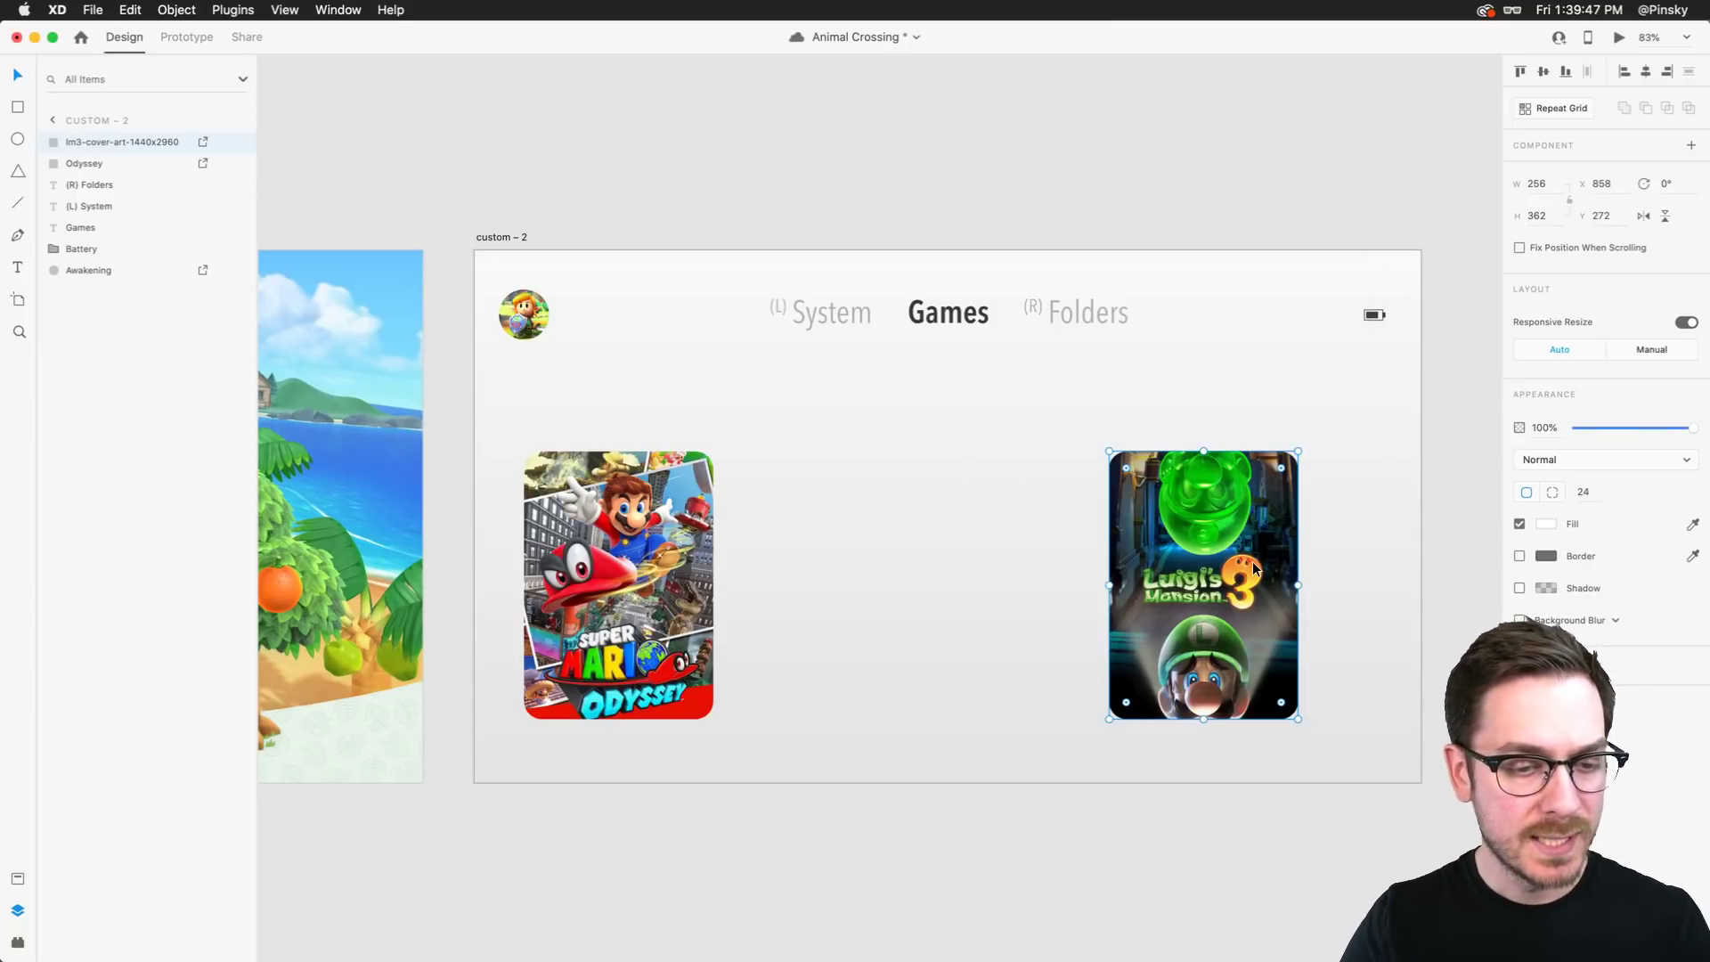
key("super+s")
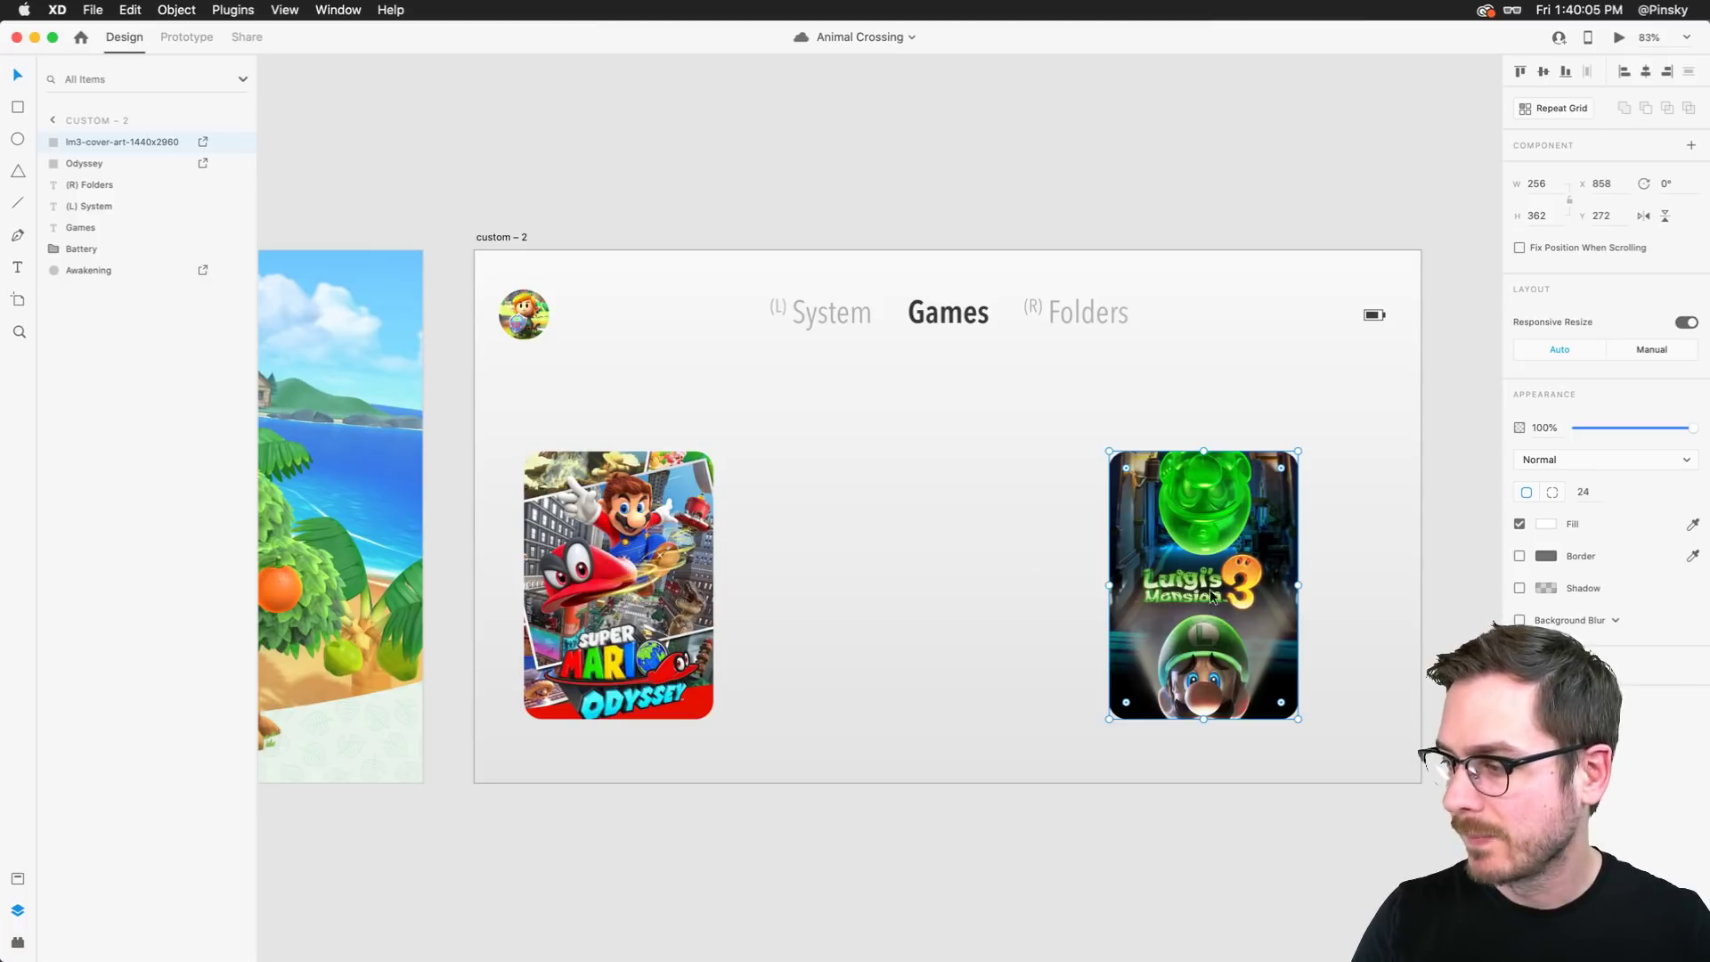
Move both game cards together about 50 px to the right on the artboard
left_click(634, 526)
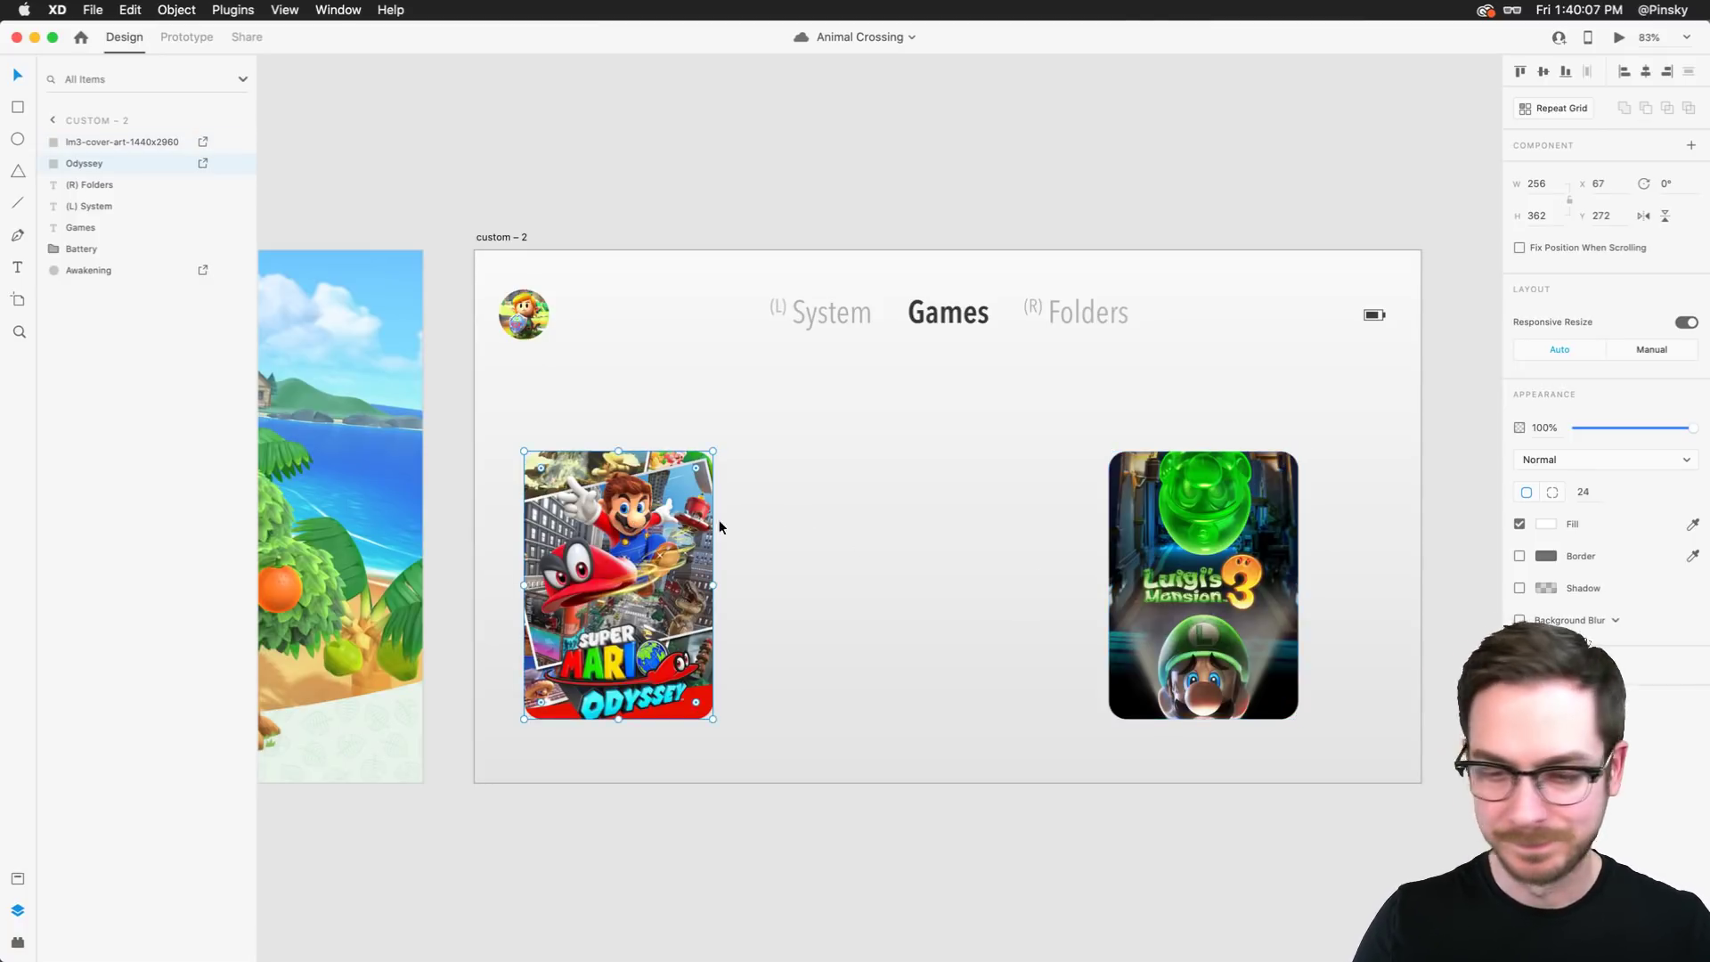
left_click(1179, 532, "shift")
left_click_drag(1183, 535, 1220, 536)
left_click(847, 598)
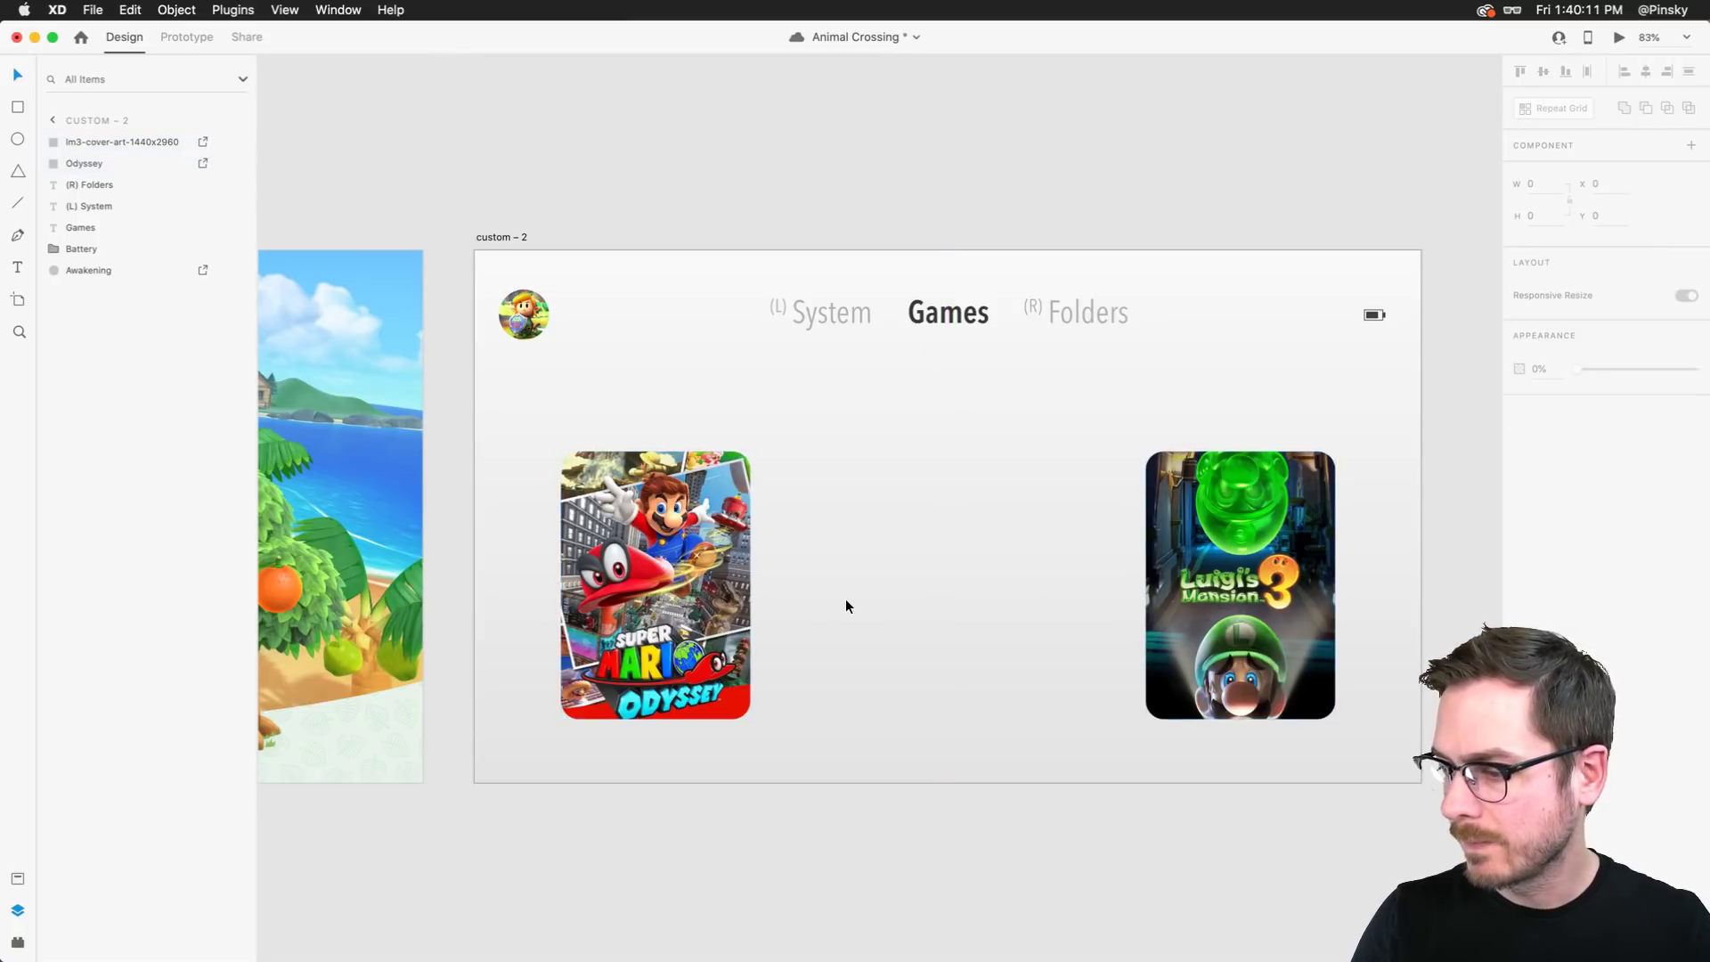
Import the transparent Super Mario Odyssey character PNG from the Transparent folder onto the custom – 2 artboard
key("super+Tab")
left_click(565, 330)
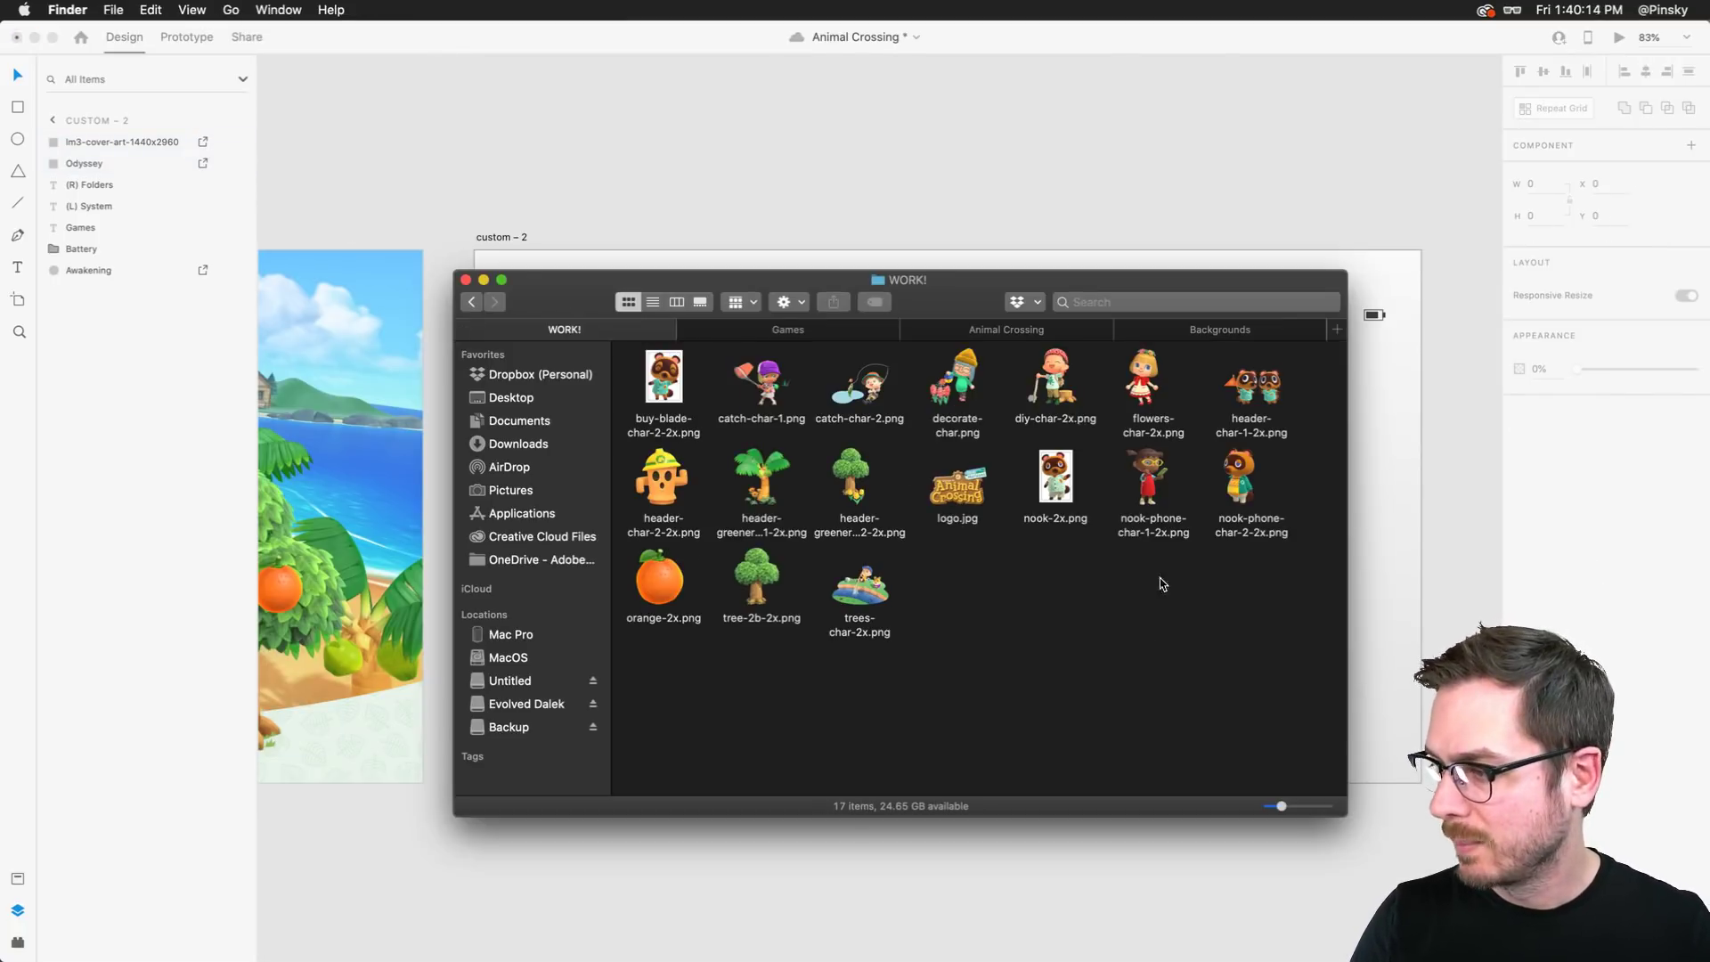
left_click(472, 303)
left_click(471, 304)
scroll(947, 561, "down", 5)
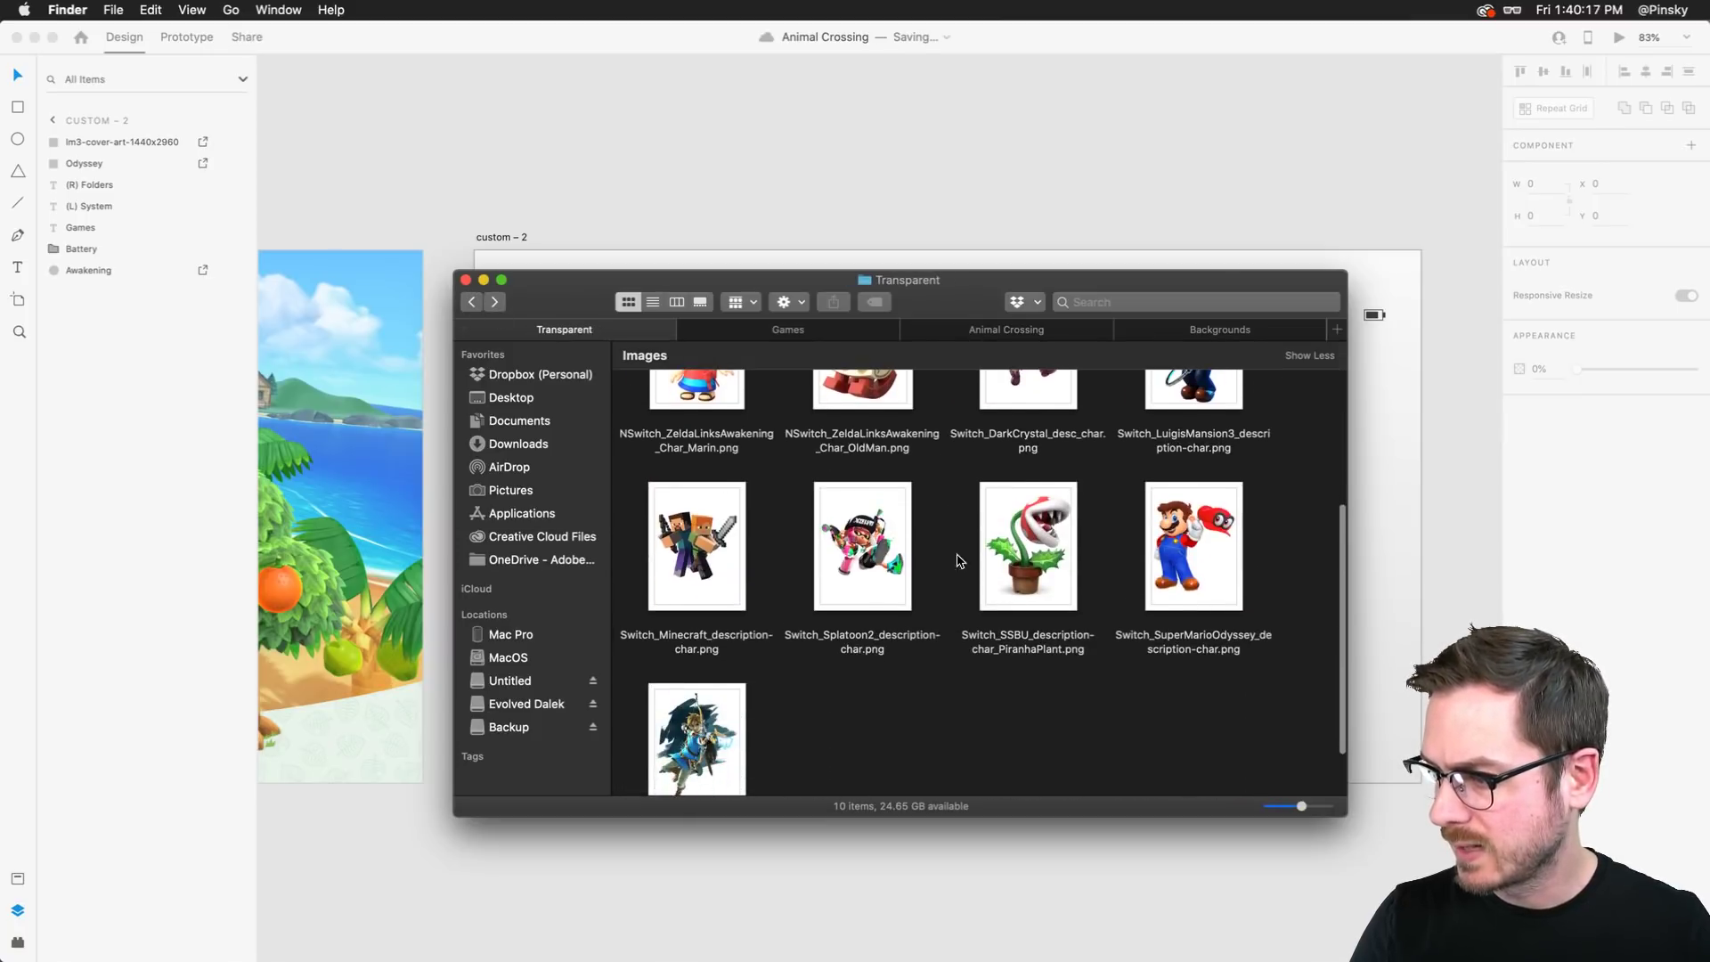
key("super+Tab")
left_click_drag(1195, 535, 898, 183)
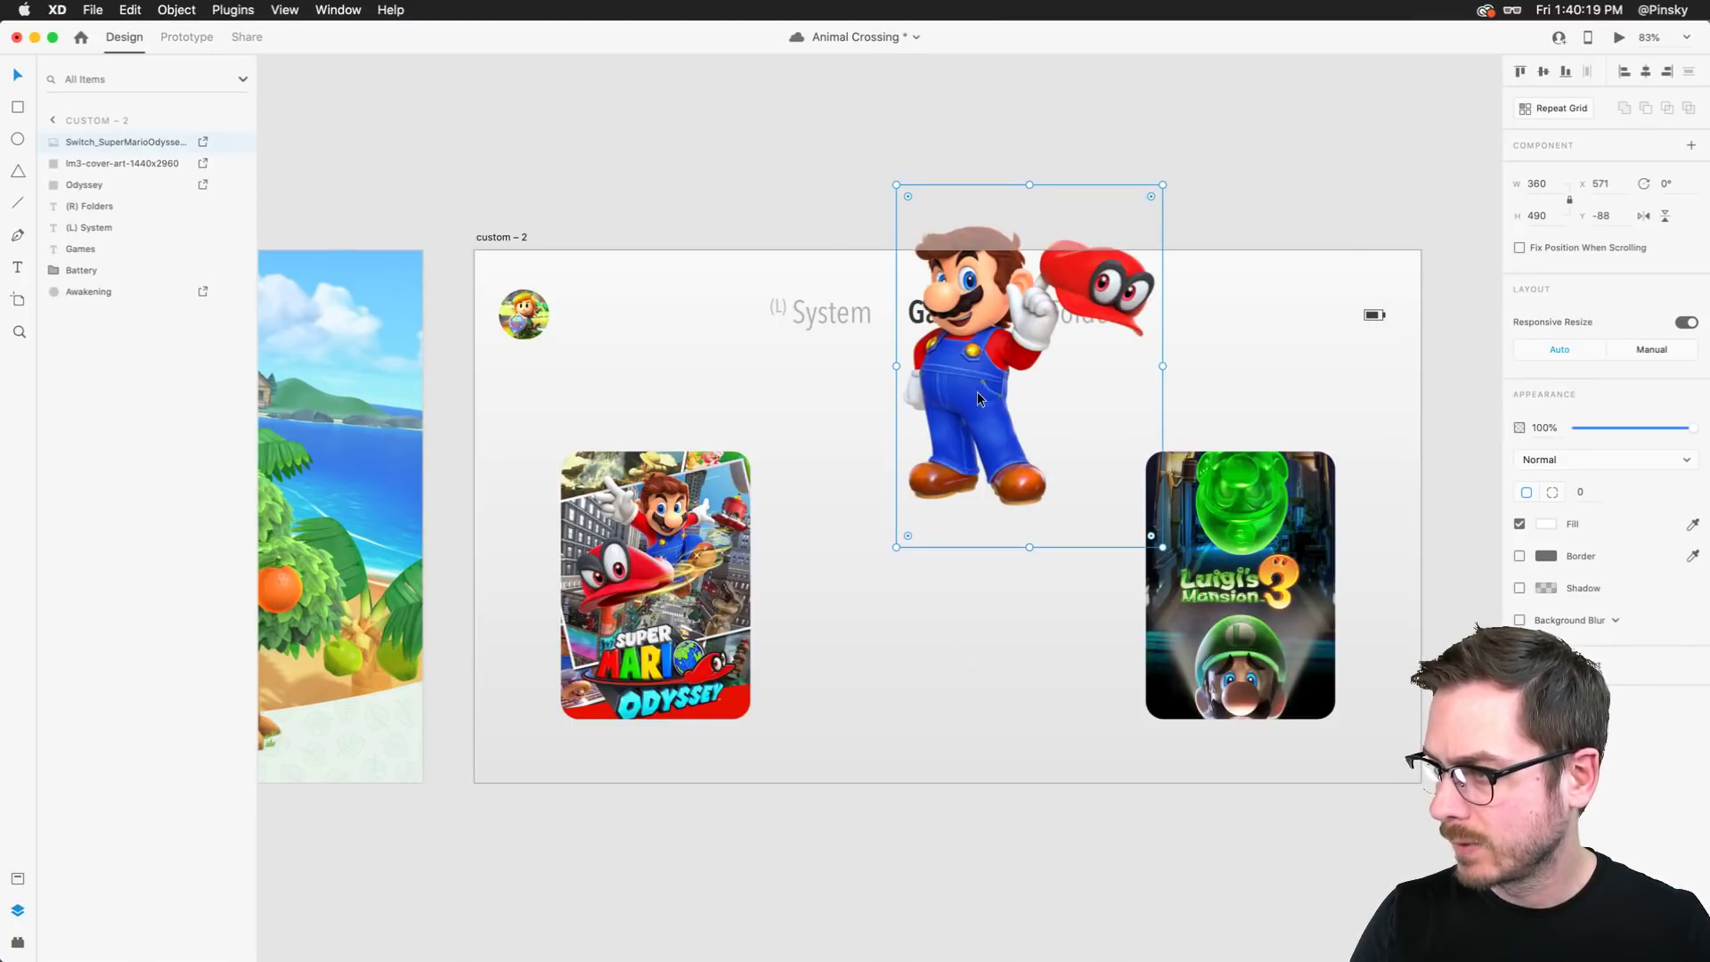
Try to import header-greenery-1-2x.png from the WORK! folder into the design
key("super+Tab")
left_click(471, 303)
left_click(981, 586)
key("super+bracketleft")
left_click_drag(772, 488, 748, 141)
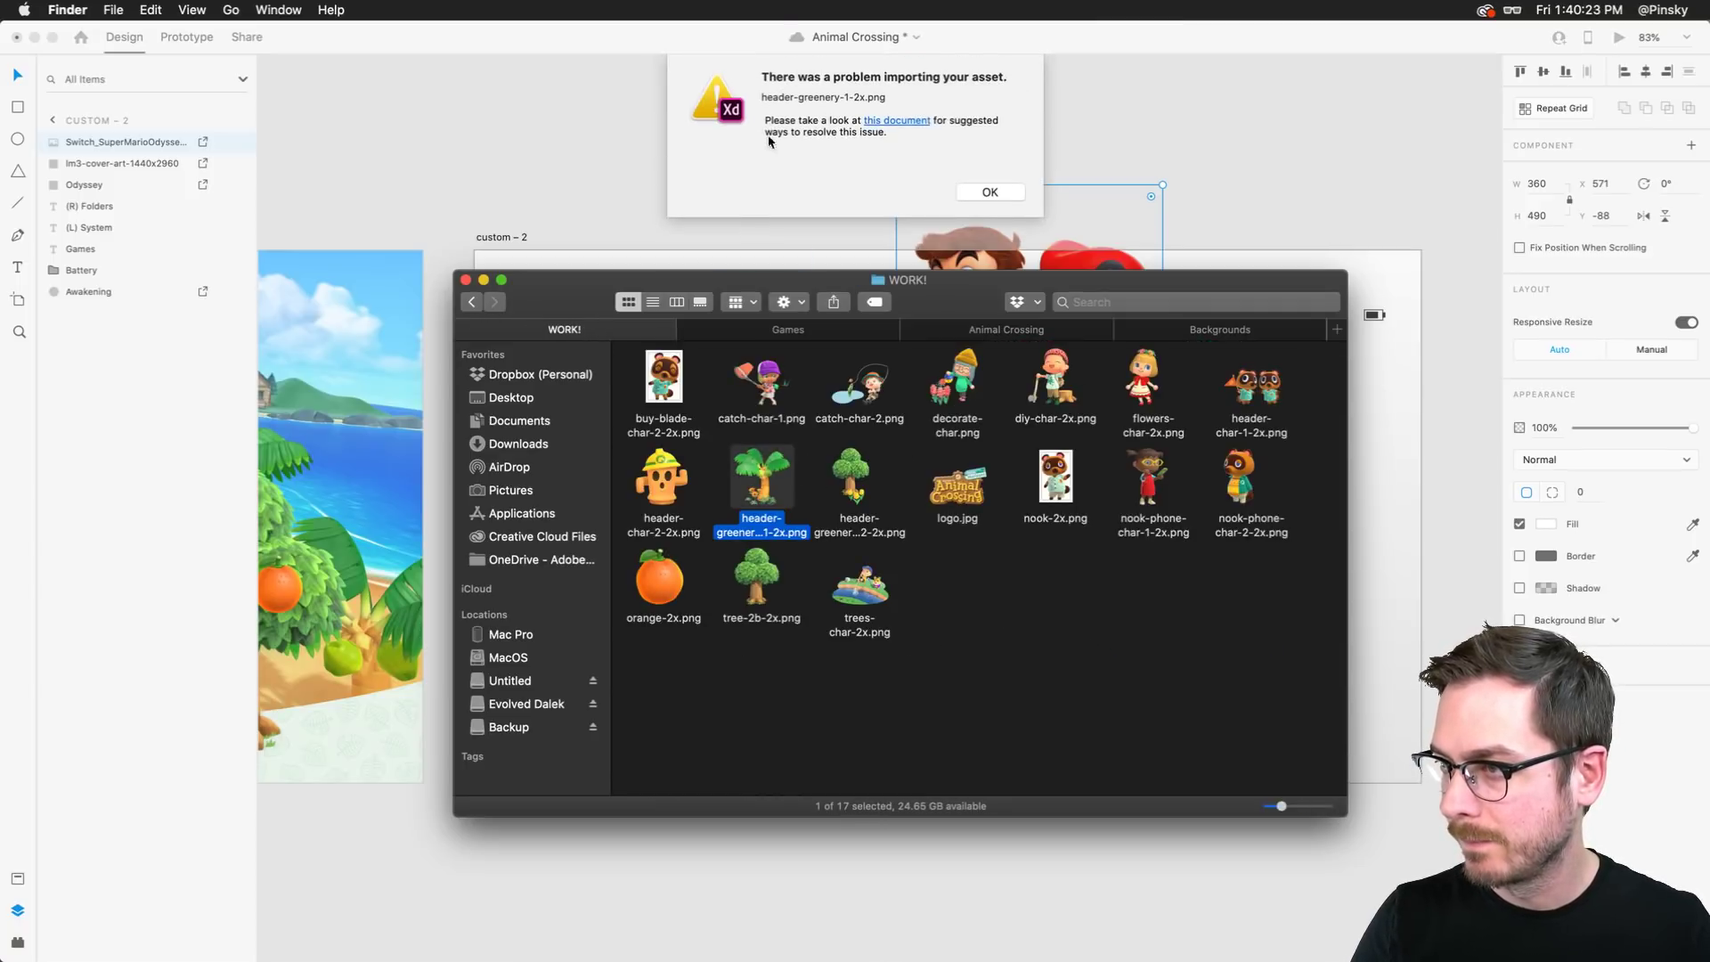
left_click(1006, 204)
left_click(748, 215)
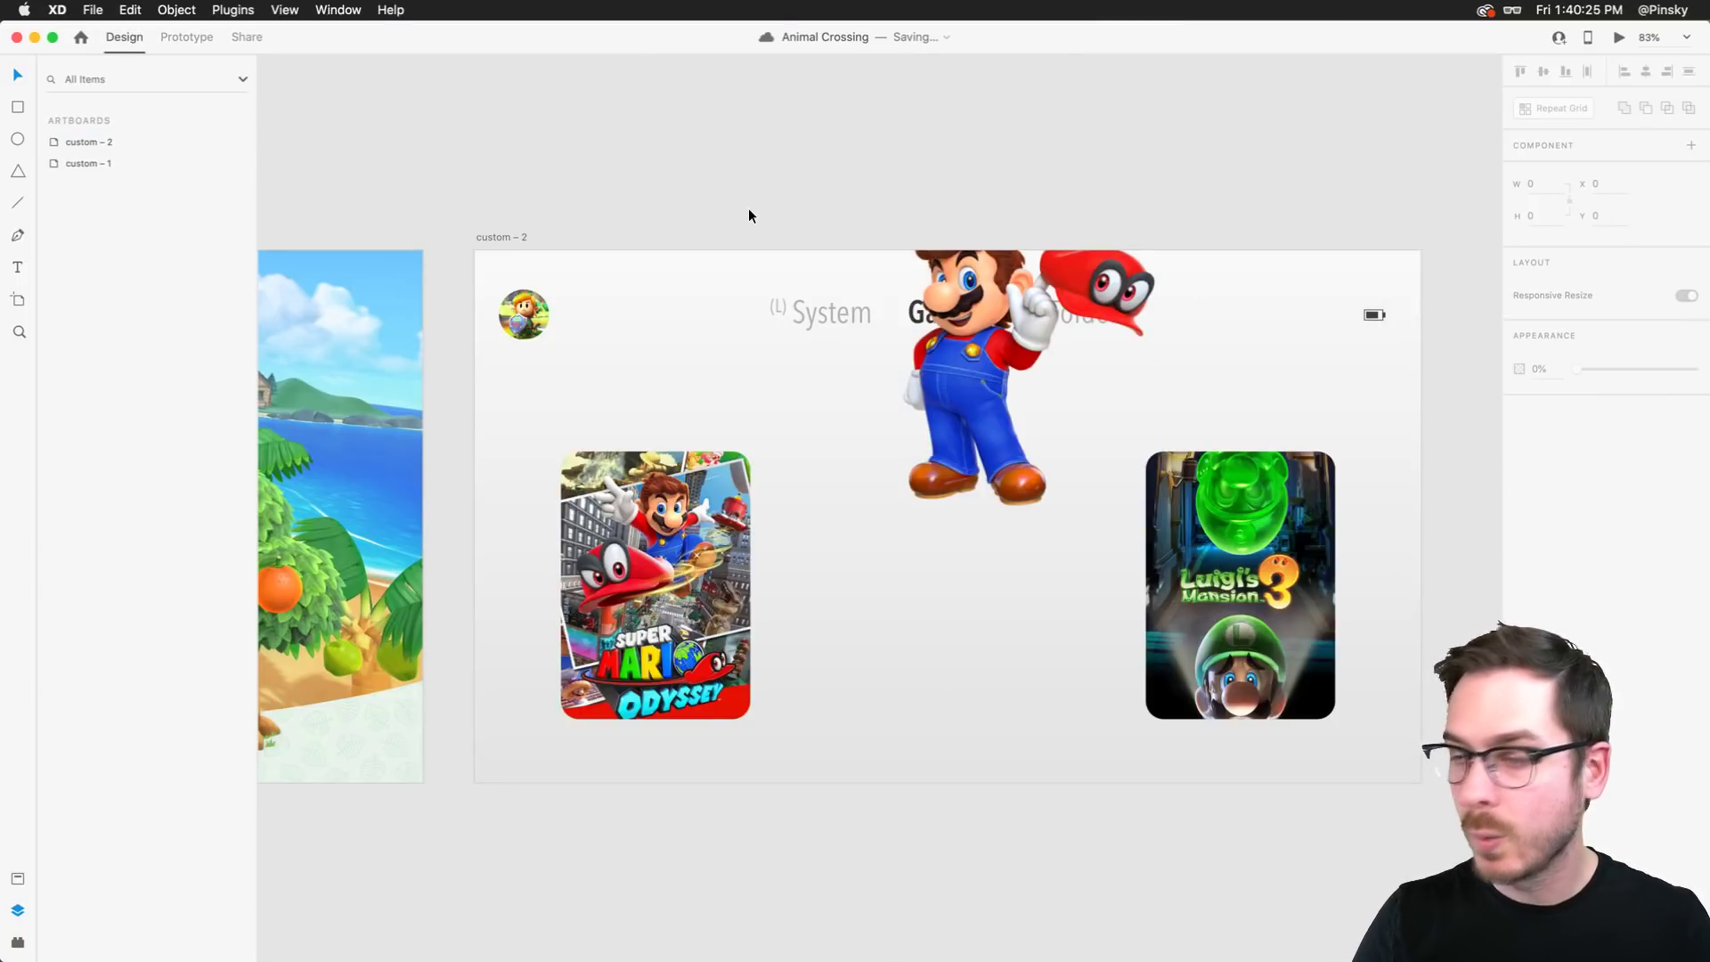
Examine the file information of header-greenery-1-2x.png and browse the images in the Transparent folder
key("super+Tab")
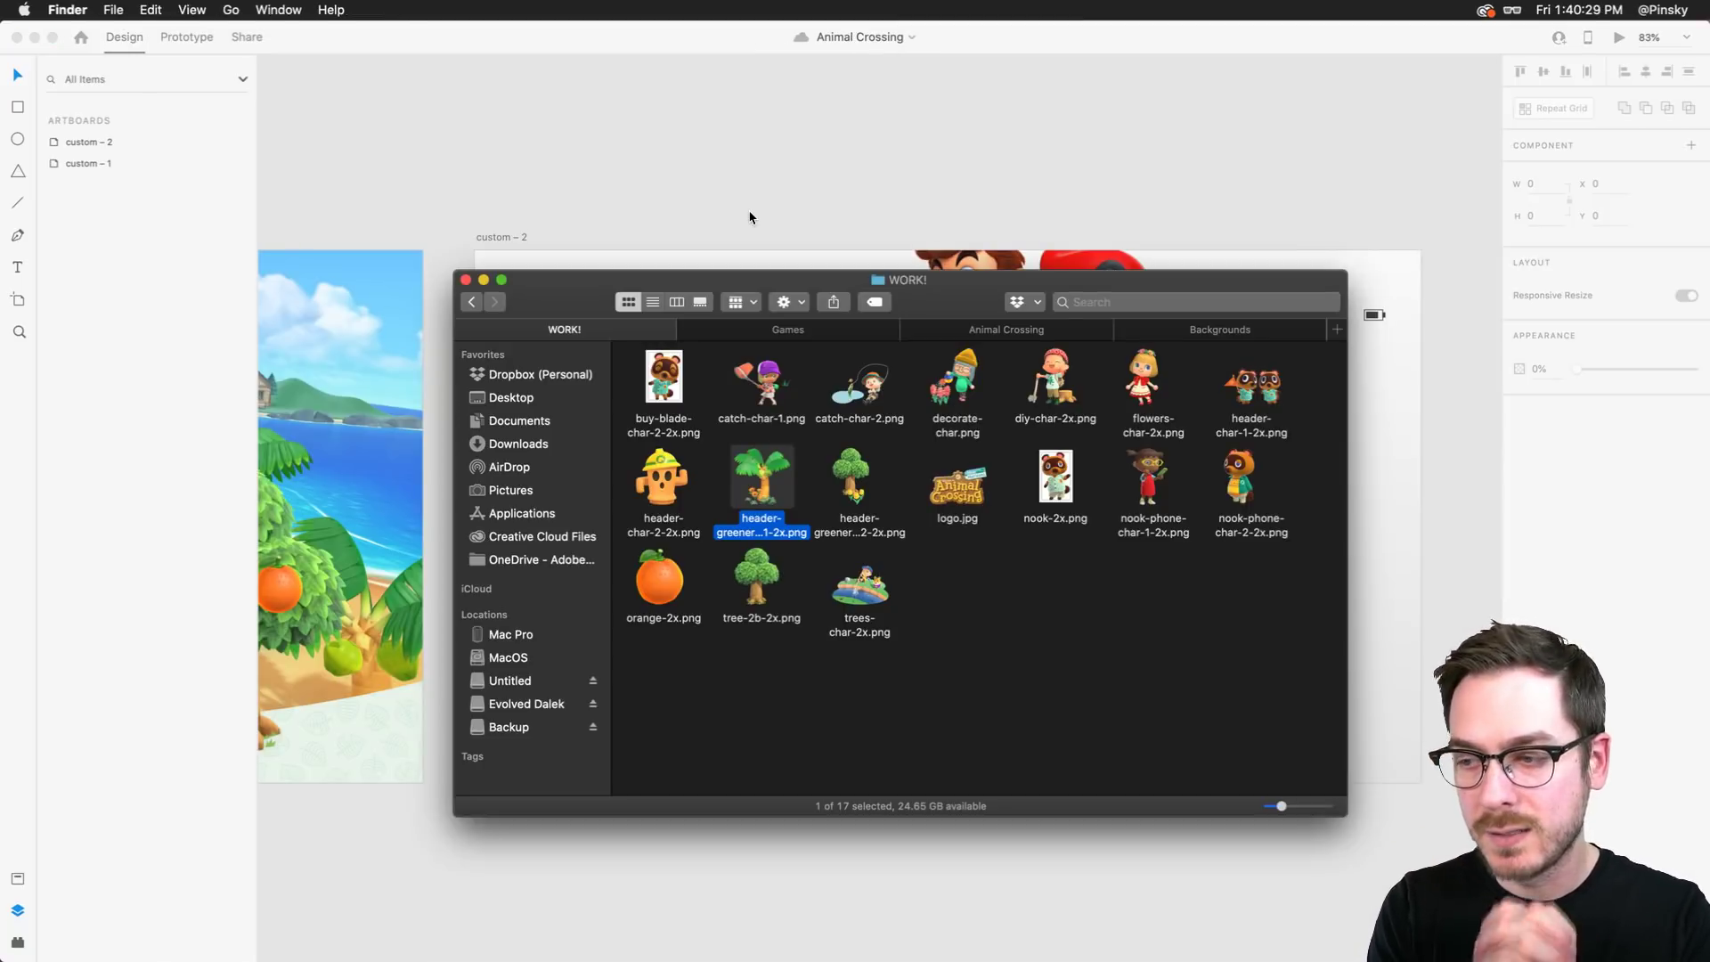
key("super+i")
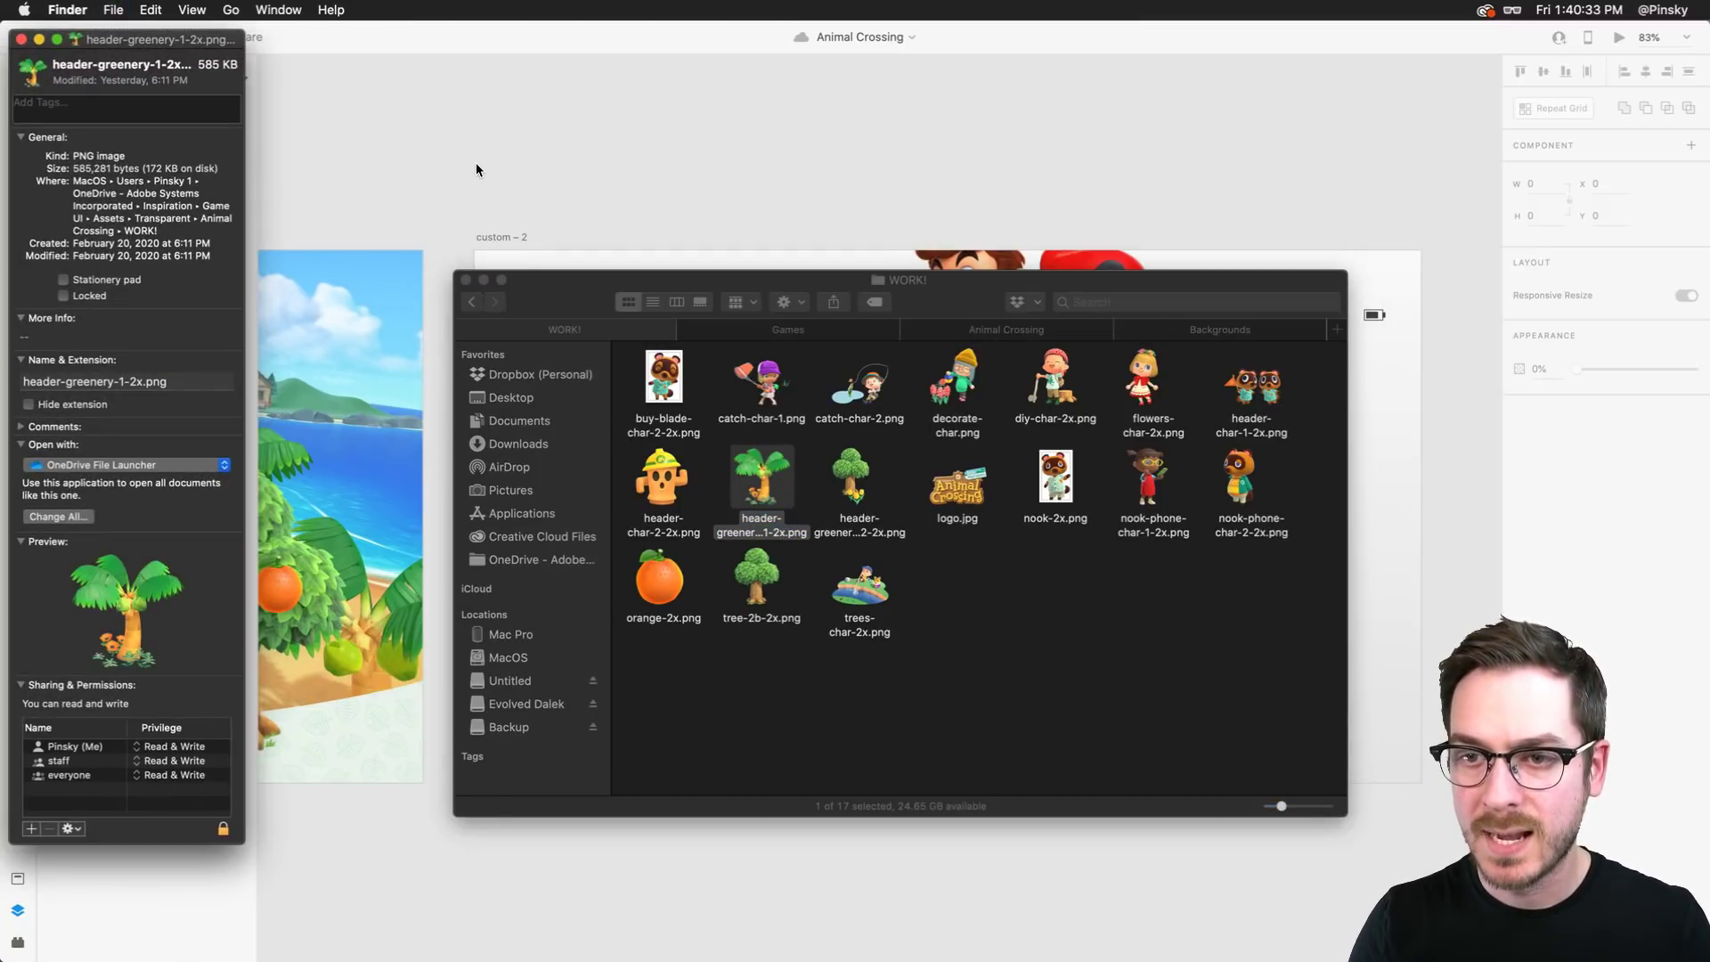
key("super+w")
key("super+i")
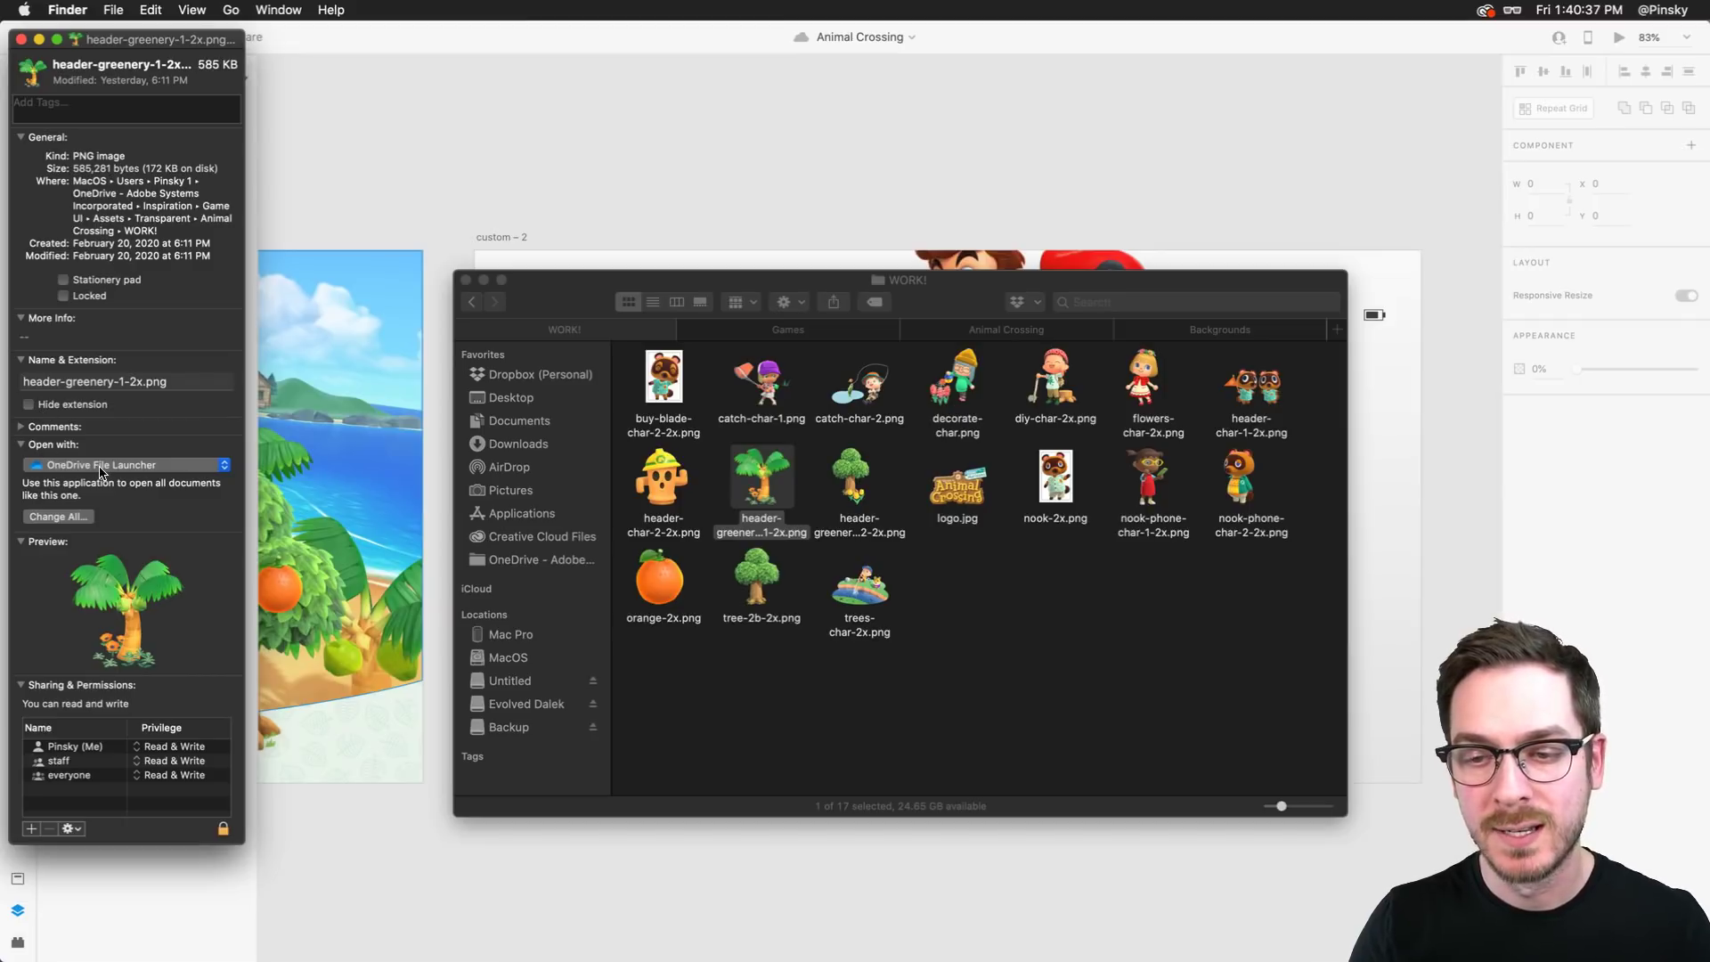
key("super+w")
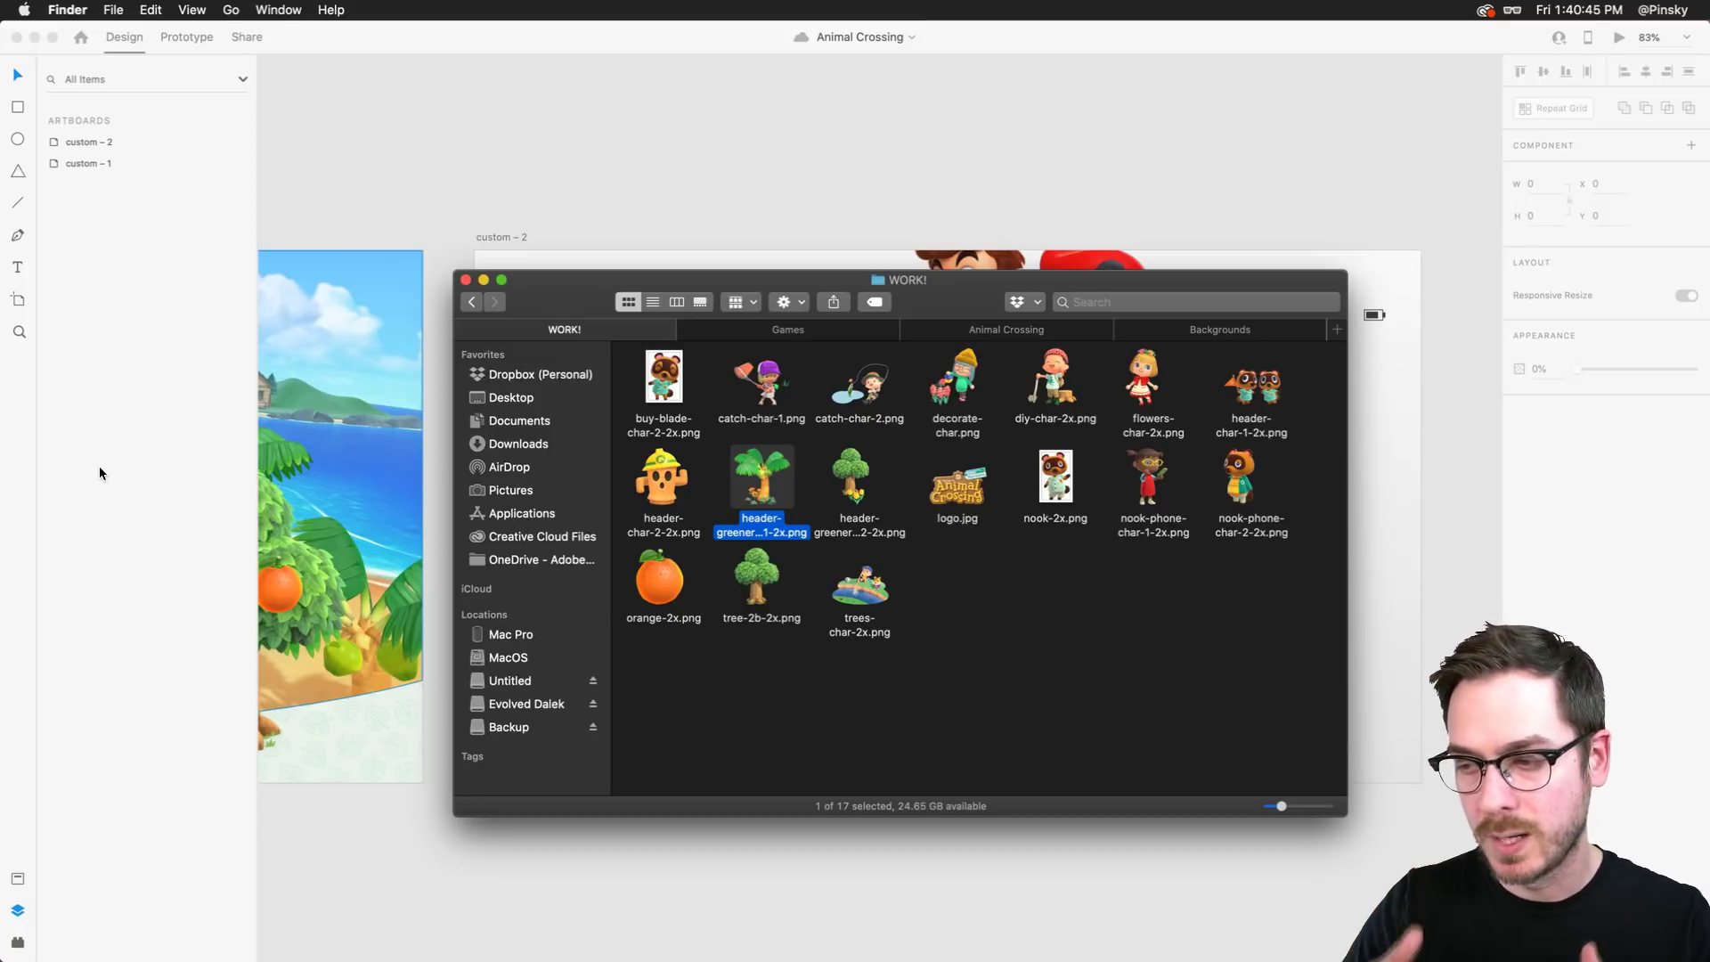
left_click(1077, 604)
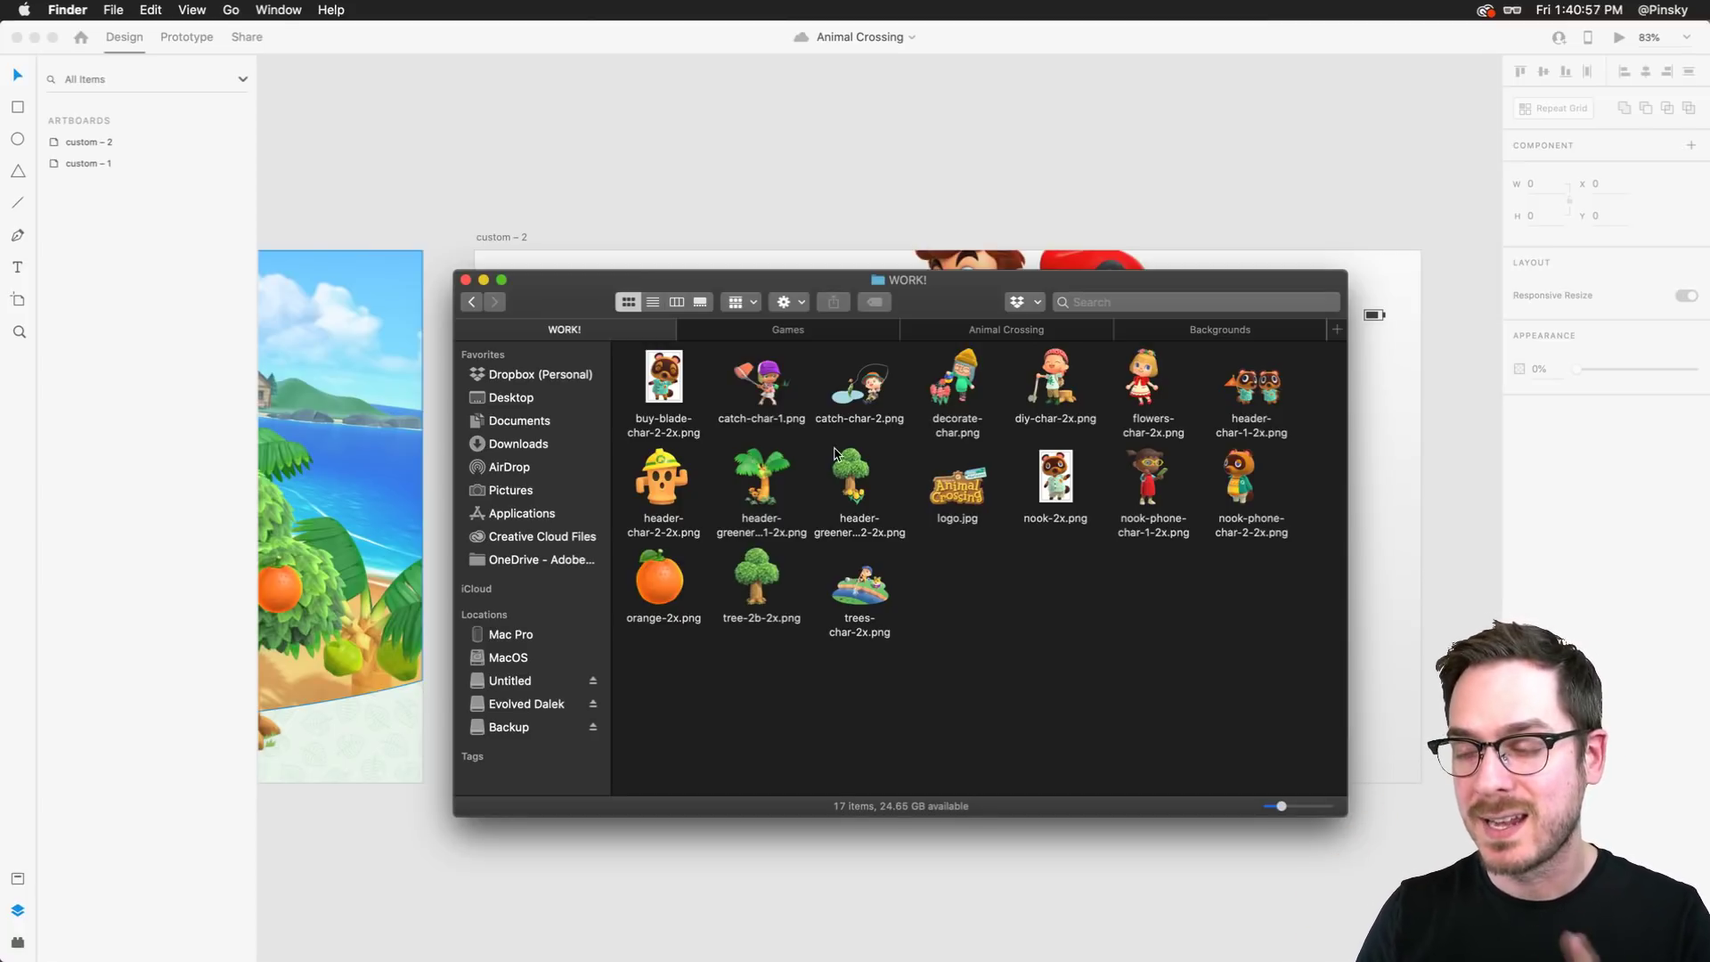
left_click(760, 481)
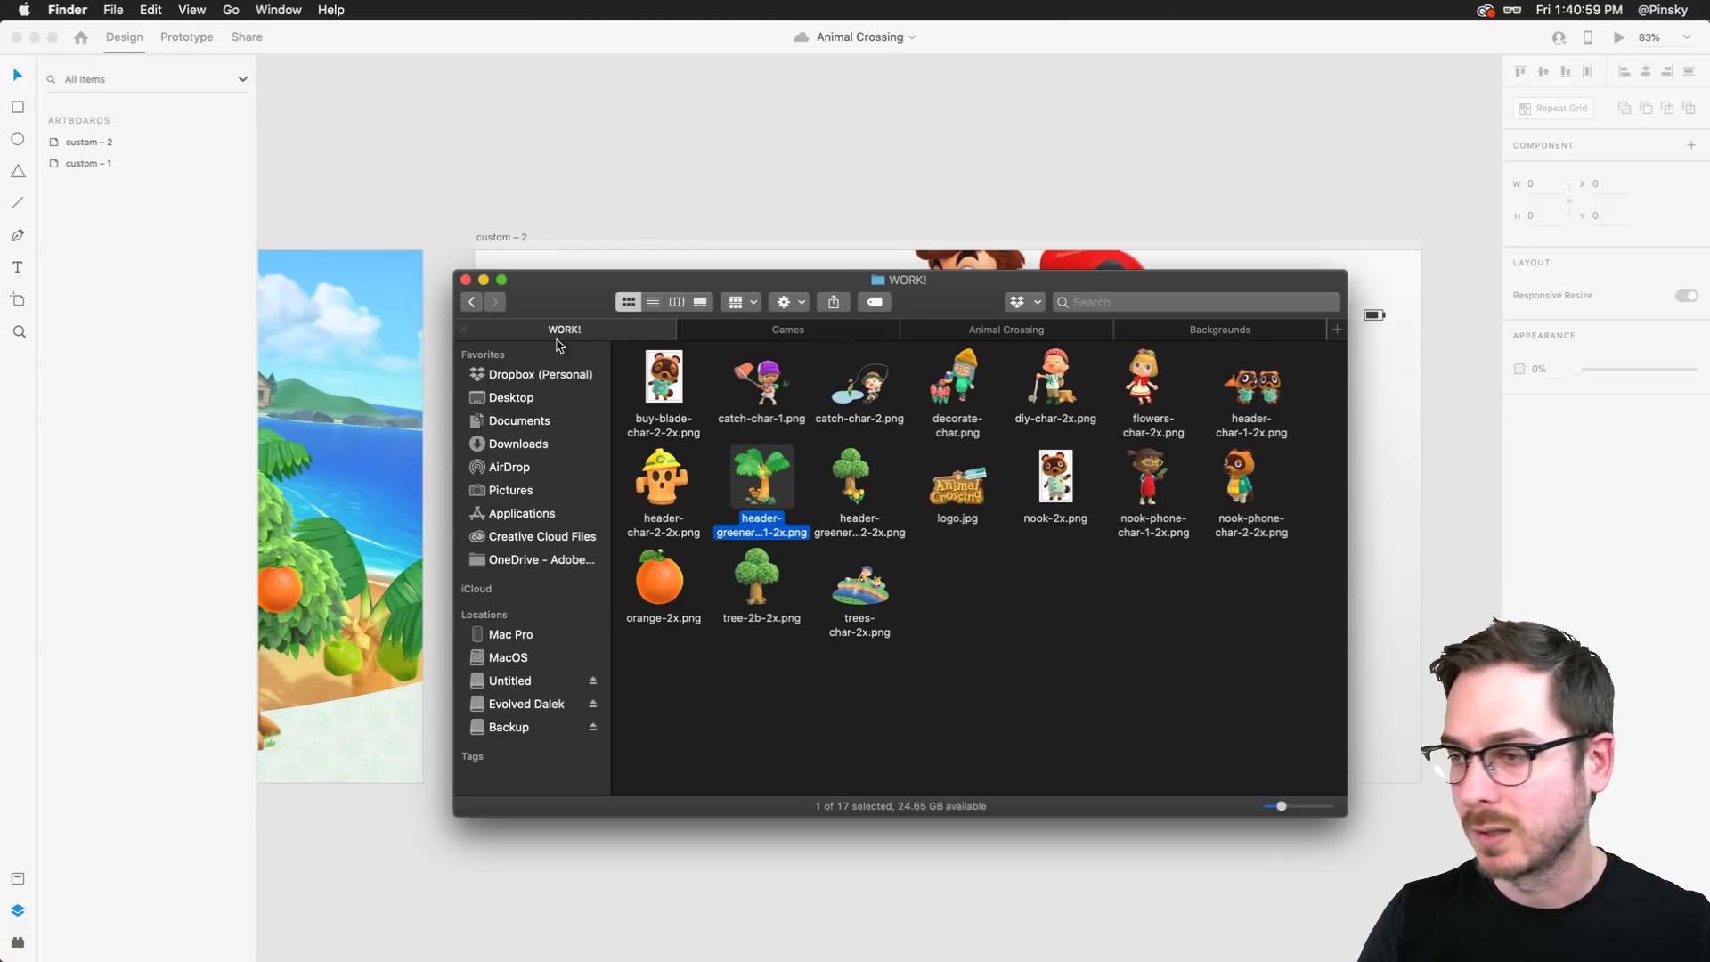
left_click(473, 302)
scroll(1033, 623, "right", 10)
scroll(1022, 638, "right", 3)
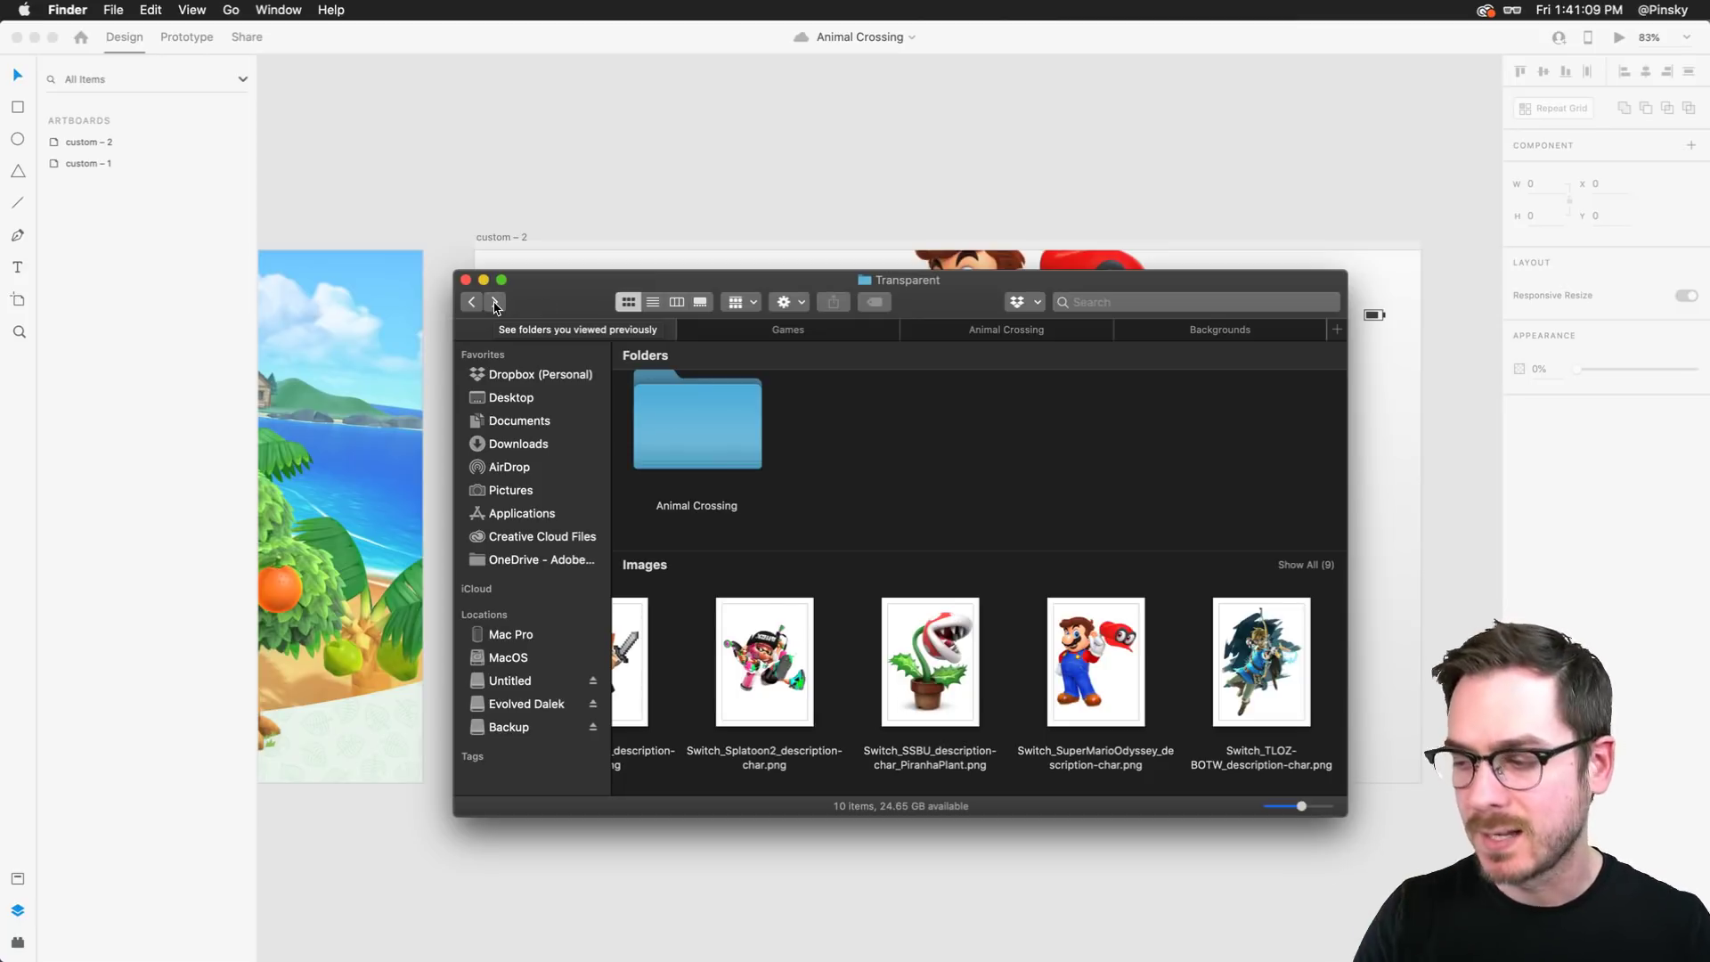
Scale the Mario character down to 200 by 272 and place it over the lower-right part of the Odyssey card
left_click(1003, 365)
left_click(980, 401)
left_click_drag(918, 420, 731, 579)
key("super+z")
key("super+z")
left_click_drag(996, 392, 703, 598)
left_click_drag(861, 389, 751, 552)
left_click_drag(628, 612, 670, 599)
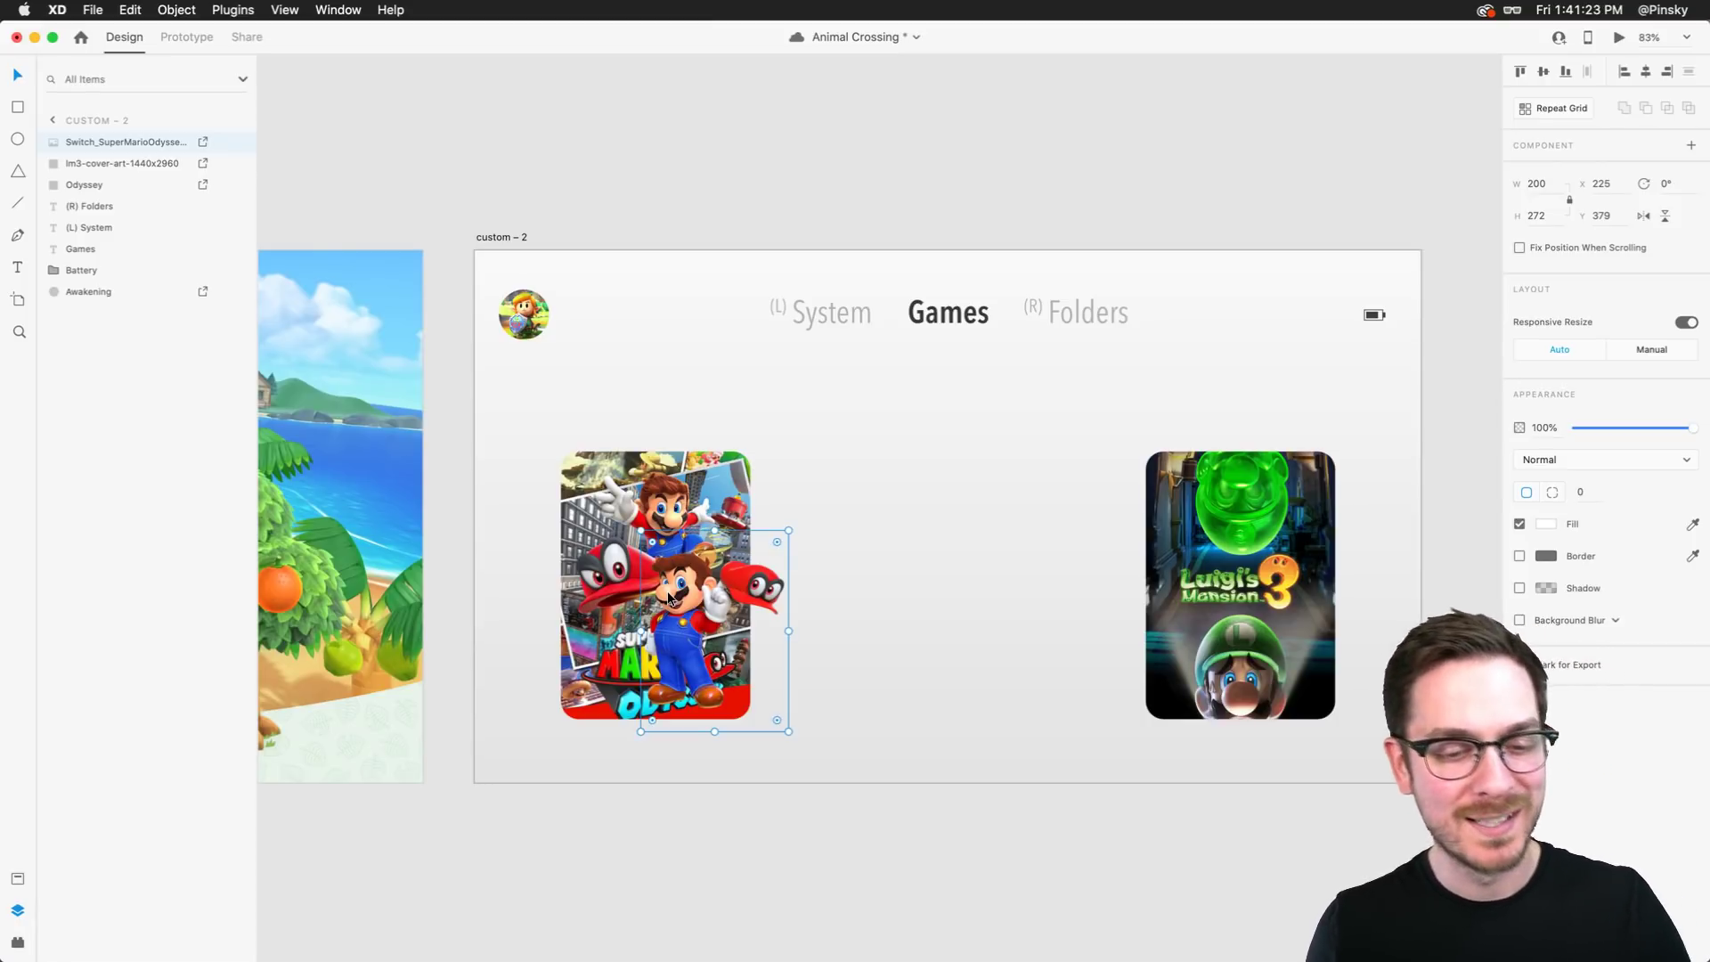
Import the transparent Luigi's Mansion 3 character image from the Transparent folder onto the artboard
key("super+Tab")
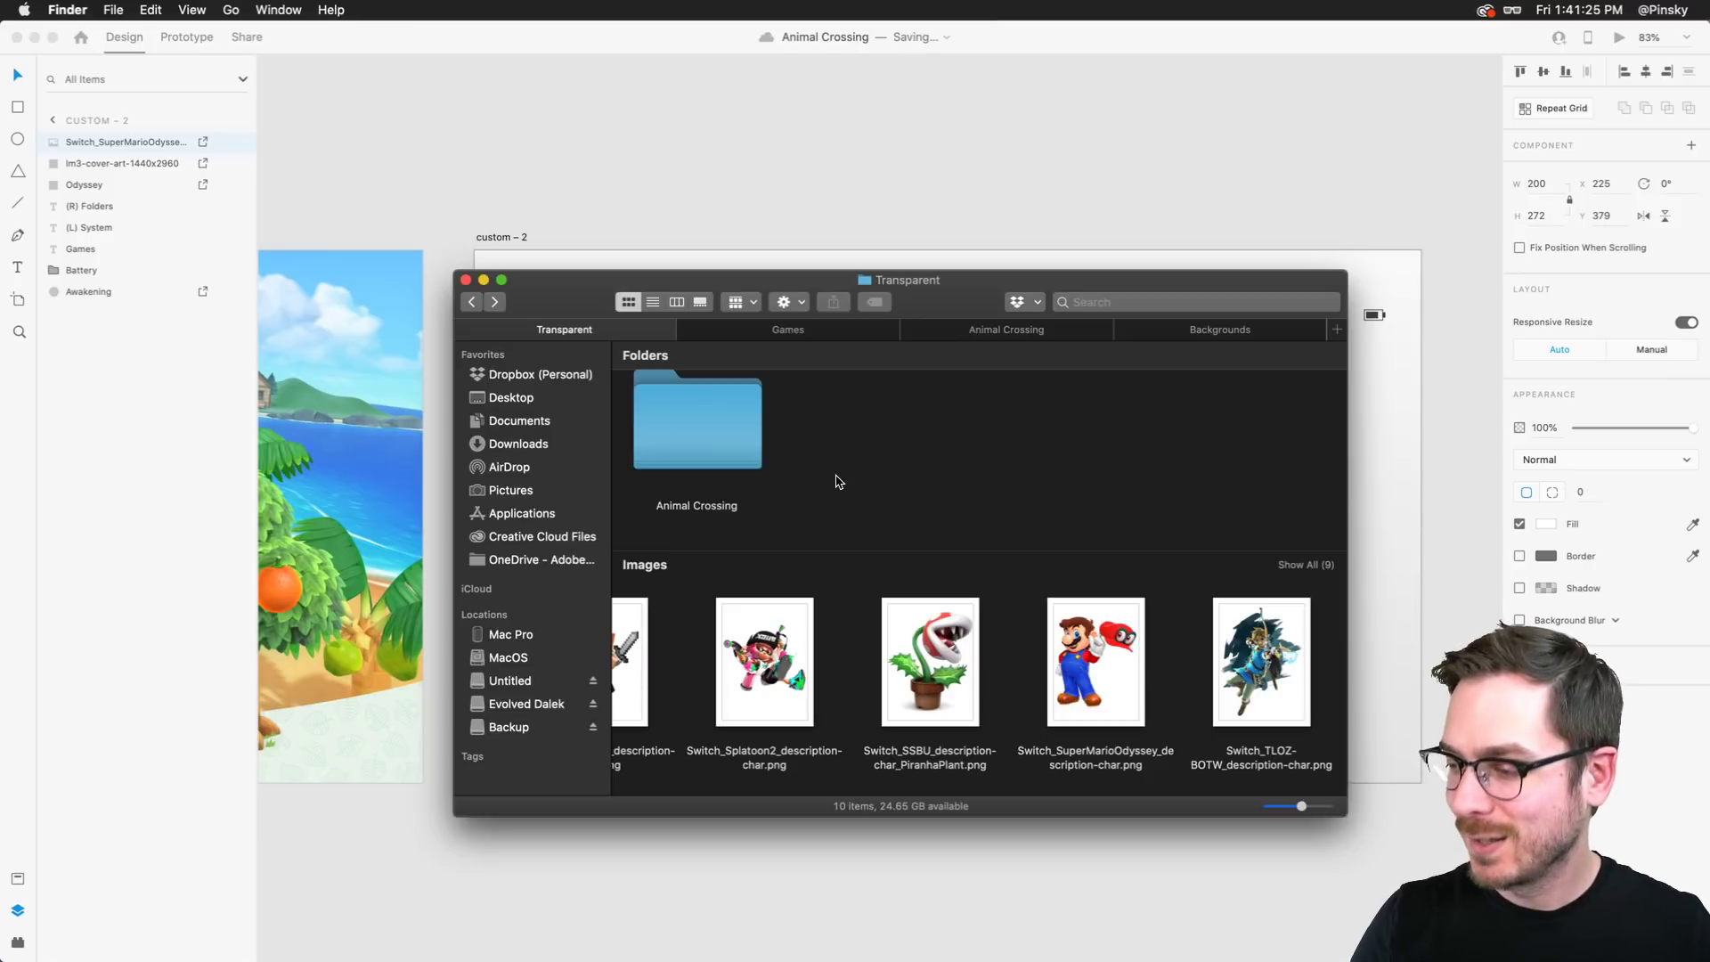
scroll(944, 658, "left", 3)
left_click_drag(657, 661, 962, 581)
left_click(1061, 212)
Scale the Luigi character down over the lower-right part of the Luigi's Mansion 3 card, and save the document
left_click_drag(913, 642, 723, 583)
left_click_drag(770, 521, 1299, 579)
left_click(898, 547)
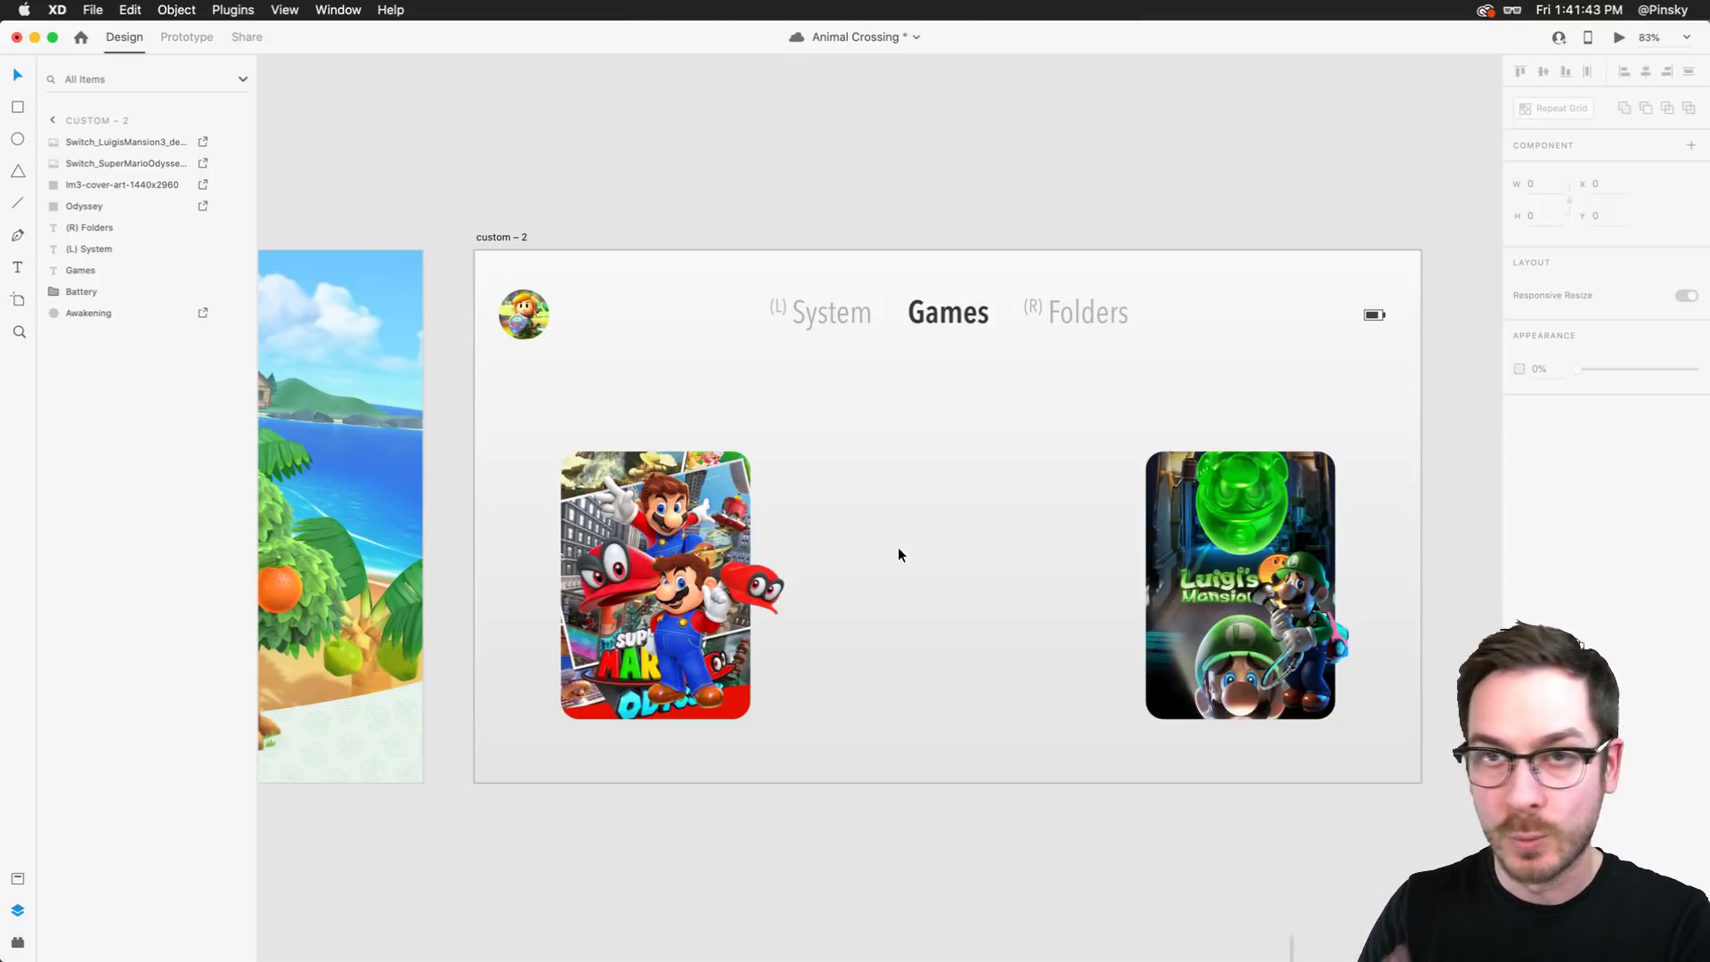
key("super+s")
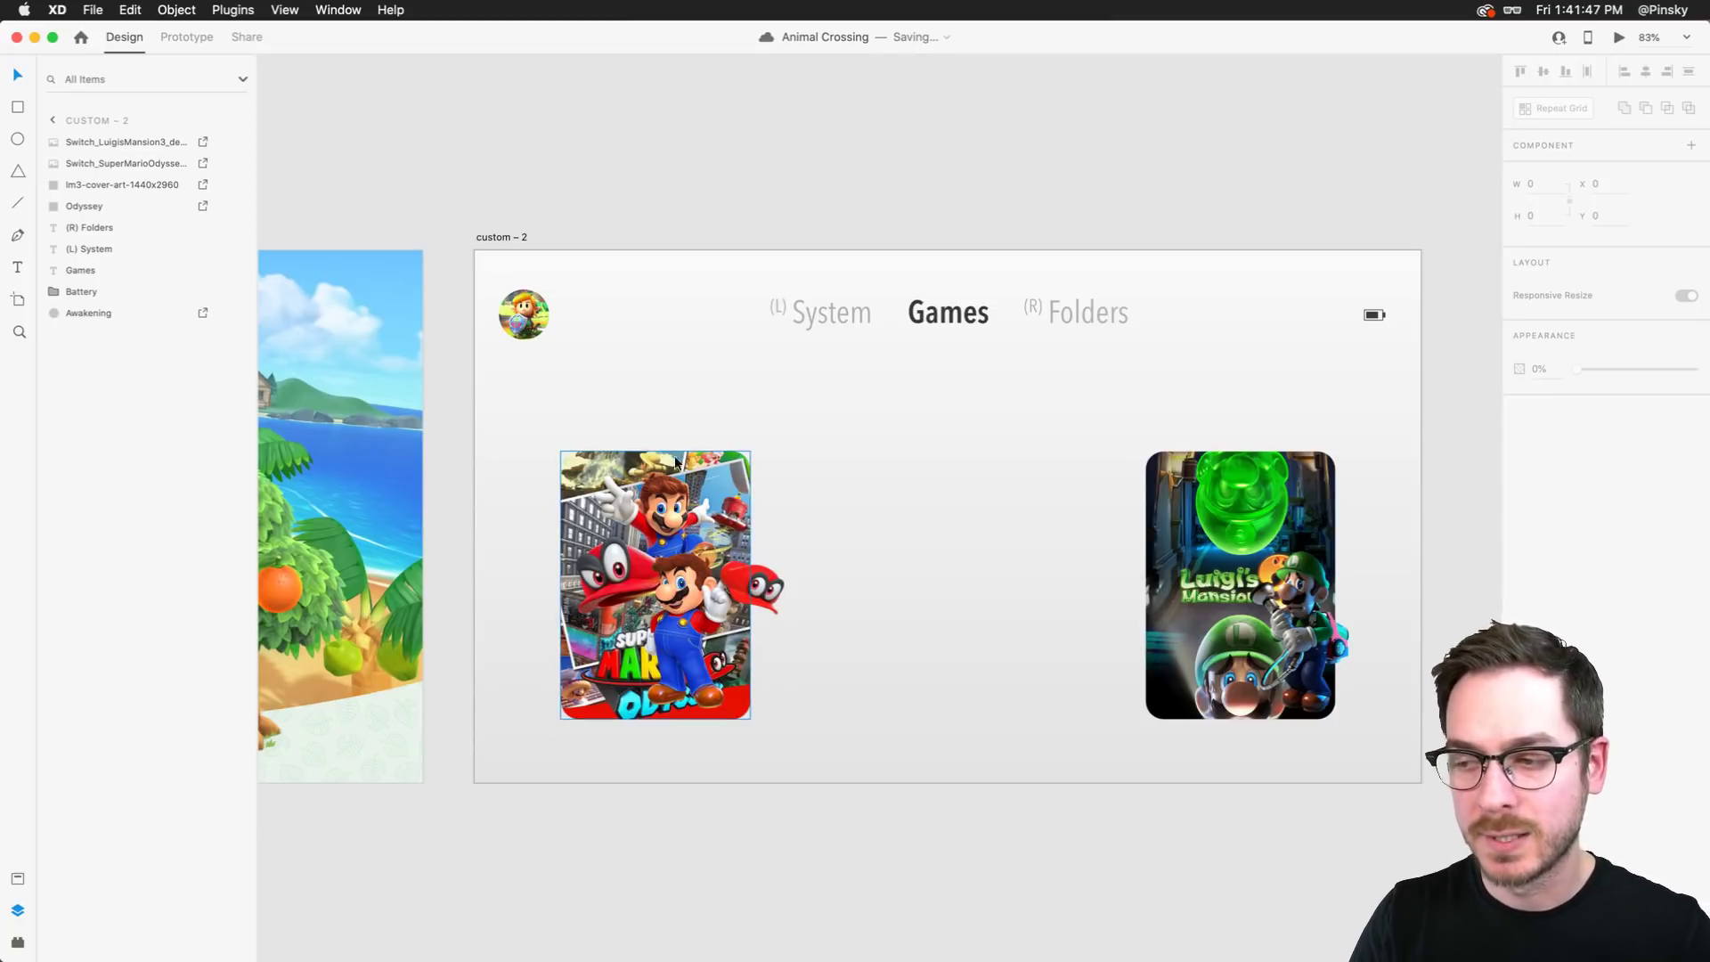
Copy the Super Mario Odyssey card to the custom – 1 artboard and position it over the centre of the logo at X 512, Y 143
scroll(757, 500, "left", 10)
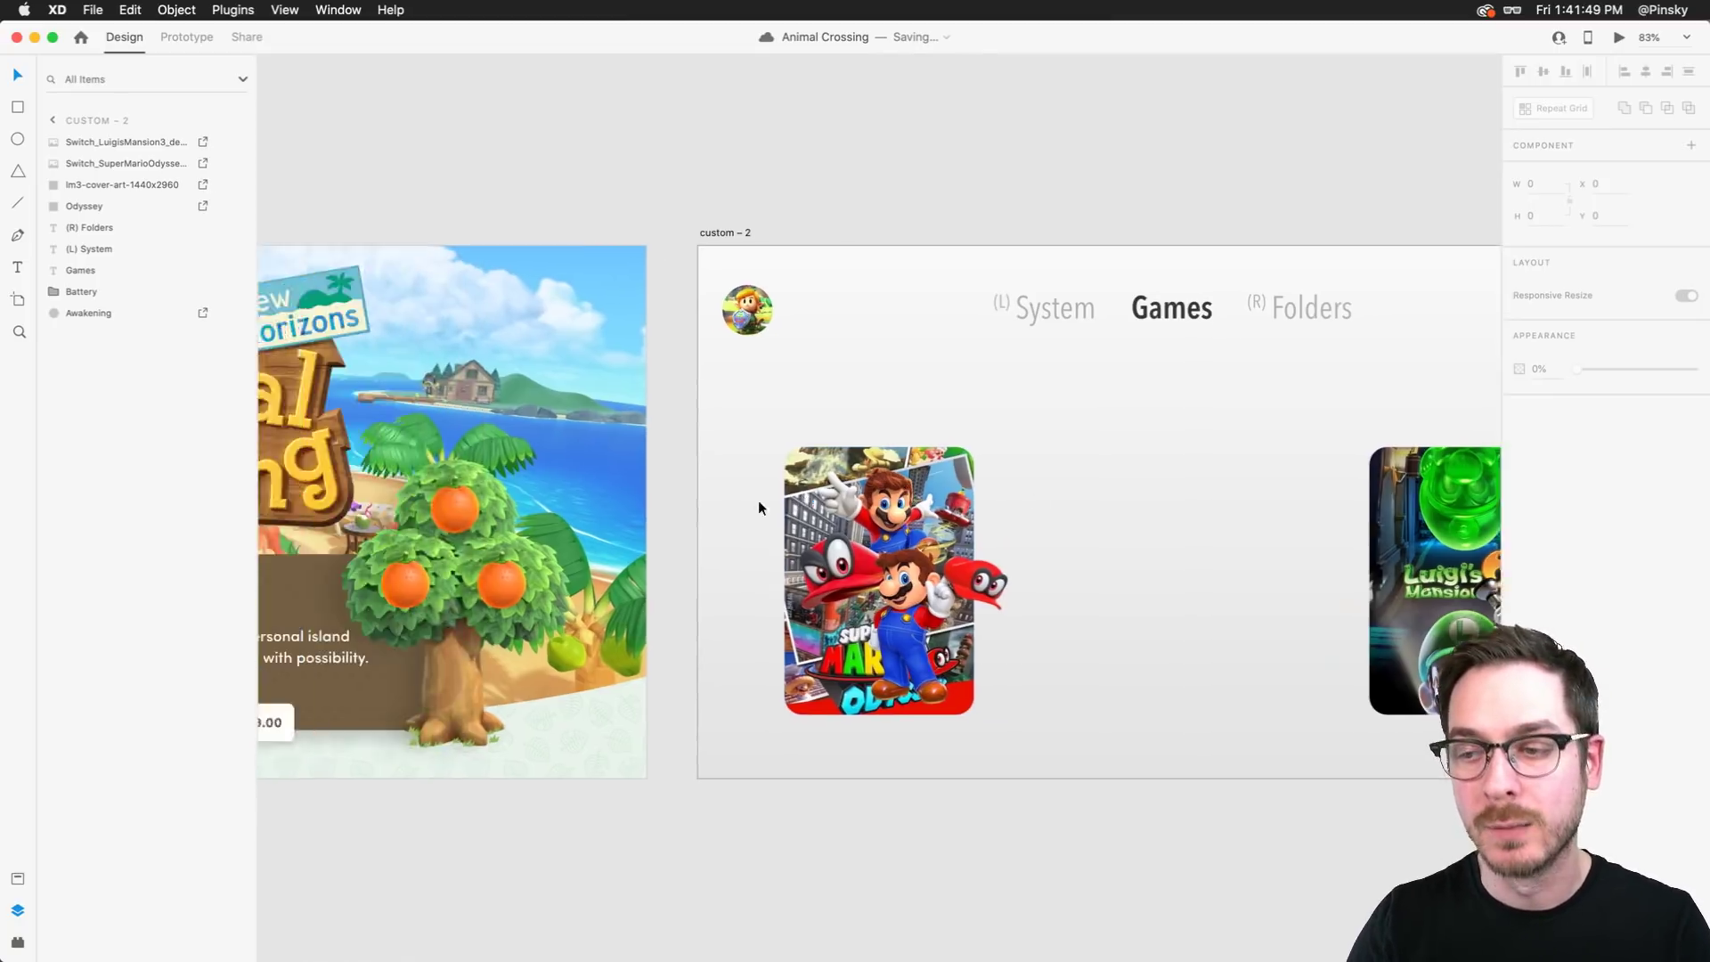
scroll(627, 442, "right", 6)
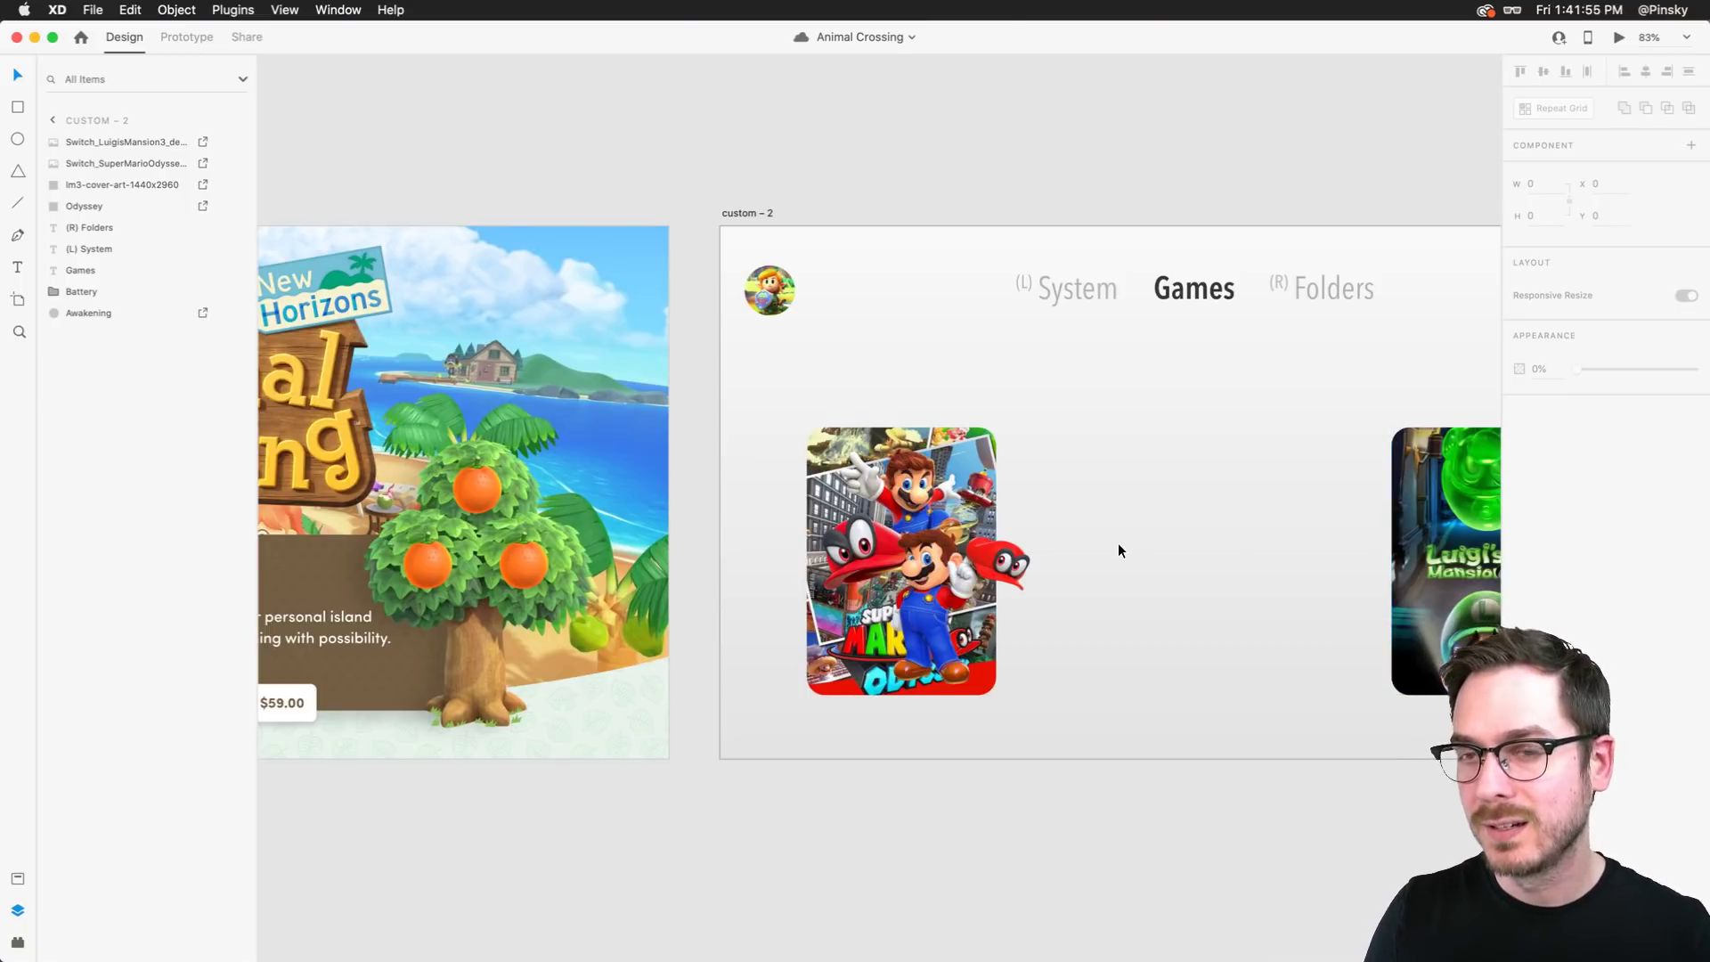
scroll(1114, 543, "left", 1)
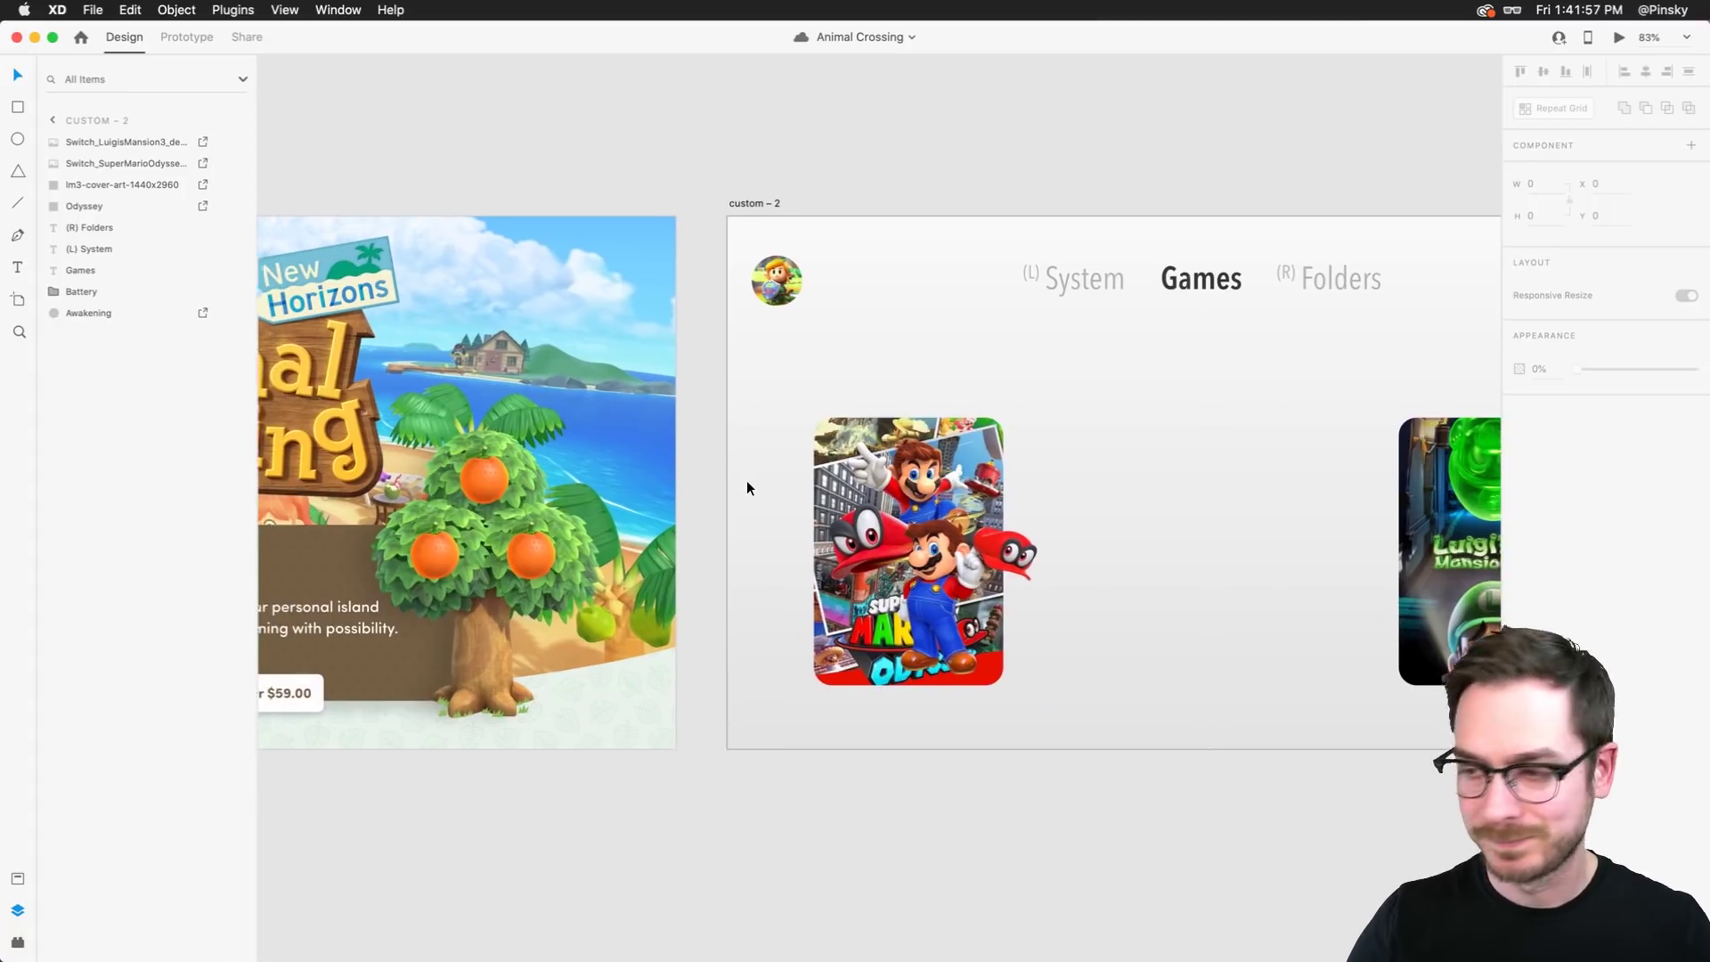
left_click(955, 420)
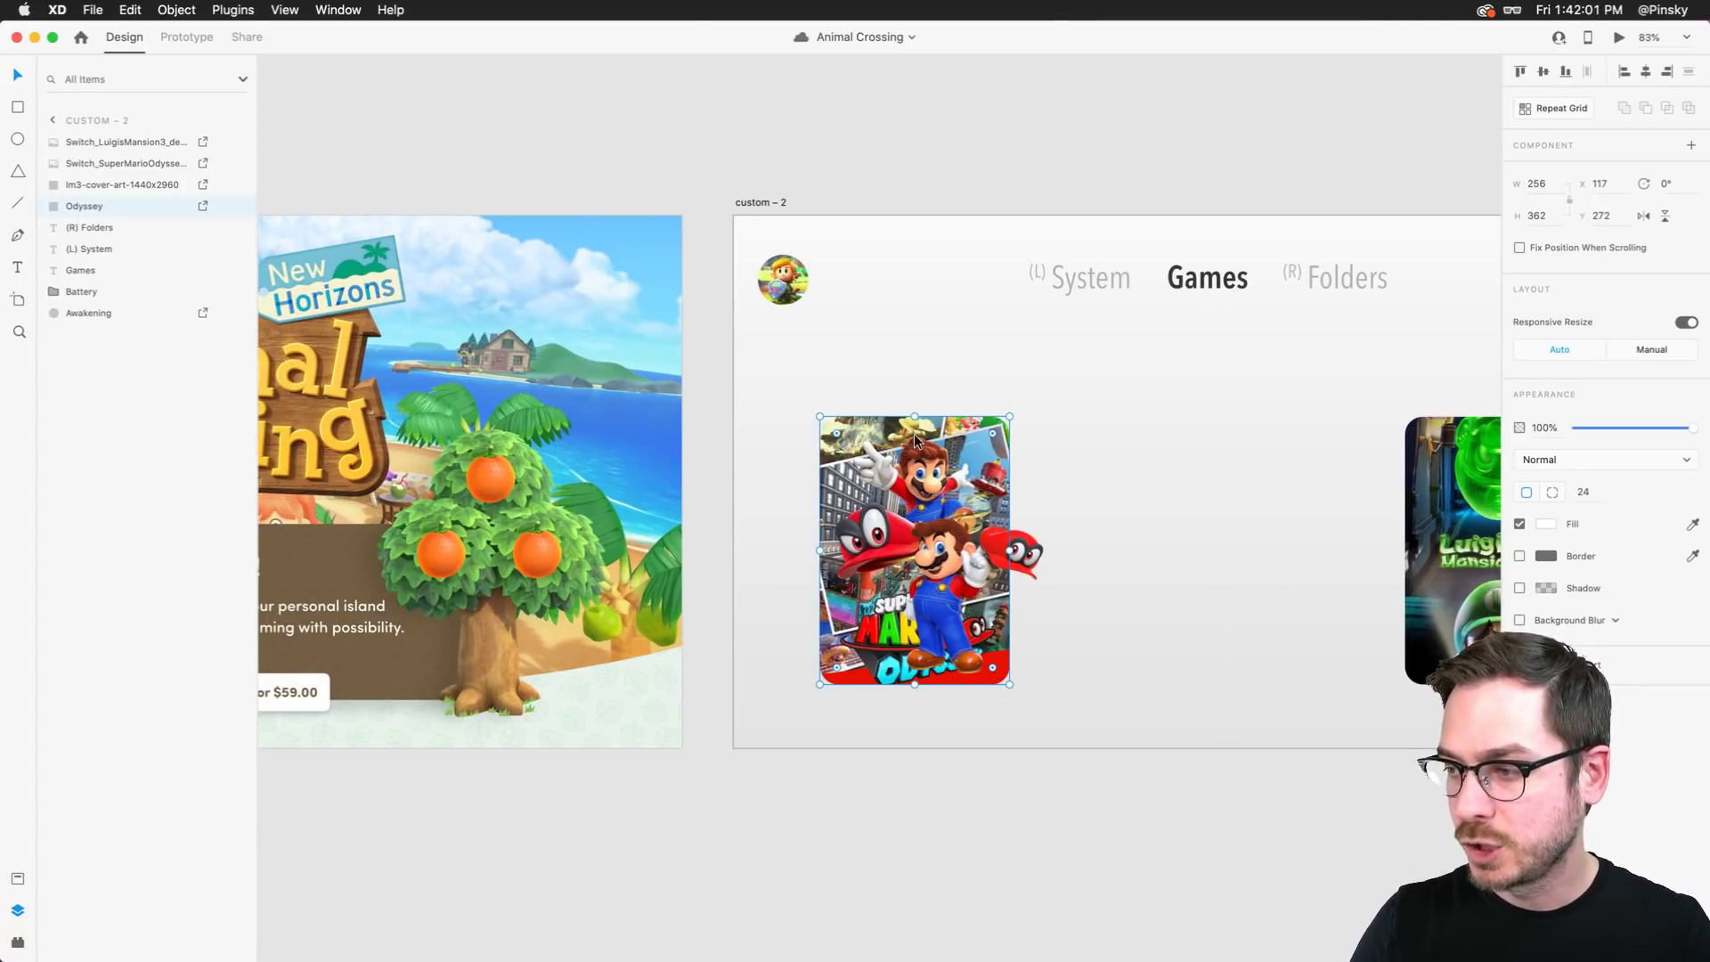
scroll(914, 435, "up", 5)
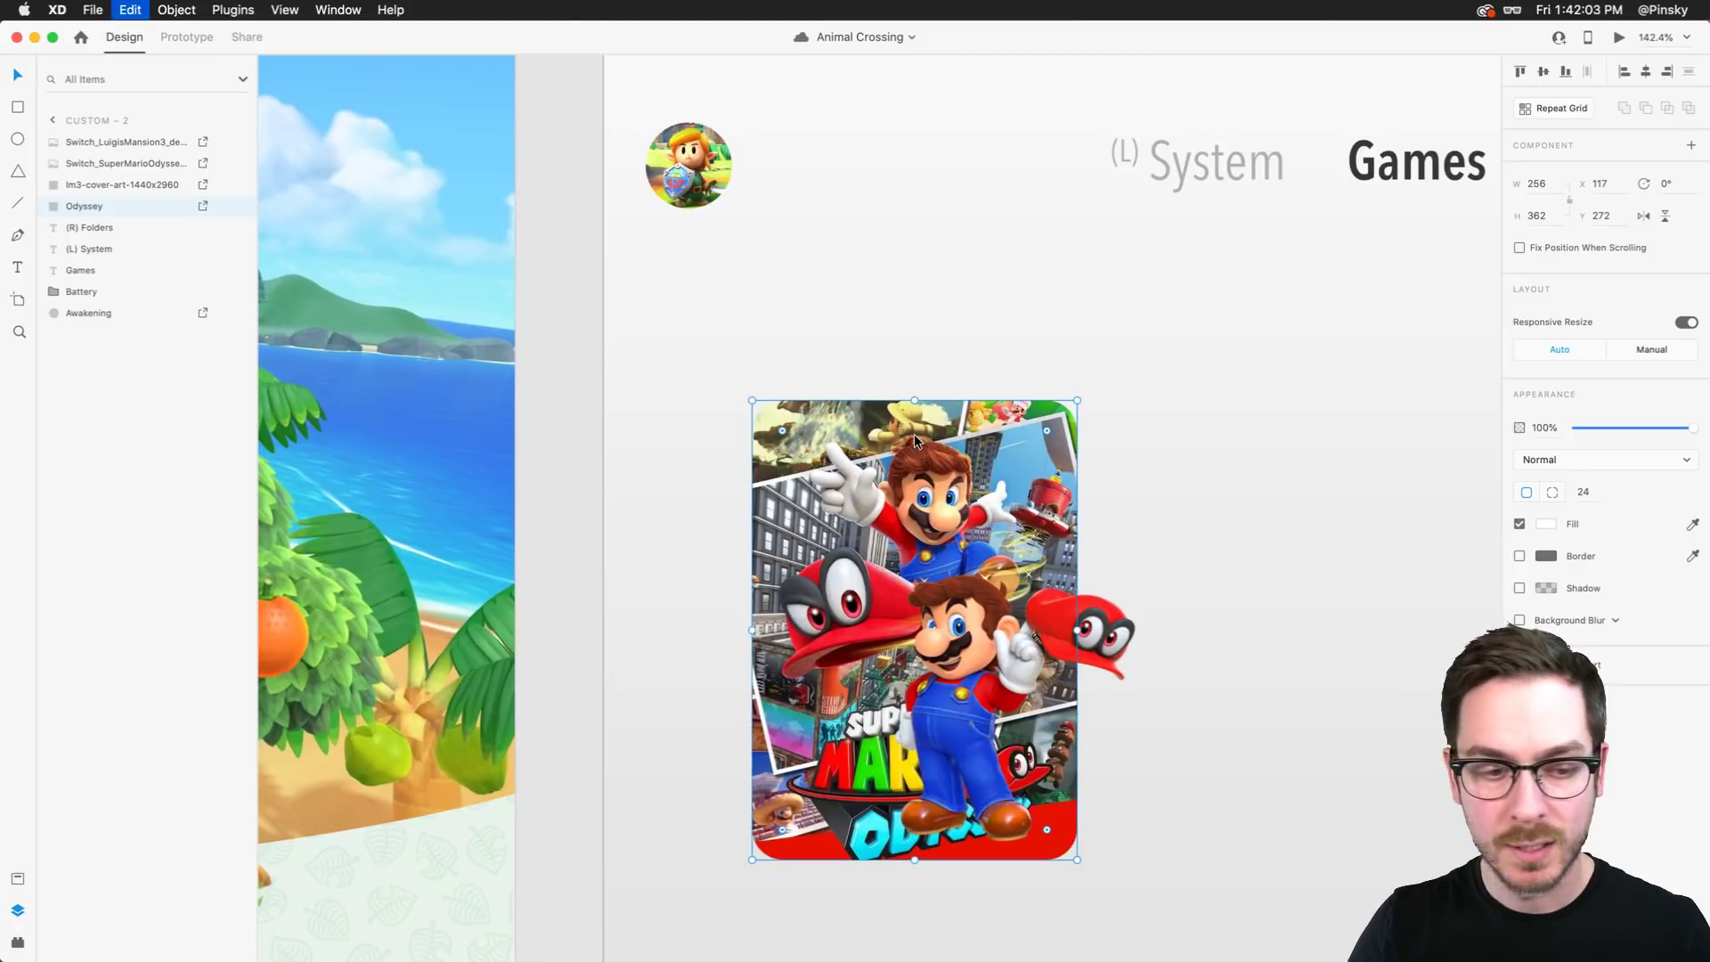
scroll(914, 435, "down", 5)
left_click(600, 410)
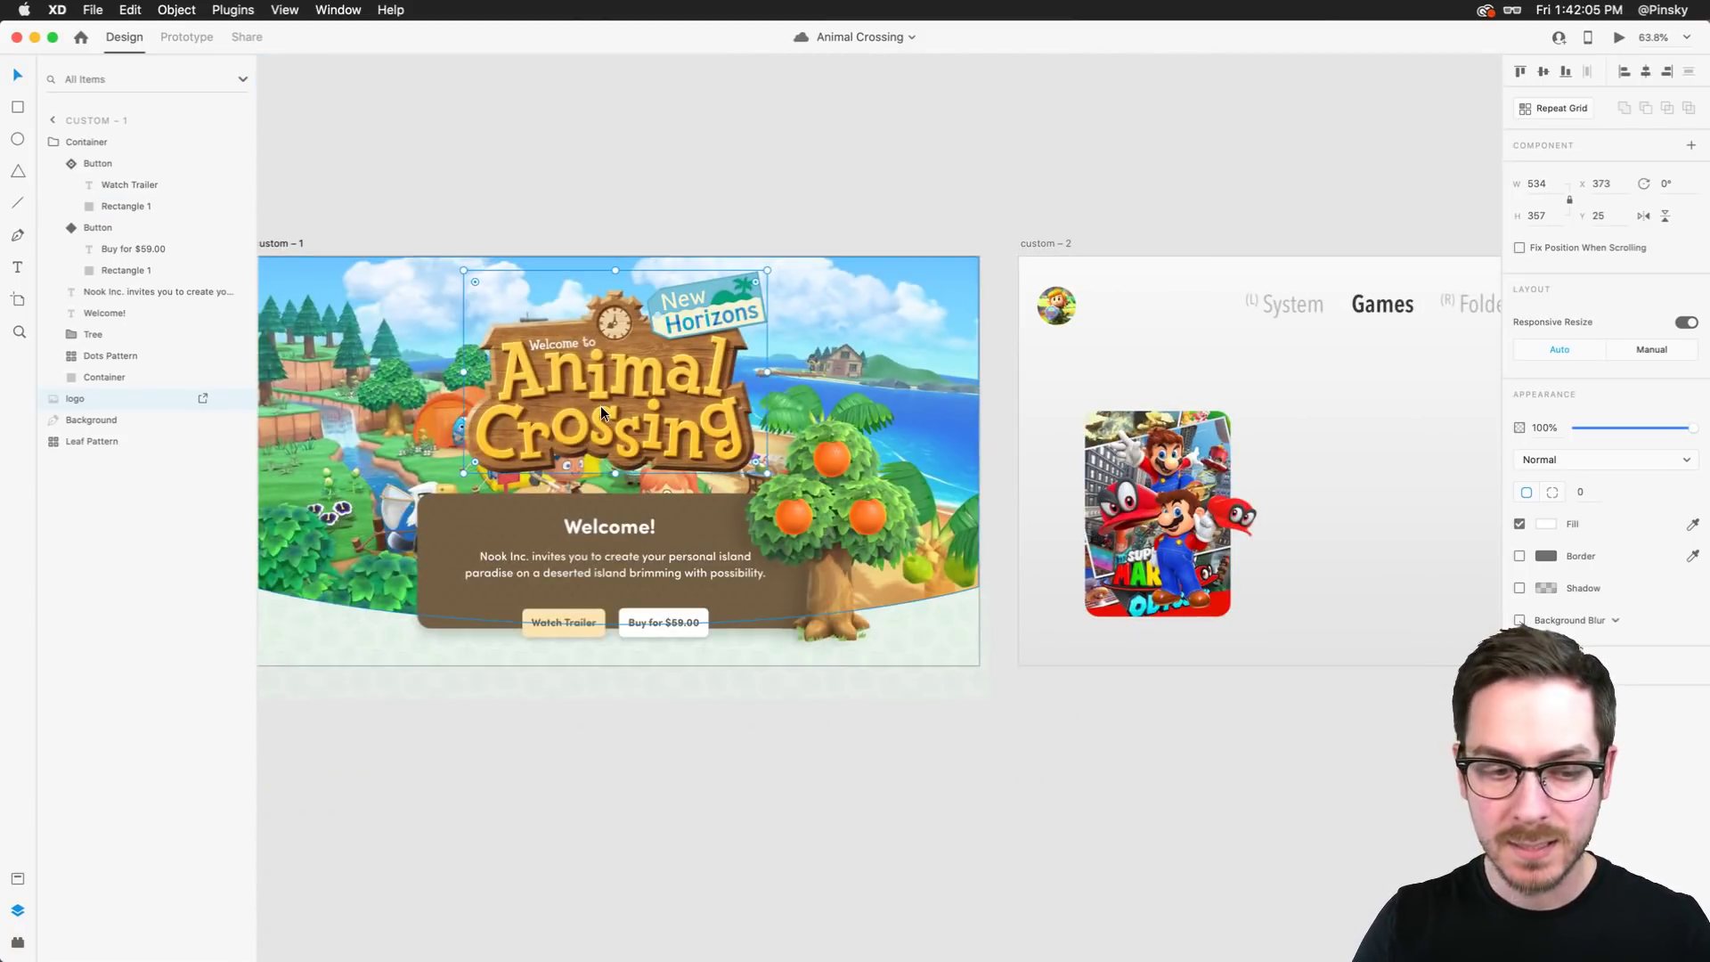
key("super+v")
left_click_drag(399, 498, 625, 510)
left_click_drag(625, 508, 625, 424)
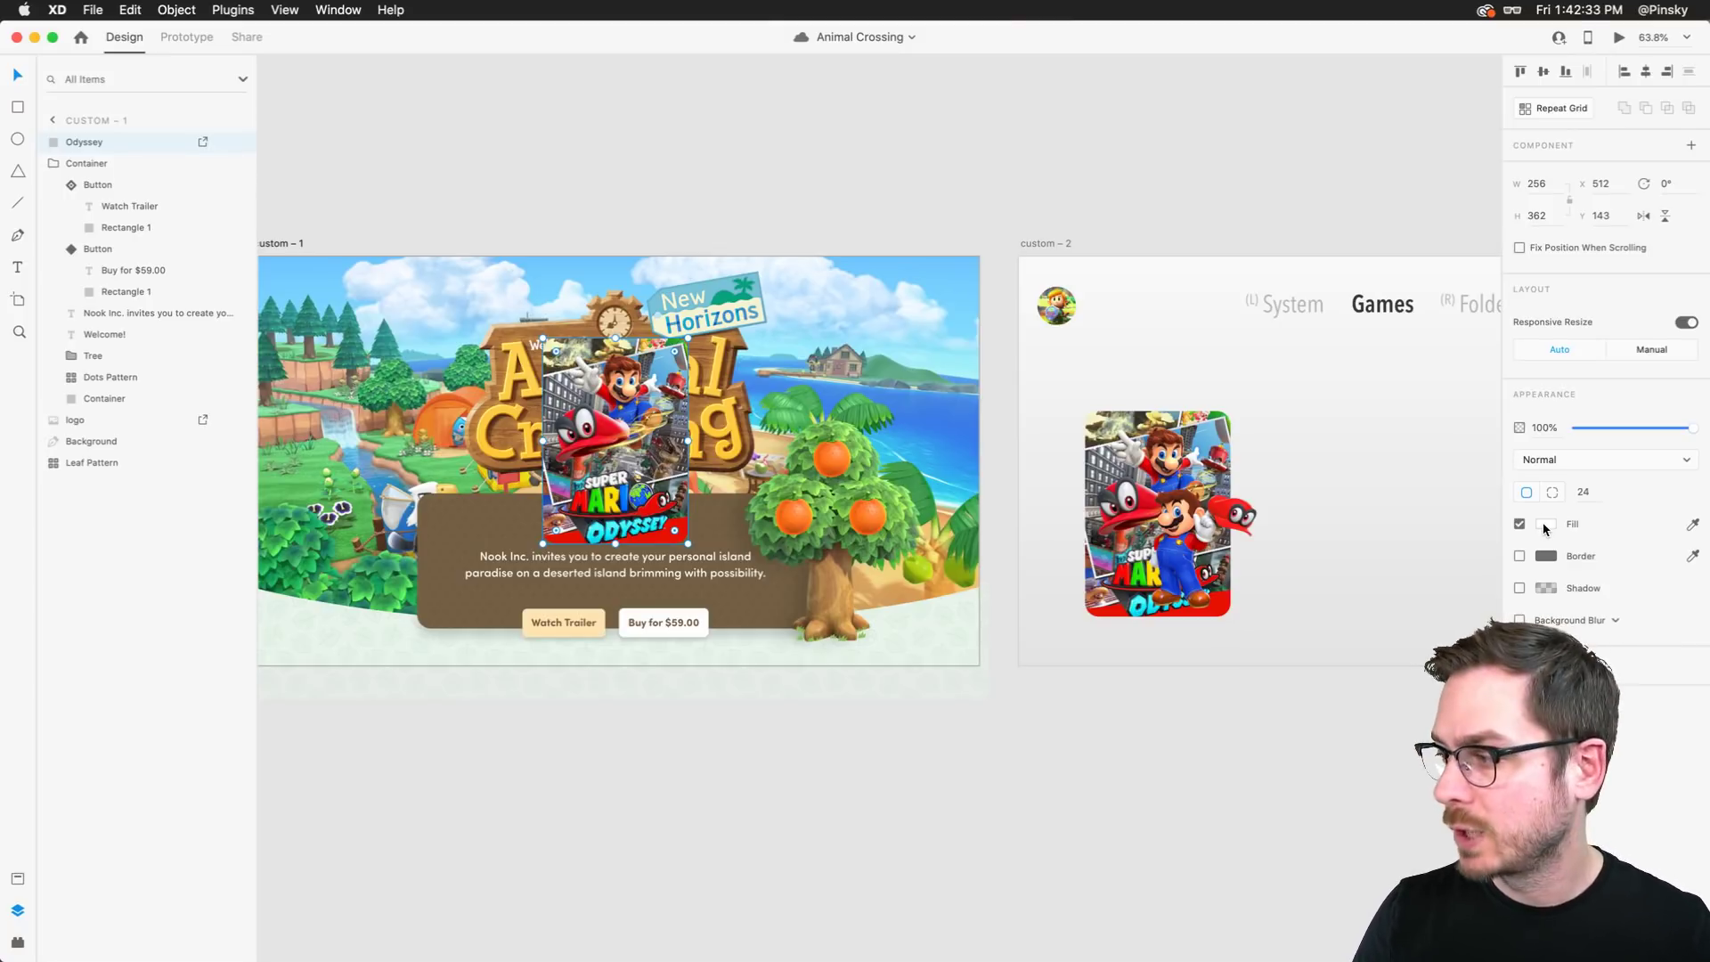
Change the fill of the pasted card on the custom – 1 artboard to solid light grey #E5E5E5
left_click(1546, 527)
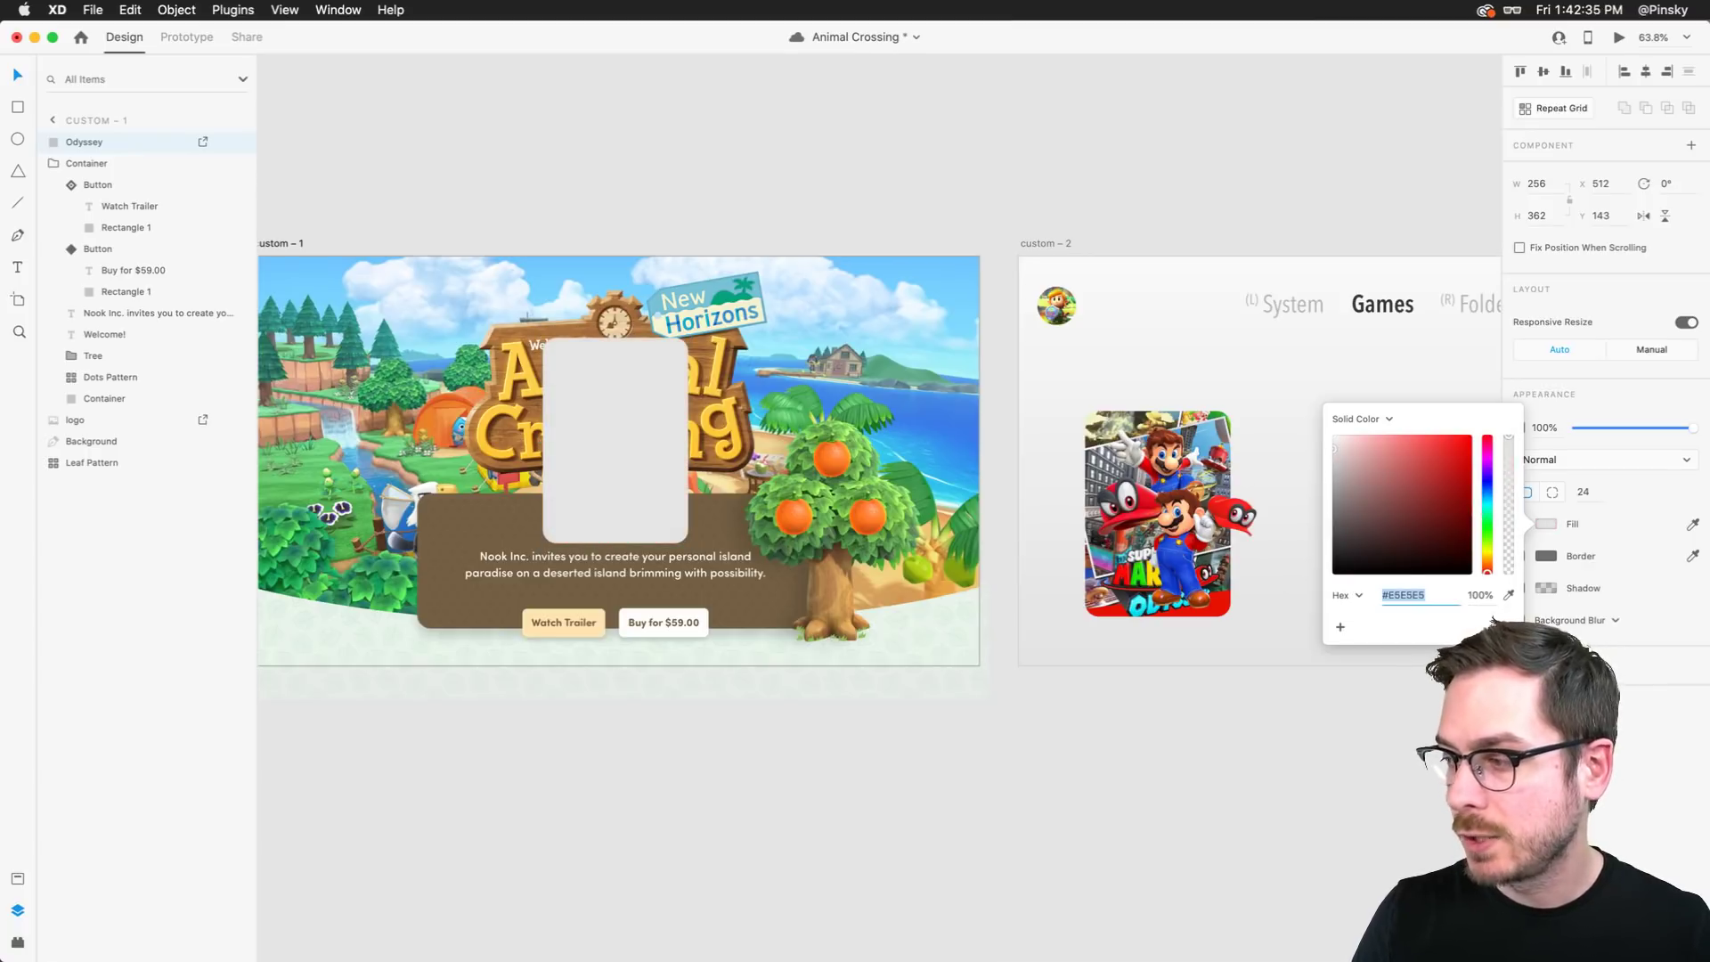
key("Escape")
scroll(657, 433, "left", 2)
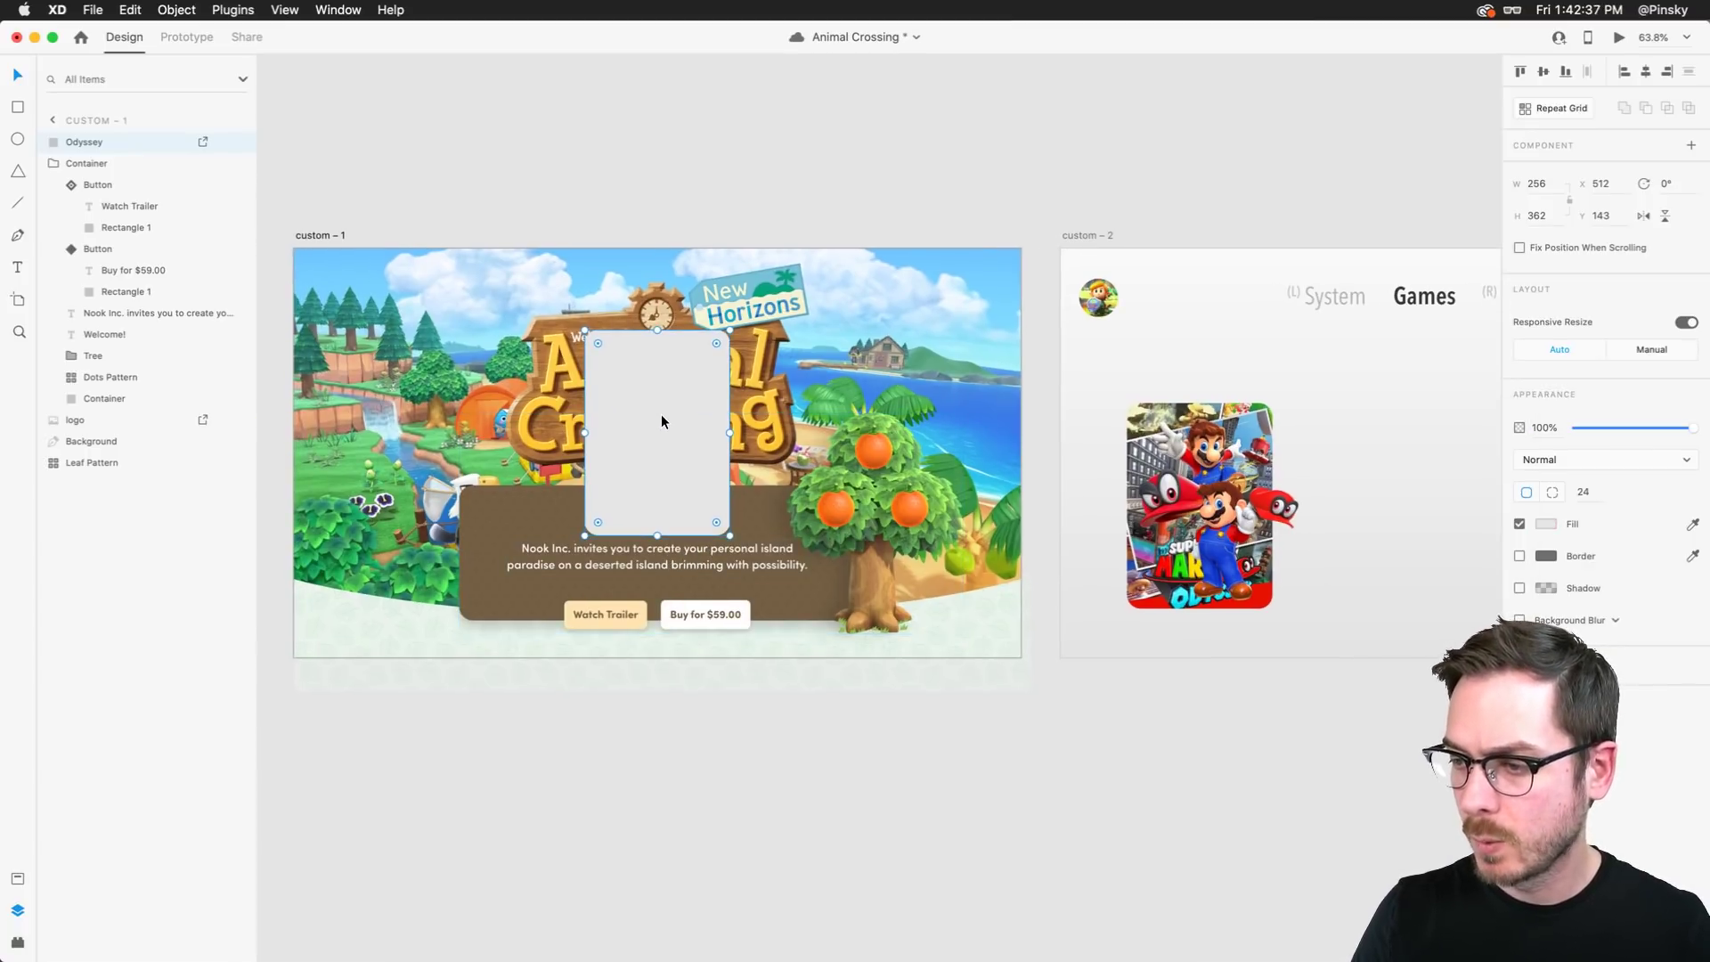
Duplicate the custom – 1 artboard directly below the original at X 0, Y 909, and save the document
scroll(590, 381, "down", 5)
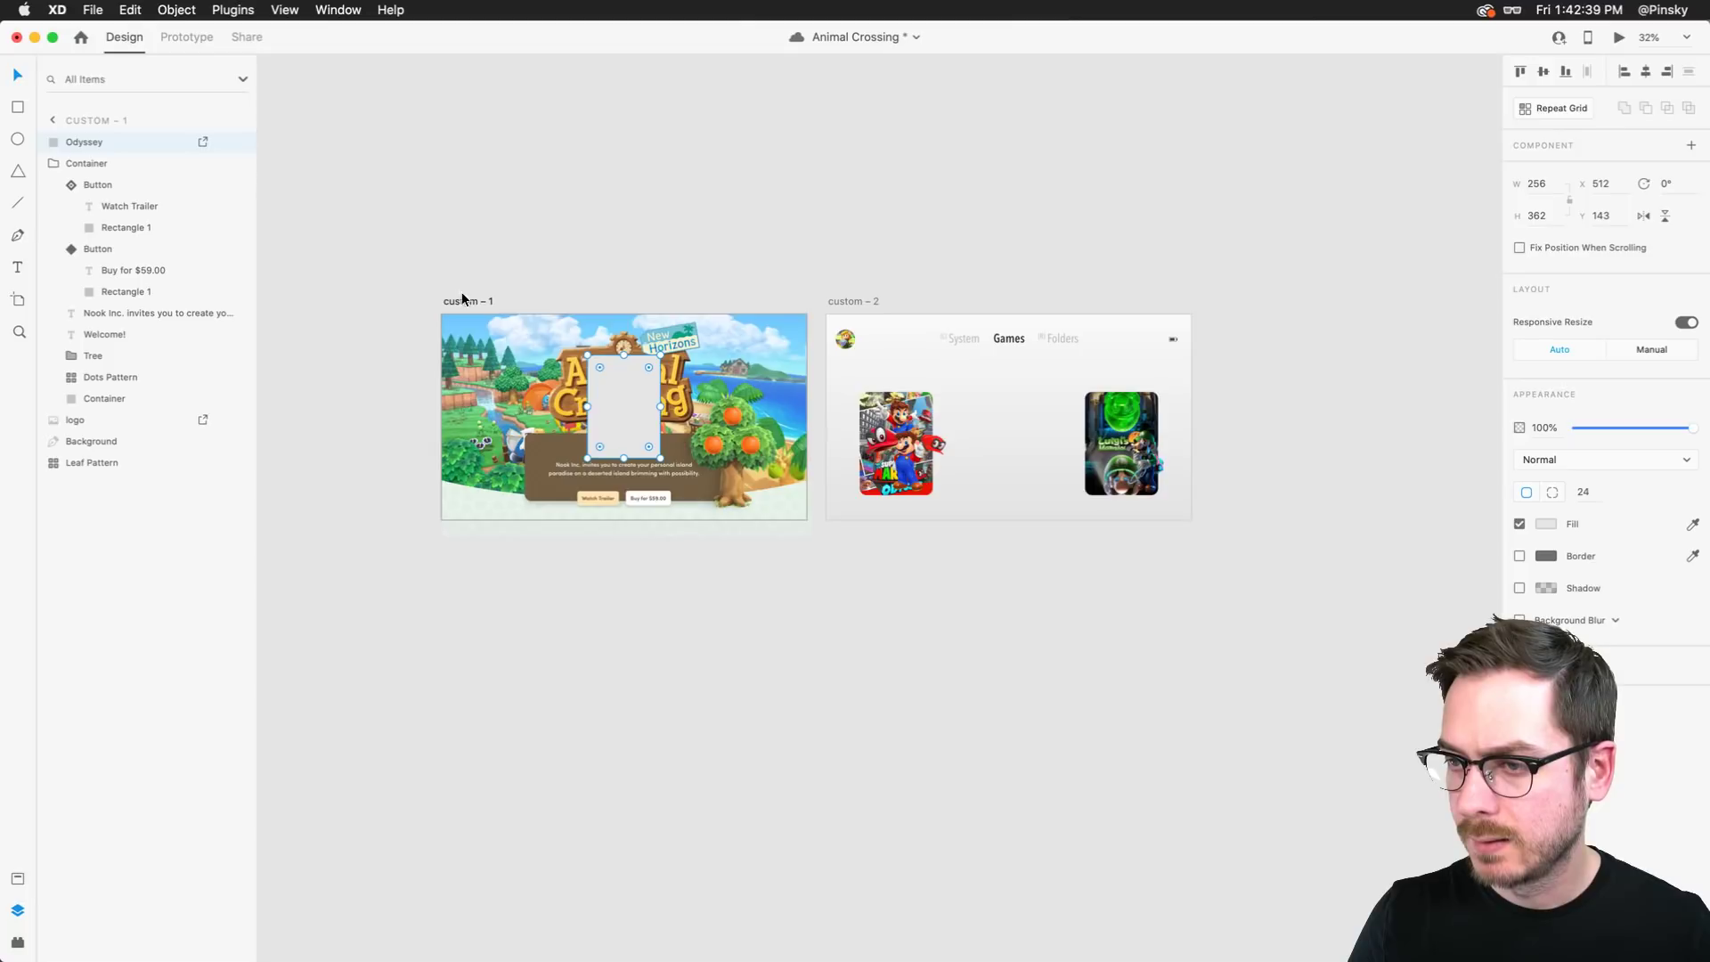
scroll(624, 387, "up", 1)
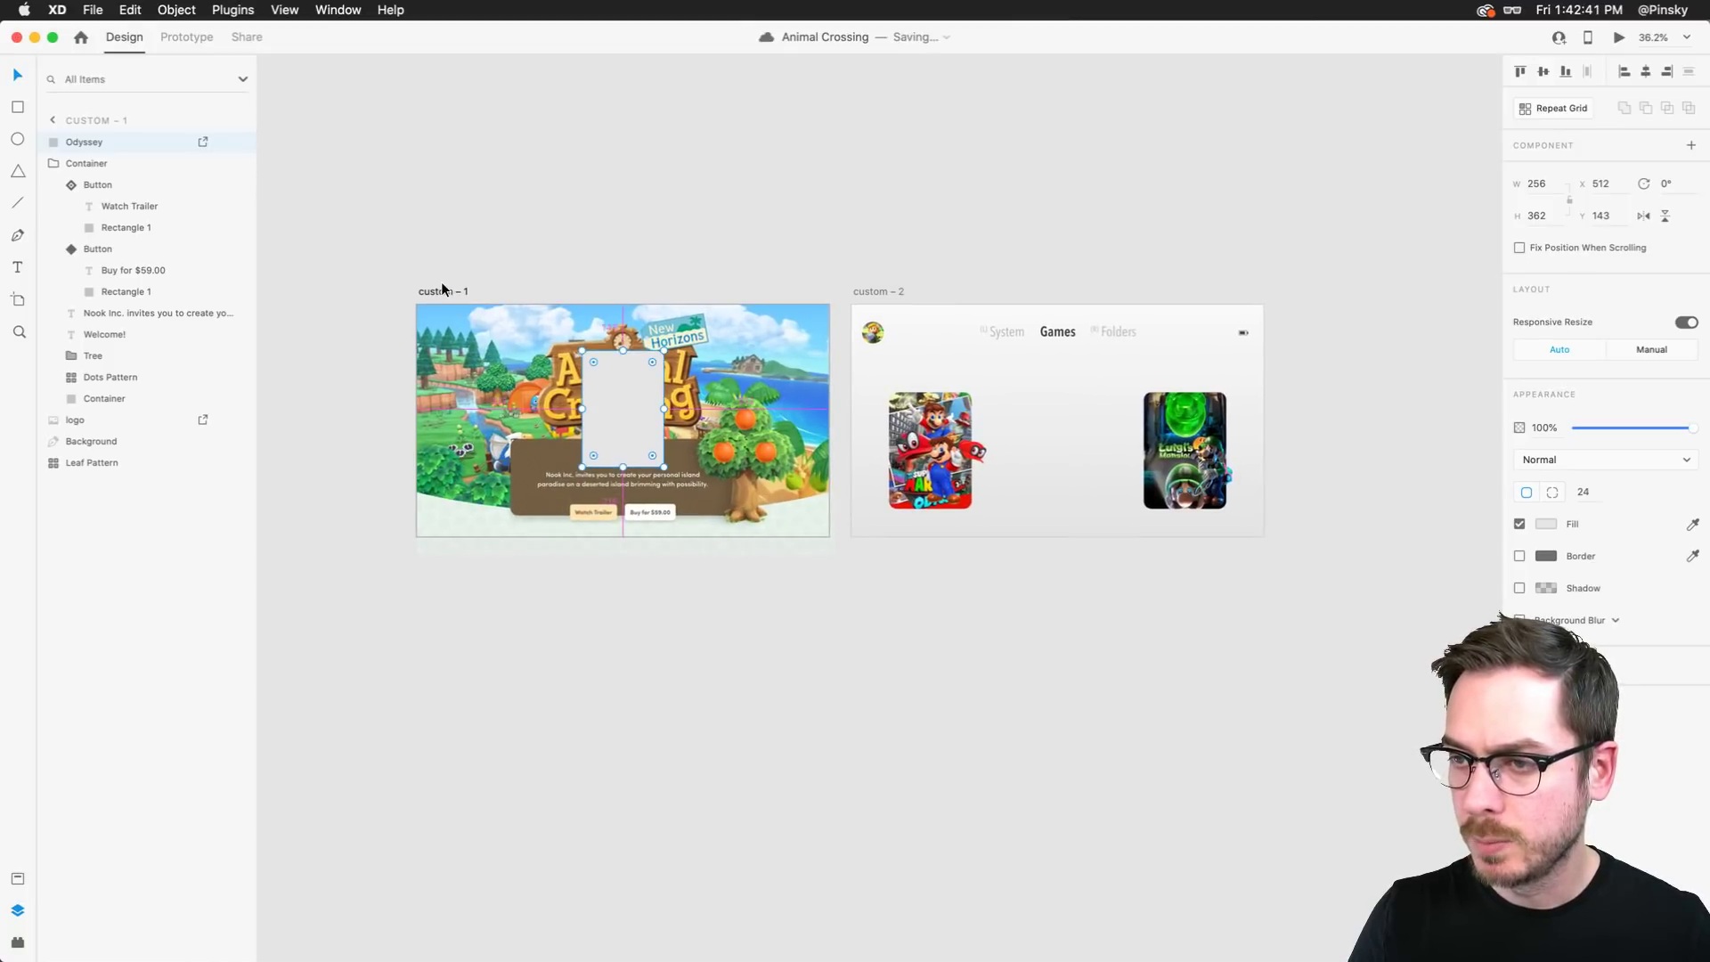
left_click_drag(440, 282, 421, 575)
scroll(614, 356, "up", 3)
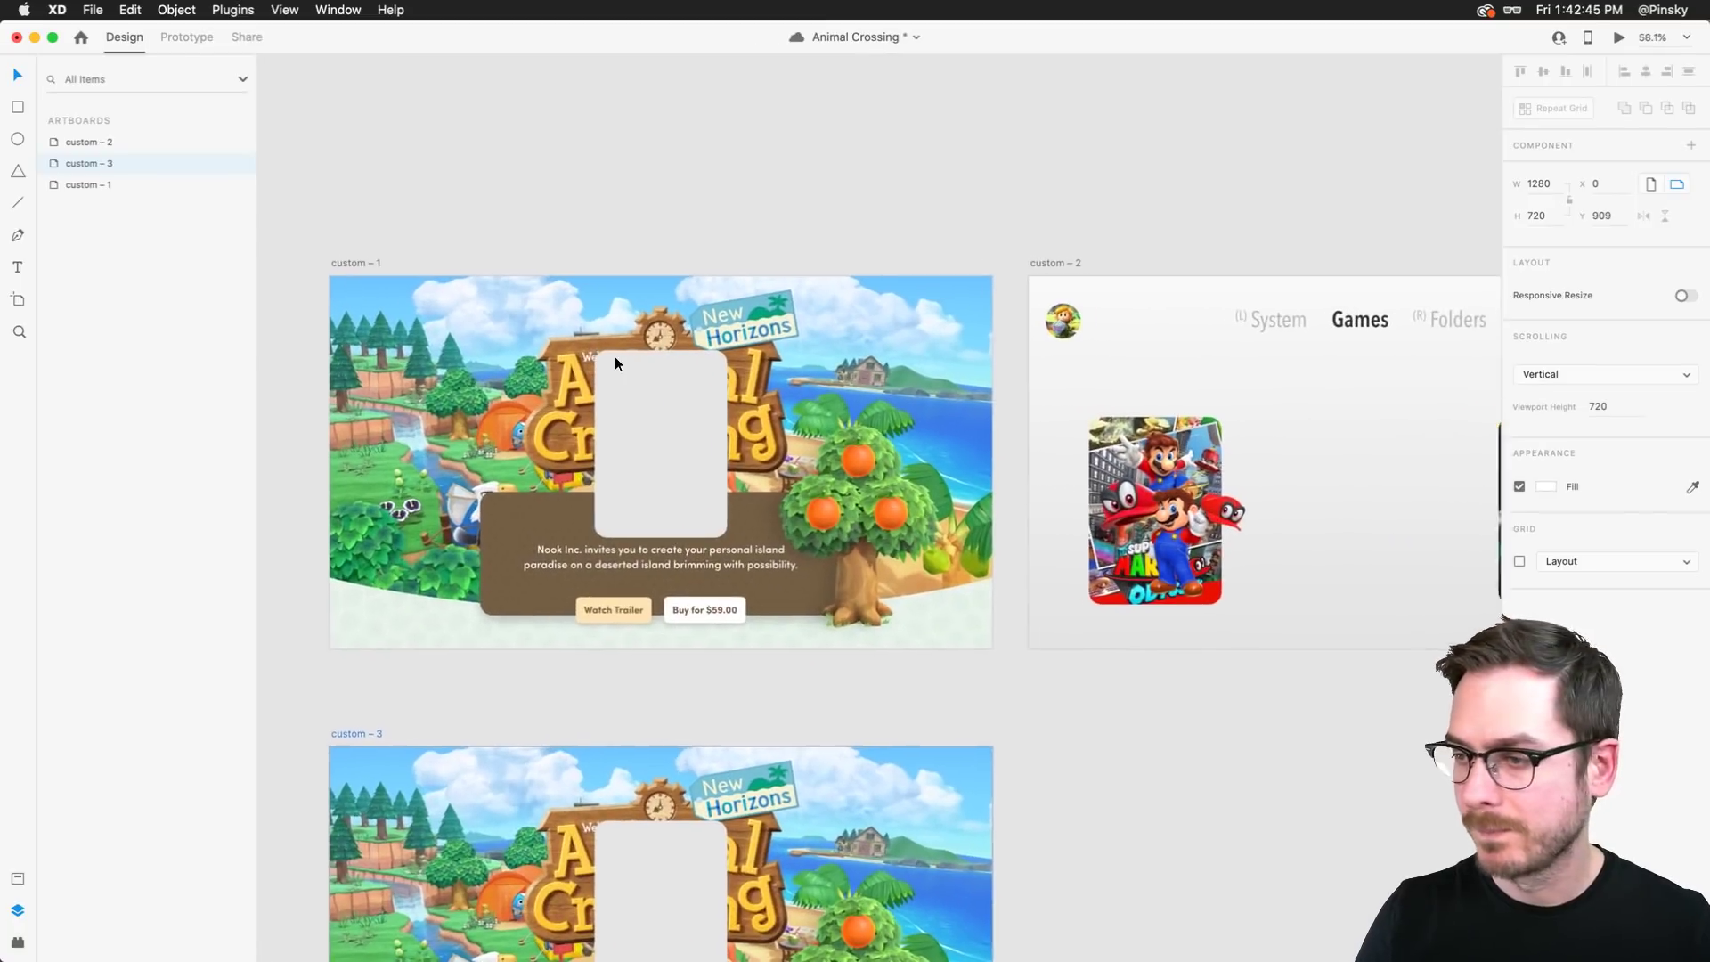
left_click(668, 408)
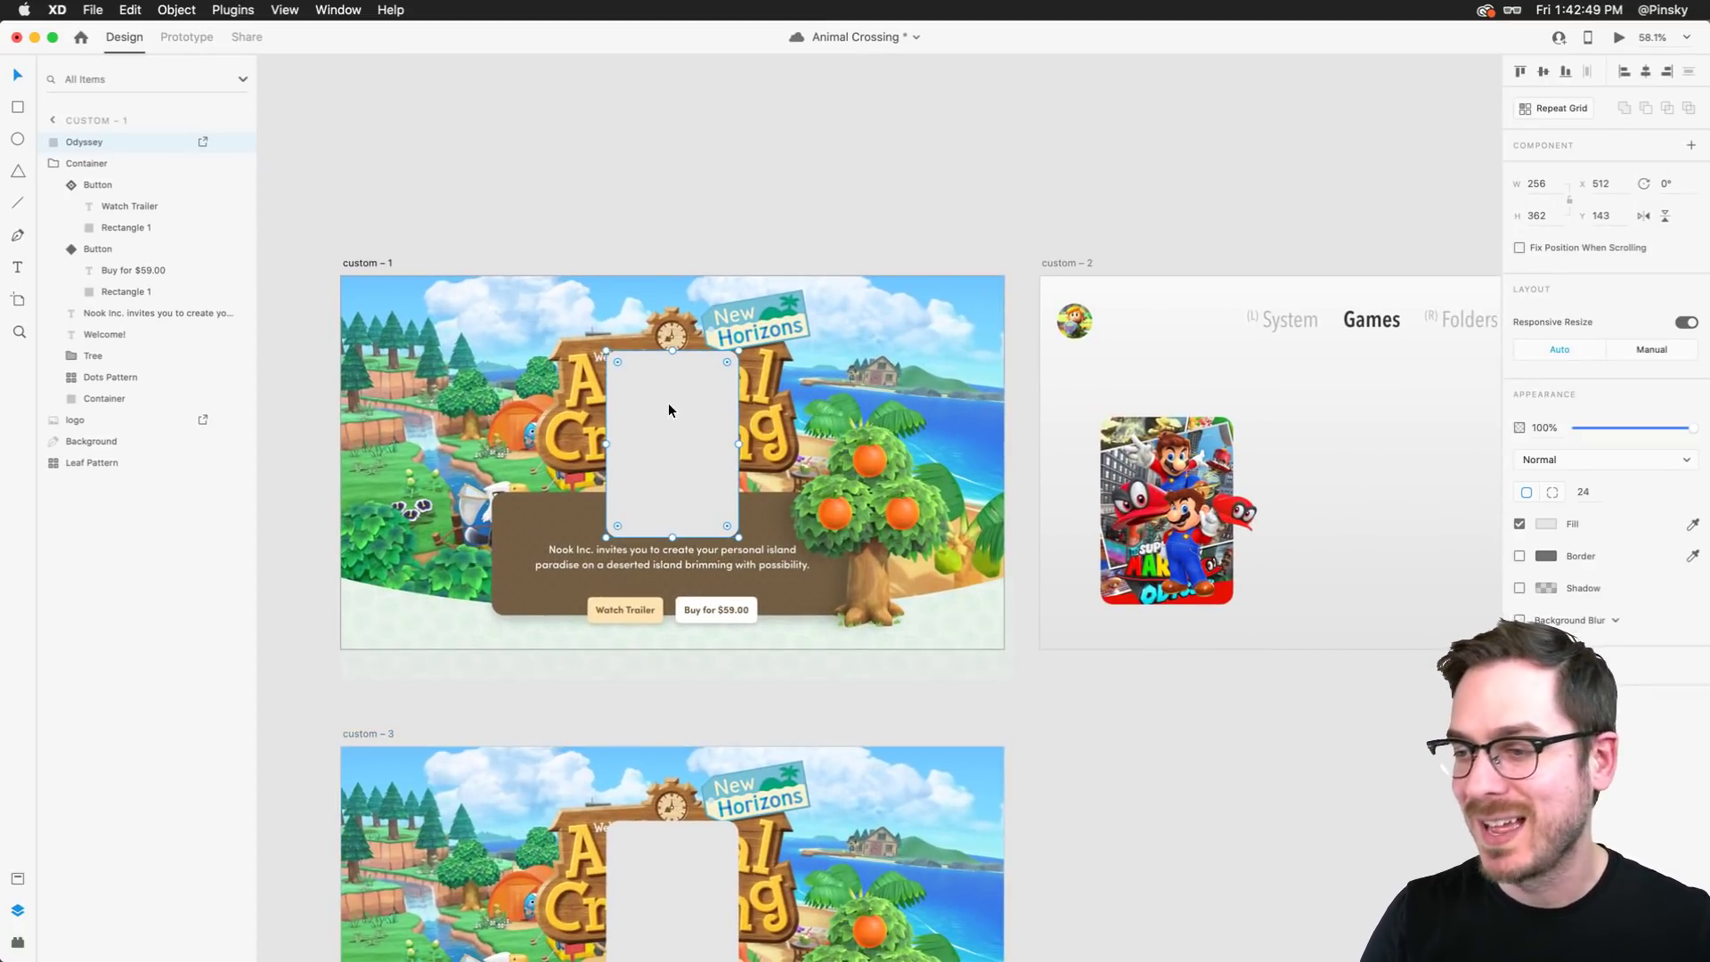
scroll(612, 335, "up", 2)
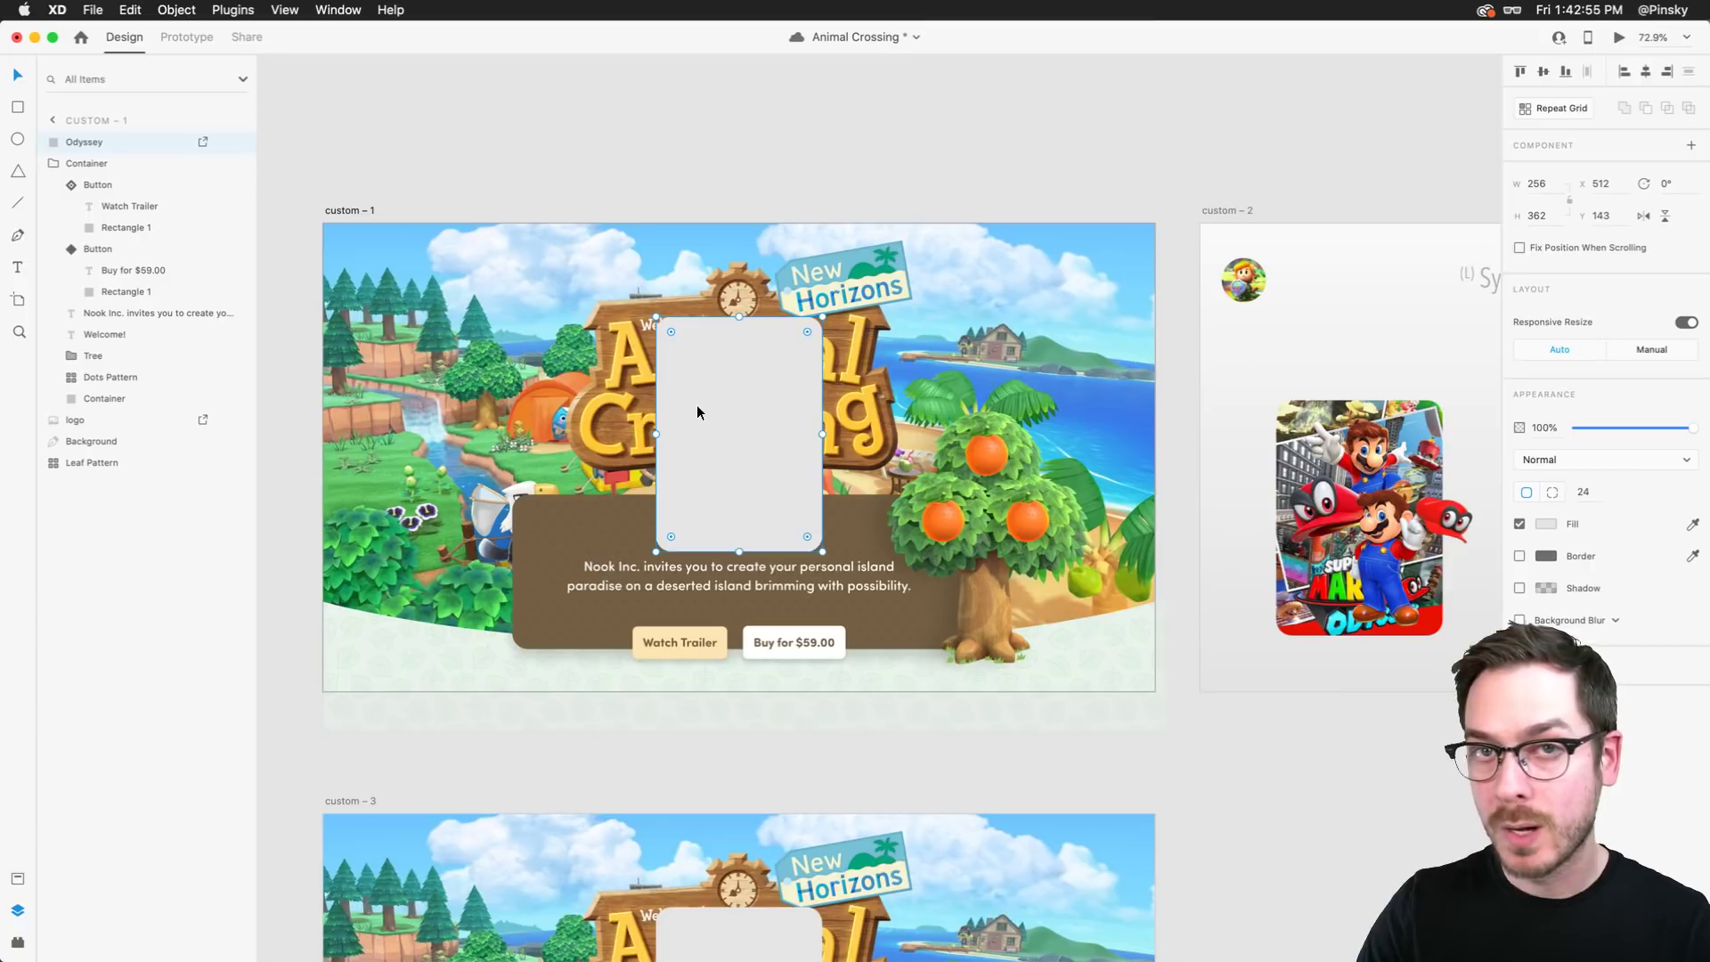
key("super+s")
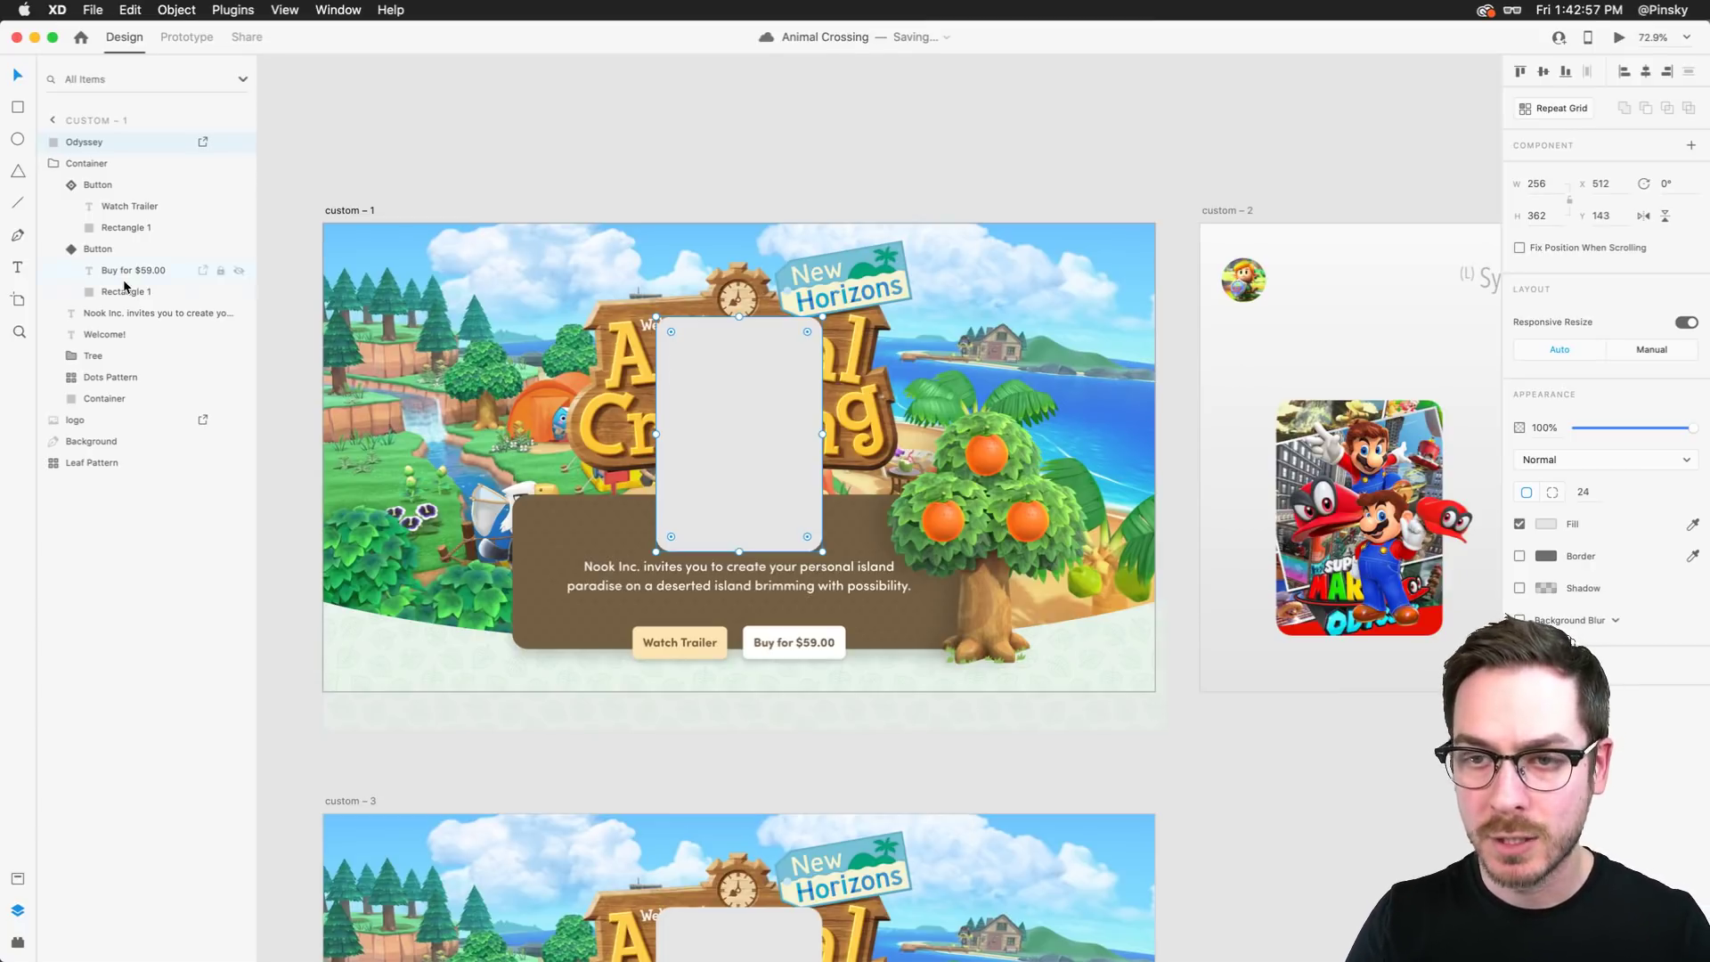
Move the Tree group out of the Container group to the top of the custom – 1 layer stack
left_click(104, 352)
key("Delete")
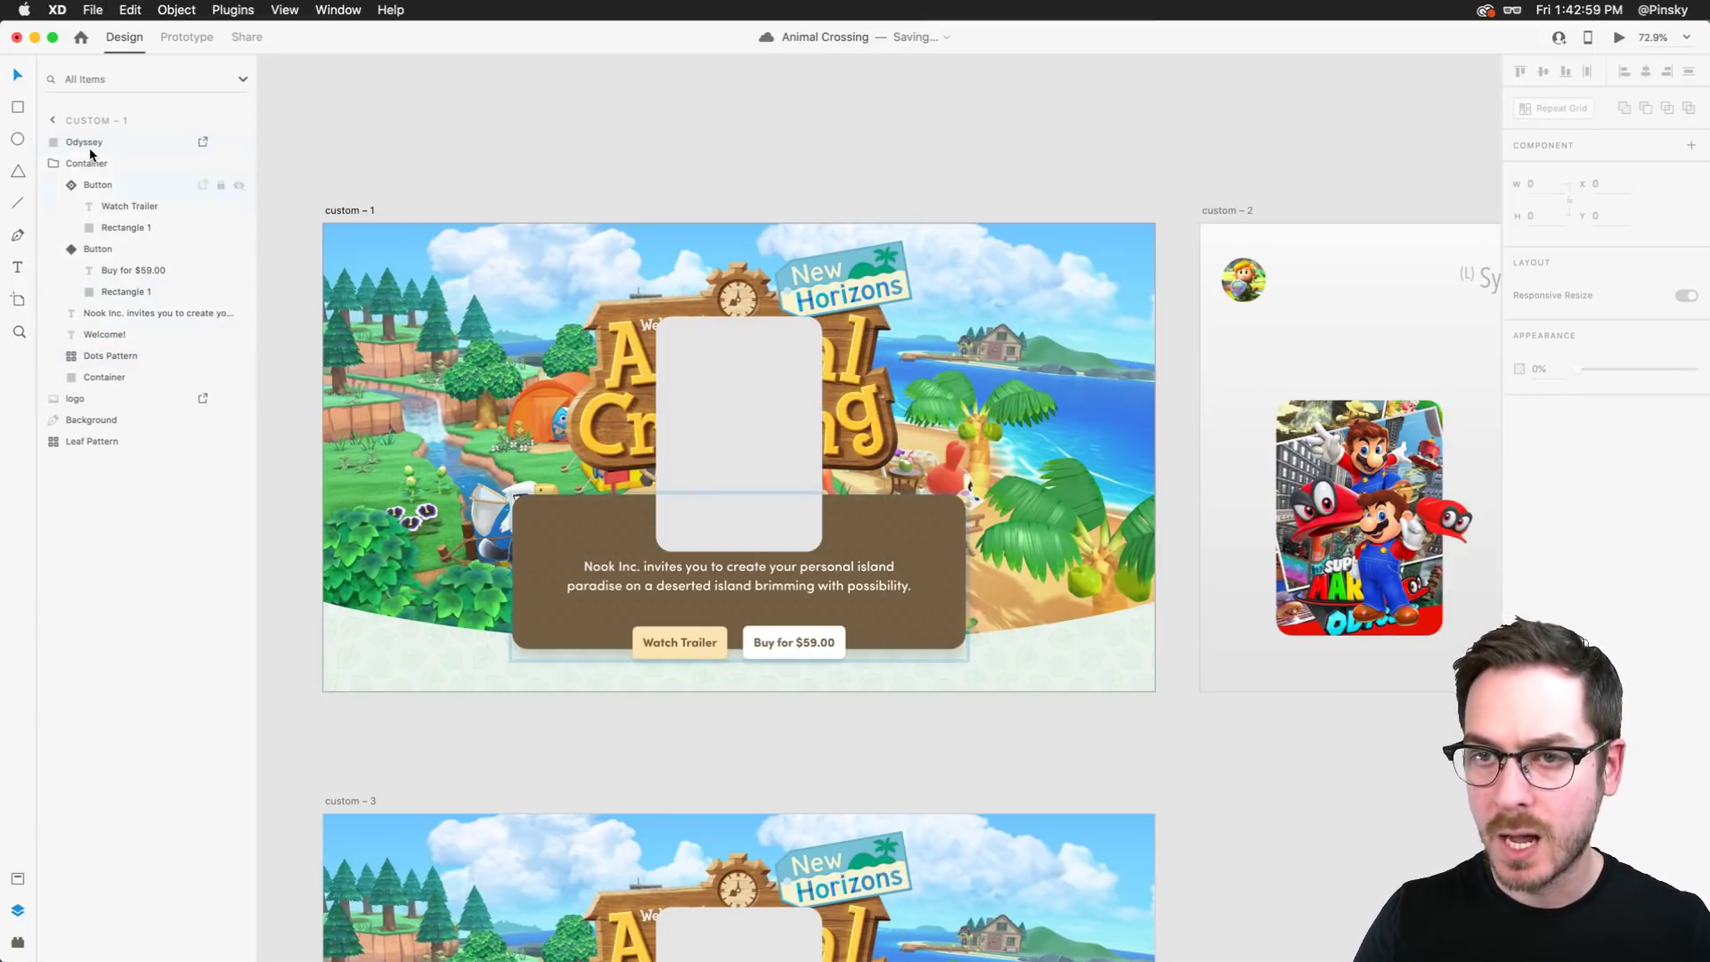
key("super+z")
key("super+bracketleft")
key("super+bracketright")
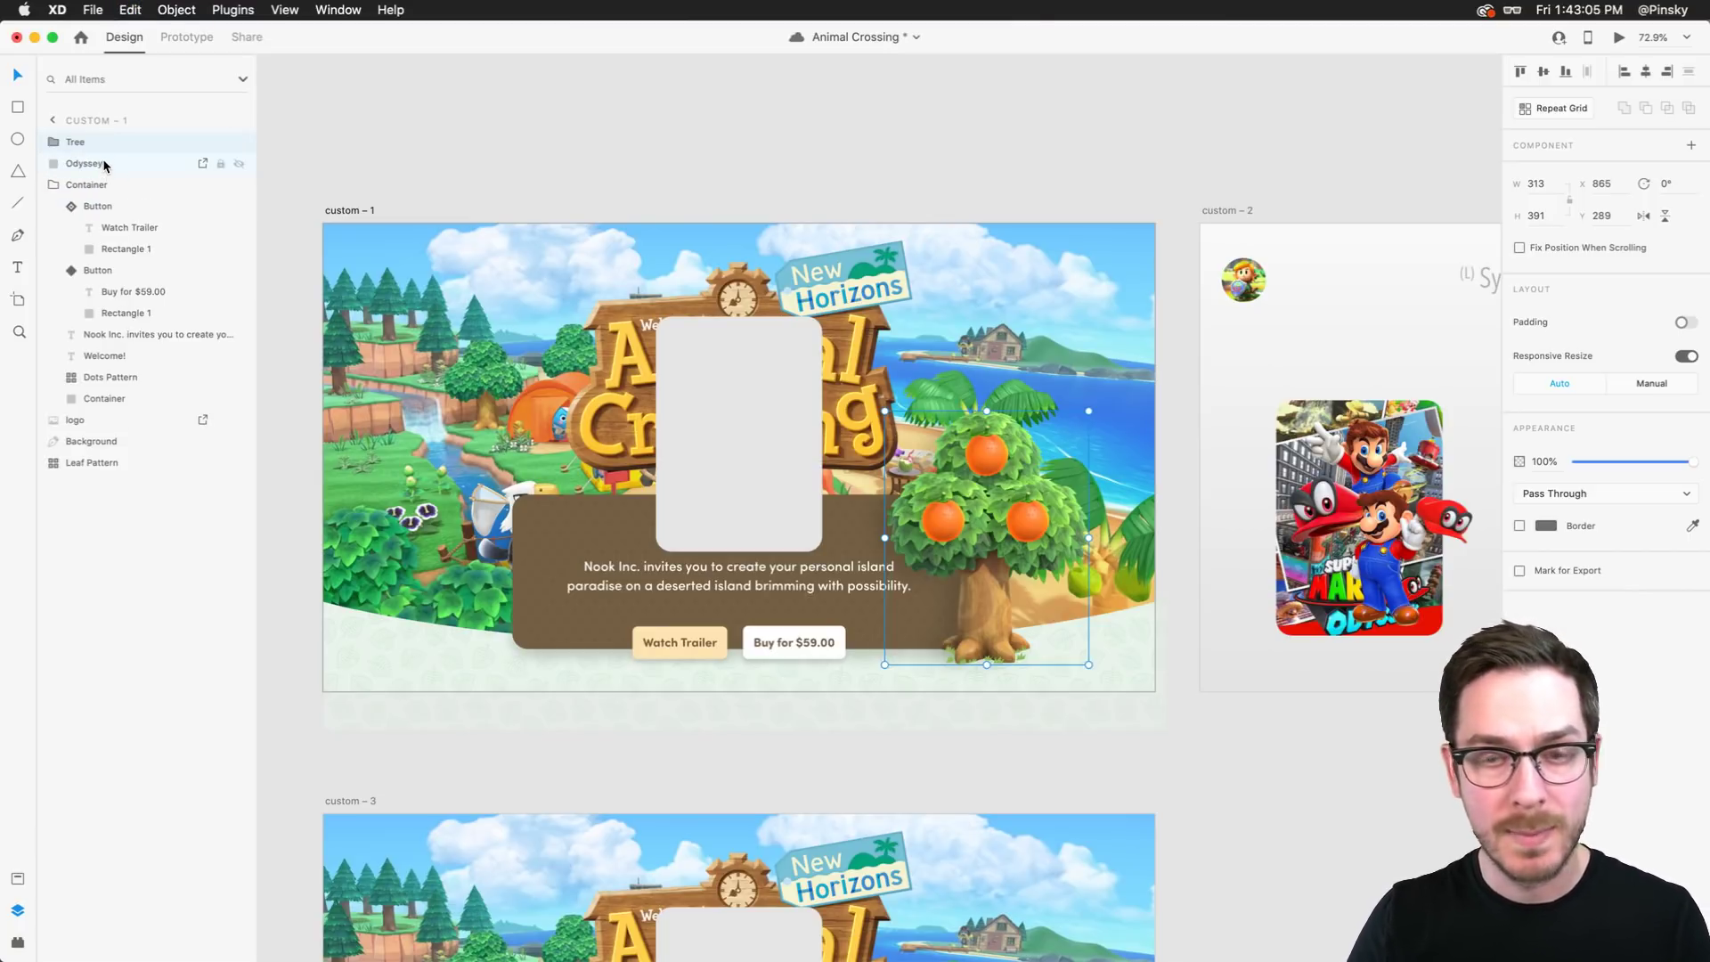
Move the grey card on custom – 1 down to Y 287 and rename its Odyssey layer as Mask
left_click(100, 164)
left_click_drag(758, 418, 731, 508)
scroll(730, 508, "down", 2)
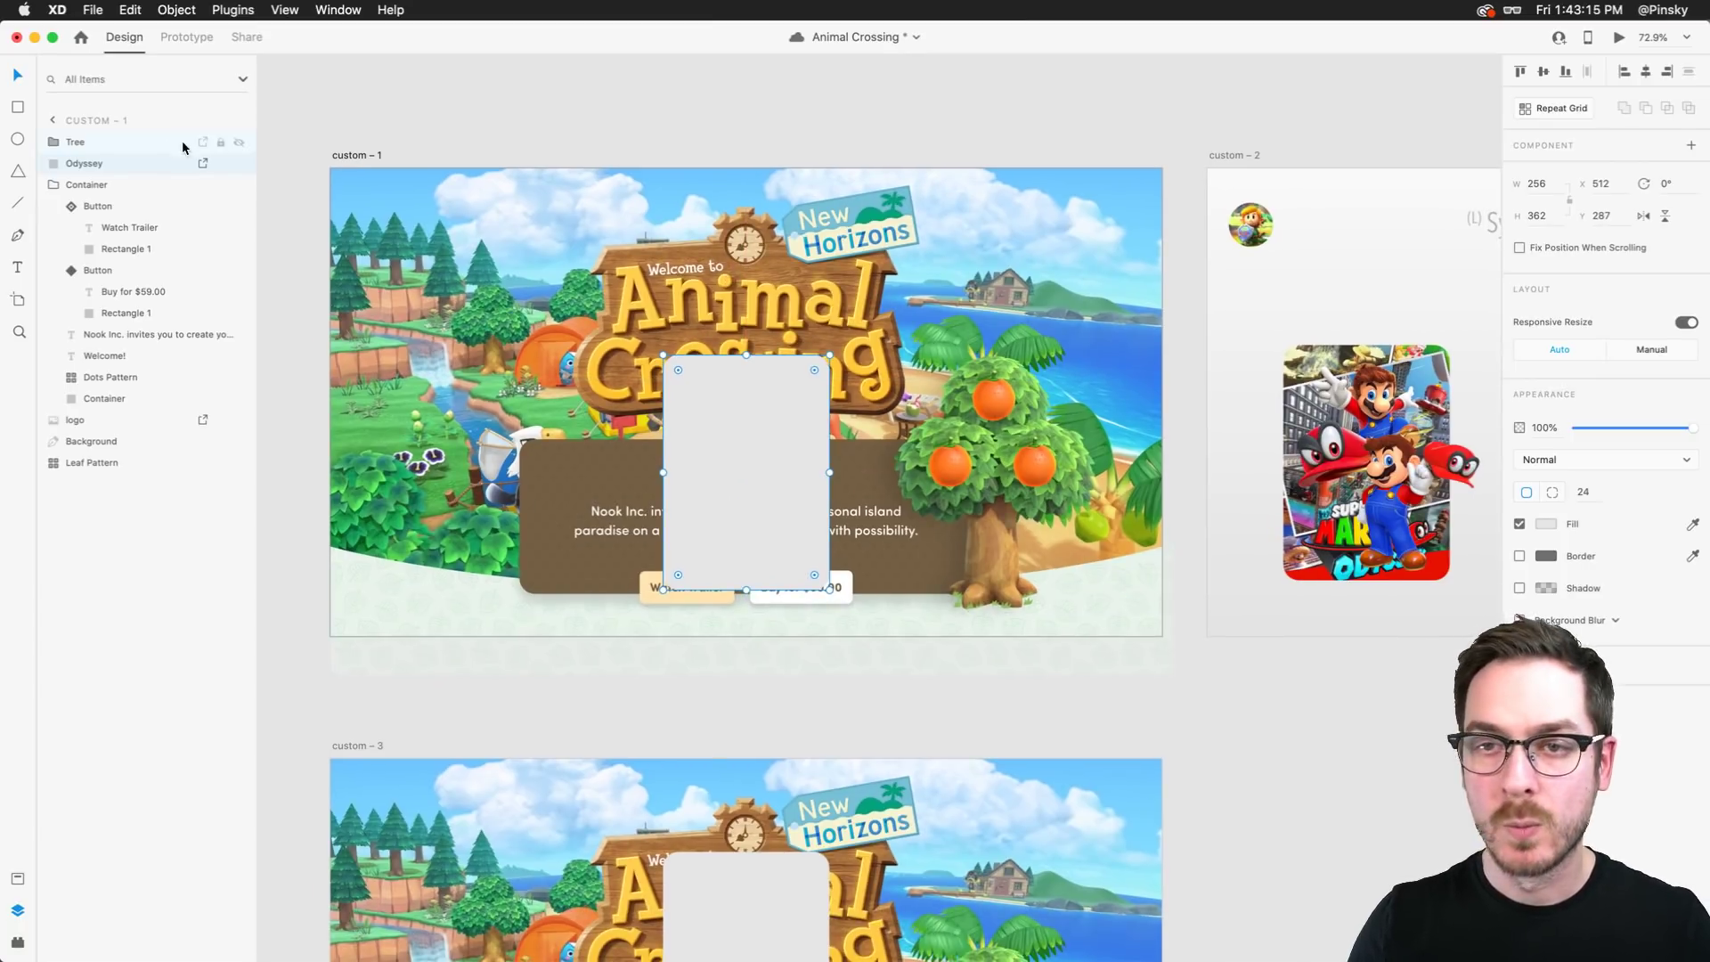
left_click(56, 184)
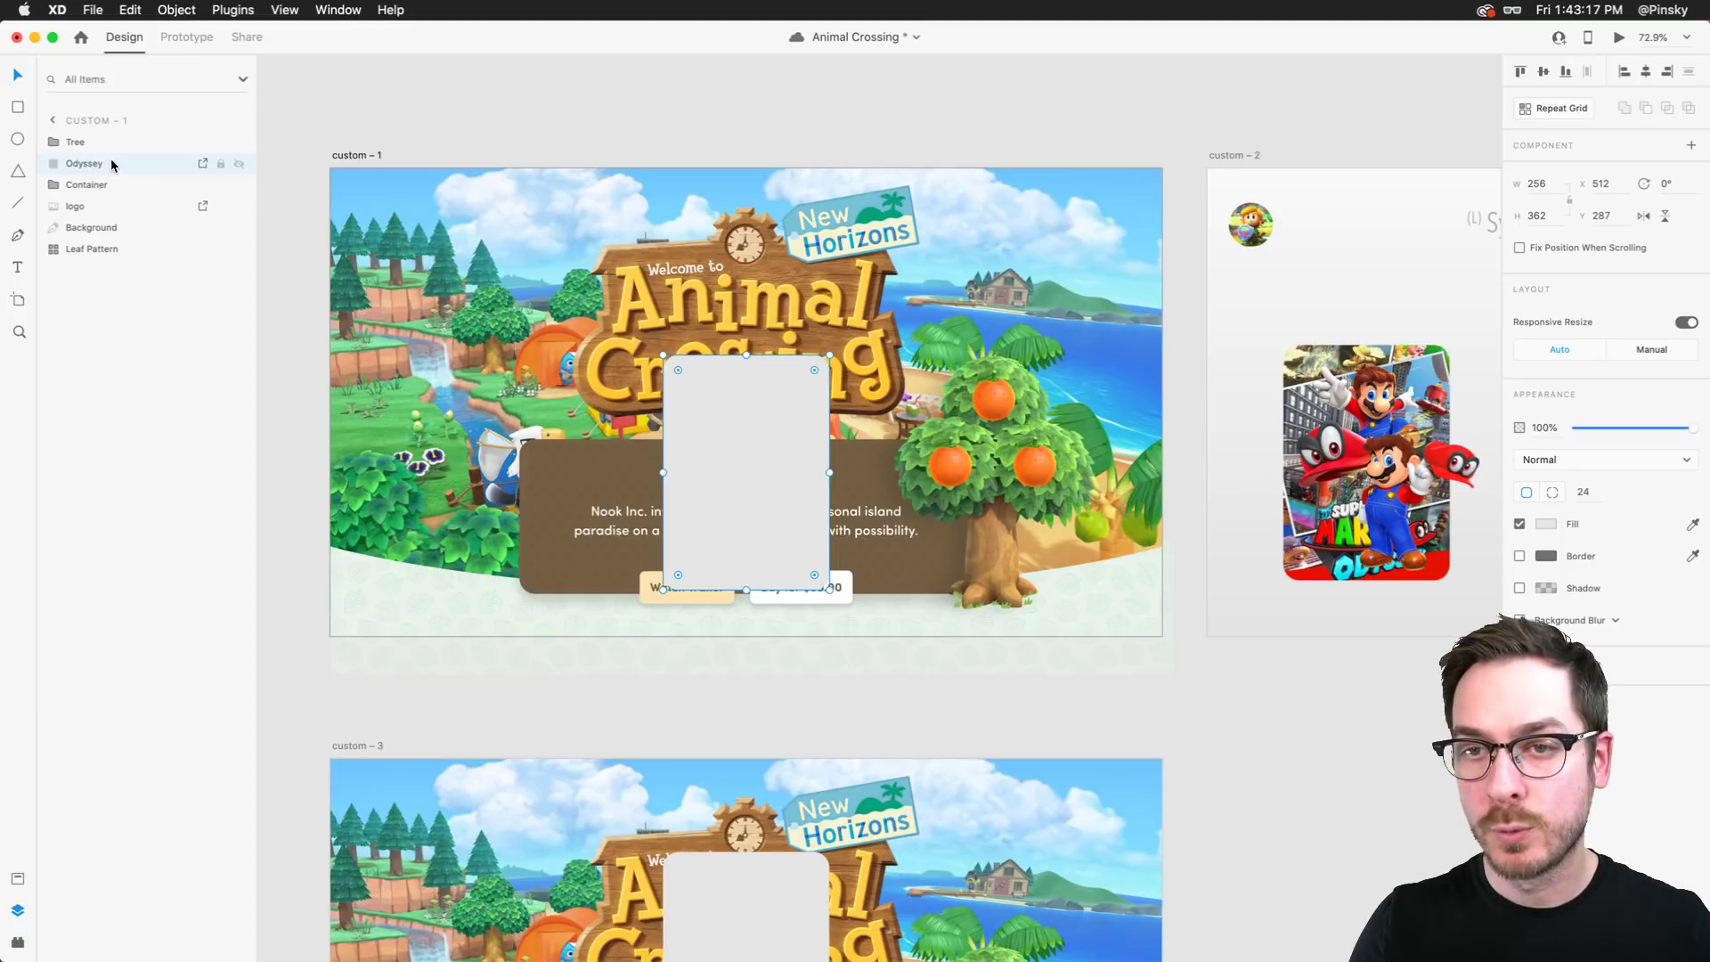
double_click(85, 164)
type("Mask")
key("Return")
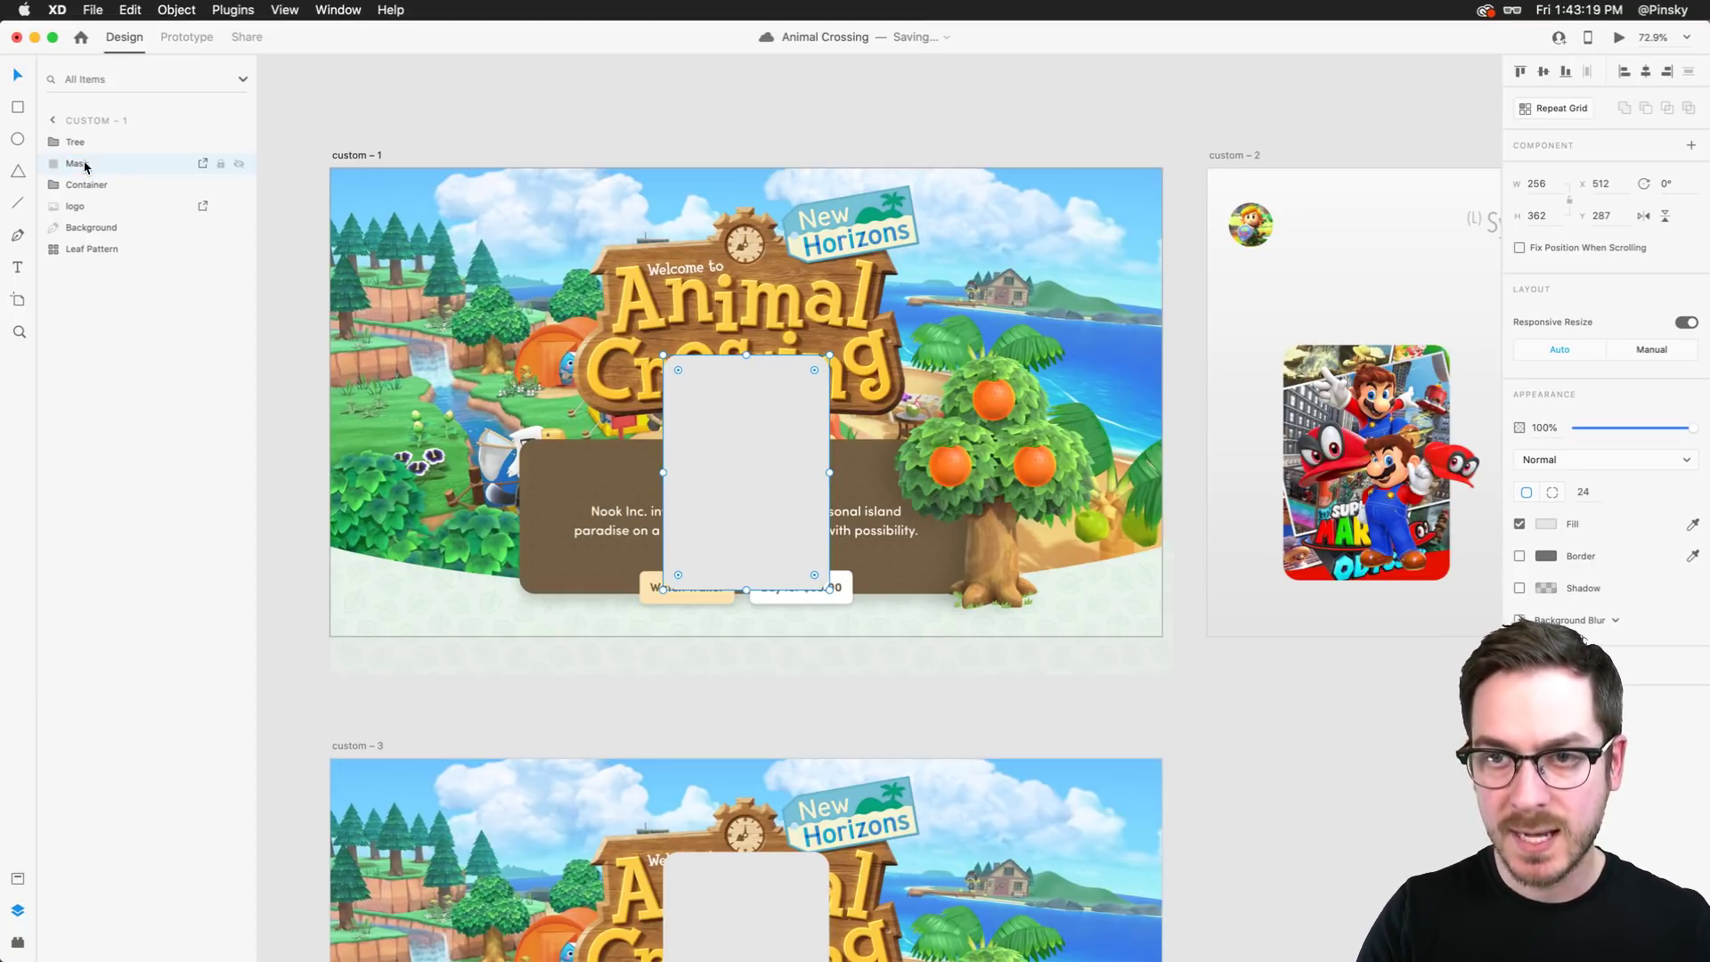
Mask the Container, logo, Background and Leaf Pattern layers on custom – 1 with the Mask card using Mask with Shape
left_click(95, 248, "shift")
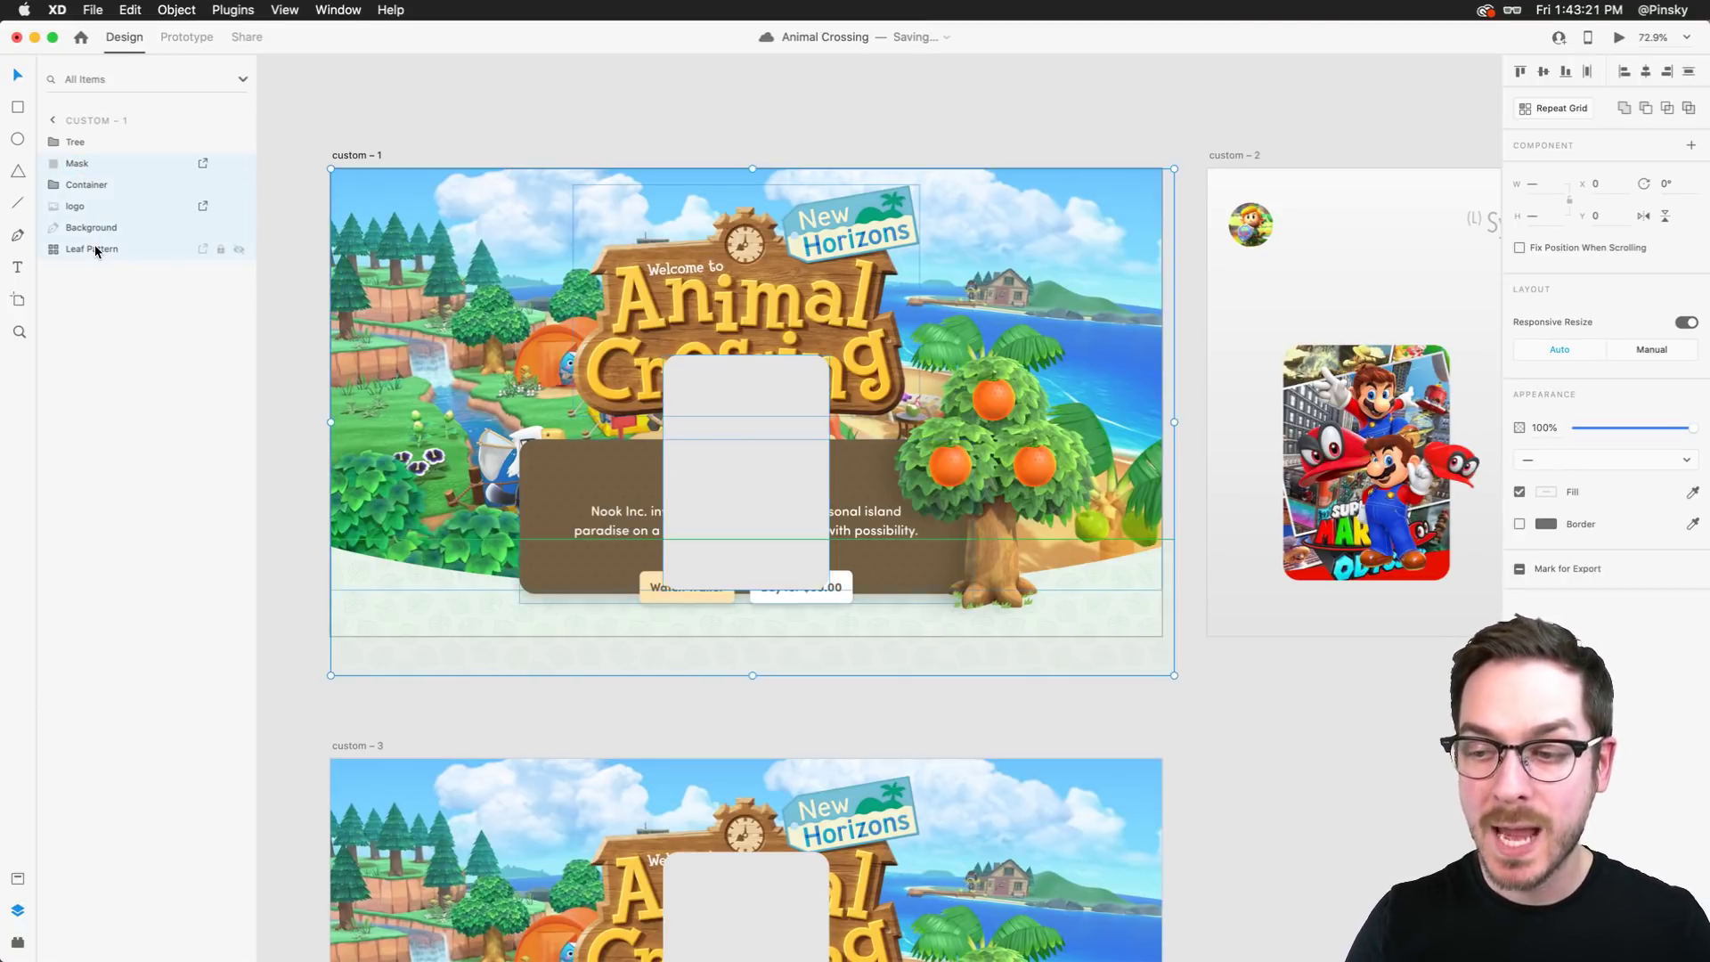
left_click(176, 9)
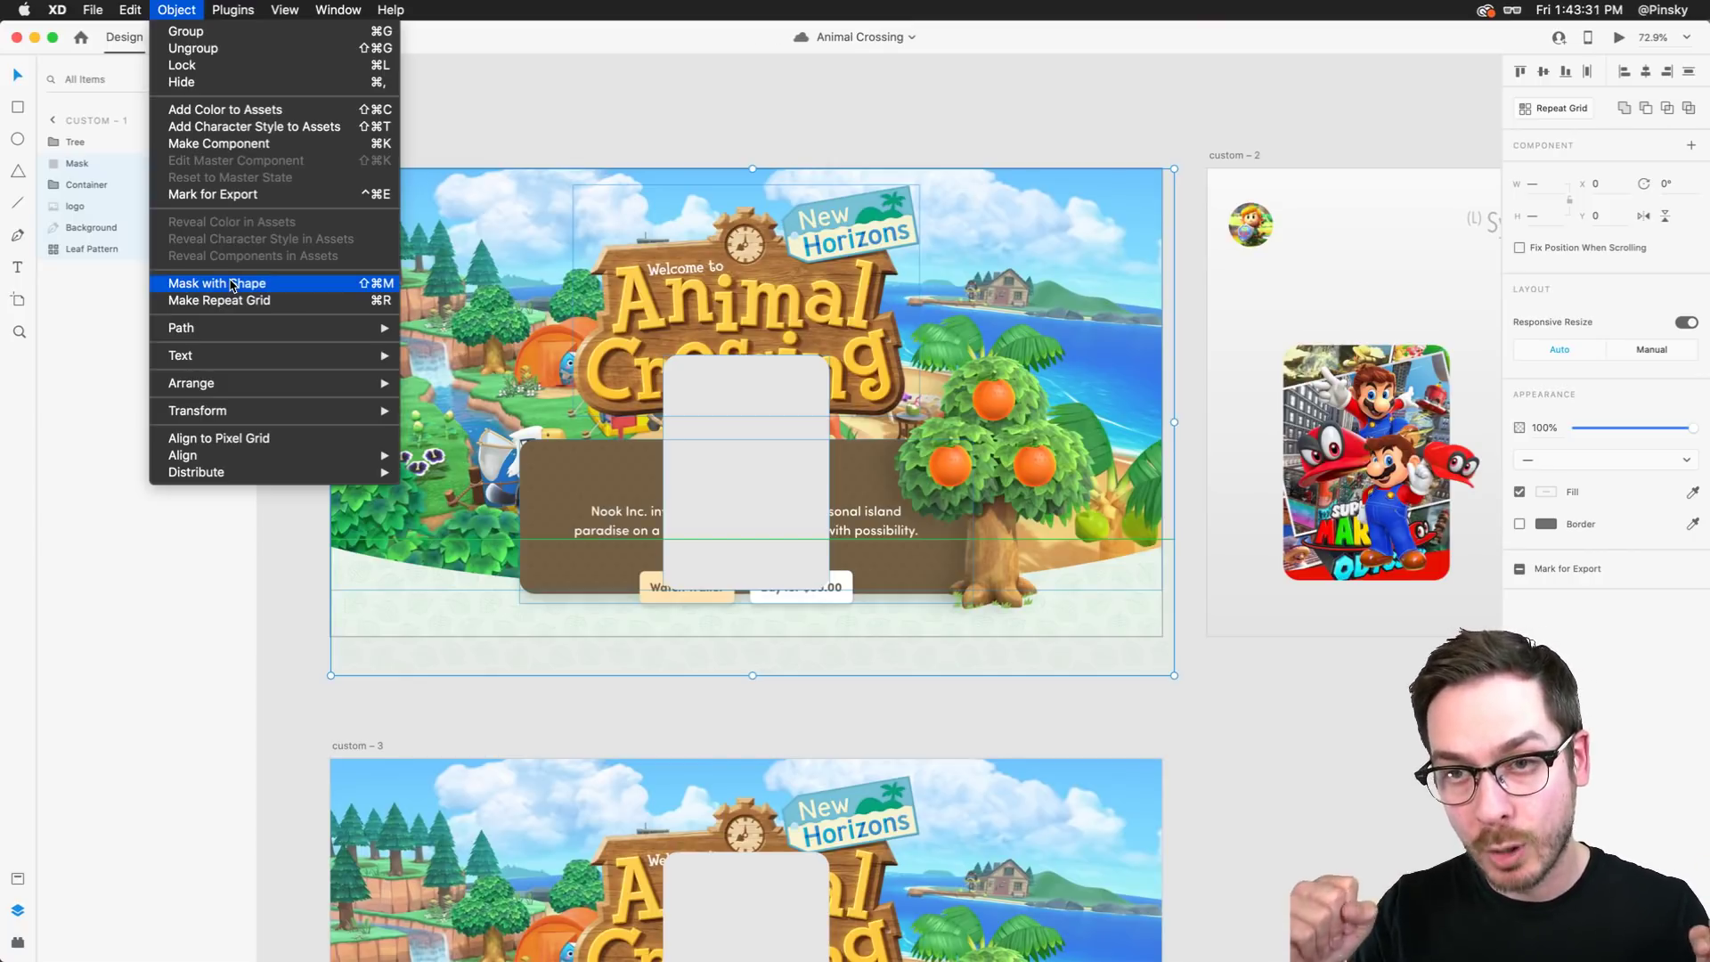
left_click(230, 284)
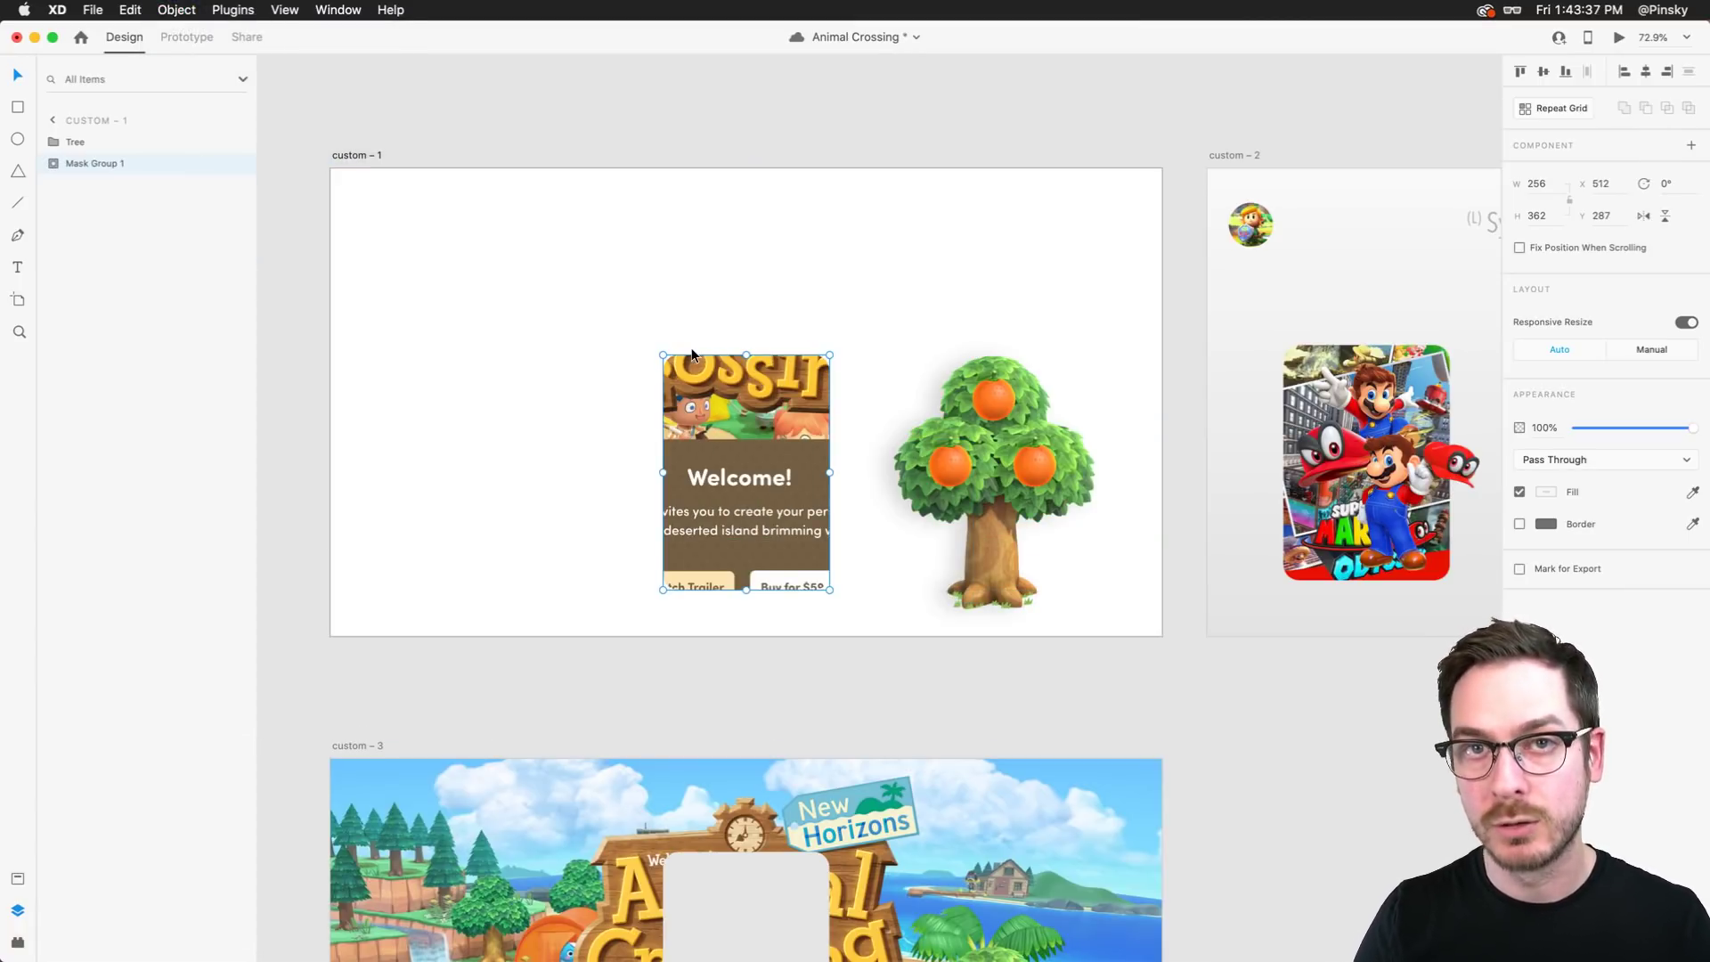
Try to move the masked card onto the custom – 2 artboard between the two game cards
scroll(294, 428, "right", 5)
left_click_drag(332, 429, 1248, 421)
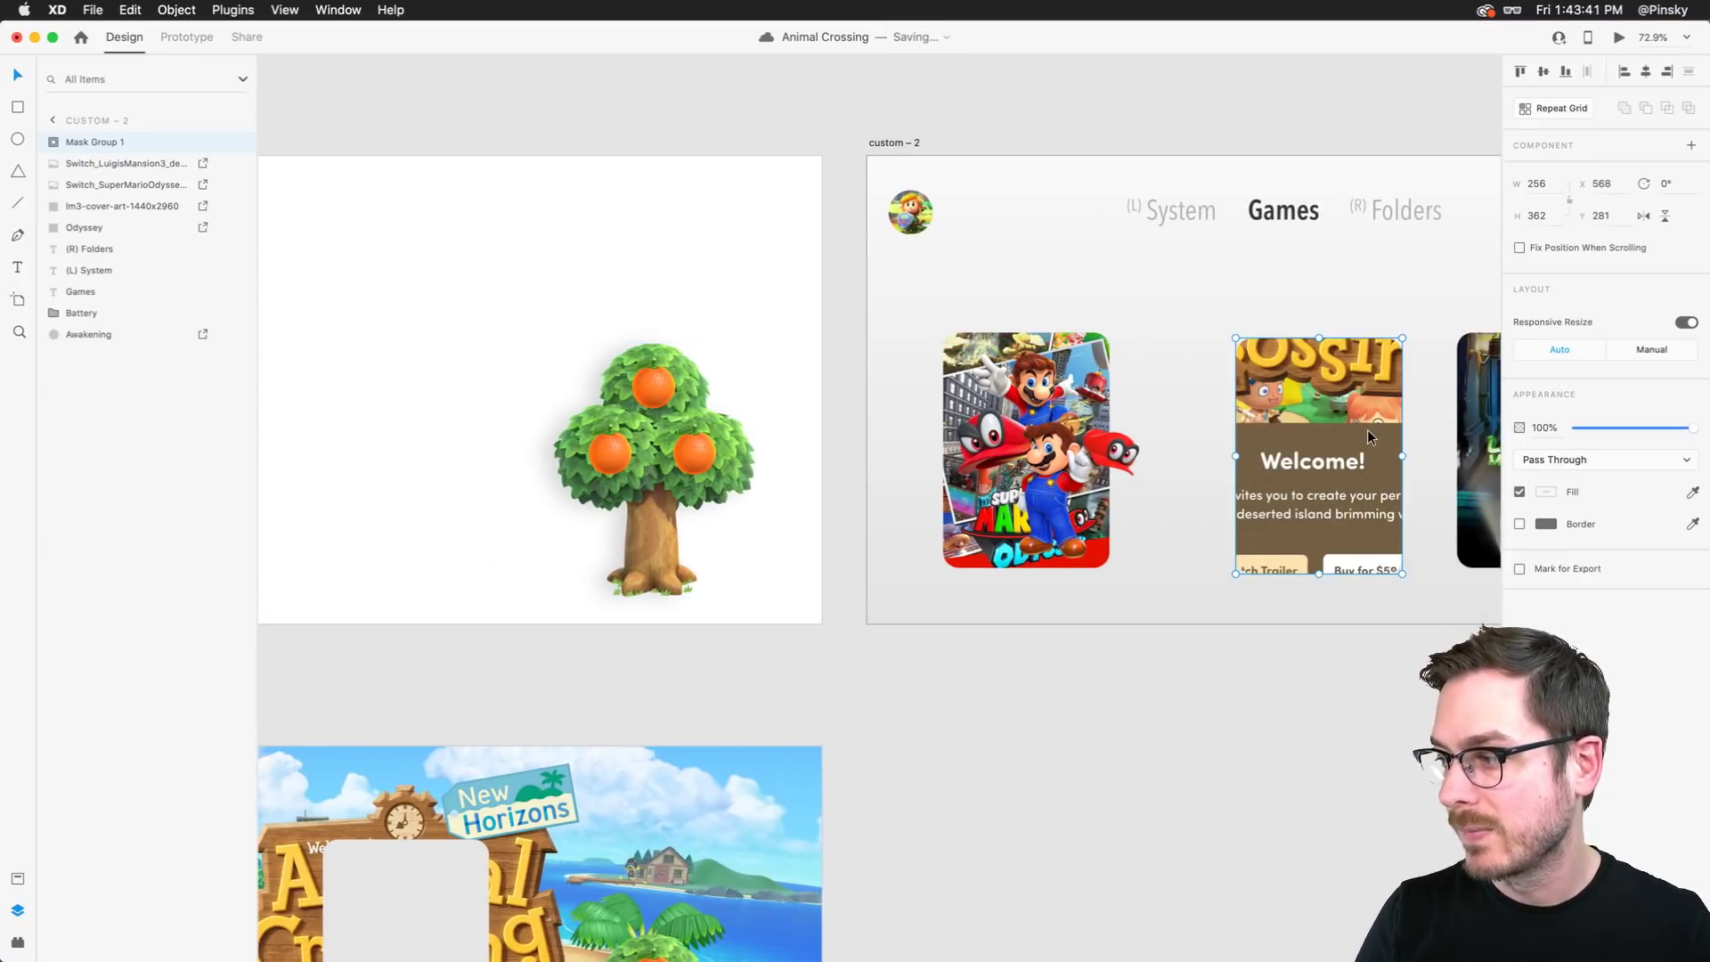
key("super+x")
key("super+v")
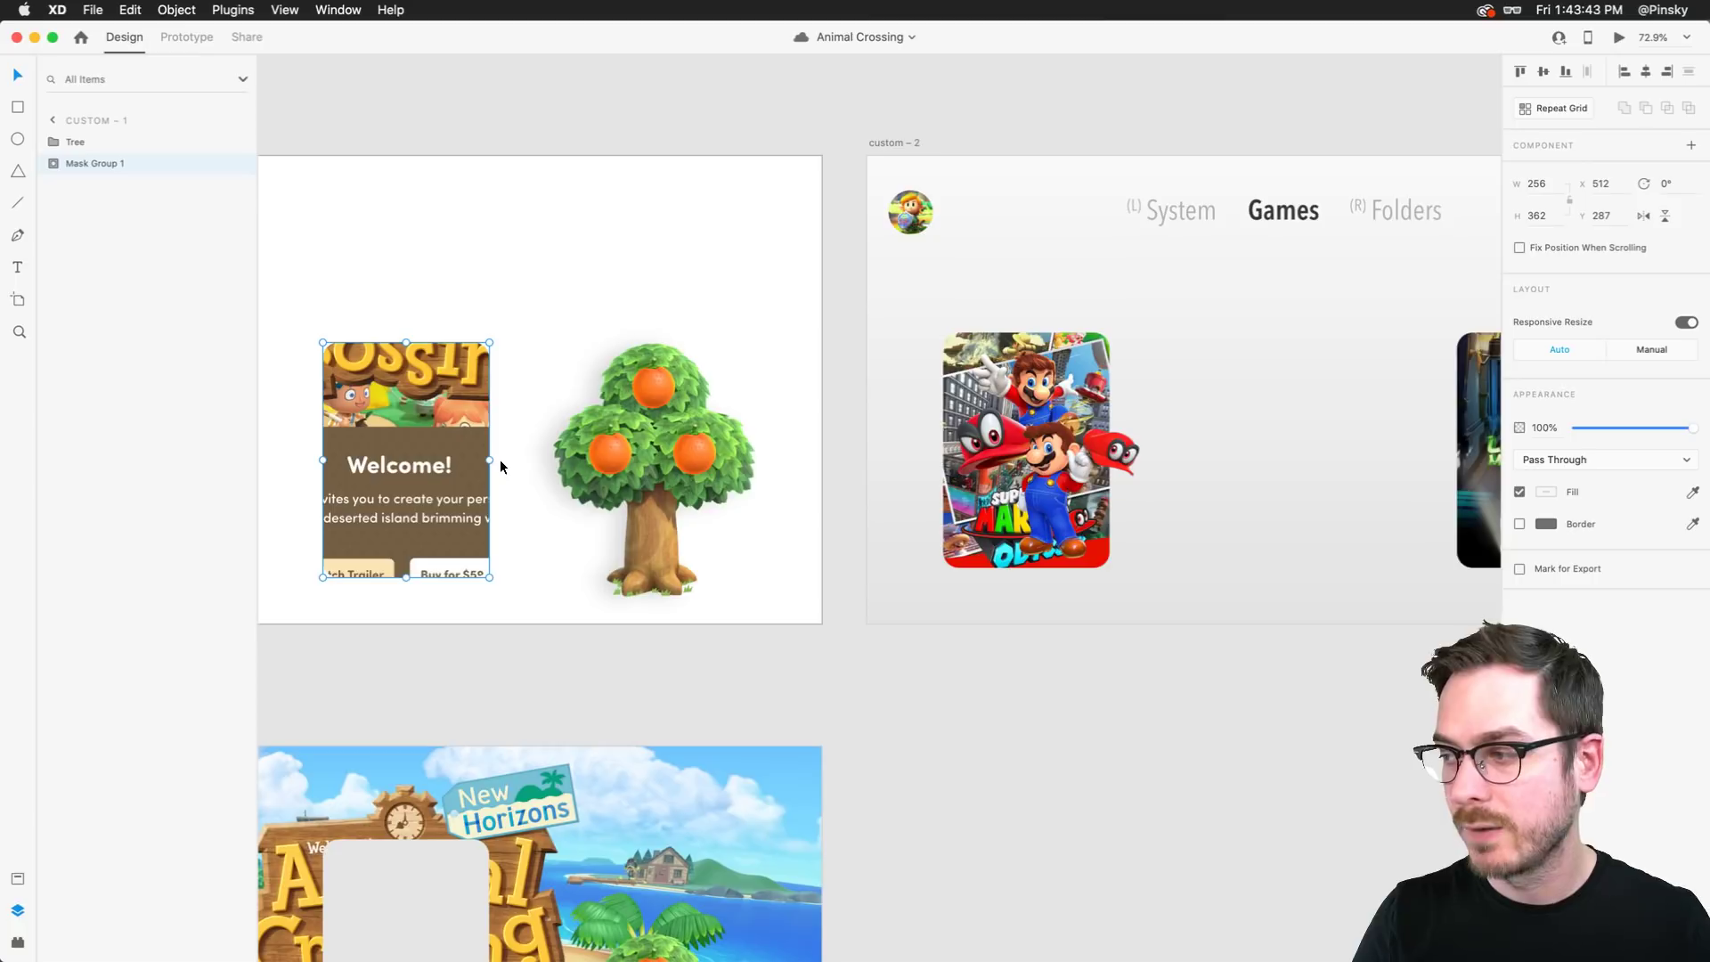
Inside the mask group, move the Container group out of the card to its left side at X -208, Y 417
scroll(500, 460, "left", 3)
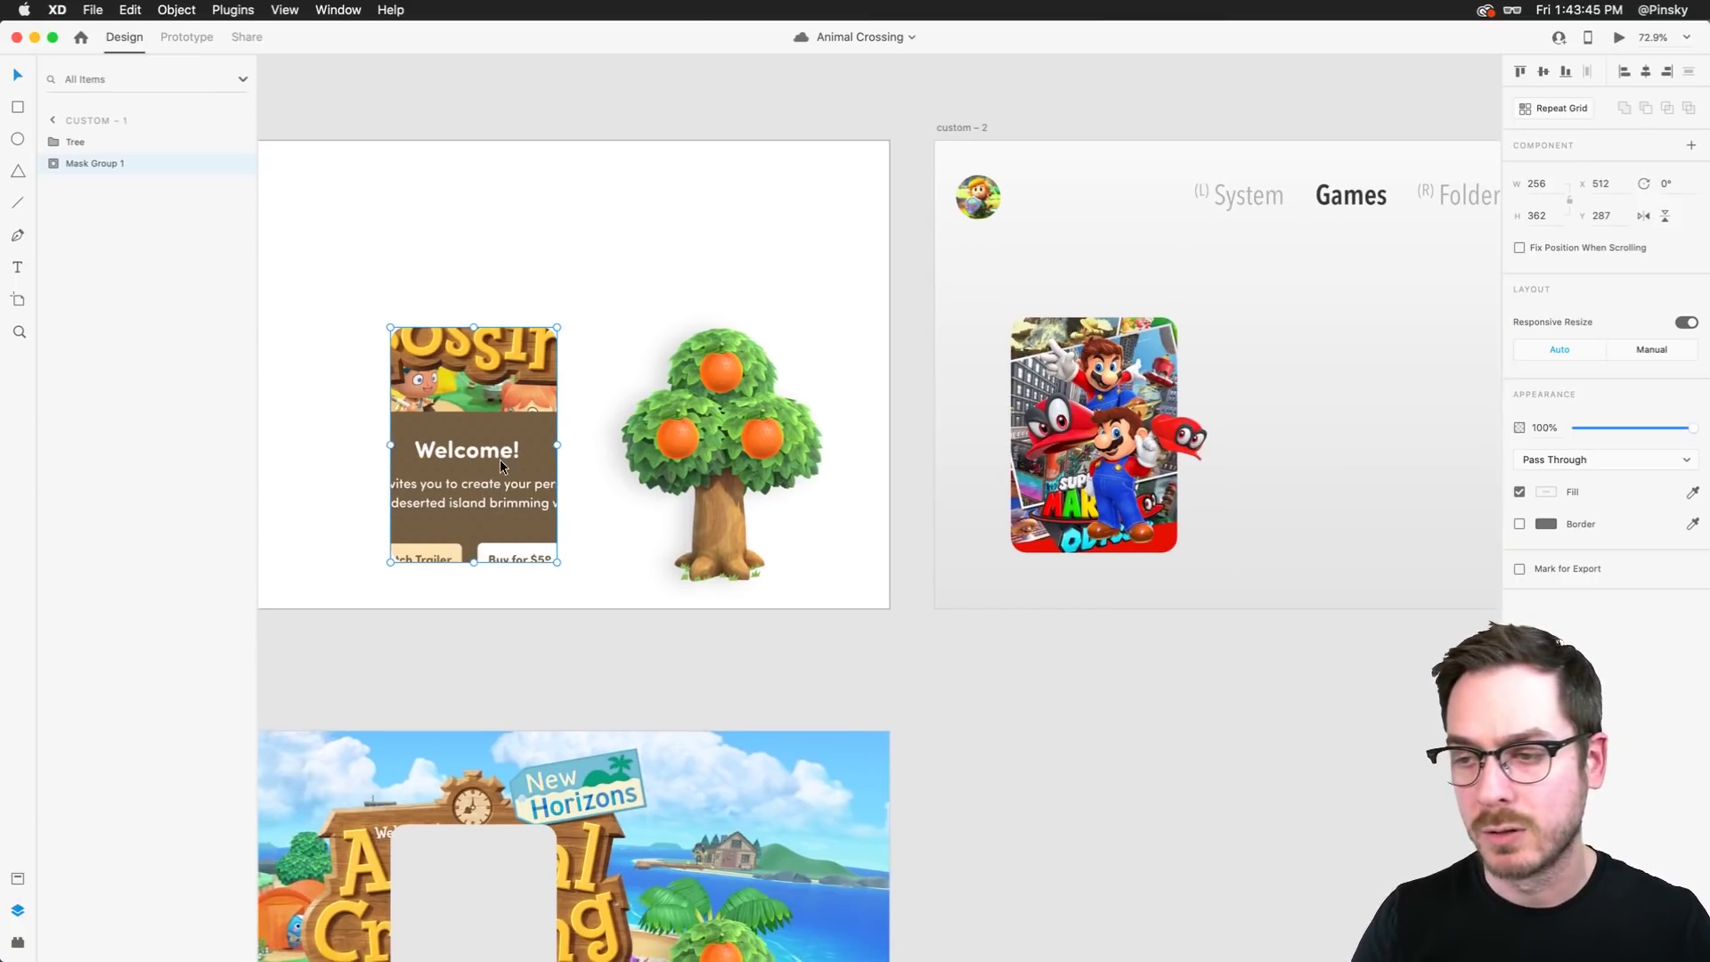
scroll(500, 460, "left", 2)
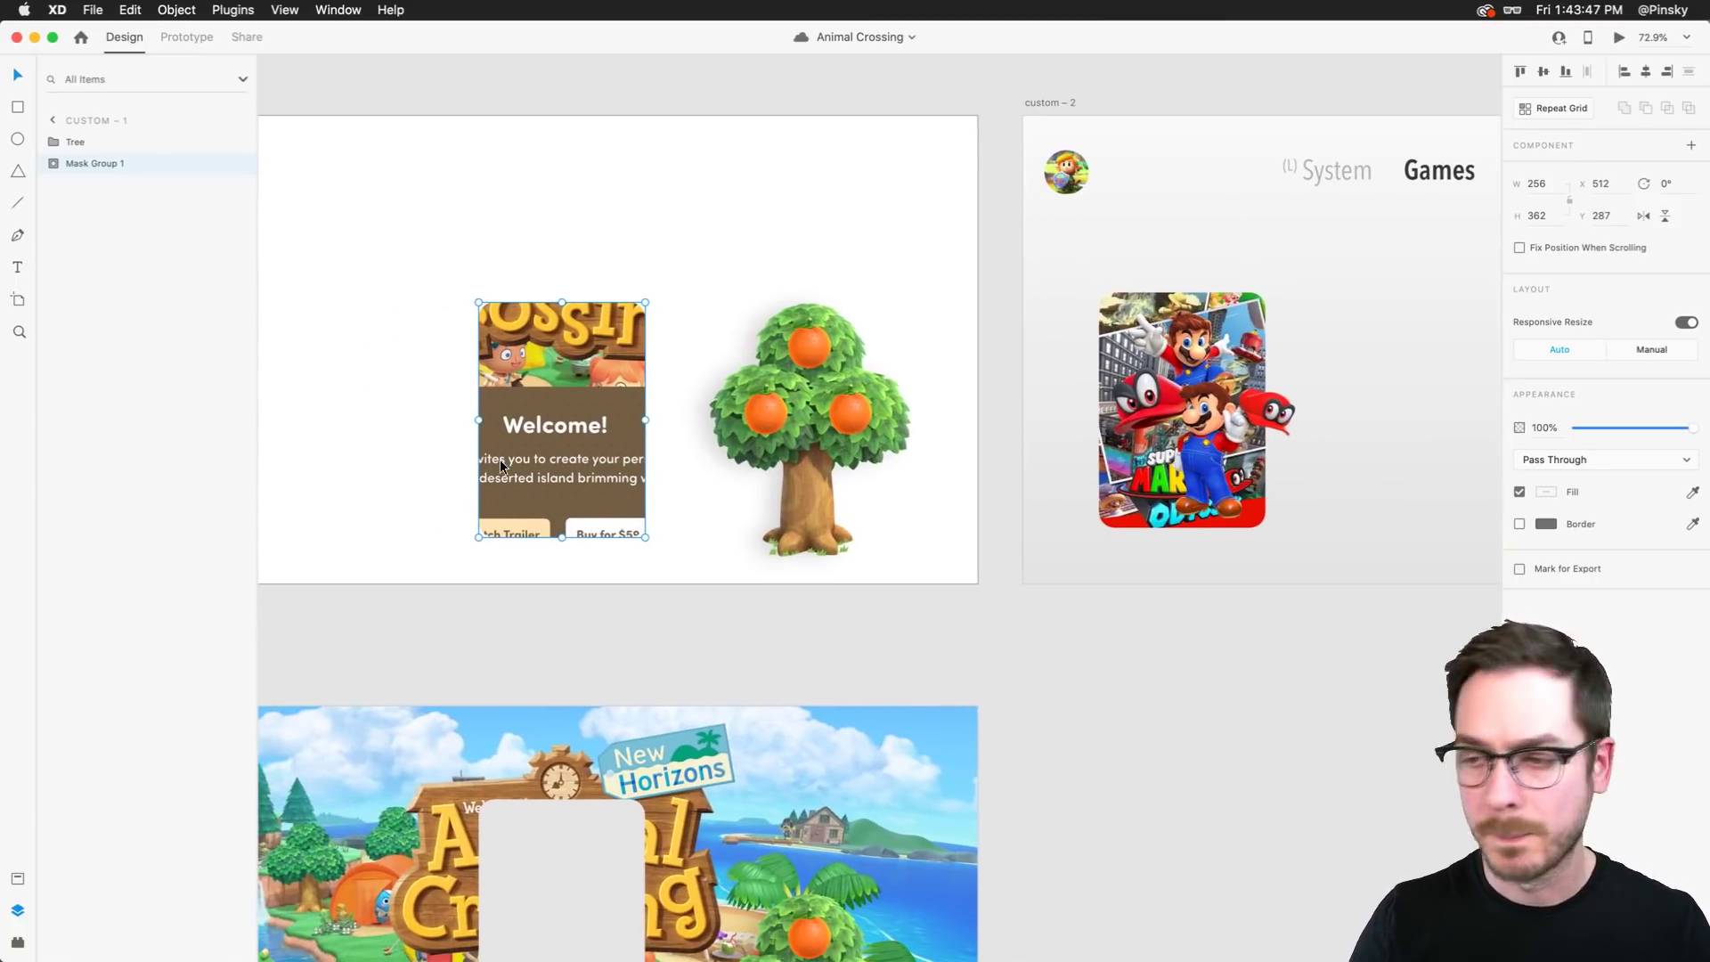
double_click(570, 402)
scroll(570, 403, "left", 4)
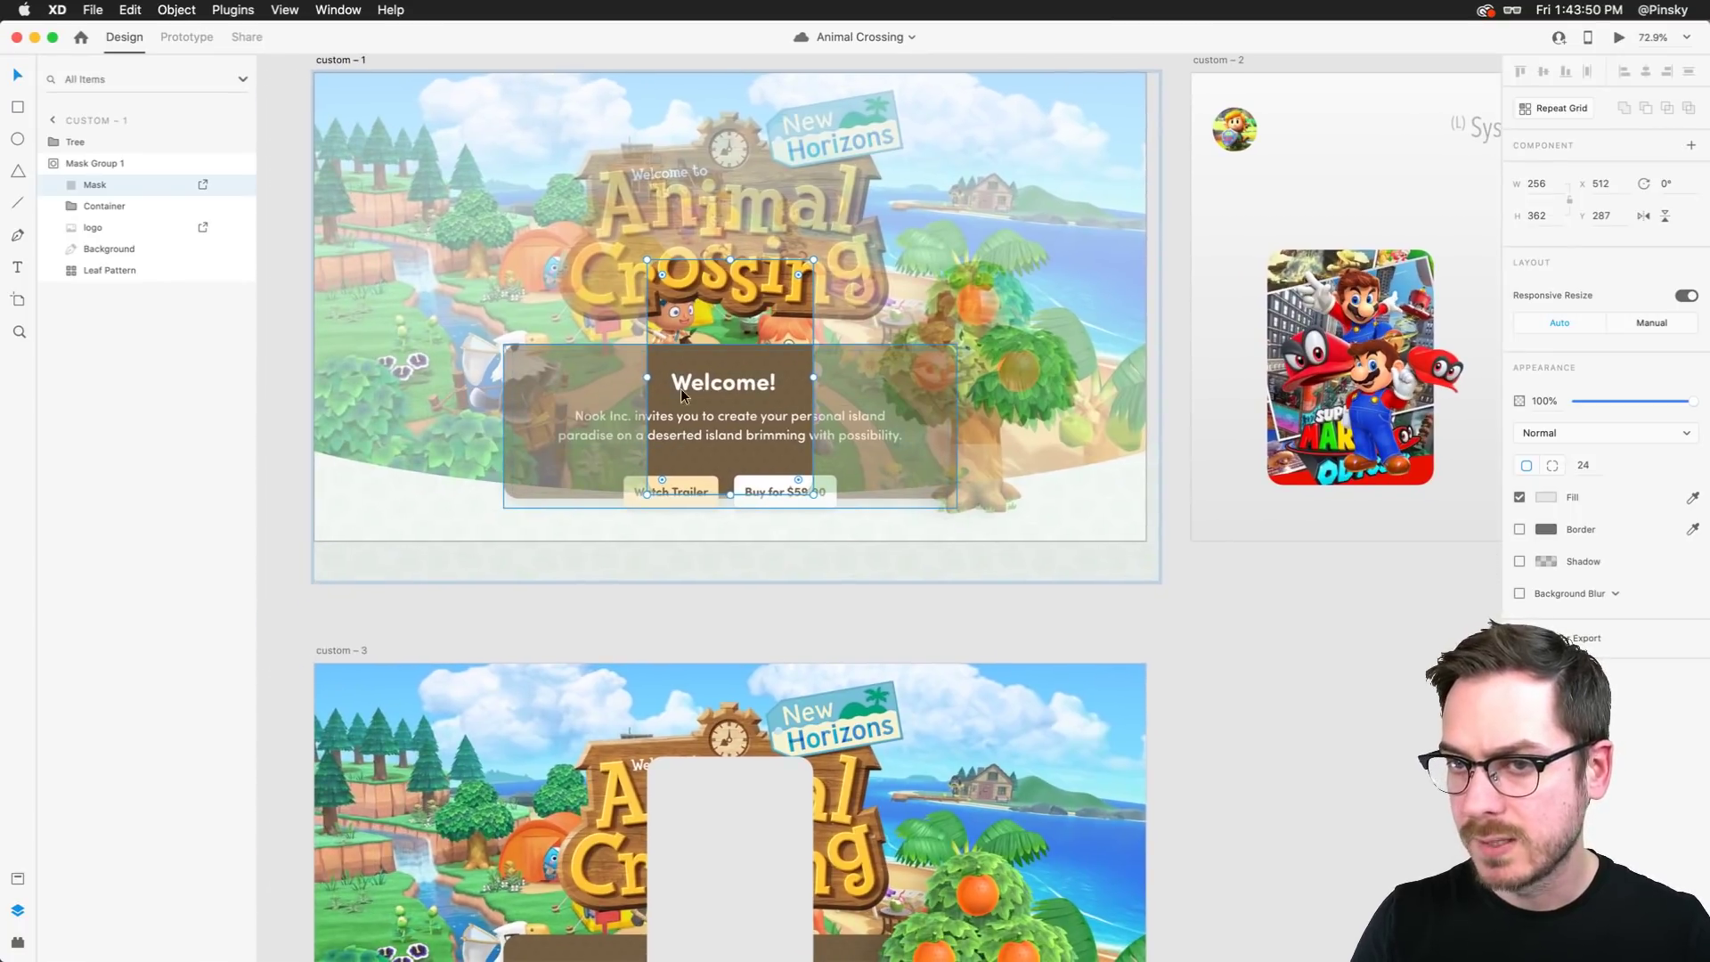
left_click(695, 356)
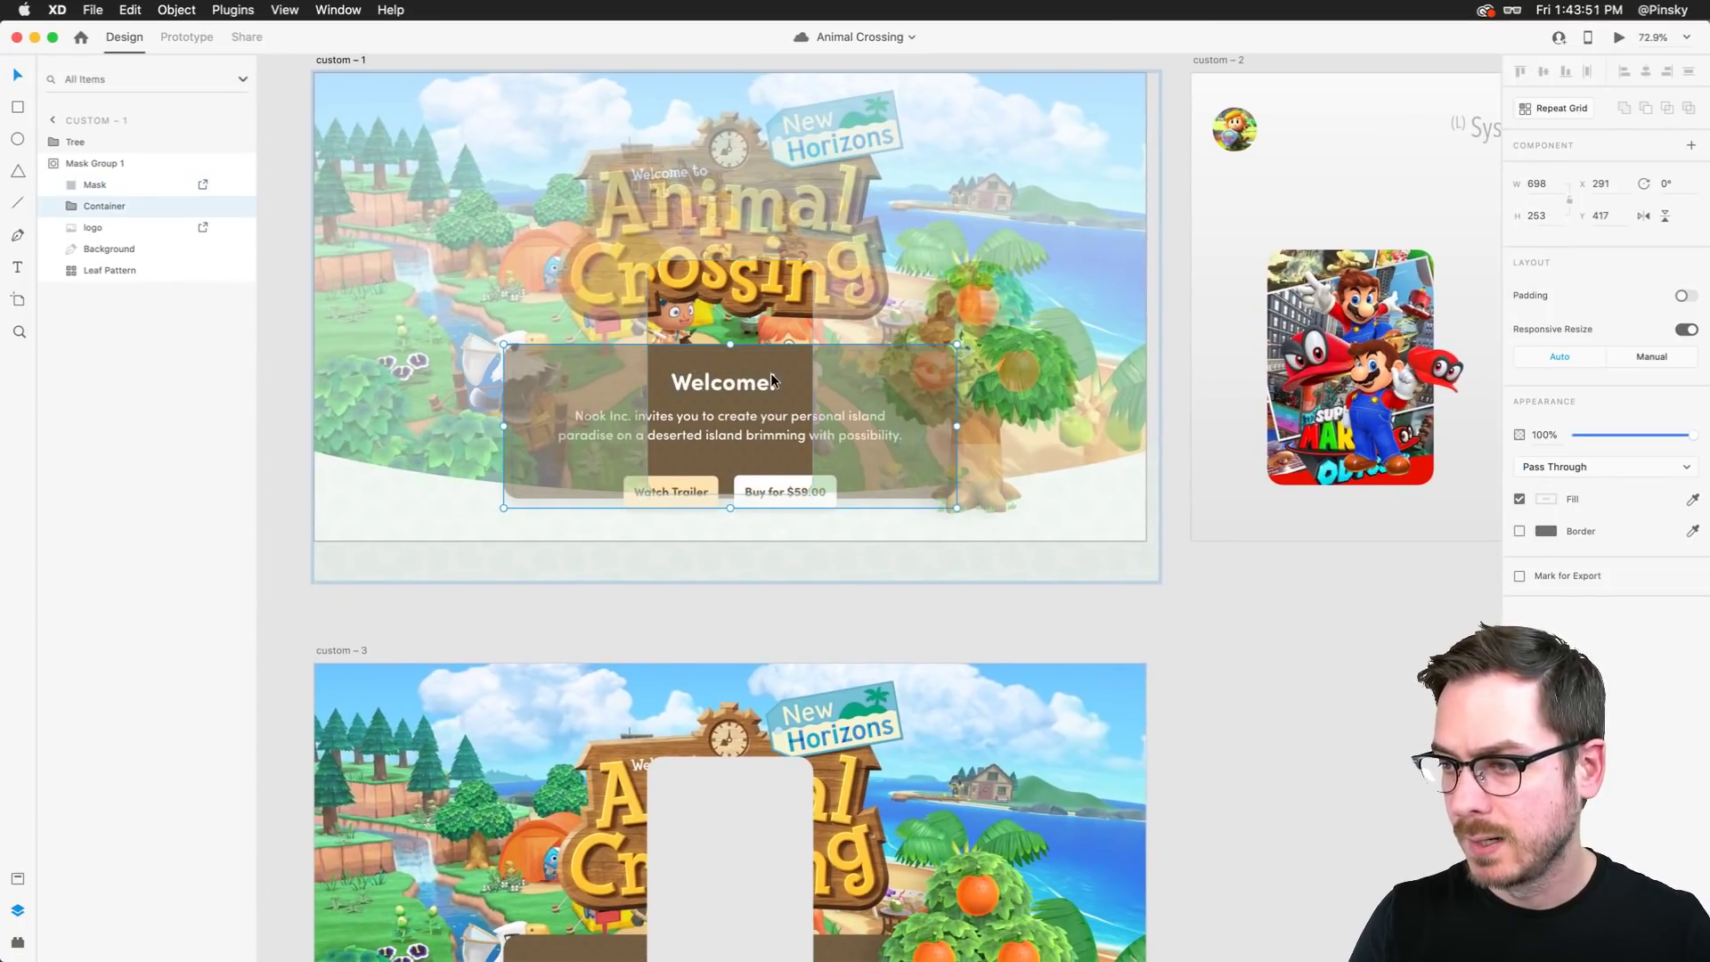
left_click_drag(695, 356, 507, 394)
scroll(602, 383, "left", 2)
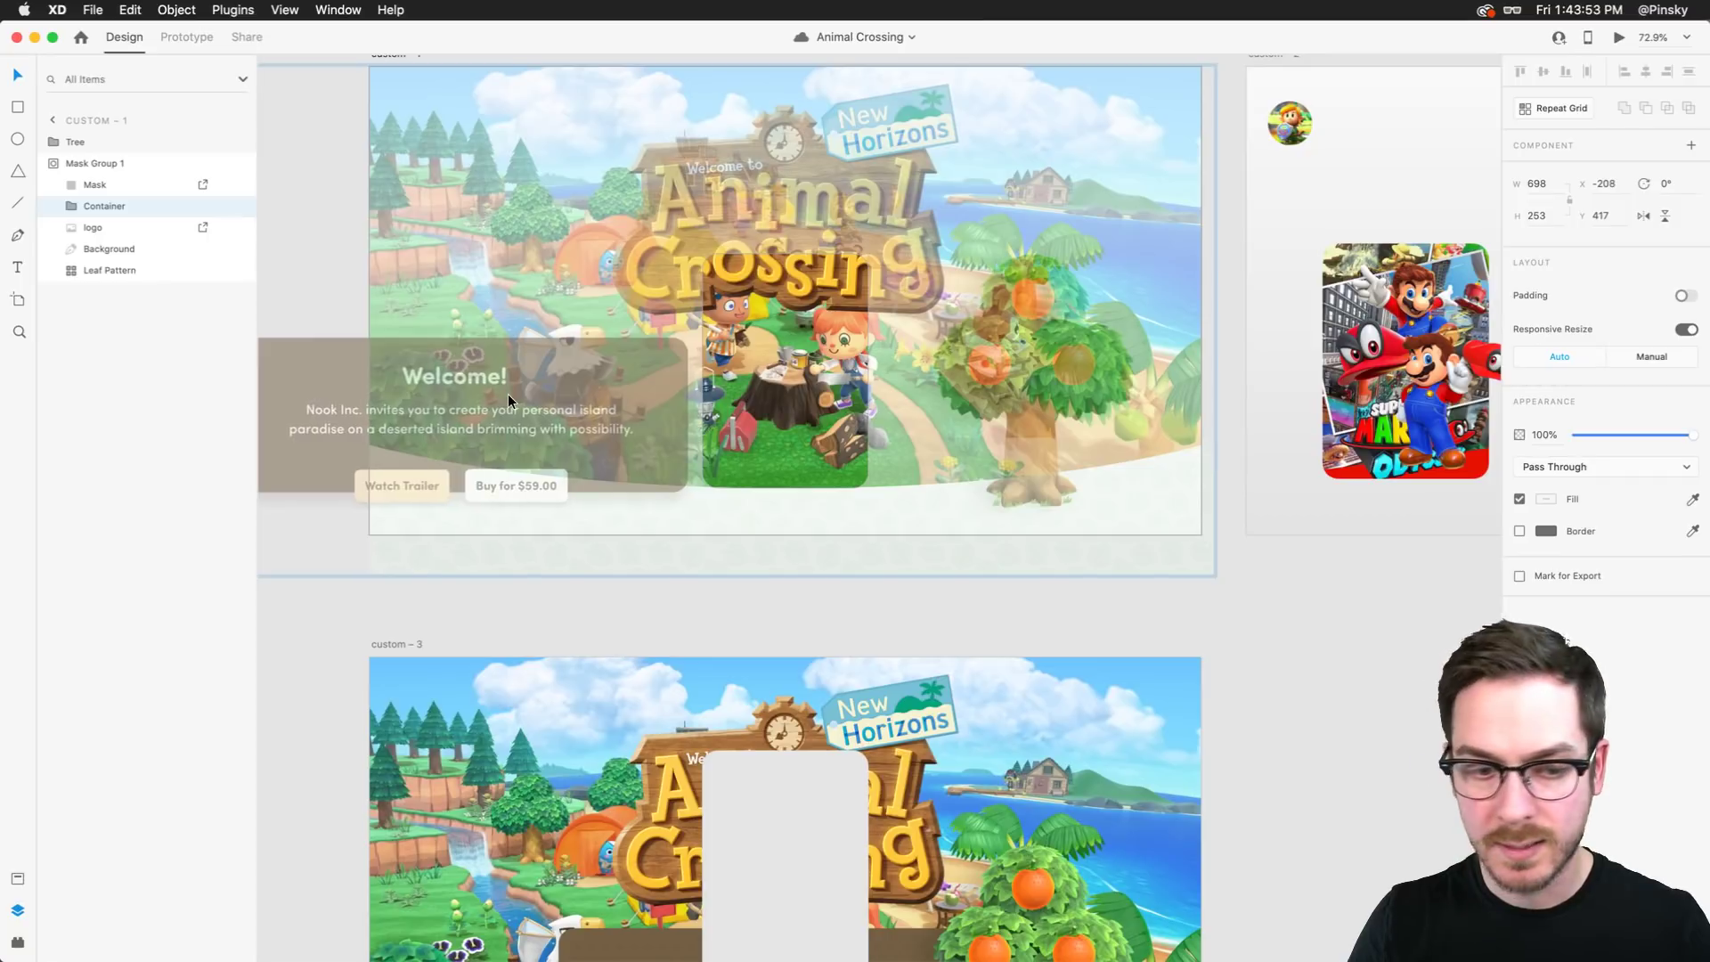
Scale the Animal Crossing logo to 202 × 135 and position it in the upper part of the card at X 539, Y 314
left_click(795, 432)
left_click(799, 290)
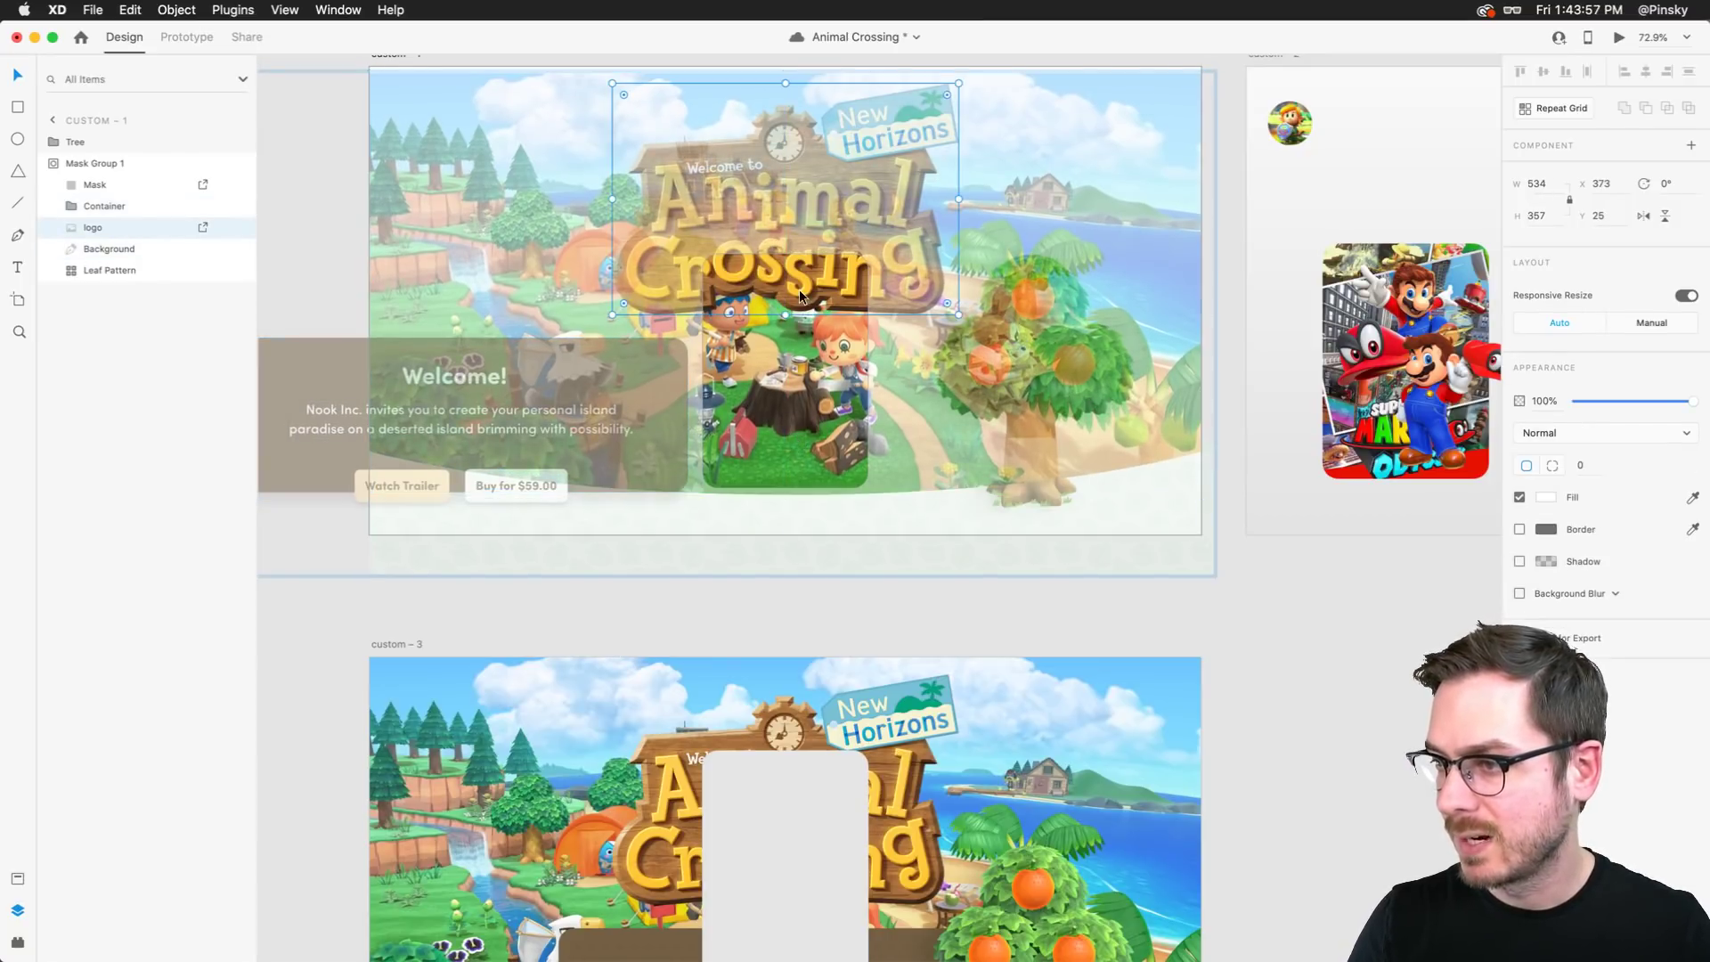
left_click_drag(957, 316, 896, 247)
left_click_drag(766, 210, 768, 328)
left_click_drag(857, 270, 812, 296)
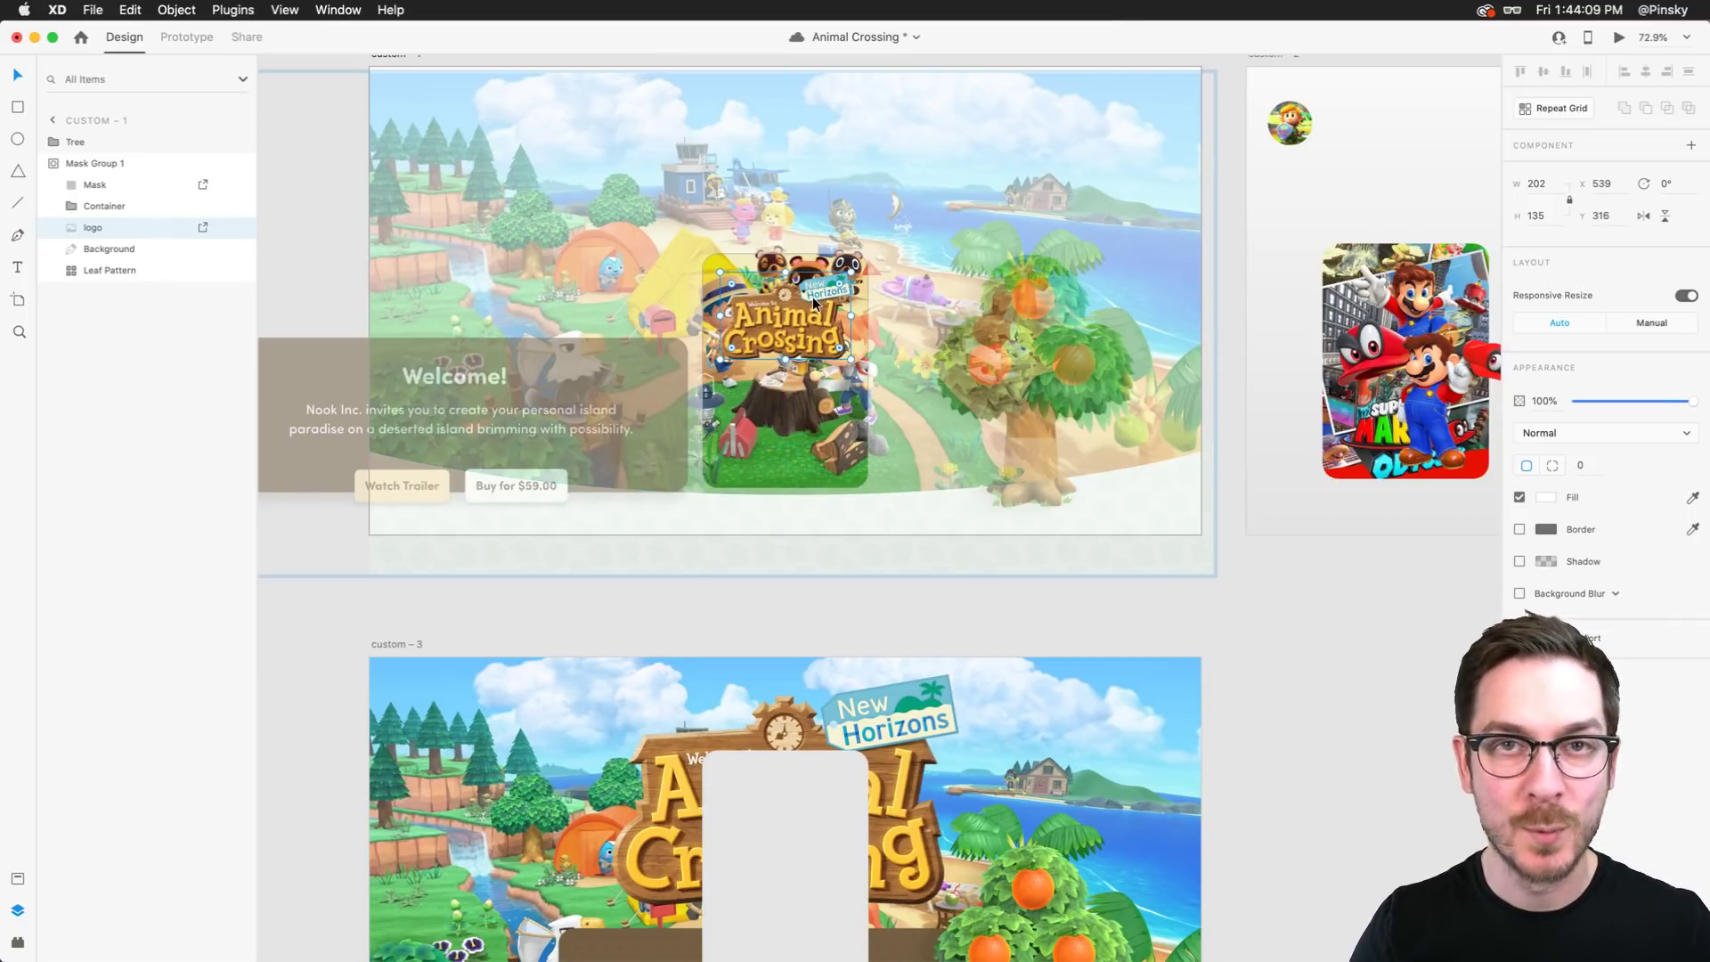
left_click_drag(813, 296, 812, 296)
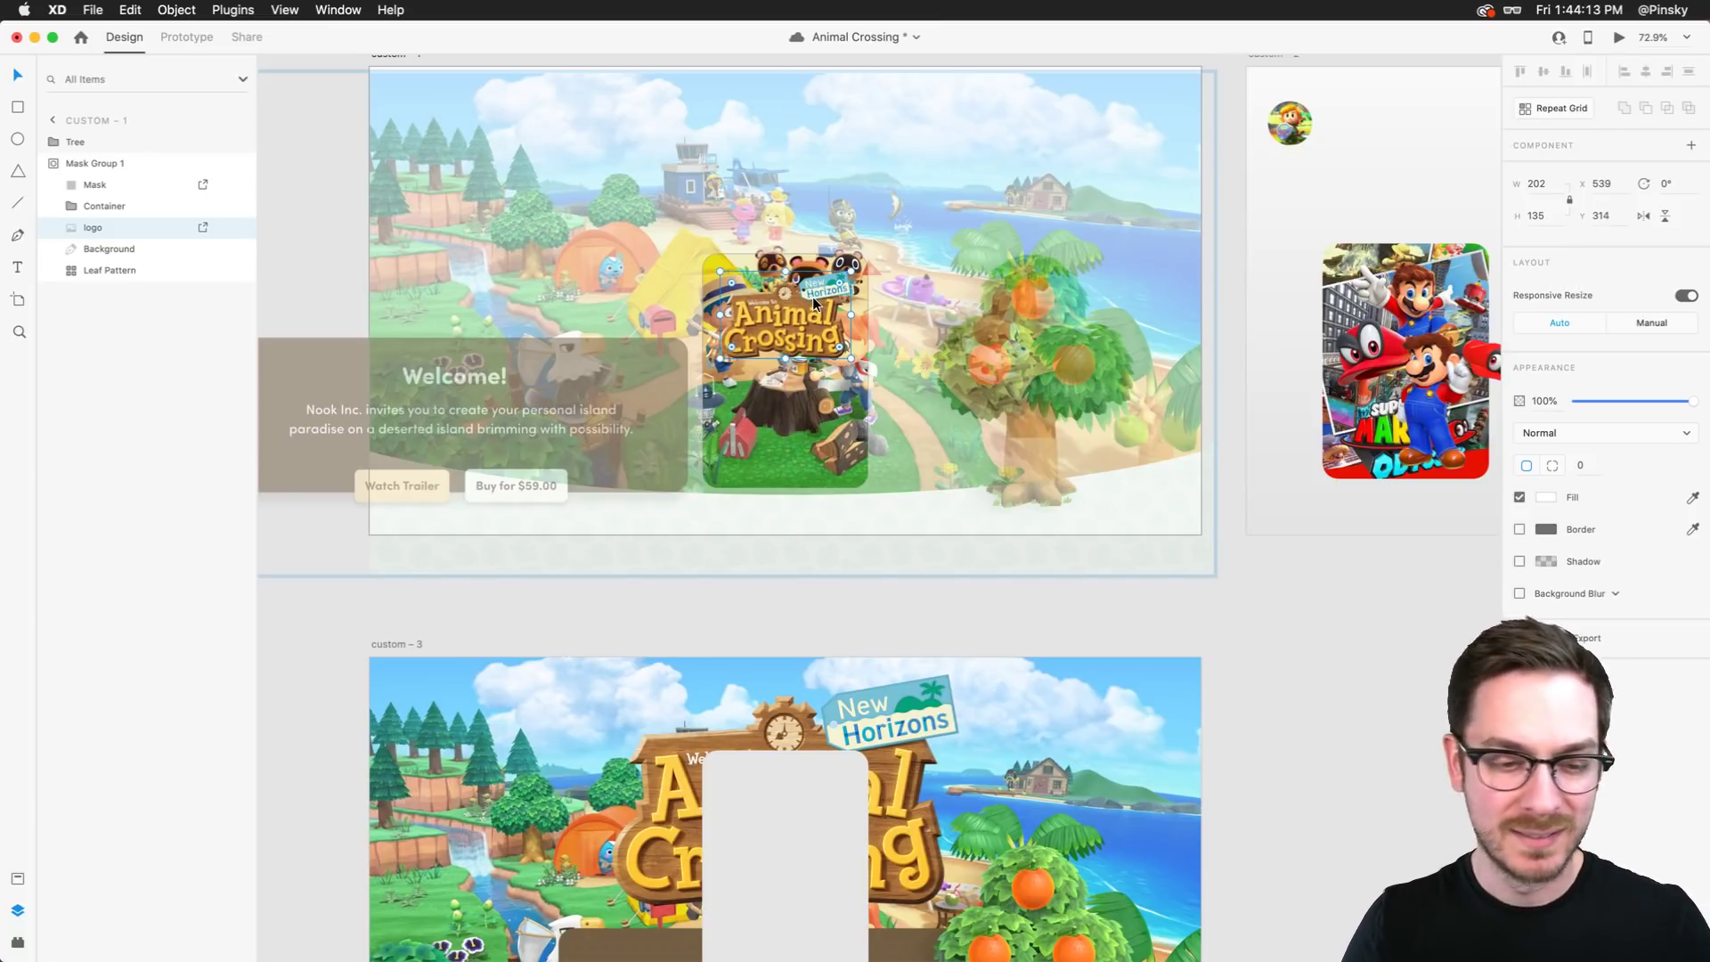
Offset the Welcome! heading to the left within the Container and shift the invitation paragraph further left to X -328
left_click(451, 369)
scroll(499, 362, "left", 2)
double_click(548, 359)
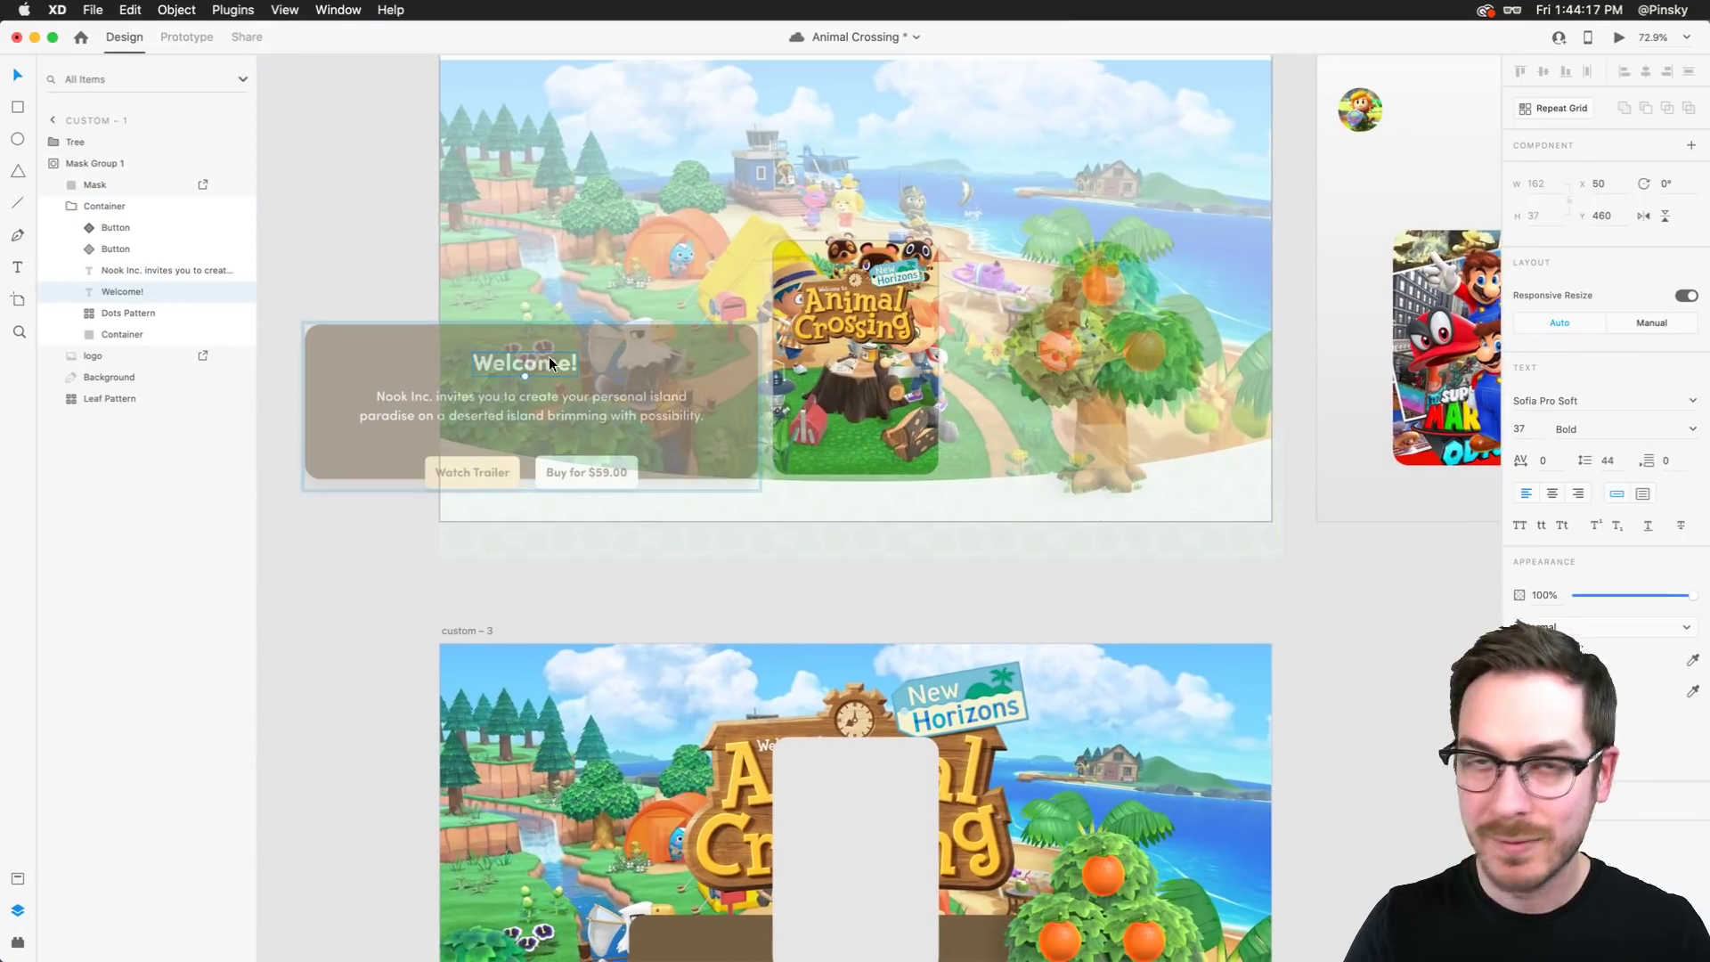
left_click_drag(549, 356, 433, 351)
left_click(548, 394, "shift")
left_click_drag(548, 394, 388, 399)
key("super+z")
key("Escape")
double_click(522, 399)
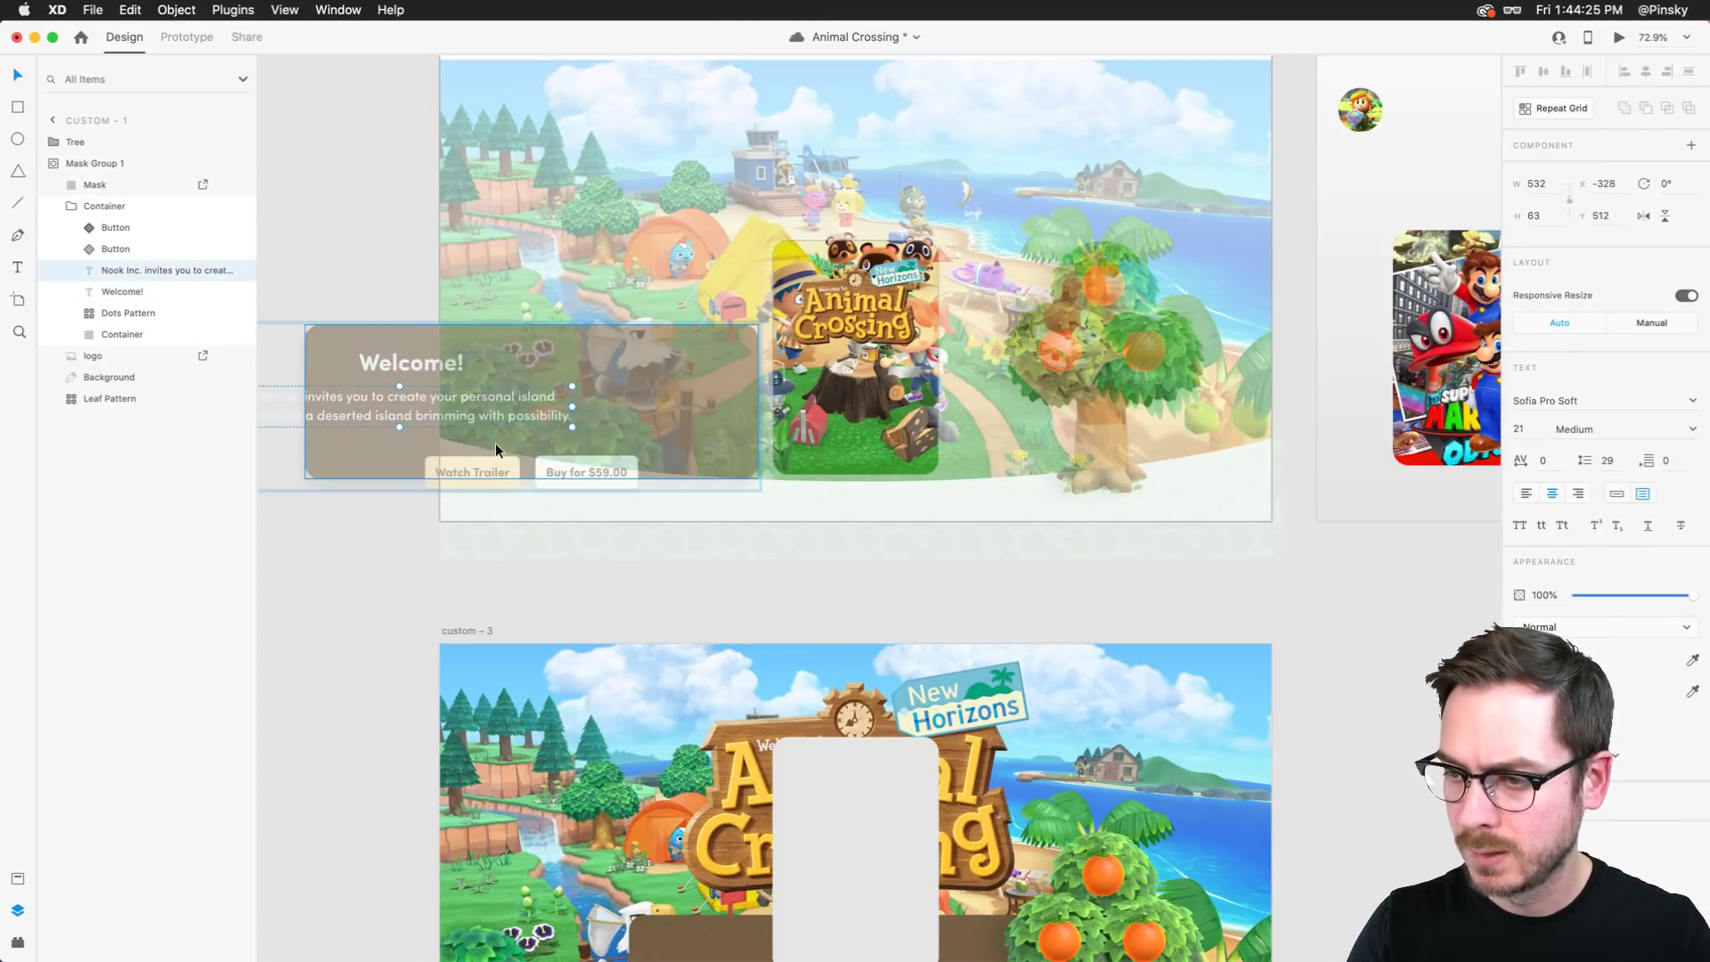
Shift the Buy for $59.00 button left within the Container and move the Watch Trailer button to X -289
scroll(535, 443, "left", 3)
left_click(628, 447)
double_click(629, 456)
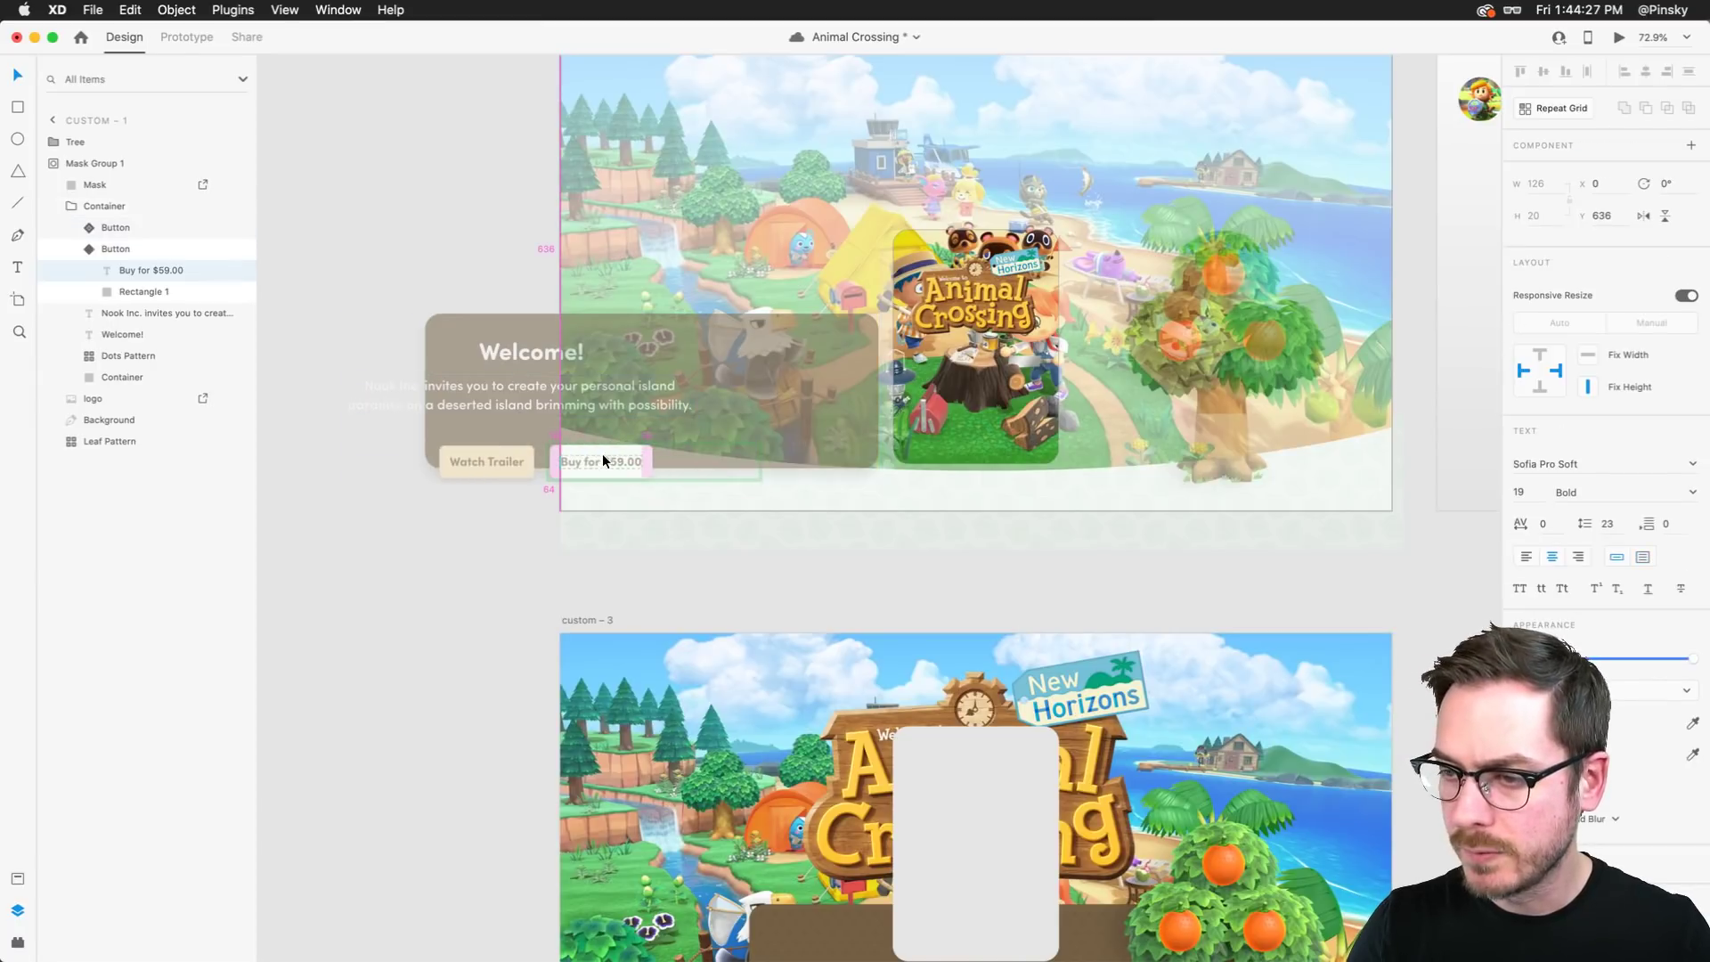
left_click(500, 453)
left_click_drag(501, 453, 435, 453)
scroll(842, 416, "right", 5)
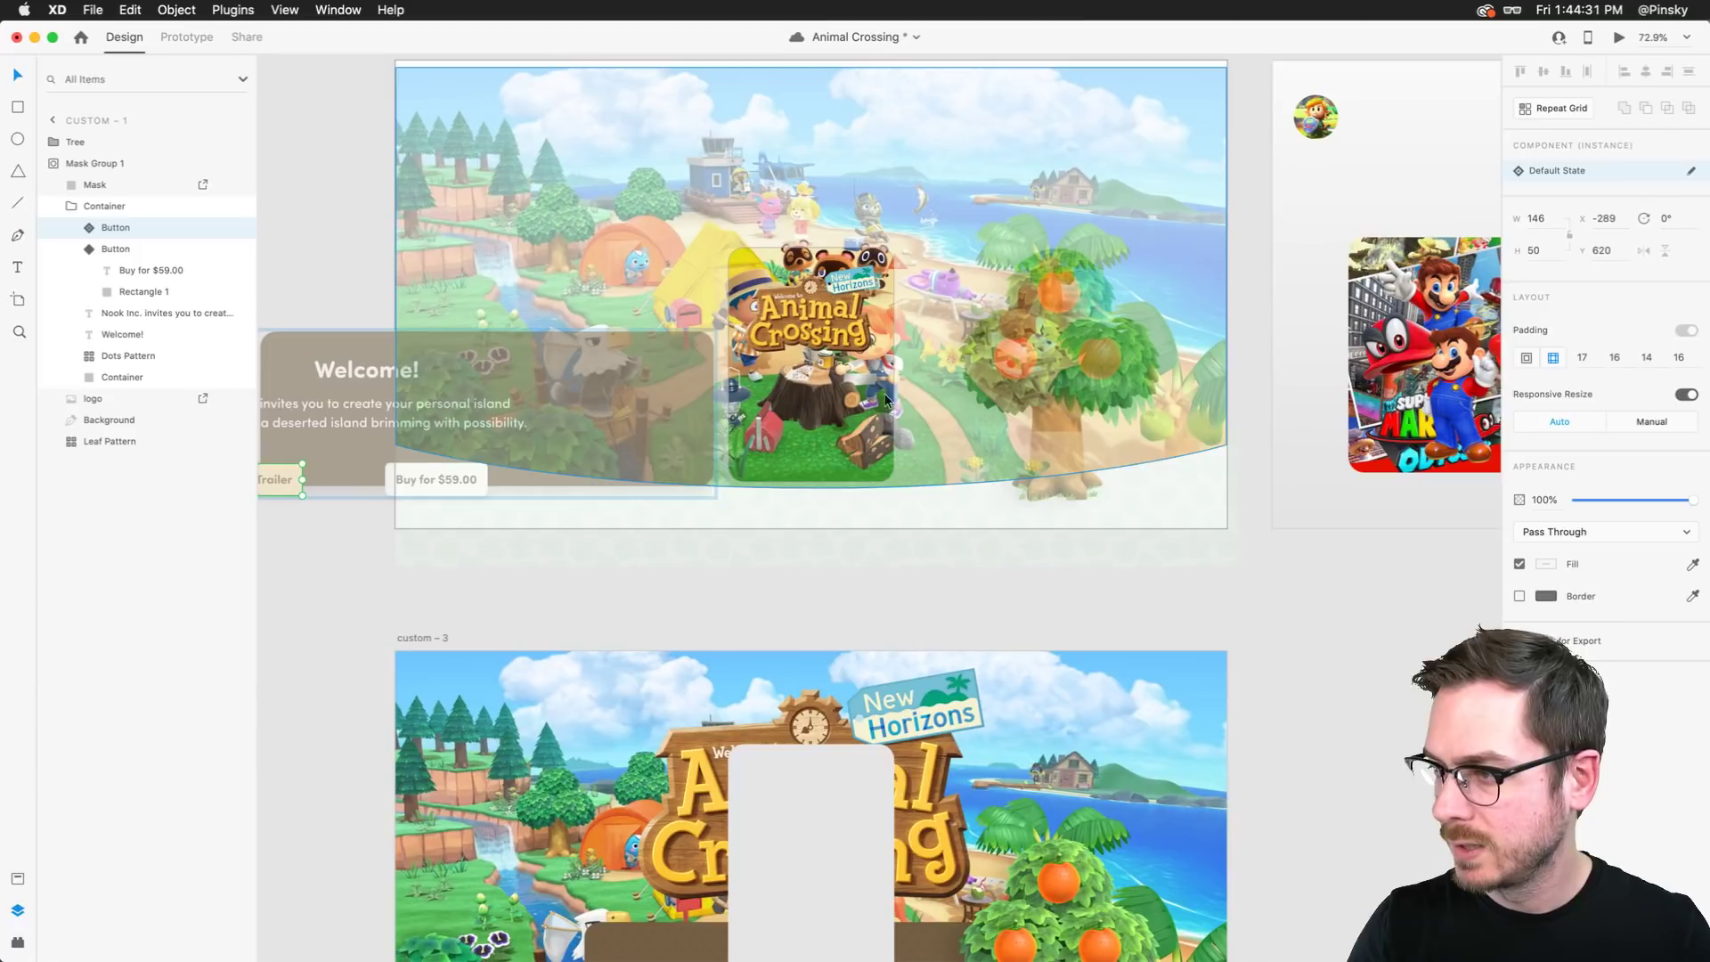
left_click(1256, 506)
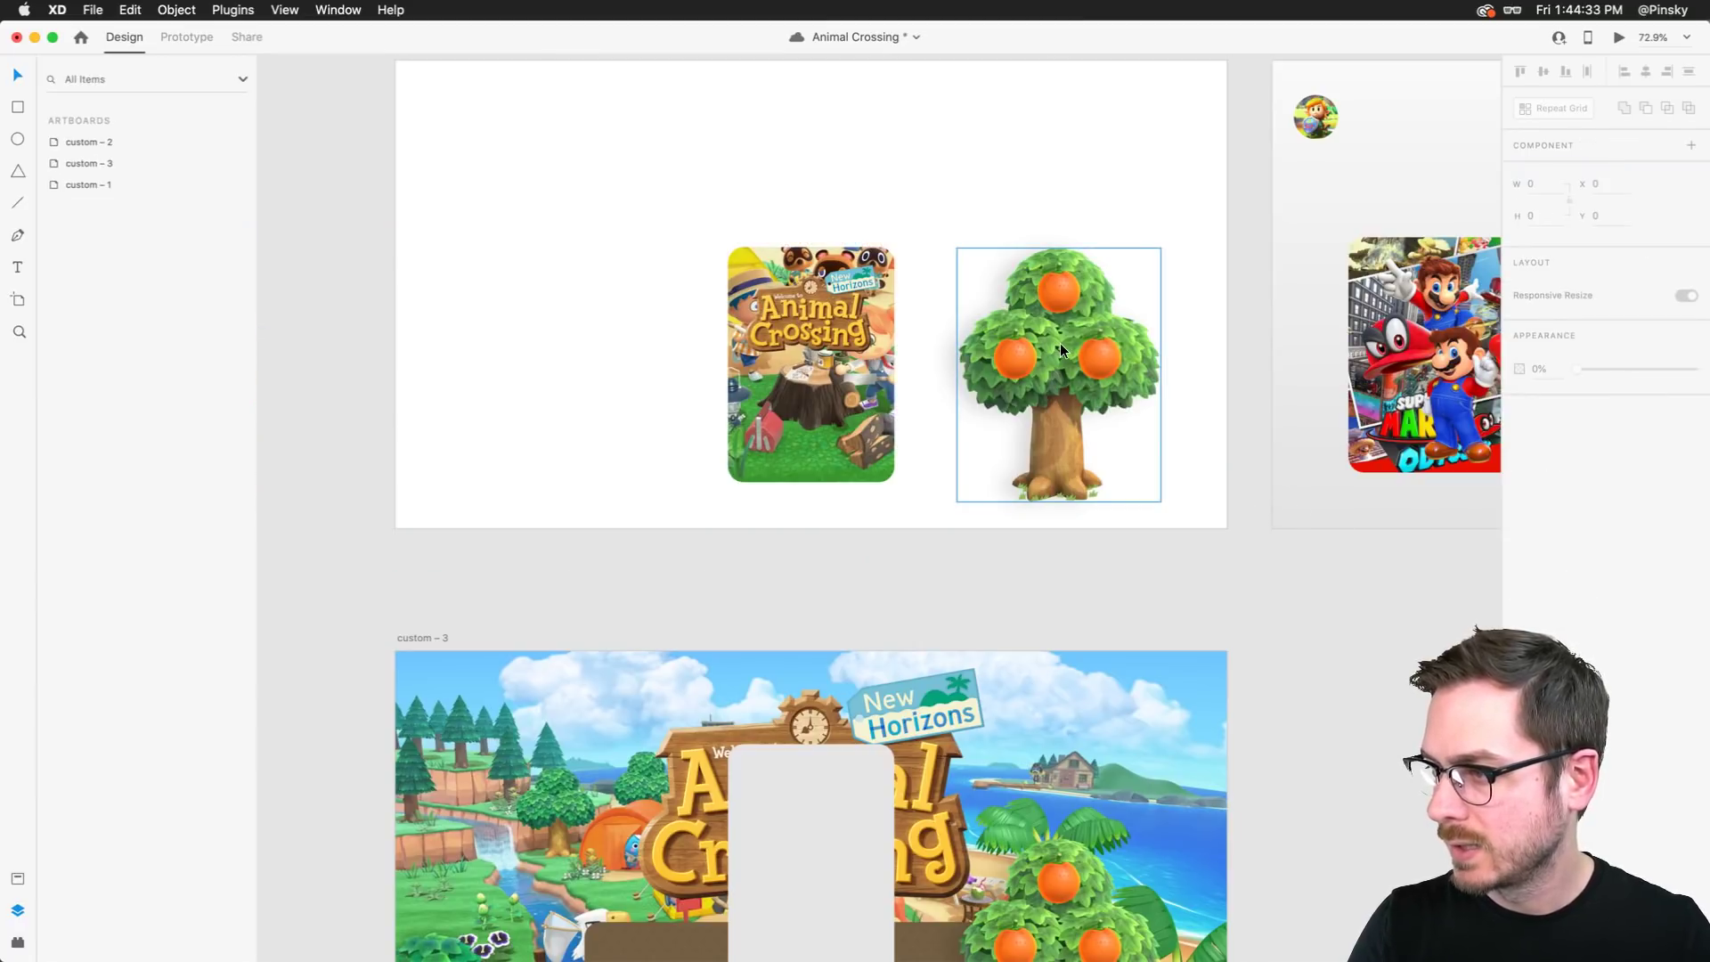
Replace the grey Odyssey card on custom – 3 with a matching card layer named Mask at X 512, Y 287
scroll(1060, 344, "down", 5)
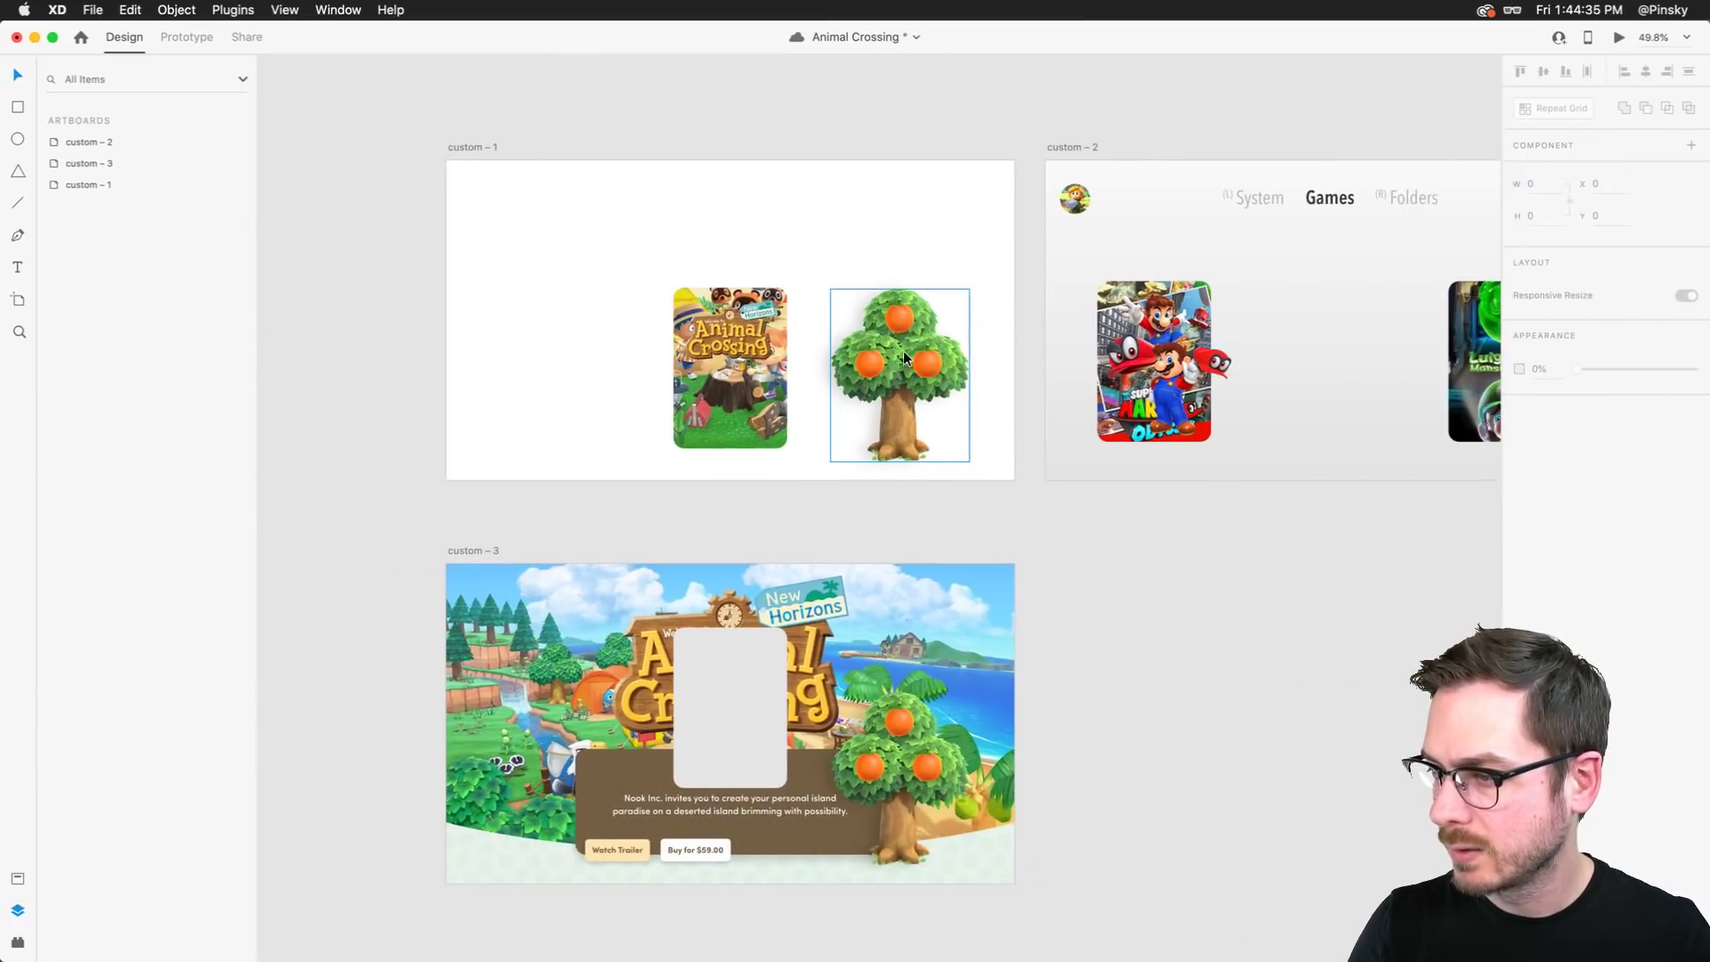
left_click(759, 348)
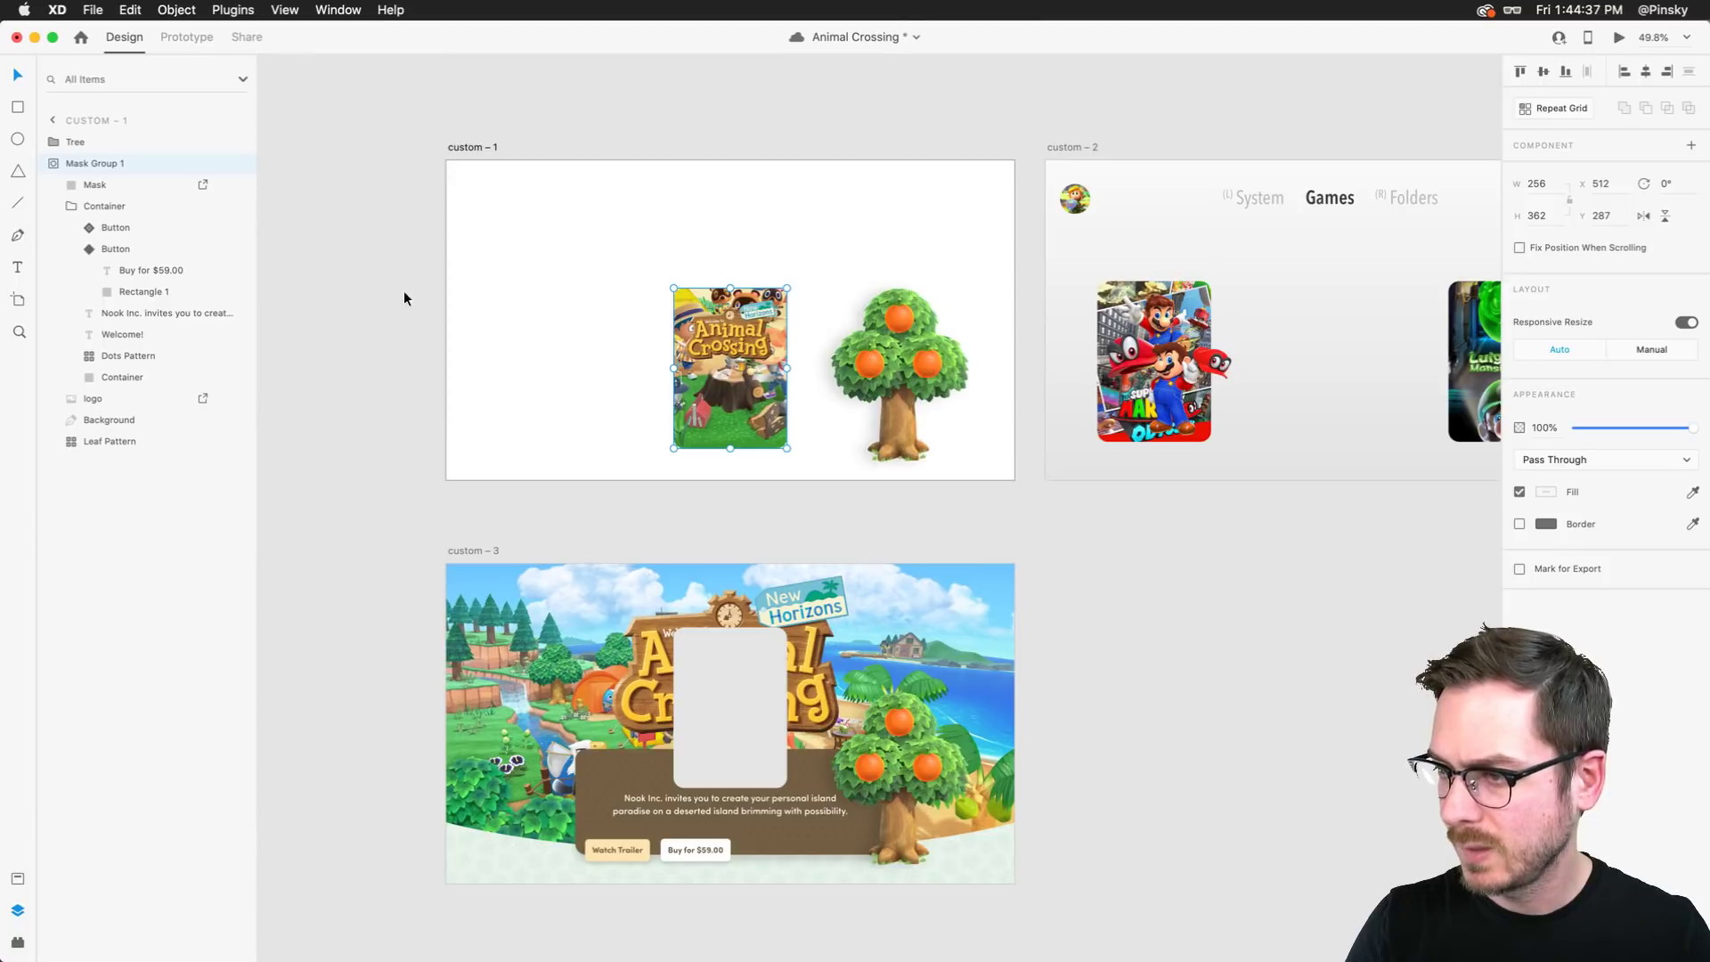
left_click(103, 187)
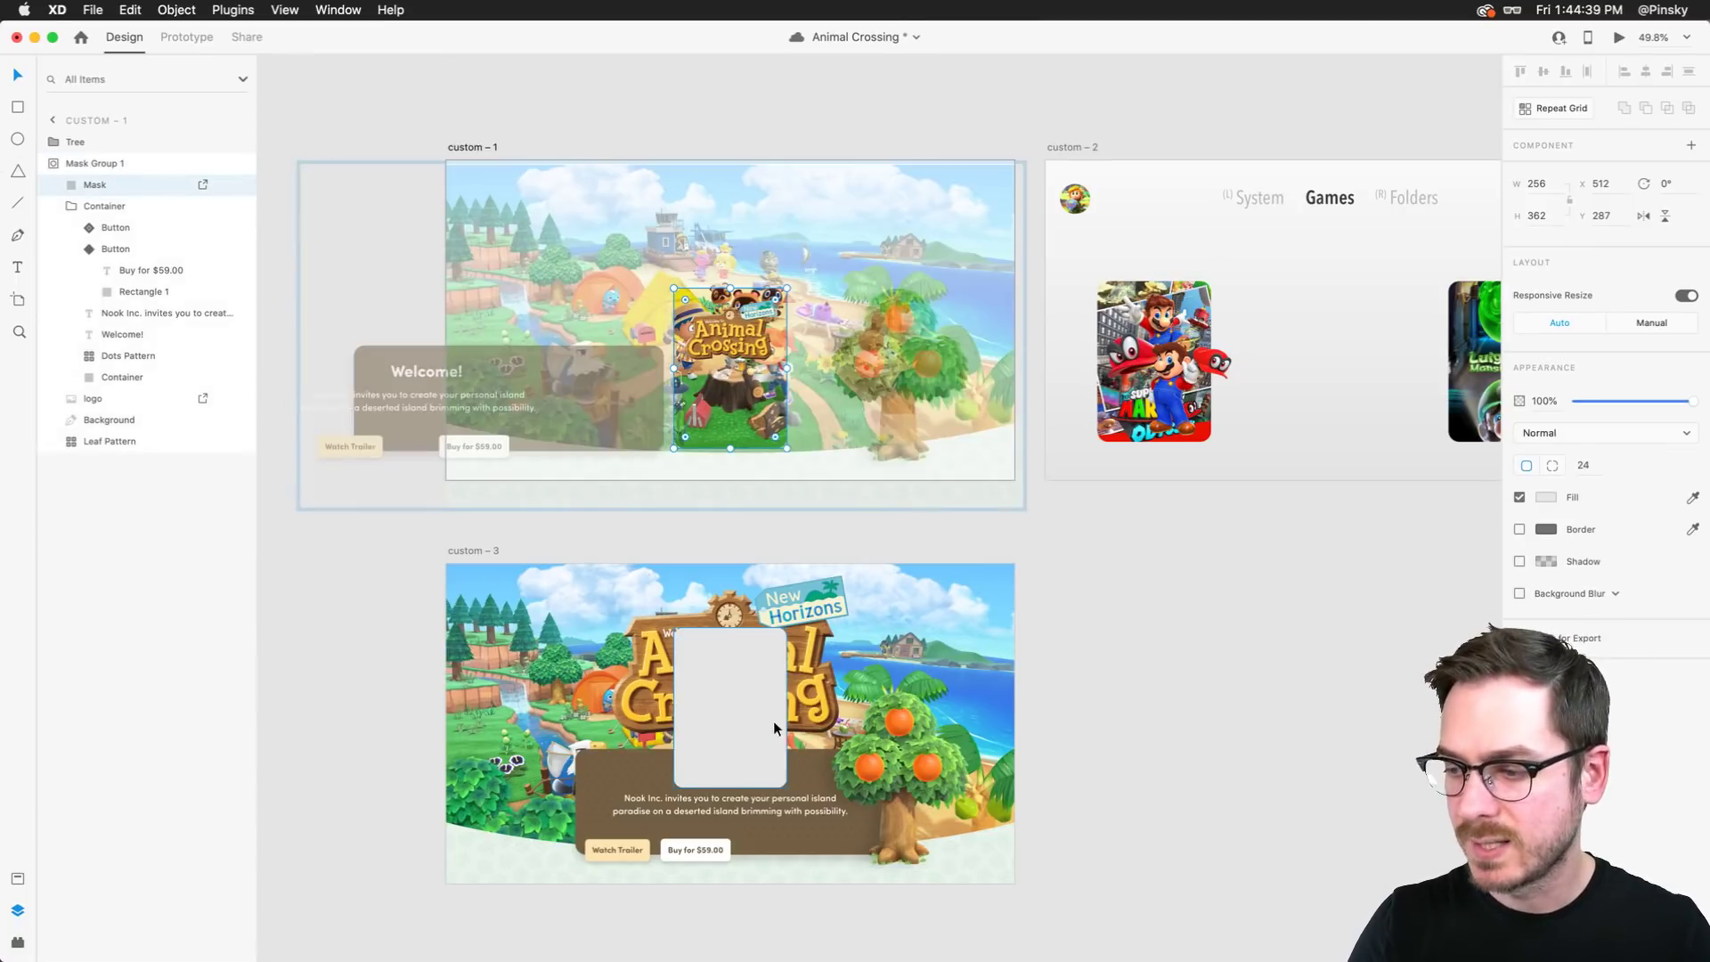
left_click(729, 713)
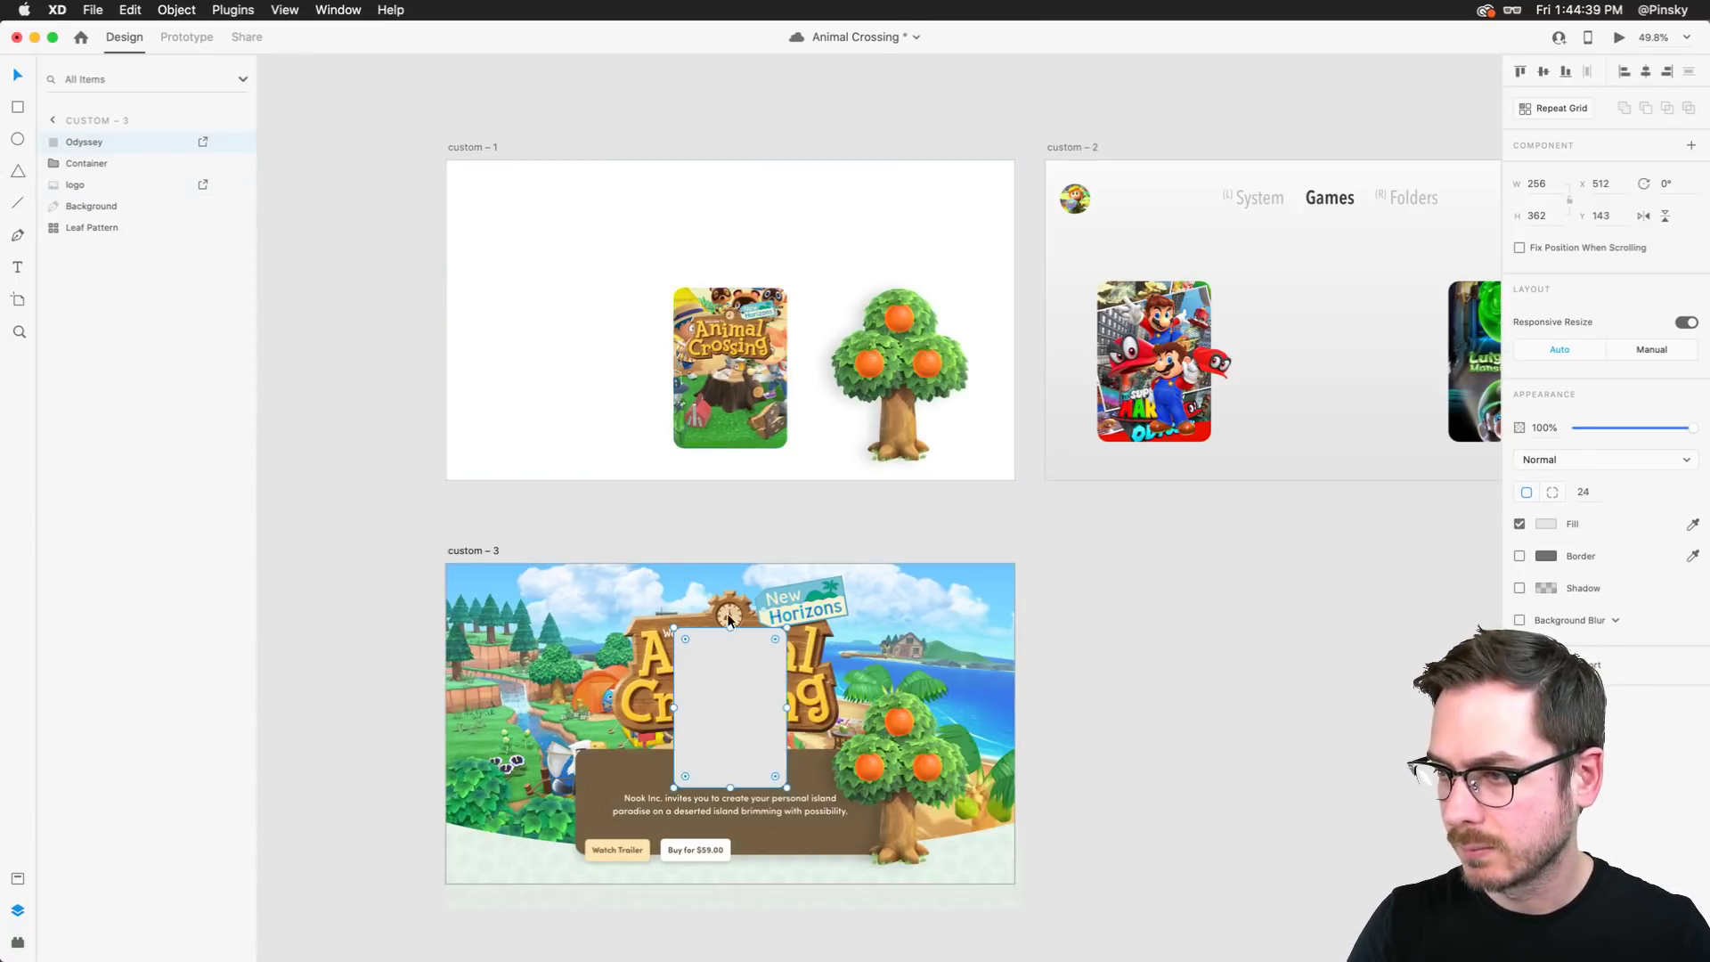
left_click(840, 356)
left_click(105, 183)
left_click(711, 675)
left_click_drag(778, 697, 778, 761)
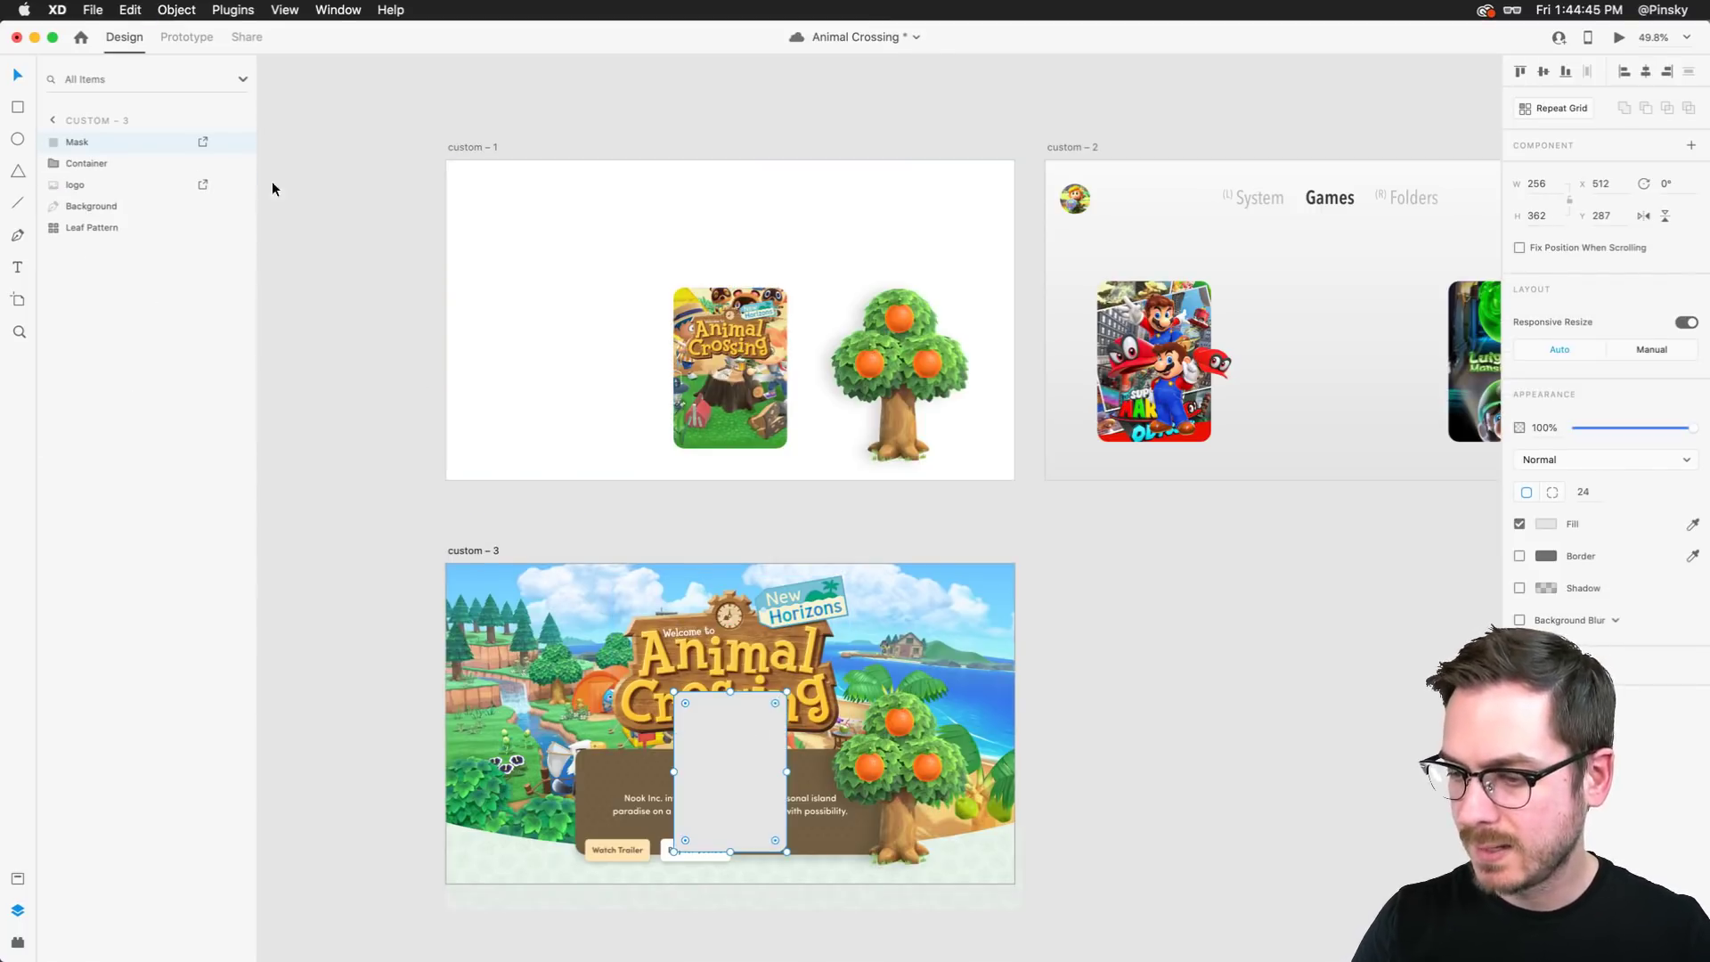
Move the Tree layer out of Container to just below Mask on custom – 3, and shift that artboard down to Y 1701
left_click(54, 163)
left_click_drag(99, 246, 118, 157)
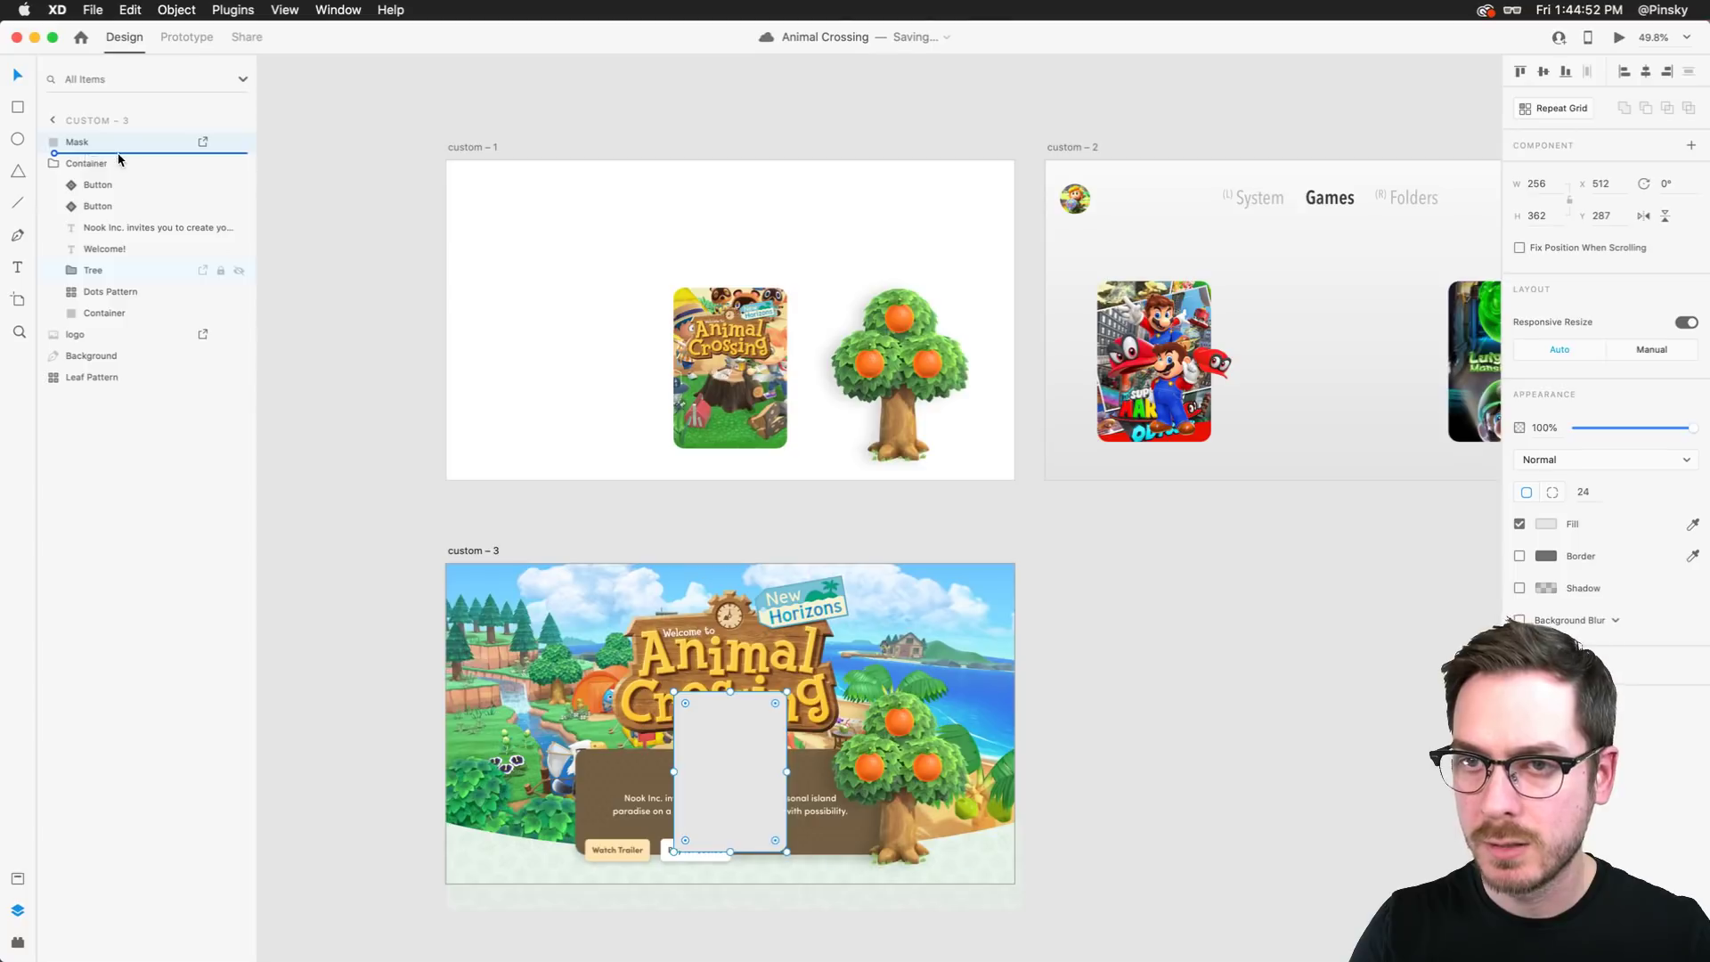
left_click(458, 548)
left_click_drag(458, 548, 452, 900)
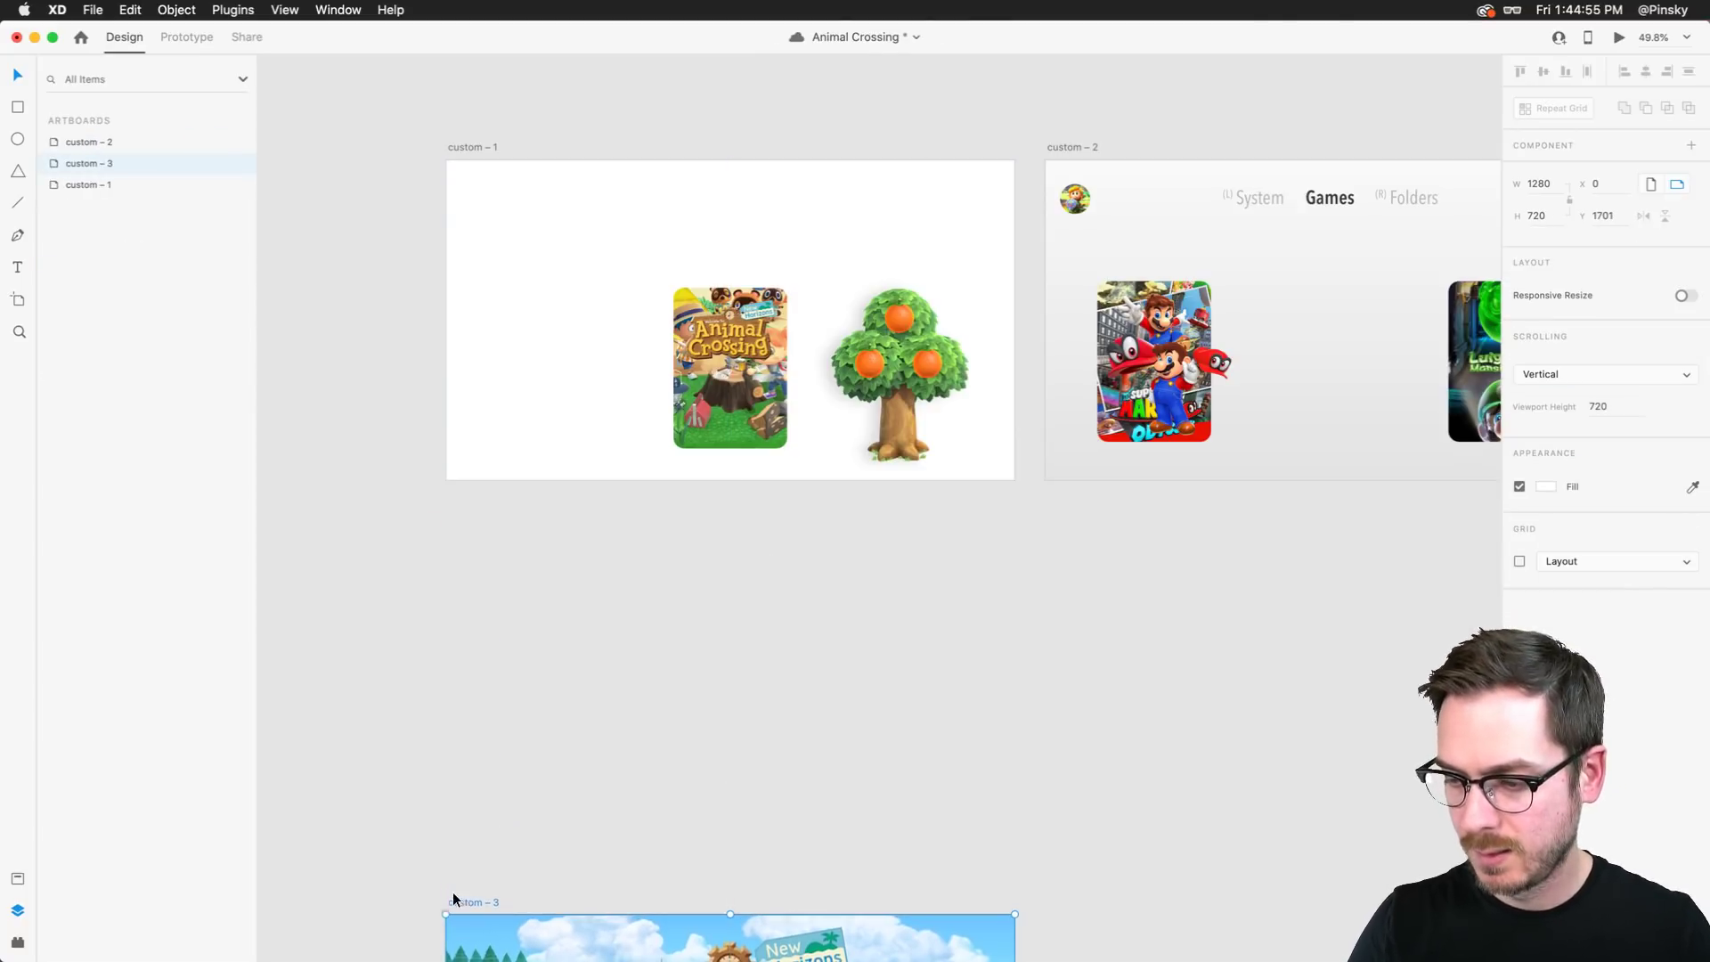
left_click_drag(473, 138, 478, 493)
key("super+z")
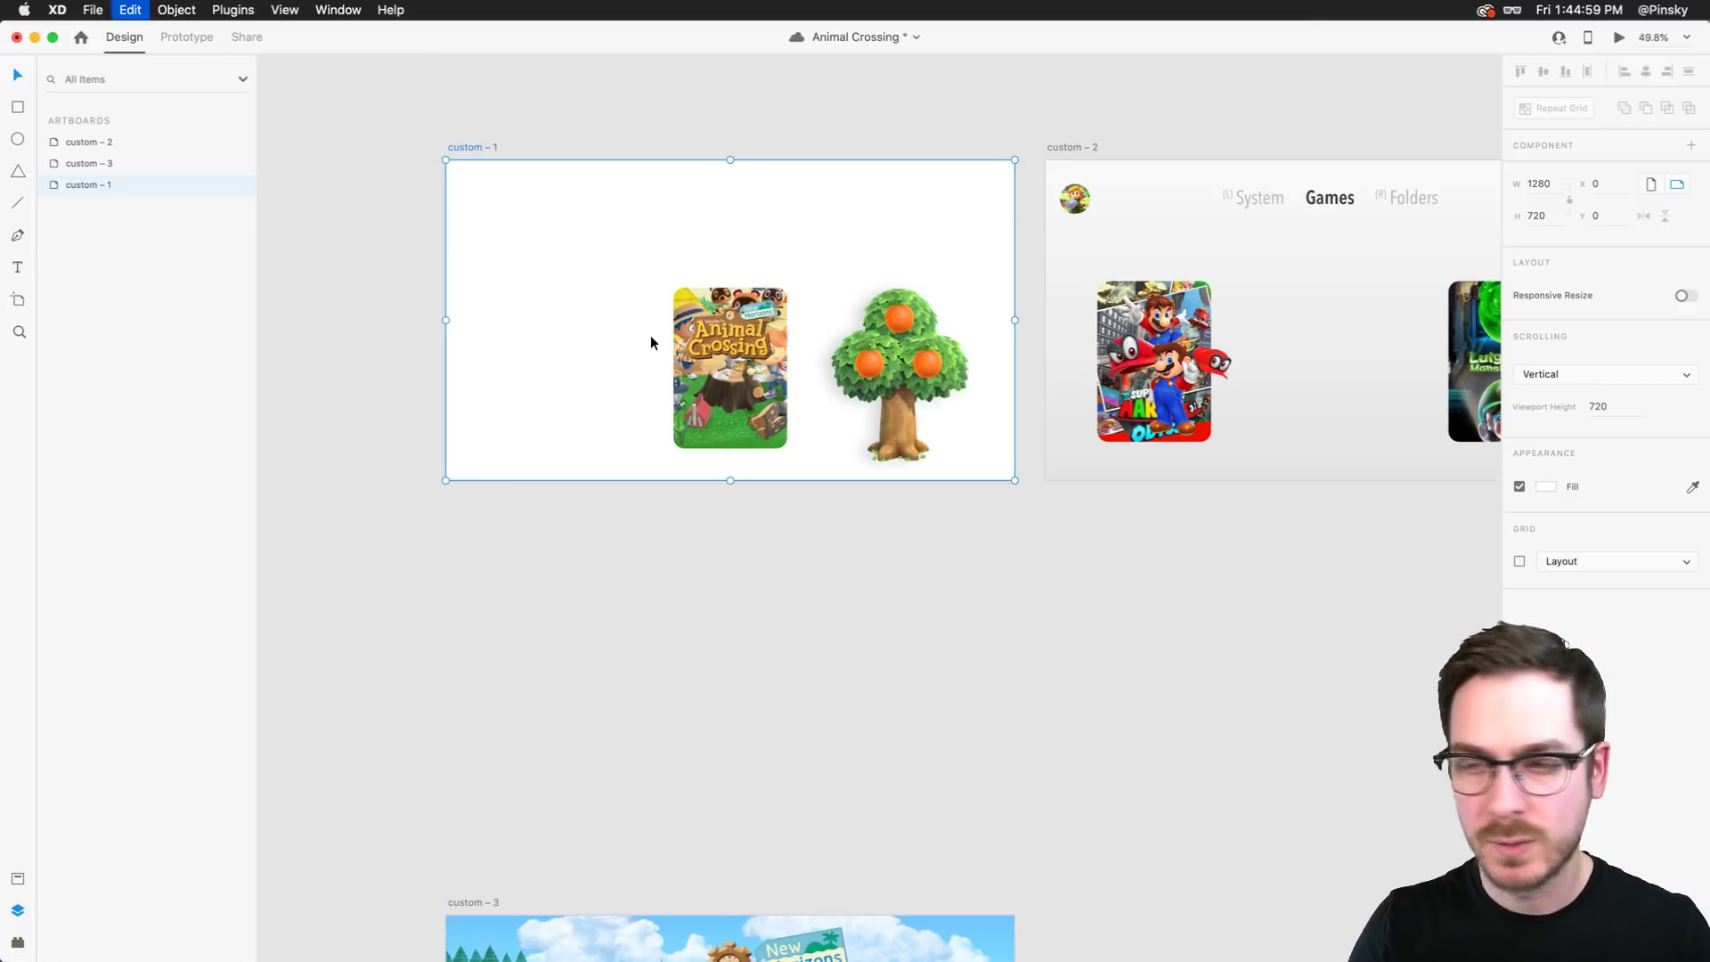
Rename the game card's mask group on custom – 1 as Animal Crossing
left_click(711, 353)
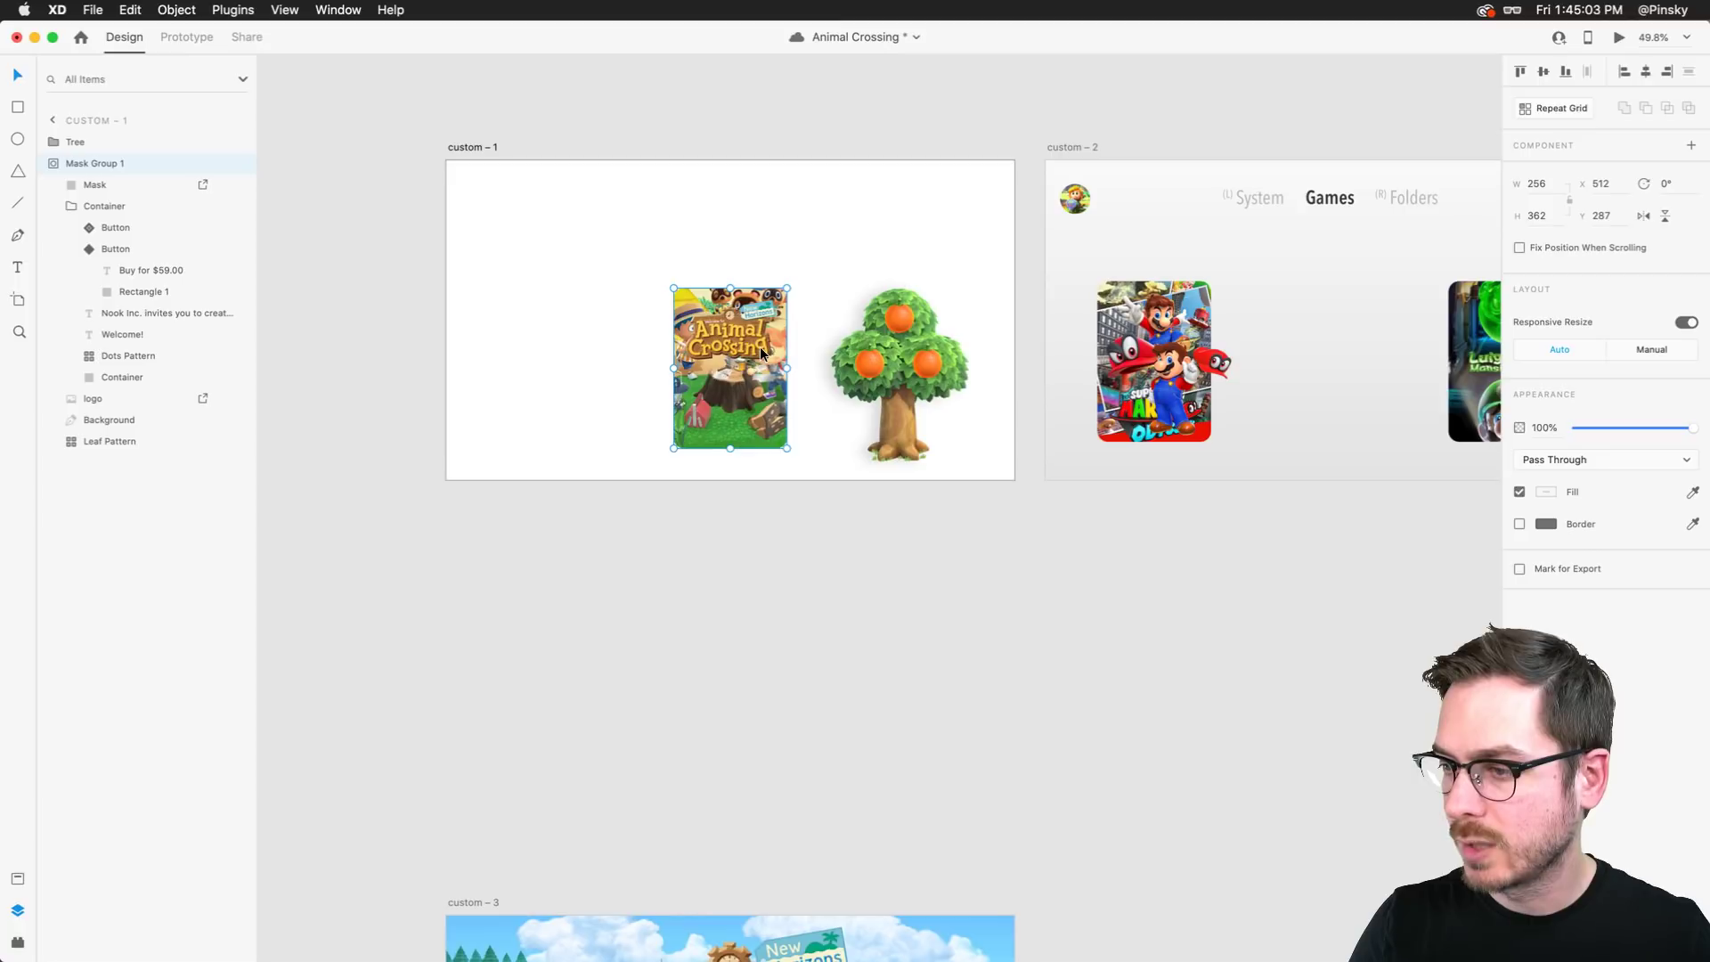
scroll(760, 347, "right", 3)
double_click(92, 165)
type("Animal")
key("BackSpace")
key("BackSpace")
key("BackSpace")
key("BackSpace")
key("BackSpace")
key("BackSpace")
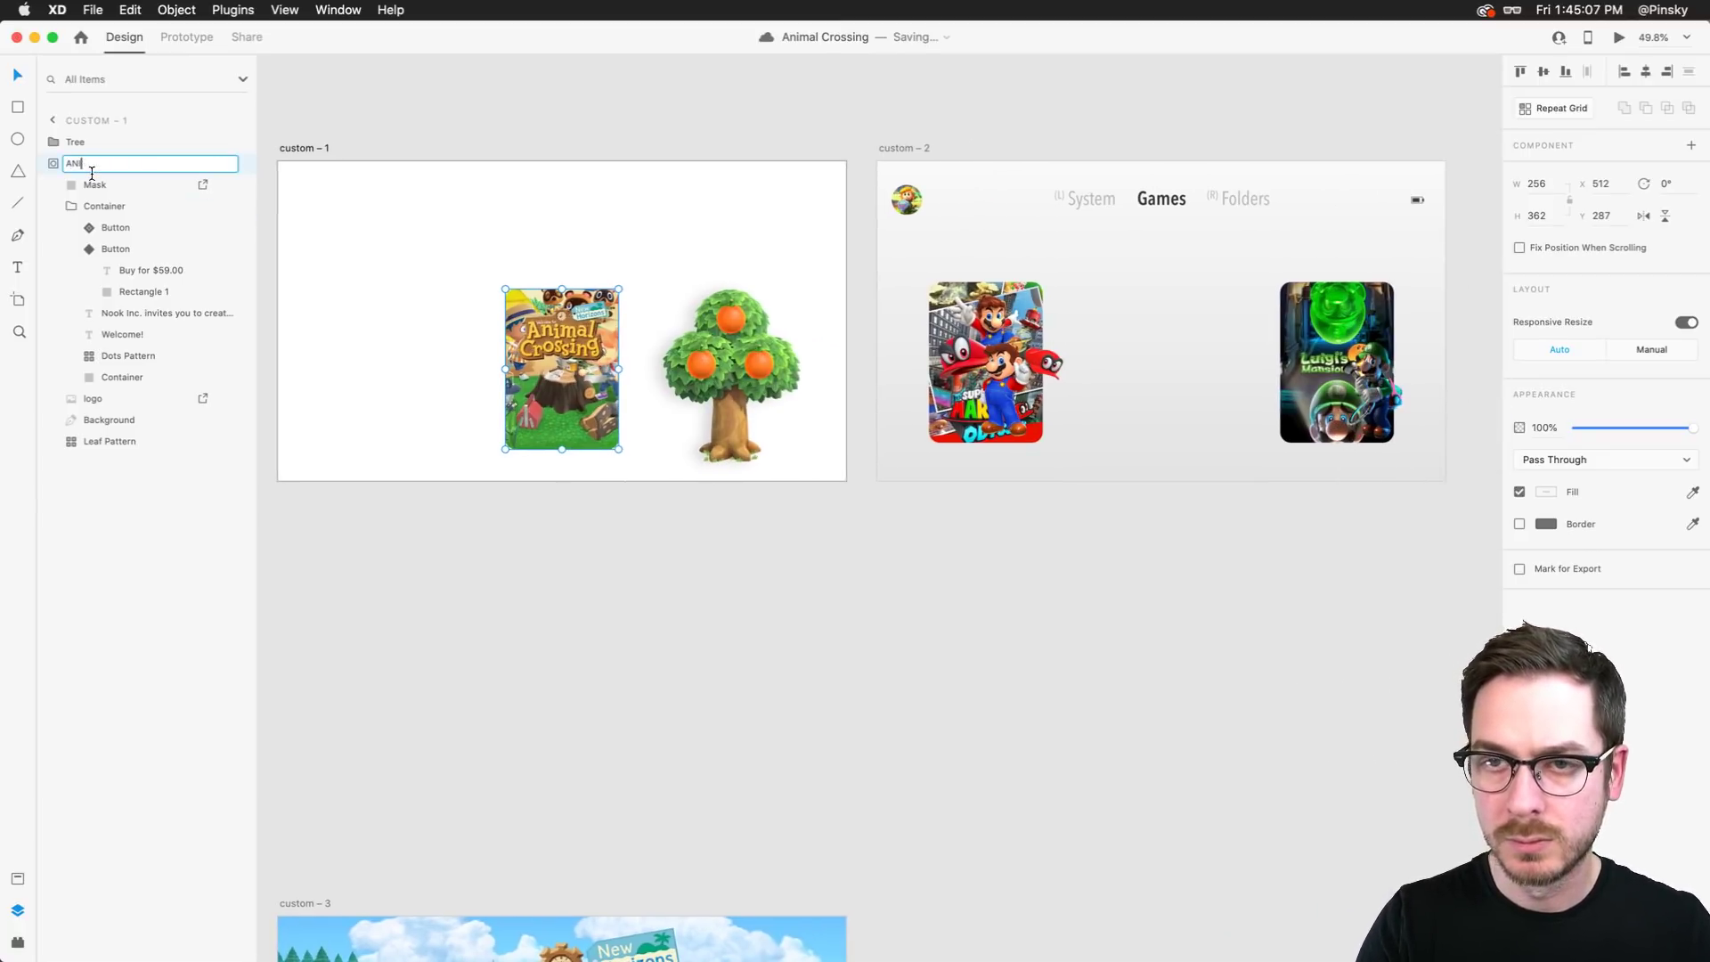
type("Animal Crossing")
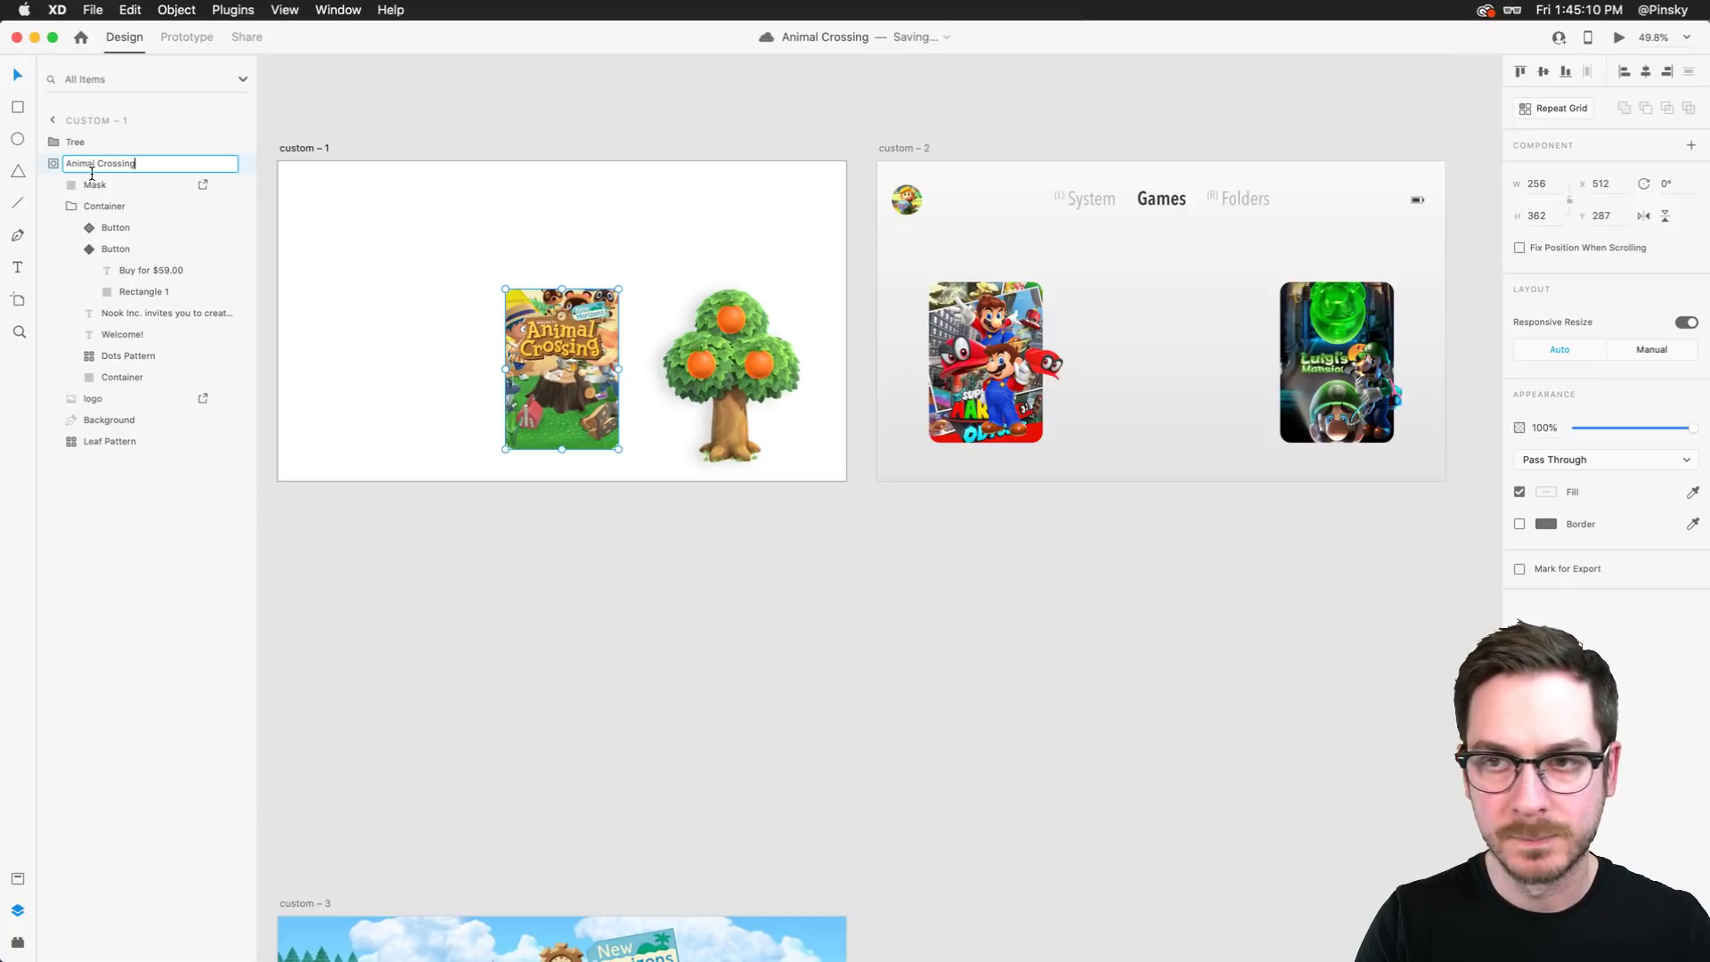
key("Return")
Copy the Animal Crossing card into custom – 2 between the two other game cards and place it at X 512, Y 272
scroll(891, 374, "right", 4)
left_click(917, 371)
key("super+v")
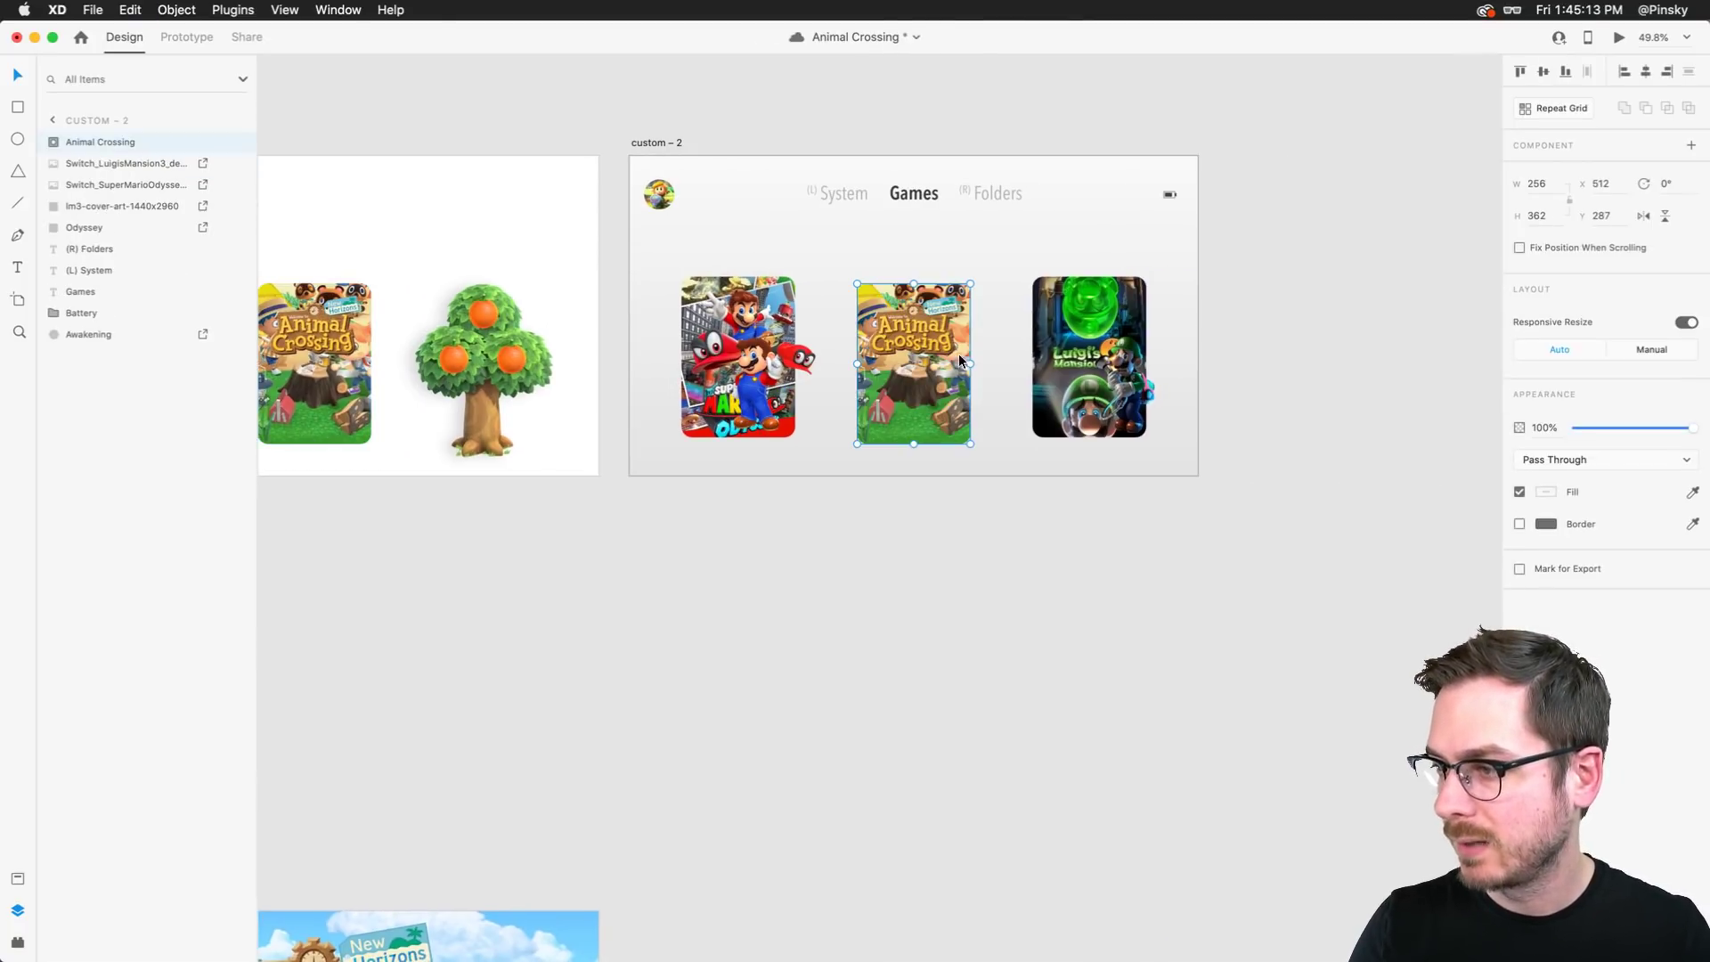
left_click_drag(932, 351, 932, 346)
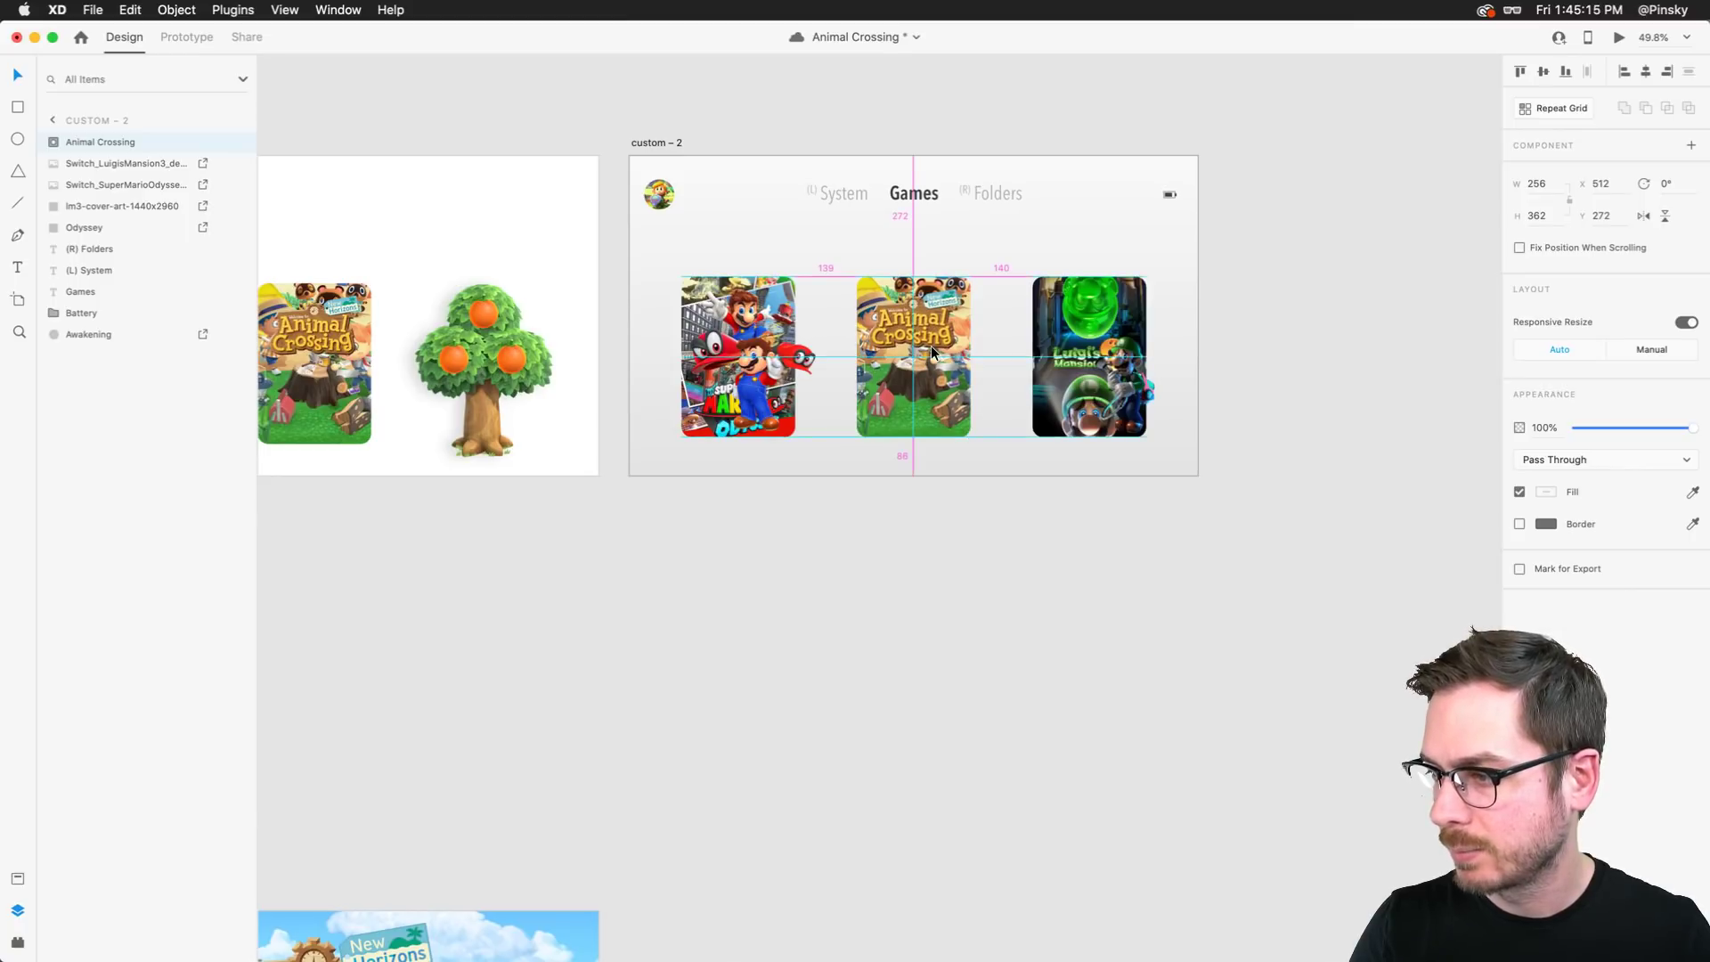
key("super+z")
left_click_drag(932, 351, 932, 340)
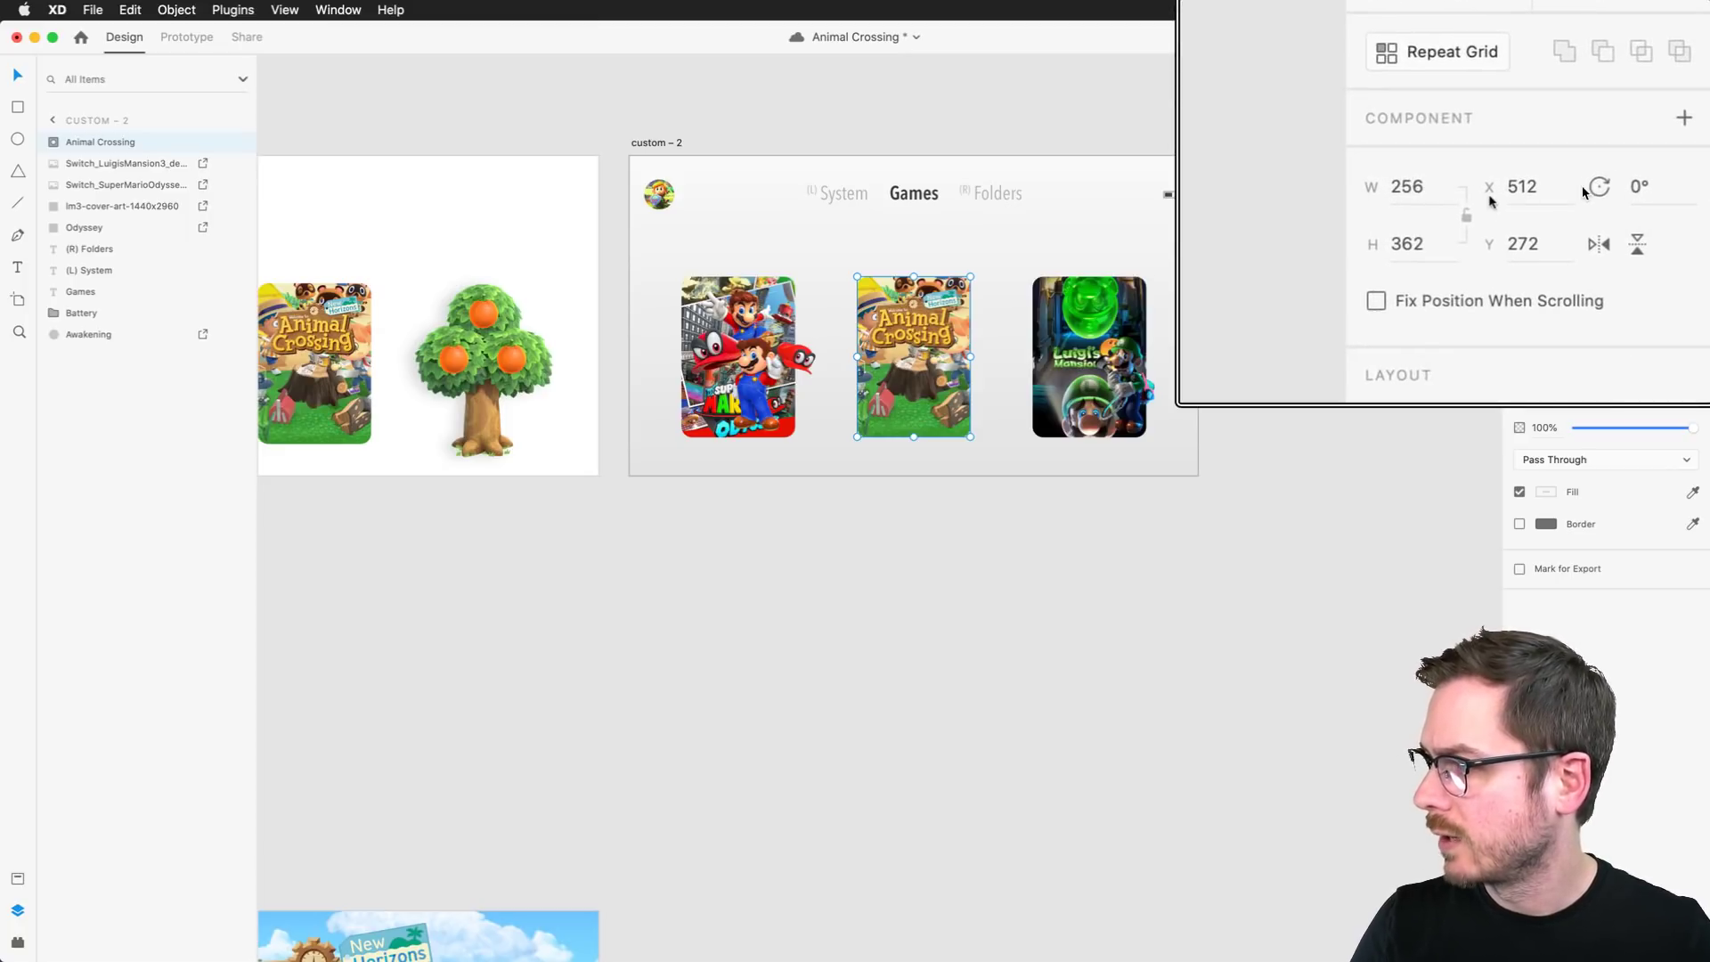
left_click(1537, 247)
type("262")
key("Return")
key("super+z")
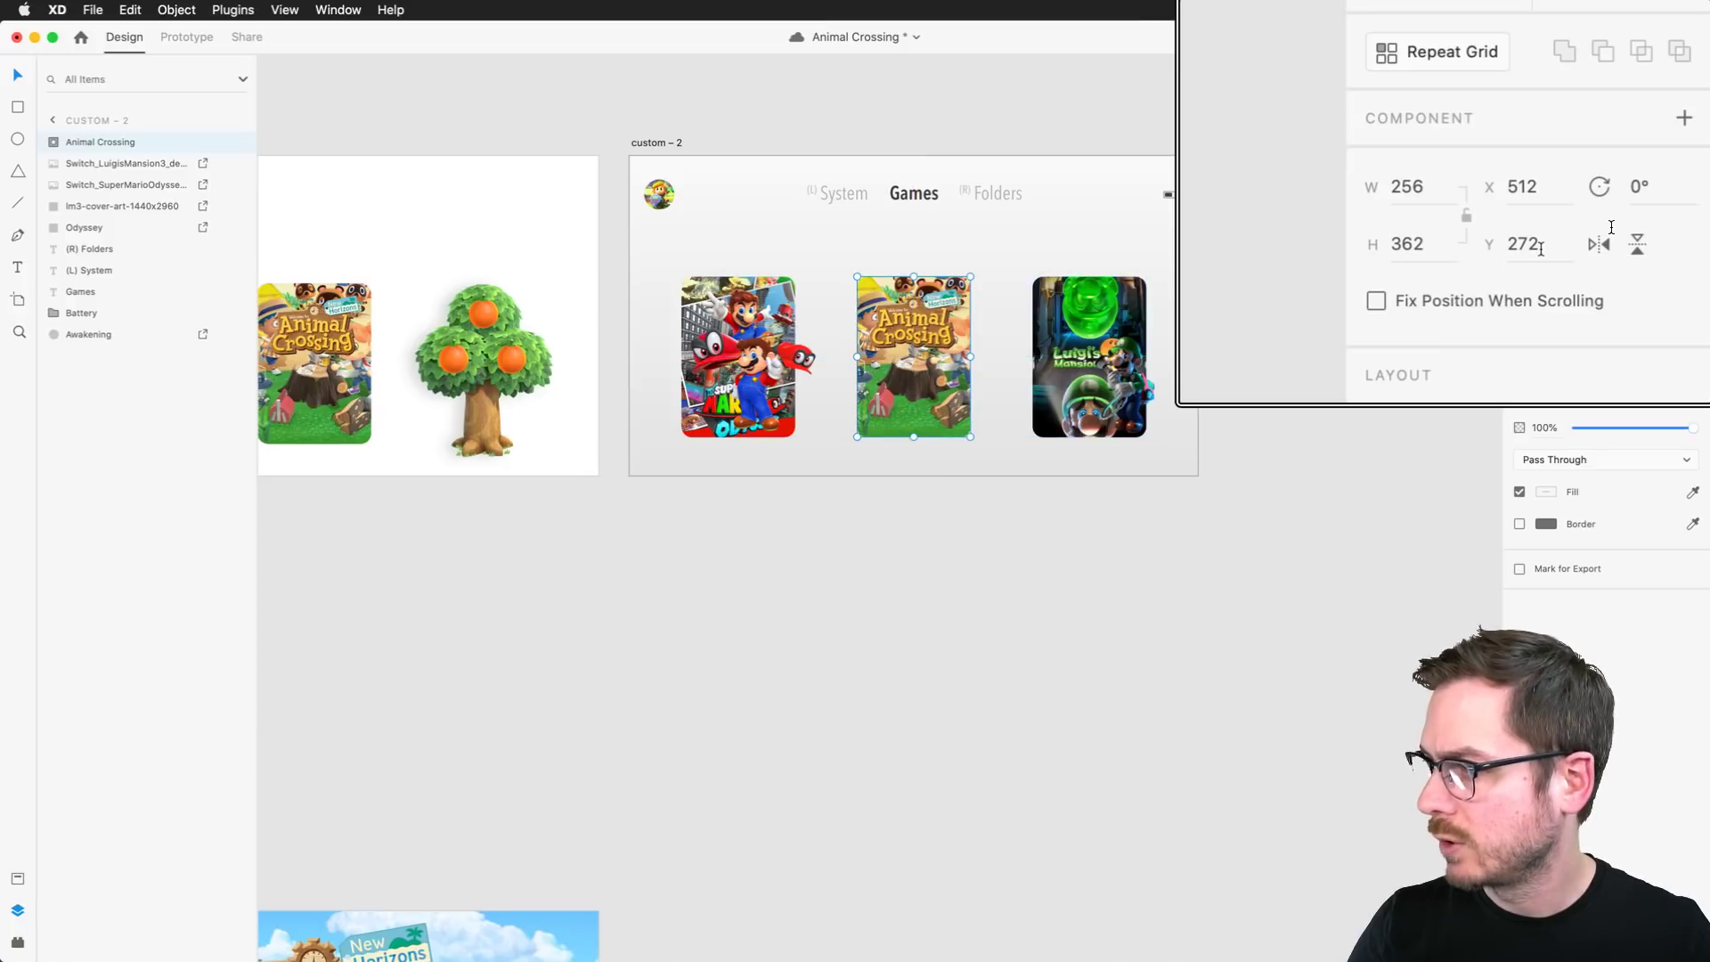
Set the Animal Crossing card on custom – 1 to Y 272 and save the document
scroll(1172, 302, "left", 5)
left_click(592, 365)
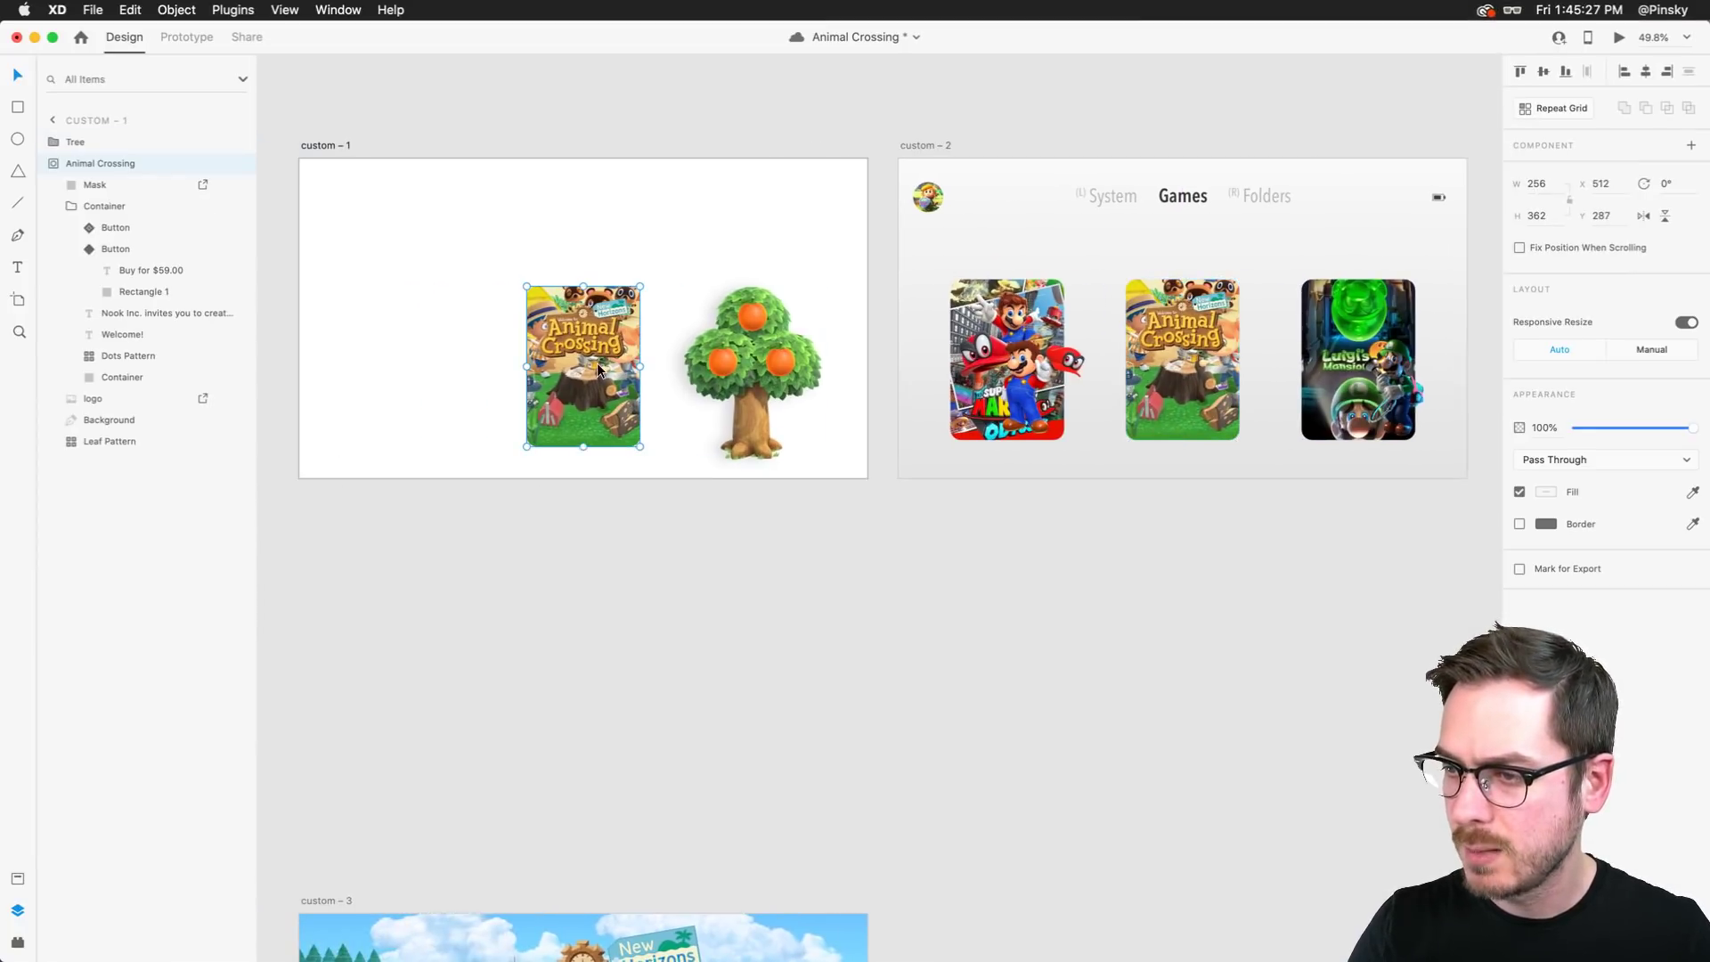
left_click(1608, 218)
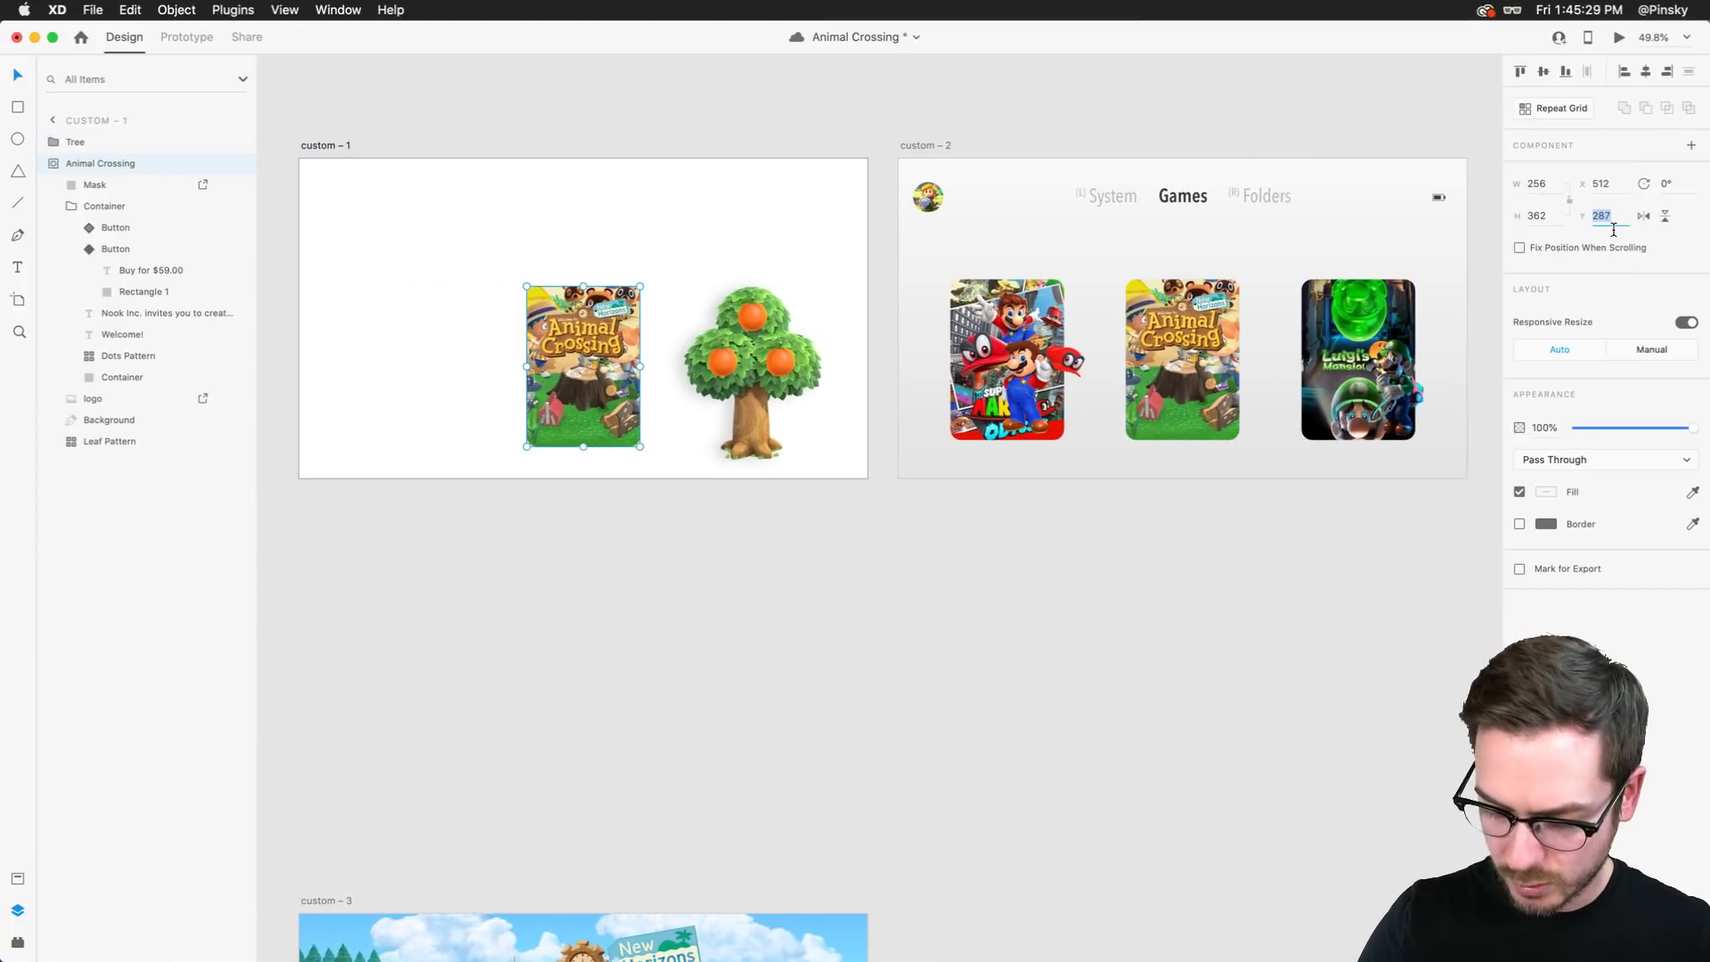
key("Return")
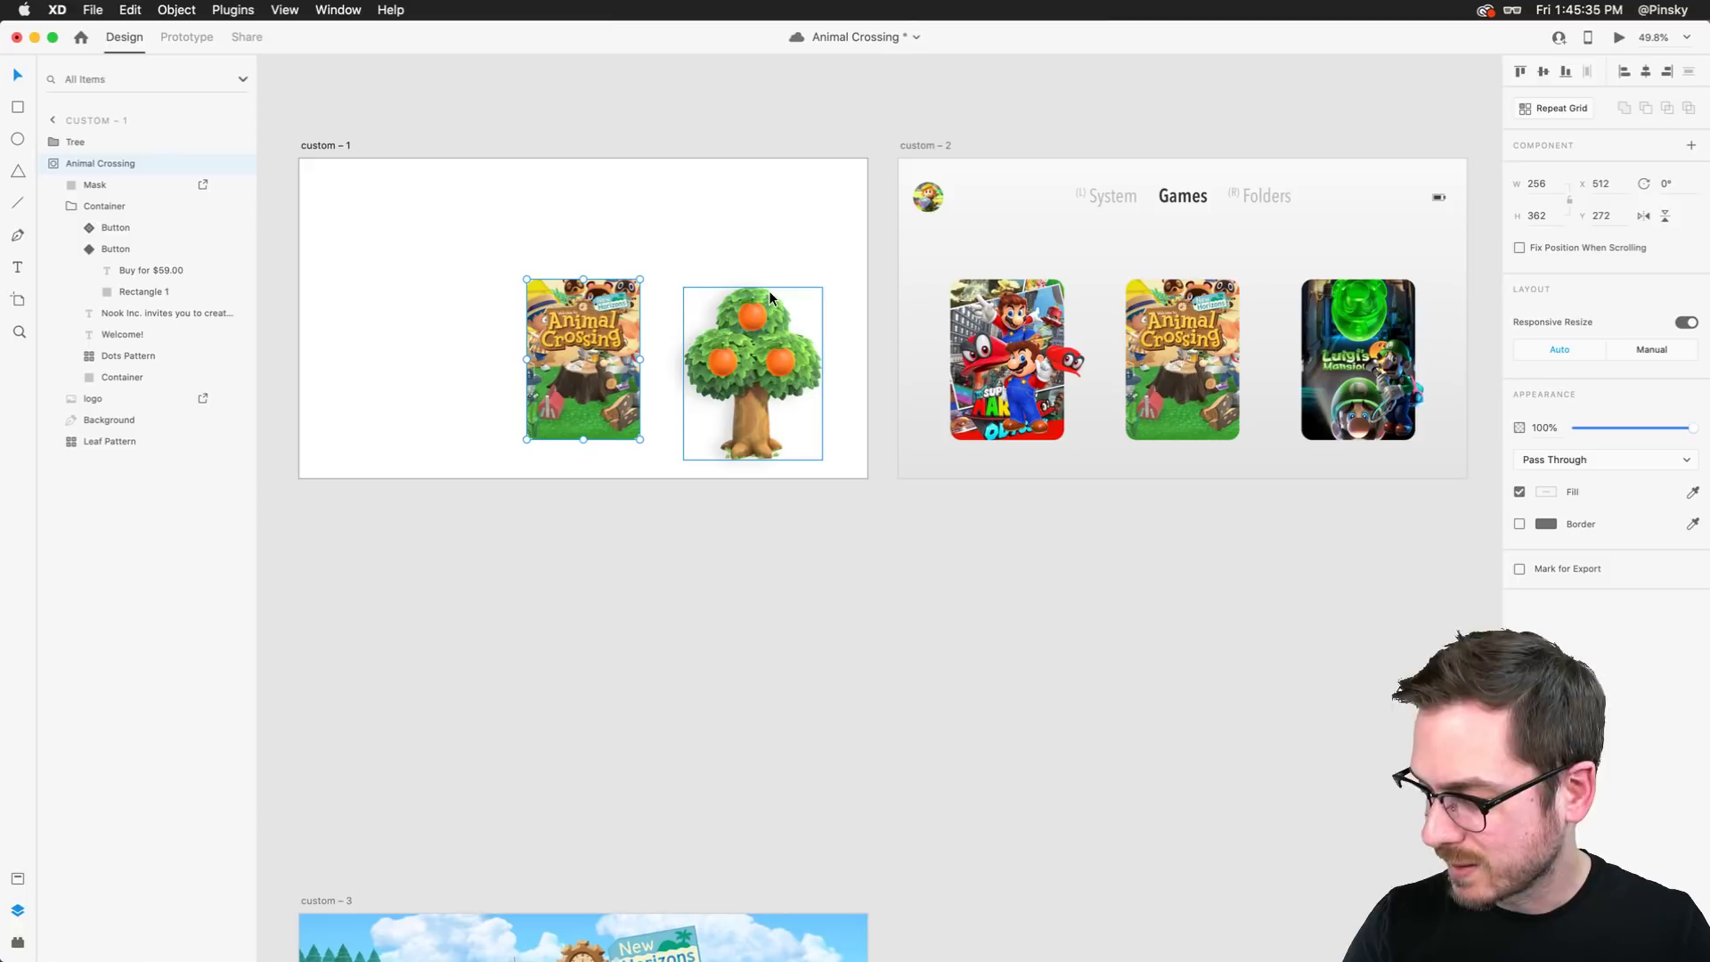
key("super+s")
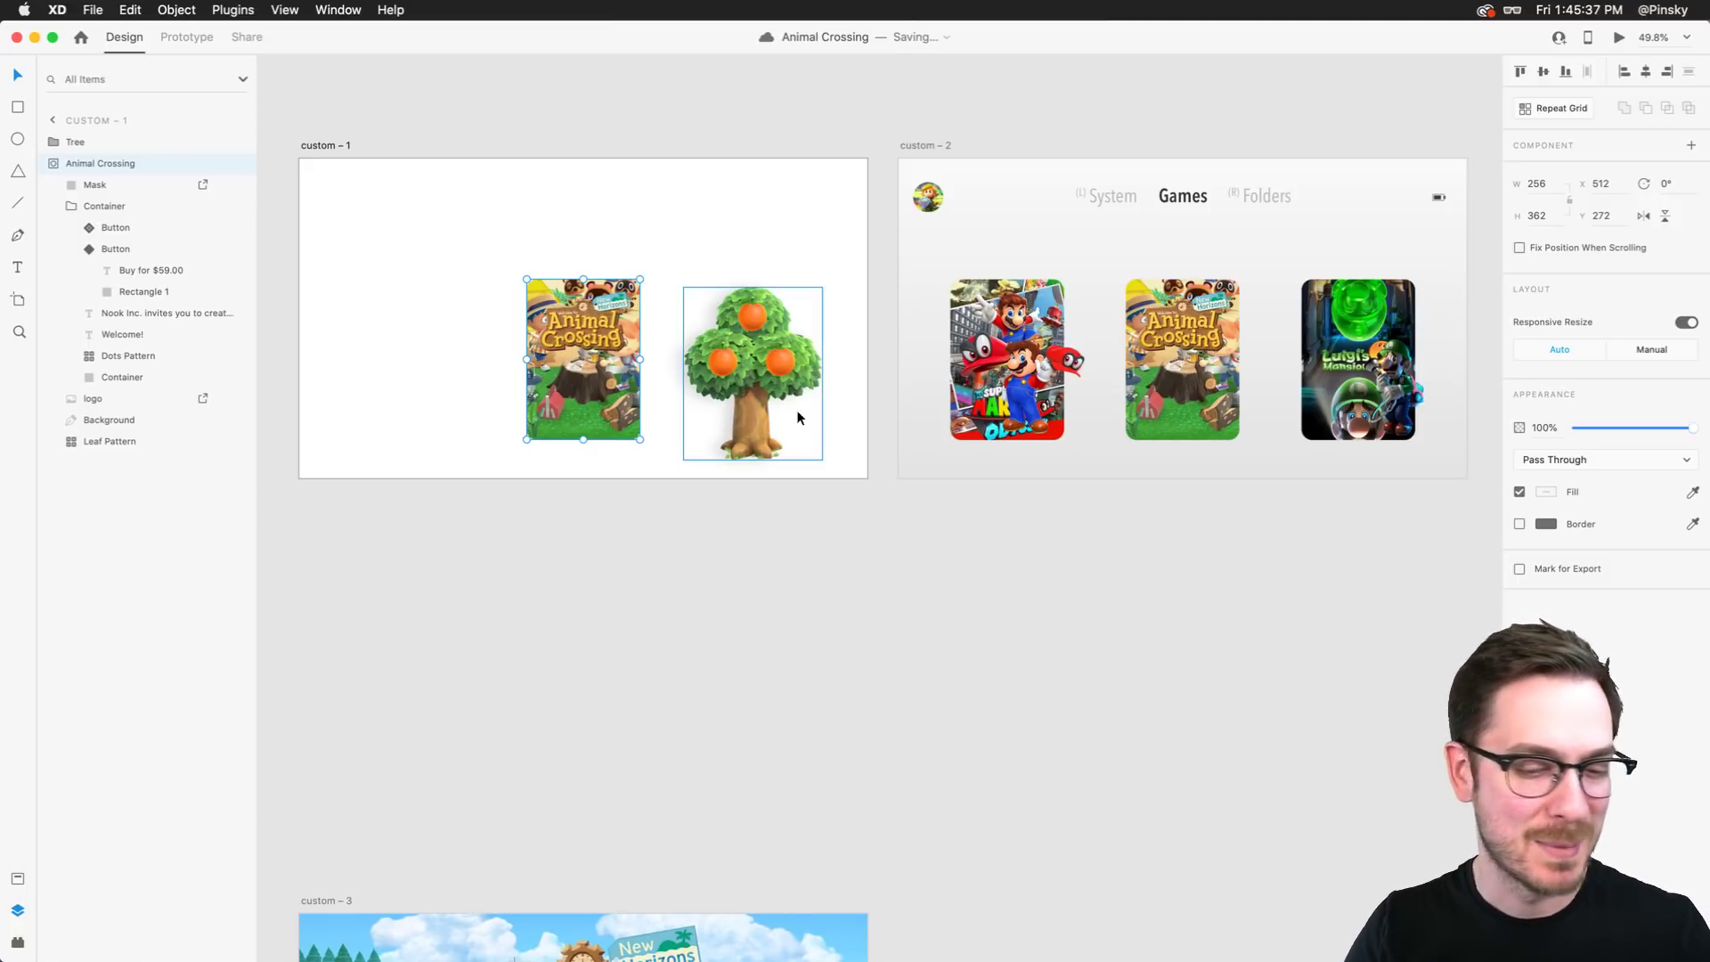
Copy the Tree from custom – 1 into custom – 2 and move it beside the Animal Crossing card
scroll(1060, 365, "right", 2)
scroll(1060, 365, "right", 1)
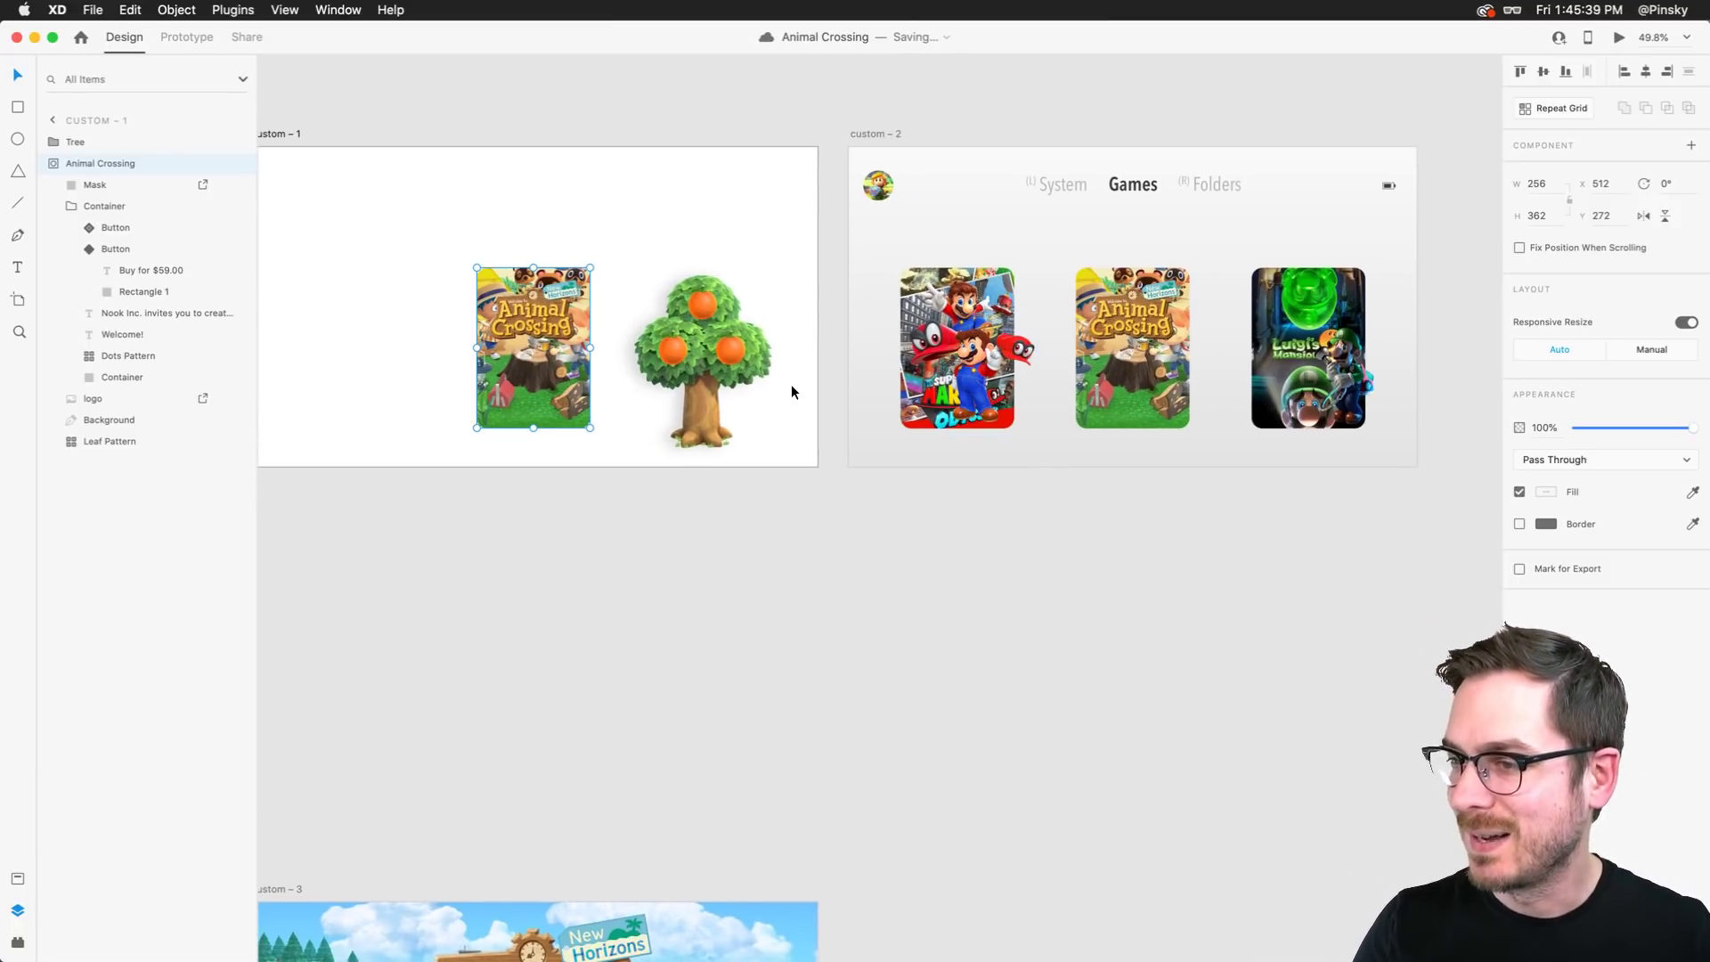
scroll(800, 392, "left", 3)
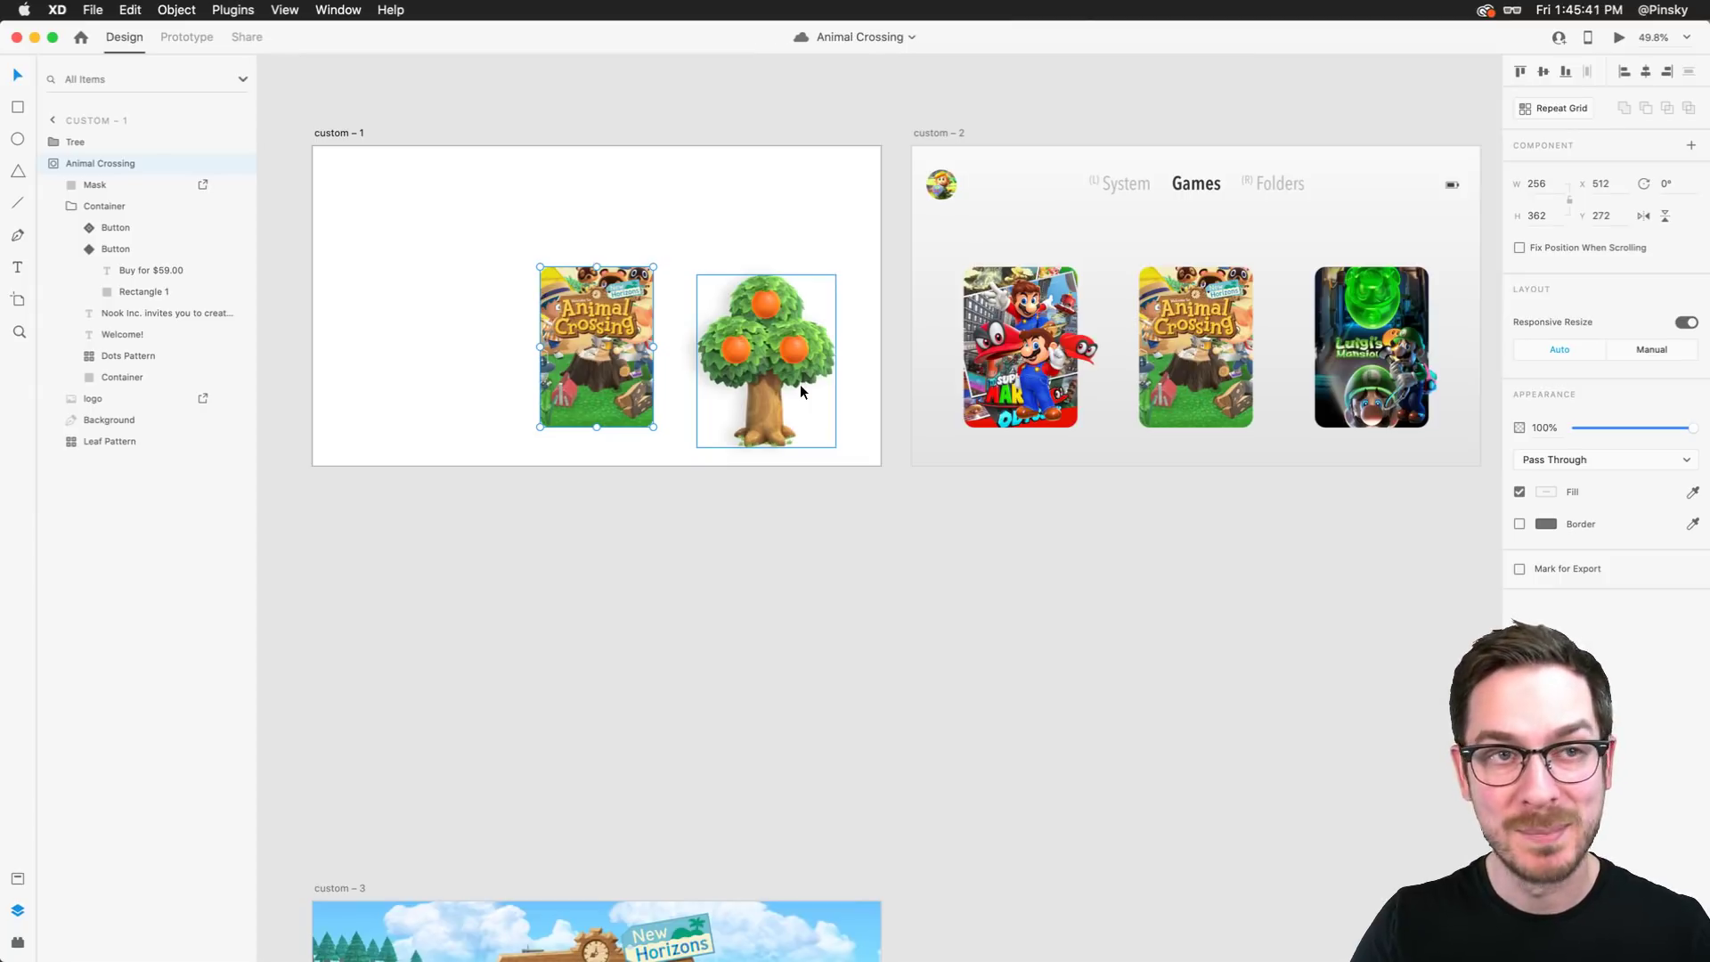
scroll(1142, 361, "right", 5)
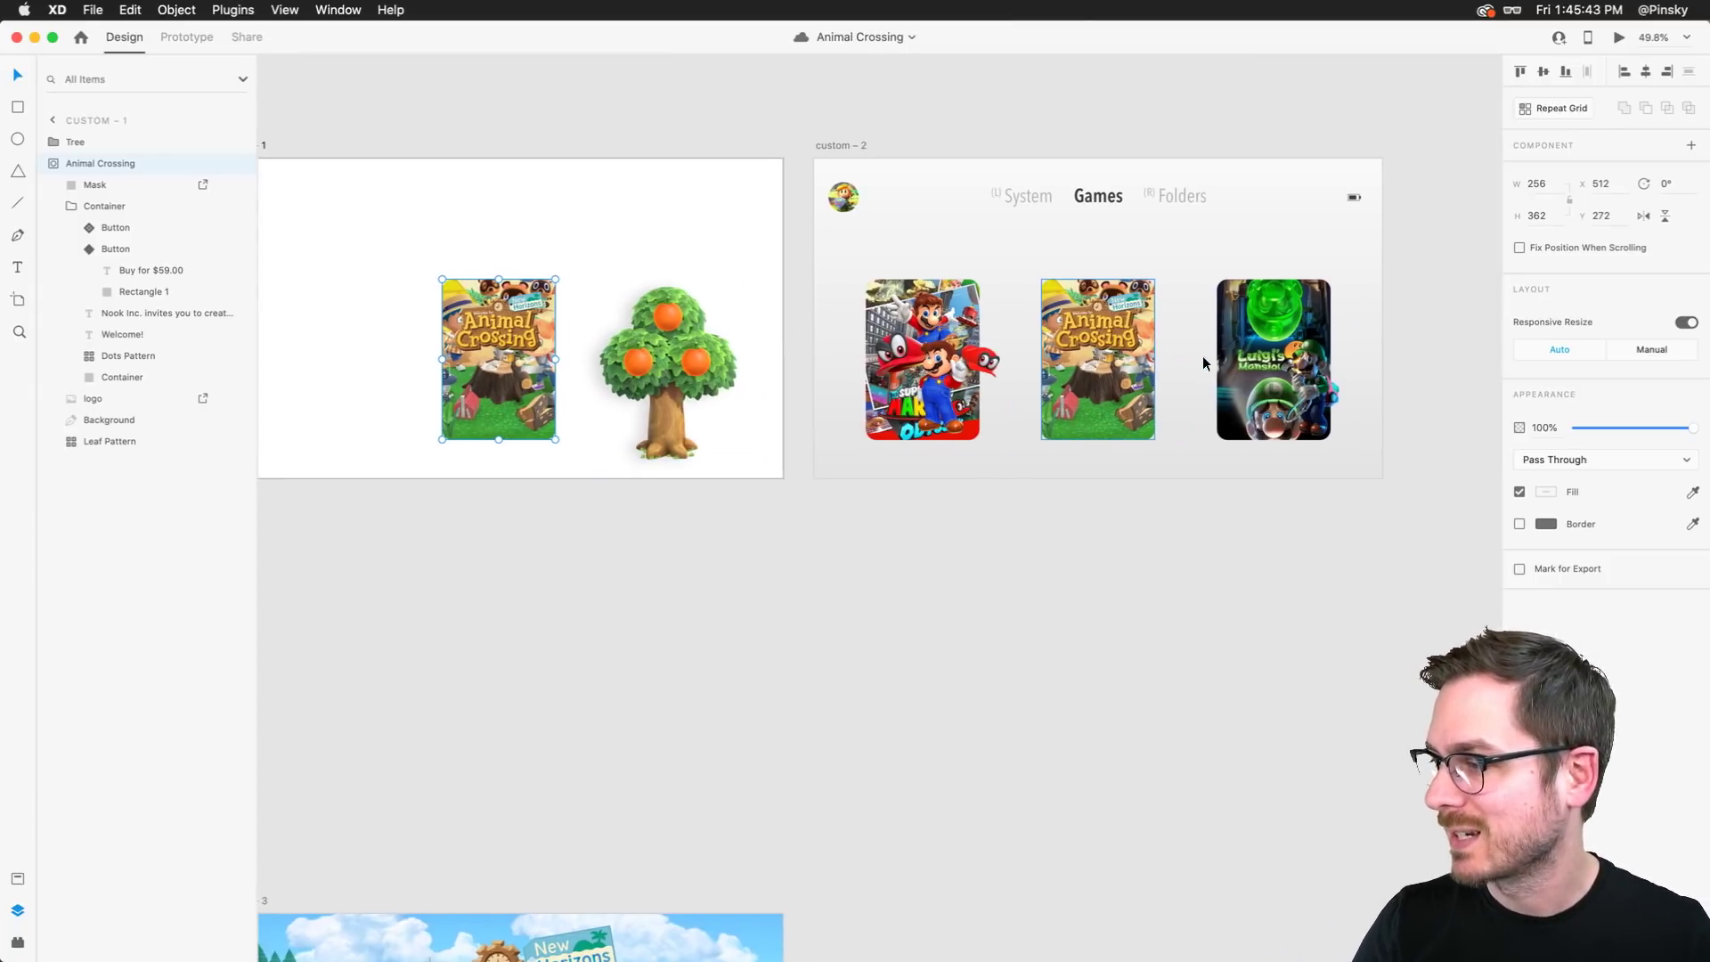
left_click(726, 356)
key("super+v")
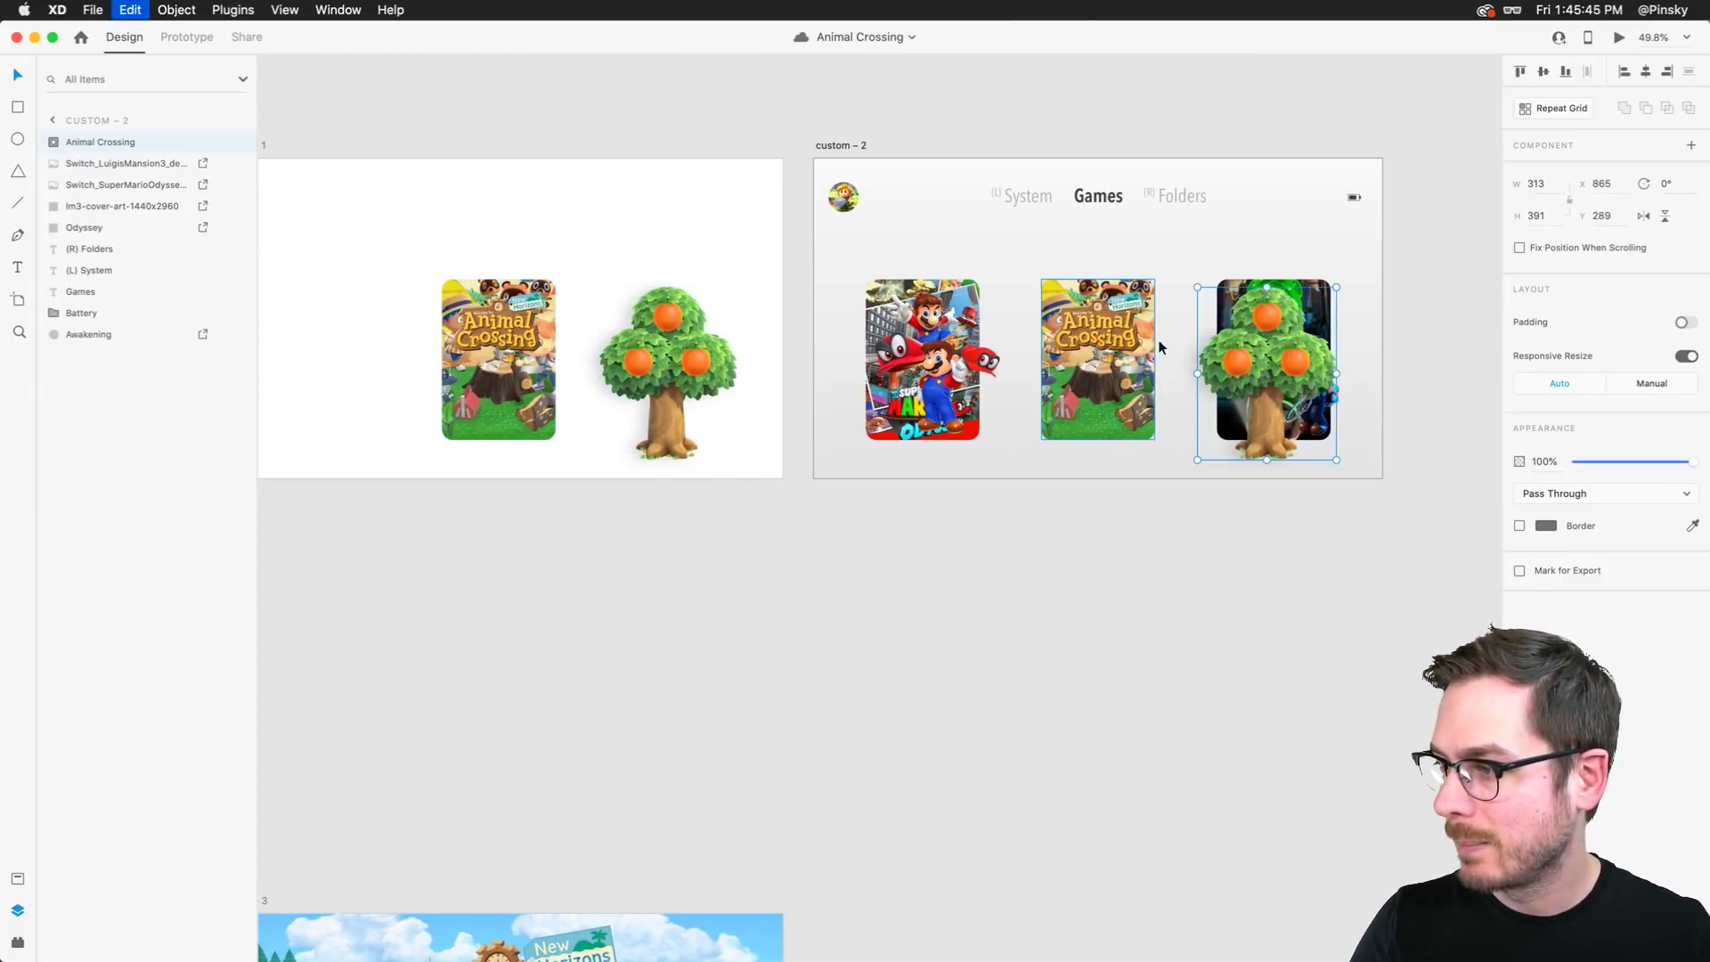
left_click_drag(1274, 354, 1185, 388)
Enlarge the Animal Crossing card on custom – 2, centre it horizontally, and overlap its right edge with the Tree at X 610, Y 258
scroll(1146, 340, "up", 5)
scroll(1058, 332, "right", 3)
left_click(964, 357)
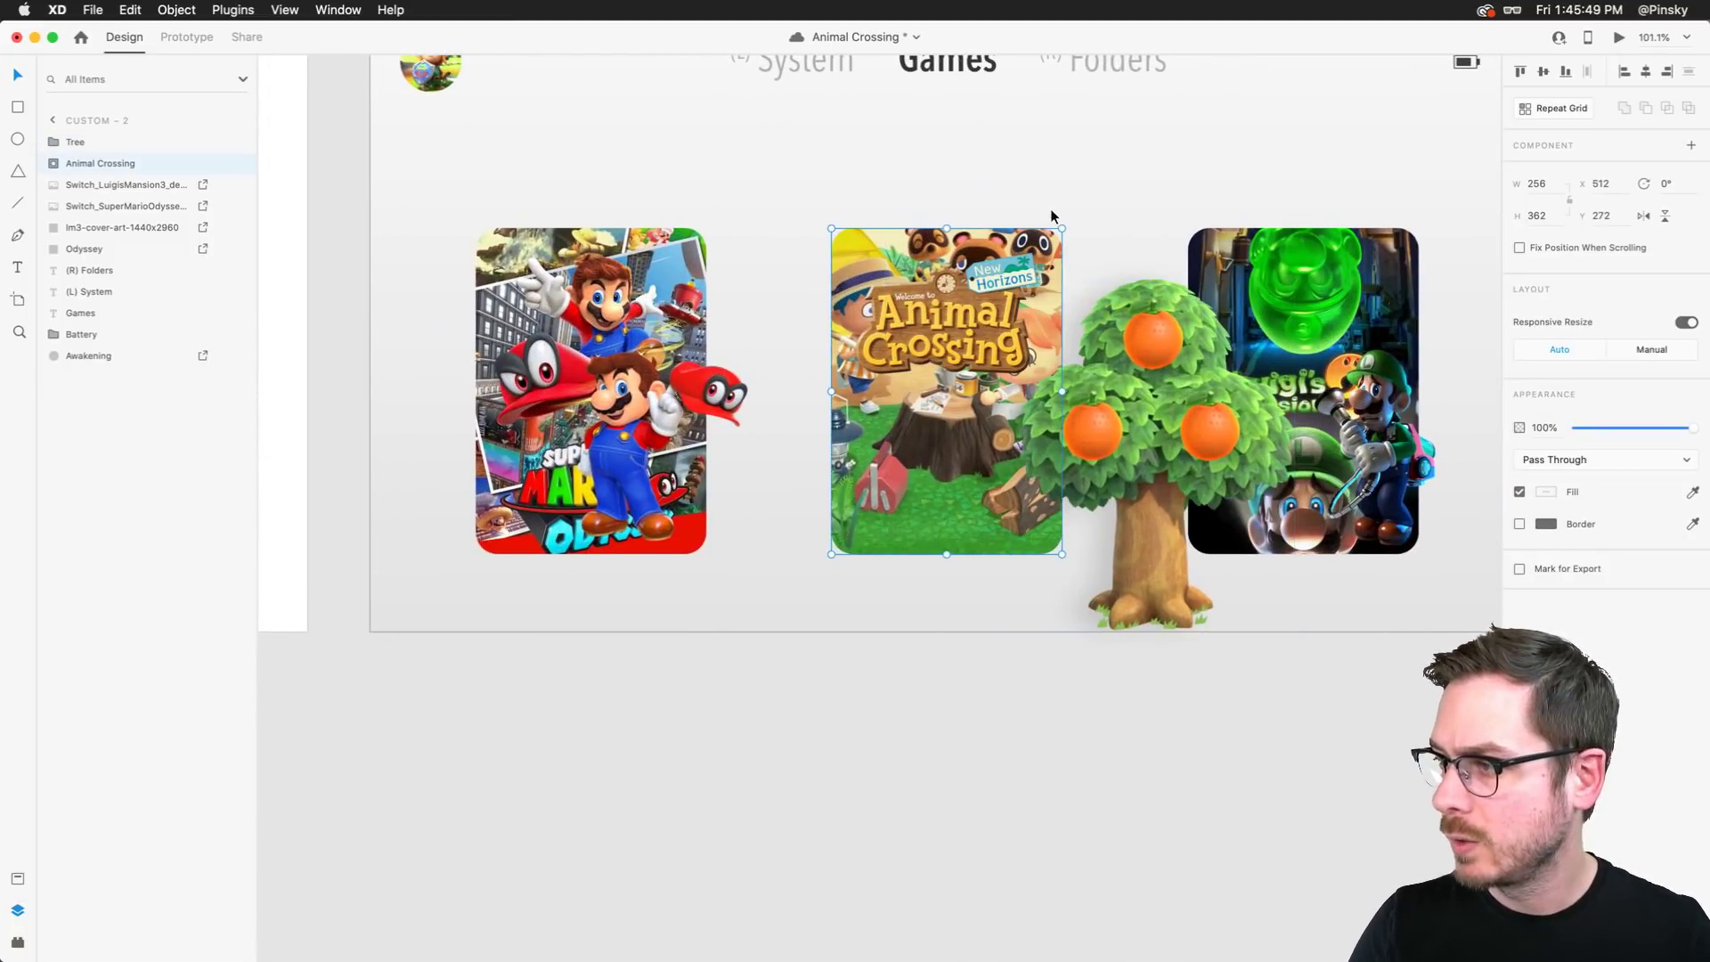
left_click_drag(1061, 230, 1138, 152)
left_click_drag(1042, 196, 1019, 196)
left_click_drag(1130, 356, 1037, 296)
scroll(1037, 296, "down", 5)
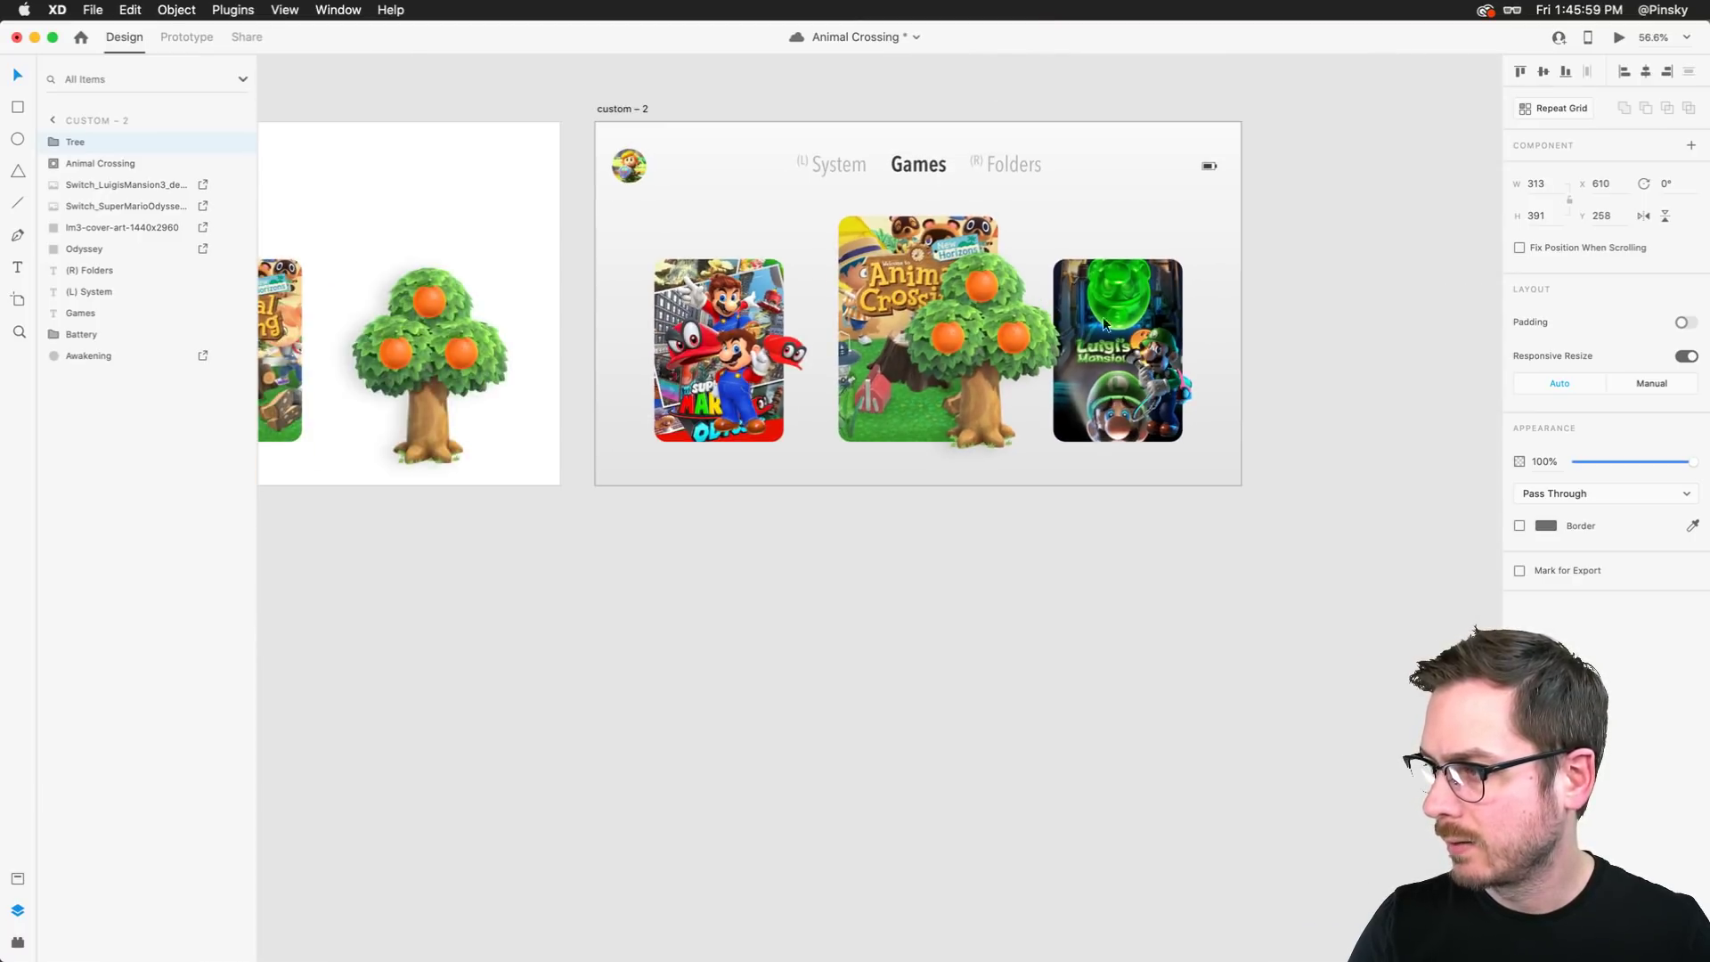
Shift the Luigi's Mansion card and its character artwork right on custom – 2, placing the card at X 957
left_click(1123, 334, "shift")
left_click(1188, 318)
left_click_drag(1141, 335, 1162, 334)
Shift the Super Mario Odyssey card and its character artwork left on custom – 2 to X 67, matching the opposite card's margin
left_click(760, 226)
left_click(767, 370)
left_click_drag(768, 370, 726, 356)
left_click(1189, 304)
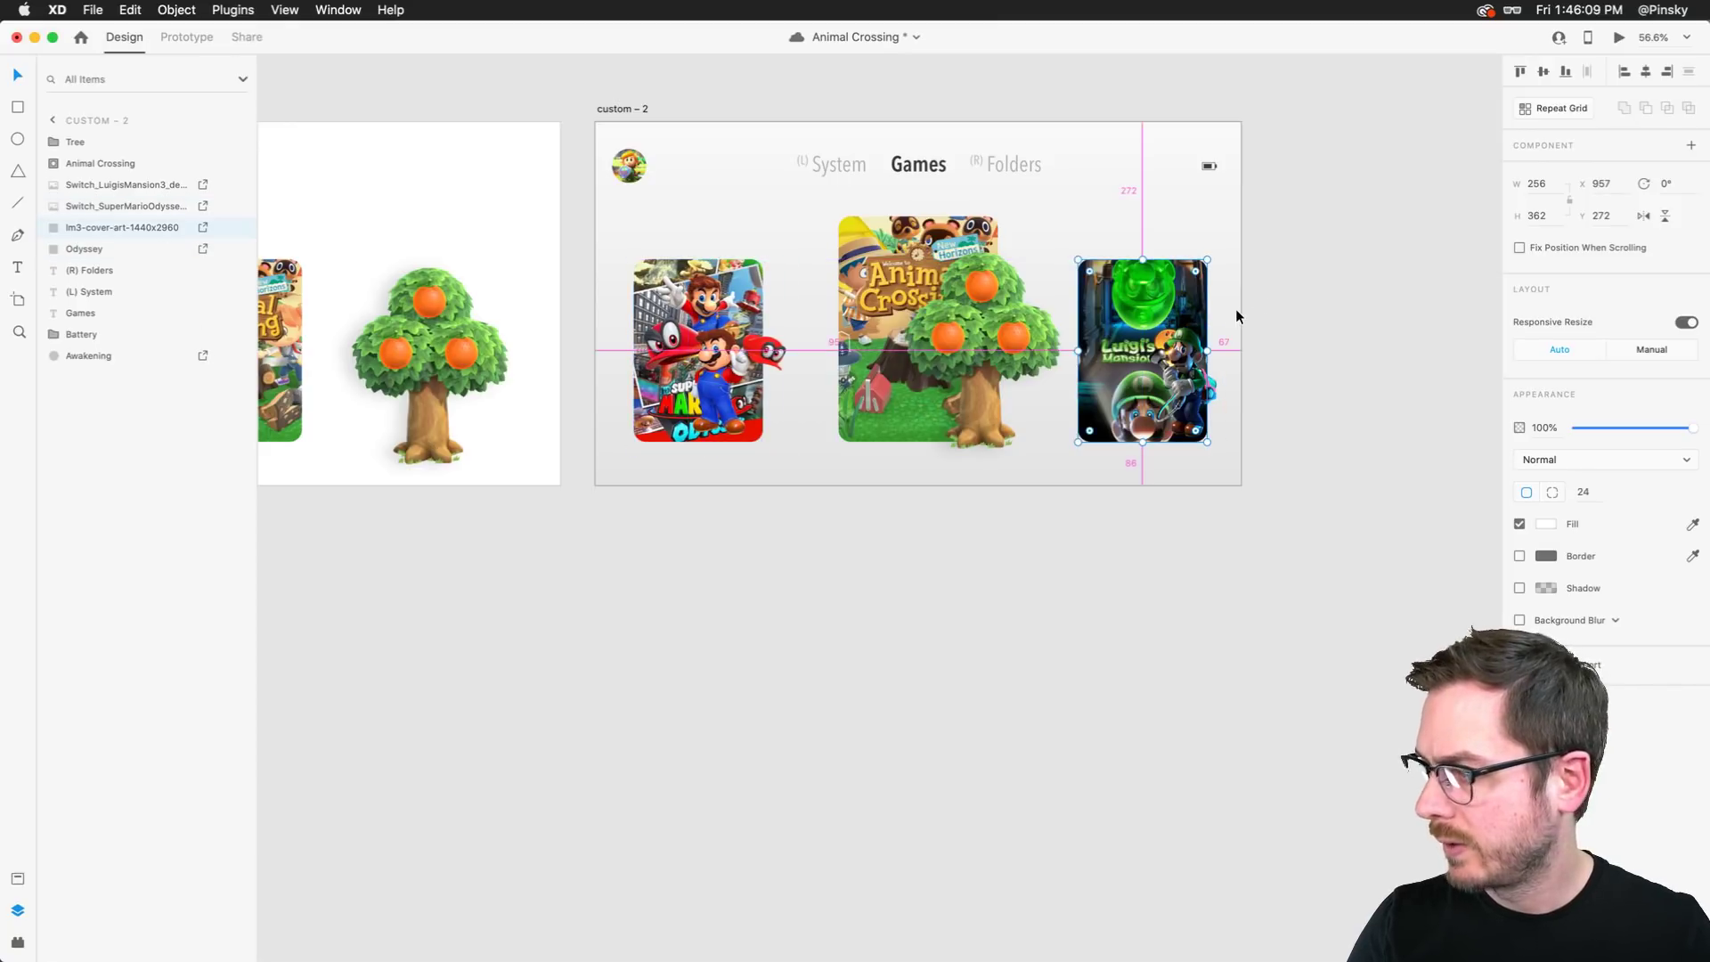
left_click(748, 294)
left_click(736, 377, "shift")
key("shift+Left")
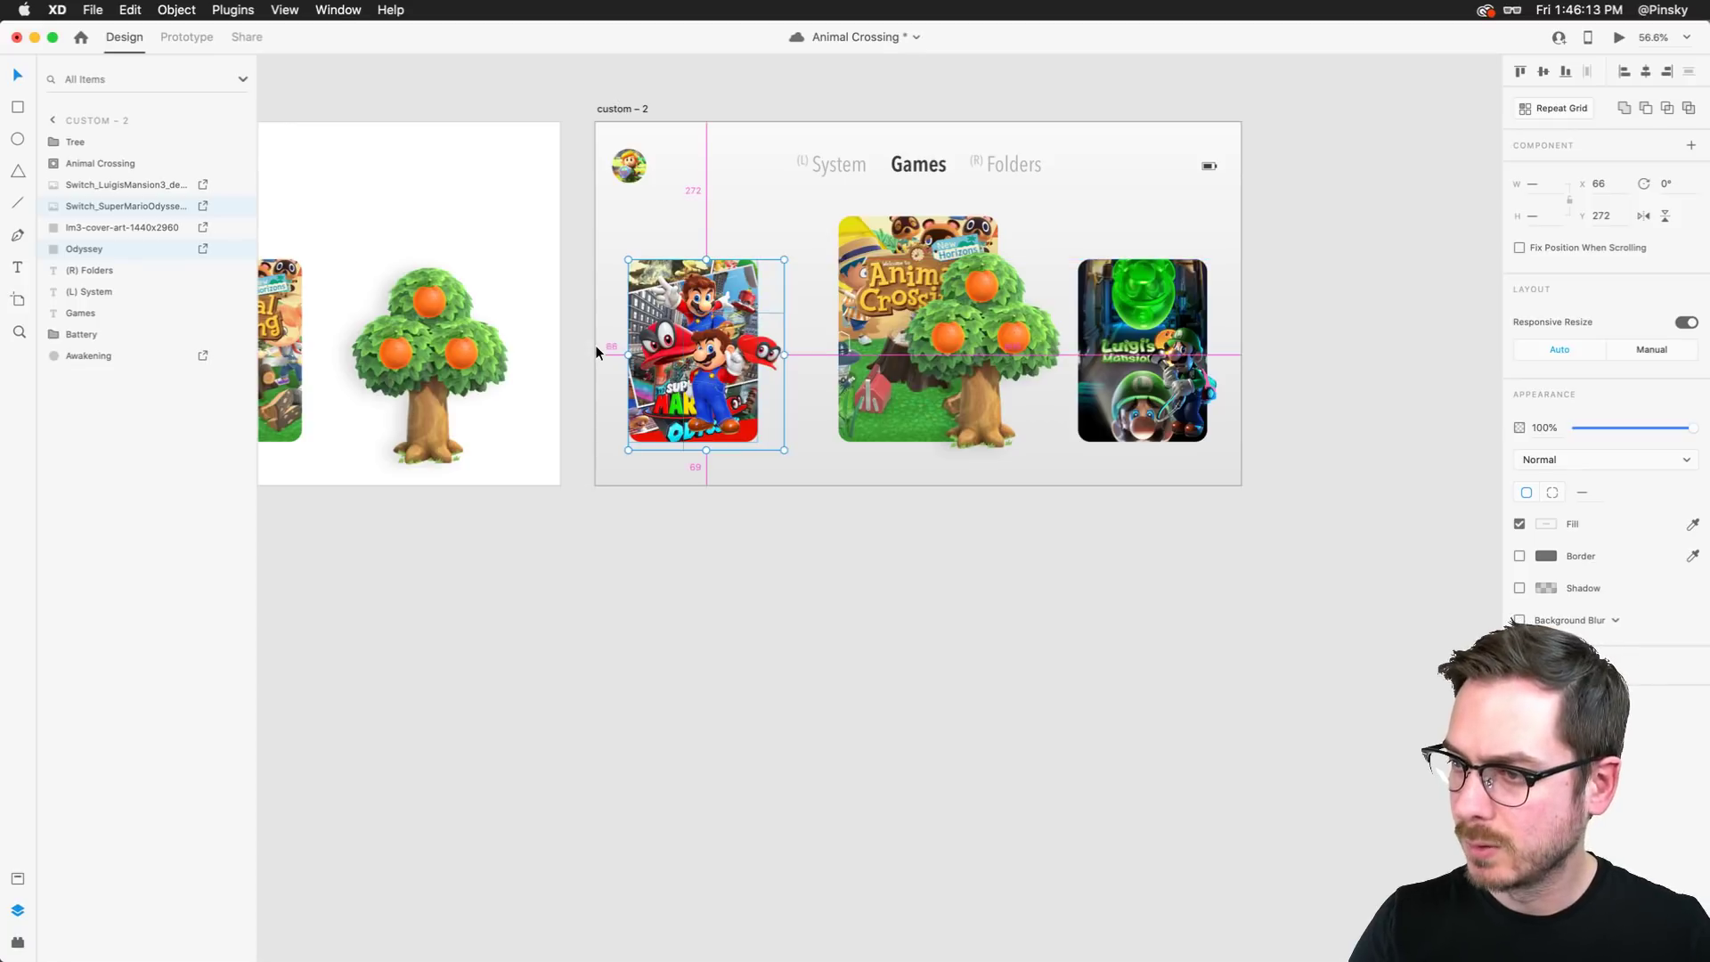
key("Right")
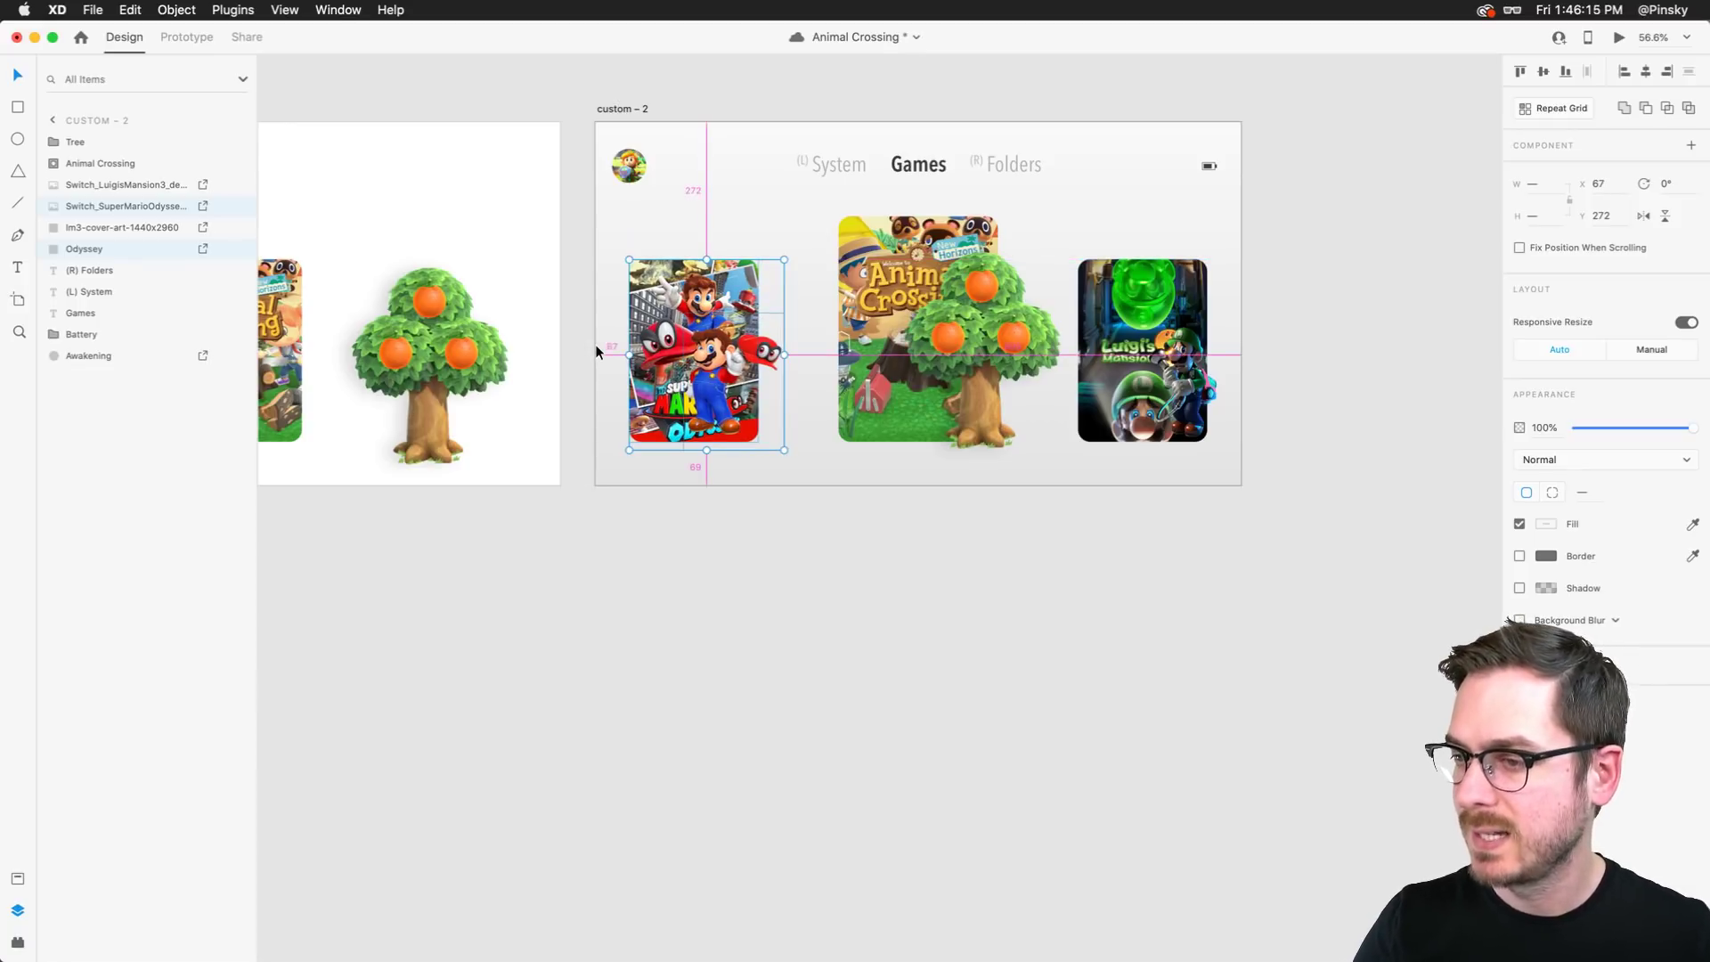
left_click(805, 561)
Expand the Mask of the Animal Crossing group on custom – 1 to 1280 × 720 at X 0, Y 0 and square off its corners
scroll(901, 478, "up", 1)
scroll(902, 478, "left", 1)
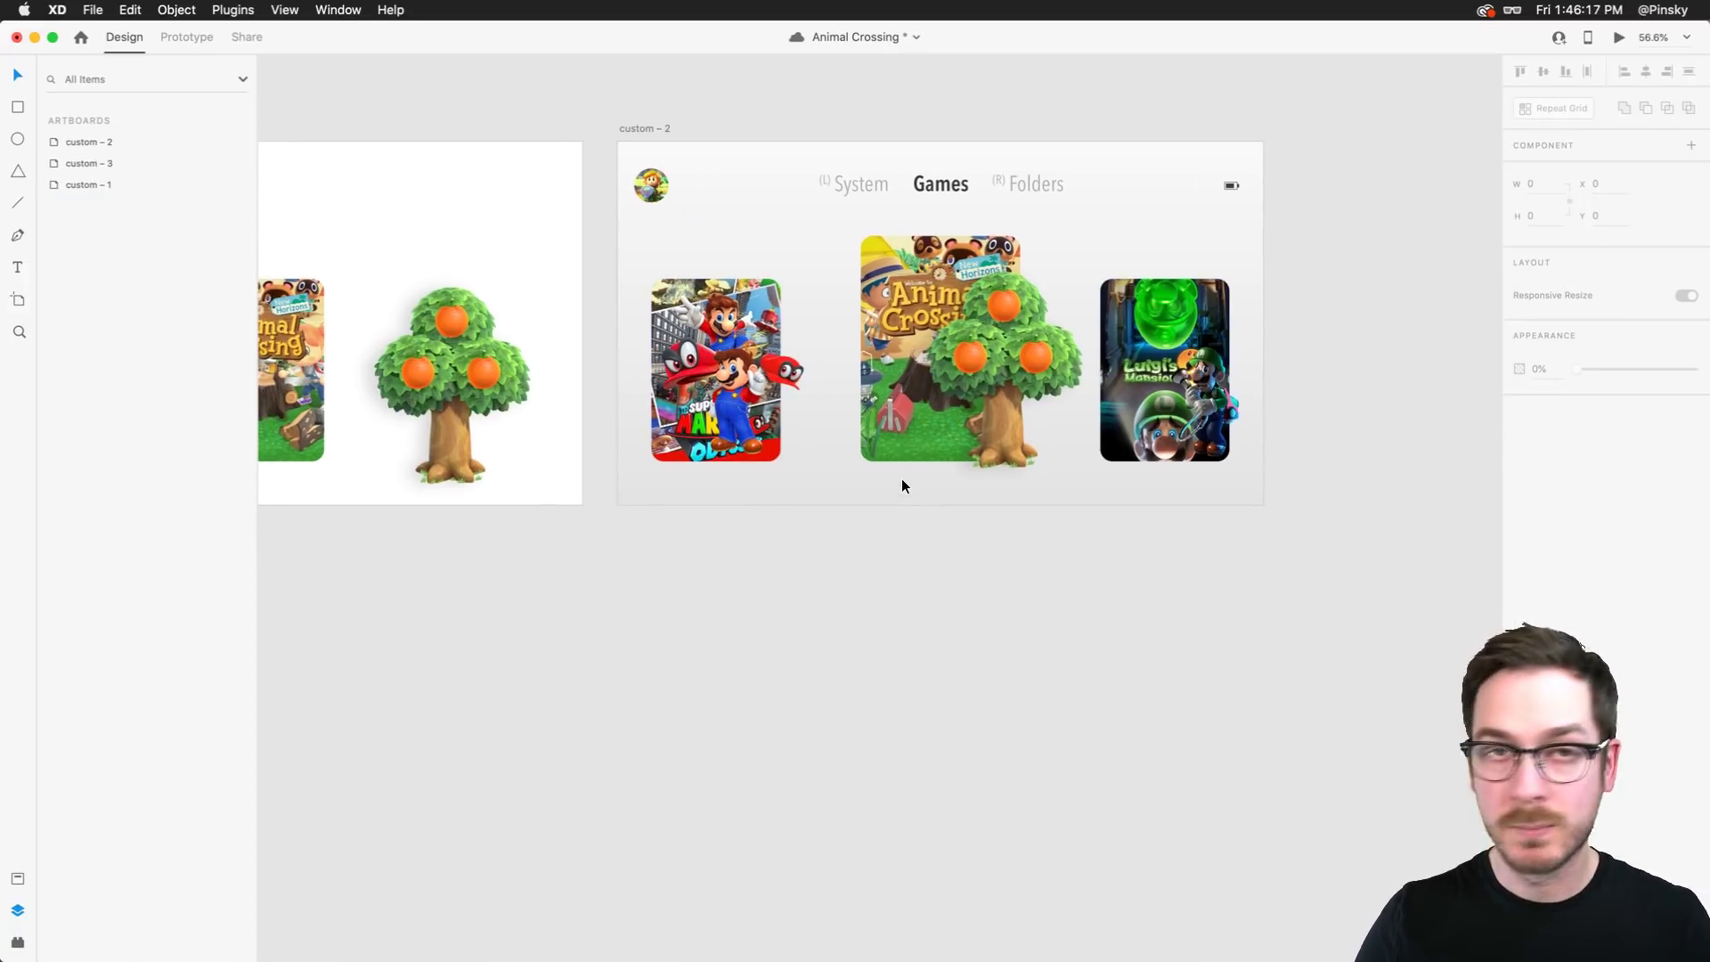
scroll(902, 478, "left", 5)
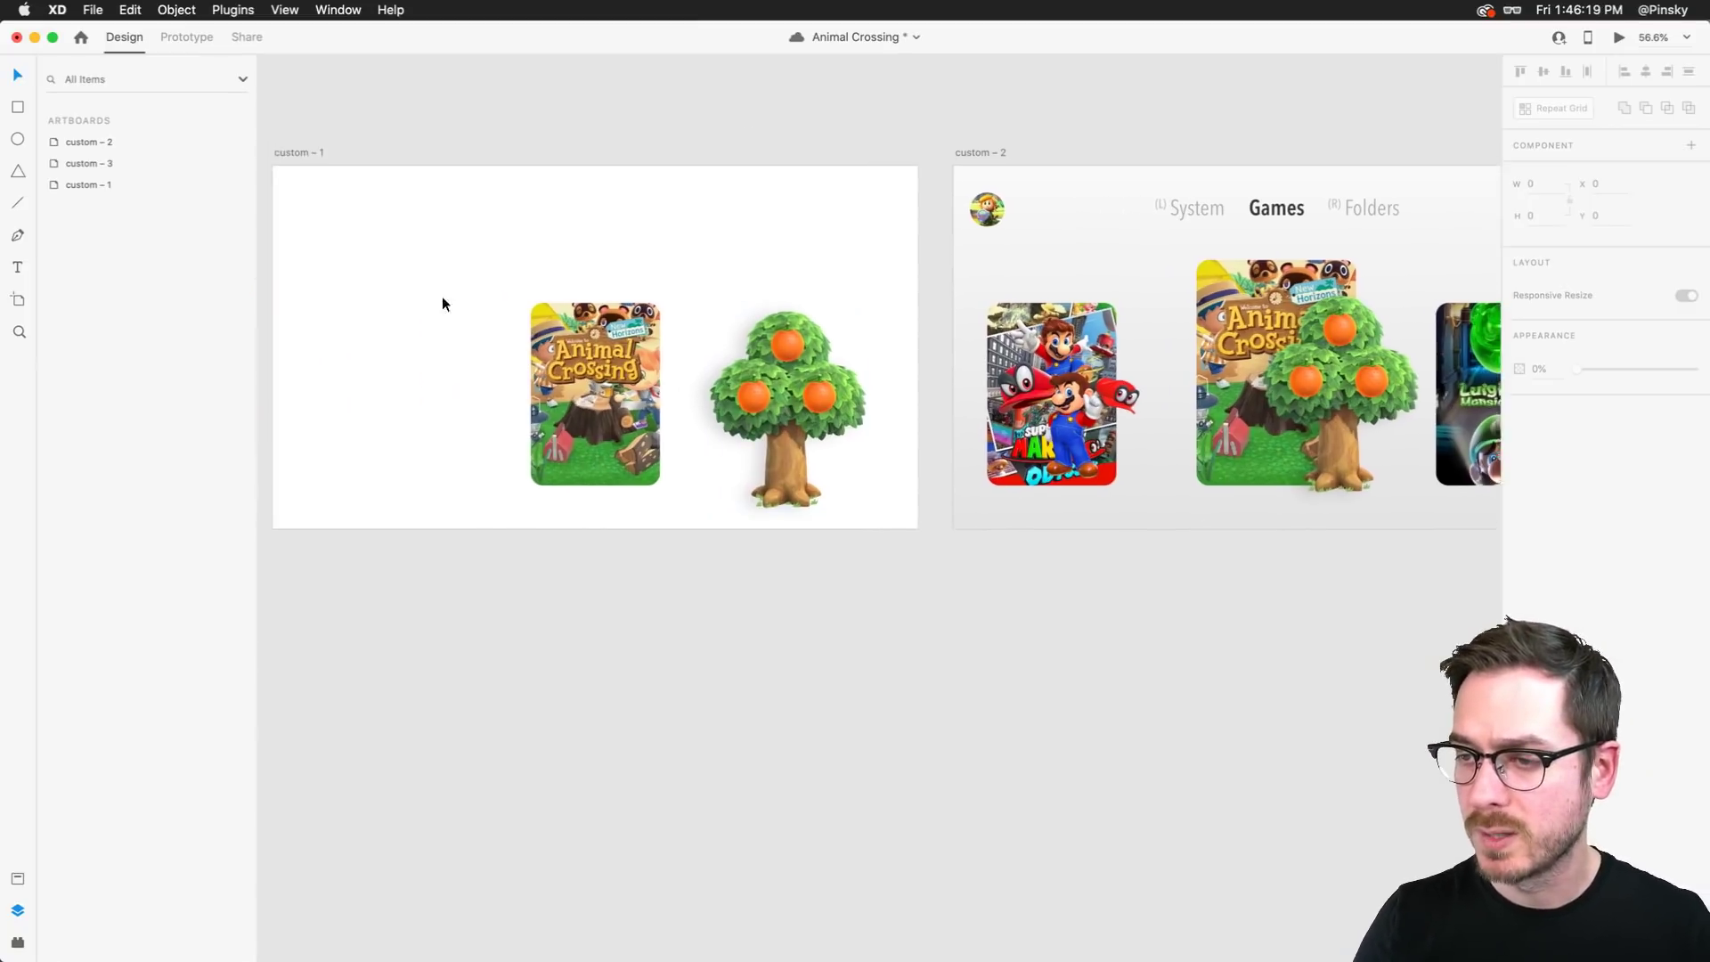
scroll(483, 316, "up", 1)
scroll(414, 347, "left", 3)
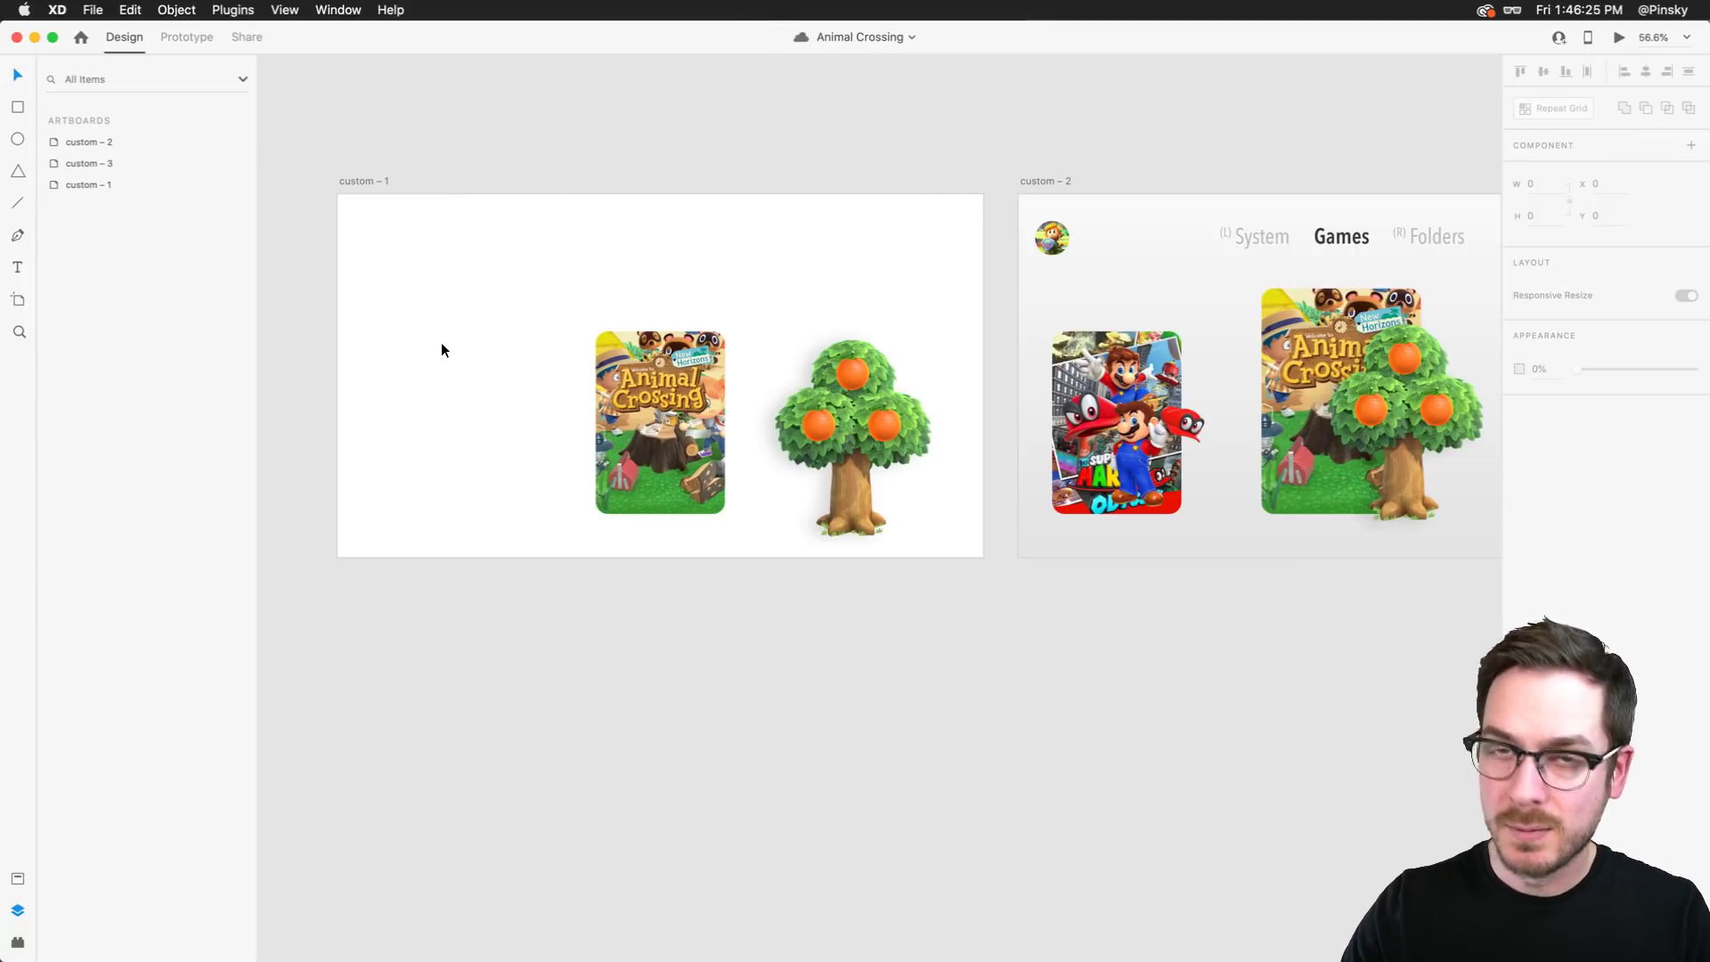
double_click(675, 441)
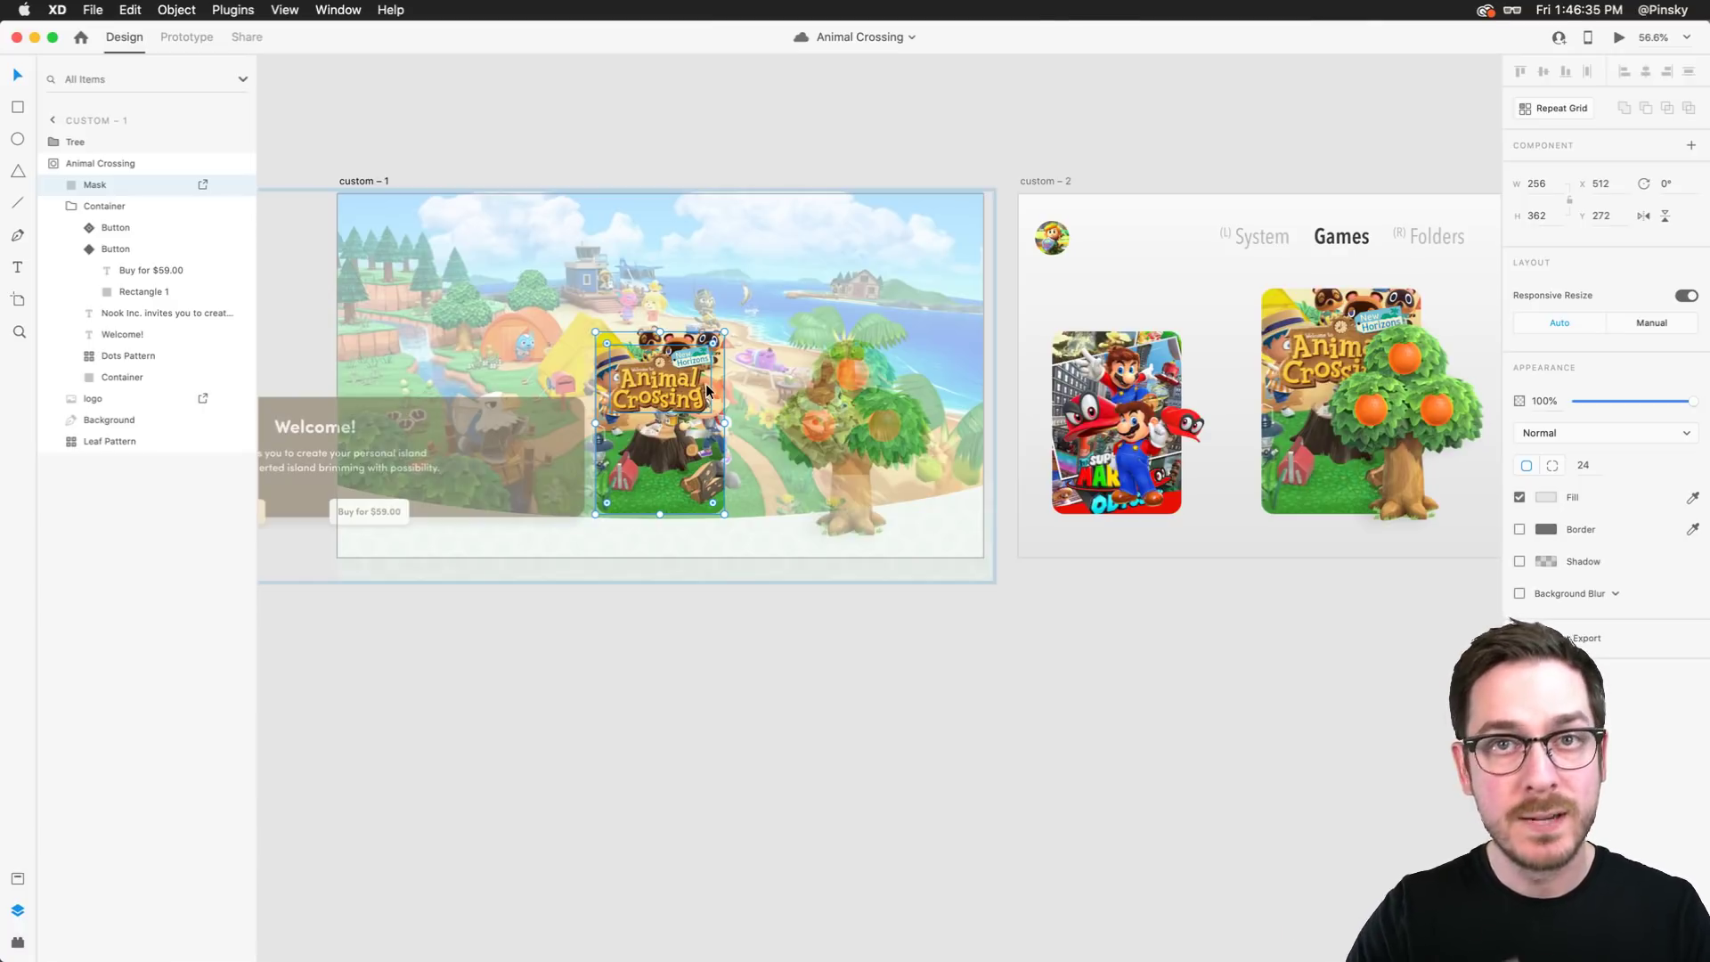
left_click_drag(595, 426, 338, 427)
left_click_drag(660, 332, 661, 197)
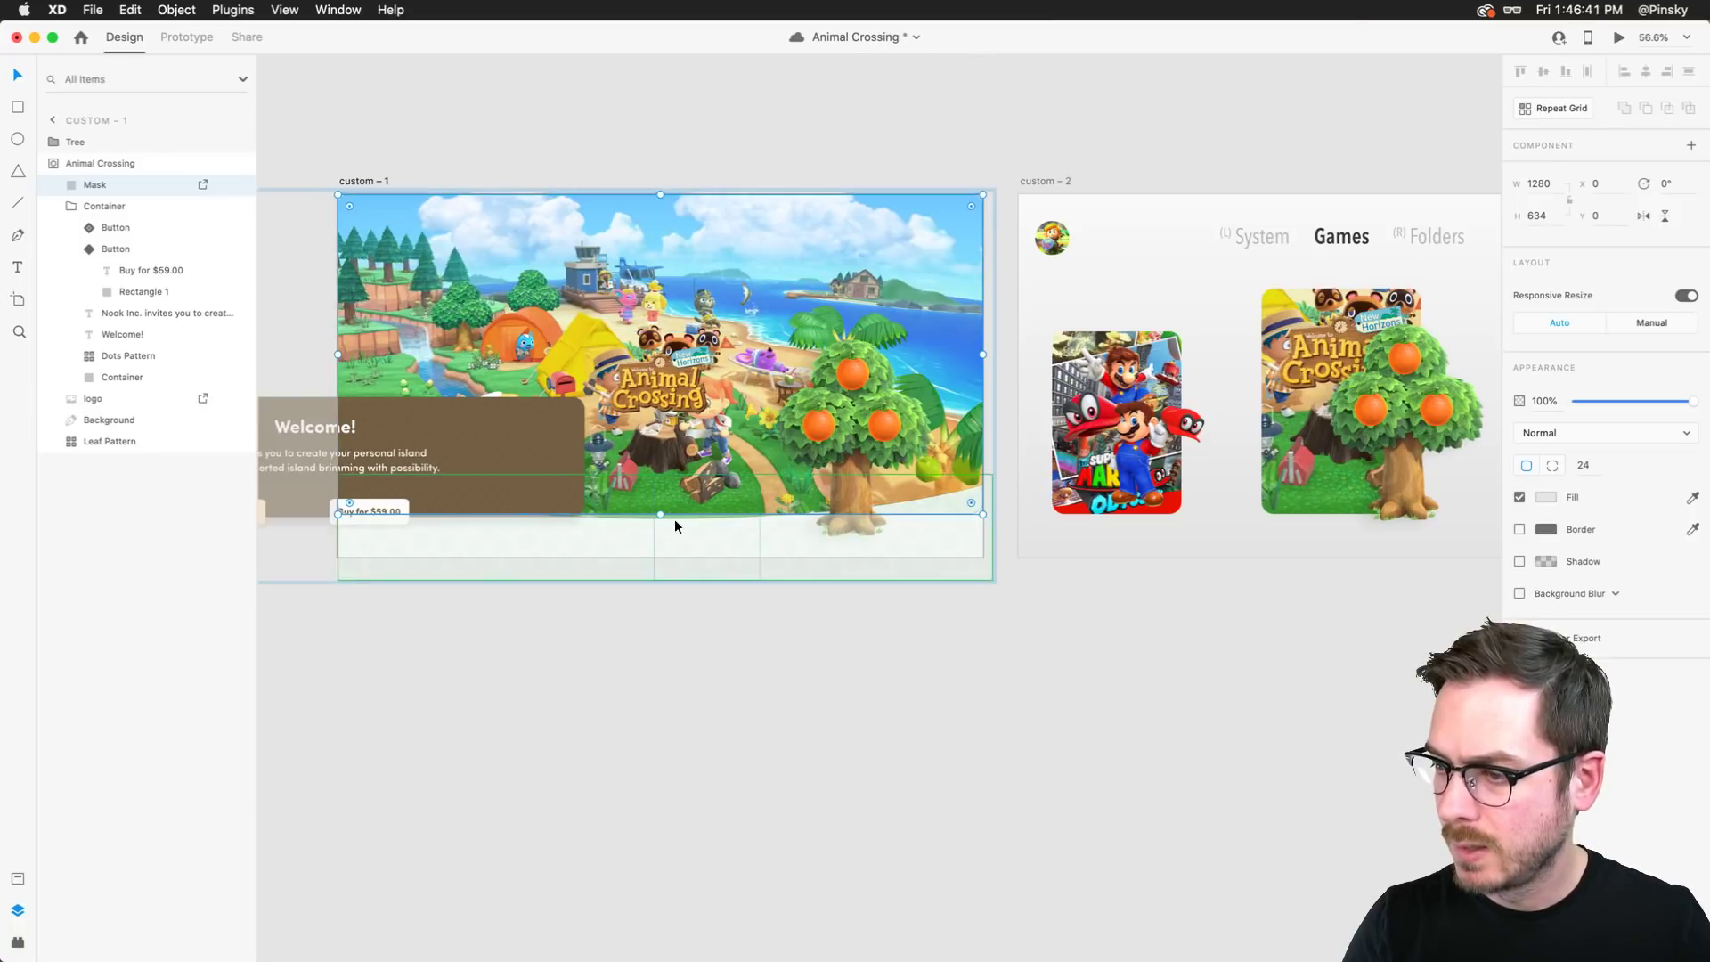
left_click_drag(660, 515, 660, 559)
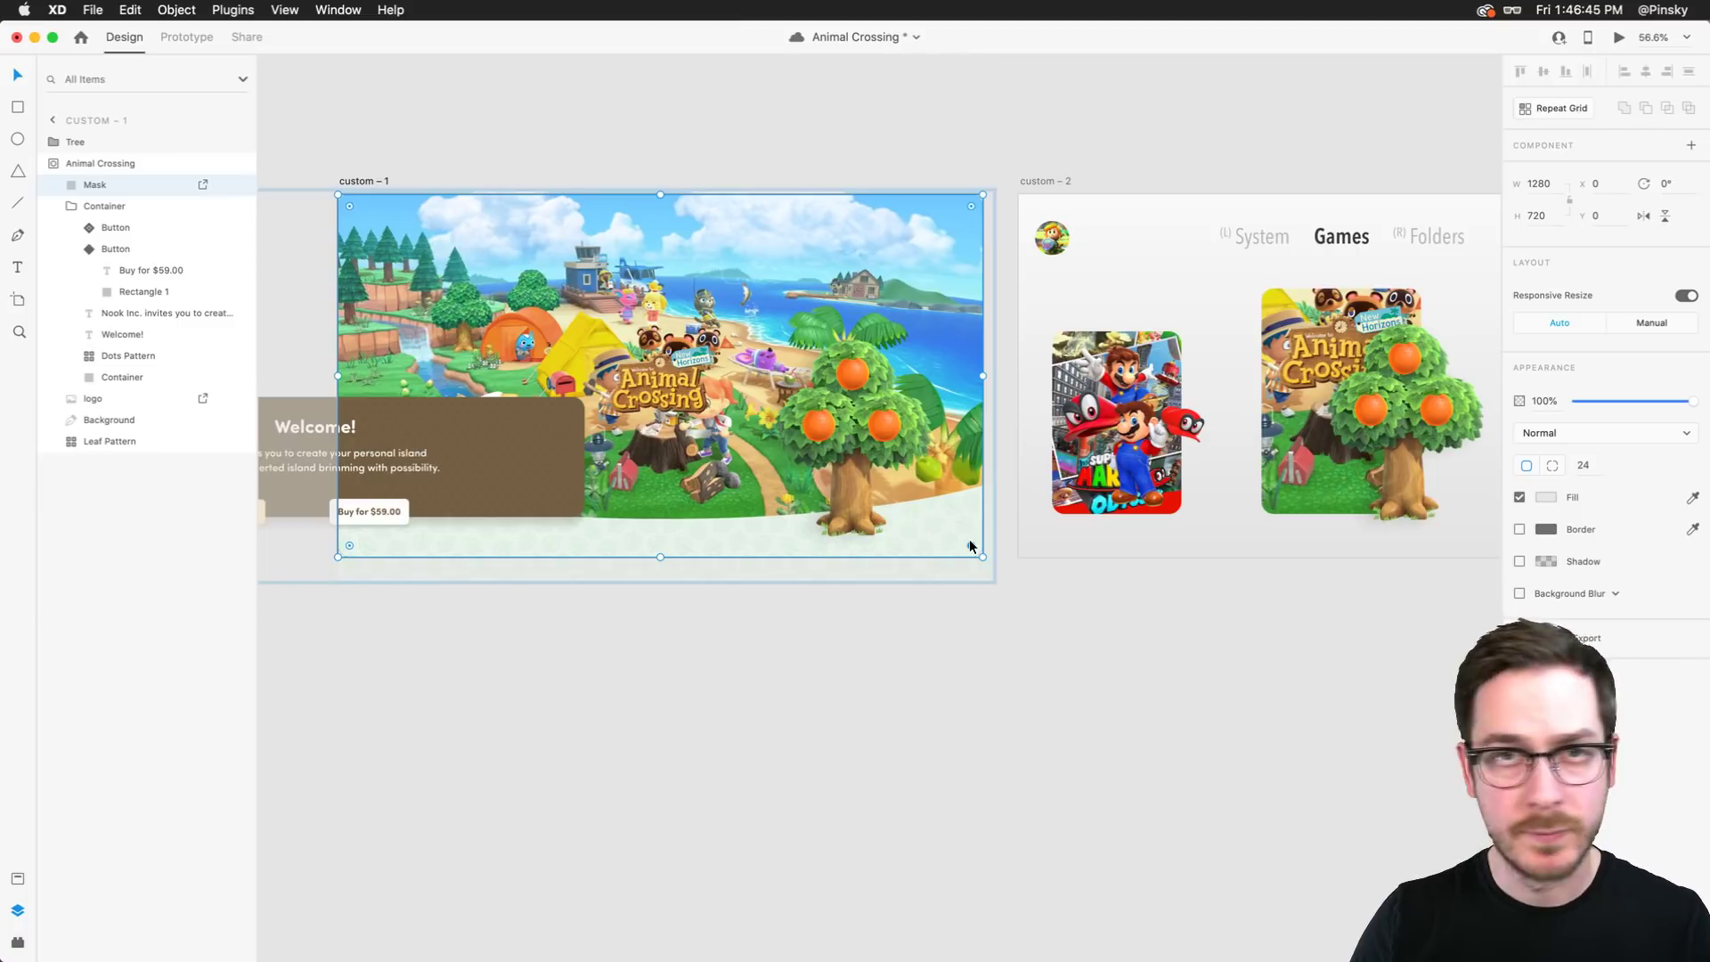
left_click_drag(969, 540, 1066, 617)
Move the Container group right onto the artboard and enlarge the Animal Crossing logo above it to 458 × 305 at X 411, Y 44
left_click_drag(473, 430, 695, 458)
left_click_drag(645, 355, 645, 273)
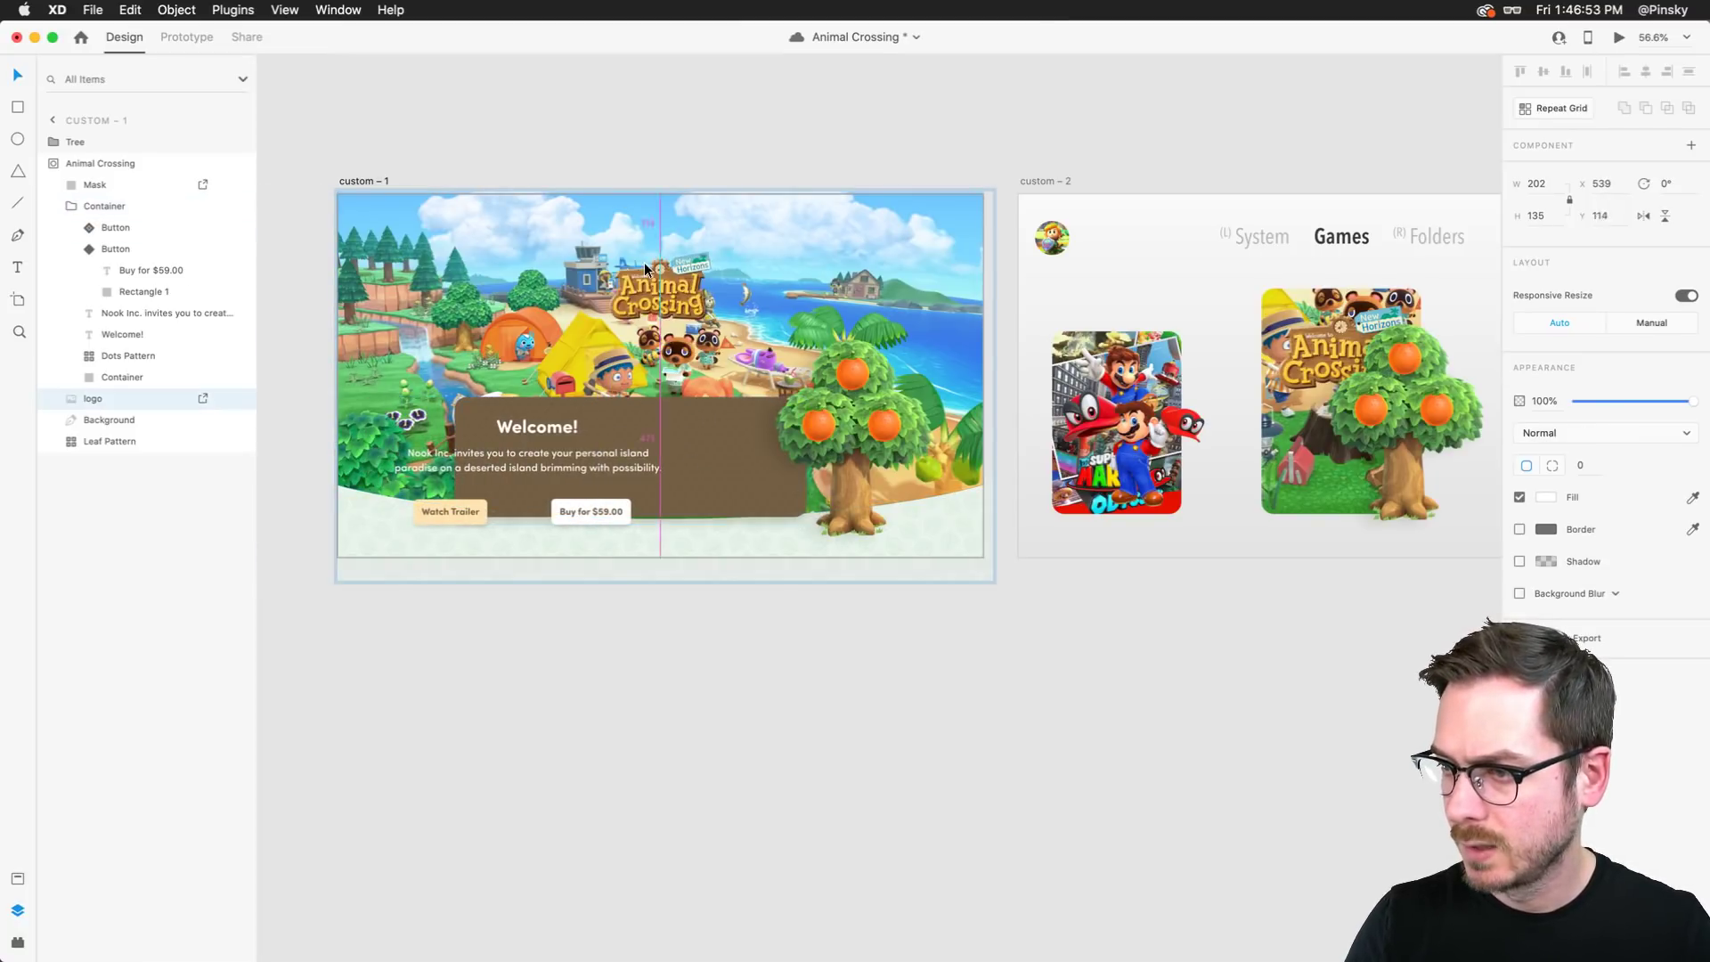
left_click_drag(713, 324, 795, 351)
left_click_drag(707, 291, 707, 298)
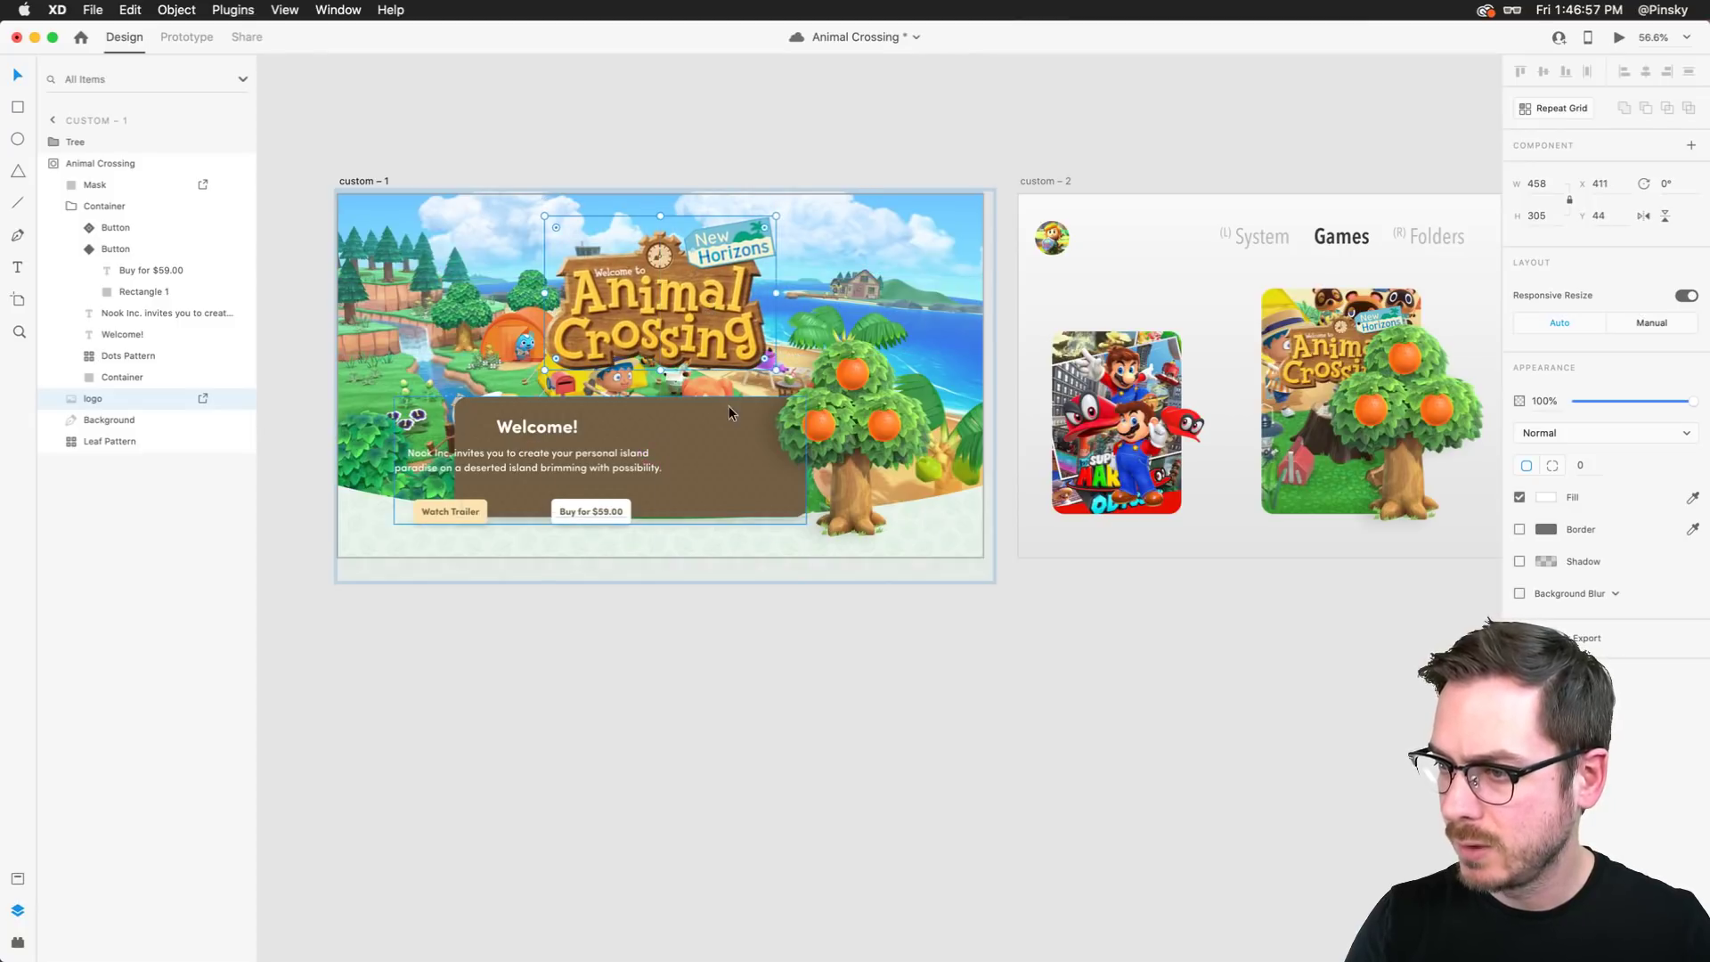
Centre the brown Container background and Dots Pattern at X 291, Y 402, and centre the Welcome! heading and invitation paragraph over them
left_click(704, 404)
left_click(136, 377)
left_click(134, 356, "shift")
left_click_drag(731, 446, 750, 438)
left_click_drag(518, 434, 751, 456)
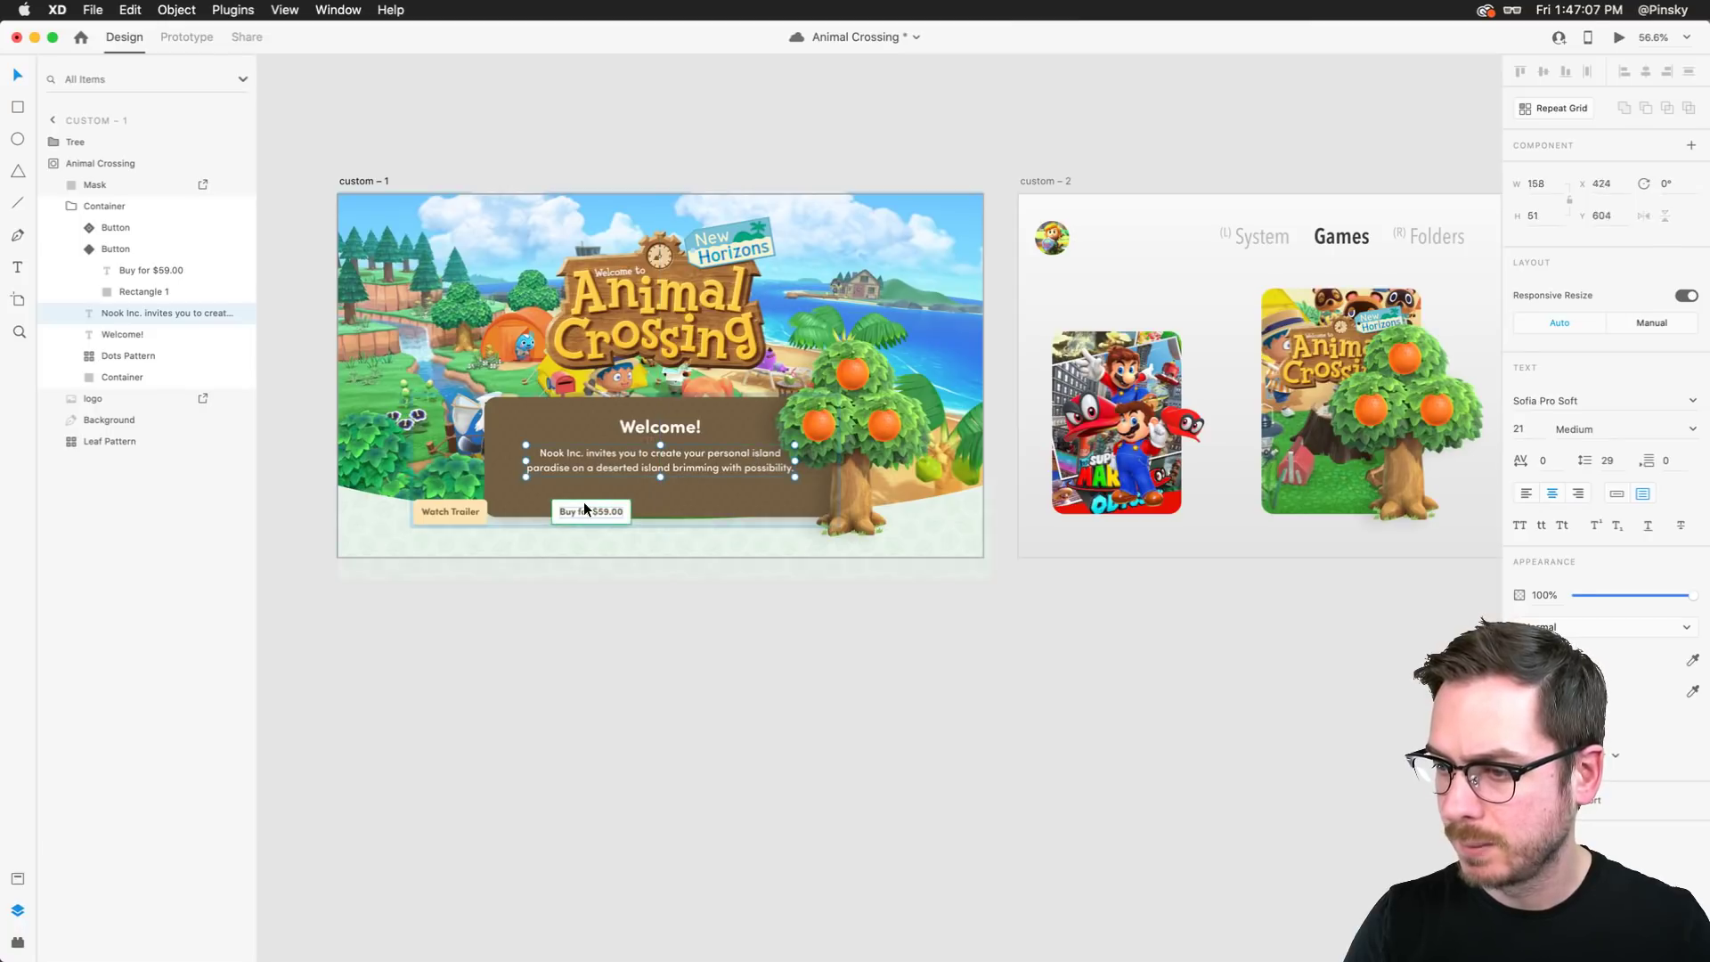
Centre the Watch Trailer and Buy for $59.00 buttons side by side beneath the invitation paragraph at X 476, Y 604
left_click_drag(586, 511, 657, 510)
left_click_drag(431, 511, 560, 510)
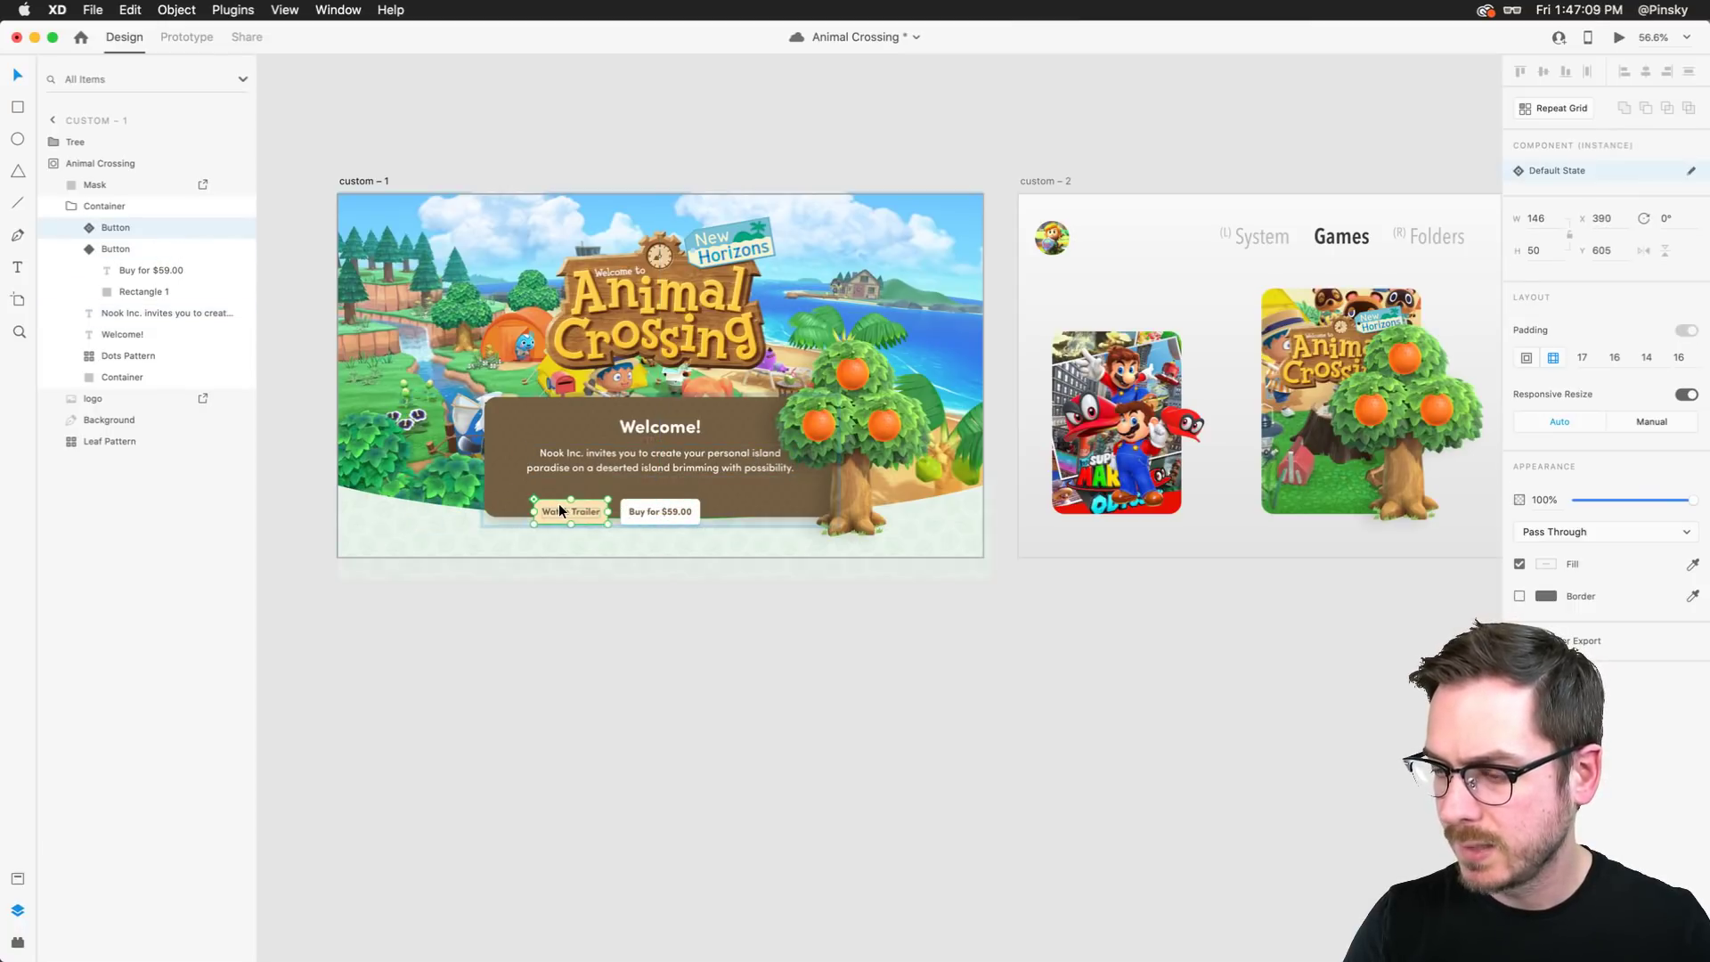
scroll(585, 503, "up", 5)
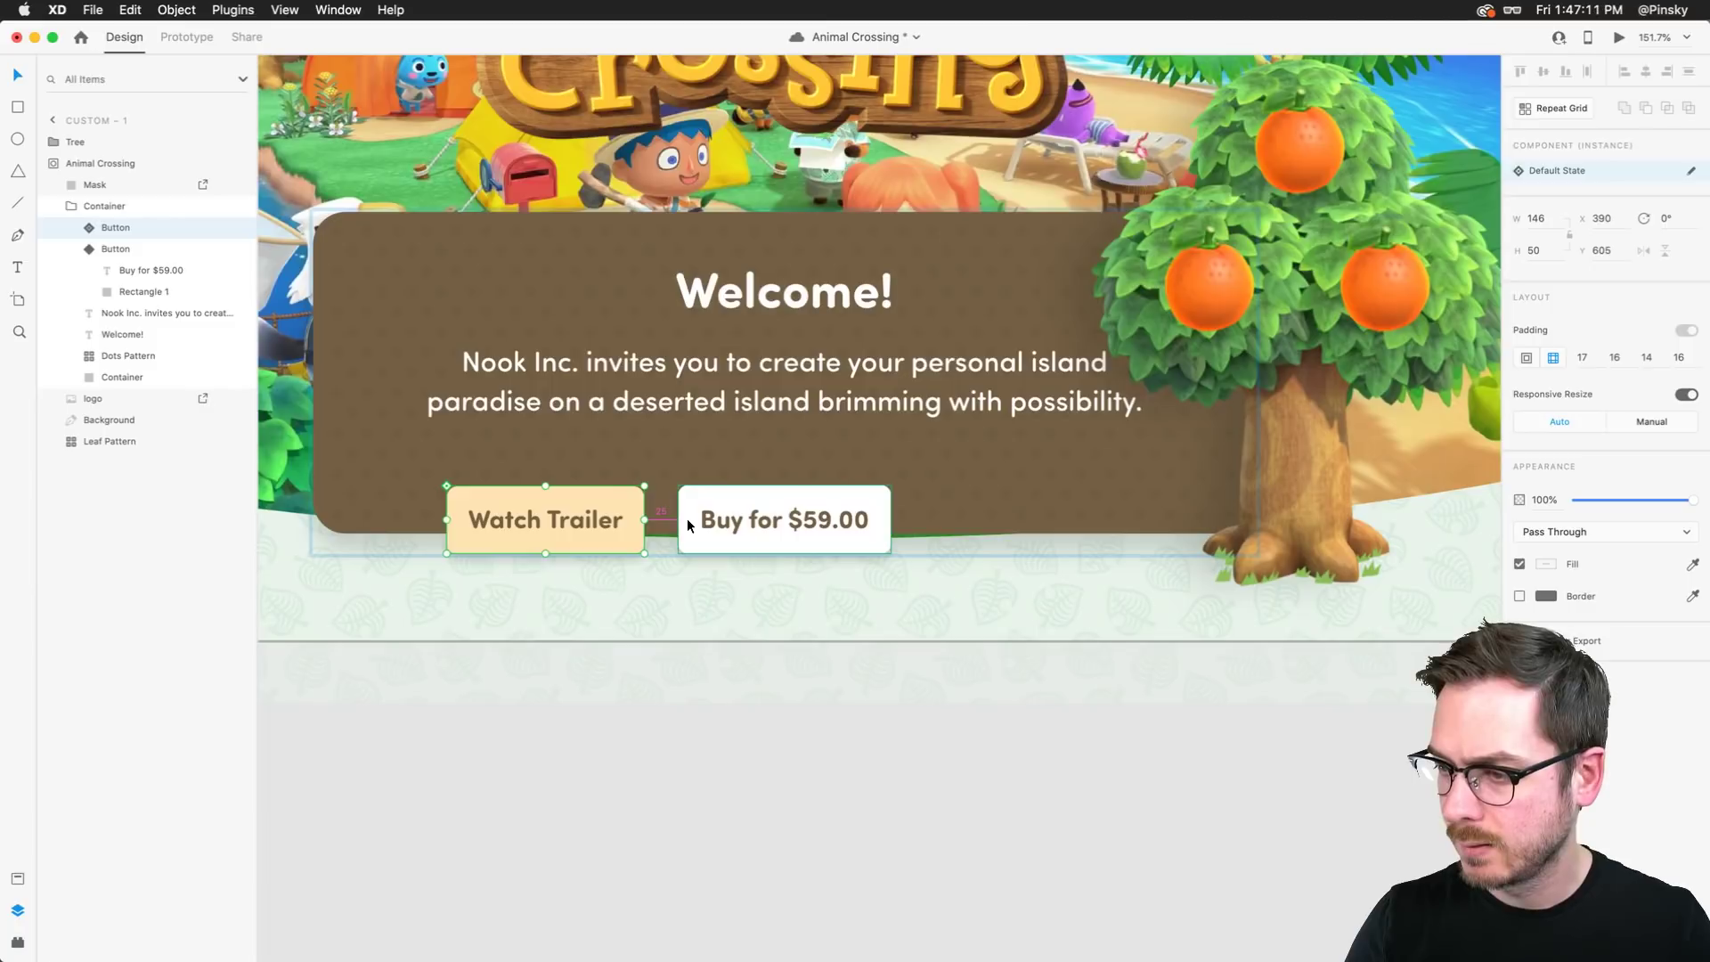
left_click(925, 494)
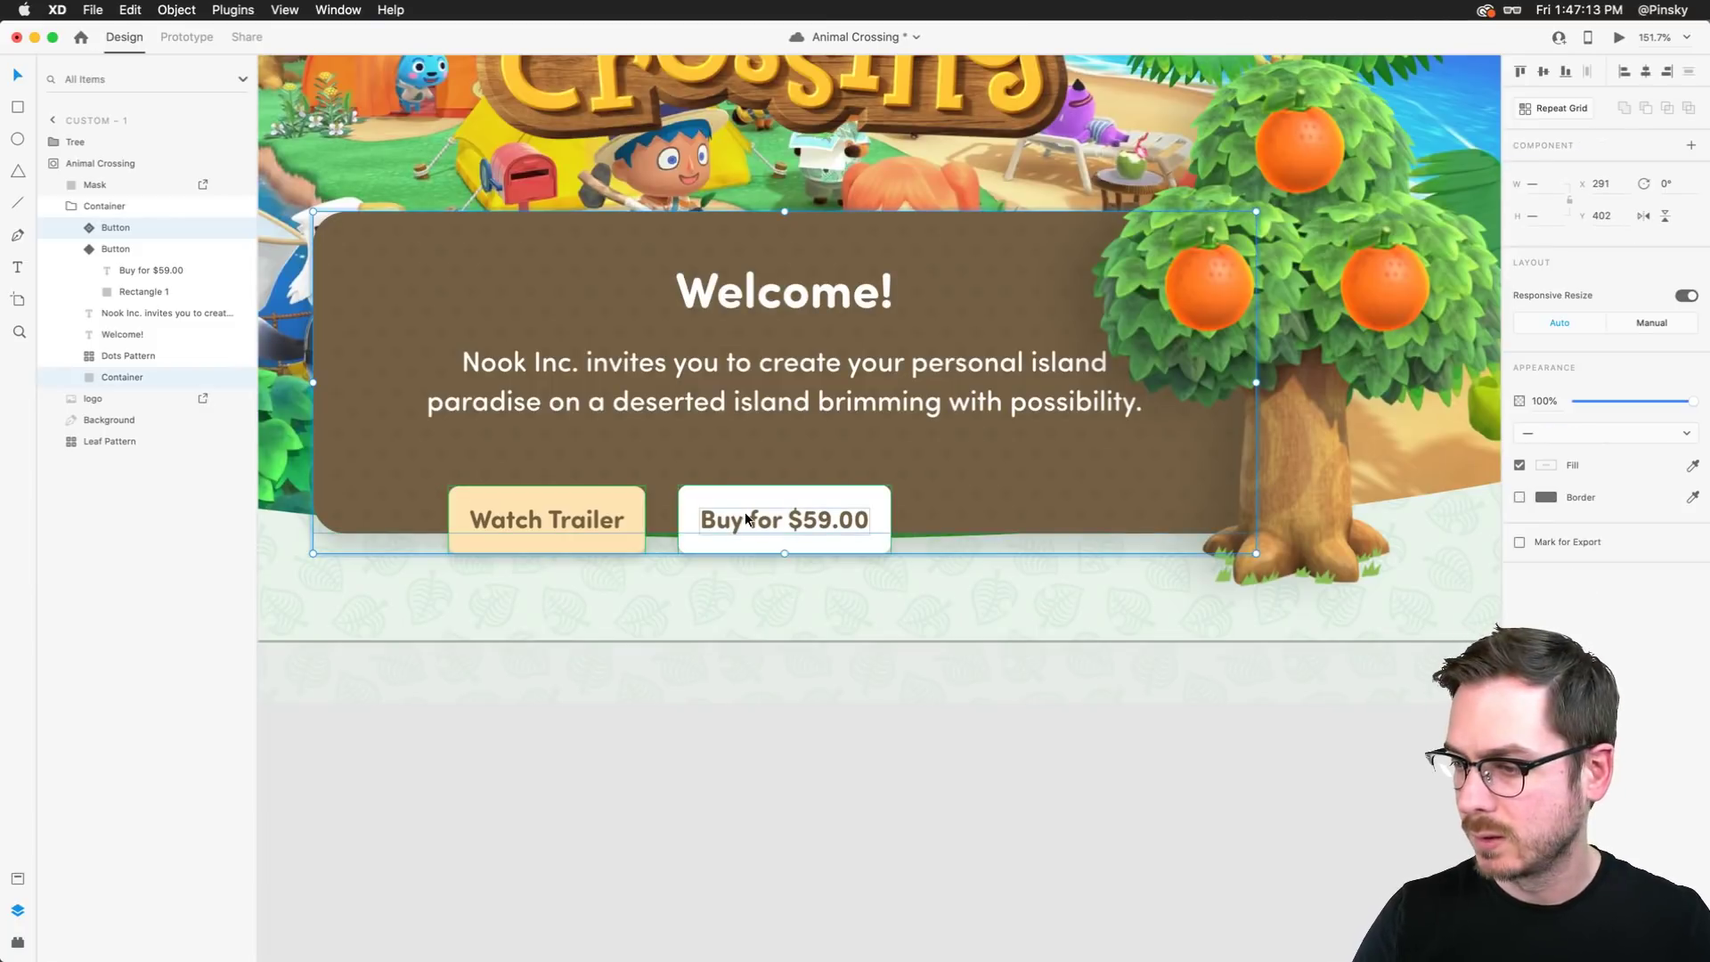
key("Escape")
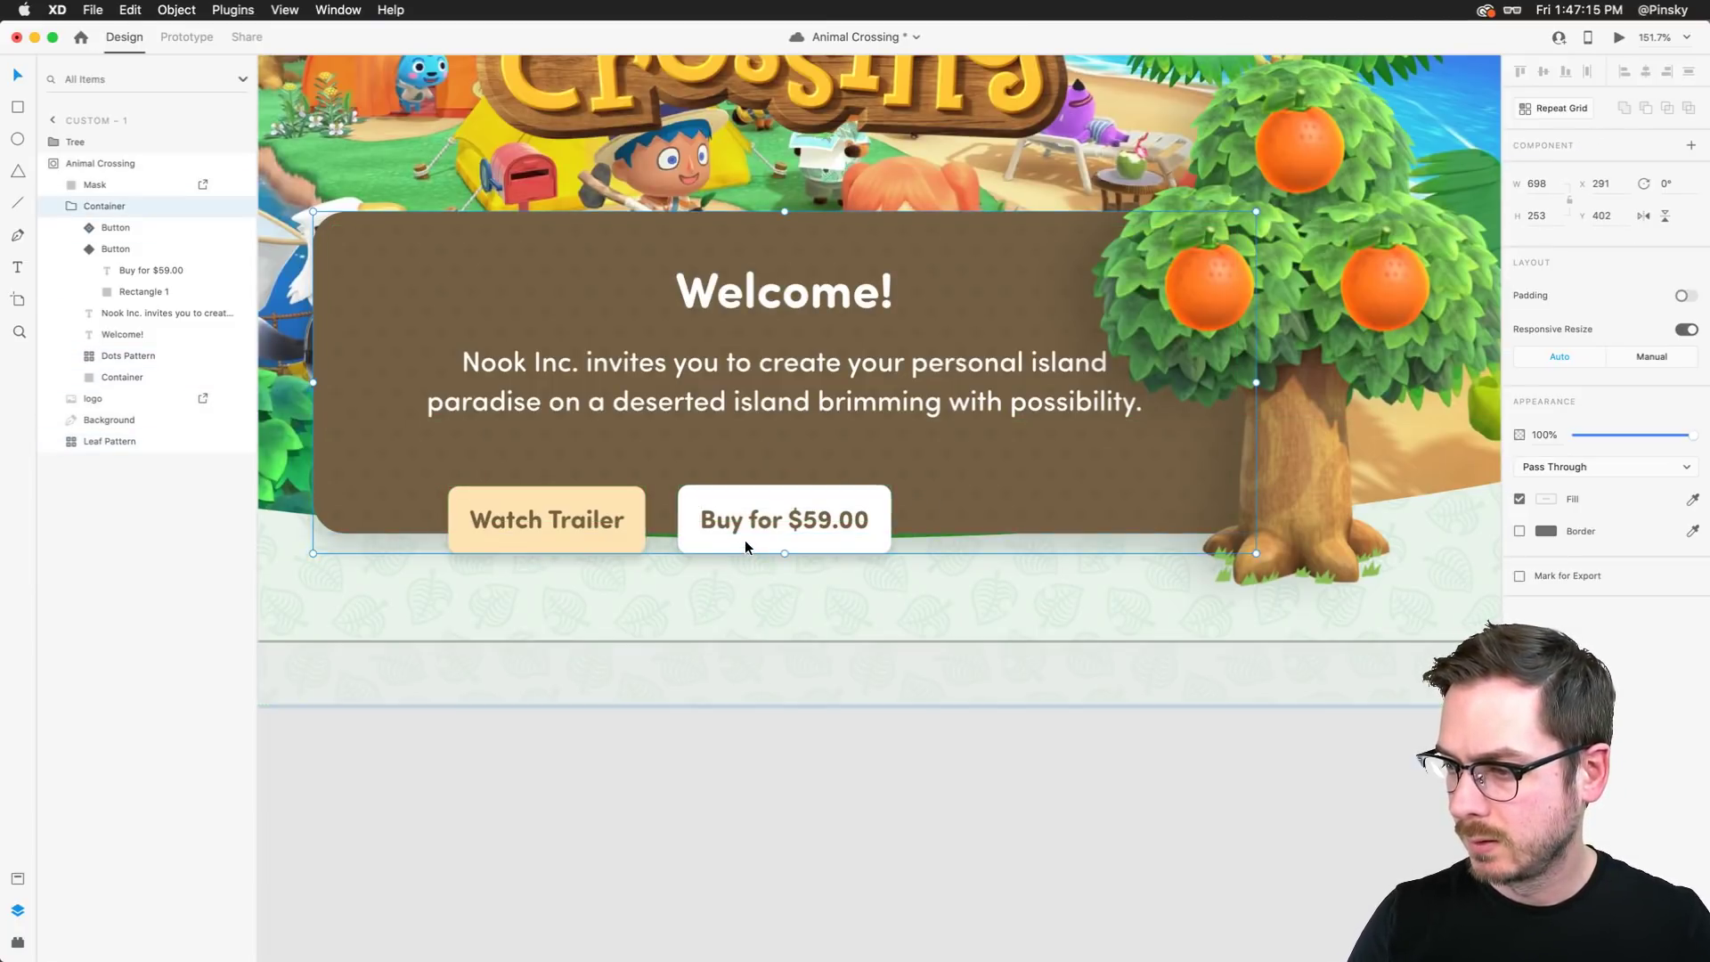
left_click(596, 521)
left_click(738, 522, "shift")
left_click_drag(738, 522, 889, 527)
scroll(889, 527, "down", 5)
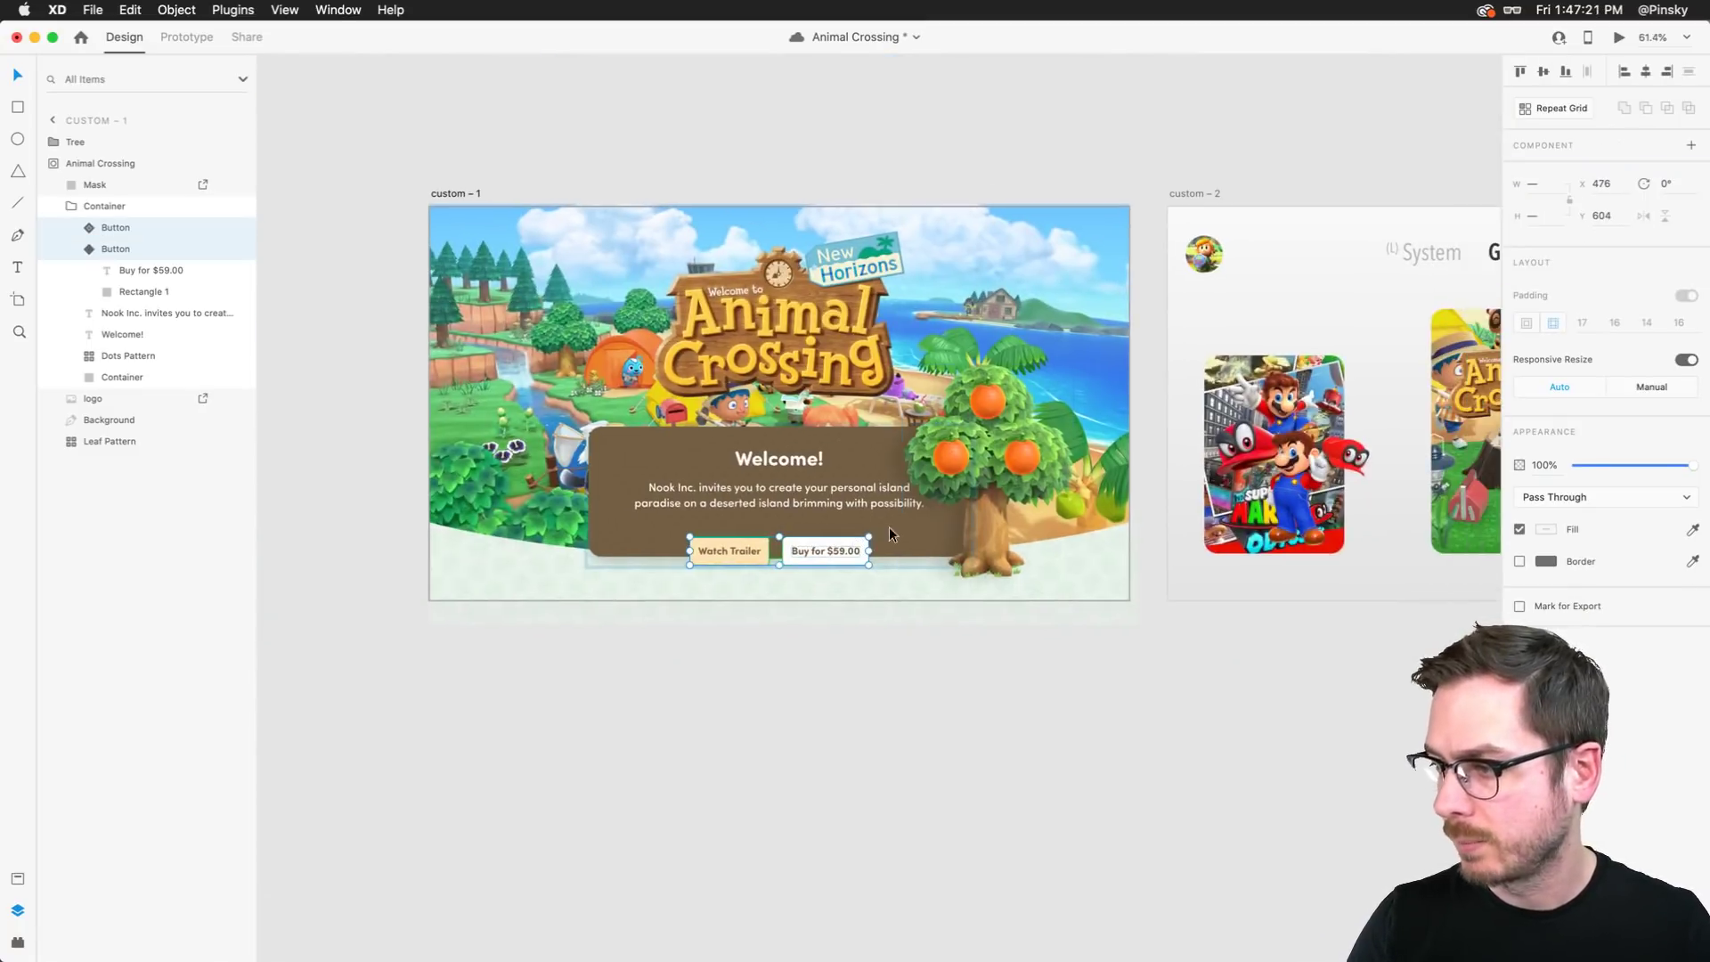
Nudge the whole Tree group on custom – 1 slightly left to X 853, Y 289
double_click(996, 417)
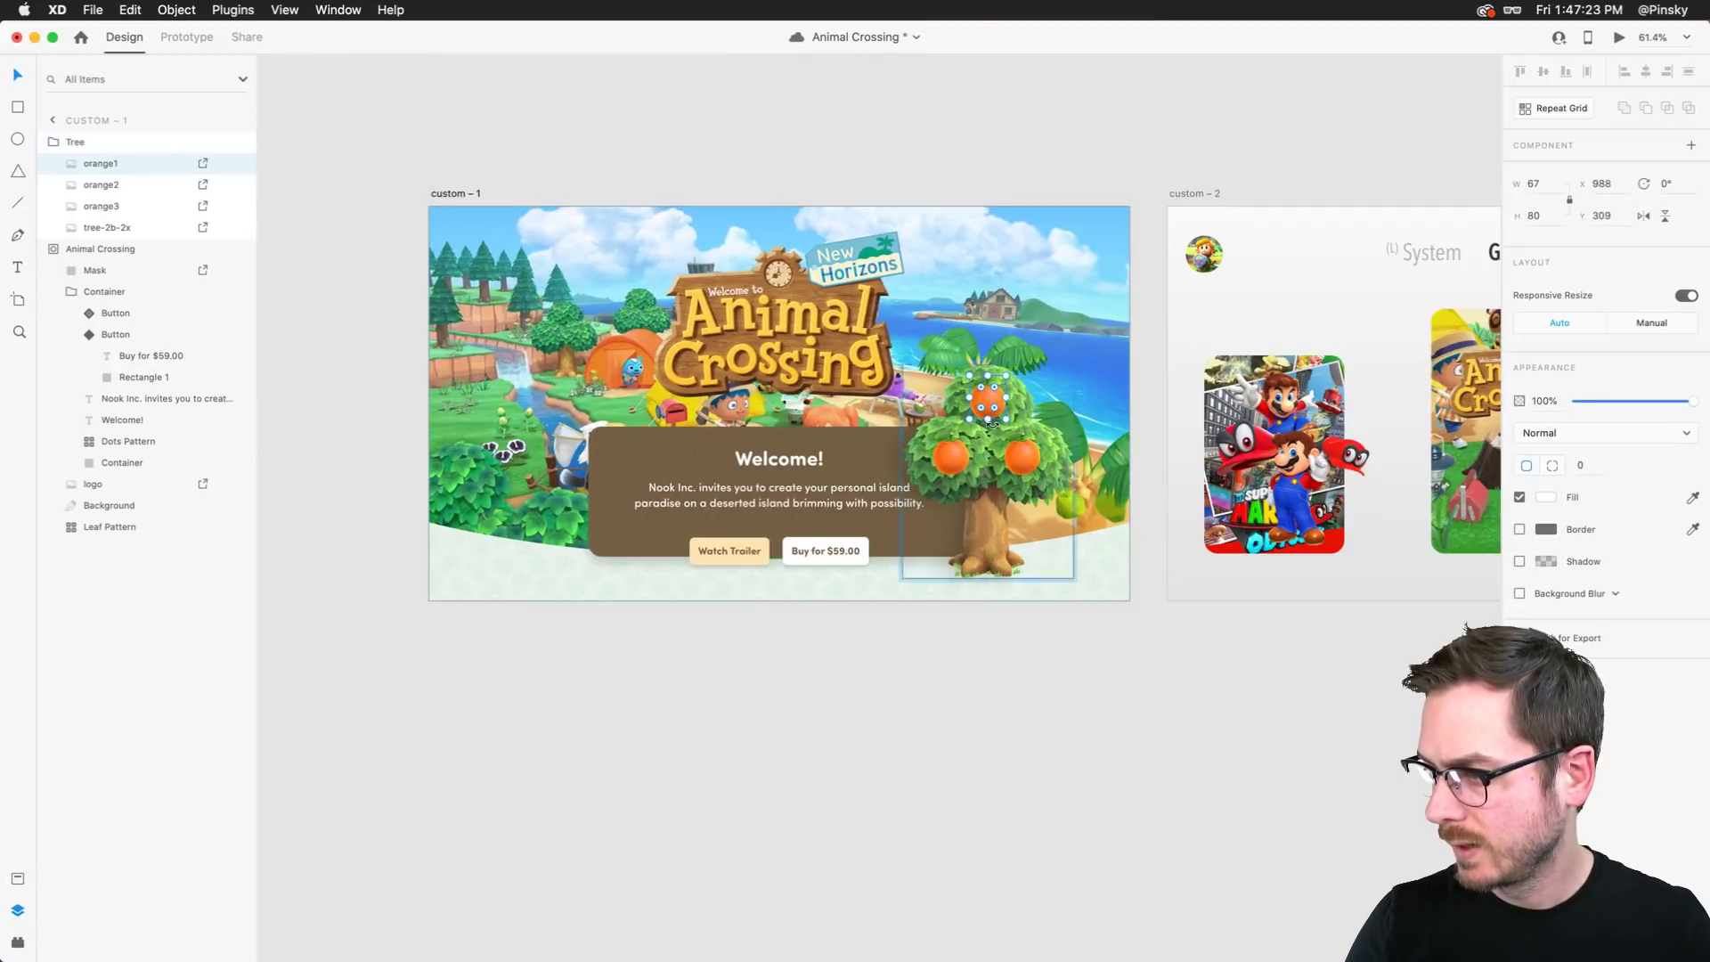
key("Escape")
mouse_move(1024, 434)
left_mouse_down()
mouse_move(1041, 437)
mouse_move(1019, 431)
left_mouse_up()
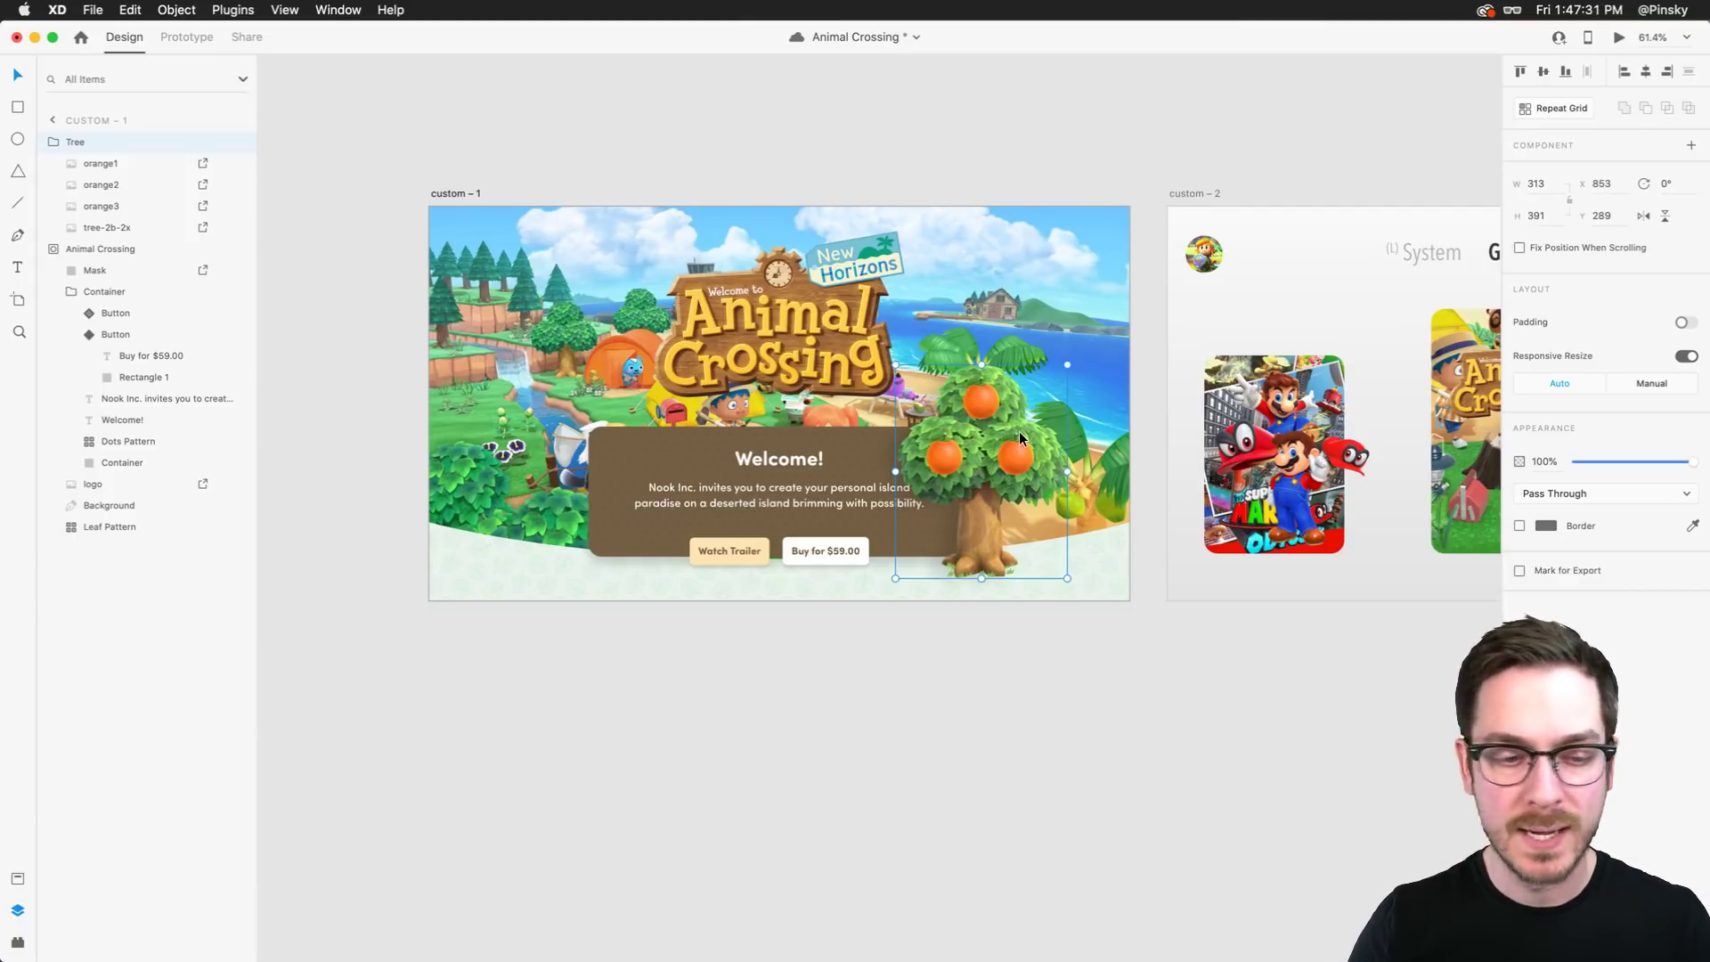
scroll(1019, 431, "down", 3)
scroll(1019, 431, "right", 2)
left_click(859, 666)
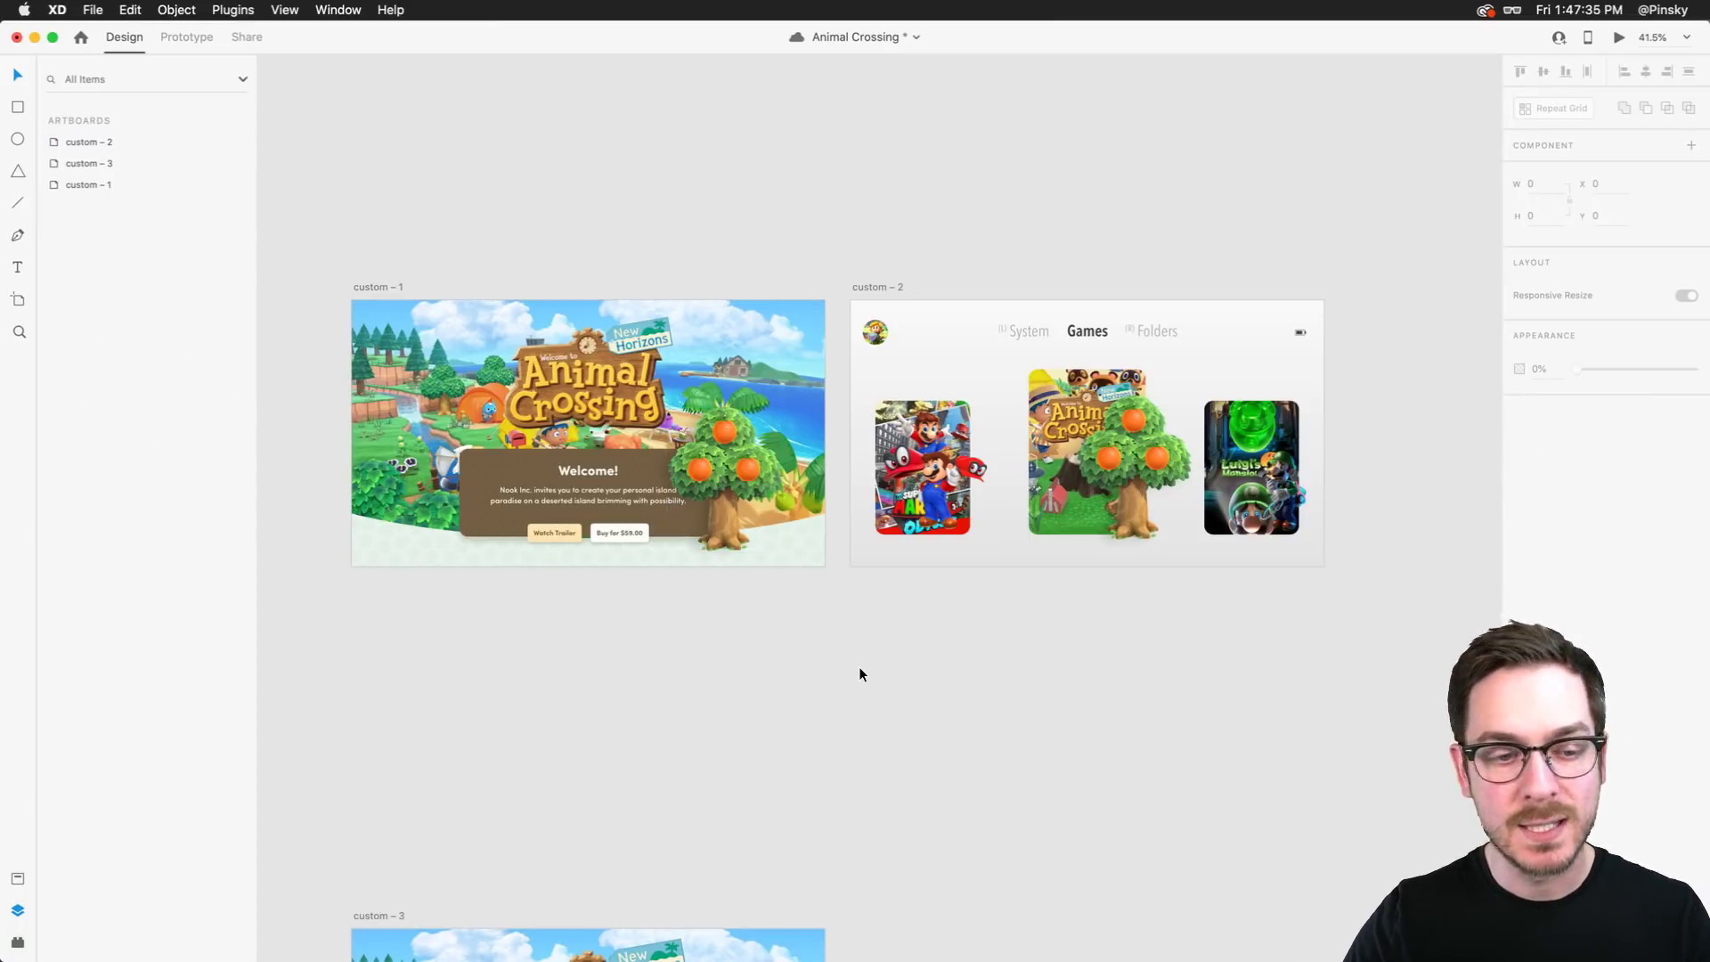
Swap the two upper artboards so custom – 2 sits at X -136, Y 1 with custom – 1 directly to its right
left_click_drag(866, 286, 402, 386)
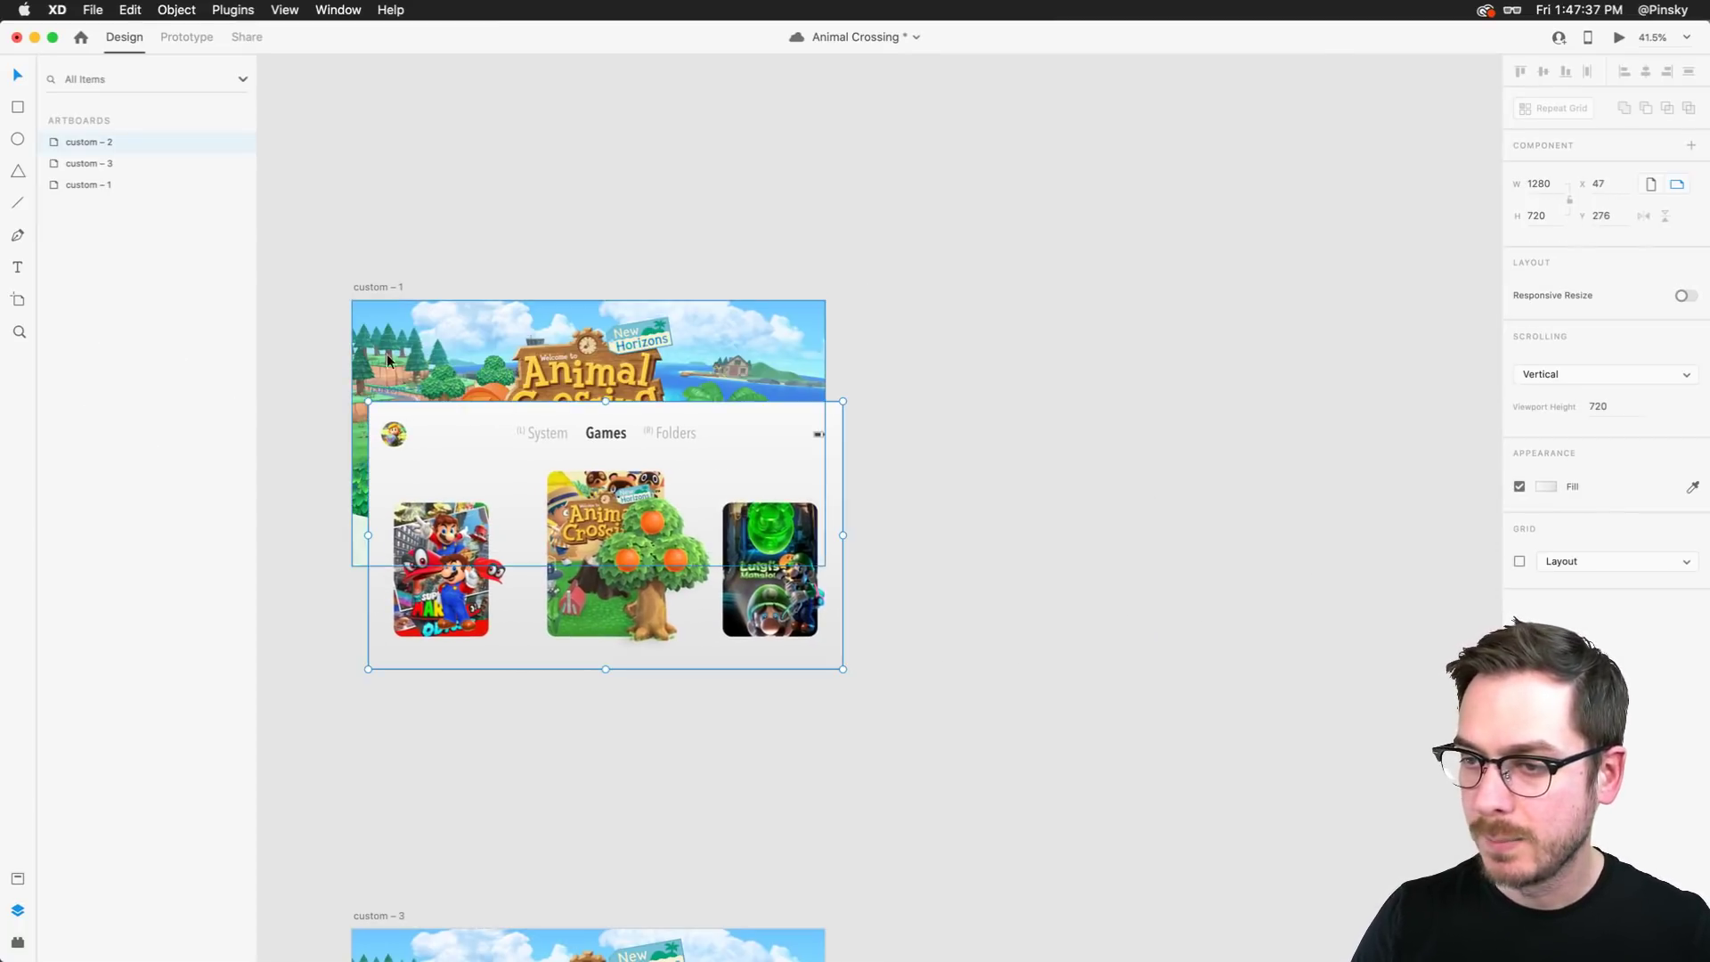
left_click_drag(379, 287, 827, 287)
left_click_drag(397, 387, 329, 279)
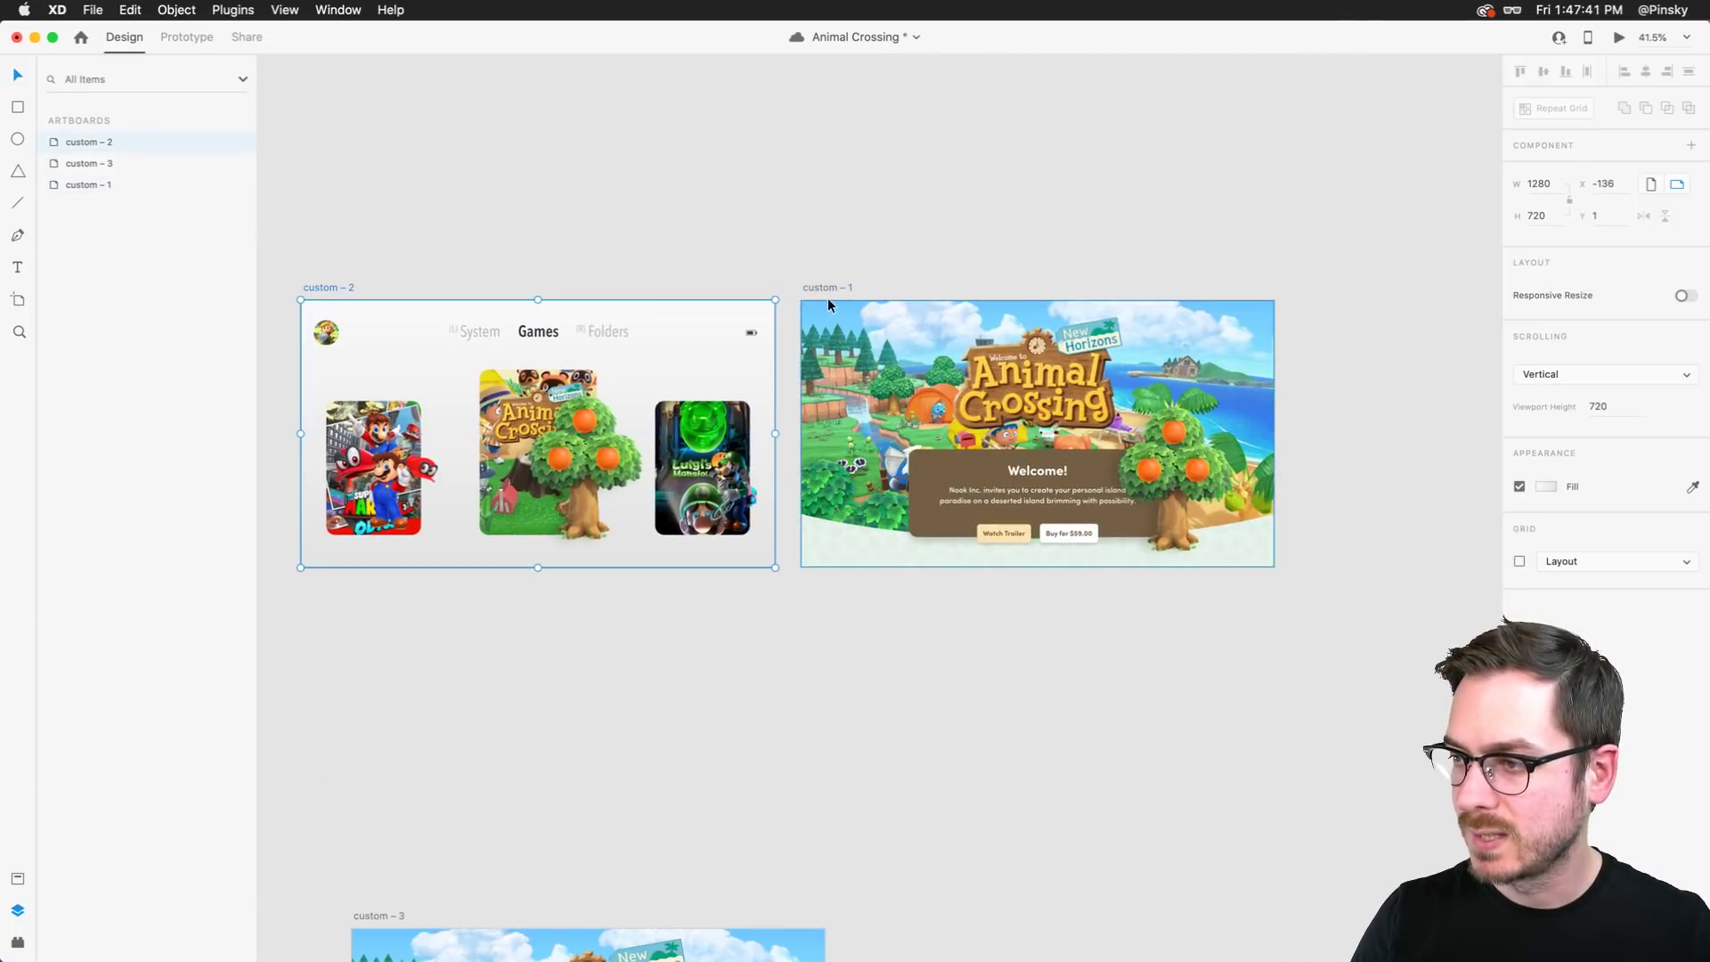
left_click_drag(822, 284, 821, 285)
left_click(531, 585)
scroll(531, 584, "left", 2)
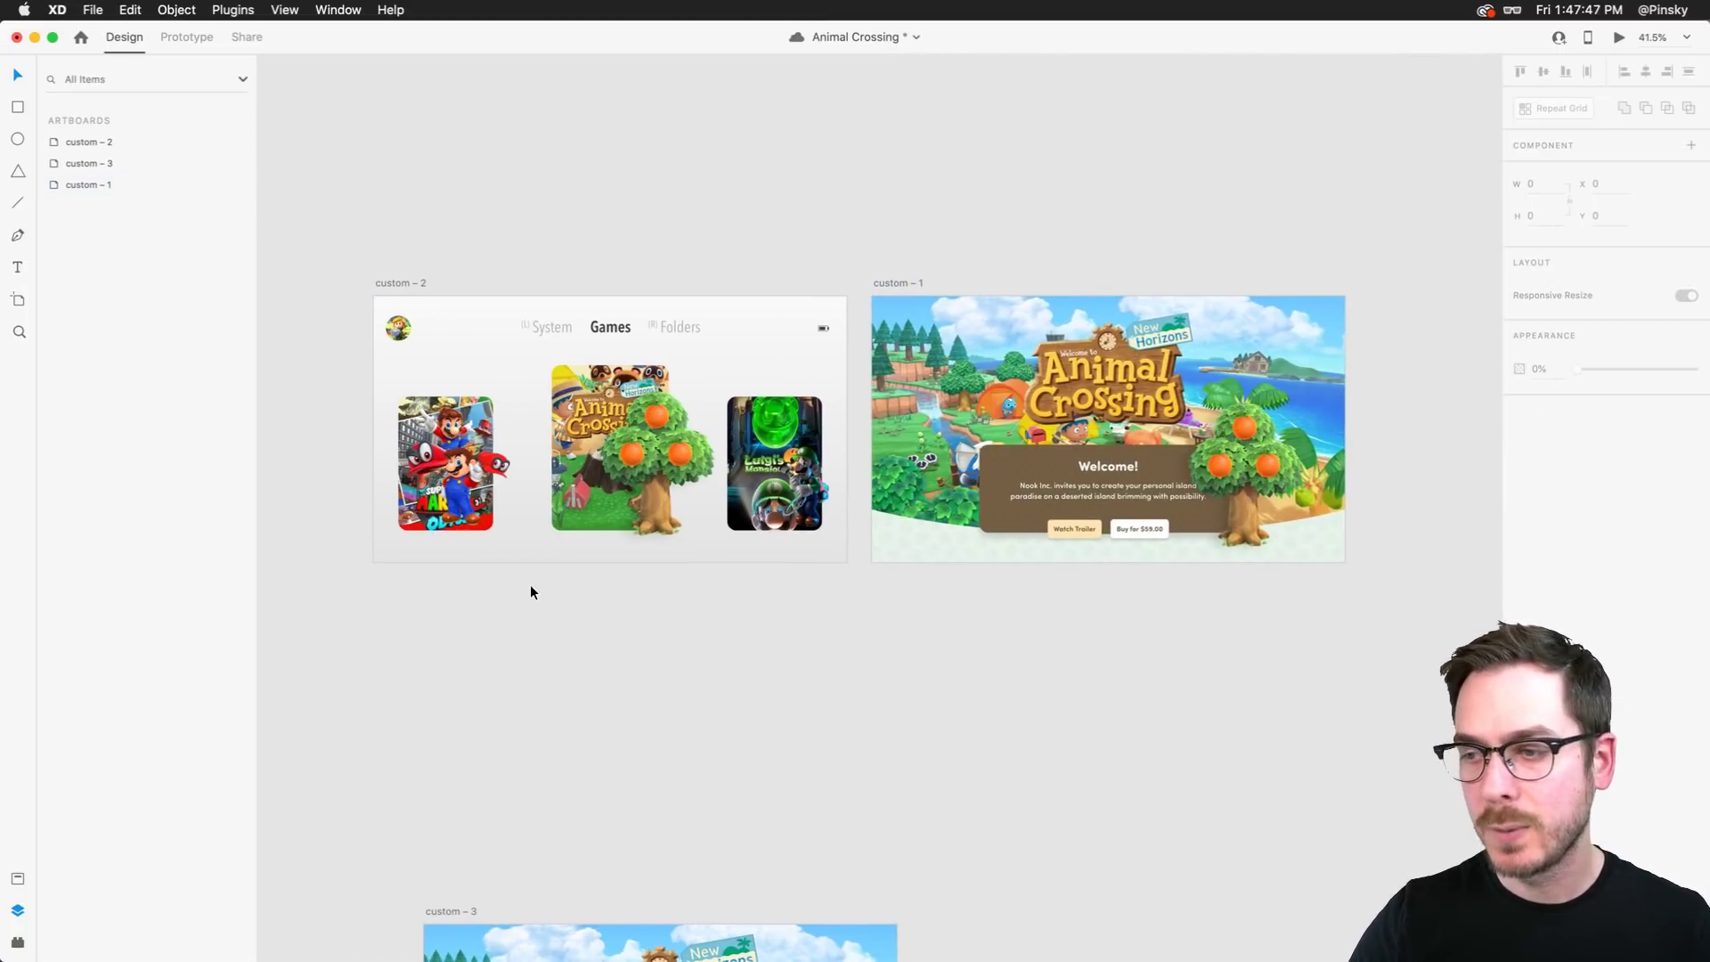
Group the Luigi's Mansion card with its character artwork on custom – 2 and name the group Luigi
scroll(531, 436, "up", 5)
scroll(691, 468, "down", 5)
scroll(708, 437, "right", 5)
scroll(1053, 436, "up", 5)
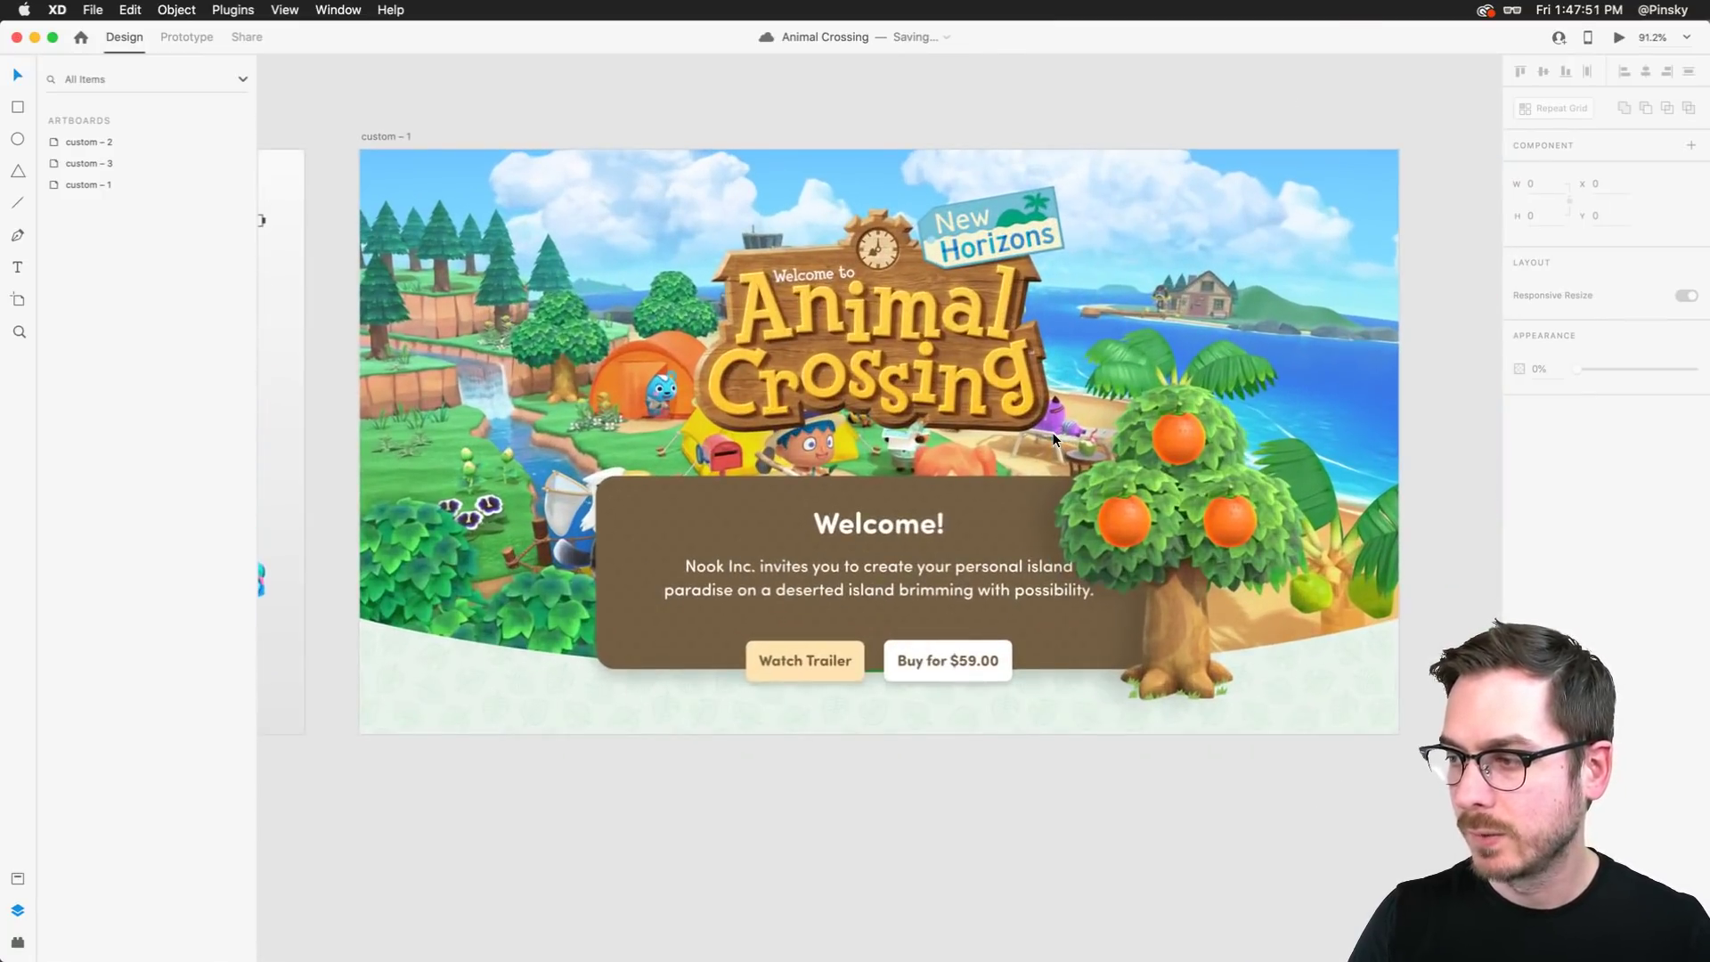
scroll(1054, 436, "down", 5)
scroll(1097, 394, "left", 3)
left_click(790, 458)
left_click(800, 499, "shift")
key("super+g")
double_click(86, 185)
type("Luigi")
key("Return")
Group the Super Mario Odyssey card with its character artwork on custom – 2 and name the group Mario
left_click_drag(378, 415, 472, 499)
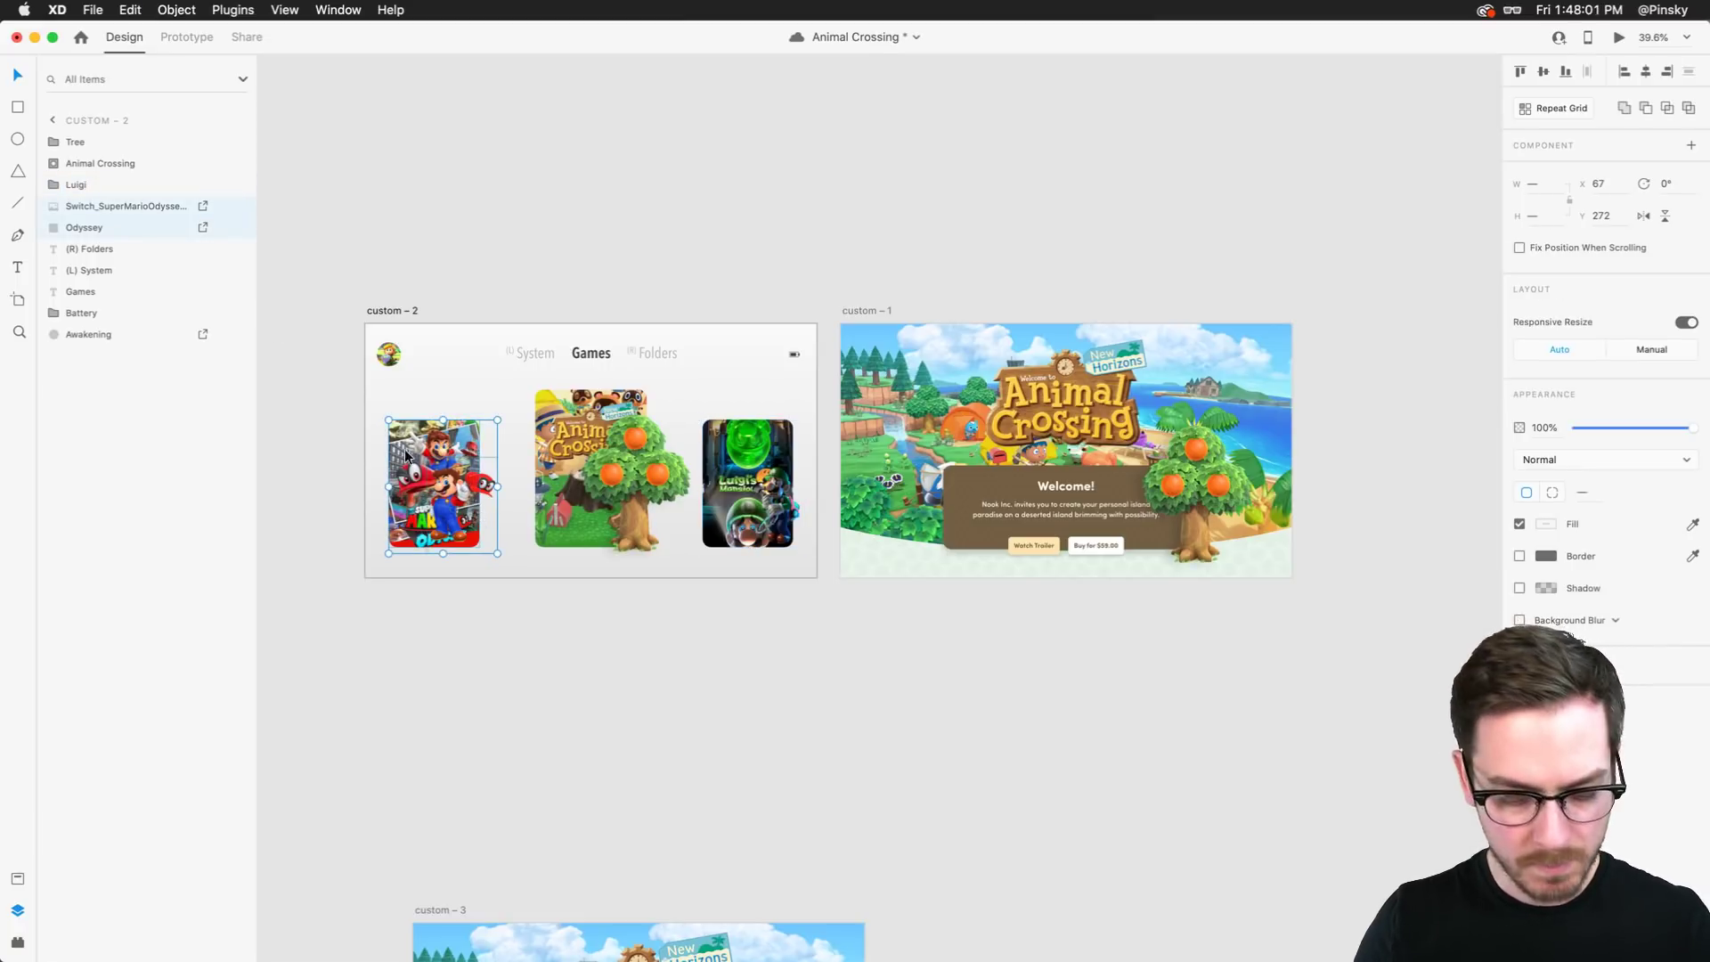
key("super+g")
double_click(82, 205)
type("Mario")
key("Return")
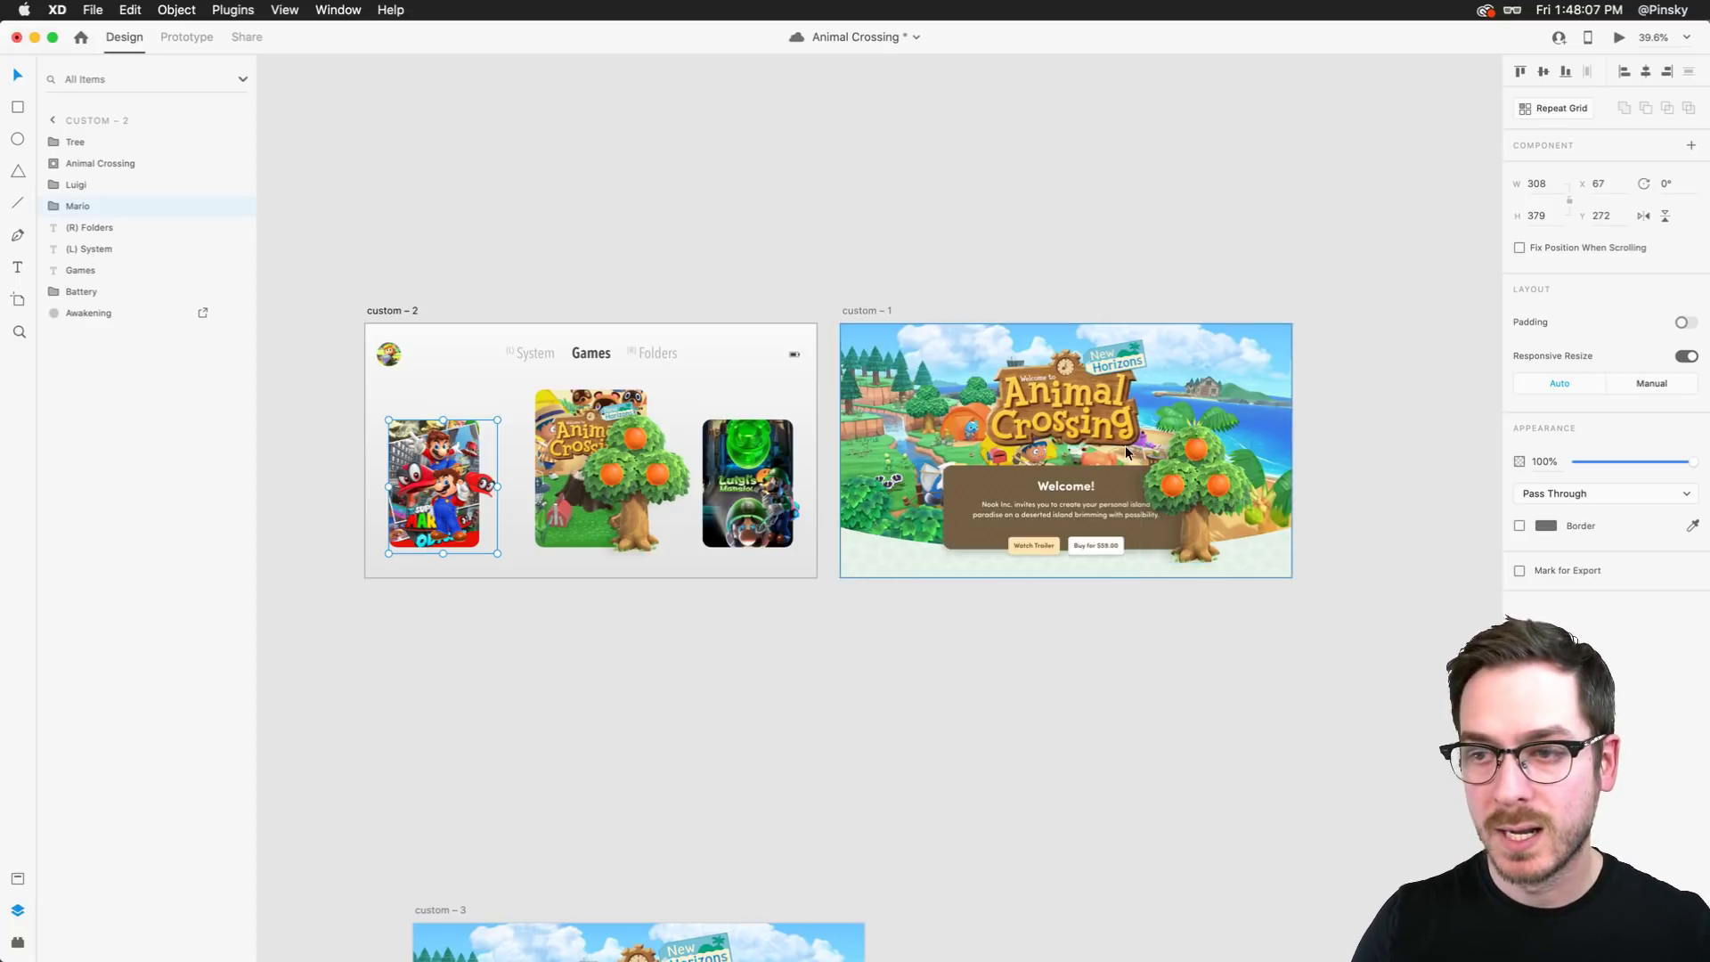
Copy the Mario and Luigi groups from custom – 2 onto the custom – 1 artboard
left_click(1158, 450)
left_click(485, 450)
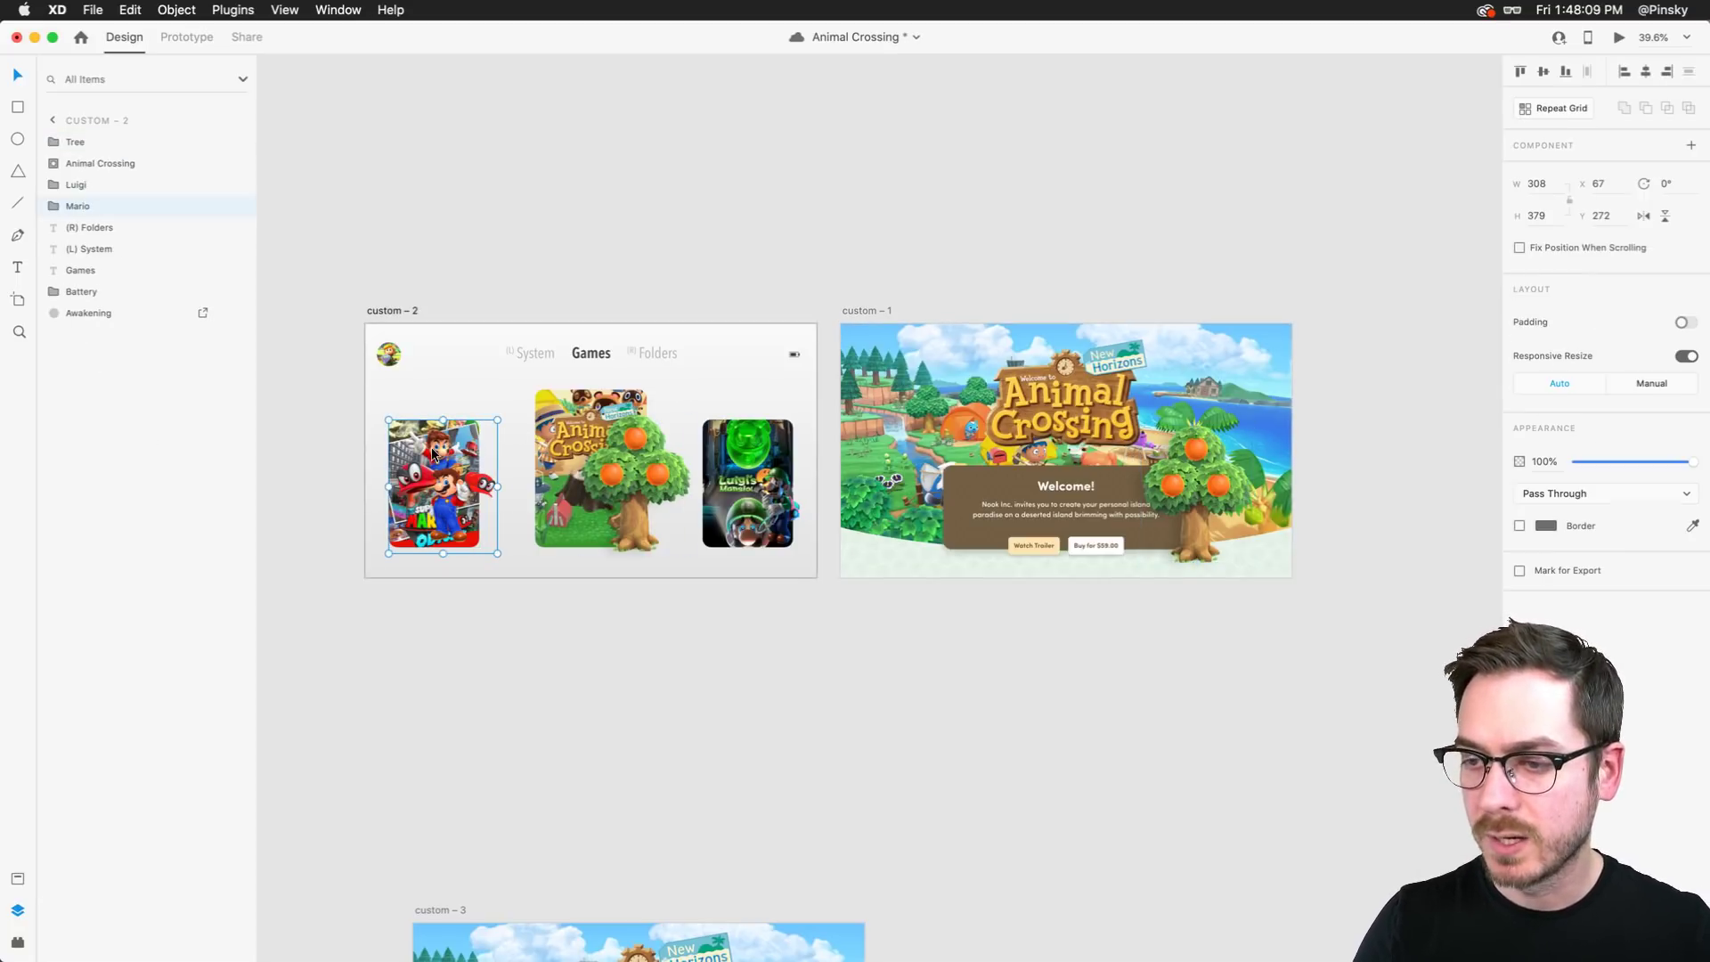
left_click(710, 455, "shift")
key("cmd+c")
left_click(1103, 446)
key("cmd+v")
scroll(1158, 445, "right", 2)
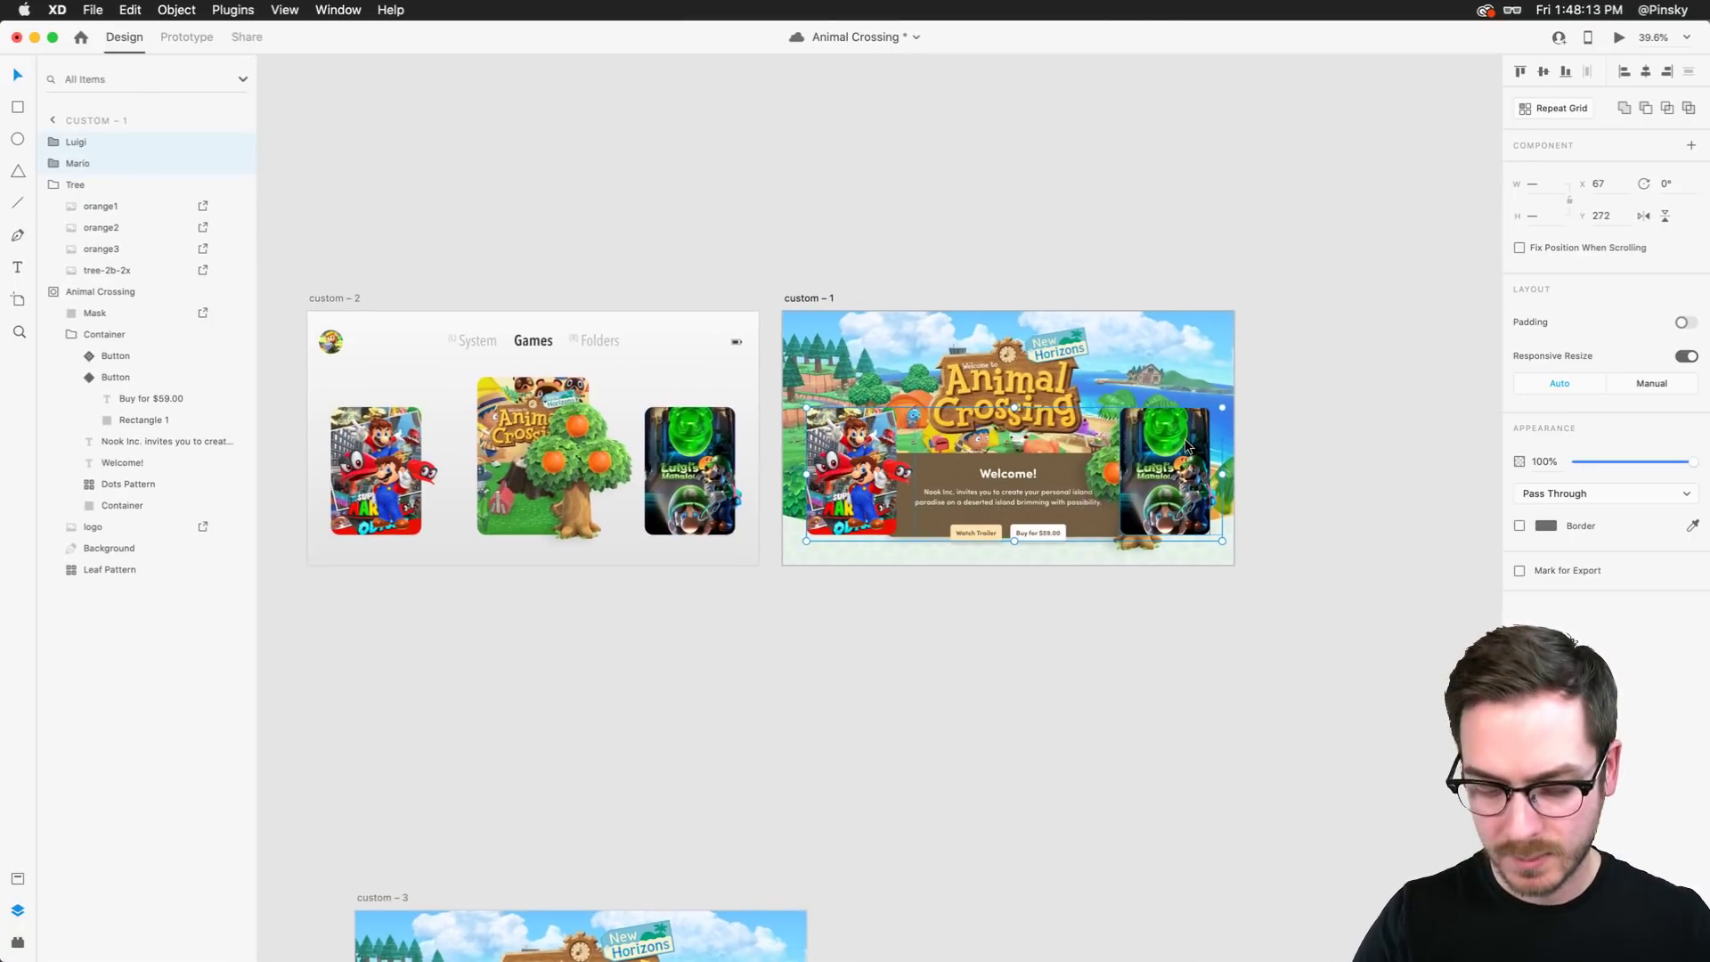
Move the copied Luigi and Mario groups behind Animal Crossing on custom – 1, and bring them back to the front
left_click(53, 294)
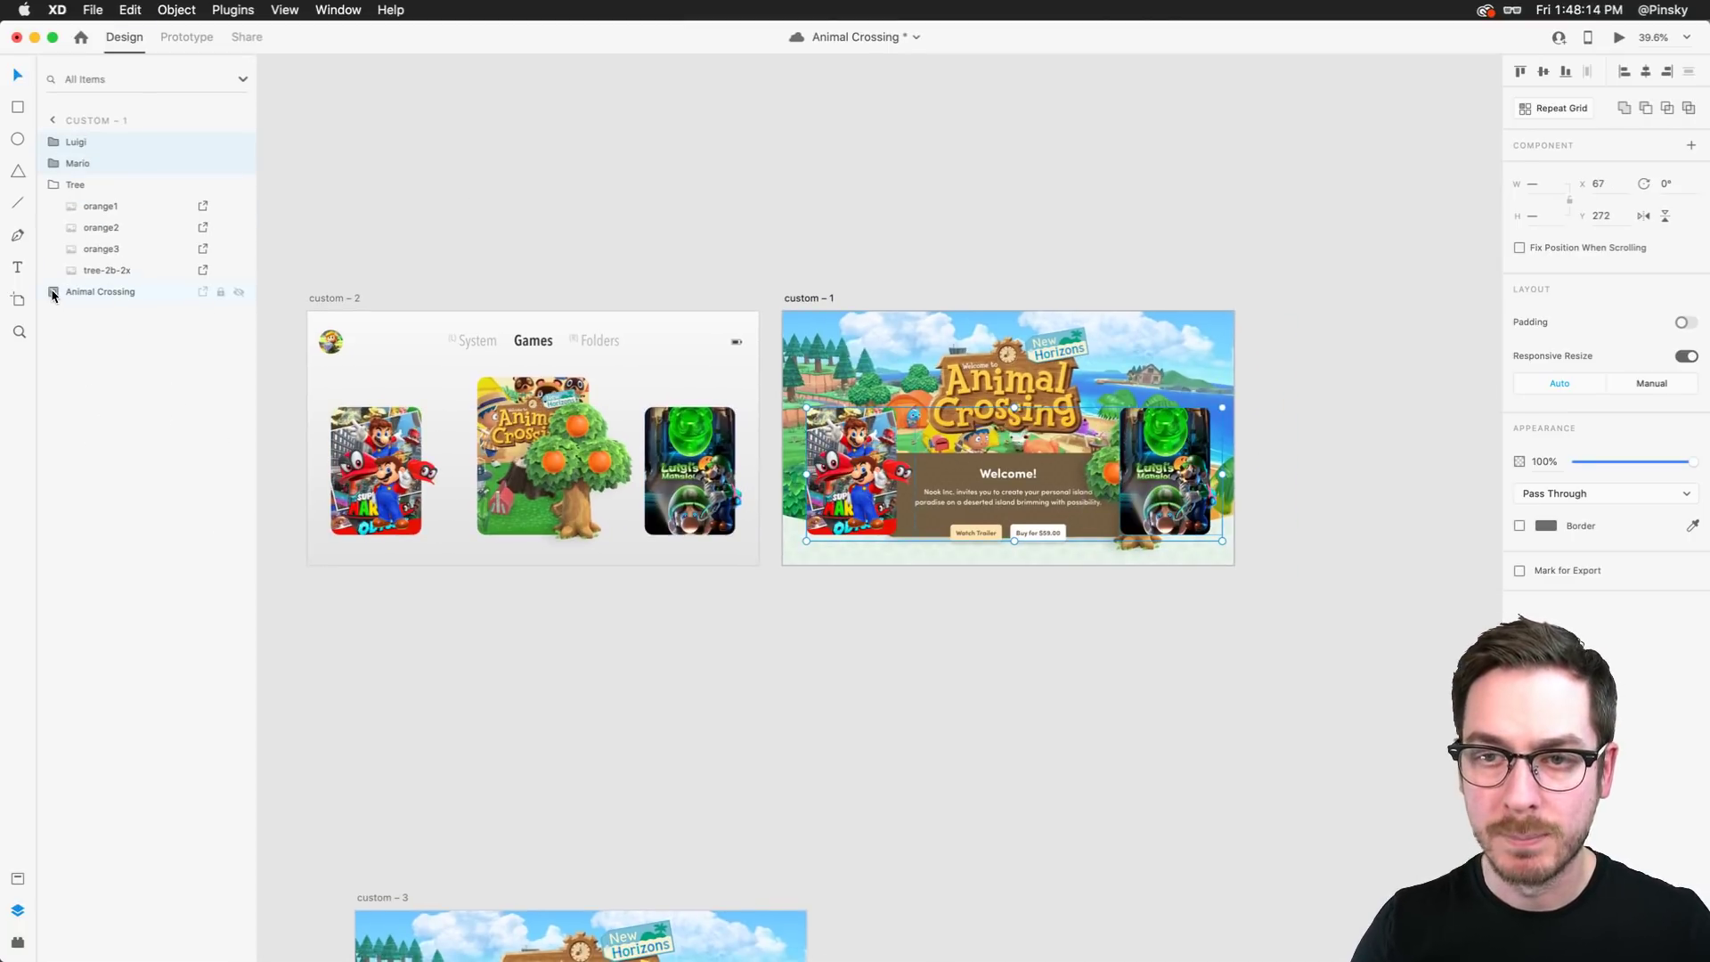
left_click(56, 185)
left_click_drag(103, 144, 79, 236)
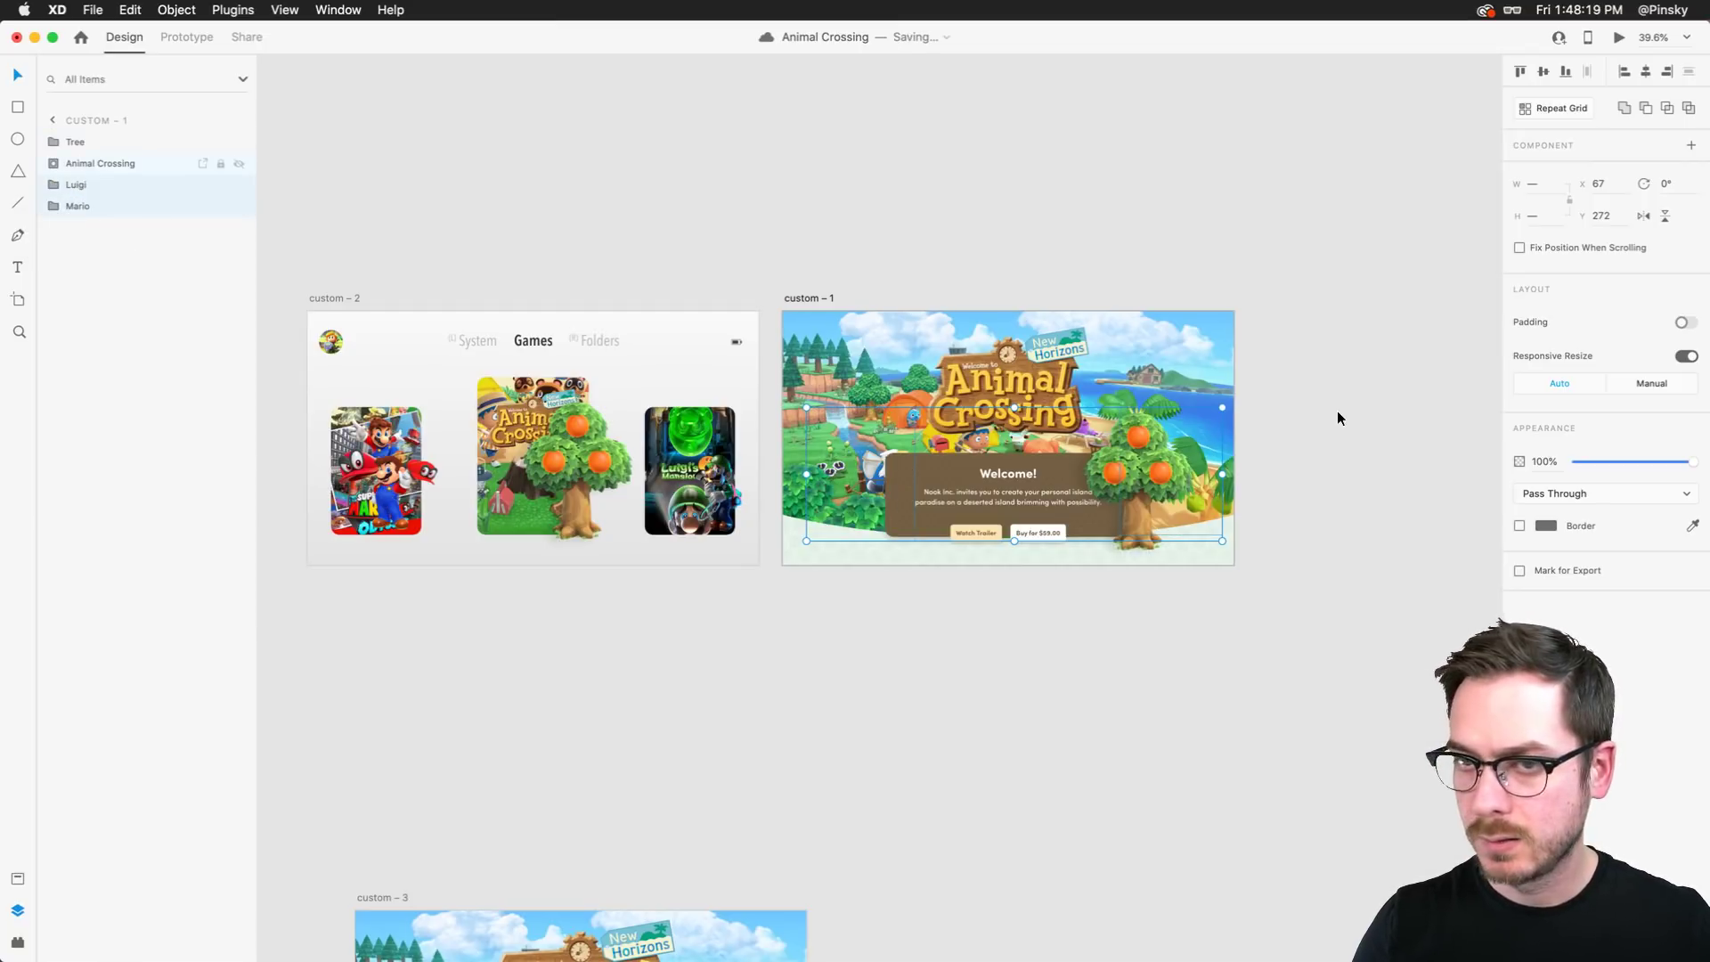
key("super+shift+bracketright")
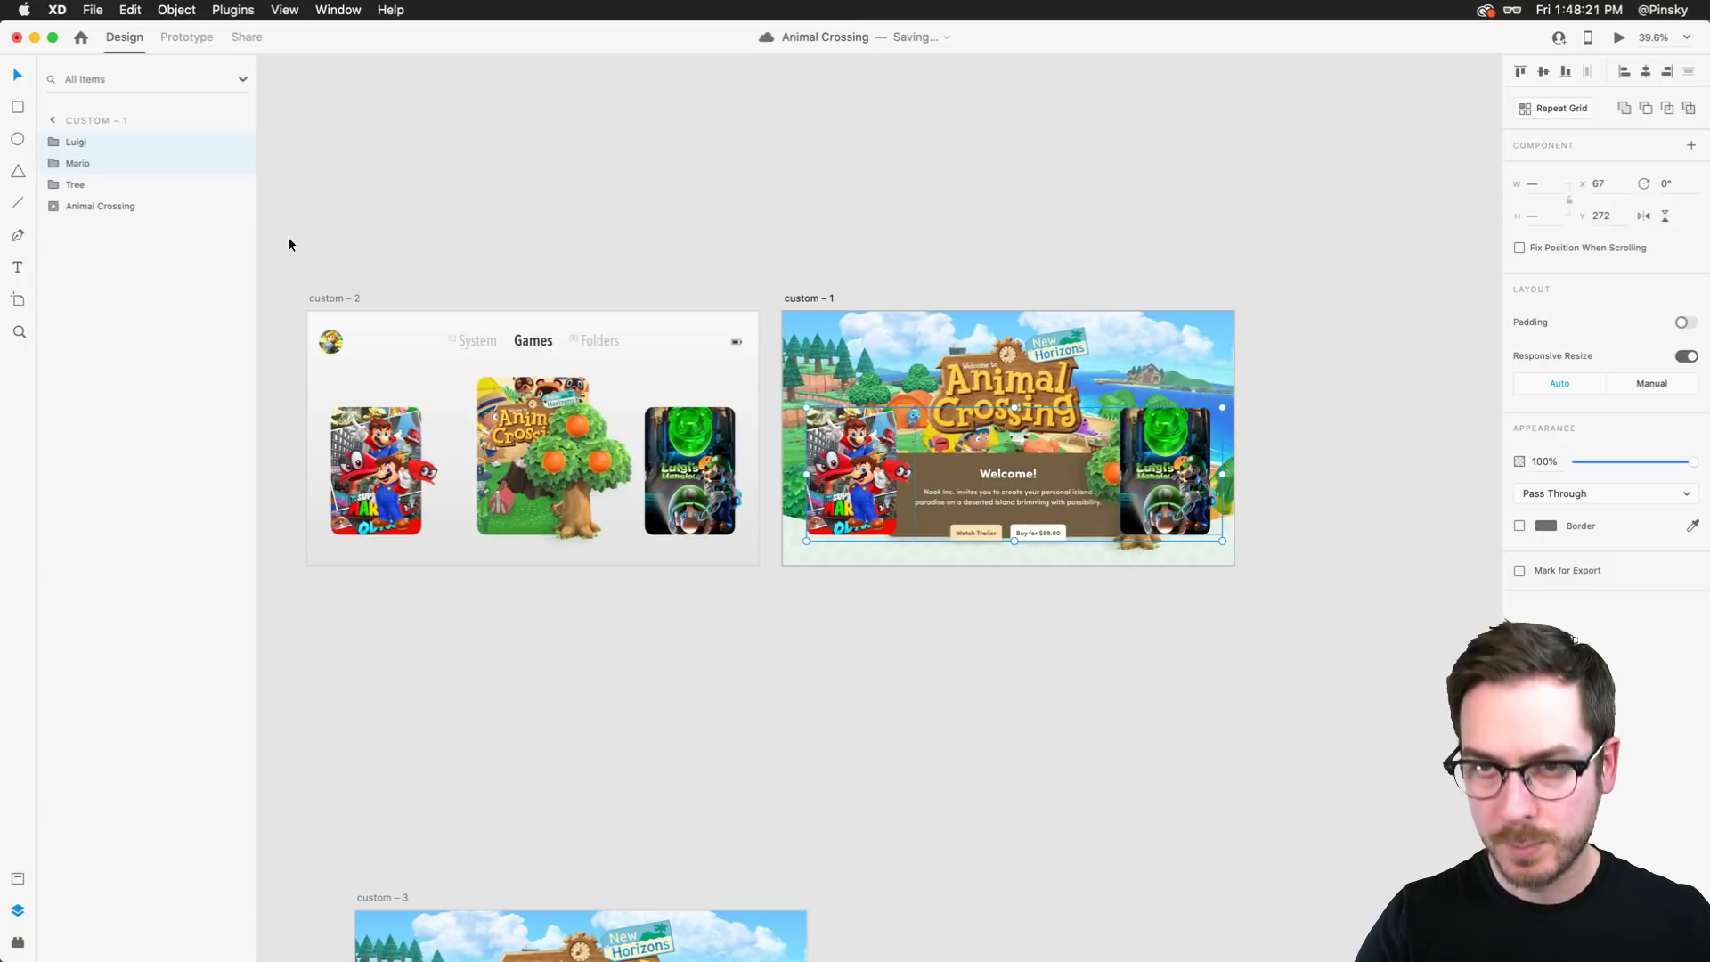
Shift the Luigi group partly past the right edge of custom – 1 and move its character artwork left to X 1196, Y 405
left_click(1329, 493)
left_click(1167, 456)
left_click_drag(1168, 455, 1220, 455)
left_click(1338, 478)
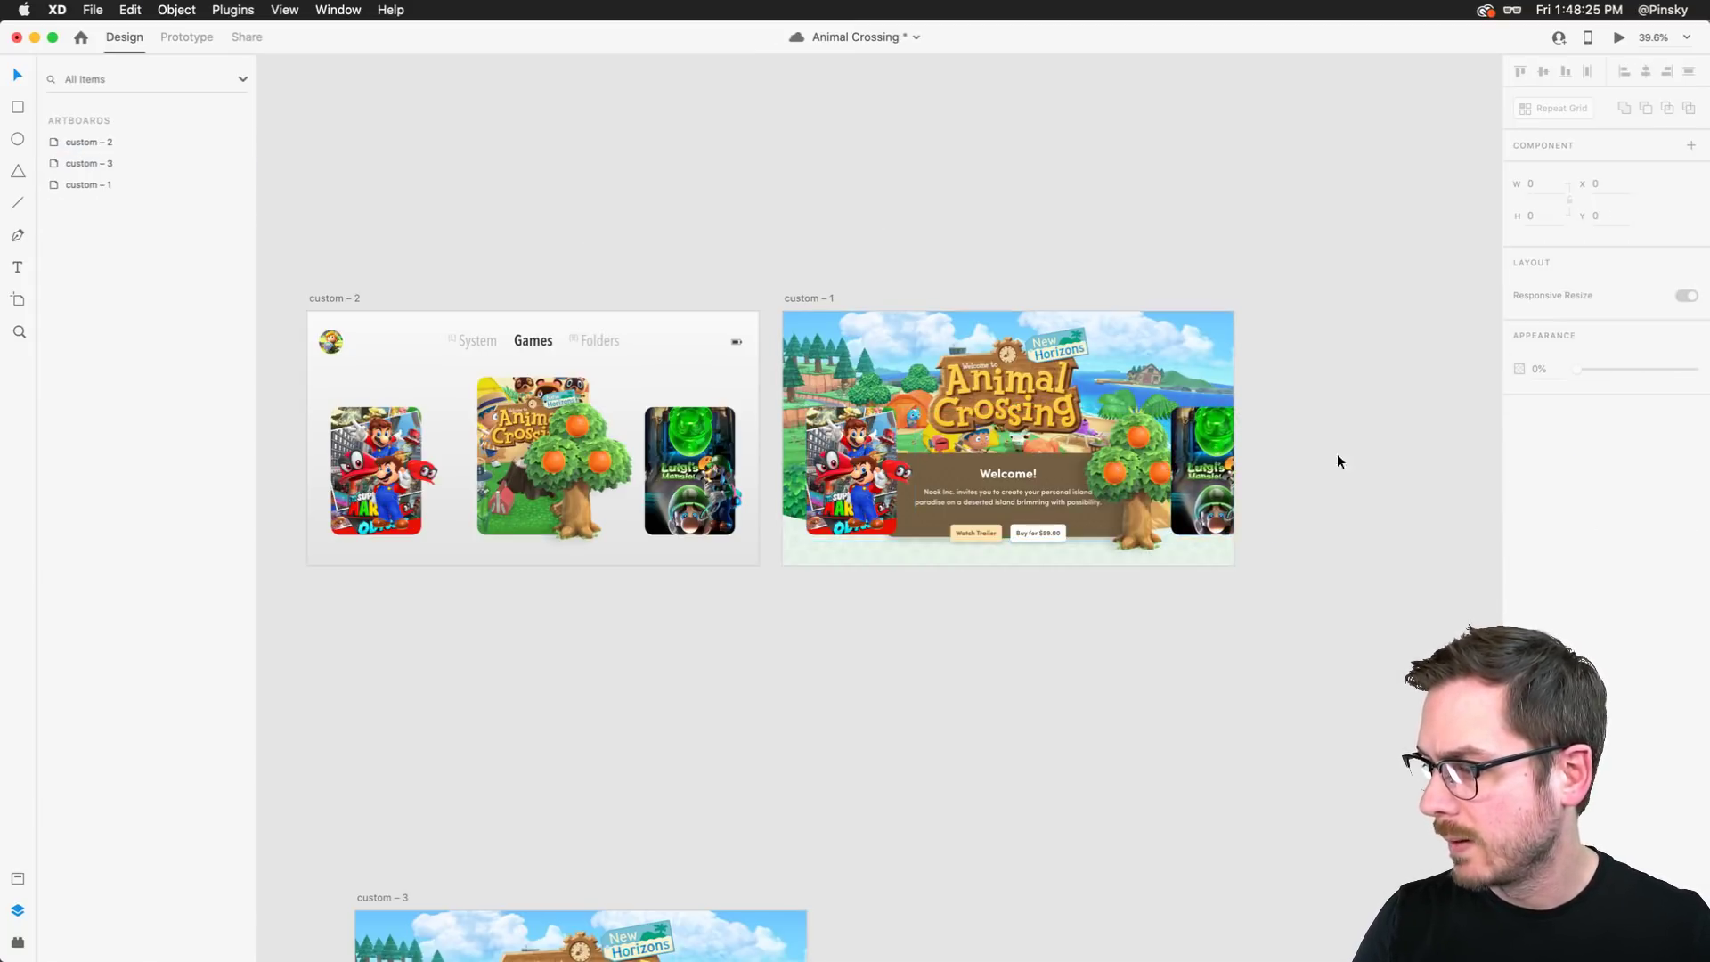
left_click(1211, 503)
double_click(1257, 501)
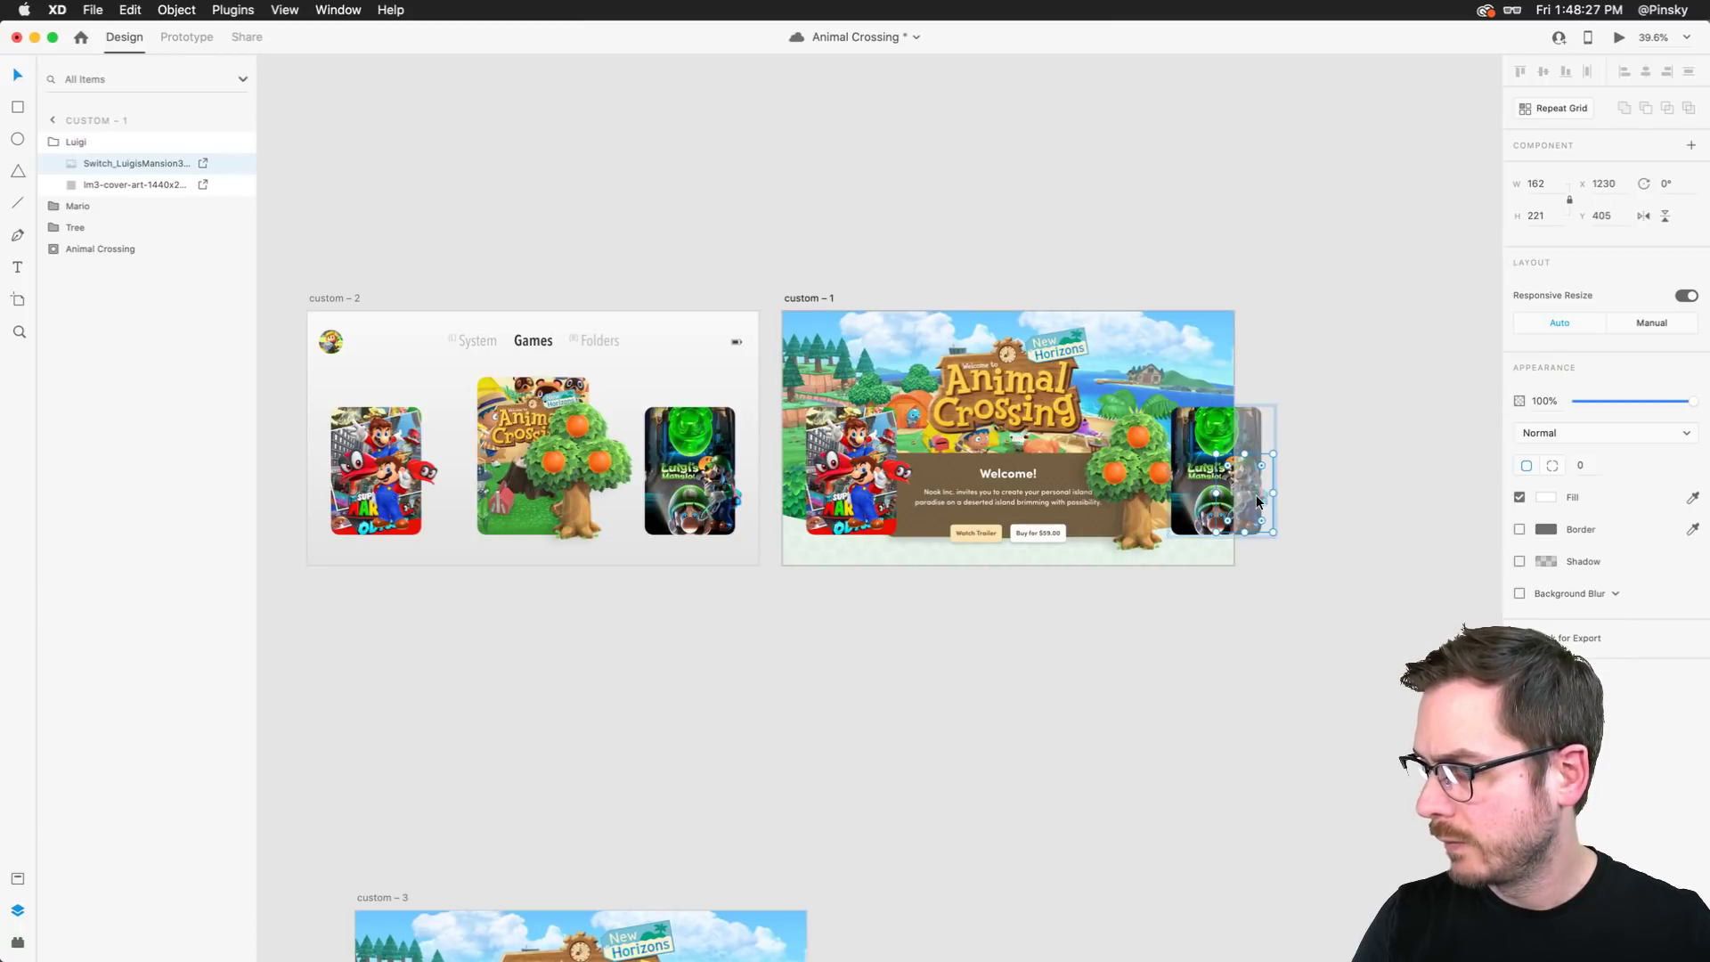
scroll(1258, 502, "up", 5)
left_click_drag(1240, 492, 1225, 501)
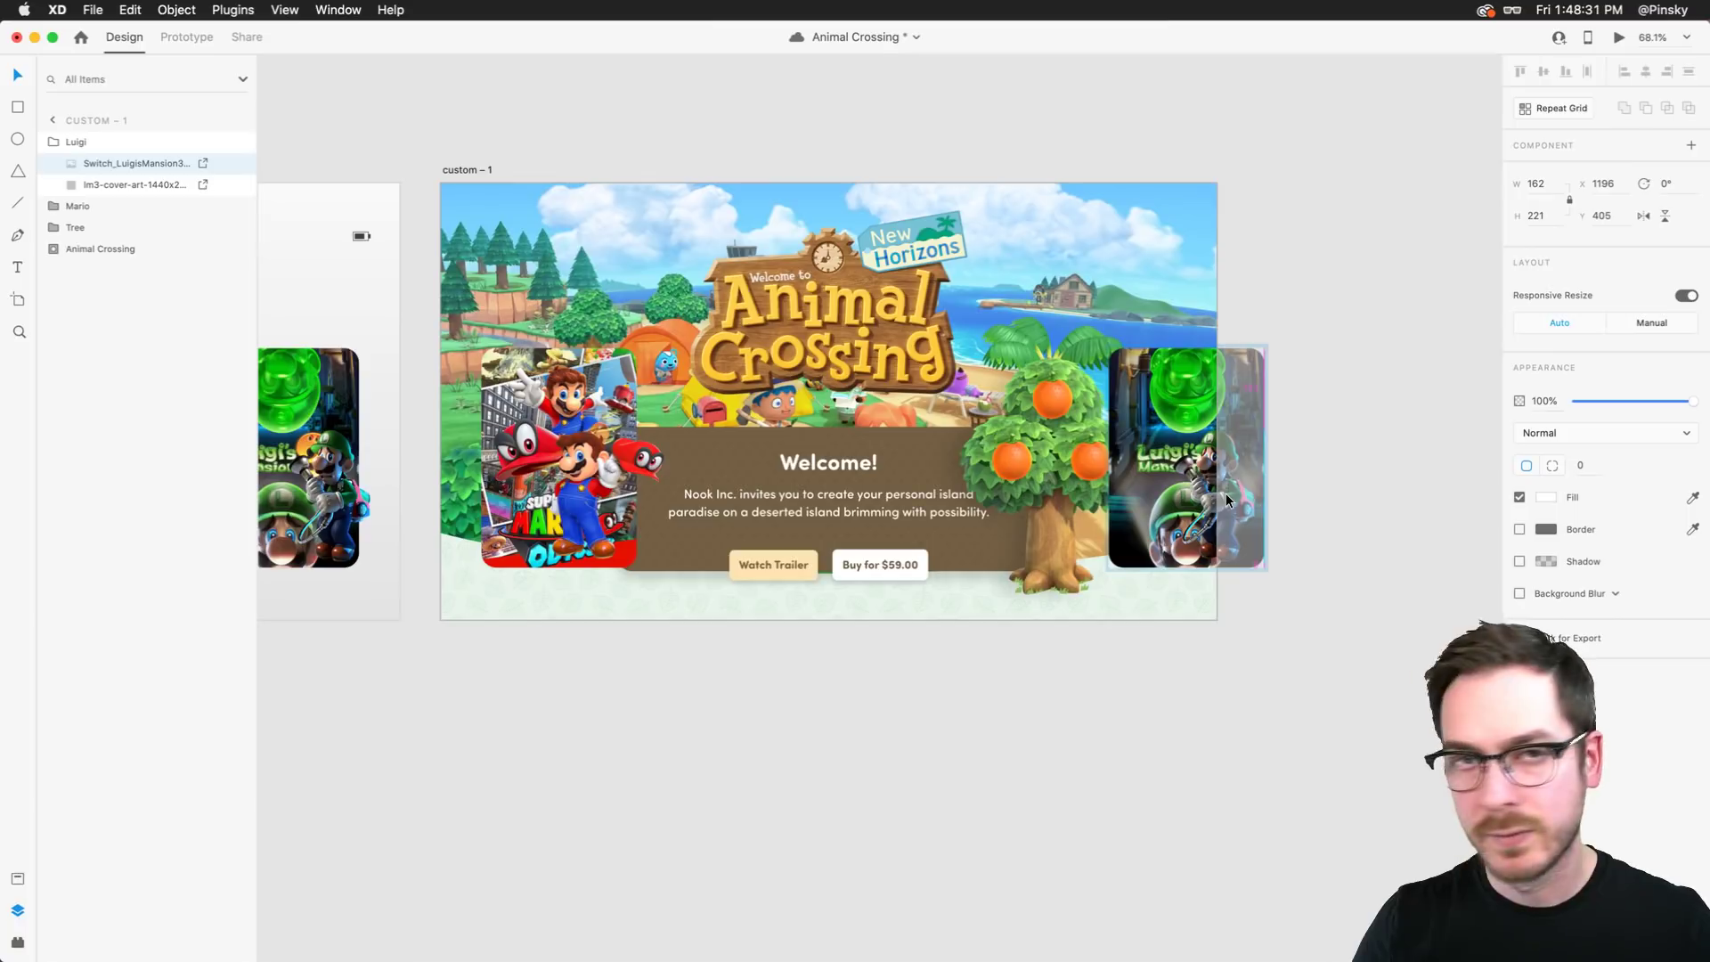
Shift the Mario group partly past the left edge of custom – 1 and place its character artwork at X 0, Y 379
left_click(550, 471)
left_click_drag(573, 475, 472, 490)
double_click(505, 487)
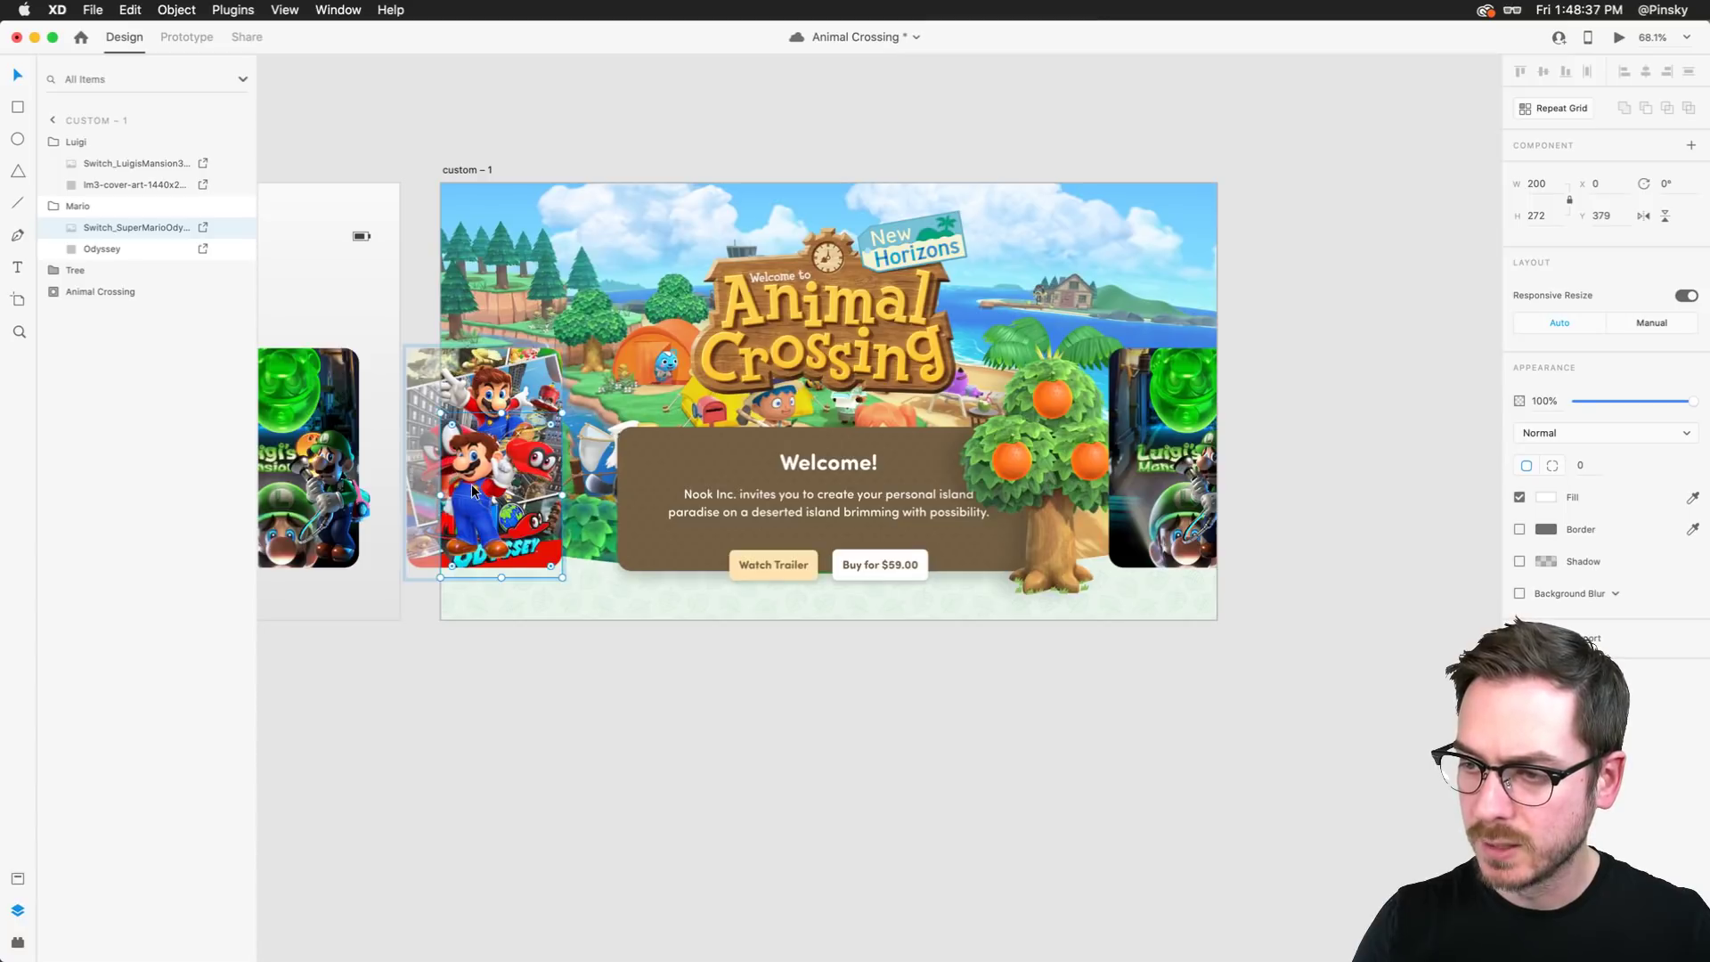
Send the Luigi and Mario groups on custom – 1 to the back, behind the Animal Crossing group
key("Escape")
left_click(89, 144, "shift")
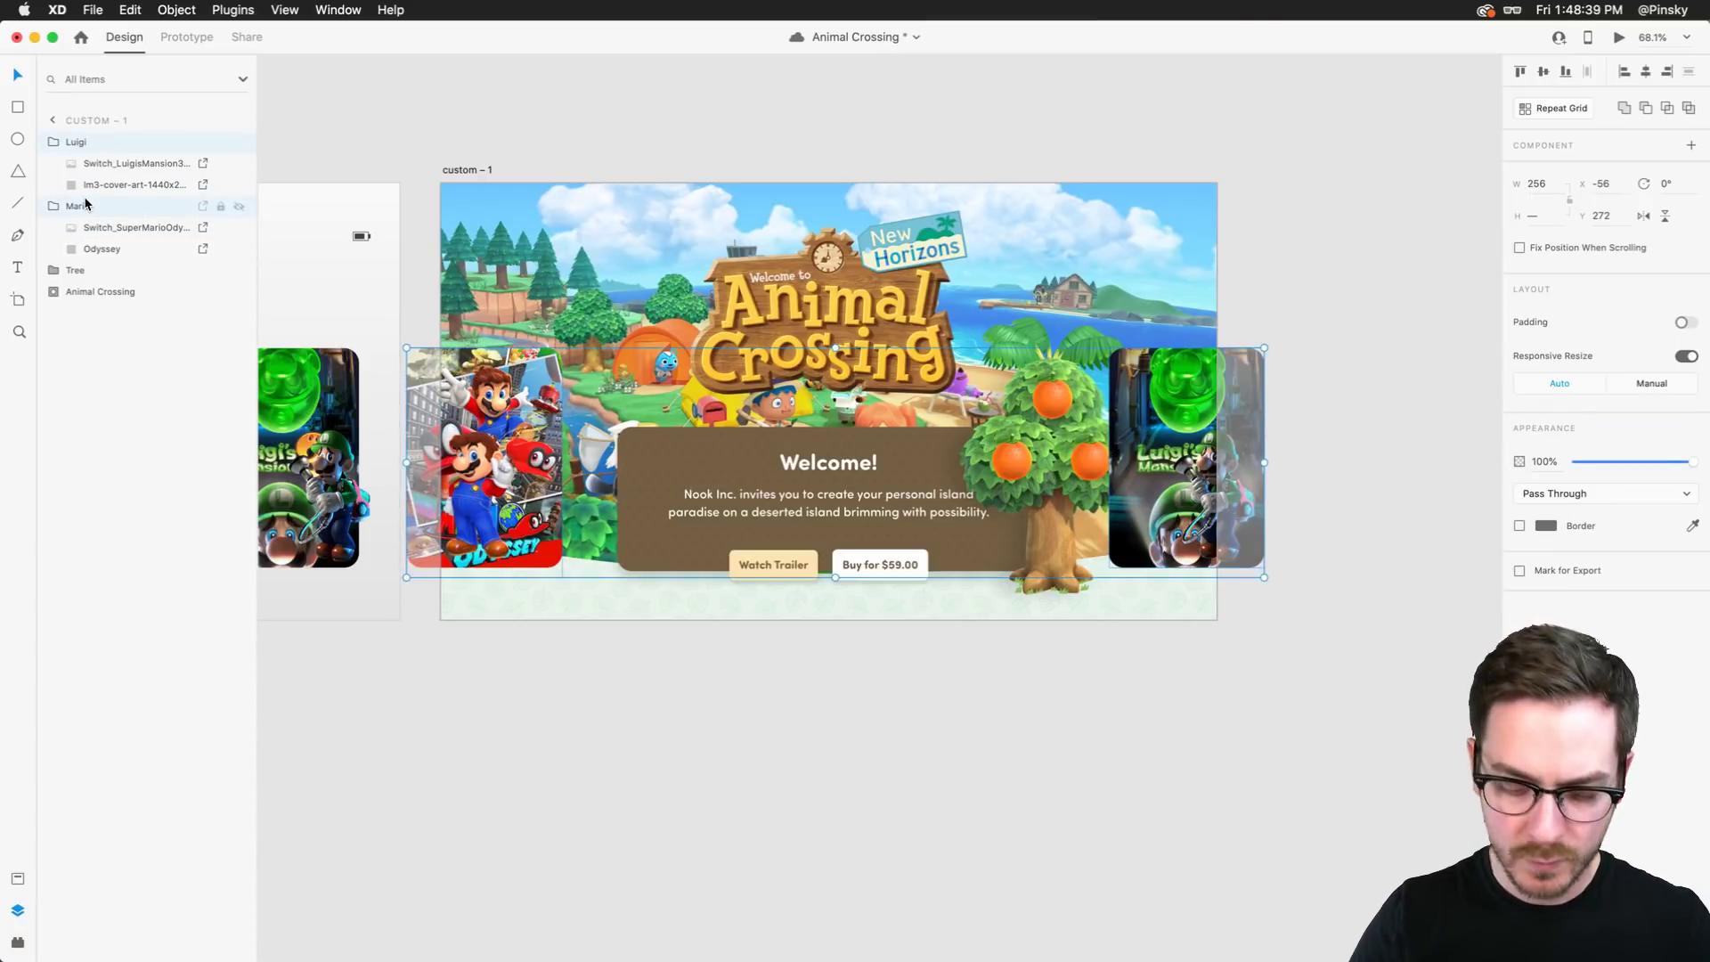
key("super+shift+bracketleft")
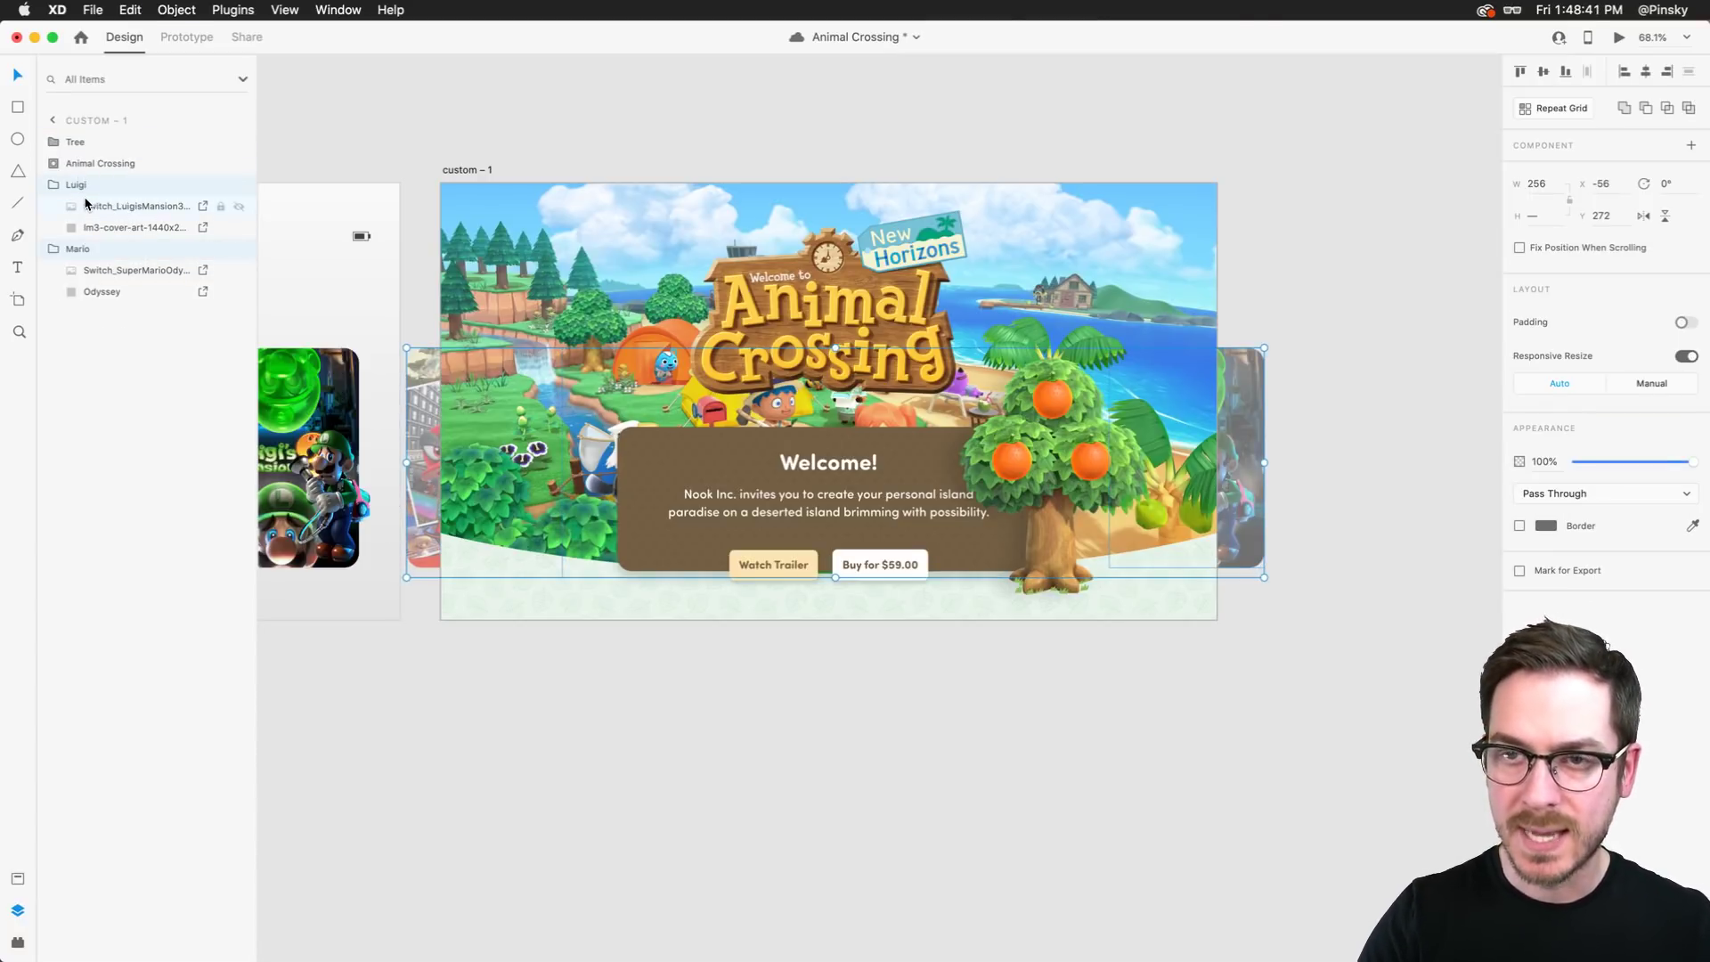
left_click(467, 107)
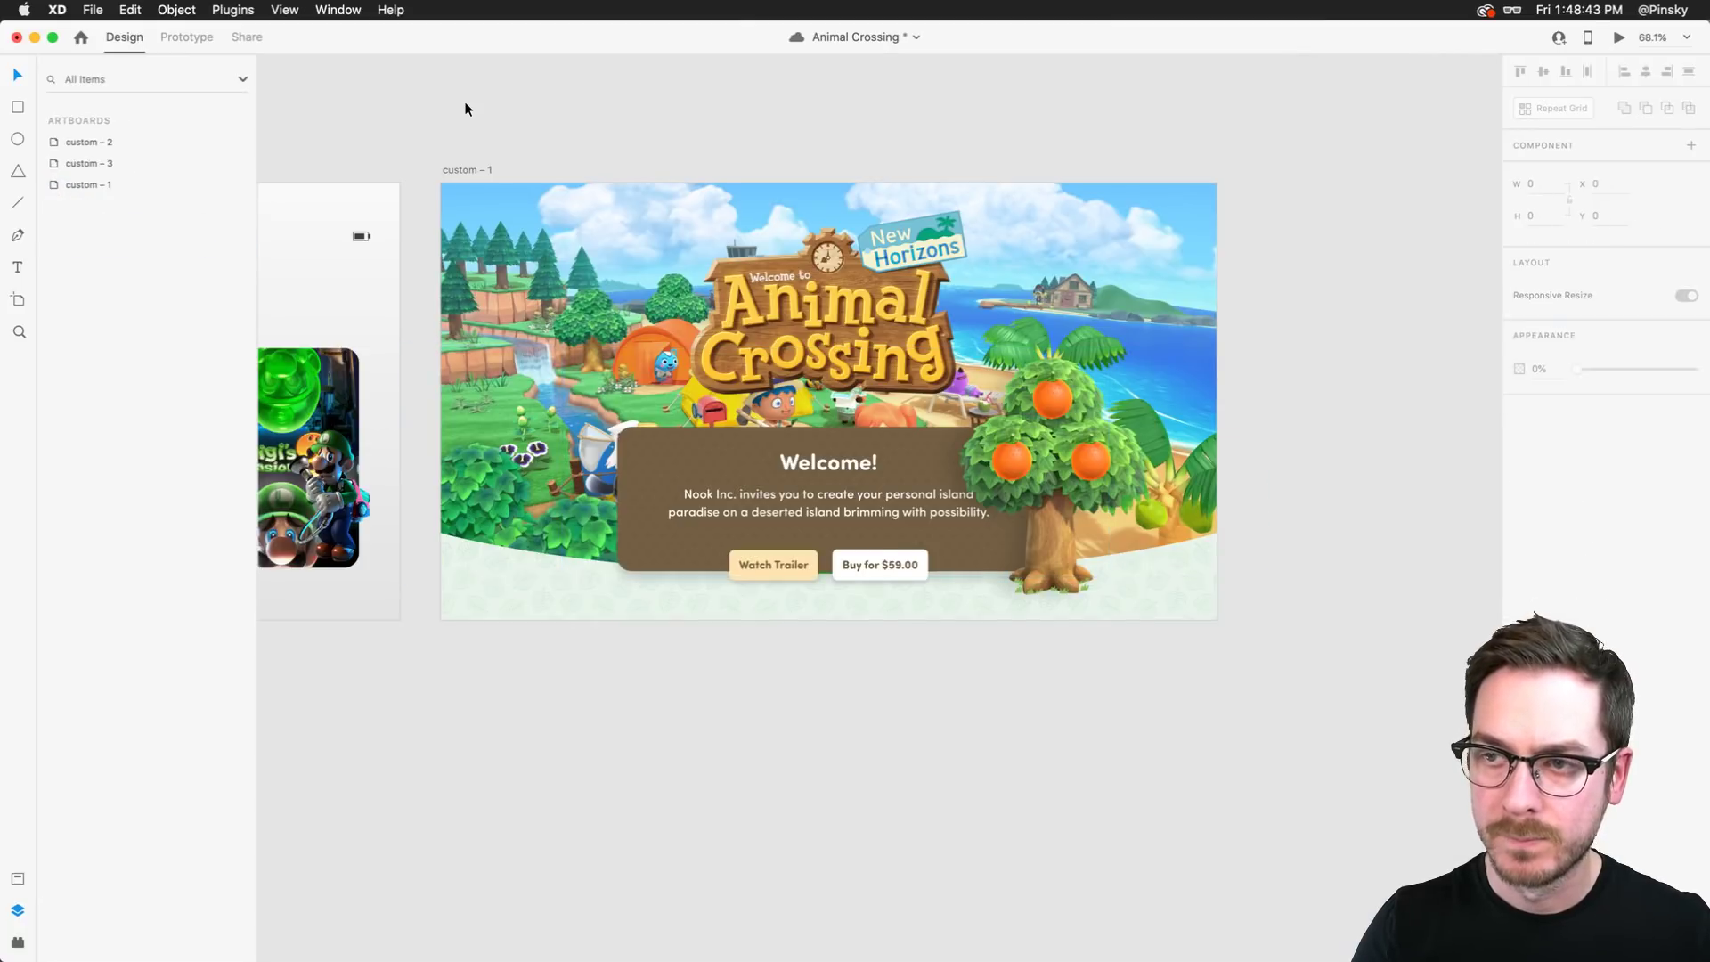
Group the avatar, System, Games and Folders labels and battery icon on custom – 2, and name the group Navigation
scroll(467, 107, "left", 10)
left_click(267, 258)
left_click(522, 254, "shift")
left_click(615, 252, "shift")
left_click(735, 255, "shift")
left_click(968, 253, "shift")
key("super+g")
double_click(83, 225)
type("Navigation")
key("Return")
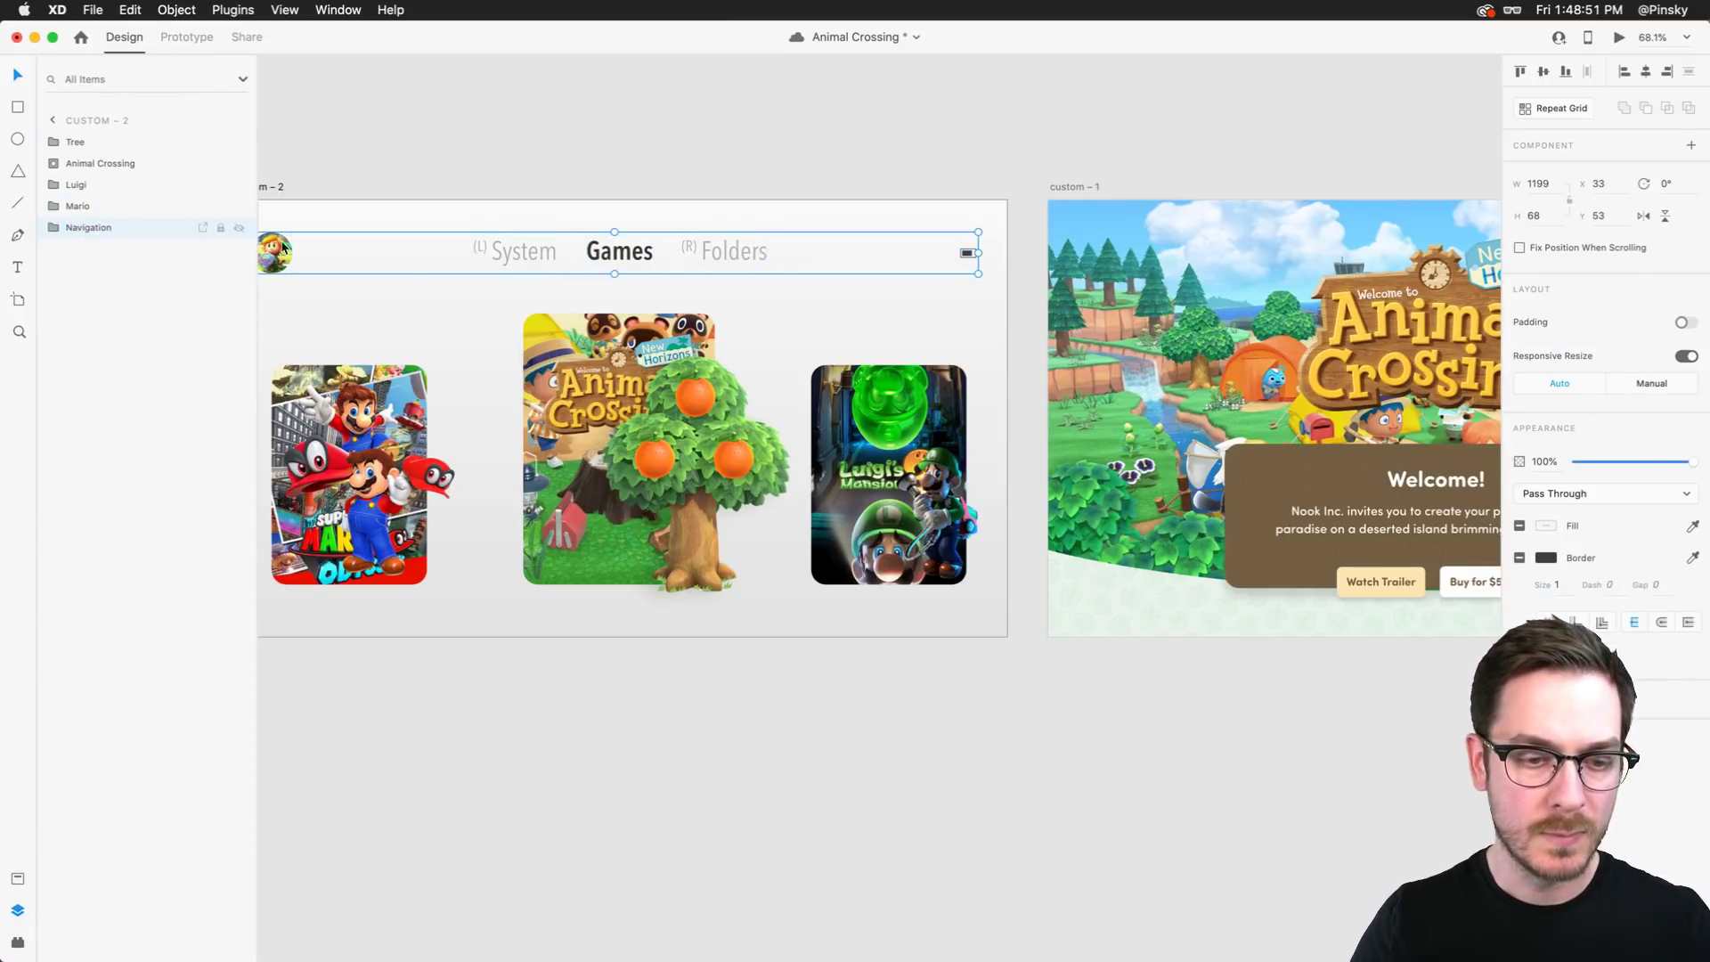
Copy the Navigation group onto custom – 1 and send it to the back, behind all other layers
scroll(639, 254, "right", 5)
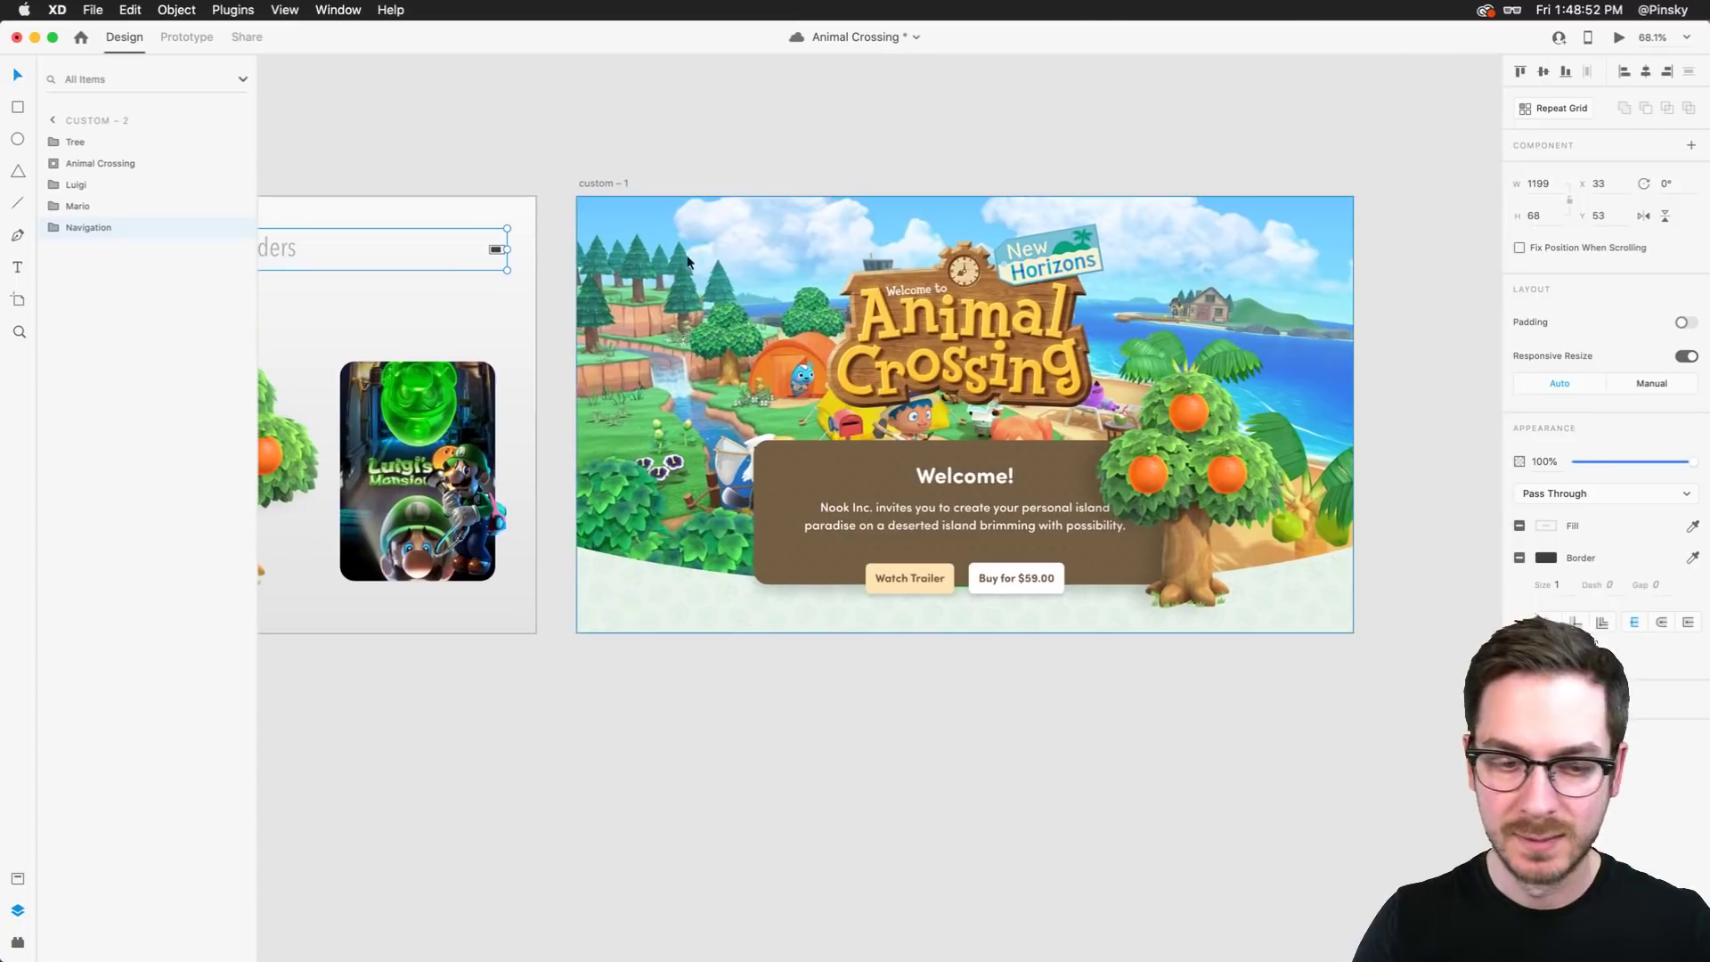
double_click(860, 241)
scroll(863, 241, "right", 1)
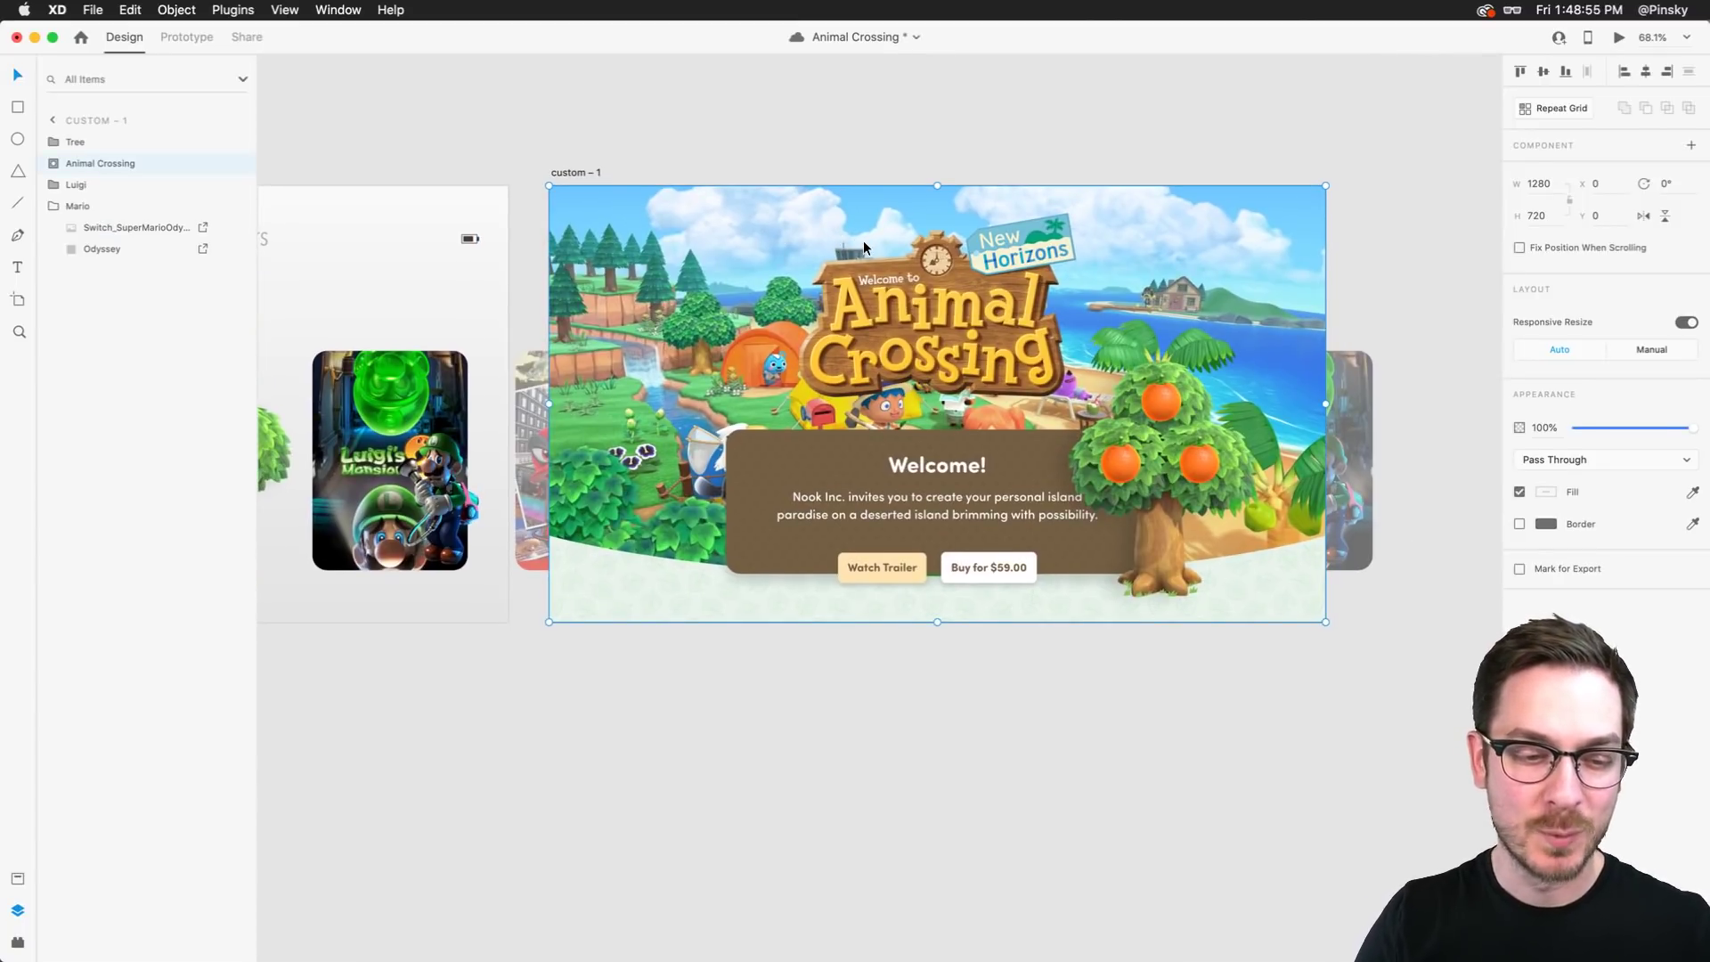
scroll(863, 241, "right", 1)
left_click(959, 120)
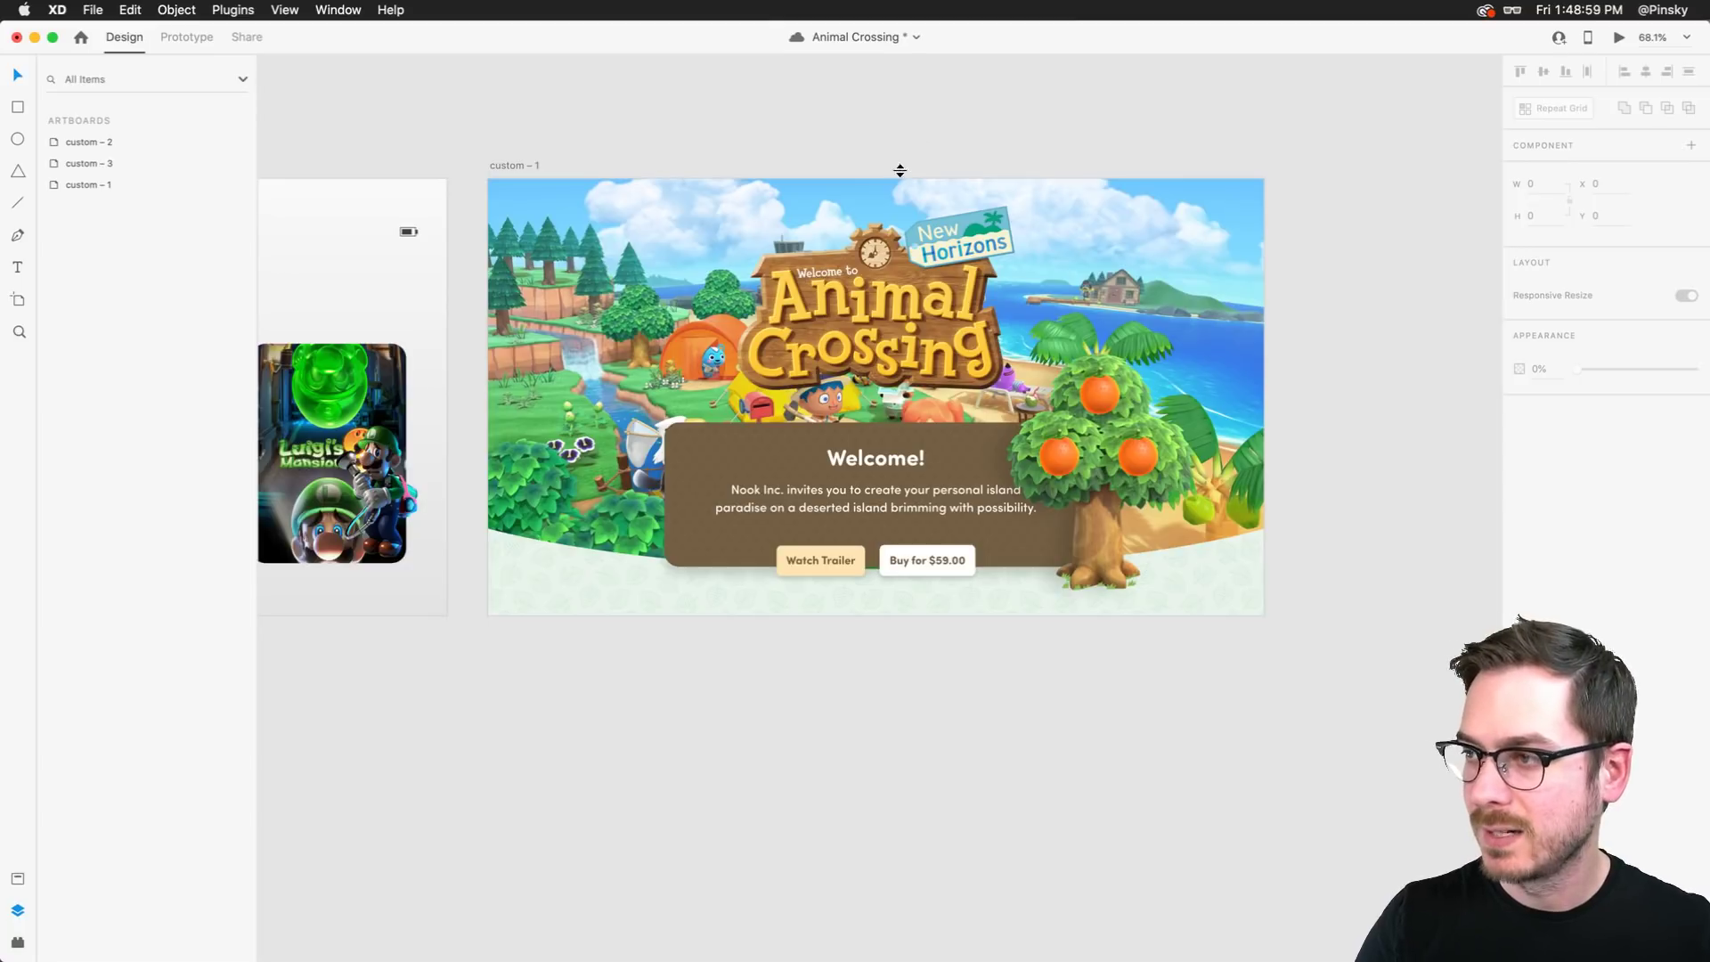
left_click(883, 200)
key("super+shift+bracketleft")
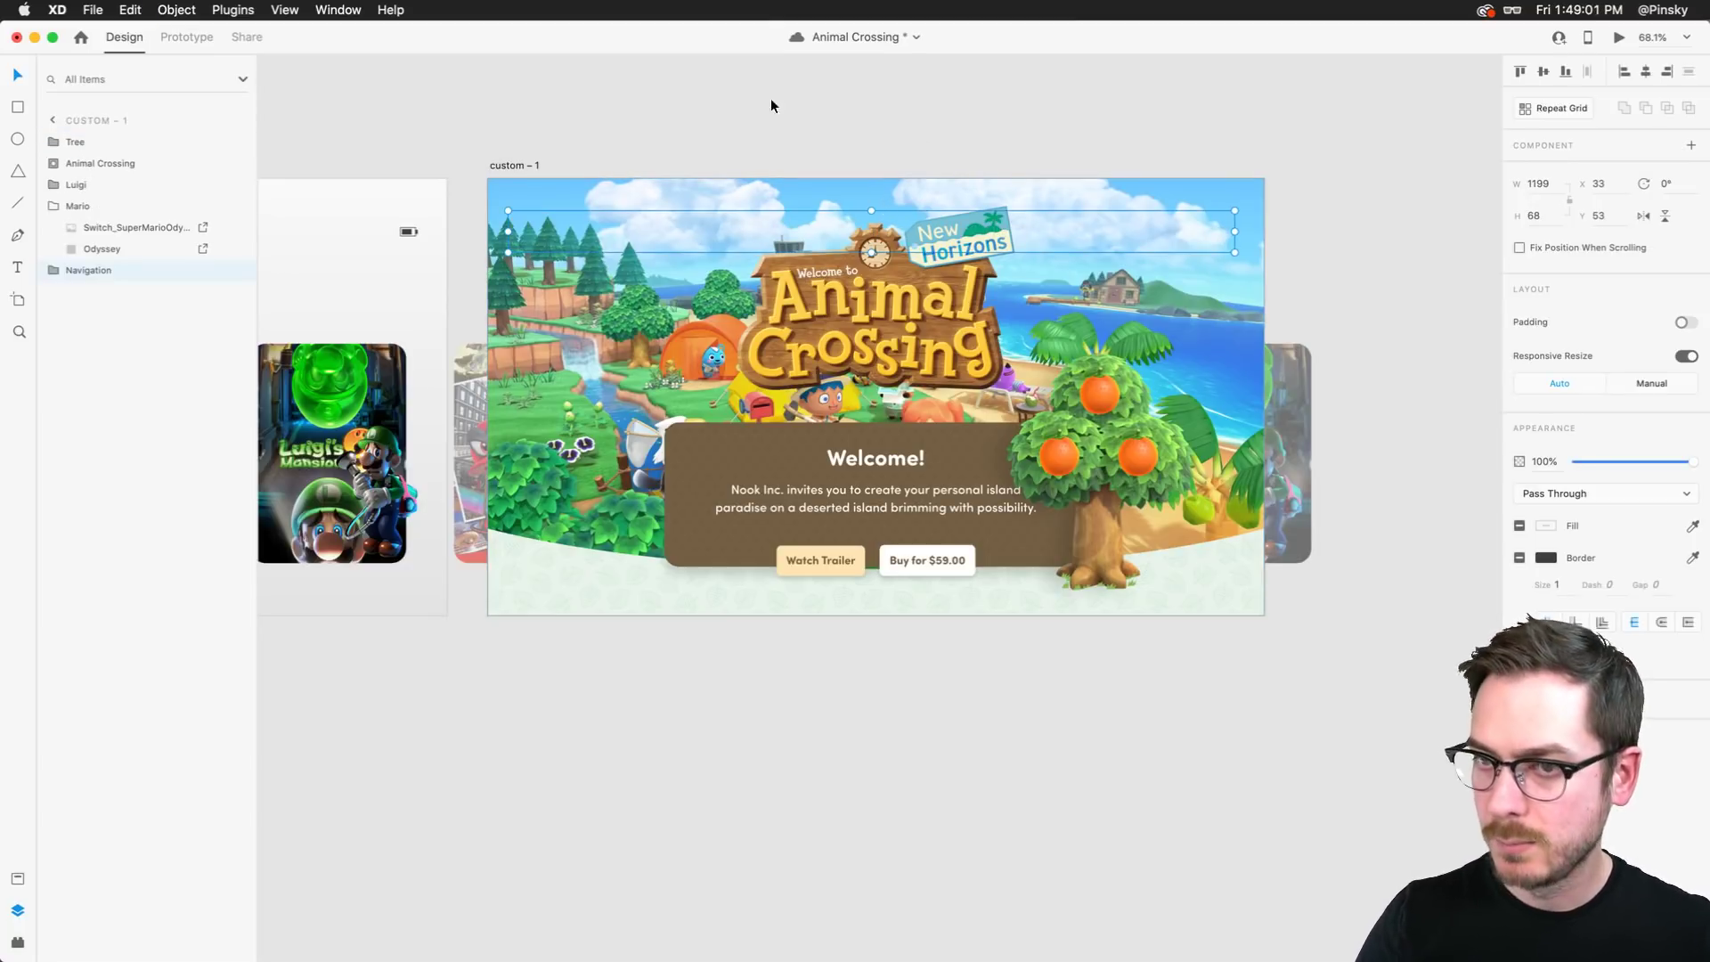
left_click(719, 94)
Save the document, select the custom – 2 artboard and switch to Prototype mode
scroll(720, 93, "left", 10)
scroll(720, 94, "left", 3)
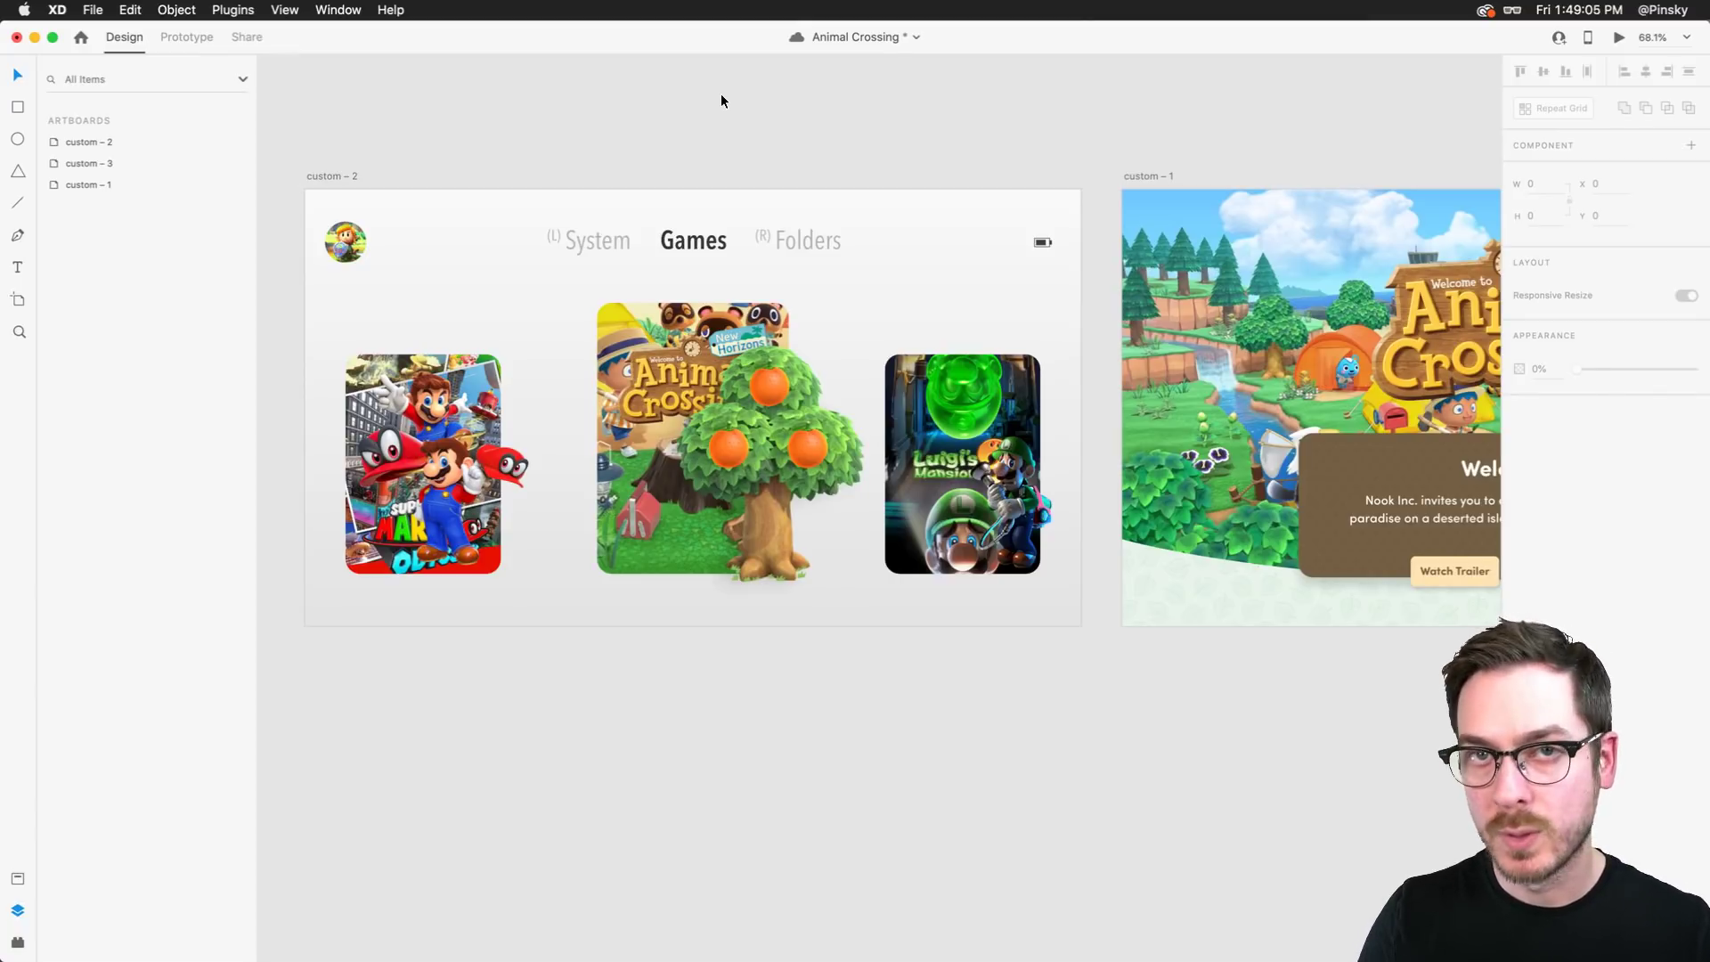
key("super+s")
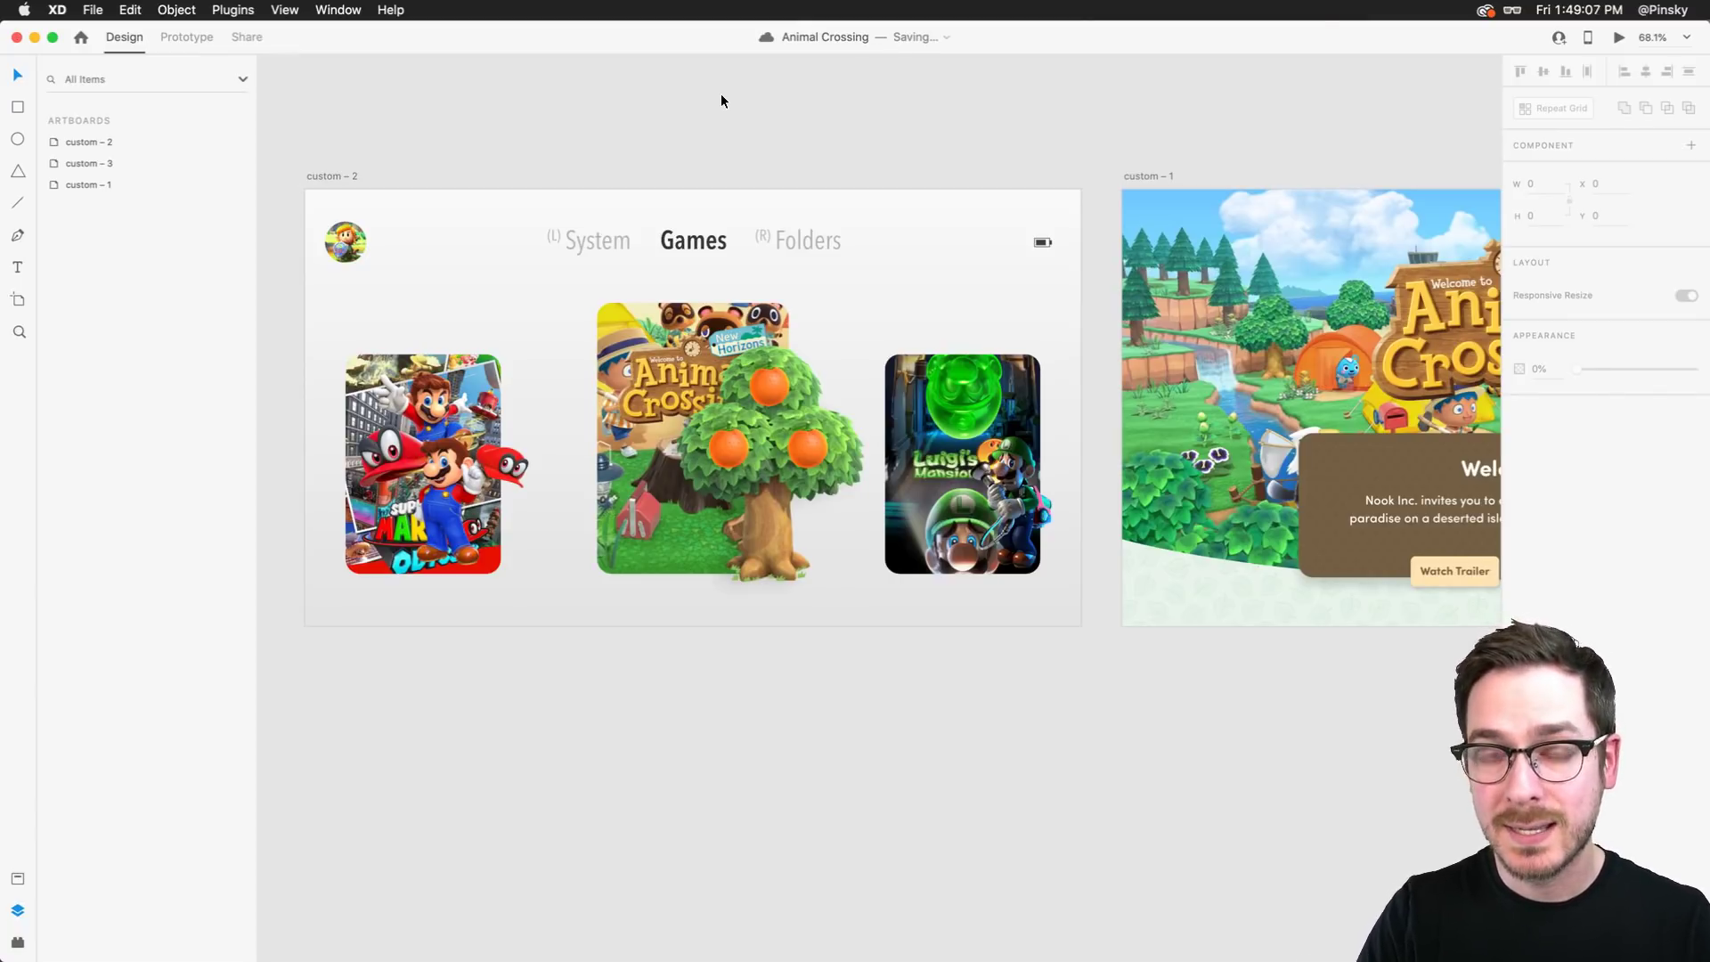
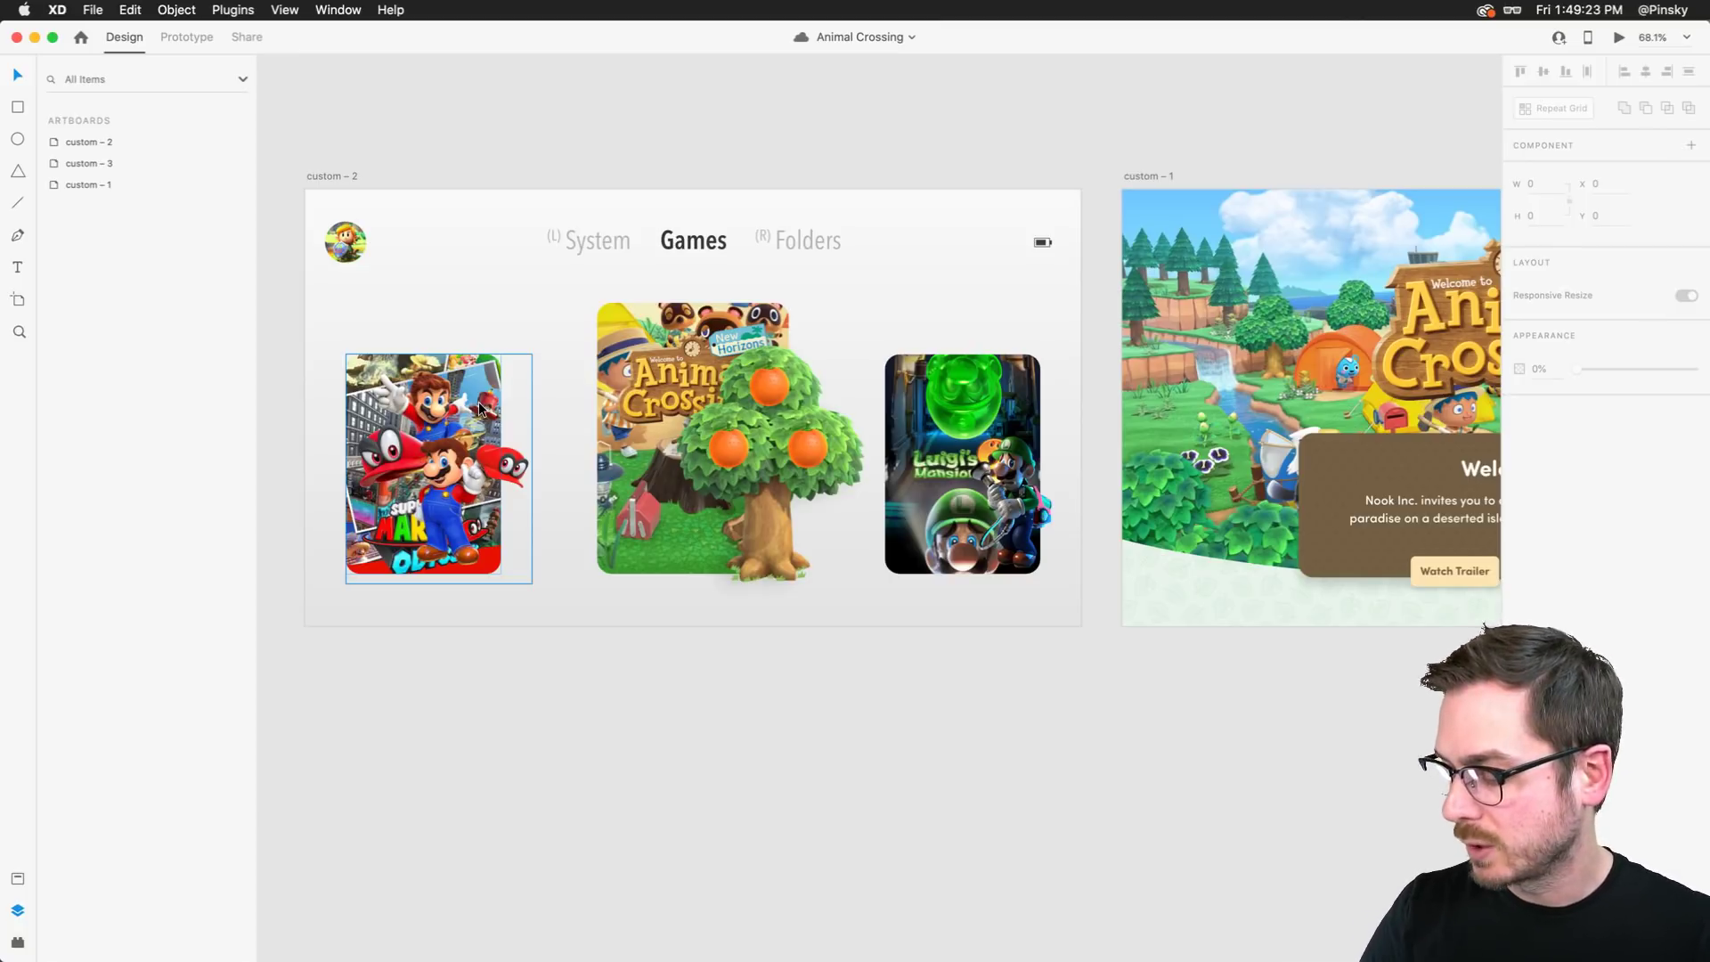
left_click(345, 175)
left_click(187, 38)
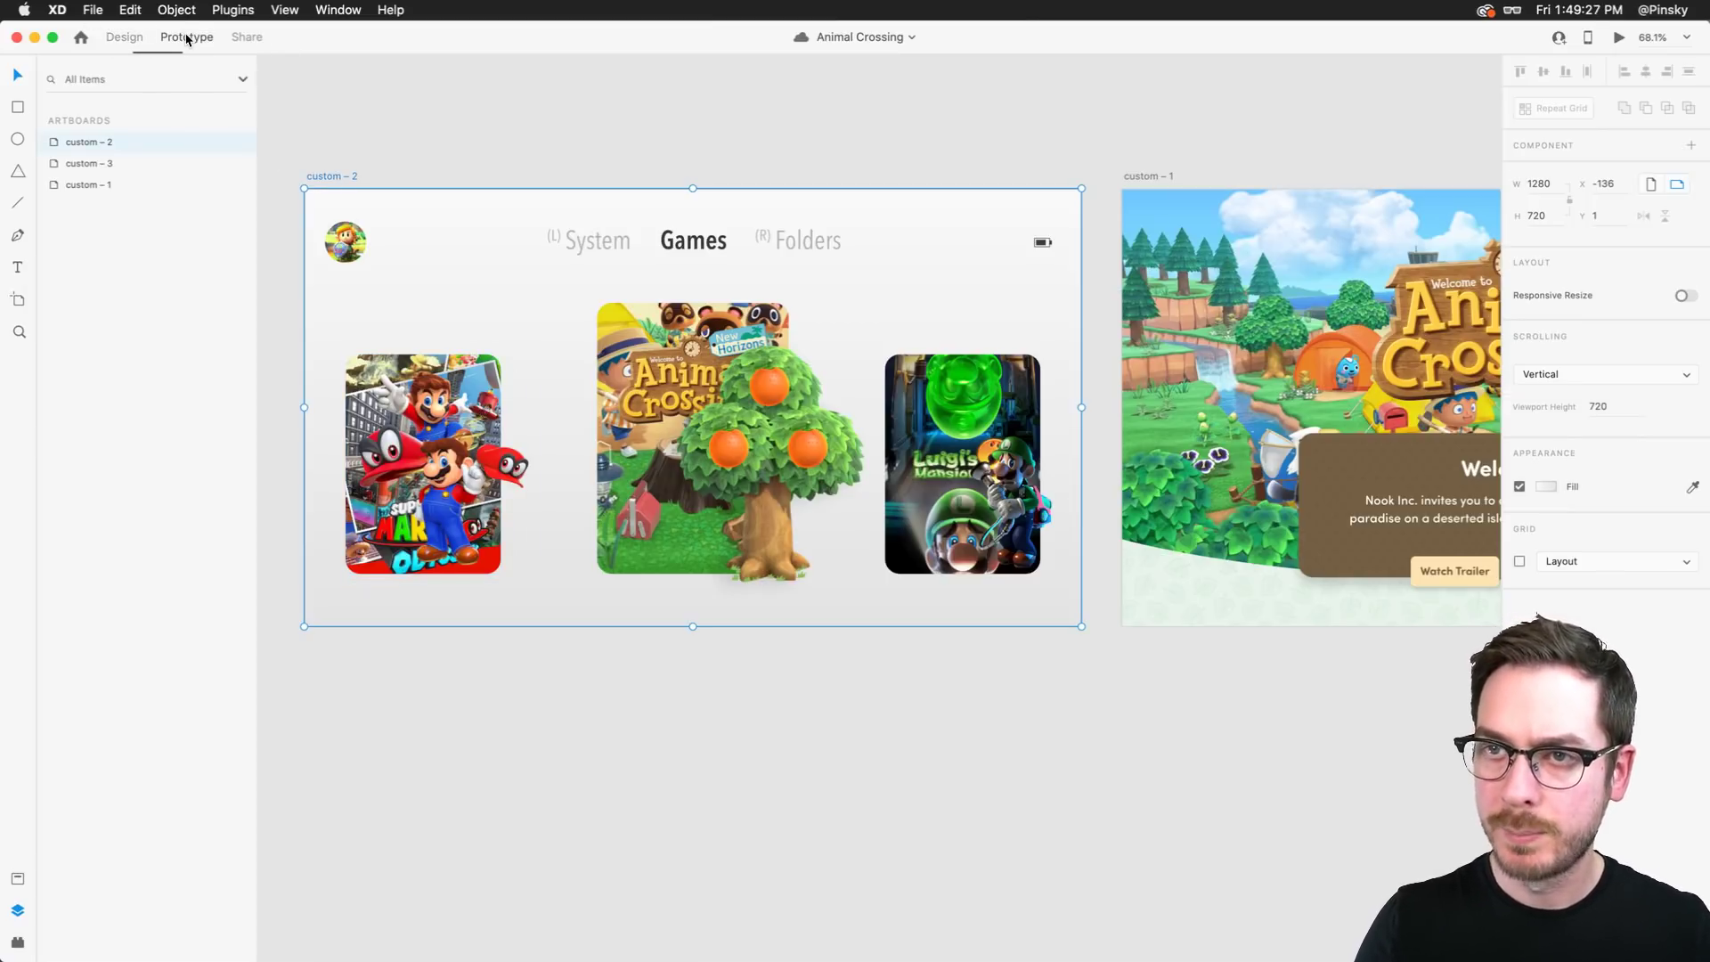
Link the Animal Crossing card on custom – 2 to the custom – 1 artboard with a Tap trigger and the Auto-Animate action
left_click(657, 432)
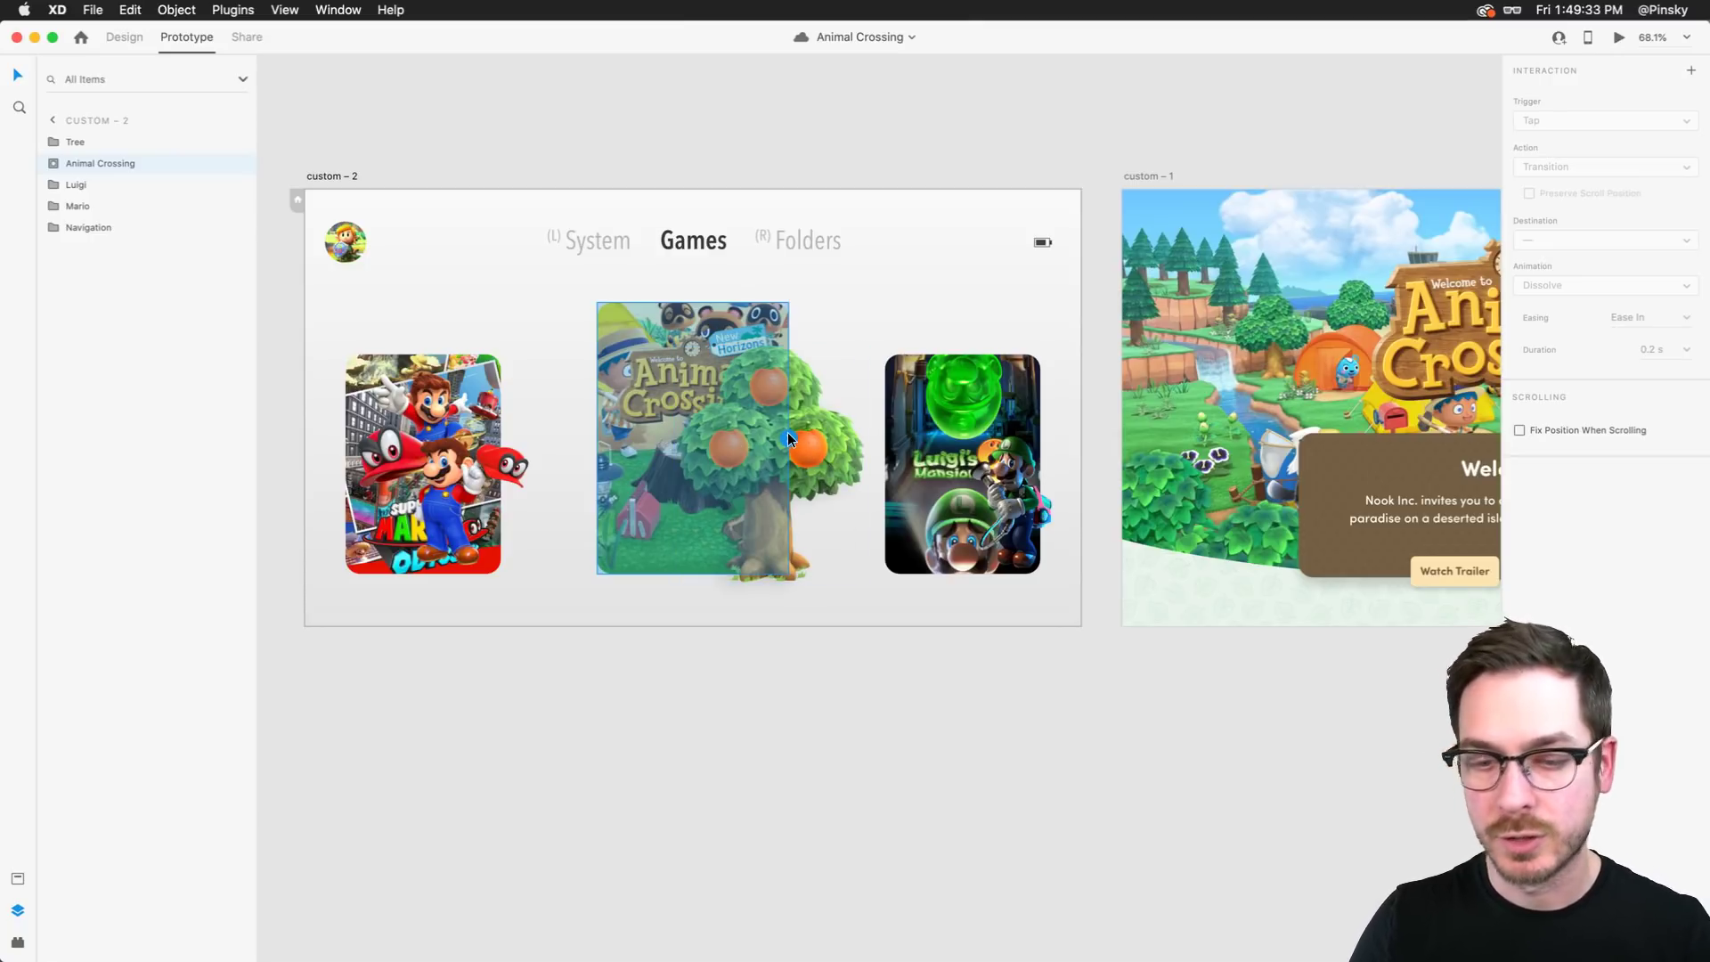
left_click_drag(799, 444, 1185, 269)
scroll(1185, 269, "right", 10)
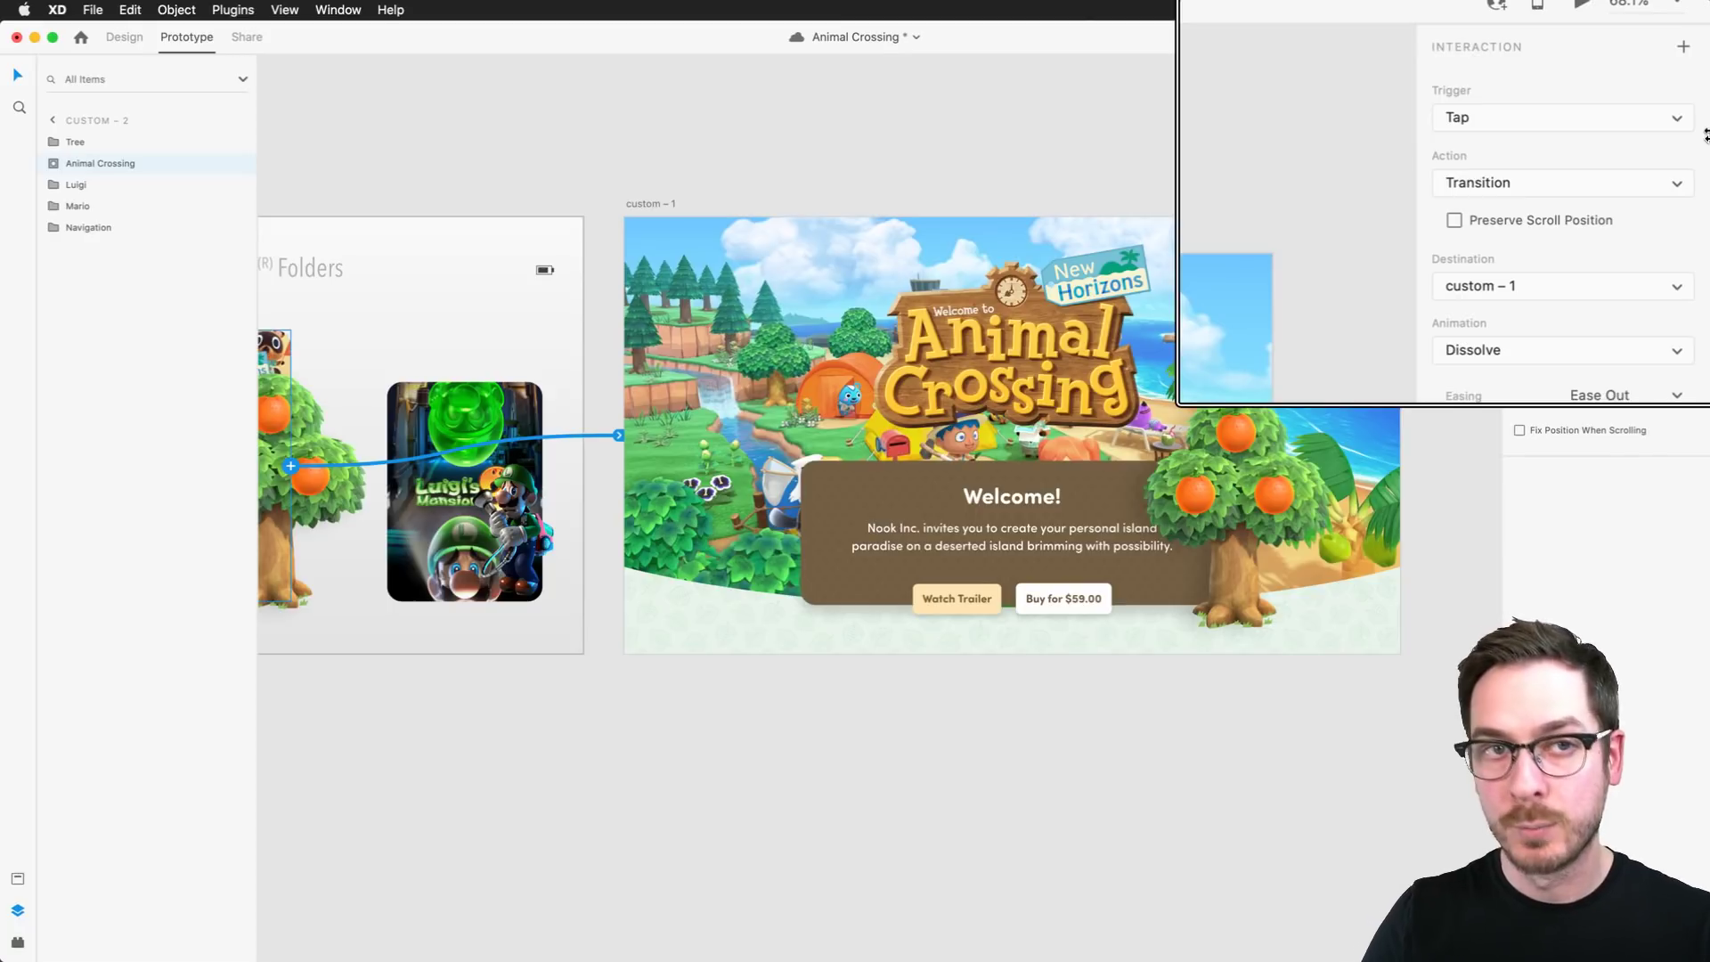
left_click(1668, 118)
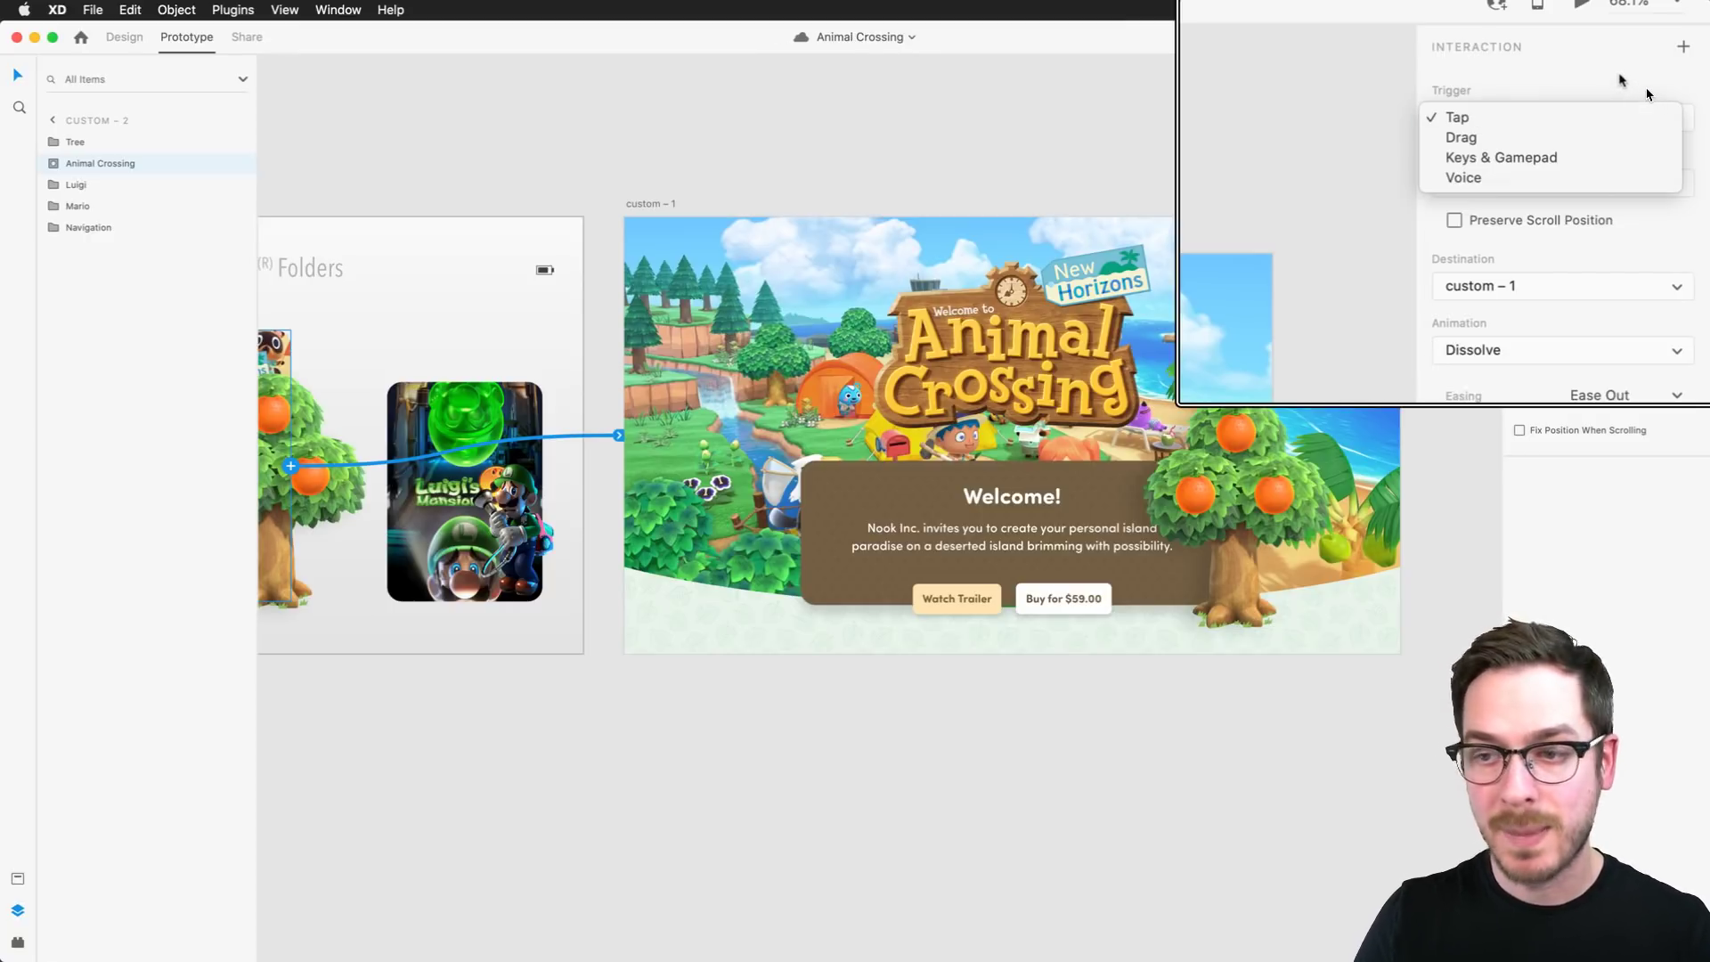
left_click(1645, 116)
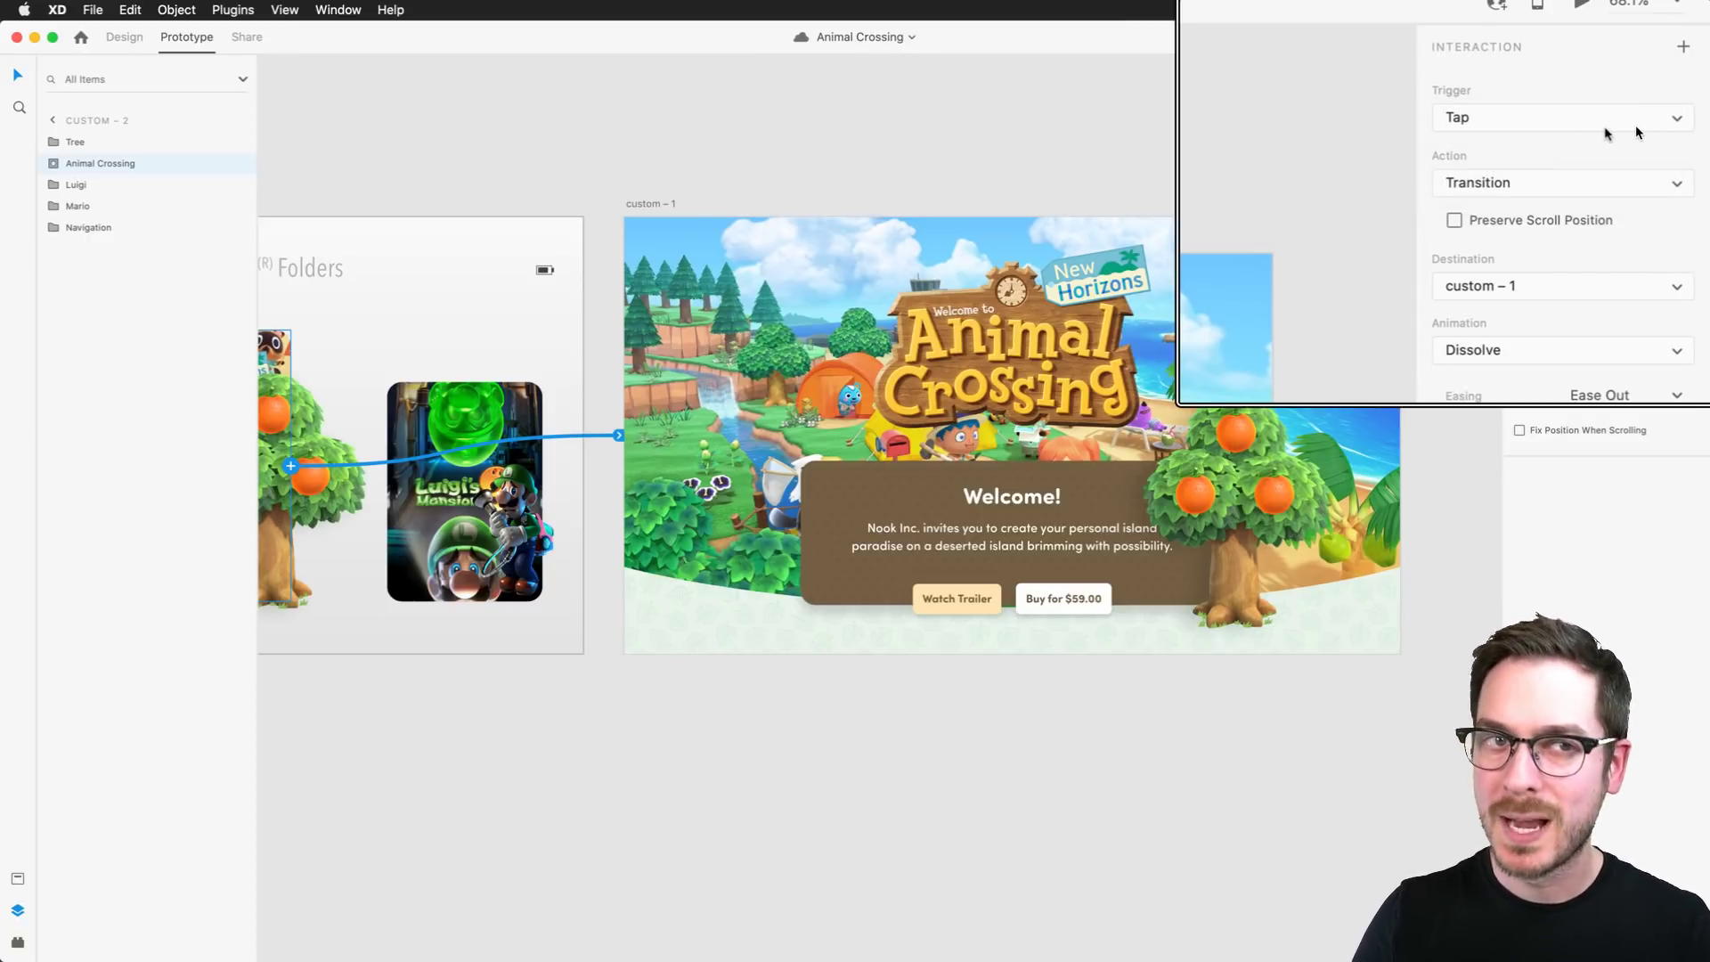
left_click(1635, 125)
left_click(1635, 120)
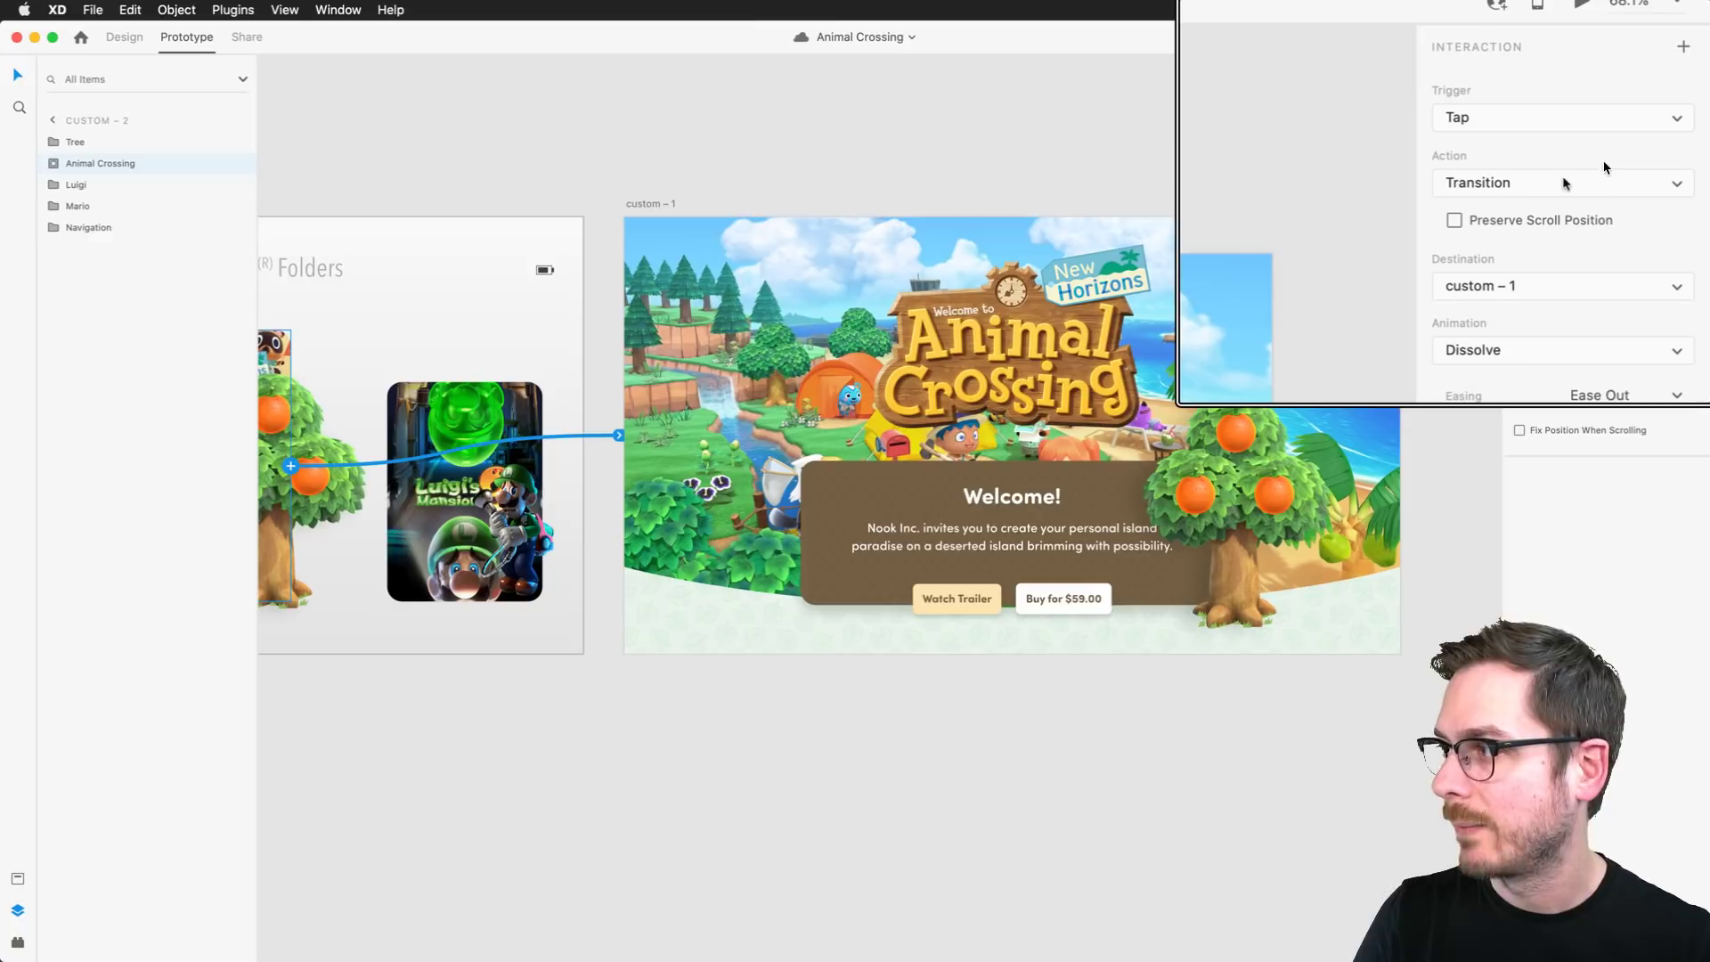
left_click(1608, 181)
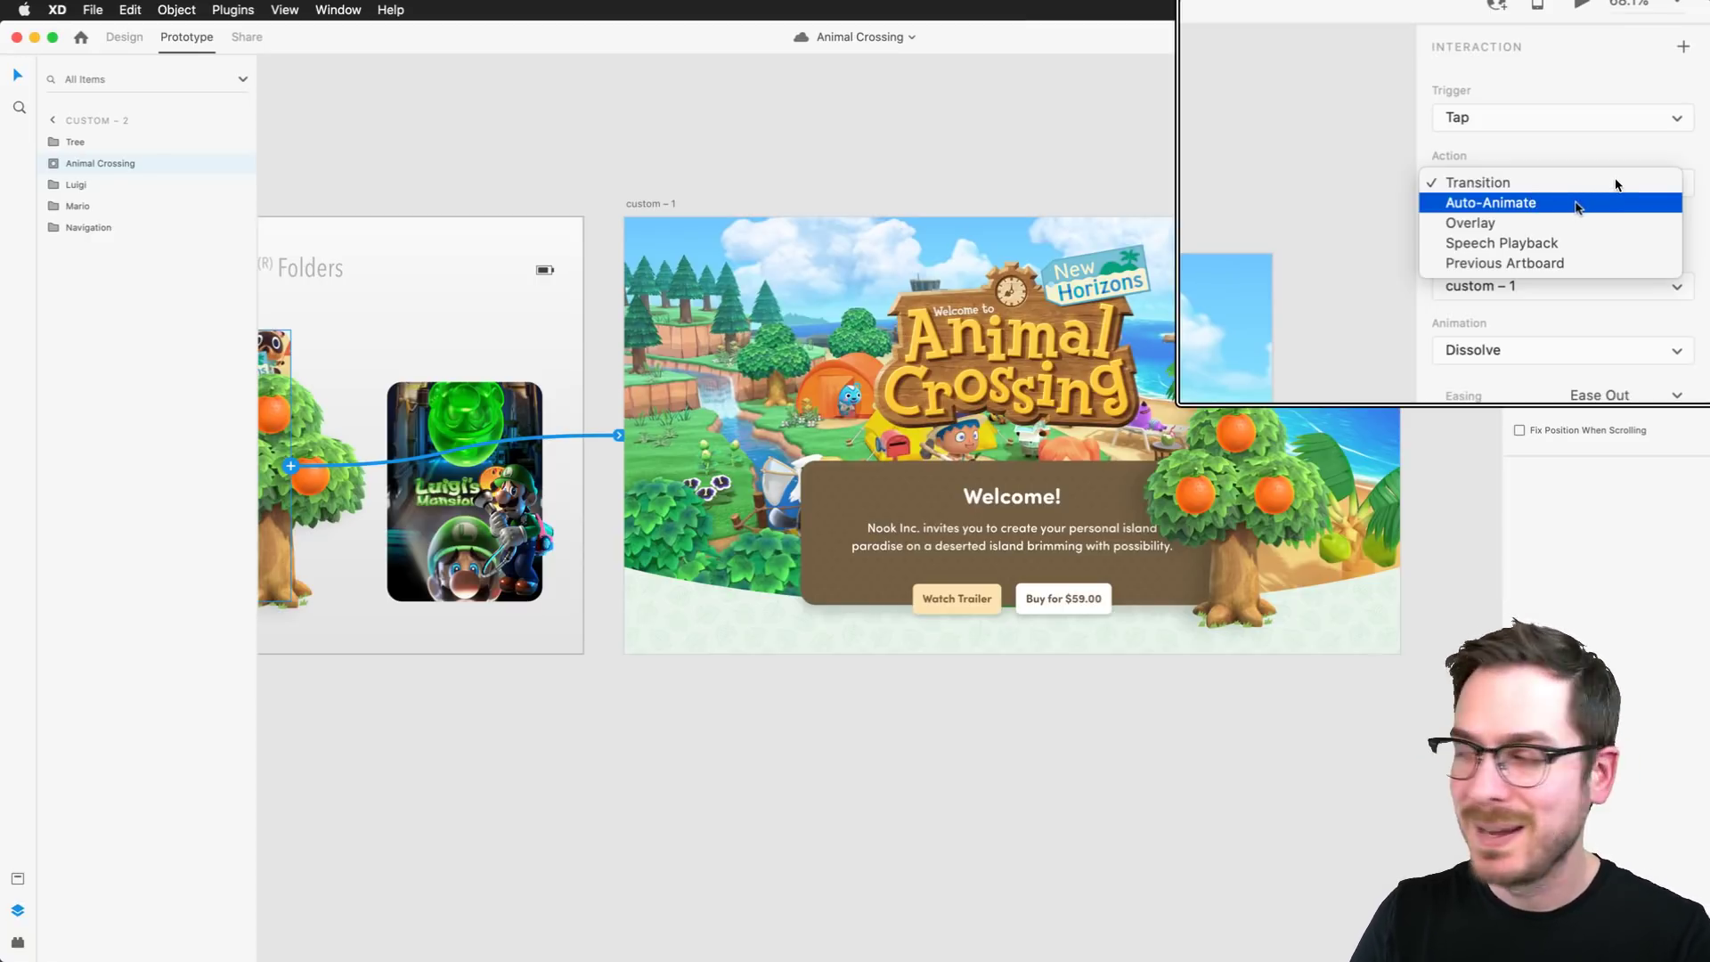
left_click(1577, 204)
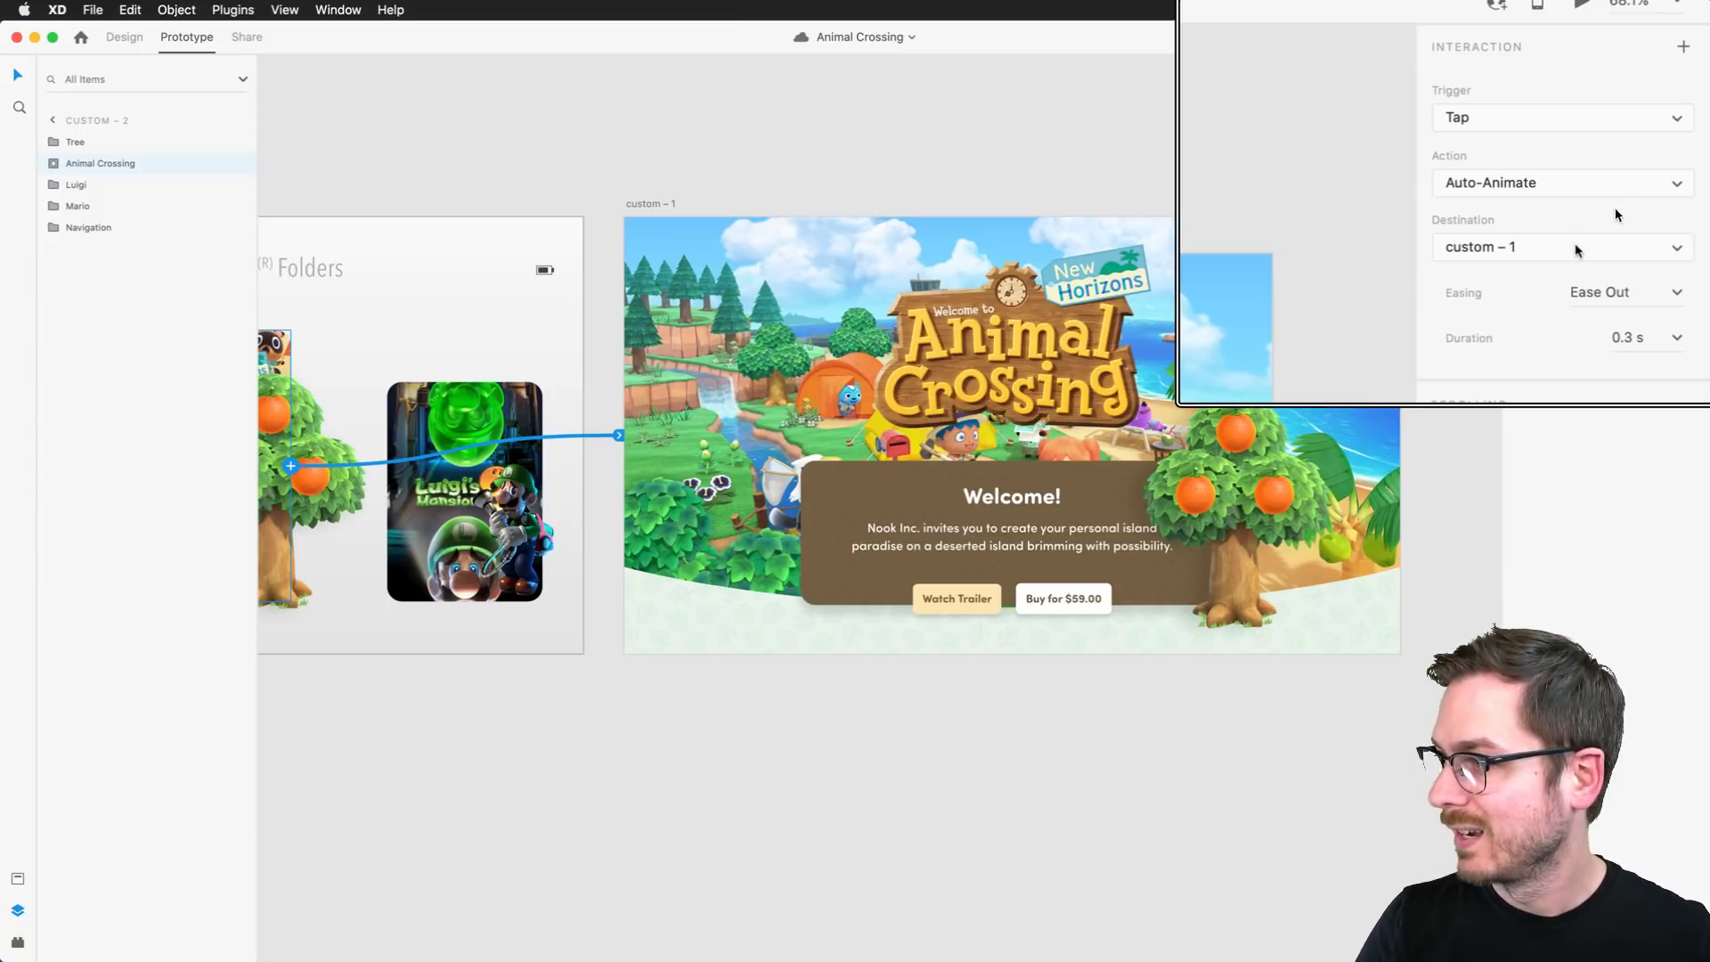
Set the card interaction's easing to Ease In-Out and its duration to 0.6 s
left_click(1677, 291)
key("Down")
key("Down")
key("Return")
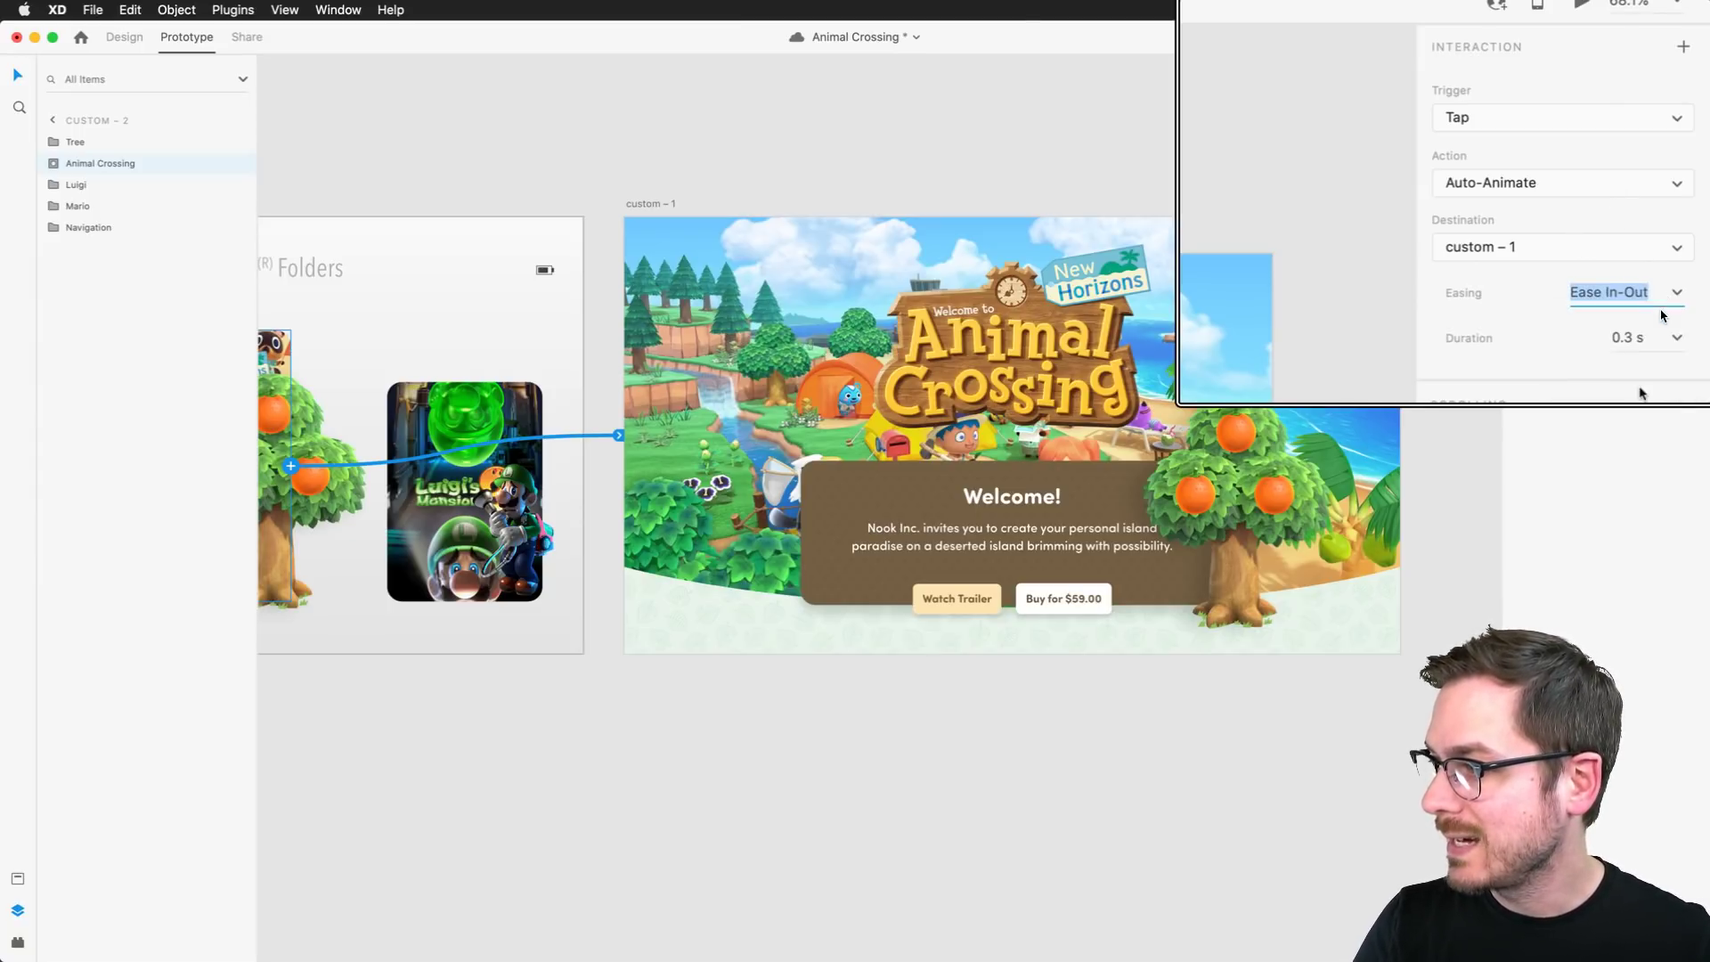
left_click(1674, 341)
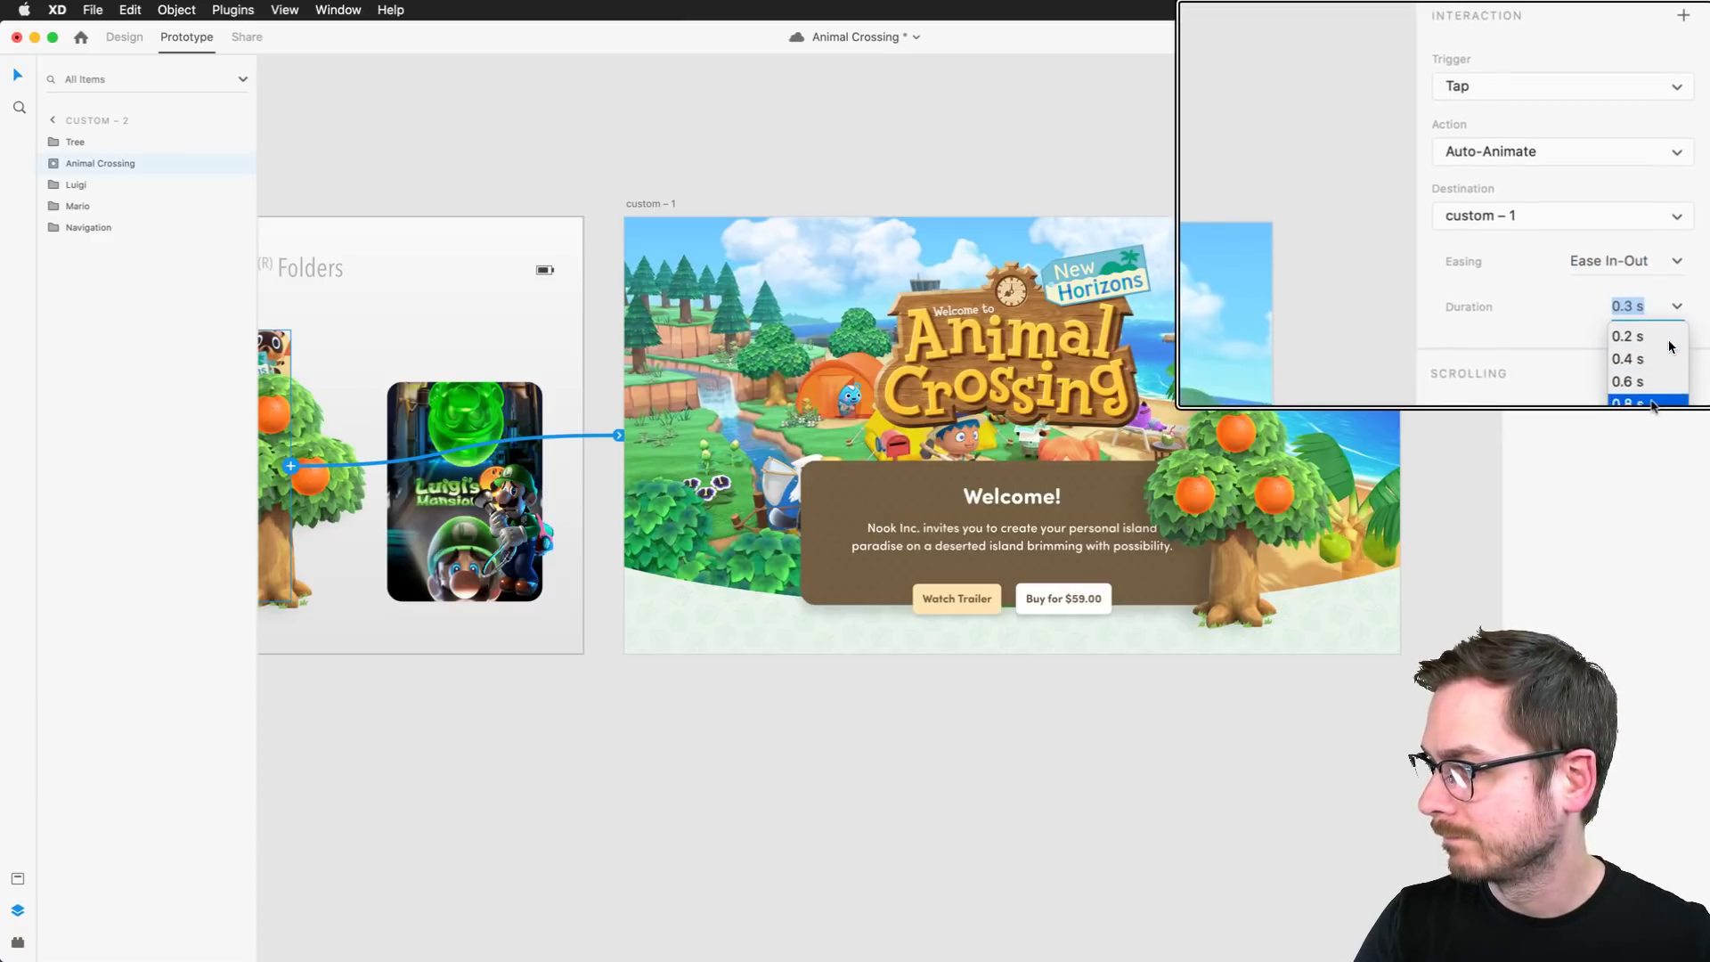
left_click(1666, 331)
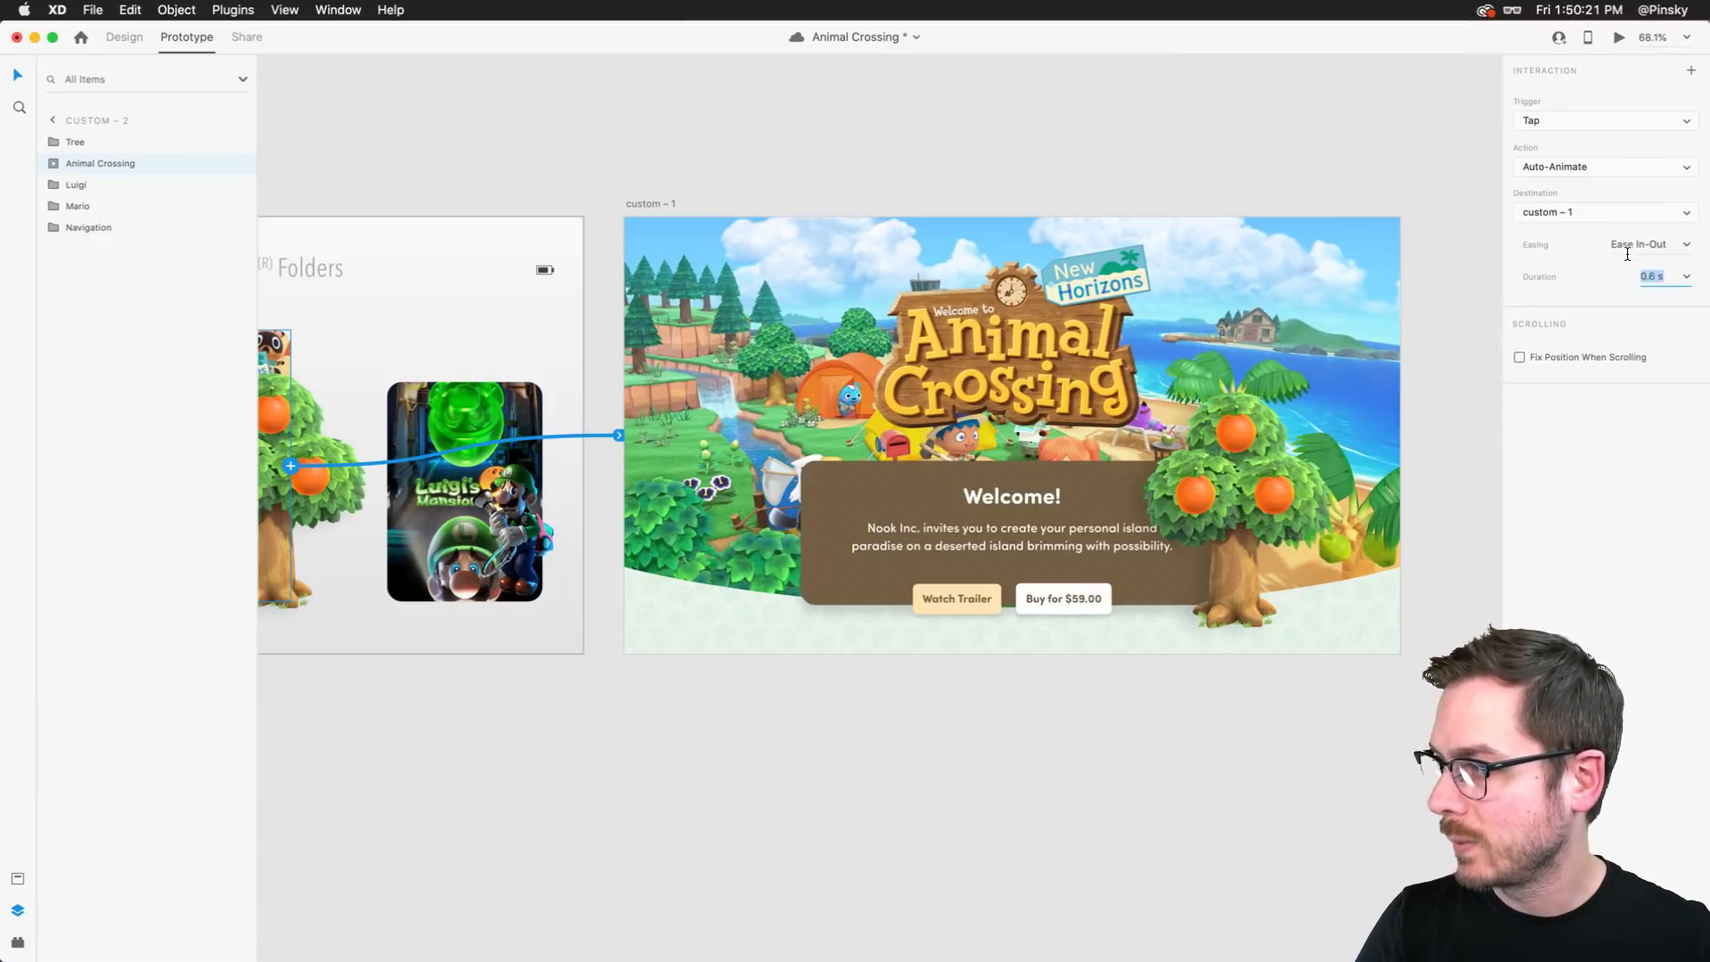
Preview the prototype from custom – 2, trigger the Animal Crossing card's transition, and close the preview
scroll(894, 675, "left", 10)
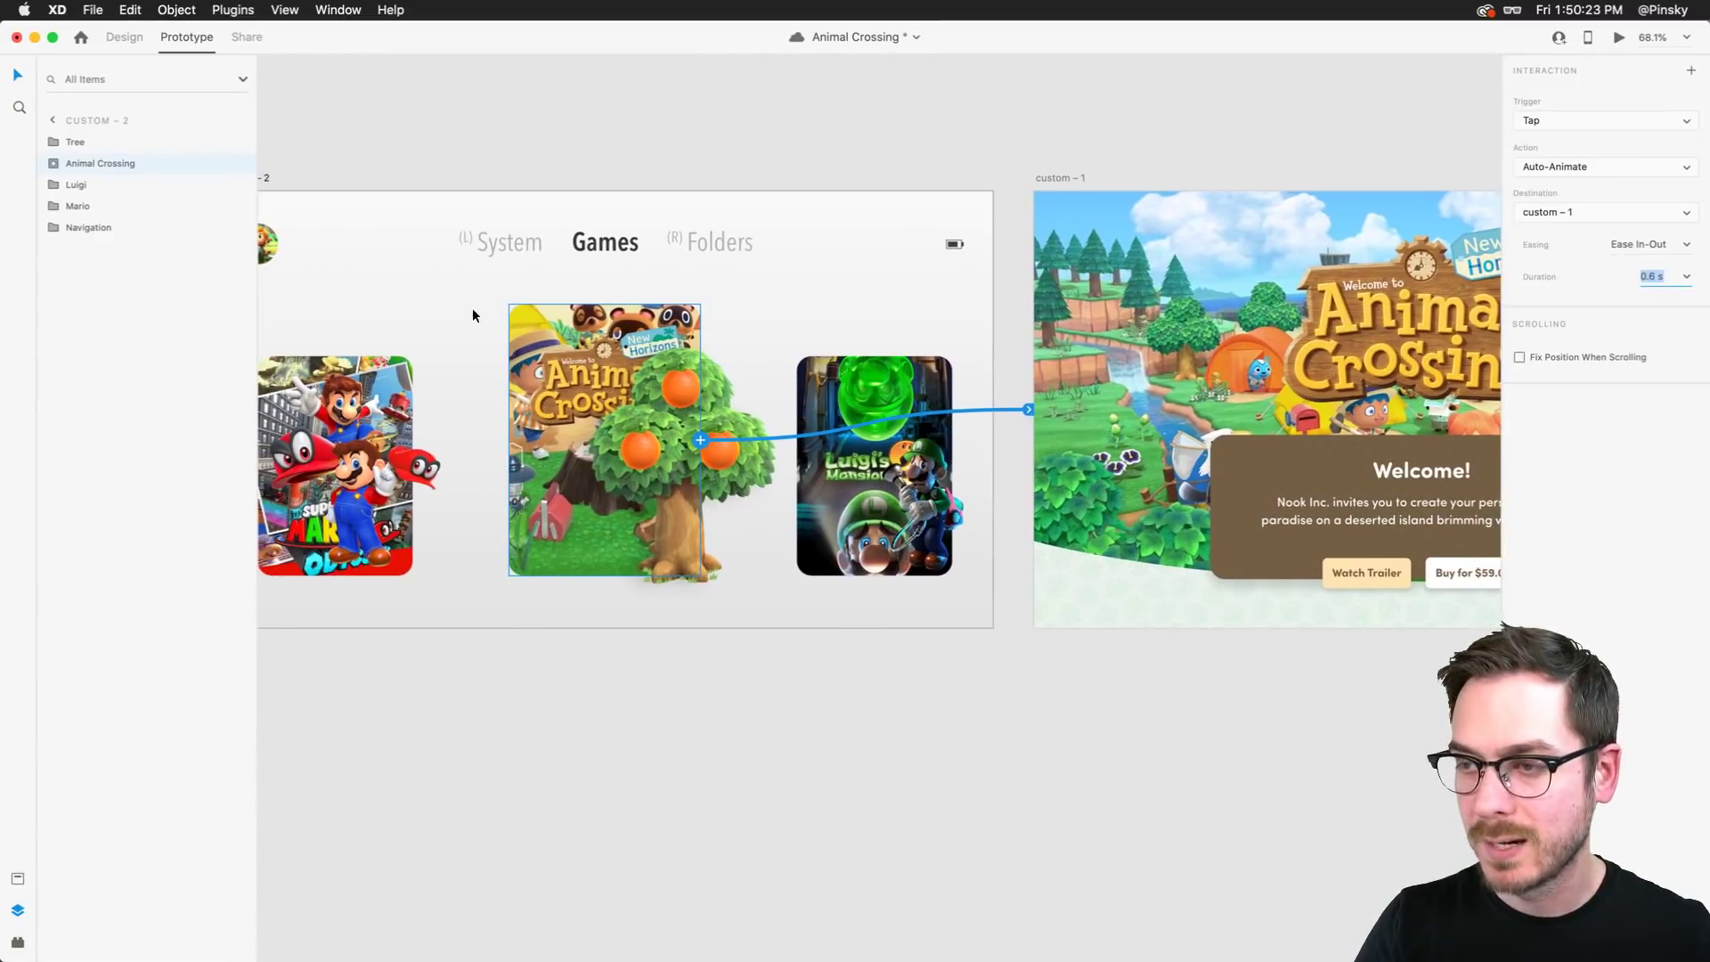
left_click(602, 350)
left_click(1619, 40)
left_click_drag(942, 131, 741, 140)
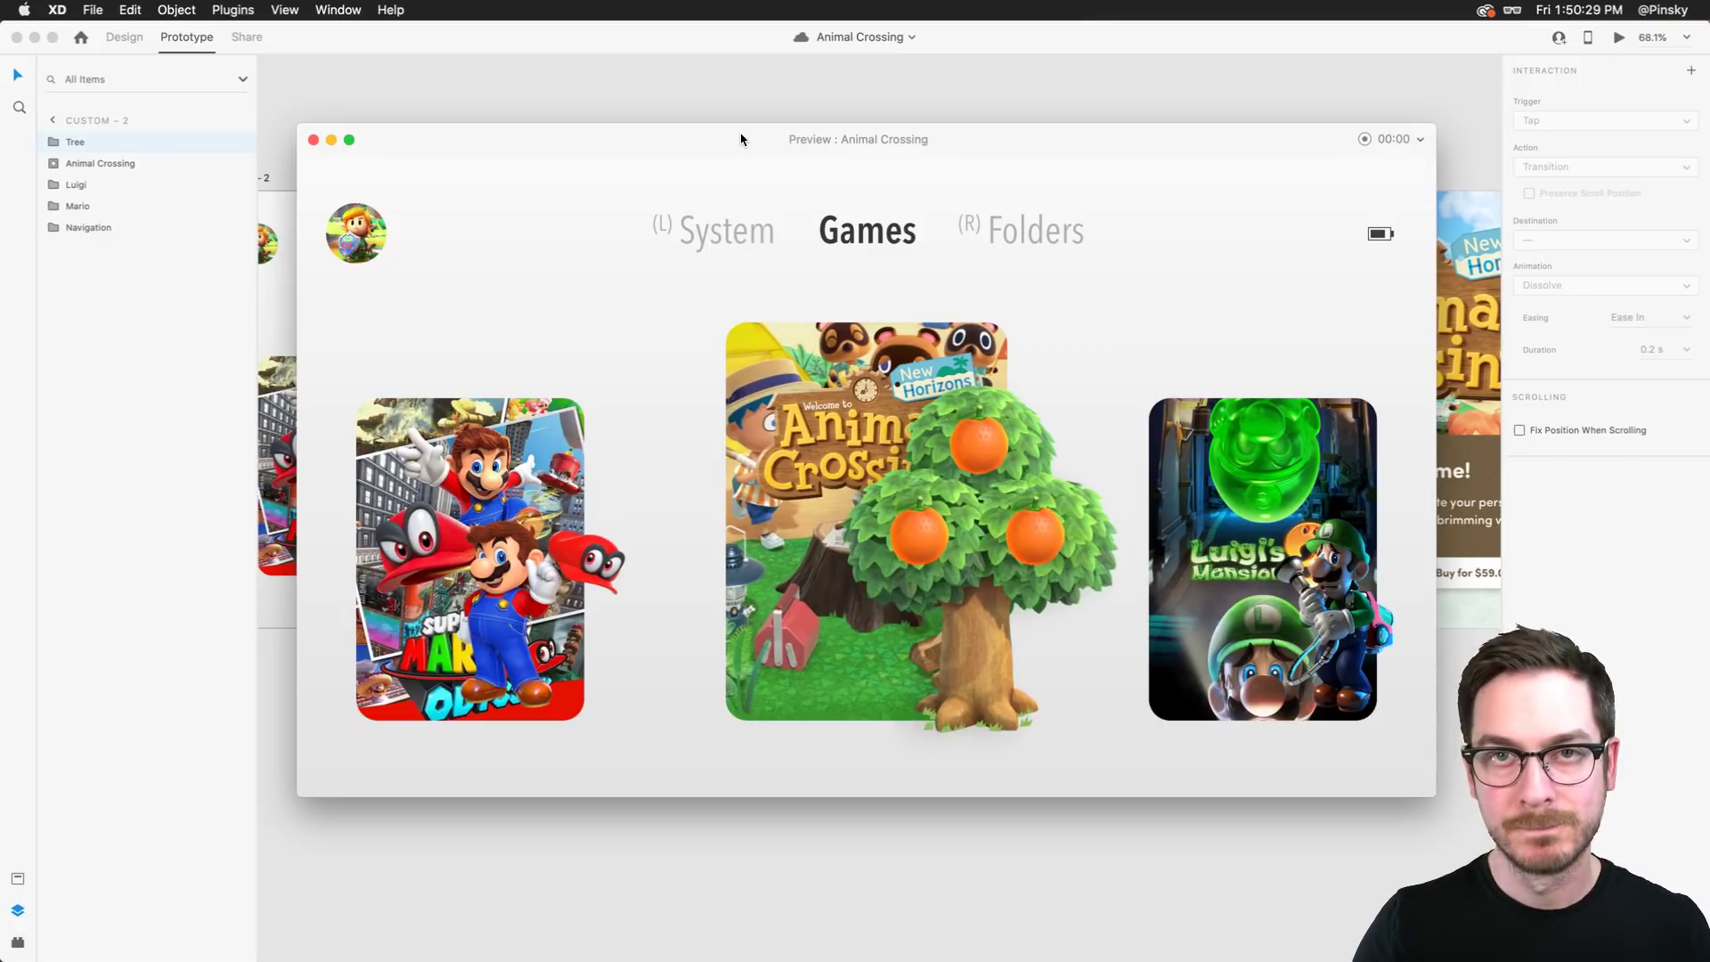
left_click(847, 458)
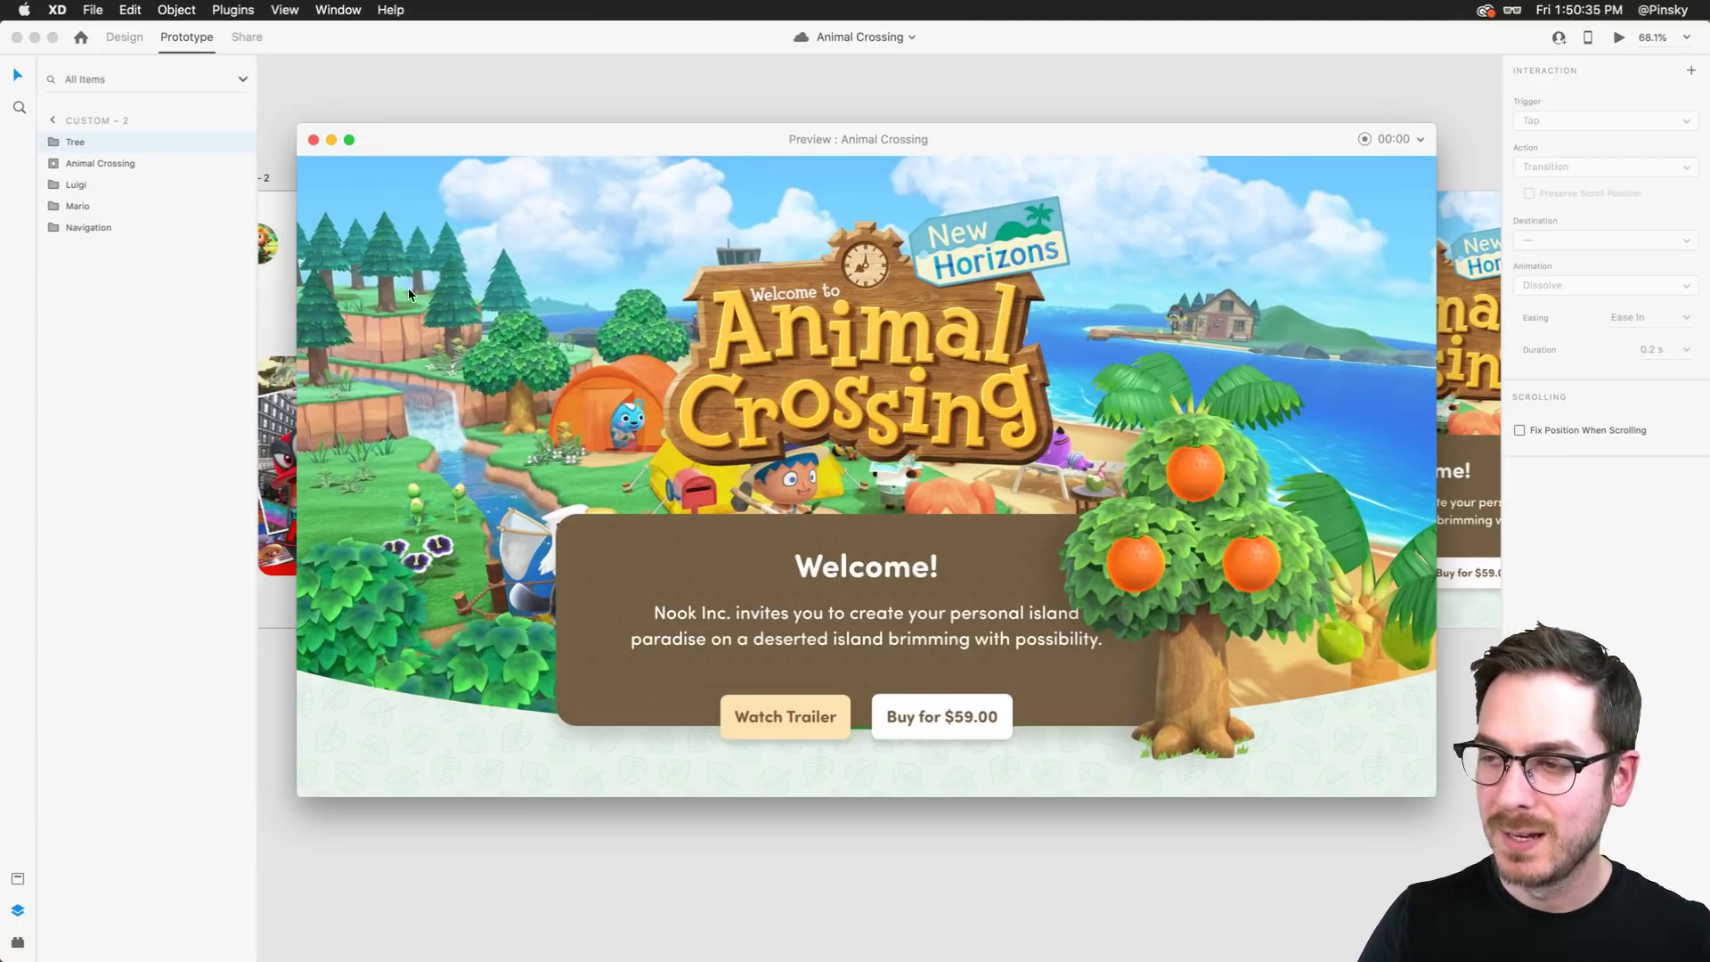
key("super+w")
Switch to Design mode and duplicate the custom – 1 artboard
scroll(495, 135, "right", 5)
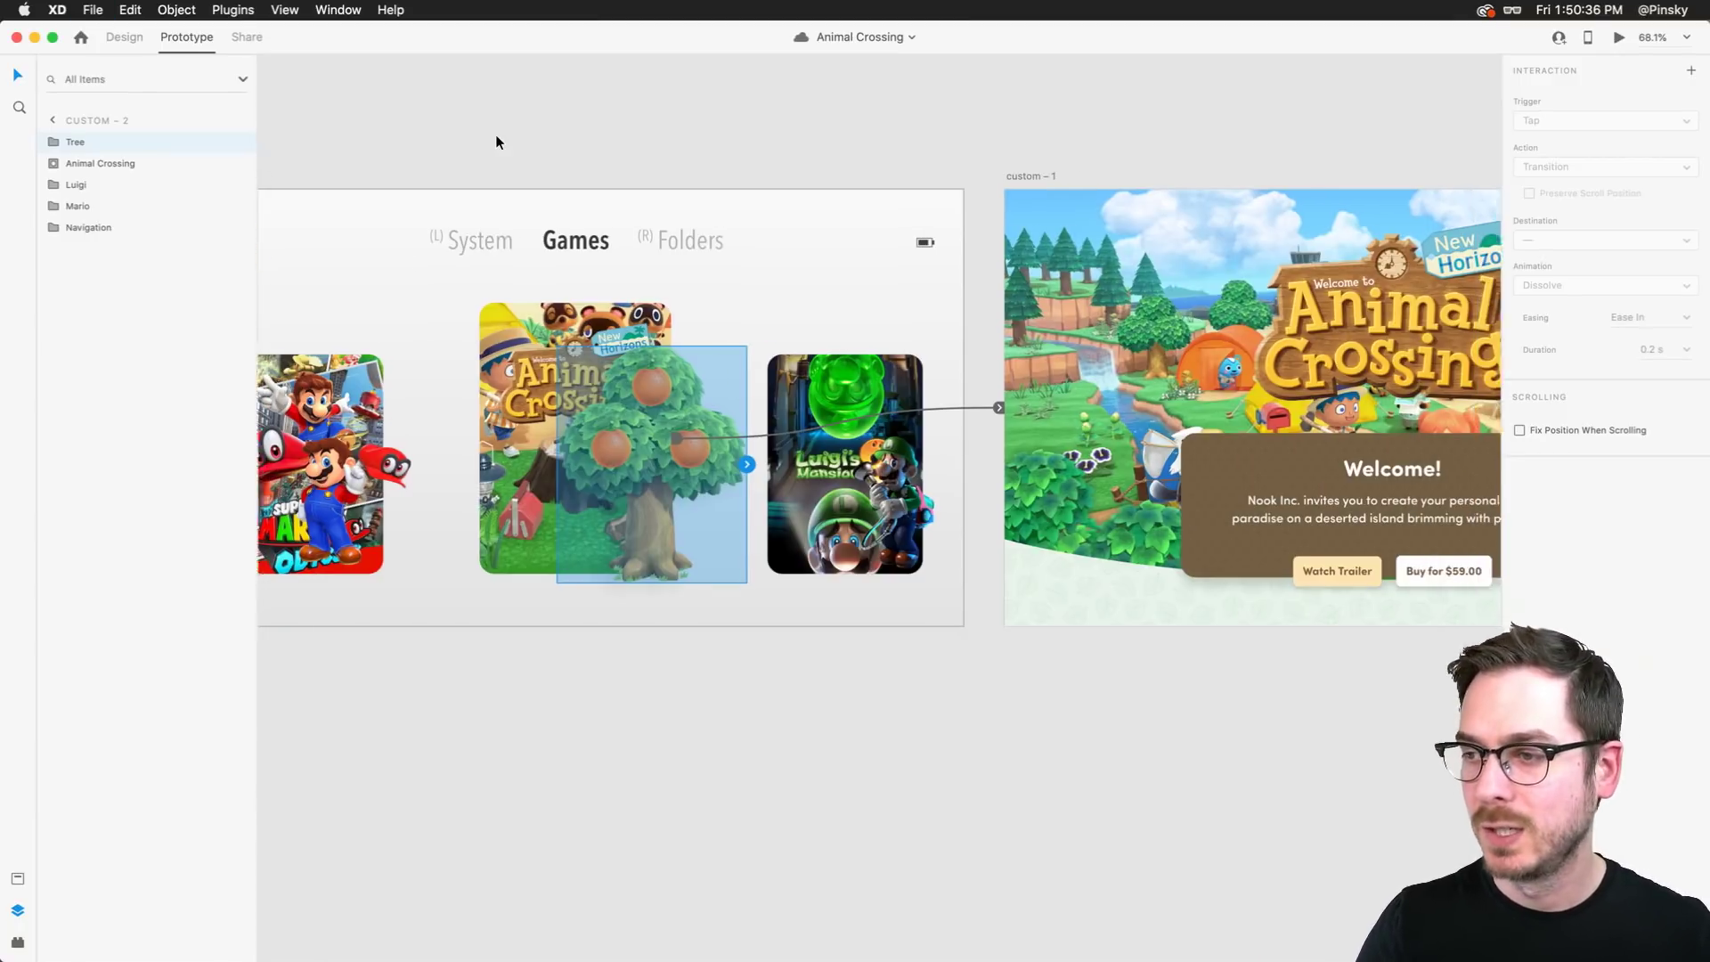
left_click(136, 37)
scroll(802, 401, "right", 5)
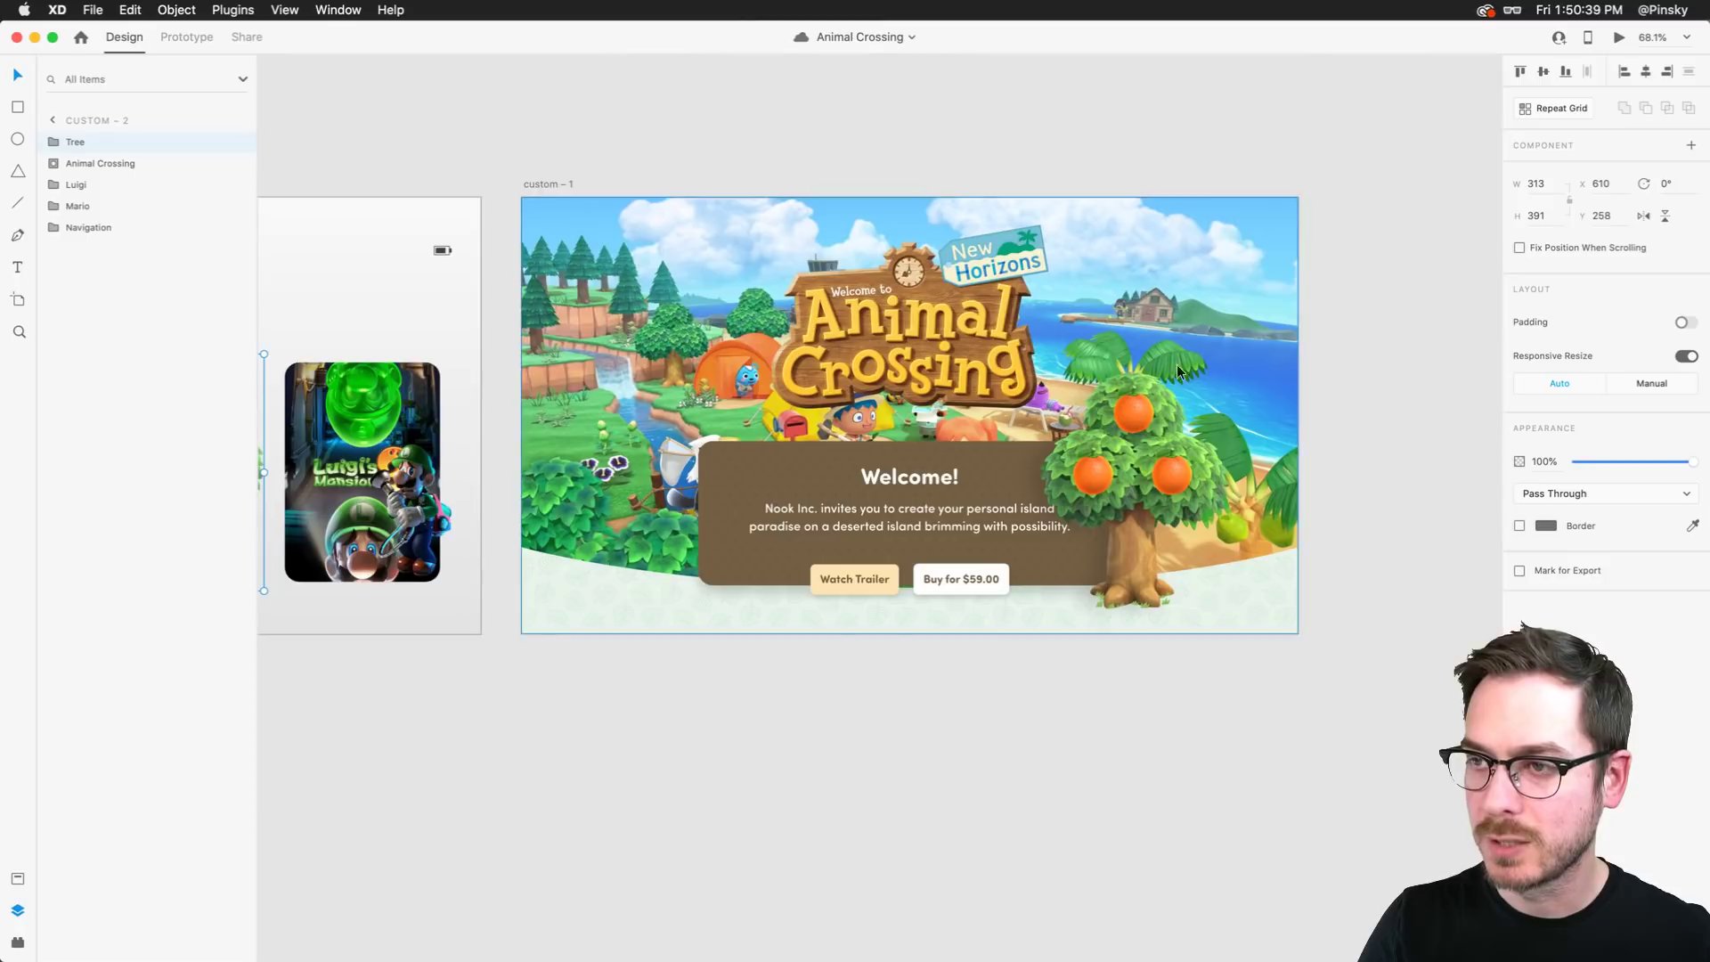
scroll(1190, 461, "up", 5)
scroll(1191, 461, "up", 5)
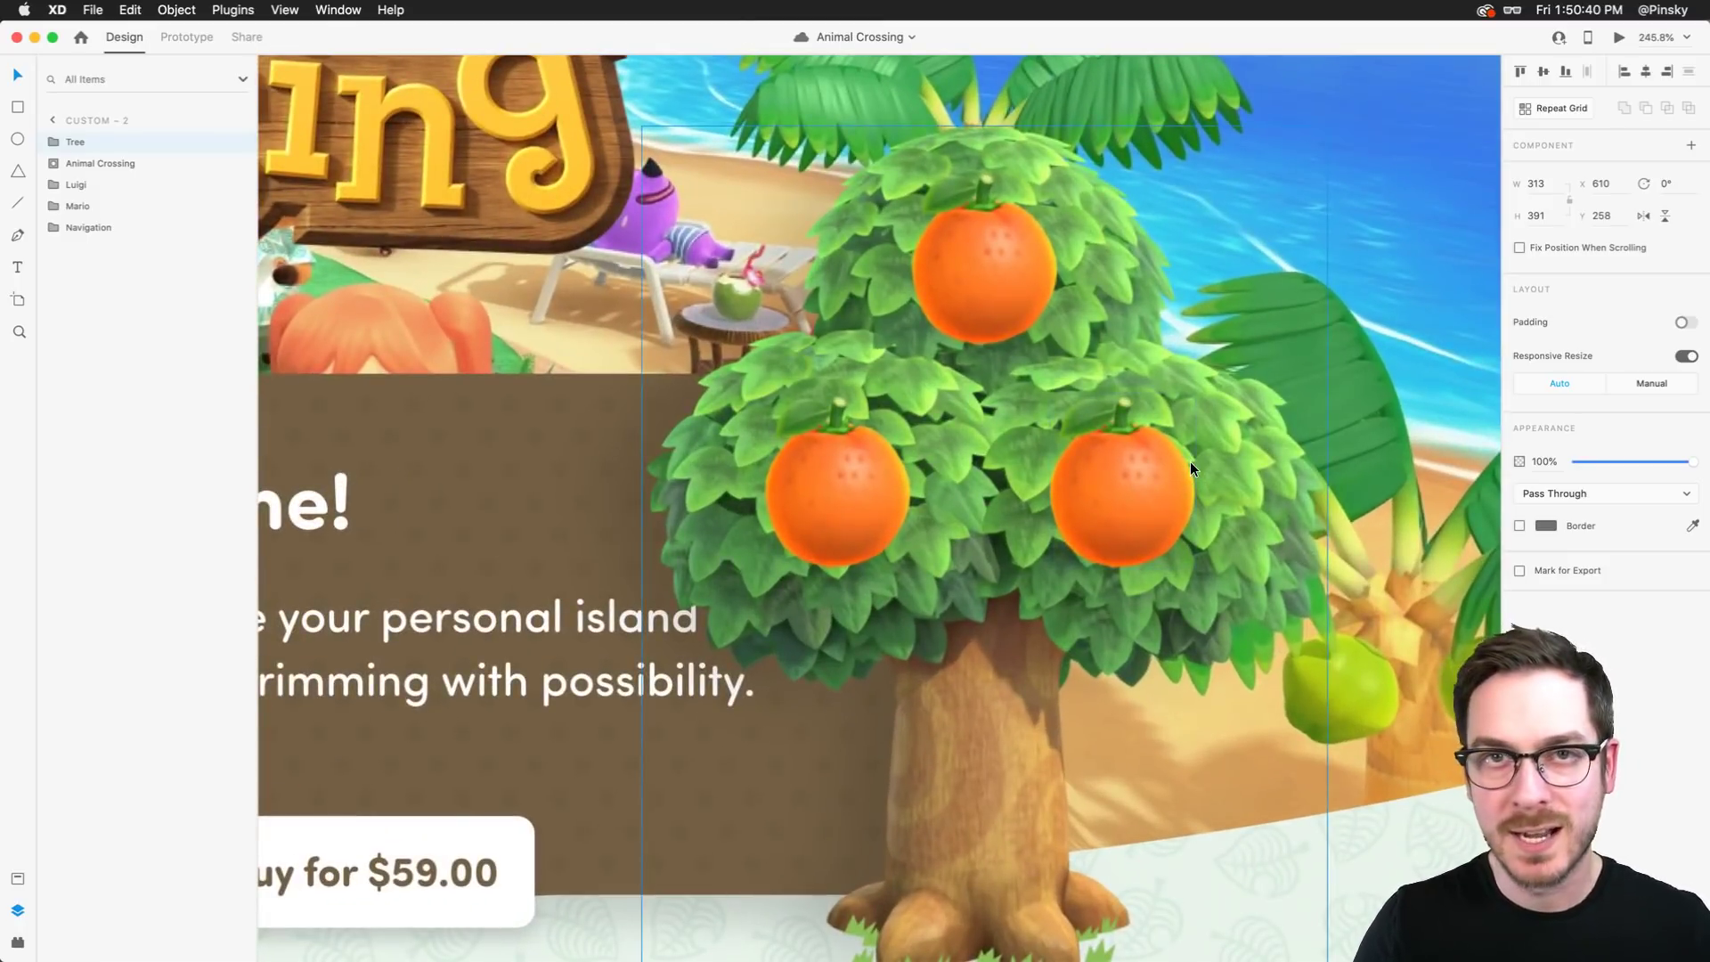
scroll(1190, 461, "down", 5)
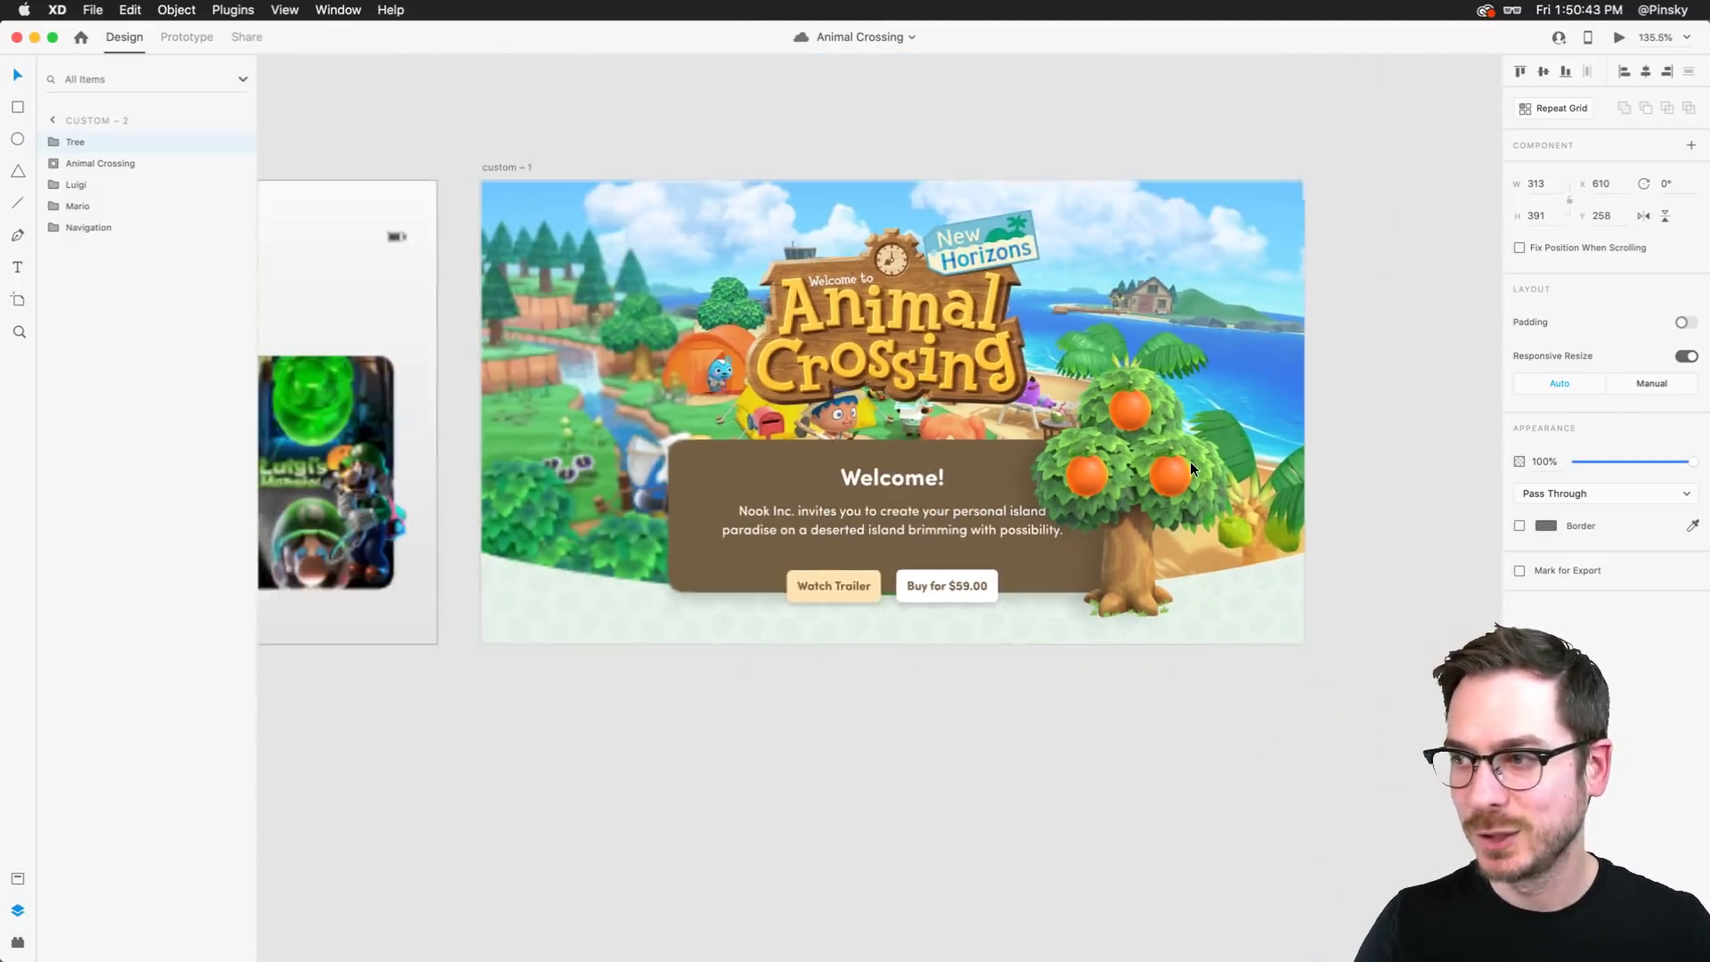
left_click(555, 188)
key("super+d")
scroll(1087, 424, "right", 3)
scroll(992, 530, "up", 5)
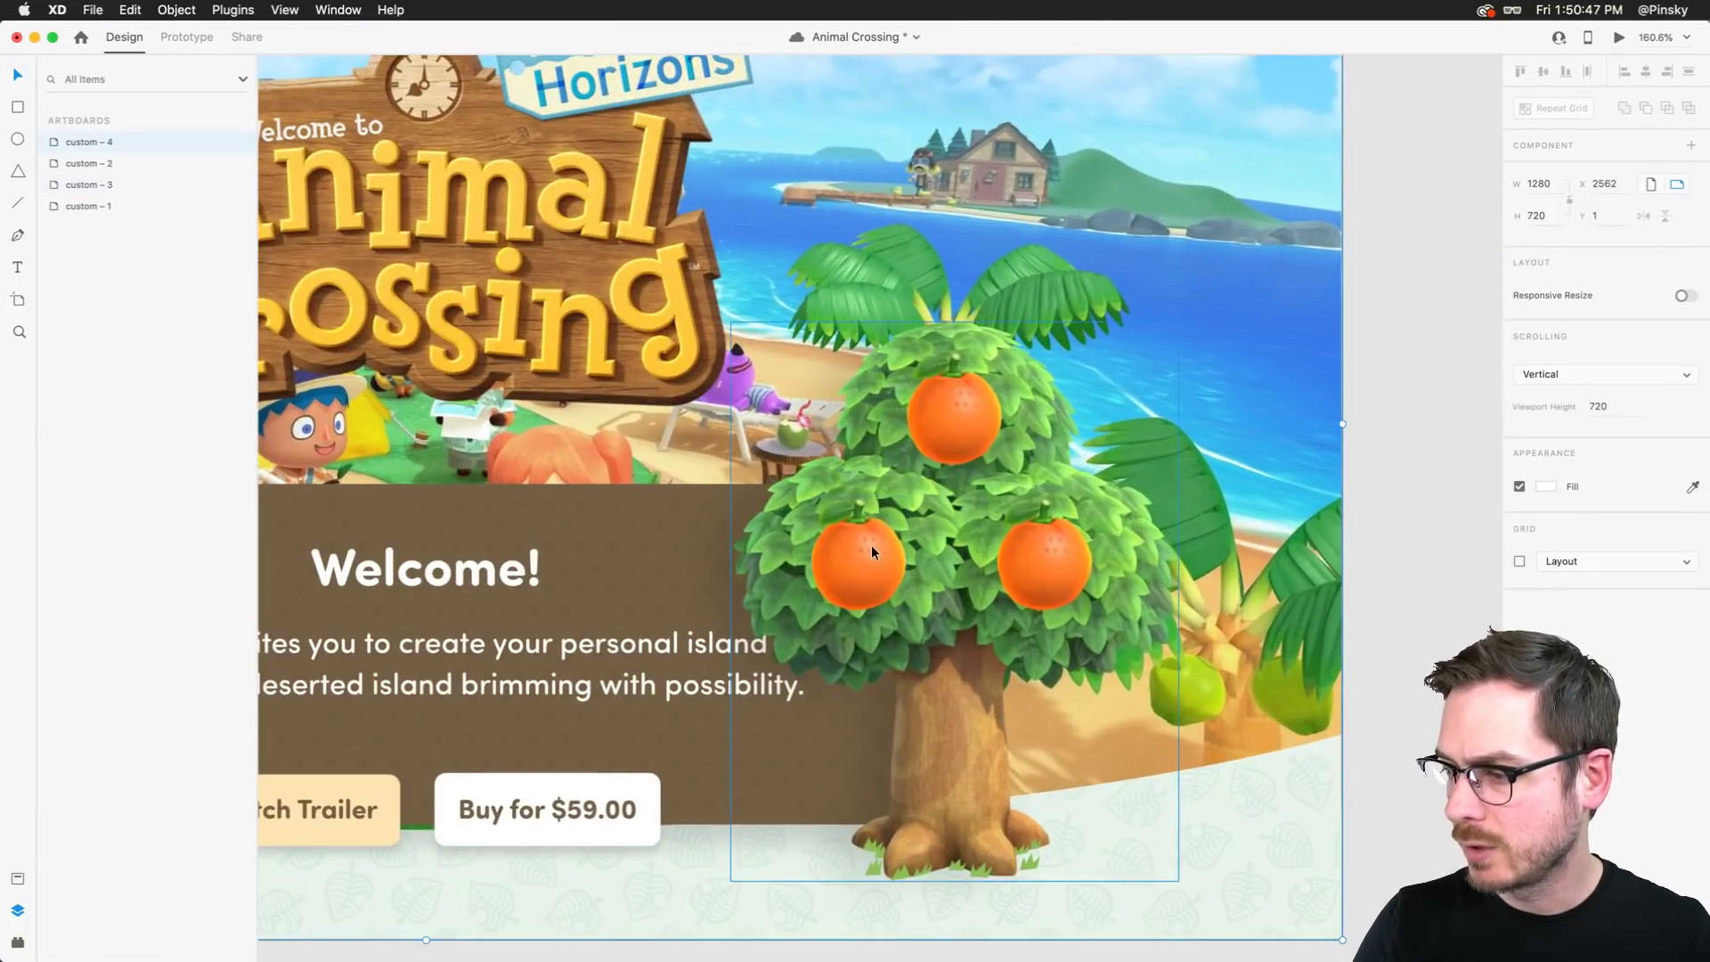
Rotate the three oranges on the duplicated artboard's tree, turning orange2 by about 27° and orange1 by about 14°
double_click(849, 547)
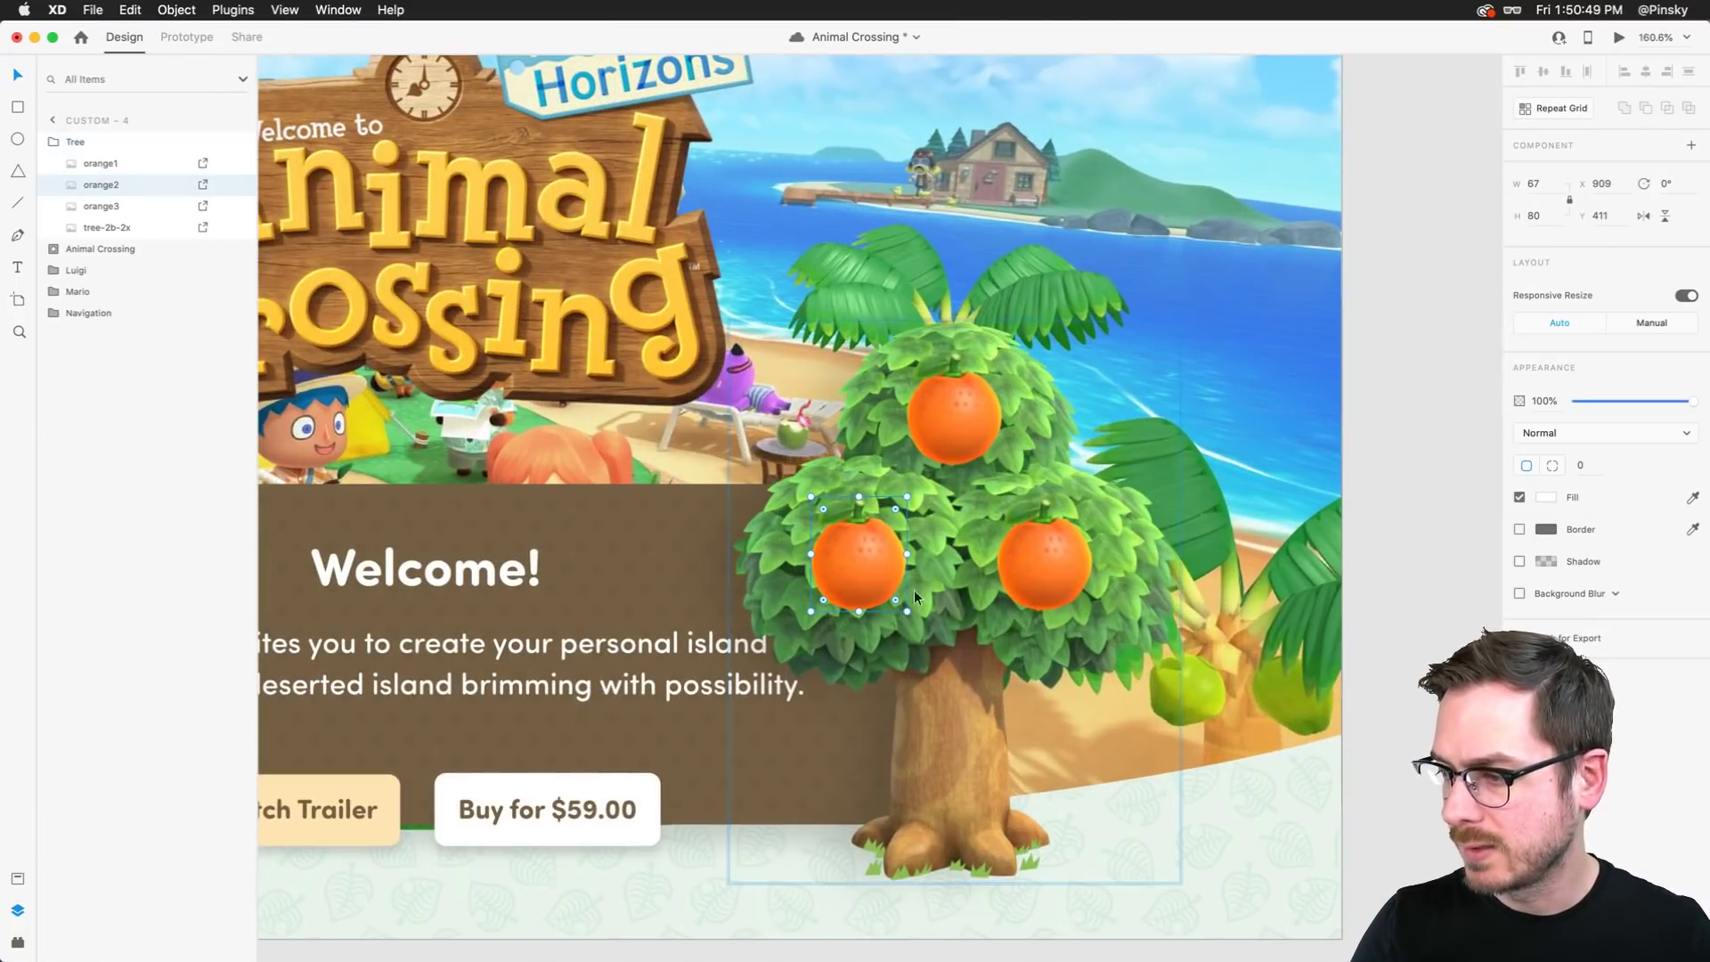
left_click_drag(905, 621, 955, 596)
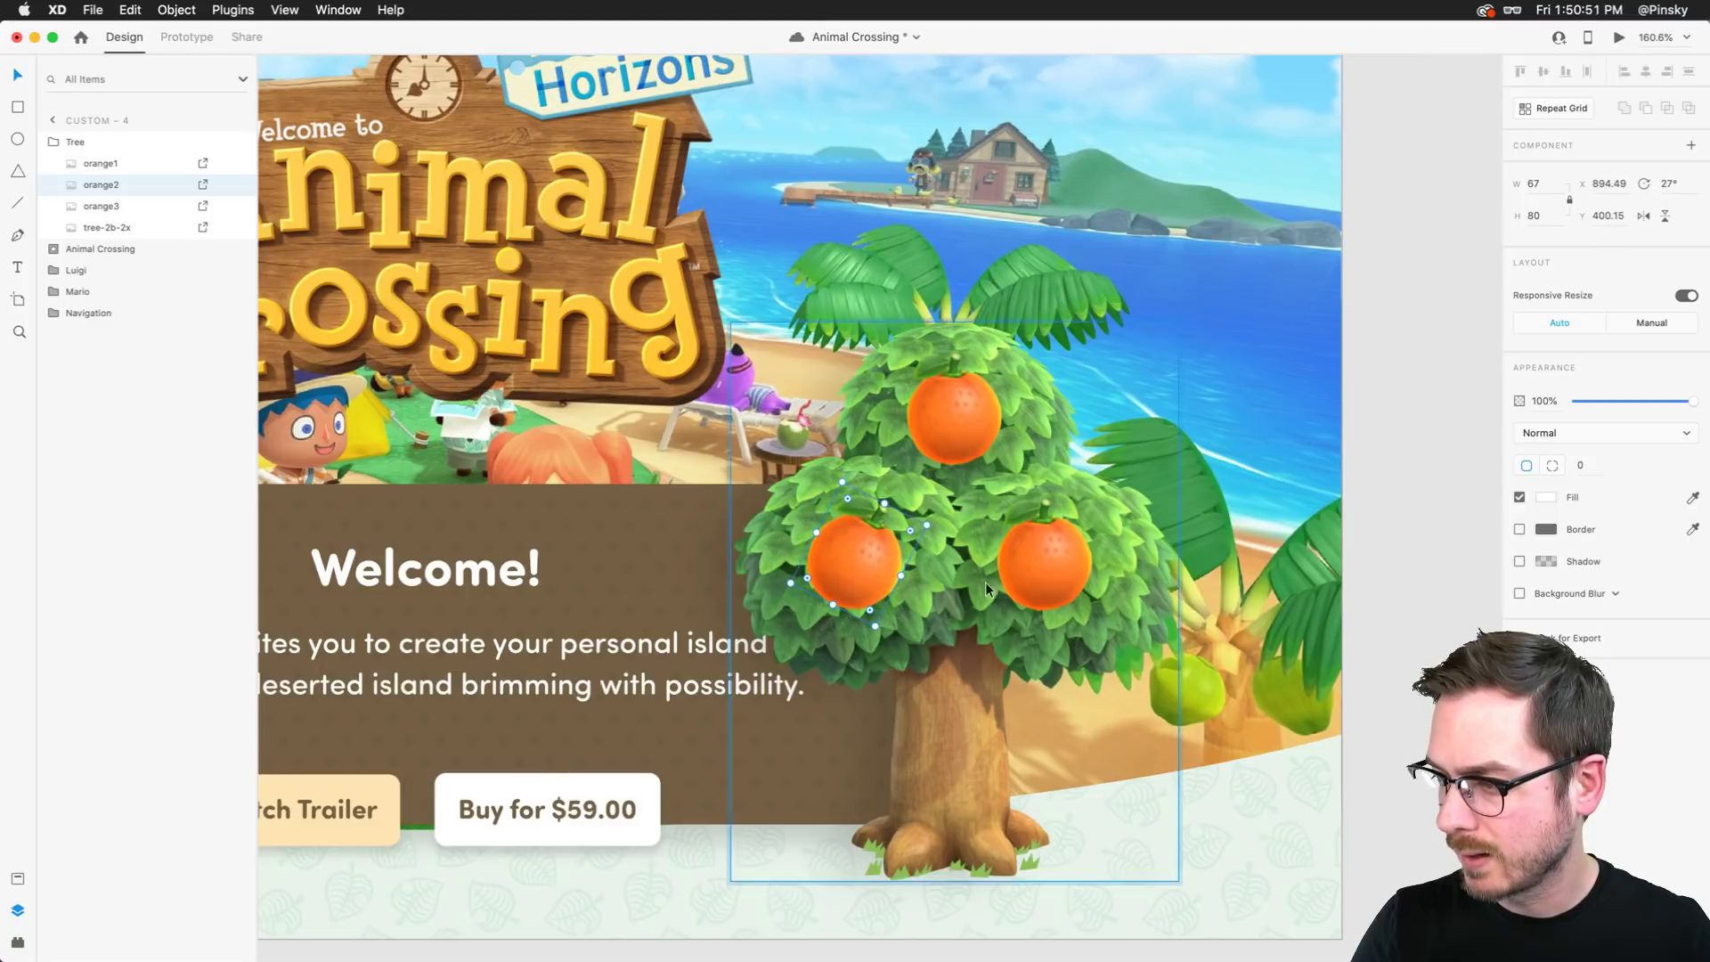
left_click(1024, 567)
left_click_drag(1099, 616, 1124, 586)
left_click(965, 442)
left_click_drag(1003, 467, 992, 483)
scroll(992, 478, "down", 10)
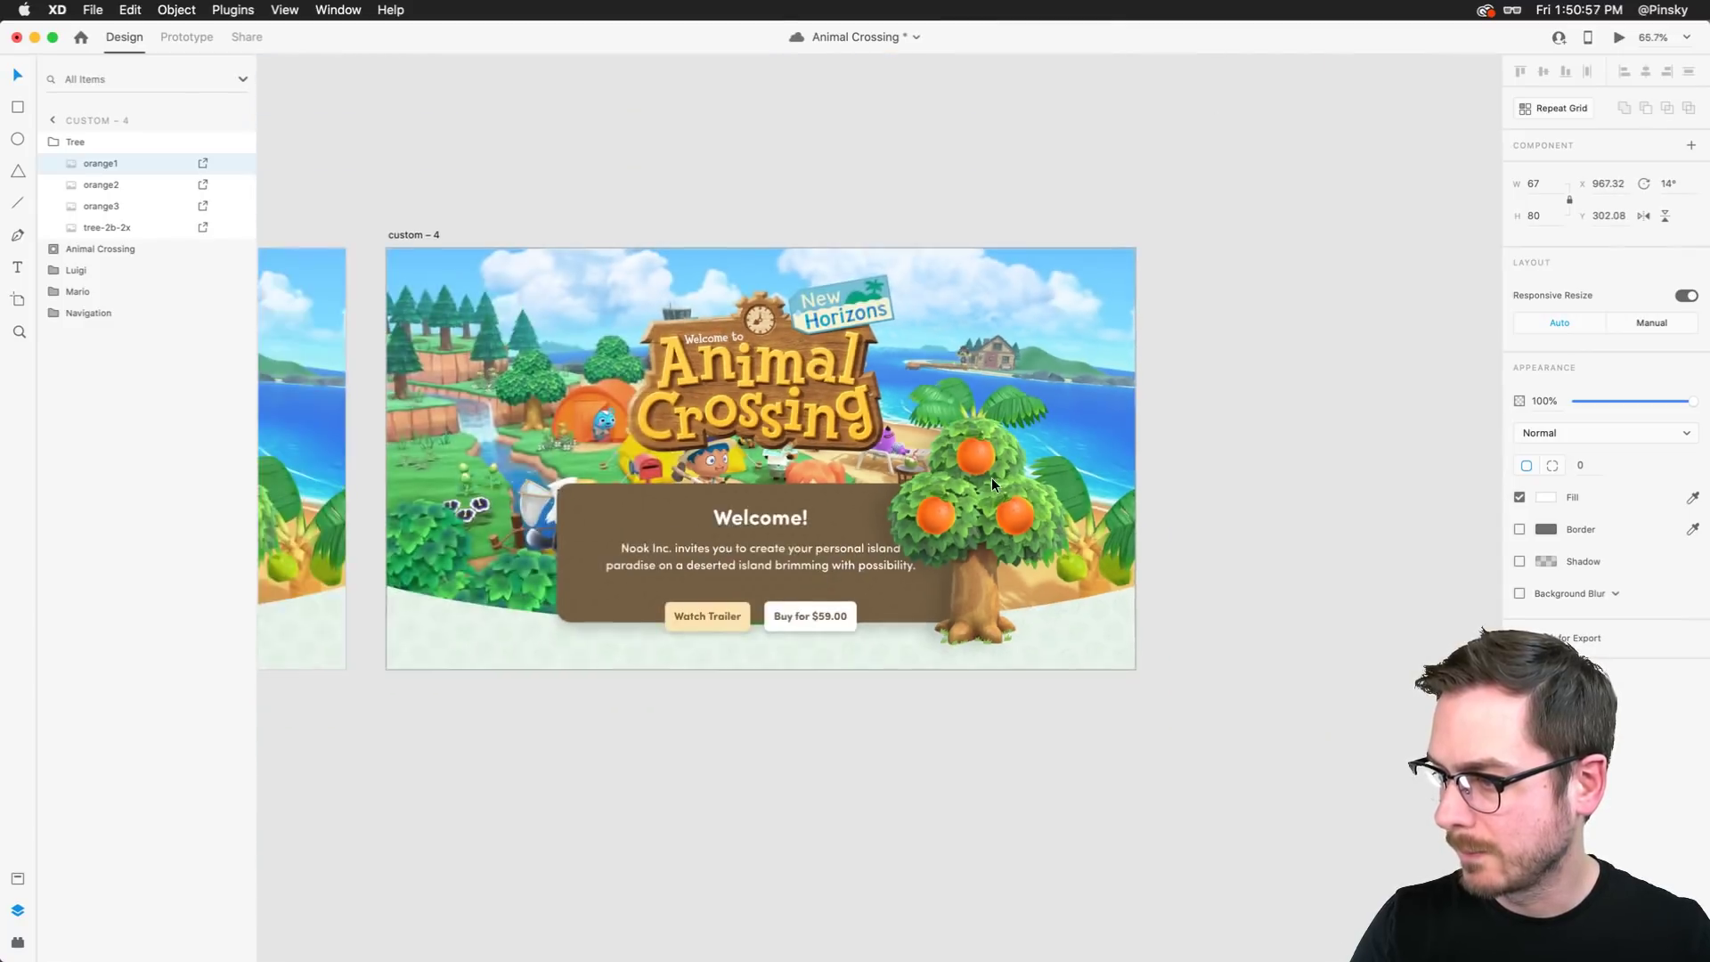
Switch to Prototype mode and link the custom – 1 artboard to custom – 4 with a Time trigger
scroll(1053, 479, "right", 3)
left_click(166, 35)
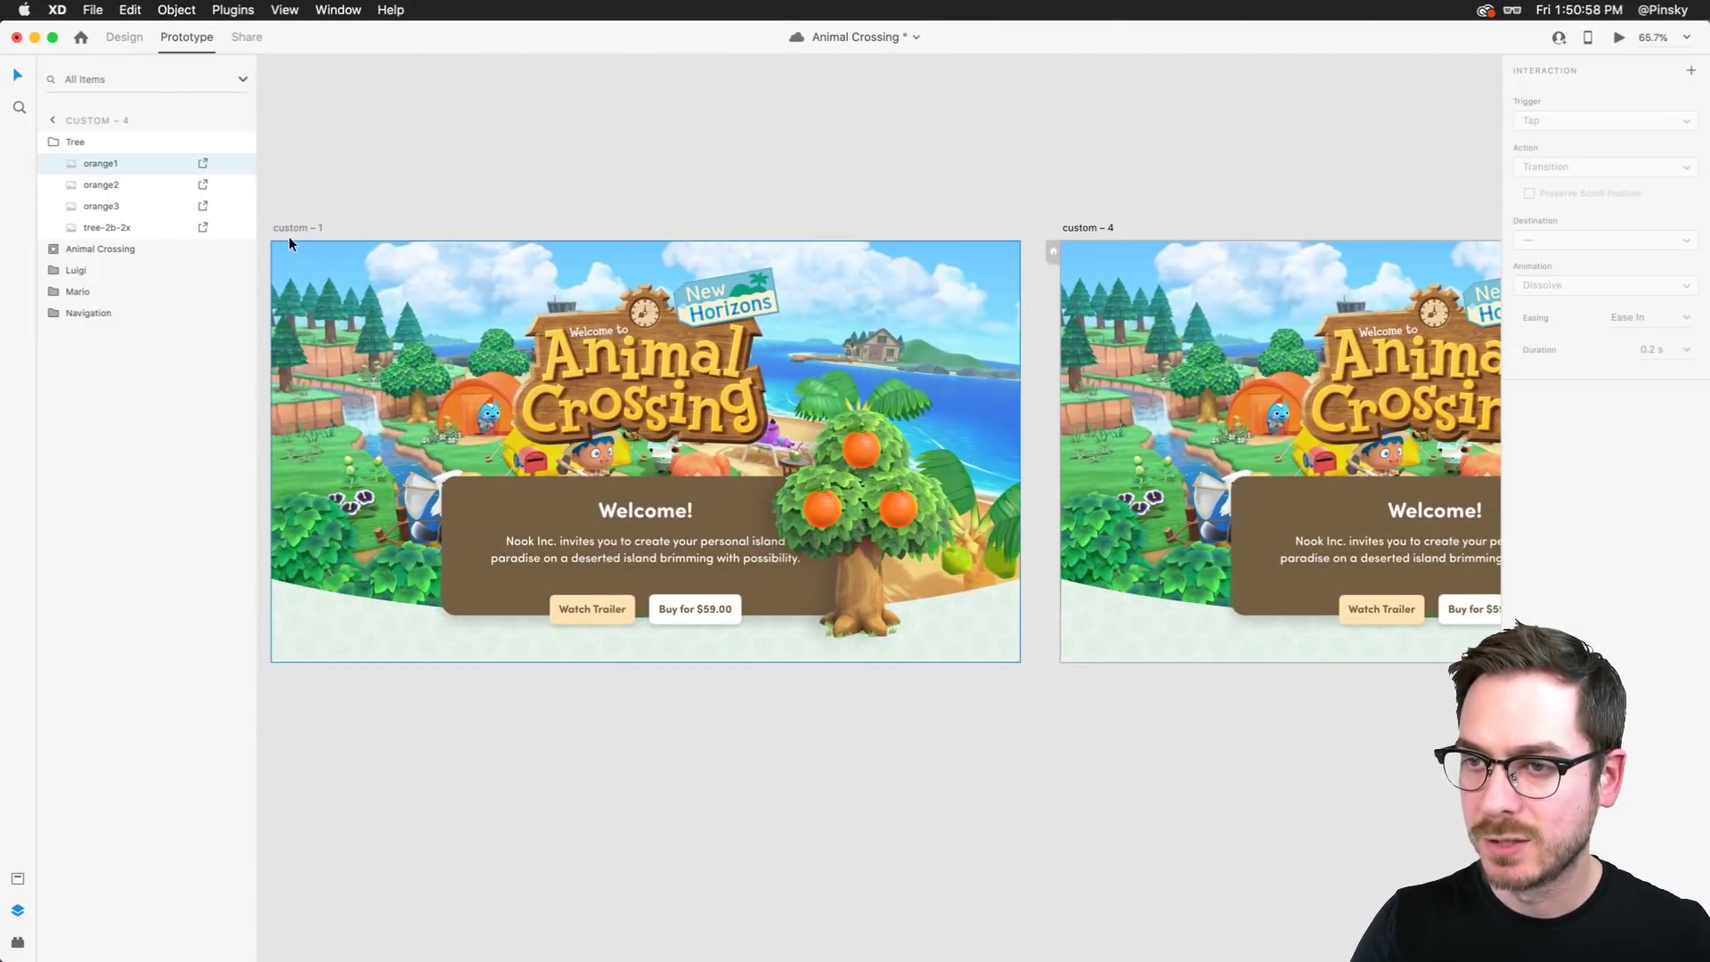
left_click(290, 228)
left_click_drag(1021, 434, 1126, 383)
left_click(1591, 125)
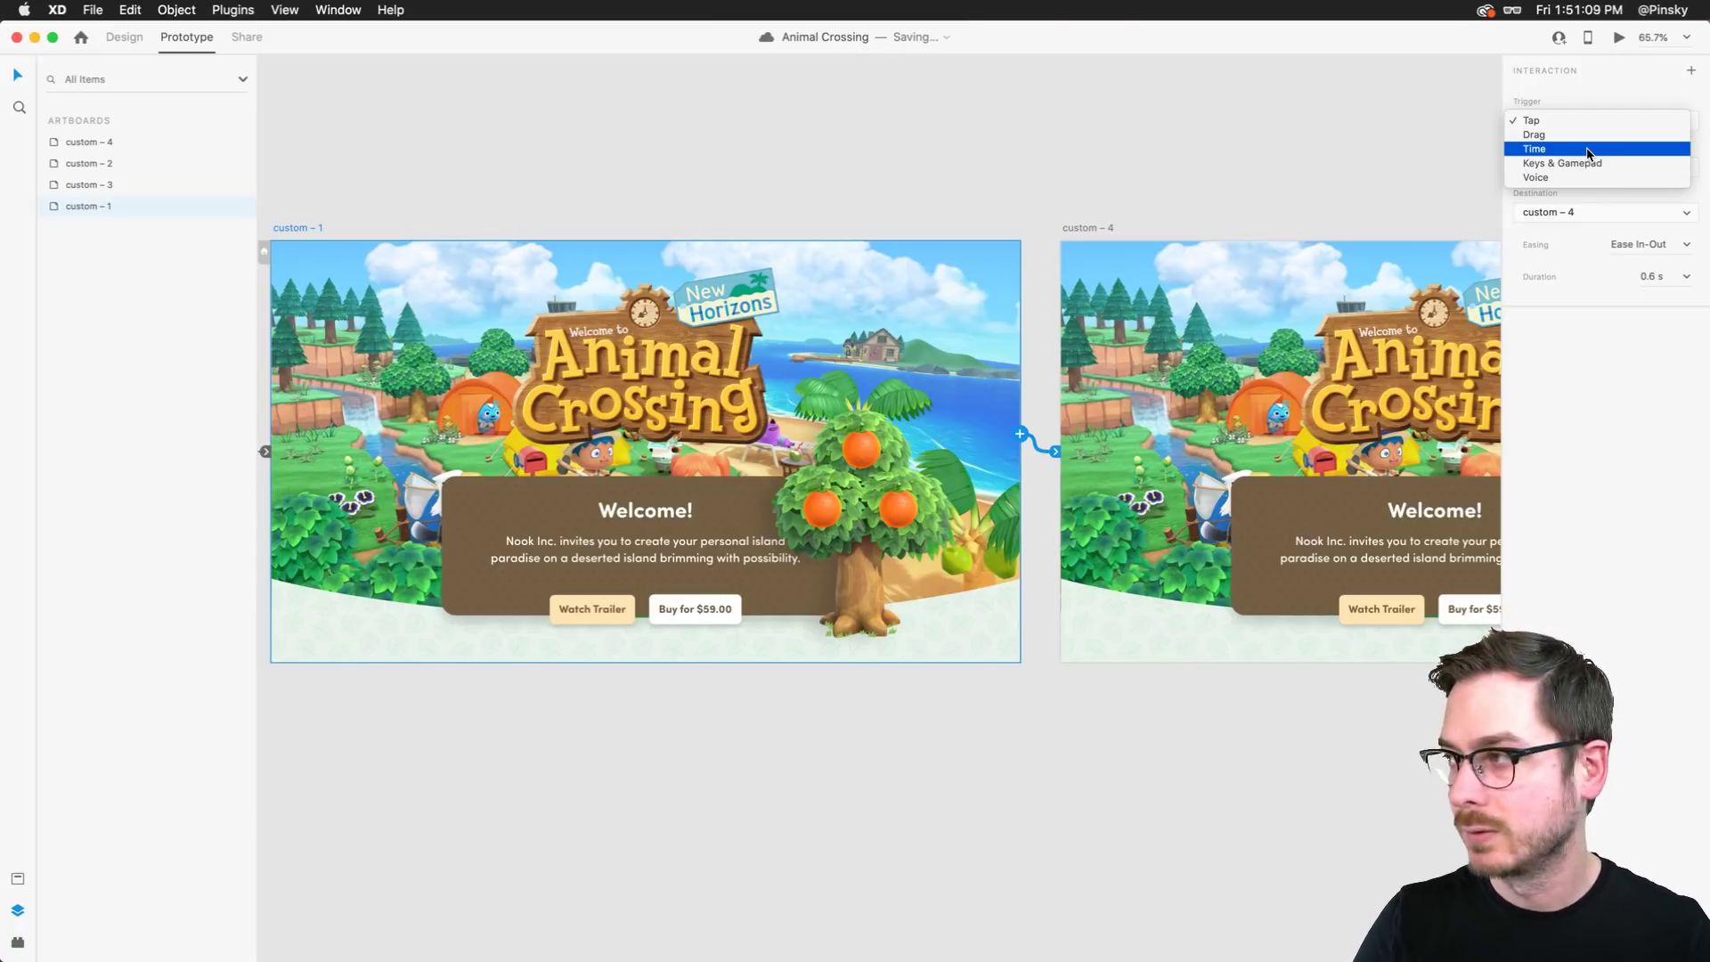
left_click(1589, 152)
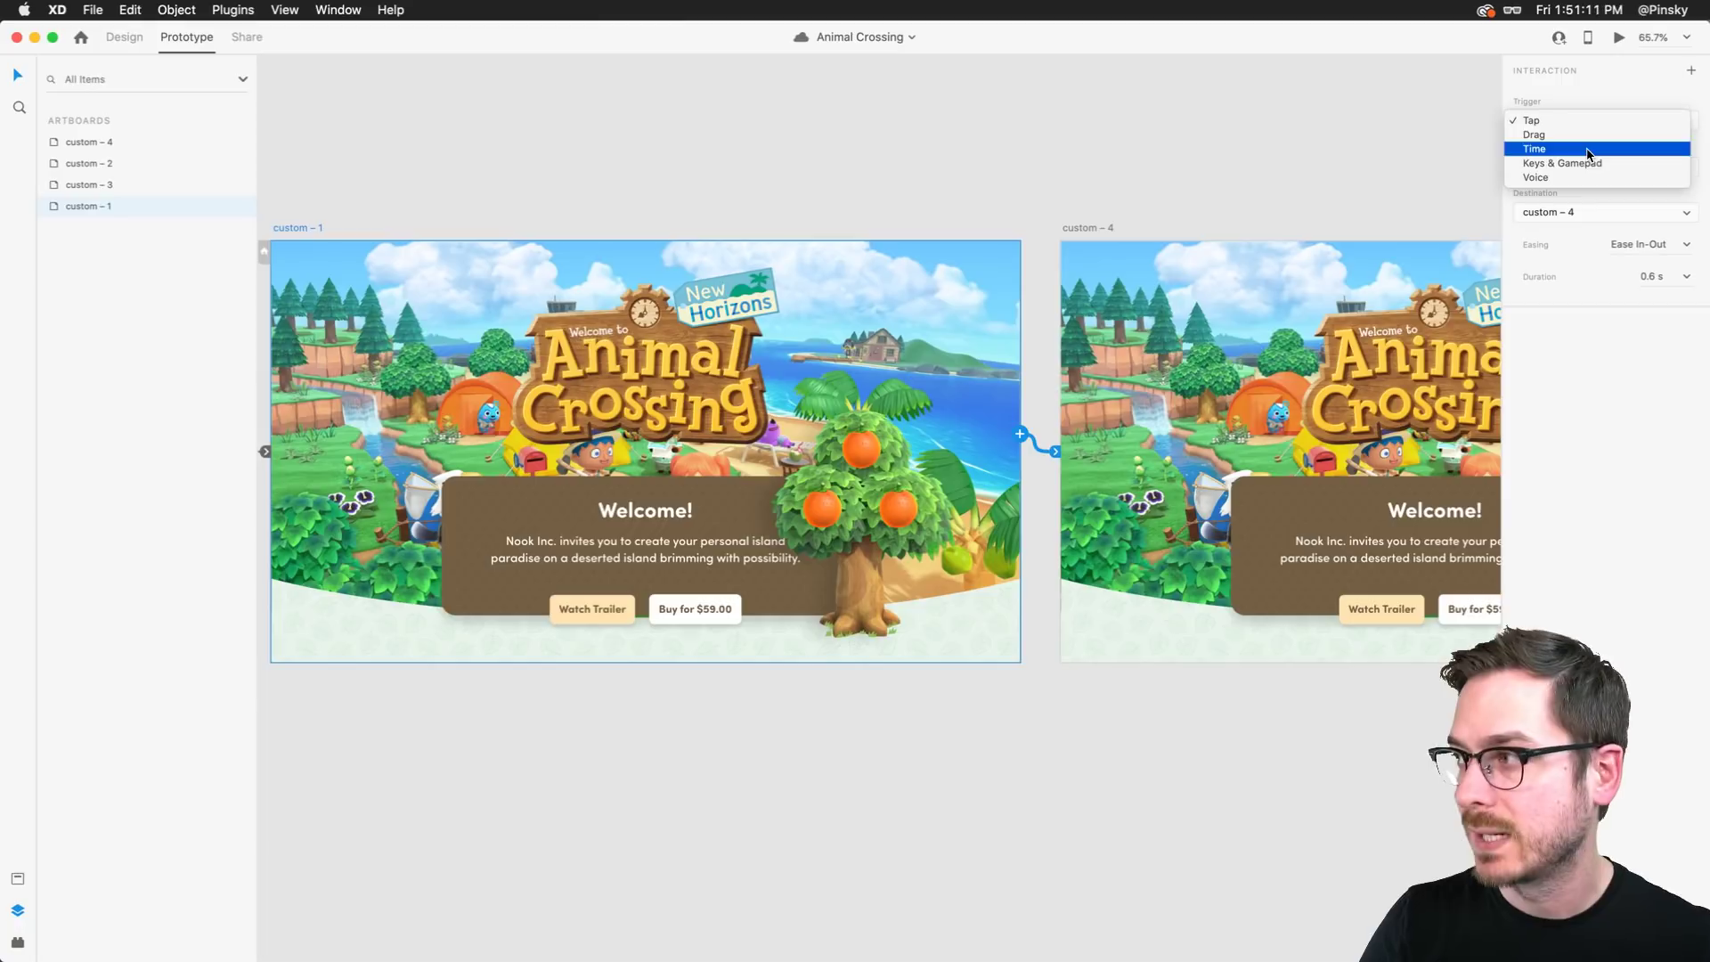
Set the timed interaction on custom – 1 to a 1 s delay, no easing and a 0.2 s duration
left_click(1686, 149)
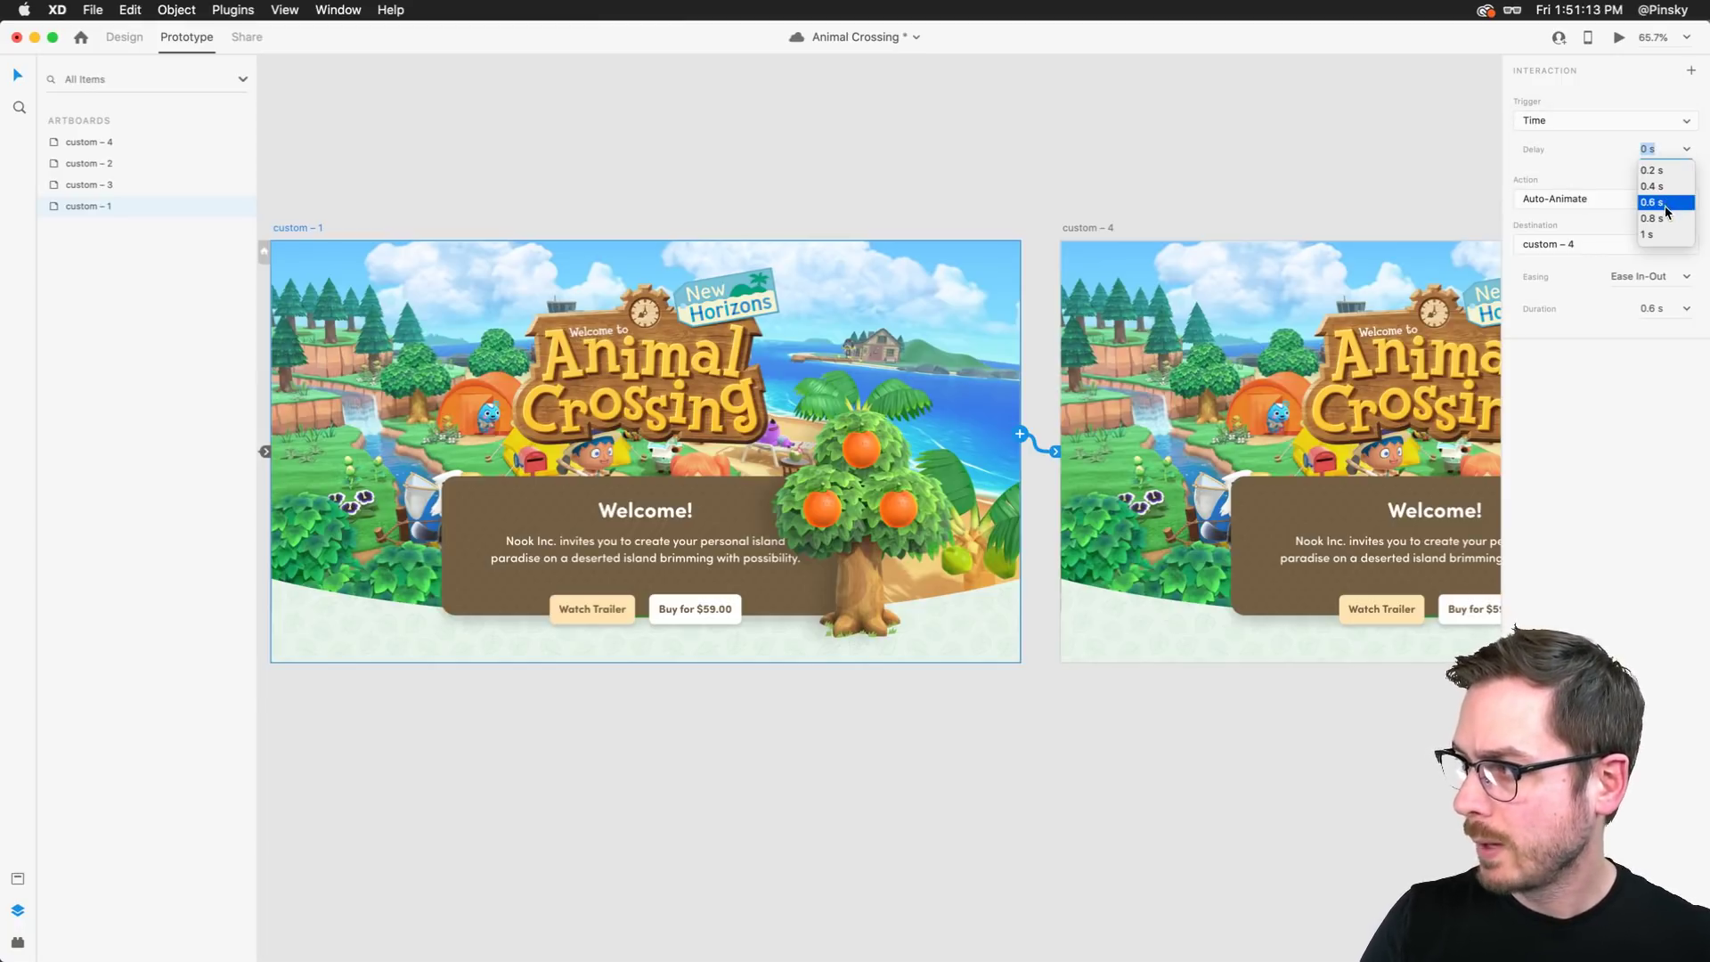
left_click(1655, 234)
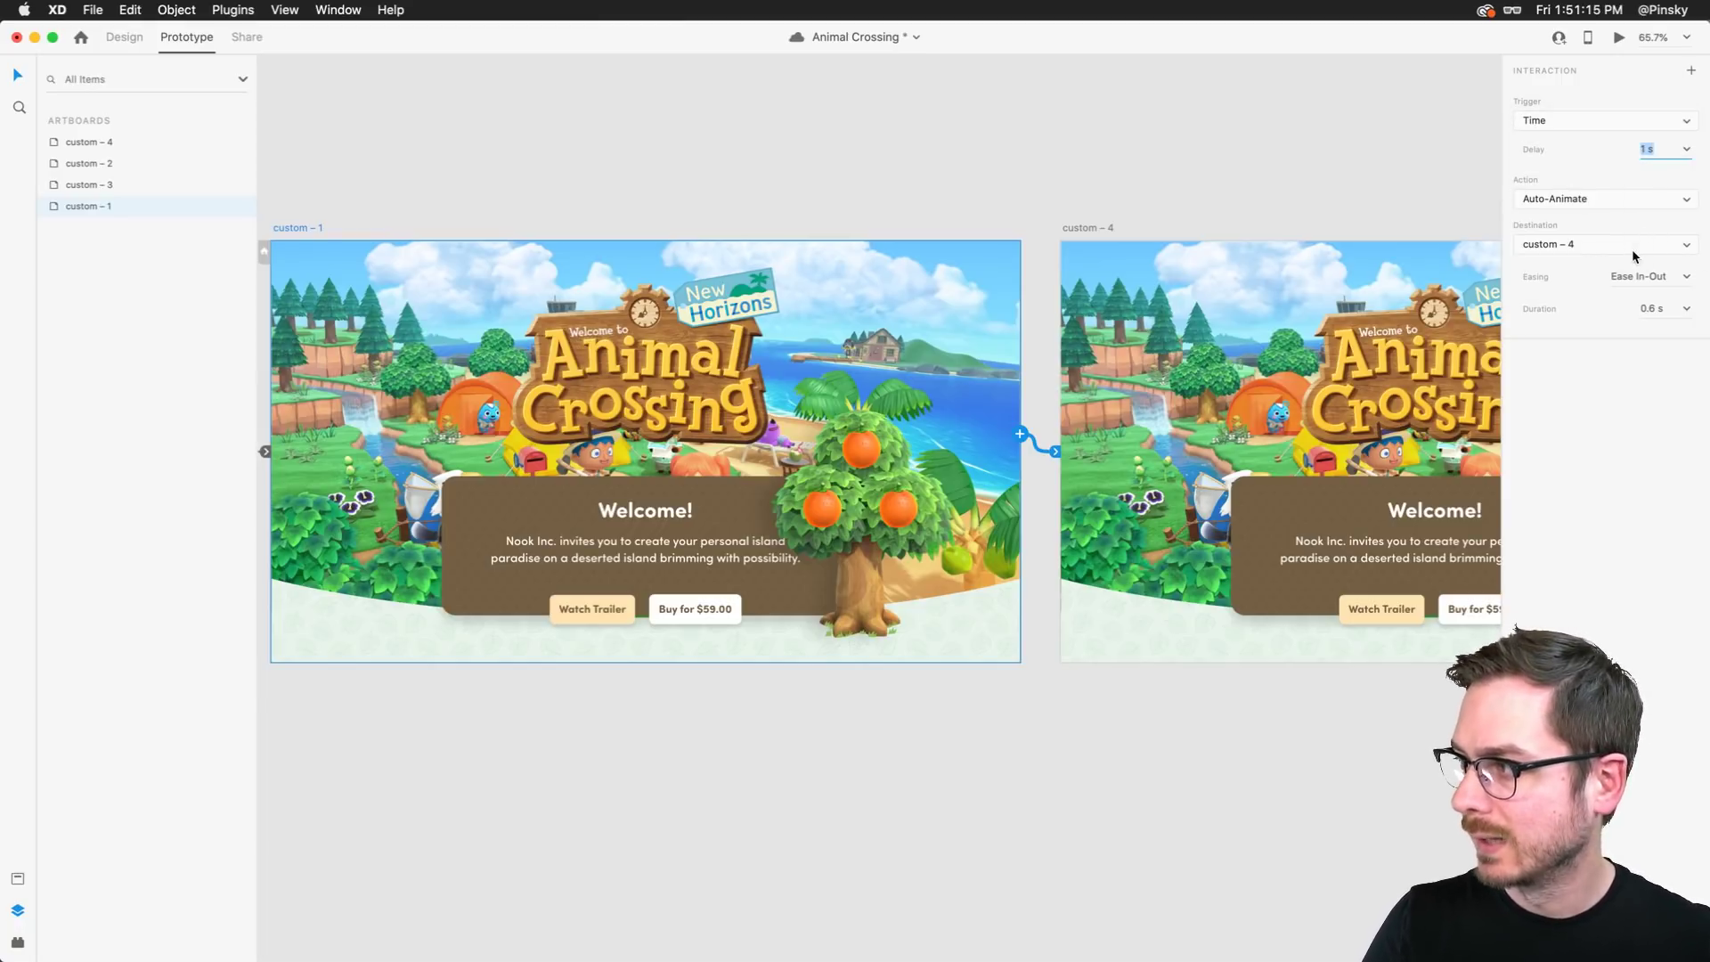
left_click(1687, 277)
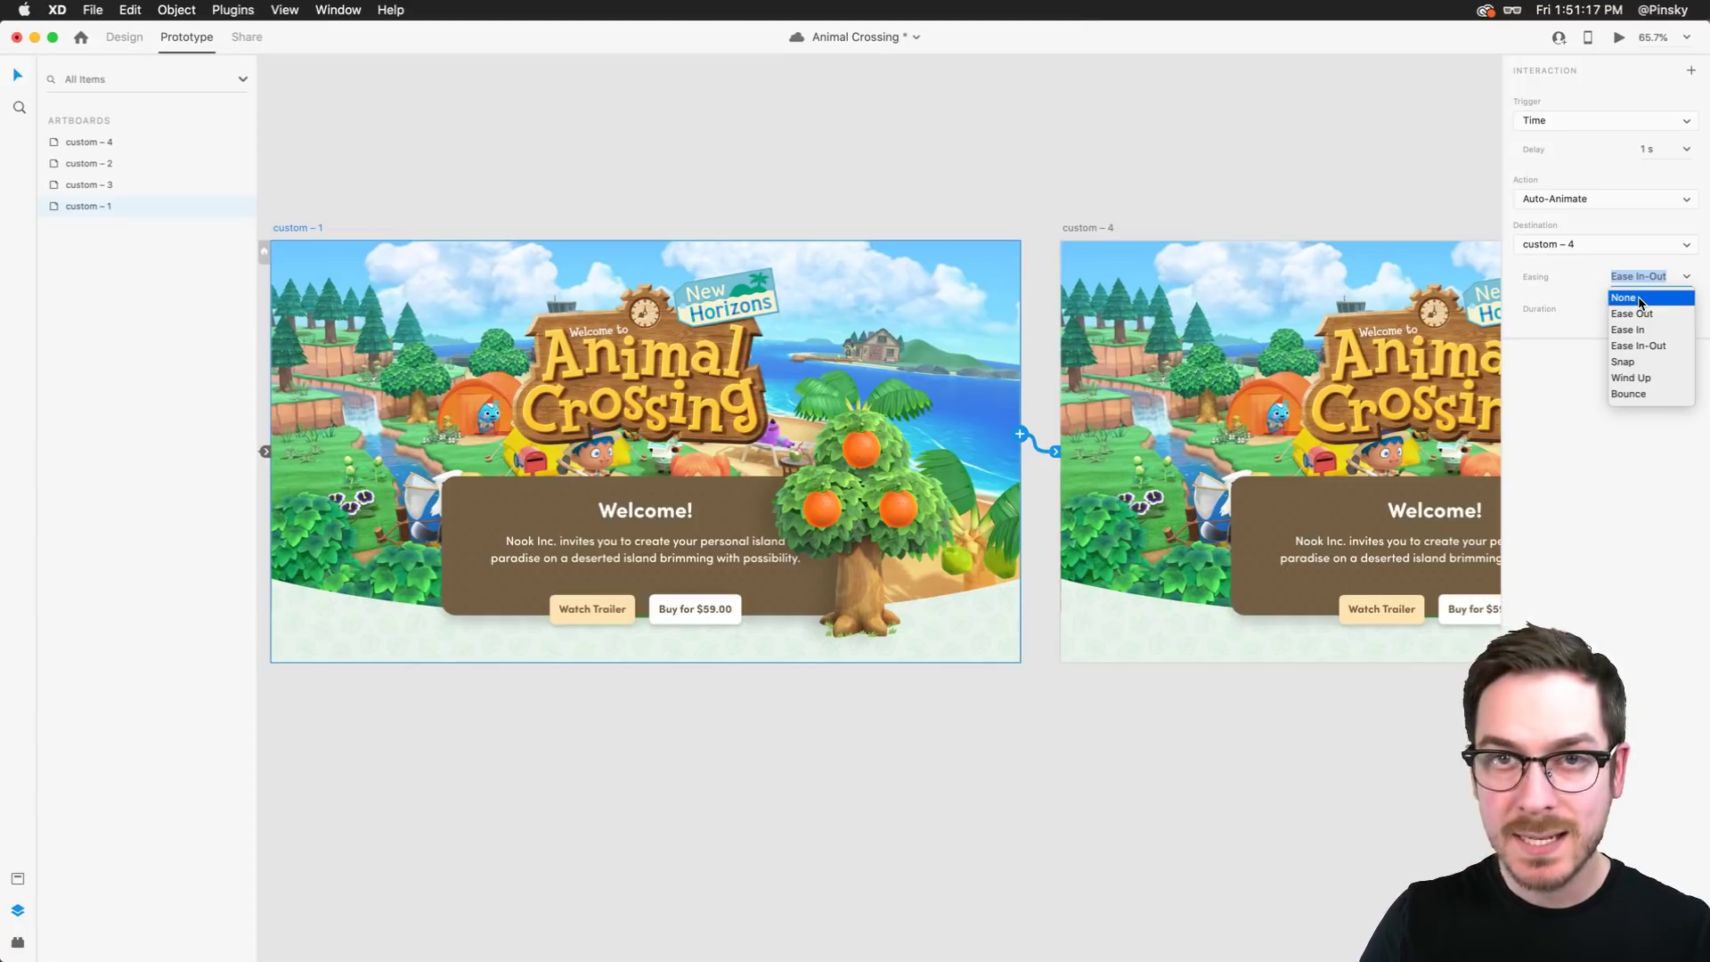
left_click(1642, 301)
left_click(1686, 309)
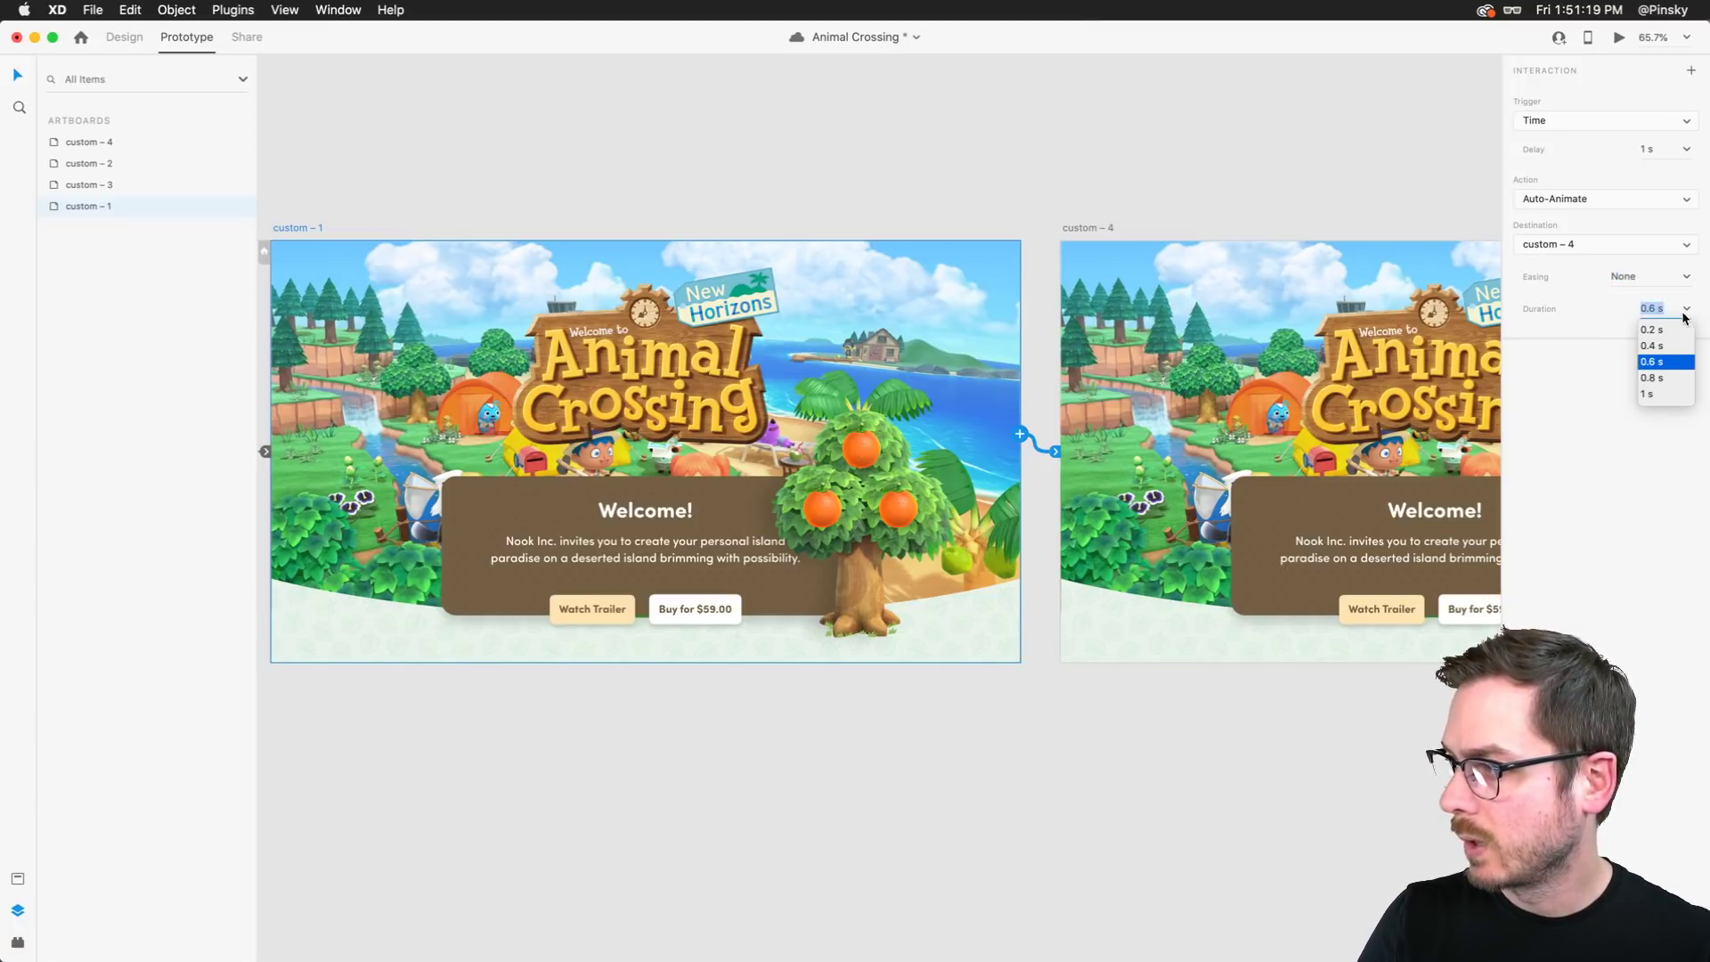
left_click(1655, 330)
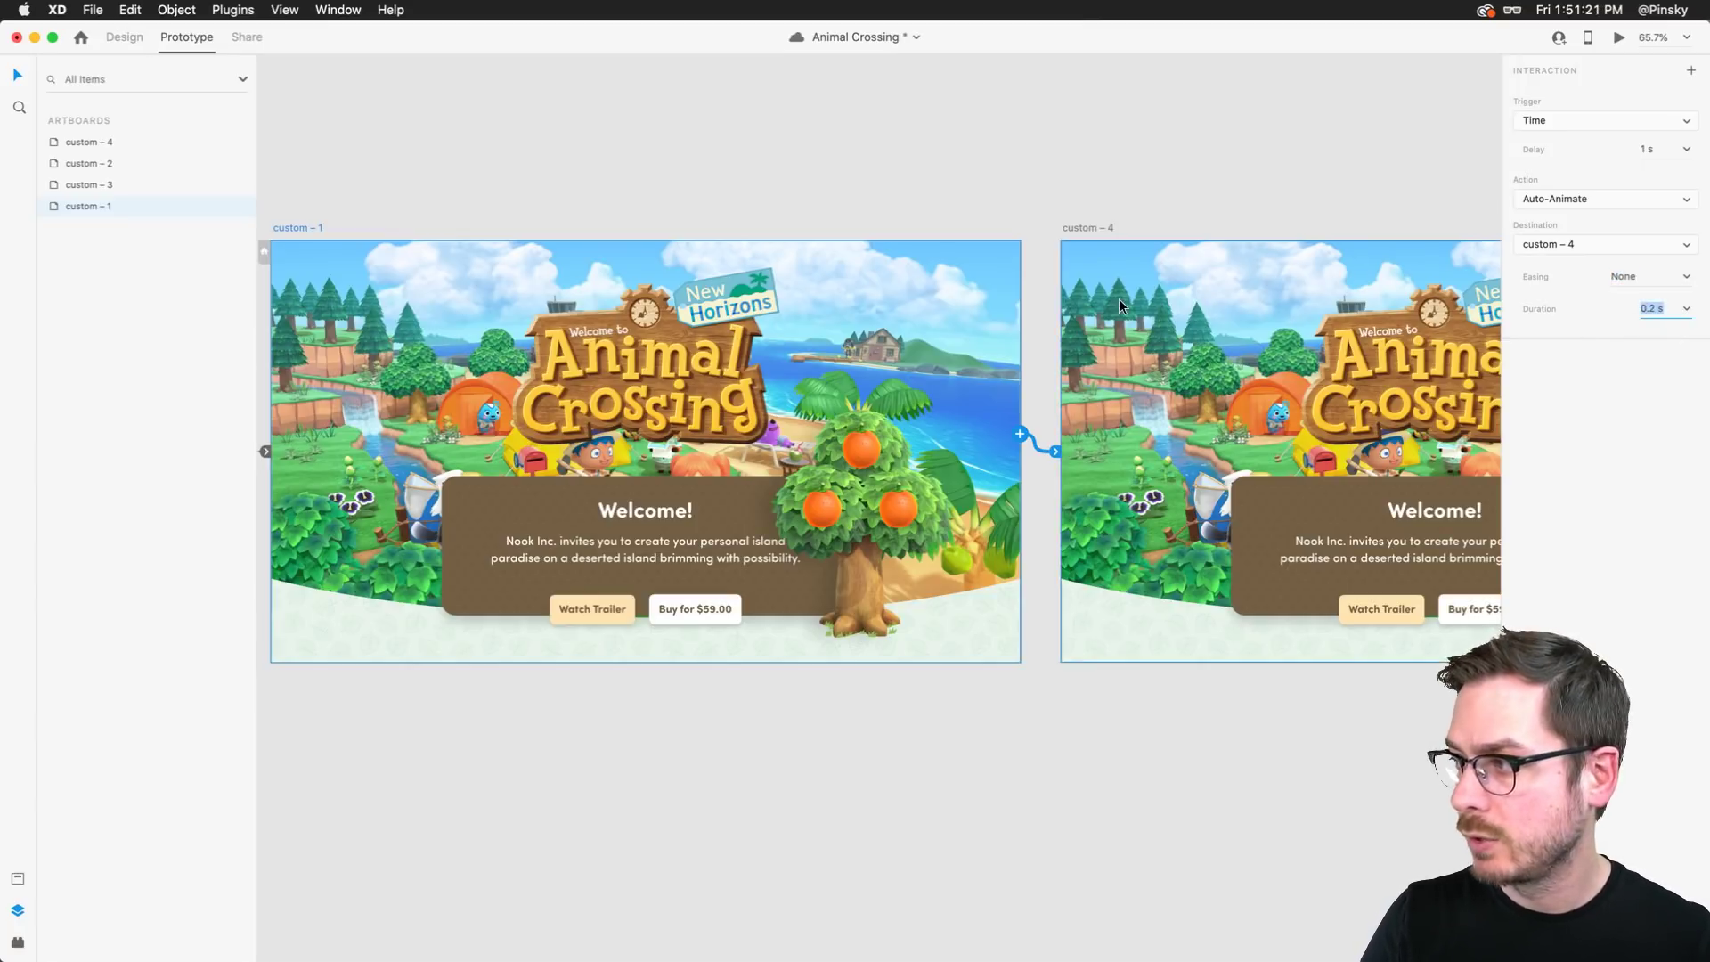
Link the custom – 4 artboard back to custom – 1 as a timed Auto-Animate interaction with a 0 s delay
left_click(1093, 228)
scroll(1089, 222, "right", 5)
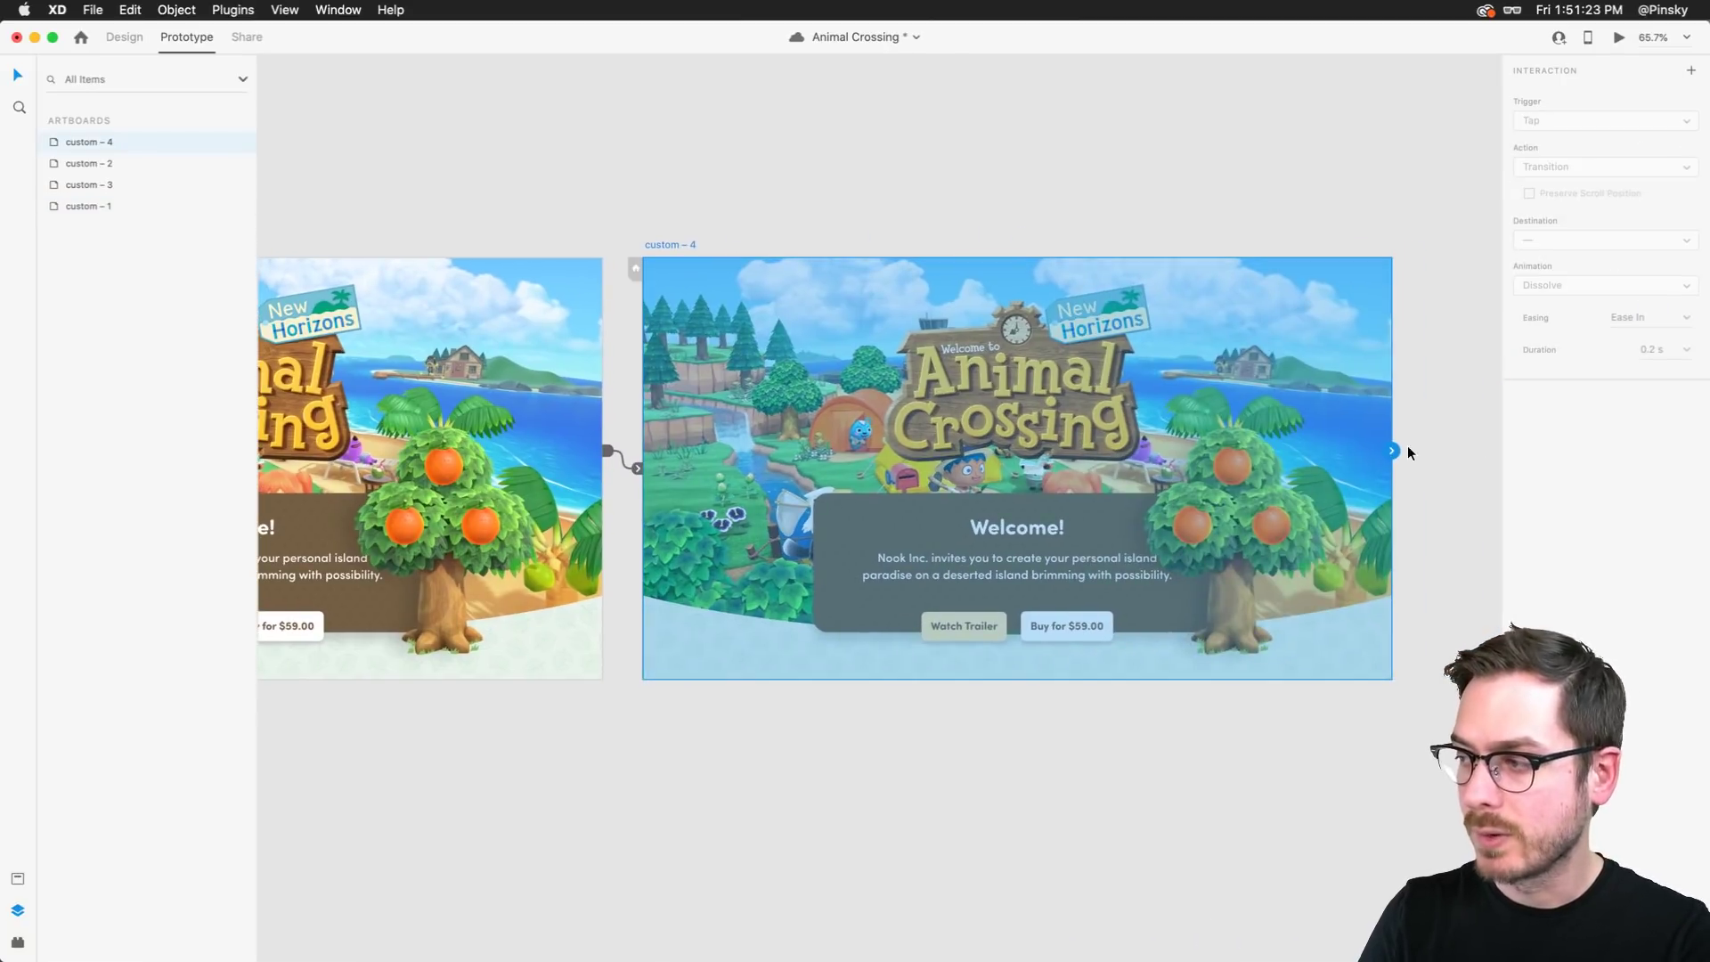
left_click_drag(1394, 450, 505, 480)
left_click(1663, 149)
type("0")
key("Return")
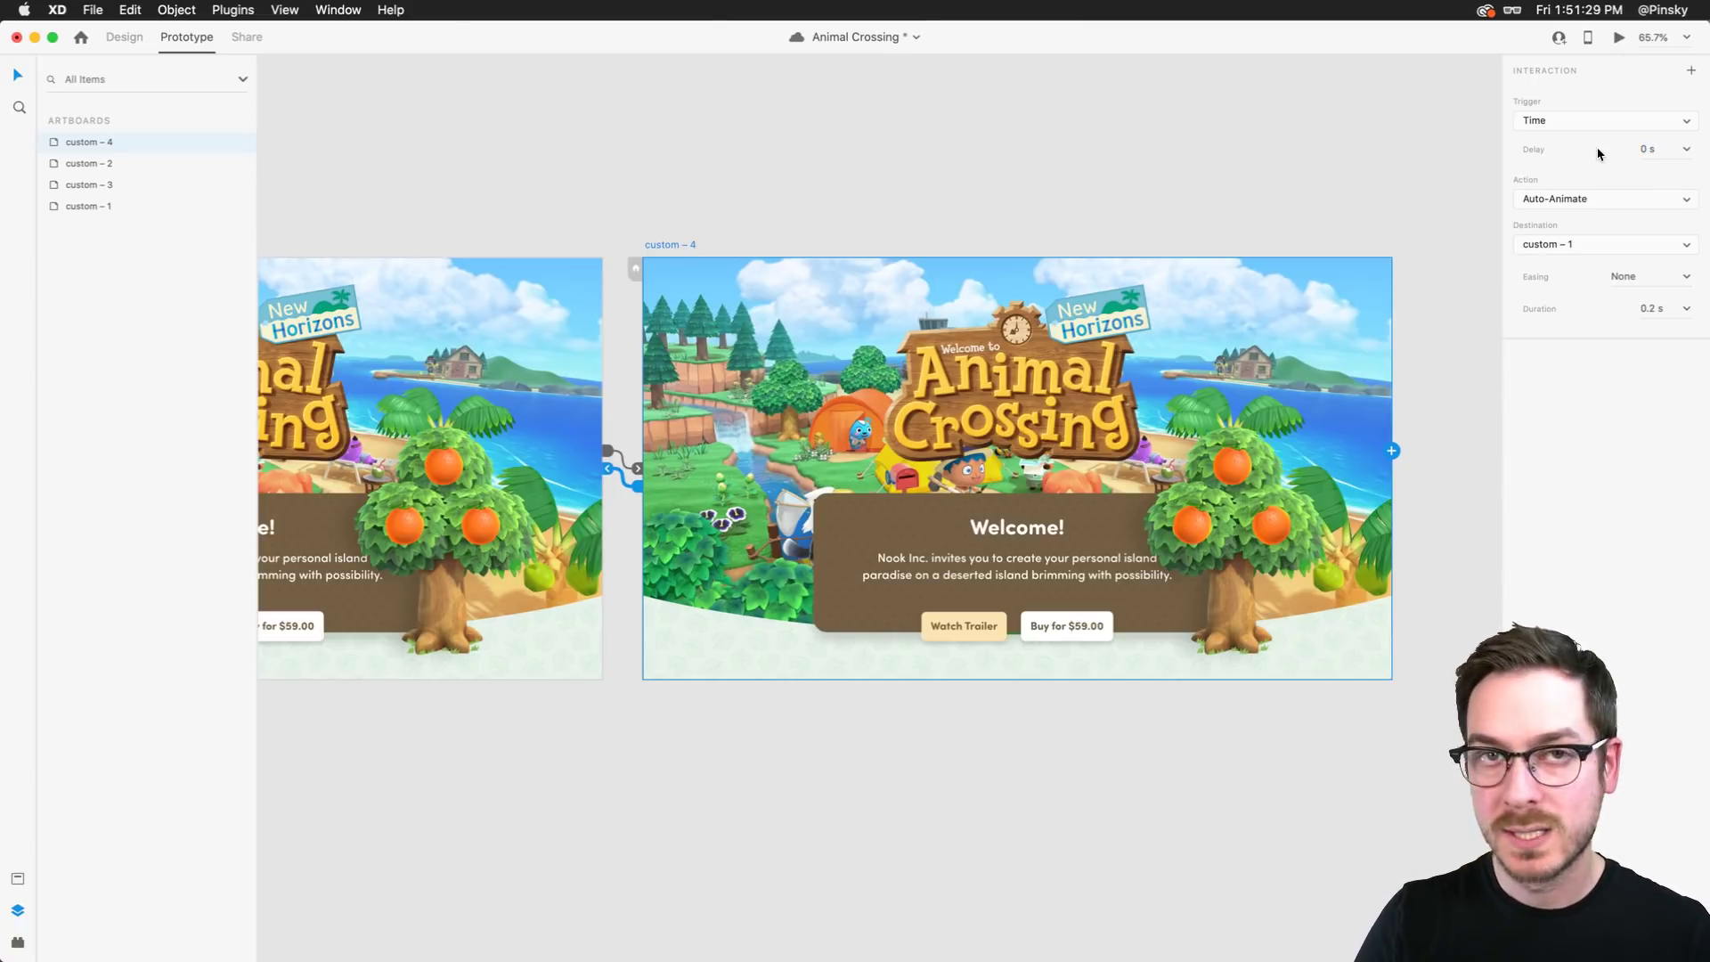
Set the return interaction's easing to Bounce and its duration to 0.8 s
left_click(1688, 278)
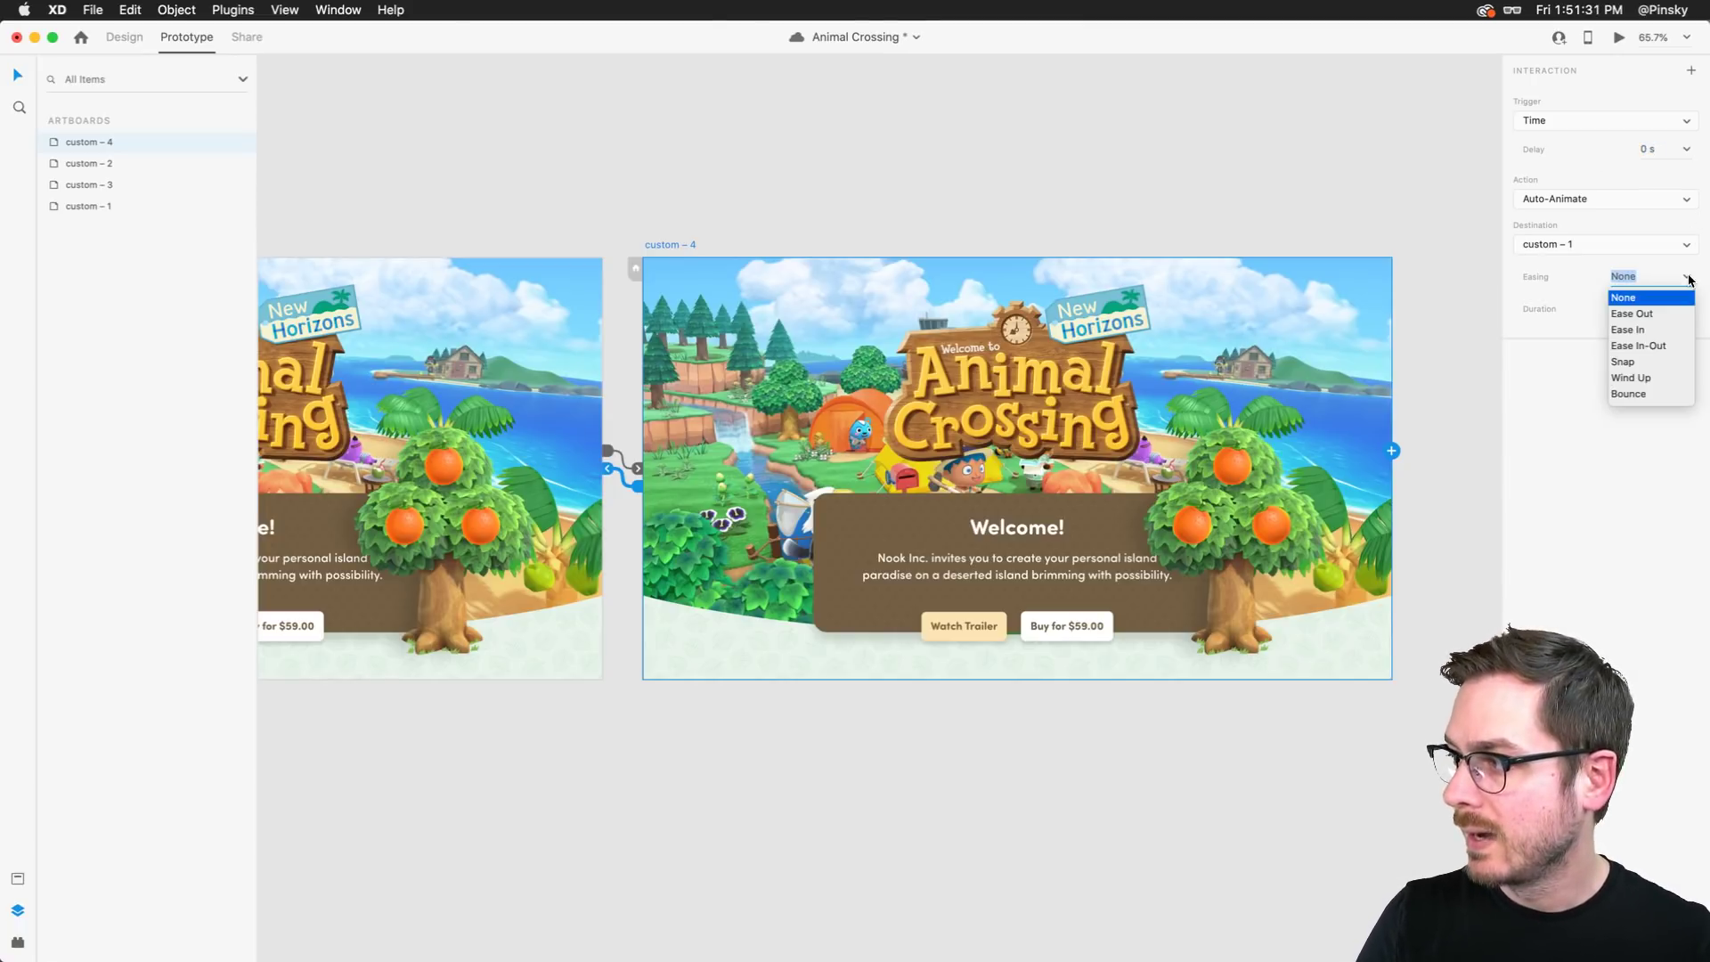
left_click(1641, 394)
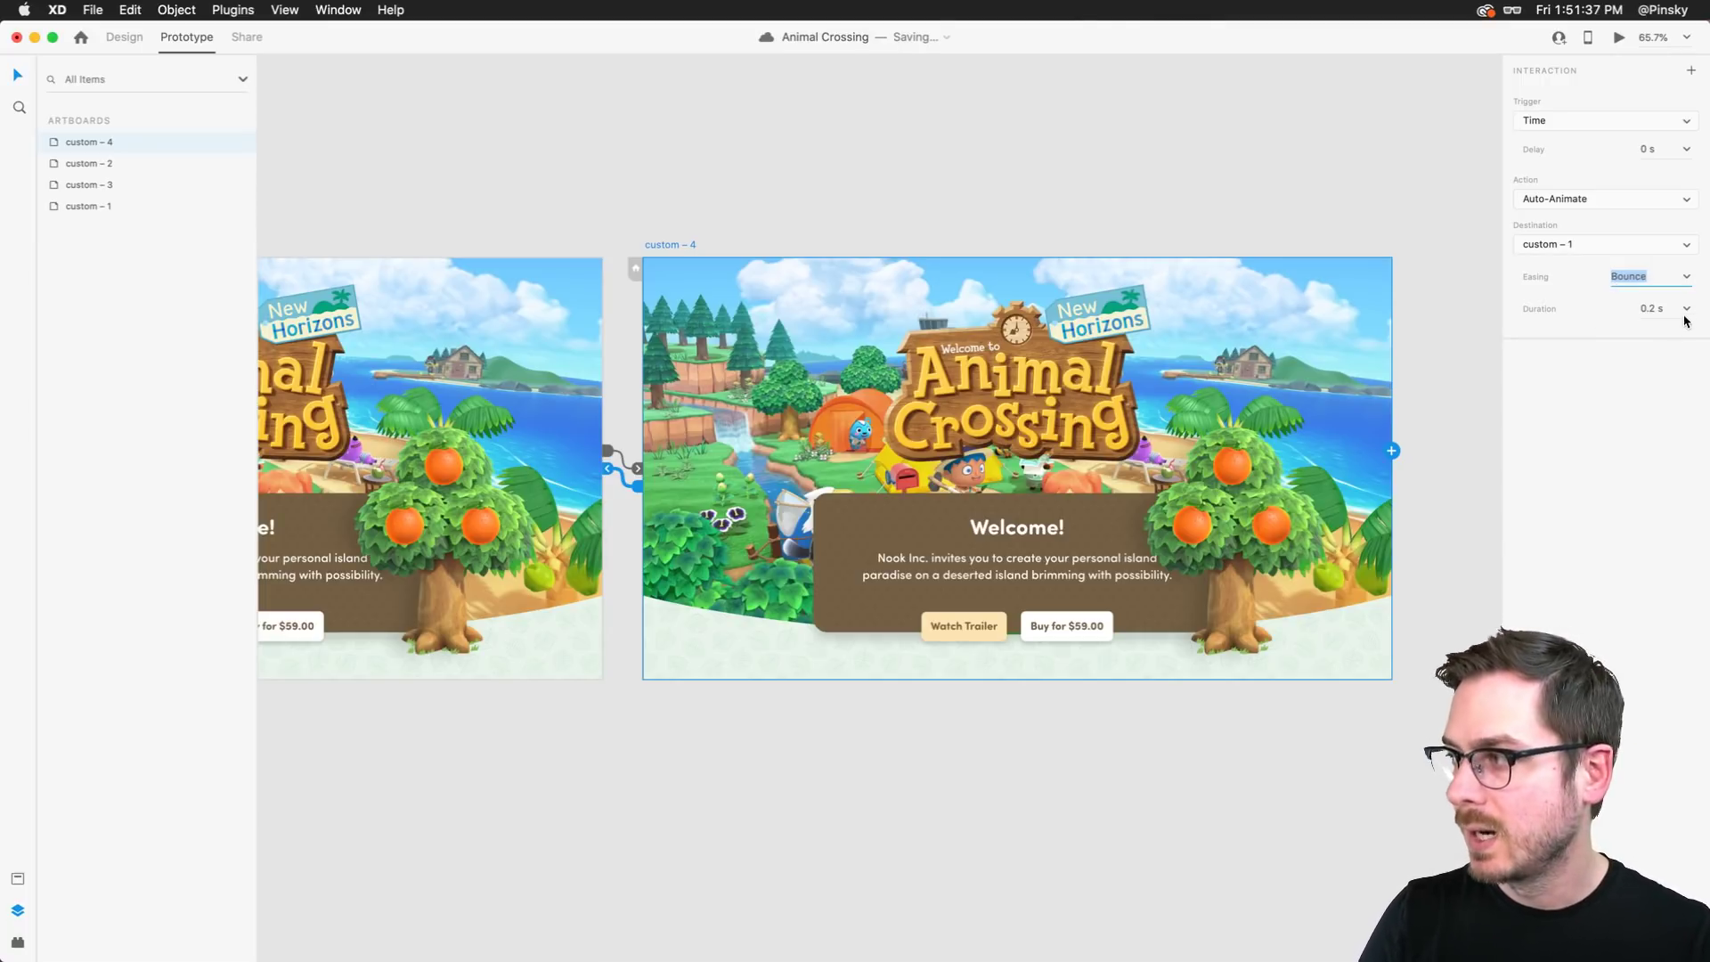
left_click(1683, 310)
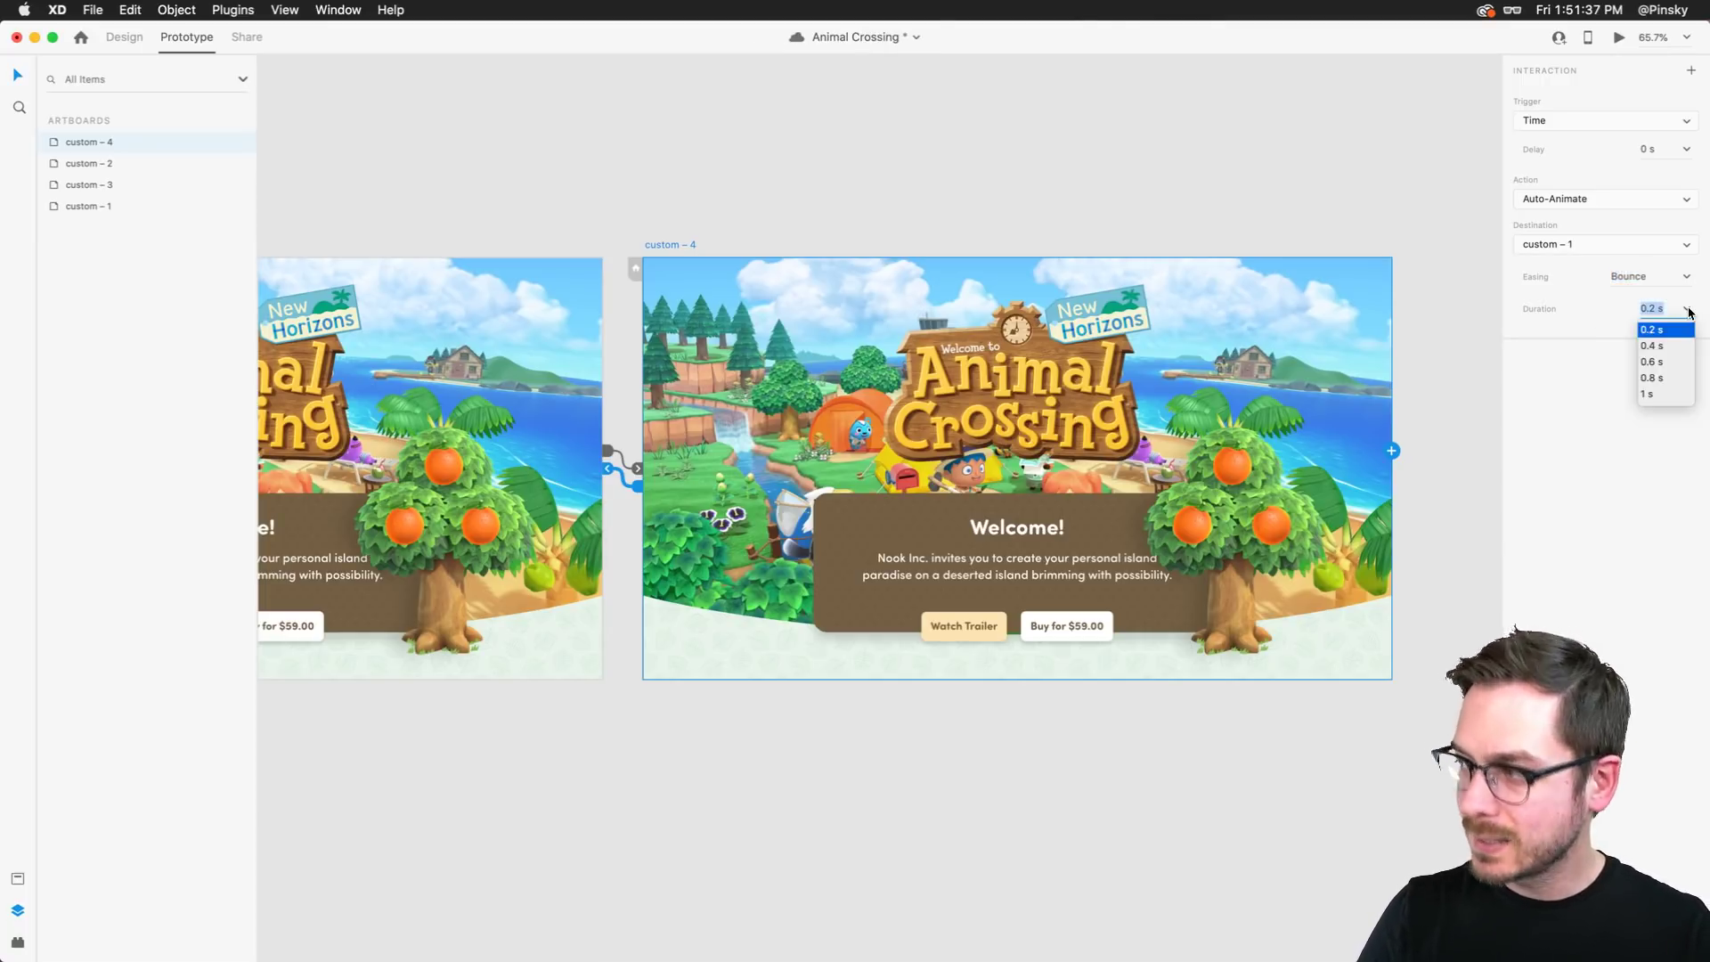
left_click(1654, 377)
Preview the prototype from the custom – 2 home screen and open the Animal Crossing card to check the looping orange wiggle
scroll(815, 482, "left", 10)
left_click(561, 330)
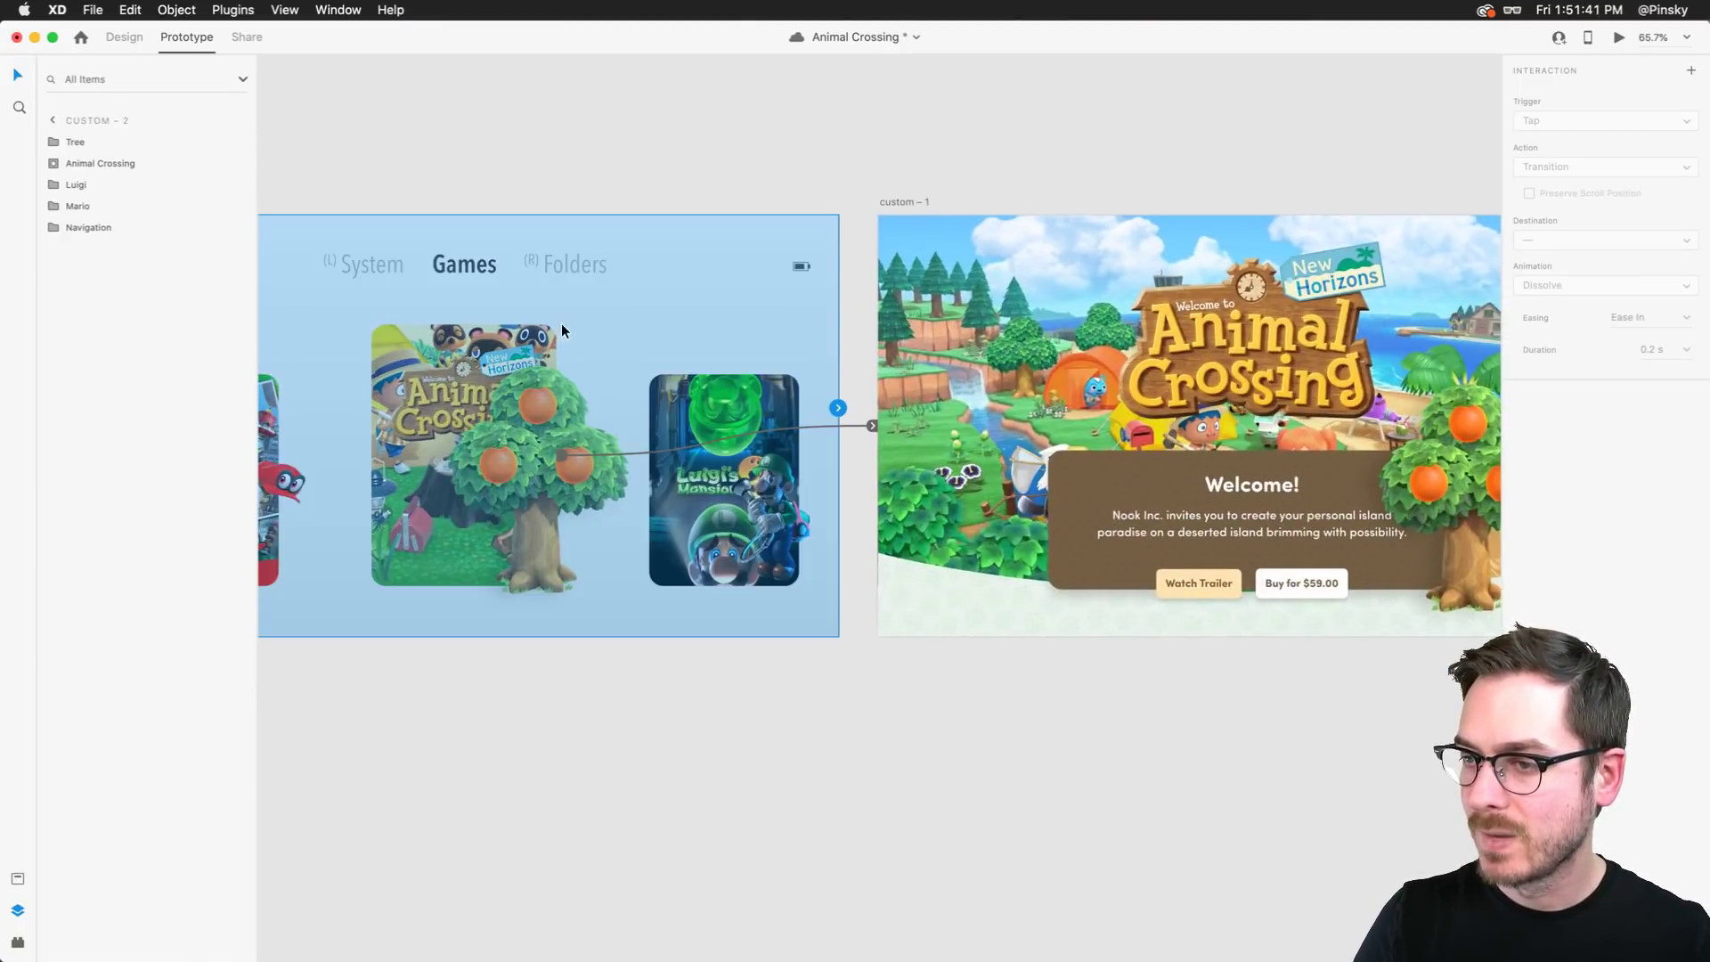
left_click(1618, 38)
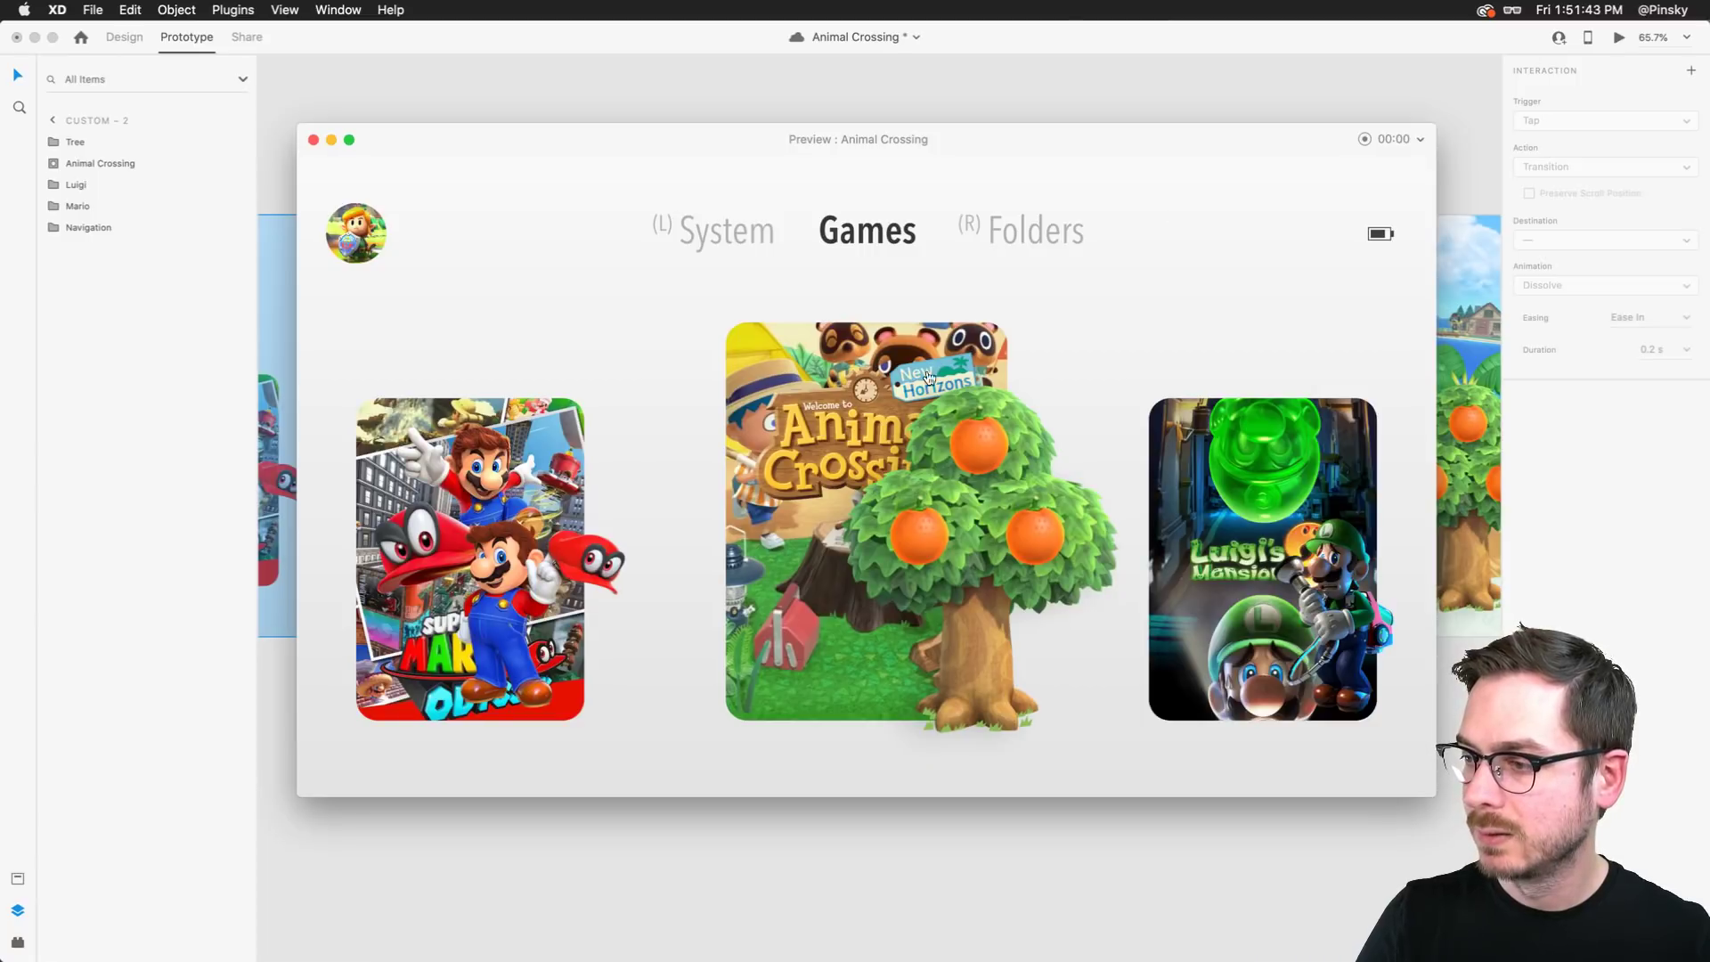
left_click(828, 436)
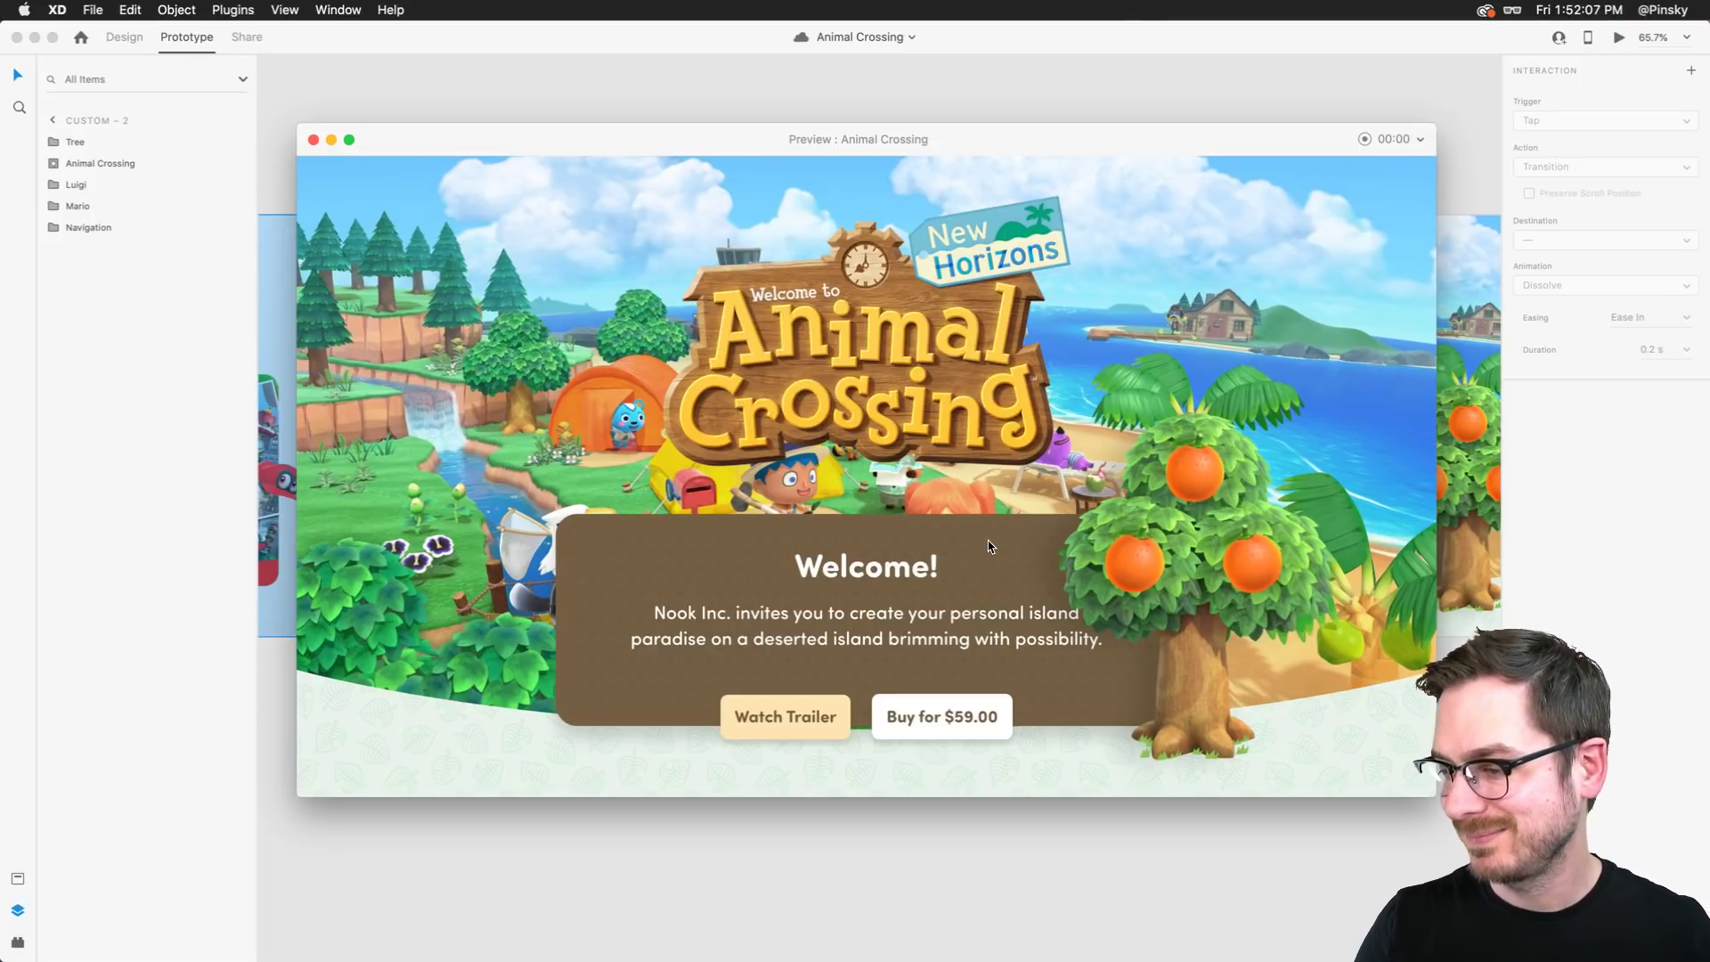
key("super+w")
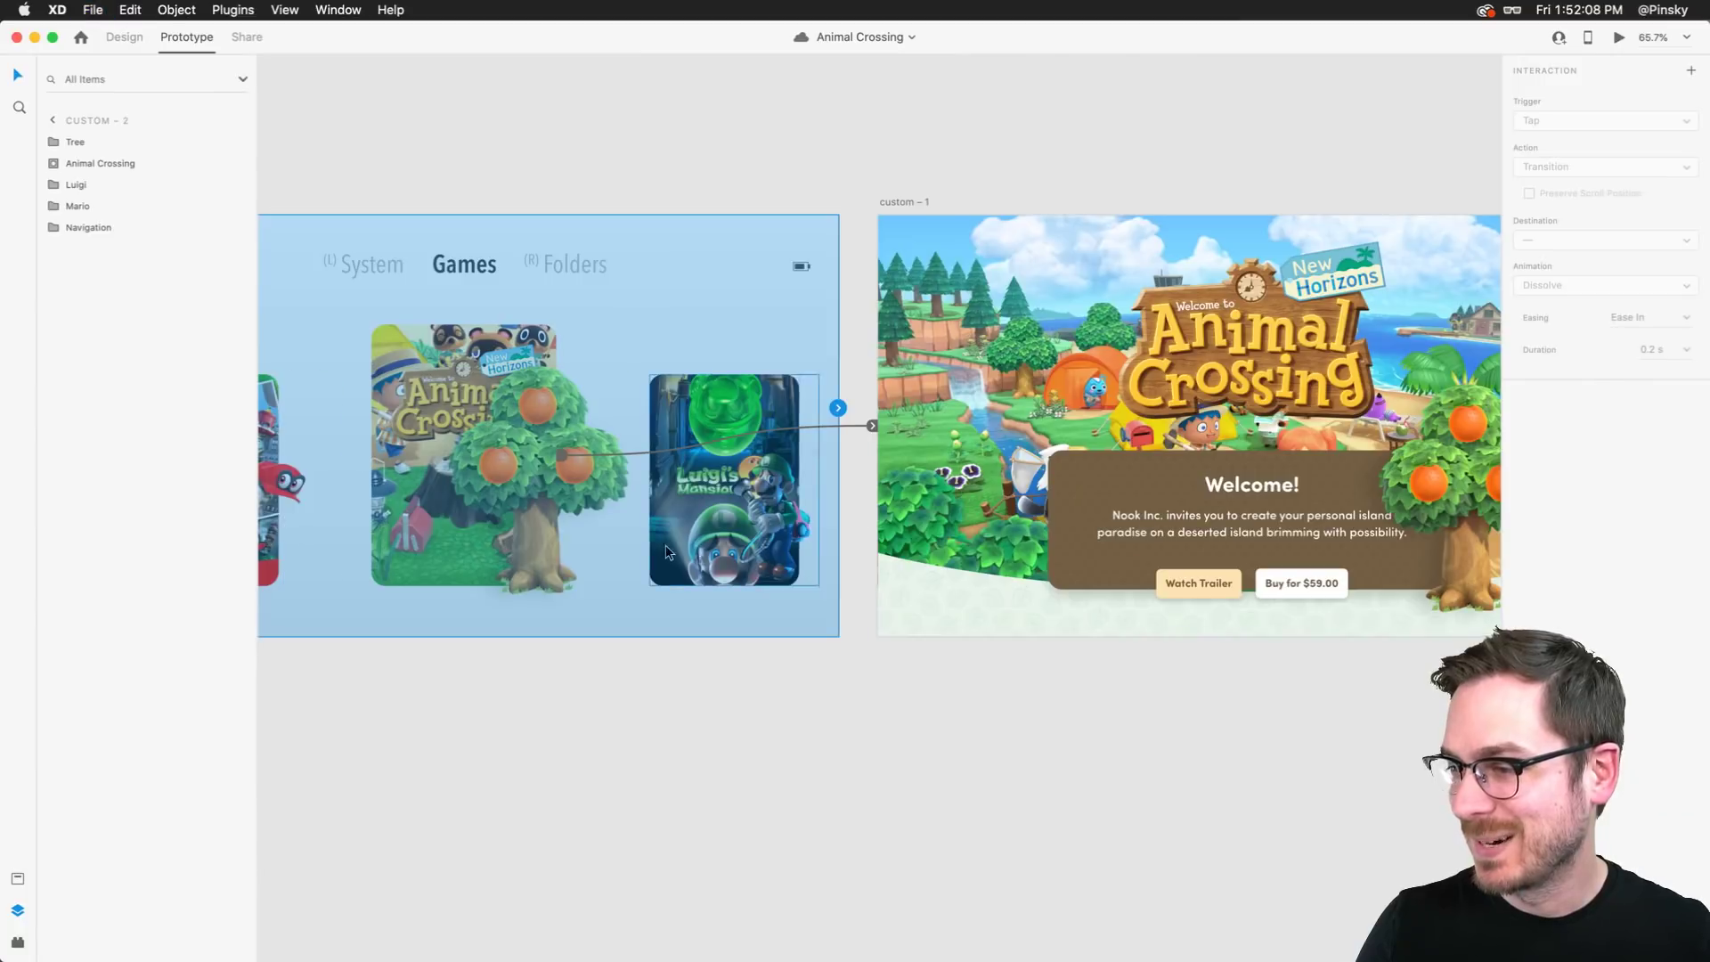
Switch to Design mode and duplicate the custom – 2 artboard directly above the original
scroll(664, 543, "left", 5)
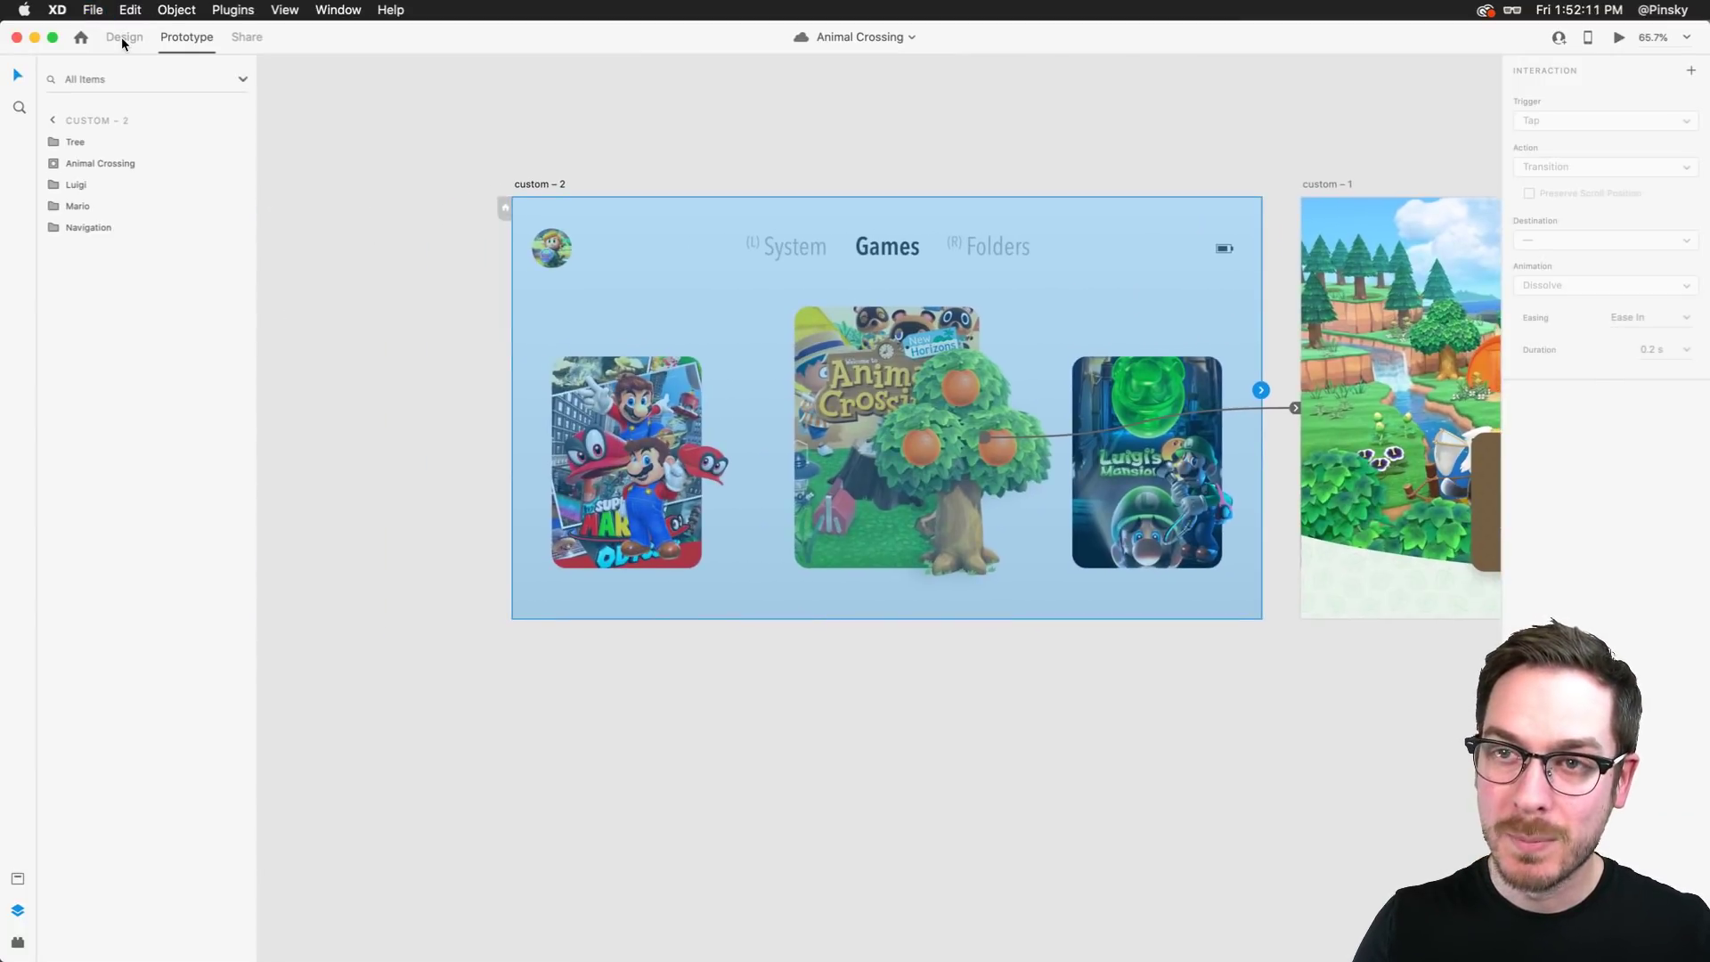
left_click(124, 38)
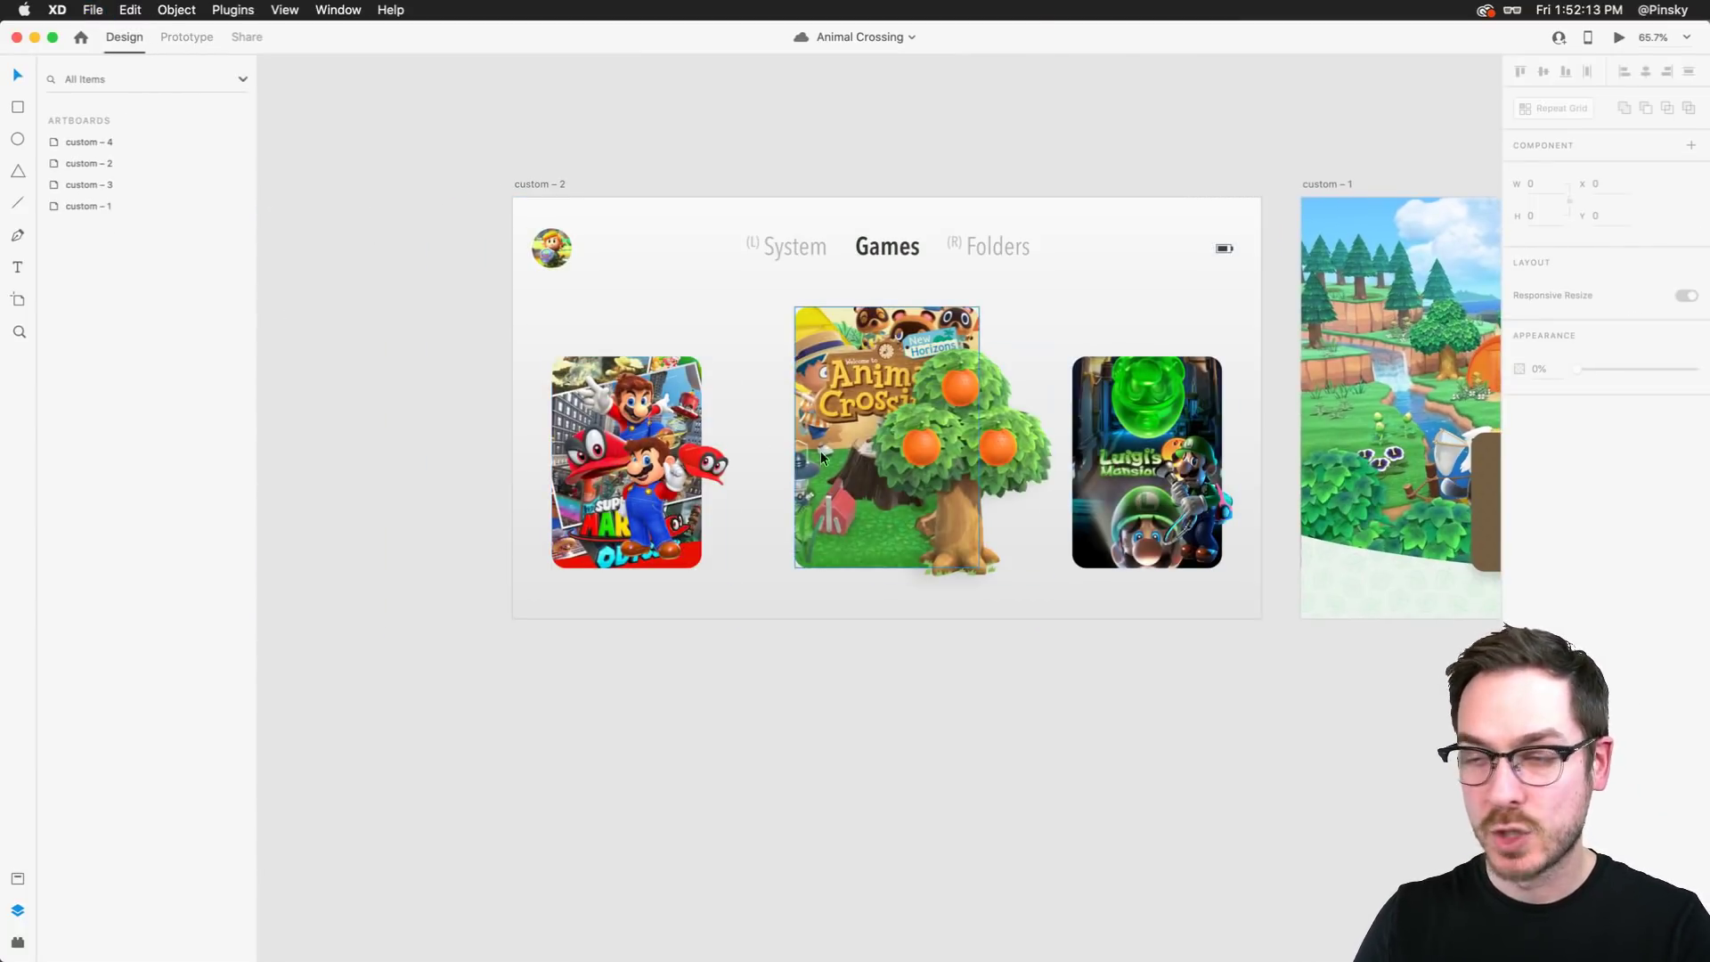
scroll(688, 223, "up", 2)
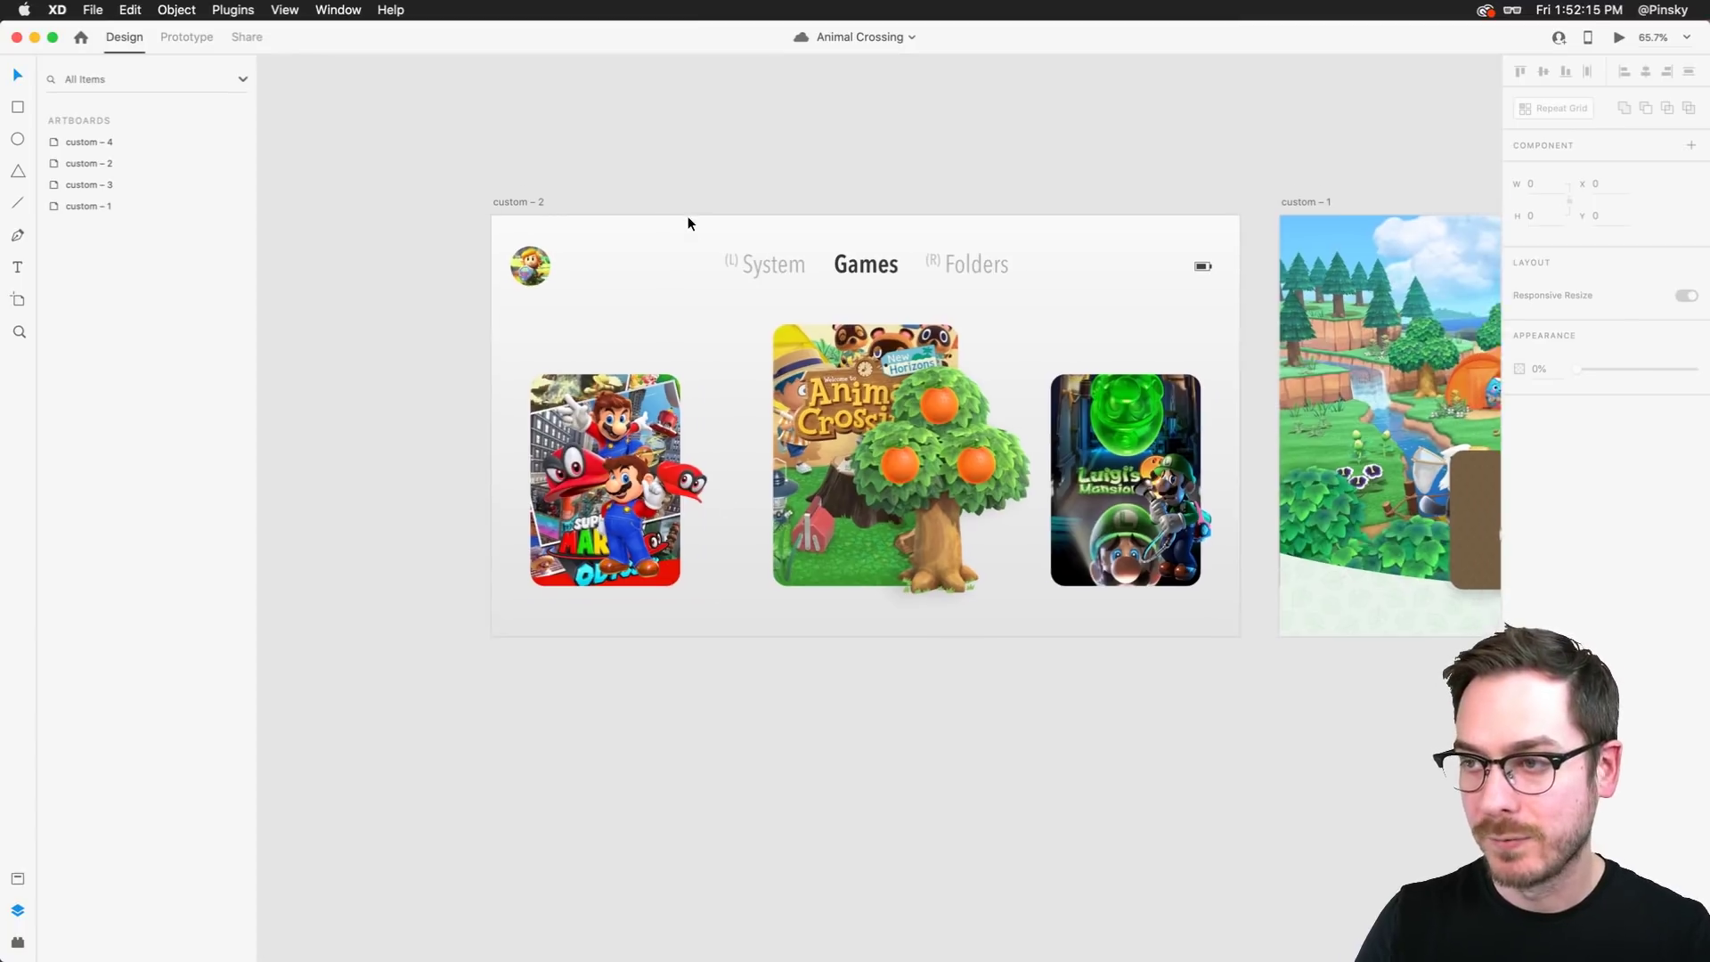
scroll(687, 222, "down", 5)
left_click_drag(538, 321, 545, 164)
Enlarge the Mario group on the duplicated artboard to about 377 × 464, level with the top of the Animal Crossing card
scroll(639, 318, "up", 1)
scroll(639, 319, "up", 5)
left_click(568, 247)
left_click(569, 248)
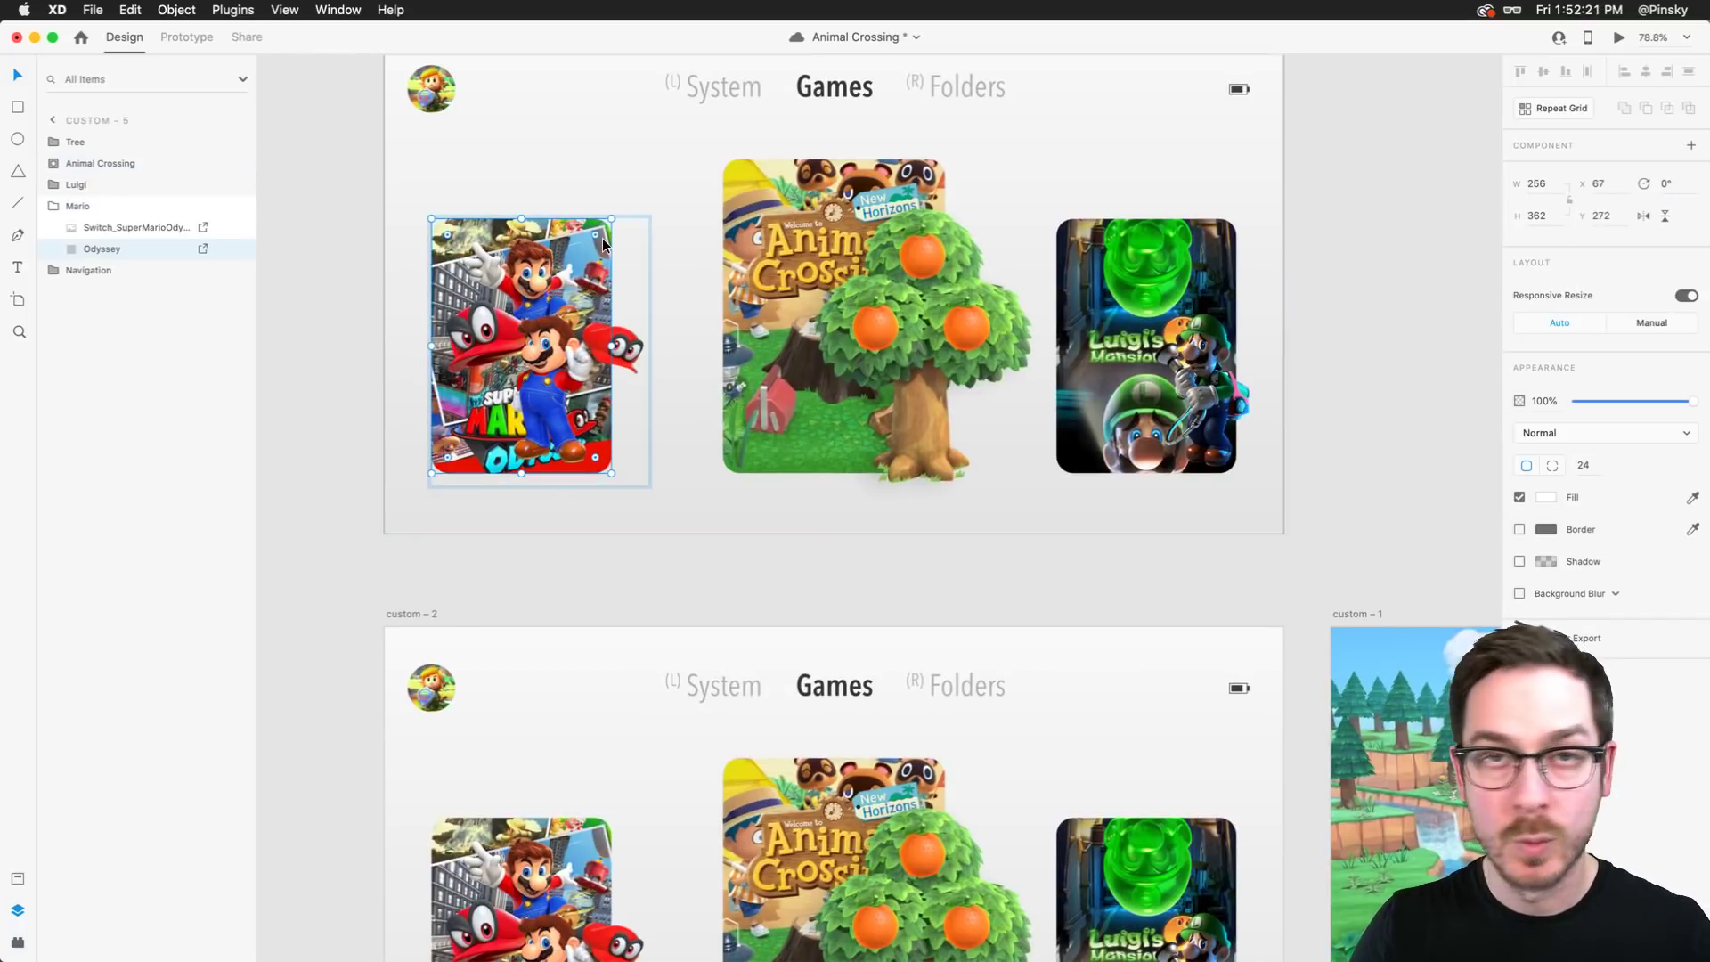
key("Escape")
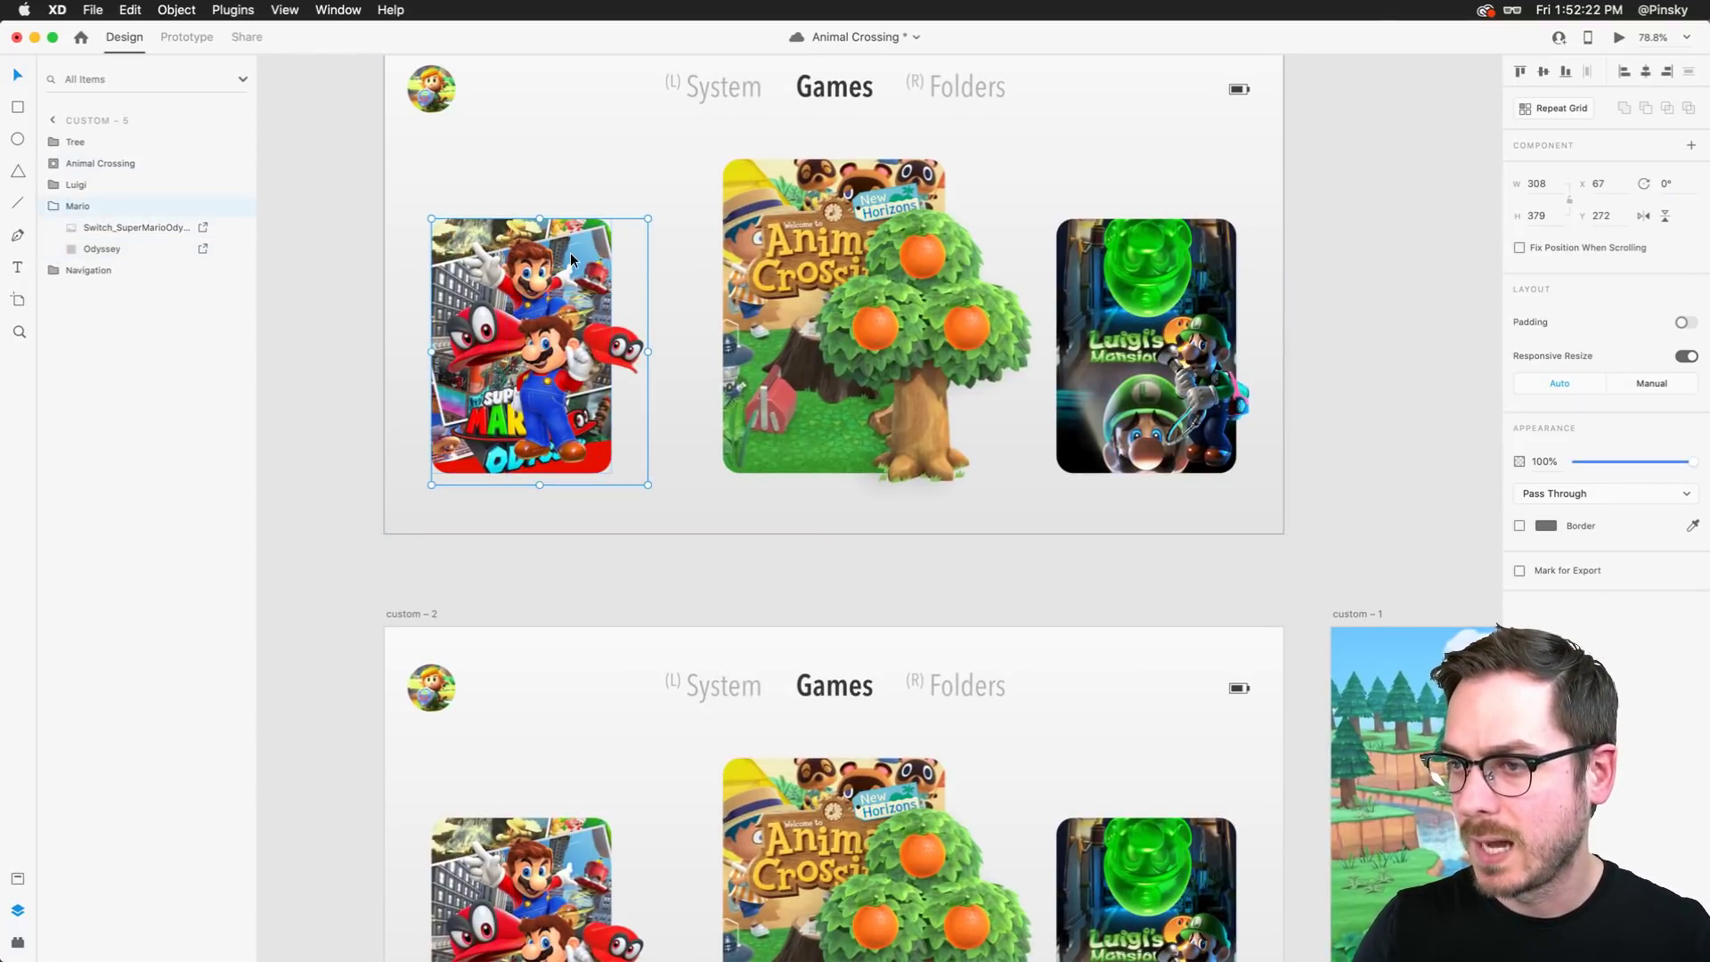
left_click_drag(647, 219, 723, 163)
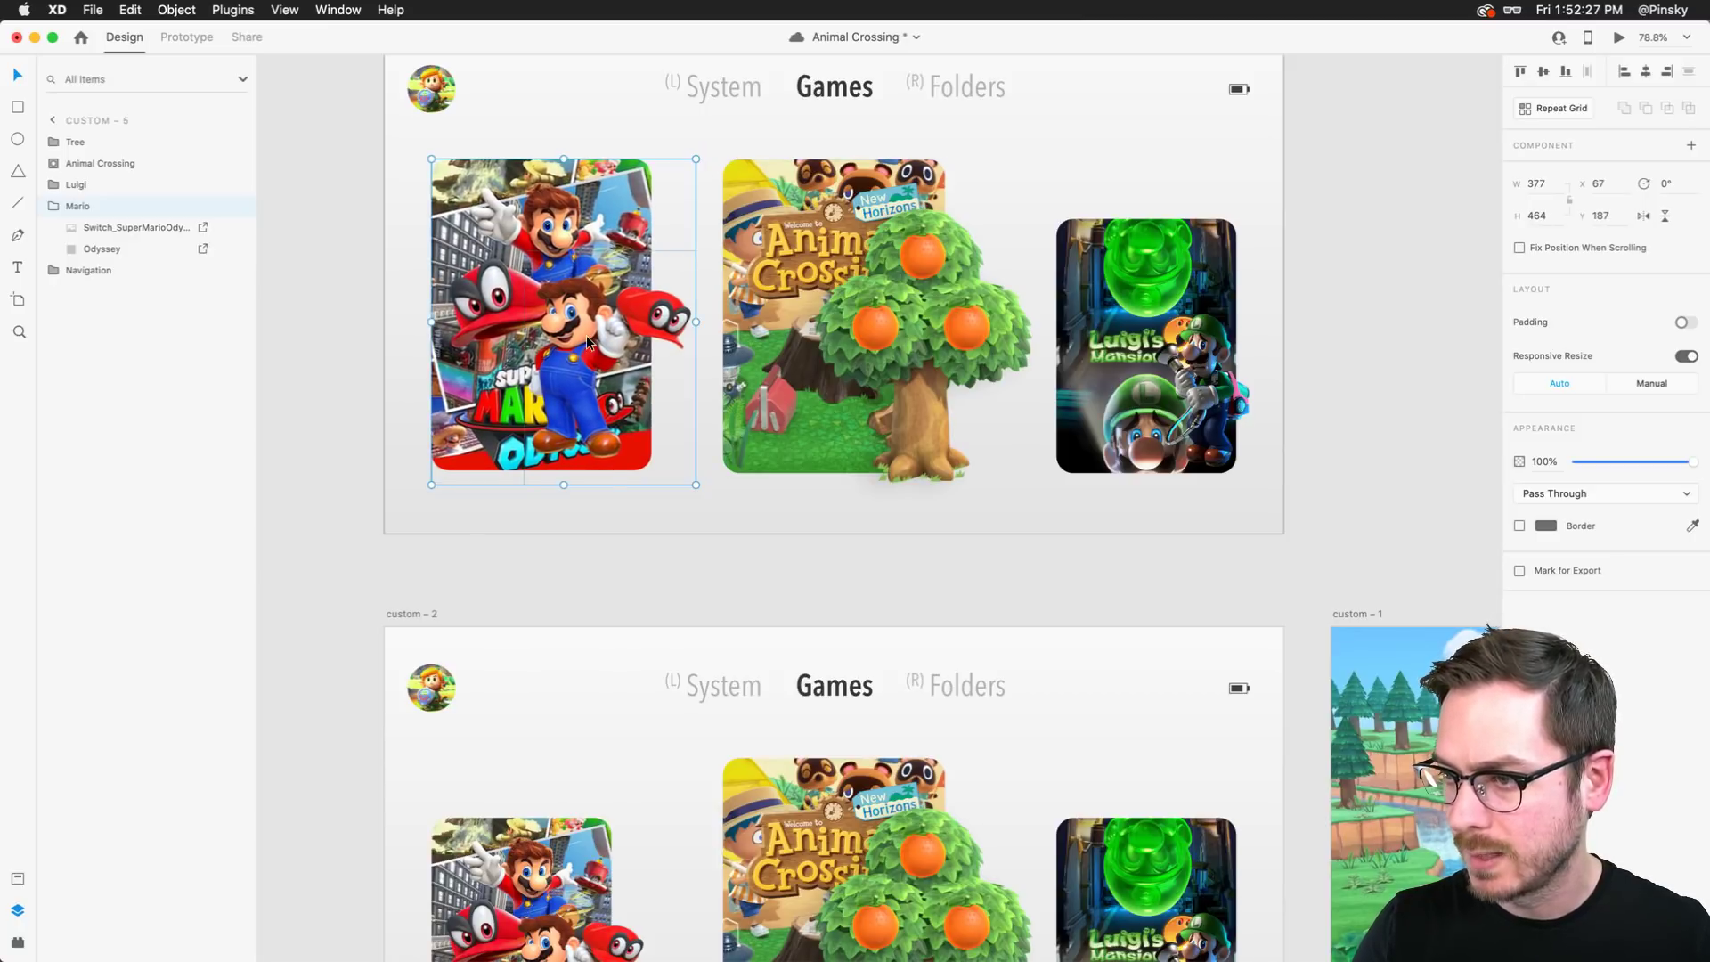
Scale the Mario character image inside the group to about 279 × 379 and shift it over the card's lower-right edge
double_click(695, 260)
left_click_drag(699, 251, 724, 220)
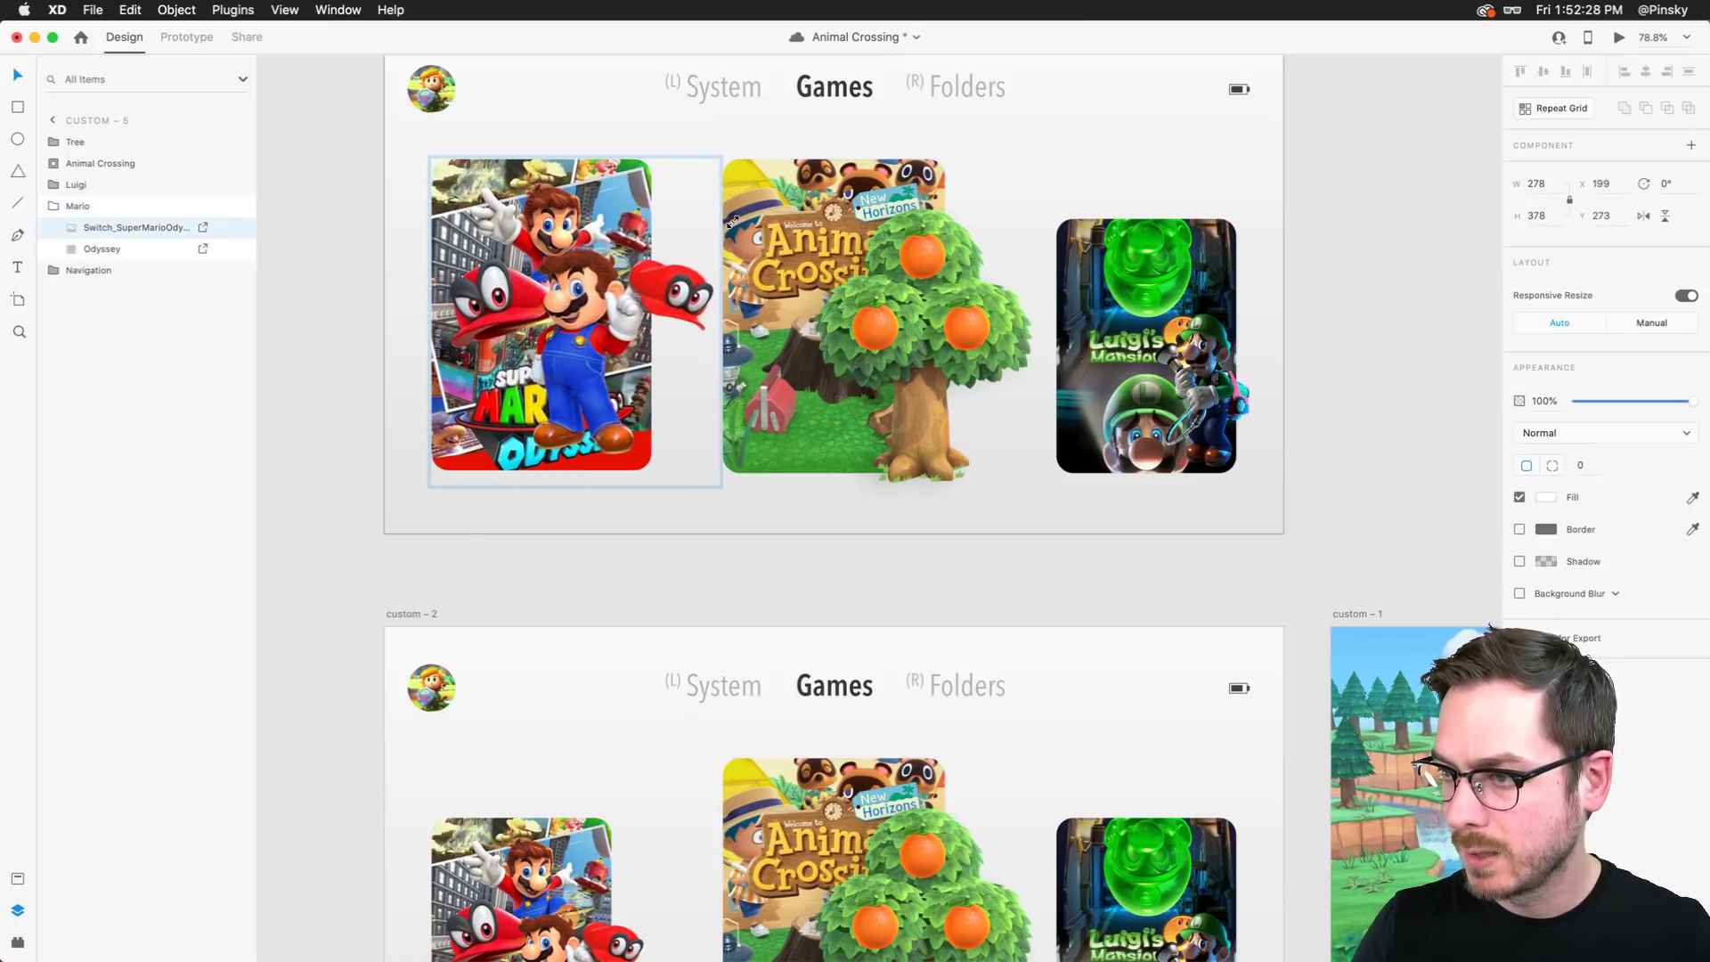
left_click_drag(597, 317, 622, 339)
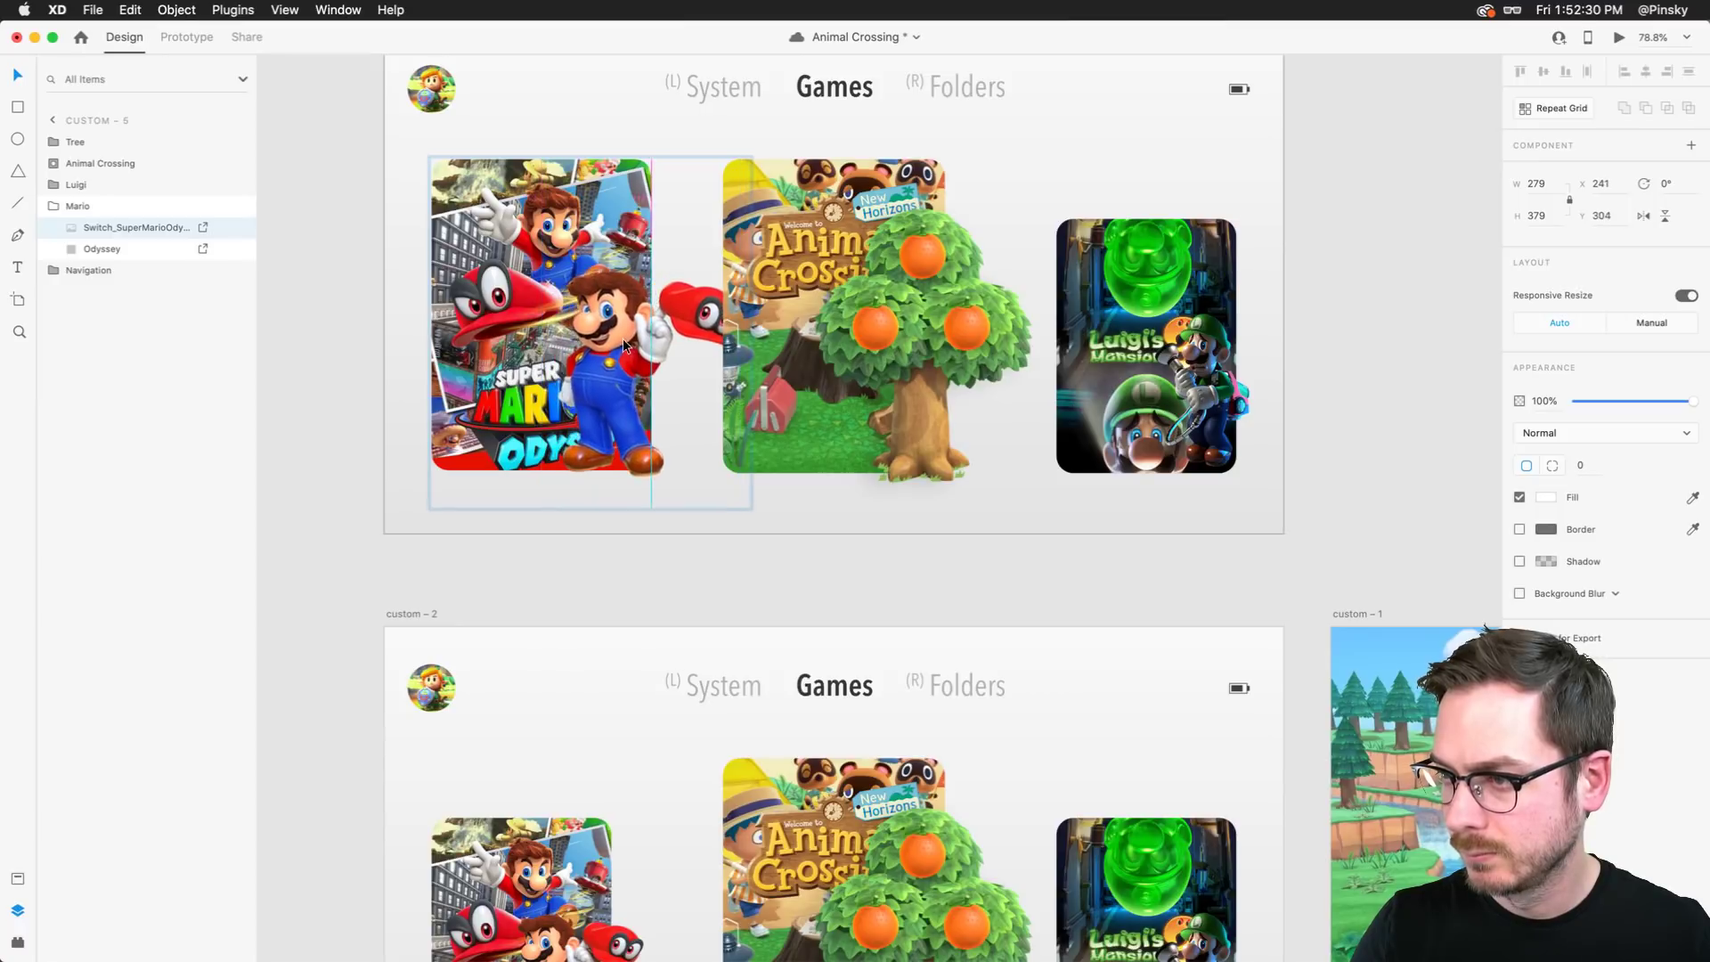
Shrink the Animal Crossing card on the duplicated artboard to roughly the height of the Luigi card
left_click(832, 243)
left_click(739, 178)
left_click_drag(722, 160, 769, 195)
Scale down the tree group and fit it over the lower-right part of the reduced Animal Crossing card
left_click(844, 267)
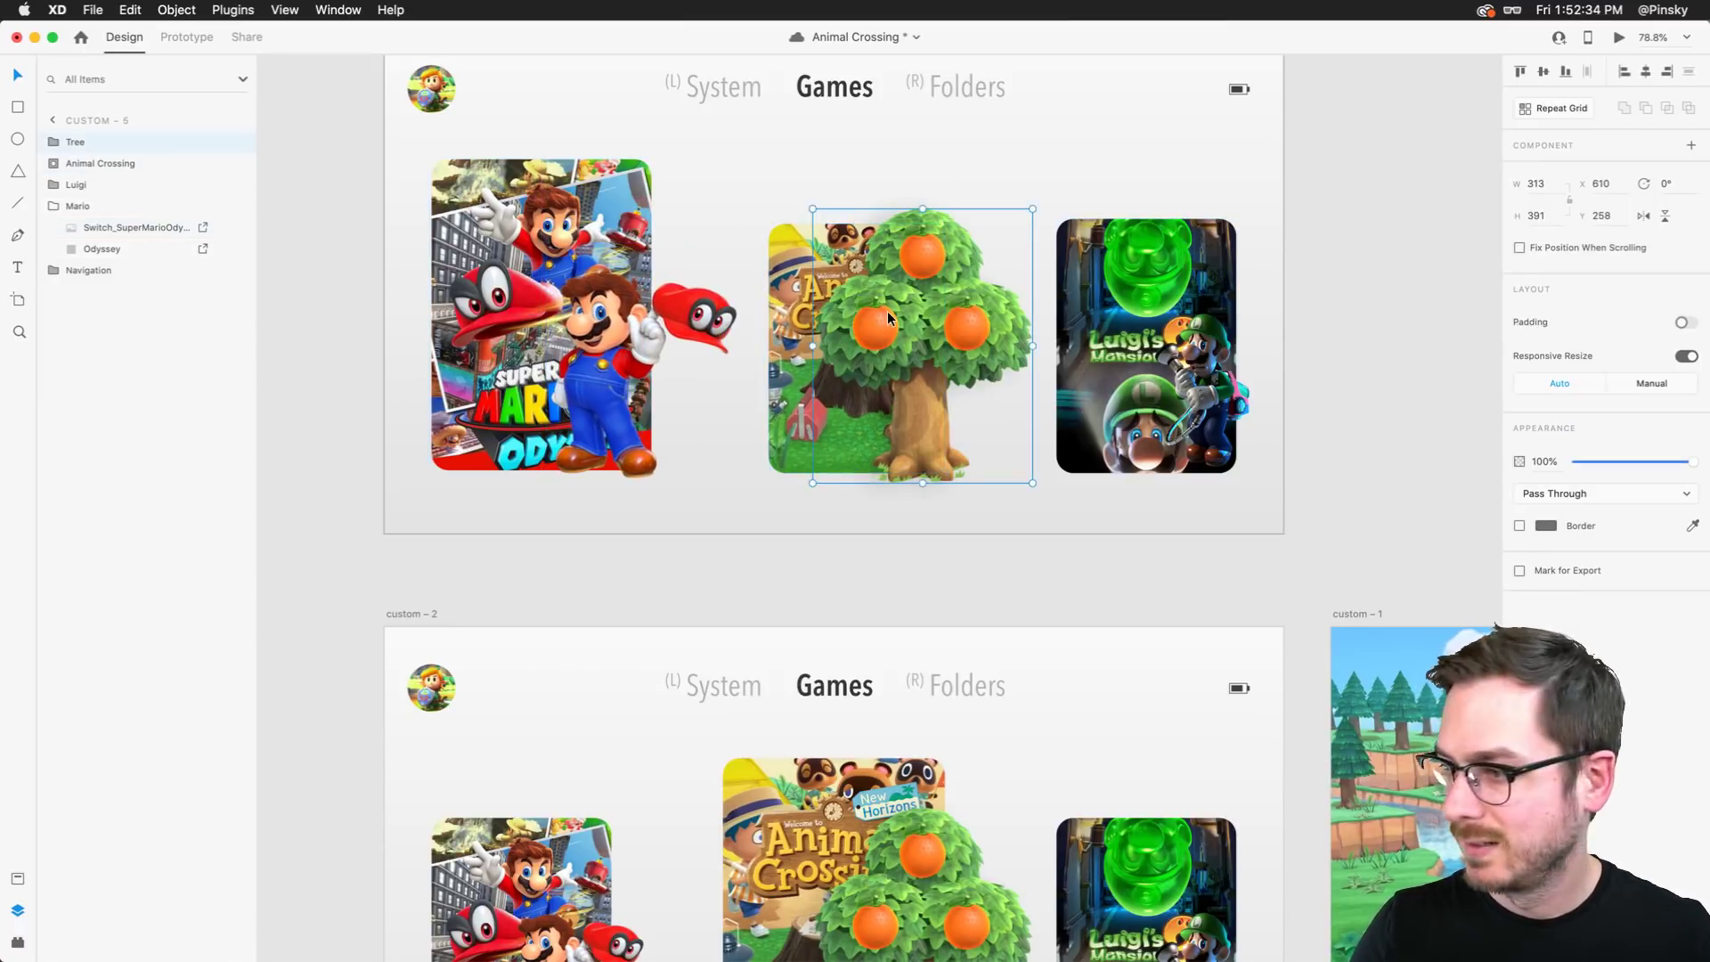
left_click_drag(1033, 211, 971, 284)
left_click_drag(912, 360, 922, 346)
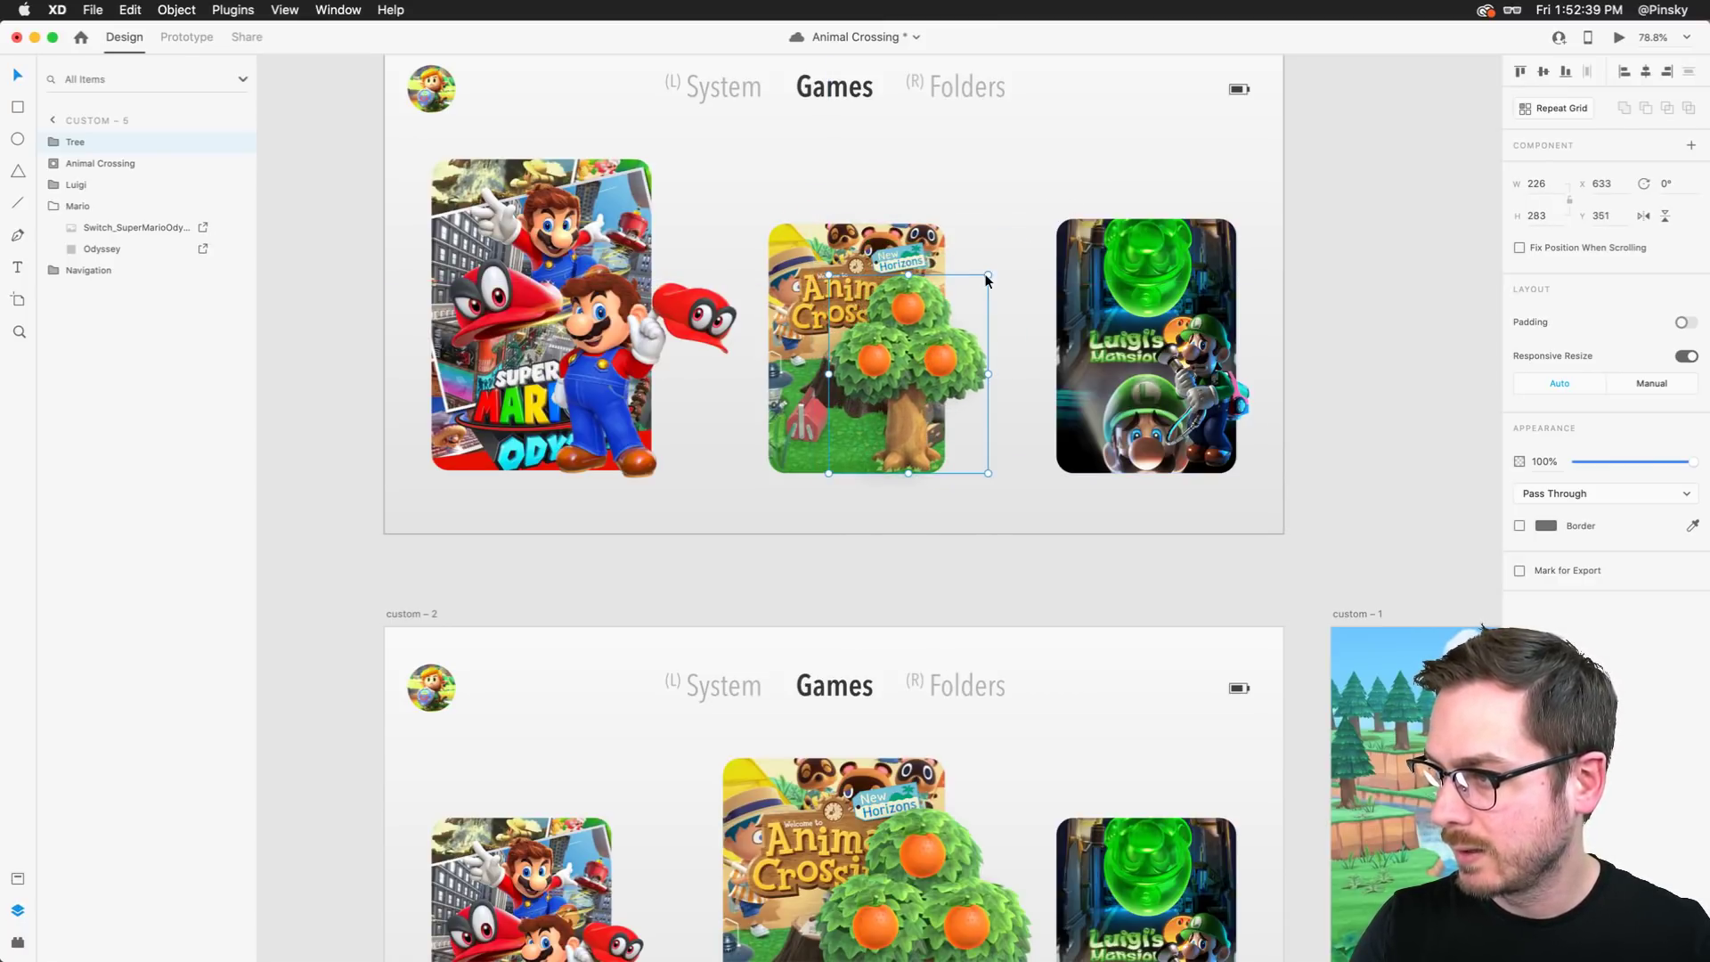
left_click_drag(987, 272, 903, 356)
Move the Animal Crossing card and tree slightly left together, and nudge the Mario character image to about X 210, Y 311
left_click(877, 268, "shift")
left_click_drag(878, 267, 847, 265)
left_click(668, 312)
double_click(672, 312)
left_click_drag(672, 311, 659, 324)
scroll(659, 323, "down", 5)
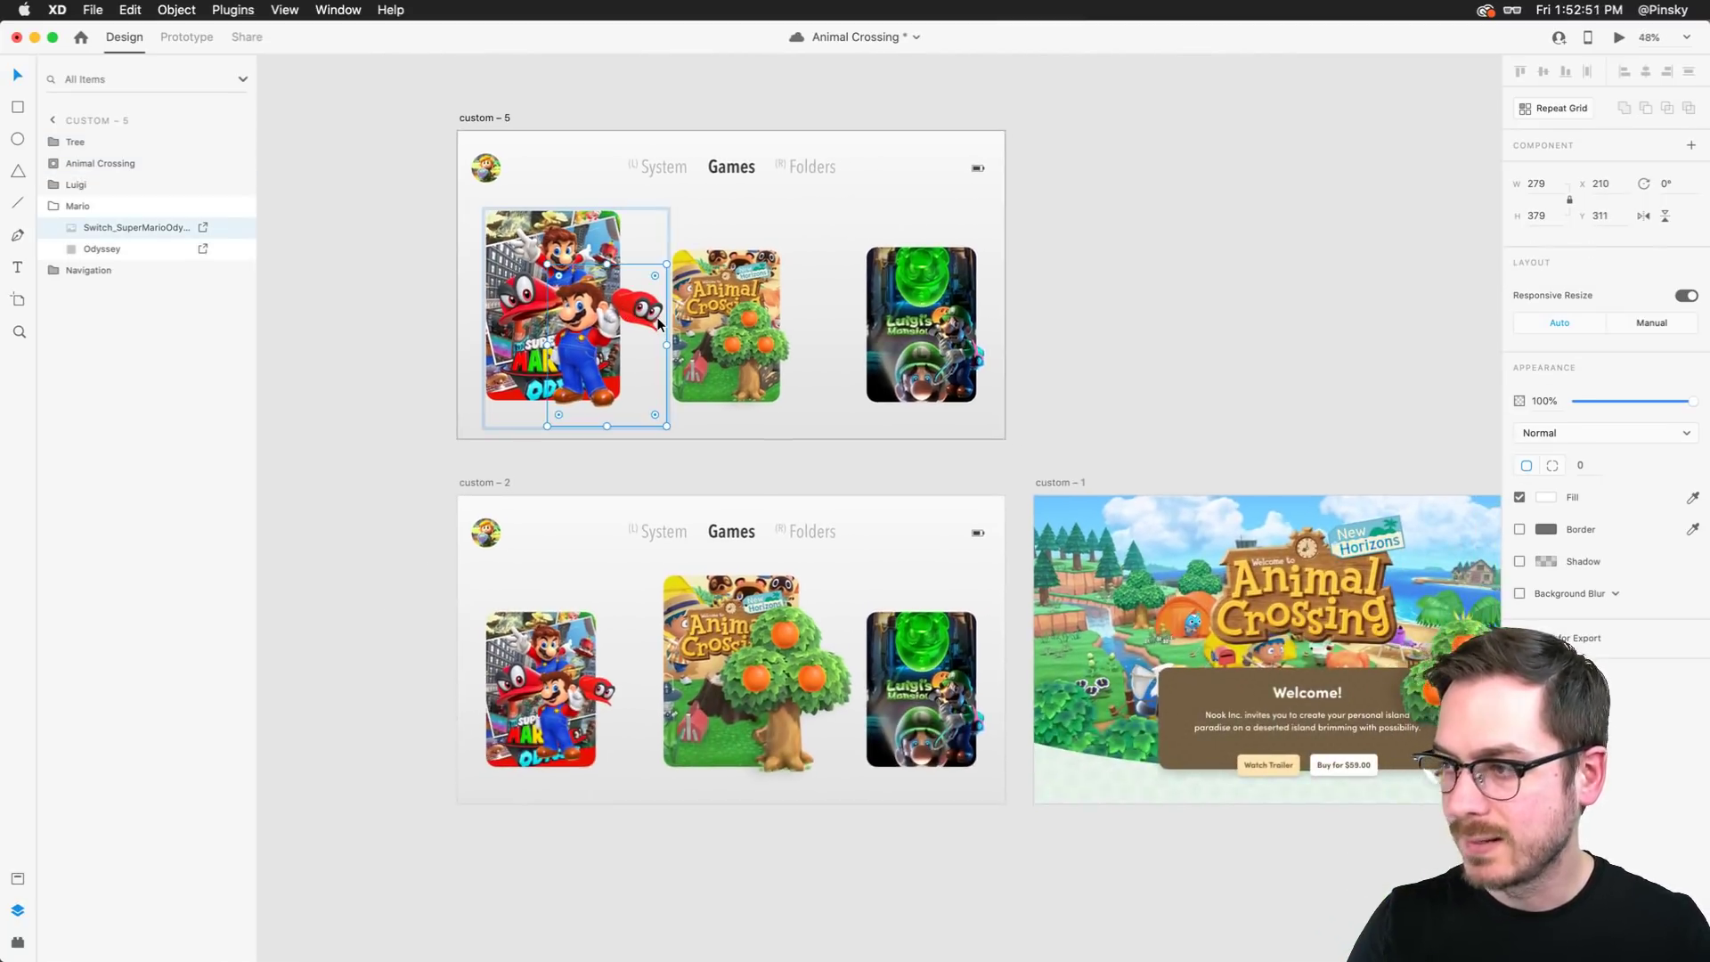
Switch to Prototype mode and link the Animal Crossing card on custom – 5 to the custom – 2 artboard
left_click(477, 116)
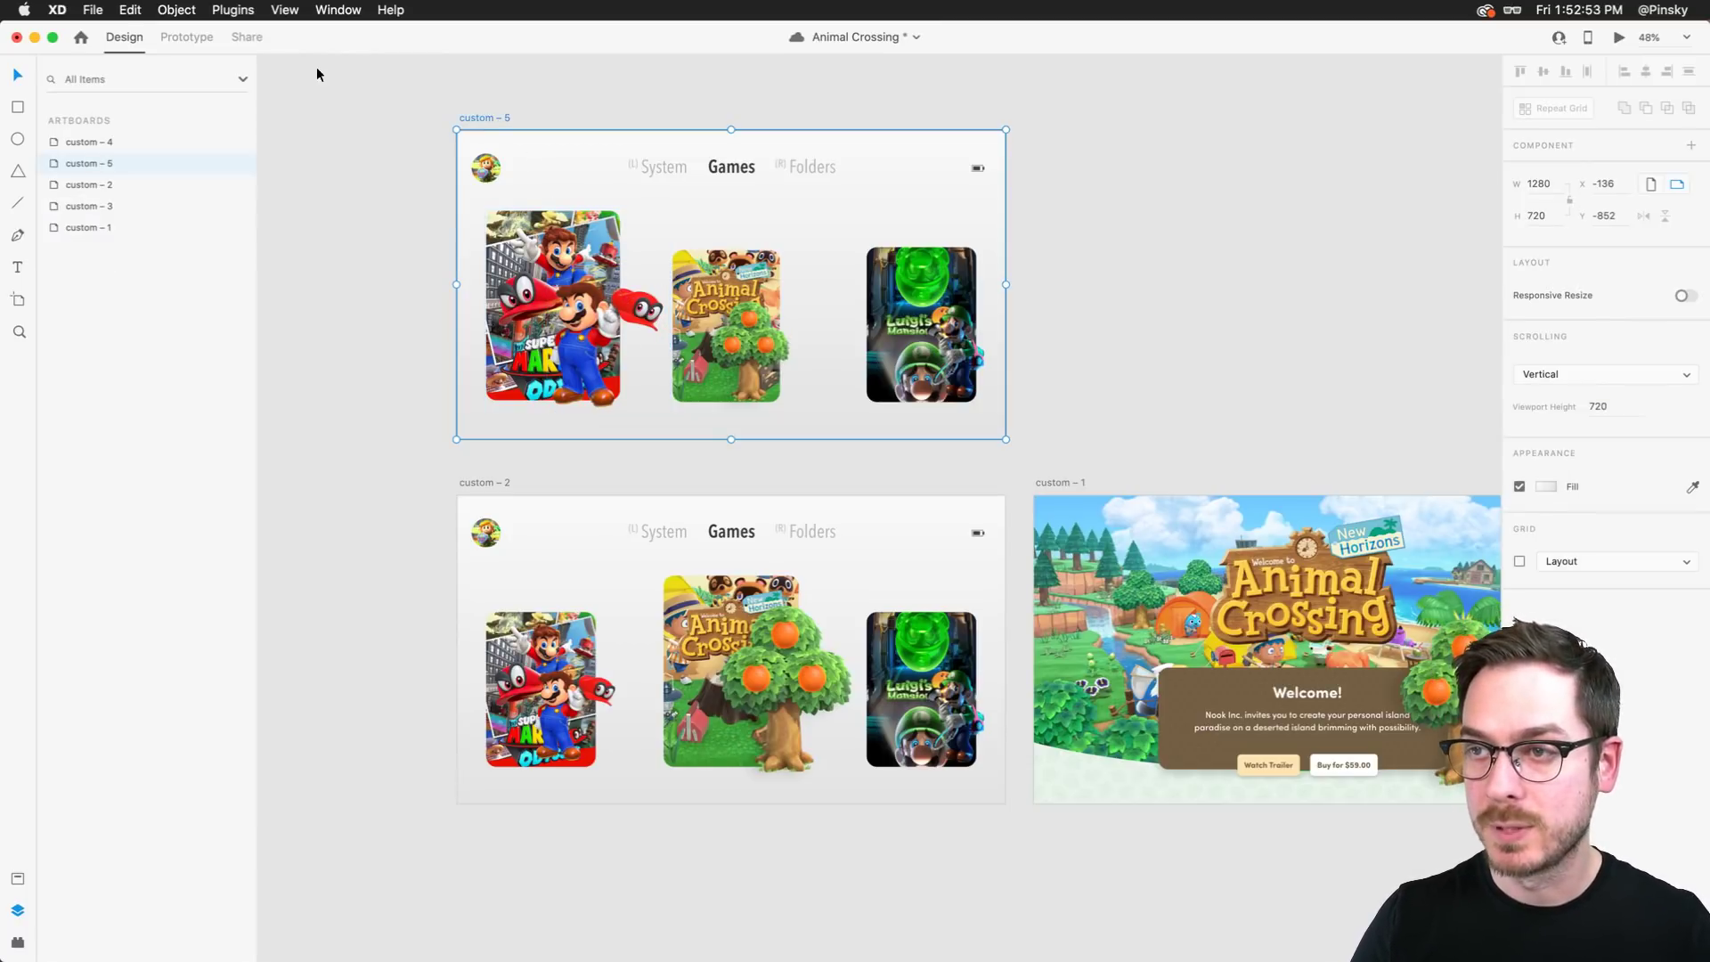
left_click(189, 37)
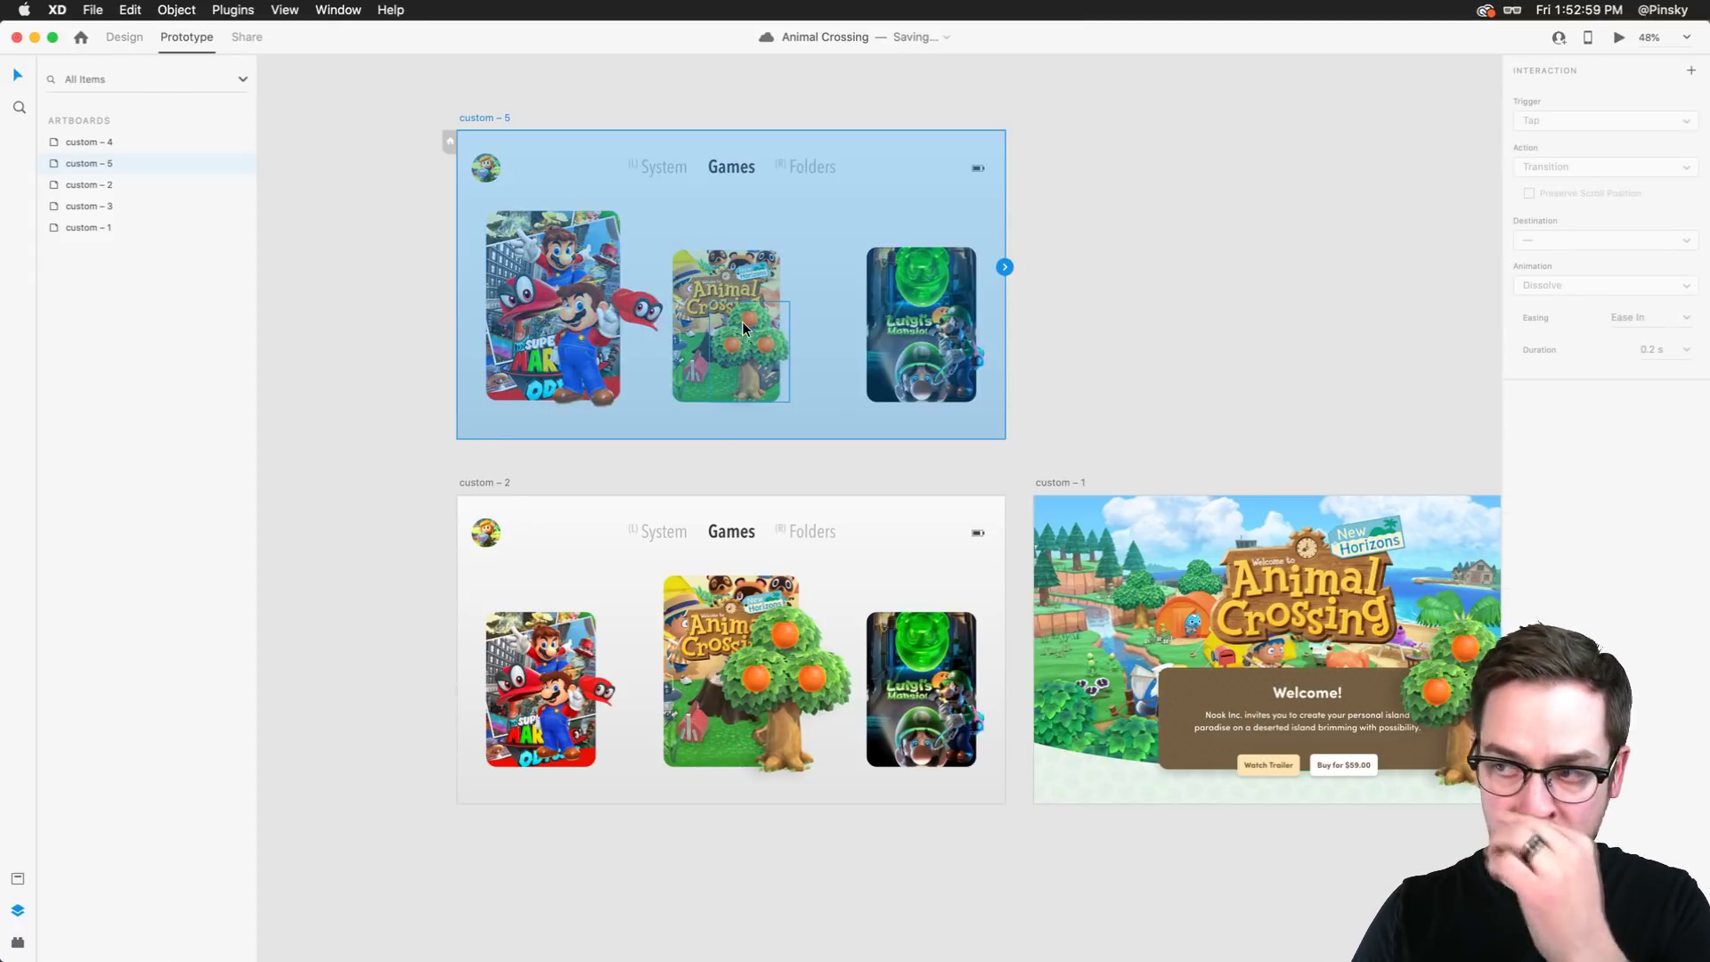
left_click(736, 287)
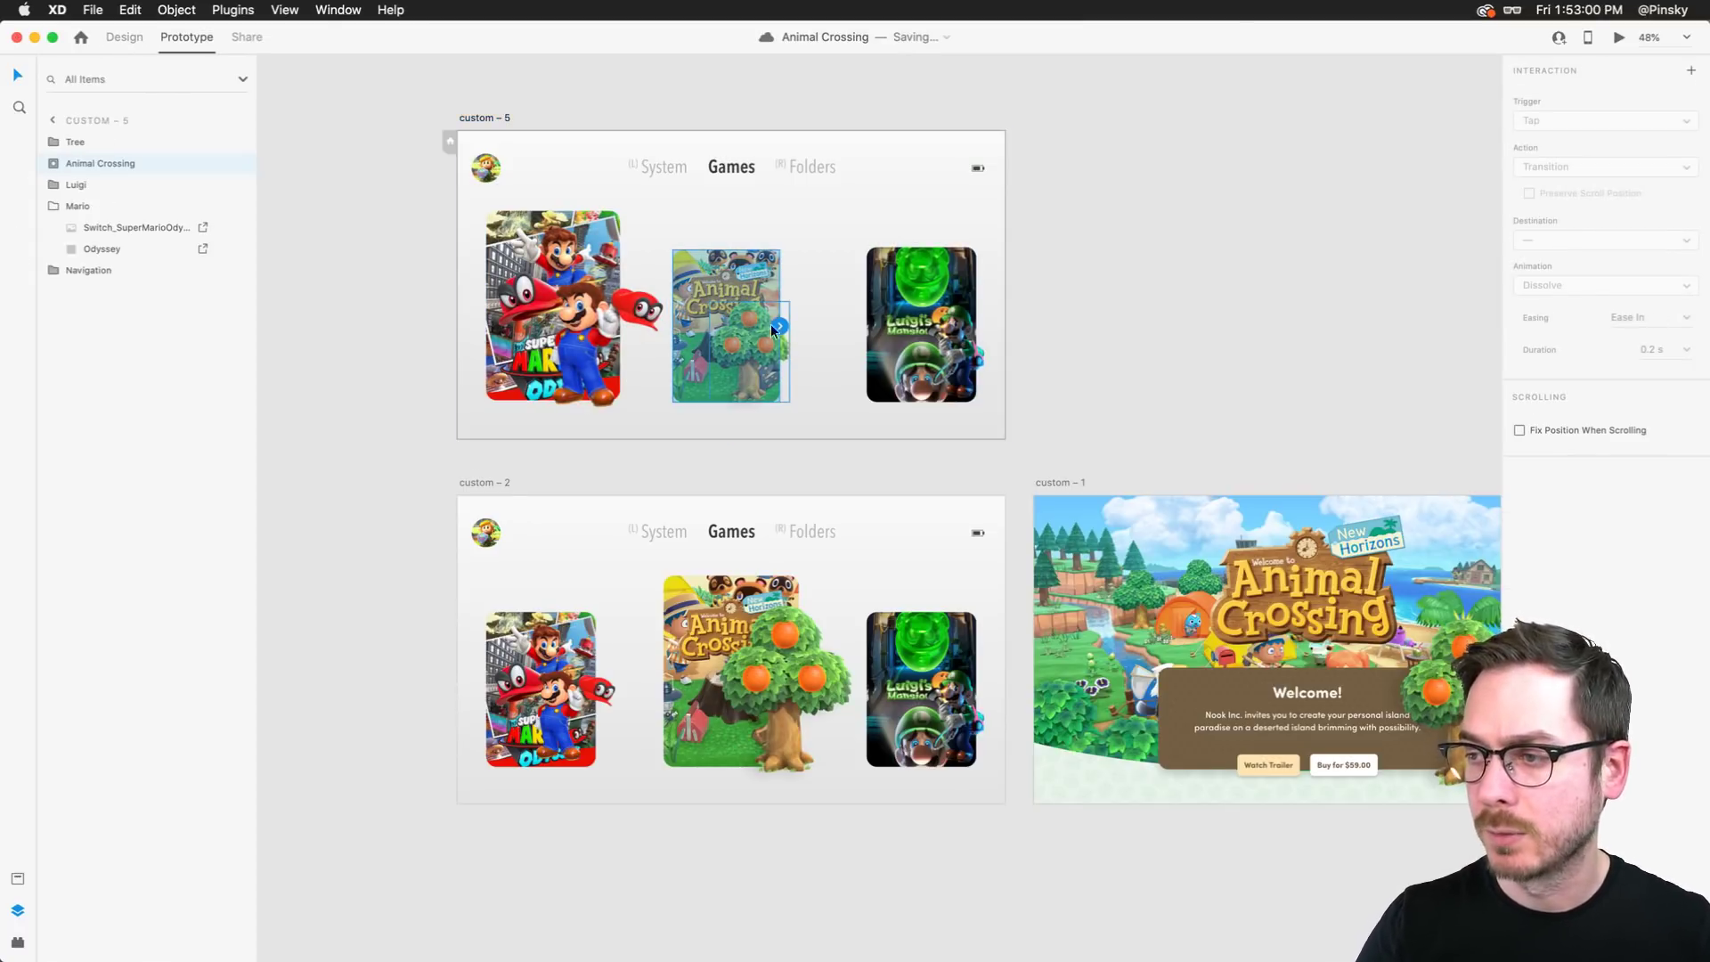
left_click_drag(779, 326, 766, 570)
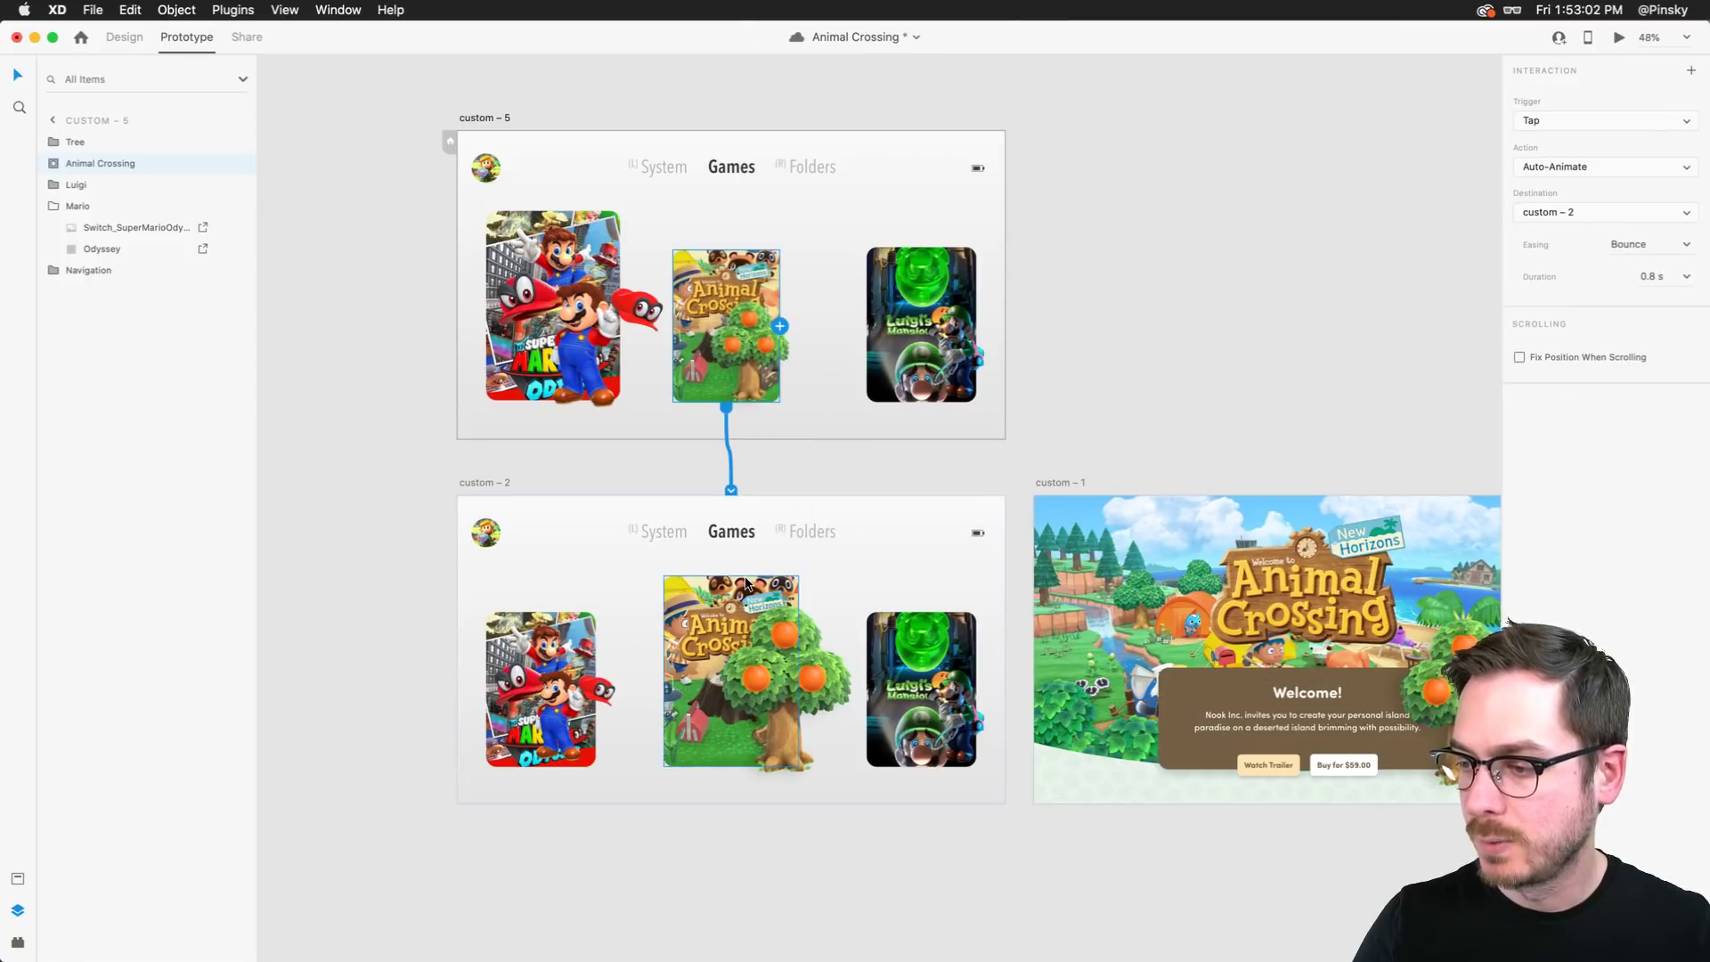
Set the Animal Crossing card's interaction to Ease In-Out easing with a 0.4 s duration
left_click(1687, 245)
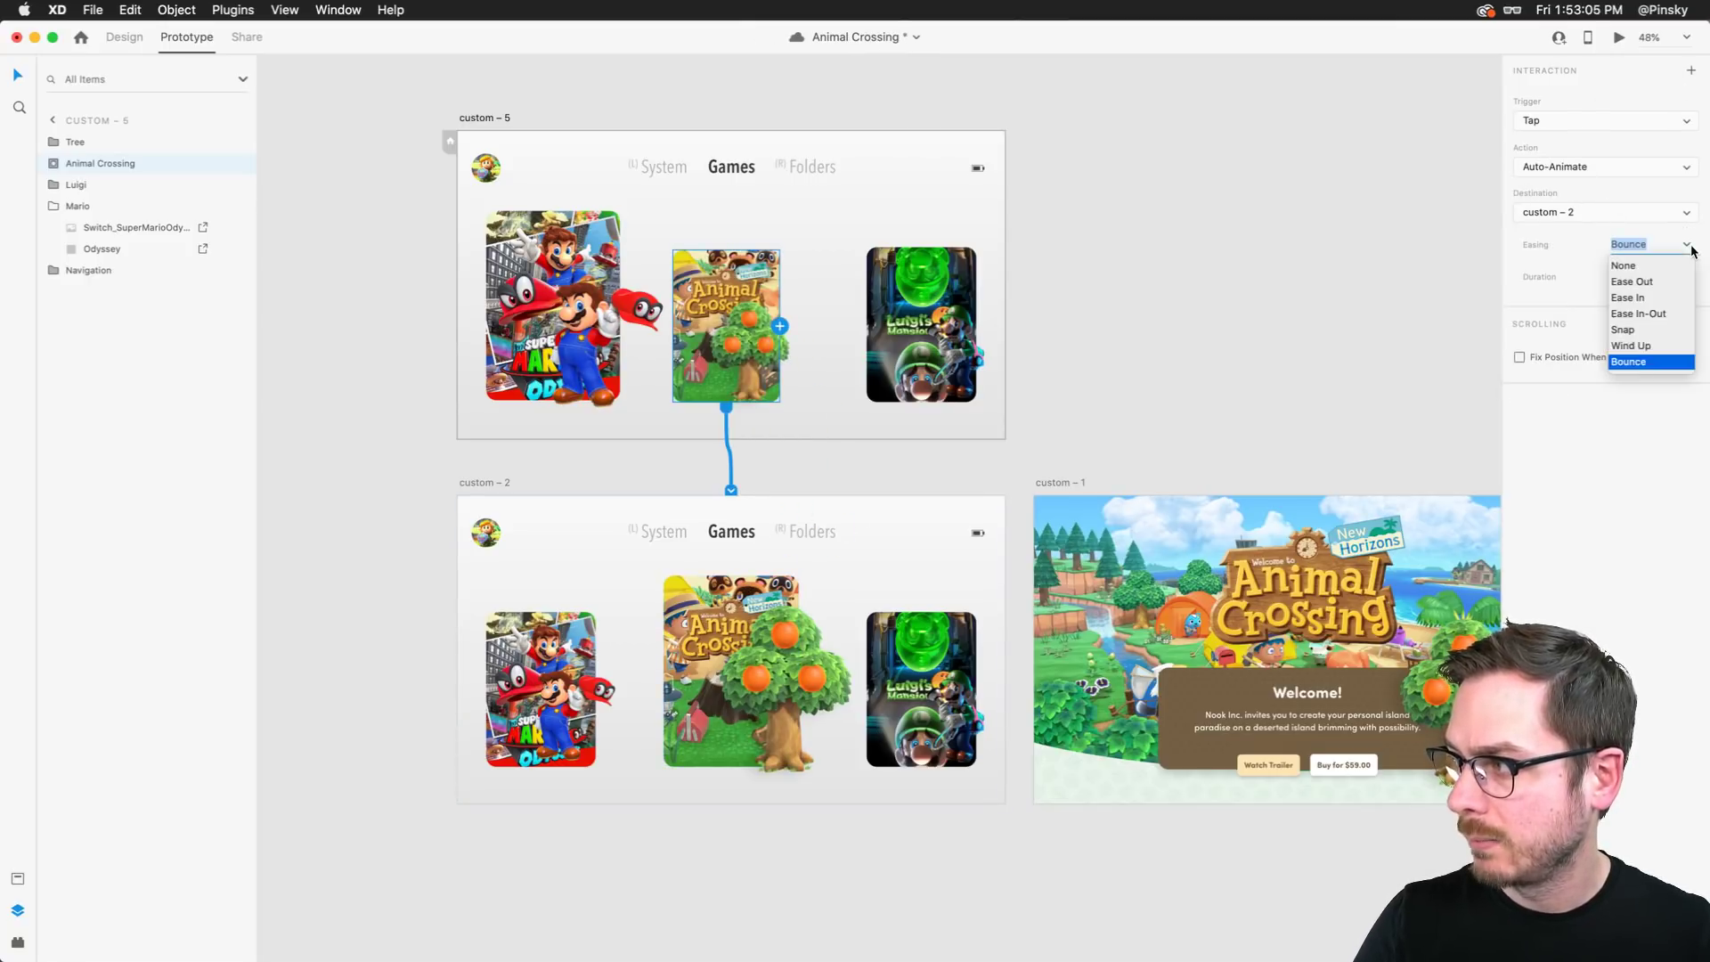
left_click(1649, 321)
left_click(1680, 278)
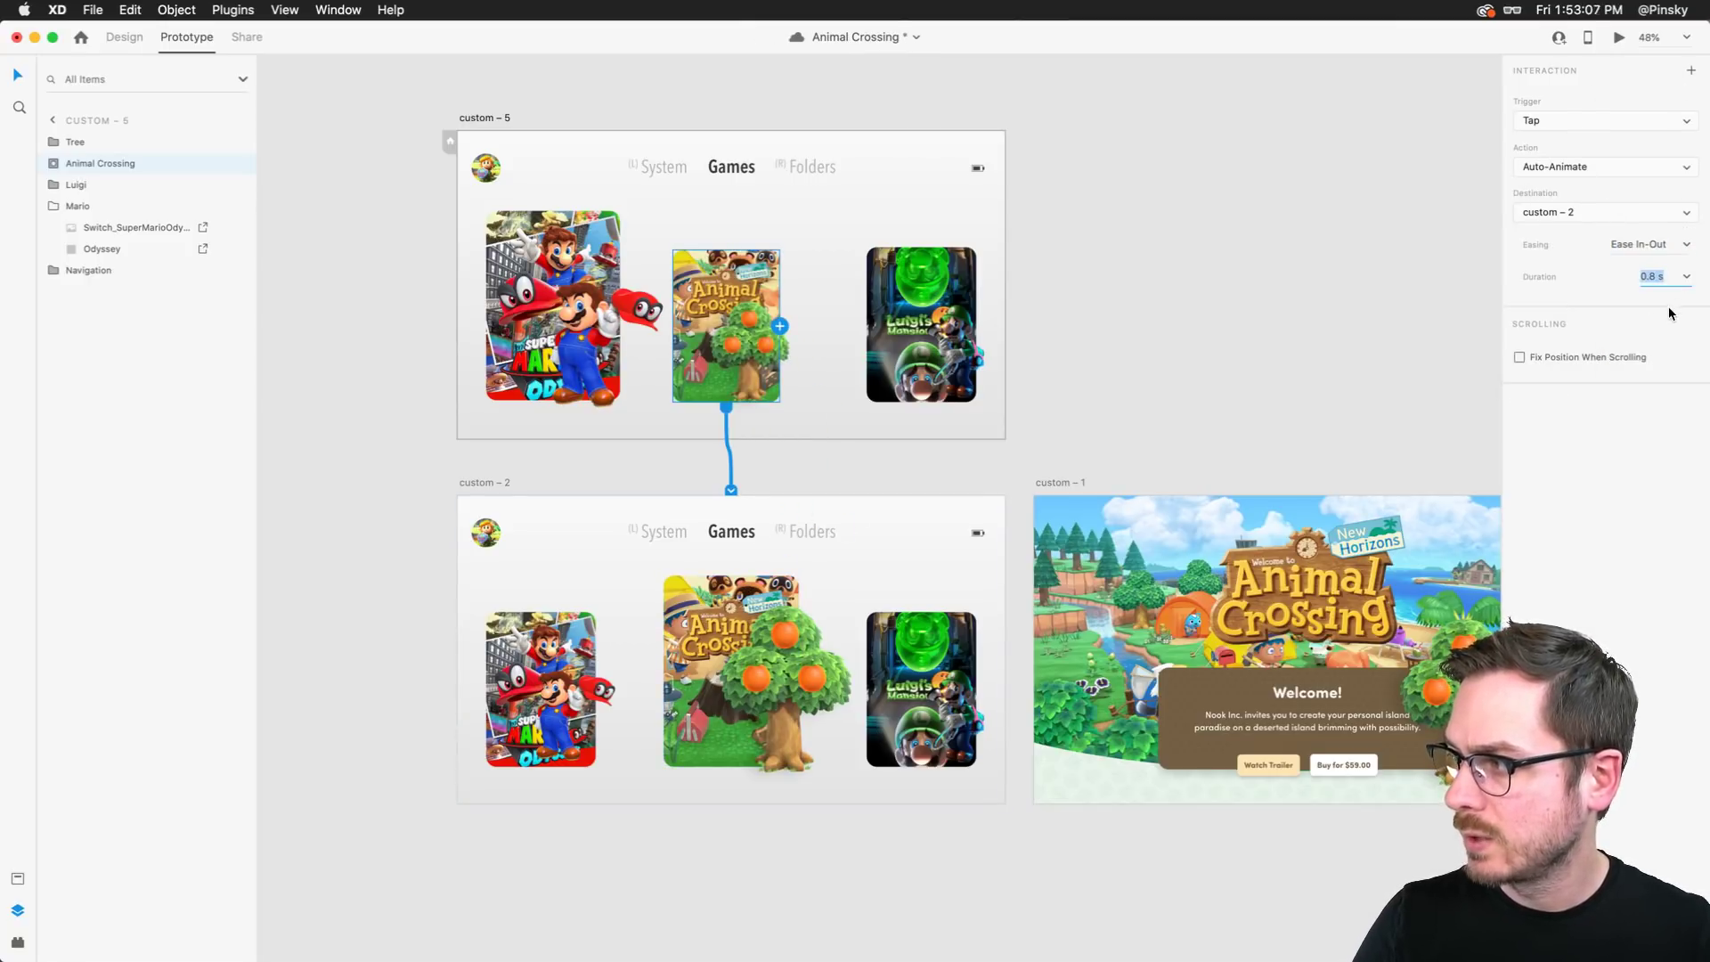
left_click(1686, 277)
left_click(1655, 314)
Preview the prototype starting from custom – 5 and follow the Animal Crossing card through to its full-screen page
left_click(1618, 39)
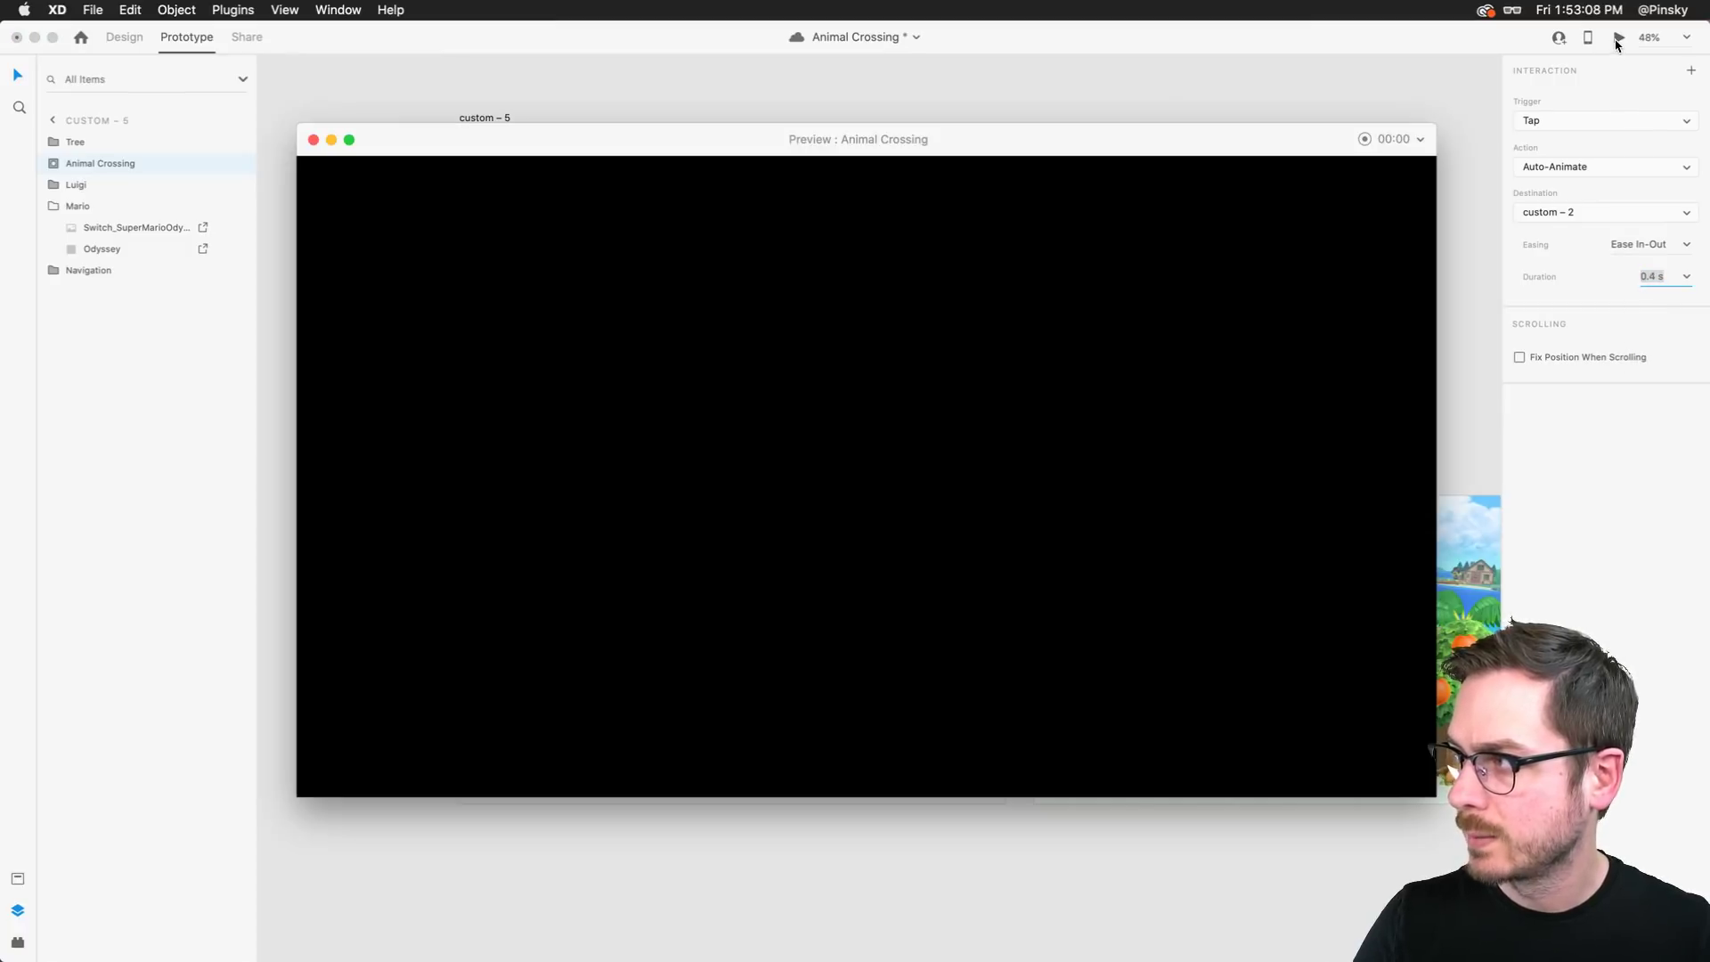
key("super+w")
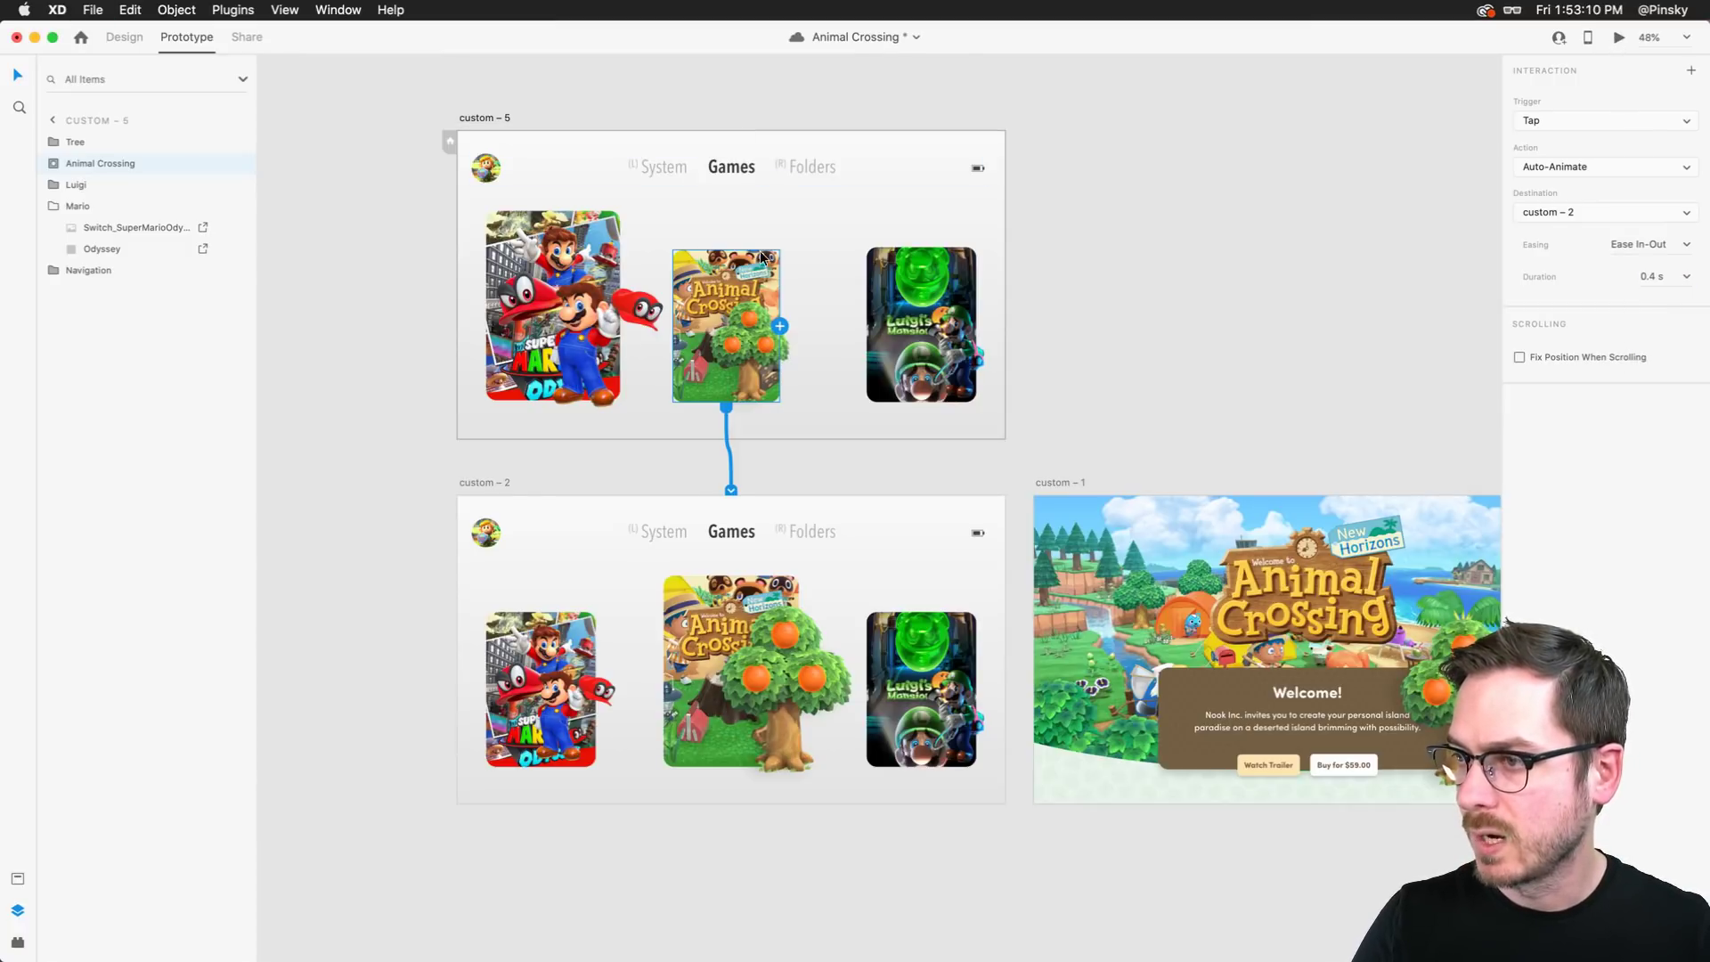
left_click(477, 122)
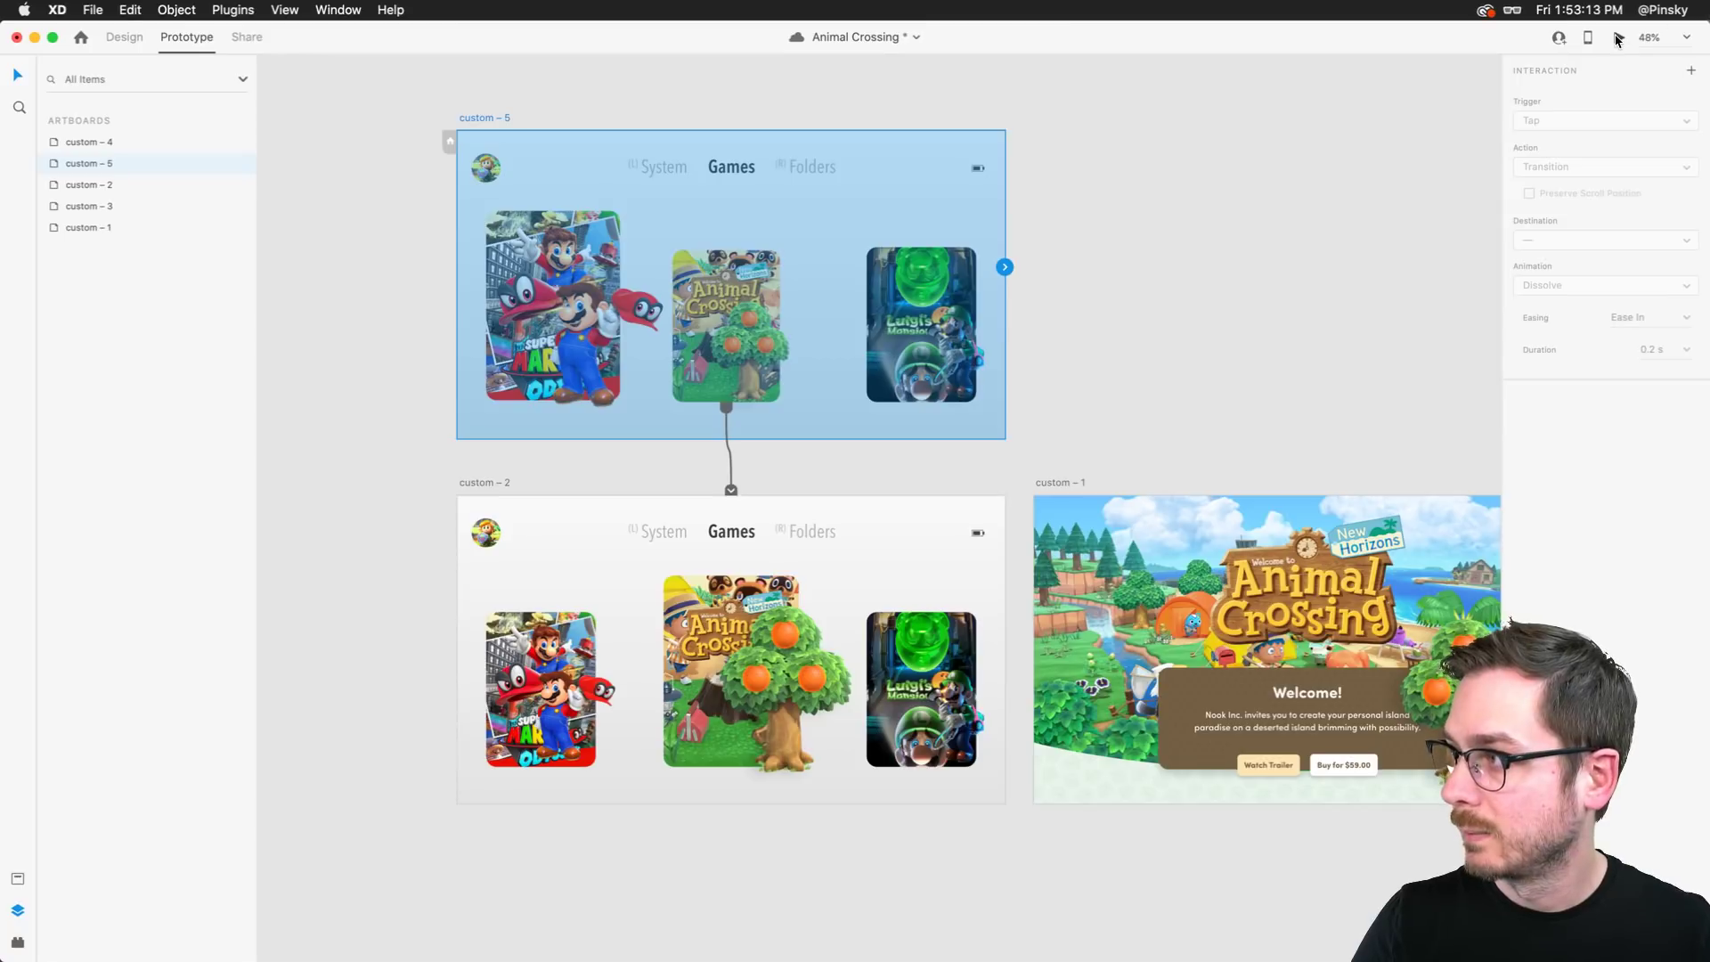
left_click(1619, 39)
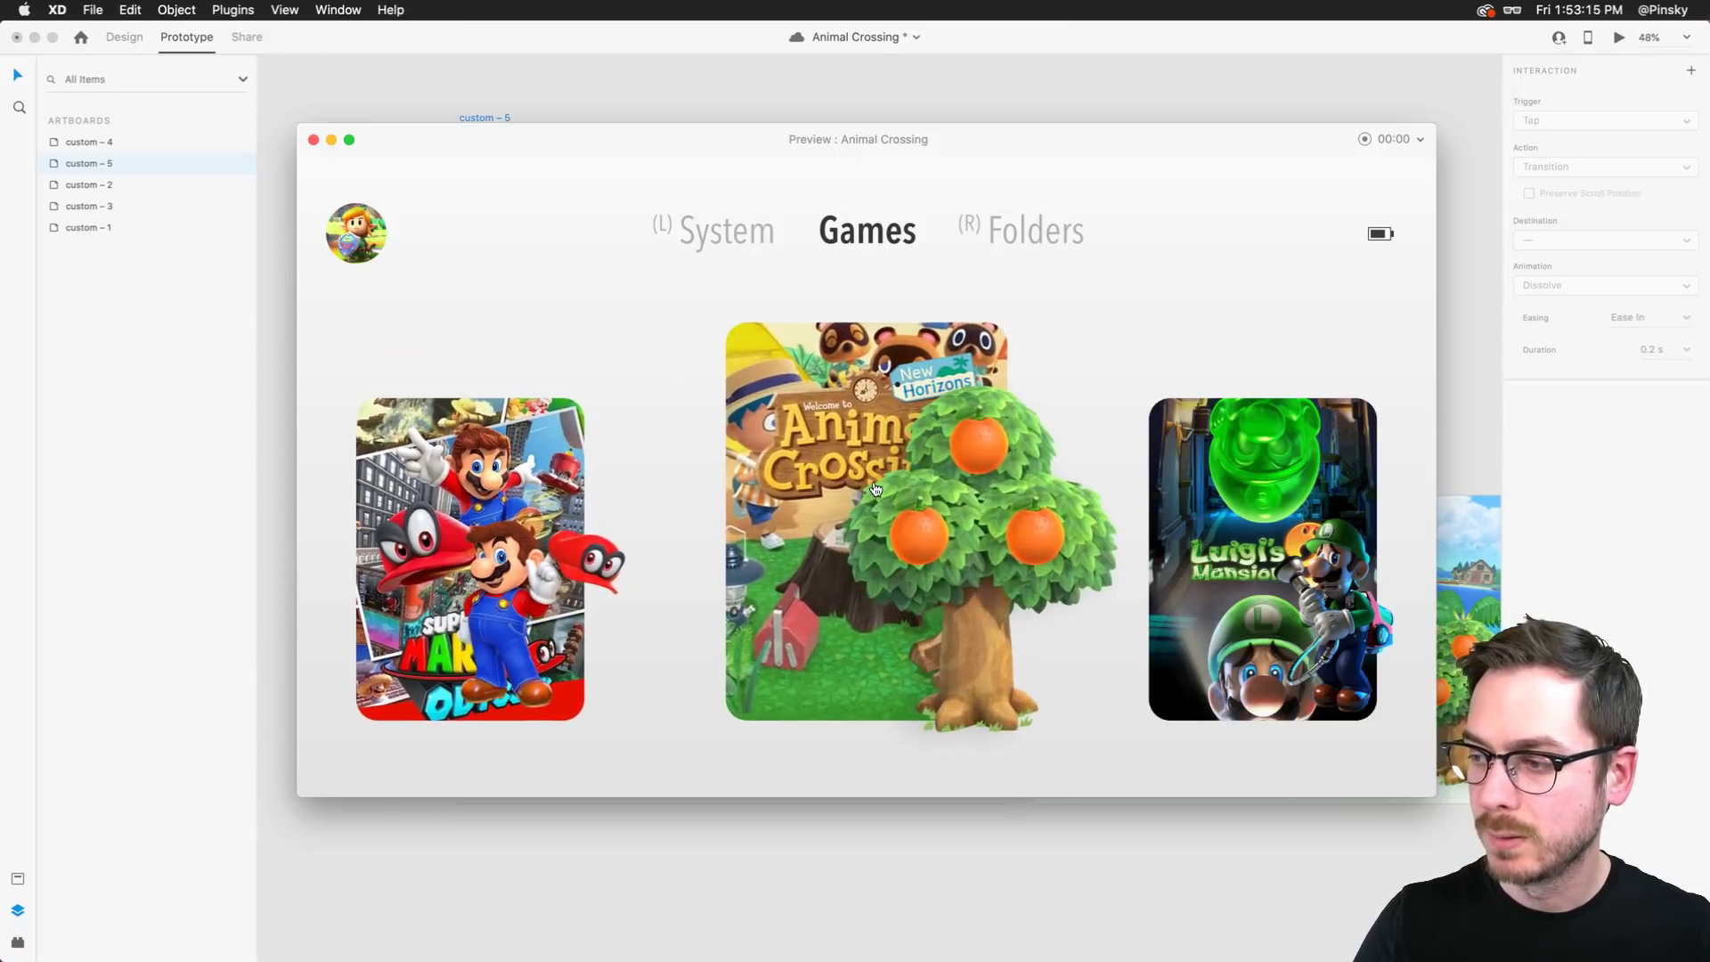
left_click(827, 432)
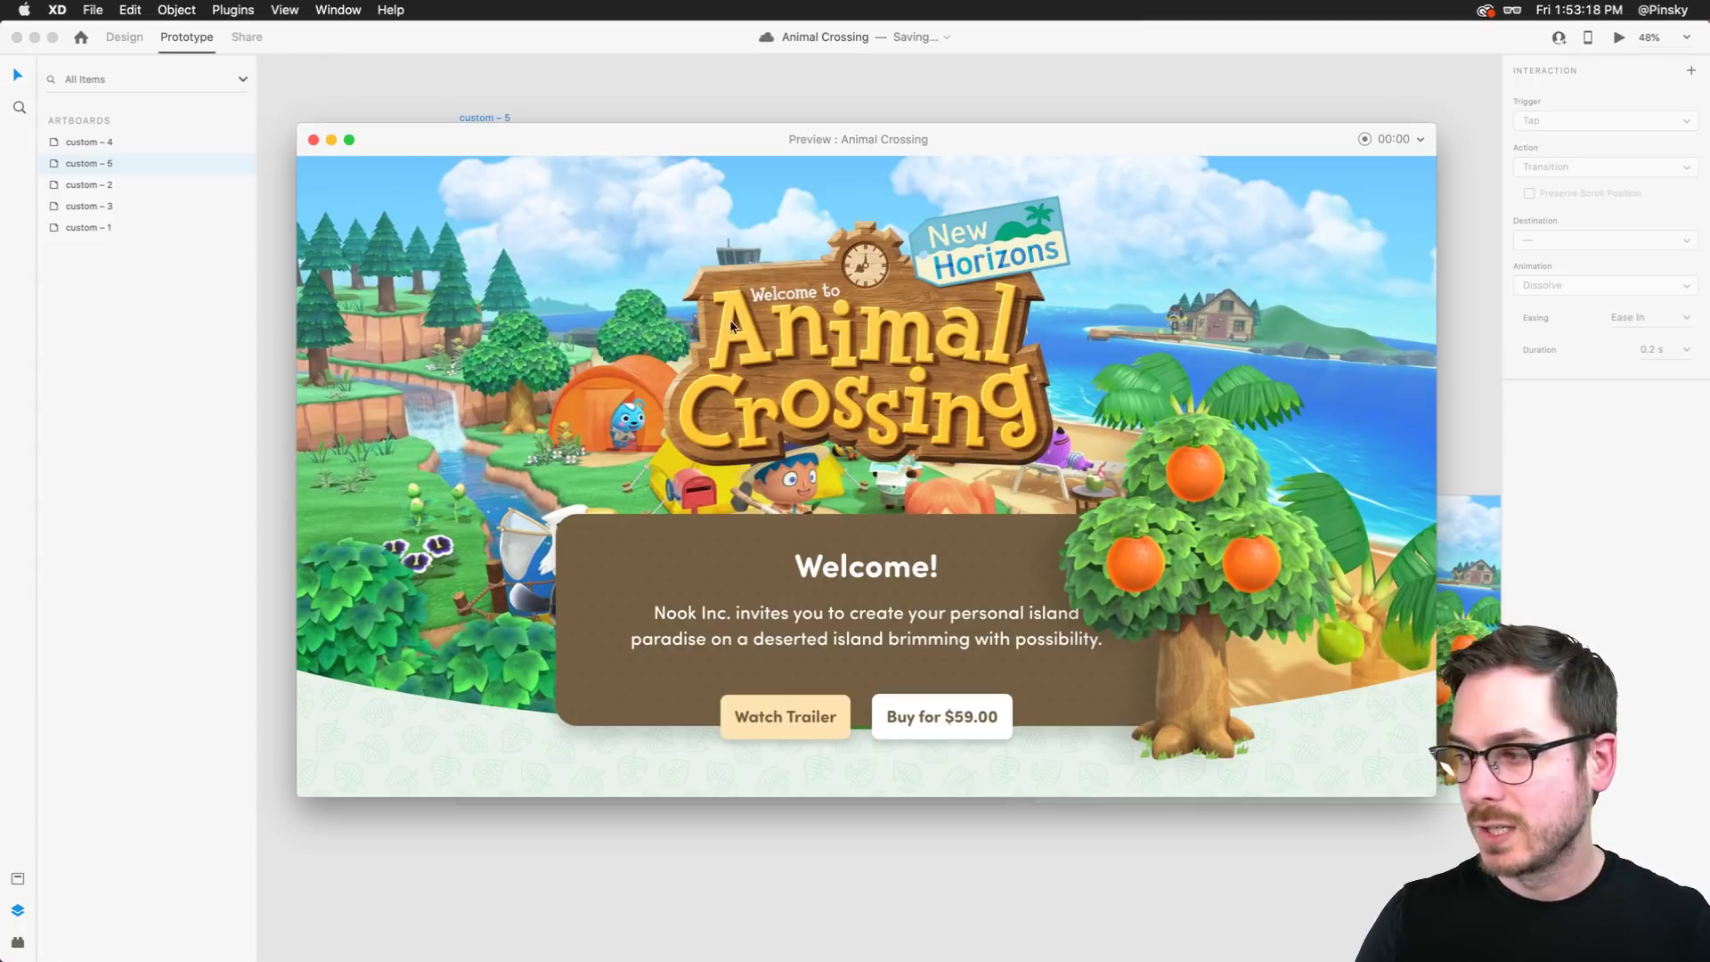
key("super+w")
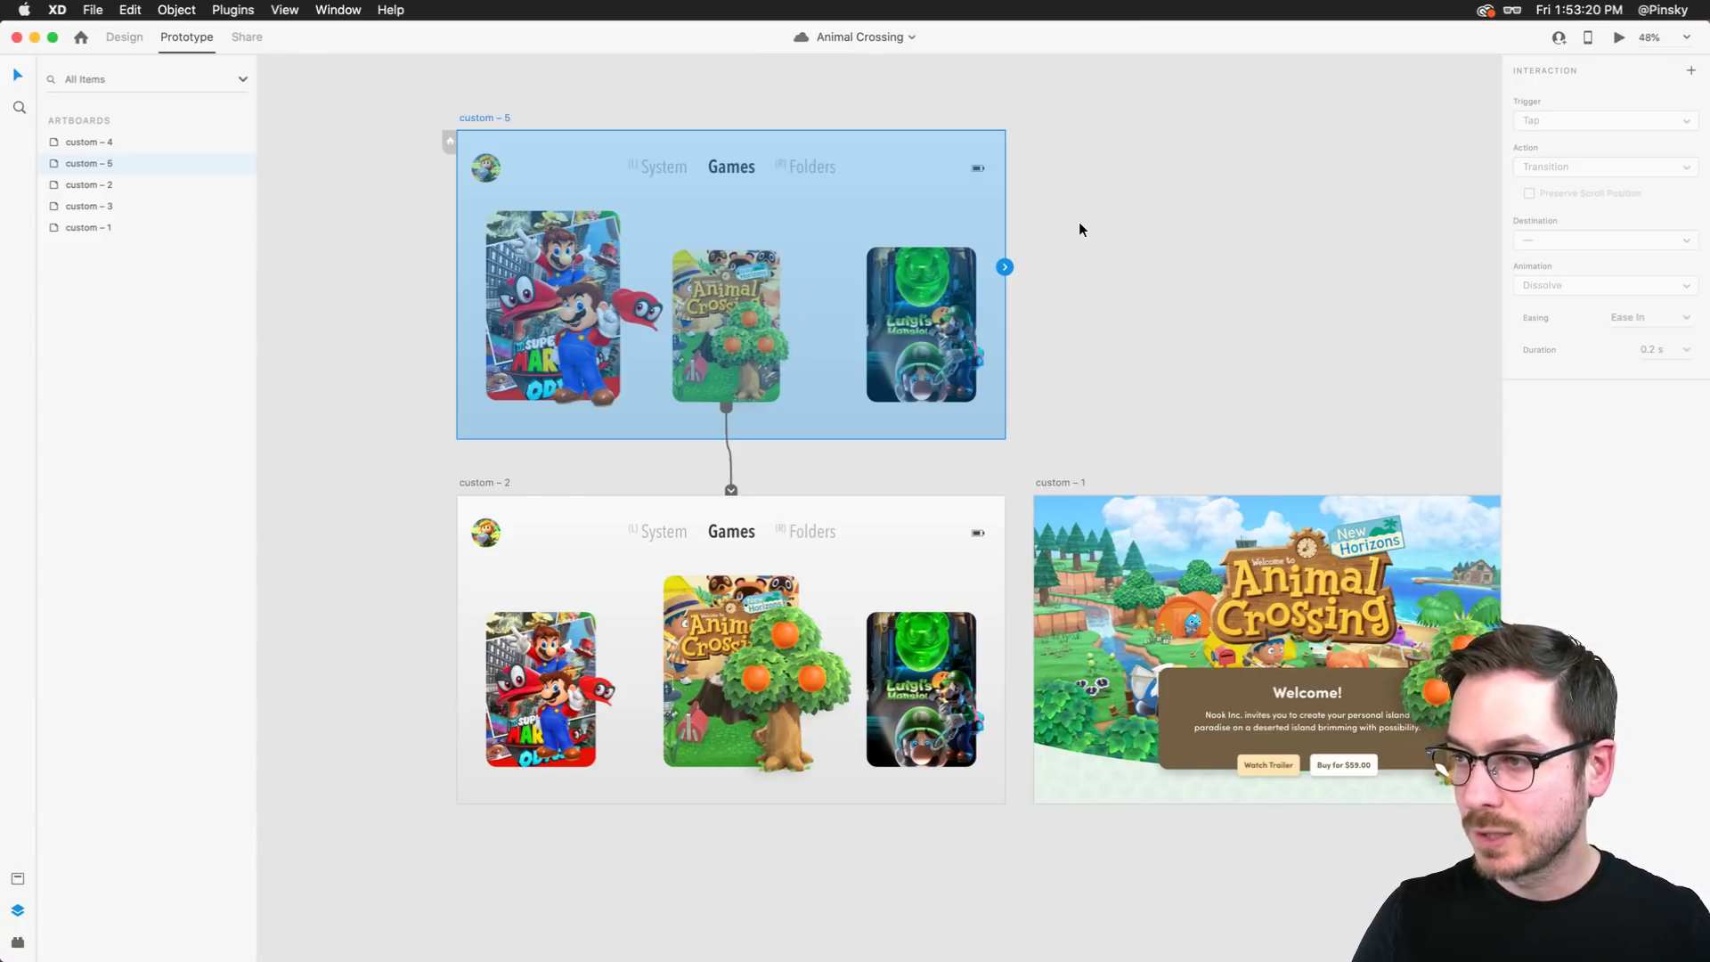
Select the Odyssey cover inside the Mario group on custom – 5 and link it to custom – 2 in Prototype mode
left_click(526, 324)
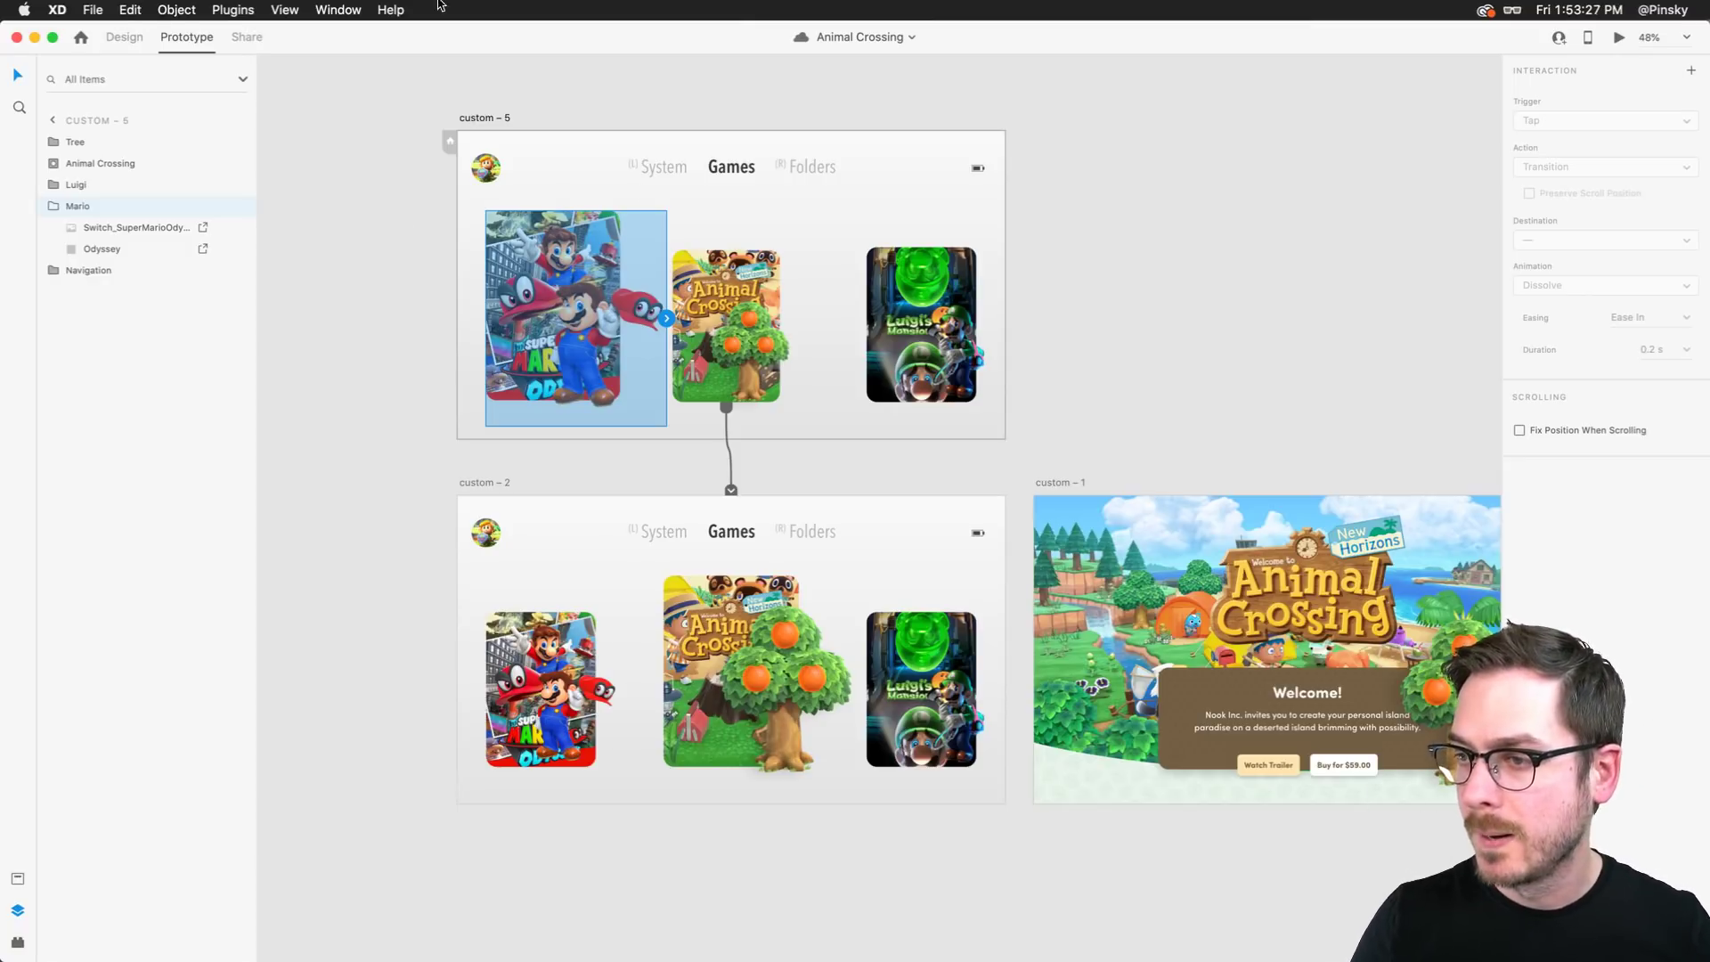
left_click(124, 37)
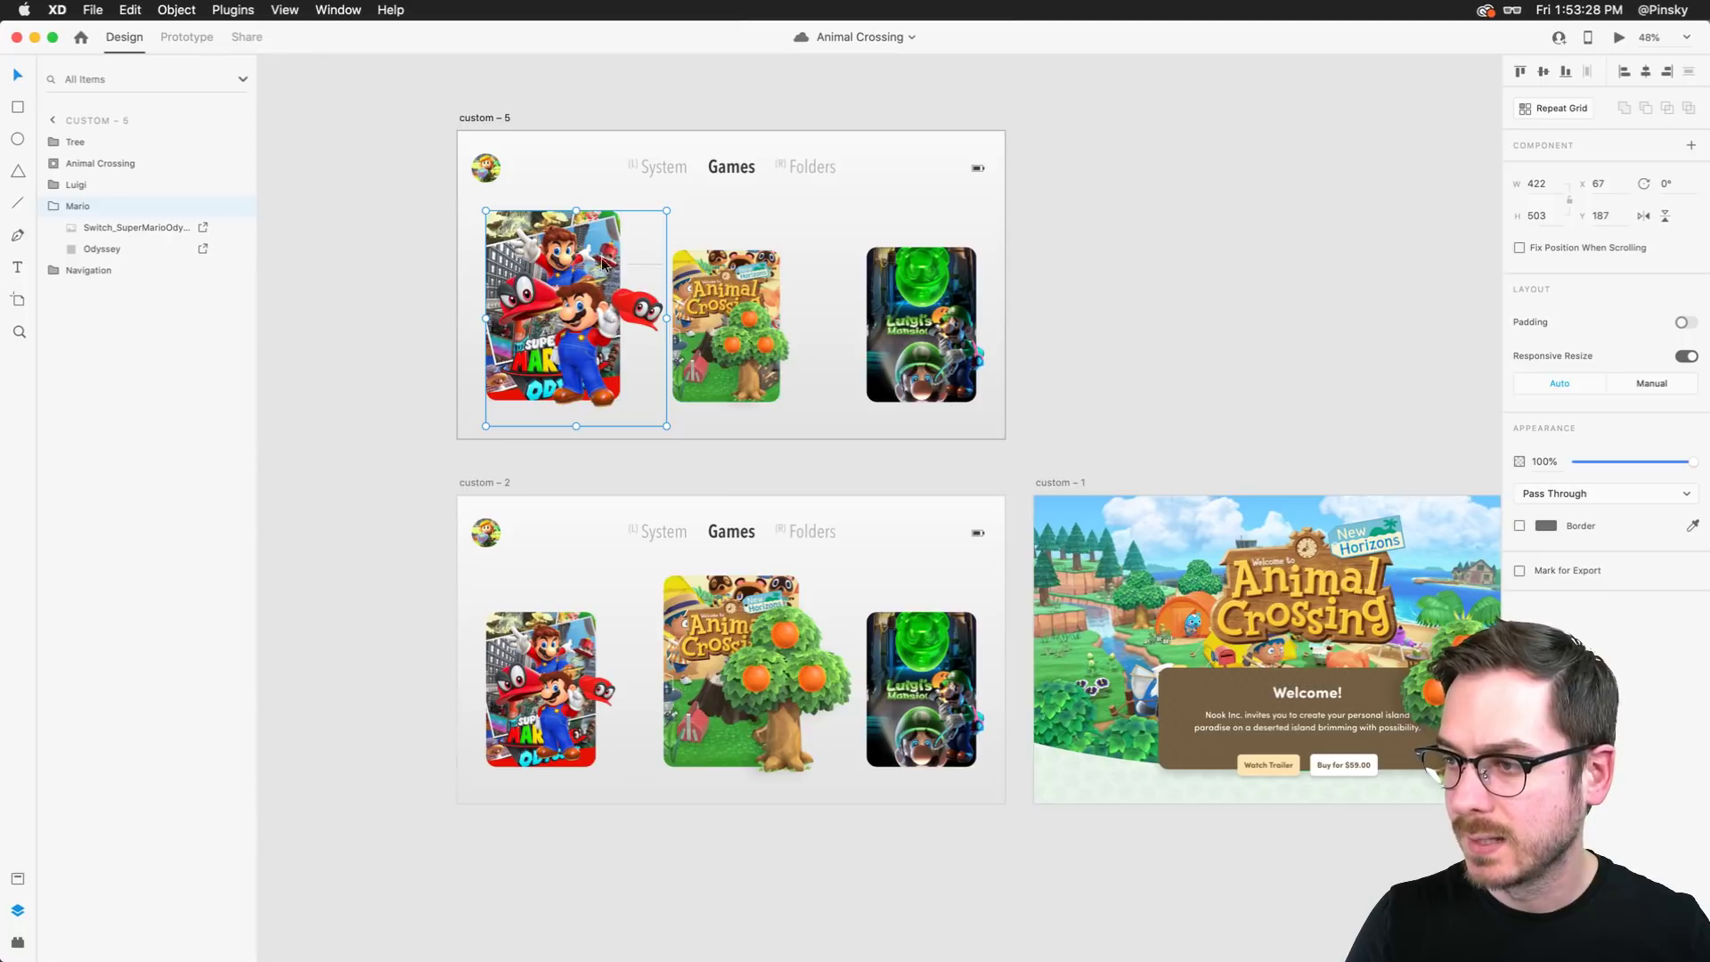
double_click(548, 261)
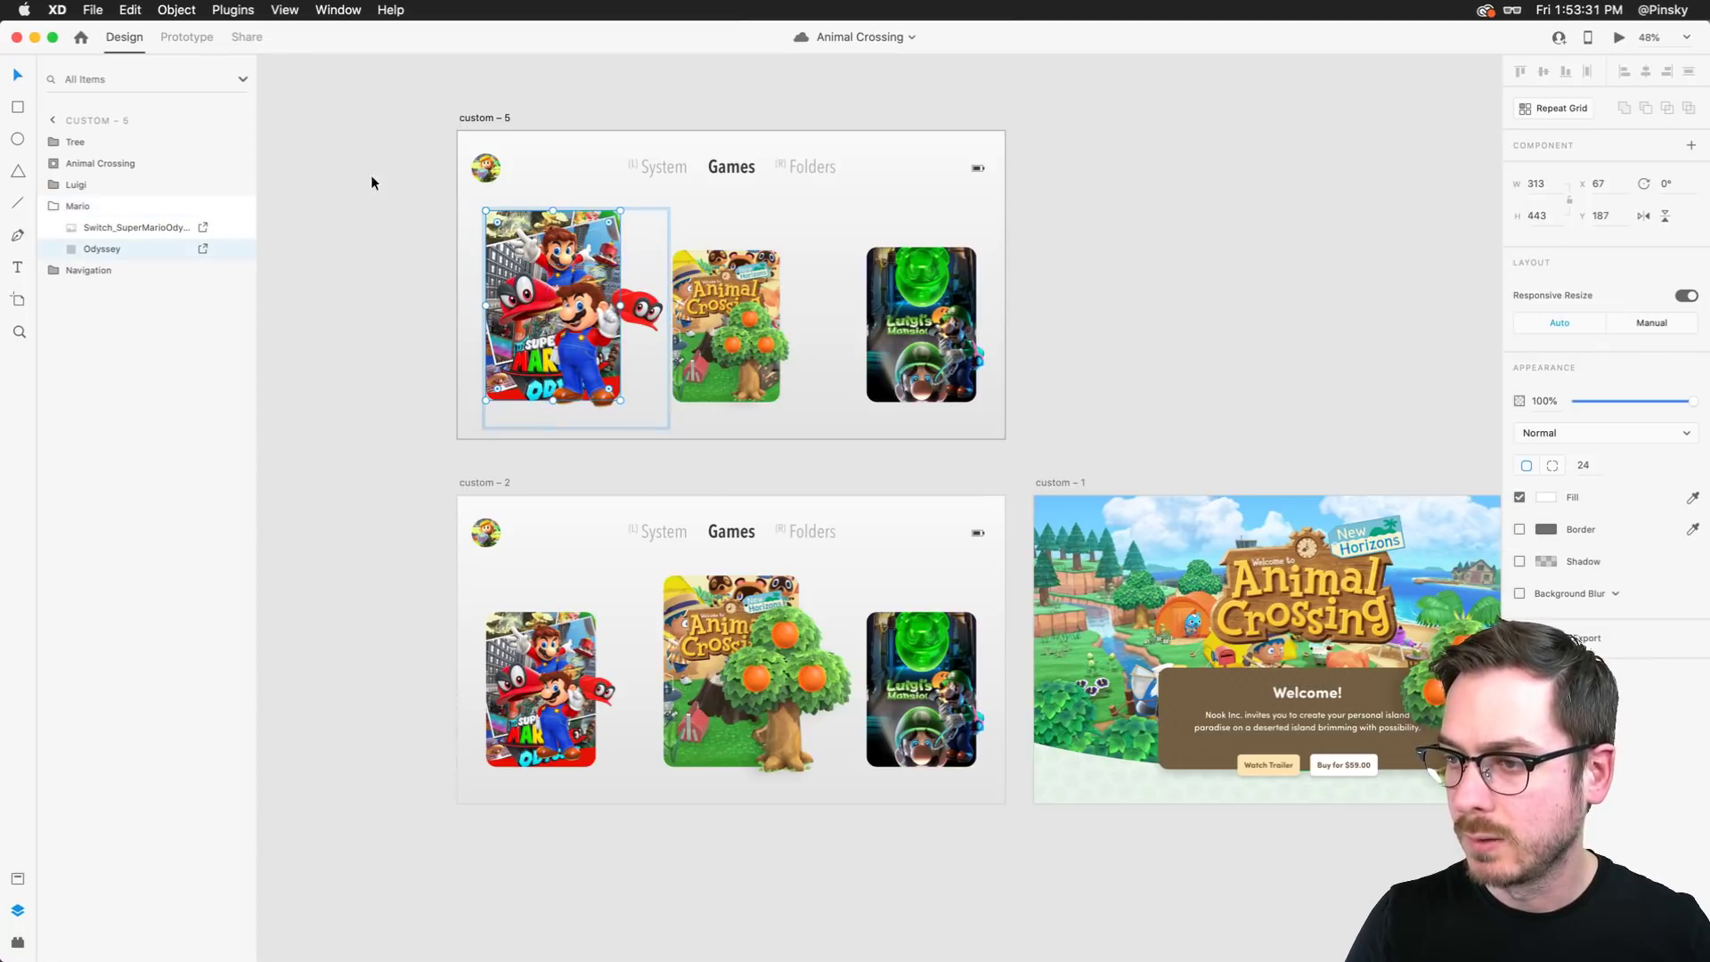
left_click(174, 39)
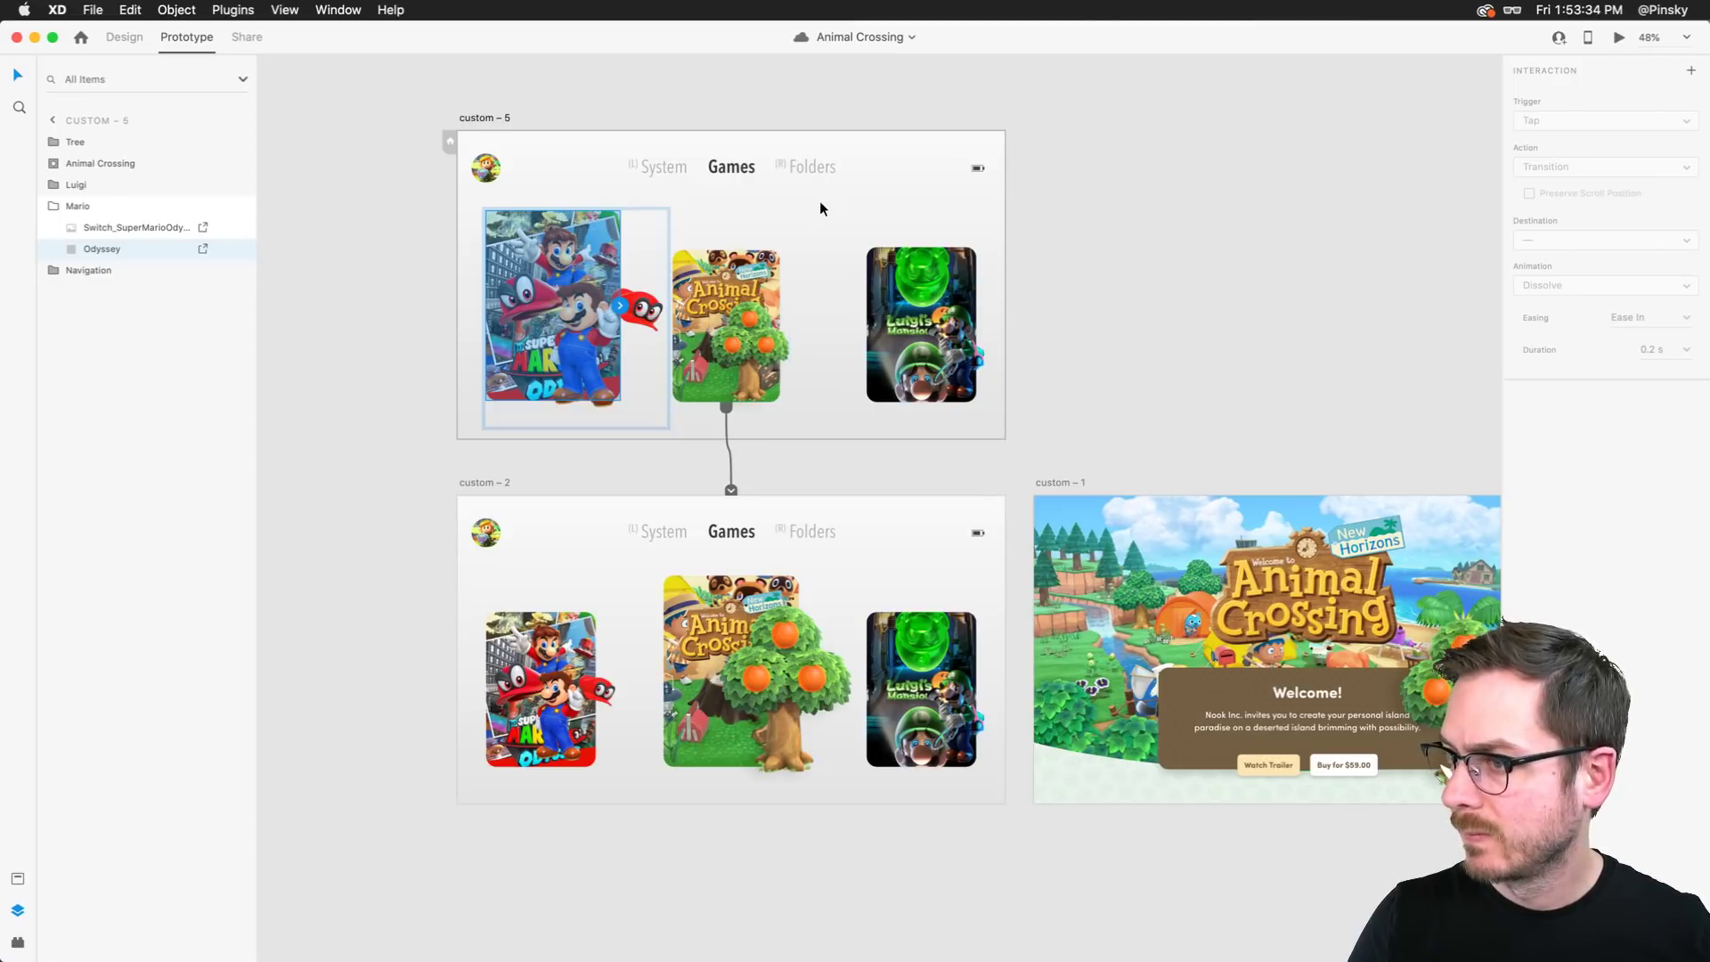
left_click_drag(619, 306, 722, 626)
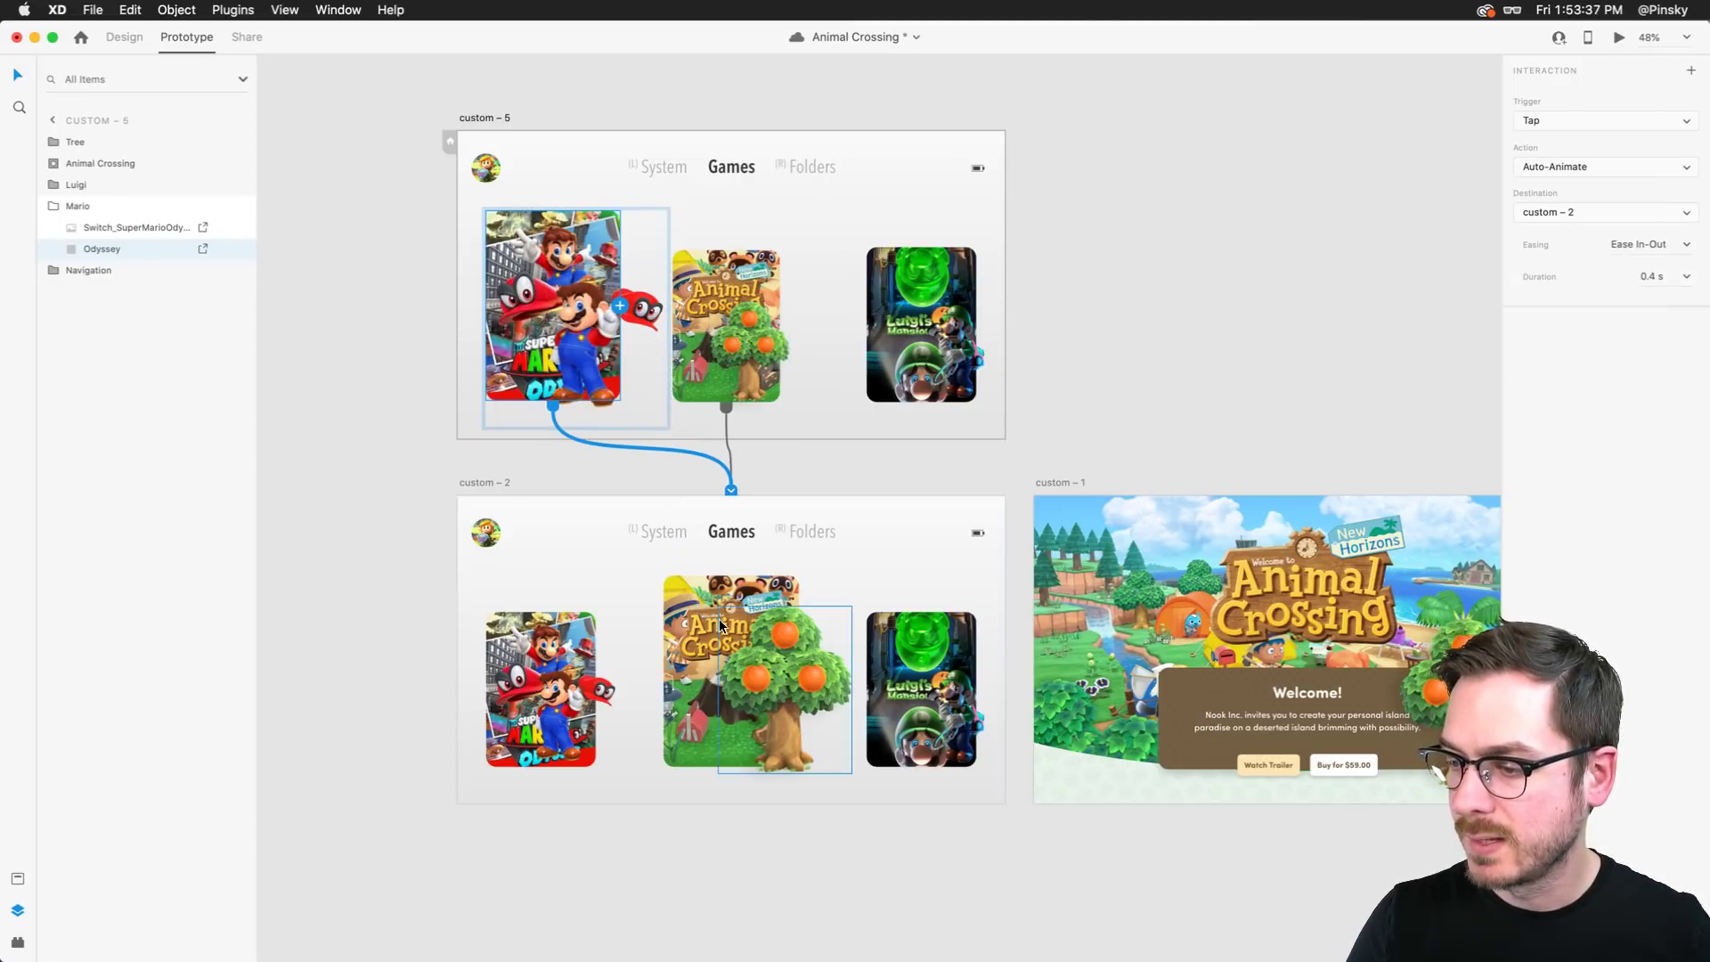
Change the Odyssey cover's trigger to Keys & Gamepad and assign the controller input LThumb Right
left_click(1577, 117)
left_click(1562, 148)
left_click(1558, 164)
key("Right")
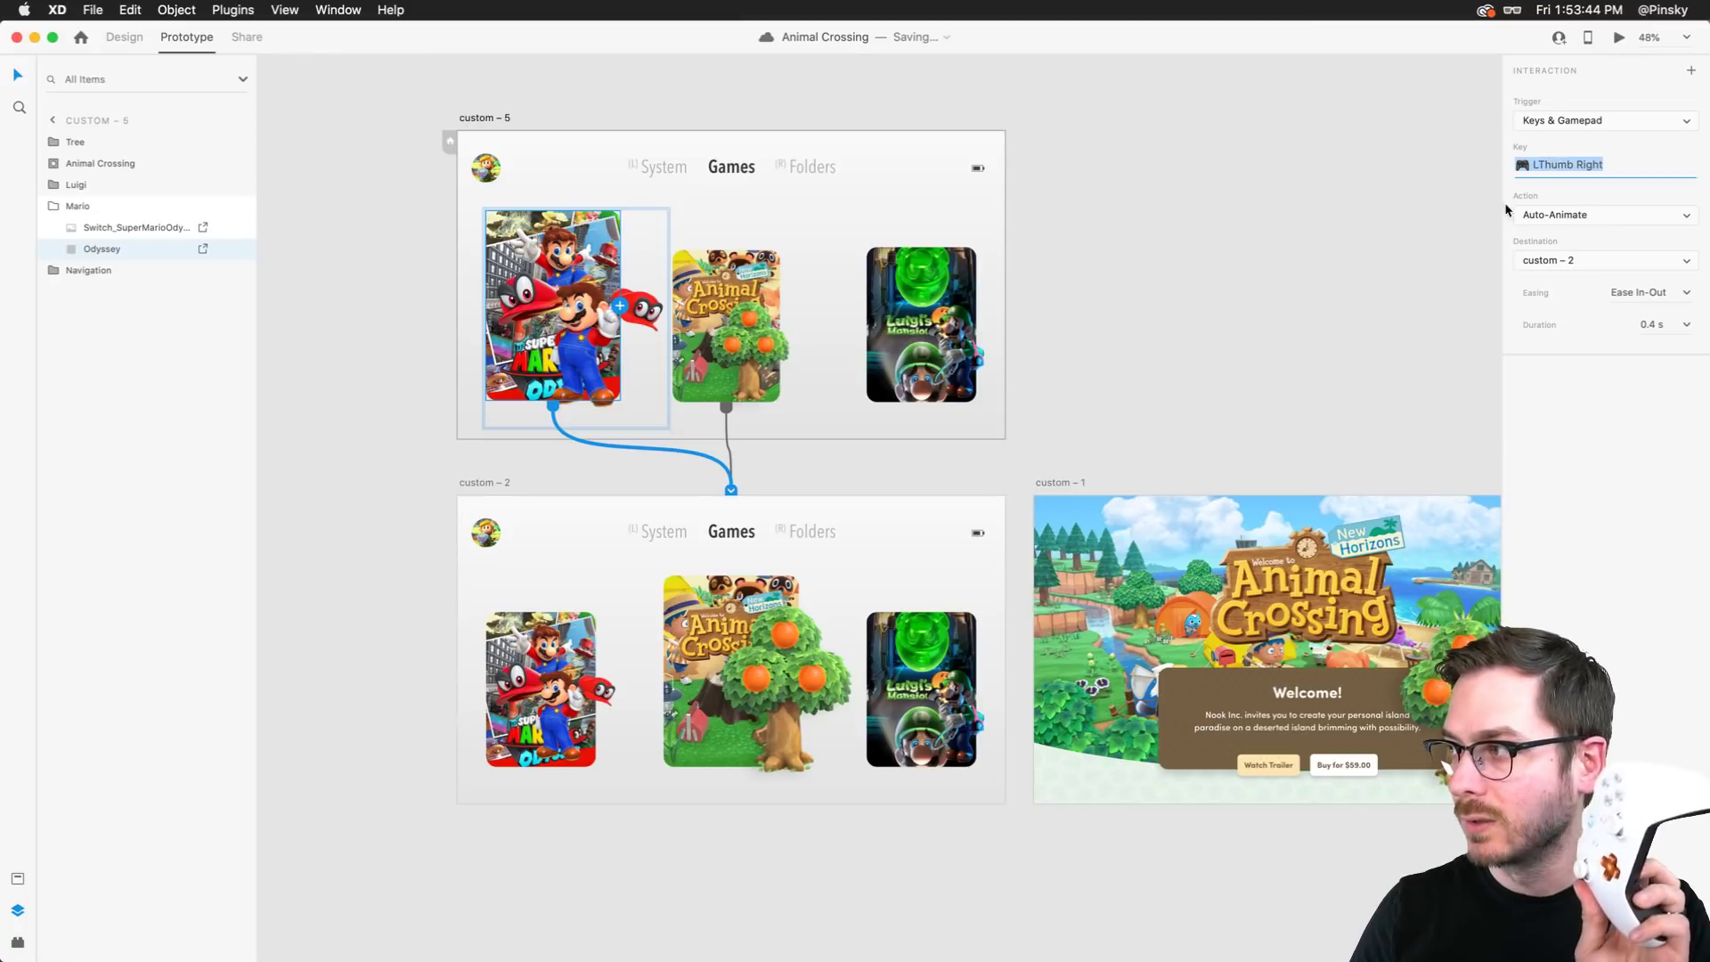
Add a second interaction from the Animal Crossing card on custom – 2 to custom – 1, triggered by Keys & Gamepad with controller button A
left_click(499, 481)
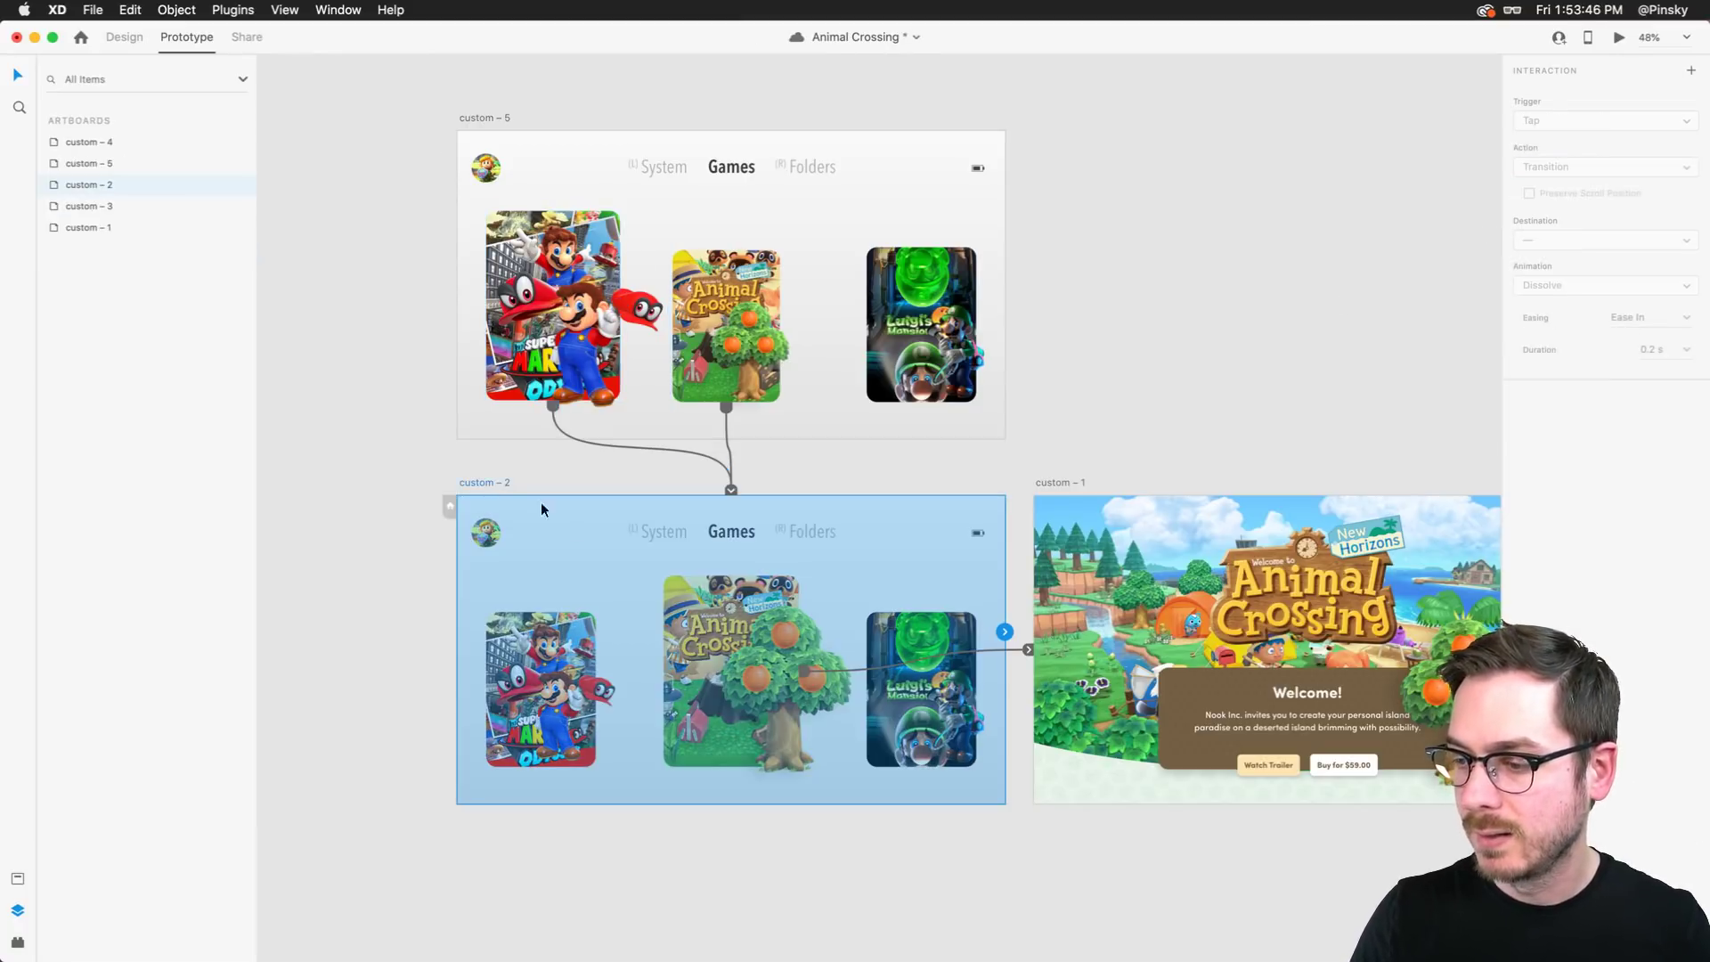
left_click(704, 611)
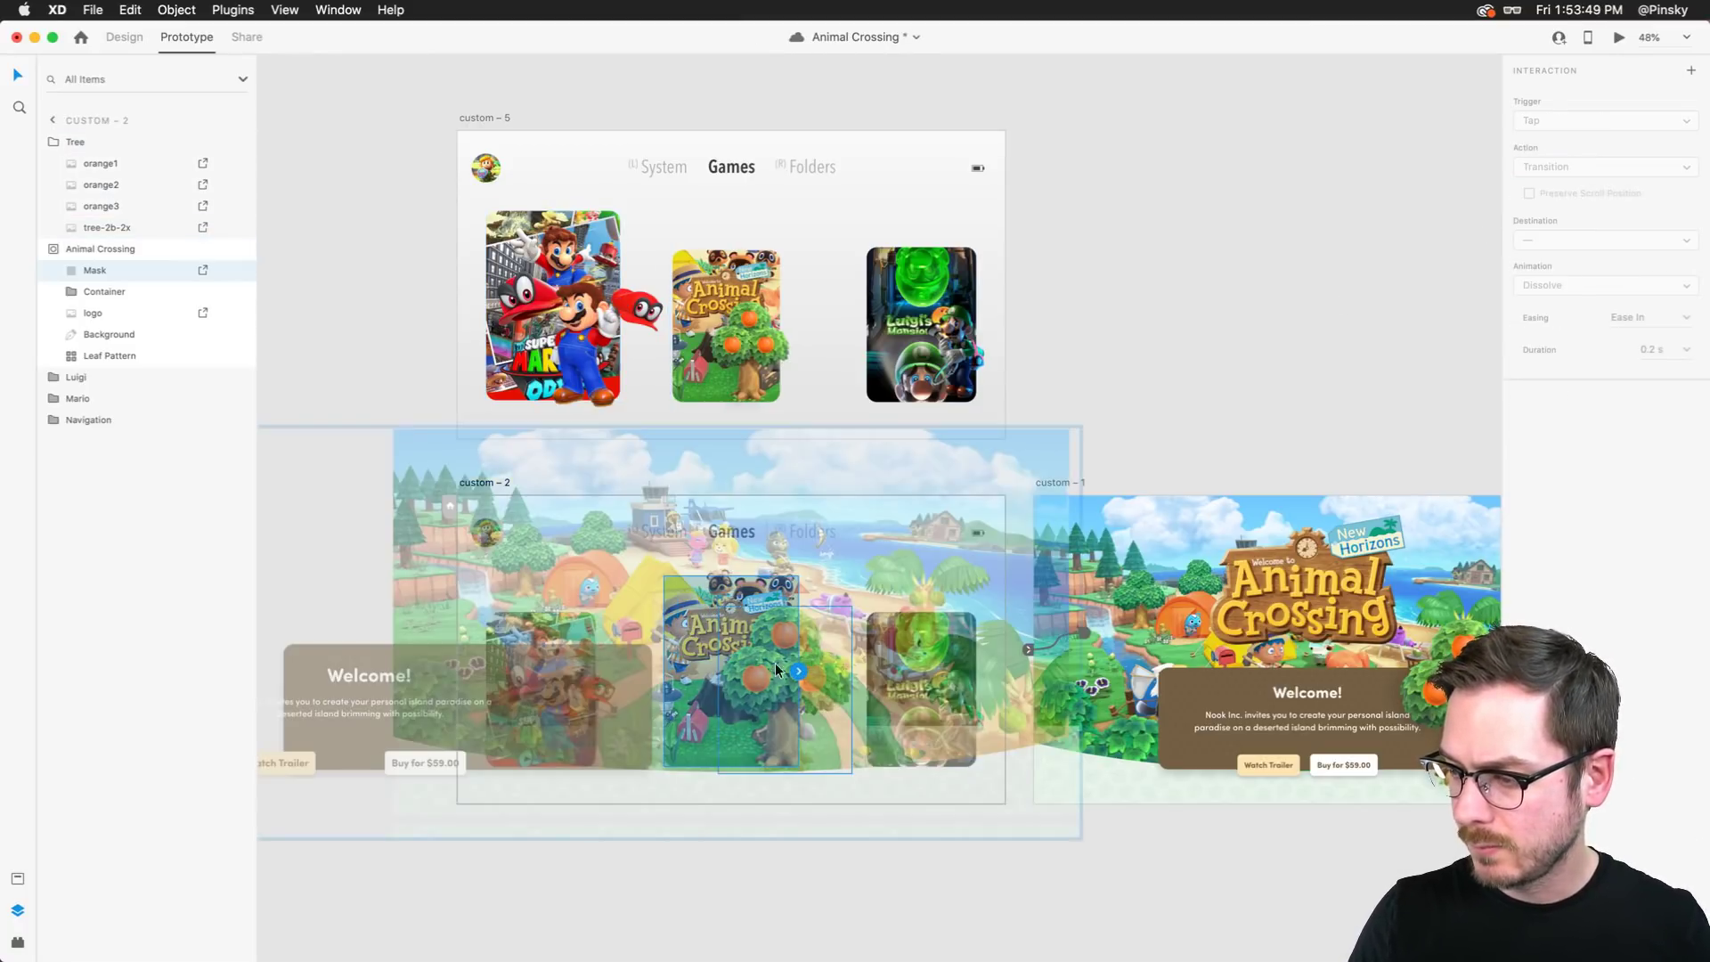
left_click(720, 613)
left_click(690, 612)
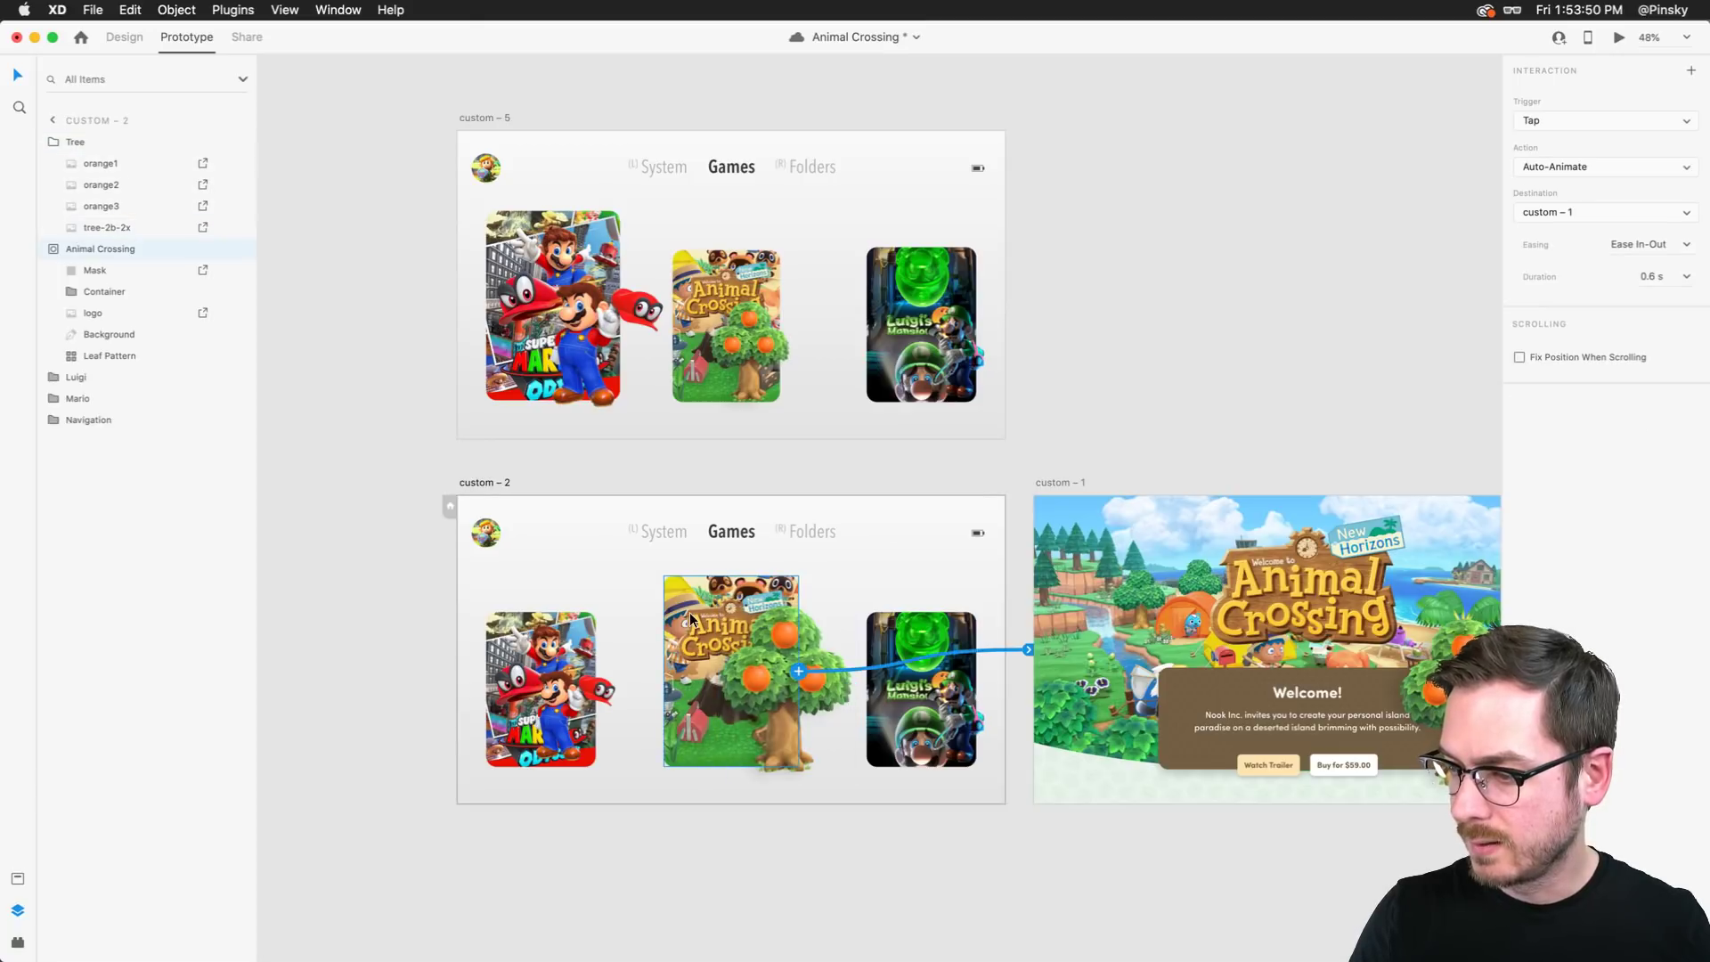
left_click(1056, 392)
left_click(728, 598)
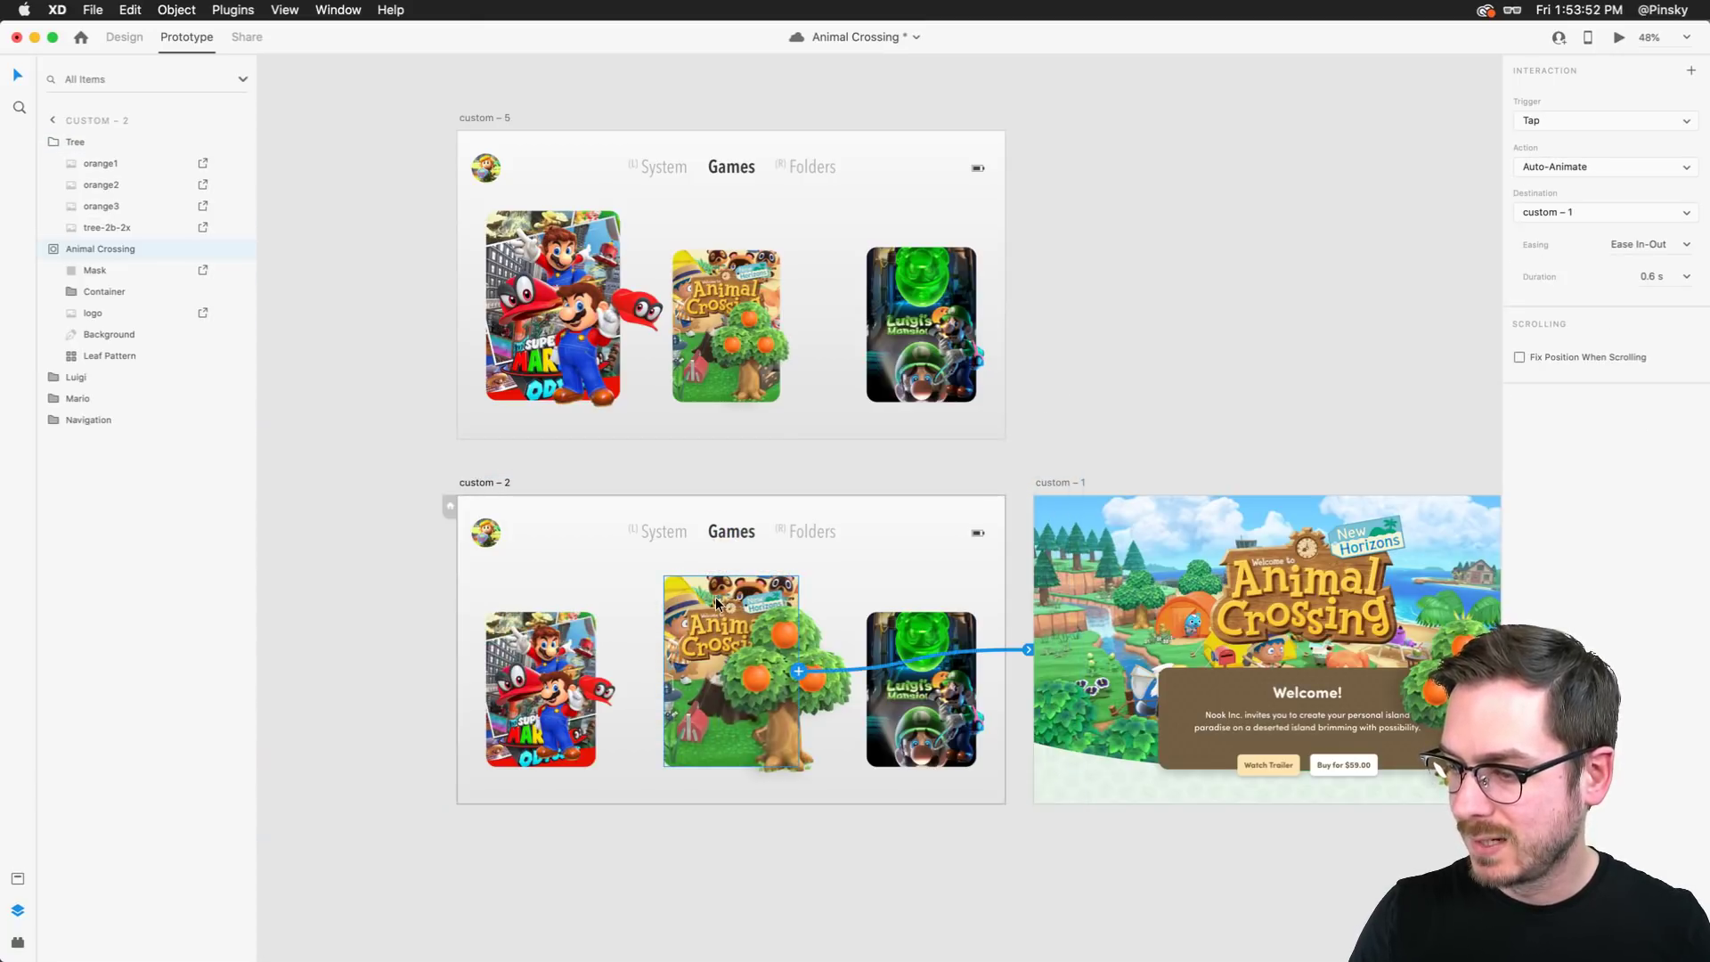
left_click_drag(799, 670, 1069, 569)
left_click(1558, 227)
key("a")
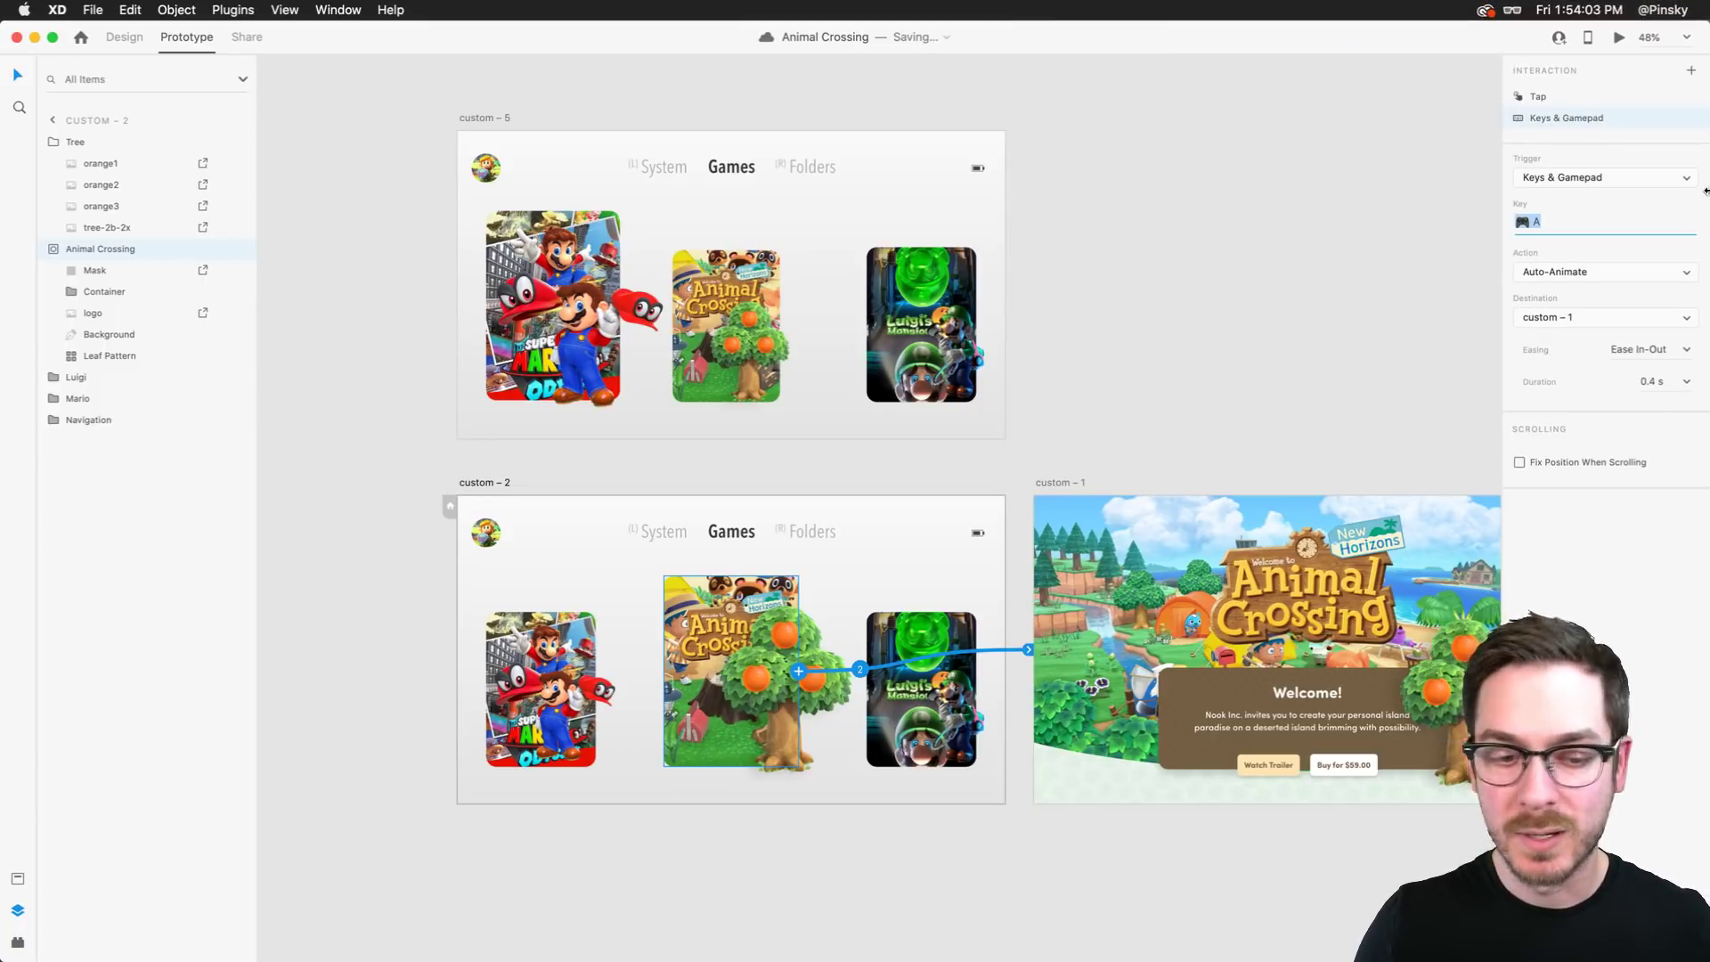
Preview the prototype from custom – 5, using the controller to focus Animal Crossing and open its full-screen page, and close the preview
left_click(488, 120)
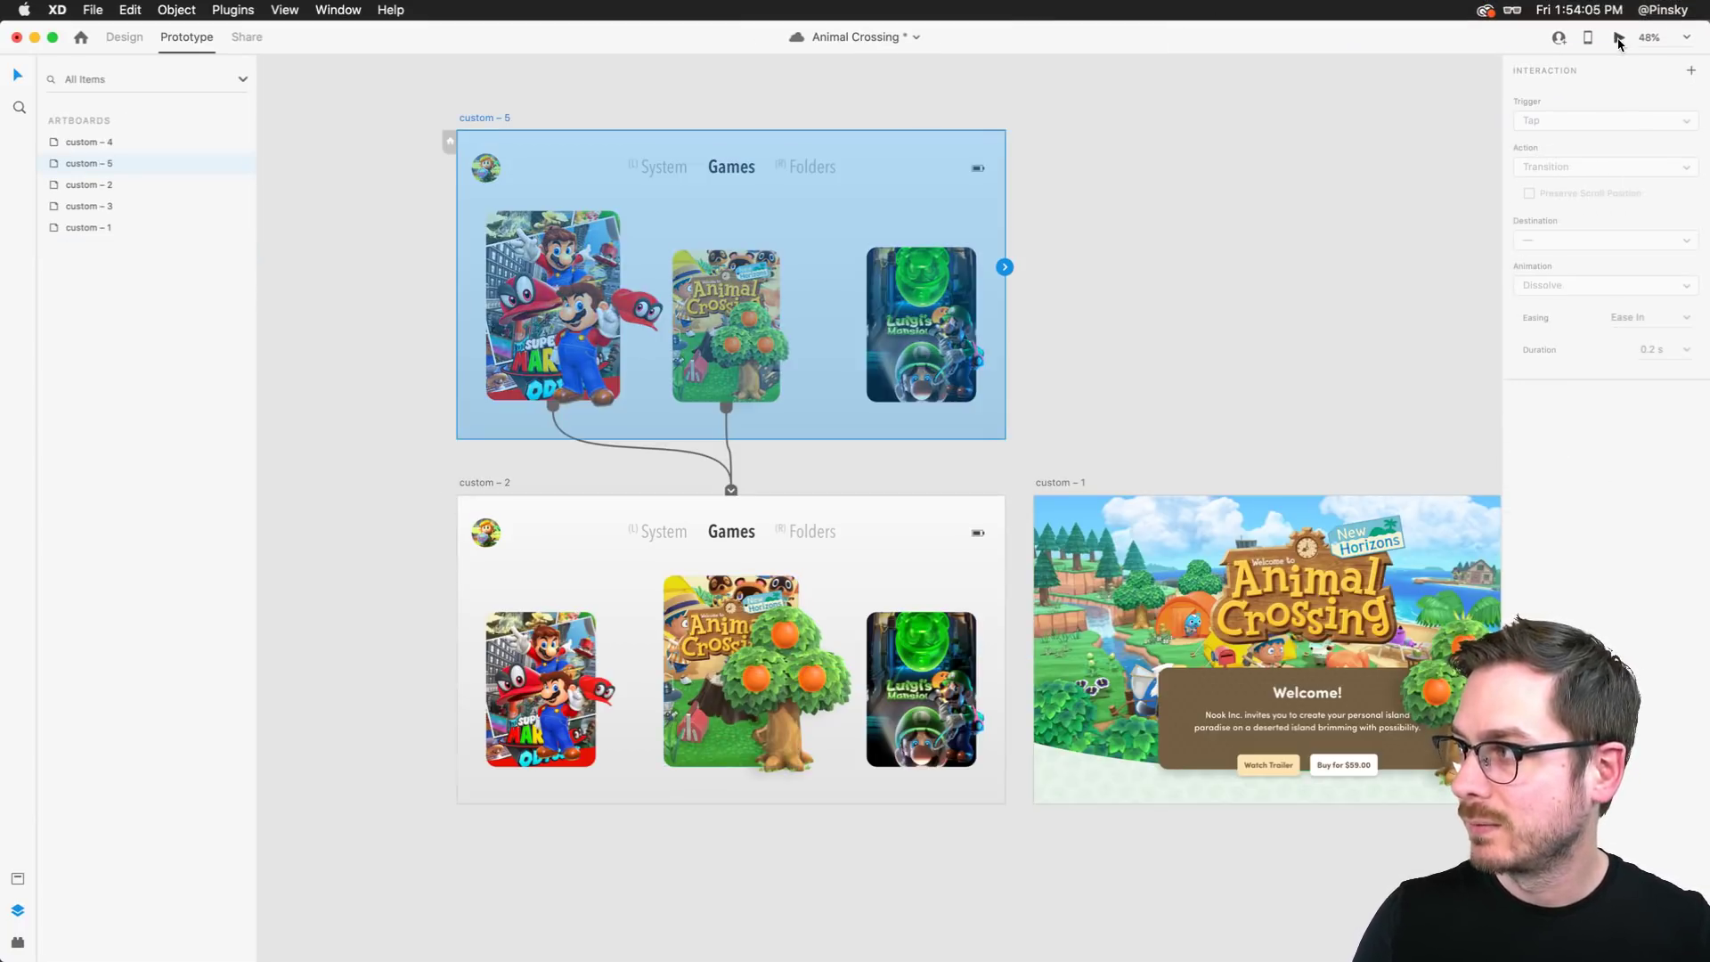
left_click(1620, 39)
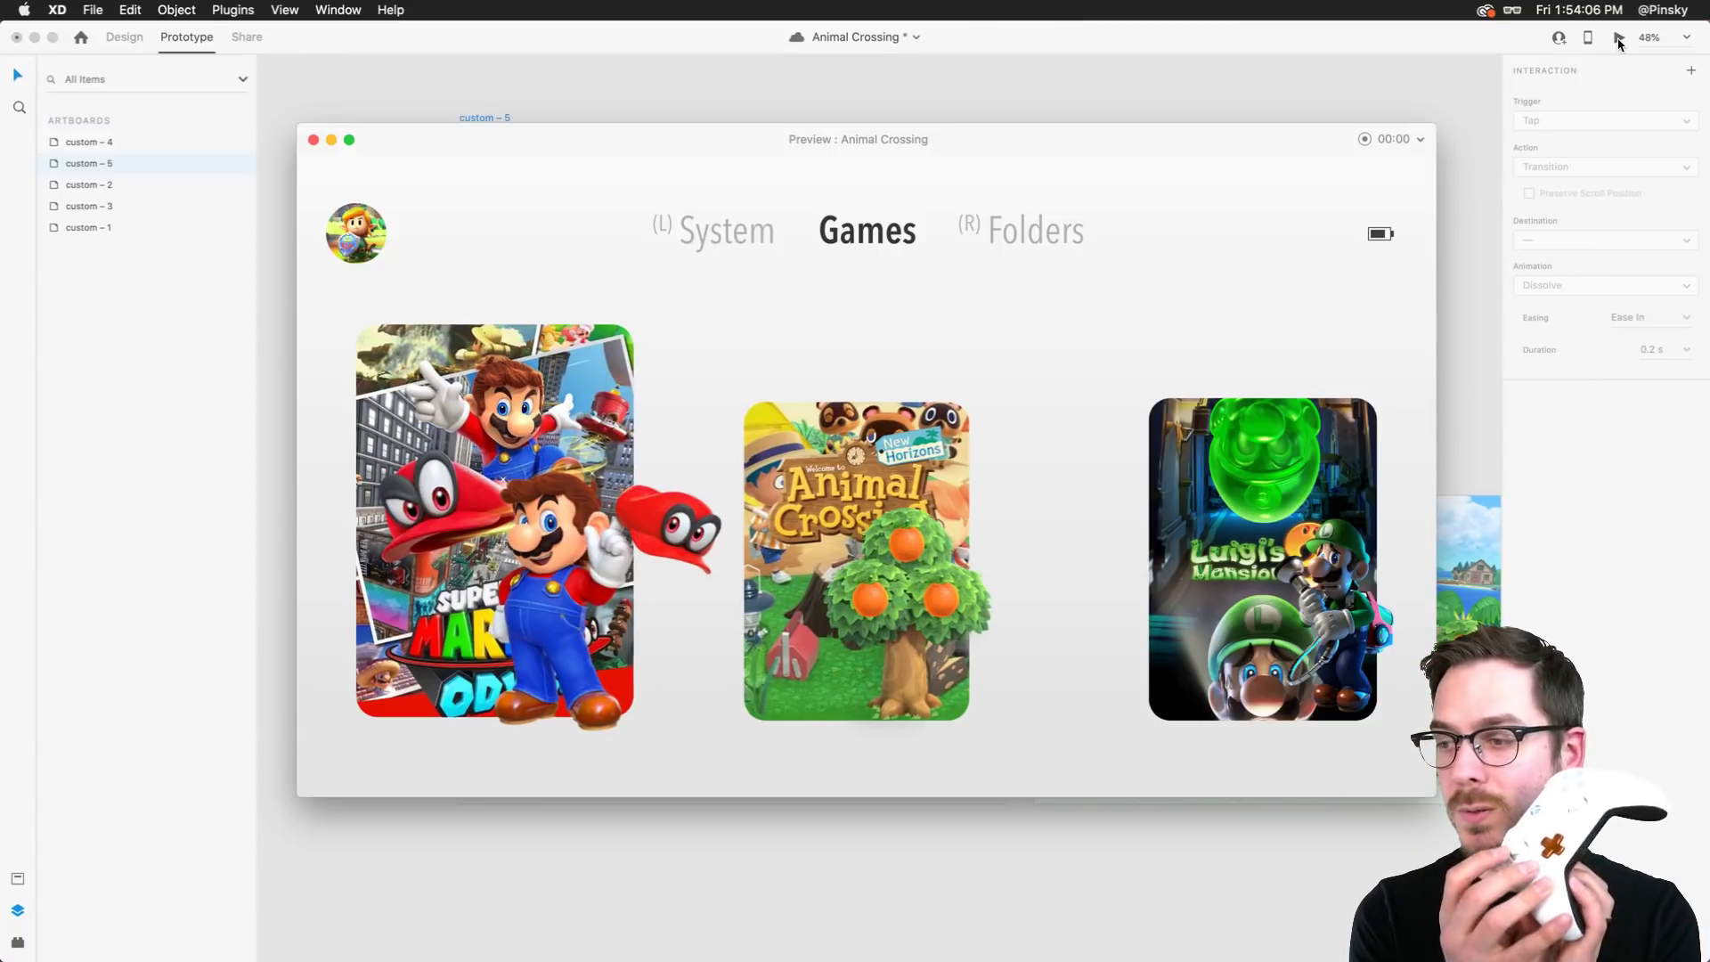
key("Right")
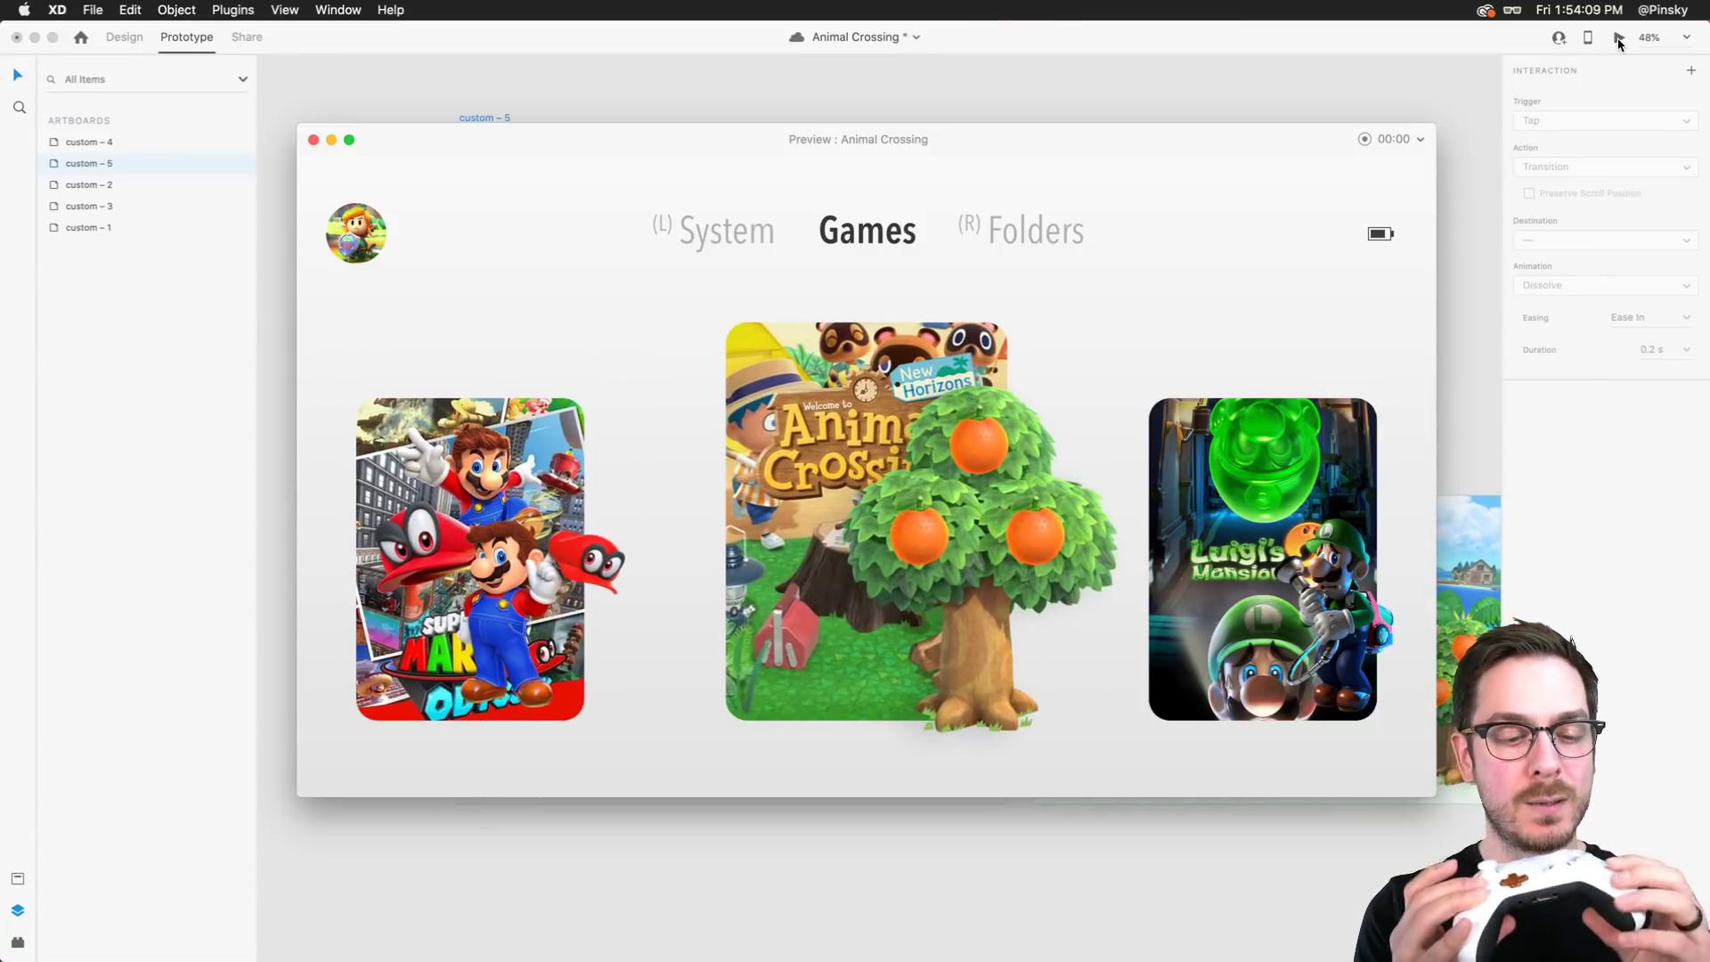
key("Return")
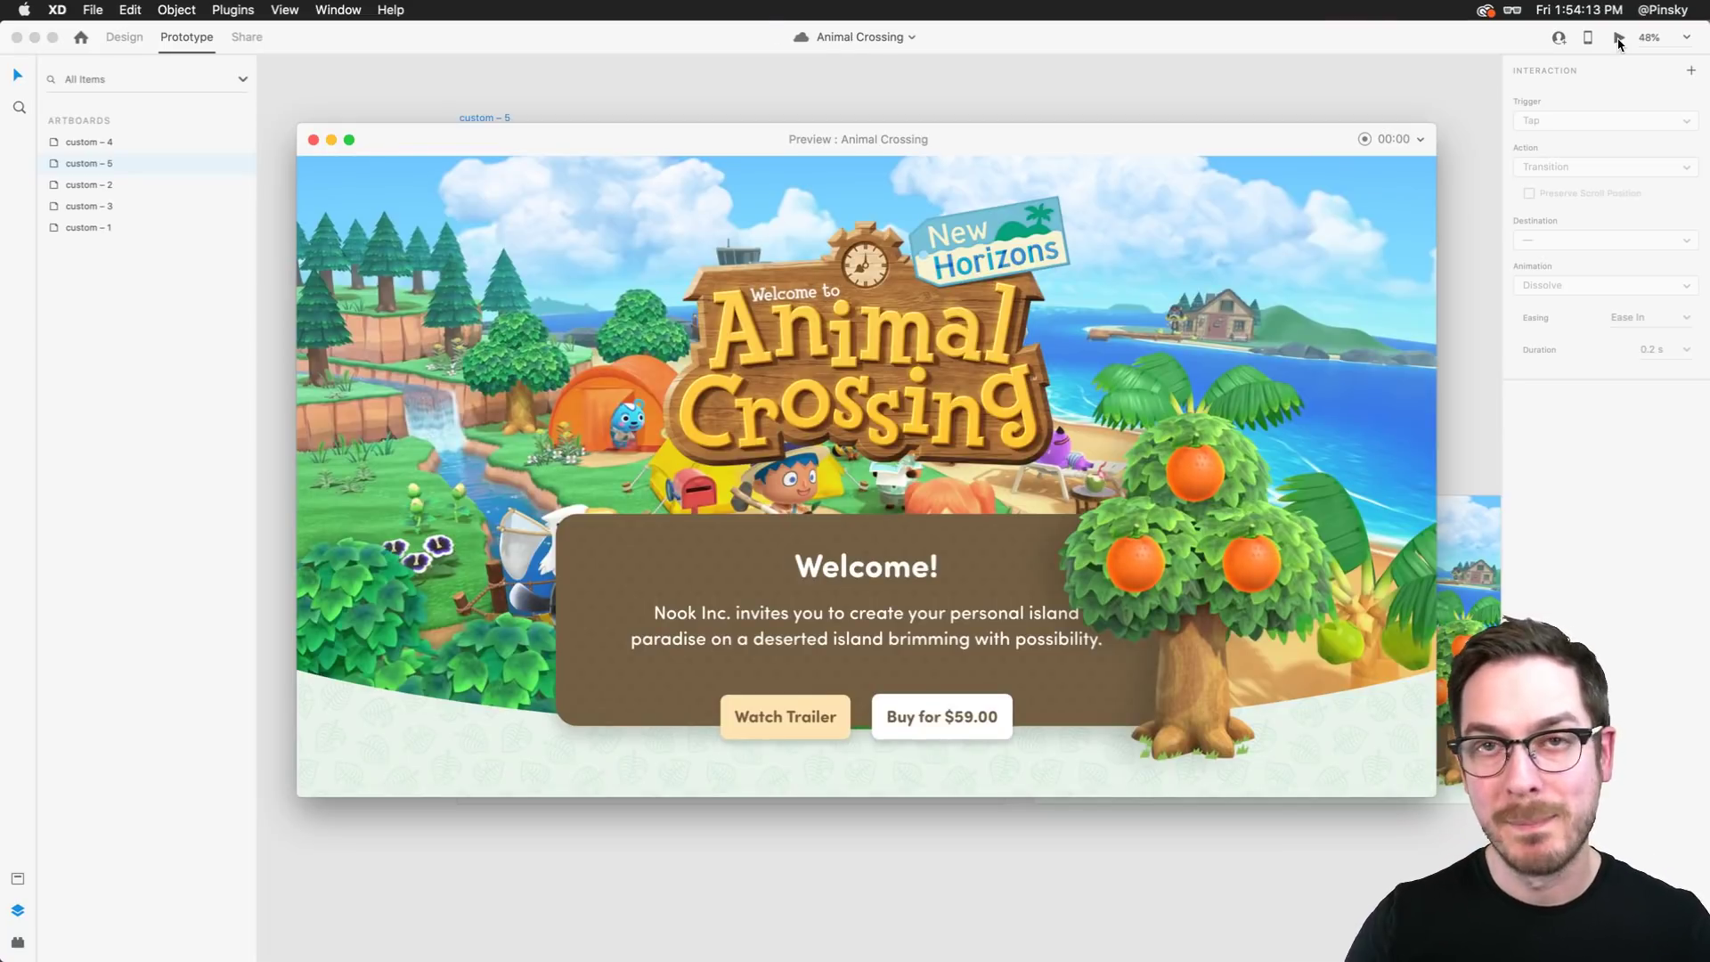
left_click(313, 140)
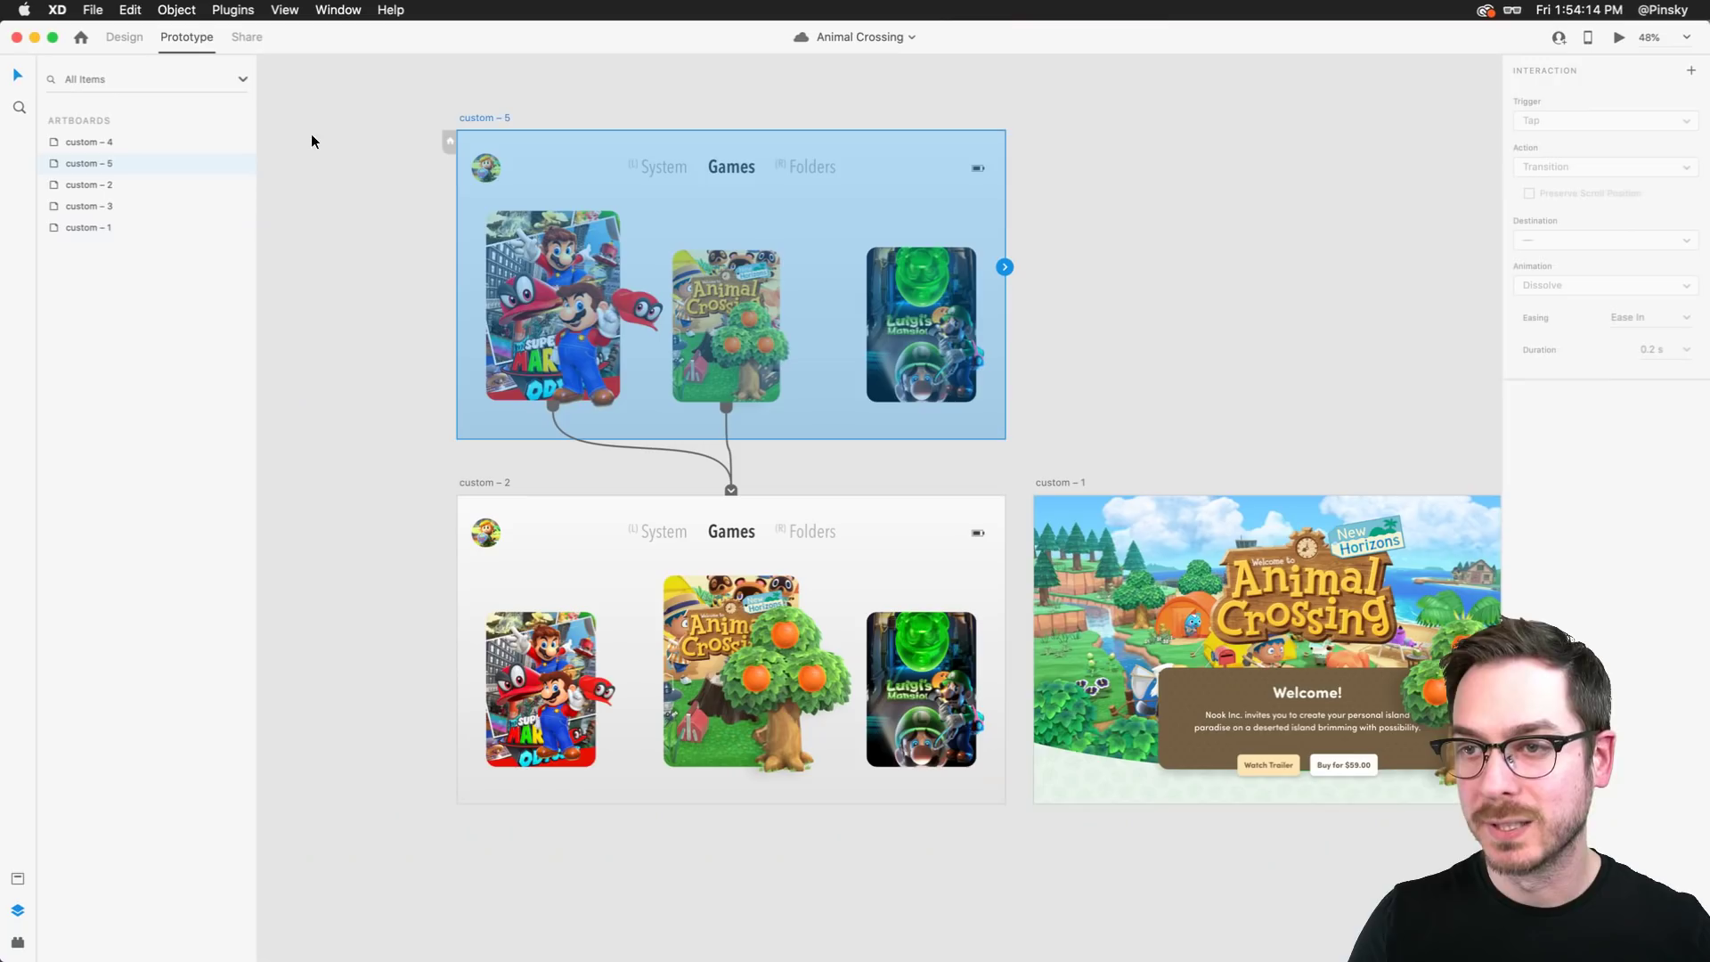
Replay only the thumbstick transition from Mario to the Animal Crossing card in the preview and close it
left_click(1621, 38)
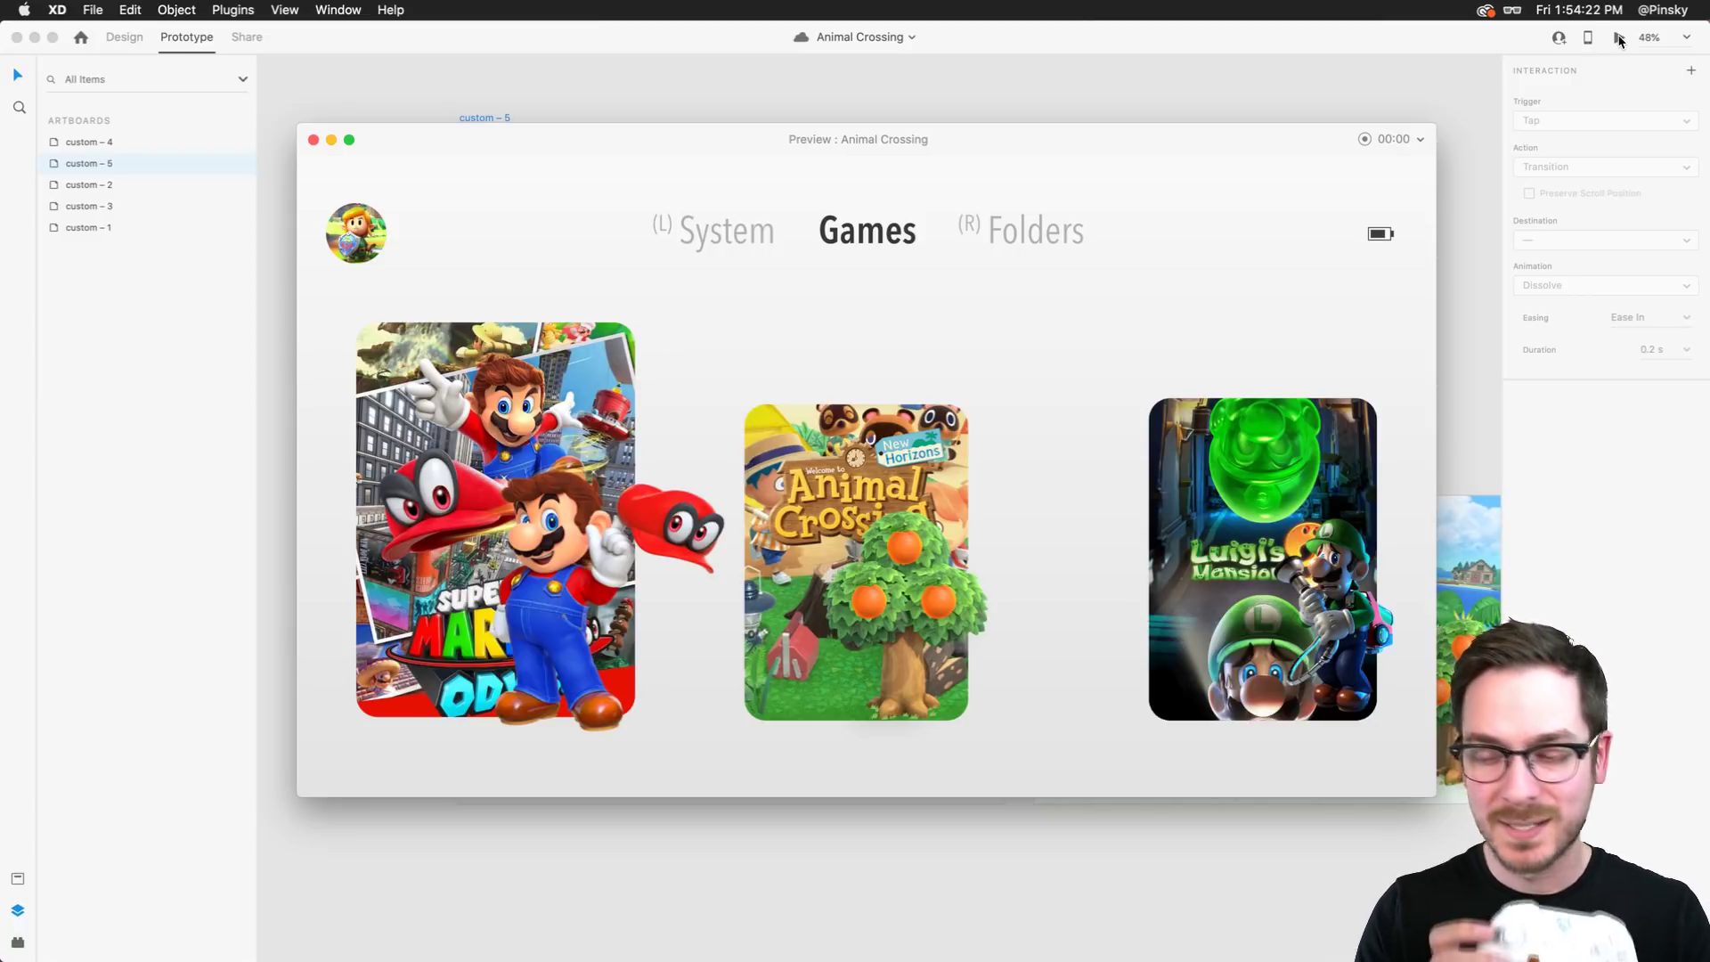
key("Right")
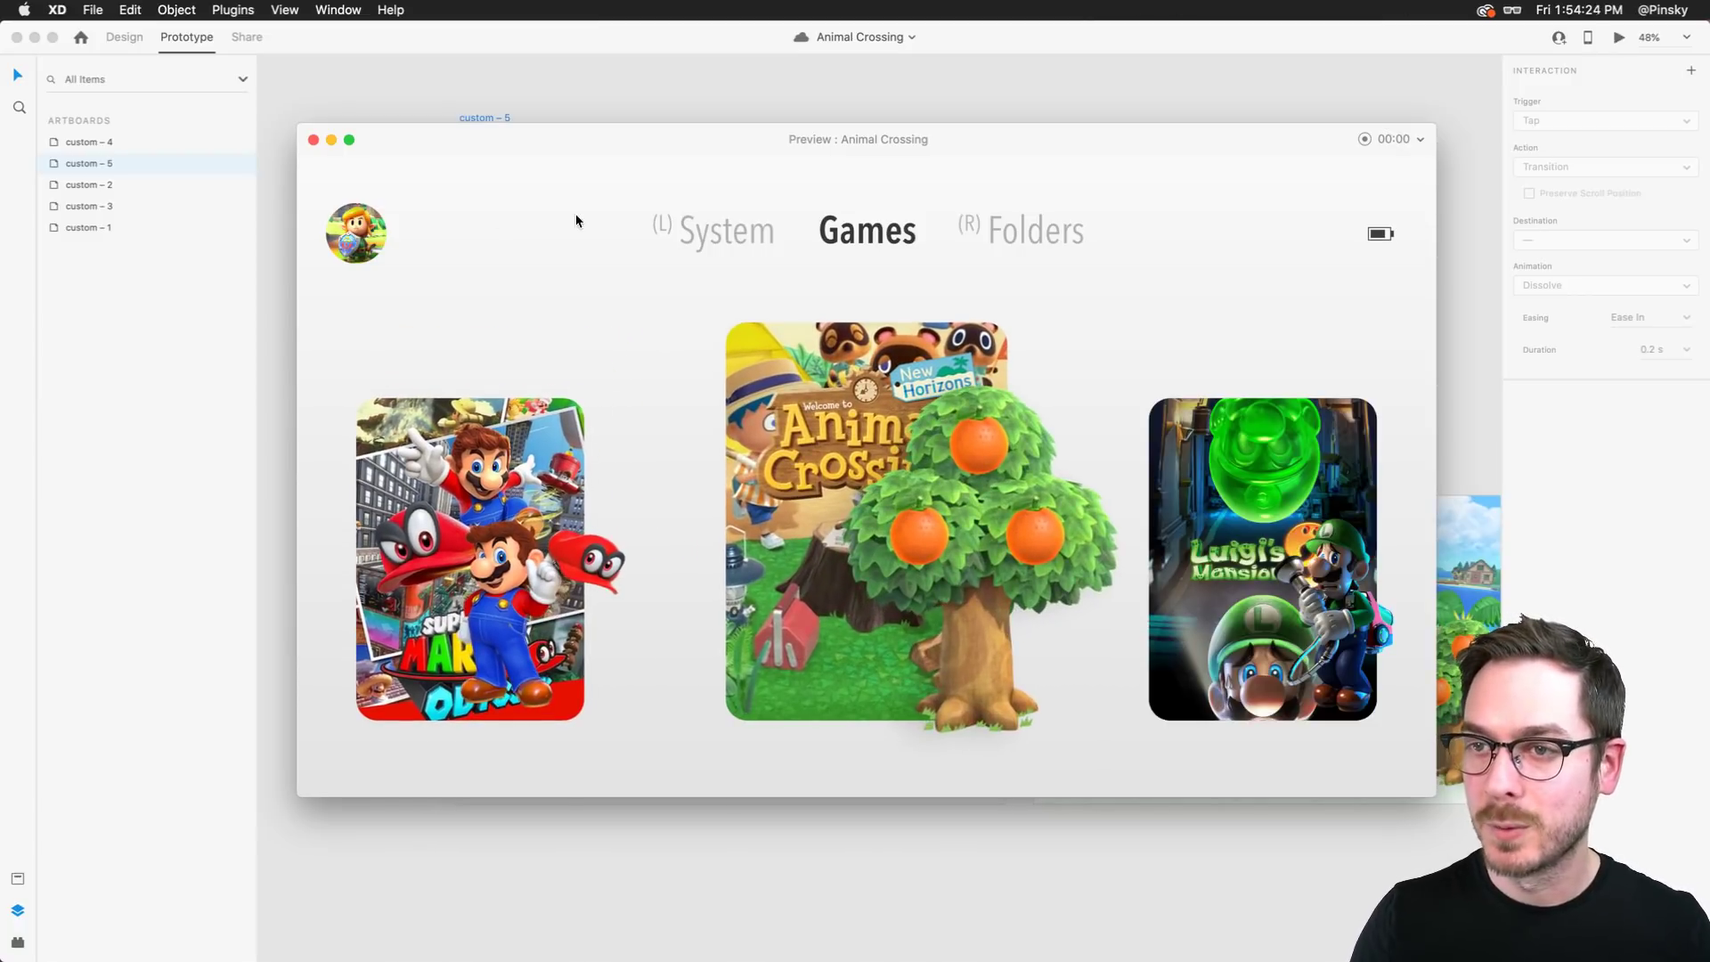
left_click(314, 140)
Link the Odyssey cover in custom – 2's Mario group back to custom – 5 with a Keys & Gamepad trigger assigned to LThumb Left
left_click(728, 264)
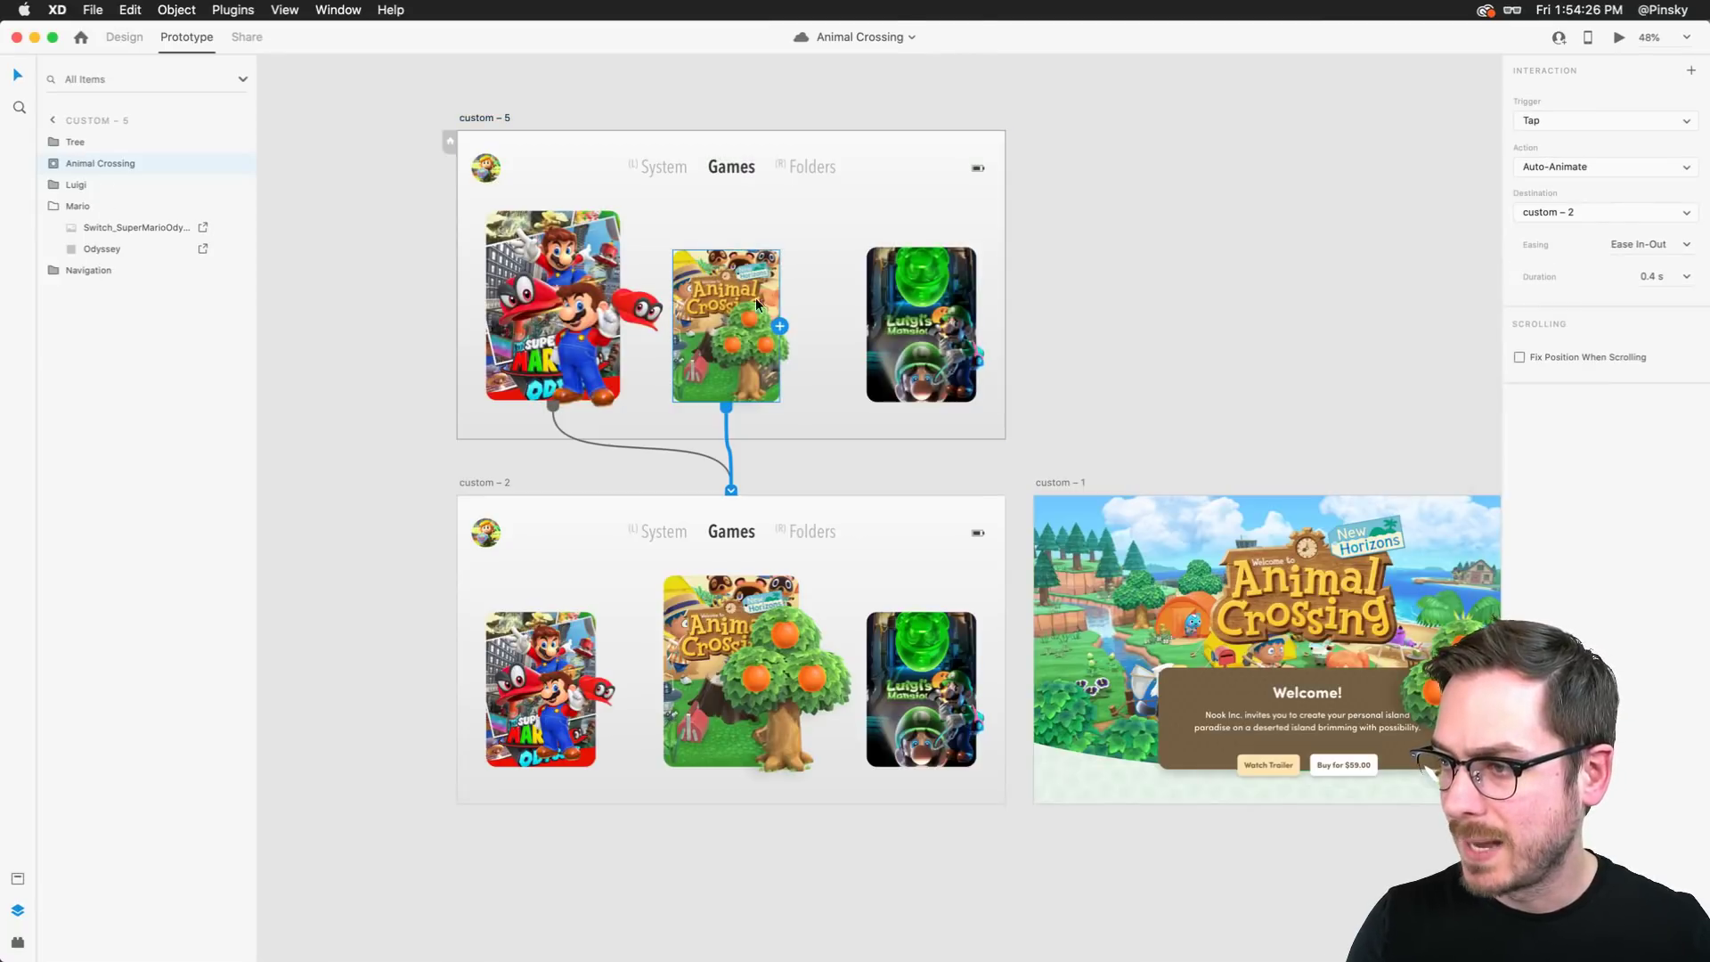
left_click(690, 613)
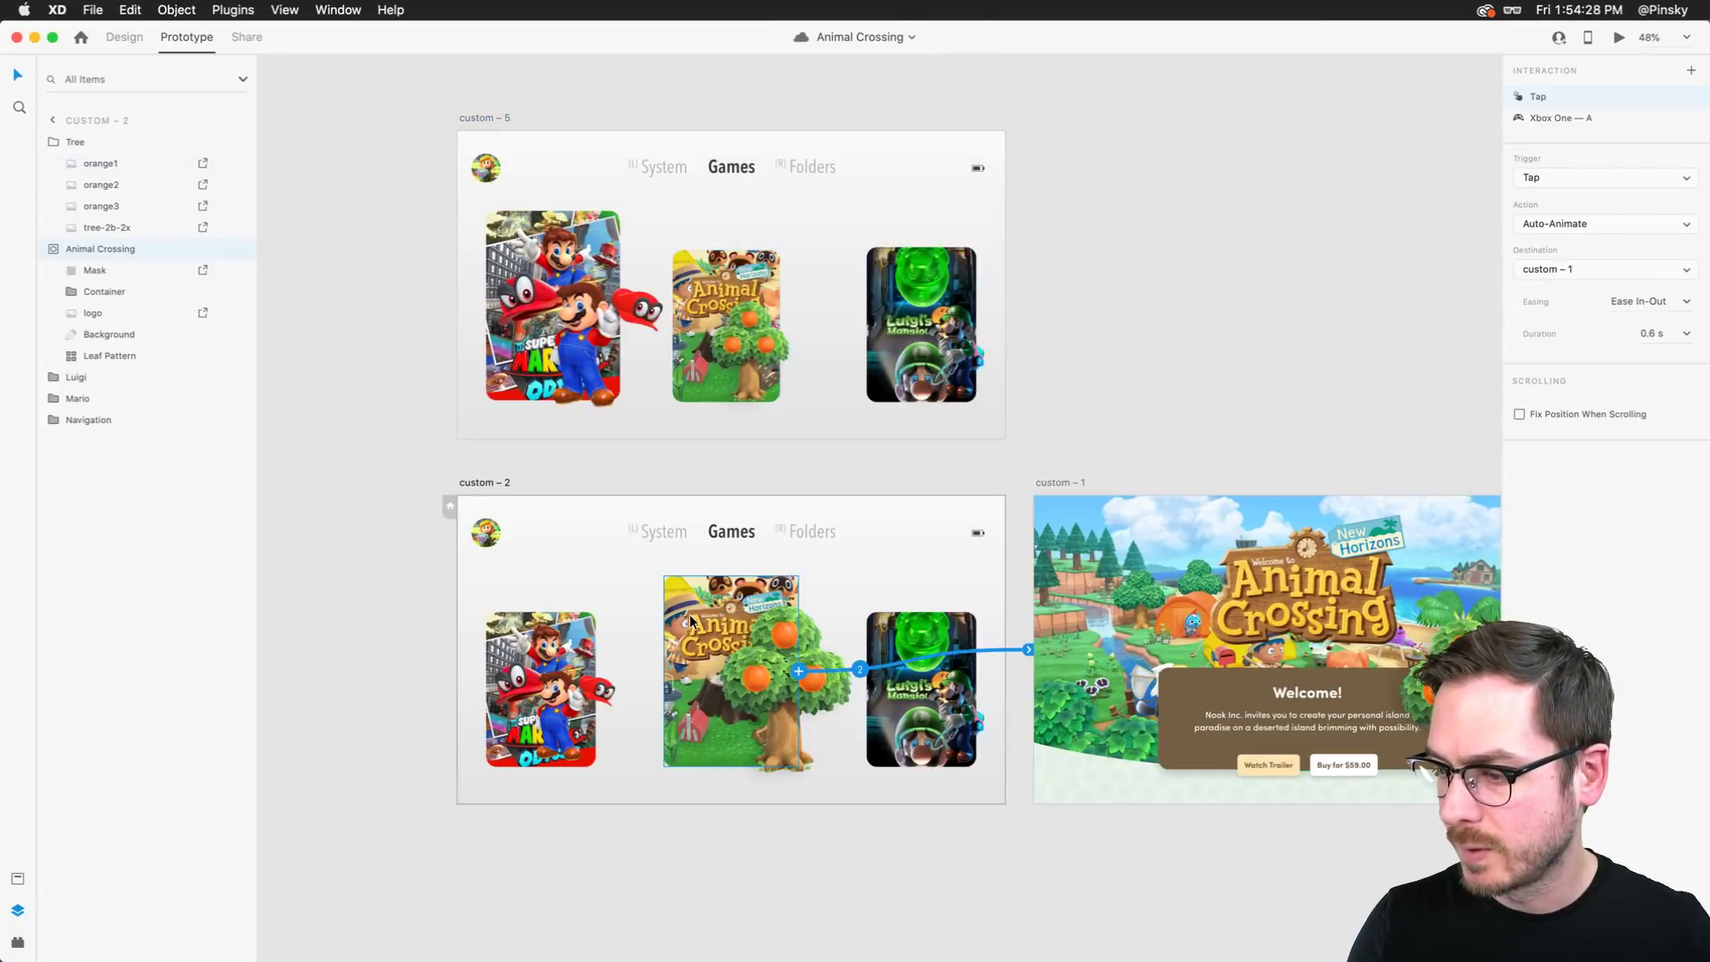
left_click(606, 697)
left_click(569, 663)
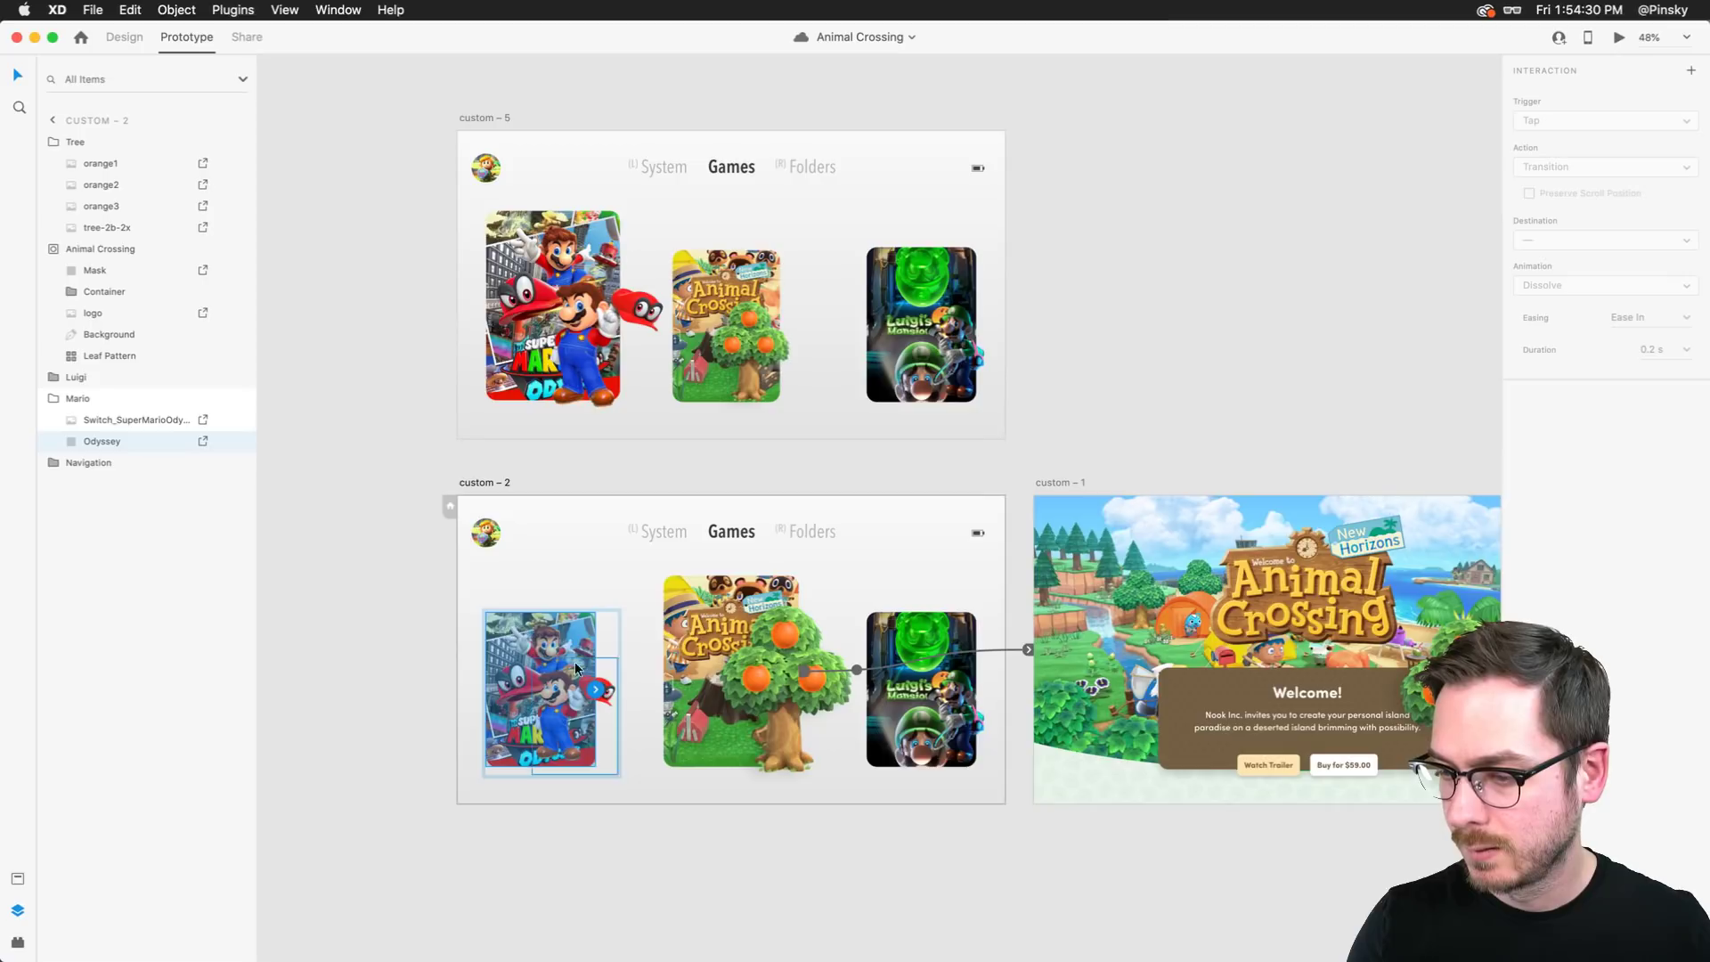
left_click_drag(595, 688, 739, 357)
left_click(1557, 186)
key("Left")
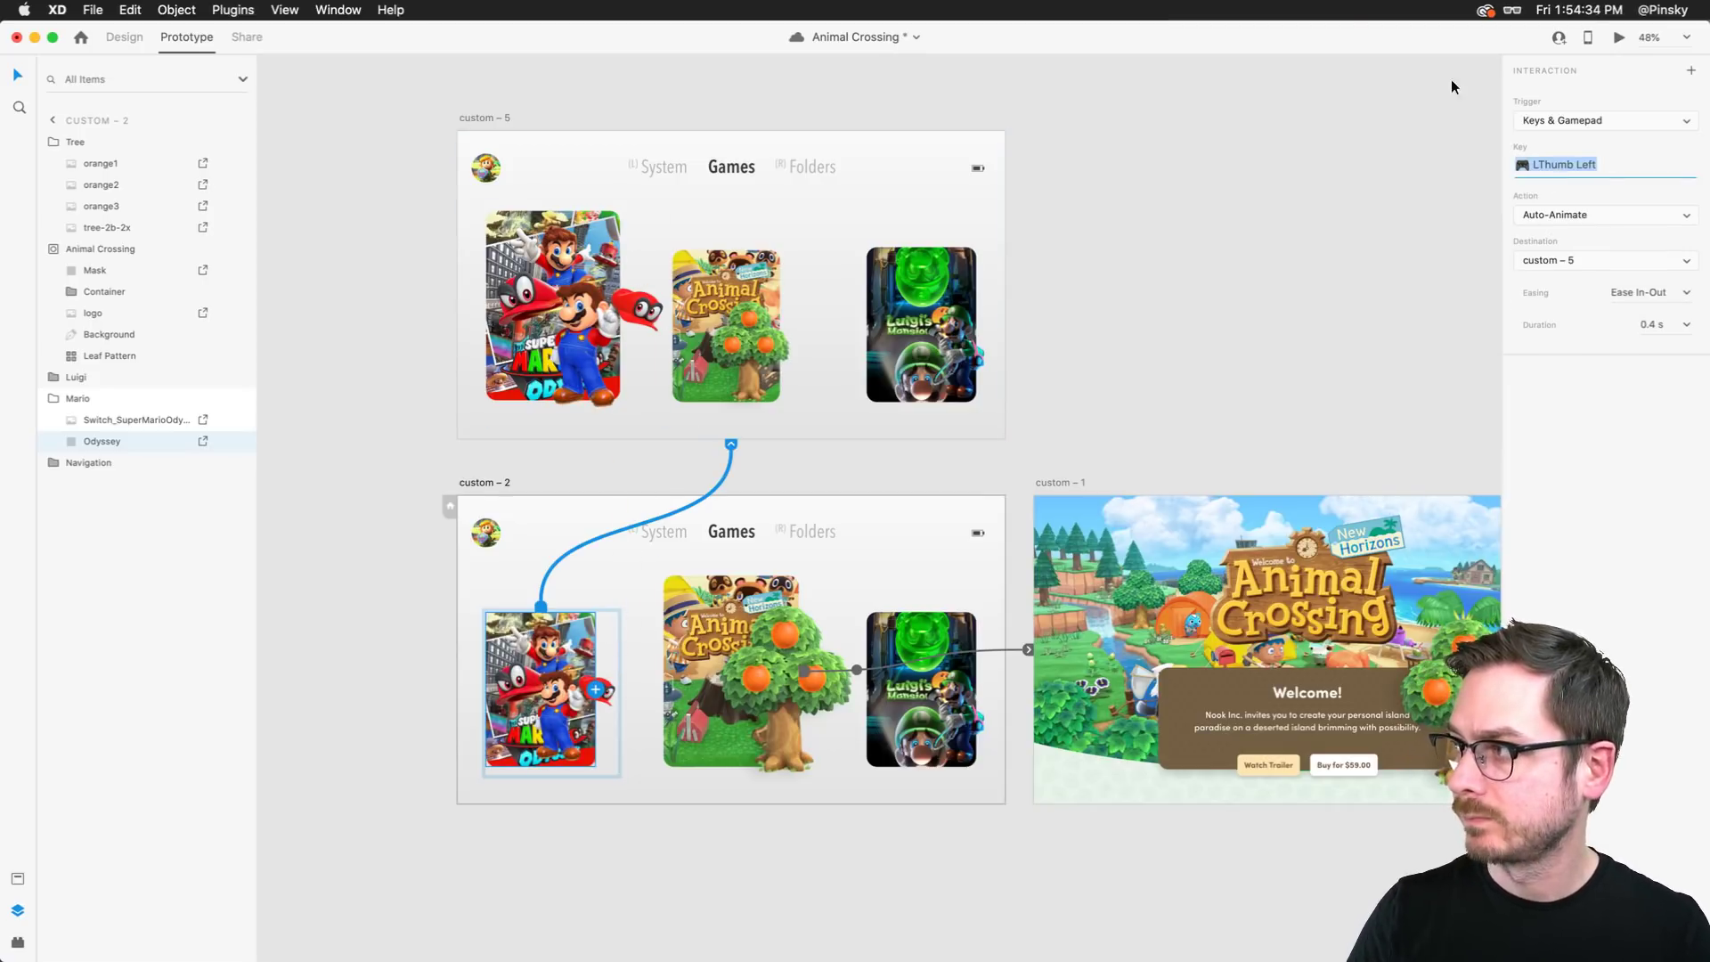
Preview switching back and forth between the Mario and Animal Crossing cards with the controller, and open the Animal Crossing full-screen page
left_click(1620, 38)
key("Right")
key("Left")
key("Right")
key("Left")
key("Right")
key("Left")
key("Right")
key("Left")
key("Right")
key("Left")
key("Right")
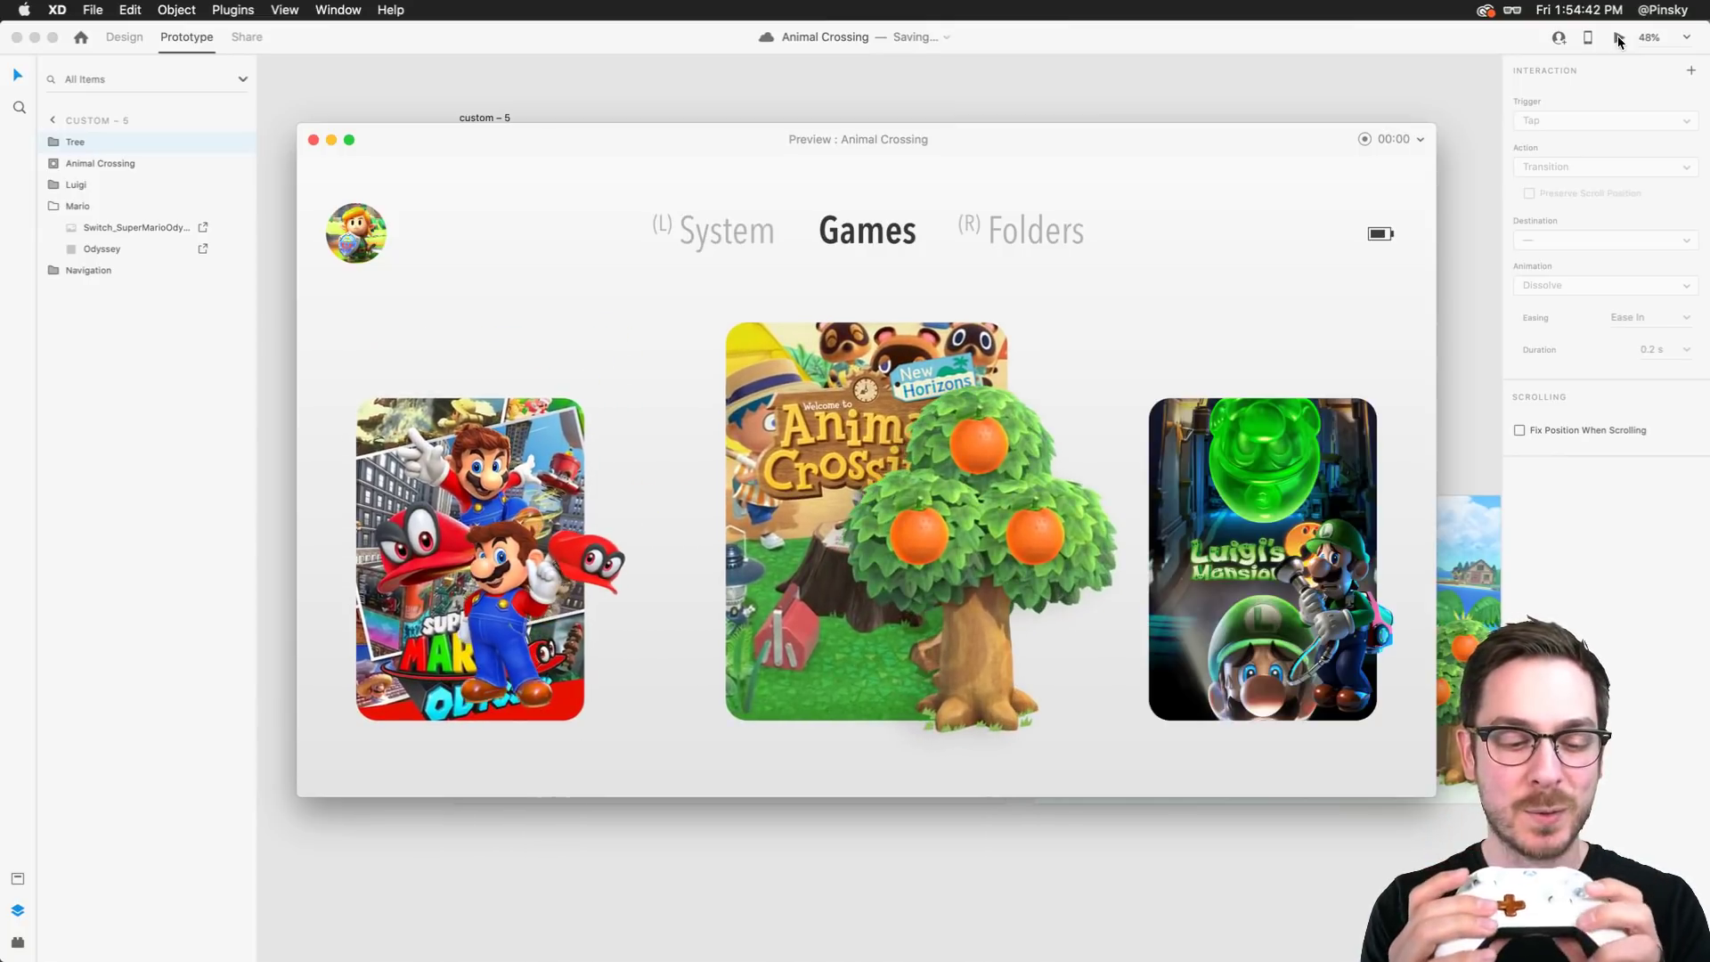
key("Return")
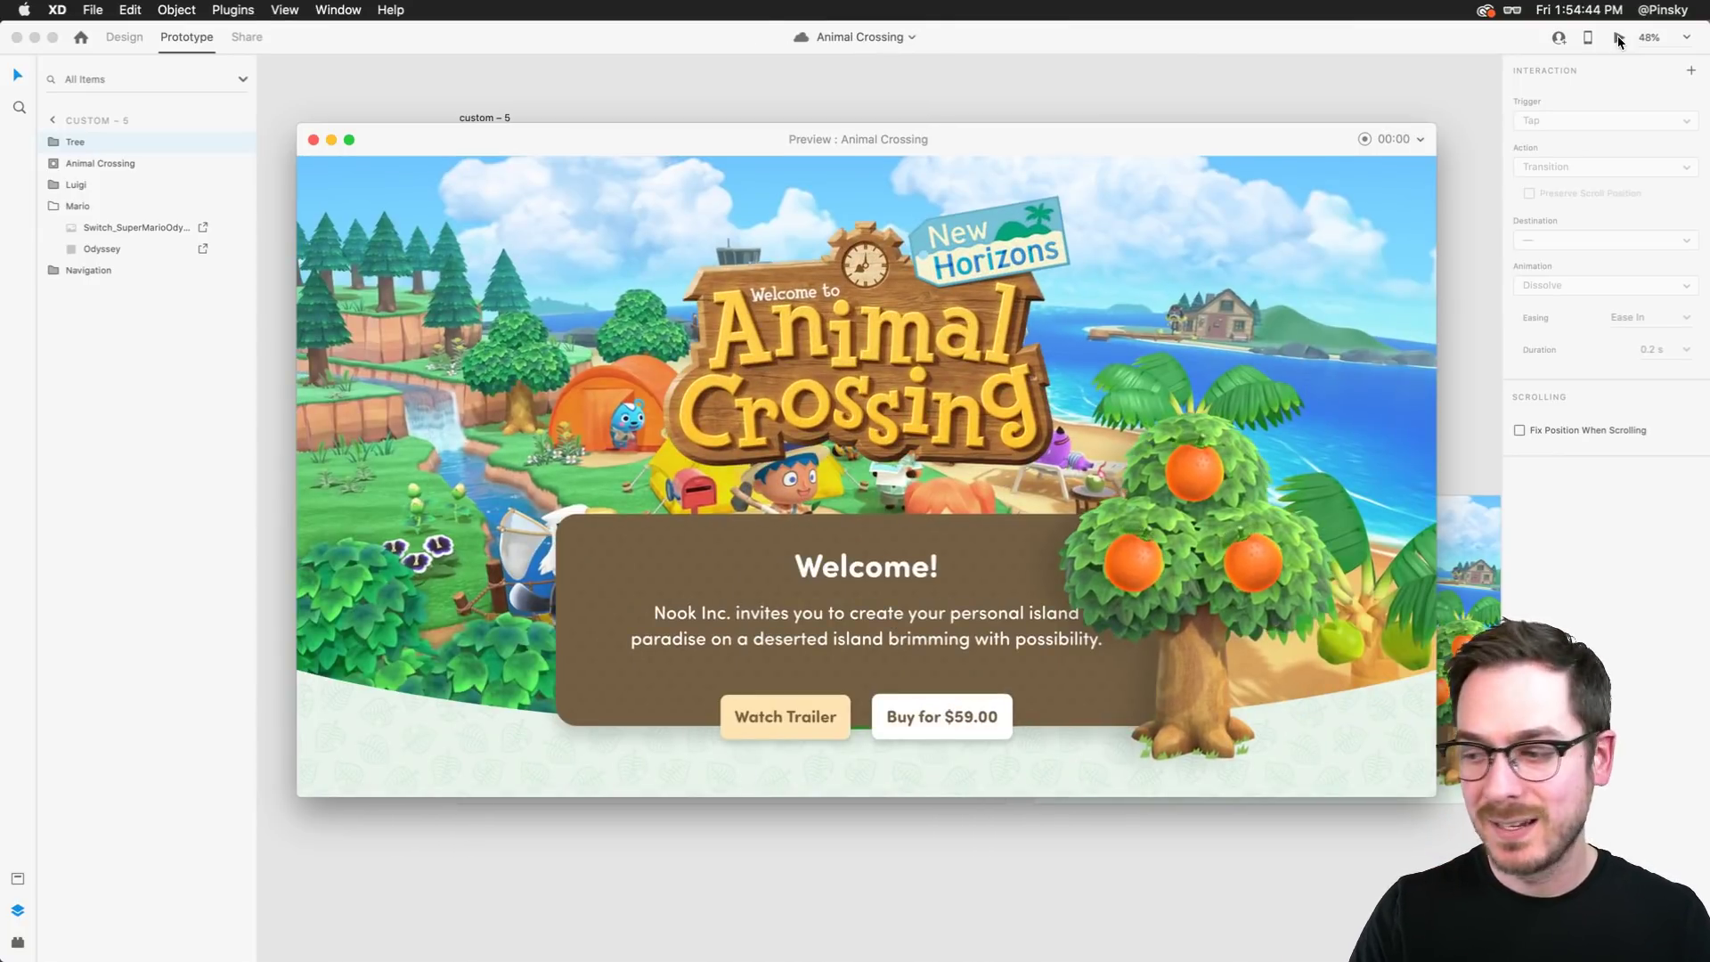